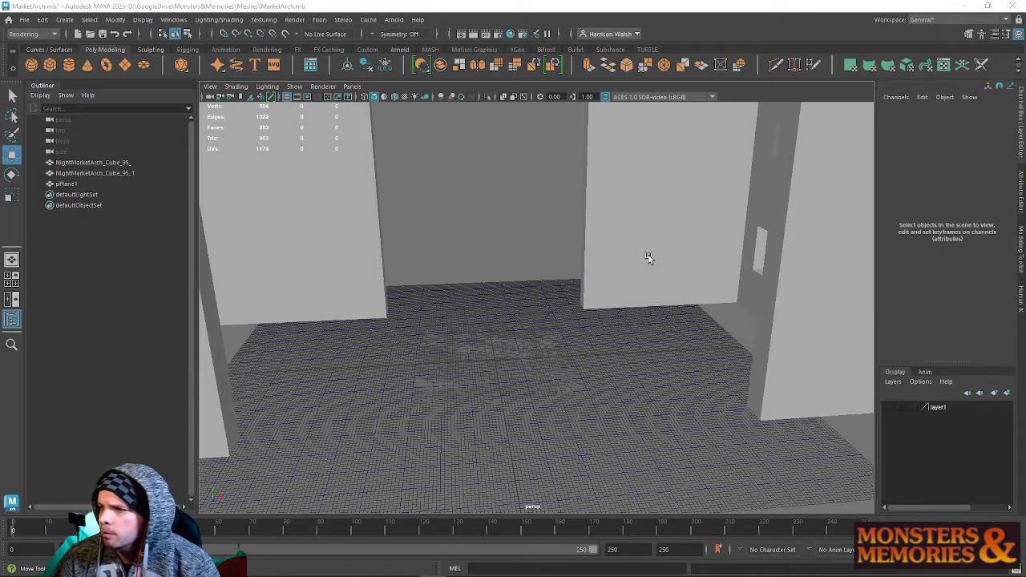
Assign a new Lambert material to the plane pPlane1 on the floor.
left_click_drag(419, 289, 485, 290, "alt")
left_click(481, 336)
right_click_drag(479, 335, 469, 545)
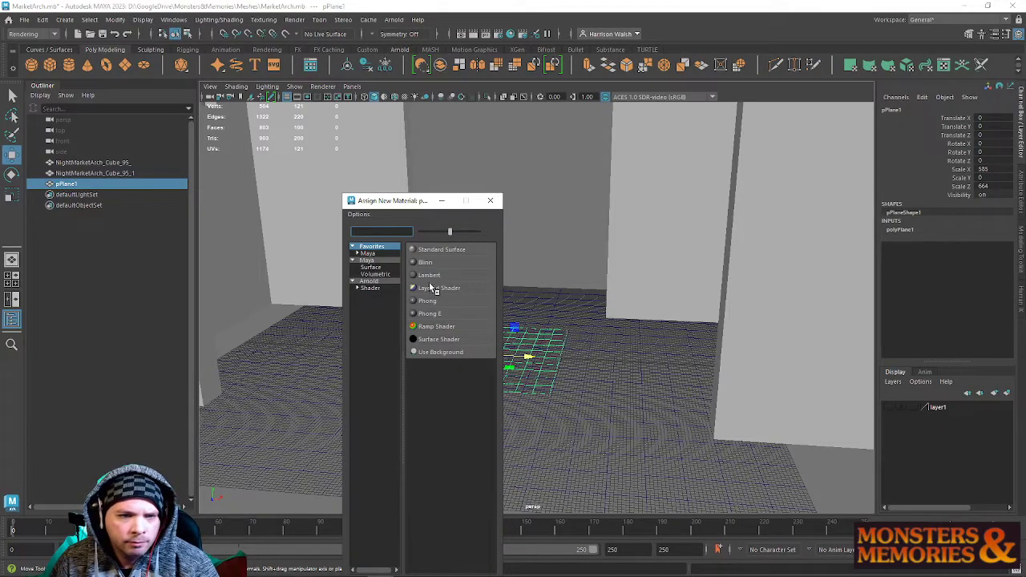
left_click(431, 276)
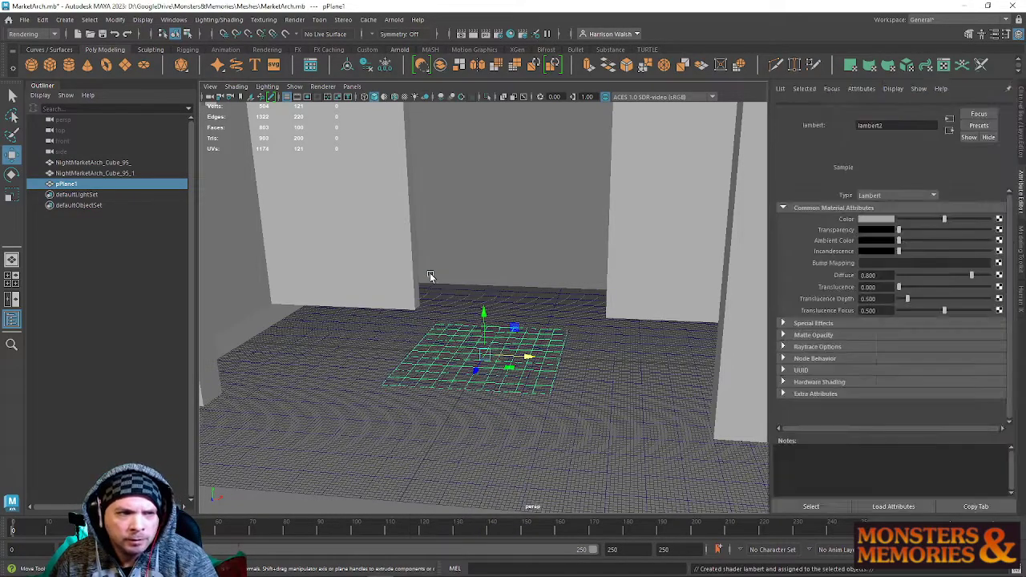
Load MarketEntracne.PNG as the file texture on the plane's Lambert material and display textures in the viewport.
right_click_drag(467, 346, 462, 535)
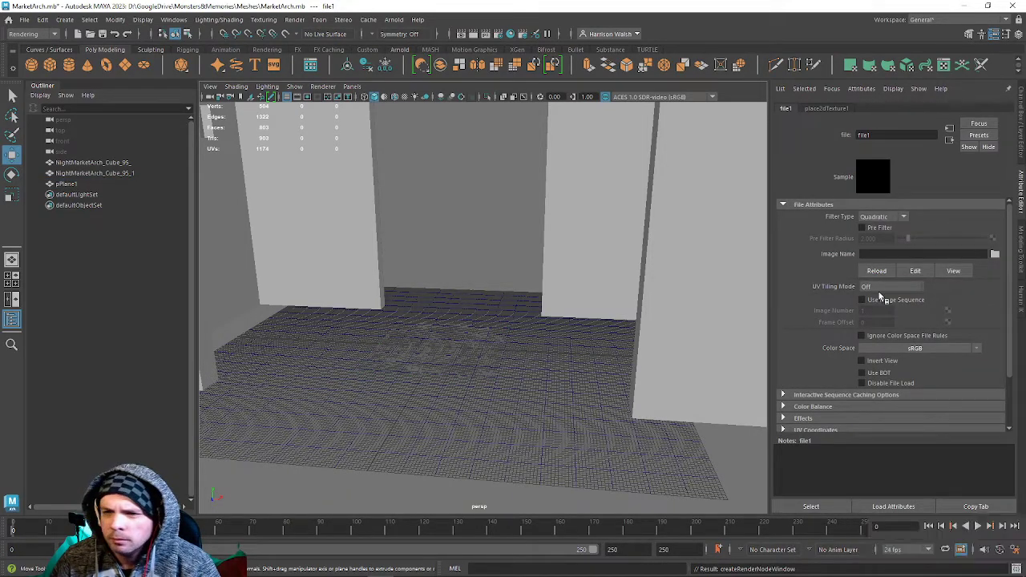
left_click(994, 254)
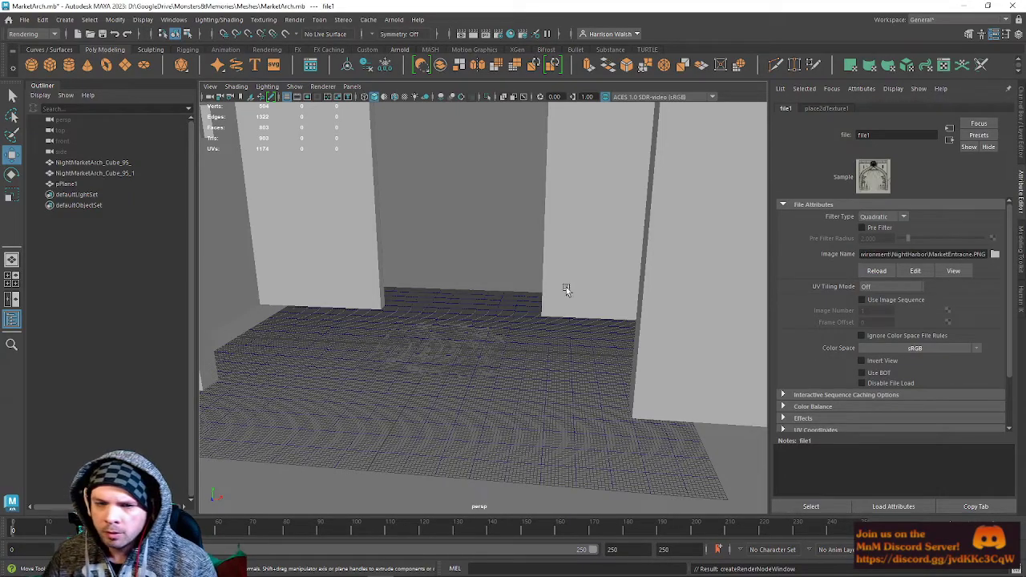
left_click_drag(489, 281, 501, 307, "alt")
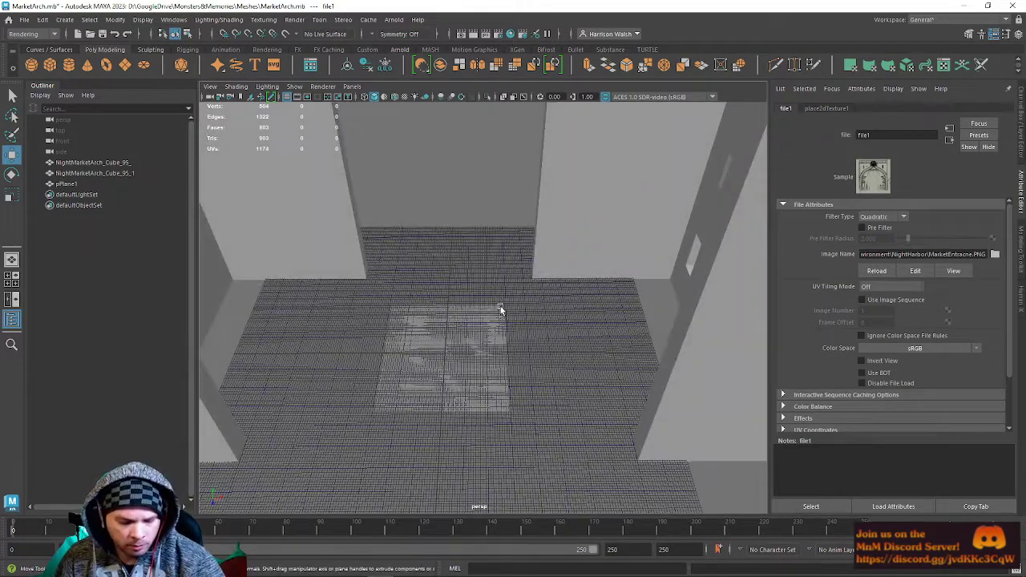
key("6")
scroll(441, 360, "up", 4)
Stand the sketch plane upright by setting its Rotate X to 90.
left_click(440, 387)
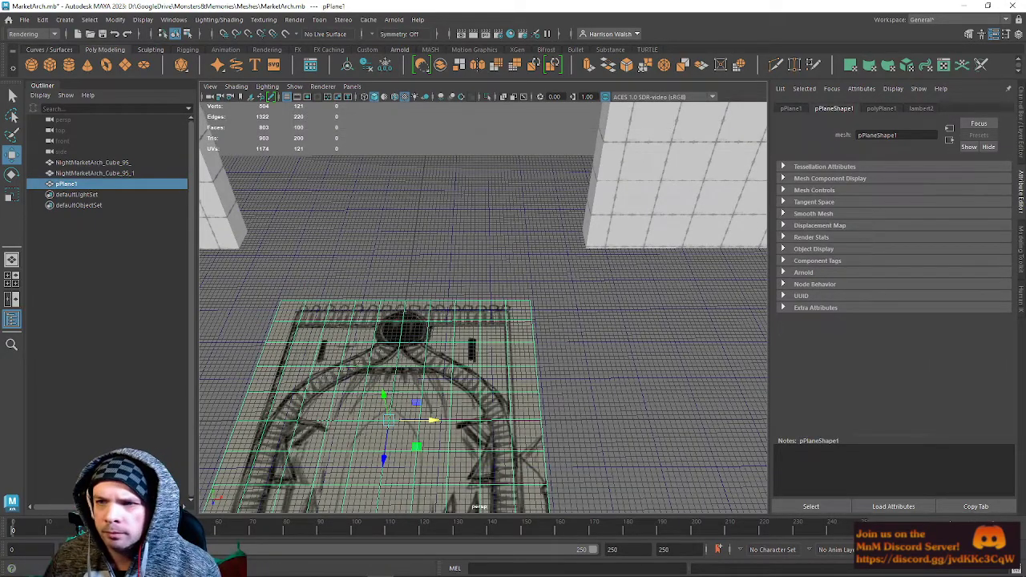
left_click(1021, 122)
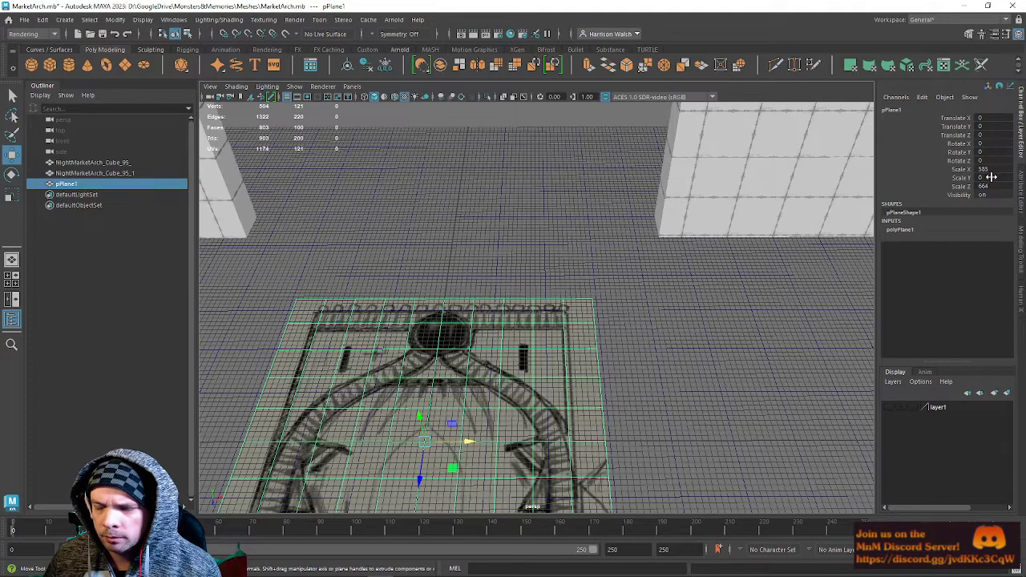
scroll(475, 386, "up", 2)
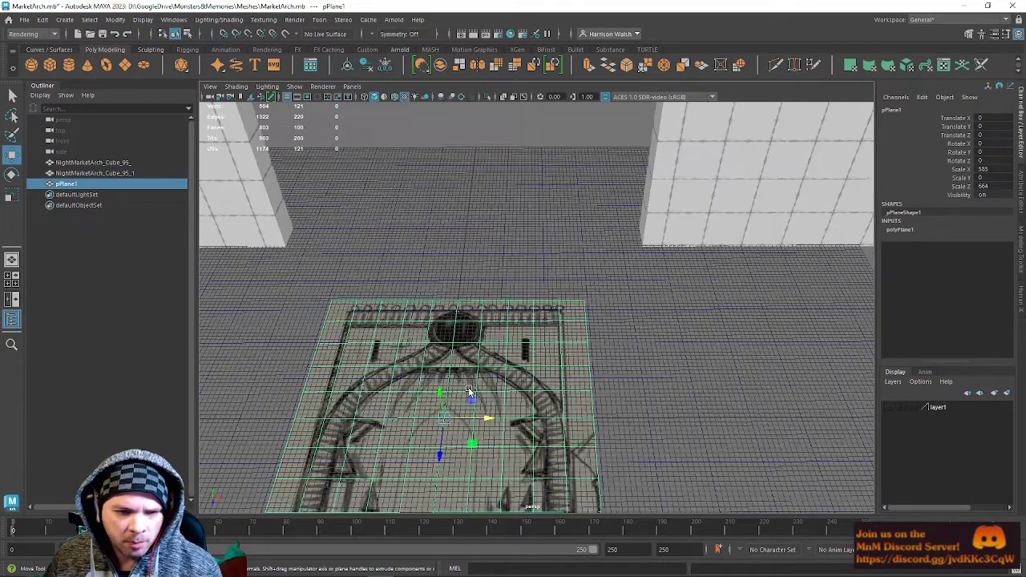
key("e")
left_click_drag(440, 405, 430, 451)
double_click(987, 144)
type("90")
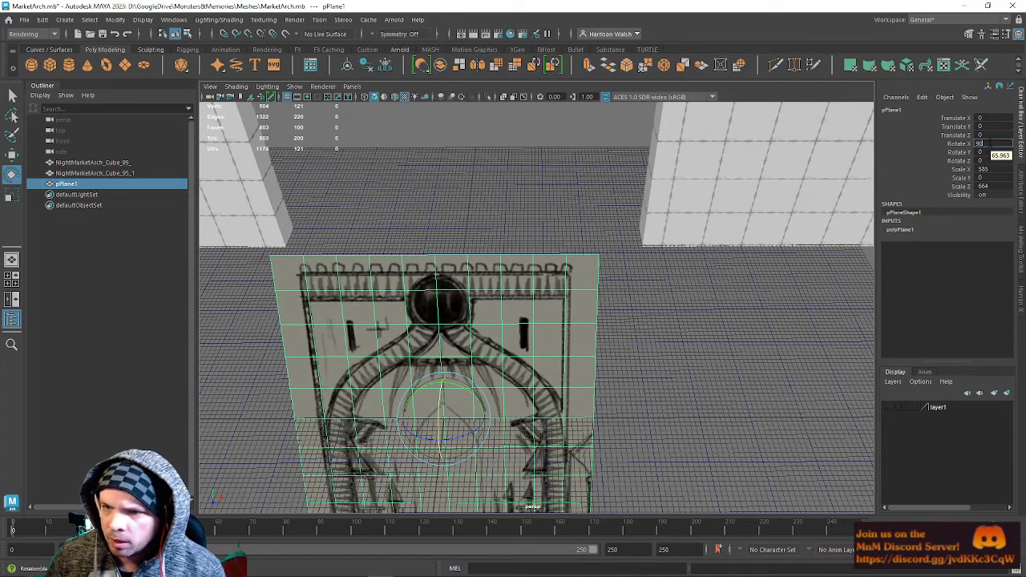
key("Return")
Snap the sketch plane's pivot to the middle vertex on the grid edge just above the sketch's base line.
scroll(476, 343, "down", 5)
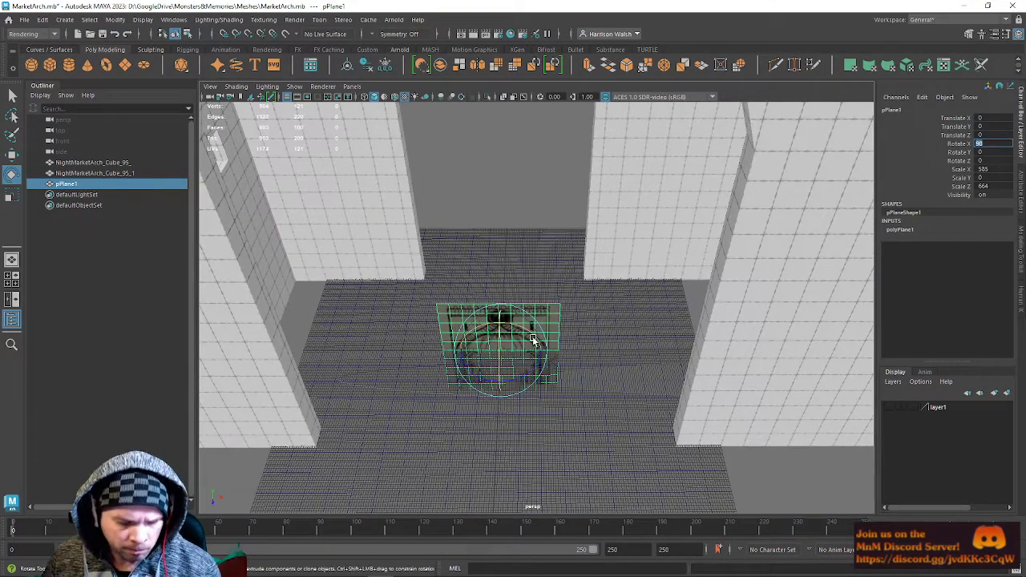
left_click_drag(580, 298, 457, 307, "alt")
left_click_drag(394, 311, 549, 282, "alt")
middle_click_drag(508, 352, 526, 302, "alt")
right_click_drag(527, 302, 811, 472, "alt")
middle_click_drag(561, 385, 617, 256, "alt")
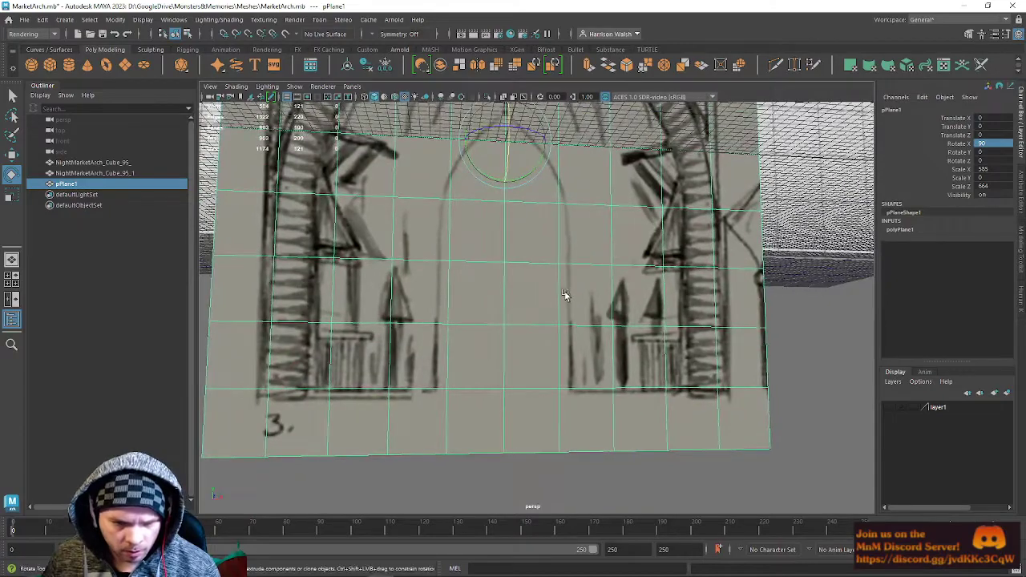
key("d")
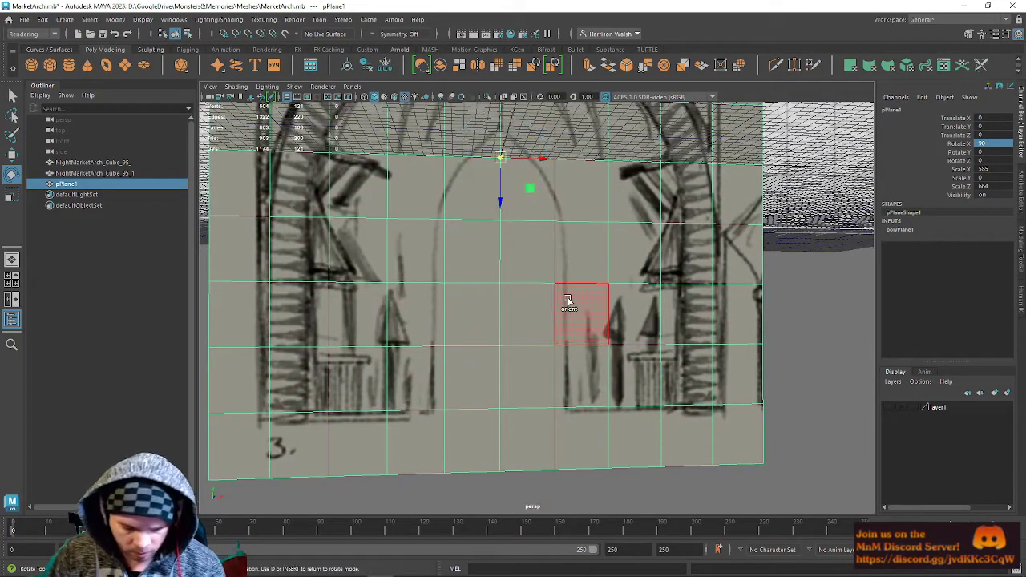
key("v")
left_click_drag(508, 174, 507, 408)
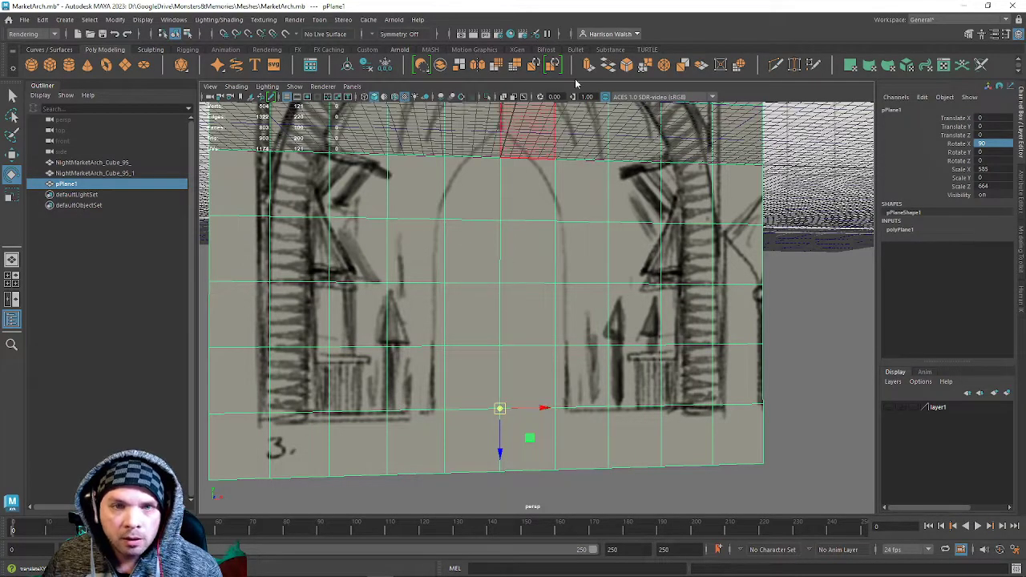
Cut a horizontal edge across the plane along the sketch's base line and snap the pivot to that edge's middle.
left_click(778, 65)
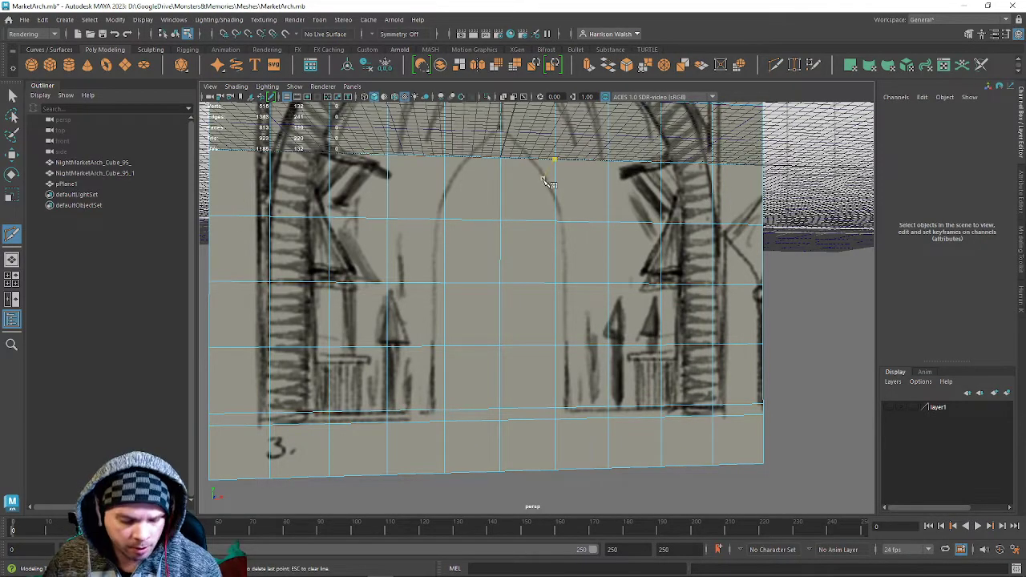
key("q")
right_click_drag(553, 280, 586, 272)
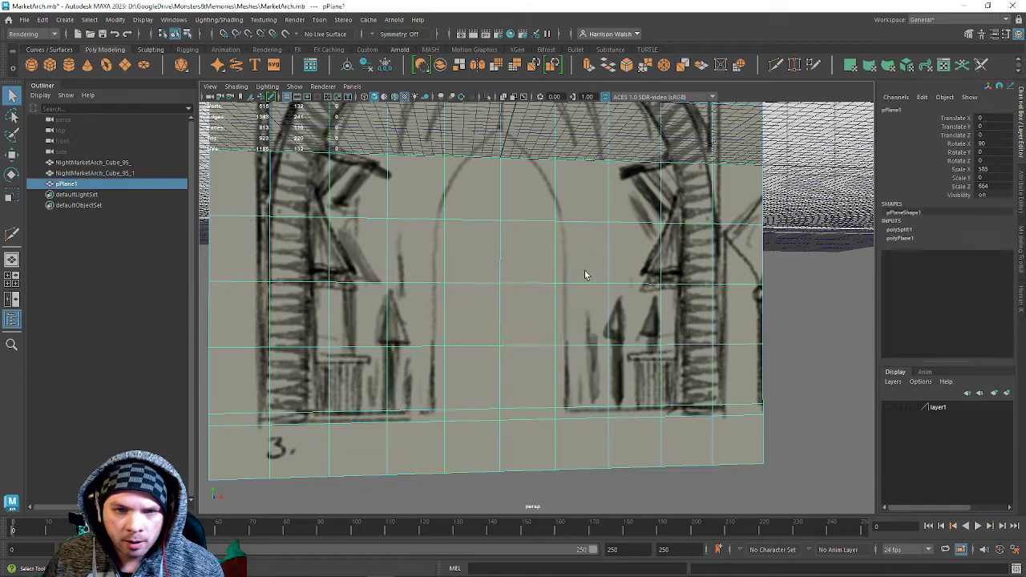
key("w")
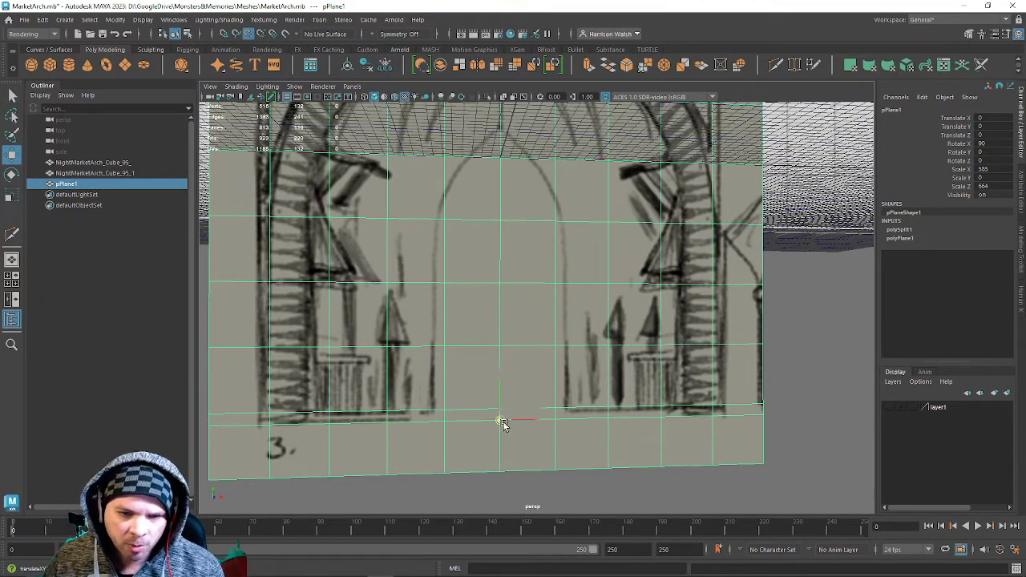
scroll(302, 302, "down", 3)
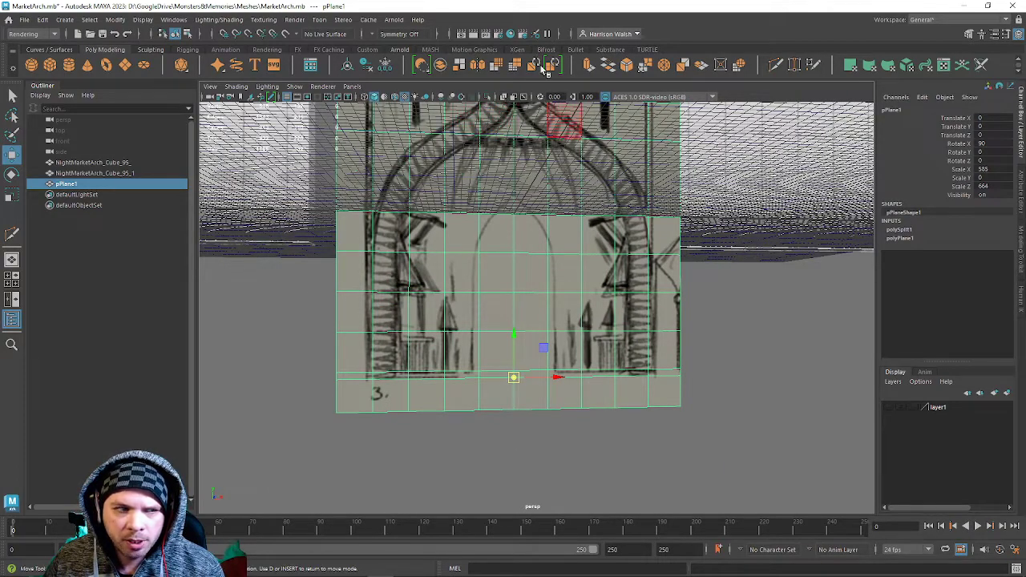
scroll(510, 315, "down", 2)
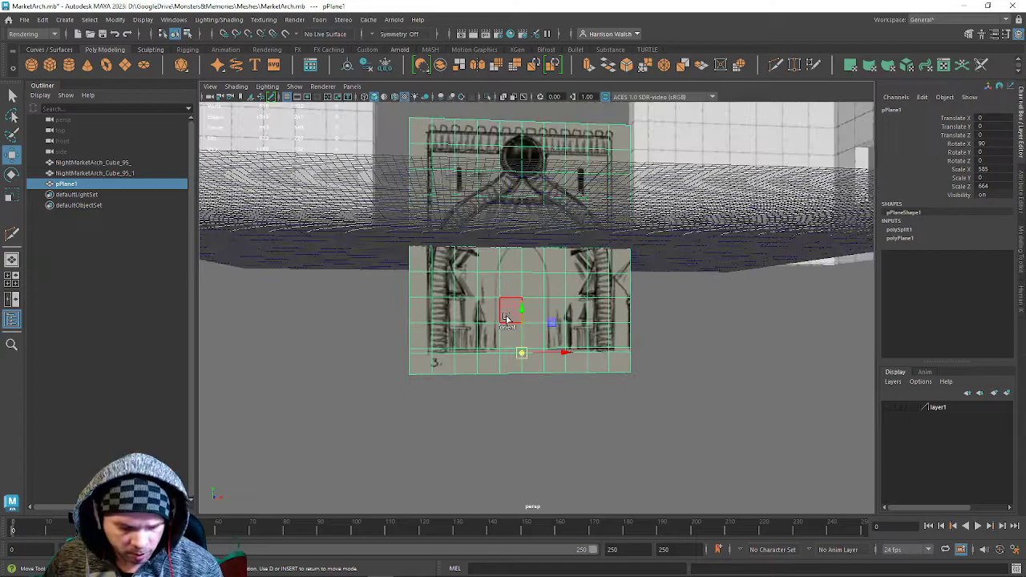
Raise the sketch plane to a Translate Y of about 288 so its base line meets the floor.
left_click_drag(522, 314, 482, 288)
scroll(514, 240, "down", 4)
right_click_drag(485, 231, 507, 251, "alt")
middle_click_drag(507, 250, 568, 269, "alt")
right_click_drag(568, 269, 499, 158, "alt")
middle_click_drag(492, 215, 482, 244, "alt")
left_click_drag(479, 283, 480, 253, "alt")
right_click_drag(496, 265, 736, 417, "alt")
middle_click_drag(588, 205, 524, 229, "alt")
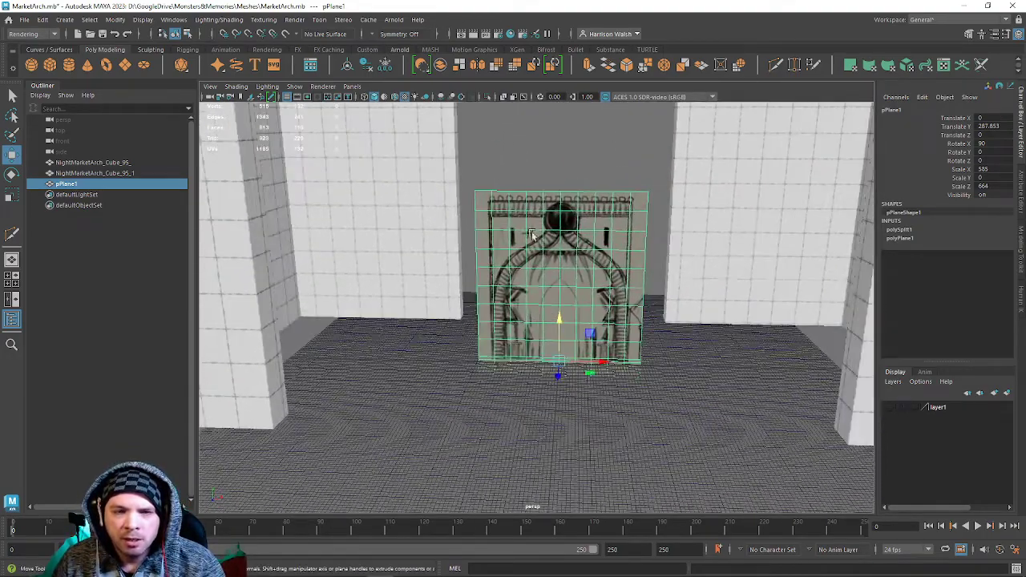
right_click_drag(524, 229, 601, 252, "alt")
middle_click_drag(666, 138, 582, 166, "alt")
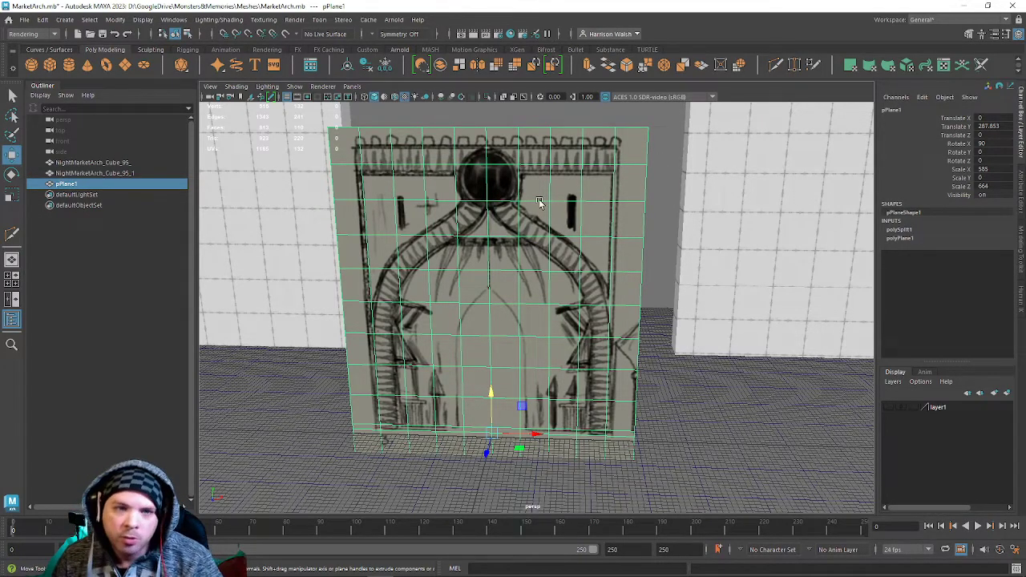
Scale the sketch plane to about 3278 in X and 3721 in Z, and move it forward to Translate Z about 658.
scroll(586, 261, "down", 5)
key("r")
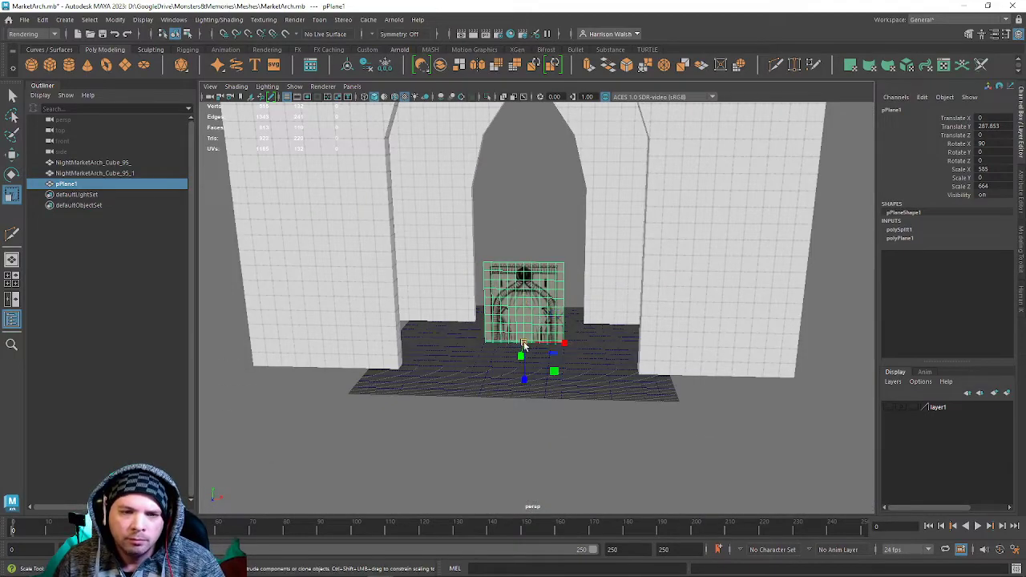
left_click_drag(524, 343, 819, 303)
scroll(606, 315, "down", 4)
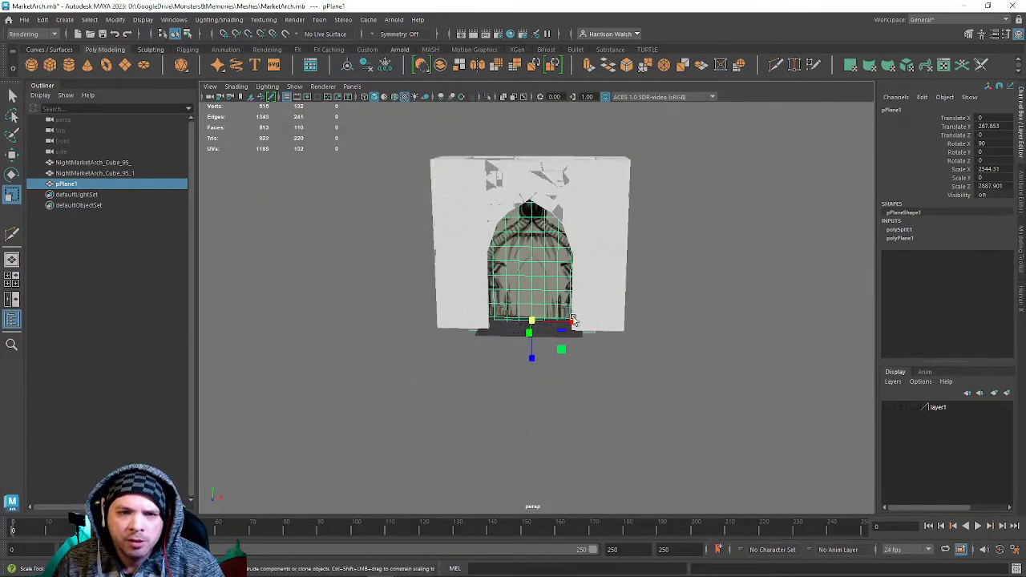
left_click_drag(533, 322, 527, 353)
key("w")
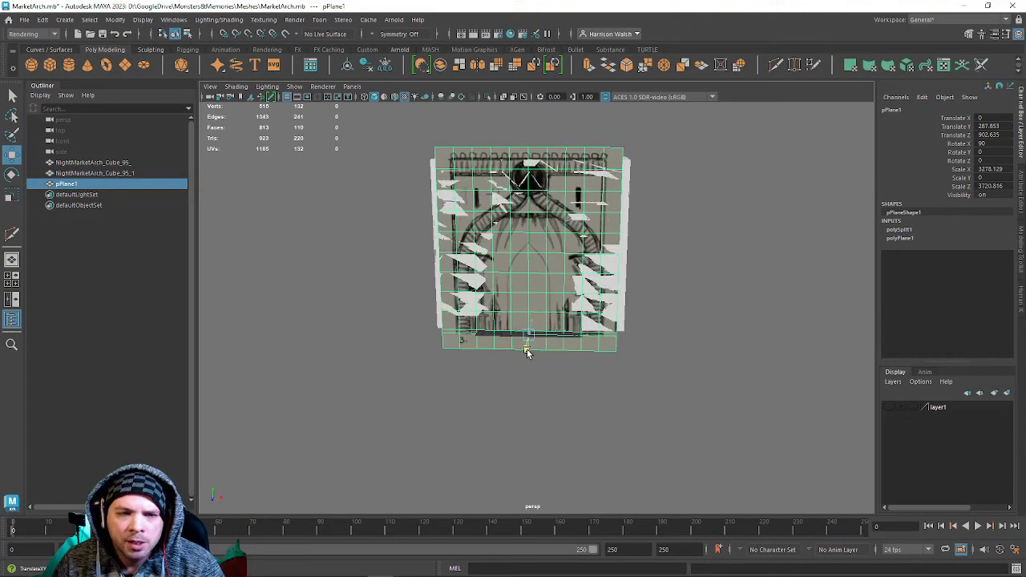
scroll(500, 321, "up", 5)
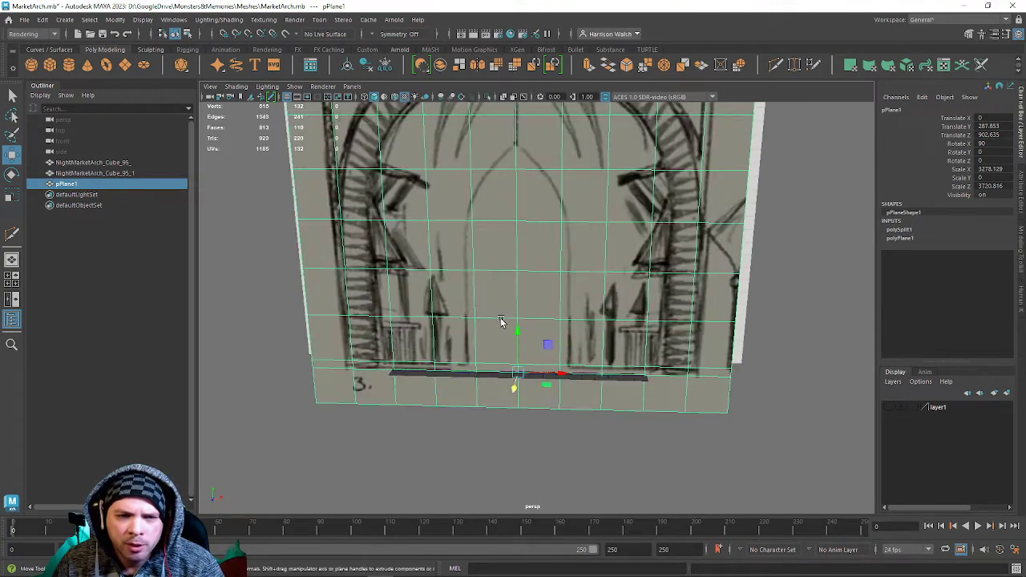
left_click_drag(500, 321, 395, 307, "alt")
left_click_drag(601, 379, 606, 353)
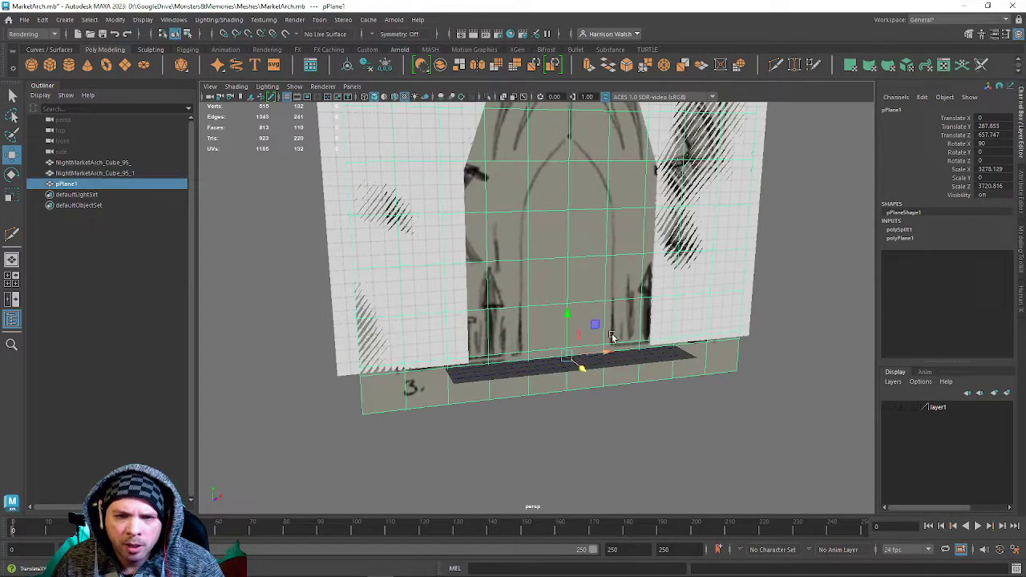
Examine the arch building's interior walls and openings and compare its base with the sketch plane.
left_click_drag(482, 296, 477, 386, "alt")
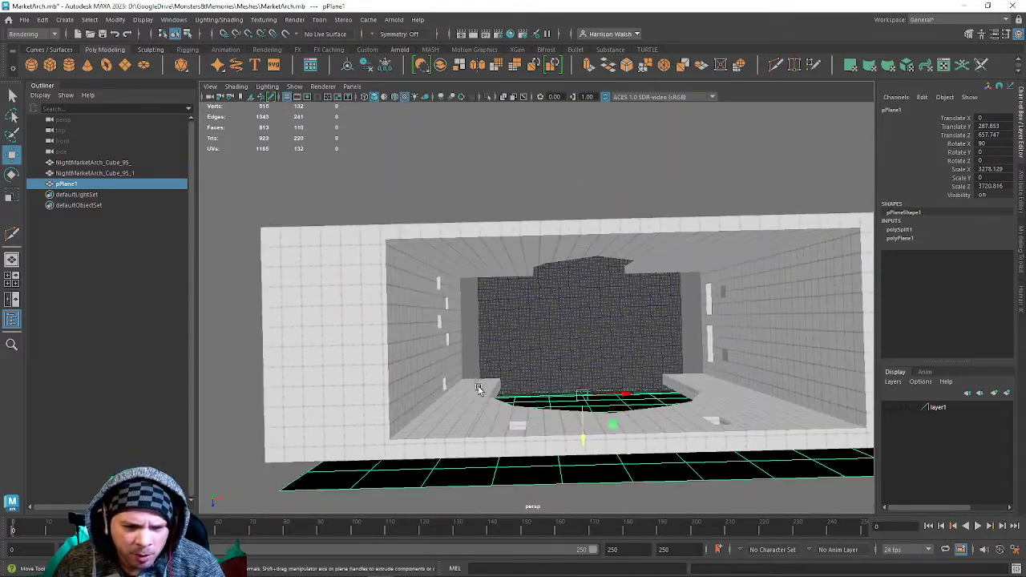
scroll(477, 386, "up", 4)
middle_click_drag(474, 424, 533, 344, "alt")
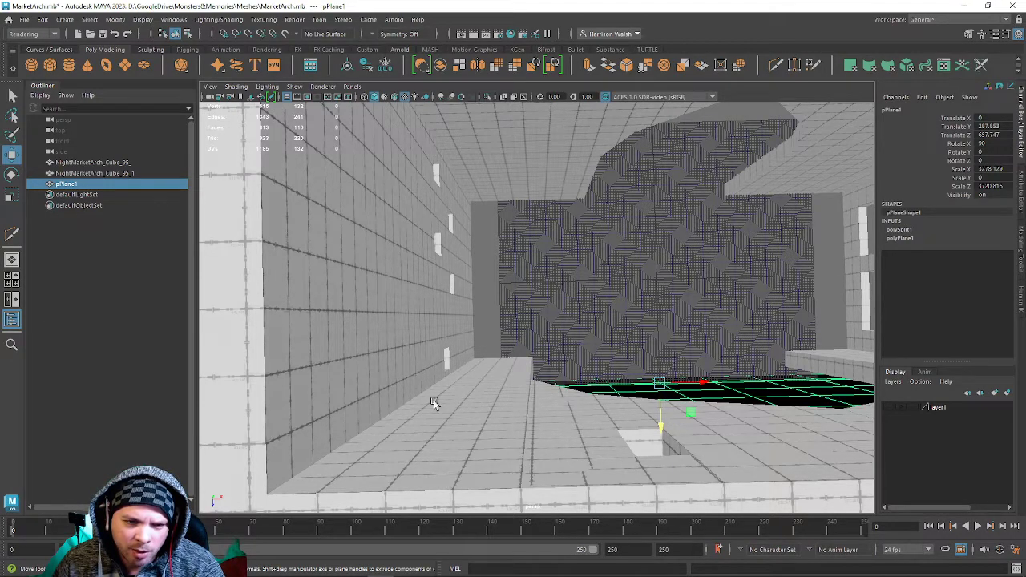
left_click_drag(504, 397, 502, 292, "alt")
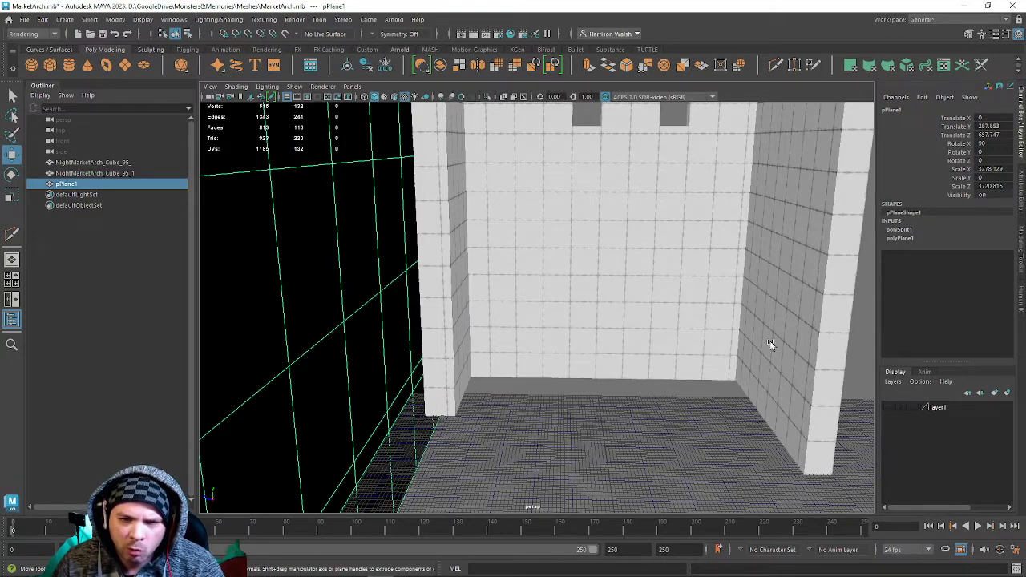
mouse_move(537, 293)
left_mouse_down("alt")
mouse_move(714, 289)
mouse_move(717, 327)
left_mouse_up("alt")
right_click_drag(717, 327, 625, 277, "alt")
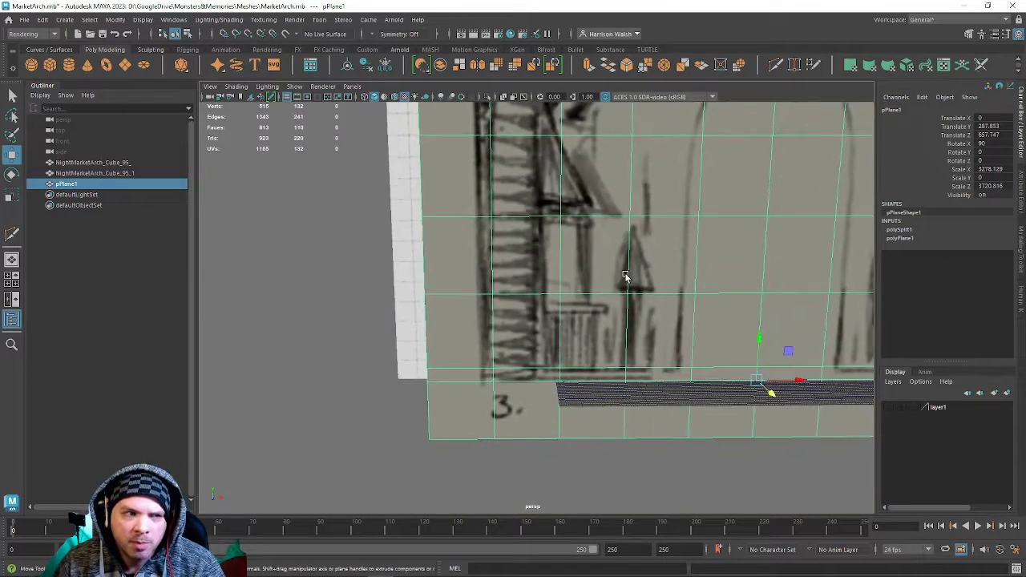
middle_click_drag(625, 277, 549, 304, "alt")
right_click_drag(549, 304, 492, 268, "alt")
left_click_drag(492, 268, 513, 288, "alt")
left_click_drag(439, 380, 476, 367, "alt")
Move the sketch plane back inside the arch building, to a Translate Z of about 117.
mouse_move(669, 408)
left_mouse_down()
mouse_move(460, 328)
mouse_move(545, 389)
mouse_move(606, 308)
mouse_move(552, 291)
mouse_move(600, 403)
mouse_move(569, 428)
mouse_move(577, 416)
mouse_move(502, 450)
mouse_move(516, 451)
mouse_move(506, 450)
mouse_move(534, 339)
mouse_move(521, 262)
mouse_move(517, 333)
mouse_move(559, 286)
left_mouse_up()
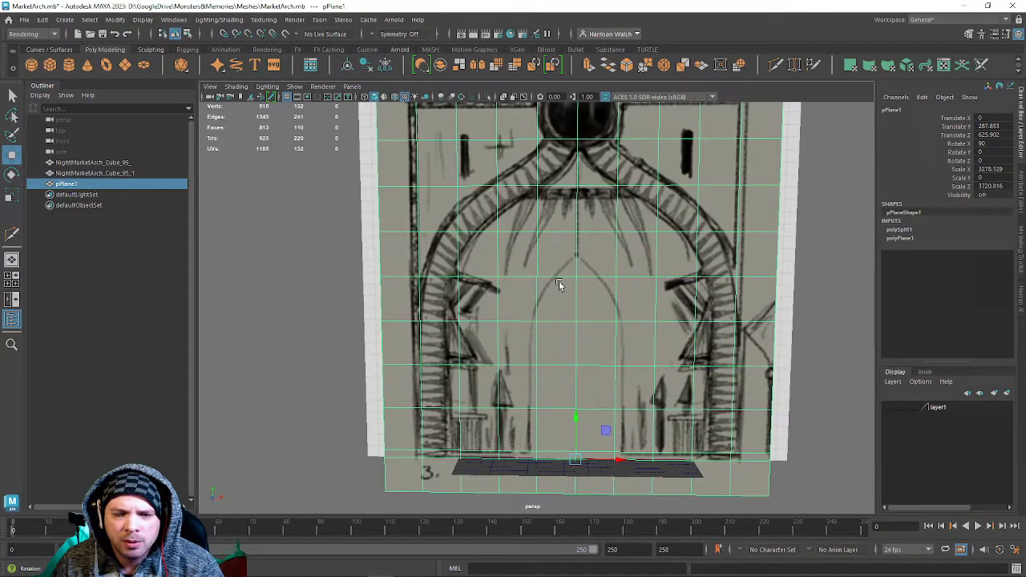
left_click(370, 233)
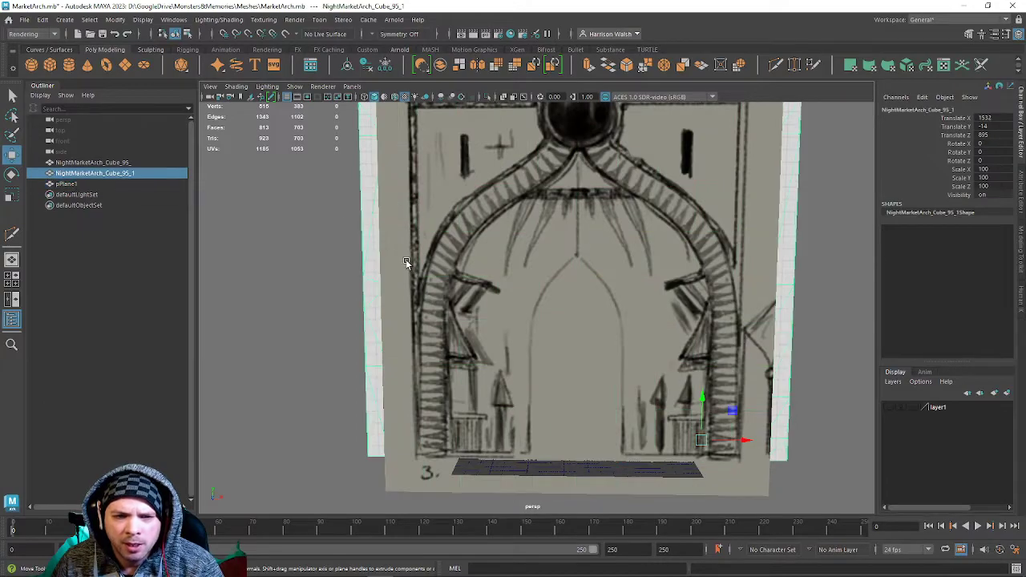
left_click_drag(579, 315, 556, 332, "alt")
mouse_move(669, 485)
left_mouse_down()
mouse_move(679, 472)
mouse_move(669, 484)
left_mouse_up()
left_click(517, 282)
left_click_drag(520, 482, 863, 431)
Rename the display layer layer1 to RefImage and add the sketch plane to it.
left_click(946, 409)
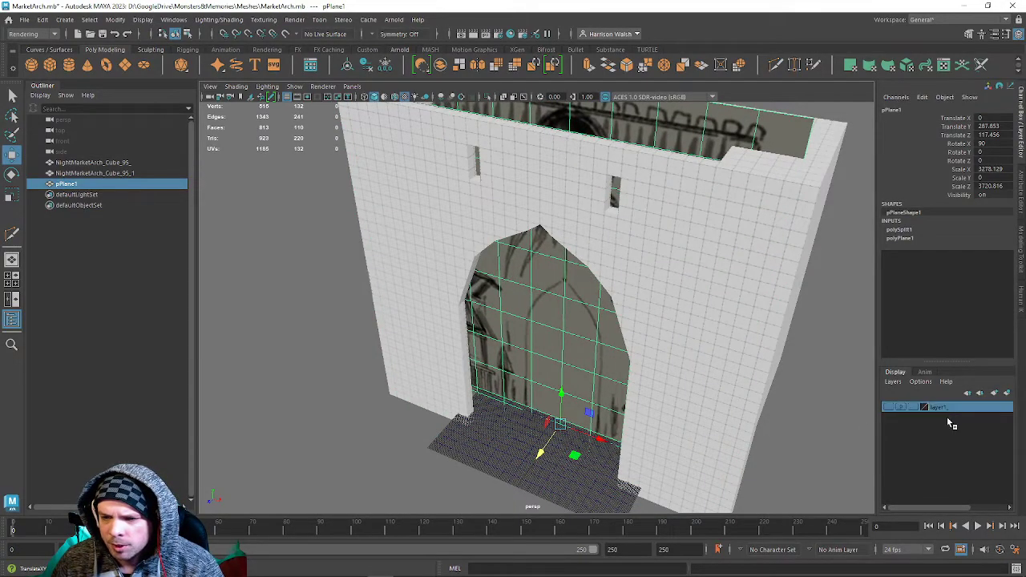
right_click(947, 415)
double_click(936, 405)
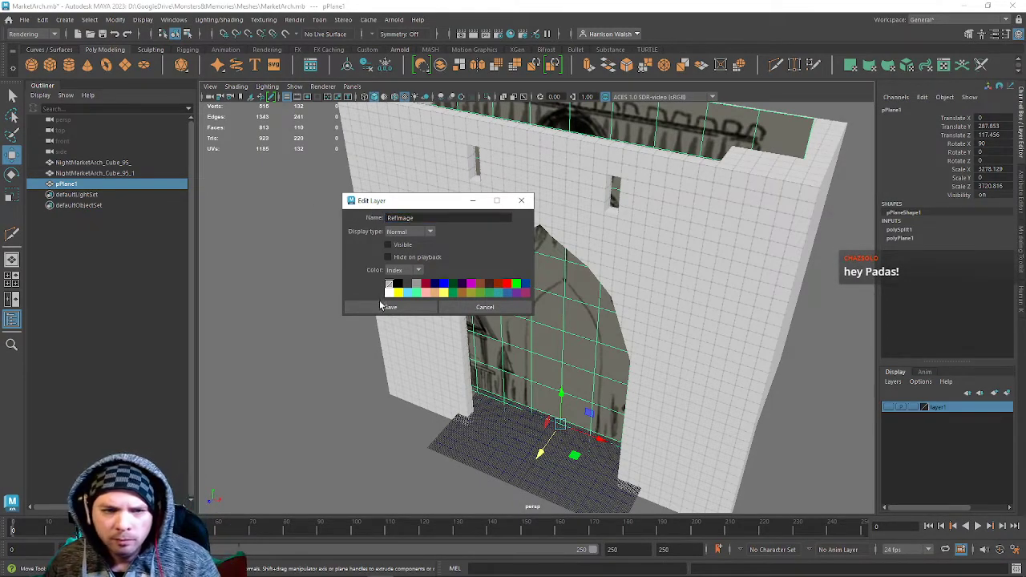
left_click(388, 307)
right_click(941, 410)
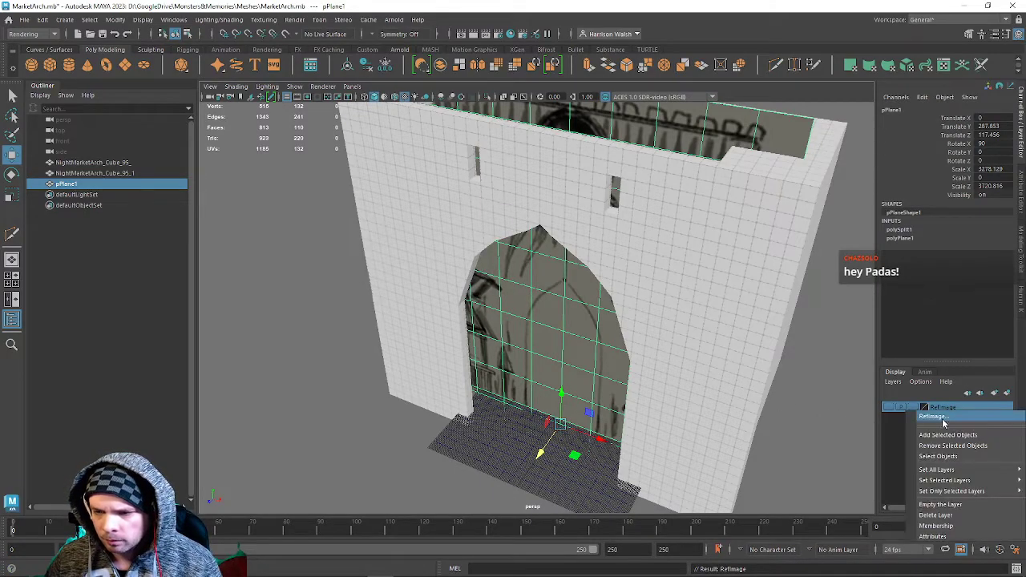
left_click(915, 424)
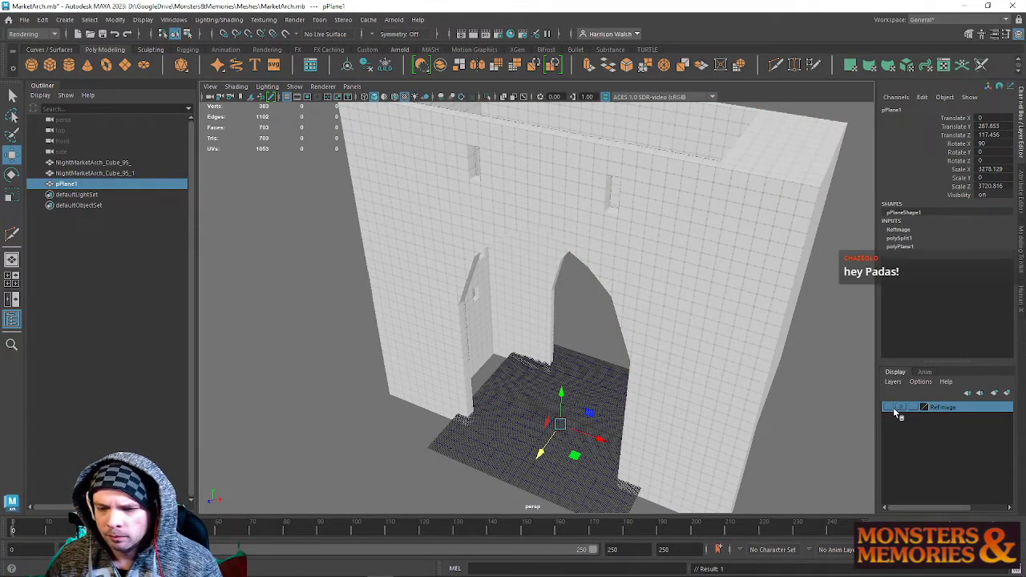
Show the RefImage layer and set its display type to Reference.
left_click(888, 408)
left_click_drag(669, 373, 691, 380, "alt")
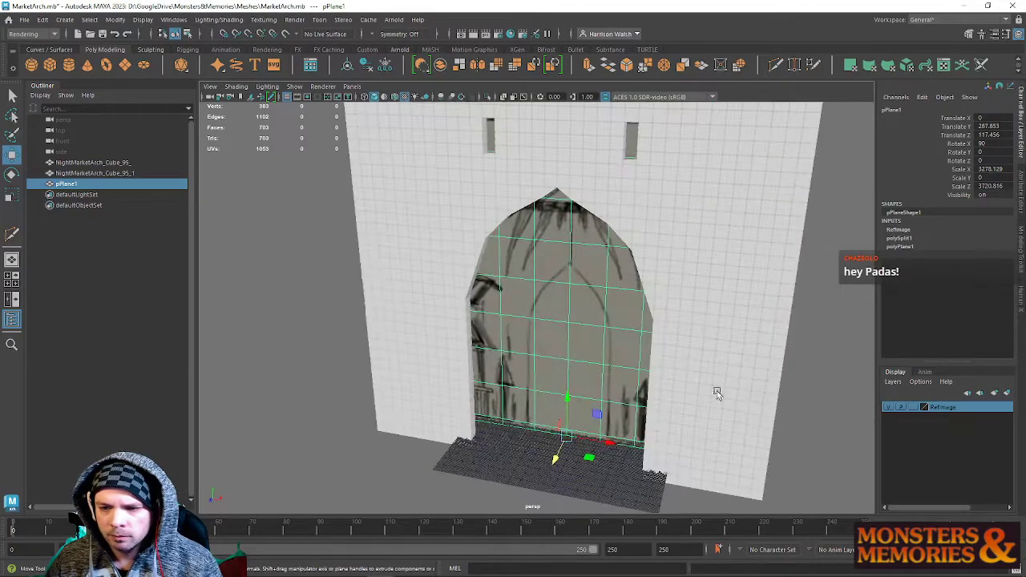
left_click(914, 407)
left_click(914, 407)
Put the arch wall mesh into vertex editing and display it textured in the enlarged front view.
left_click_drag(577, 345, 440, 327, "alt")
left_click(440, 327)
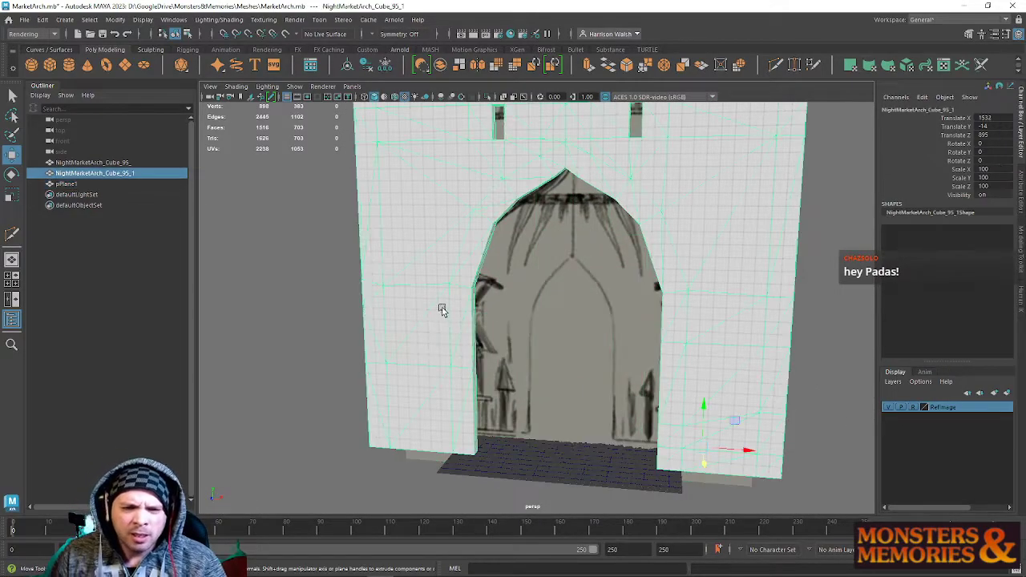
right_click(463, 273)
right_click_drag(463, 282, 407, 271)
key("space")
middle_click_drag(397, 407, 345, 418, "alt")
scroll(345, 418, "down", 2)
key("6")
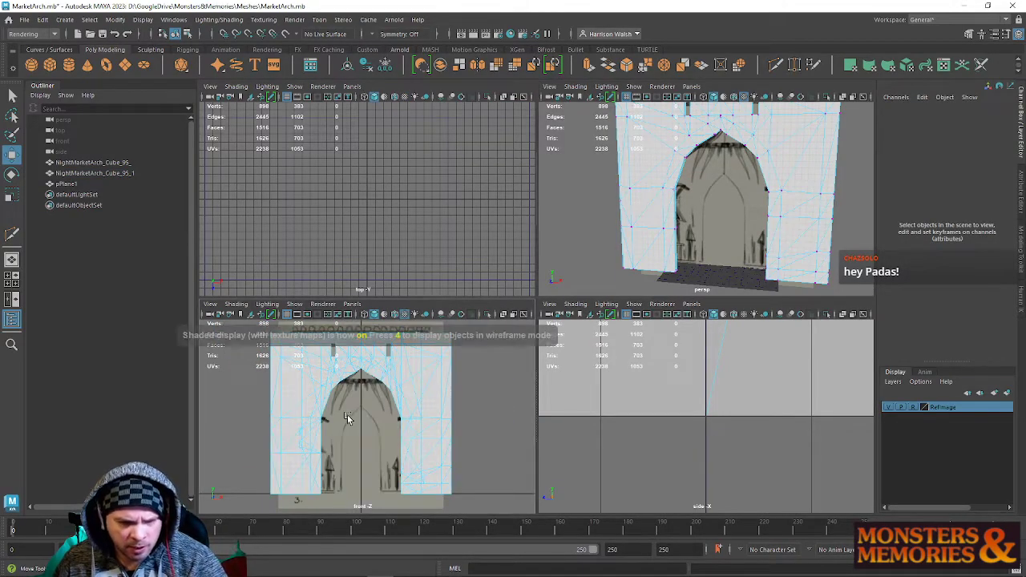
key("space")
scroll(566, 274, "up", 3)
middle_click_drag(546, 326, 597, 263, "alt")
right_click_drag(484, 214, 430, 199)
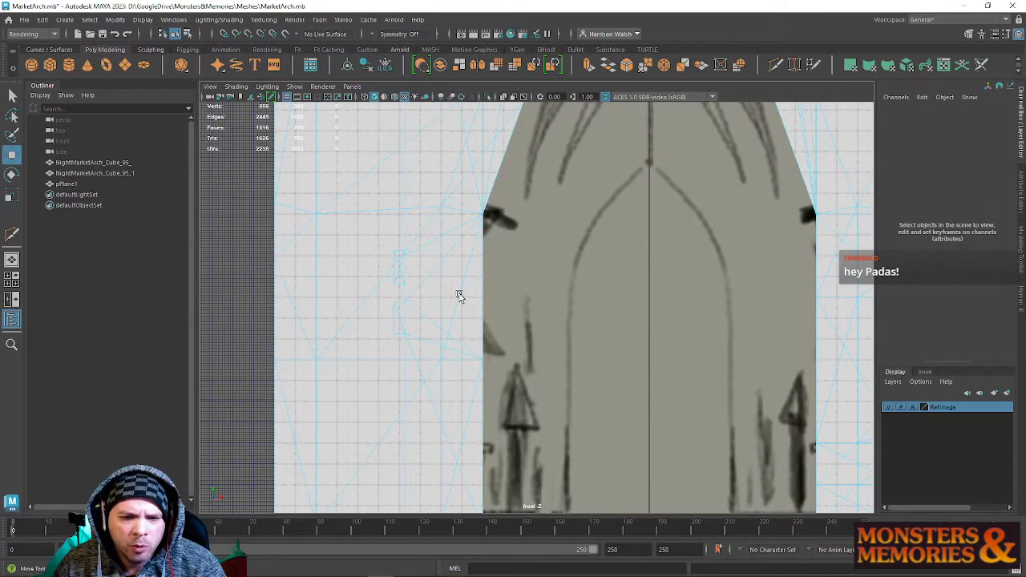
Try to widen the arch opening by moving its left side's vertices about 253 units outward.
scroll(457, 289, "down", 4)
right_click(488, 273)
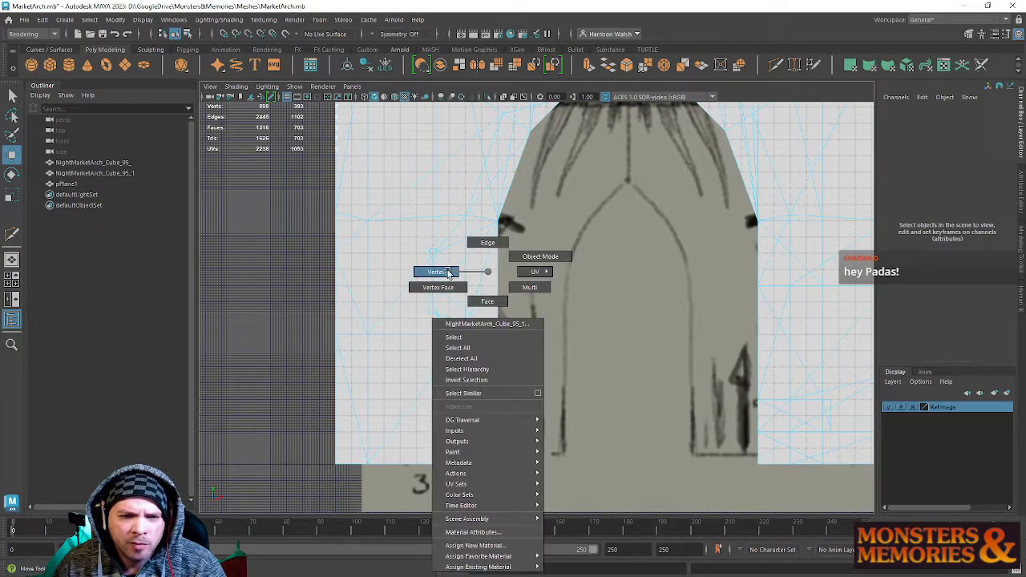
right_click_drag(444, 276, 445, 277)
left_click_drag(463, 193, 543, 521)
left_click_drag(523, 340, 489, 341)
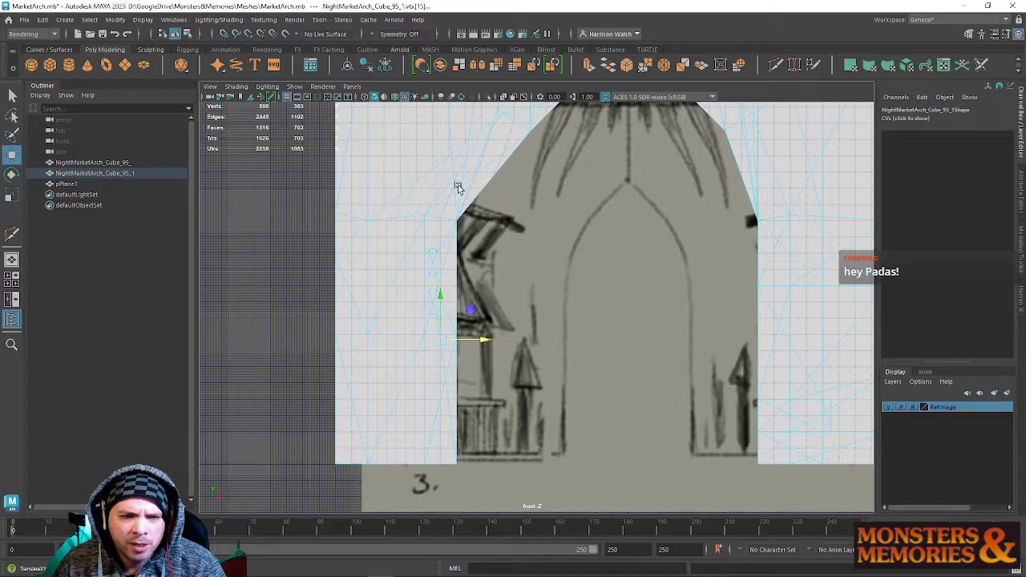
left_click_drag(529, 372, 570, 347, "alt")
key("ctrl+z")
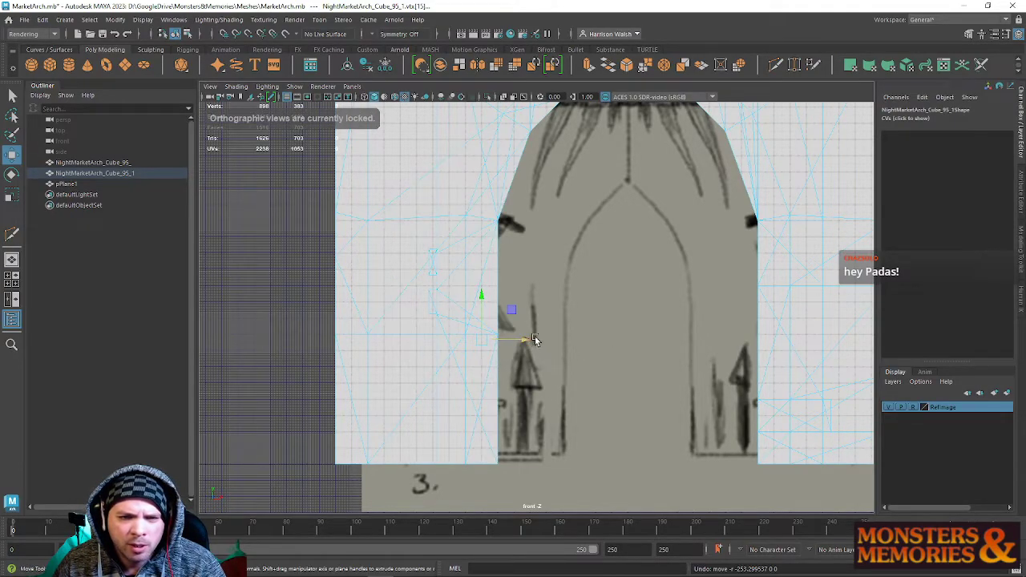
Try to raise the vertices at the tip of the arch opening for a sharper peak.
middle_click_drag(623, 251, 618, 396, "alt")
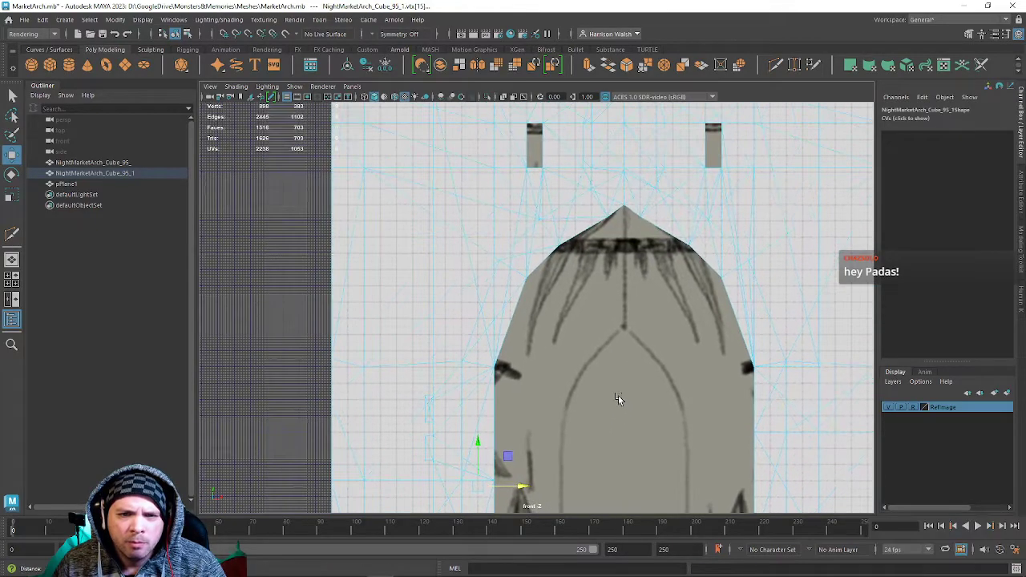
left_click(612, 249)
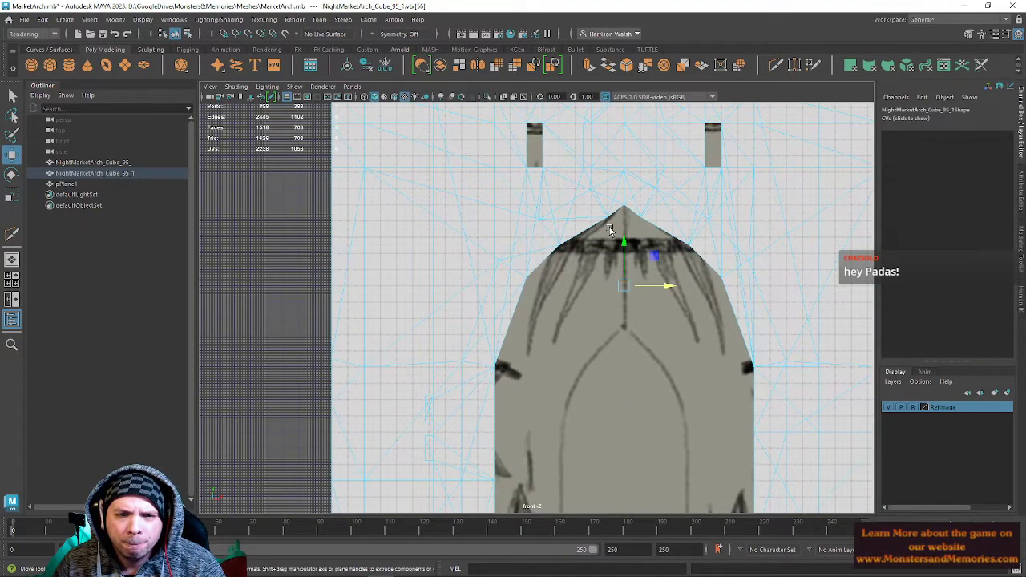
middle_click_drag(621, 218, 549, 279, "alt")
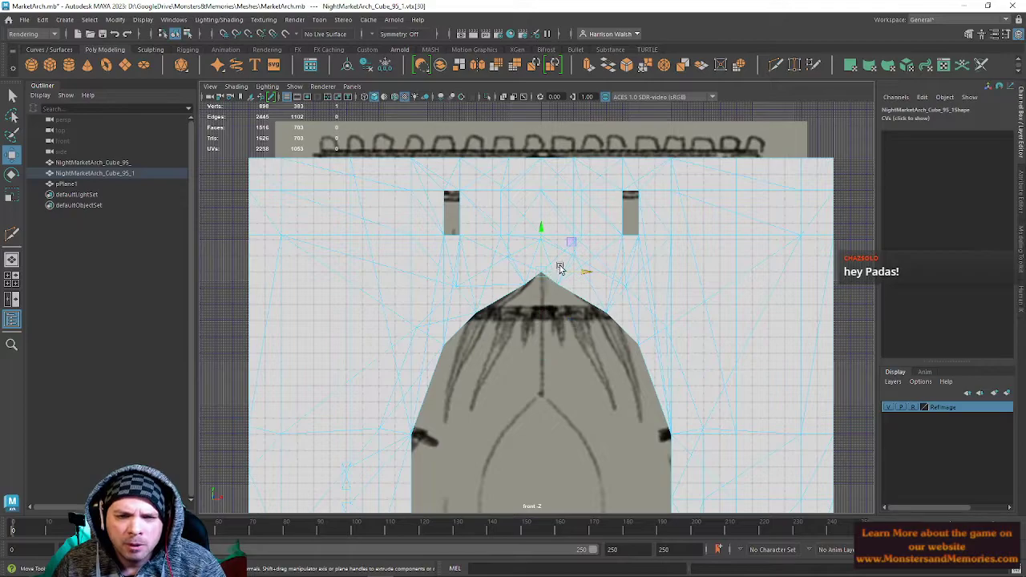
scroll(559, 268, "up", 5)
right_click_drag(549, 271, 501, 274)
left_click_drag(533, 287, 550, 251)
middle_click_drag(462, 407, 485, 282, "alt")
scroll(525, 345, "down", 6)
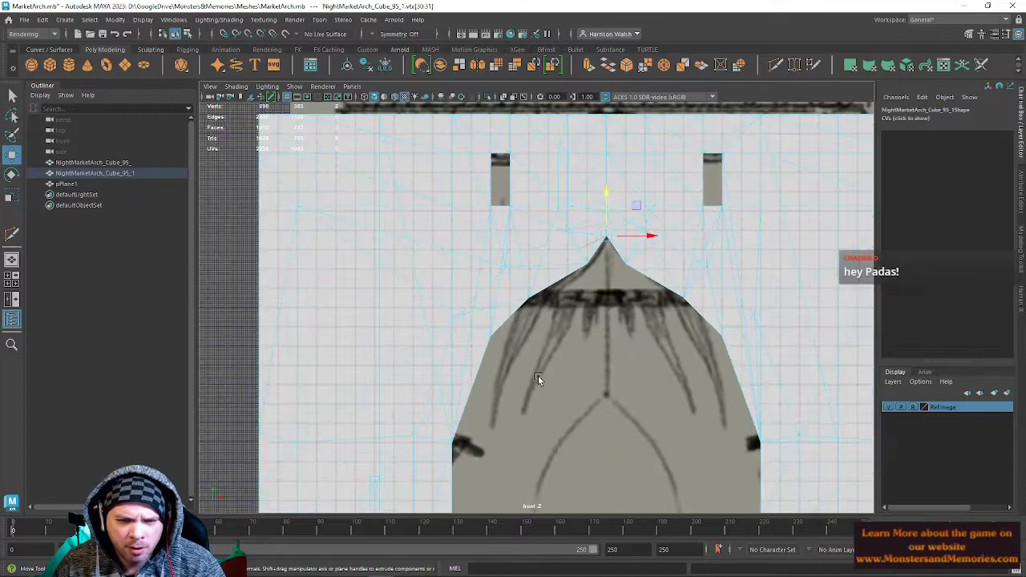
key("ctrl+z")
Merge the overlapping vertices on the wall just above the arch's peak with a distance threshold of 0.01.
scroll(609, 312, "up", 3)
scroll(623, 255, "up", 5)
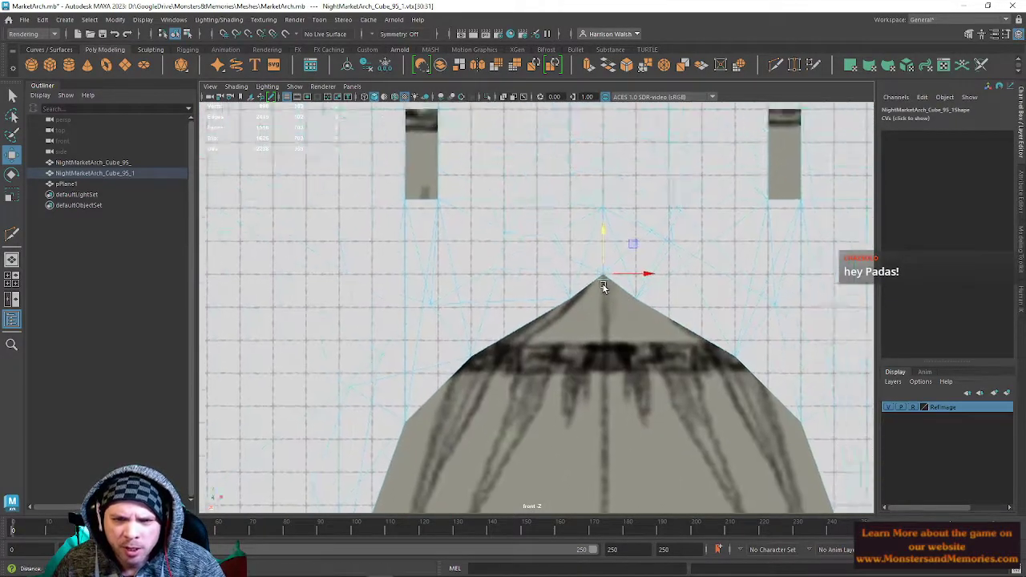
key("space")
key("space")
middle_click_drag(573, 140, 535, 235, "alt")
right_click_drag(534, 234, 574, 237, "alt")
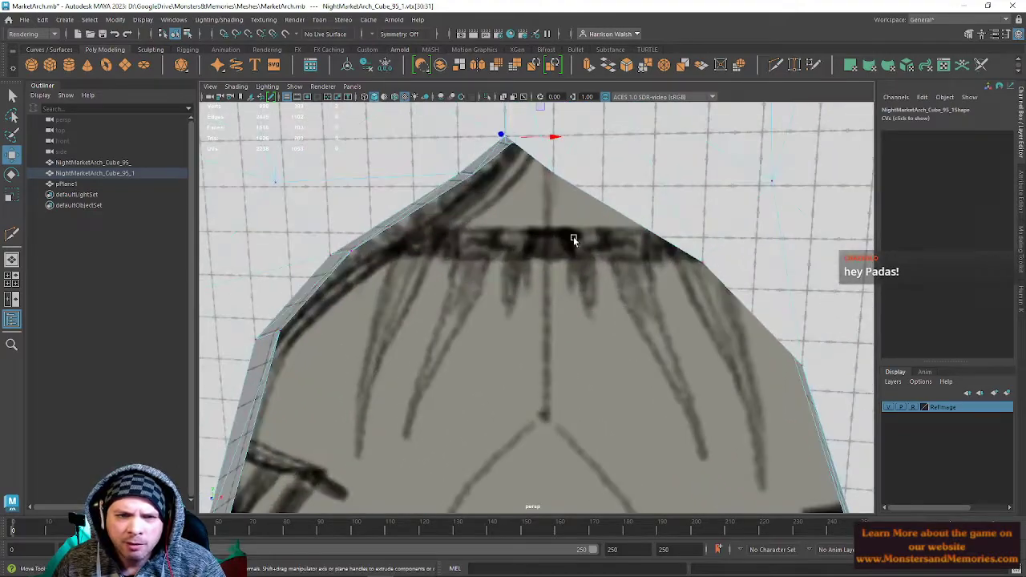
middle_click_drag(573, 236, 610, 378, "alt")
left_click_drag(610, 378, 604, 362, "alt")
left_click(604, 292)
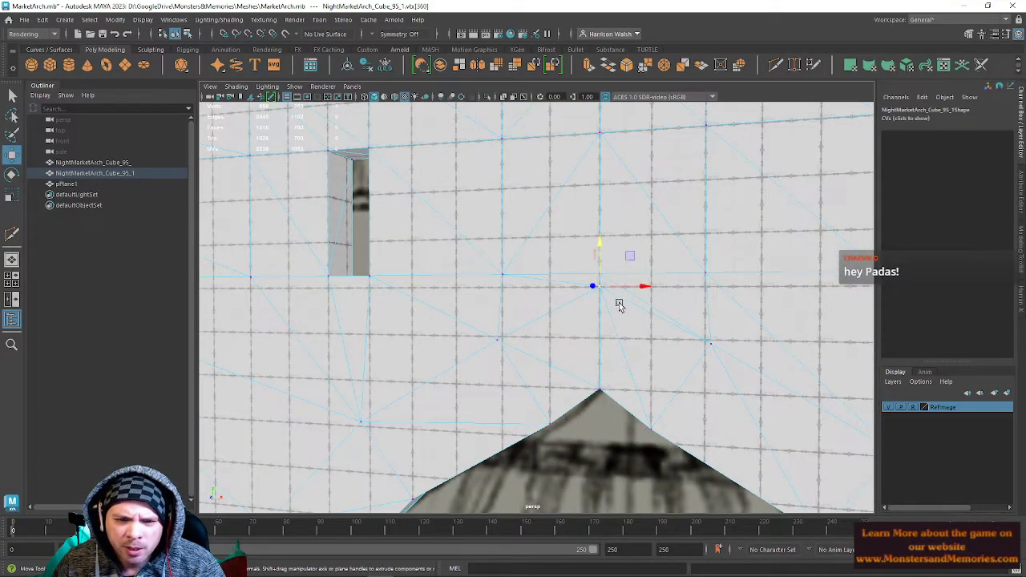
key("f")
scroll(600, 343, "down", 8)
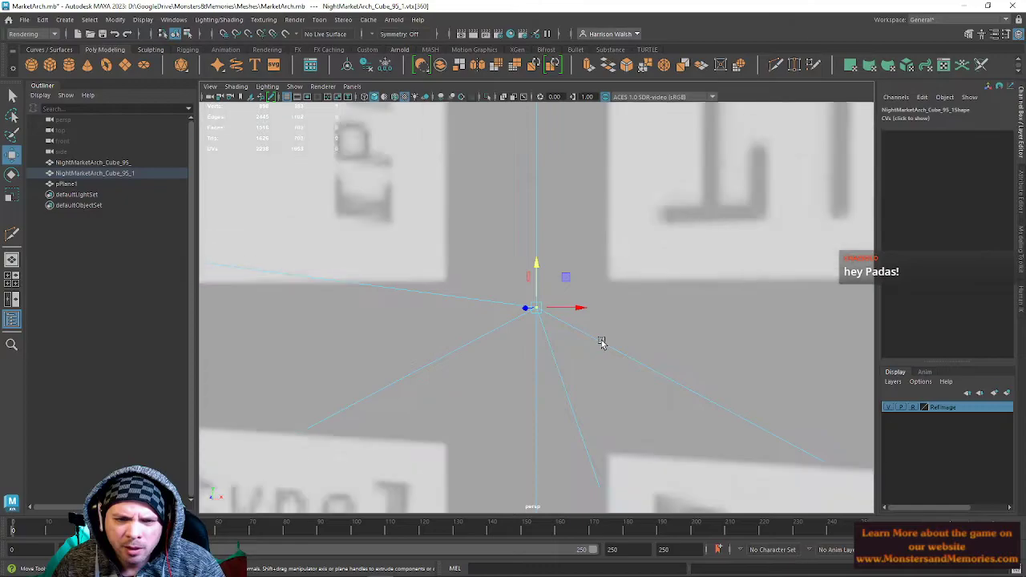
left_click_drag(601, 343, 541, 308, "alt")
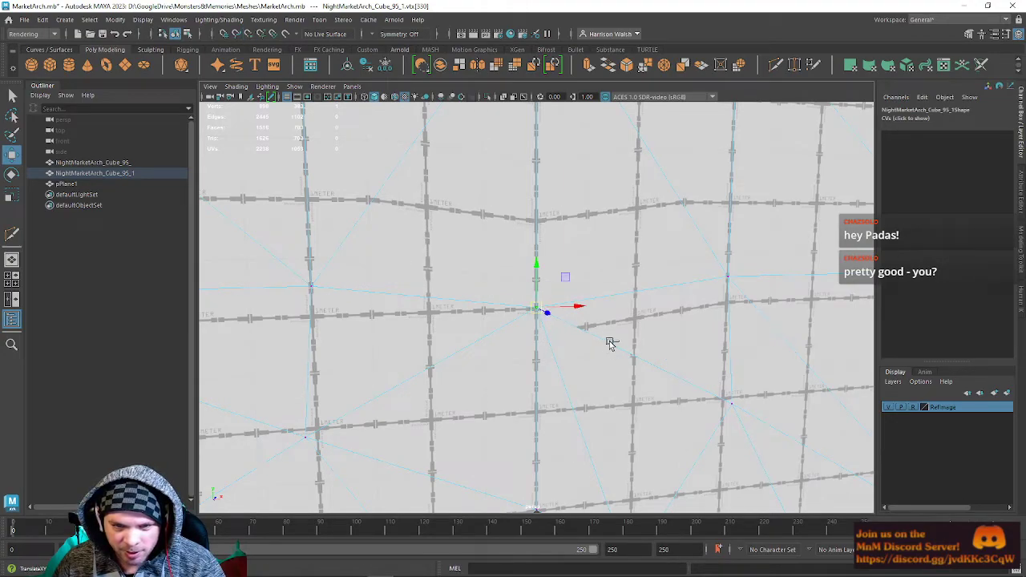
key("ctrl+z")
left_click_drag(536, 286, 535, 299)
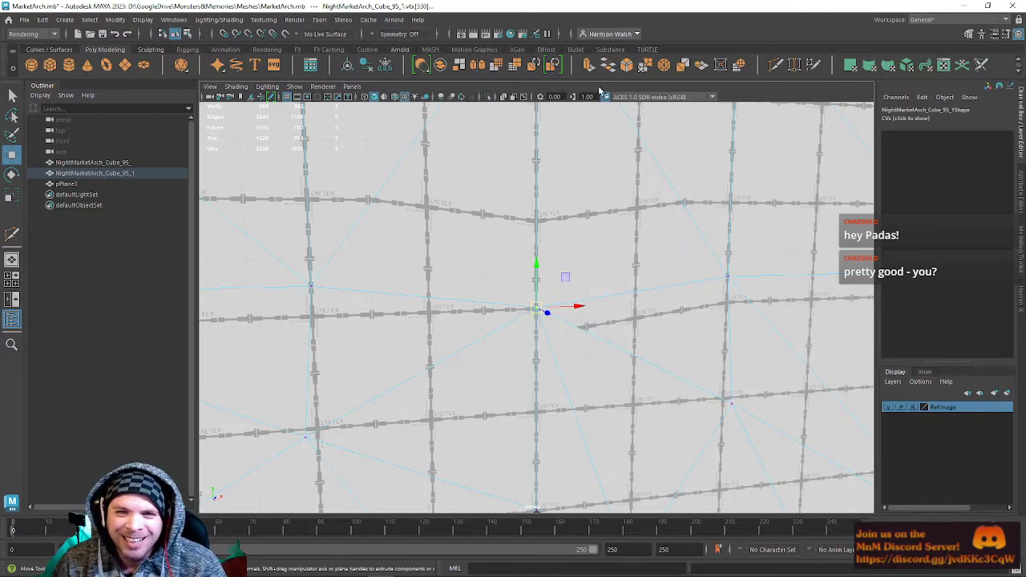
left_click(643, 69)
Hide the RefImage layer and frame the upper arch wall in the perspective view.
left_click_drag(396, 306, 586, 308, "alt")
left_click_drag(420, 282, 890, 493, "alt")
left_click(887, 407)
left_click_drag(476, 465, 556, 353, "alt")
right_click_drag(556, 353, 492, 273, "alt")
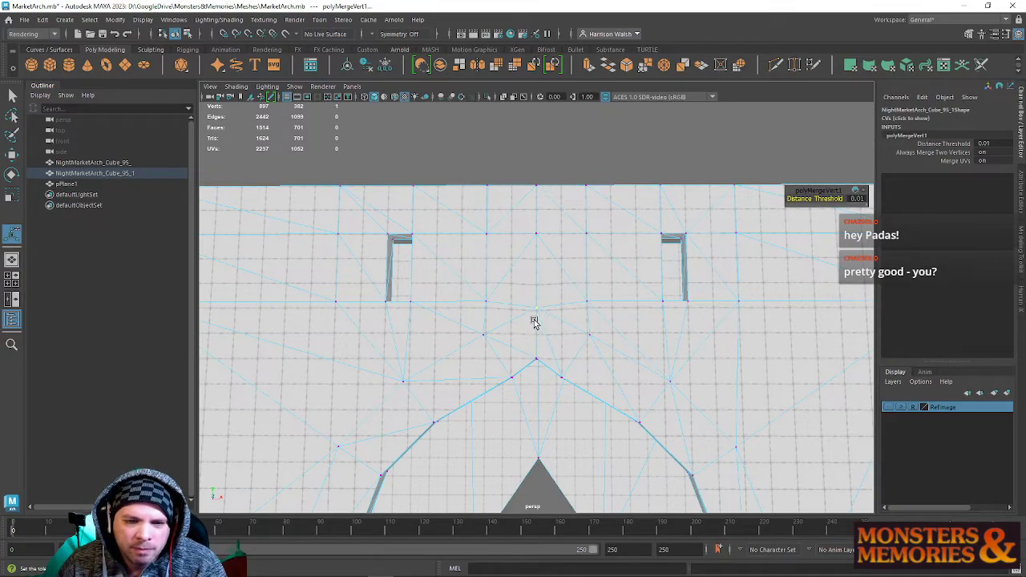
Select the arch's peak vertices together with the merged vertex above them and shift them upward.
left_click(537, 352)
left_click_drag(540, 347, 539, 308, "alt")
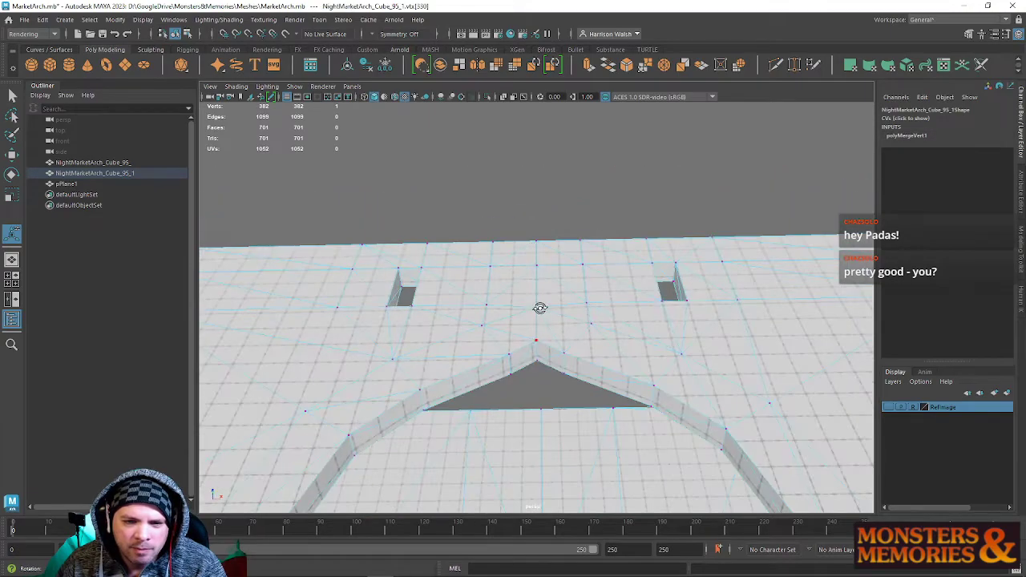
left_click_drag(541, 365, 378, 396, "alt")
key("w")
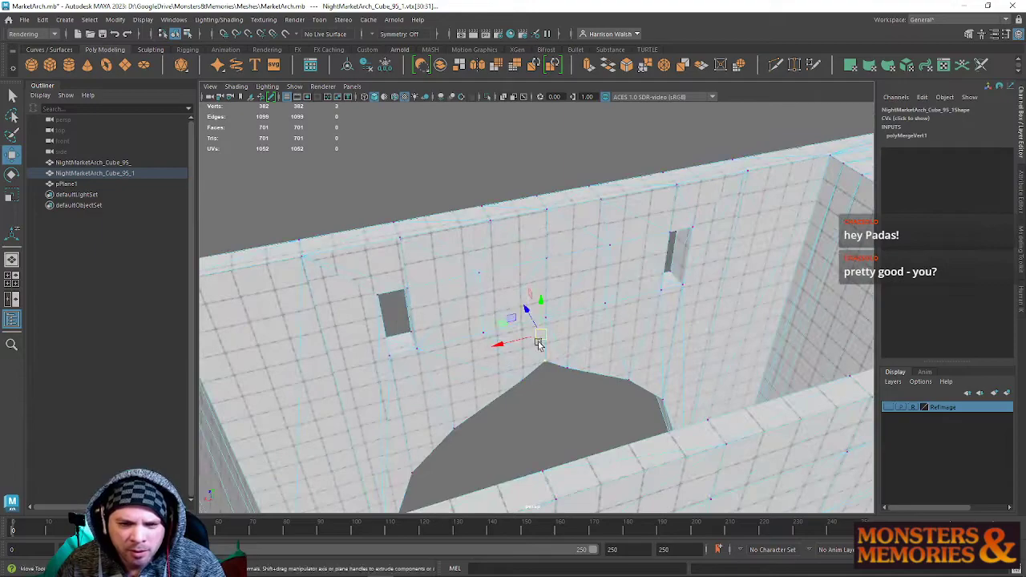
left_click_drag(541, 299, 662, 334)
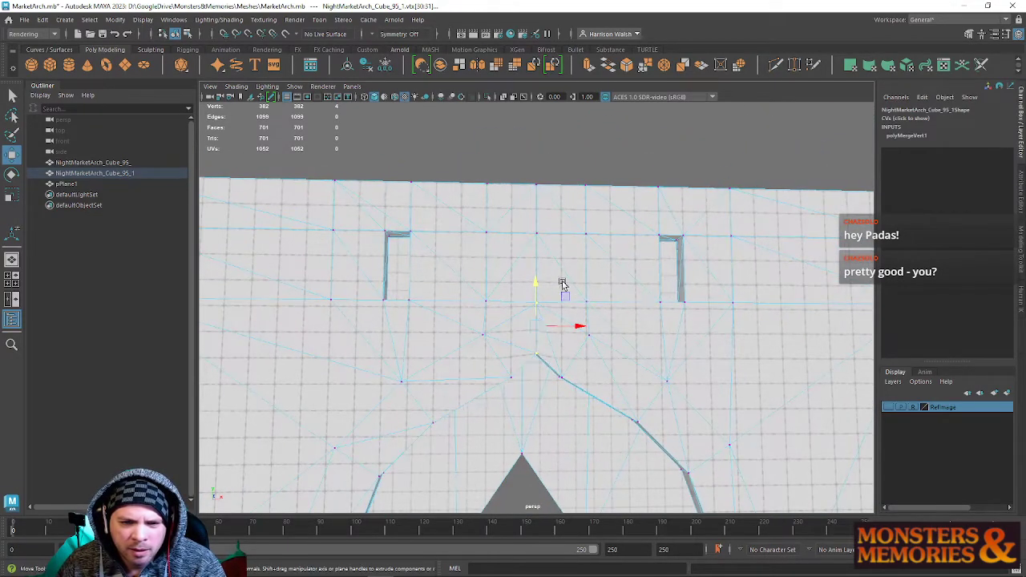
scroll(530, 296, "up", 5)
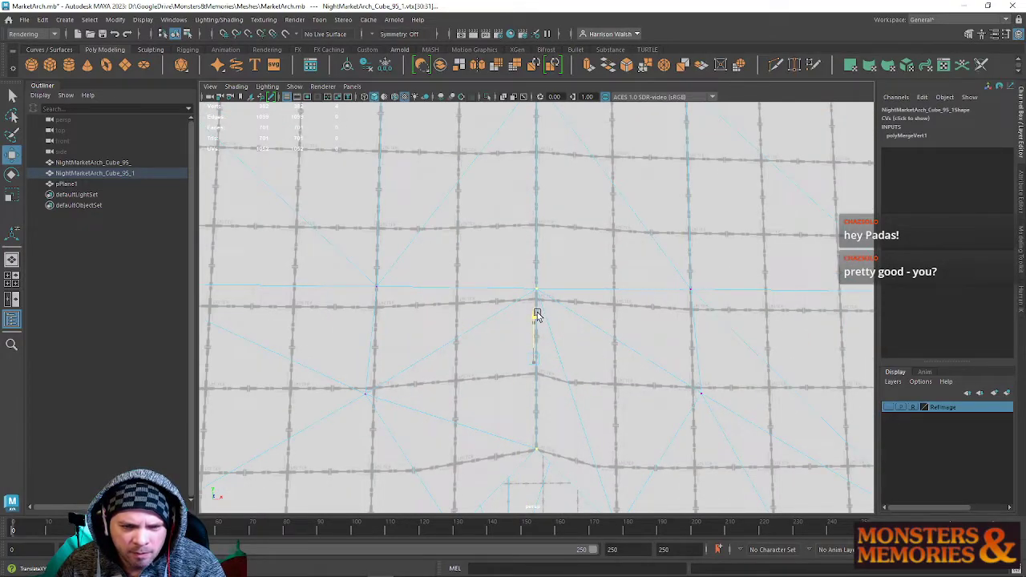
left_click_drag(537, 312, 537, 310)
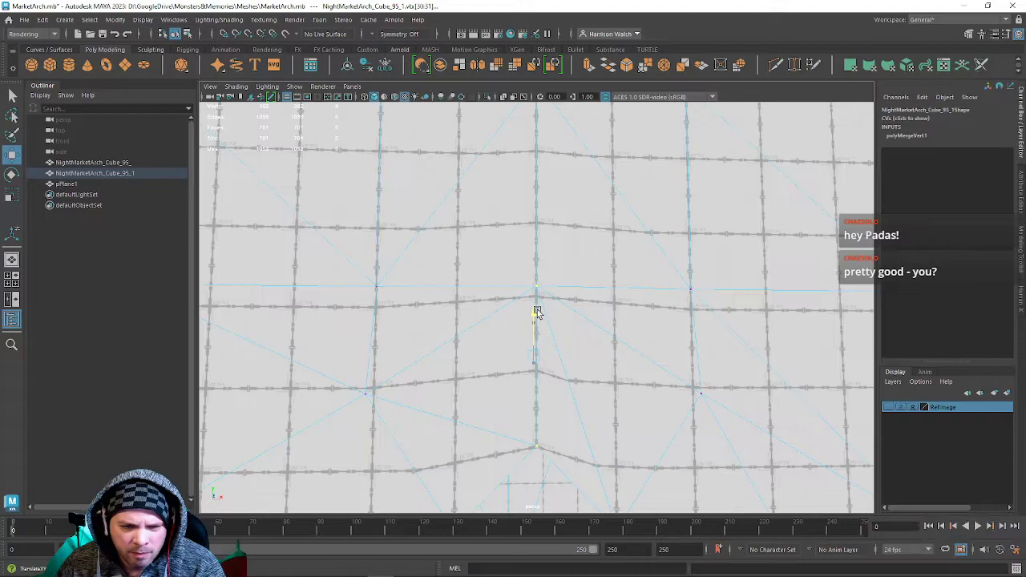
Adjust the height of the selected peak vertices in the front view, raising them to form a sharper point.
key("space")
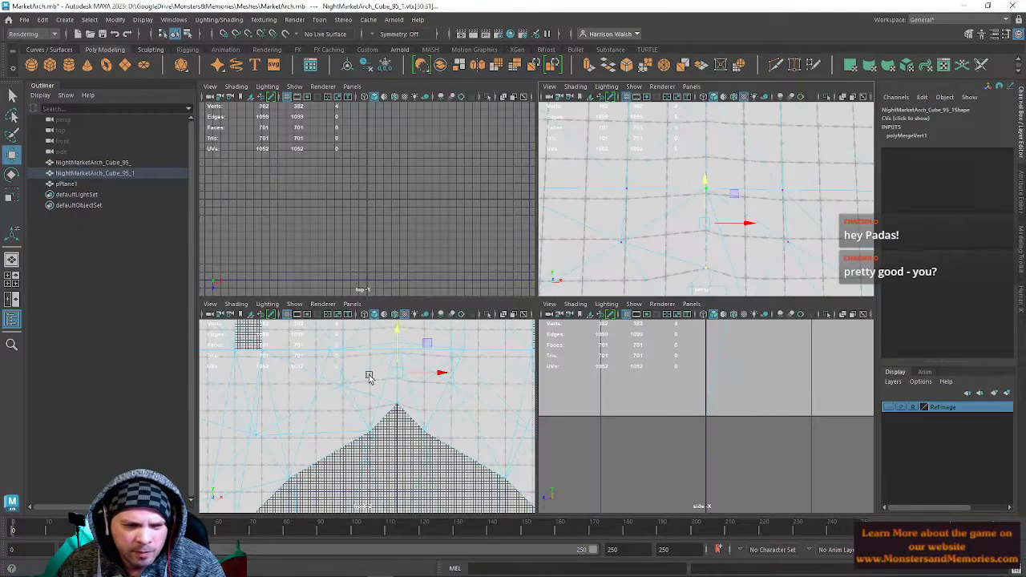
key("space")
key("f")
scroll(533, 360, "up", 2)
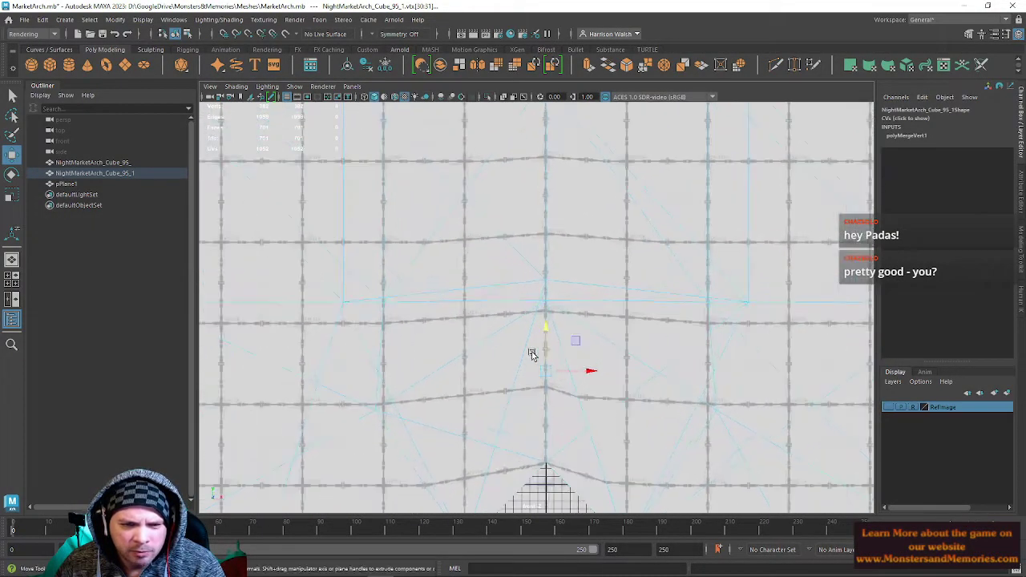
middle_click_drag(544, 329, 550, 348)
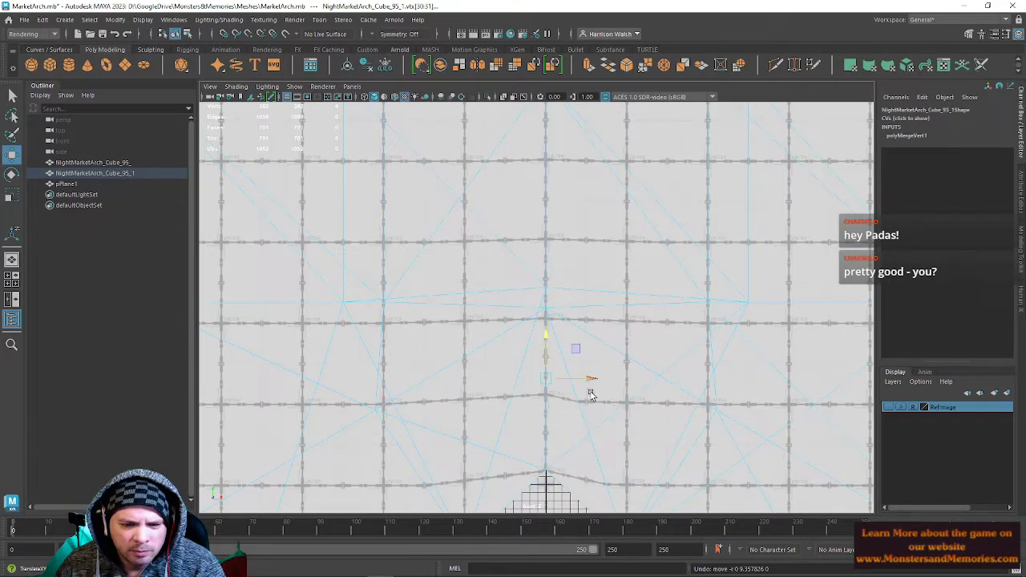
middle_click_drag(591, 374, 594, 243, "alt")
scroll(555, 394, "down", 2)
middle_click_drag(556, 306, 556, 295, "alt")
right_click_drag(560, 272, 518, 275)
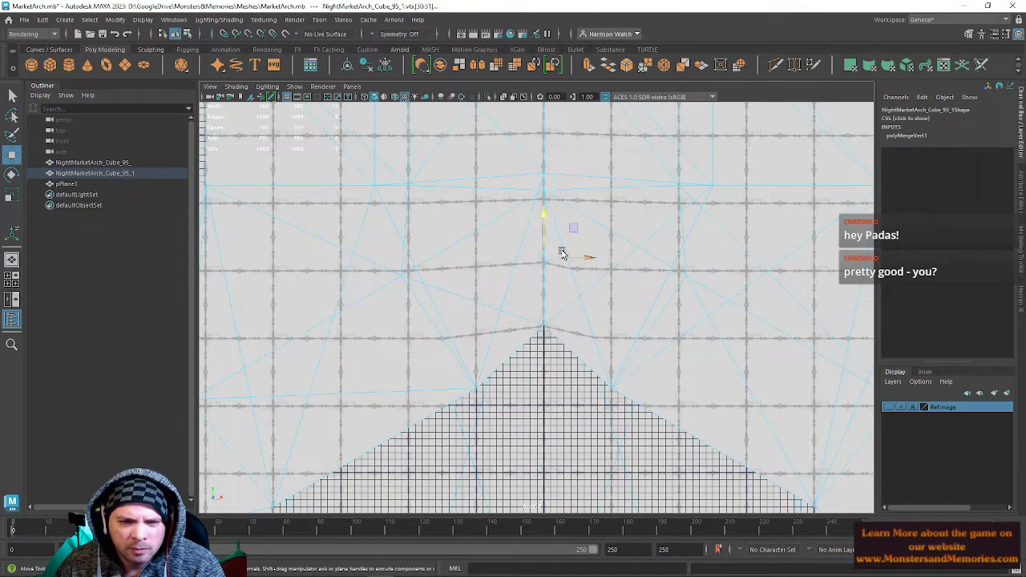
left_click_drag(546, 221, 554, 198)
Show the RefImage layer again and compare the raised arch peak with the sketch in the perspective view.
key("space")
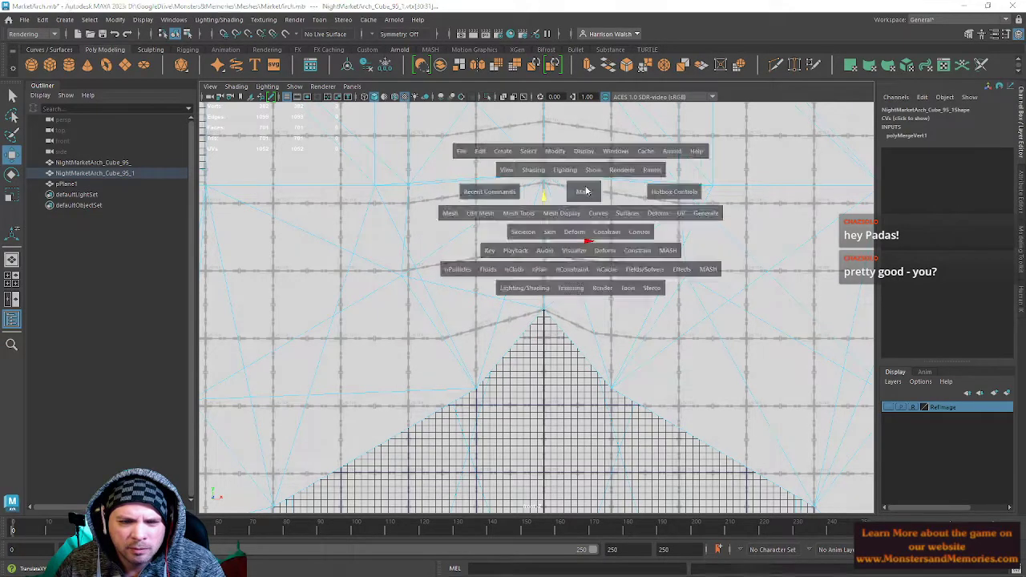
key("space")
left_click_drag(654, 212, 936, 215, "alt")
right_click_drag(710, 327, 679, 304, "alt")
left_click_drag(678, 305, 536, 192, "alt")
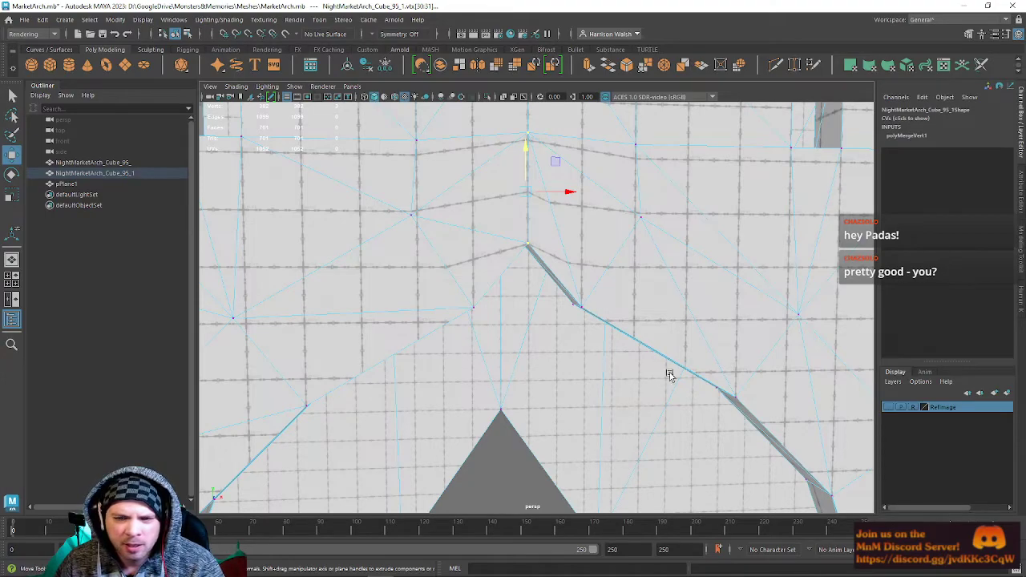
left_click(888, 407)
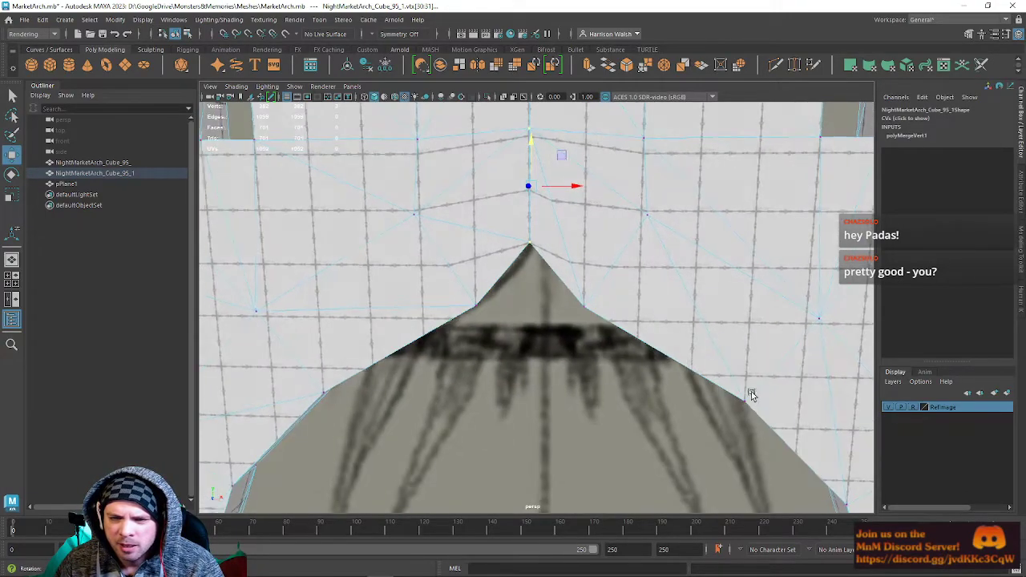
key("space")
key("space")
left_click_drag(488, 286, 512, 241, "alt")
Lower the vertices on both sides of the arch's peak slightly in the front view to follow the sketched curve.
key("space")
scroll(465, 339, "up", 5)
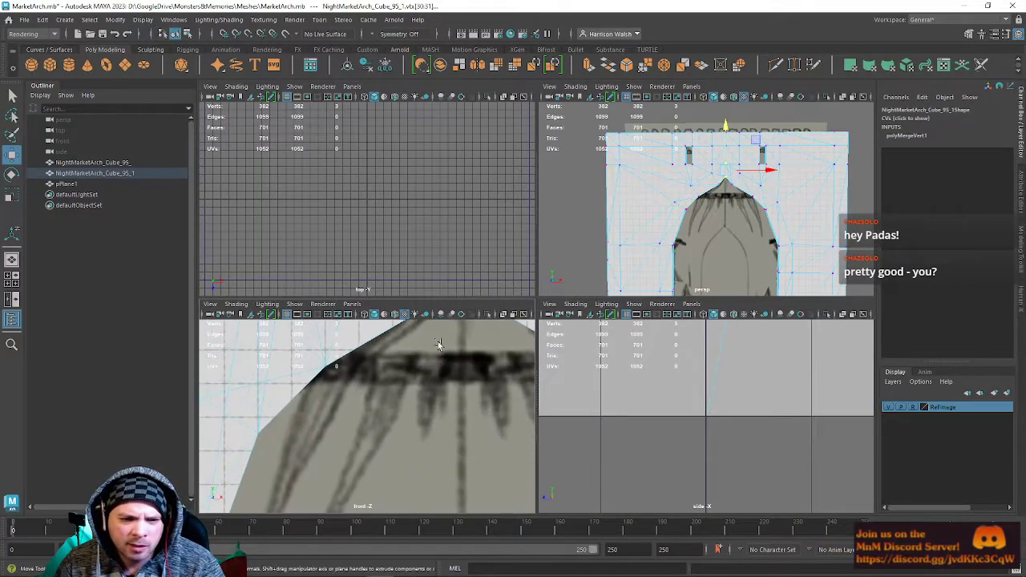
key("space")
middle_click_drag(610, 160, 564, 304, "alt")
left_click(608, 232)
right_click_drag(613, 229, 552, 210)
left_click_drag(552, 206, 765, 272)
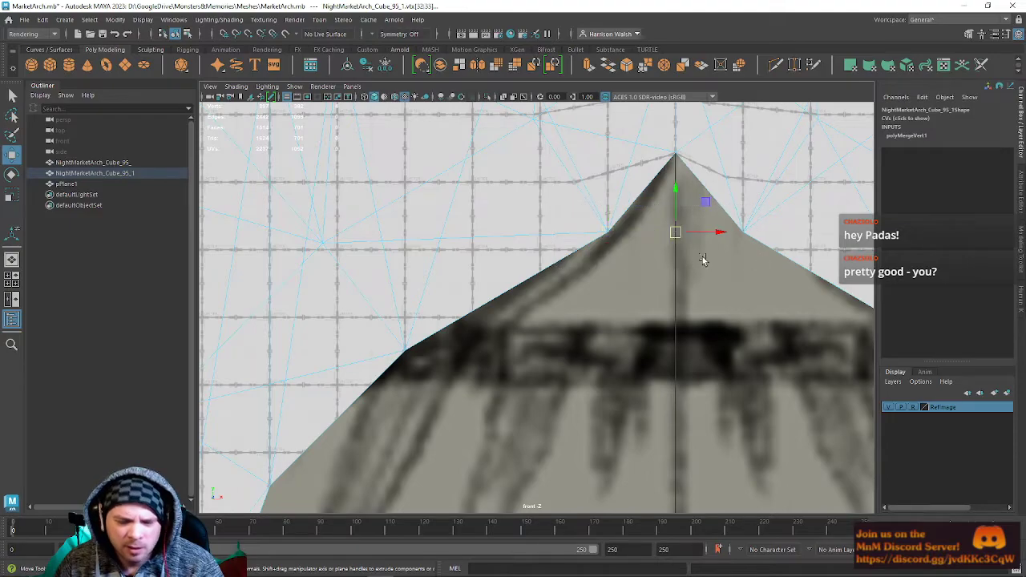
left_click_drag(673, 198, 673, 198)
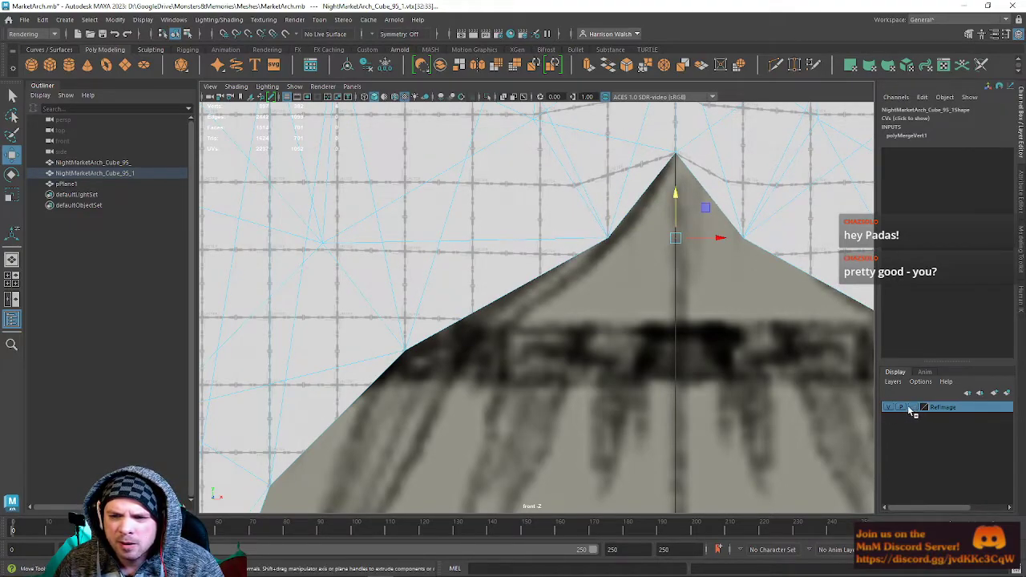
Return the RefImage layer to normal display type and try to shift the vertex below the peak about 40 units in X.
scroll(762, 401, "down", 6)
scroll(684, 435, "up", 1)
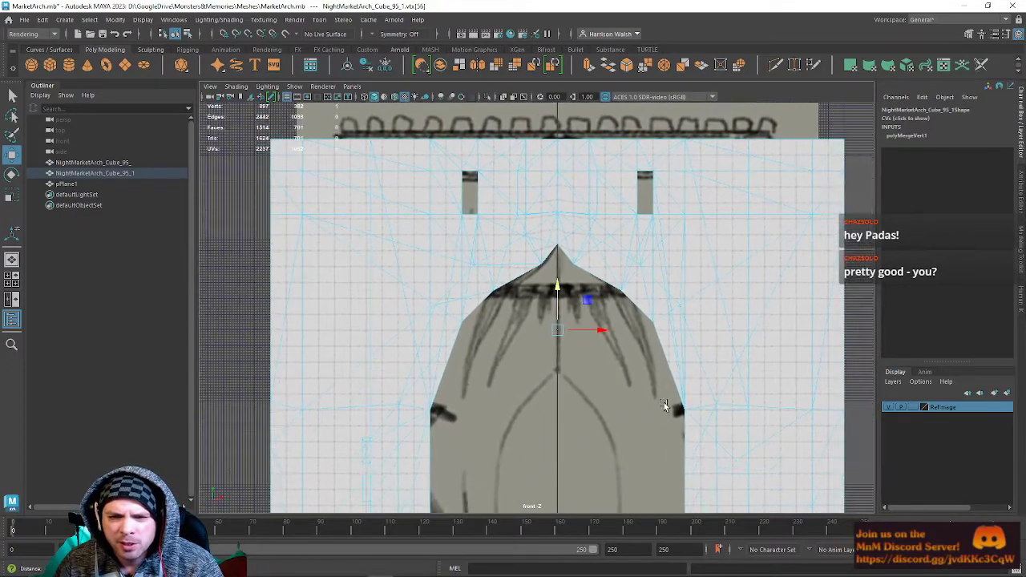
left_click_drag(602, 328, 602, 328)
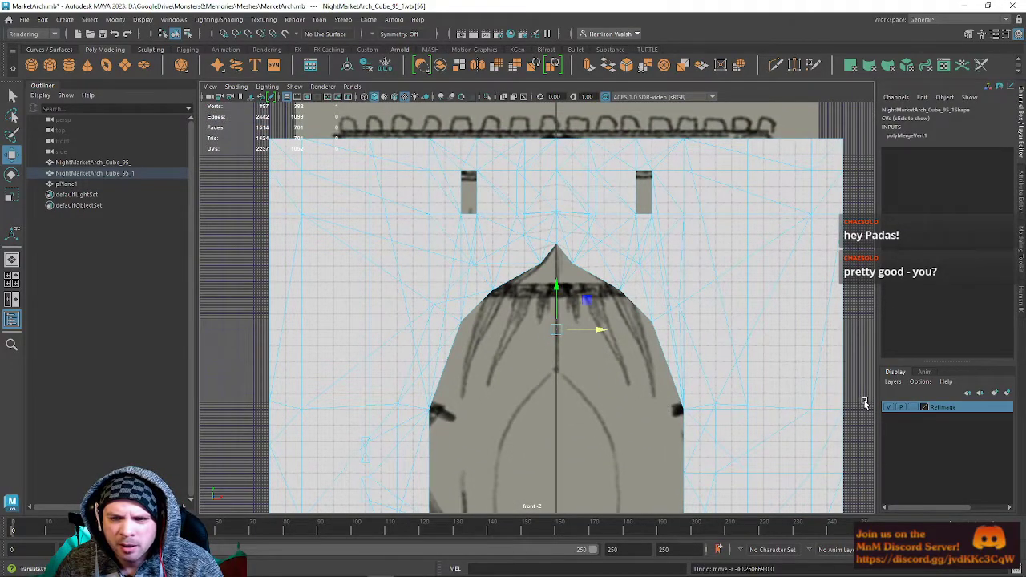
Select the reference plane pPlane1 and move its pivot up to just below the arch's peak in the front view.
right_click_drag(582, 272, 631, 257)
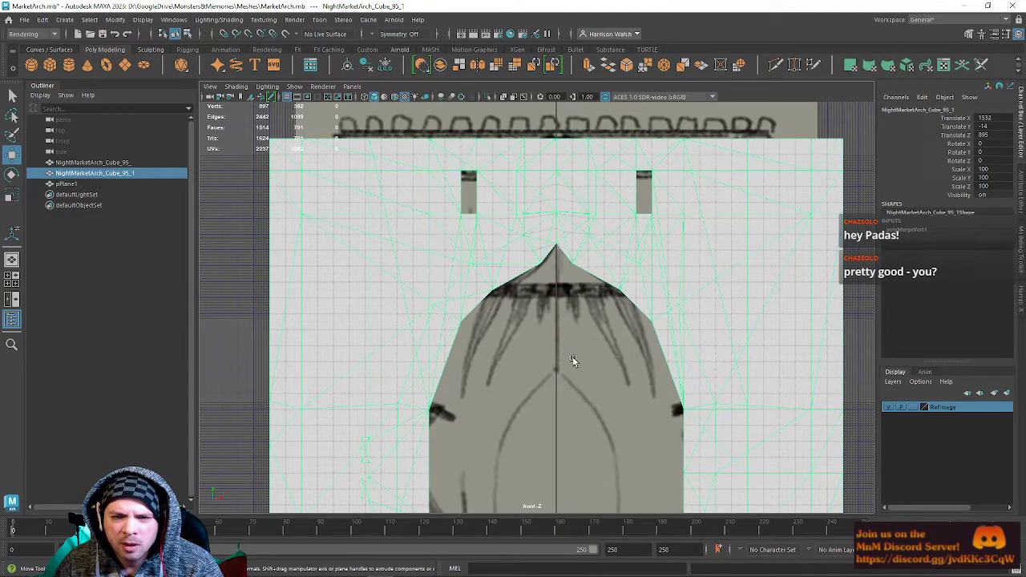
left_click(748, 132)
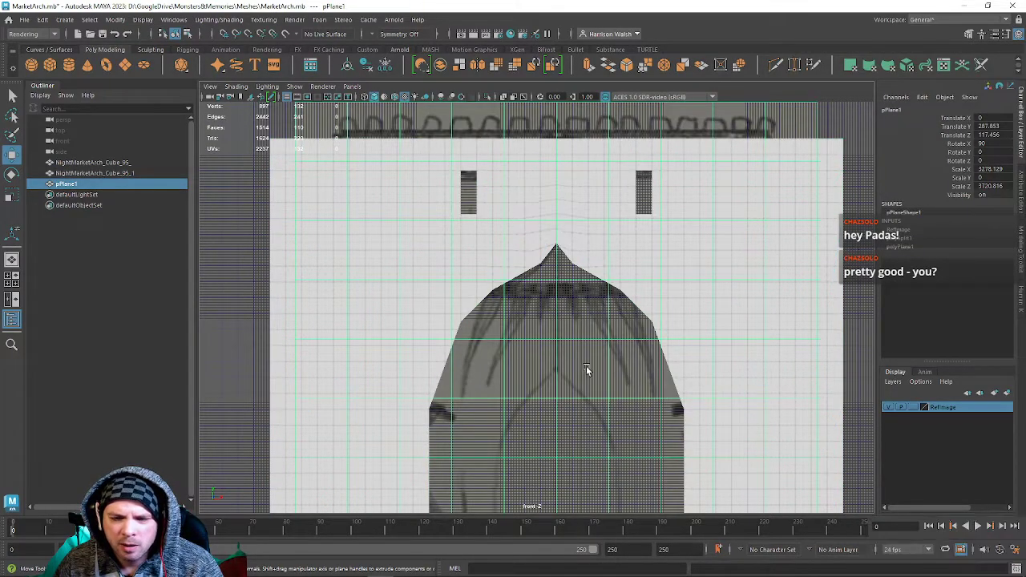
scroll(583, 365, "down", 5)
middle_click_drag(569, 355, 560, 376, "alt")
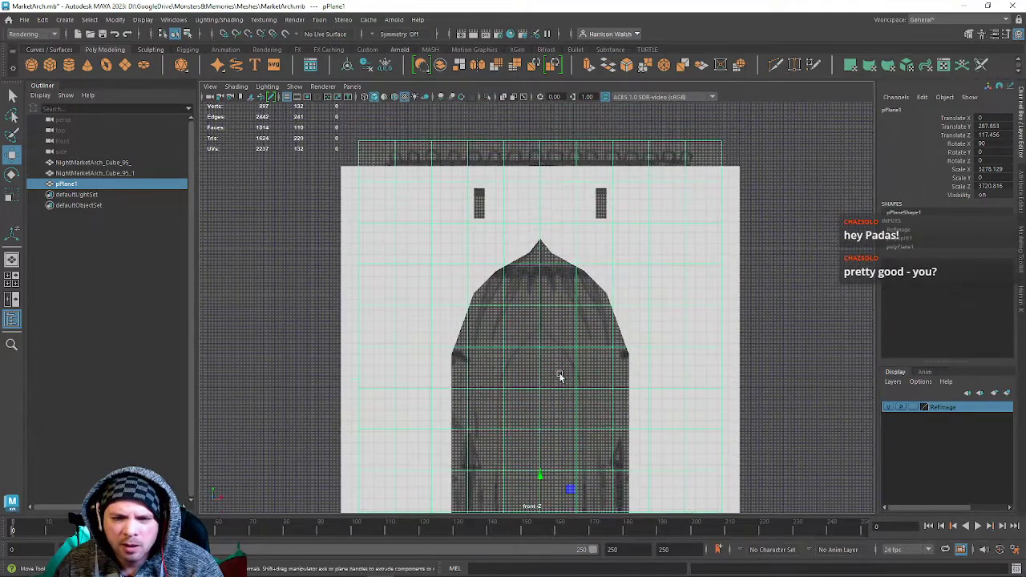
scroll(558, 331, "up", 5)
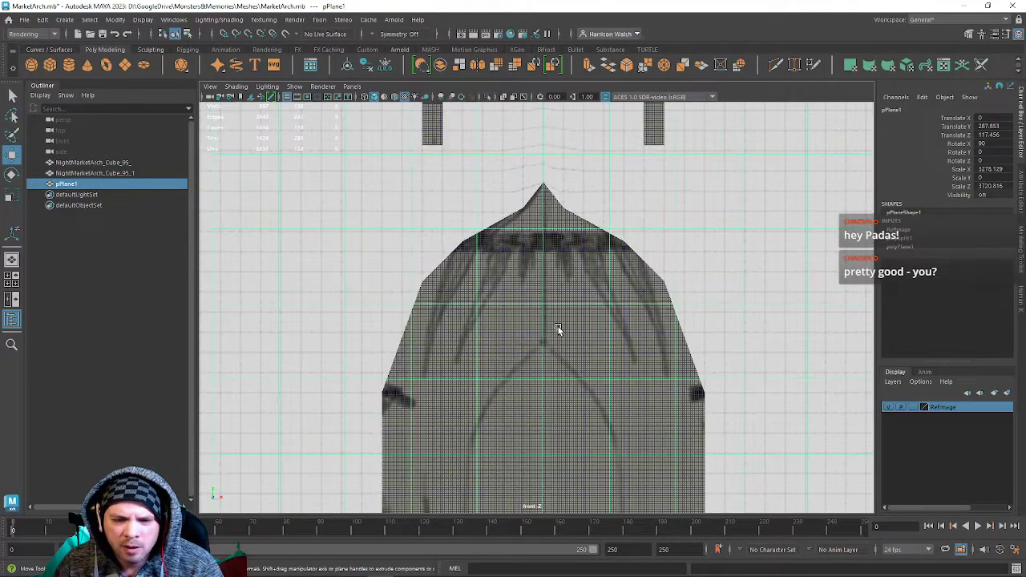
scroll(558, 332, "down", 5)
left_click_drag(539, 451, 540, 370)
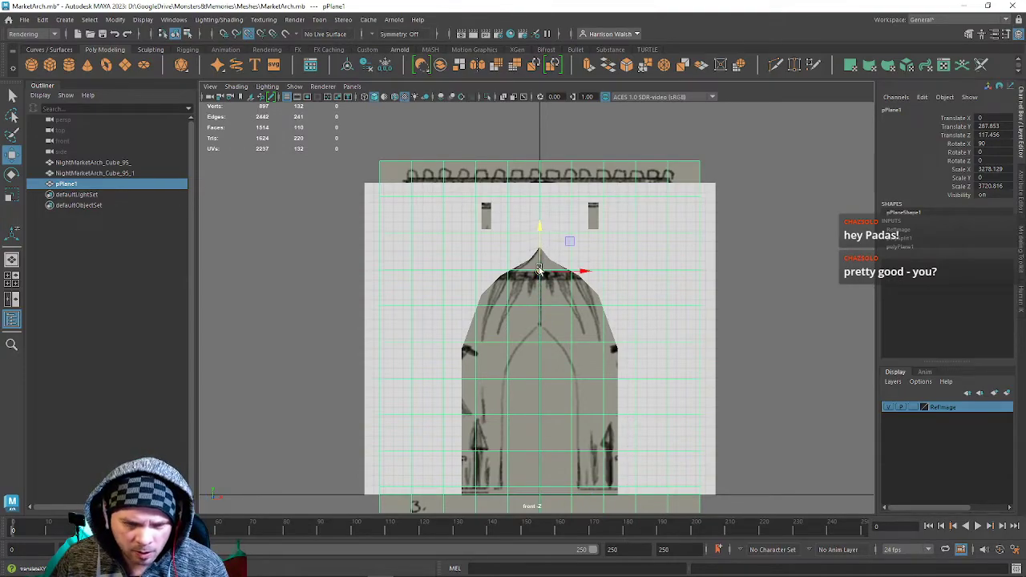
Shift the reference plane along X to about -11.96 to line up the sketch's centre with the arch.
scroll(553, 267, "up", 6)
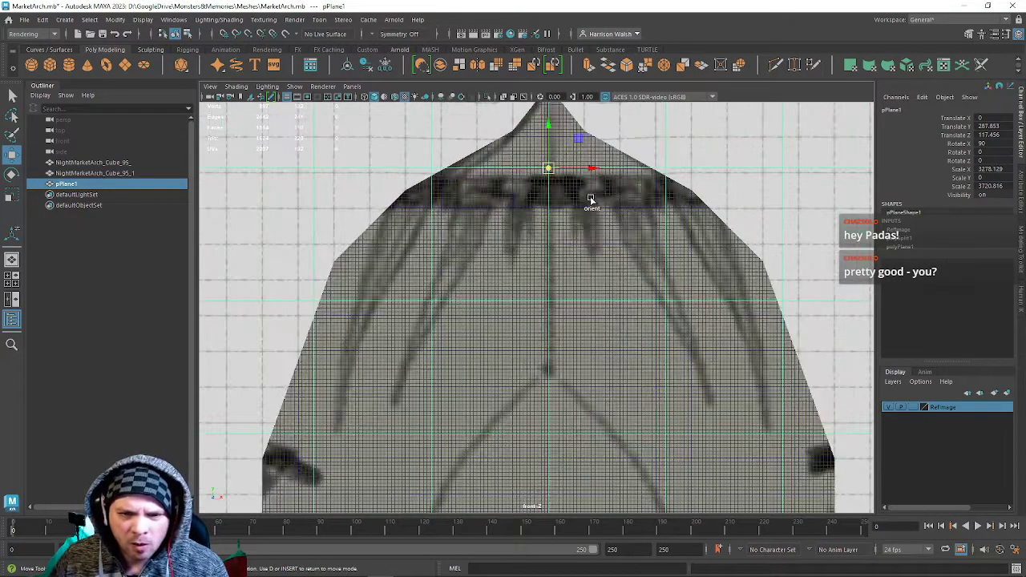
scroll(577, 298, "down", 2)
key("d")
left_click_drag(580, 279, 576, 278)
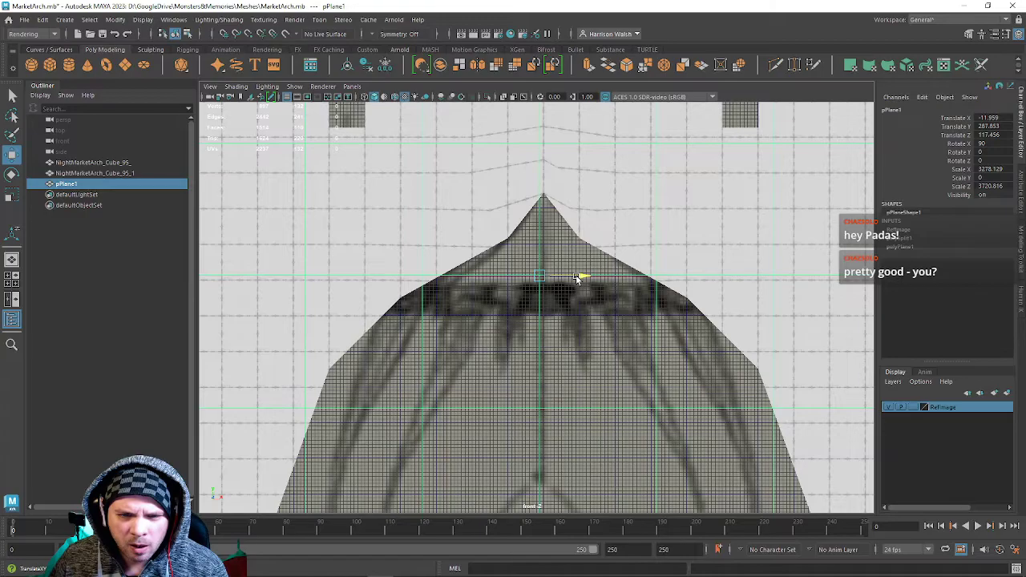
scroll(577, 279, "down", 6)
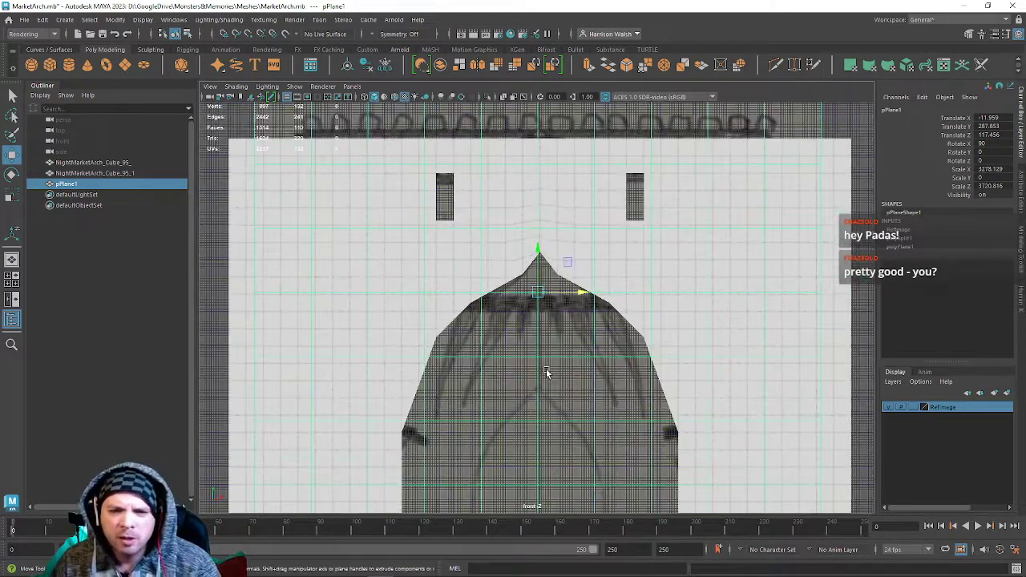
Try to lower the arch opening's upper shoulder vertices about 44 units in Y, plus a width change to the pair below.
left_click(508, 222)
scroll(513, 213, "up", 2)
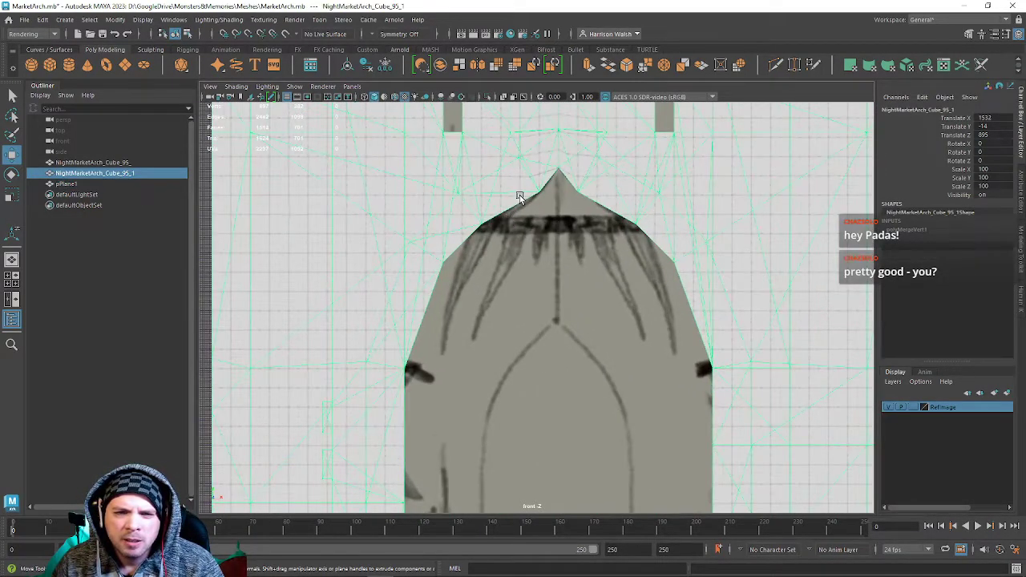
right_click_drag(617, 223, 561, 222)
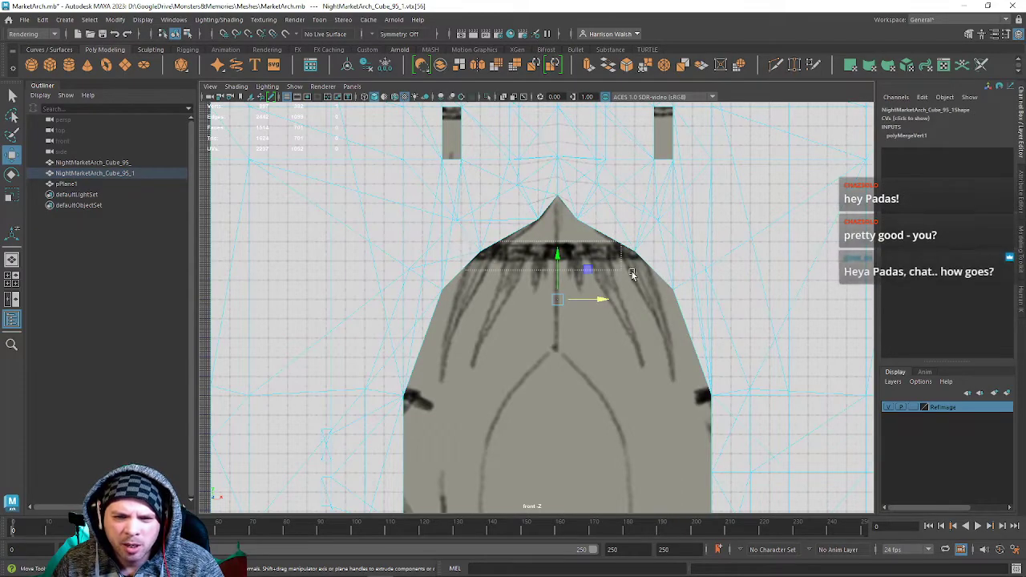
left_click_drag(560, 210, 561, 227)
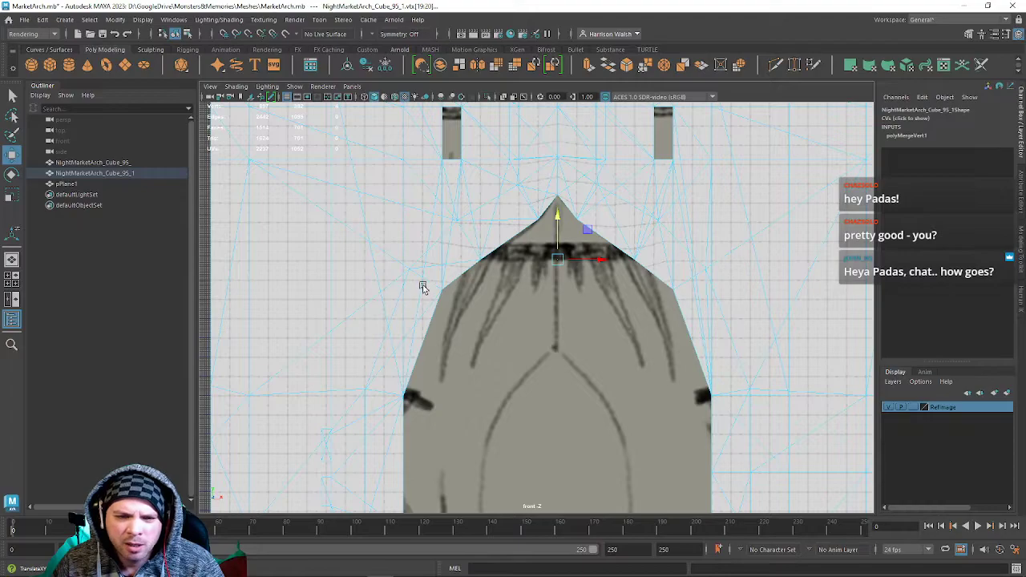
left_click_drag(428, 276, 678, 321)
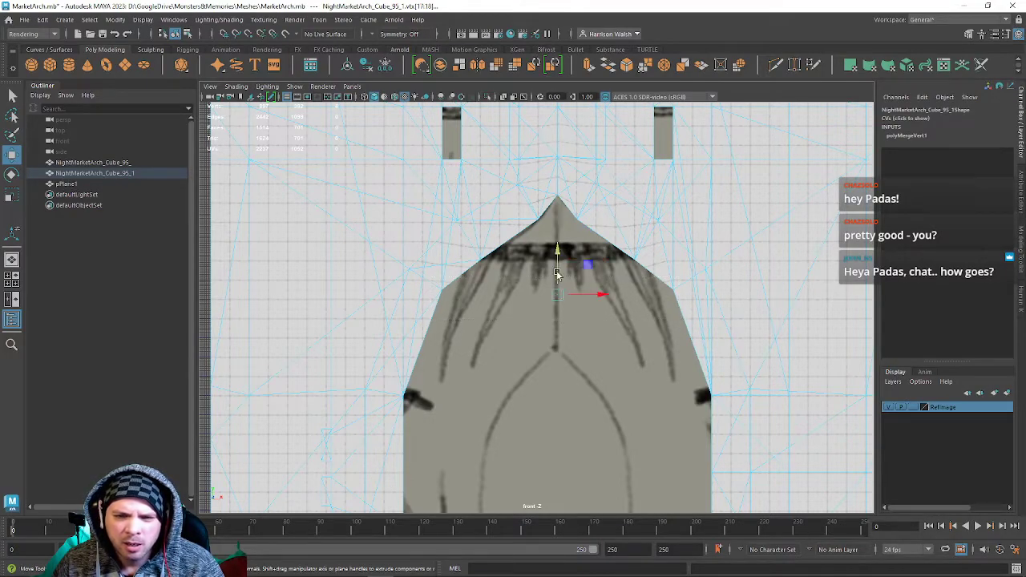
key("r")
mouse_move(599, 296)
left_mouse_down()
mouse_move(614, 293)
mouse_move(600, 295)
left_mouse_up()
key("ctrl+z")
key("ctrl+z")
key("ctrl+z")
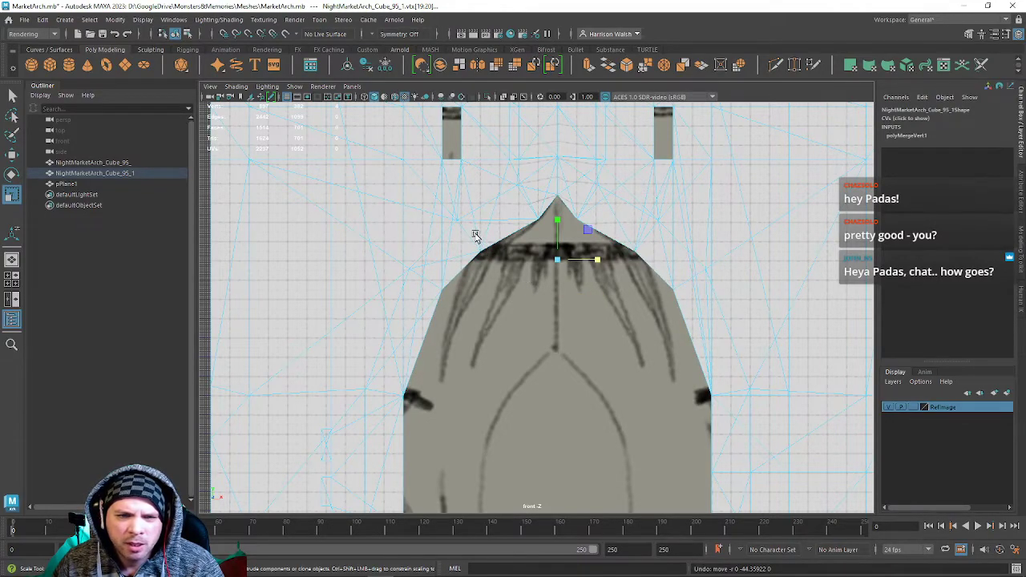
Select the upper shoulder vertices on both sides of the arch opening and scale them slightly wider in X.
right_click_drag(494, 205, 444, 200)
left_click_drag(443, 209, 502, 259)
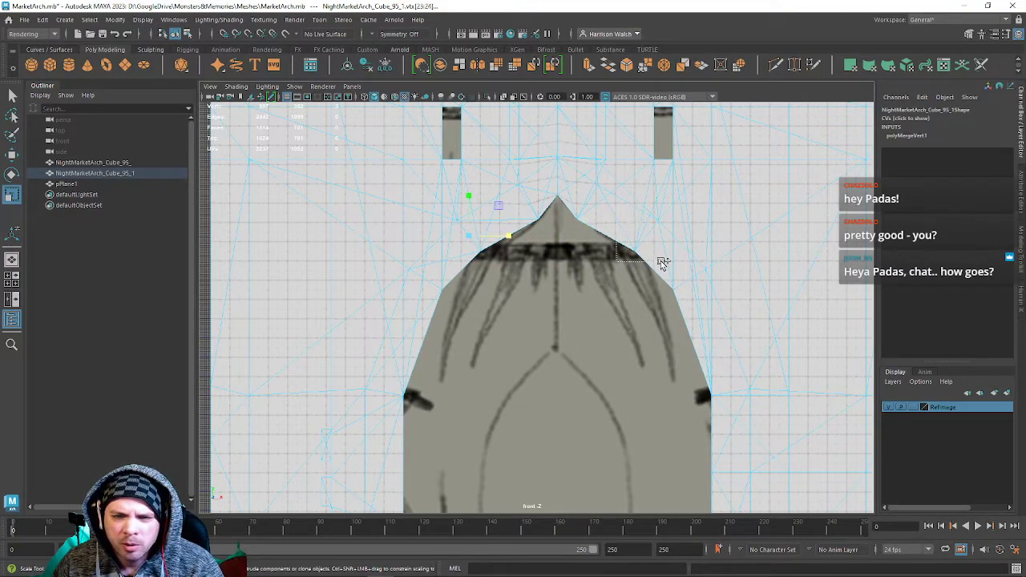
left_click_drag(666, 264, 666, 266, "shift")
key("w")
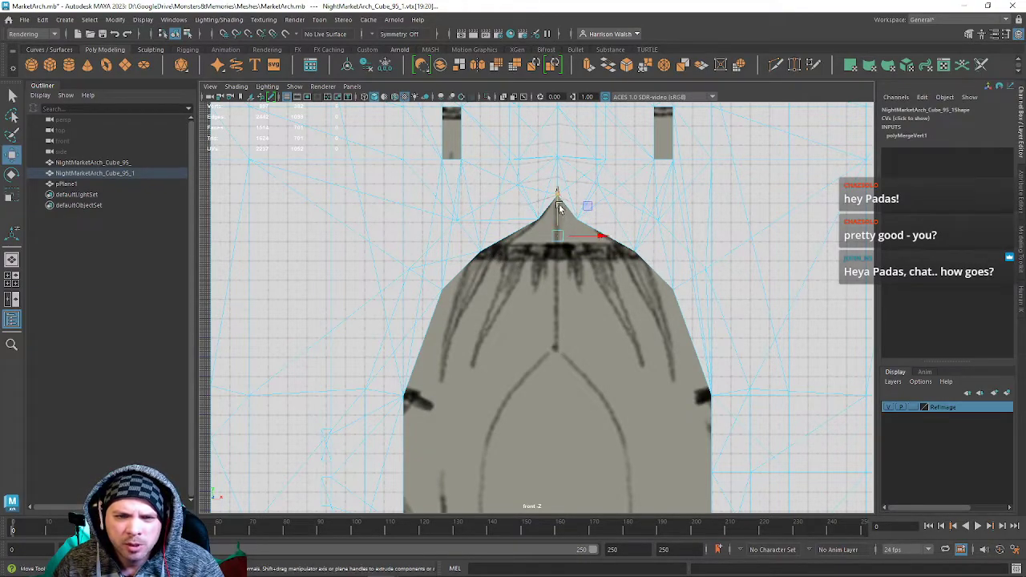
key("r")
left_click_drag(598, 237, 603, 239)
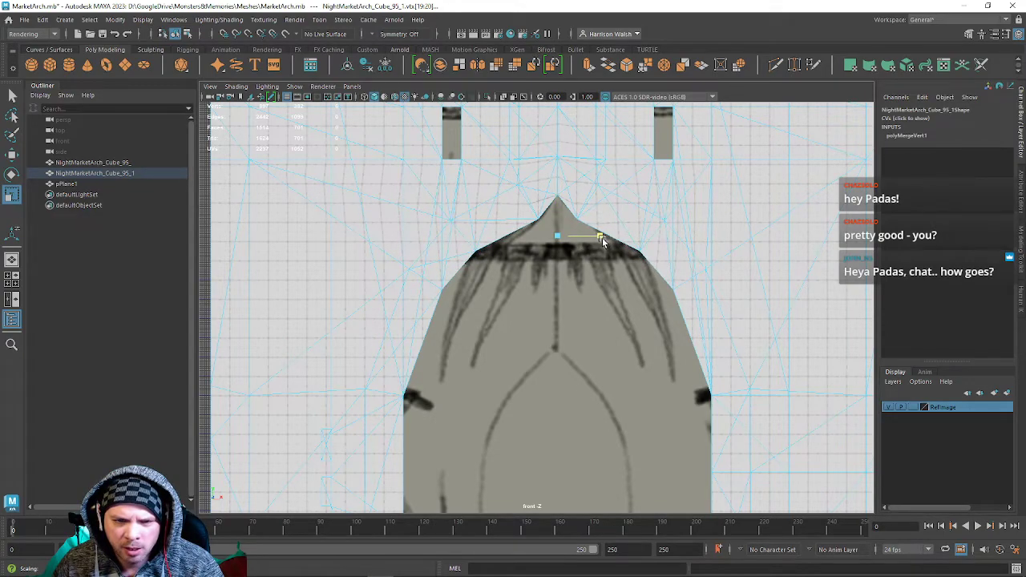
Scale the lower shoulder vertices on both sides of the arch opening outward in X to round the curve.
middle_click_drag(587, 230, 544, 269, "alt")
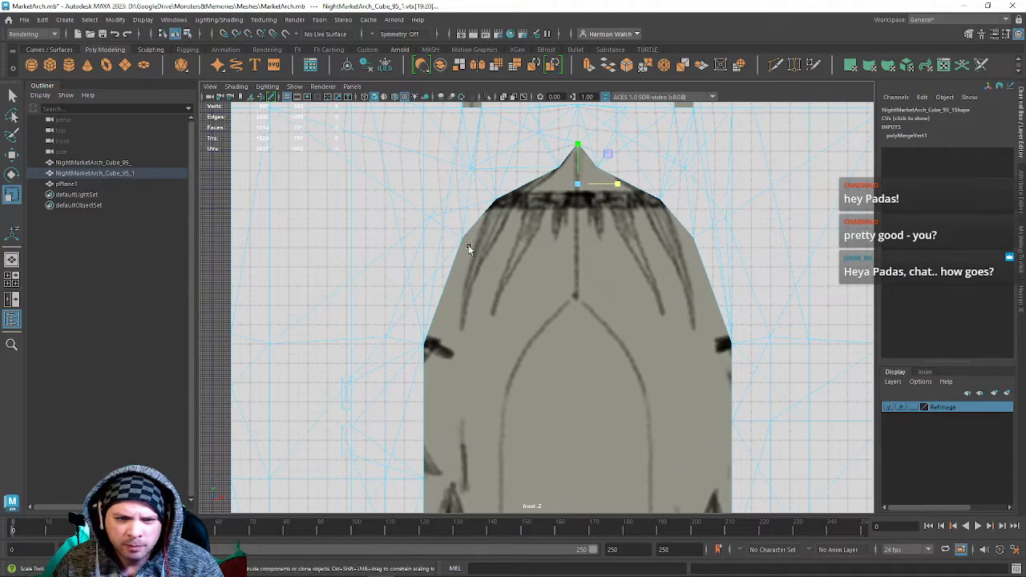
left_click_drag(459, 245, 467, 252)
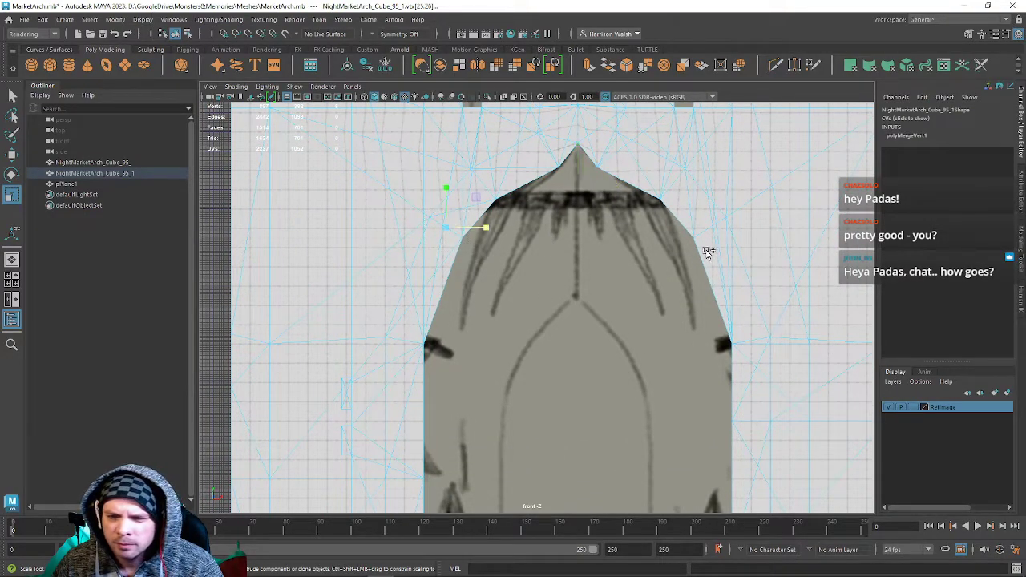
left_click_drag(735, 258, 733, 258, "shift")
left_click_drag(628, 228, 620, 226)
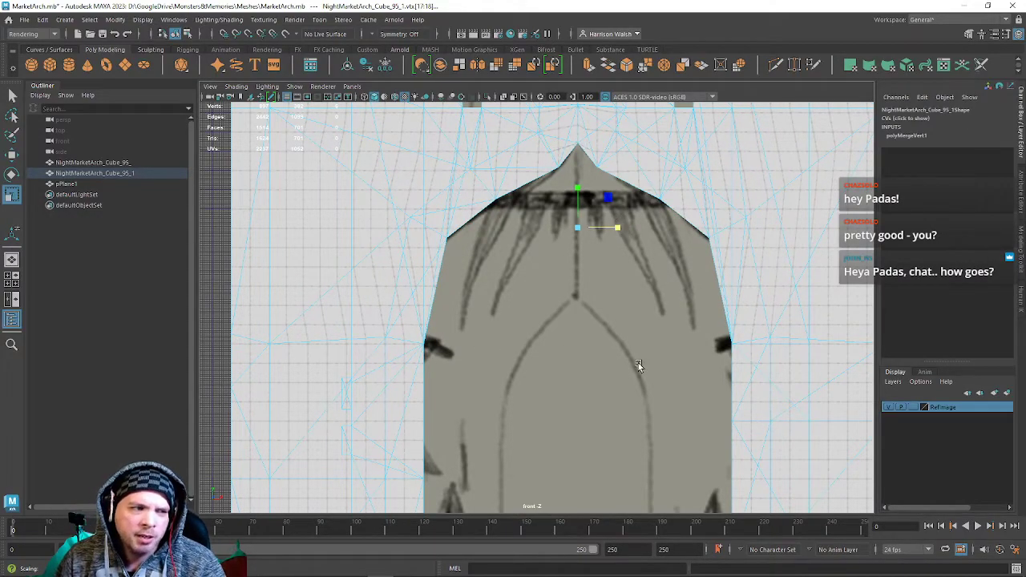
Select the vertices along both vertical sides of the opening and scale them outward in X to widen the doorway.
middle_click_drag(600, 310, 587, 247, "alt")
middle_click_drag(555, 325, 582, 363, "alt")
right_click_drag(550, 253, 486, 245, "alt")
middle_click_drag(572, 339, 579, 263, "alt")
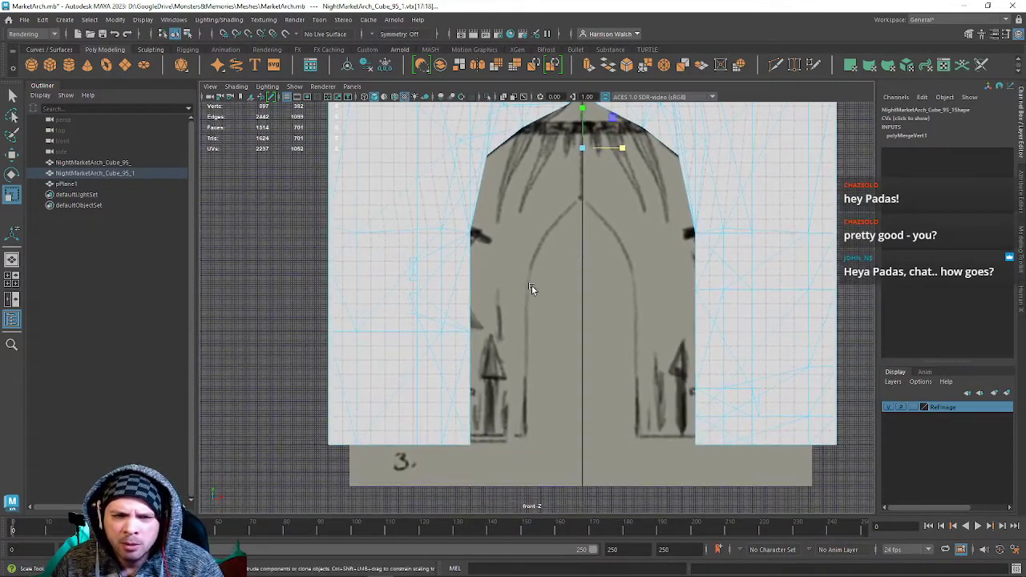
middle_click_drag(532, 285, 556, 316, "alt")
left_click_drag(449, 231, 531, 490)
left_click_drag(698, 234, 754, 505, "shift")
left_click_drag(645, 361, 651, 364)
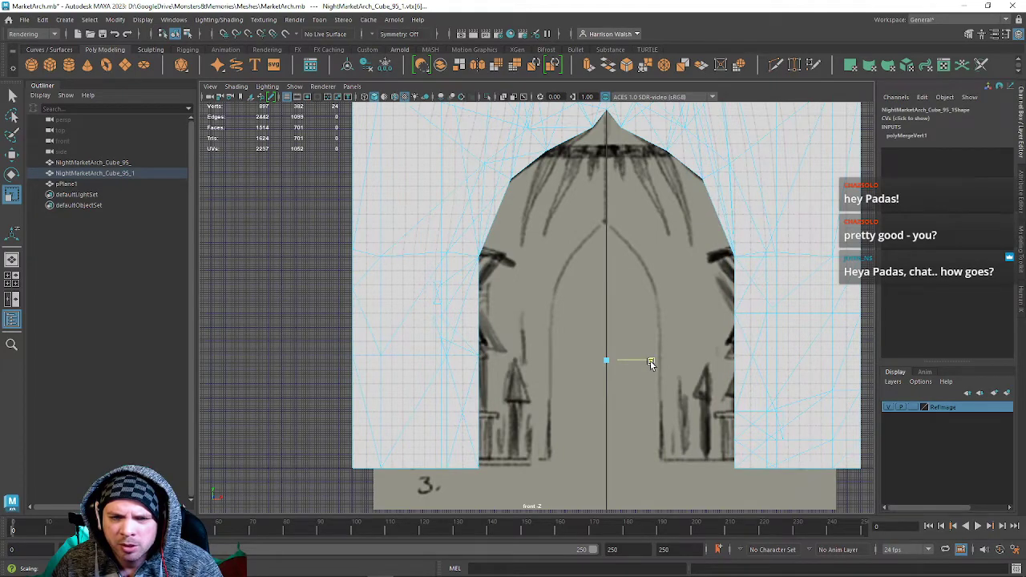
key("ctrl+z")
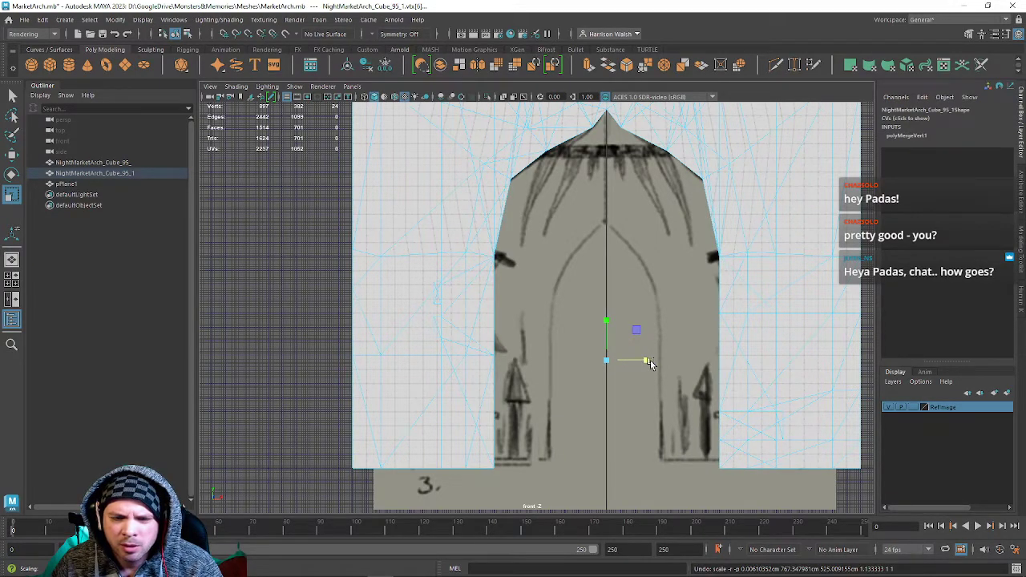
left_click_drag(648, 361, 654, 361)
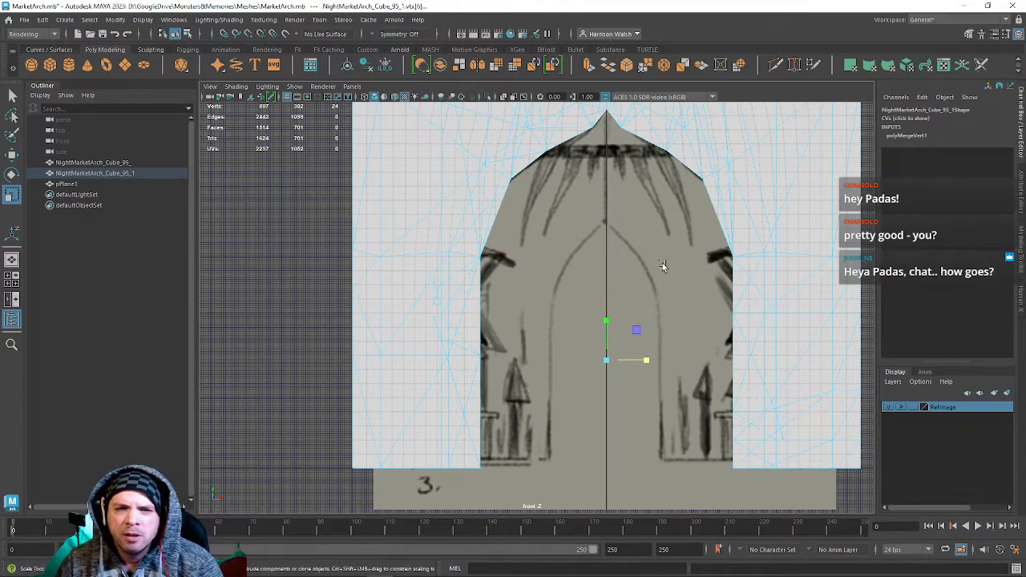
Switch to the perspective view of the arch and hide the RefImage layer.
key("space")
key("space")
left_click_drag(662, 266, 729, 271, "alt")
mouse_move(583, 277)
left_mouse_down("alt")
mouse_move(549, 218)
mouse_move(544, 156)
mouse_move(567, 269)
mouse_move(557, 284)
mouse_move(508, 256)
mouse_move(484, 201)
mouse_move(501, 277)
mouse_move(829, 339)
mouse_move(478, 300)
mouse_move(645, 234)
mouse_move(593, 281)
left_mouse_up("alt")
left_click(889, 408)
Select the stray vertical and diagonal edges at the left end of the wall below the windows and delete them.
right_click_drag(597, 274, 575, 250)
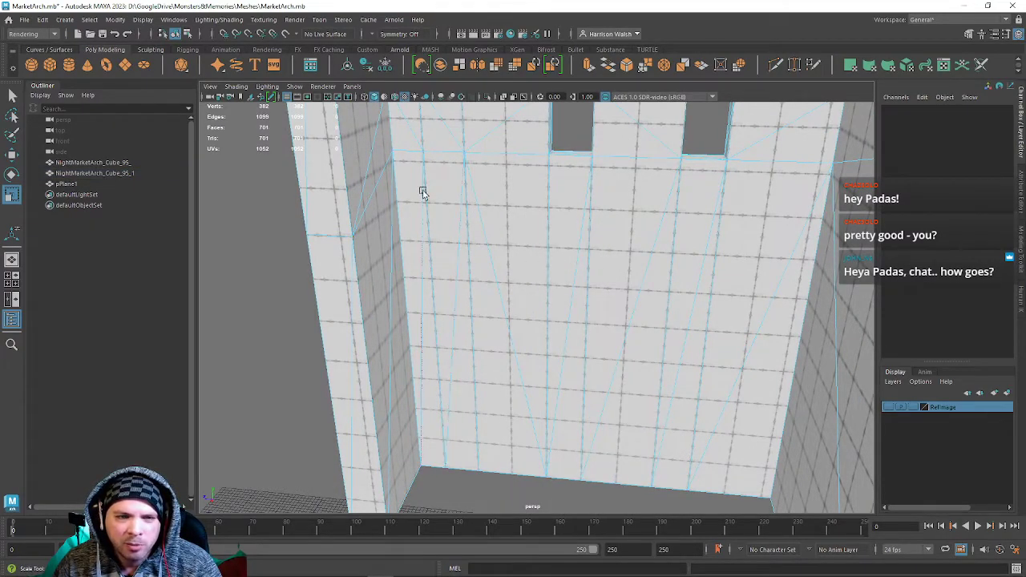
right_click_drag(427, 271, 428, 243)
left_click(432, 270)
middle_click_drag(449, 265, 504, 463, "alt")
left_click(425, 254, "shift")
left_click(463, 275, "shift")
left_click(435, 267, "shift")
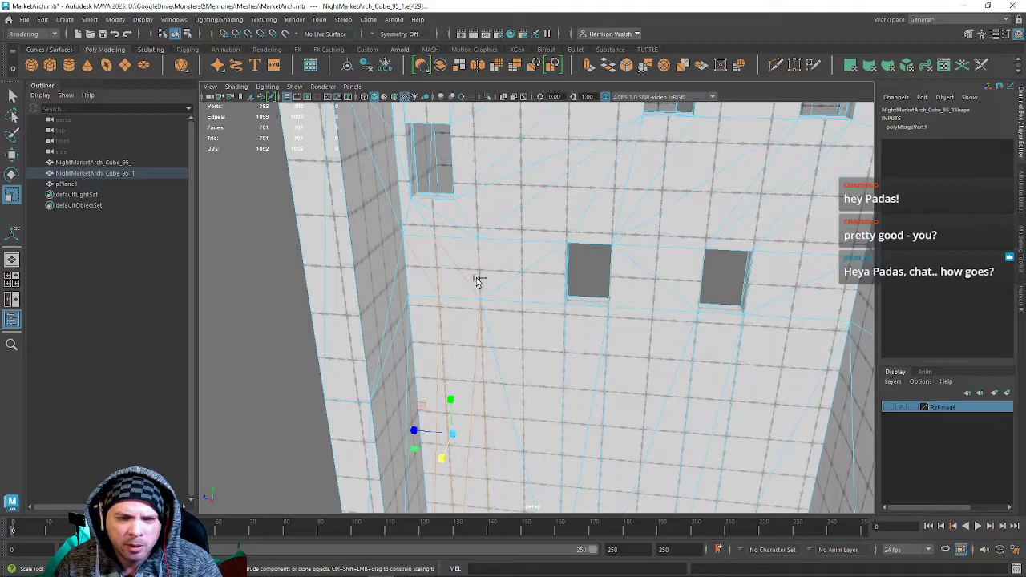
key("Delete")
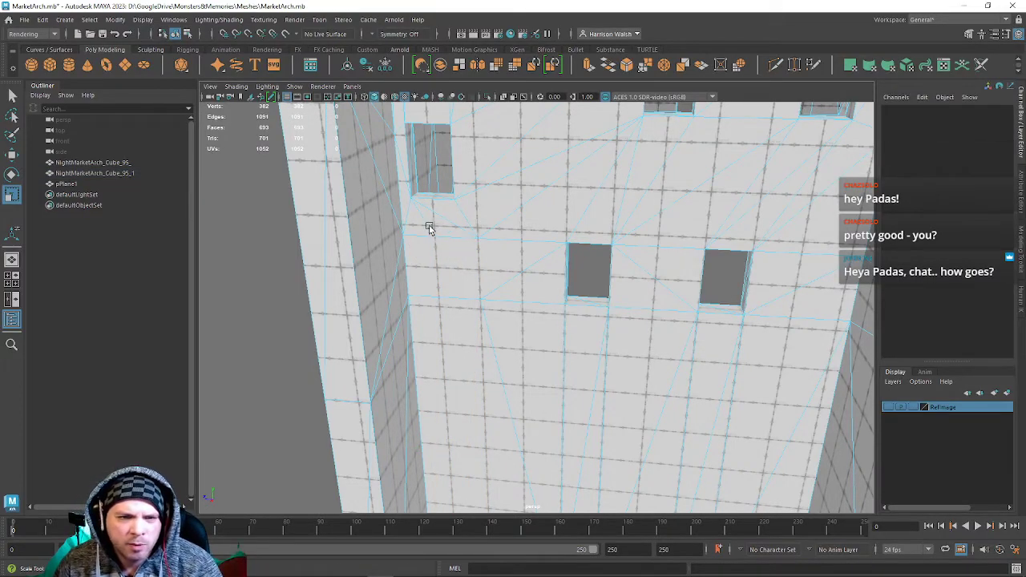
Delete the diagonal edges below the upper-left window and those running down the wall beneath the two lower windows.
left_click(421, 218)
left_click_drag(469, 247, 506, 345, "alt")
left_click(556, 367)
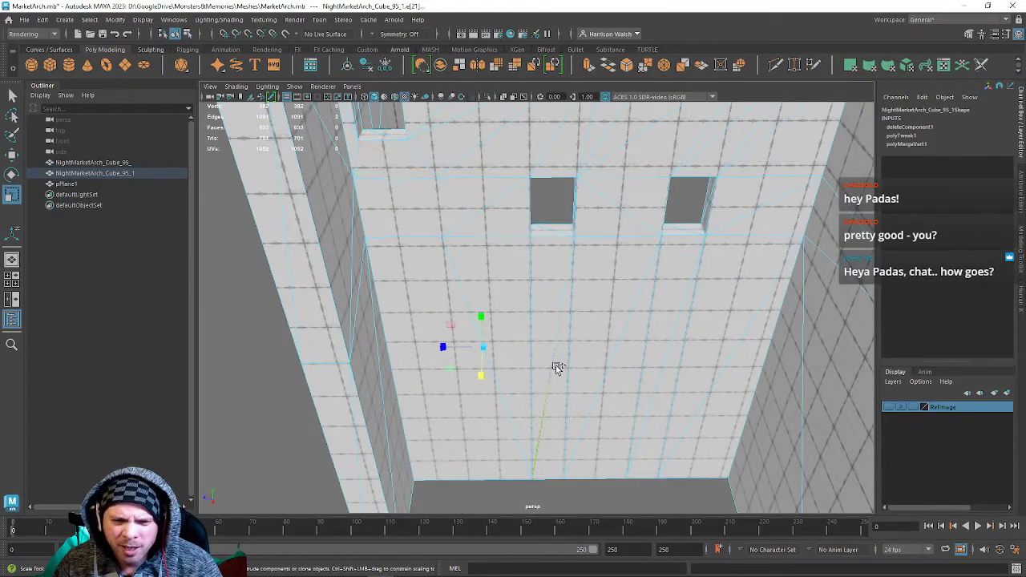
left_click(662, 359, "shift")
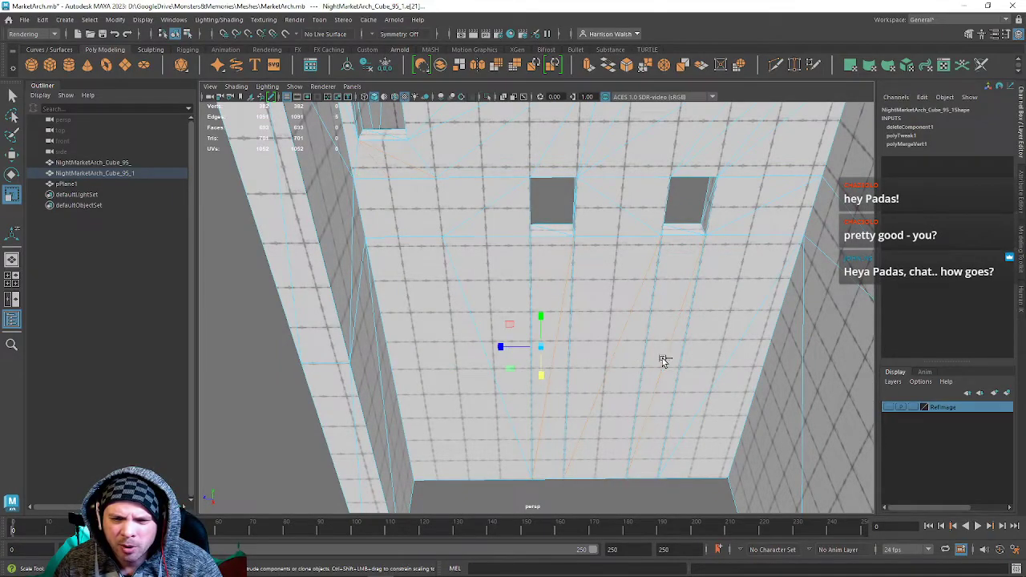
left_click(727, 364, "shift")
left_click(596, 380)
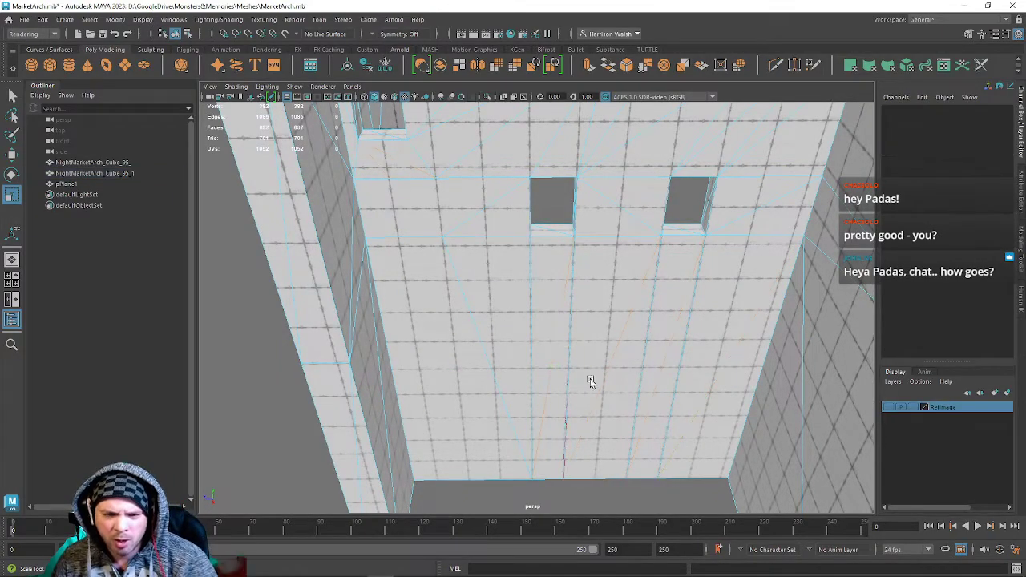
left_click_drag(477, 343, 549, 332, "alt")
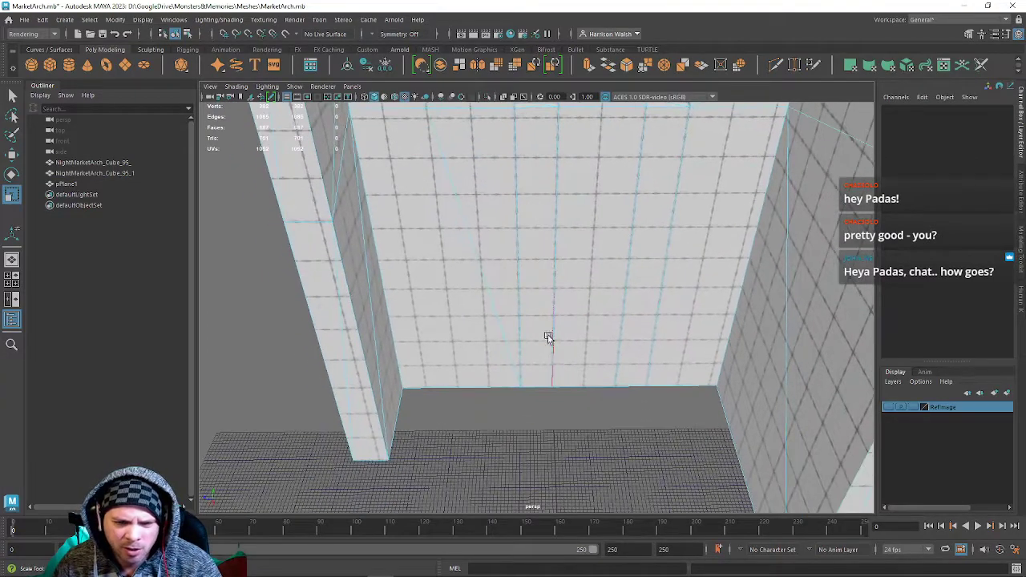
right_click_drag(657, 350, 601, 268)
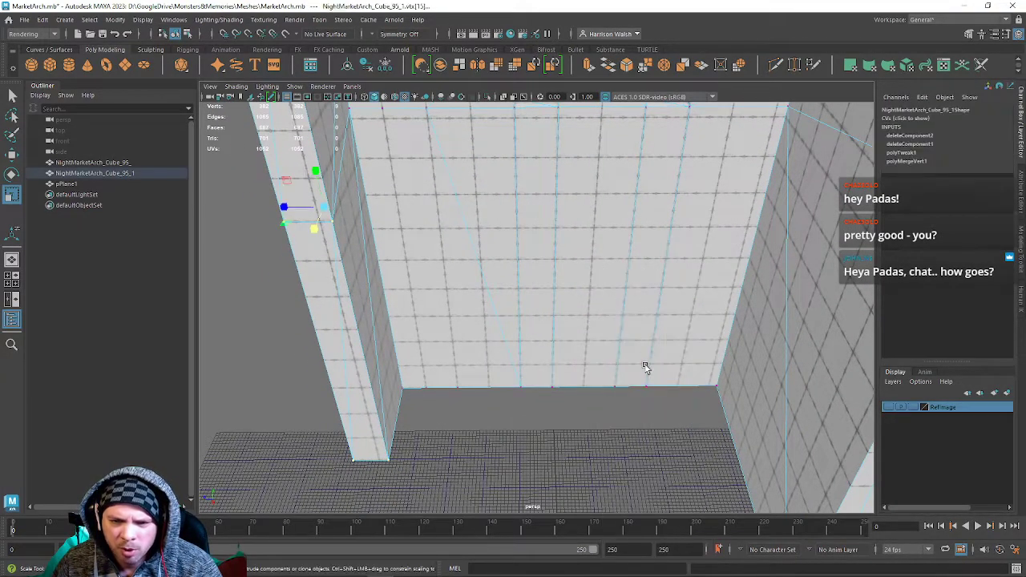
left_click_drag(672, 272, 641, 396, "alt")
right_click_drag(608, 239, 434, 319)
left_click_drag(549, 343, 662, 348)
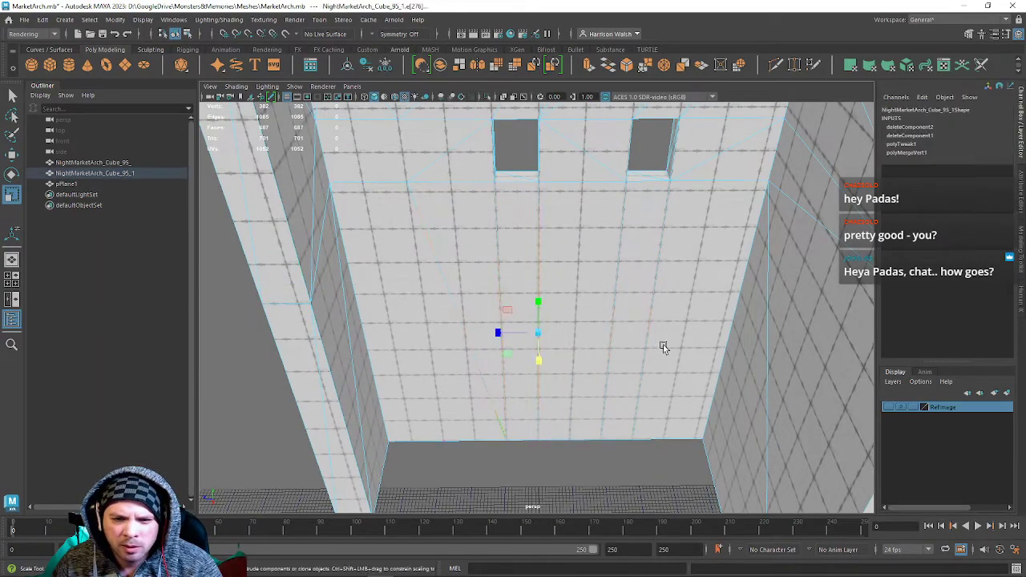
Merge the two vertices on the wall's bottom edge beneath the right window.
right_click_drag(629, 272, 570, 272)
left_click_drag(577, 411, 653, 467)
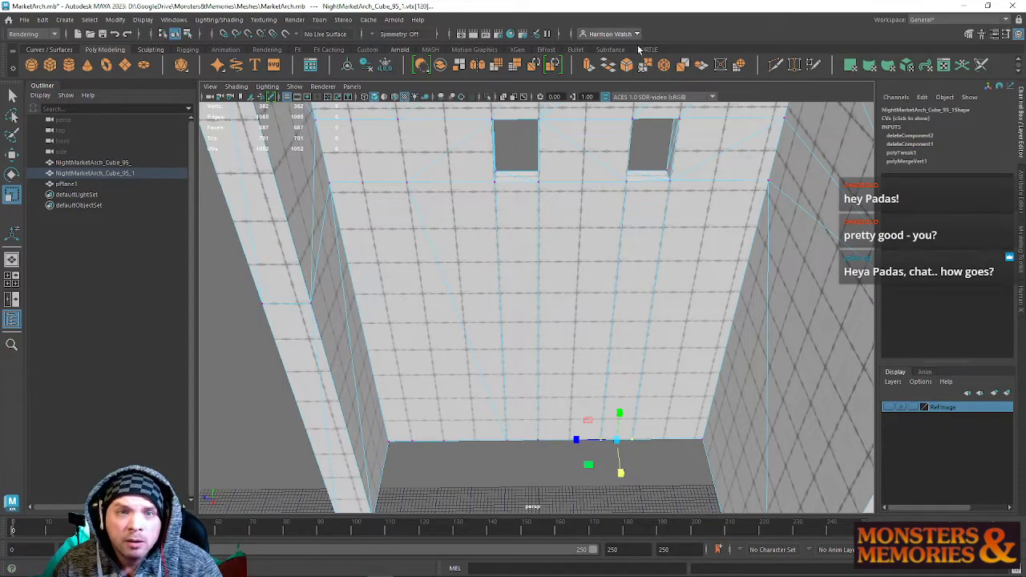
key("g")
Delete the surplus vertices at the left end of the wall's bottom edge and merge the two beneath the lower-left window.
left_click_drag(398, 415, 576, 467)
key("g")
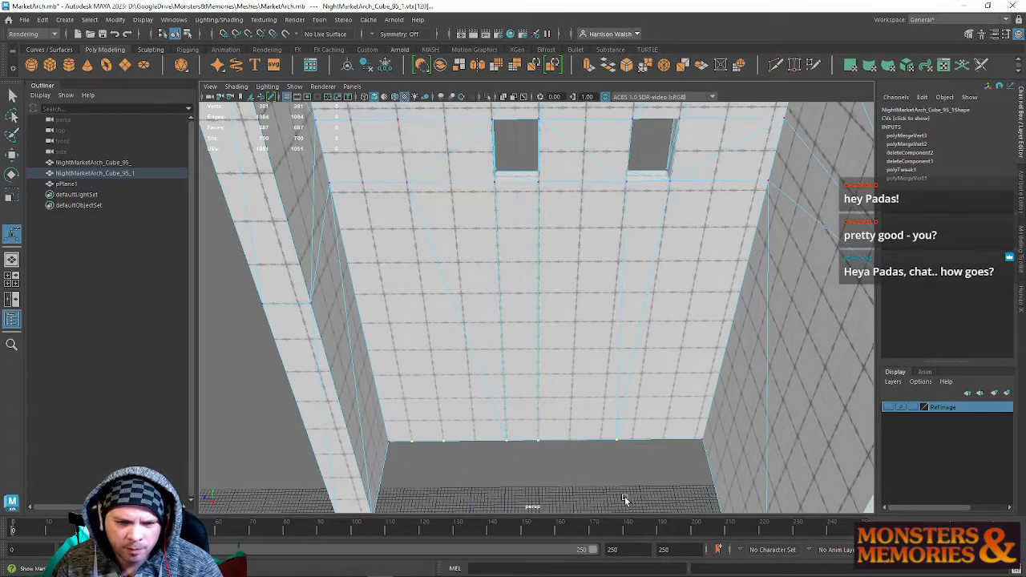
key("Delete")
left_click_drag(492, 437, 545, 468)
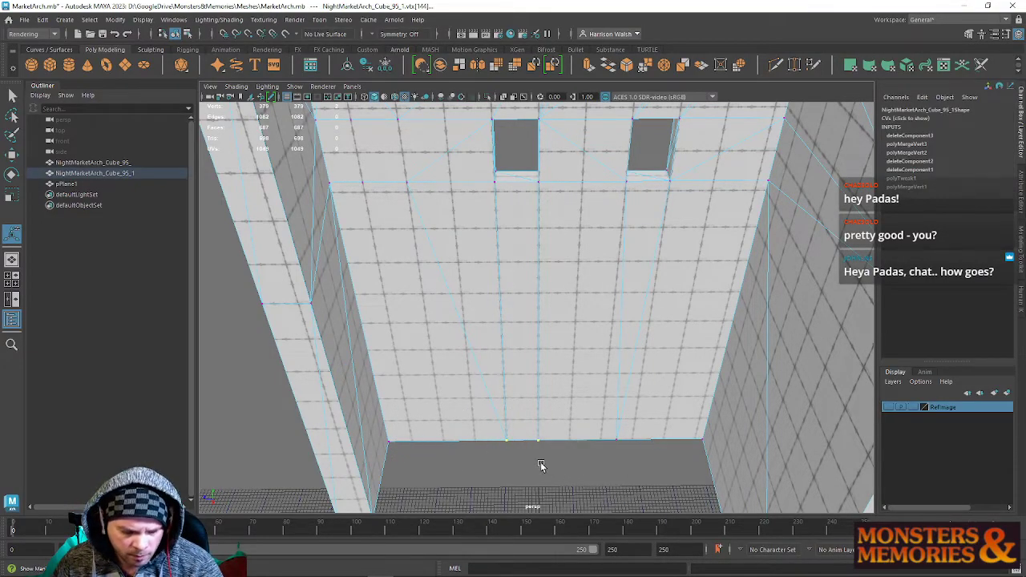
key("g")
key("w")
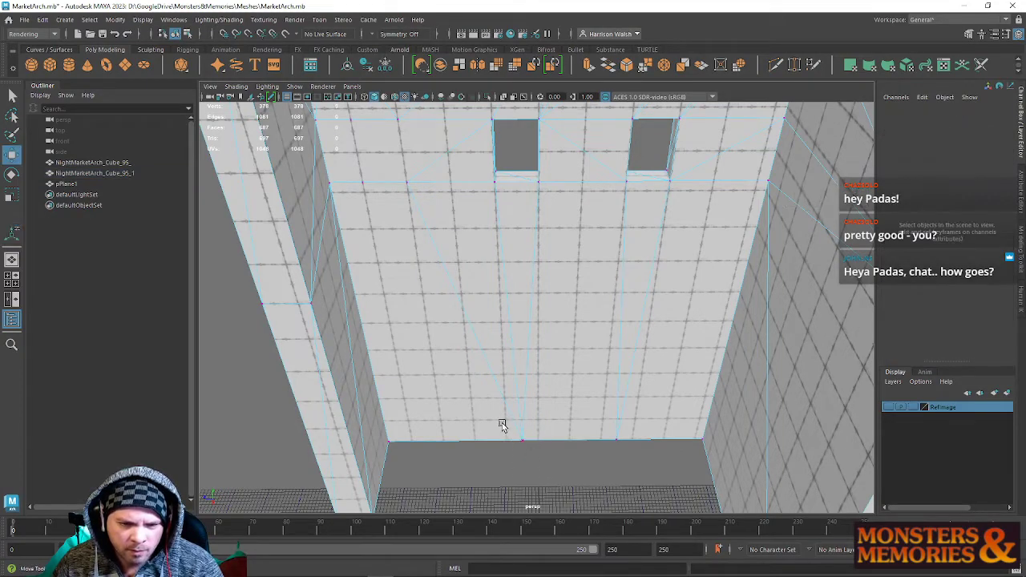
Snap the two remaining mid-span vertices on the wall's bottom edge onto its lower corners and merge them there.
left_click(518, 441)
left_click_drag(484, 438, 593, 444)
key("v")
left_click(642, 441)
left_click_drag(657, 412, 737, 463)
left_click(645, 66)
left_click_drag(382, 412, 403, 457)
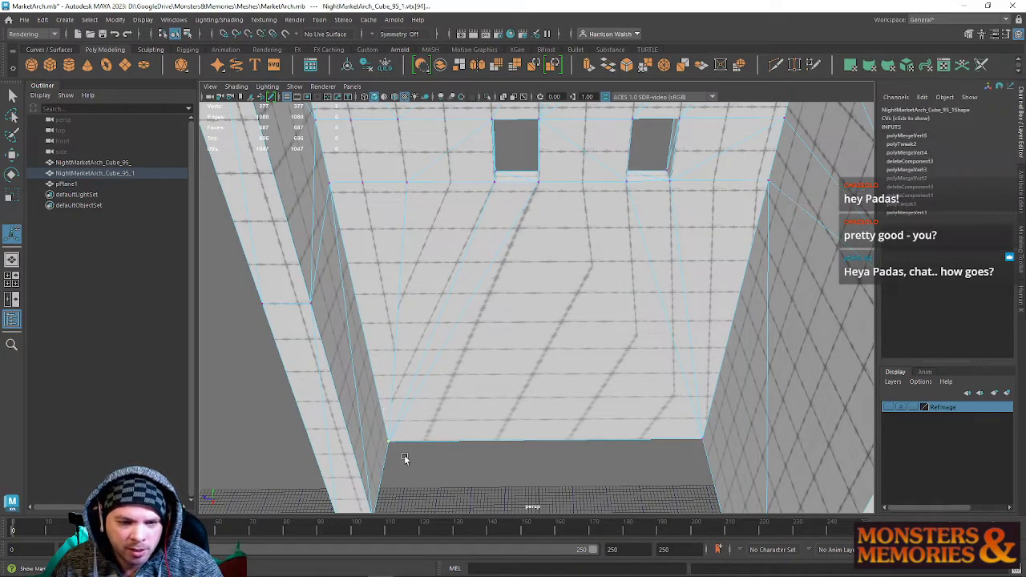
key("g")
Delete the diagonal edge and the horizontal edge above it, just left of the lower-left window.
left_click_drag(611, 374, 582, 209, "alt")
right_click_drag(585, 271, 471, 183, "alt")
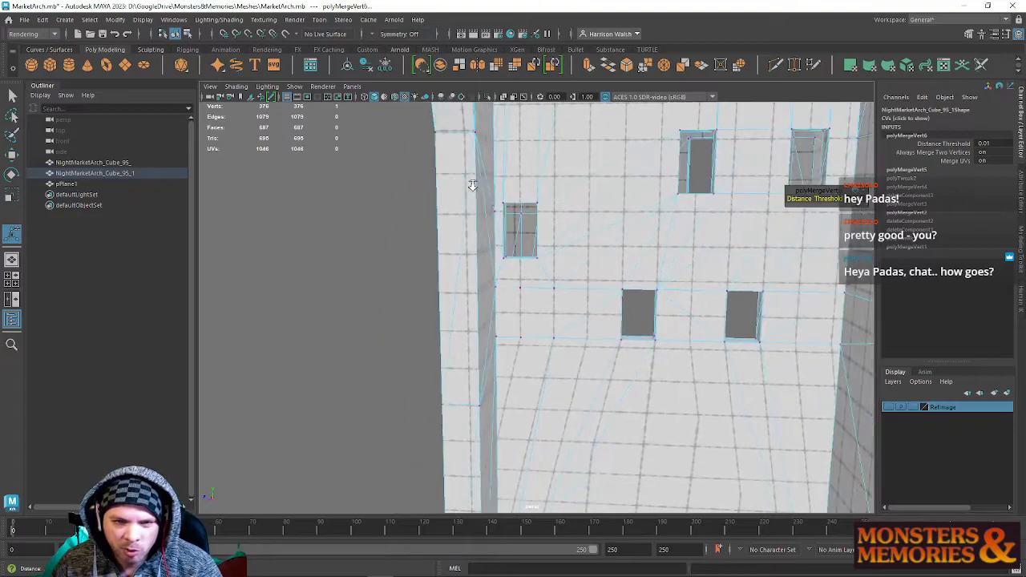
middle_click_drag(536, 256, 527, 343, "alt")
left_click_drag(526, 344, 559, 238, "alt")
middle_click_drag(558, 238, 500, 361, "alt")
left_click_drag(500, 361, 511, 268, "alt")
middle_click_drag(510, 268, 526, 231, "alt")
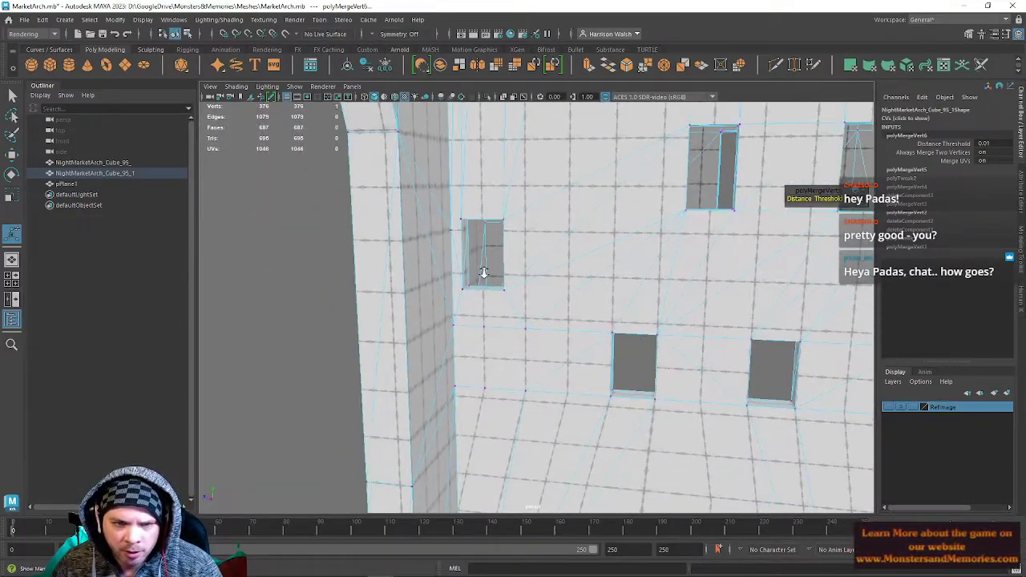
right_click_drag(483, 272, 502, 296, "alt")
middle_click_drag(502, 296, 510, 277, "alt")
left_click(387, 324)
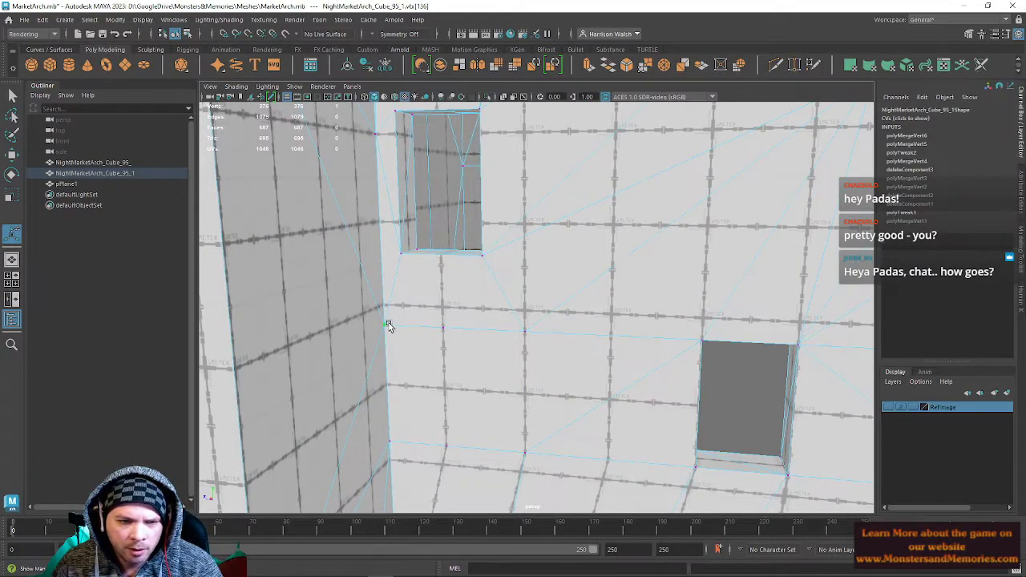
key("w")
right_click_drag(518, 401, 411, 302, "alt")
middle_click_drag(456, 354, 465, 194, "alt")
left_click_drag(524, 359, 500, 269, "alt")
left_click(488, 215)
middle_click_drag(511, 200, 538, 320, "alt")
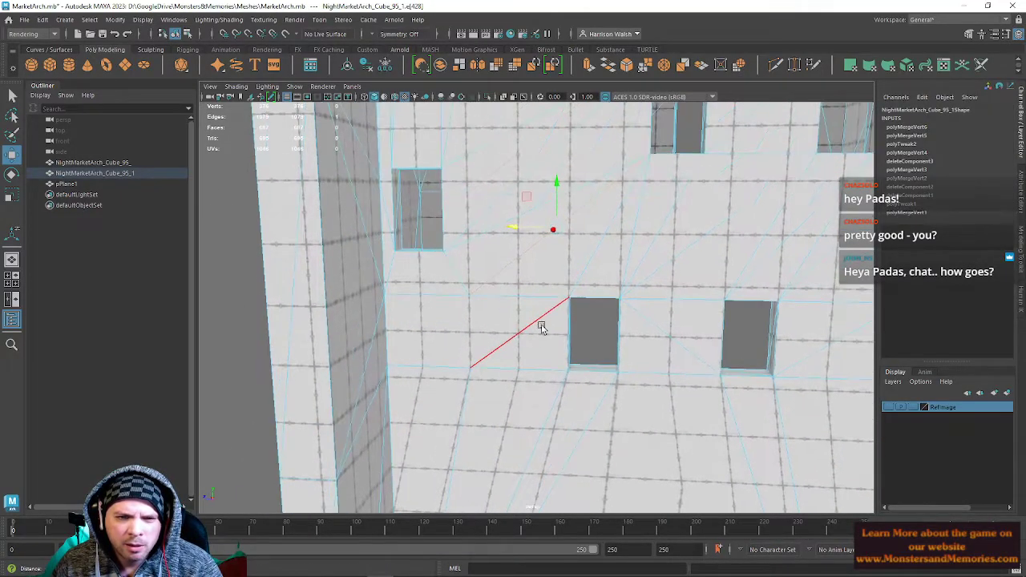
left_click(547, 308)
Snap the stray vertex left of the lower-left window onto the window's upper-left corner and merge the vertices.
right_click_drag(472, 273, 425, 272)
left_click(465, 301)
left_click_drag(469, 300, 673, 341)
middle_click_drag(673, 342, 590, 365, "alt")
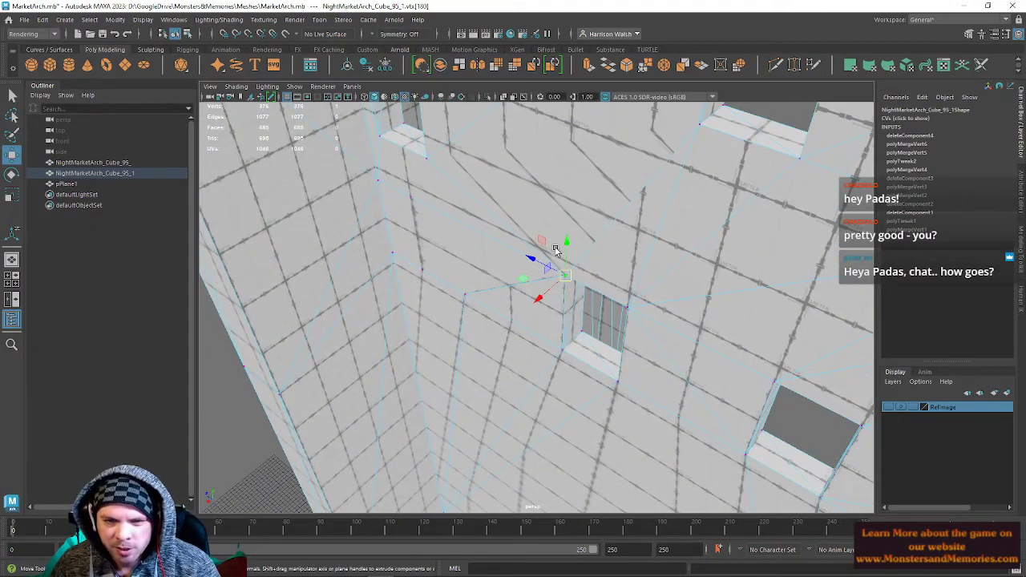
right_click_drag(535, 218, 534, 160, "shift")
Delete the remaining diagonal and horizontal edges between the lower-left window and the wall's left corner.
left_click_drag(473, 224, 565, 275, "alt")
right_click_drag(566, 273, 563, 239)
scroll(598, 309, "down", 3)
left_click_drag(600, 315, 549, 303, "alt")
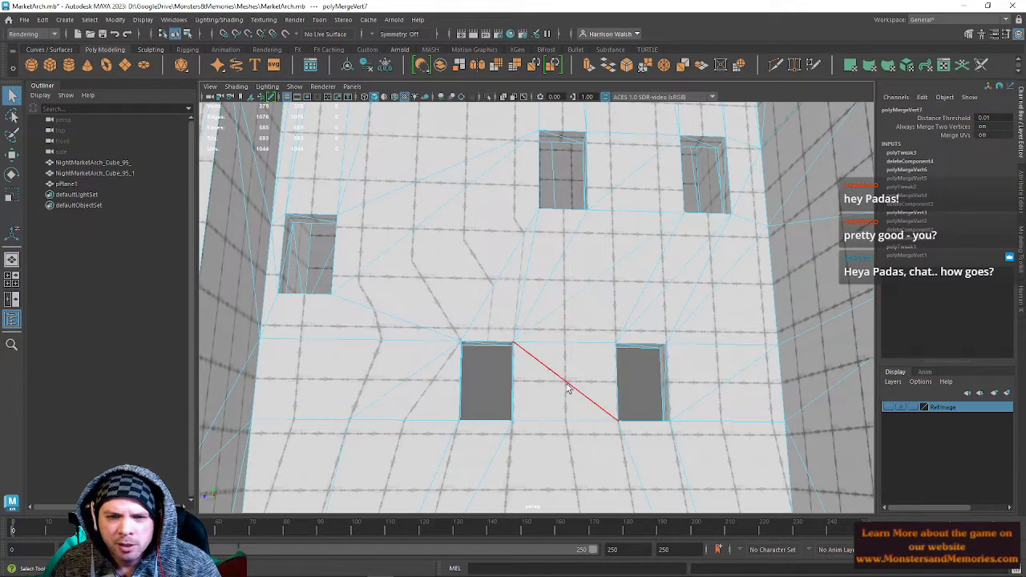
middle_click_drag(696, 366, 675, 271, "alt")
middle_click_drag(492, 354, 606, 387, "alt")
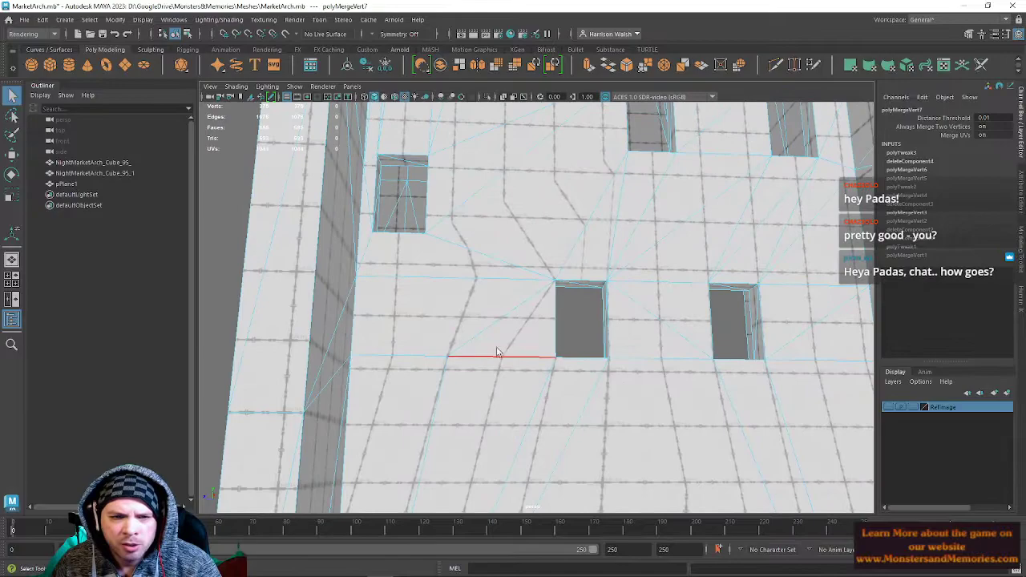
left_click(498, 325)
left_click(449, 285, "shift")
left_click(406, 360, "shift")
left_click(465, 362, "shift")
left_click(448, 390, "shift")
key("Delete")
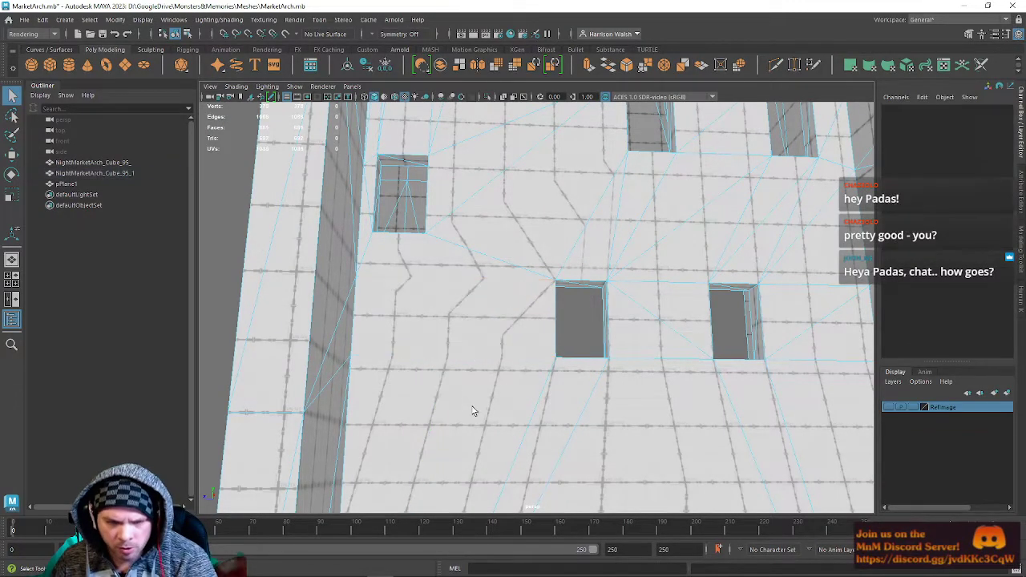
Delete the diagonal and horizontal edges between the lower-right window and the wall's right corner.
left_click_drag(521, 310, 616, 318, "alt")
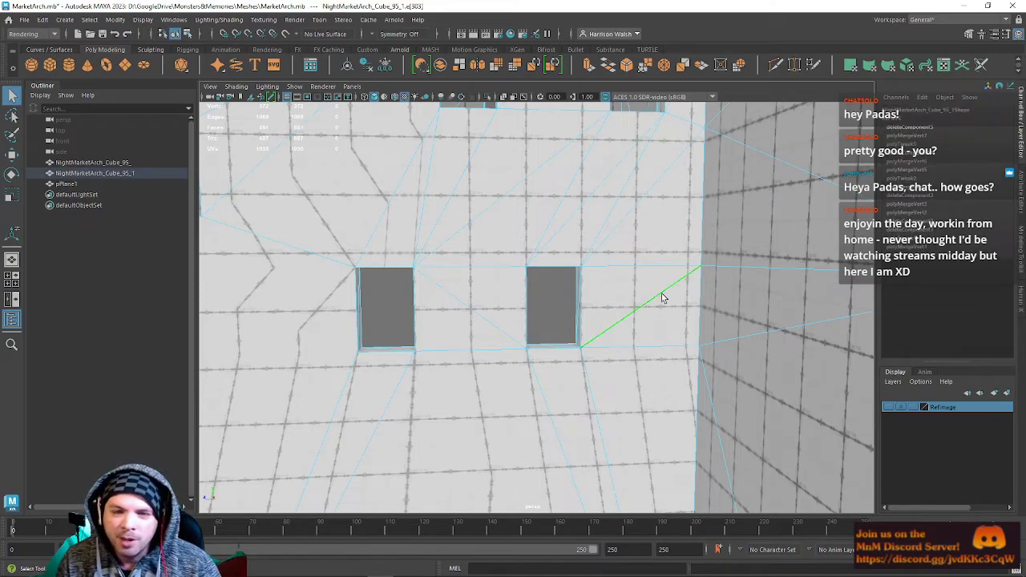
middle_click_drag(600, 340, 600, 291, "alt")
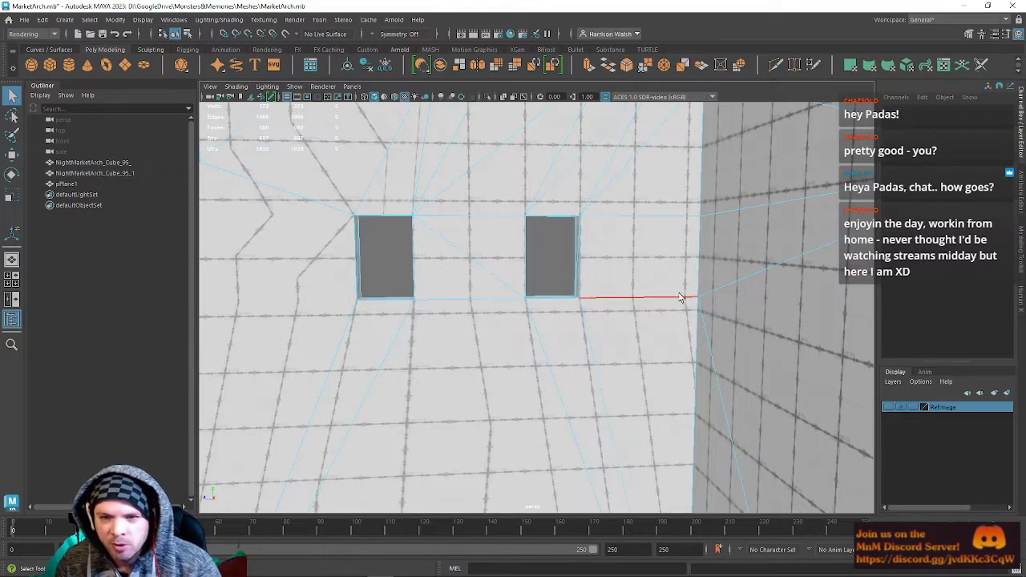
middle_click_drag(645, 317, 664, 162, "alt")
right_click_drag(664, 163, 582, 294, "alt")
middle_click_drag(582, 294, 579, 374, "alt")
left_click(606, 272)
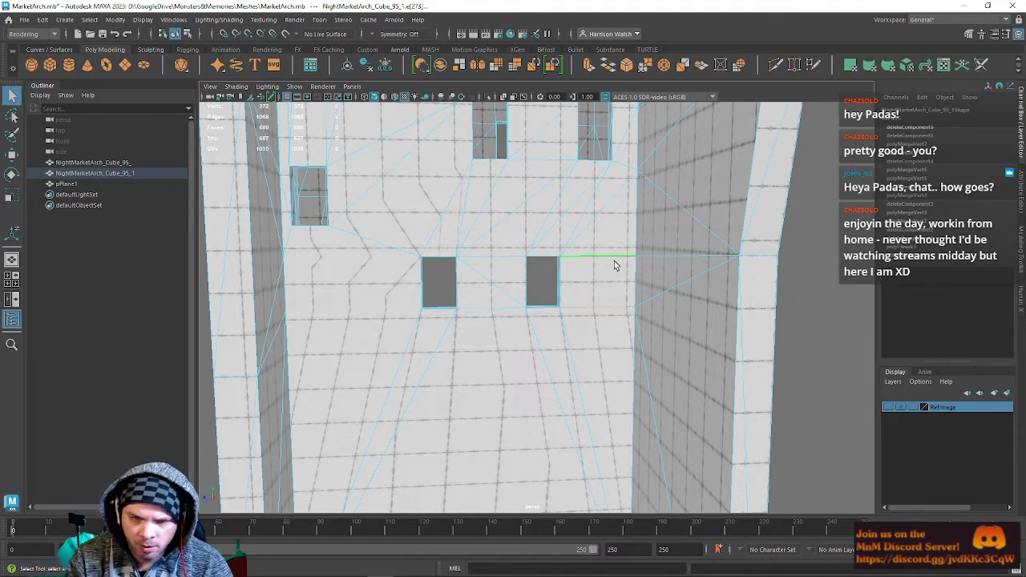
key("Delete")
Select the surplus lengthwise edges on the inner wall above the windows and across the arch's top face, and delete them.
middle_click_drag(535, 279, 624, 341, "alt")
mouse_move(573, 279)
left_mouse_down("alt")
mouse_move(568, 264)
mouse_move(580, 267)
left_mouse_up("alt")
middle_click_drag(585, 284, 556, 265, "alt")
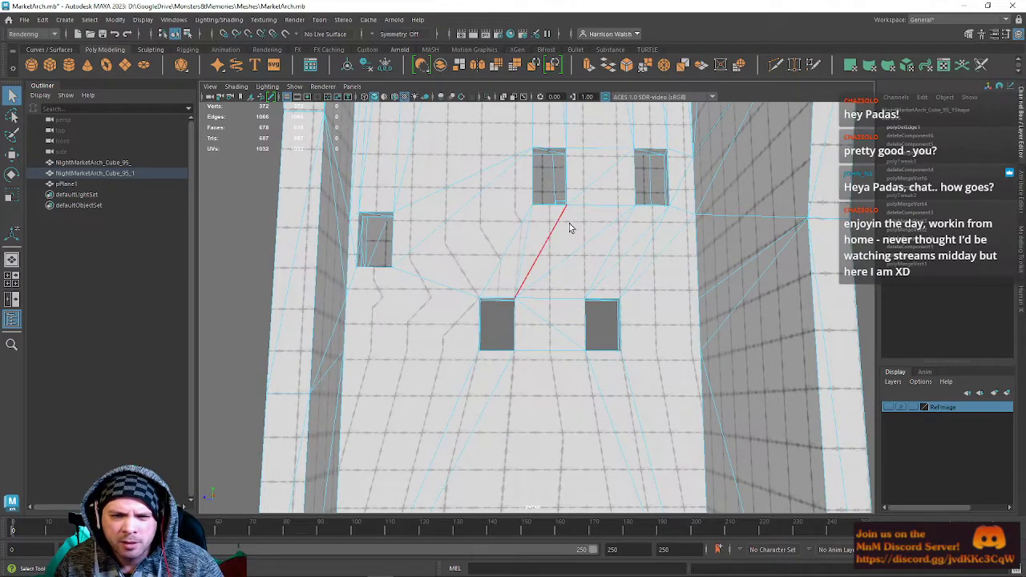
left_click_drag(509, 273, 476, 238, "alt")
left_click(470, 226)
left_click(465, 220, "shift")
left_click(461, 208, "shift")
left_click(468, 198, "shift")
left_click(550, 200, "shift")
middle_click_drag(631, 198, 550, 366, "alt")
left_click(563, 357)
left_click(584, 360, "shift")
left_click(607, 350, "shift")
left_click(631, 338, "shift")
left_click(643, 329, "shift")
left_click(652, 324, "shift")
left_click_drag(578, 306, 508, 343, "alt")
left_click(434, 303, "shift")
left_click(446, 300, "shift")
left_click(469, 294, "shift")
left_click(566, 273, "shift")
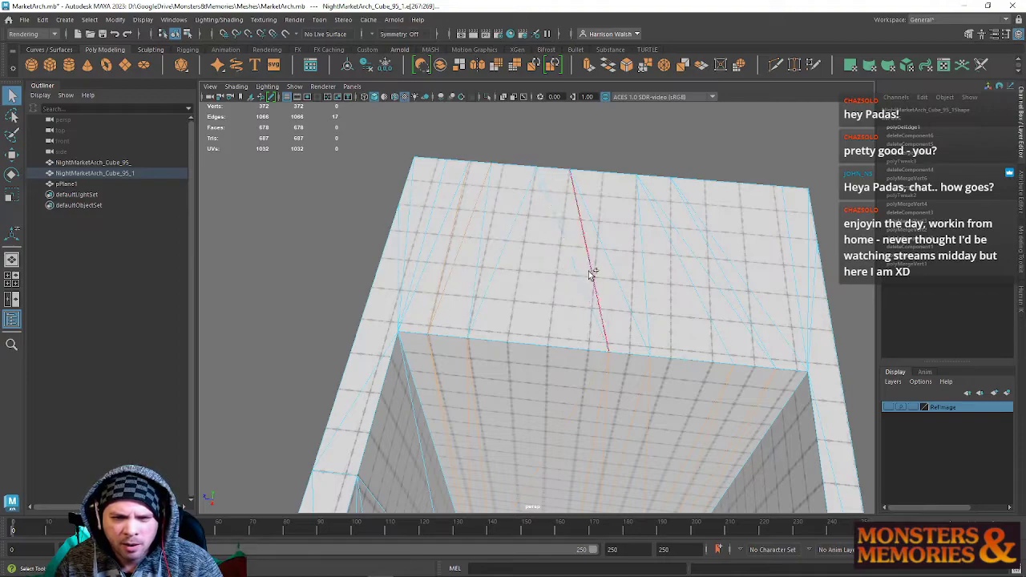
left_click(591, 274, "shift")
left_click(615, 276, "shift")
left_click(638, 278, "shift")
left_click(672, 284, "shift")
left_click(710, 277, "shift")
left_click(733, 272, "shift")
left_click(724, 275, "shift")
left_click_drag(746, 265, 567, 316, "alt")
key("Delete")
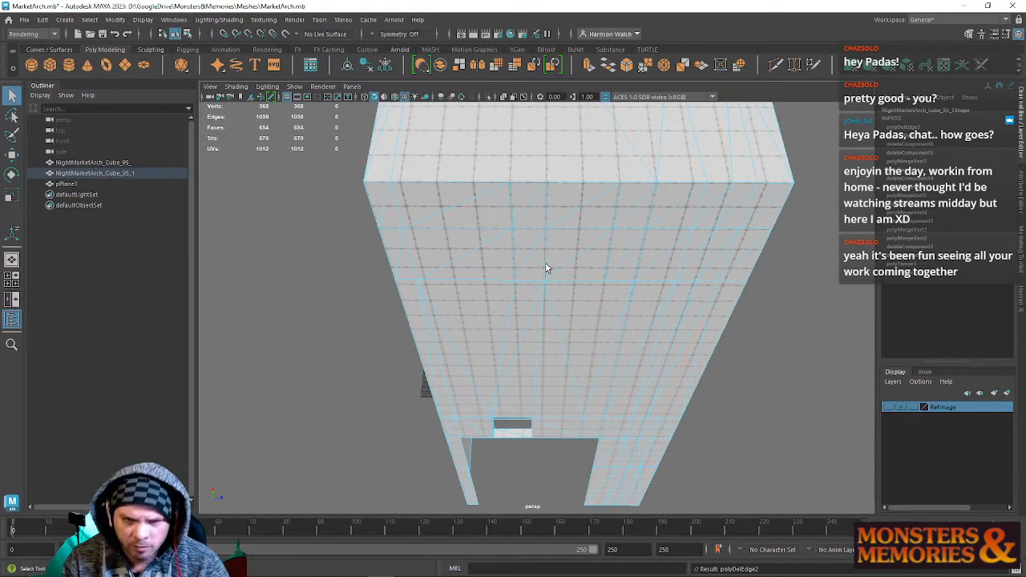
Delete the leftover diagonal edges crossing the middle and right part of the arch's top face.
left_click_drag(545, 268, 540, 238, "alt")
left_click(543, 239)
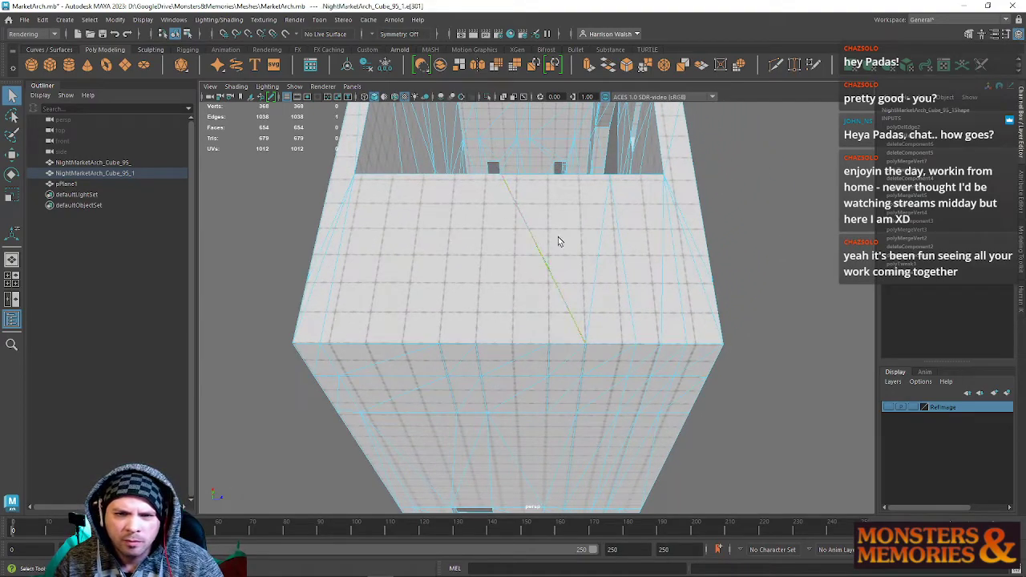
key("Delete")
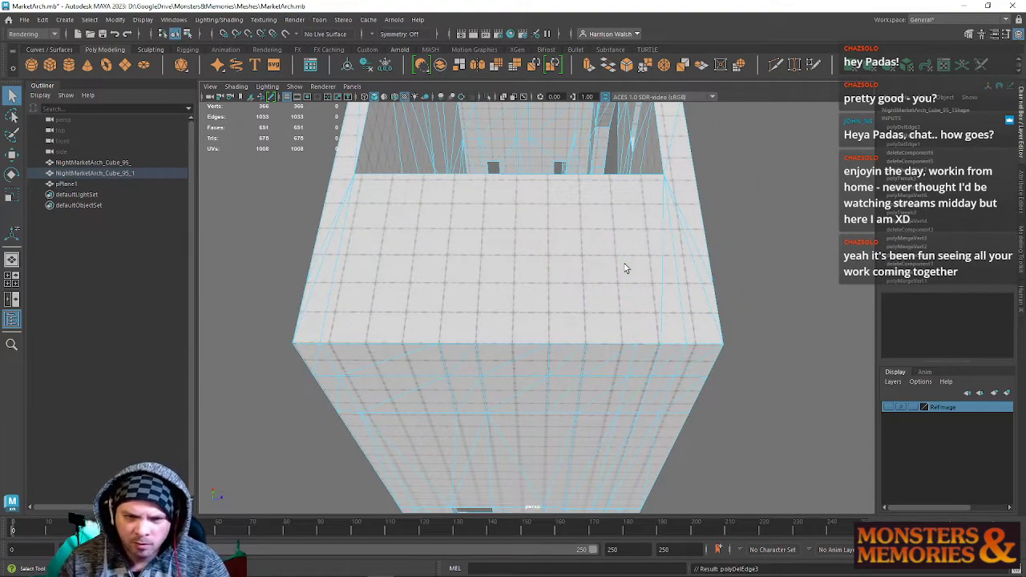
Select all of the arch's vertices, save the scene, and merge the overlapping vertices.
middle_click_drag(595, 304, 564, 407, "alt")
left_click_drag(487, 361, 738, 352, "alt")
right_click_drag(672, 271, 619, 273)
scroll(609, 326, "down", 4)
scroll(554, 398, "down", 6)
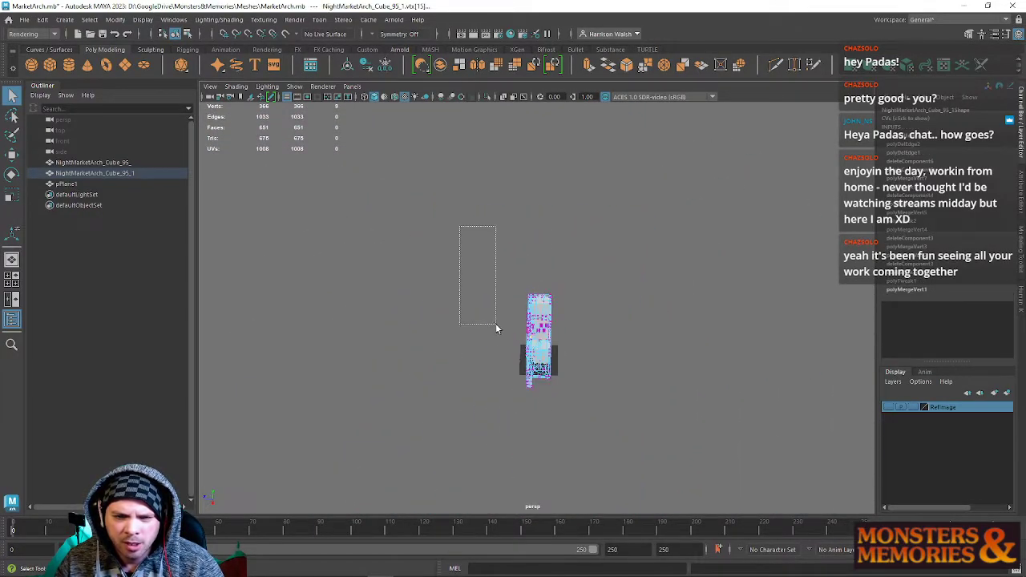
left_click_drag(492, 319, 560, 392)
left_click(25, 19)
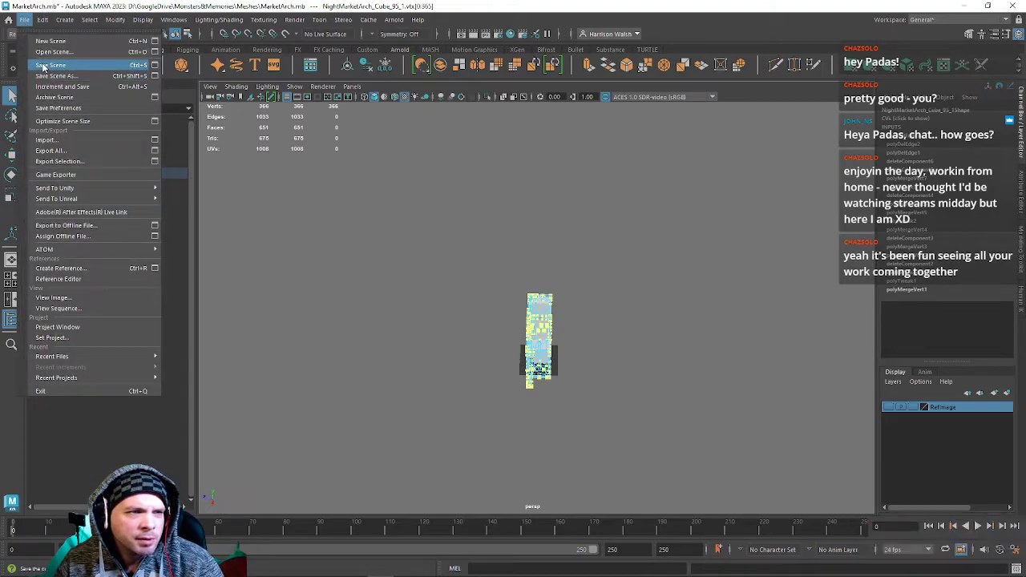
left_click(48, 69)
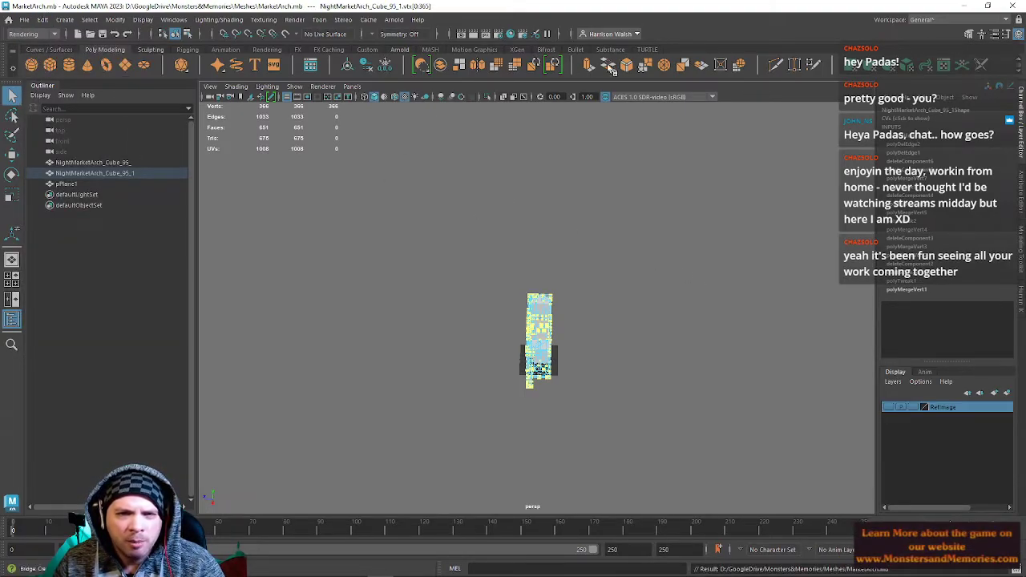
left_click(646, 69)
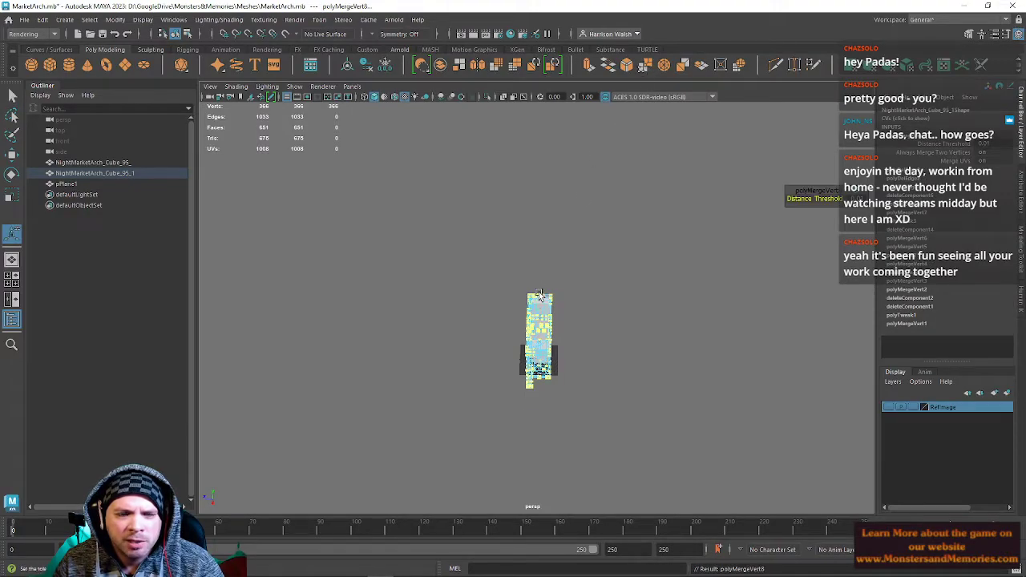
Select the surplus diagonal and vertical edges on the upper part of the arch's outer wall.
key("f")
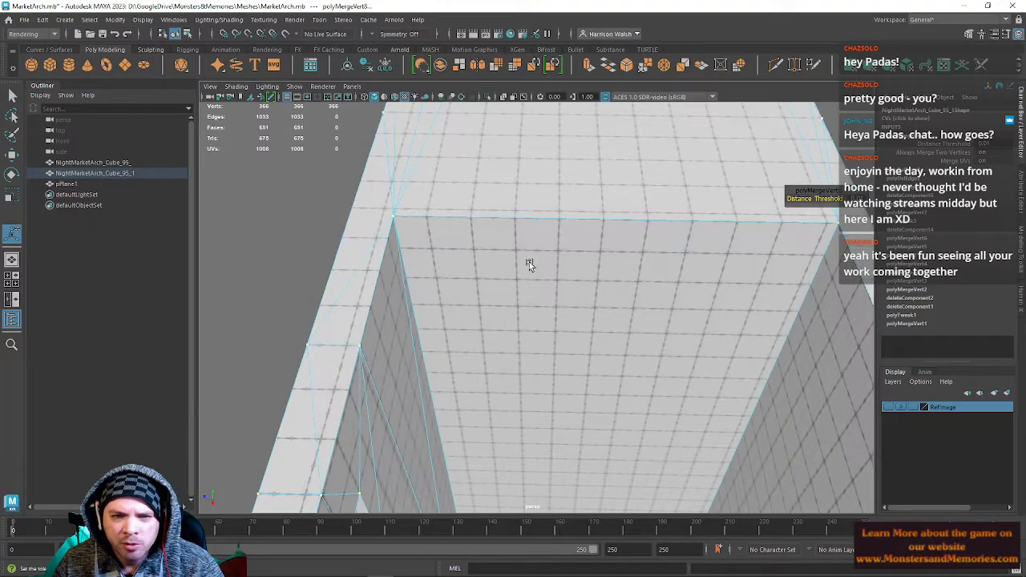
left_click_drag(529, 264, 424, 264, "alt")
right_click_drag(425, 265, 423, 231)
left_click_drag(495, 254, 537, 371, "alt")
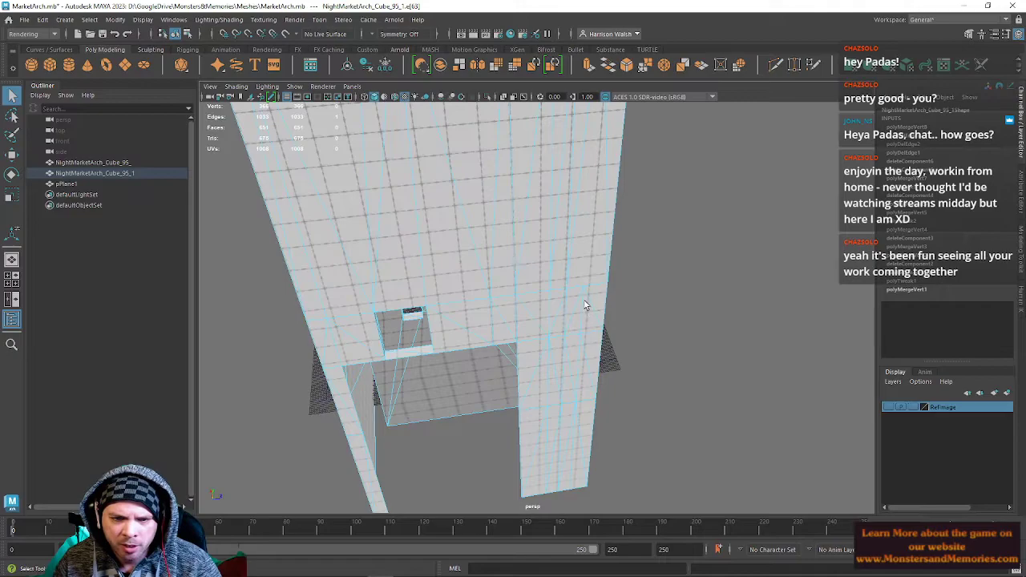
left_click_drag(556, 262, 518, 216, "alt")
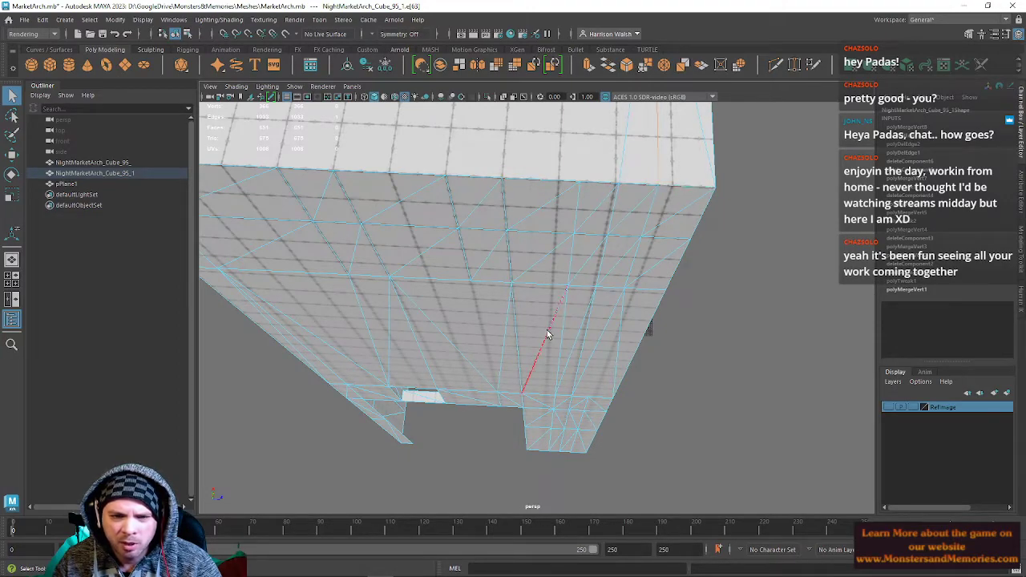
left_click(578, 204)
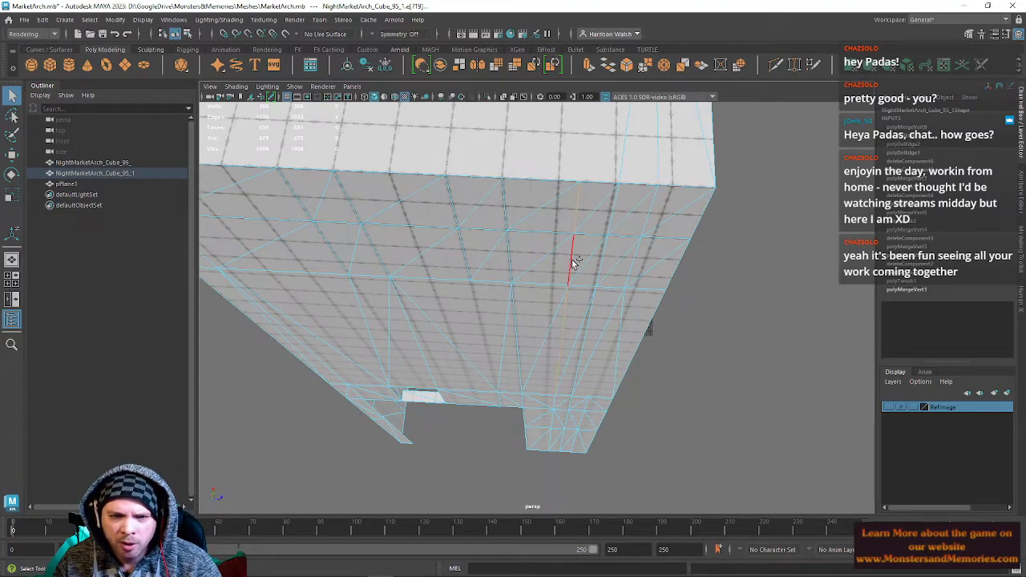
left_click_drag(606, 270, 625, 257, "alt")
left_click(536, 142)
middle_click_drag(541, 167, 567, 270, "alt")
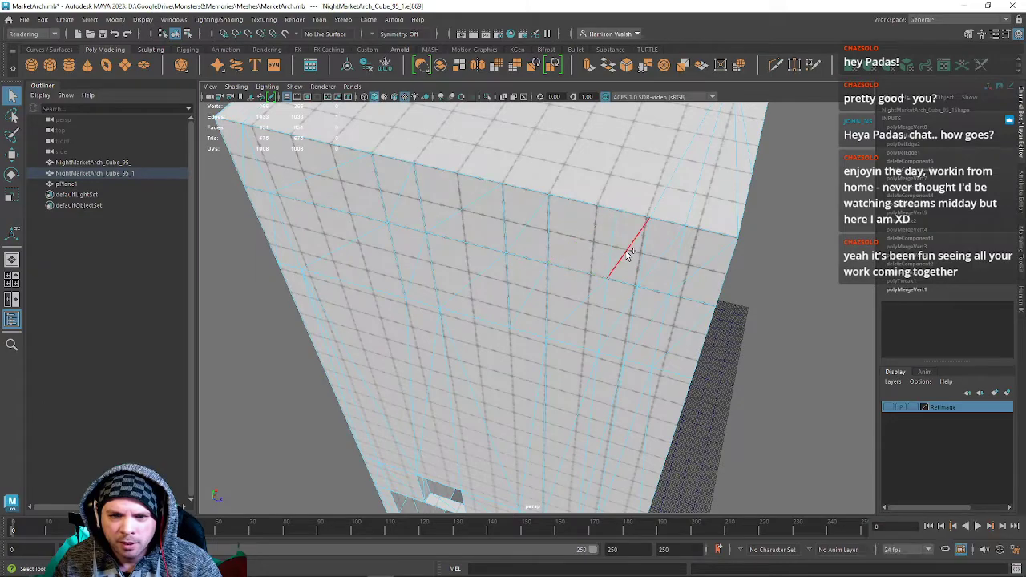
left_click(656, 260, "shift")
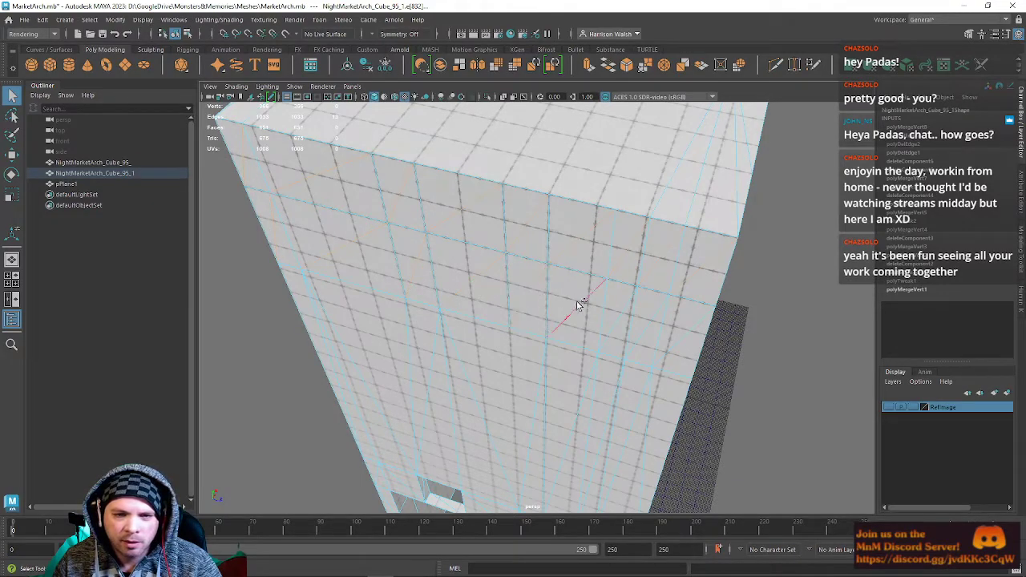
Add the surplus edges running down the middle of the outer wall toward the window and opening to the selection.
left_click_drag(684, 344, 527, 423, "alt")
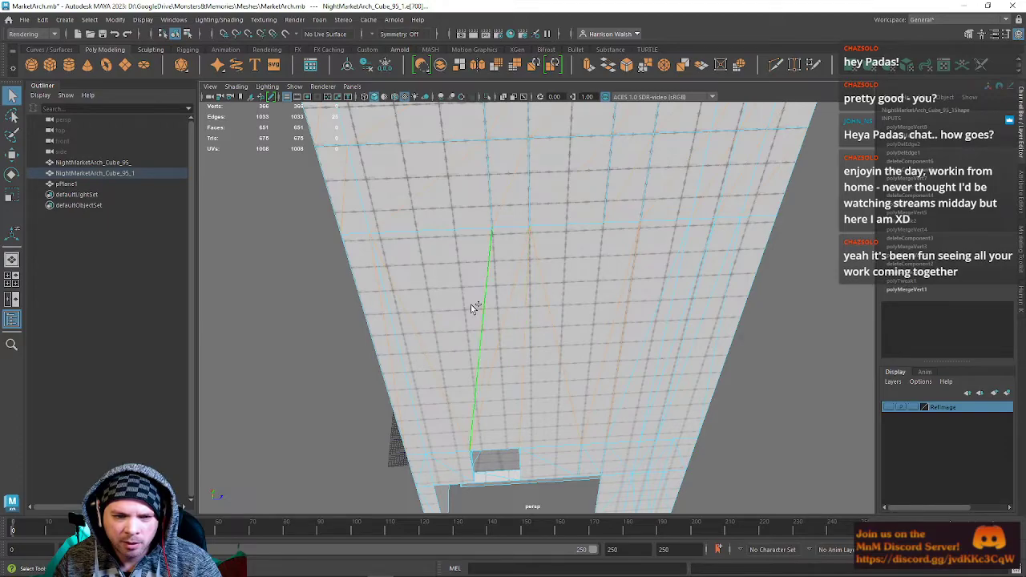
key("ctrl+z")
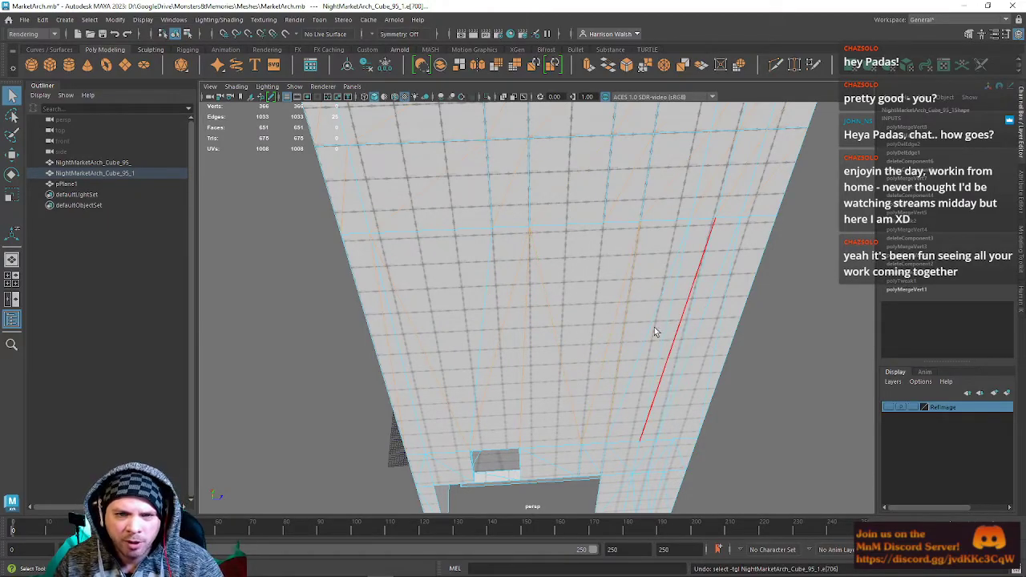
left_click_drag(659, 332, 631, 437, "alt")
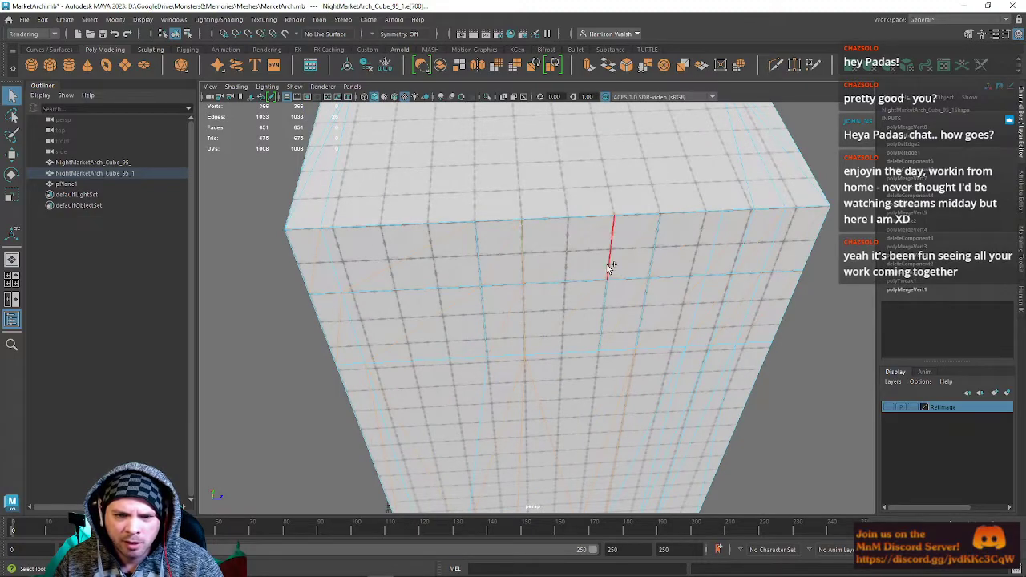
left_click_drag(607, 315, 541, 252, "alt")
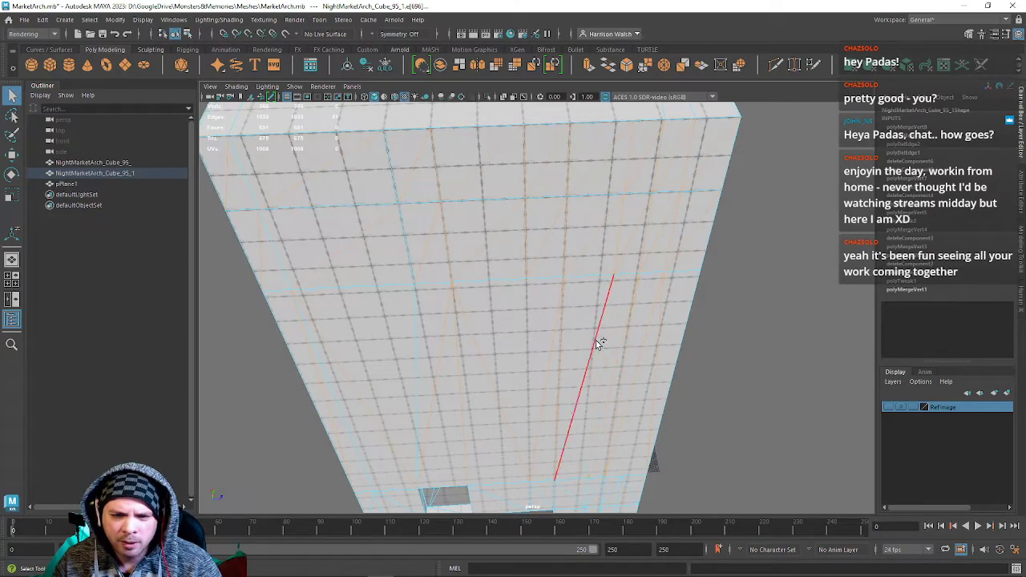
middle_click_drag(567, 313, 552, 108, "alt")
left_click_drag(550, 280, 535, 183, "alt")
right_click_drag(629, 244, 552, 82, "alt")
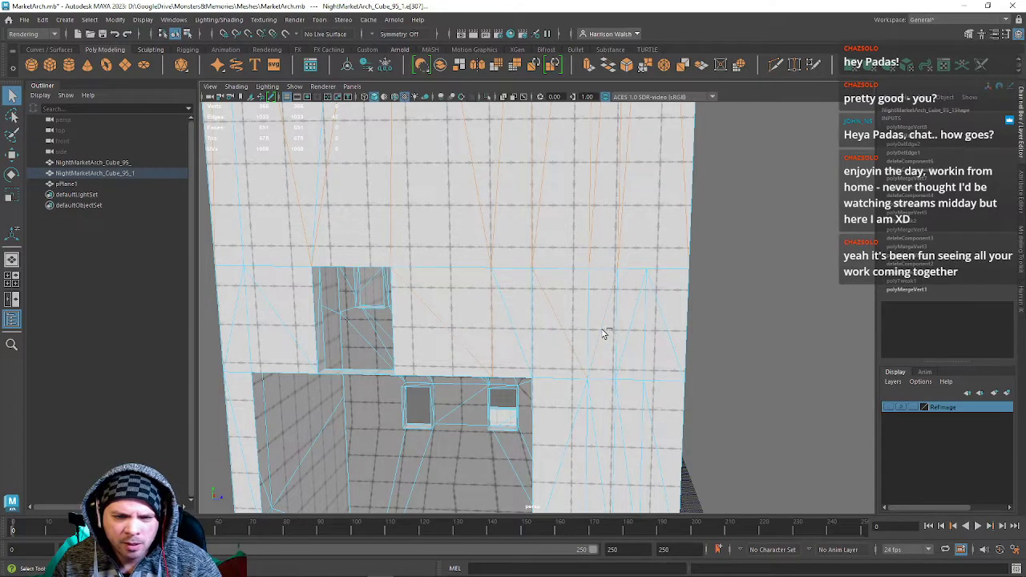
Add the surplus edges on the outer wall's right leg to the selection, keep its corner outline intact, and delete the selected edges.
middle_click_drag(588, 412, 474, 197, "alt")
left_click_drag(505, 245, 517, 425, "alt")
middle_click_drag(525, 320, 539, 459, "alt")
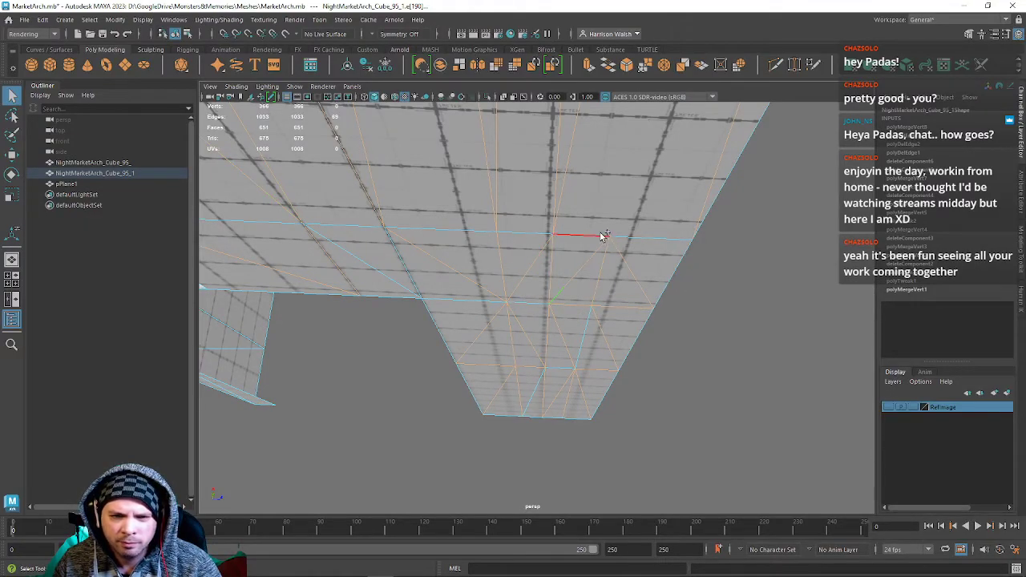
left_click_drag(529, 275, 330, 184, "alt")
left_click_drag(552, 218, 461, 256, "alt")
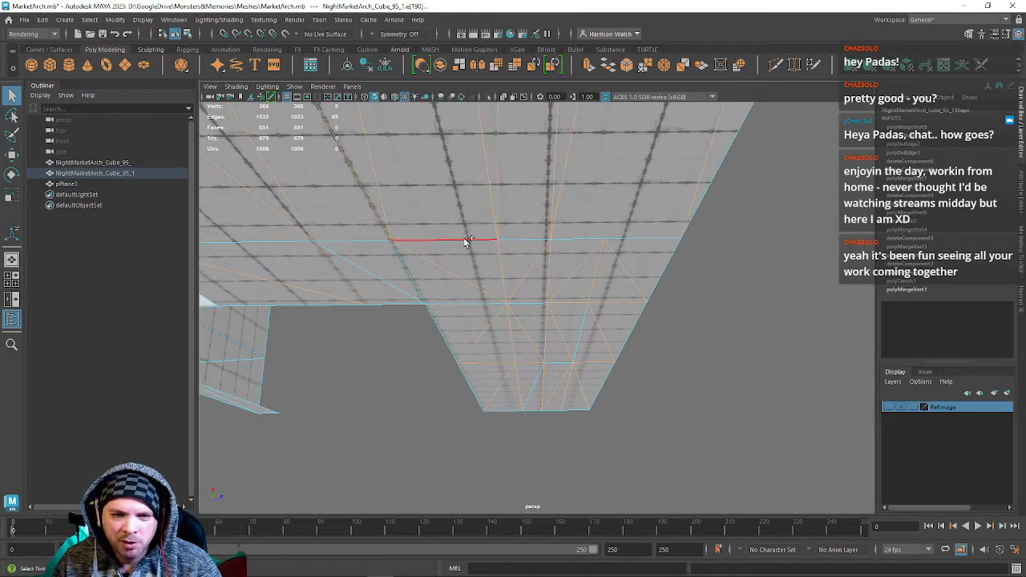
key("ctrl+z")
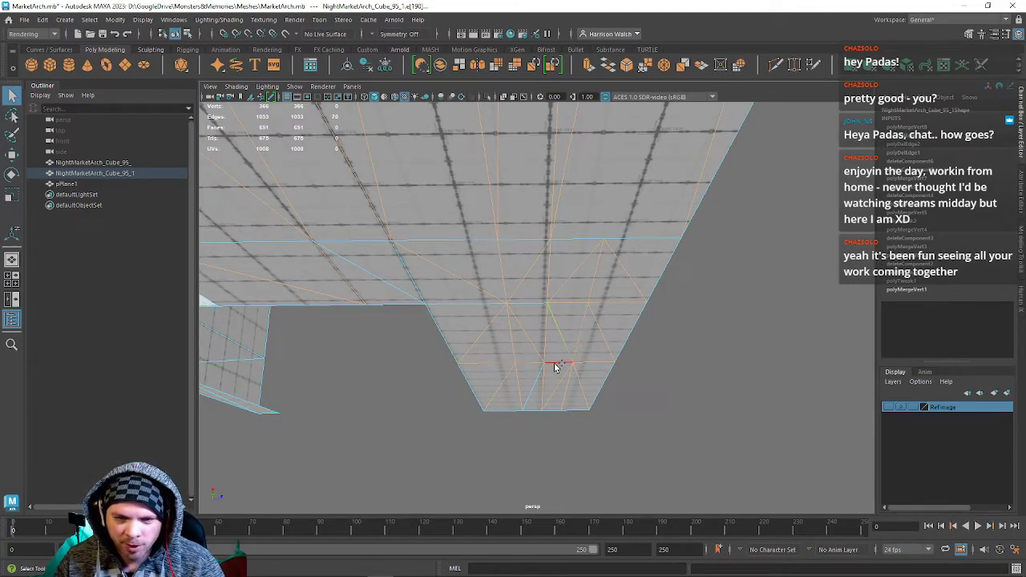
key("Delete")
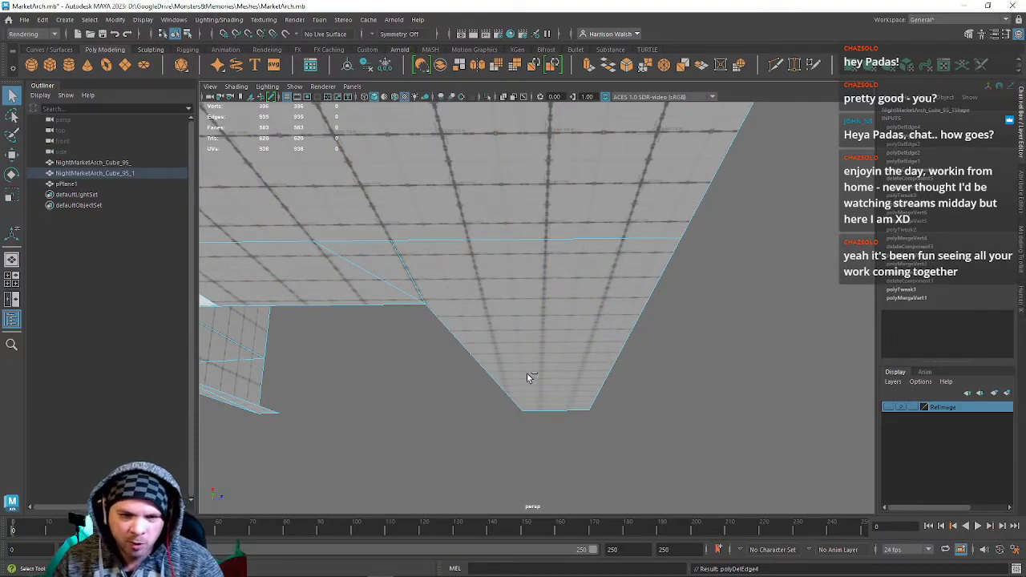
key("ctrl+z")
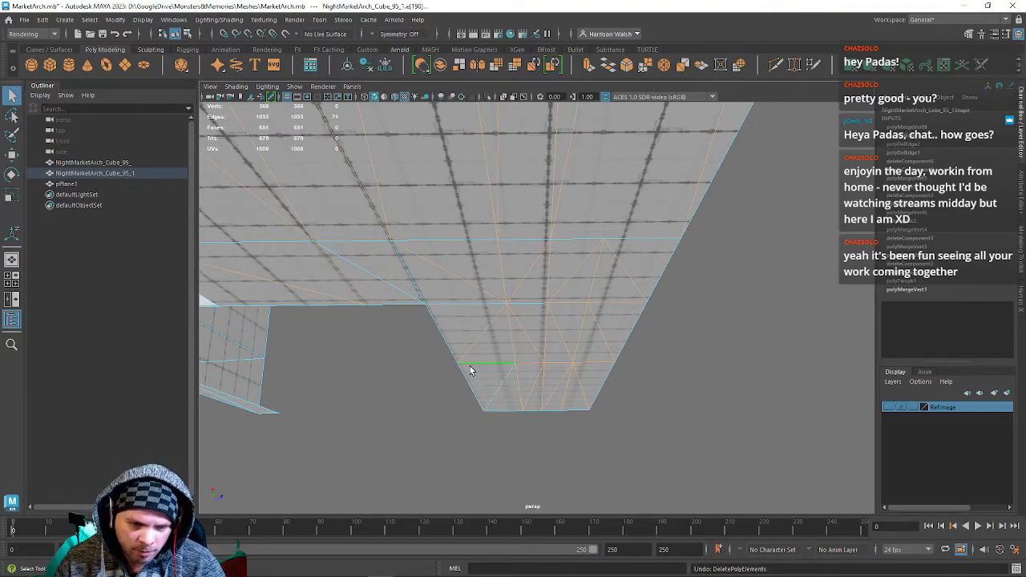
key("Delete")
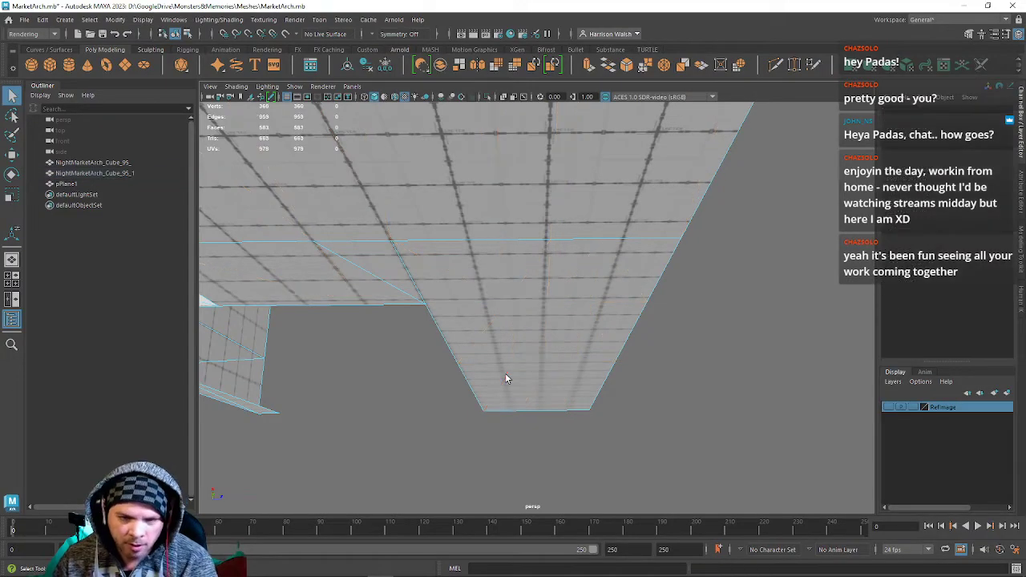
Delete the leftover vertices along the right leg's bottom and side borders and on the horizontal edge above it.
right_click_drag(550, 271, 495, 280)
left_click(455, 363)
left_click_drag(510, 393, 621, 447)
key("Delete")
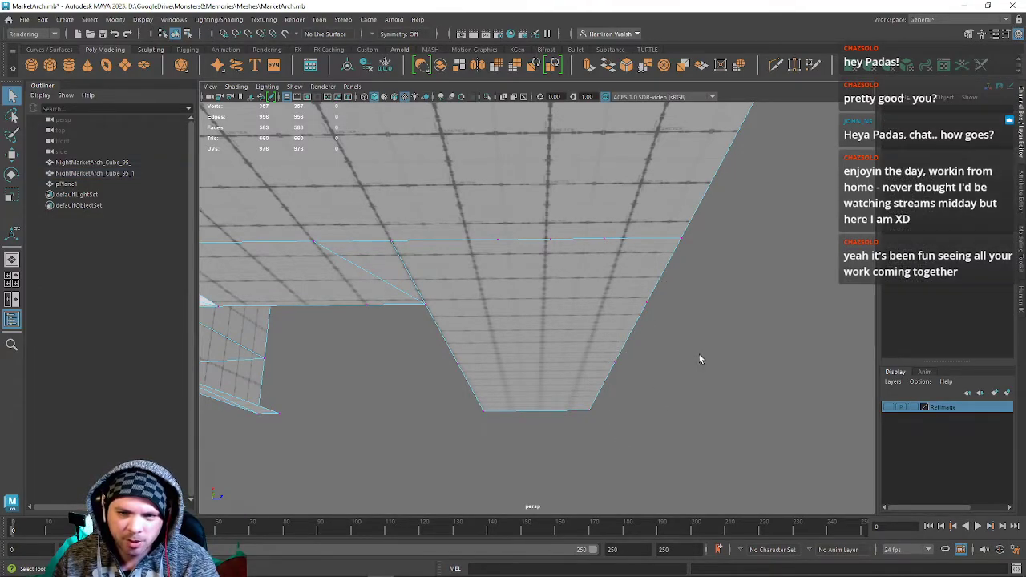
left_click_drag(475, 386, 476, 386)
key("Delete")
left_click_drag(590, 253, 591, 254)
key("Delete")
Snap the stray vertex on the windowed inner wall's left corner edge to the corner at its far end and merge them.
left_click_drag(442, 316, 545, 200, "alt")
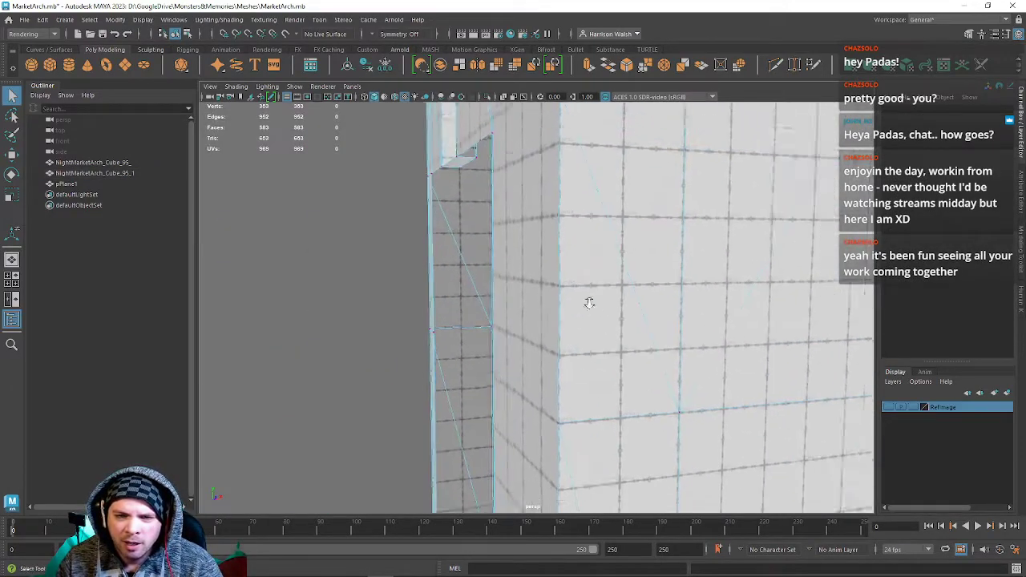
right_click_drag(604, 325, 580, 320, "alt")
middle_click_drag(579, 321, 543, 272, "alt")
left_click_drag(543, 272, 425, 288, "alt")
middle_click_drag(566, 197, 538, 289, "alt")
left_click_drag(538, 288, 502, 247, "alt")
right_click_drag(502, 247, 651, 378, "alt")
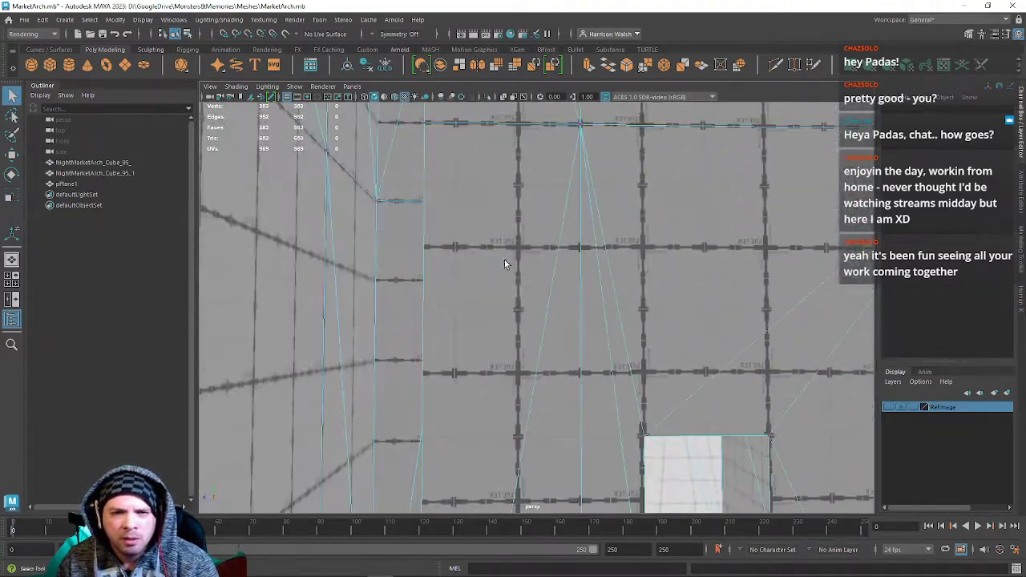
middle_click_drag(587, 120, 529, 275, "alt")
right_click_drag(529, 275, 492, 211, "alt")
middle_click_drag(492, 211, 505, 243, "alt")
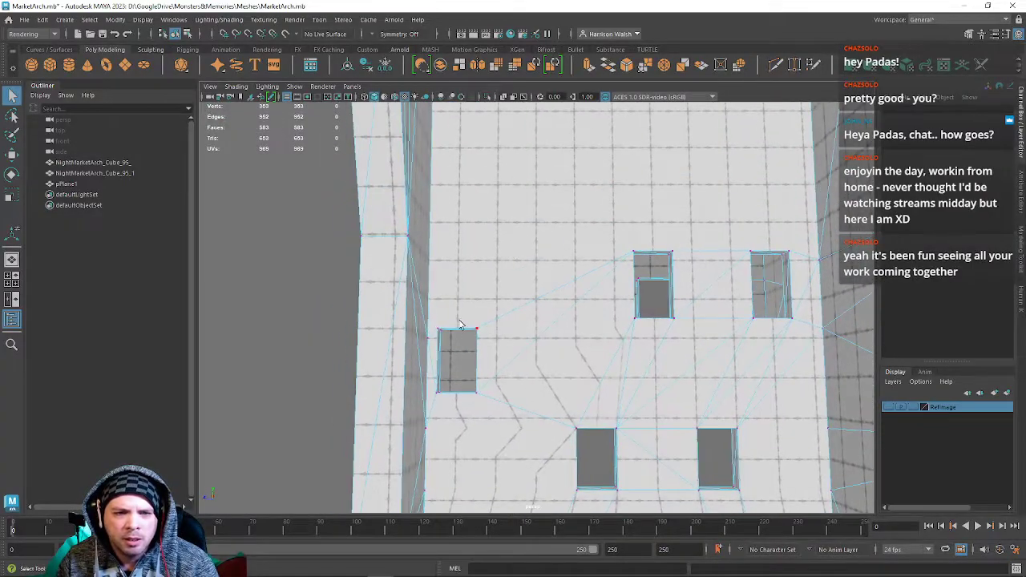
left_click(427, 339)
left_click_drag(420, 224, 483, 142, "alt")
key("w")
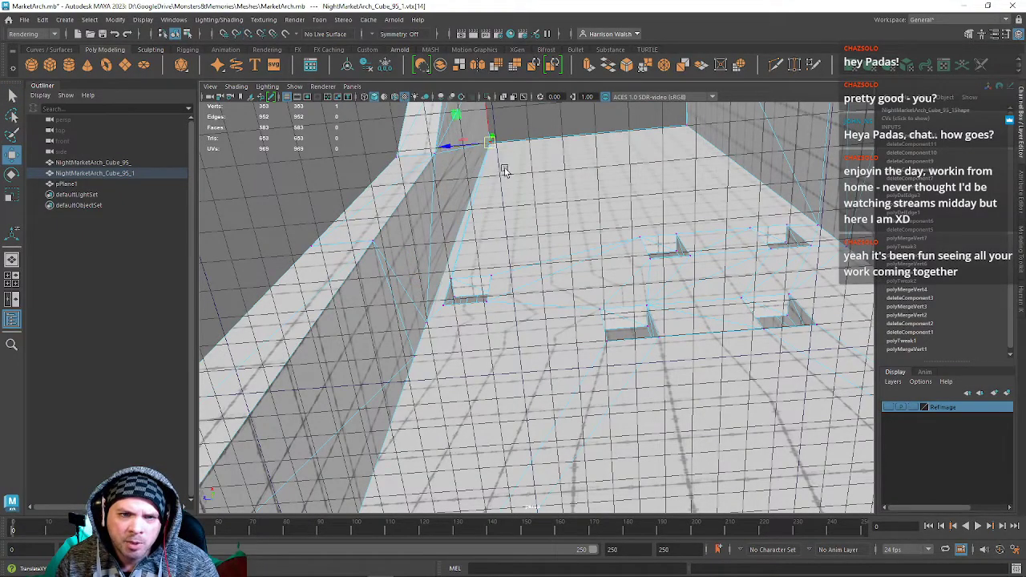
left_click(645, 66)
Snap the stray vertex beside the upper-right window to the inner wall's far right corner vertex and merge them.
left_click_drag(687, 190, 622, 256, "alt")
left_click(669, 290)
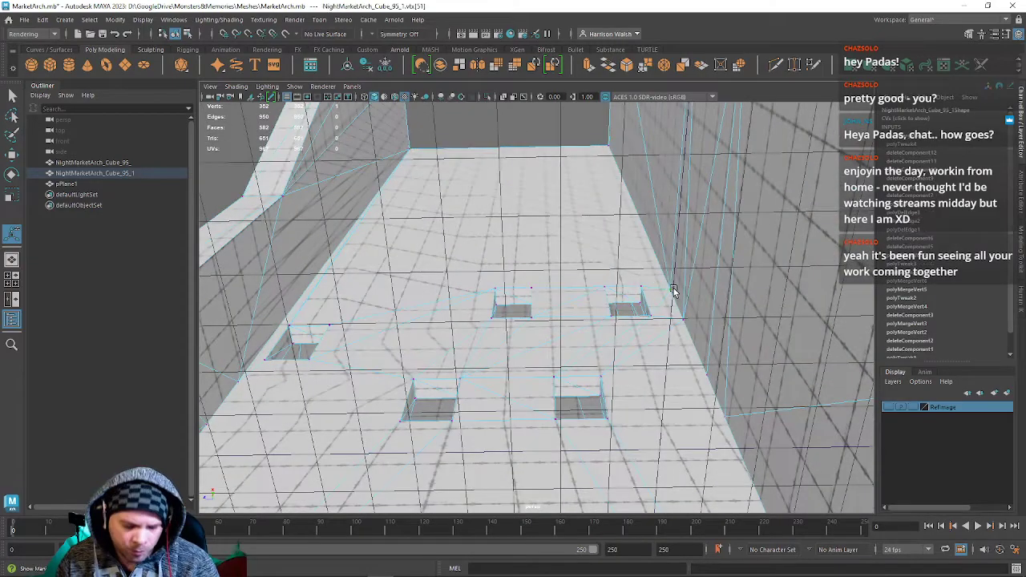
key("w")
left_click_drag(669, 290, 609, 173)
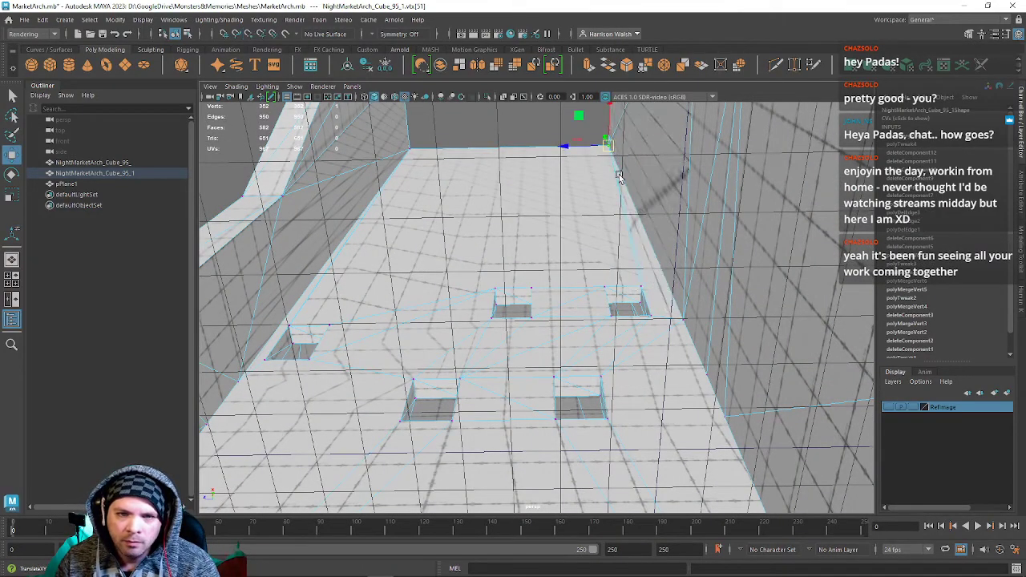
left_click(647, 67)
Delete the surplus vertical edge running alongside the upper-right window on the inner wall.
left_click_drag(644, 285, 655, 318, "alt")
middle_click_drag(655, 318, 576, 225, "alt")
right_click_drag(576, 225, 620, 289, "alt")
middle_click_drag(620, 288, 629, 375, "alt")
right_click_drag(589, 244, 589, 216)
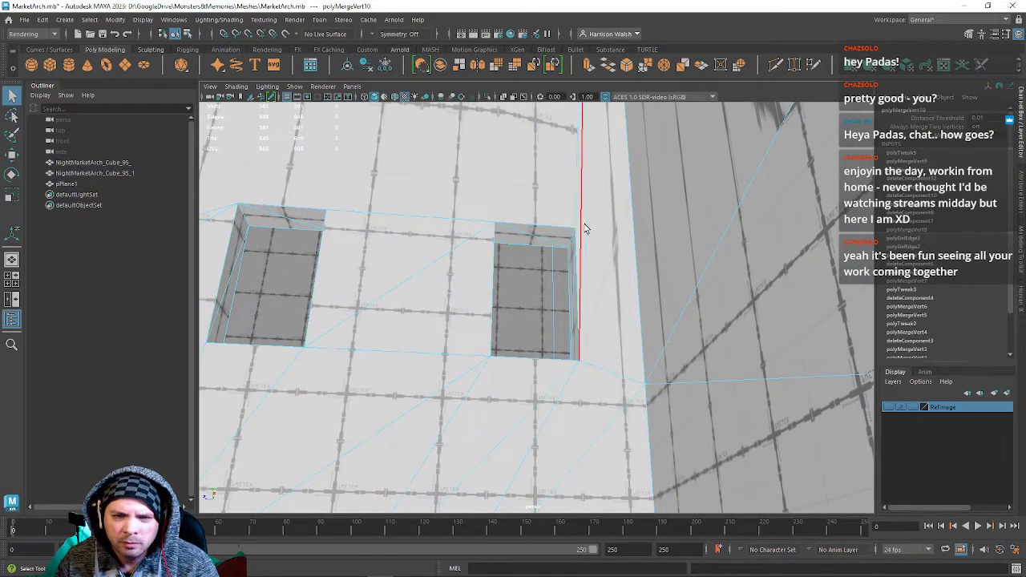
left_click(584, 229)
key("Delete")
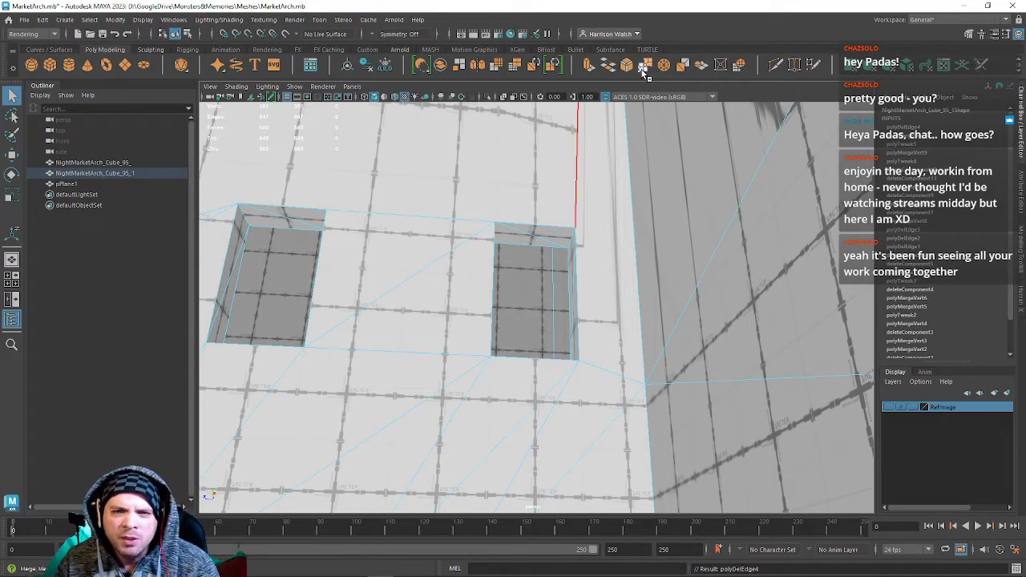
left_click(777, 66)
Merge the surplus vertices along the corner edge to the right of the inner wall's windows.
left_click_drag(593, 320, 585, 246, "alt")
middle_click_drag(641, 391, 584, 265, "alt")
right_click_drag(582, 261, 507, 264)
left_click(571, 270)
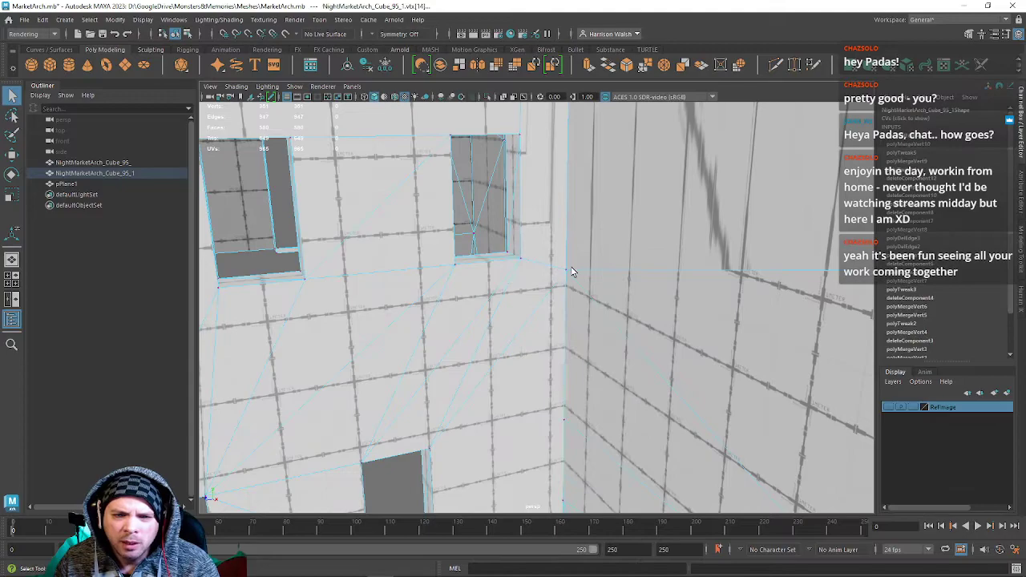
left_click_drag(576, 340, 573, 205, "alt")
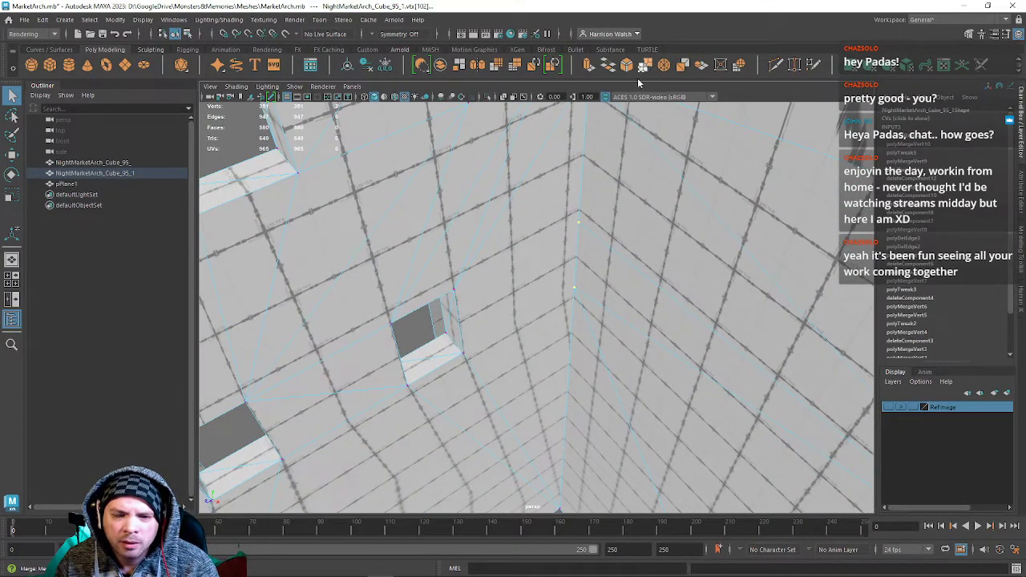
left_click(644, 66)
scroll(621, 237, "down", 4)
left_click(561, 205)
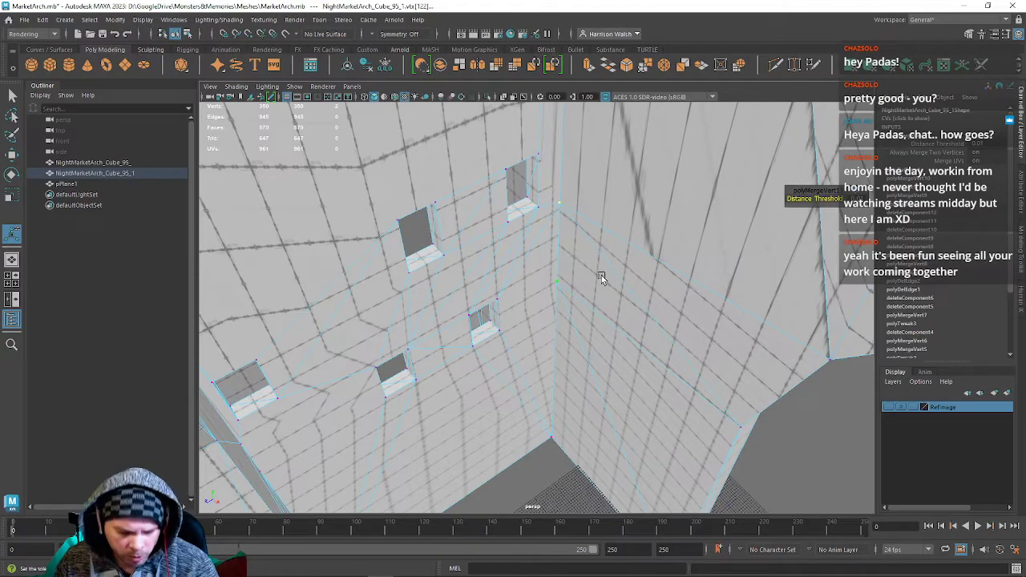
key("g")
Snap the remaining vertex on the right corner edge to the wall's bottom corner and merge the two vertices.
left_click_drag(586, 320, 589, 254, "alt")
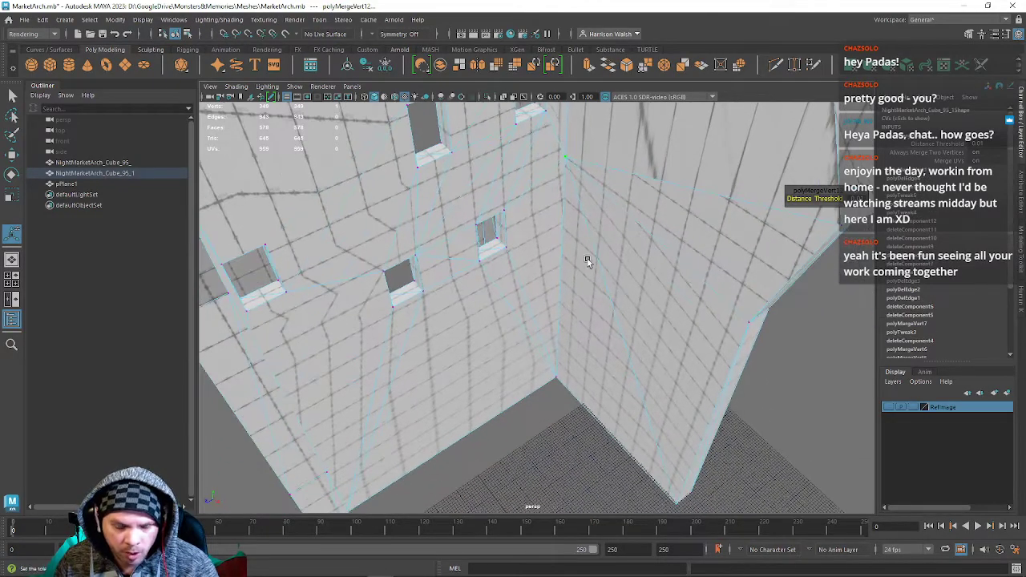
key("w")
key("v")
left_click_drag(574, 183, 556, 374)
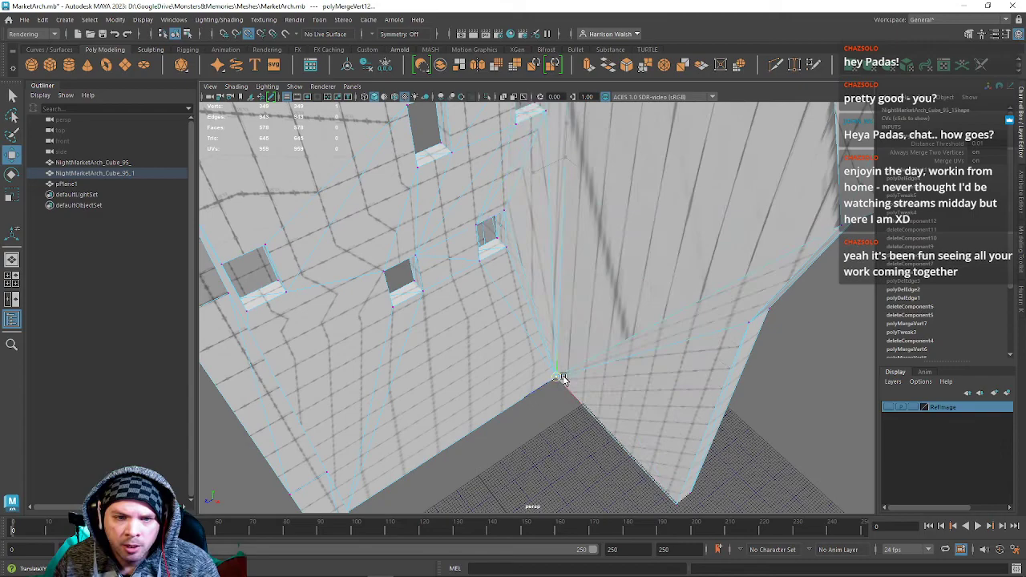
left_click_drag(582, 422, 515, 367)
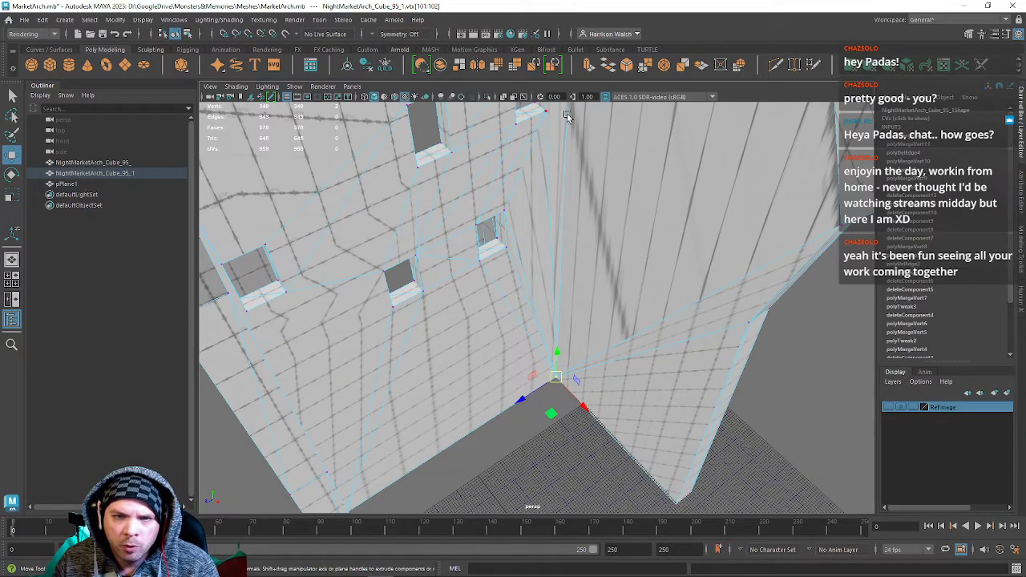
left_click(644, 67)
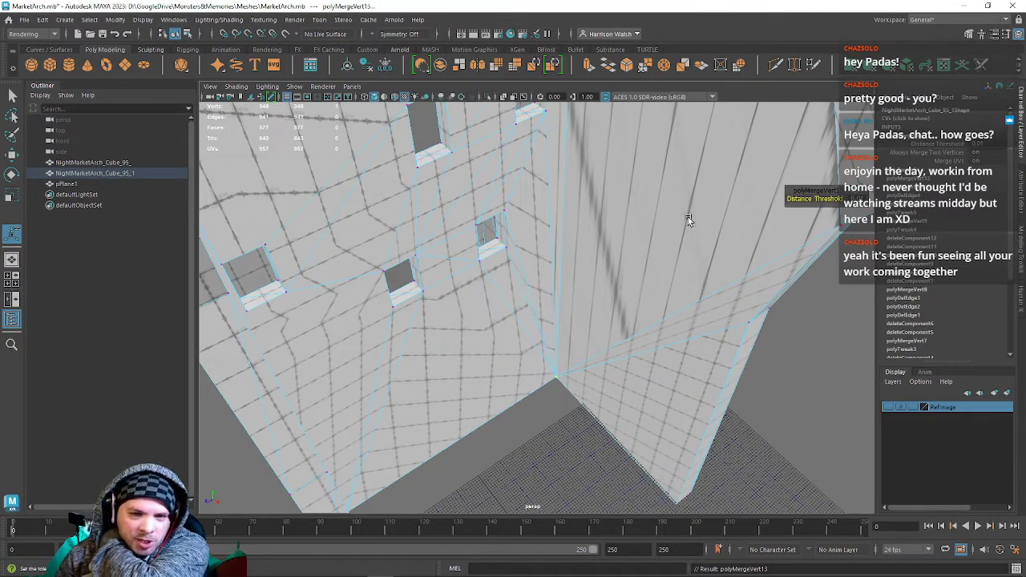
Merge the surplus vertices on the inner wall's opposite corner edge, just below the nearest window.
mouse_move(537, 277)
left_mouse_down("alt")
mouse_move(650, 348)
mouse_move(480, 293)
mouse_move(545, 295)
mouse_move(531, 270)
left_mouse_up("alt")
left_click_drag(498, 318, 378, 237, "alt")
left_click(362, 216)
left_click(382, 265)
left_click(645, 64)
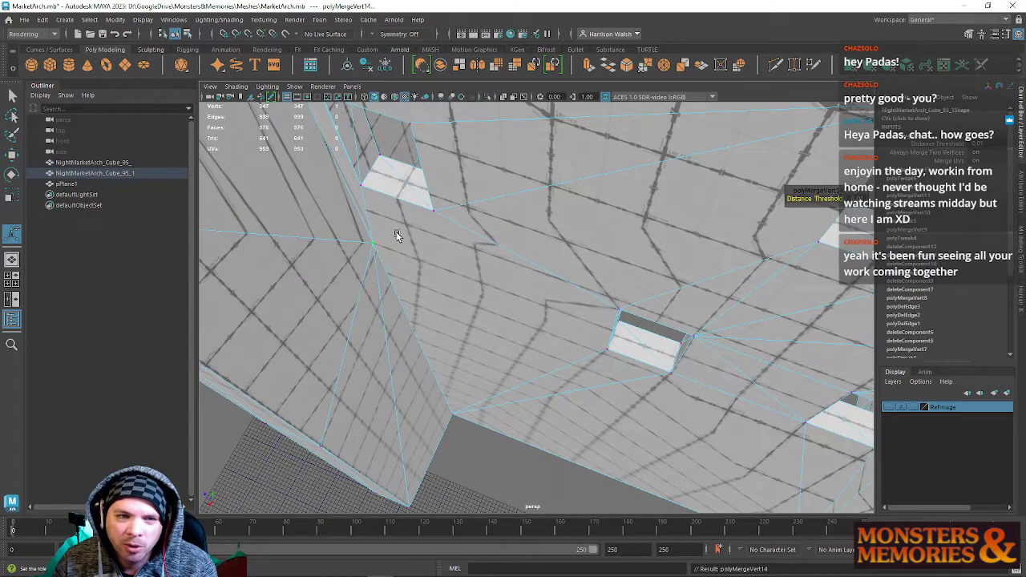
Undo the last merge, snap the stray corner-edge vertex to the wall's bottom corner and merge the two vertices.
key("ctrl+z")
key("w")
left_click_drag(390, 253, 433, 405)
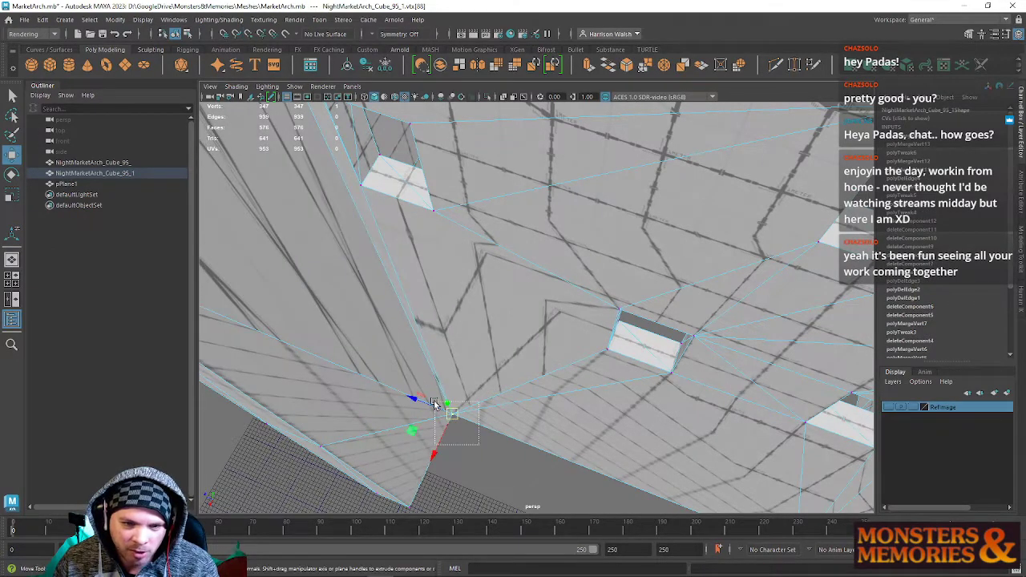
left_click(645, 64)
Cut a new edge from the wall's far-left corner to the near top corner of the upper middle window.
left_click_drag(577, 241, 537, 314, "alt")
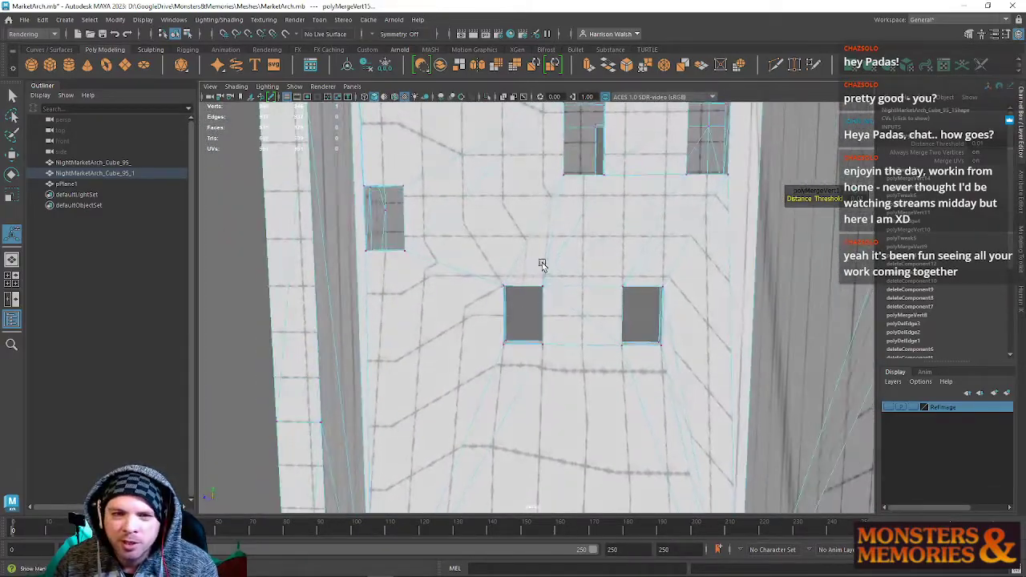
middle_click_drag(542, 265, 527, 400, "alt")
left_click_drag(527, 400, 502, 289, "alt")
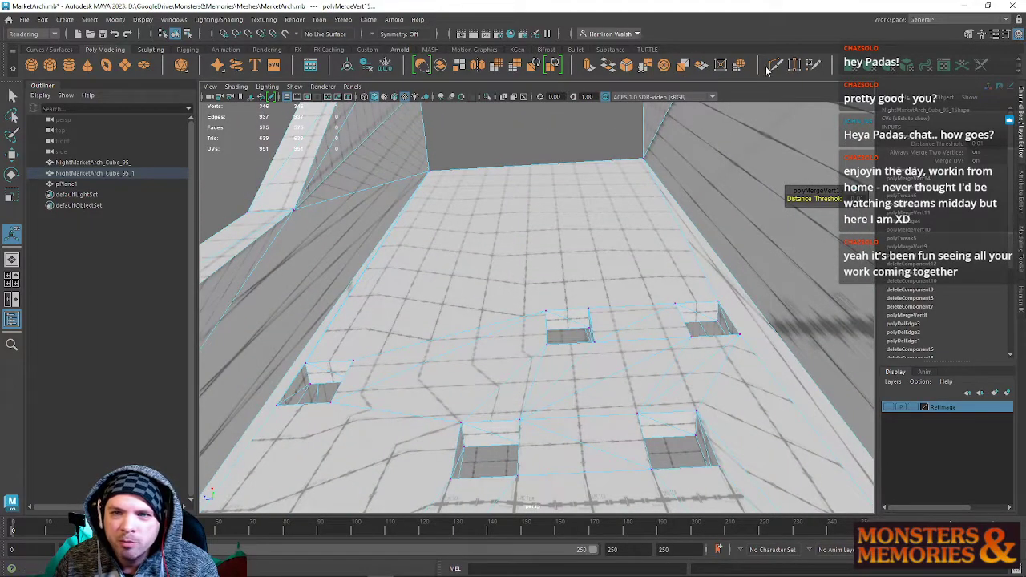
key("ctrl+shift+x")
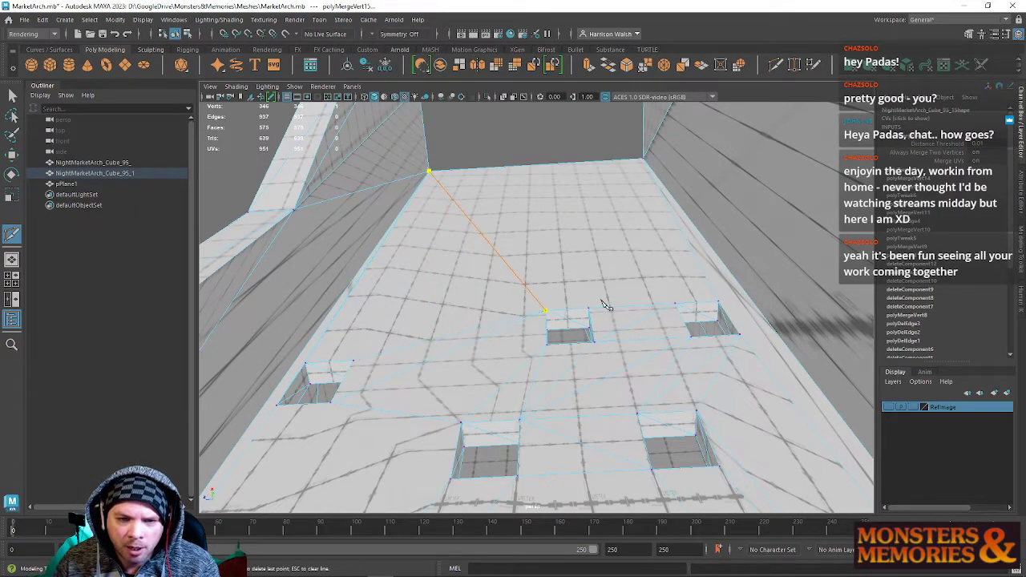
key("q")
Cut edges joining the inner top corners of the leftmost and rightmost windows to the wall's corresponding far corners.
key("ctrl+shift+x")
left_click(353, 360)
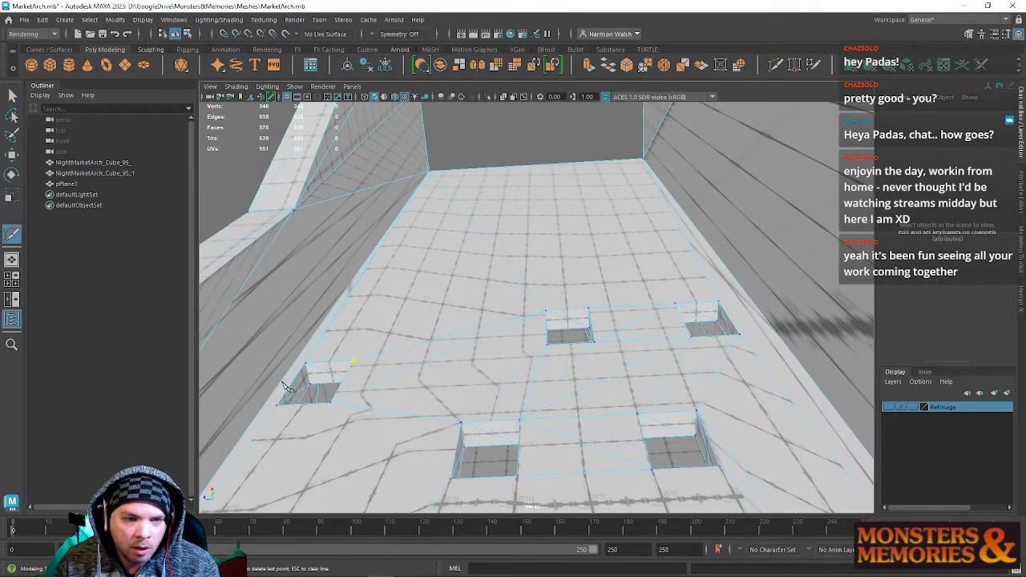
left_click(429, 171)
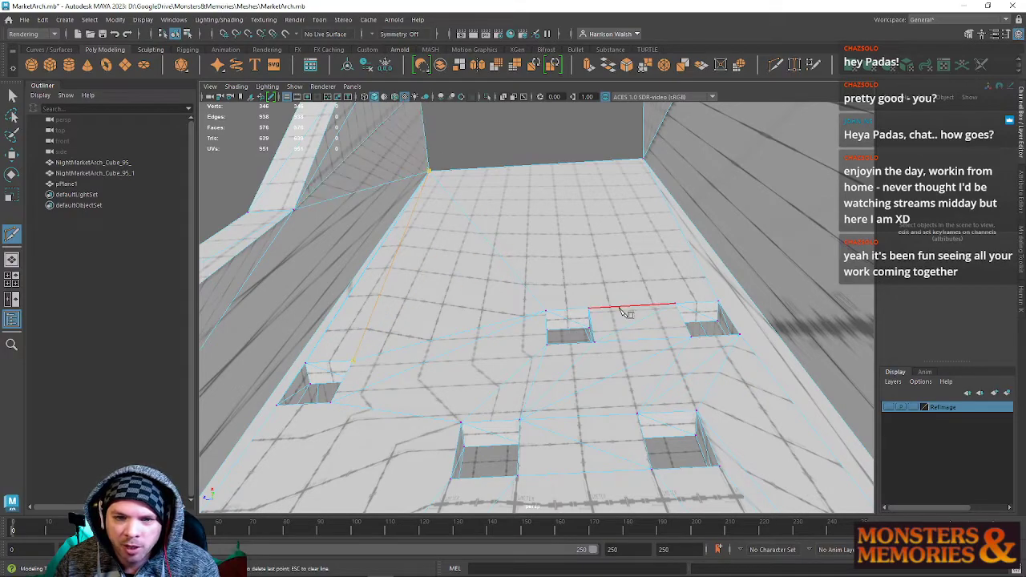
key("q")
key("ctrl+shift+x")
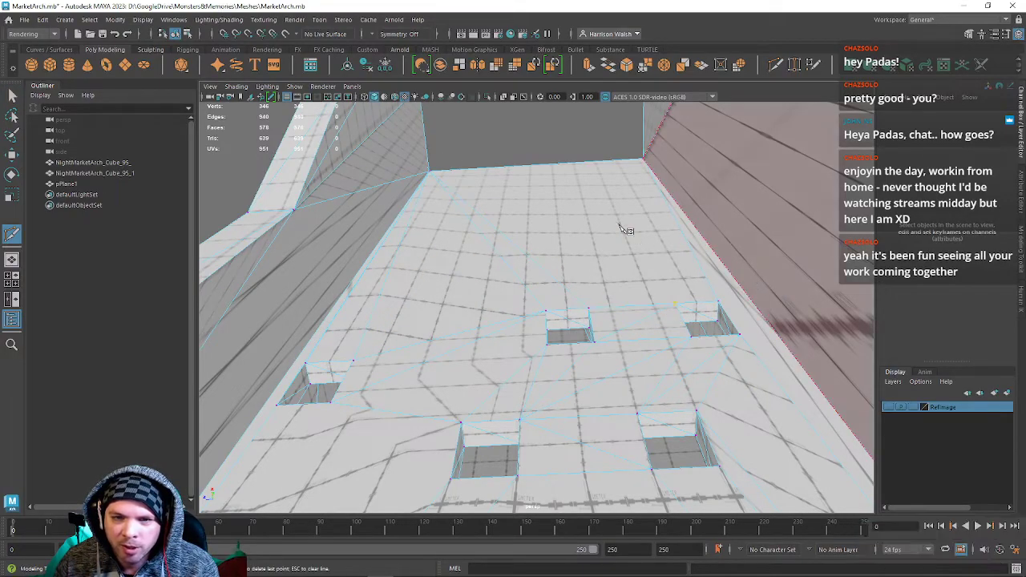
left_click(667, 203)
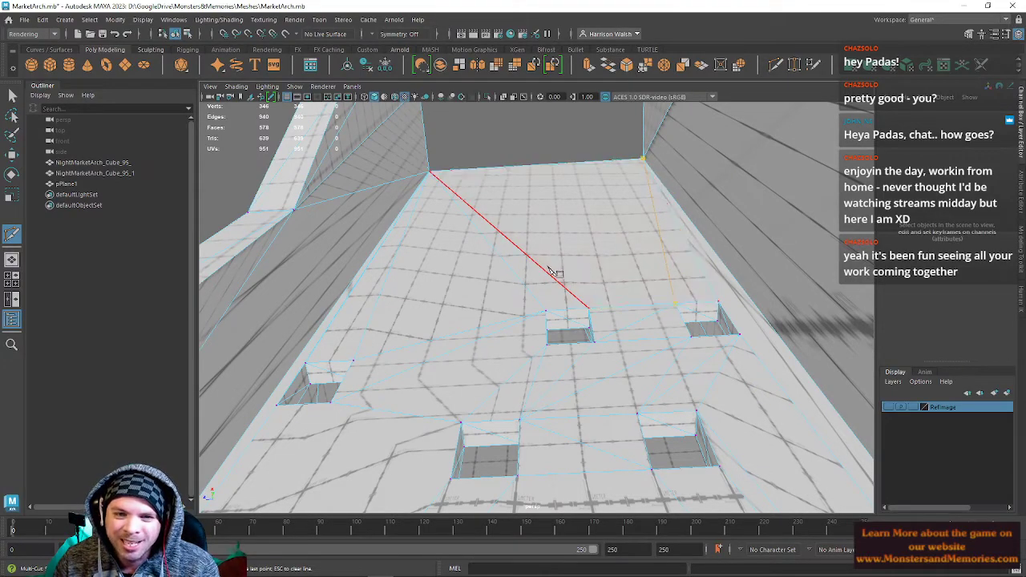
key("q")
Inspect the windowed wall's topology around the windows, along the corner edges and down towards the base.
left_click_drag(625, 325, 503, 255, "alt")
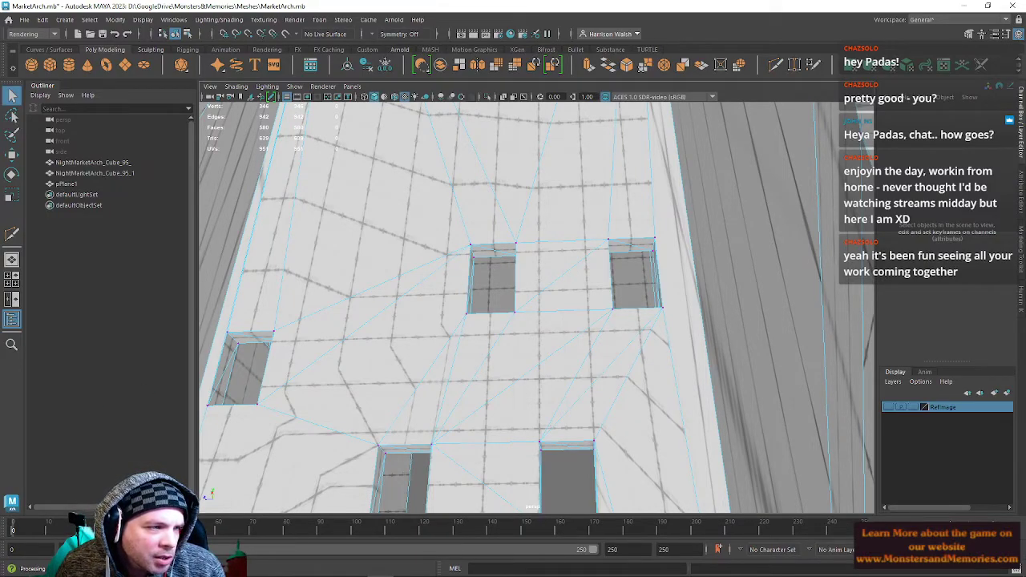
middle_click_drag(452, 341, 538, 361, "alt")
left_click_drag(538, 361, 540, 321, "alt")
right_click_drag(540, 320, 538, 269, "alt")
left_click_drag(538, 270, 565, 345, "alt")
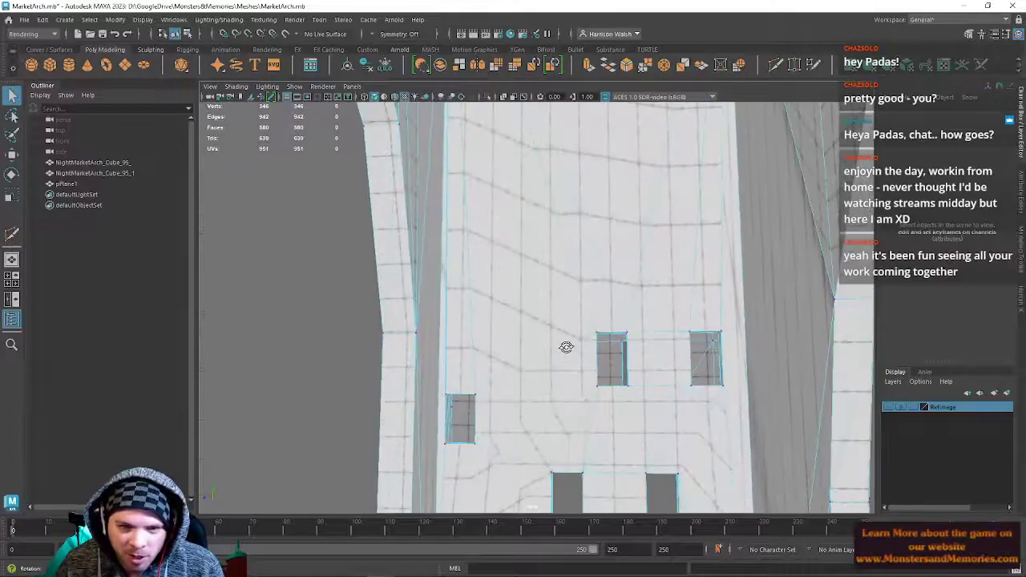
middle_click_drag(495, 377, 526, 281, "alt")
right_click_drag(527, 281, 582, 435, "alt")
middle_click_drag(531, 371, 586, 327, "alt")
left_click_drag(532, 354, 521, 336, "alt")
middle_click_drag(521, 336, 548, 411, "alt")
left_click_drag(511, 296, 510, 255, "alt")
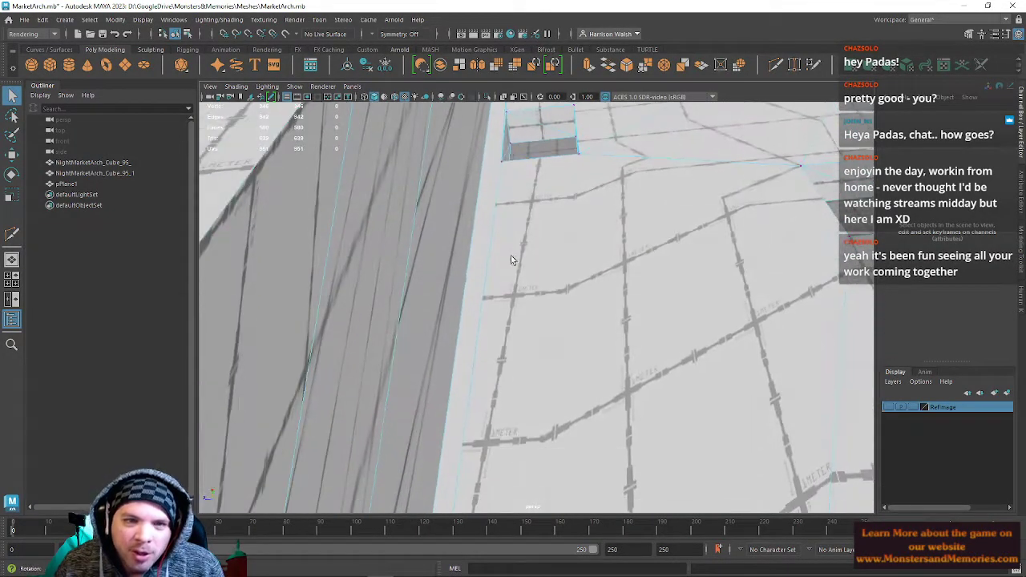
middle_click_drag(510, 255, 543, 337, "alt")
right_click_drag(544, 337, 600, 424, "alt")
left_click_drag(601, 424, 492, 334, "alt")
middle_click_drag(492, 334, 642, 343, "alt")
left_click_drag(643, 342, 570, 292, "alt")
left_click_drag(584, 412, 486, 317, "alt")
middle_click_drag(486, 317, 599, 356, "alt")
Delete the surplus edges running horizontally around the lower part of the pillar, together with their vertices.
right_click_drag(479, 252, 479, 220)
left_click_drag(480, 224, 584, 328, "alt")
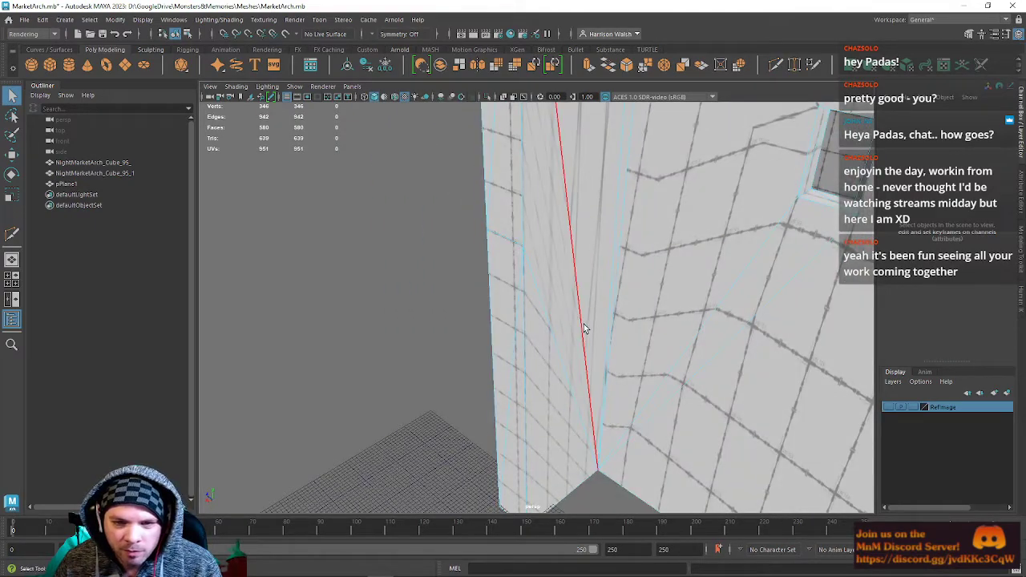
left_click(545, 339)
left_click_drag(515, 246, 624, 276, "alt")
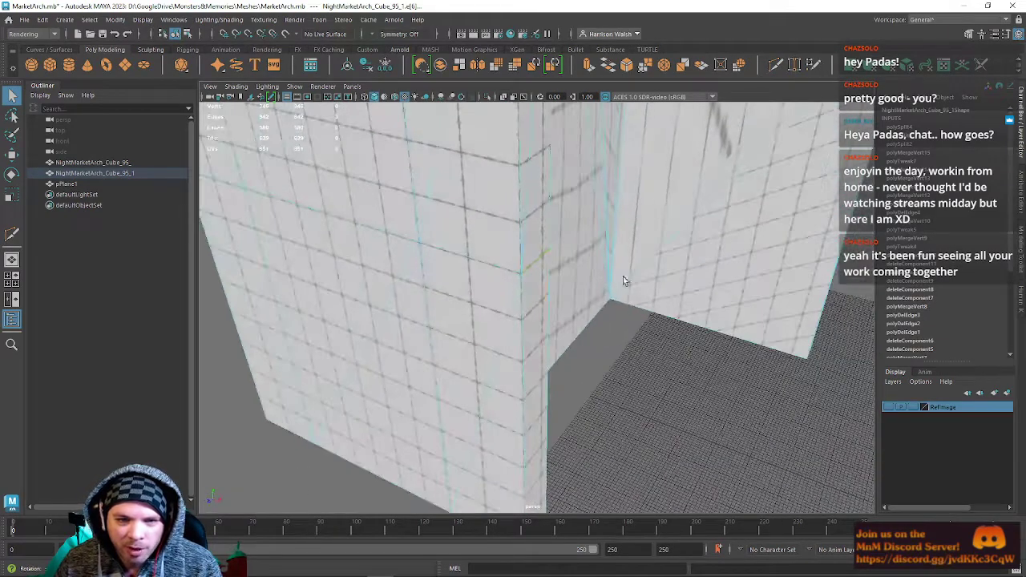
left_click_drag(477, 372, 625, 342, "alt")
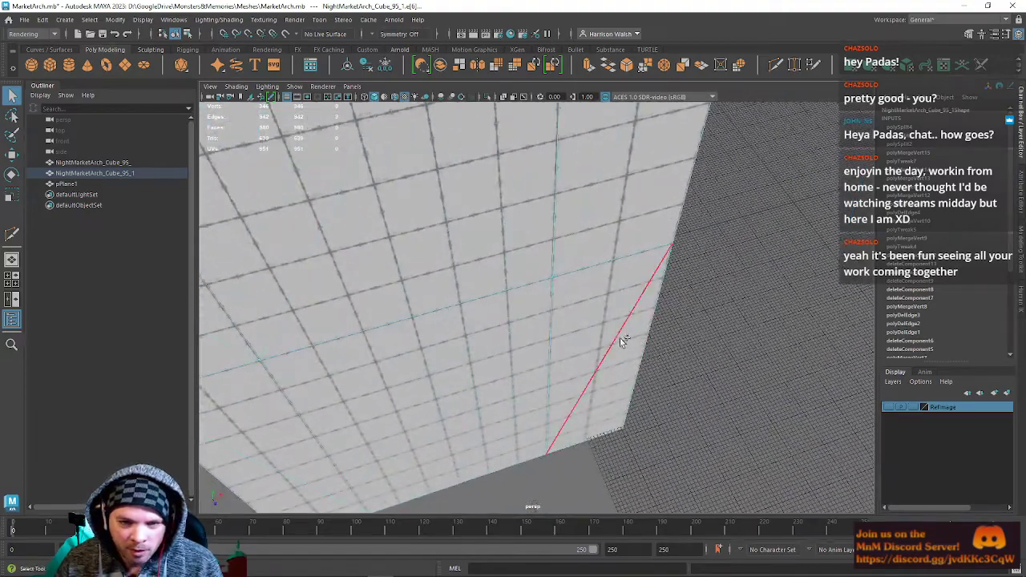
left_click_drag(488, 347, 609, 330, "alt")
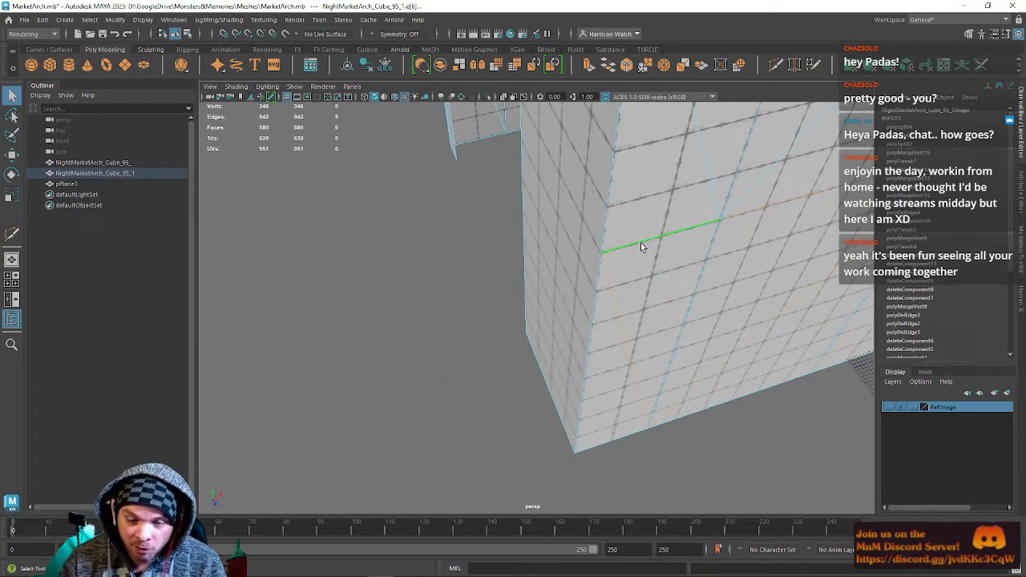
key("ctrl+Delete")
Delete the surplus lower edge near the corner of the pillar's broad outer face.
double_click(710, 257)
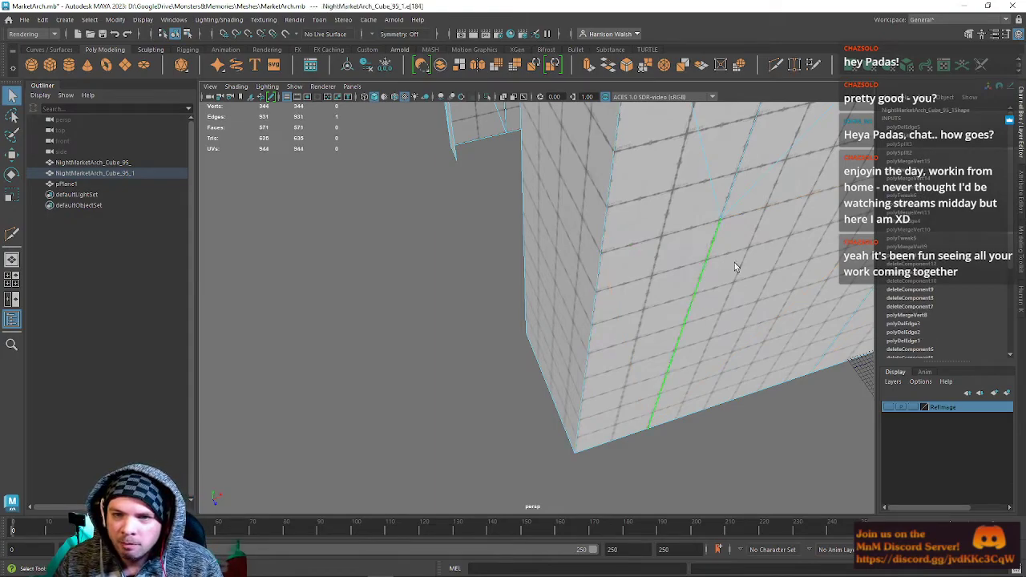
left_click_drag(755, 280, 668, 281, "alt")
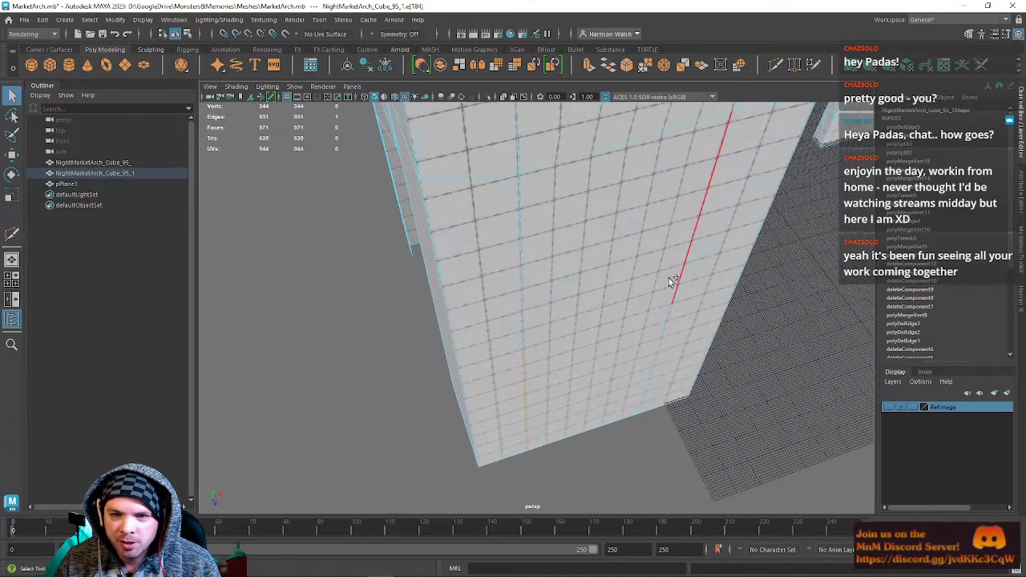
double_click(498, 312)
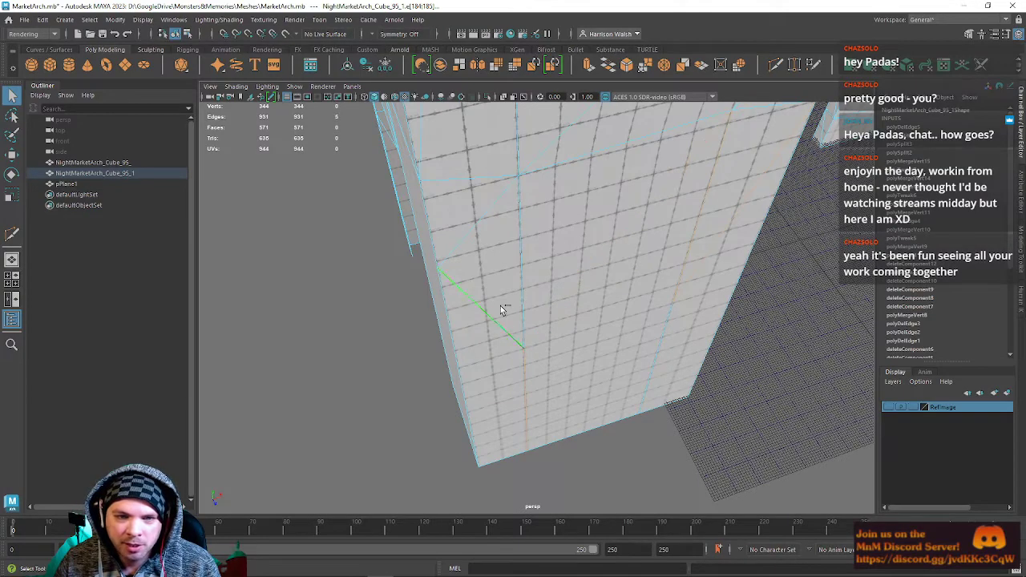
left_click_drag(580, 170, 623, 255, "alt")
left_click_drag(624, 377, 565, 360, "alt")
left_click(464, 400)
key("Delete")
Cut a diagonal edge from the pillar's bottom corner to the vertex on the vertical edge across its outer face.
left_click_drag(460, 418, 535, 305, "alt")
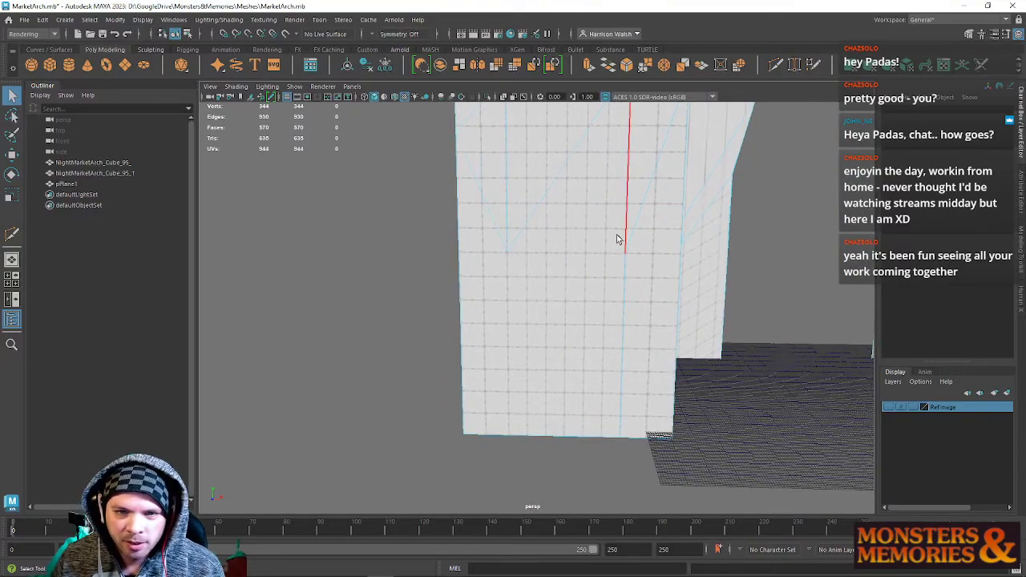
key("ctrl+shift+x")
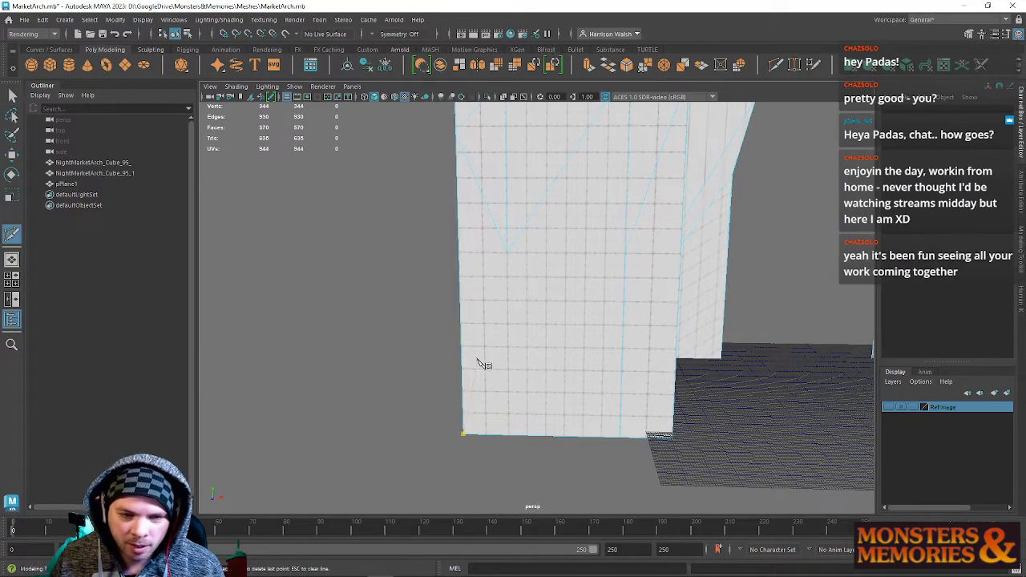
left_click(463, 433)
left_click(625, 253)
right_click(625, 220)
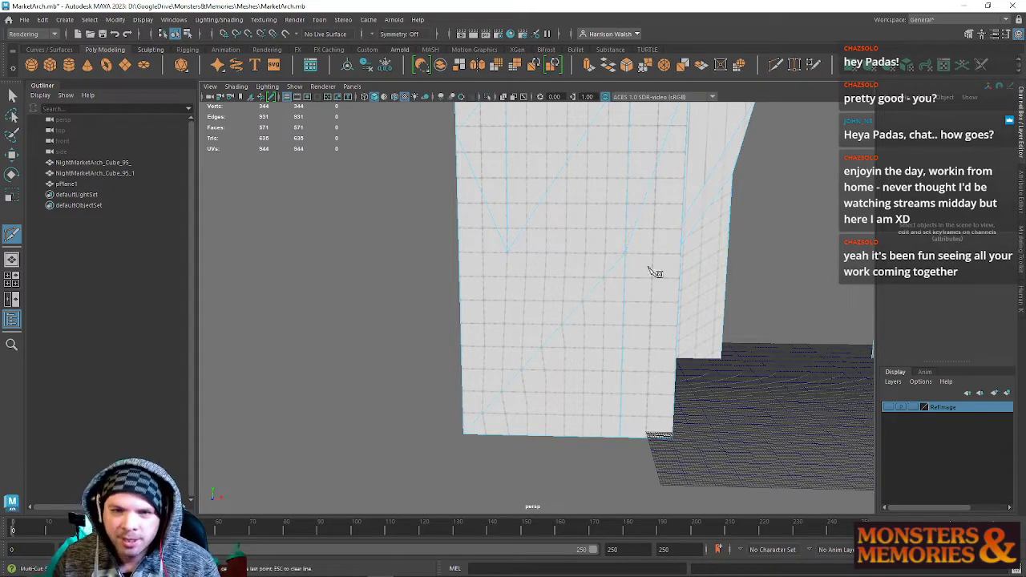
Delete the diagonal edge just cut across the pillar's outer face.
middle_click_drag(659, 200, 641, 445, "alt")
left_click_drag(660, 367, 572, 327, "alt")
left_click_drag(503, 369, 573, 208, "alt")
middle_click_drag(477, 409, 525, 292, "alt")
left_click_drag(525, 293, 534, 357, "alt")
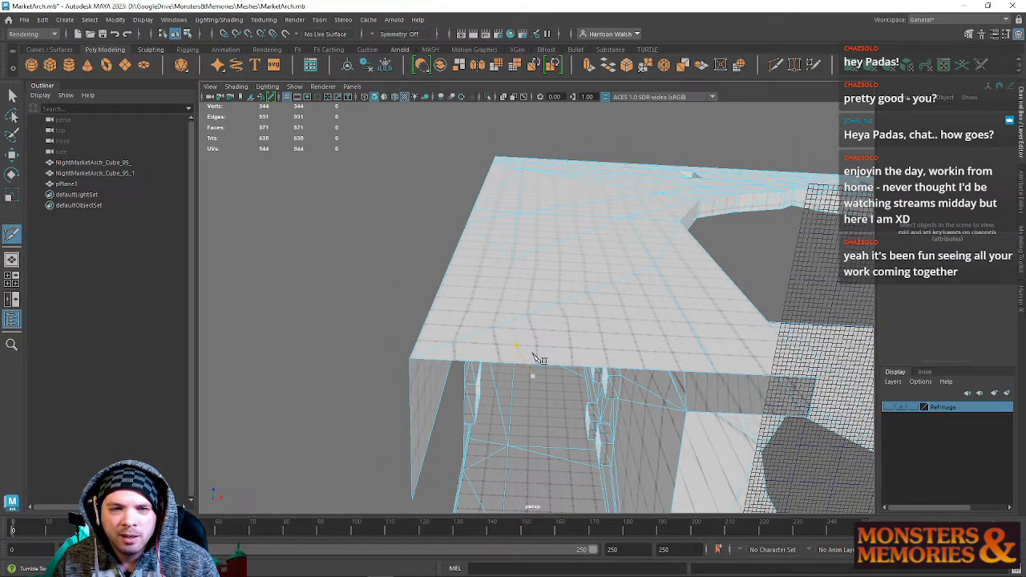
right_click_drag(558, 329, 547, 351, "alt")
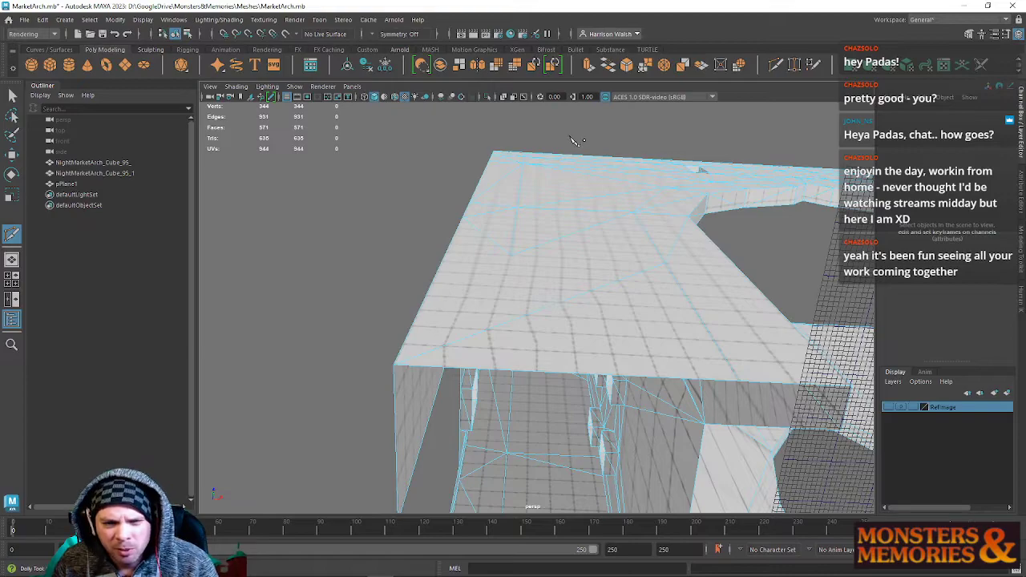
key("q")
right_click_drag(581, 301, 578, 246)
left_click(577, 299)
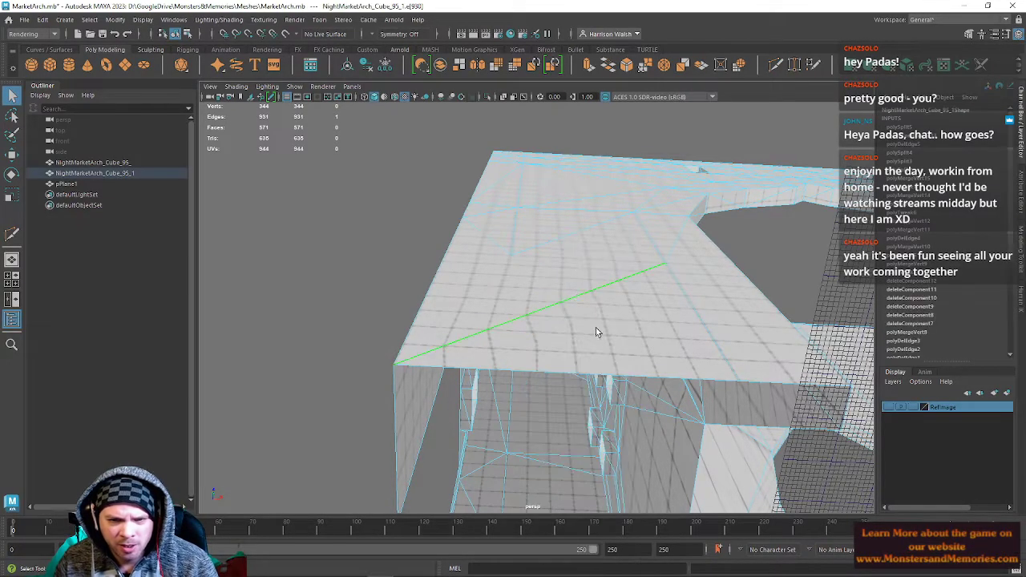
key("Delete")
left_click(542, 248)
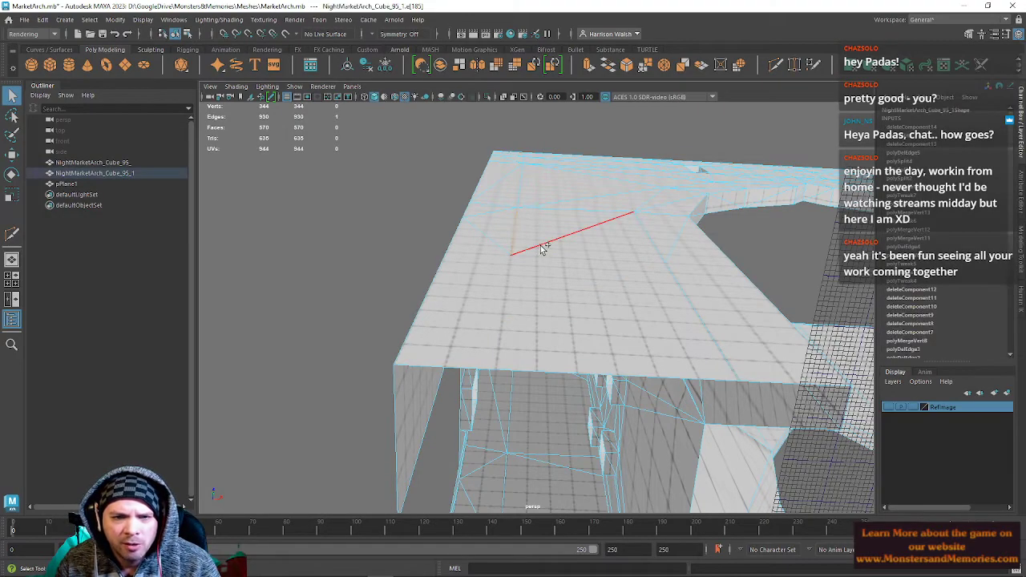
left_click(540, 209, "shift")
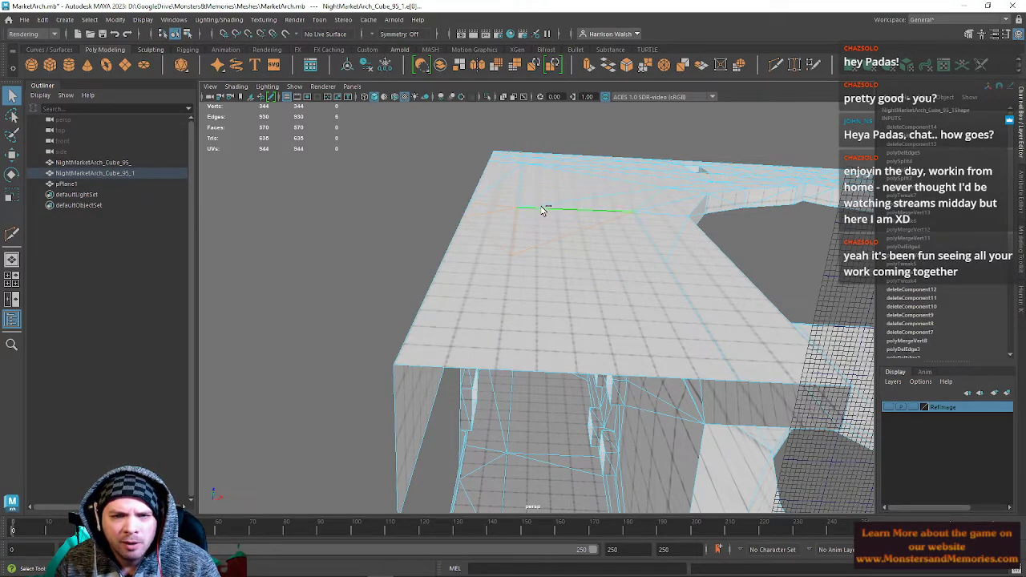
left_click(563, 173, "shift")
left_click_drag(564, 174, 557, 377, "alt")
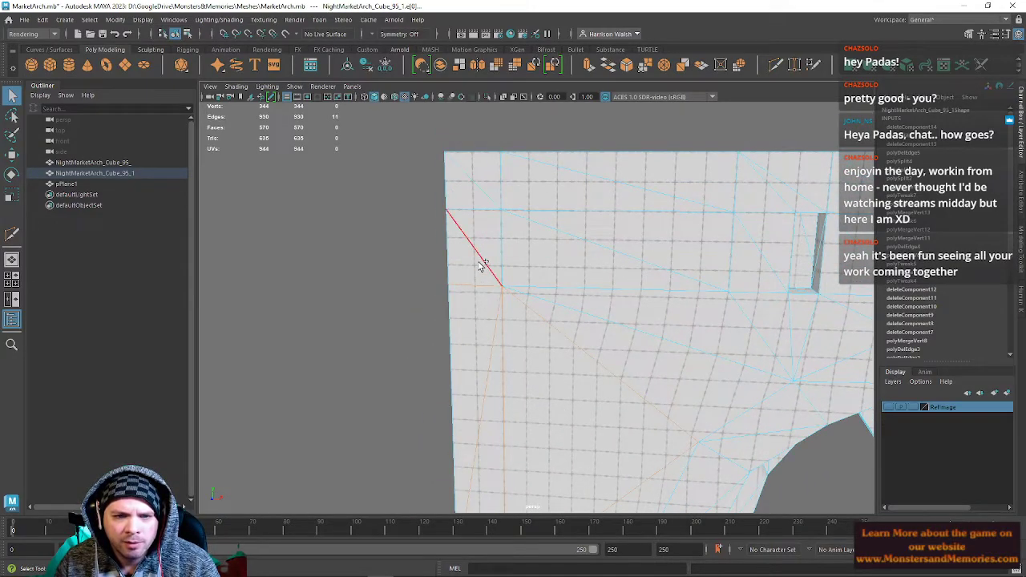
left_click_drag(757, 230, 694, 262, "alt")
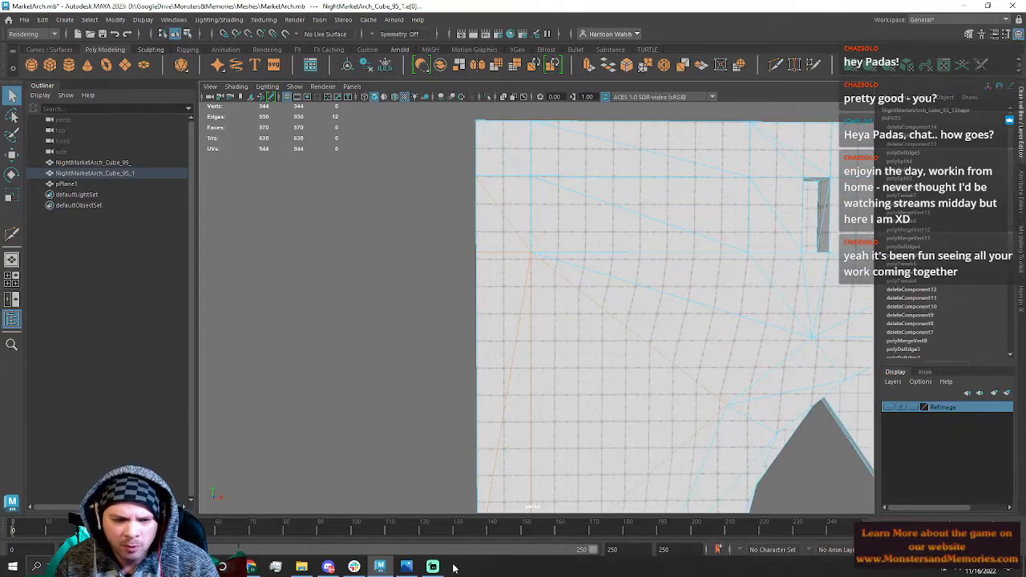
Show the RefImage layer and compare the arch's front wall with the reference image.
left_click(407, 567)
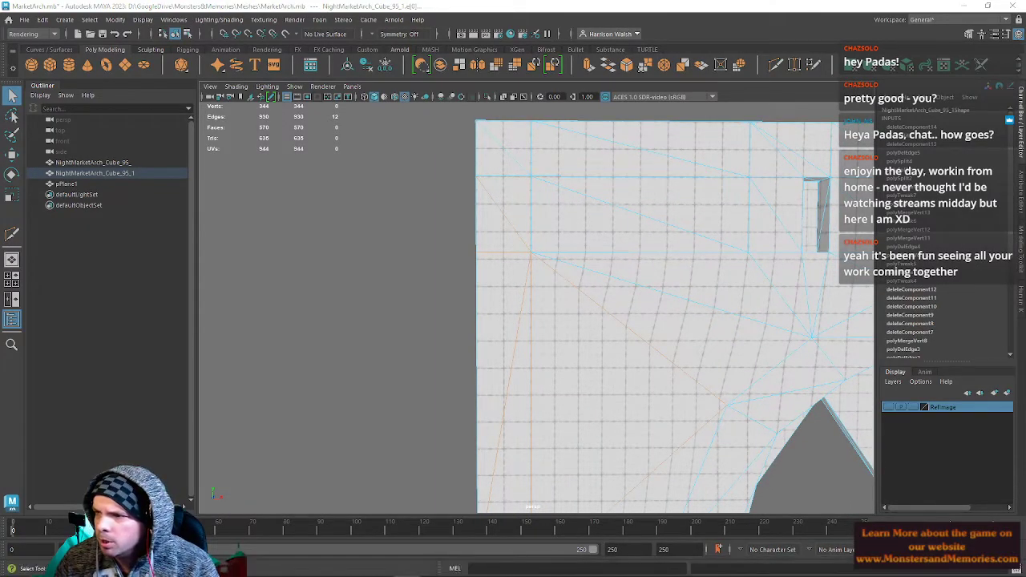
middle_click_drag(843, 264, 640, 293, "alt")
left_click_drag(642, 260, 525, 296, "alt")
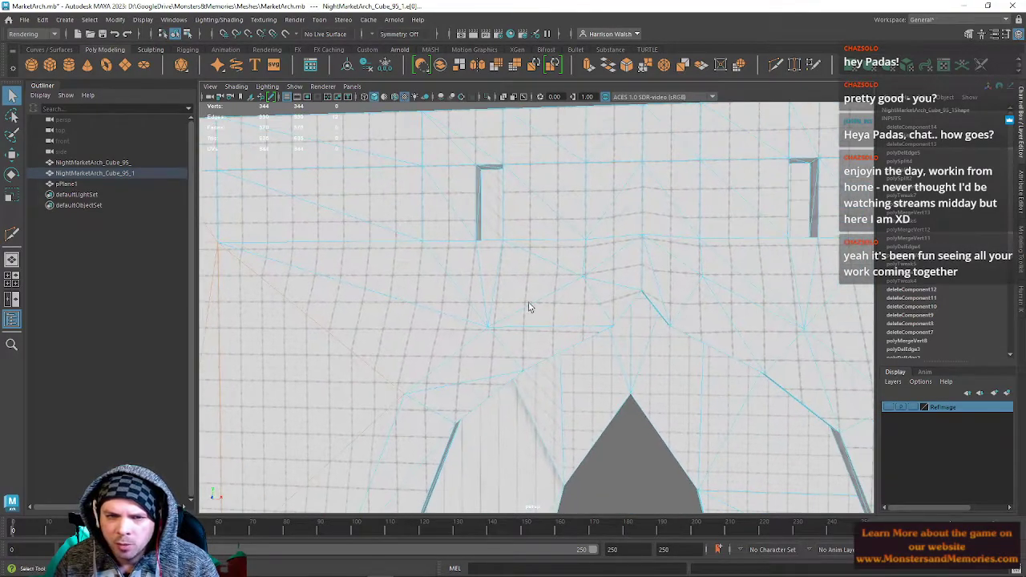
mouse_move(533, 563)
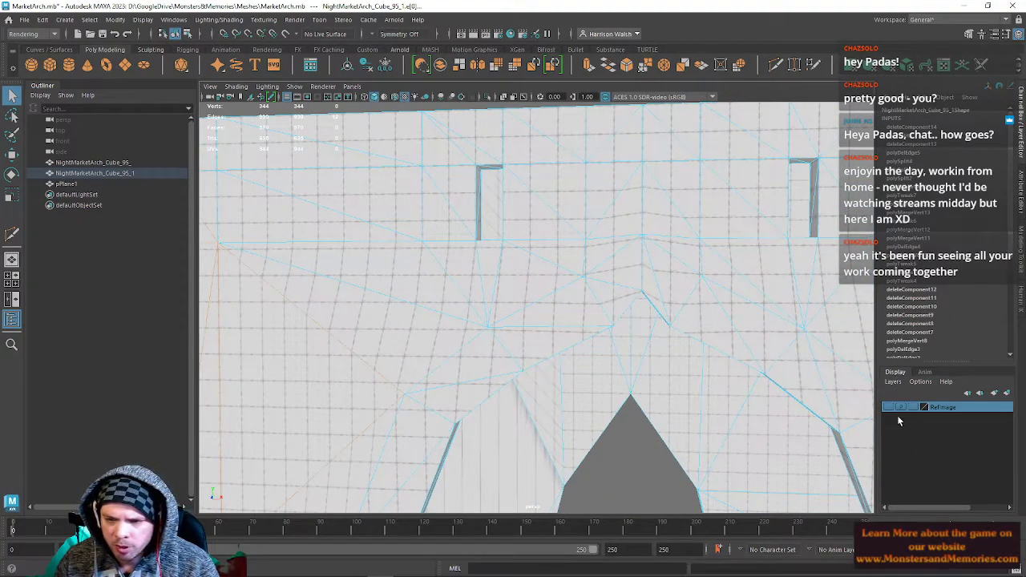
left_click(889, 406)
scroll(513, 305, "down", 5)
mouse_move(552, 296)
left_mouse_down("alt")
mouse_move(577, 334)
mouse_move(559, 330)
mouse_move(549, 290)
left_mouse_up("alt")
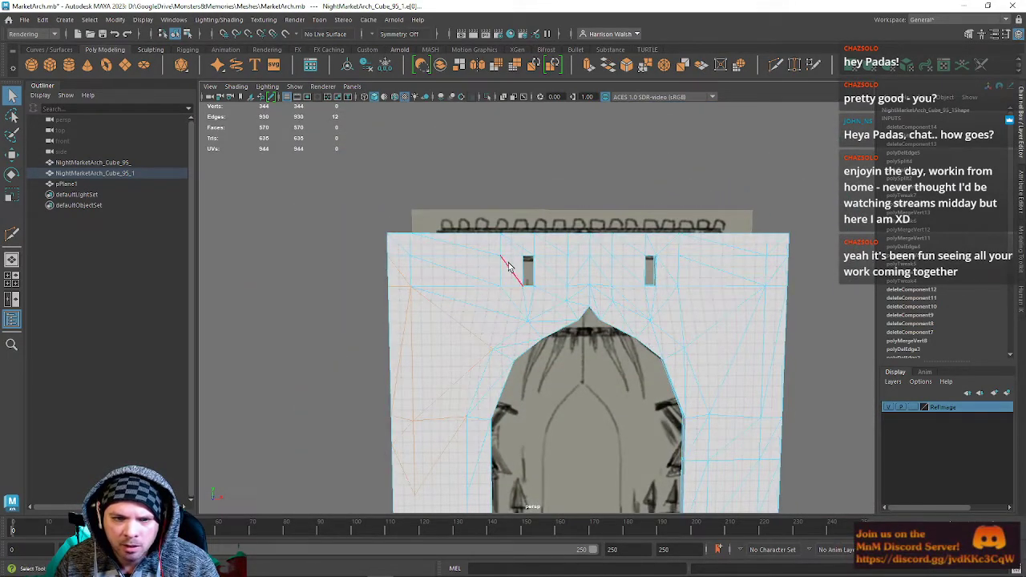
Hide the RefImage layer and delete the surplus edges on the arch's upper walls beside the small window.
scroll(508, 267, "up", 8)
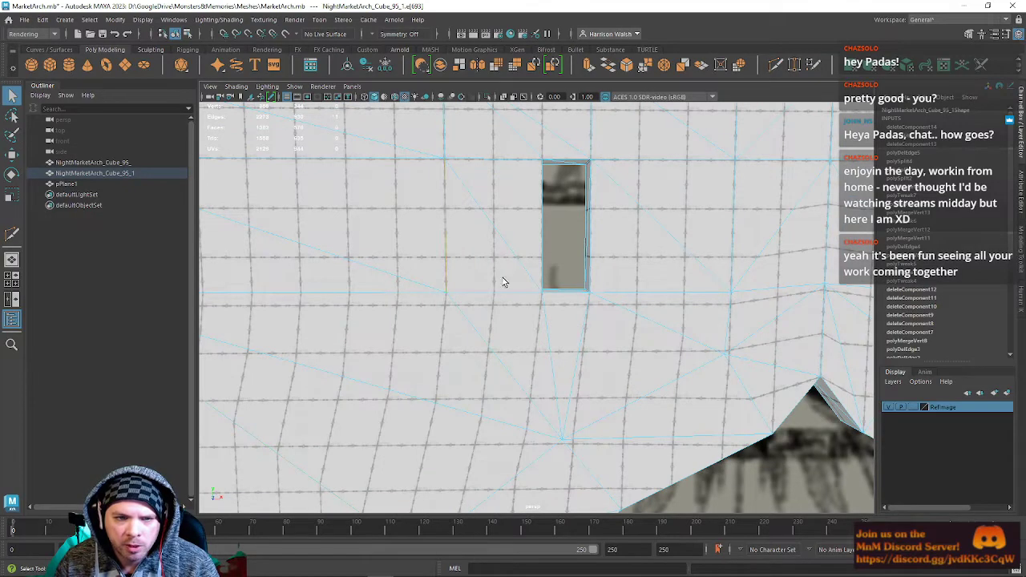
right_click_drag(592, 280, 536, 190, "alt")
middle_click_drag(536, 189, 549, 268, "alt")
left_click_drag(550, 268, 502, 370, "alt")
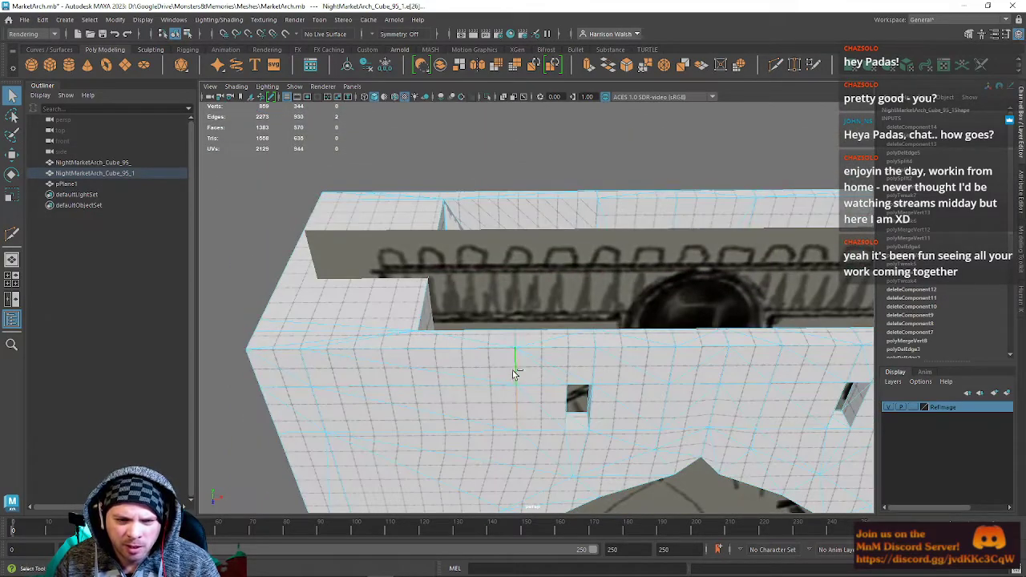
left_click_drag(585, 338, 561, 363, "alt")
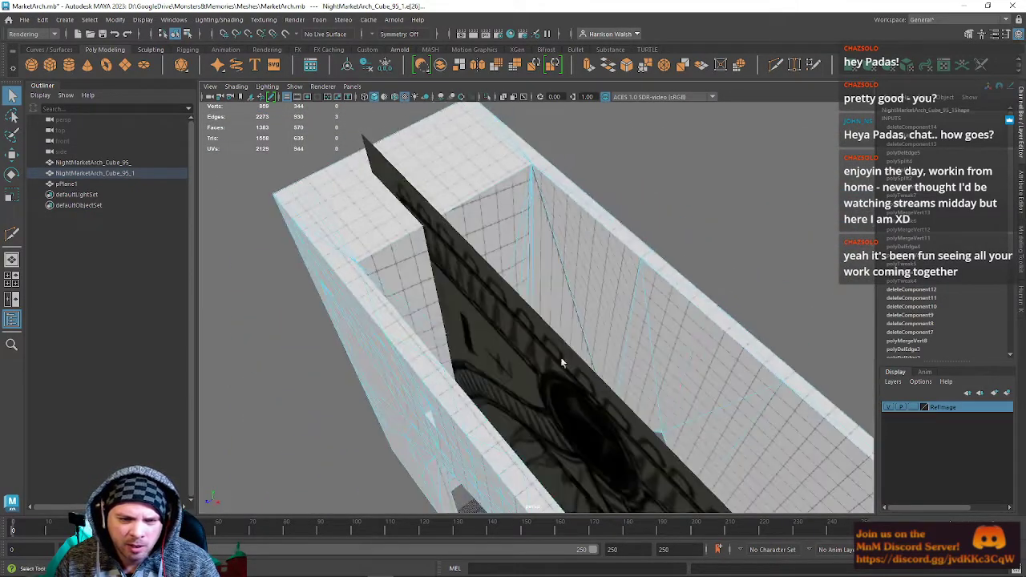
left_click(887, 407)
left_click_drag(617, 336, 341, 325, "alt")
right_click_drag(342, 326, 520, 348, "alt")
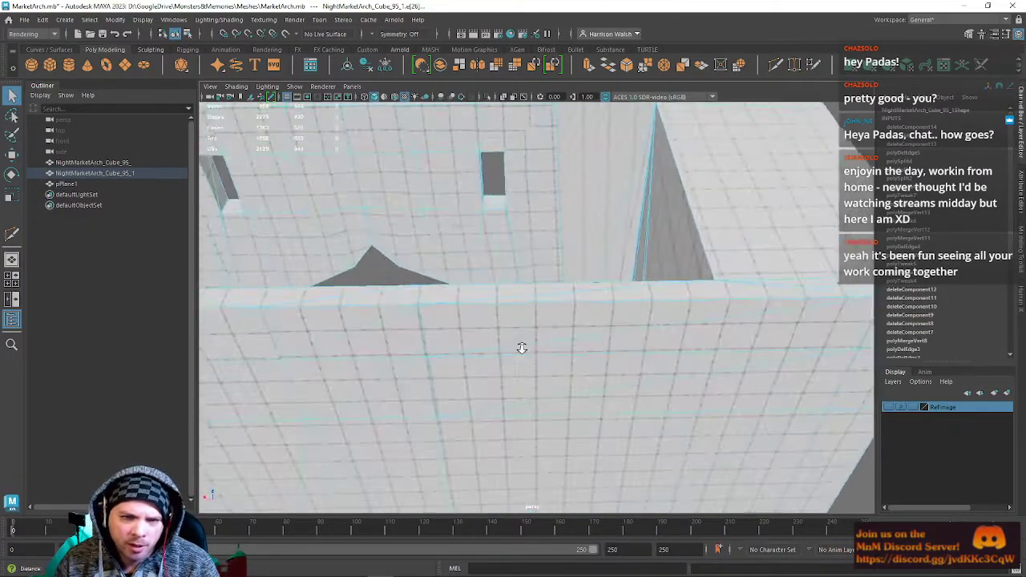
middle_click_drag(561, 253, 567, 298, "alt")
left_click_drag(568, 302, 568, 269, "alt")
key("ctrl+Delete")
middle_click_drag(574, 175, 570, 237, "alt")
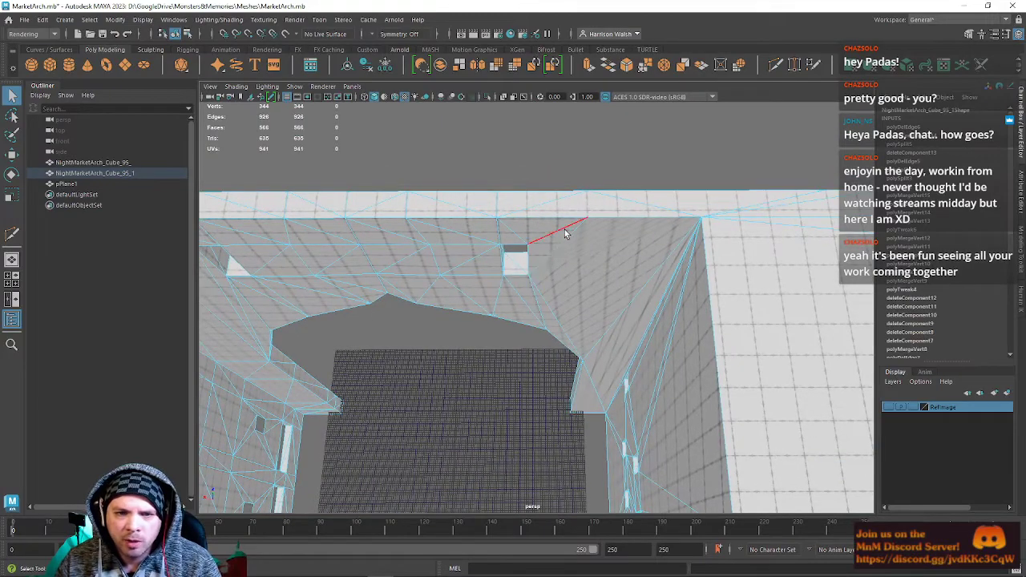
Snap the stray vertex on the wall's inner top edge onto the inner corner vertex and merge the two.
right_click_drag(565, 233, 559, 227)
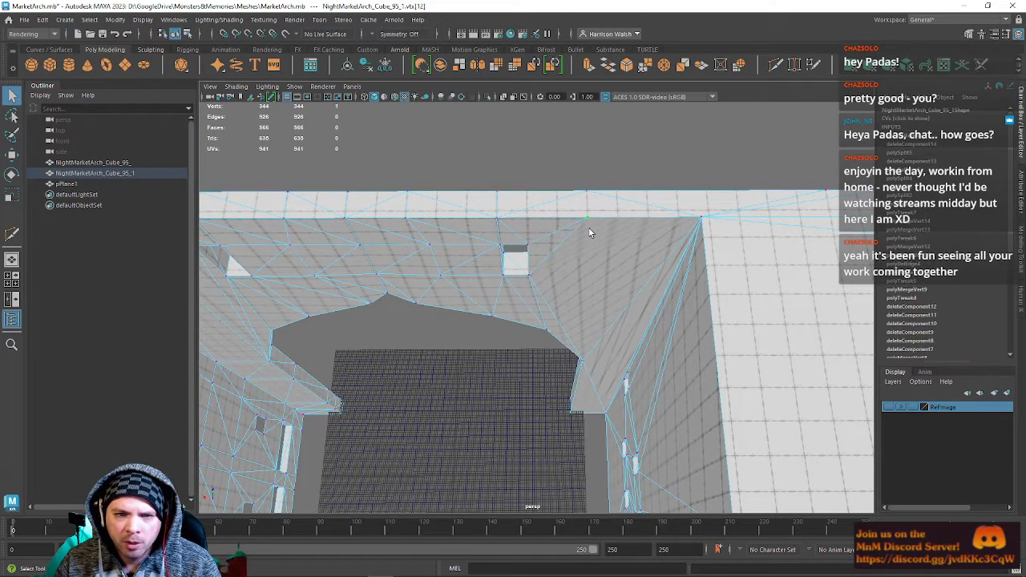
key("w")
left_click_drag(590, 219, 719, 246)
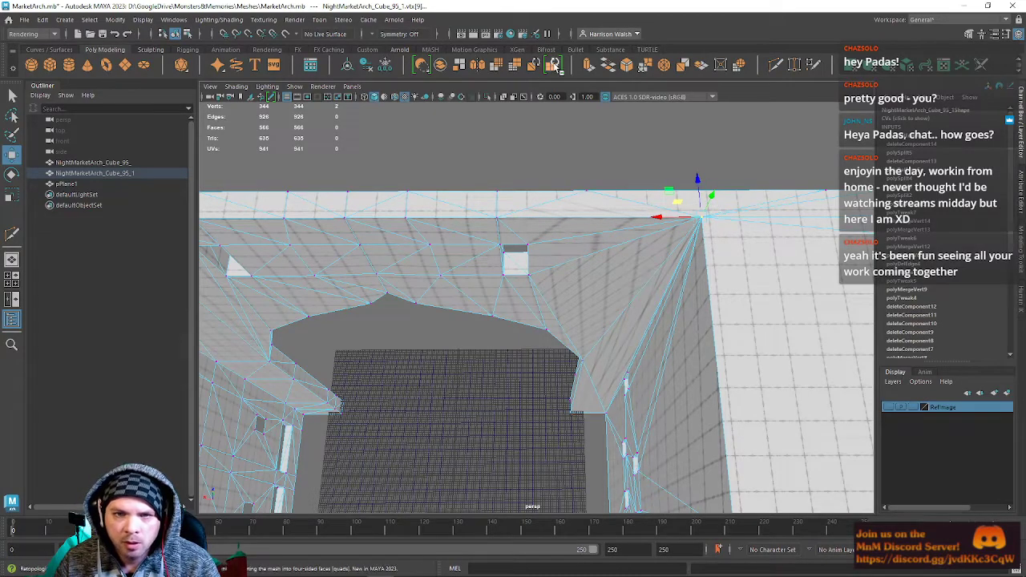
left_click(645, 67)
Snap the stray vertex on the opposite side's wall-top edge onto its inner corner and merge the vertices there.
left_click_drag(478, 228, 503, 182, "alt")
key("w")
key("v")
left_click_drag(440, 171, 417, 173)
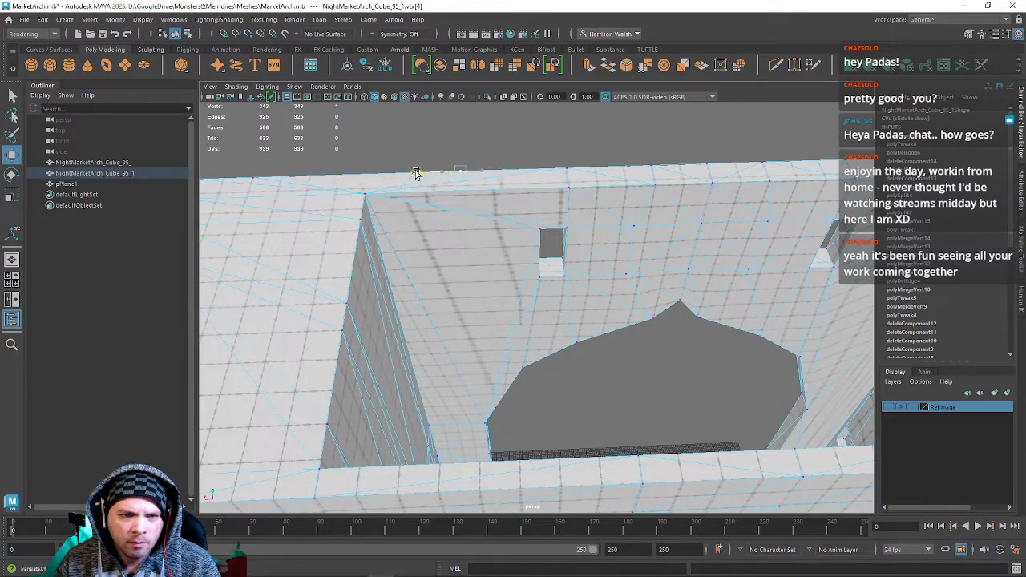
left_click_drag(341, 187, 371, 204)
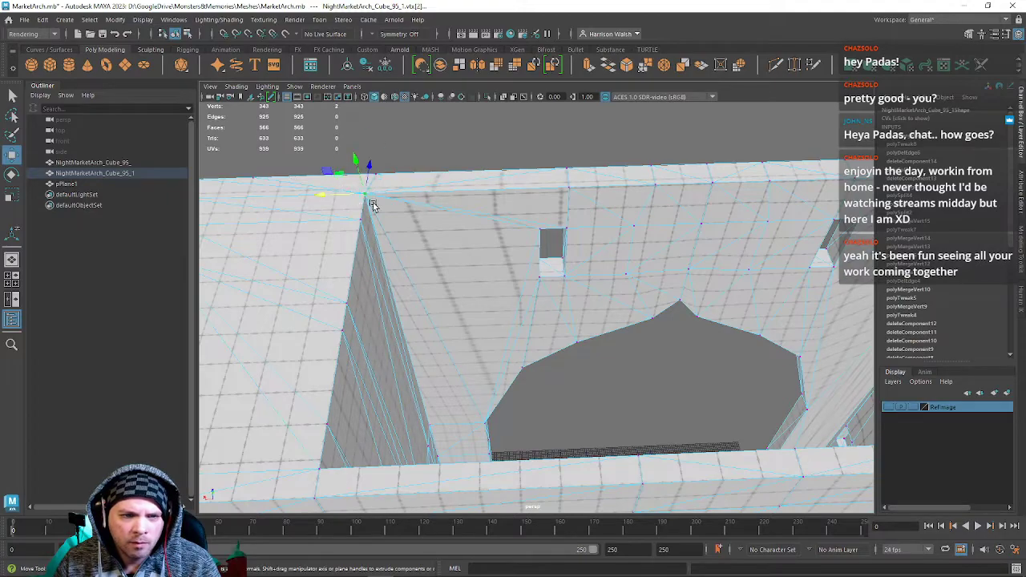
left_click(646, 68)
Delete the surplus edges running across the outer wall between the small window and the wall's end.
left_click_drag(630, 232, 690, 284, "alt")
key("w")
right_click_drag(690, 284, 643, 261, "alt")
left_click_drag(643, 261, 1025, 250, "alt")
left_click_drag(594, 245, 513, 222, "alt")
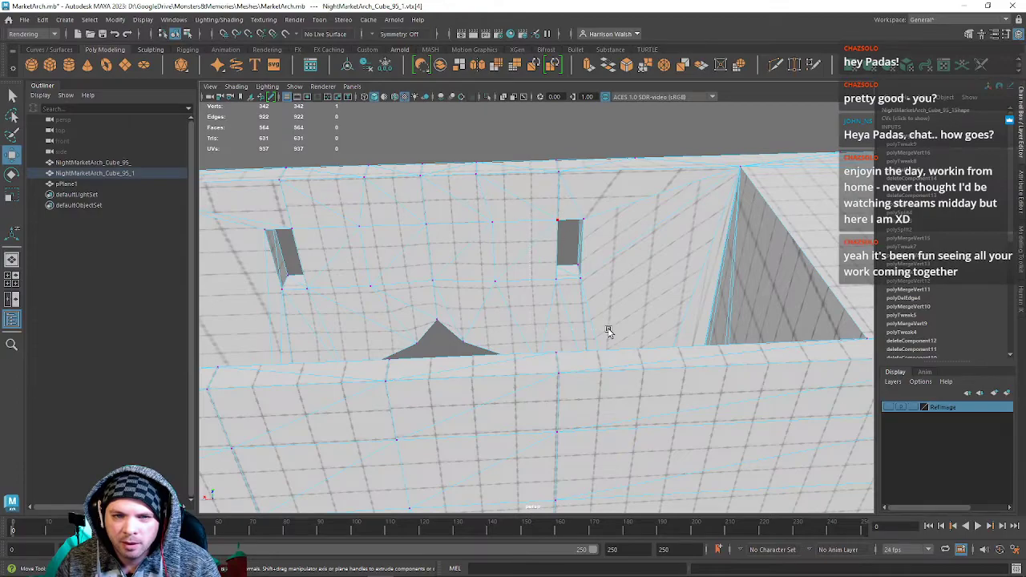
left_click_drag(499, 277, 454, 254, "alt")
left_click_drag(415, 223, 468, 324)
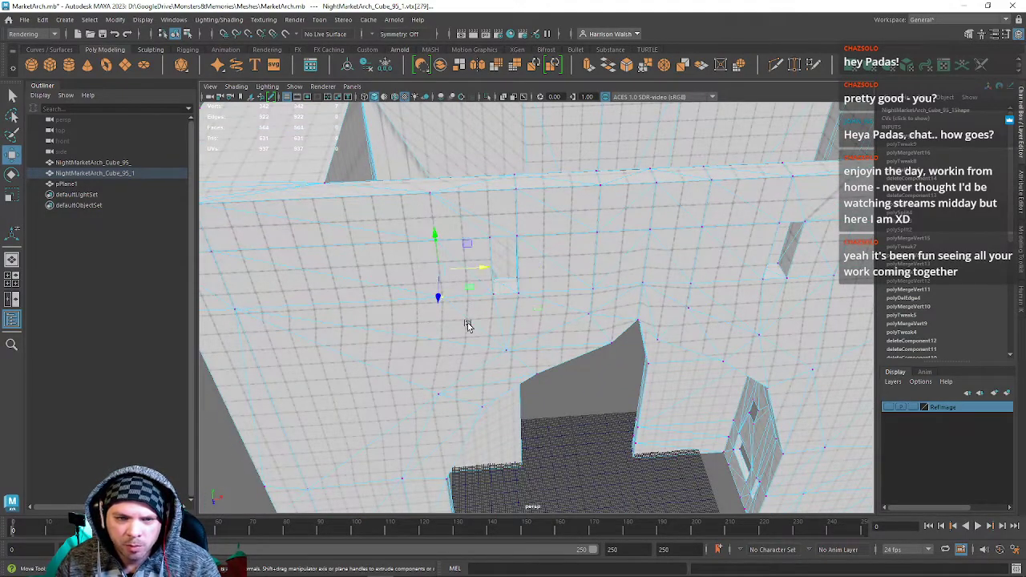
left_click(475, 318)
left_click(438, 238)
right_click_drag(442, 237, 441, 183)
left_click(409, 231)
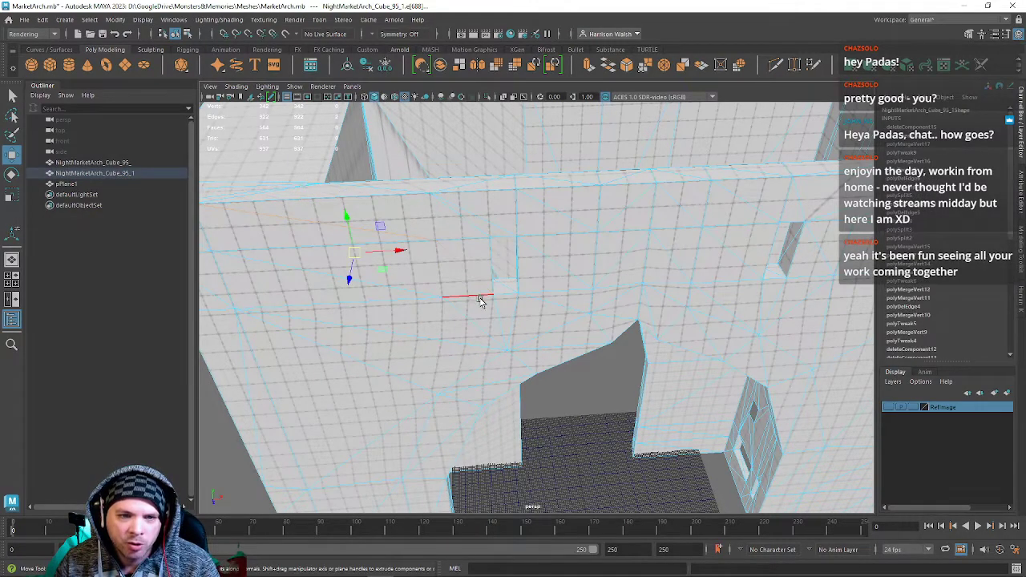
left_click_drag(476, 229, 527, 278, "alt")
left_click(393, 287, "shift")
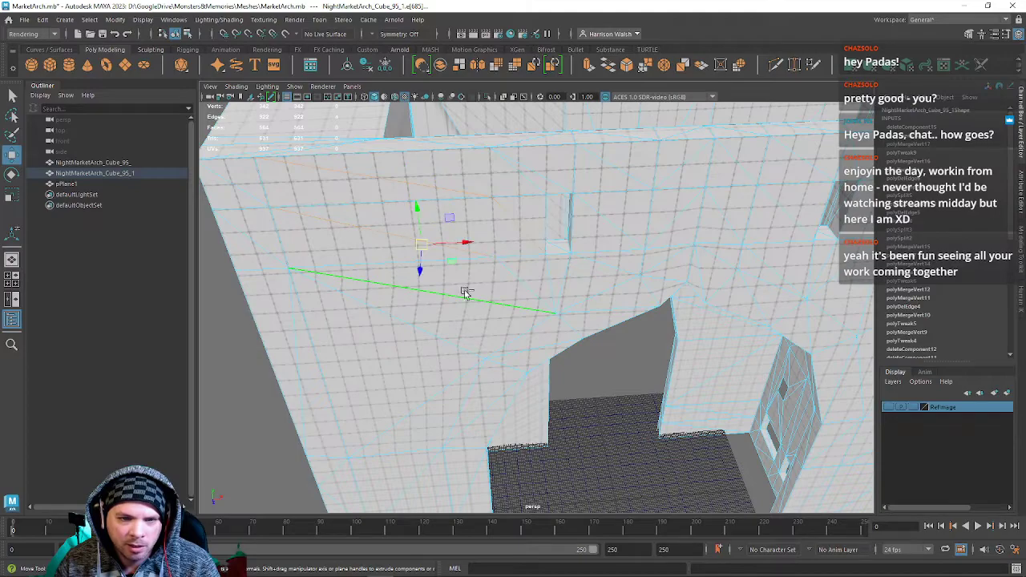
key("ctrl+Delete")
Delete the remaining surplus edge on the outer wall beside the small window.
middle_click_drag(539, 204, 531, 233, "alt")
left_click_drag(515, 316, 558, 323, "alt")
left_click(515, 286)
key("ctrl+Delete")
Move the vertex on the wall's outer top edge along the edge until it lines up with the inner corner.
right_click(518, 273)
right_click_drag(514, 270, 473, 272)
left_click(508, 269)
left_click_drag(554, 296, 586, 266, "alt")
left_click_drag(633, 231, 637, 234)
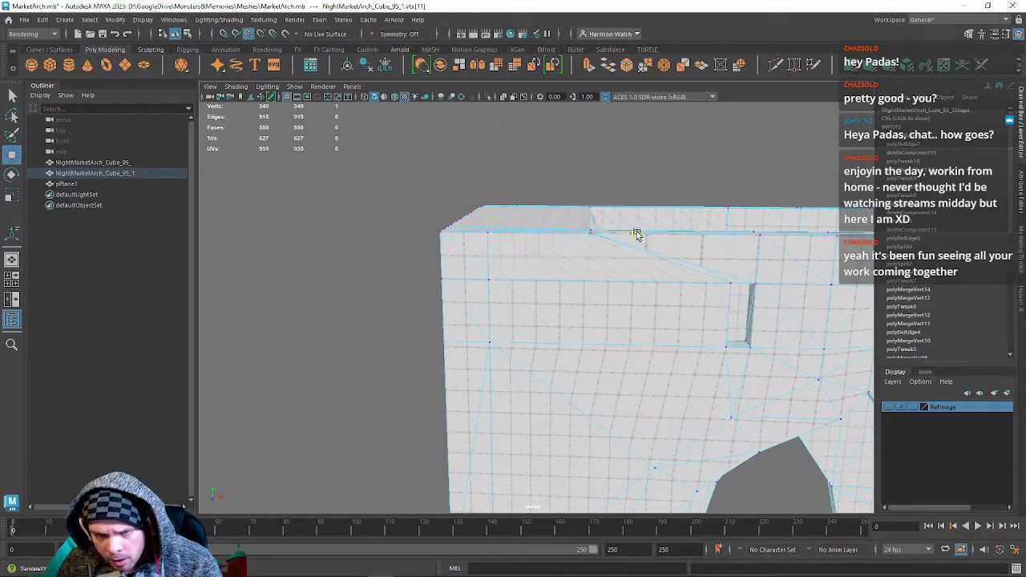
left_click_drag(708, 253, 420, 216, "alt")
scroll(420, 216, "down", 5)
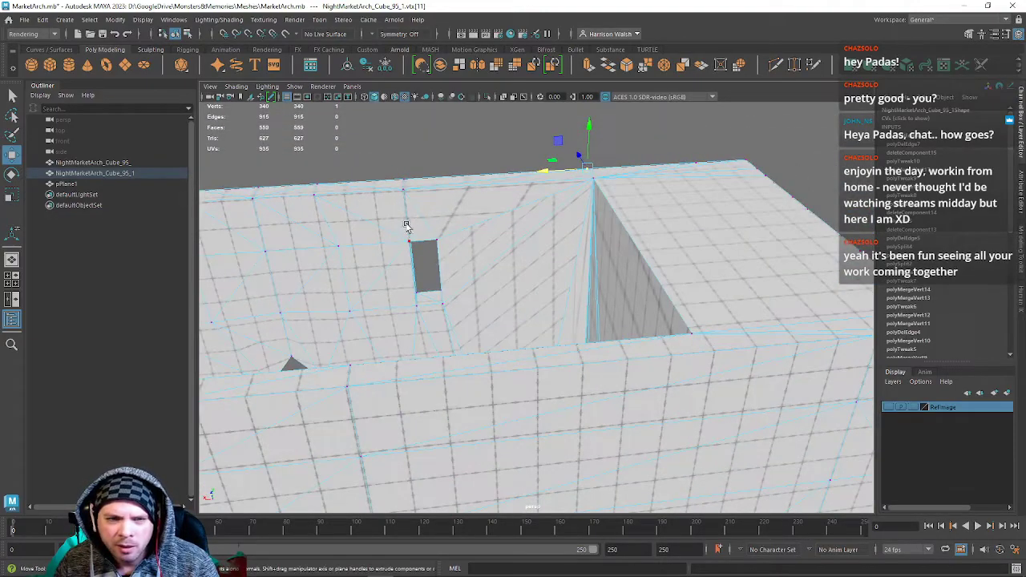
Delete the surplus edges on the broad wall face beside the other small window.
left_click_drag(459, 324, 460, 323)
left_click_drag(460, 324, 668, 277, "alt")
left_click_drag(784, 280, 458, 279, "alt")
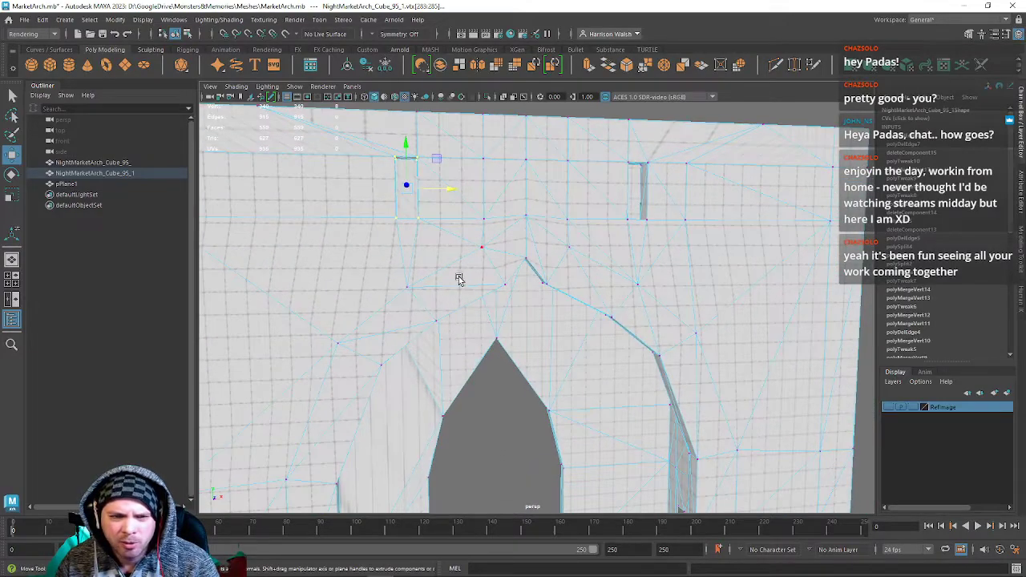
left_click_drag(659, 251, 588, 213, "alt")
right_click_drag(589, 210, 589, 183)
left_click(585, 241)
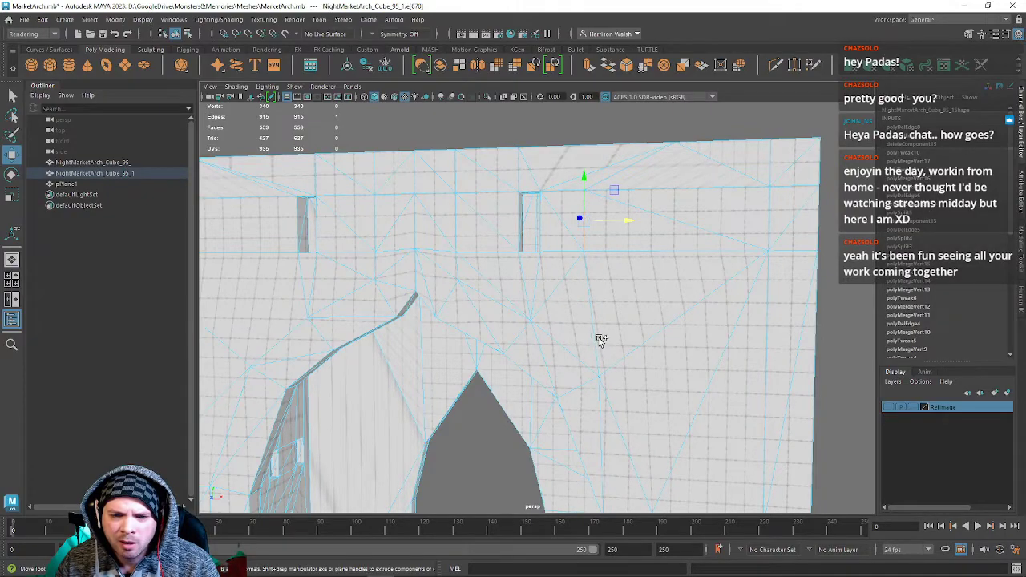
left_click_drag(584, 295, 556, 267, "alt")
left_click(617, 309)
key("ctrl+Delete")
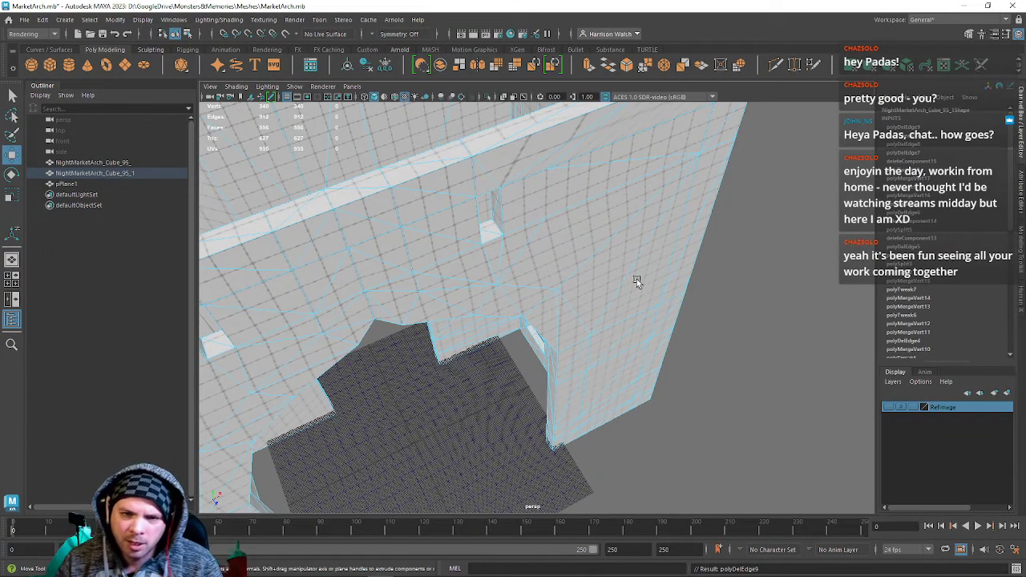
Delete the leftover long edges and their stray vertex on the wall face beside that window.
left_click(535, 238)
left_click(591, 205, "shift")
left_click(597, 256)
key("ctrl+Delete")
left_click_drag(597, 256, 544, 170, "alt")
Select all the vertices of both small window openings, on the inner and outer wall faces.
left_click(586, 180)
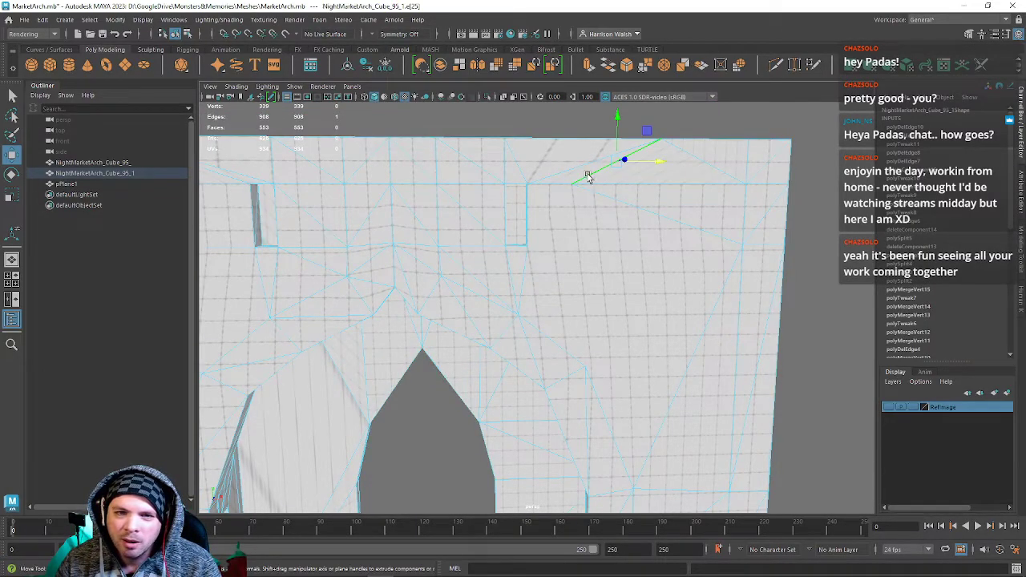
right_click_drag(606, 183, 567, 183)
left_click_drag(641, 199, 618, 112, "alt")
left_click_drag(601, 298, 349, 274)
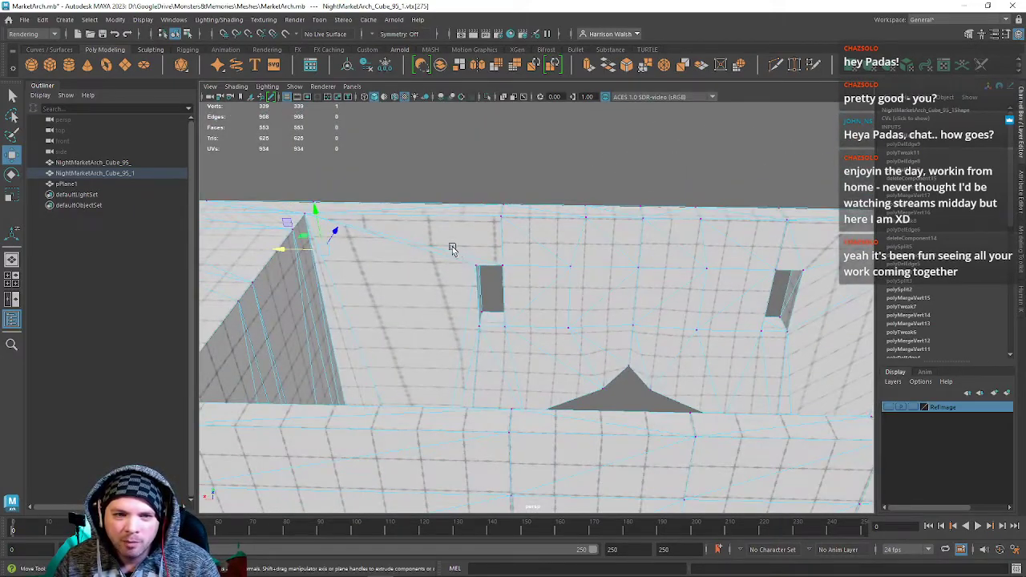
left_click_drag(508, 338, 481, 280, "alt")
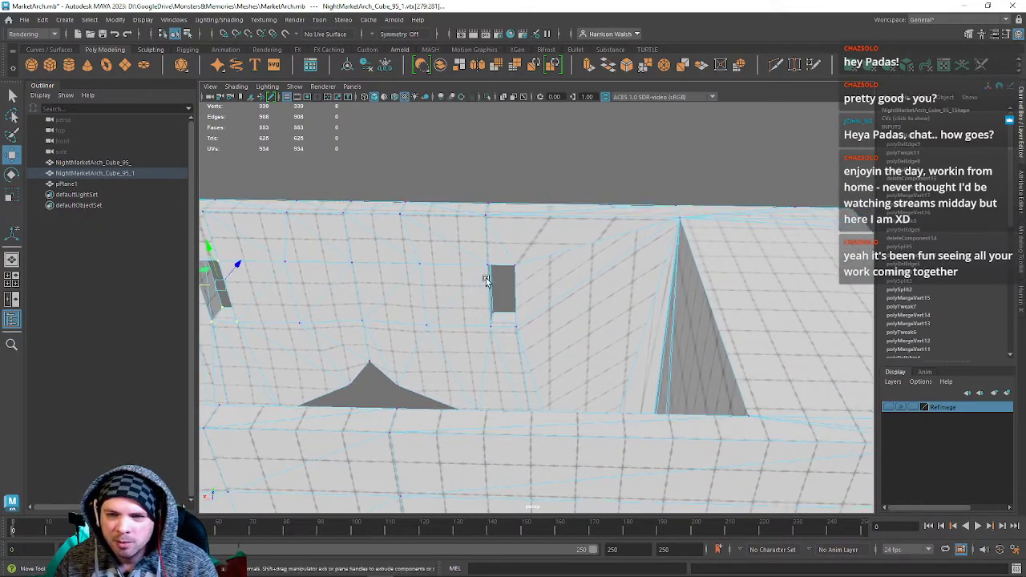
left_click_drag(548, 368, 643, 305, "alt")
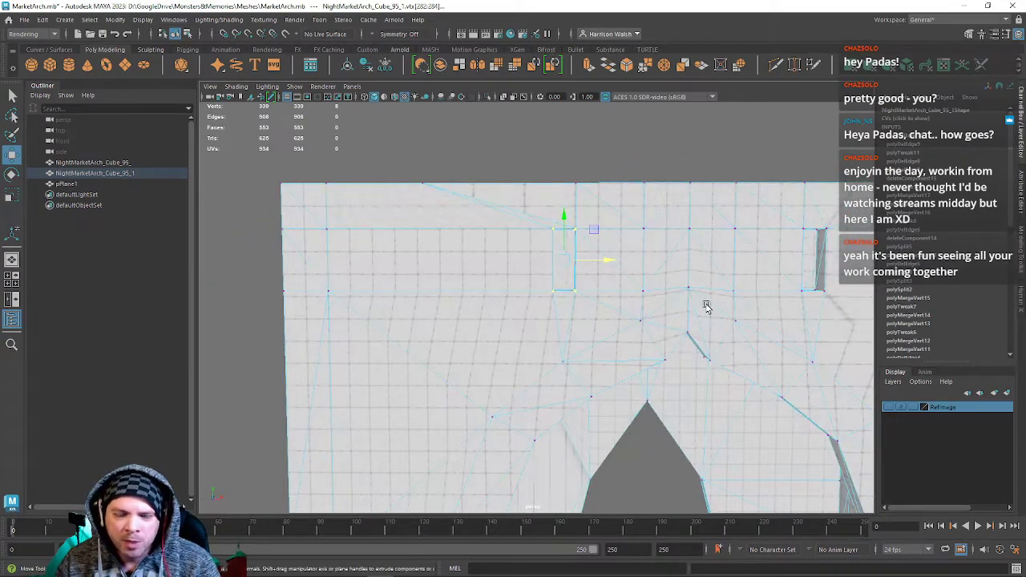
left_click_drag(768, 265, 651, 242, "alt")
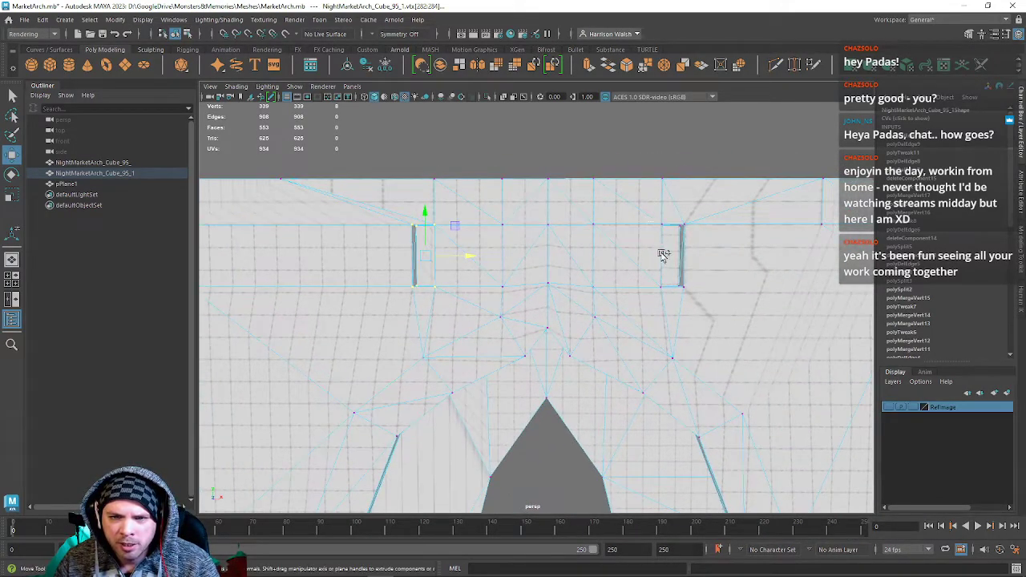
left_click_drag(799, 264, 852, 390, "alt")
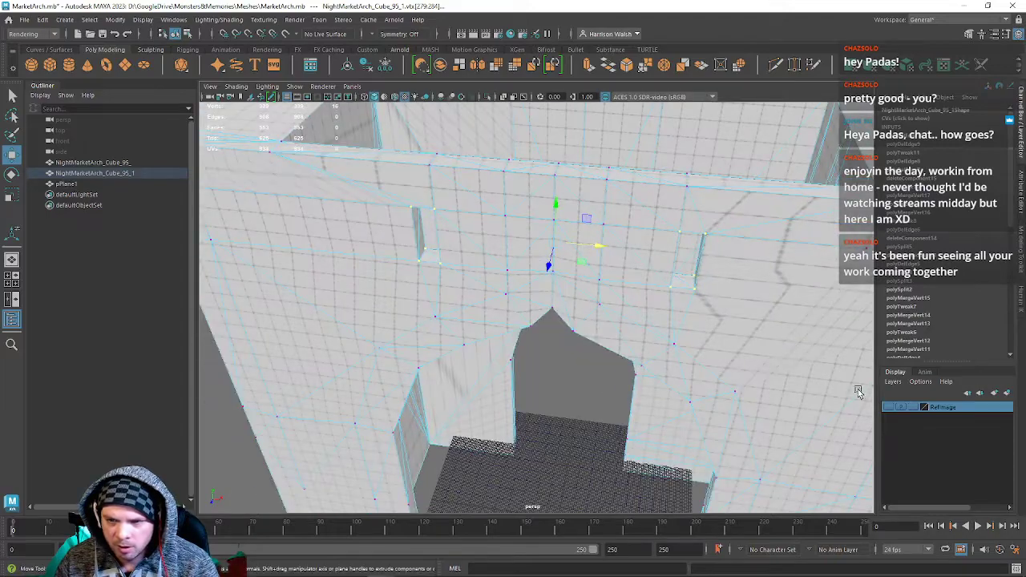
Show the RefImage layer and raise the transparency of the arch's material so the reference shows through.
left_click(888, 408)
left_click_drag(545, 251, 488, 256, "alt")
right_click_drag(617, 160, 661, 145)
left_click_drag(609, 330, 547, 345, "alt")
left_click(423, 306)
left_click_drag(423, 307, 477, 264, "alt")
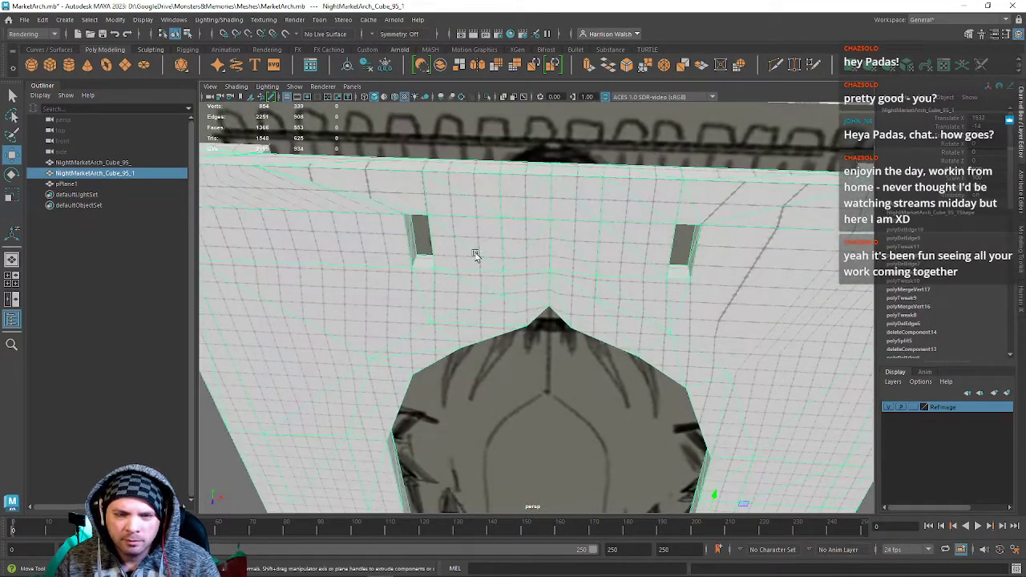
right_click_drag(614, 272, 577, 523)
right_click_drag(524, 302, 526, 525)
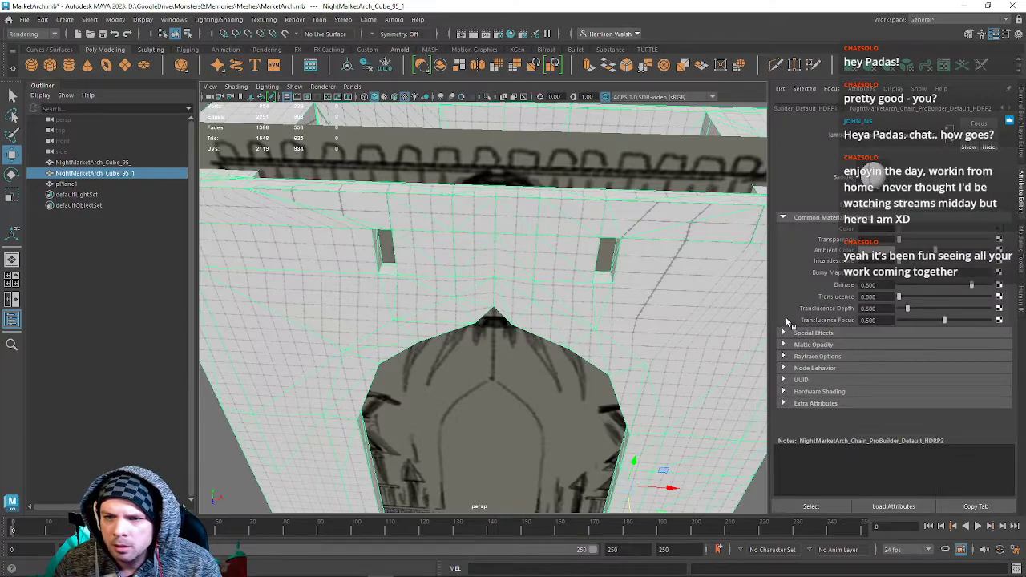
left_click_drag(909, 242, 984, 241)
In the front view, lower the vertices of both window openings to the height of the windows in the reference image.
left_click_drag(536, 337, 518, 277, "alt")
middle_click_drag(518, 277, 596, 218, "alt")
right_click_drag(513, 200, 463, 201)
middle_click_drag(565, 219, 457, 233, "alt")
mouse_move(482, 206)
left_mouse_down("alt")
mouse_move(506, 239)
mouse_move(490, 224)
left_mouse_up("alt")
key("space")
key("space")
middle_click_drag(599, 232, 575, 352, "alt")
left_click_drag(517, 178, 517, 207)
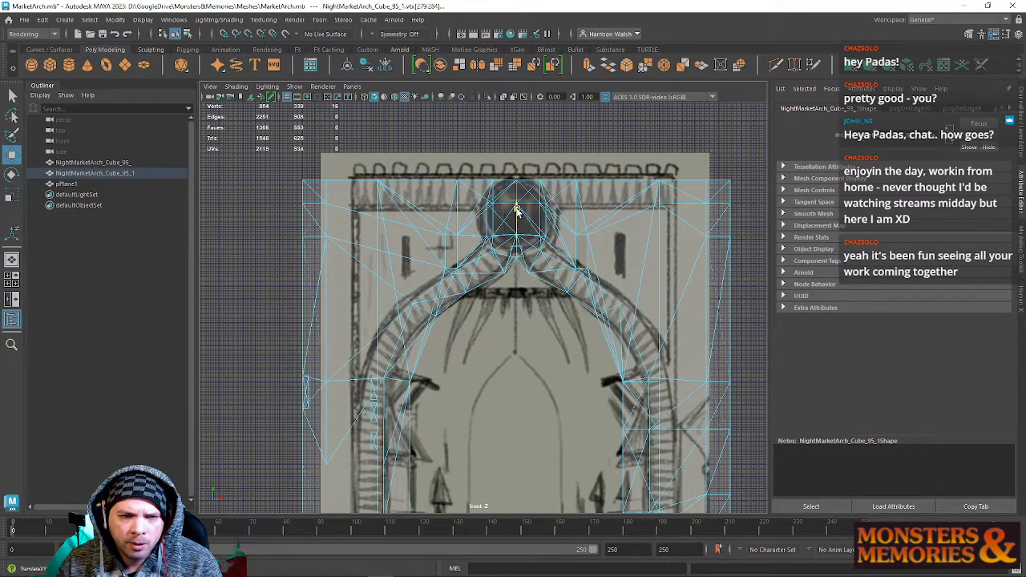
Move each window opening outward horizontally to match the dark window slots in the reference image.
mouse_move(434, 226)
left_mouse_down()
mouse_move(462, 271)
mouse_move(478, 249)
mouse_move(446, 244)
left_mouse_up()
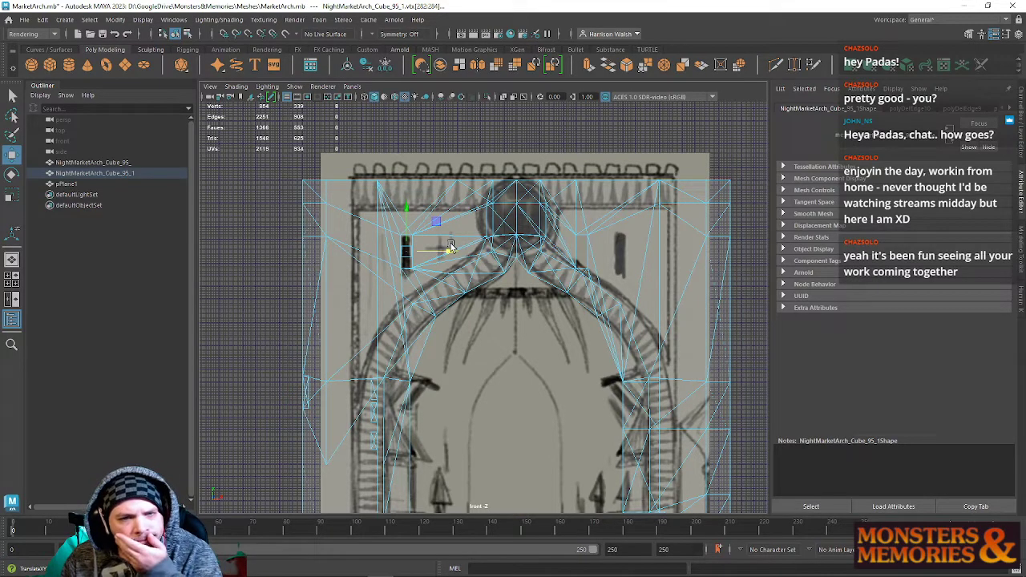
left_click_drag(574, 228, 589, 272)
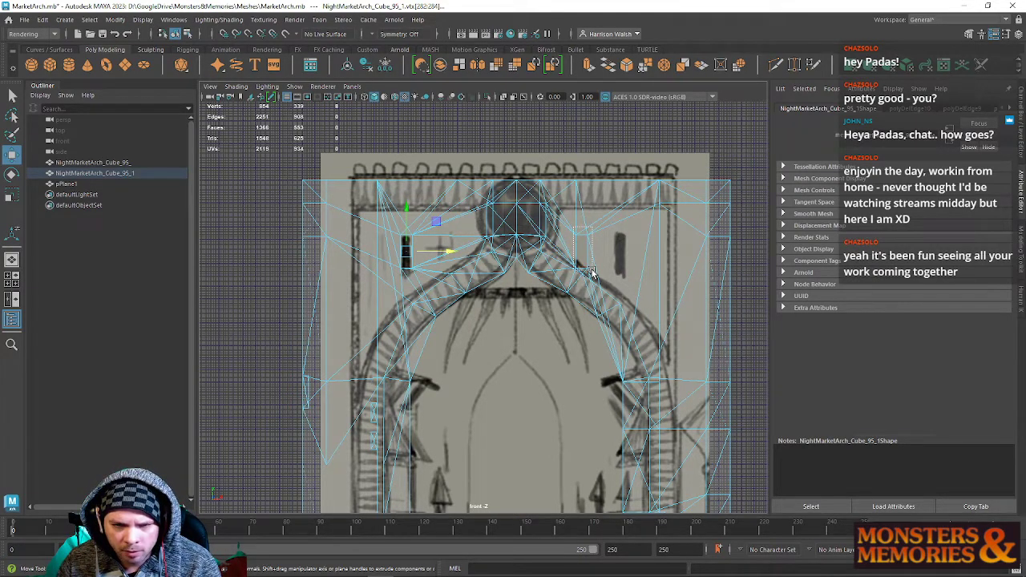
left_click_drag(591, 269, 660, 253)
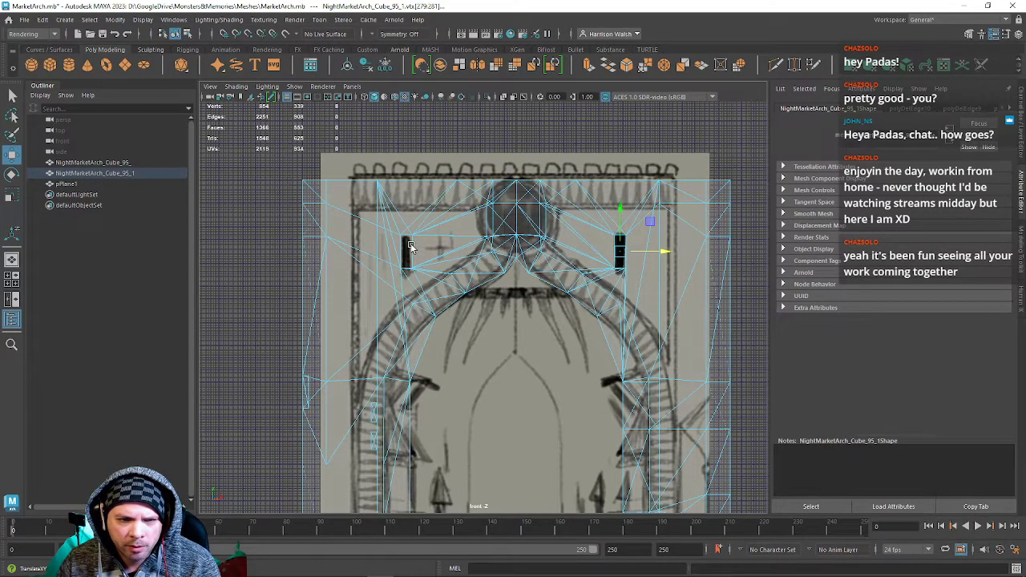
left_click_drag(413, 275, 414, 274)
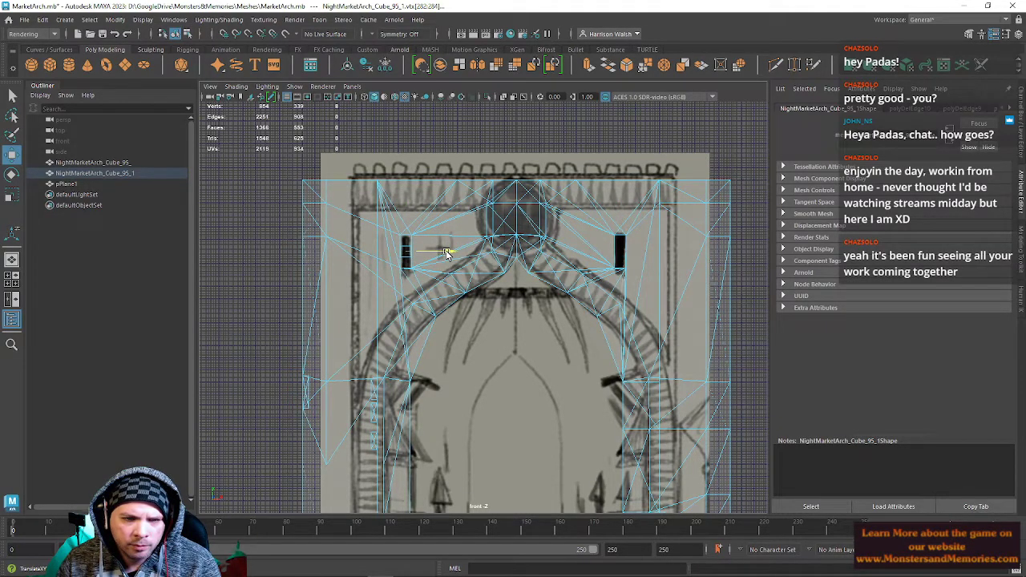
scroll(481, 240, "up", 1)
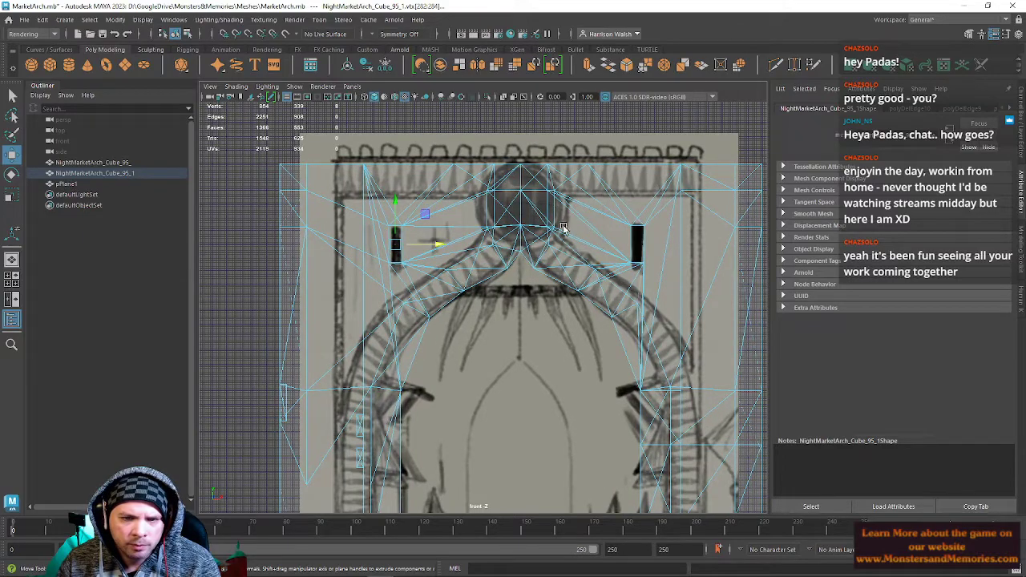
scroll(468, 228, "up", 4)
middle_click_drag(466, 180, 451, 254, "alt")
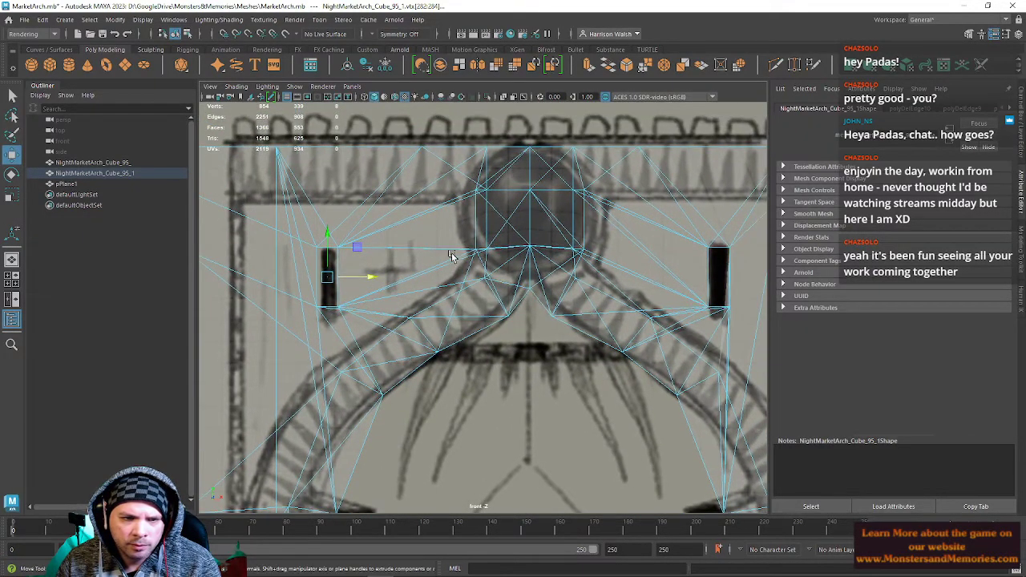
Create a polygon cube and raise it to the round ornament above the arch's peak in the reference image.
left_click(50, 64)
key("f")
scroll(539, 431, "down", 3)
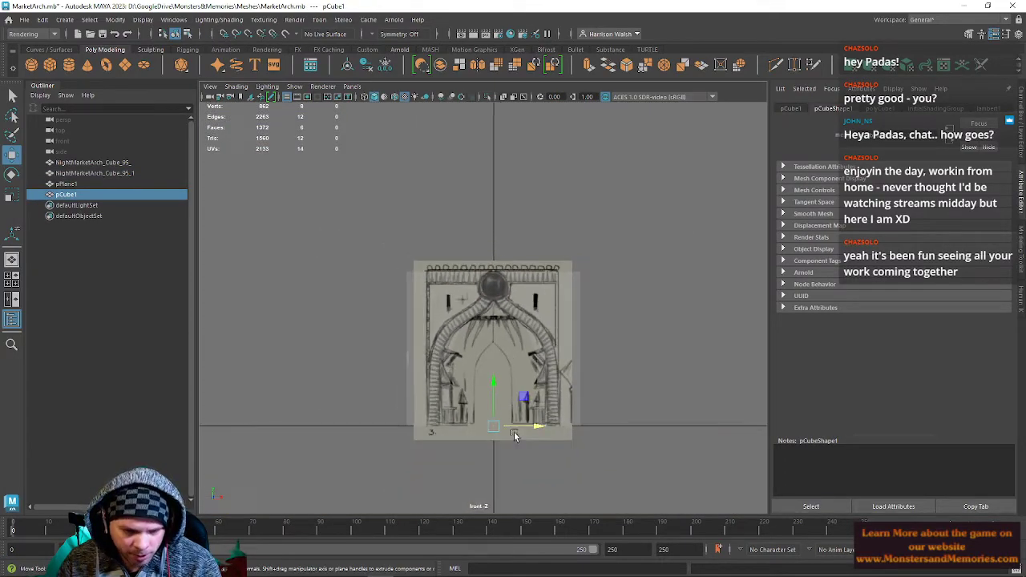
left_click_drag(515, 394, 472, 263)
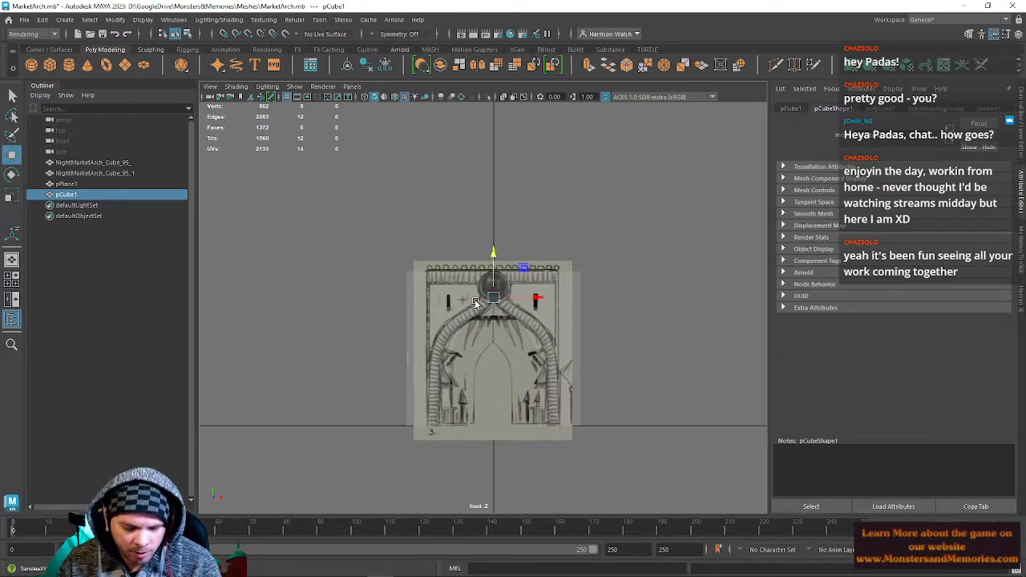
In the front view, resize the cube to a small block and centre it over the dark window slot in the reference image.
key("r")
left_click_drag(492, 298, 445, 273)
scroll(529, 296, "up", 5)
key("w")
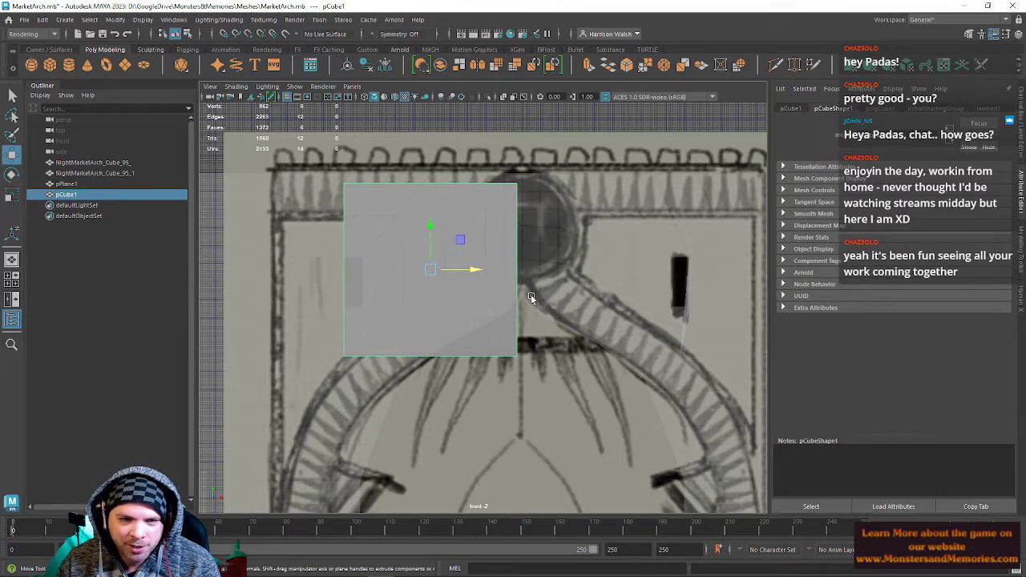
scroll(528, 301, "up", 2)
scroll(391, 326, "up", 3)
key("r")
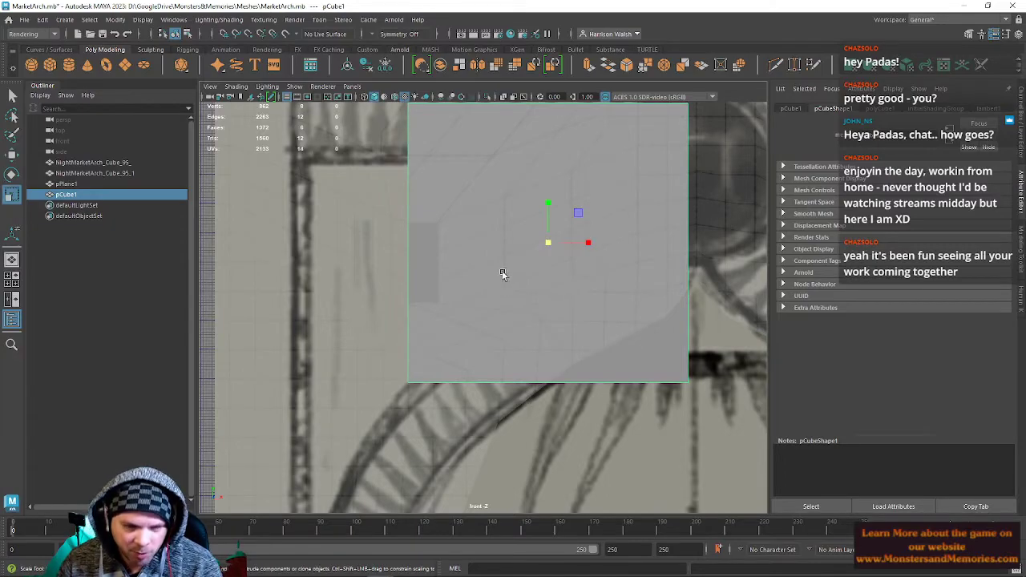
left_click_drag(551, 239, 427, 269)
key("w")
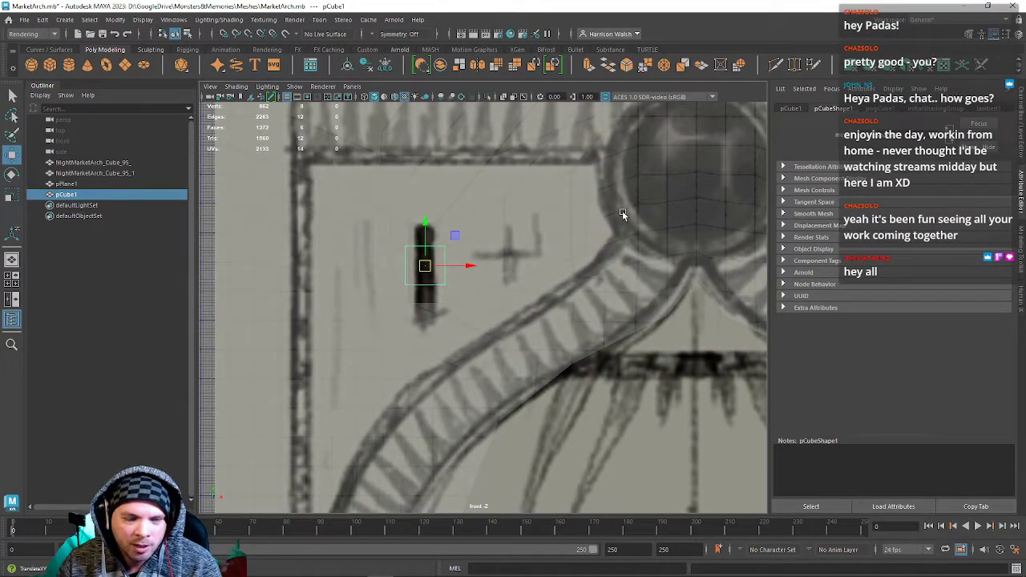
In the perspective view, move the cube in depth into the arch wall and hide the RefImage layer.
key("space")
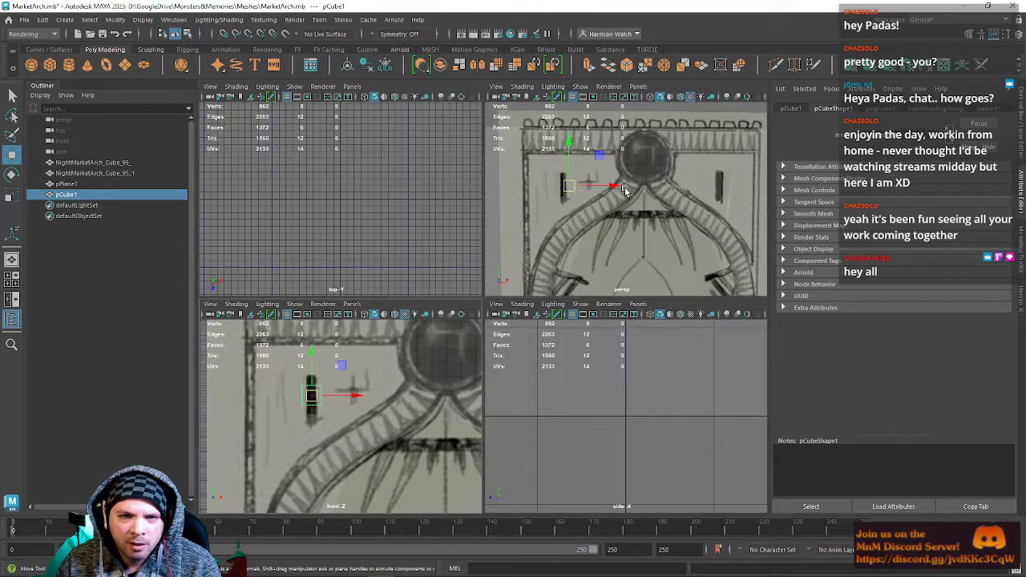
key("space")
left_click_drag(507, 233, 441, 341, "alt")
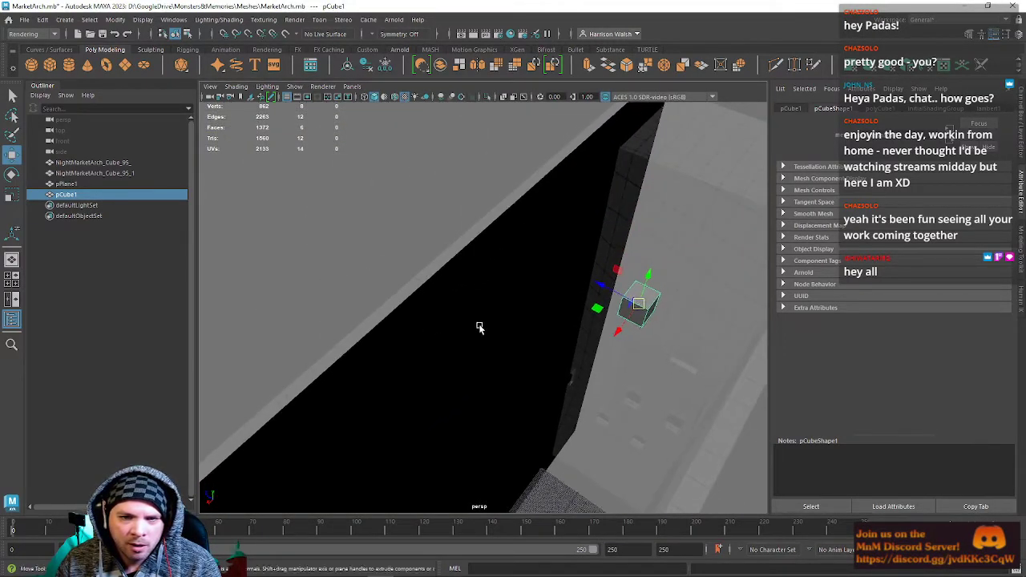
left_click_drag(611, 286, 557, 282)
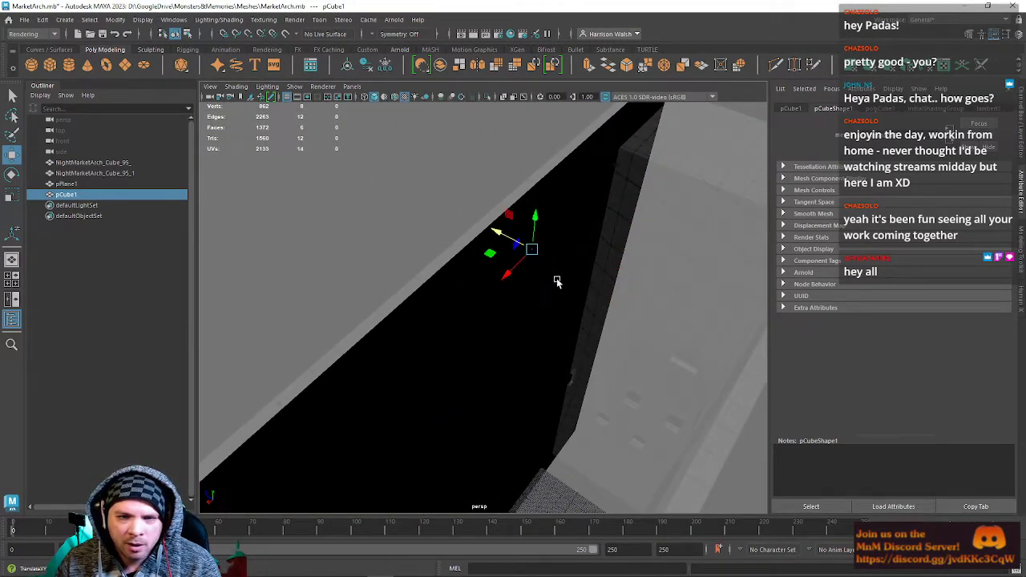
left_click(1021, 121)
left_click(887, 407)
left_click_drag(654, 283, 641, 400, "alt")
right_click_drag(641, 400, 701, 454, "alt")
left_click_drag(701, 454, 531, 313, "alt")
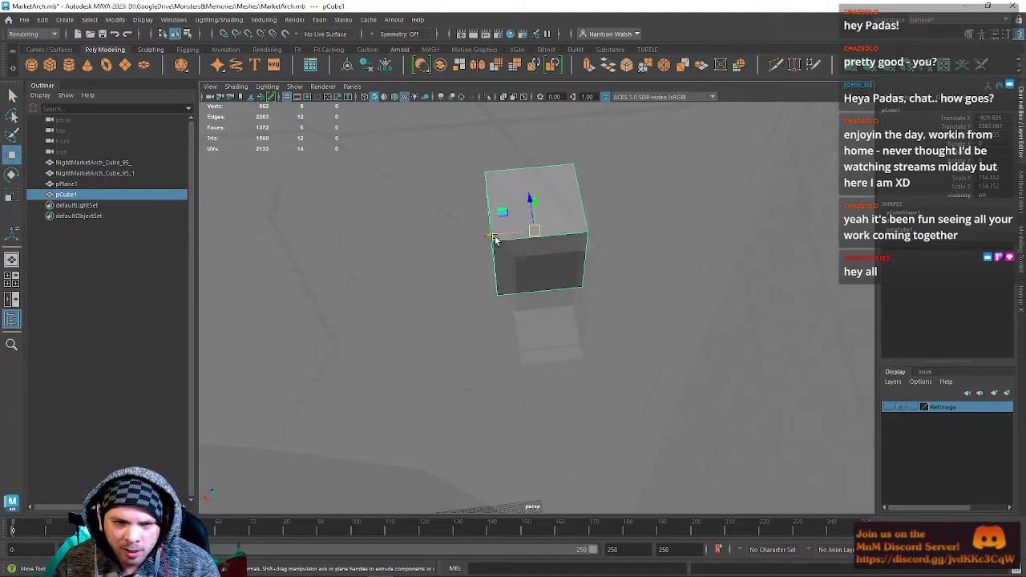
Narrow the cube along X and snap the two lower corner vertices of its near face to the window opening's lower corners.
key("r")
left_click_drag(495, 234, 509, 270)
right_click_drag(509, 270, 569, 433, "alt")
key("w")
right_click_drag(544, 224, 493, 224)
left_click(505, 313)
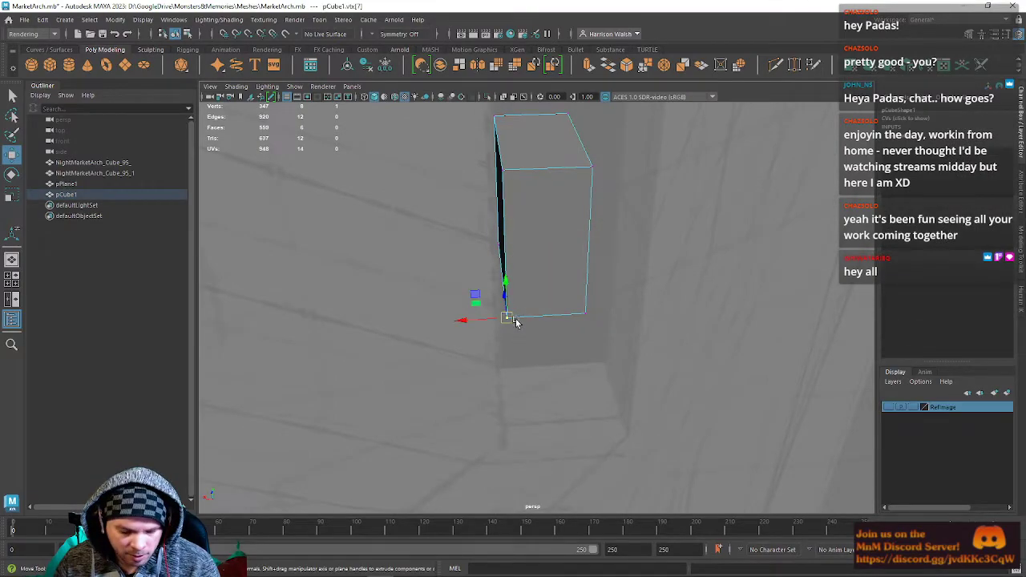
left_click_drag(514, 314, 496, 433)
left_click(584, 314)
left_click_drag(585, 314, 628, 437)
Snap the two upper corner vertices of the same cube face to the window opening's upper corners.
left_click(590, 165)
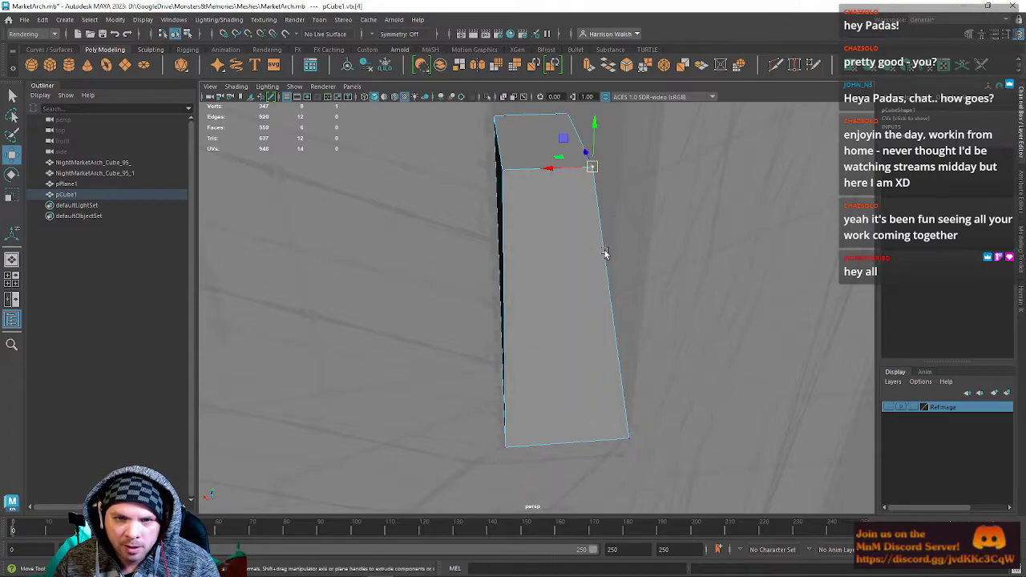
left_click_drag(585, 266, 602, 355, "alt")
left_click_drag(606, 273, 687, 242)
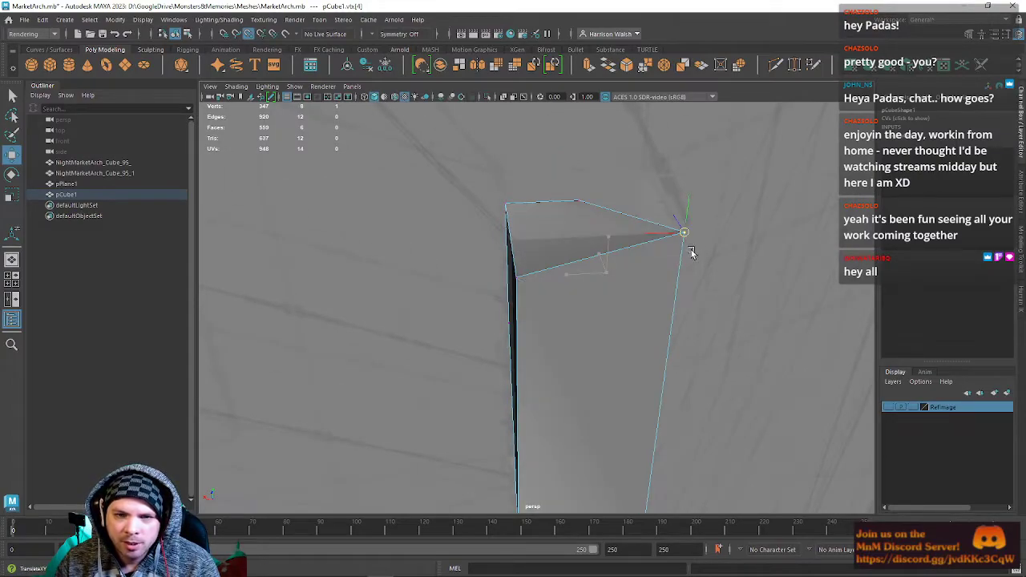
left_click(516, 277)
left_click_drag(517, 273, 683, 234)
Snap the four corner vertices of the cube's opposite face to the window opening's corners and return to object mode.
left_click_drag(459, 272, 629, 287, "alt")
left_click(484, 259)
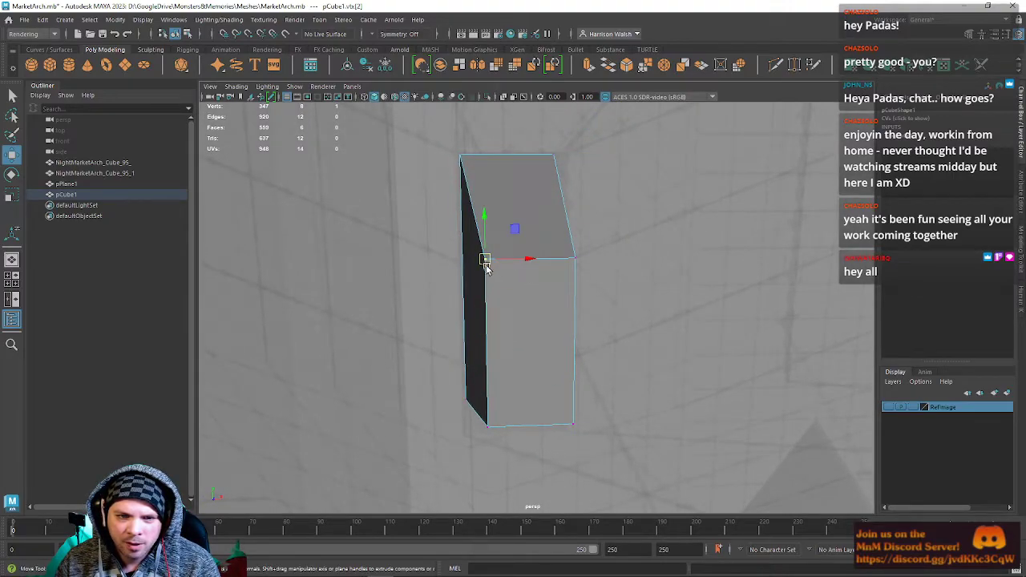
left_click_drag(484, 258, 611, 153)
left_click(438, 291)
left_click_drag(437, 290, 611, 255)
left_click(458, 359)
left_click_drag(458, 362, 584, 401)
left_click(471, 300)
left_click_drag(474, 299, 638, 270)
right_click_drag(566, 208, 609, 188)
scroll(622, 261, "down", 3)
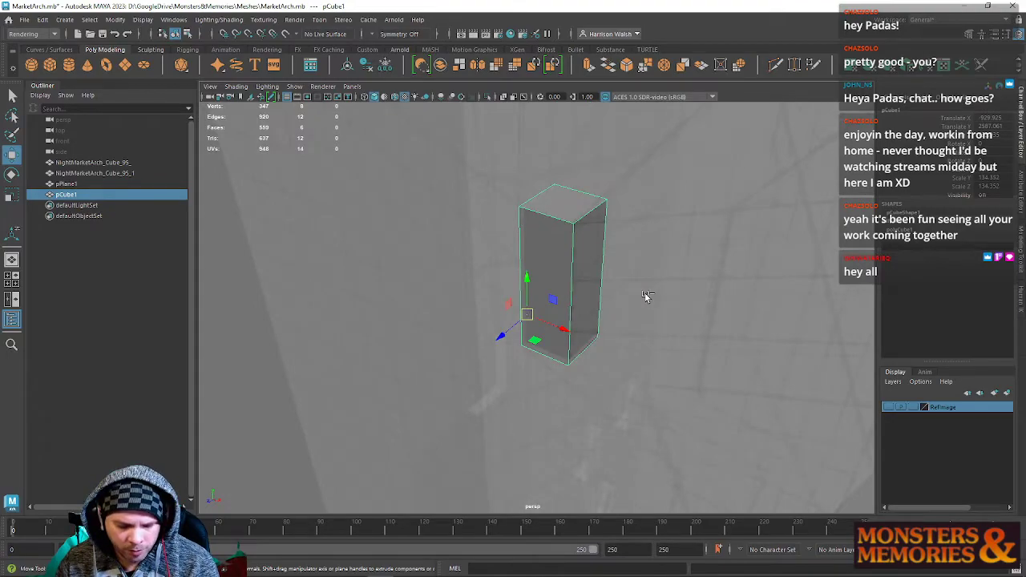
Duplicate the window-shaped cube and place the copy at the mirrored position by making its Translate X positive.
key("ctrl+d")
left_click_drag(612, 314, 706, 288, "alt")
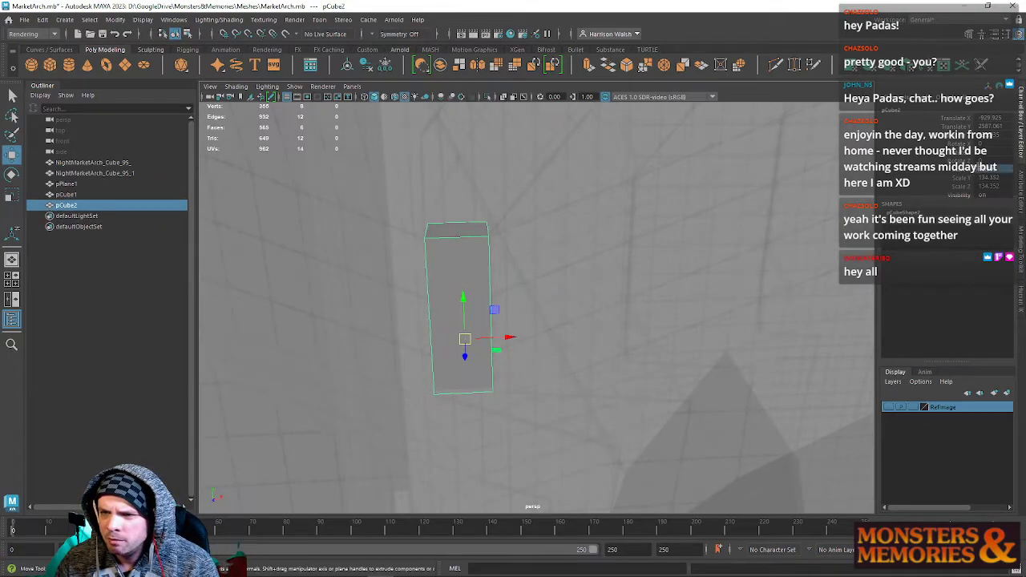
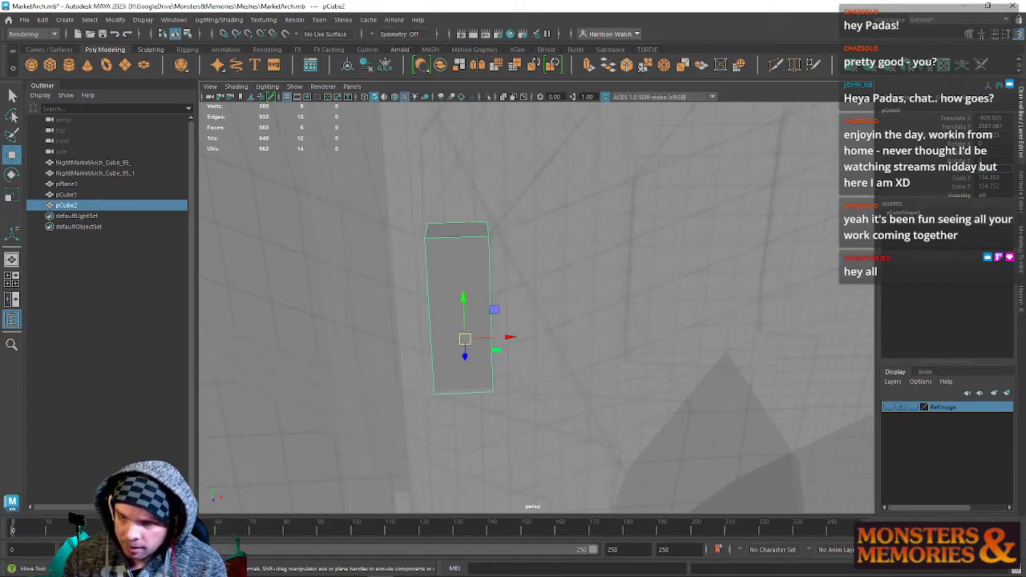
key("ctrl+z")
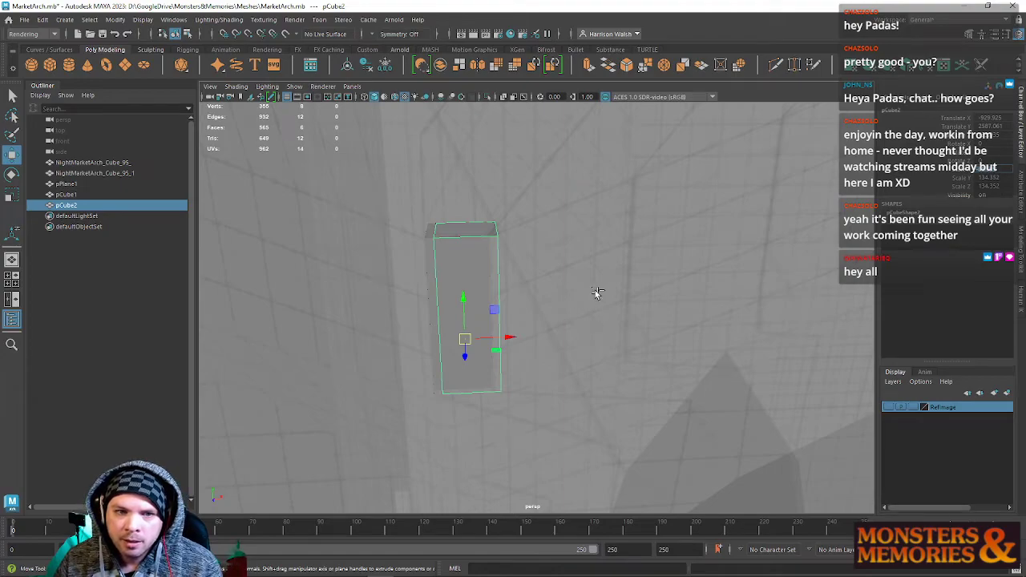
left_click_drag(654, 272, 609, 291, "alt")
key("ctrl+z")
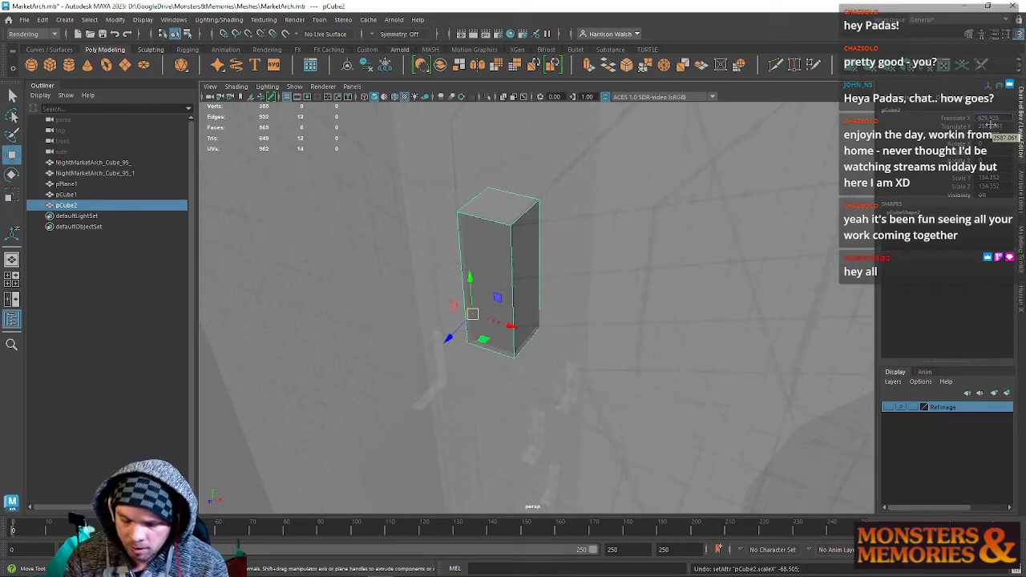
key("BackSpace")
key("Return")
scroll(767, 231, "down", 8)
left_click_drag(766, 232, 739, 239, "alt")
On the arch mesh, align the upper vertices of the second window opening with the duplicated cube's upper corners.
left_click(646, 261)
scroll(641, 275, "up", 6)
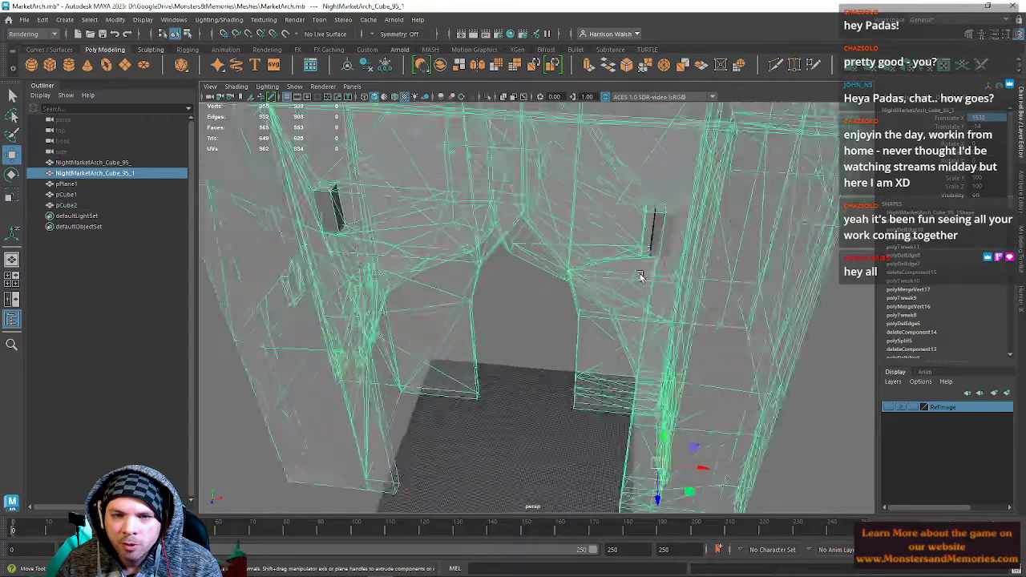
middle_click_drag(700, 213, 646, 261, "alt")
left_click_drag(629, 218, 626, 191, "alt")
key("space")
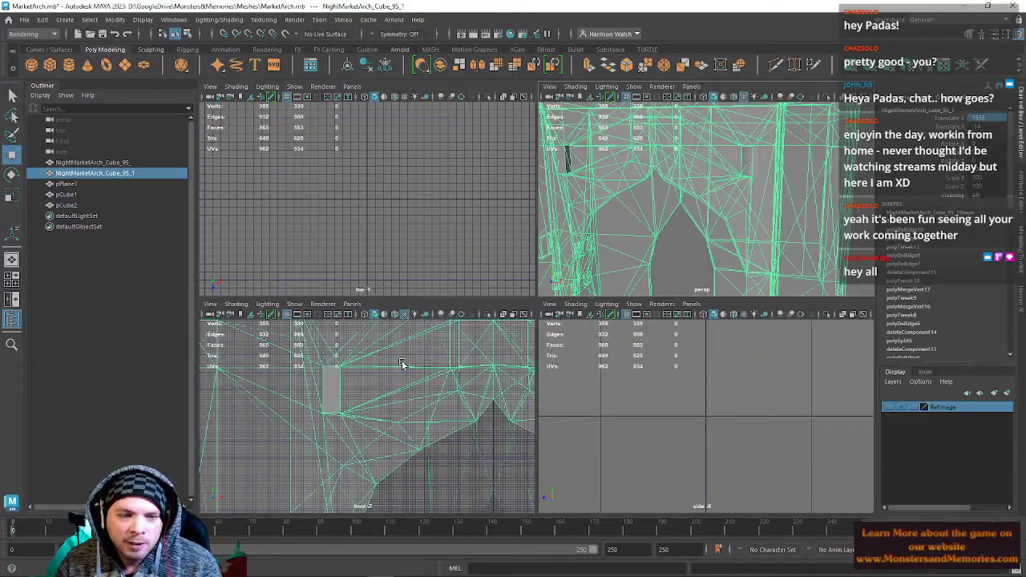
left_click_drag(784, 172, 729, 194, "alt")
right_click_drag(739, 154, 710, 149)
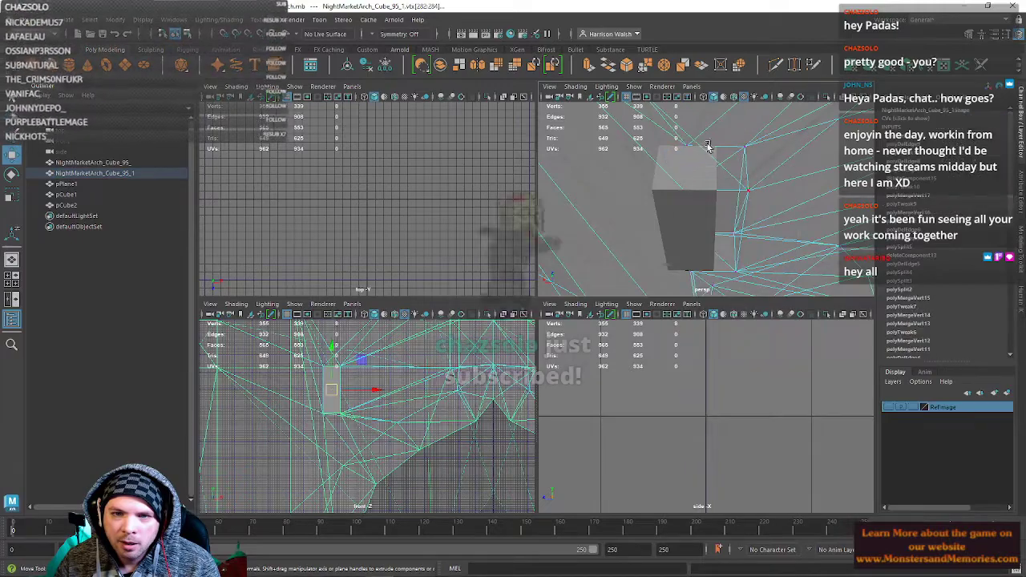
left_click(691, 152)
left_click_drag(693, 154, 719, 148)
left_click_drag(737, 183, 652, 191)
Snap the lower vertices of the second window opening to the duplicated cube's lower corners and return to object mode.
middle_click_drag(685, 285, 677, 223, "alt")
left_click_drag(676, 224, 660, 188, "alt")
left_click(688, 188)
key("v")
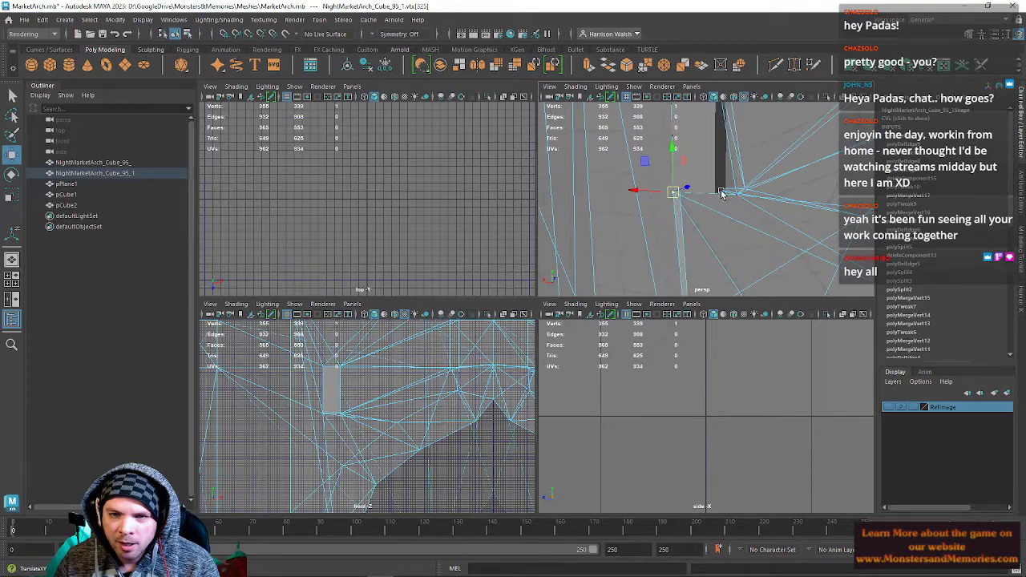
left_click_drag(715, 200, 743, 210, "alt")
left_click(723, 187)
key("v")
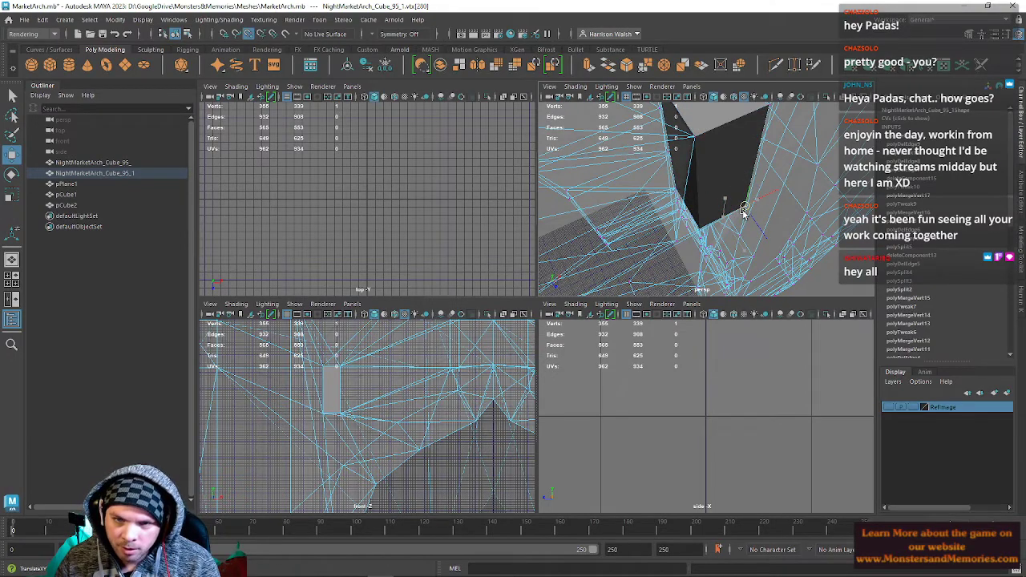
left_click_drag(678, 243, 880, 143)
right_click_drag(676, 172, 705, 143)
Frame the arch and examine its window openings and overall shape from several angles.
key("f")
left_click_drag(802, 173, 630, 168, "alt")
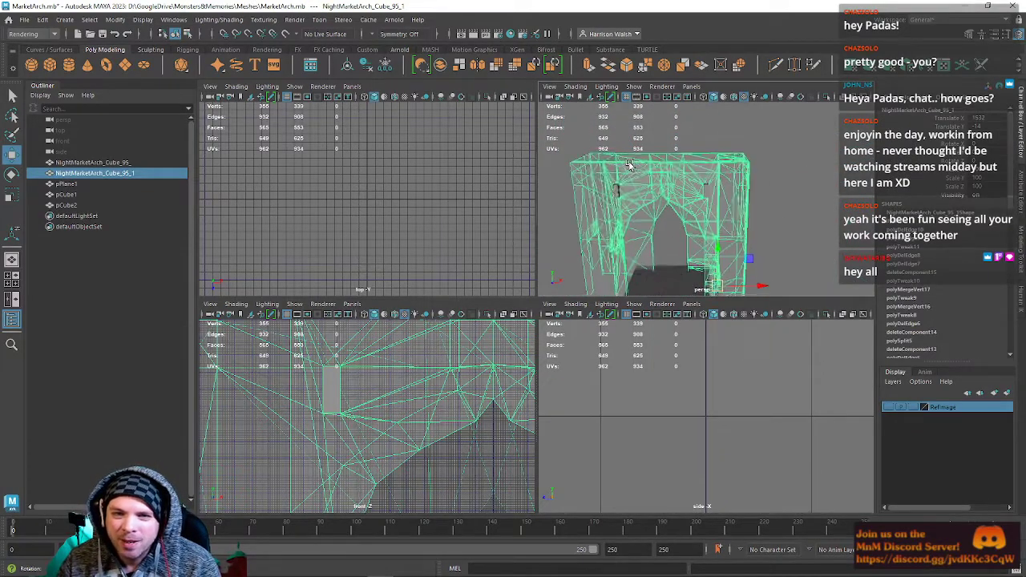
middle_click_drag(630, 167, 690, 164, "alt")
left_click_drag(691, 163, 666, 229, "alt")
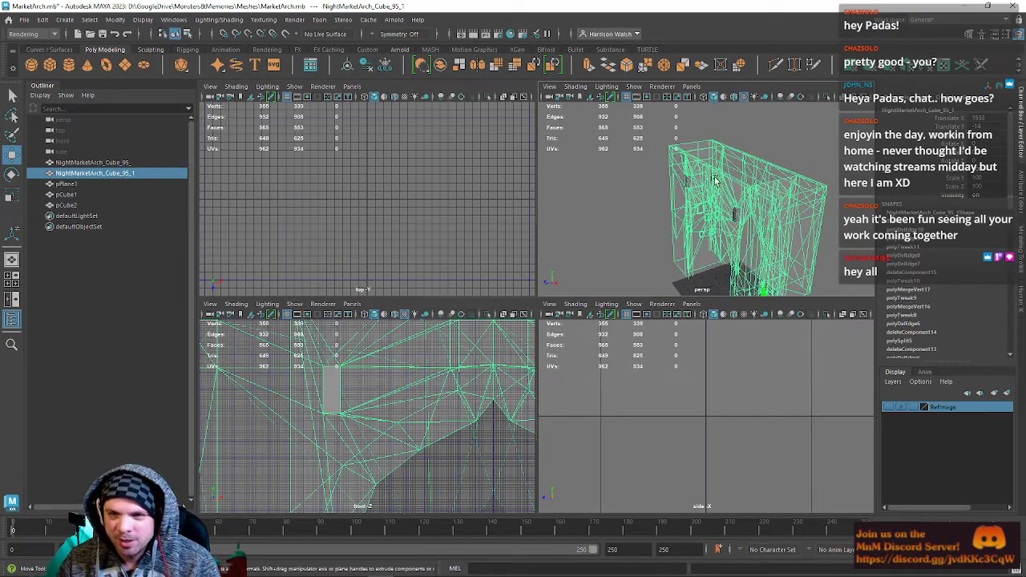
right_click(791, 213)
left_click(780, 468)
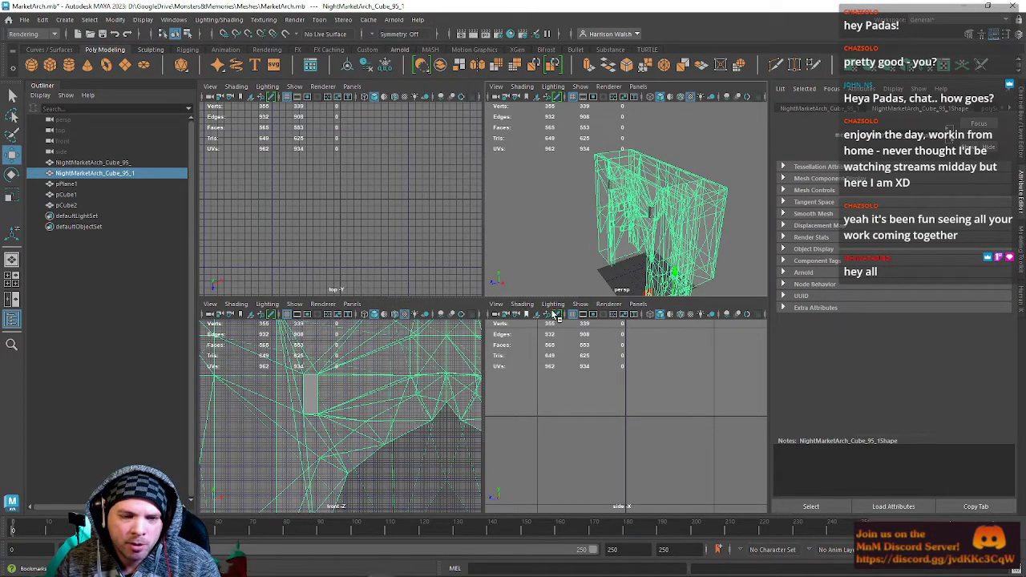
left_click_drag(617, 207, 676, 218, "alt")
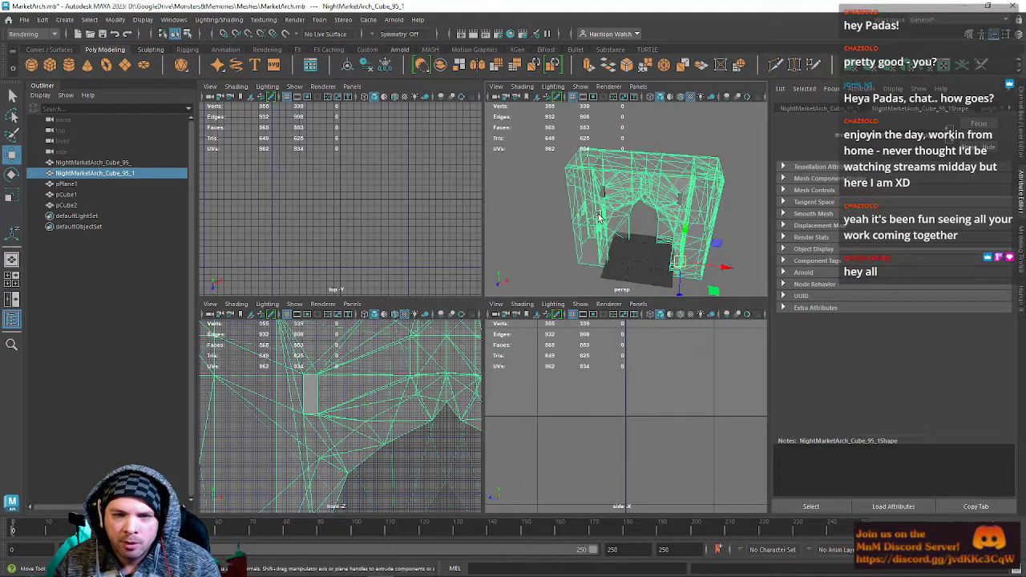
scroll(602, 204, "up", 5)
Delete the two guide cubes from the window openings.
right_click_drag(681, 192, 726, 225, "alt")
left_click_drag(724, 224, 506, 218, "alt")
left_click(572, 217)
left_click(702, 201, "shift")
left_click(700, 202)
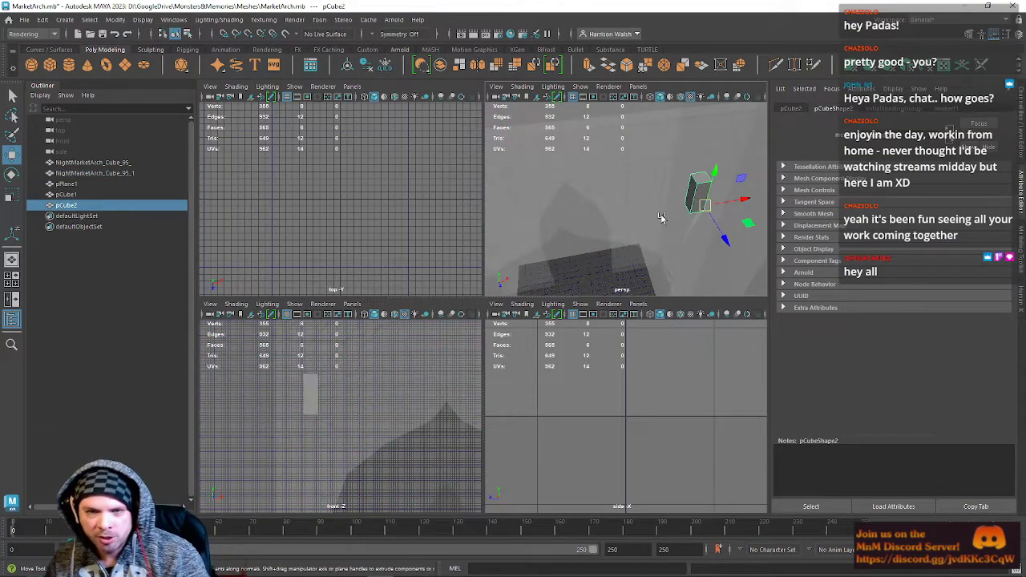
middle_click_drag(641, 216, 762, 198, "alt")
left_click(518, 218, "shift")
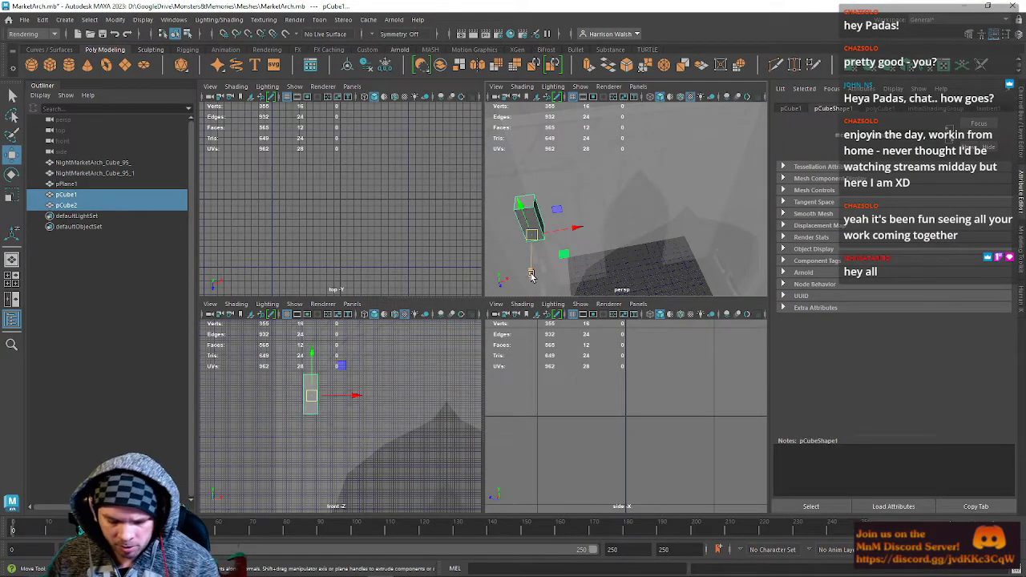
scroll(656, 224, "down", 5)
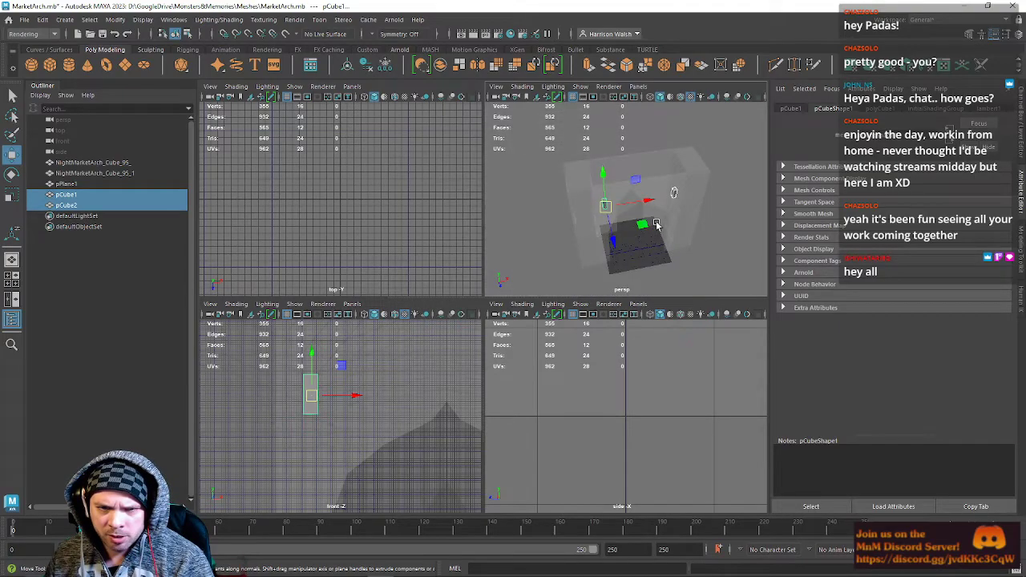
key("Delete")
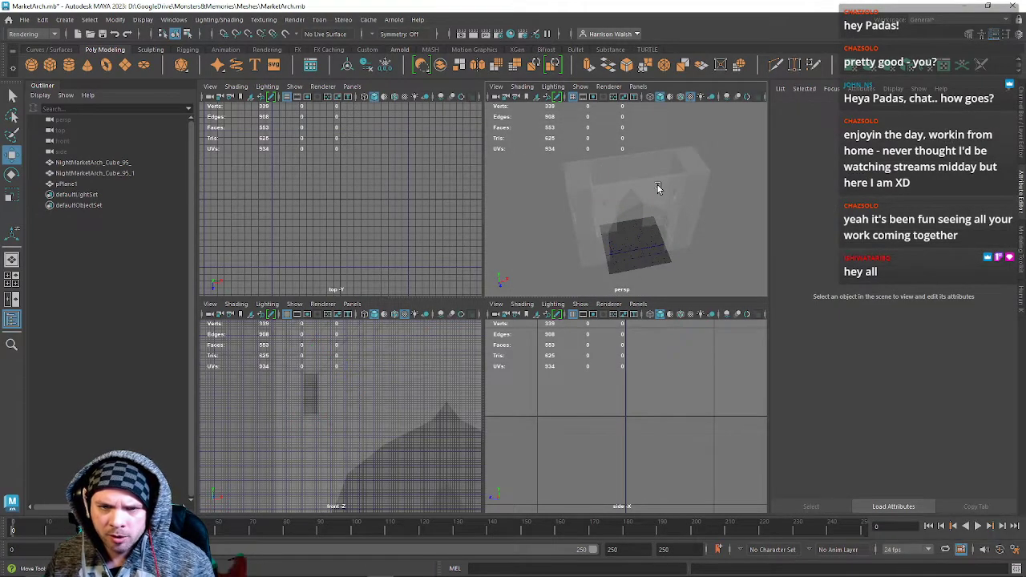
Reduce the transparency of the arch mesh's material to fully opaque and deselect the mesh.
scroll(651, 201, "up", 5)
left_click(628, 211)
scroll(652, 217, "up", 5)
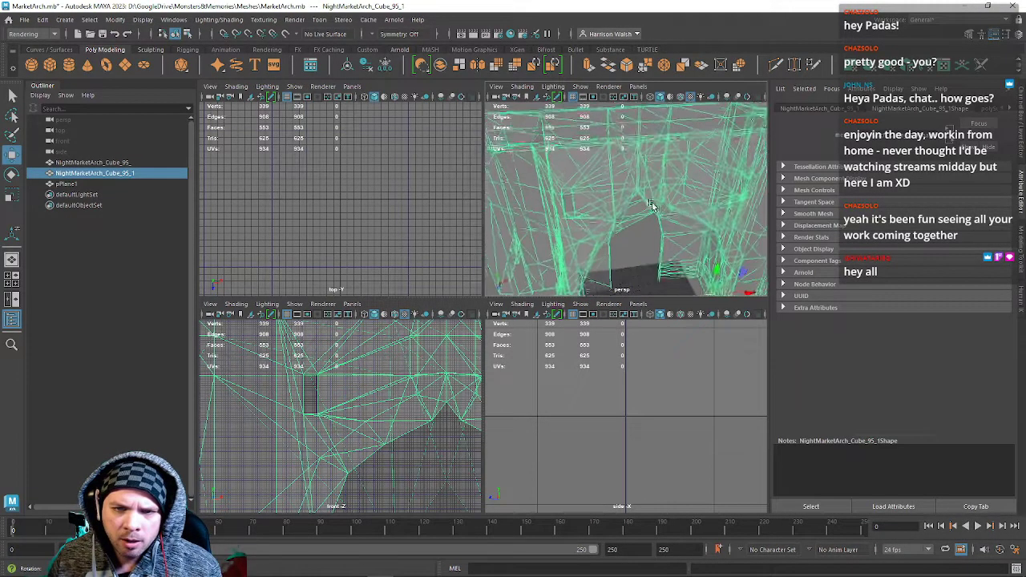
right_click(629, 178)
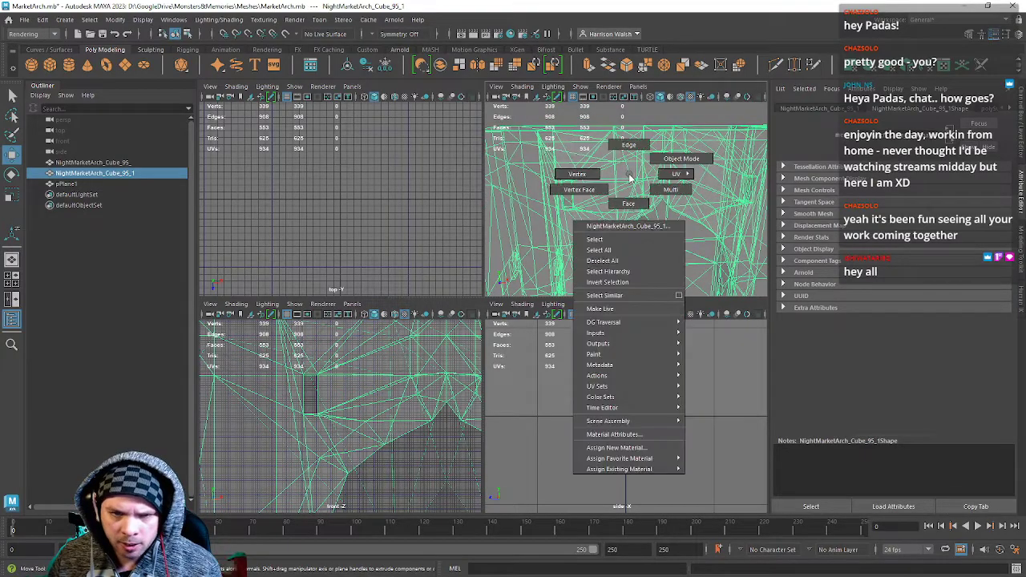
left_click(632, 434)
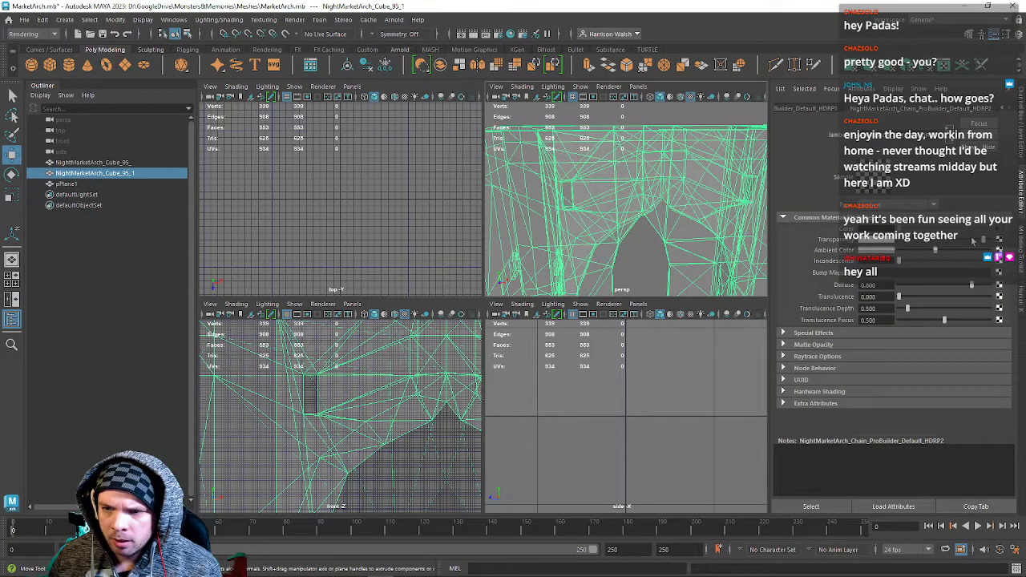
left_click_drag(986, 240, 828, 246)
left_click(633, 252)
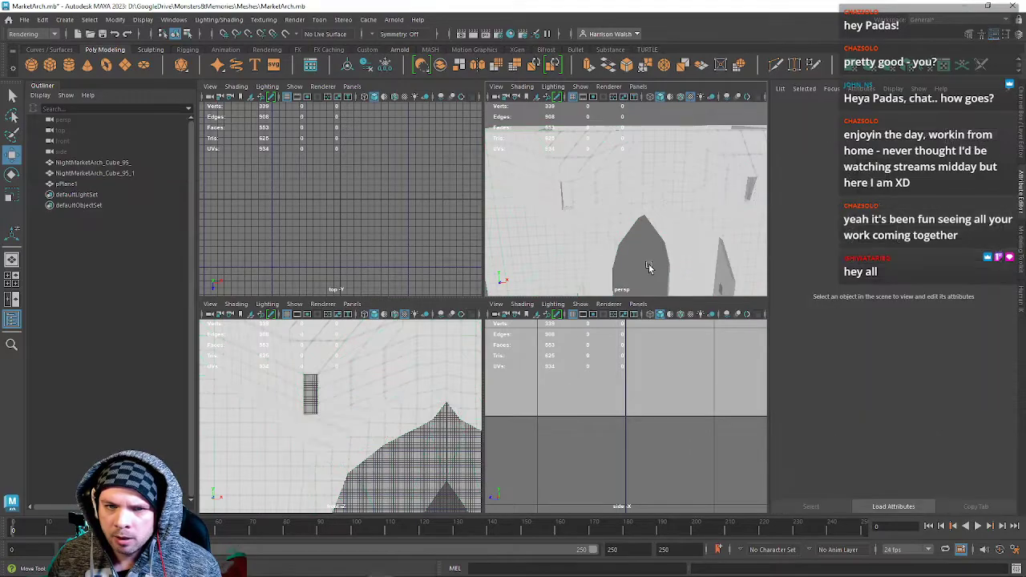
Delete the stray diagonal edges running up the front face of the left pillar to its top corner.
key("space")
left_click_drag(653, 195, 596, 220, "alt")
key("space")
key("space")
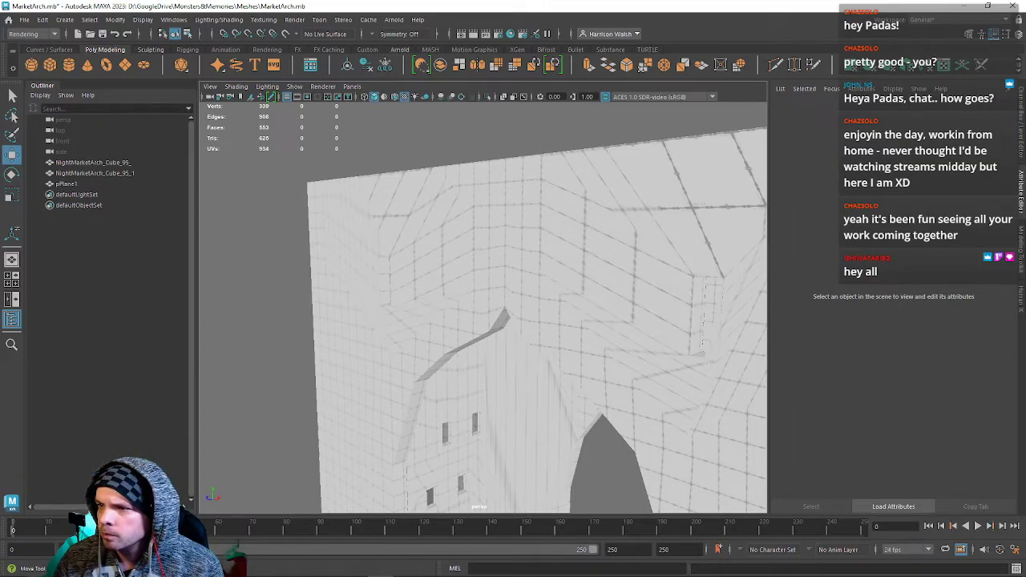
left_click_drag(524, 274, 401, 241, "alt")
left_click(488, 252)
right_click_drag(400, 241, 491, 422, "alt")
left_click_drag(490, 422, 468, 219, "alt")
right_click_drag(468, 219, 469, 189)
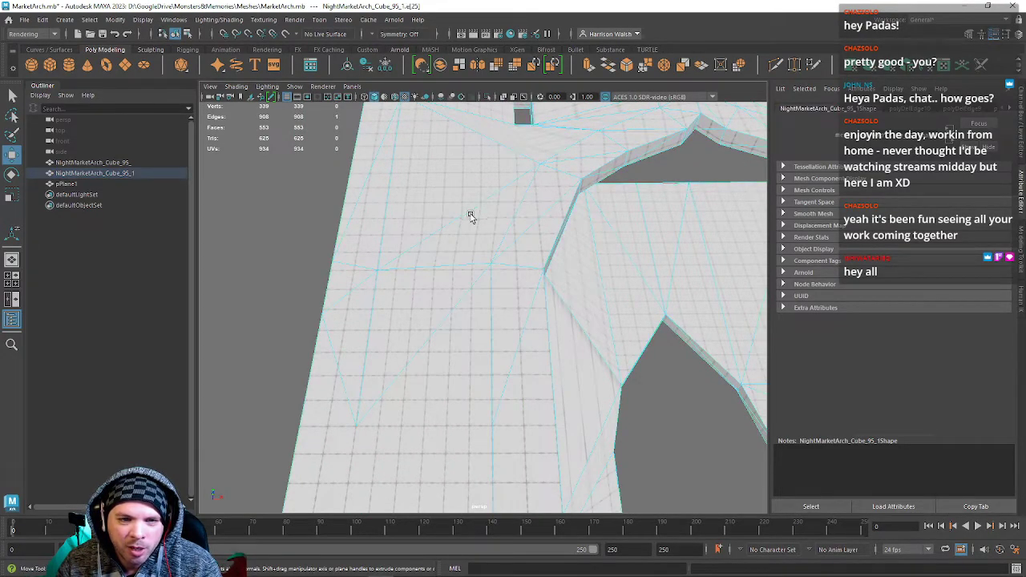
mouse_move(439, 327)
left_mouse_down("alt")
mouse_move(456, 226)
mouse_move(428, 291)
mouse_move(450, 328)
left_mouse_up("alt")
left_click_drag(444, 287, 472, 288, "alt")
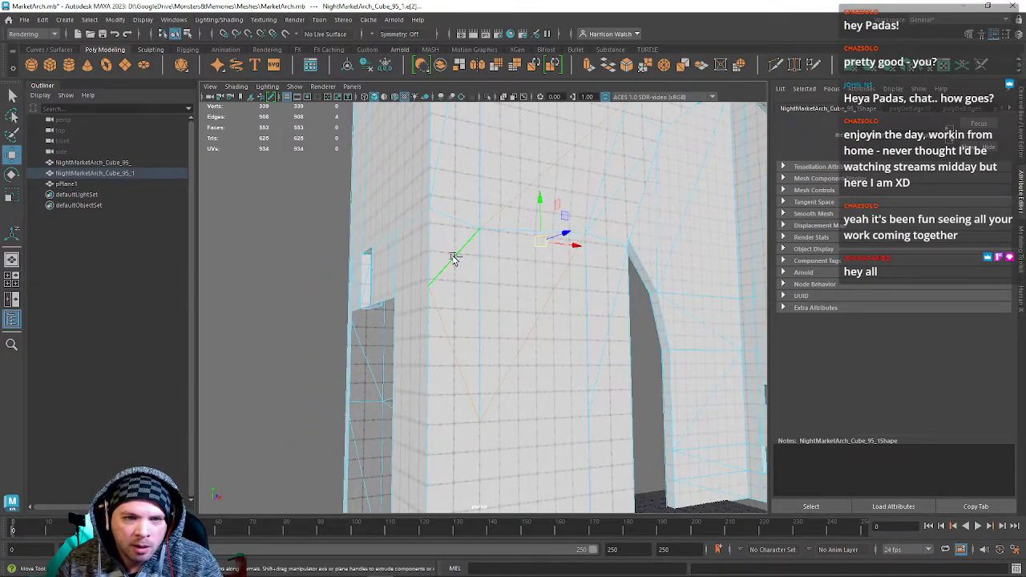
left_click_drag(448, 181, 485, 417, "alt")
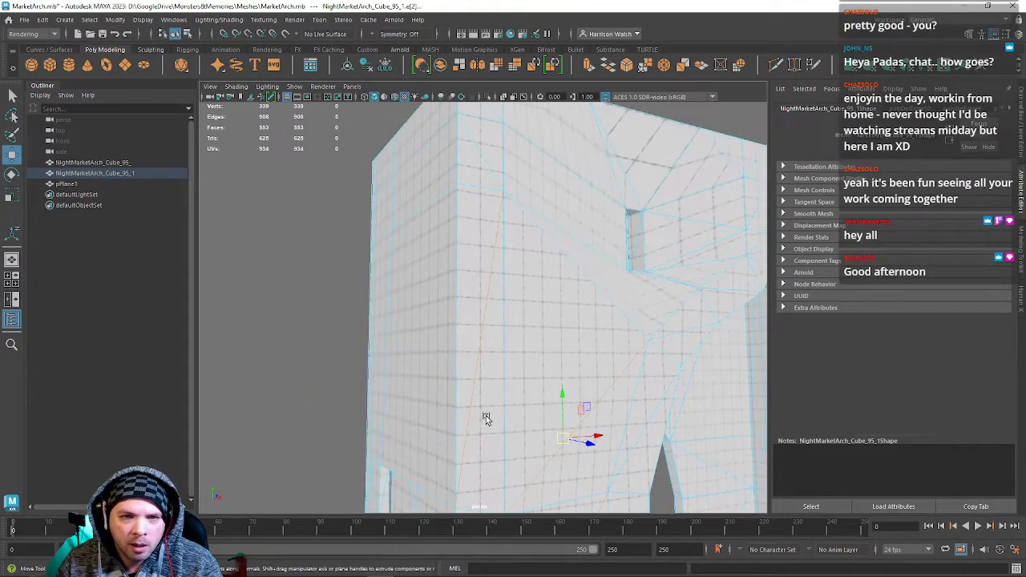
left_click_drag(482, 153, 505, 267, "alt")
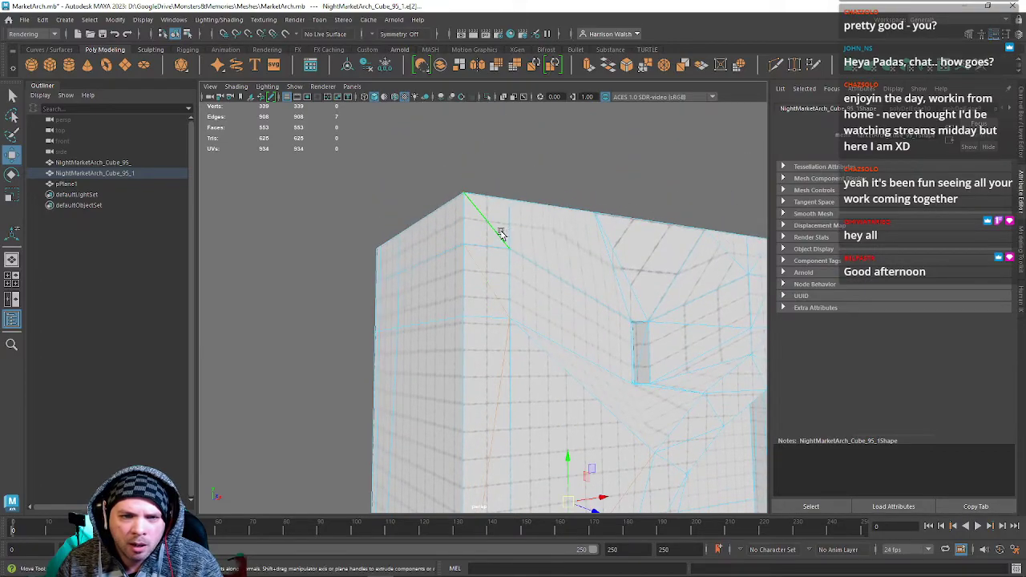
key("Delete")
Examine the vertical edges and vertices on the outer side wall of the left pillar.
left_click_drag(440, 346, 563, 299, "alt")
middle_click_drag(563, 300, 556, 277, "alt")
right_click_drag(556, 277, 530, 271, "alt")
left_click_drag(530, 271, 650, 325, "alt")
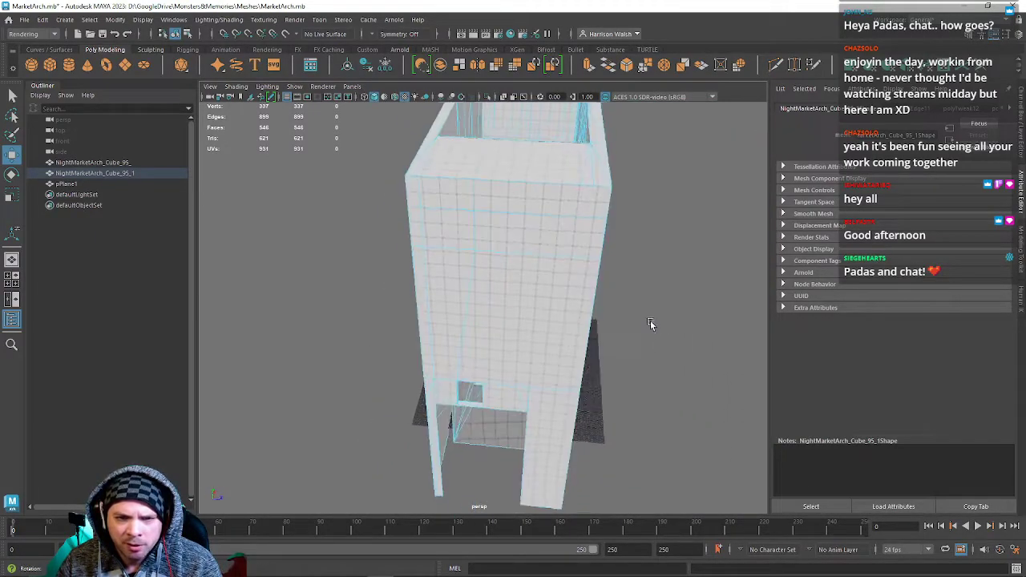
left_click(466, 298)
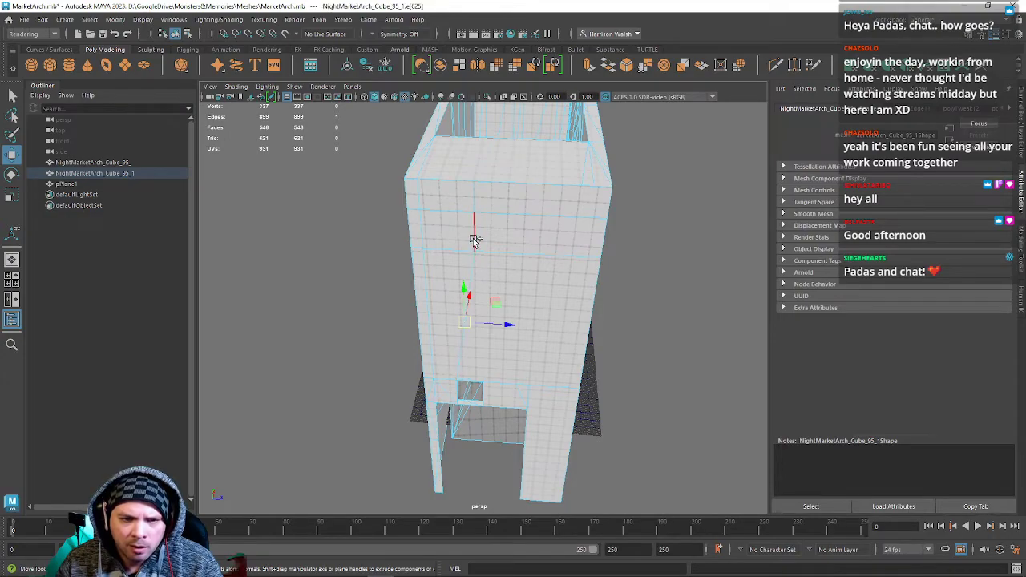
left_click(476, 201)
middle_click_drag(440, 252, 479, 273, "alt")
right_click_drag(479, 273, 515, 350, "alt")
middle_click_drag(508, 289, 550, 277, "alt")
right_click(505, 225)
right_click_drag(473, 227, 468, 227)
middle_click_drag(505, 210, 484, 276, "alt")
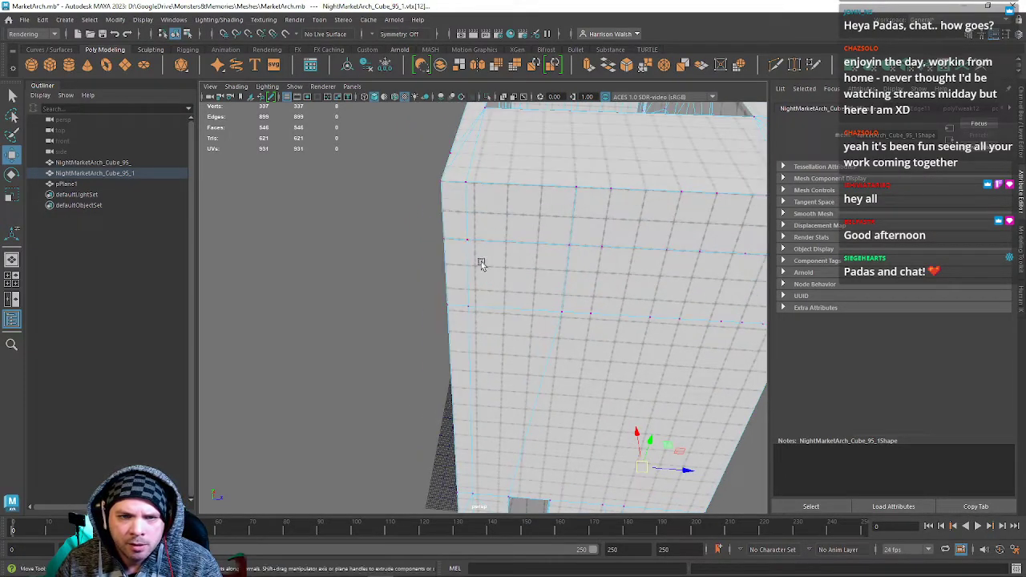
Delete the lower horizontal edge run, with its vertices, across the upper outer side wall and around the front corner.
right_click(496, 255)
right_click_drag(496, 255, 494, 225)
left_click_drag(494, 224, 528, 230, "alt")
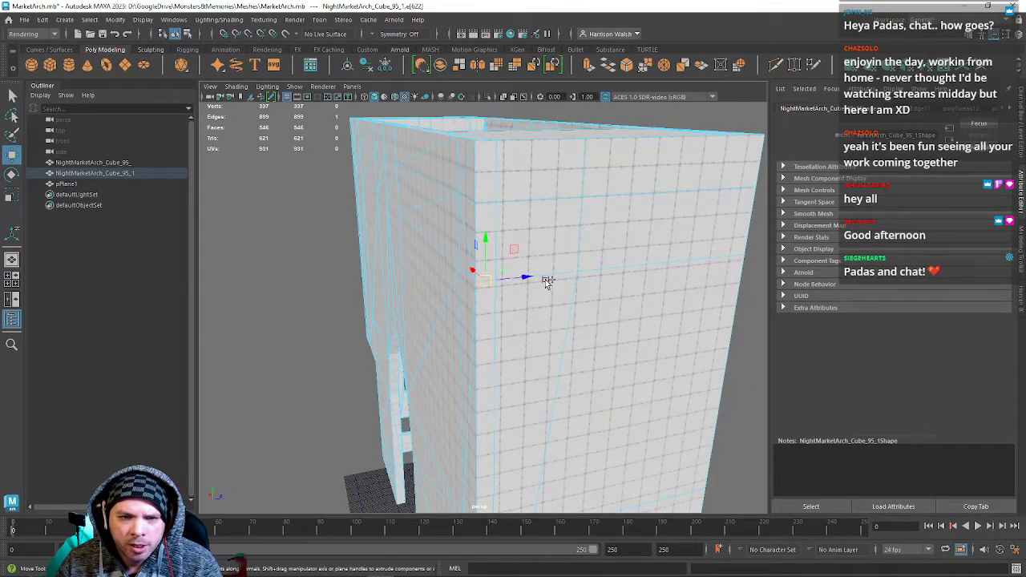
left_click_drag(714, 274, 531, 286, "alt")
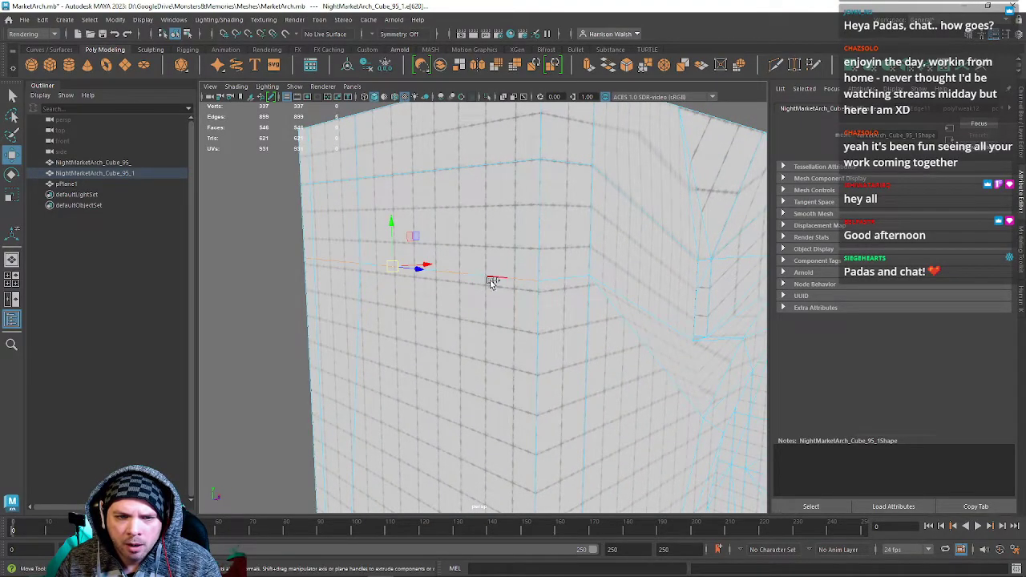
key("ctrl+Delete")
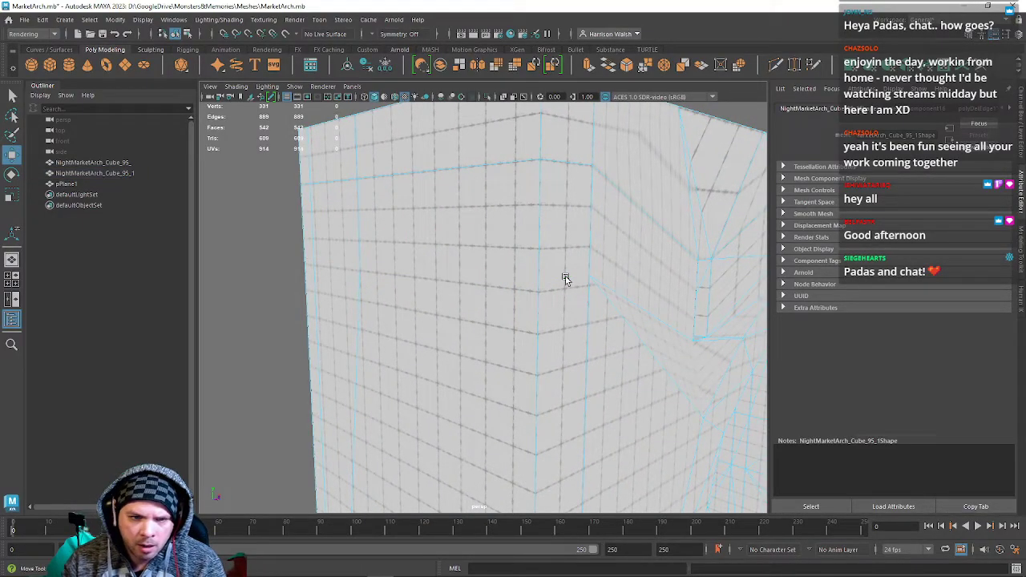
Select the arch mesh's vertices and delete the redundant ones left along its edges.
right_click_drag(552, 295, 490, 271)
scroll(324, 205, "down", 6)
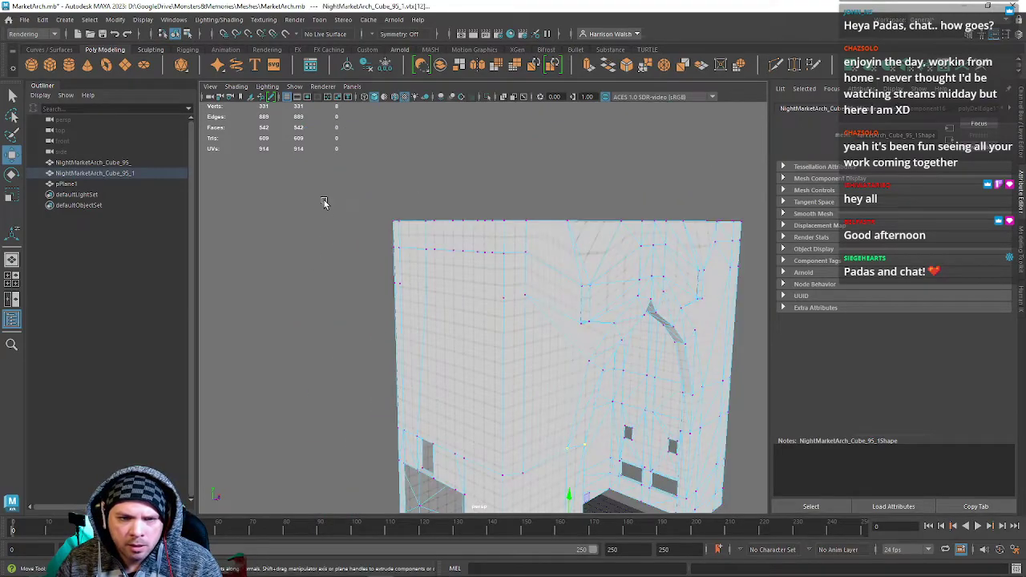
key("Delete")
Delete the long diagonal edges on the front wall below the small upper-left window.
left_click_drag(565, 359, 495, 335, "alt")
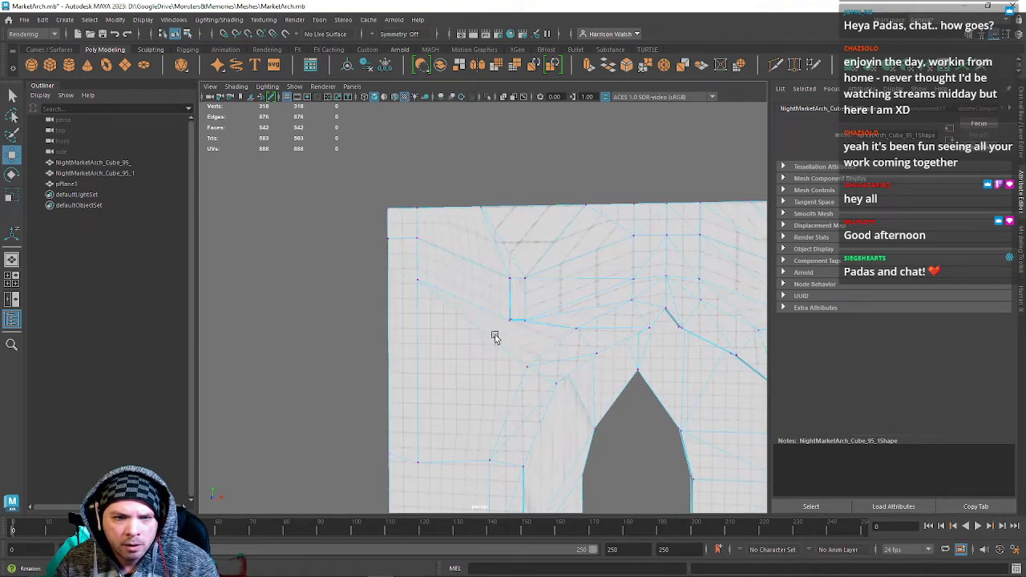
middle_click_drag(495, 335, 508, 292, "alt")
right_click_drag(508, 293, 540, 325, "alt")
right_click_drag(518, 270, 519, 241)
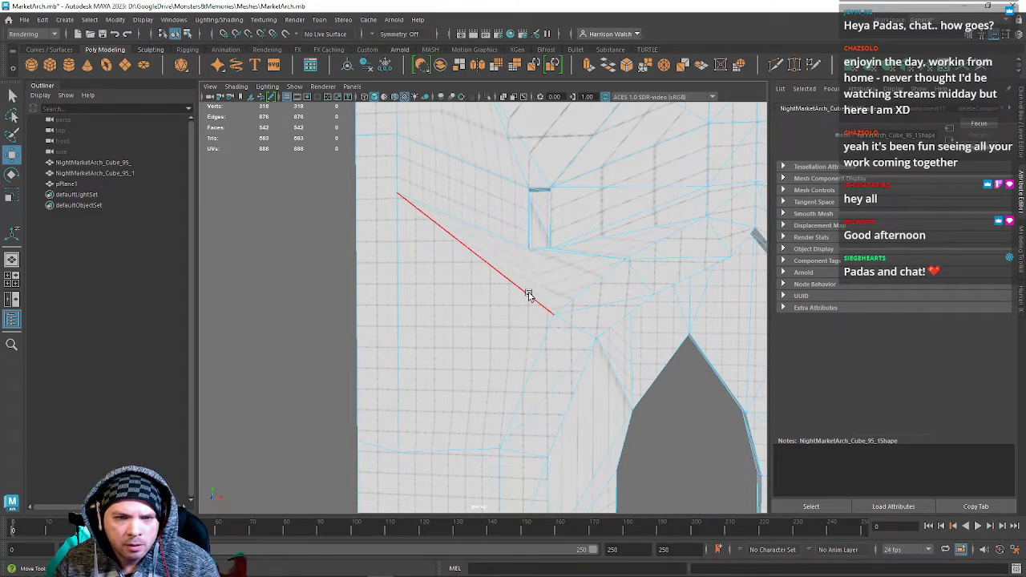
left_click(528, 295)
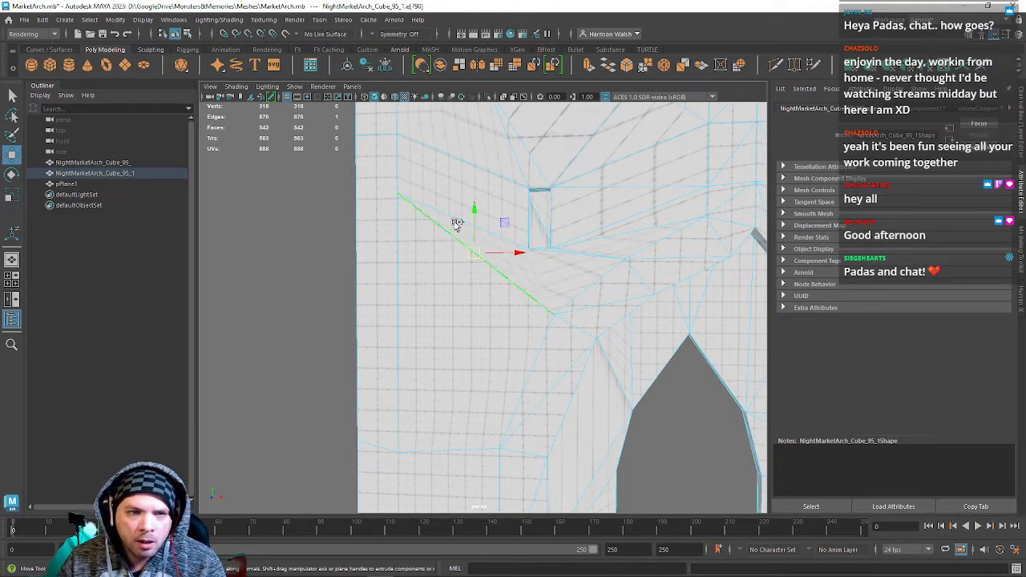
key("Delete")
Cut a vertical edge down the left pillar's front from the horizontal edge to the bottom with Multi-Cut.
left_click_drag(480, 382, 521, 262, "alt")
middle_click_drag(521, 263, 488, 231, "alt")
right_click_drag(488, 231, 465, 264, "alt")
middle_click_drag(464, 264, 491, 291, "alt")
mouse_move(490, 290)
left_mouse_down("alt")
mouse_move(475, 253)
mouse_move(482, 290)
left_mouse_up("alt")
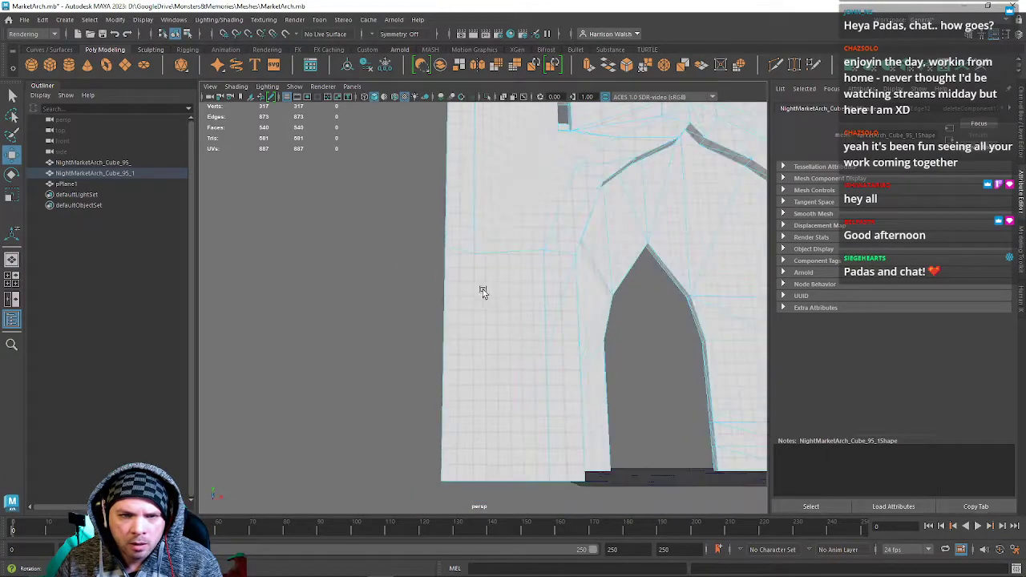
left_click(776, 66)
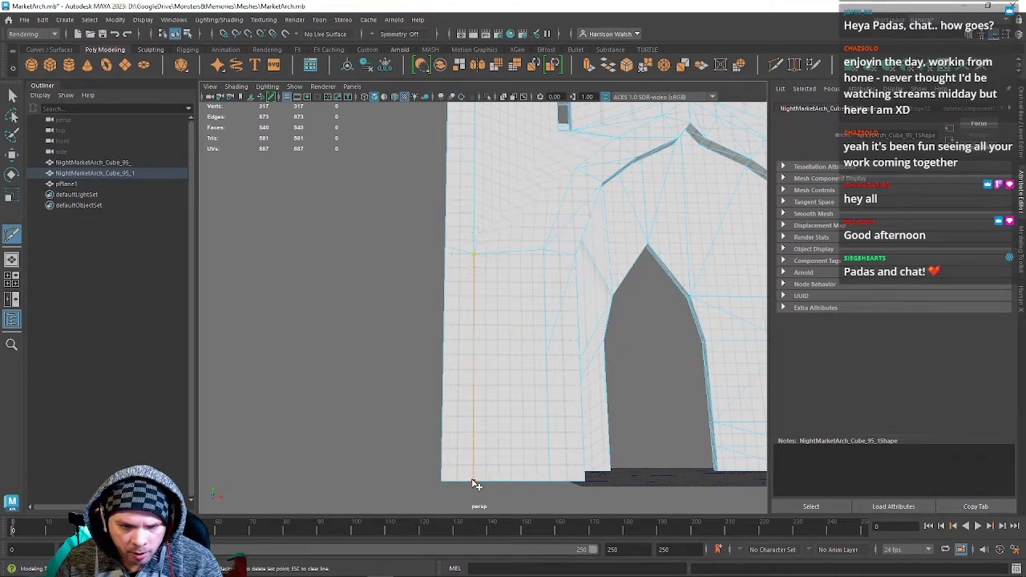
right_click(495, 489)
Cut an edge from the upper-left window's lower outer corner to the wall vertex below it with Multi-Cut.
left_click_drag(524, 395, 538, 311, "alt")
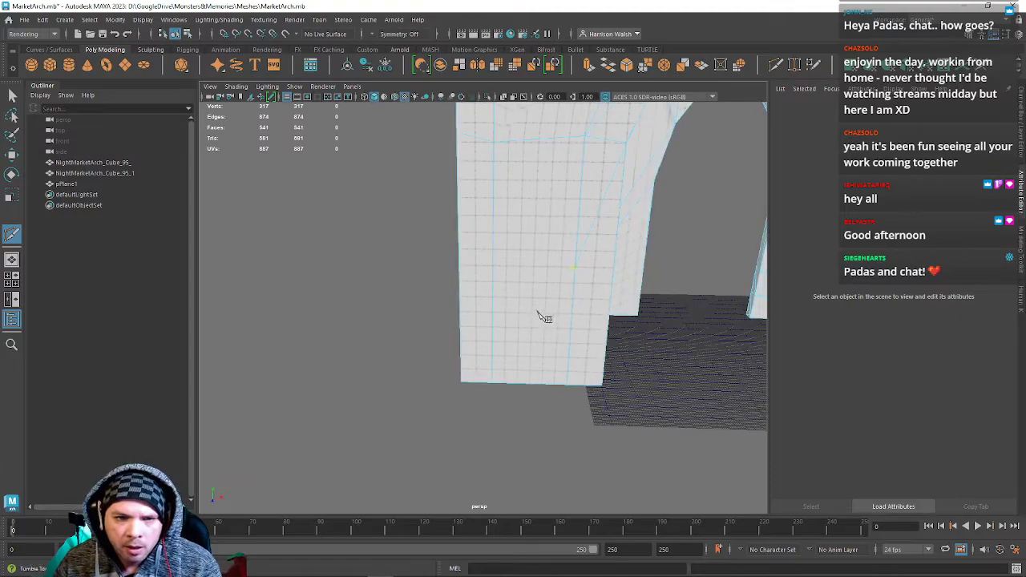
key("w")
right_click_drag(495, 367, 449, 271)
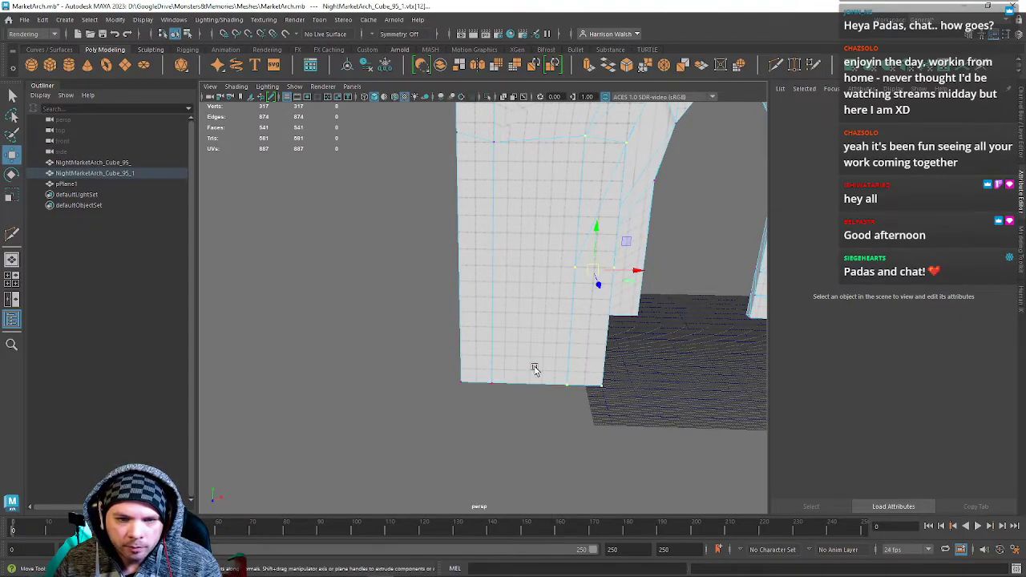
left_click_drag(531, 374, 548, 387, "alt")
left_click_drag(542, 329, 555, 134, "alt")
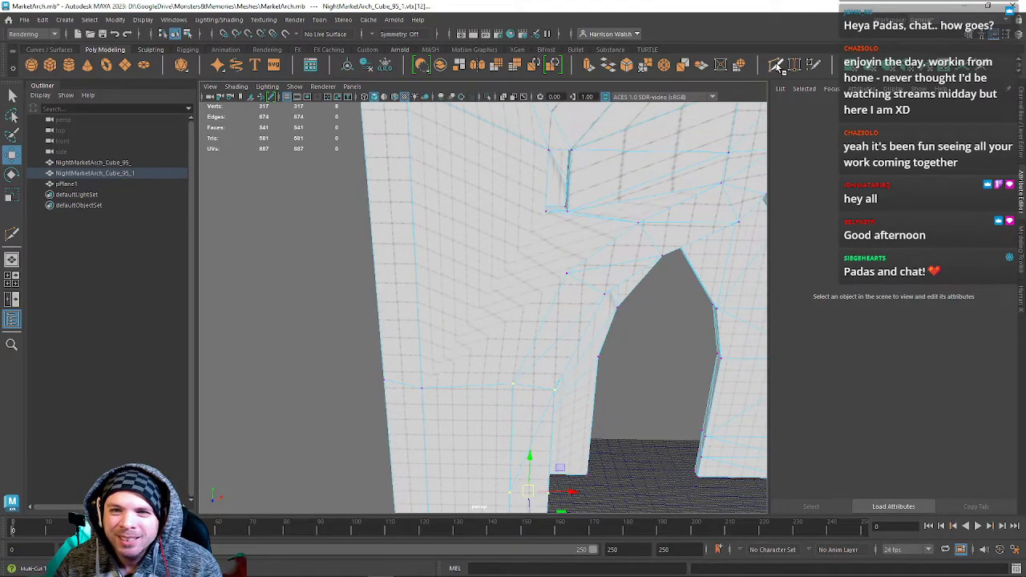
left_click(776, 65)
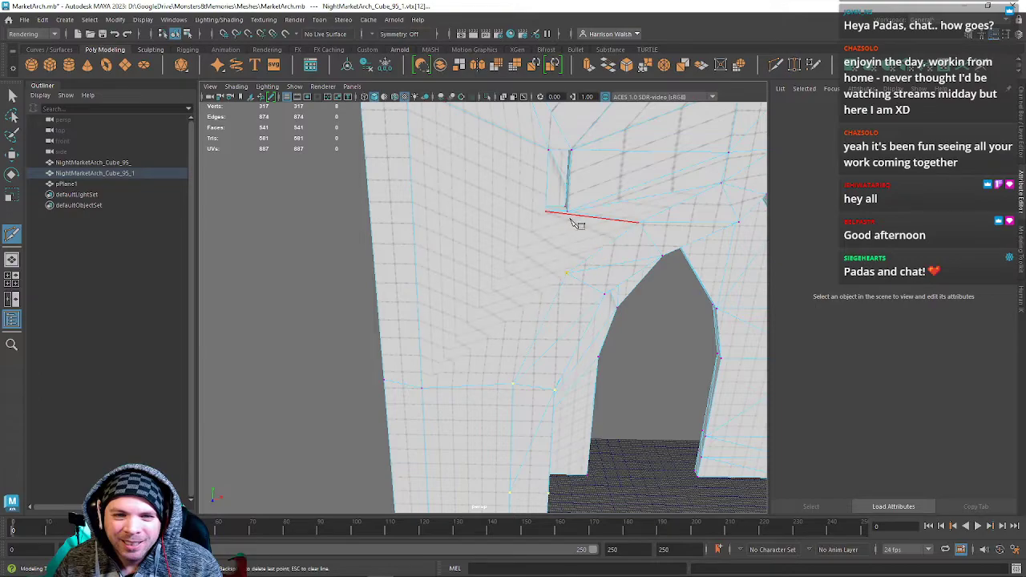
key("Return")
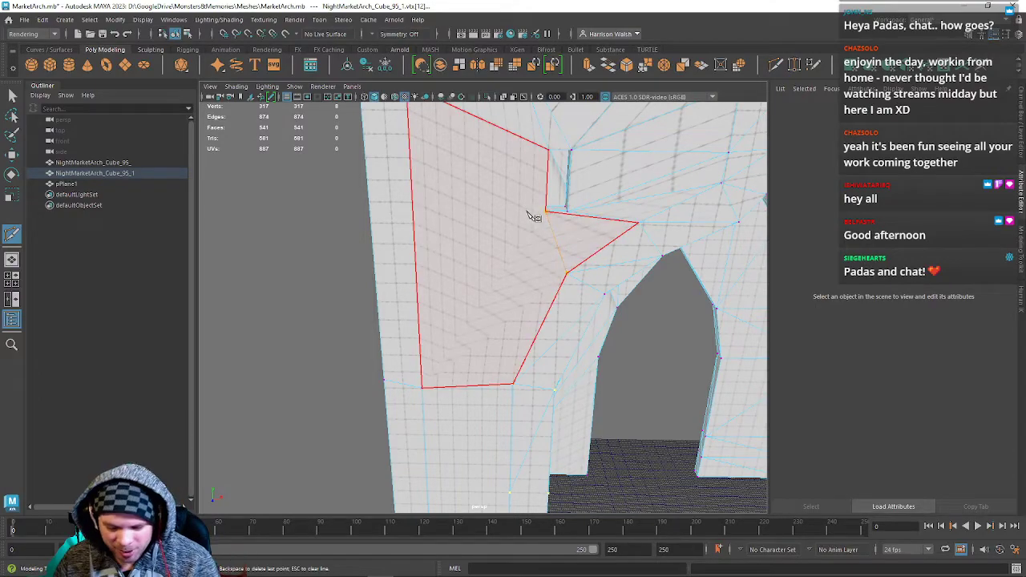
left_click_drag(545, 243, 519, 229, "alt")
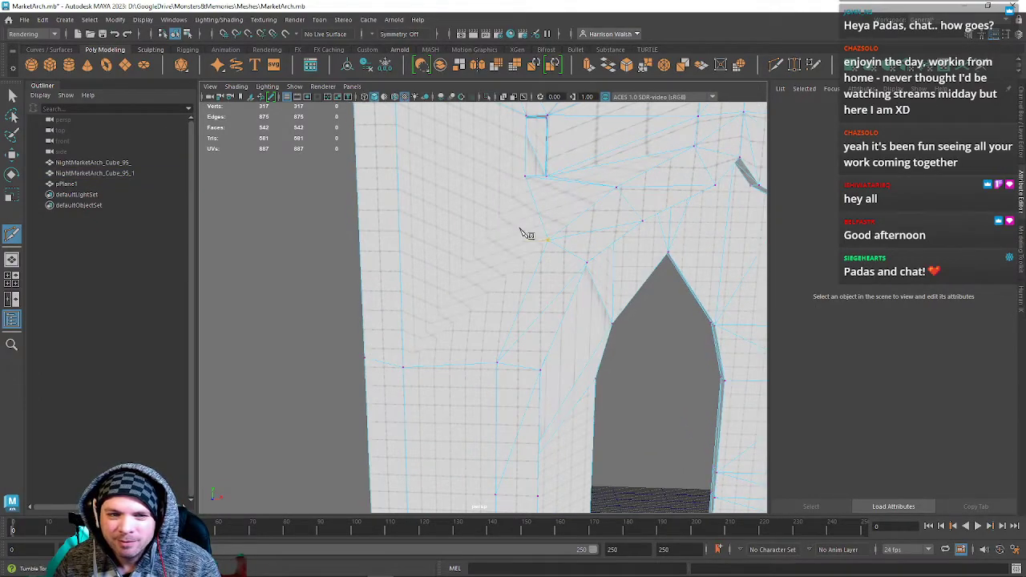
Delete the diagonal edges on the left pillar's front beside the arch opening, together with their vertices.
left_click_drag(427, 350, 455, 285, "alt")
key("w")
right_click_drag(497, 228, 497, 200)
left_click_drag(499, 209, 419, 283, "alt")
right_click_drag(412, 270, 427, 240)
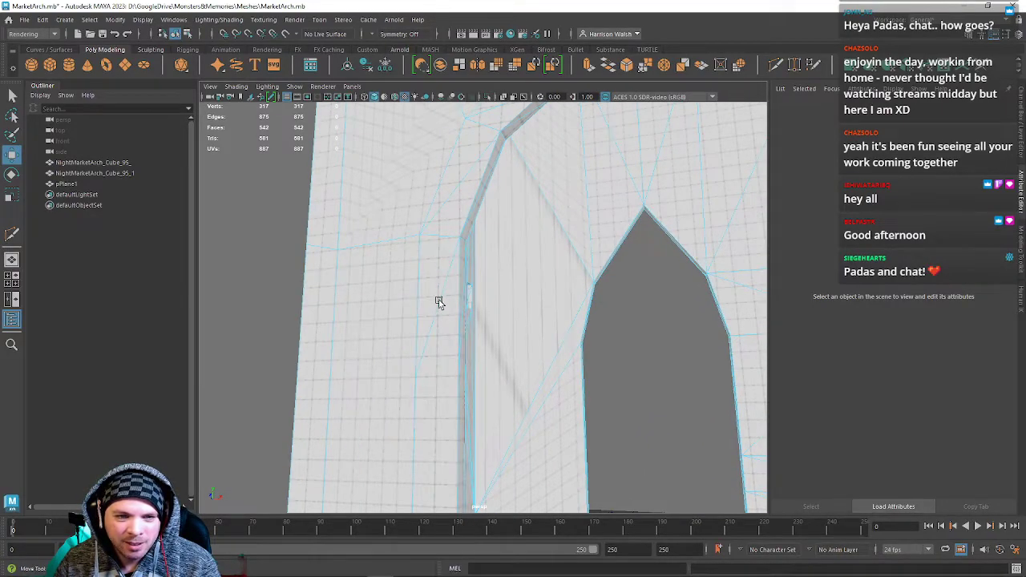
left_click(438, 316)
key("ctrl+Delete")
left_click_drag(355, 324, 522, 387, "alt")
key("ctrl+Delete")
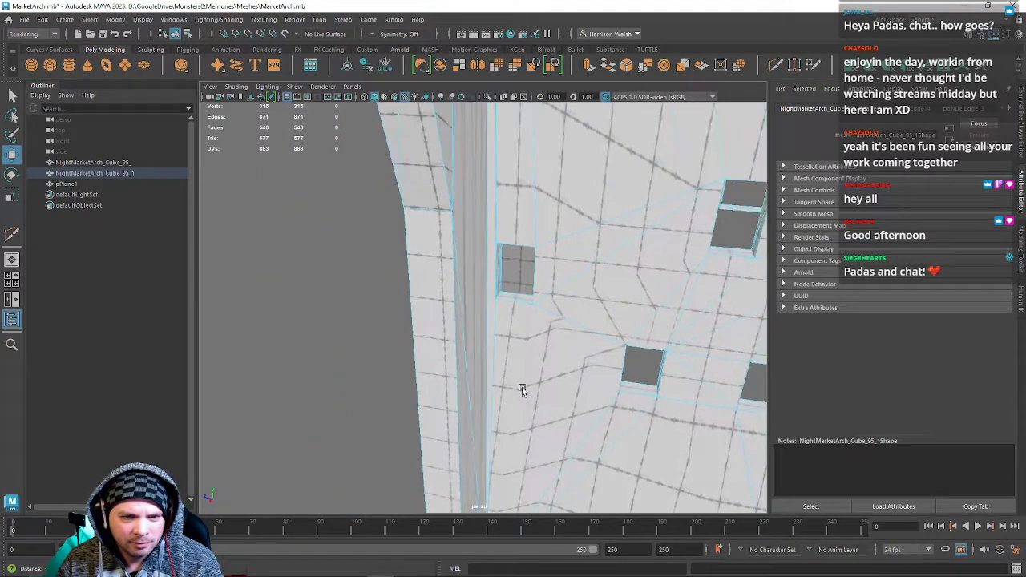
Delete the extra diagonal edges meeting the corners of the upper-left window on the front wall.
left_click_drag(469, 334, 436, 311, "alt")
middle_click_drag(436, 311, 513, 342, "alt")
left_click_drag(513, 342, 458, 337, "alt")
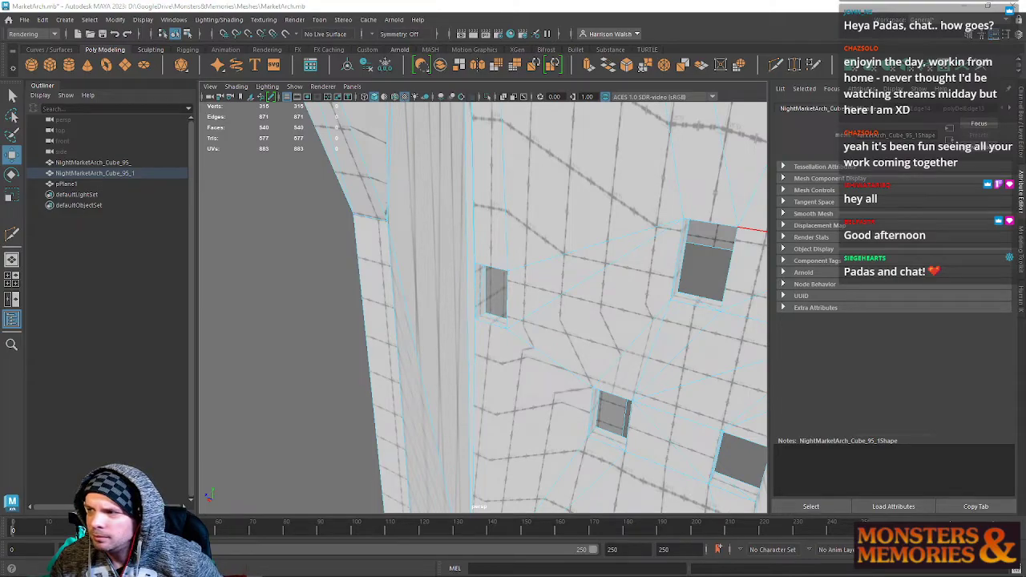
left_click_drag(495, 313, 584, 356, "alt")
left_click_drag(602, 269, 543, 233, "alt")
right_click_drag(466, 274, 469, 239)
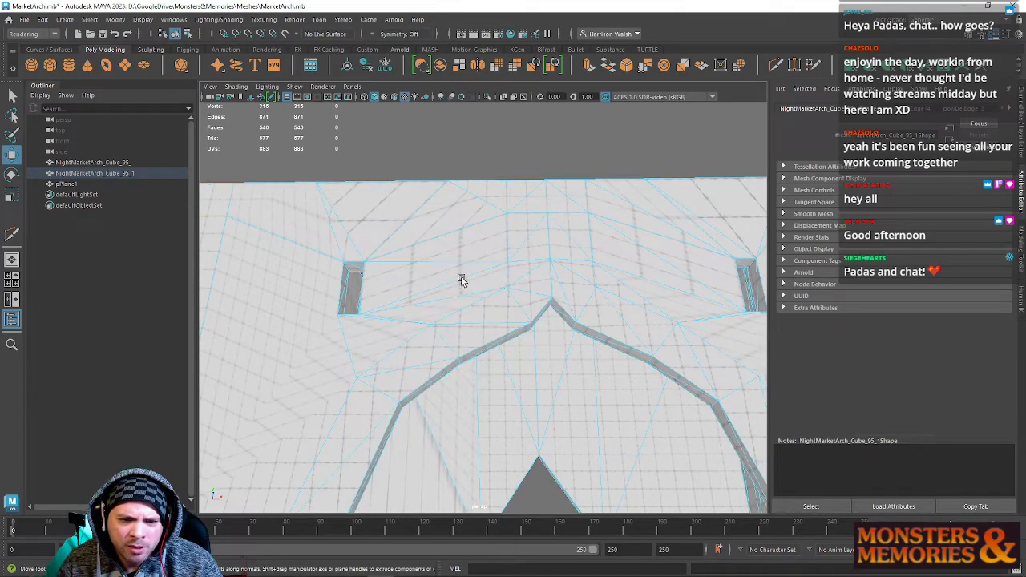
left_click_drag(516, 261, 570, 282, "alt")
left_click_drag(509, 211, 414, 239, "alt")
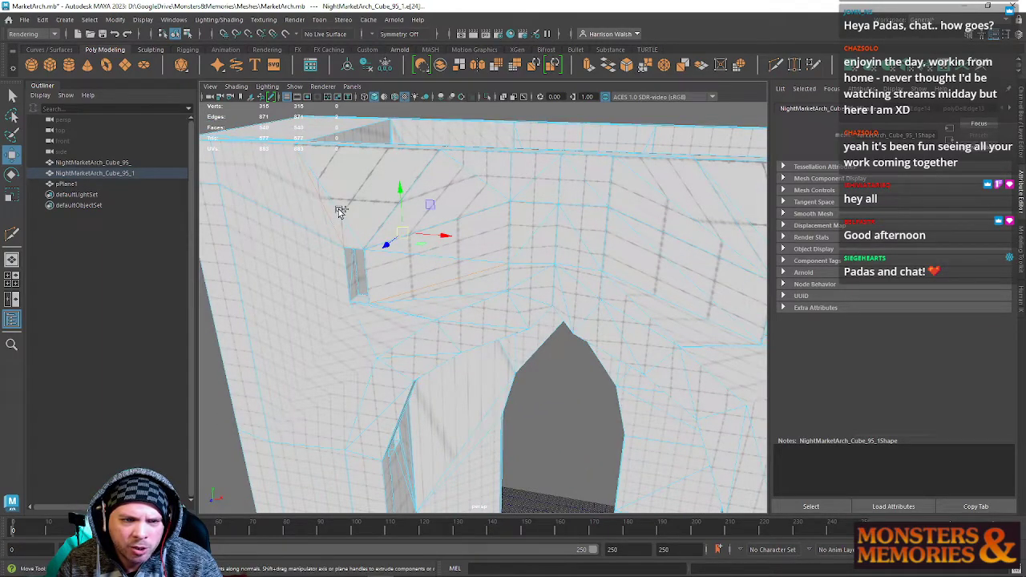
key("Delete")
Delete the edges fanning from the upper-left window's upper inner corner toward the wall top and center.
left_click(383, 221)
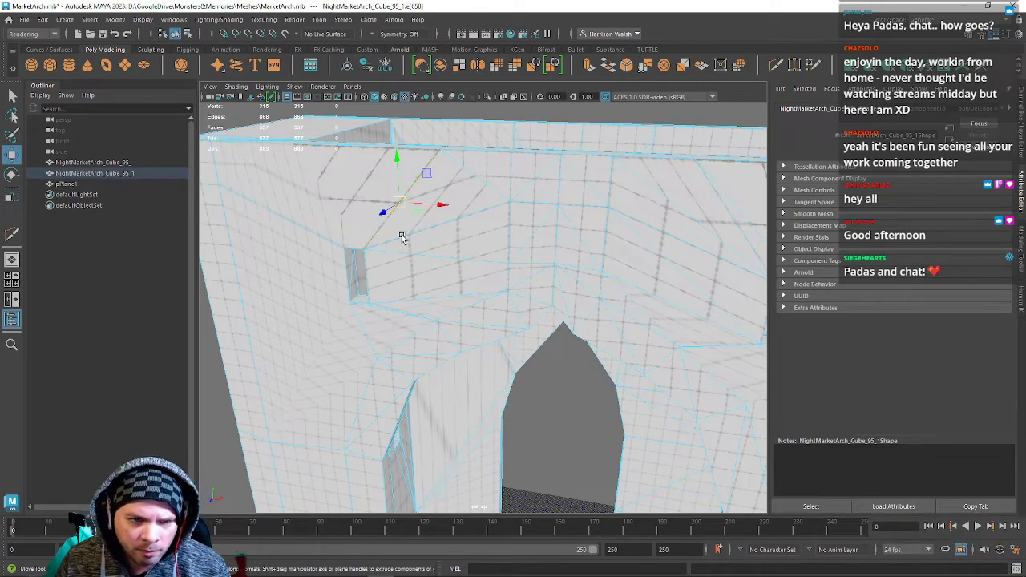
left_click(430, 259, "shift")
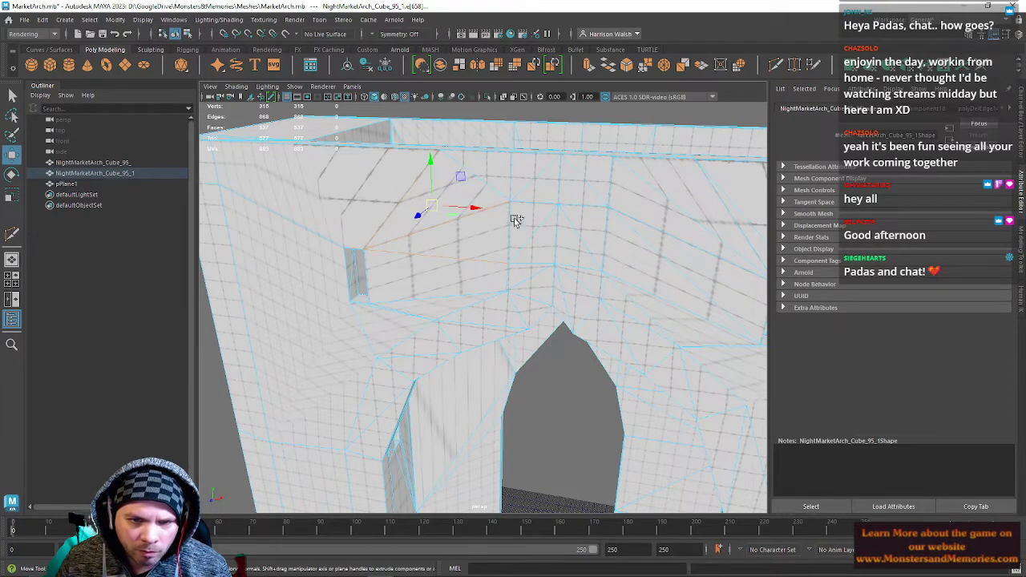
left_click_drag(359, 185, 332, 298, "alt")
key("Delete")
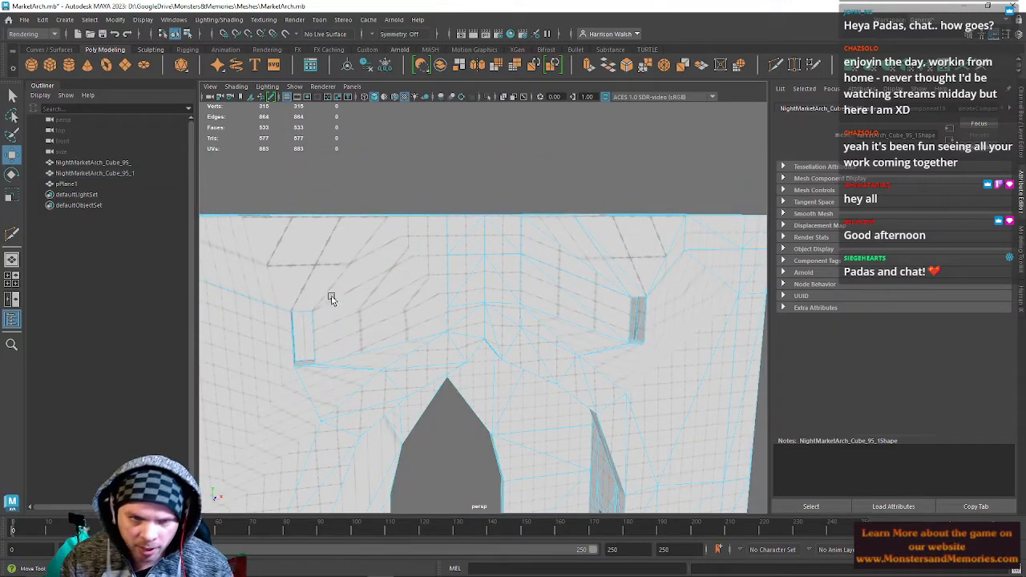
Delete the redundant vertical, horizontal and diagonal edges around the center of the front wall above the arch peak.
left_click_drag(561, 320, 396, 286, "alt")
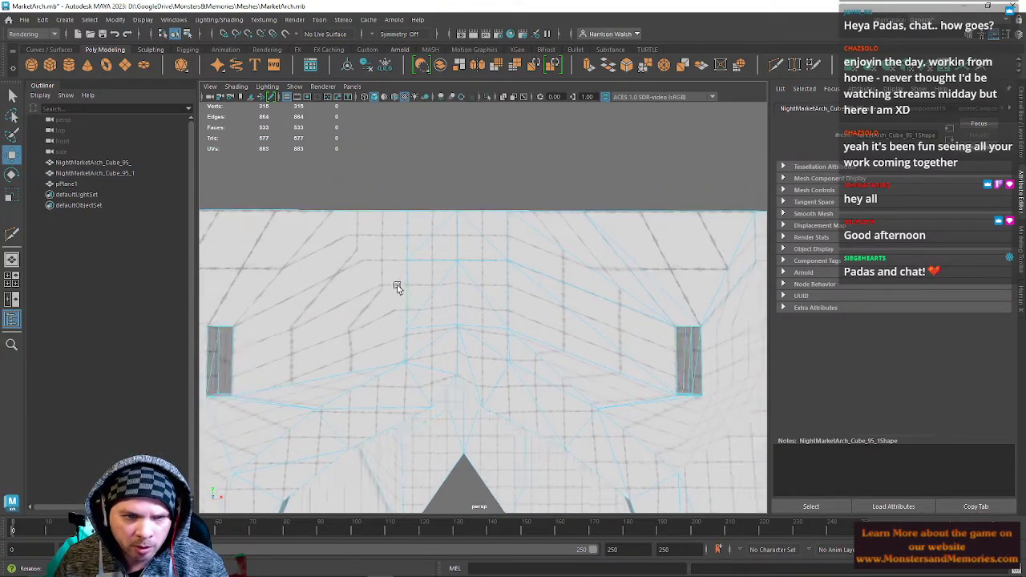
left_click(404, 244)
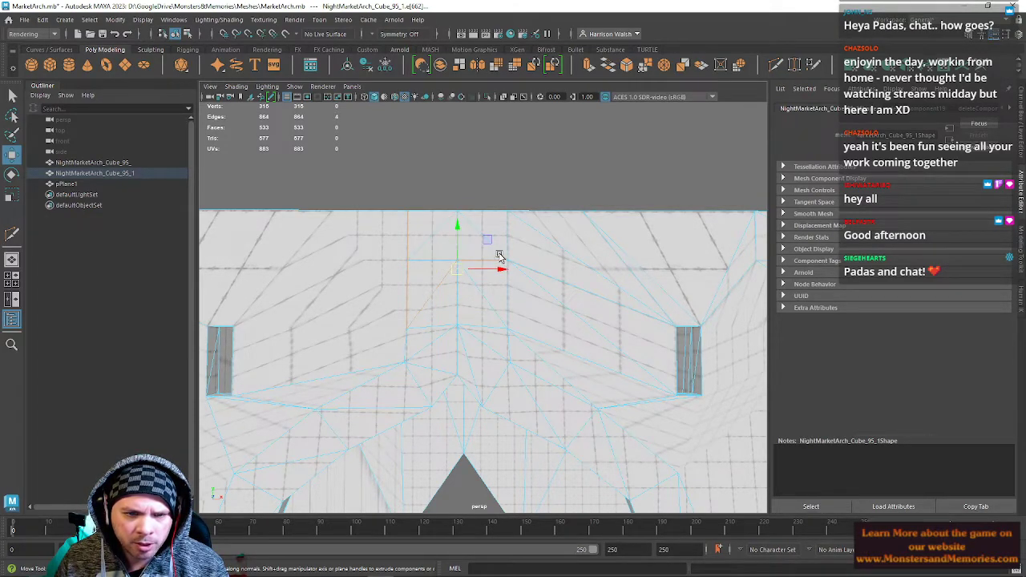
left_click_drag(500, 259, 484, 278, "alt")
left_click_drag(453, 150, 463, 263, "alt")
key("Delete")
left_click_drag(563, 300, 493, 348, "alt")
left_click(478, 328)
key("Delete")
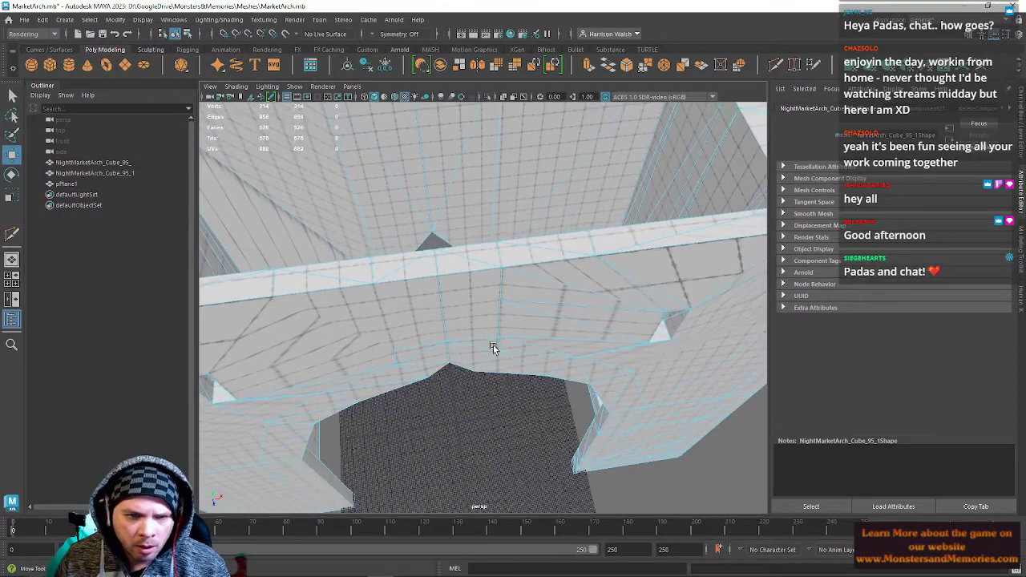
Delete the extra edge on the rim above the arch and the leftover vertices along the middle of the front wall's top.
left_click(399, 266)
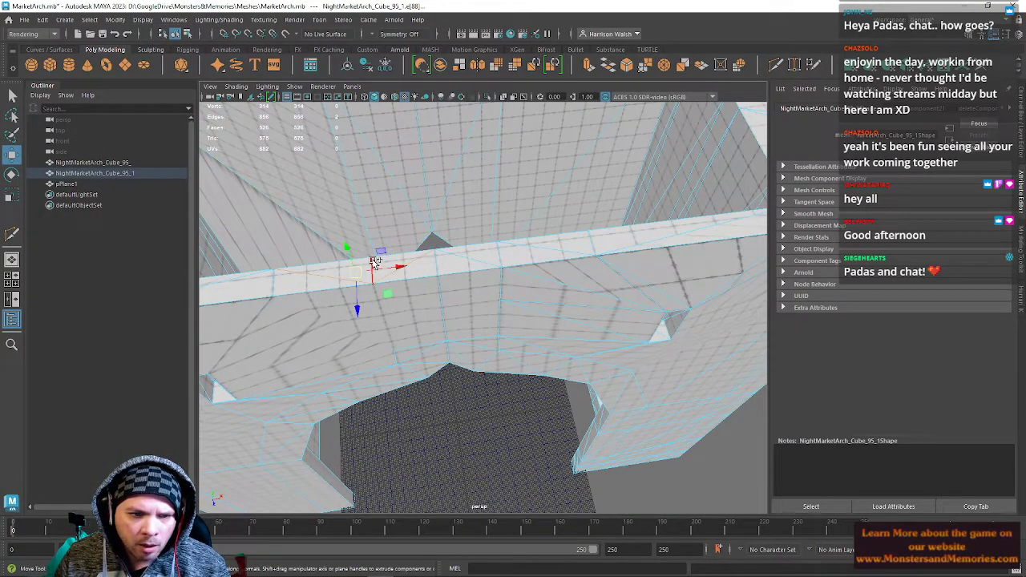
key("Delete")
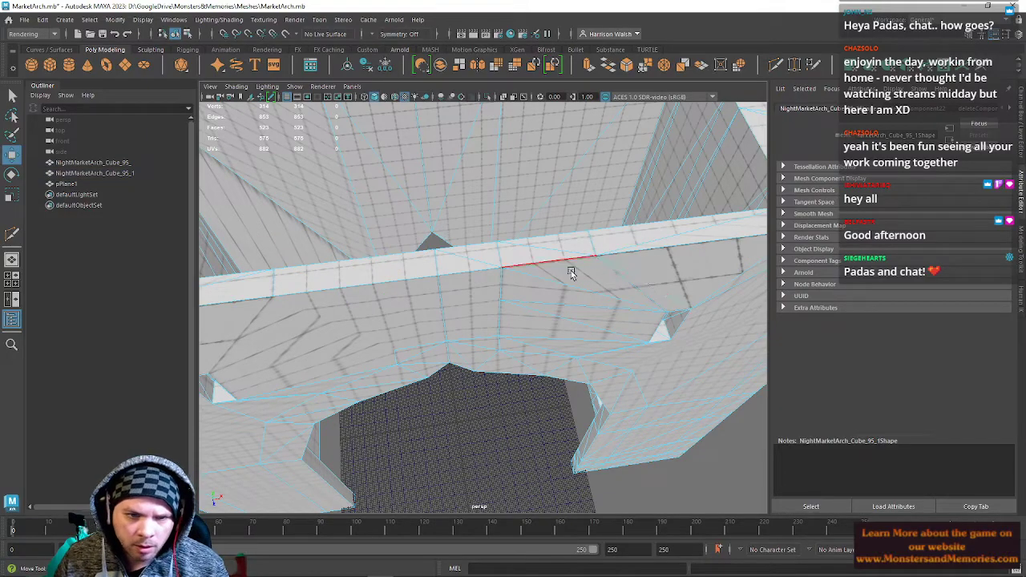
right_click_drag(460, 267, 392, 273)
scroll(392, 272, "down", 5)
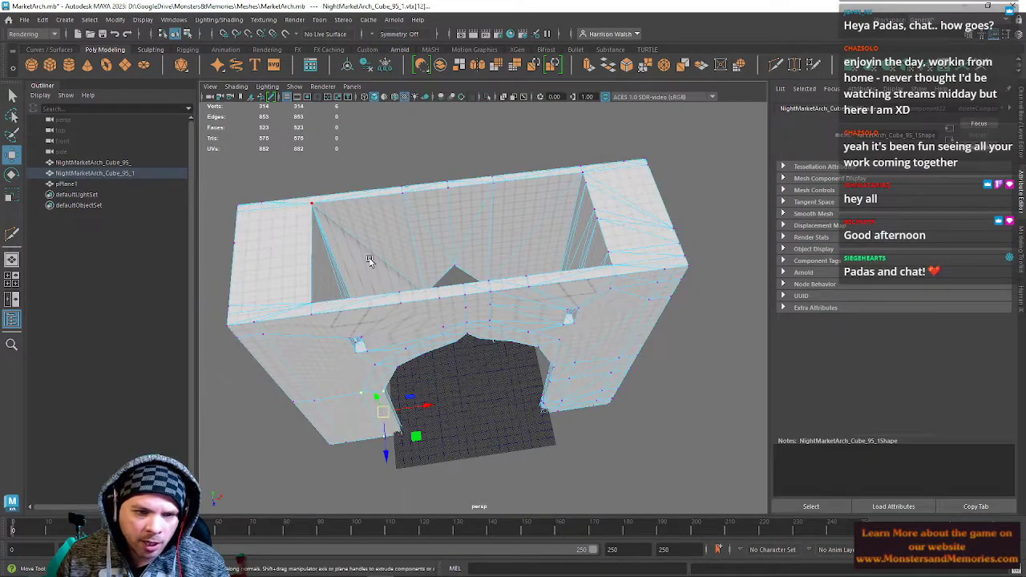
left_click_drag(322, 246, 421, 256, "alt")
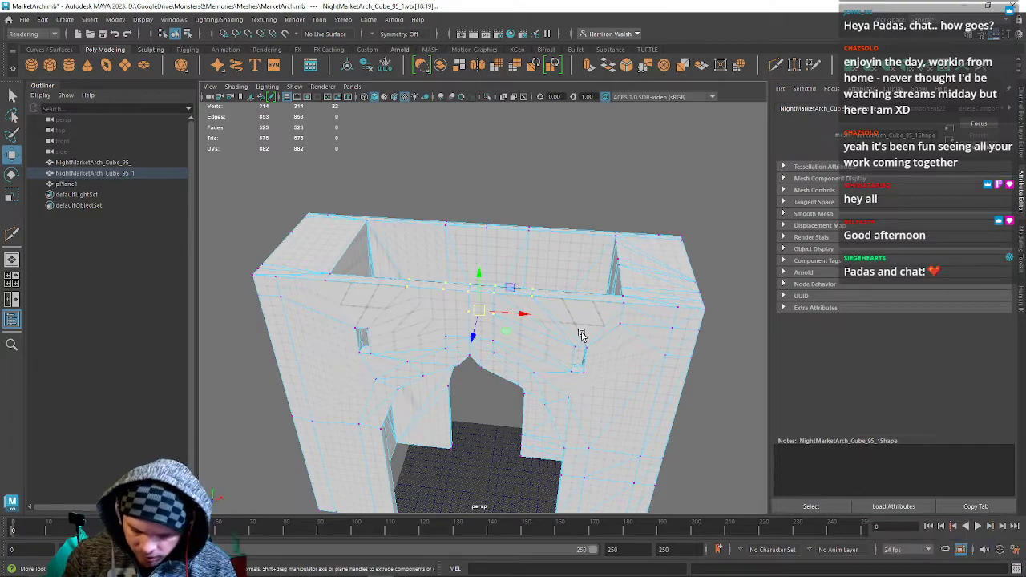
key("Delete")
Delete the two redundant edges crossing the front wall's top rim above the left window.
left_click_drag(465, 299, 568, 369, "alt")
scroll(414, 387, "up", 5)
right_click_drag(435, 272, 435, 243)
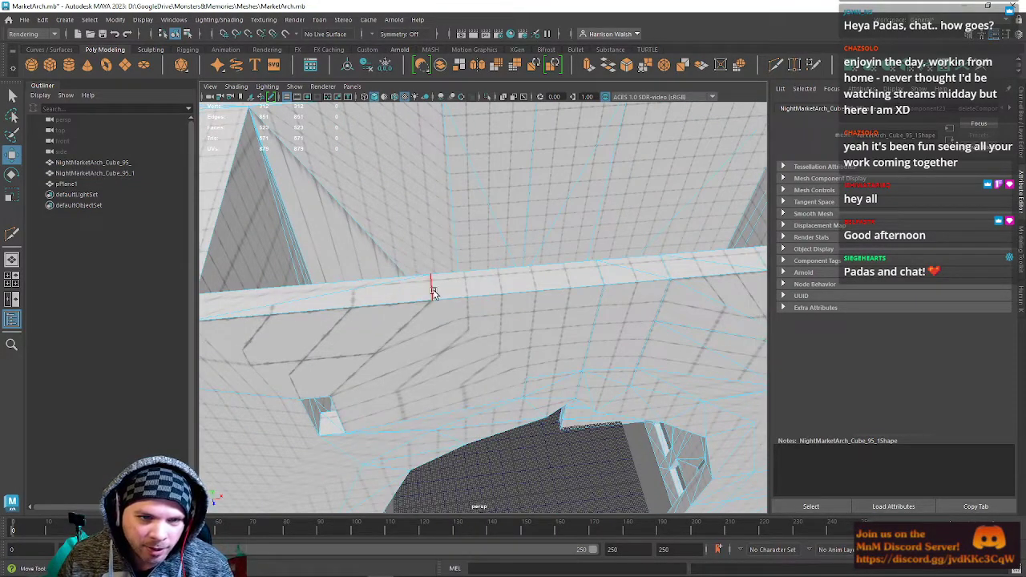
left_click(433, 292)
left_click(387, 292, "shift")
key("ctrl+Delete")
Delete the diagonal and crossing edges on the rim right of center together with the adjoining edges running toward the right window.
left_click_drag(530, 302, 446, 270, "alt")
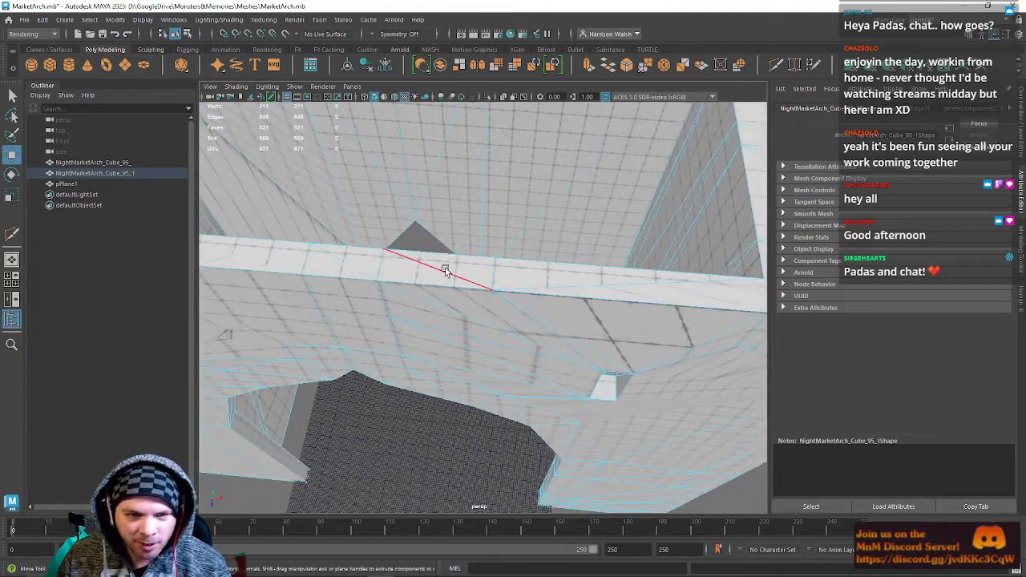
left_click(446, 270)
left_click(565, 289)
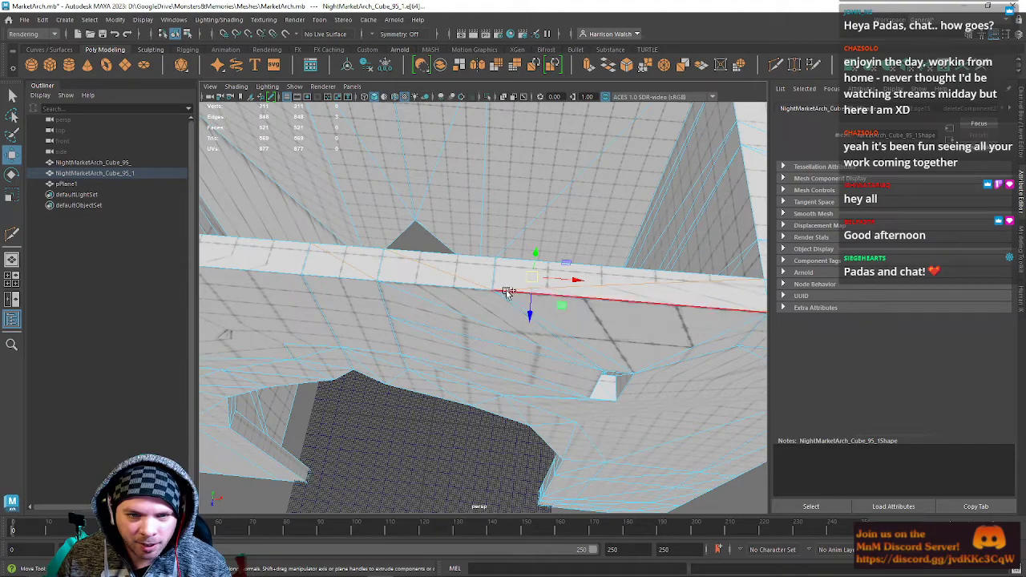
left_click_drag(494, 283, 462, 302, "alt")
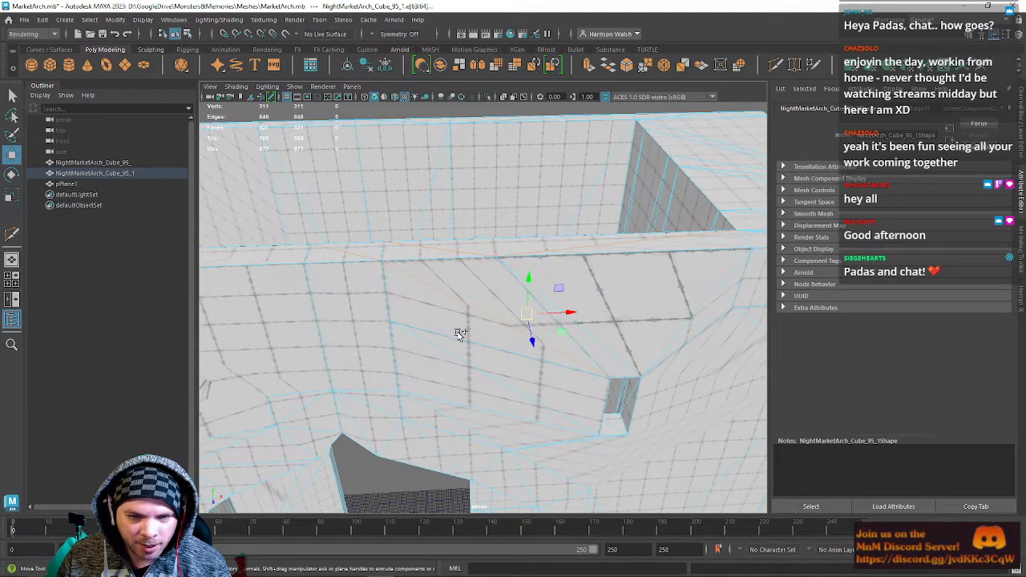
left_click_drag(446, 346, 484, 259, "alt")
key("Delete")
Delete the remaining edges running from the wall top to the right window's upper inner corner.
left_click_drag(554, 299, 480, 277, "alt")
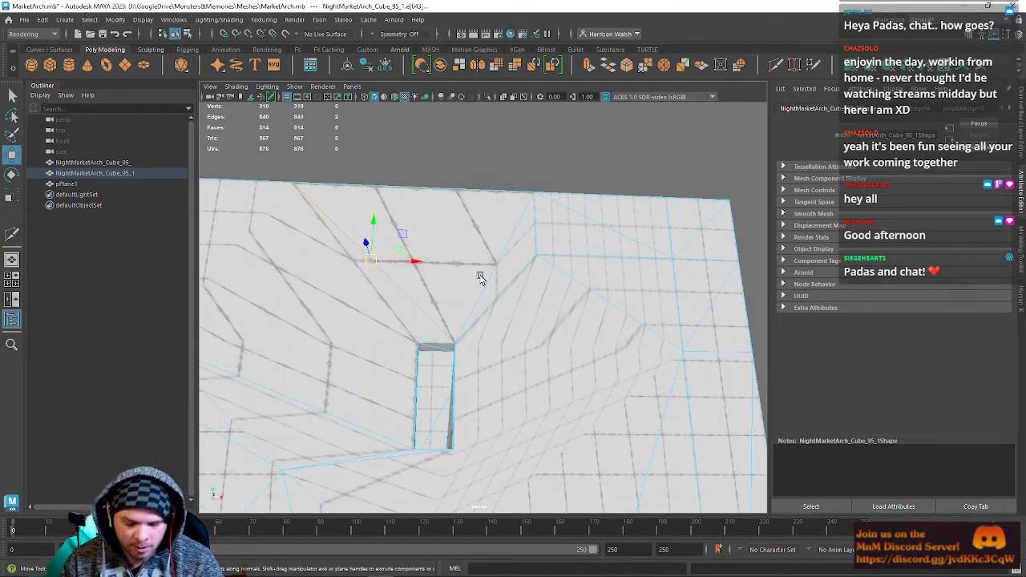
left_click_drag(583, 290, 500, 274, "alt")
key("Delete")
Delete the redundant edges fanning between the small window and the arch peak on the front wall's inner face, with their vertices.
right_click_drag(500, 274, 485, 241)
left_click(487, 246)
left_click(579, 264, "shift")
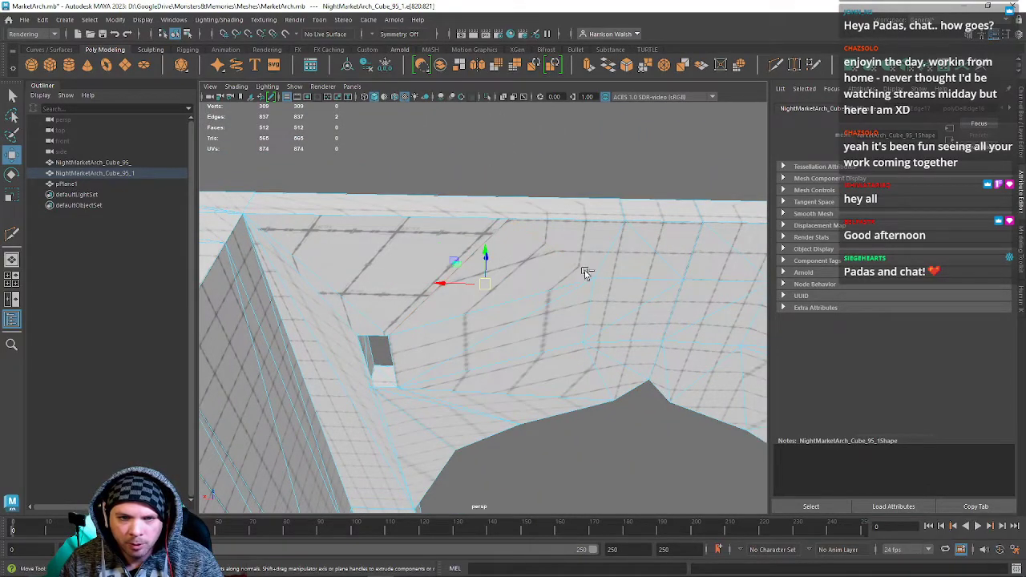
left_click(619, 267, "shift")
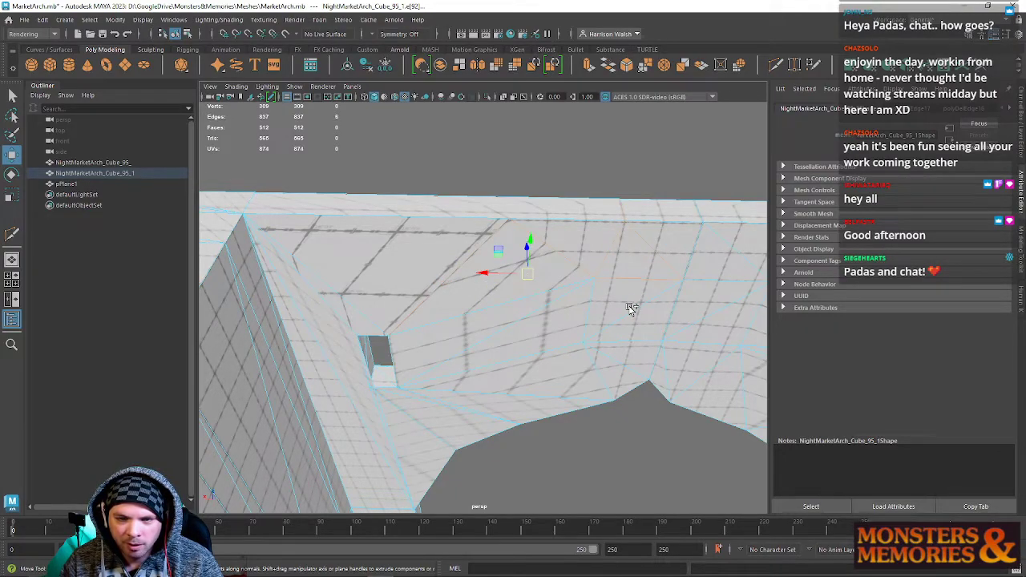
left_click_drag(581, 315, 582, 283, "alt")
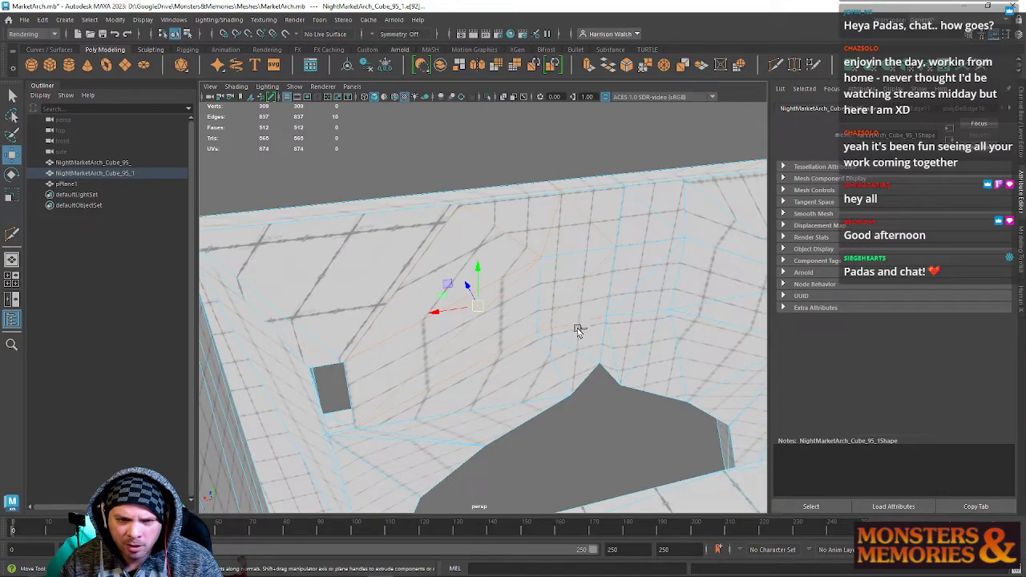
left_click_drag(570, 336, 539, 337, "alt")
right_click_drag(539, 337, 453, 295, "alt")
left_click_drag(454, 294, 459, 302, "alt")
middle_click_drag(495, 299, 502, 361, "alt")
left_click_drag(440, 286, 495, 217, "alt")
left_click(648, 261, "shift")
left_click(674, 245, "shift")
key("ctrl+Delete")
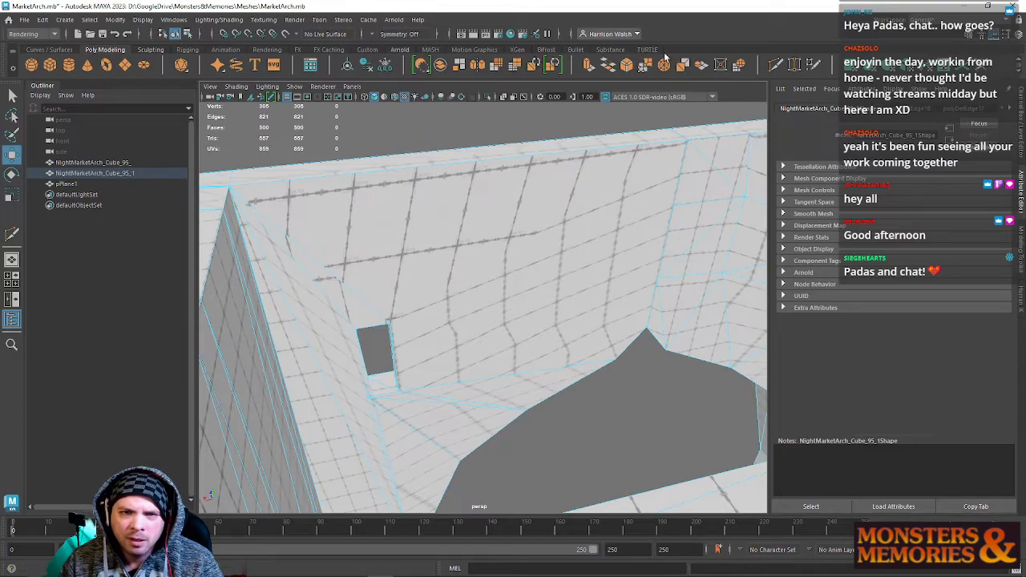
Multi-Cut new edges on the inner face from the window's upper inner corner to the wall top above the arch and toward the arch.
left_click(774, 64)
left_click(229, 188)
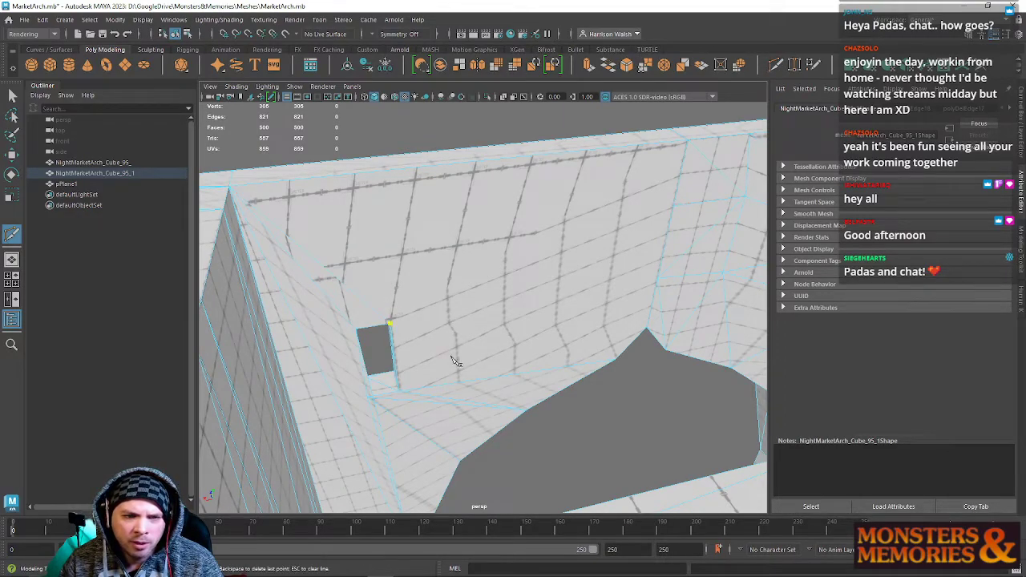
left_click(685, 142)
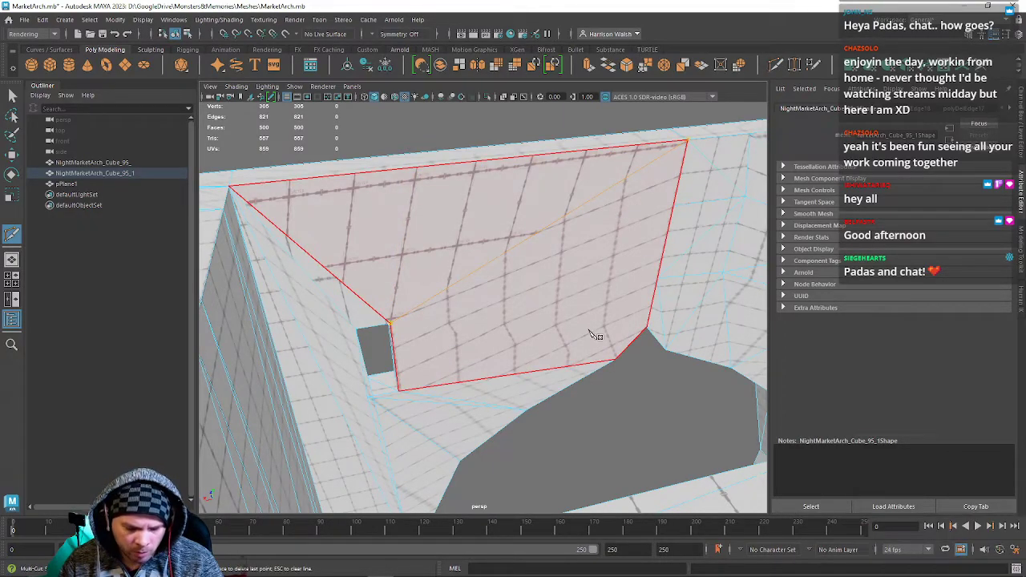
key("q")
left_click_drag(577, 337, 503, 305, "alt")
key("g")
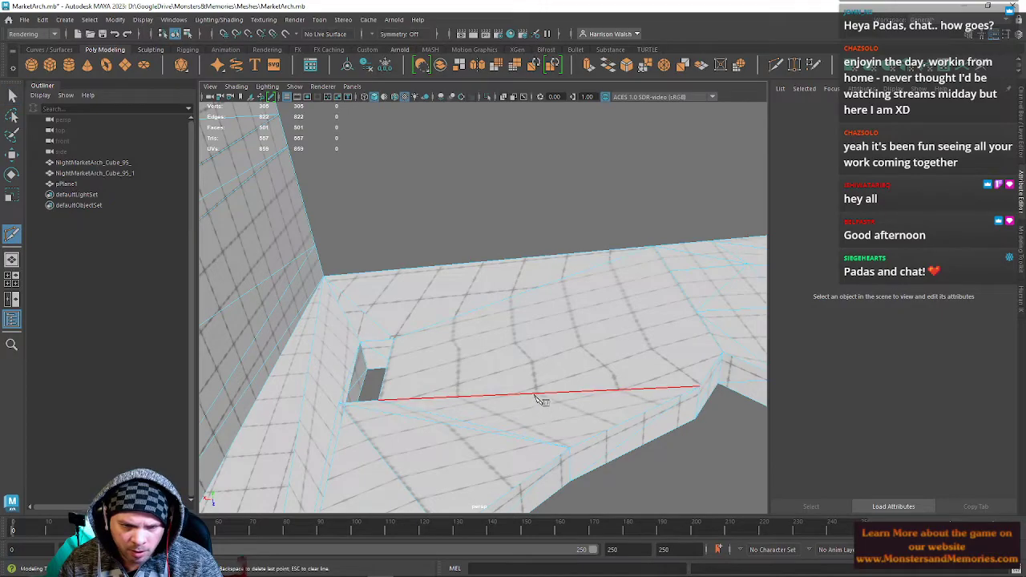
left_click(393, 338)
key("q")
Delete the extra edge on the narrow inner wall strip beside the small window.
left_click_drag(411, 373, 496, 316, "alt")
right_click_drag(496, 317, 539, 412, "alt")
key("w")
right_click_drag(431, 271, 430, 306)
left_click(429, 306)
left_click_drag(430, 346, 410, 201, "alt")
right_click(402, 198)
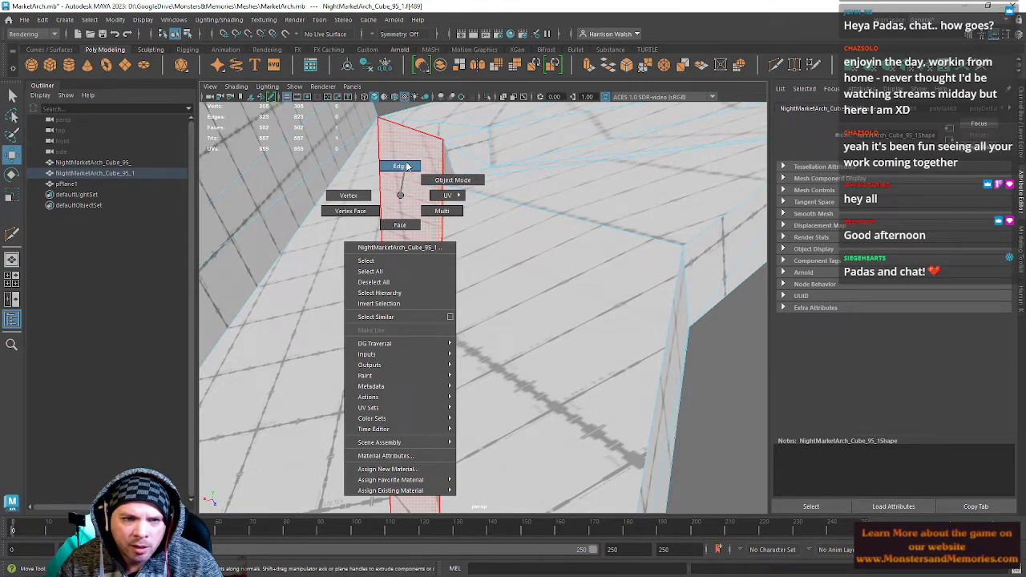
left_click(406, 166)
left_click(441, 251)
key("Delete")
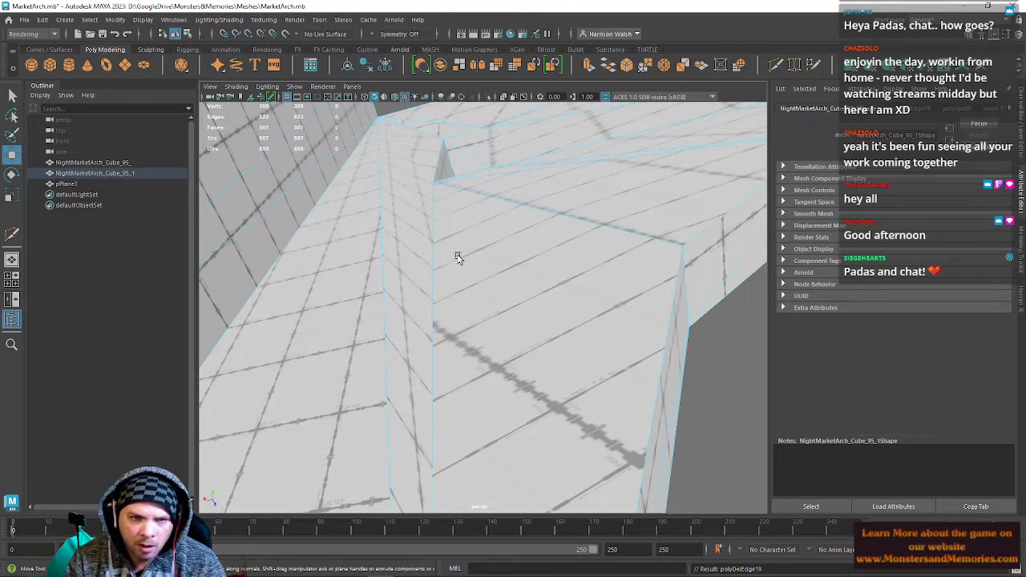
Multi-Cut an edge from the small window's lower outer corner to the adjacent wall corner on the inner face.
left_click_drag(457, 257, 476, 321, "alt")
left_click(775, 65)
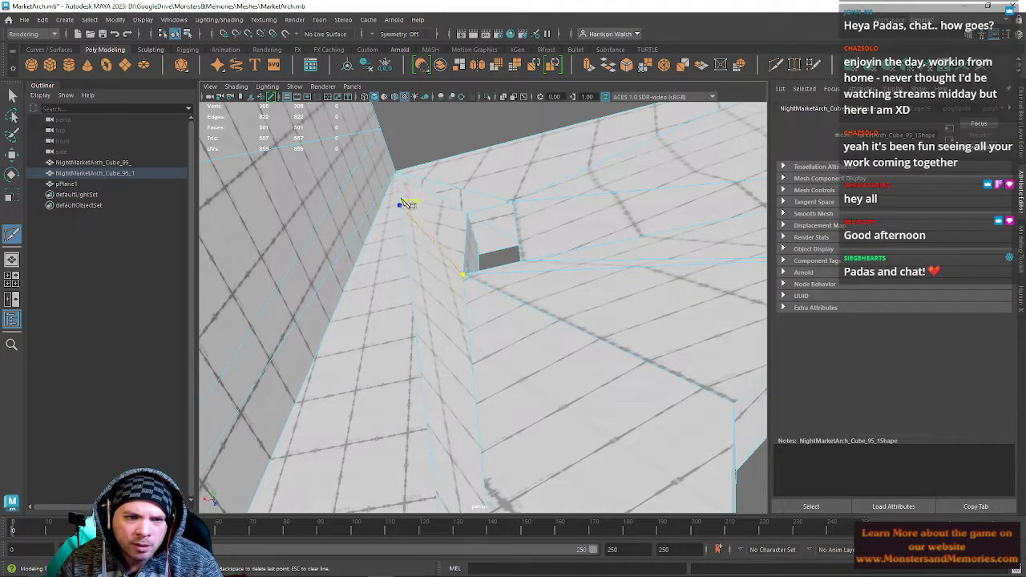
right_click(403, 109)
Delete the long edge running down the inner wall strip beside the arch opening.
left_click_drag(444, 249, 469, 378, "alt")
left_click_drag(427, 443, 577, 217, "alt")
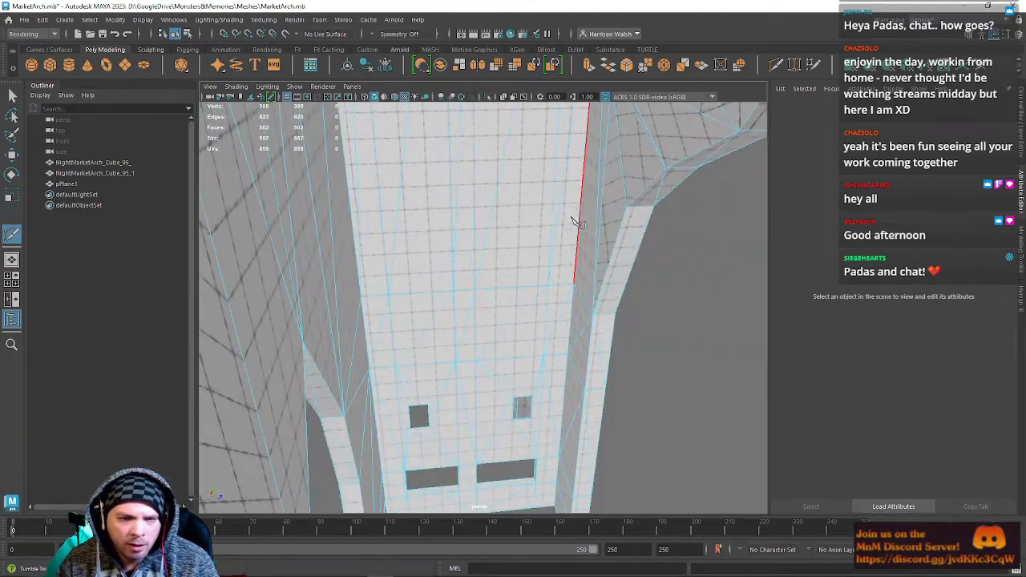
right_click_drag(572, 215, 655, 361, "alt")
left_click_drag(654, 362, 605, 277, "alt")
left_click_drag(521, 249, 617, 369, "alt")
right_click_drag(617, 368, 650, 412, "alt")
left_click_drag(650, 412, 483, 267, "alt")
key("w")
right_click_drag(486, 188, 486, 160)
left_click(478, 183)
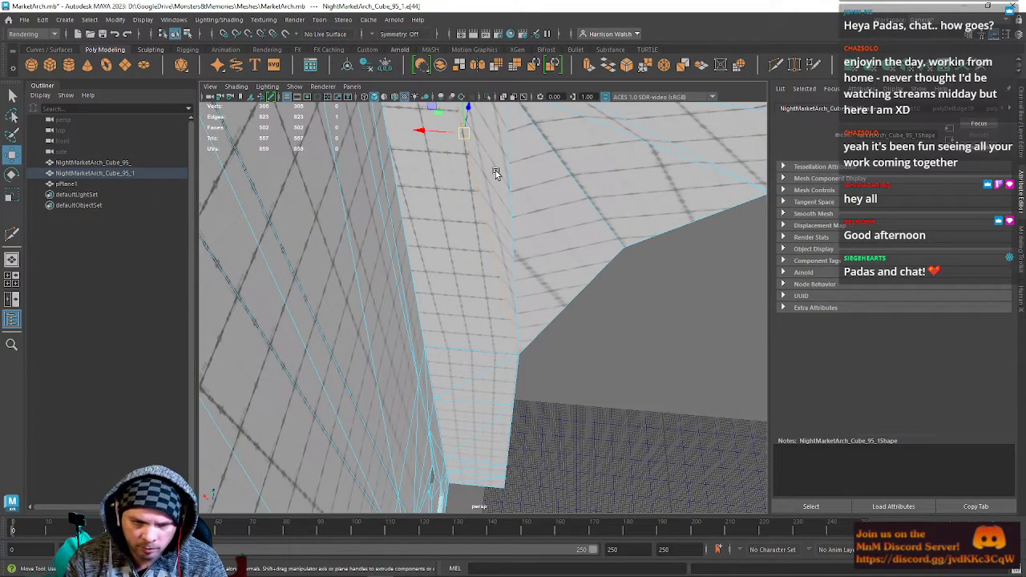
key("Delete")
Multi-Cut a replacement edge up the inner wall strip from its lower corner at the side wall.
left_click(774, 65)
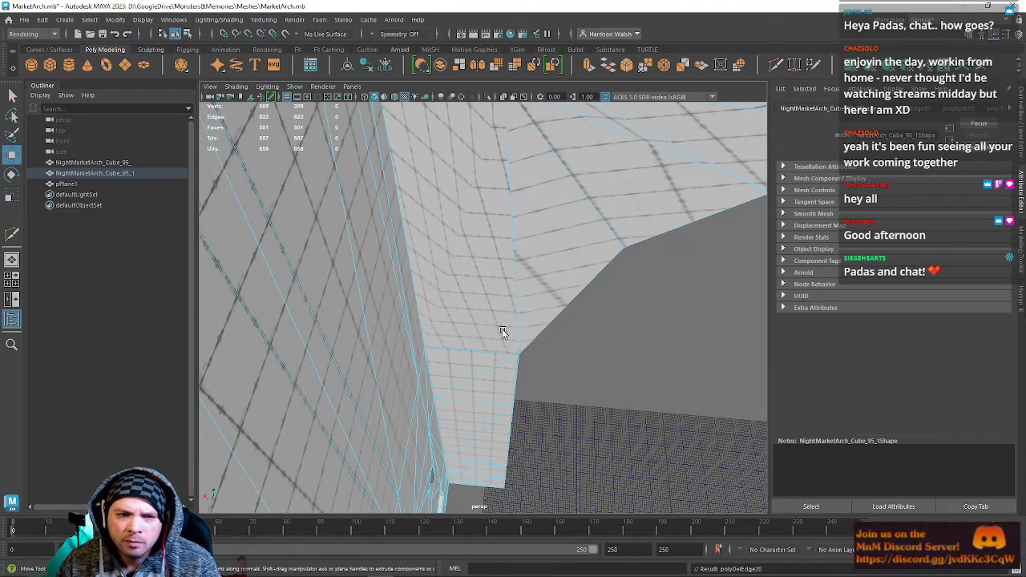
left_click_drag(473, 264, 524, 298, "alt")
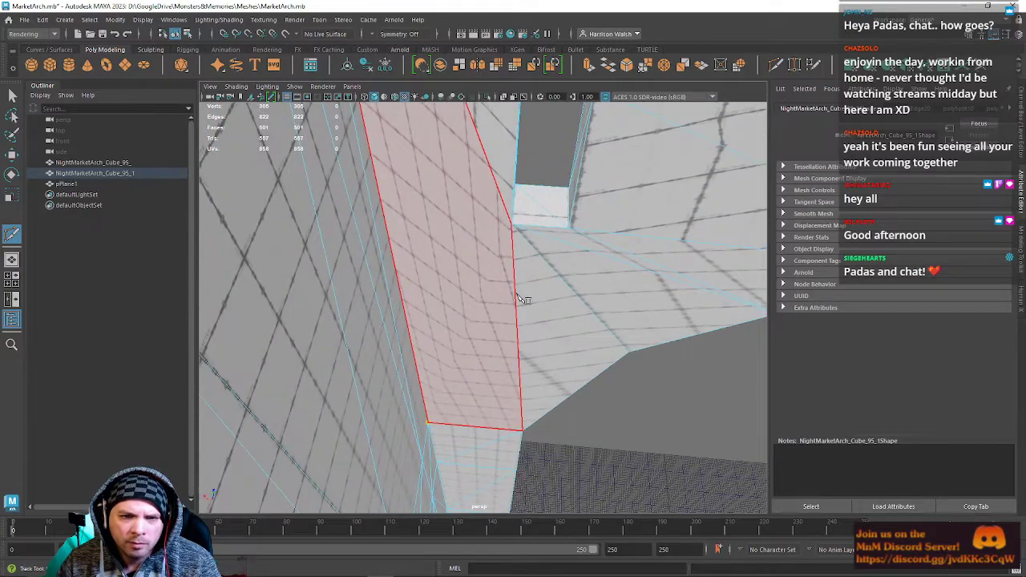
left_click_drag(472, 201, 501, 229, "alt")
key("q")
Delete the redundant horizontal and diagonal edges around the pillar's inner, arch-side and outer faces.
right_click_drag(490, 227, 490, 198)
left_click(475, 243)
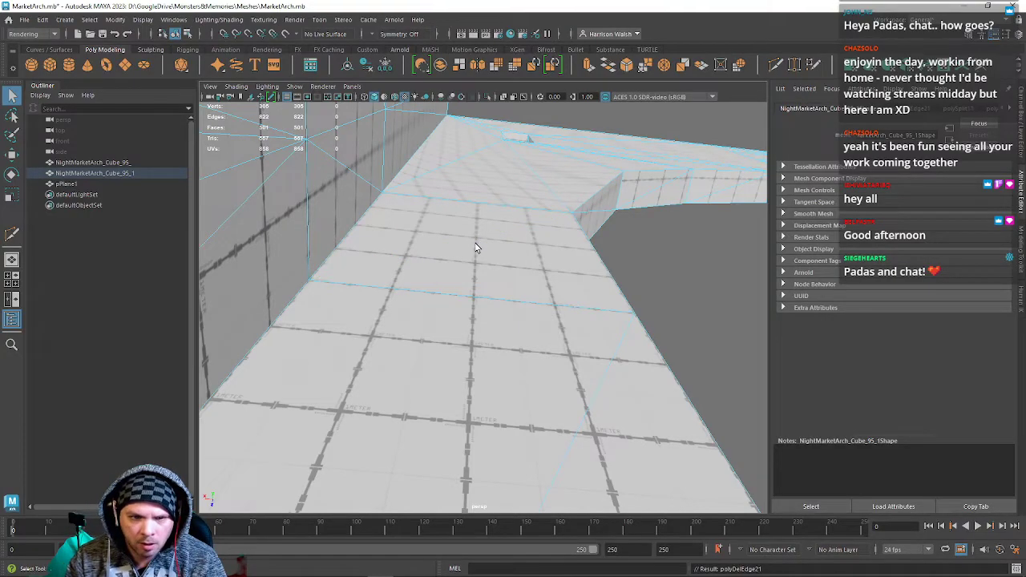
left_click_drag(427, 297, 468, 352, "alt")
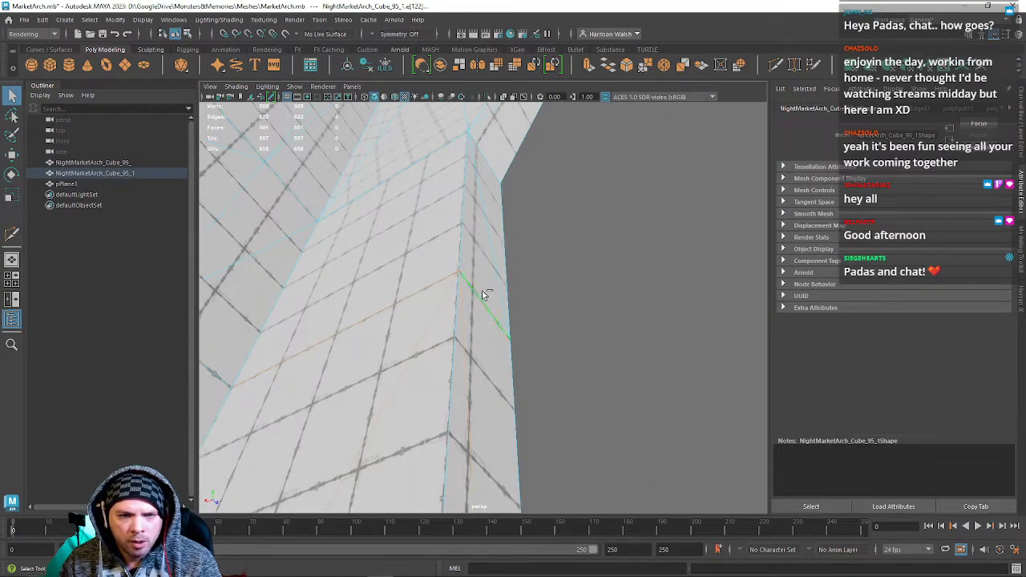
left_click_drag(491, 259, 507, 217, "alt")
left_click_drag(513, 293, 574, 255, "alt")
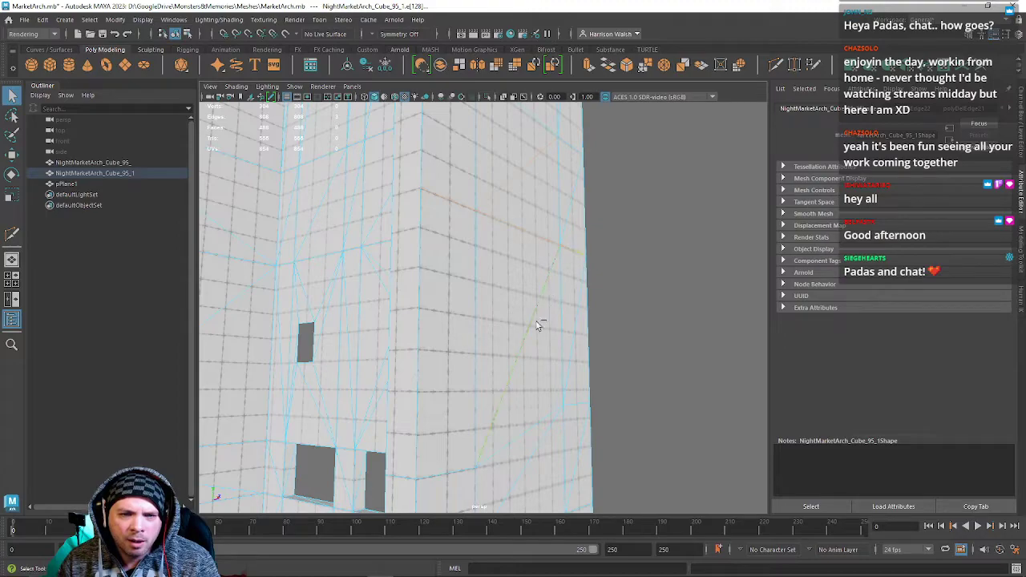
left_click_drag(529, 455, 496, 240, "alt")
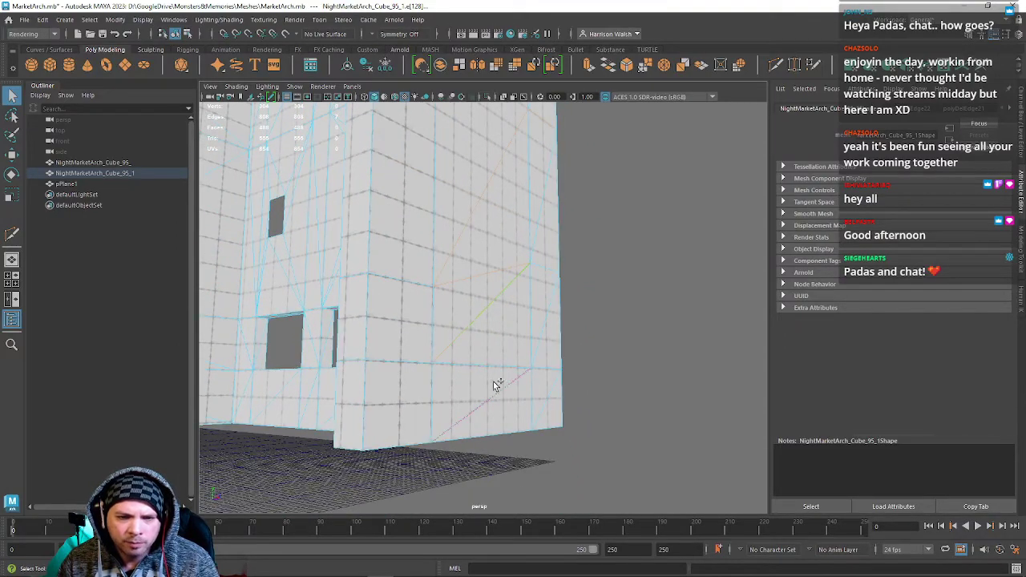
left_click_drag(507, 366, 320, 361, "alt")
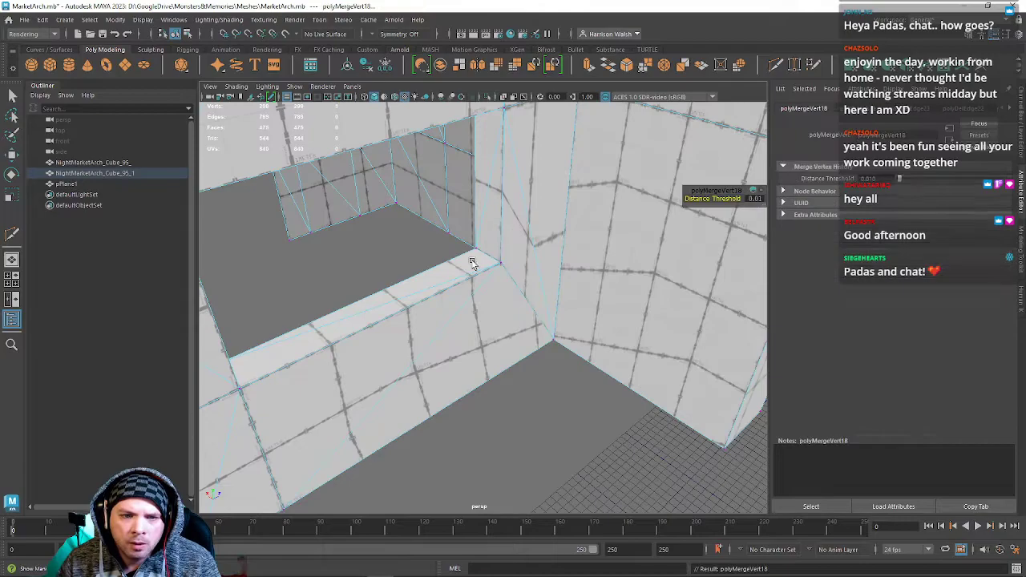
Move the stray vertex on the inner wall's lower edge to the wall's bottom corner and merge the vertices there.
left_click_drag(472, 259, 627, 363, "alt")
key("w")
left_click_drag(440, 362, 439, 364)
left_click_drag(435, 362, 286, 365)
left_click_drag(342, 388, 285, 358)
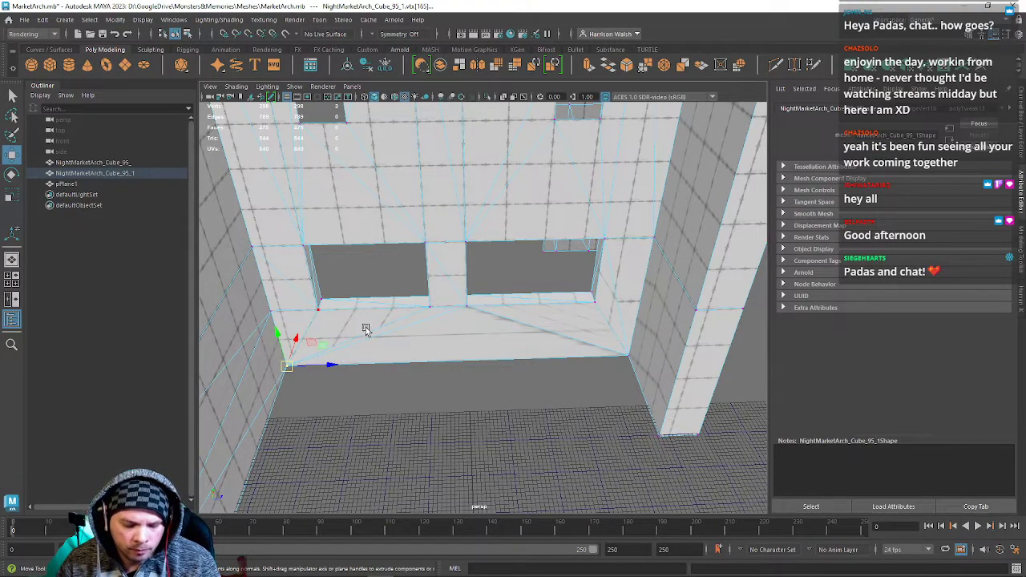
key("g")
Move the corner vertex beside the left large window down to the wall's bottom corner and merge it.
middle_click_drag(430, 300, 484, 297, "alt")
left_click_drag(483, 297, 401, 267, "alt")
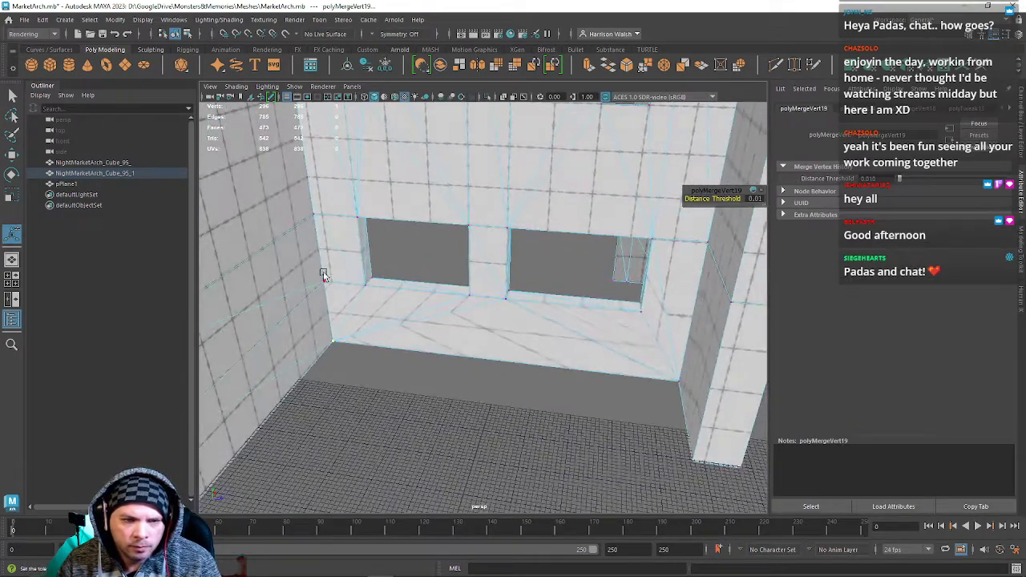
left_click(325, 274)
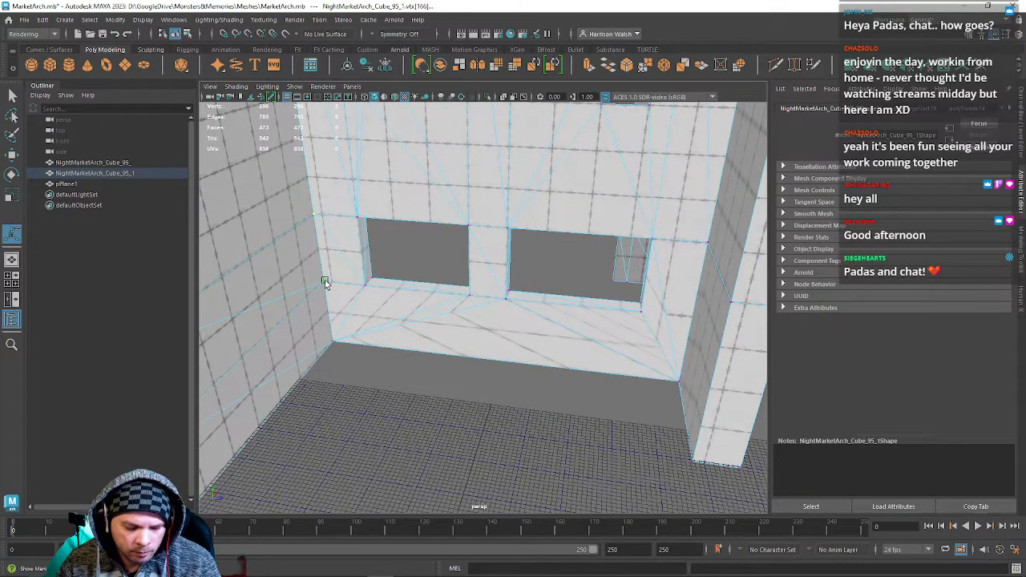
key("w")
left_click_drag(321, 251, 345, 371)
key("g")
Move the inner corner vertex above the small windows' level up onto the next corner vertex and merge them.
left_click_drag(657, 324, 542, 337, "alt")
middle_click_drag(543, 339, 549, 418, "alt")
left_click_drag(594, 365, 519, 284, "alt")
scroll(492, 183, "down", 3)
middle_click_drag(492, 184, 497, 272, "alt")
scroll(503, 275, "up", 6)
scroll(503, 275, "down", 5)
left_click_drag(451, 263, 467, 321, "alt")
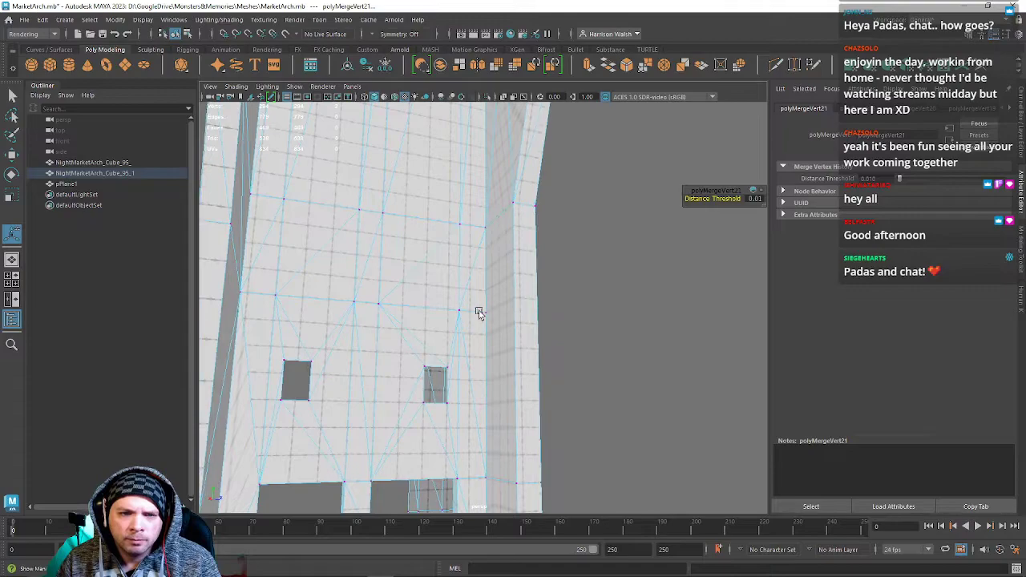
left_click(485, 314)
key("w")
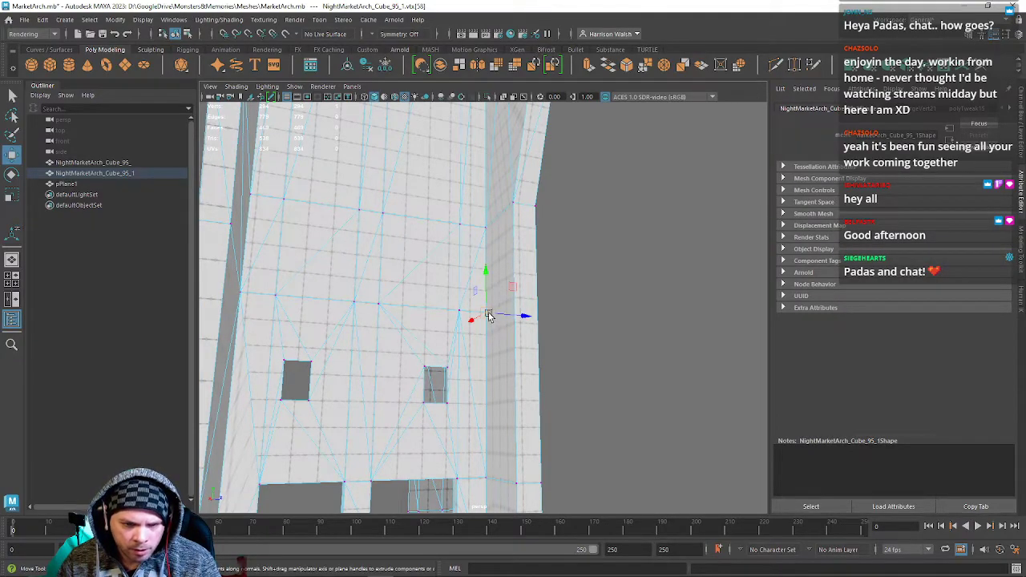
left_click_drag(489, 314, 491, 224)
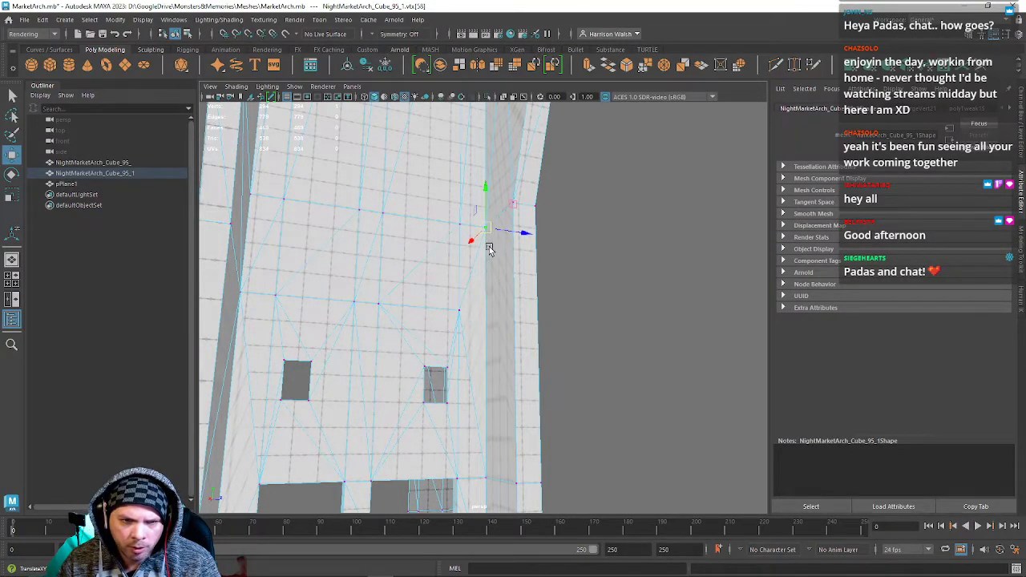
key("g")
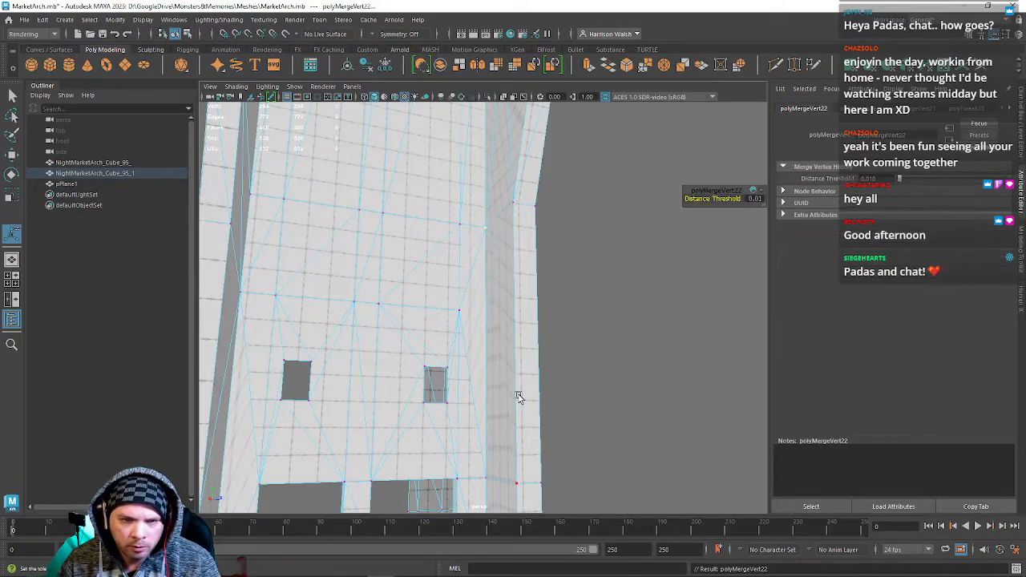
Move the pillar vertices level with the large windows' tops down toward the base and merge those at the wall's bottom corner.
middle_click_drag(518, 396, 517, 297, "alt")
left_click_drag(518, 297, 484, 328, "alt")
left_click(493, 320)
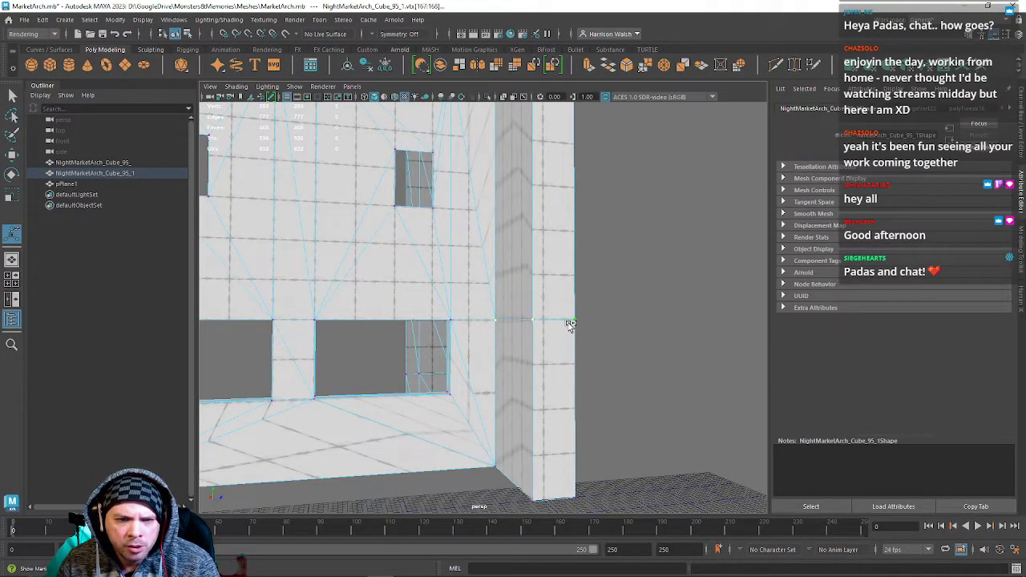
key("w")
left_click_drag(535, 283, 534, 404, "alt")
middle_click_drag(529, 410, 530, 336, "alt")
right_click_drag(530, 336, 598, 451, "alt")
left_click_drag(483, 305, 450, 311)
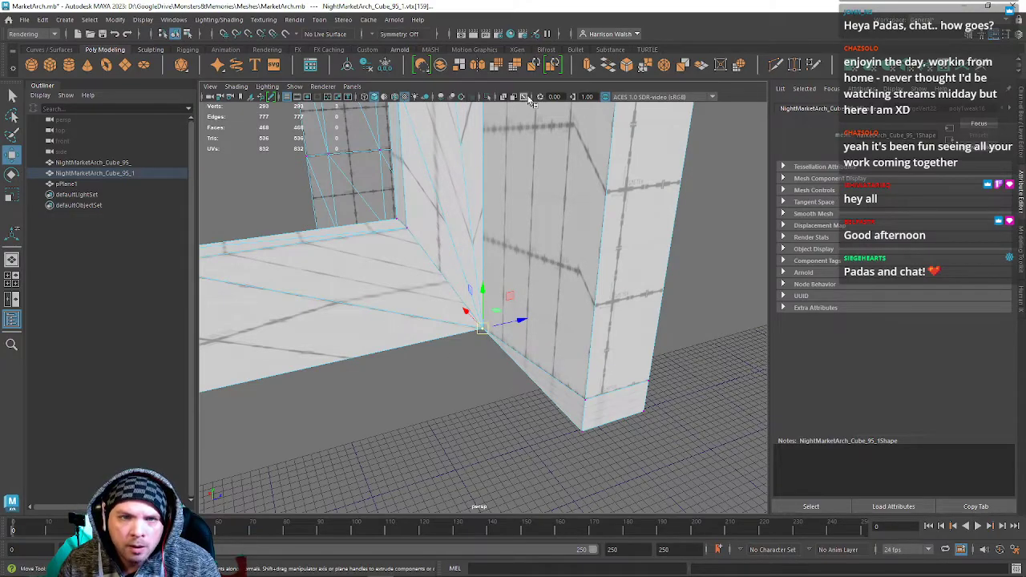
left_click(642, 65)
Delete the horizontal edges around the base of the pillar, including their vertices.
right_click_drag(566, 338, 565, 241)
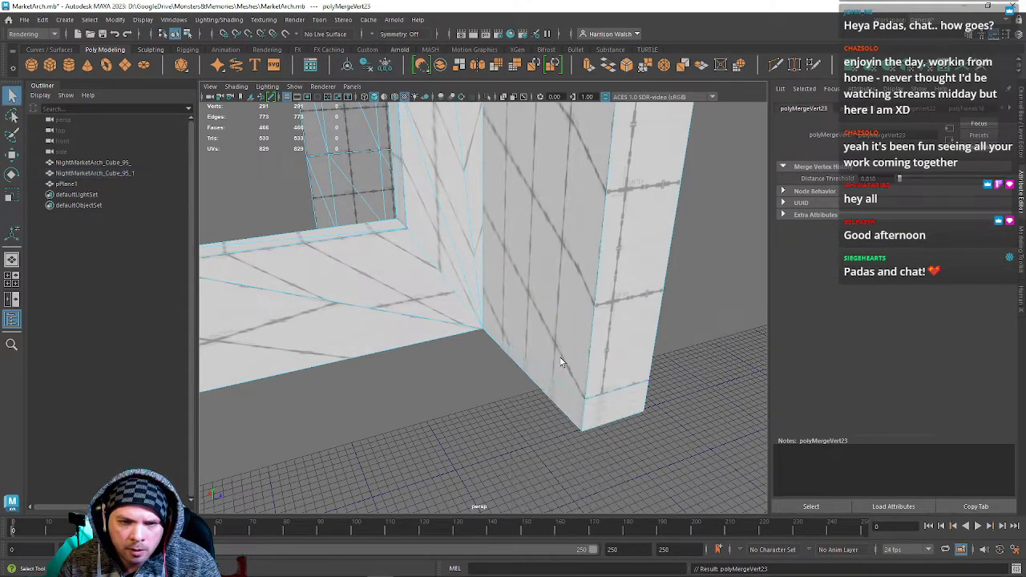
left_click(595, 390)
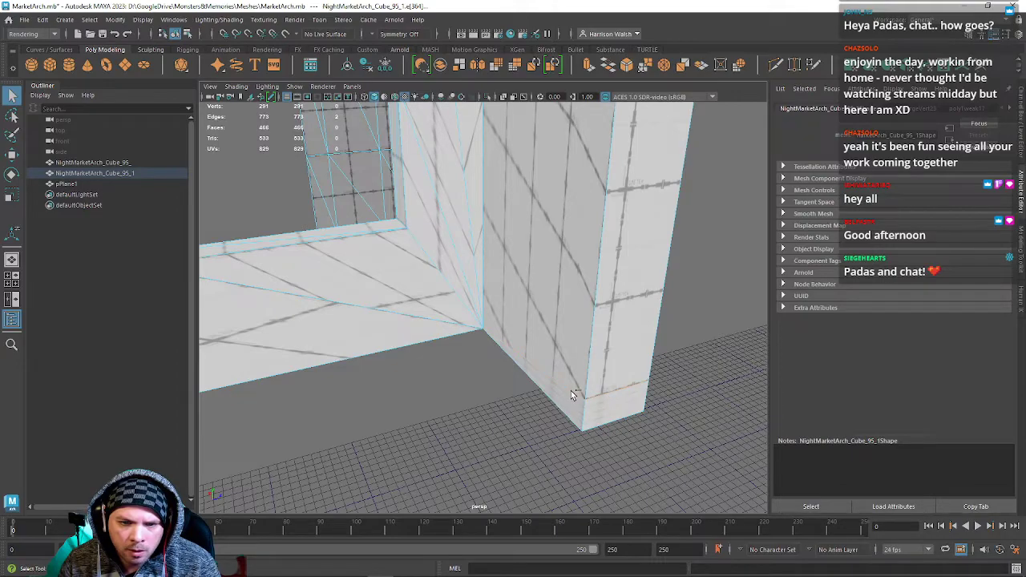
key("ctrl+Delete")
Select the vertical edges between the two small windows on the inner side wall.
left_click_drag(601, 248, 430, 286, "alt")
right_click_drag(430, 286, 395, 212, "alt")
middle_click_drag(395, 212, 484, 343, "alt")
left_click_drag(483, 343, 488, 371, "alt")
right_click_drag(488, 371, 490, 323, "alt")
left_click_drag(490, 323, 476, 293, "alt")
right_click_drag(476, 293, 520, 390, "alt")
middle_click_drag(520, 389, 537, 335, "alt")
right_click_drag(476, 270, 476, 241)
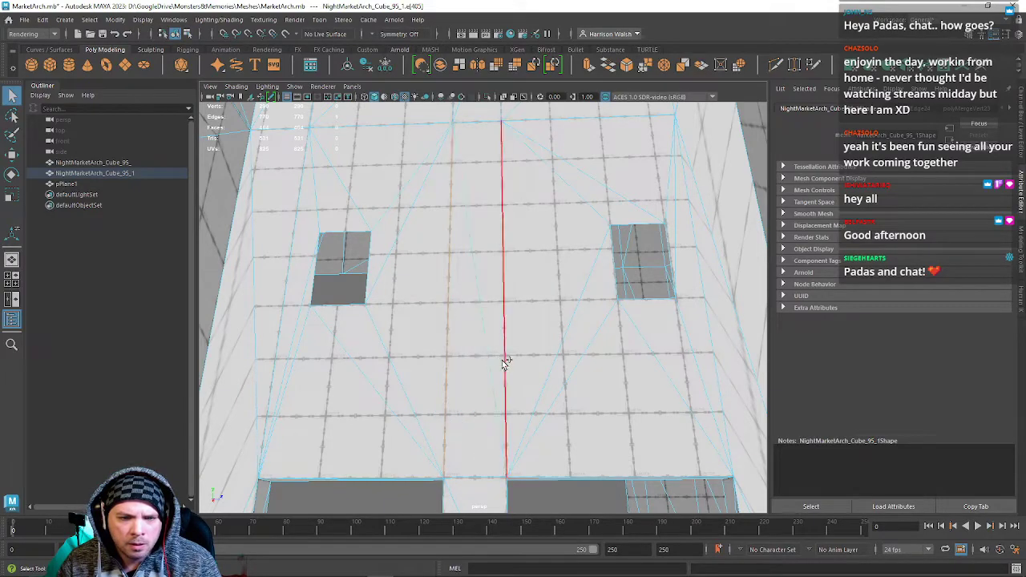
Delete the redundant edges along the wall's central vertical line and the stretch above the two small windows.
middle_click_drag(490, 267, 512, 492, "alt")
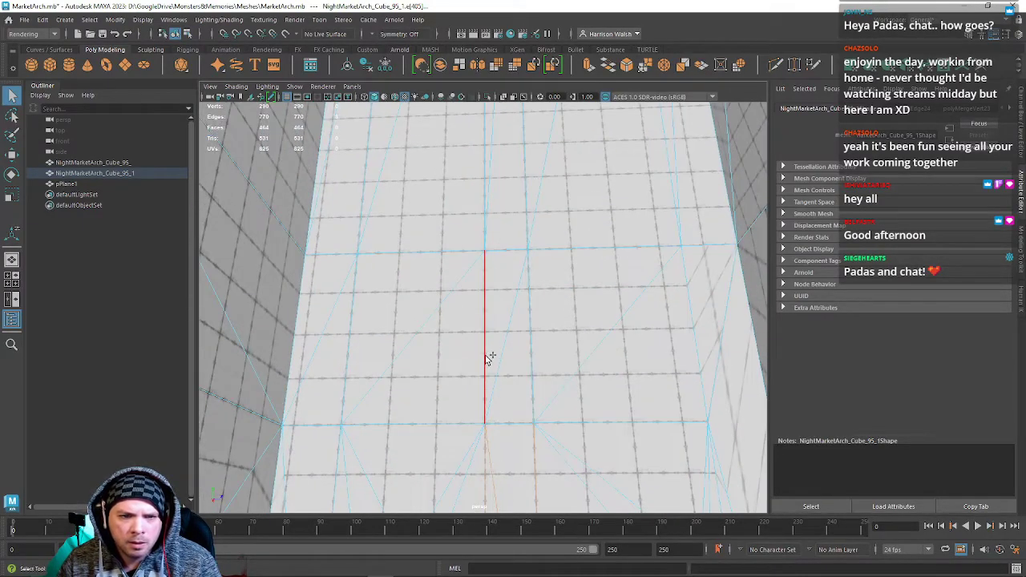
left_click(501, 332, "shift")
middle_click_drag(527, 222, 485, 291, "alt")
left_click(489, 306, "shift")
left_click(502, 298, "shift")
left_click(528, 290, "shift")
left_click(549, 282, "shift")
left_click(469, 287, "shift")
middle_click_drag(485, 344, 517, 208, "alt")
middle_click_drag(481, 326, 496, 207, "alt")
key("ctrl+Delete")
Delete the surplus edges crossing the far stretch of the same wall, including the long edge beside its right side.
left_click_drag(412, 309, 419, 138, "alt")
left_click_drag(429, 225, 462, 319, "alt")
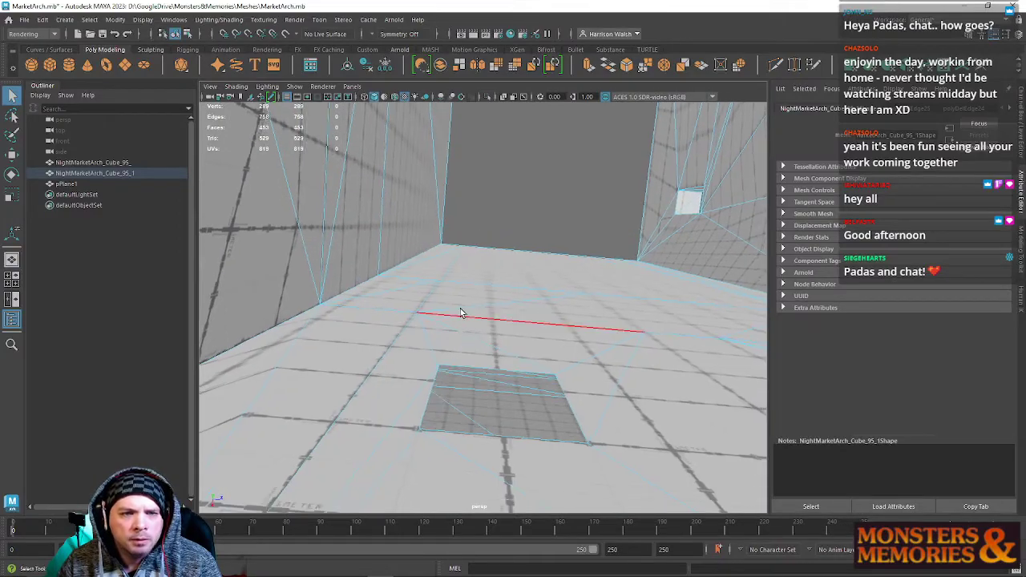
left_click(452, 268)
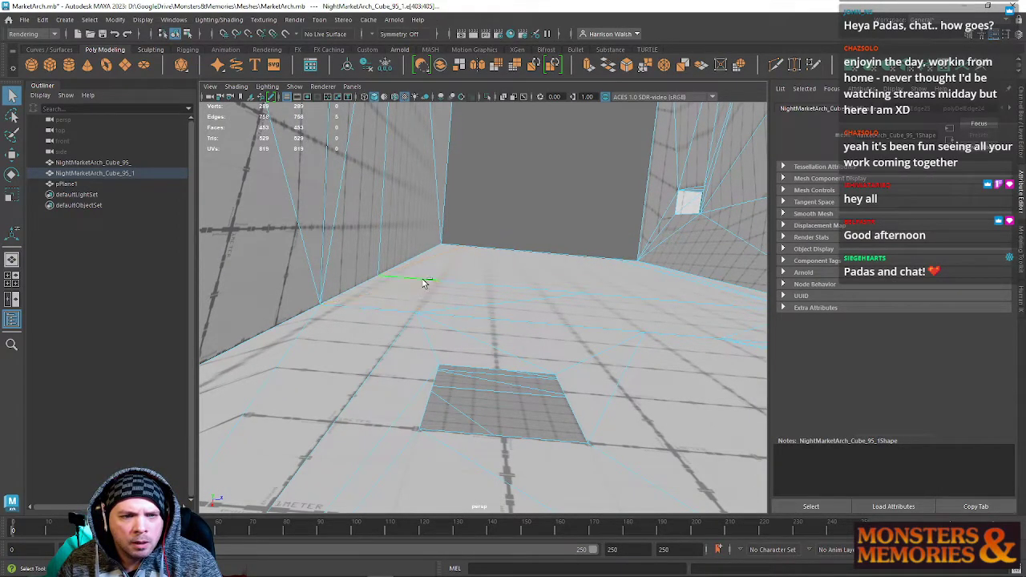
left_click(524, 302, "shift")
left_click_drag(524, 303, 662, 337, "alt")
right_click_drag(662, 337, 572, 248, "alt")
middle_click_drag(571, 247, 508, 283, "alt")
left_click(594, 260, "shift")
left_click_drag(573, 290, 560, 227, "alt")
left_click(565, 246)
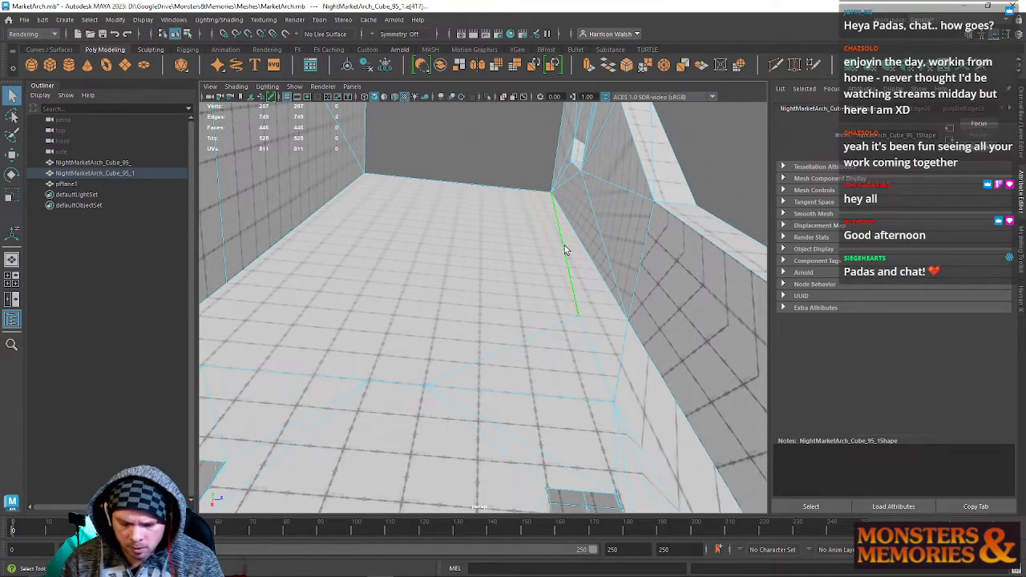
Snap the loose vertex beside the wall's right side onto the far corner, merge it there, and save the scene.
right_click_drag(564, 275, 512, 271)
key("w")
left_click_drag(581, 309, 552, 194)
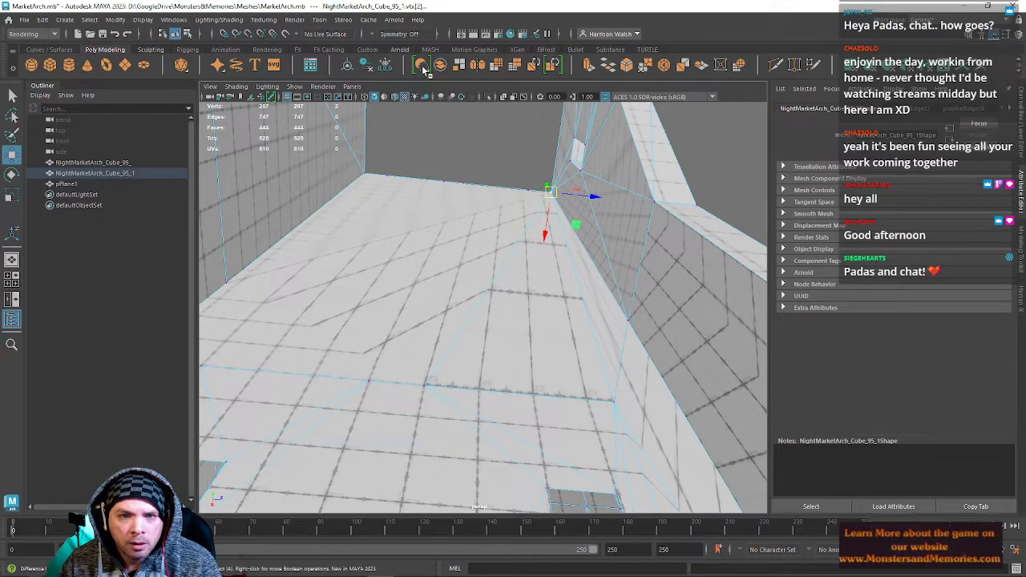
left_click(646, 65)
left_click(24, 21)
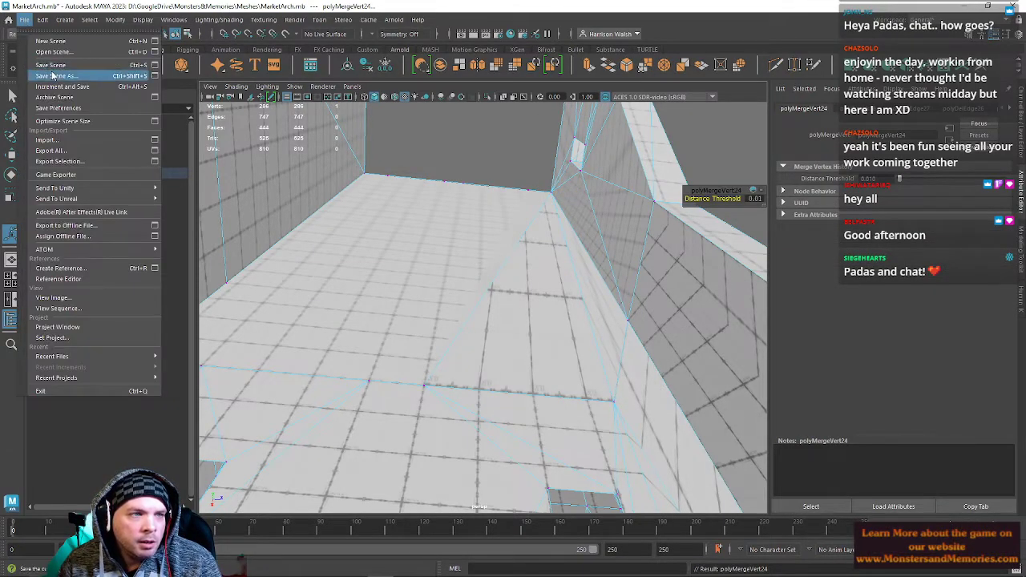
left_click(48, 69)
Snap the two loose vertices along the wall's left side onto the far left corner and merge them.
left_click_drag(495, 340, 530, 326, "alt")
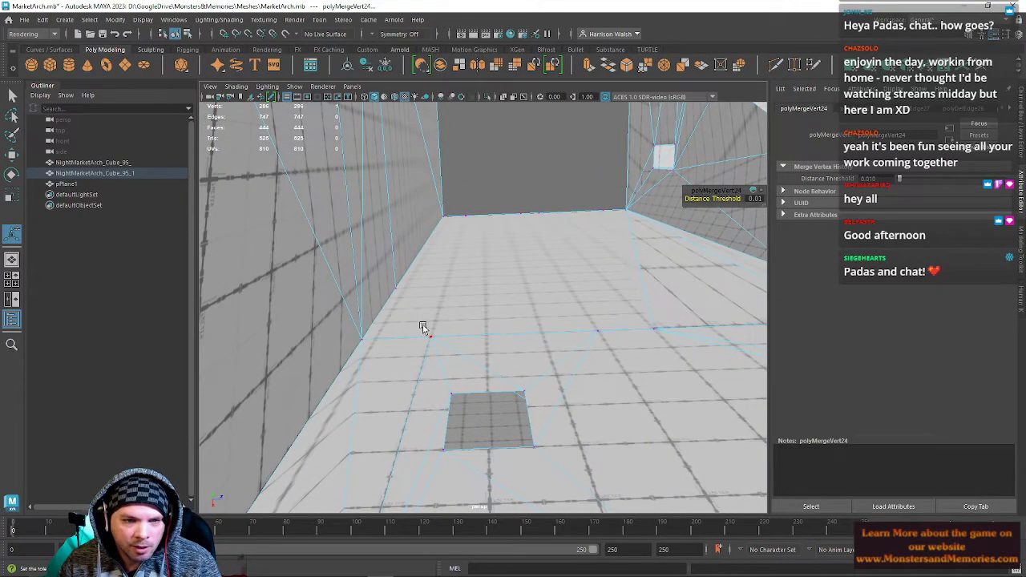
left_click(397, 291)
key("w")
left_click_drag(396, 291, 447, 211)
left_click(424, 335)
left_click_drag(430, 336, 442, 229)
key("ctrl+z")
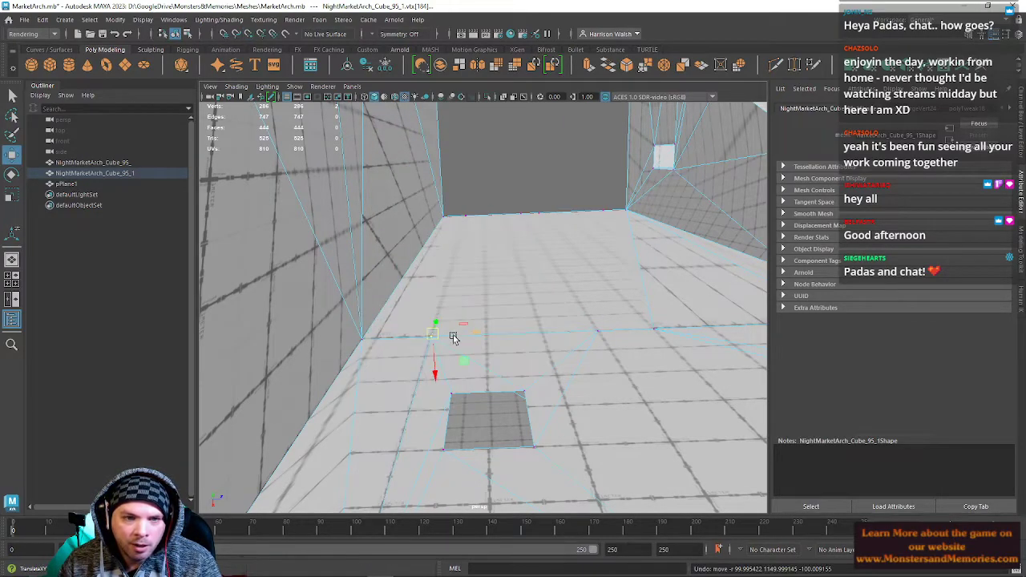
left_click_drag(430, 336, 446, 229)
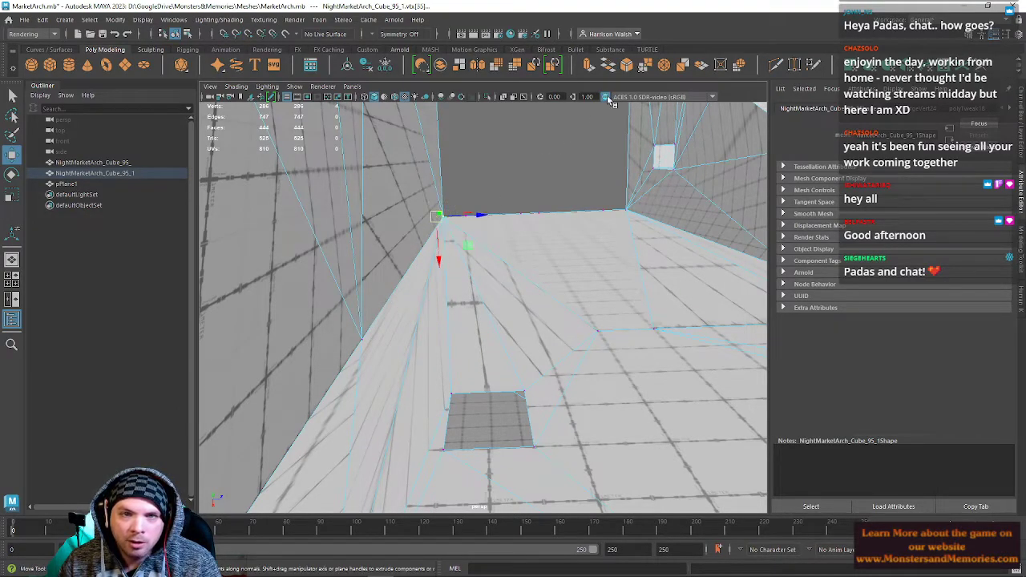
left_click(645, 66)
Move the vertex on the inner vertical corner down onto the bottom corner beside the side wall and merge them.
left_click_drag(520, 267, 510, 225, "alt")
left_click(521, 176)
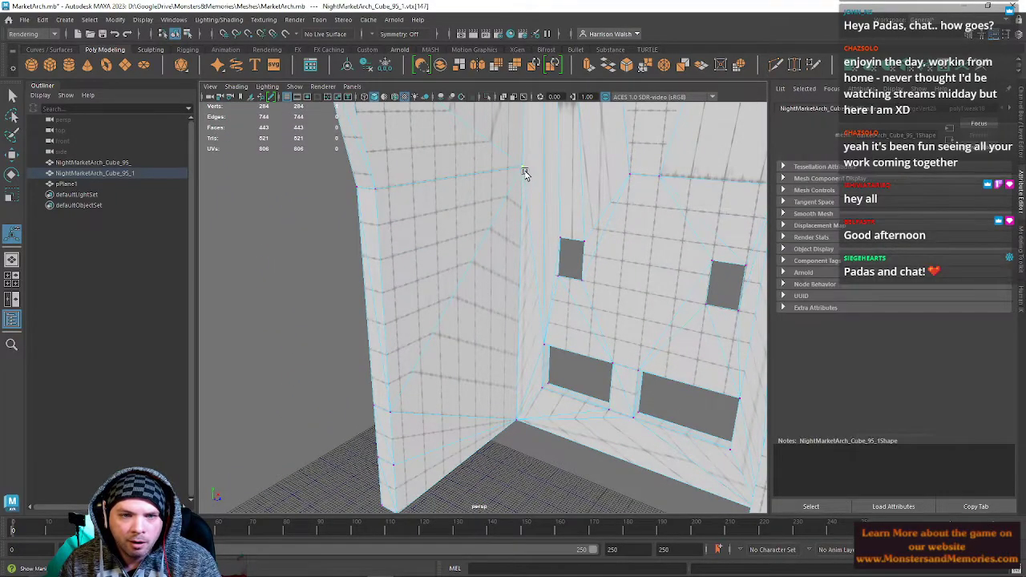
key("w")
left_click_drag(526, 170, 518, 419)
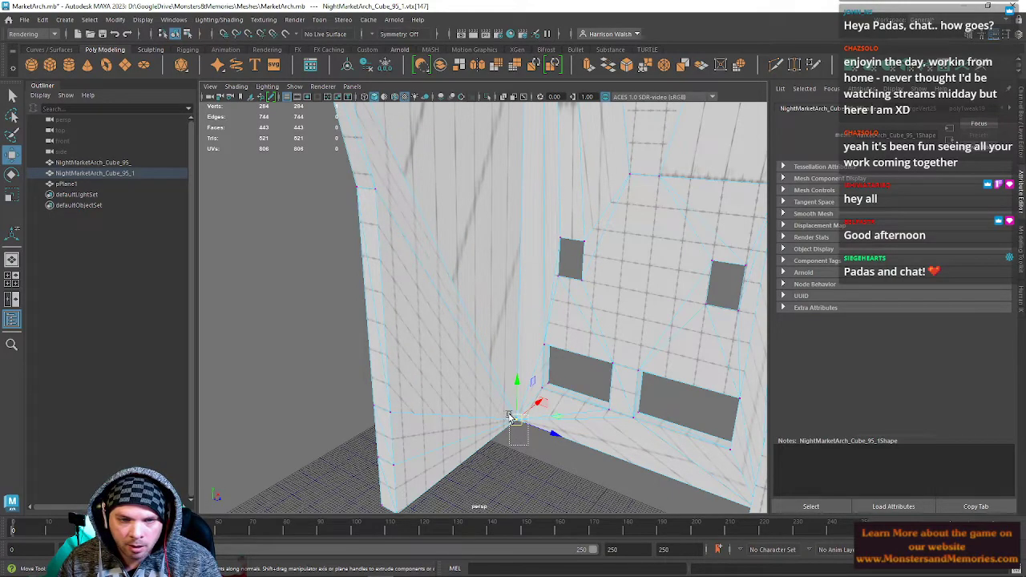
left_click(645, 68)
Delete the long diagonal edge on the side wall next to the arch opening and replace it with a Multi-Cut edge.
middle_click_drag(552, 231, 545, 318, "alt")
left_click_drag(544, 318, 494, 238, "alt")
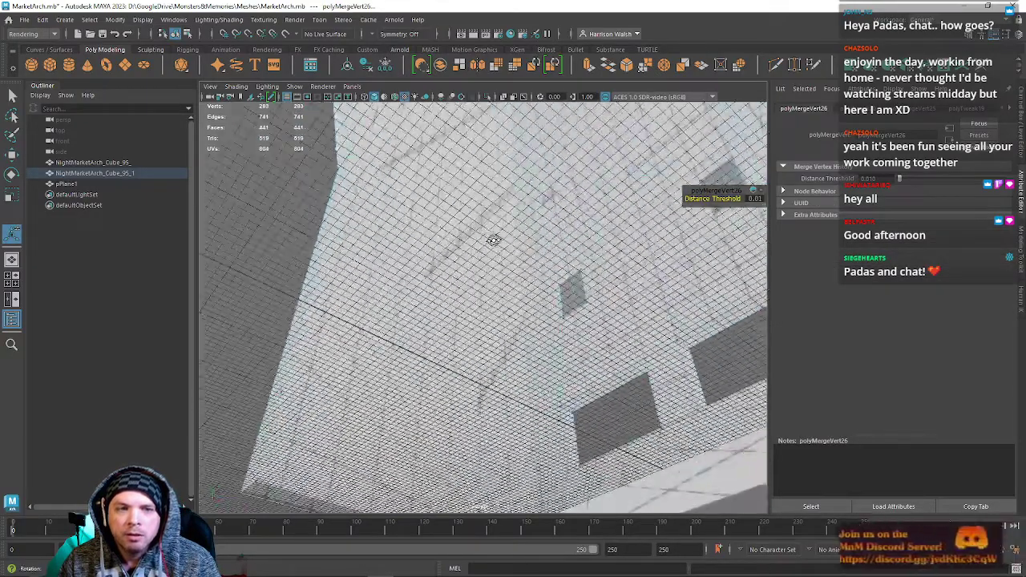
middle_click_drag(495, 238, 508, 357, "alt")
left_click_drag(428, 308, 415, 321, "alt")
right_click_drag(377, 268, 386, 243)
left_click(385, 307)
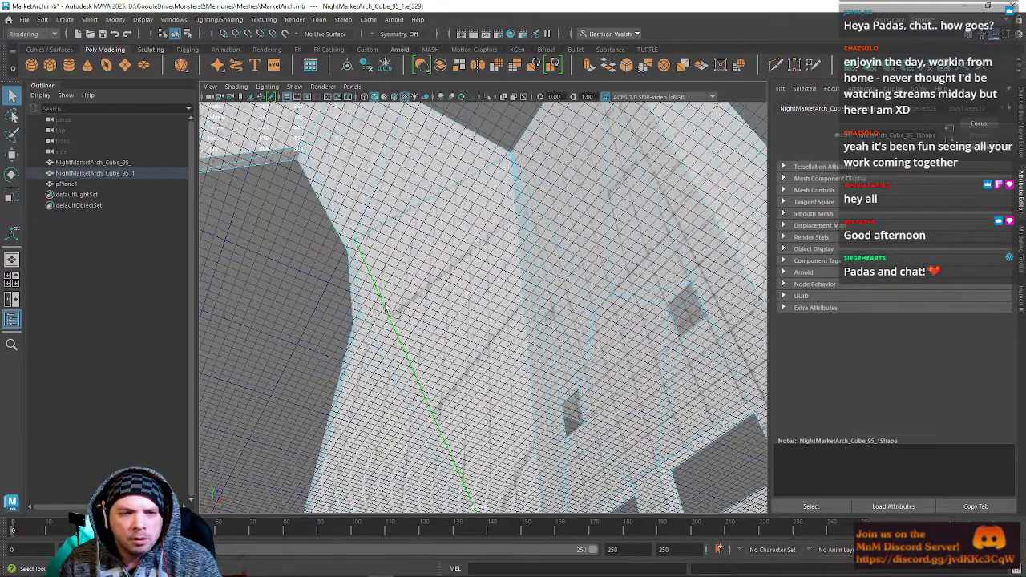
key("Delete")
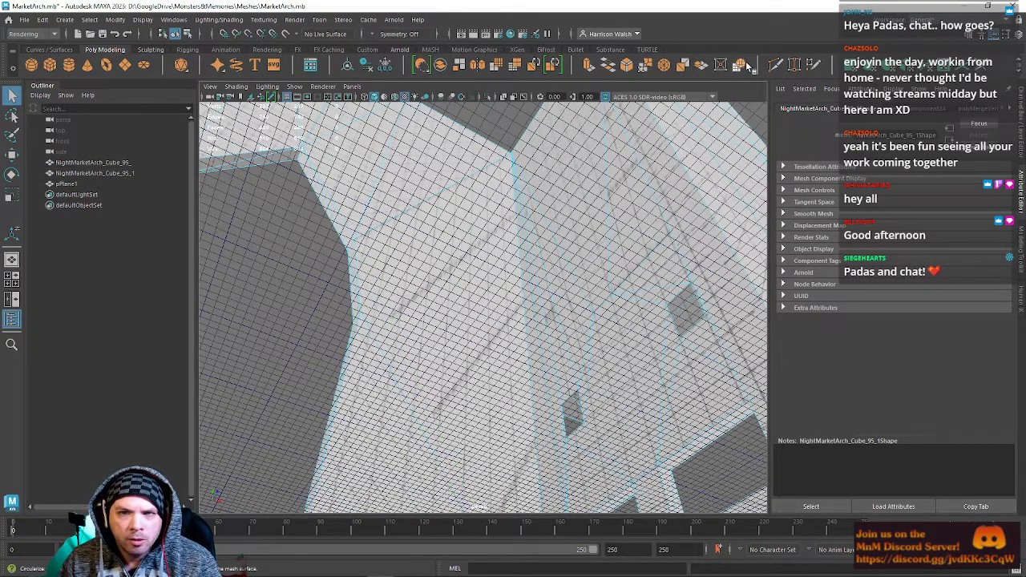
left_click(776, 64)
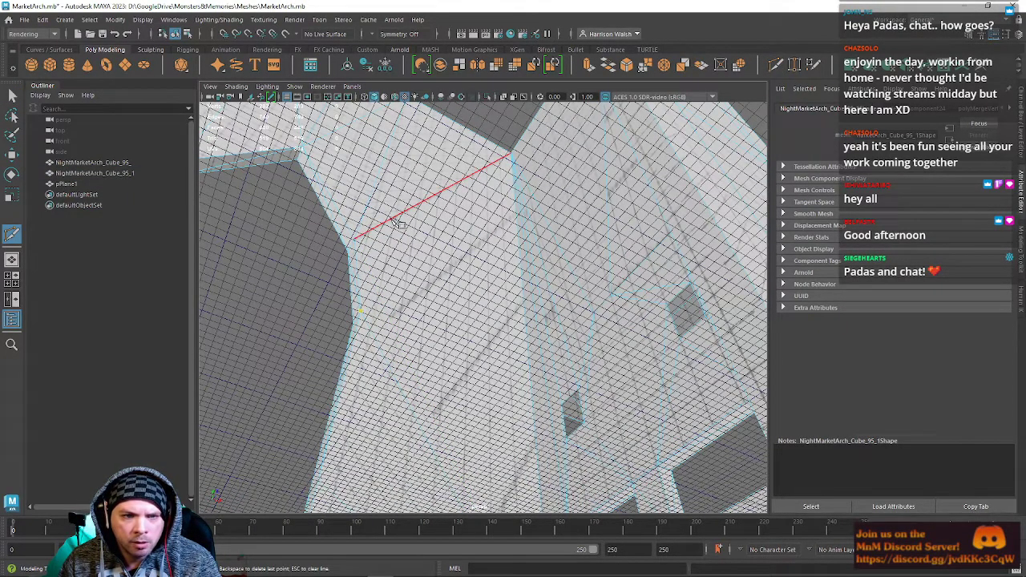
key("Return")
Examine the edge layout of the windowed wall, checking the edges around and above the two small windows.
left_click_drag(412, 214, 486, 268, "alt")
middle_click_drag(486, 268, 413, 305, "alt")
left_click_drag(415, 310, 495, 247, "alt")
middle_click_drag(489, 339, 508, 175, "alt")
left_click_drag(508, 176, 499, 237, "alt")
middle_click_drag(499, 237, 506, 342, "alt")
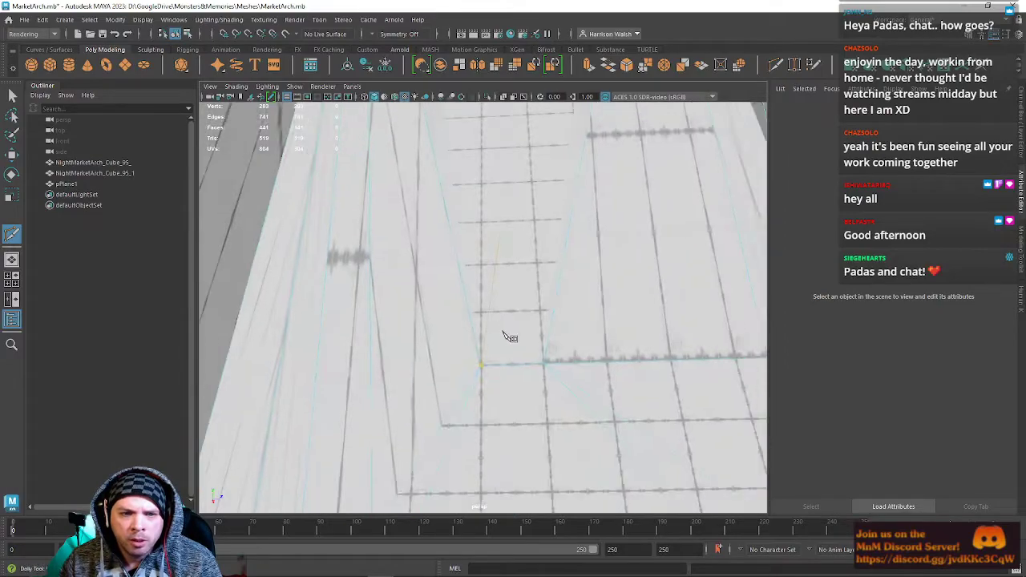
right_click_drag(507, 341, 487, 273, "alt")
left_click_drag(488, 273, 460, 331, "alt")
middle_click_drag(460, 332, 472, 268, "alt")
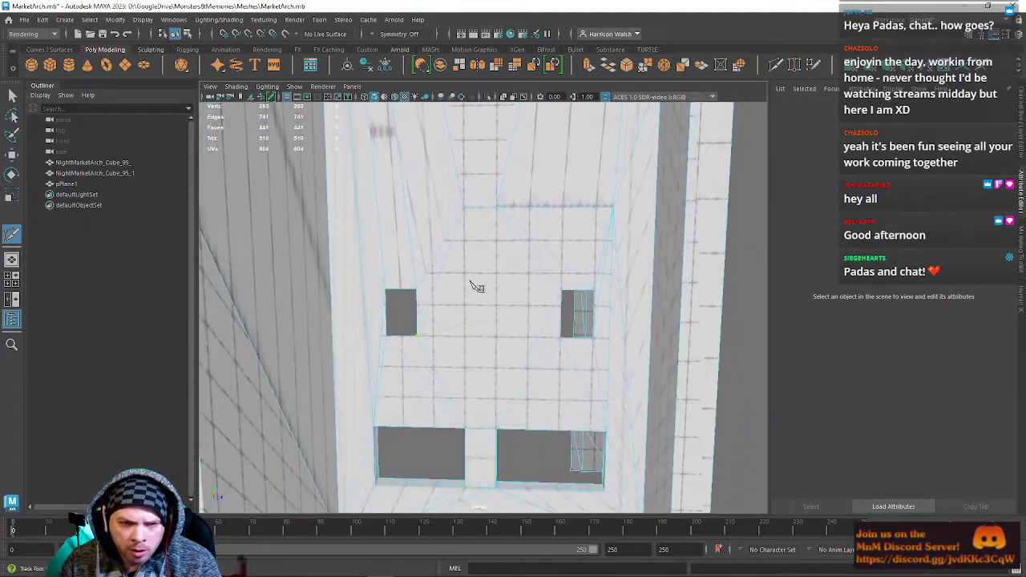
key("w")
right_click_drag(438, 295, 435, 237)
left_click(574, 312)
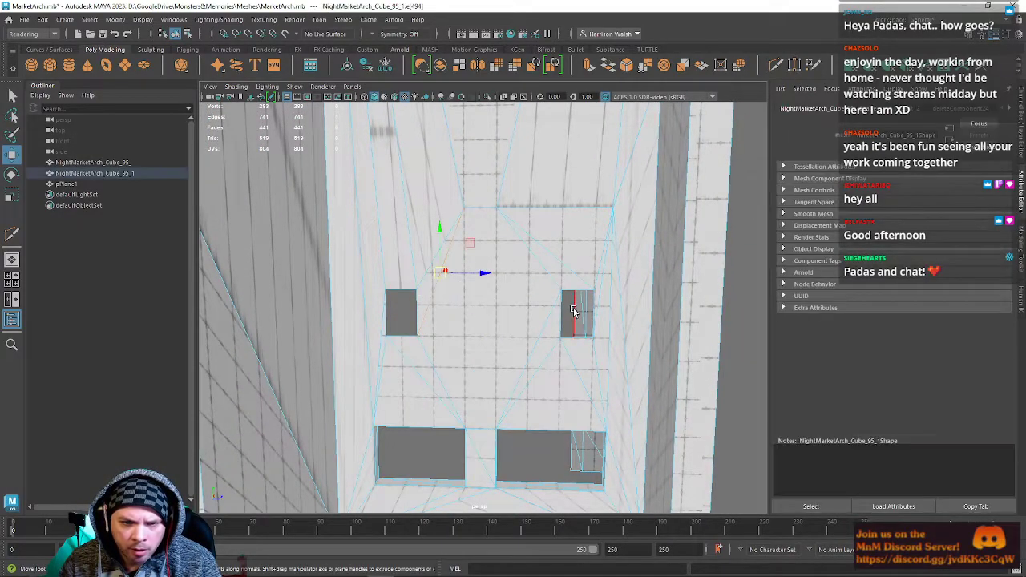
left_click(545, 274)
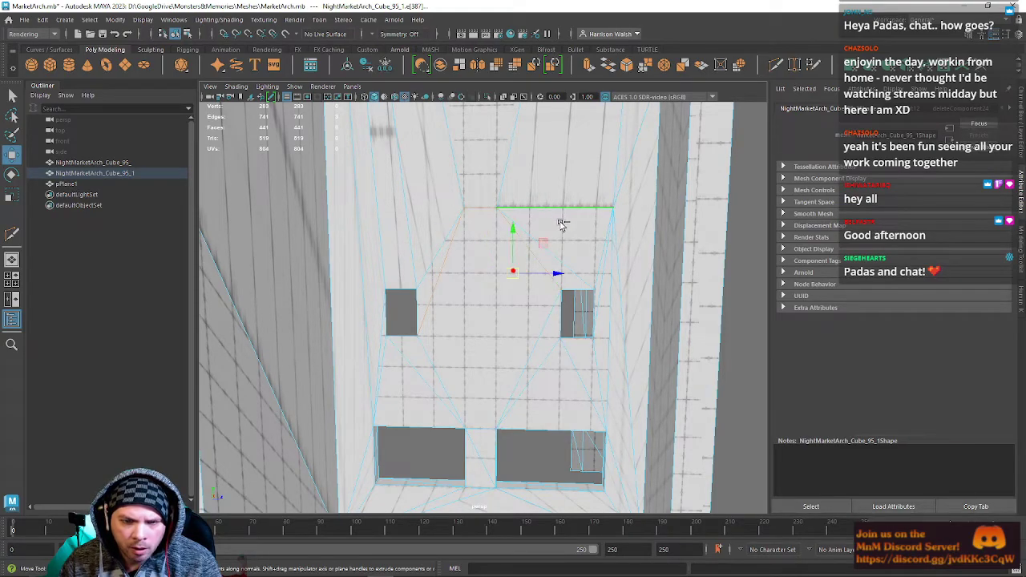
left_click_drag(566, 227, 574, 218, "alt")
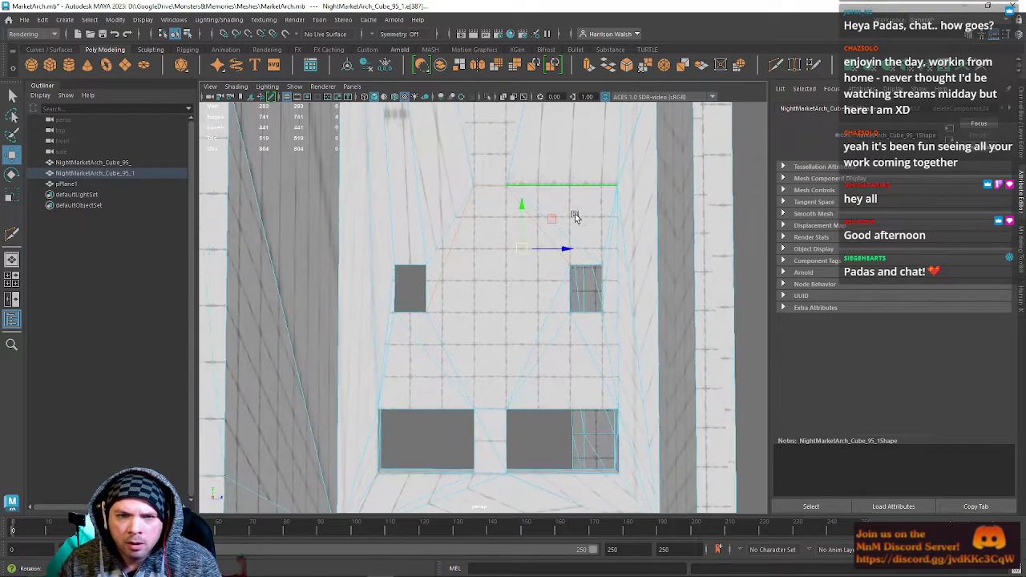
right_click_drag(574, 217, 593, 267, "alt")
middle_click_drag(593, 268, 575, 320, "alt")
Snap the vertices above the right small window onto its corners and merge the overlapping vertices.
right_click_drag(569, 166, 494, 209)
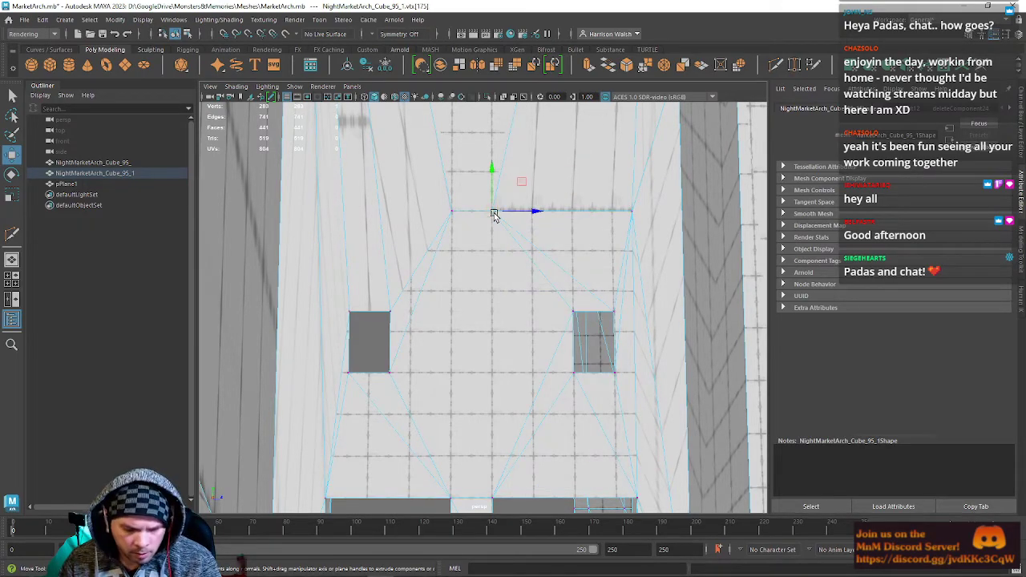
left_click_drag(494, 215, 560, 310)
left_click(633, 215)
key("v")
left_click_drag(634, 216, 657, 426)
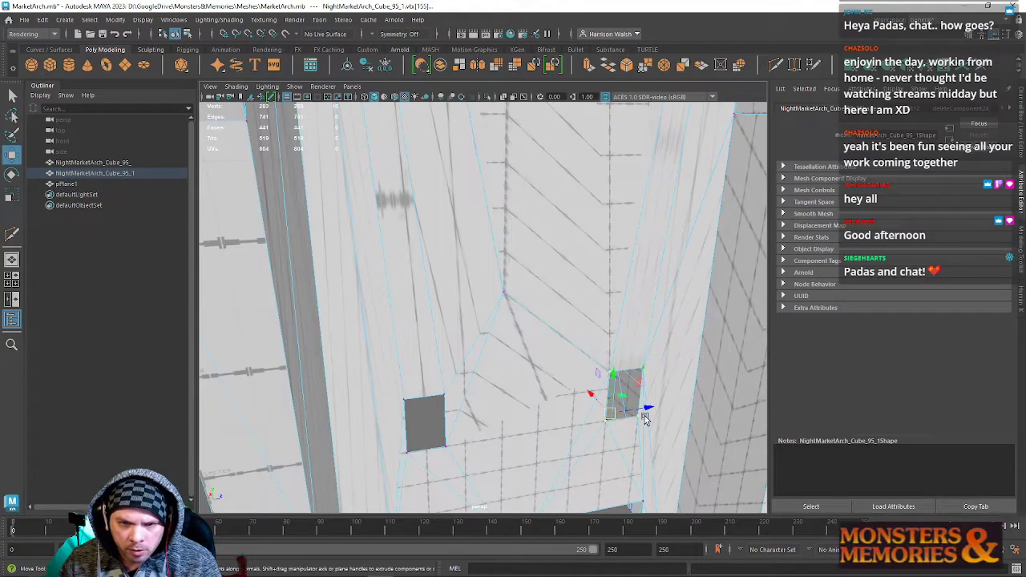
key("g")
left_click_drag(606, 227, 522, 259, "alt")
key("ctrl+z")
middle_click_drag(568, 301, 543, 269, "alt")
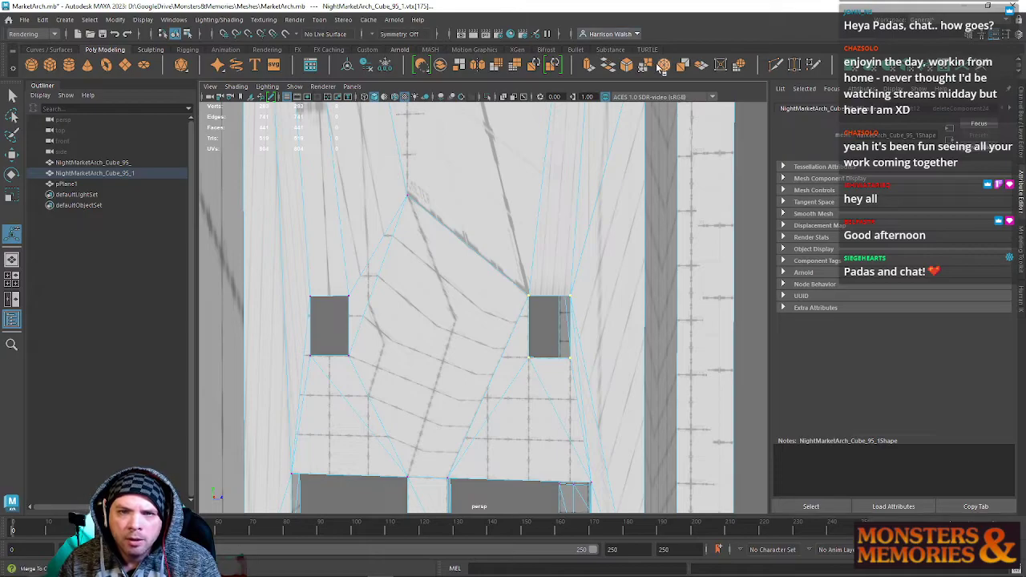
key("g")
Snap the remaining vertices beside the left small window onto its corners and merge them.
left_click_drag(440, 227, 431, 292, "alt")
left_click(486, 167)
key("w")
left_click_drag(486, 172, 446, 271)
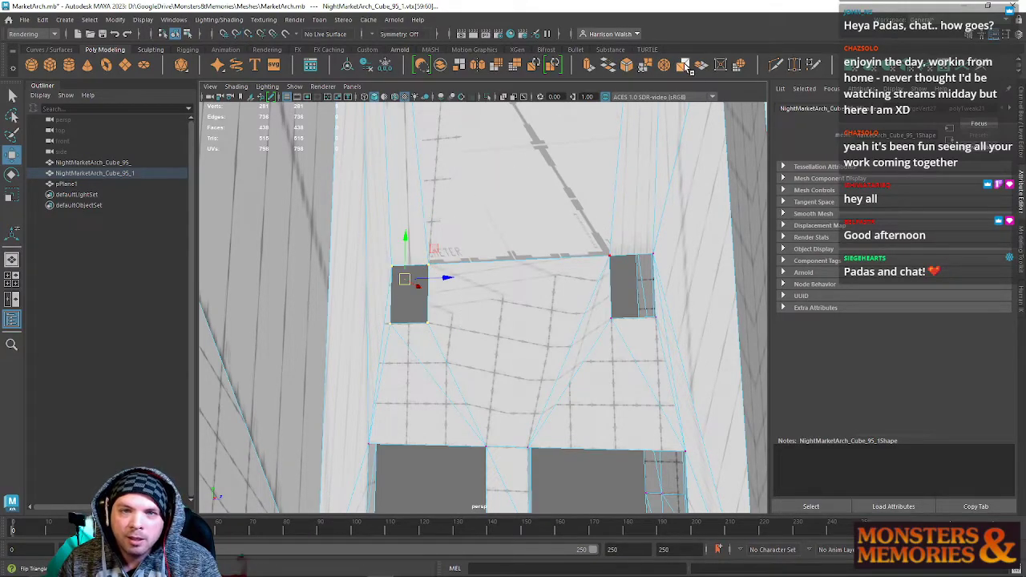
left_click(646, 64)
Merge the overlapping vertices at the windowed wall's lower corner next to the arch opening.
left_click_drag(499, 296, 500, 368, "alt")
scroll(479, 281, "up", 5)
scroll(480, 281, "down", 5)
left_click(514, 285)
key("w")
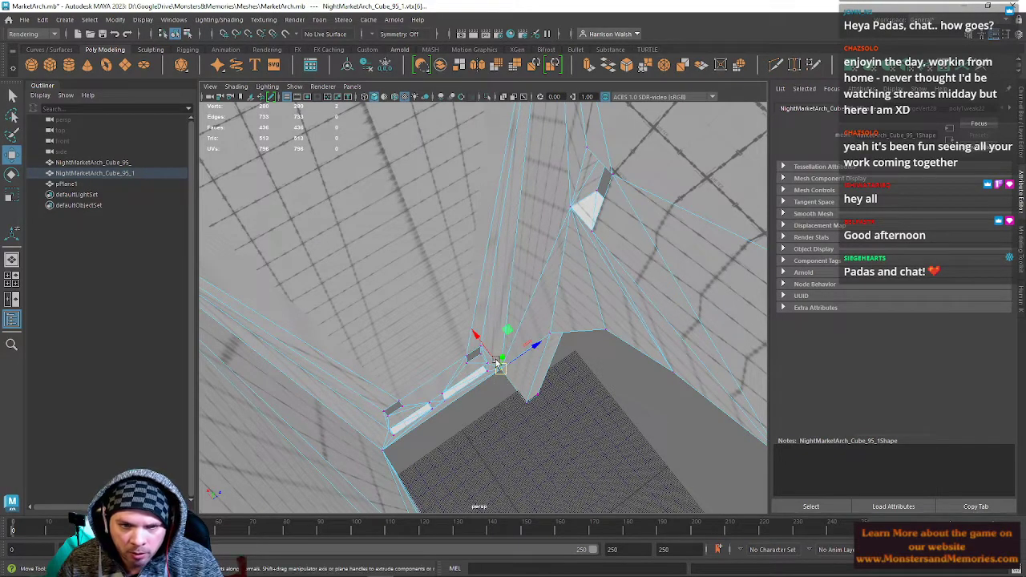
left_click(643, 67)
Snap the vertex on the wall's top rim onto the neighbouring rim corner and merge them.
left_click_drag(445, 277, 490, 322, "alt")
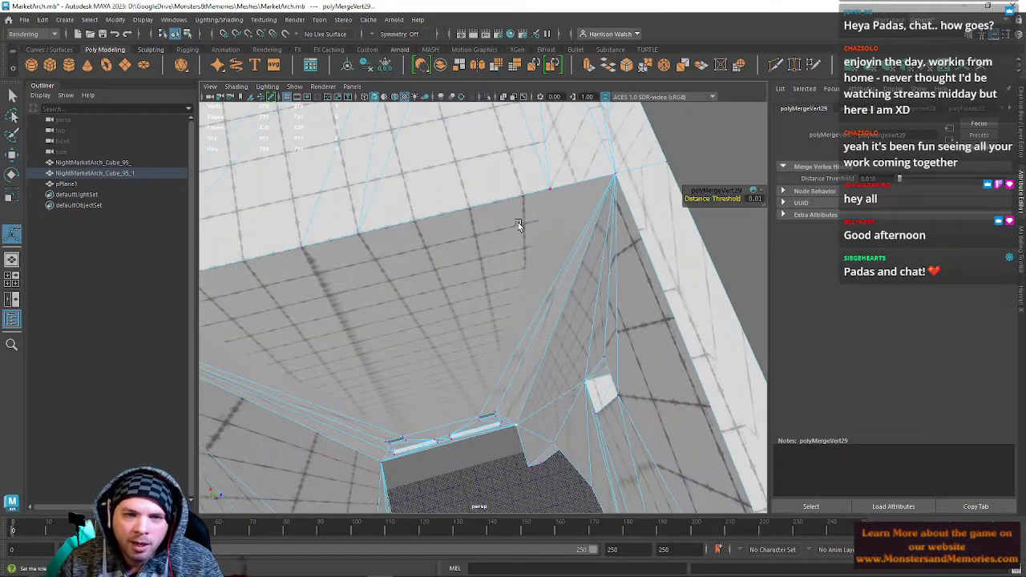
left_click(547, 194)
key("w")
left_click_drag(542, 202, 581, 330, "alt")
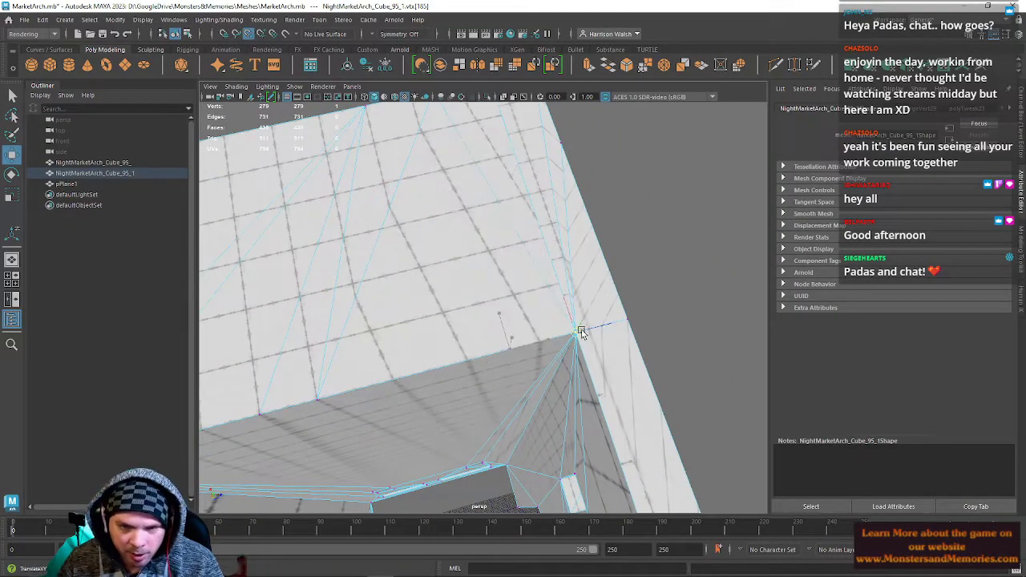
left_click(647, 67)
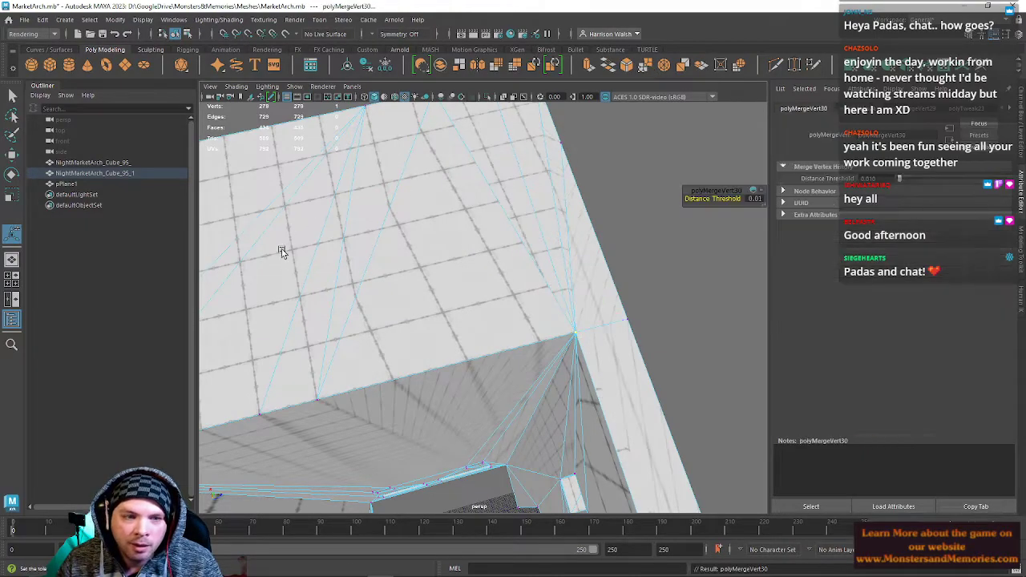
Delete four redundant edges from the face adjoining the wall's top rim.
middle_click_drag(282, 247, 451, 231, "alt")
left_click_drag(451, 231, 407, 233, "alt")
middle_click_drag(407, 234, 368, 274, "alt")
right_click_drag(440, 278, 435, 248)
left_click(435, 275)
left_click(509, 305, "shift")
left_click(547, 306, "shift")
left_click(567, 306, "shift")
key("Delete")
Snap the upper vertex near the inner rim corner onto the vertex farther along the rim toward the outer corner.
left_click_drag(562, 306, 542, 278, "alt")
right_click_drag(543, 277, 479, 253, "alt")
left_click_drag(482, 253, 498, 206, "alt")
right_click_drag(498, 206, 499, 178)
left_click(494, 200)
key("w")
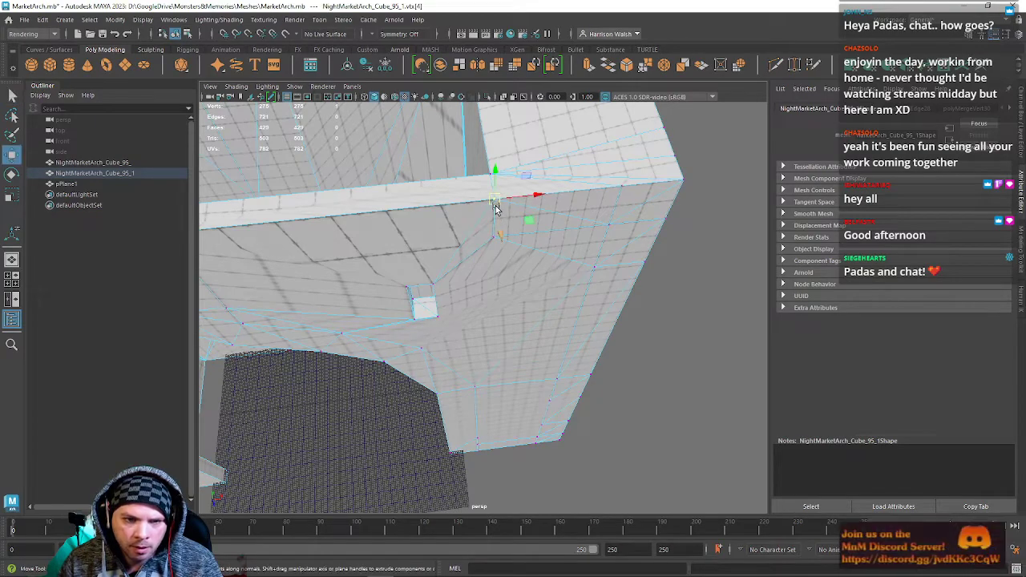
key("v")
left_click_drag(495, 208, 574, 198)
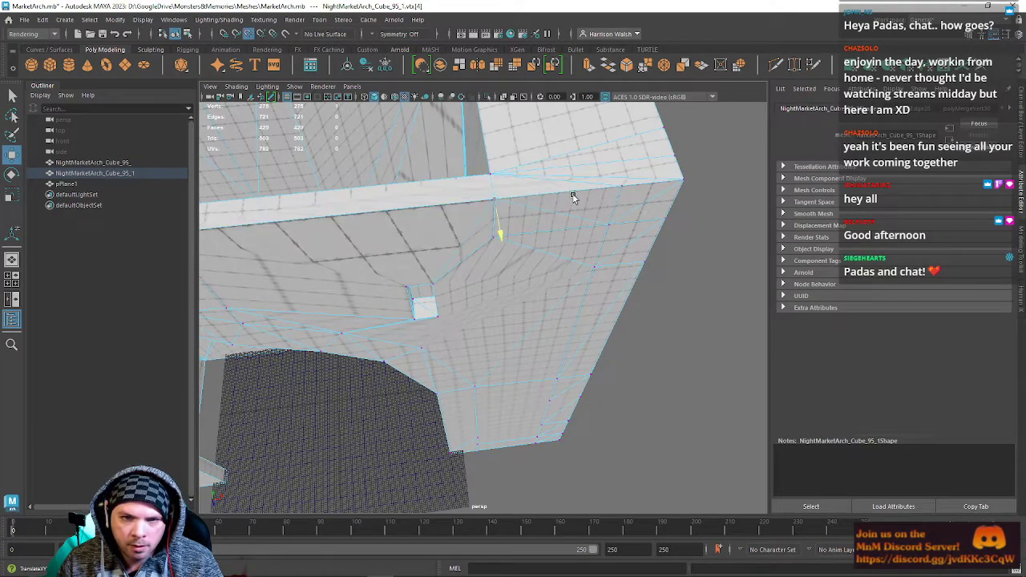
left_click_drag(498, 202, 620, 190)
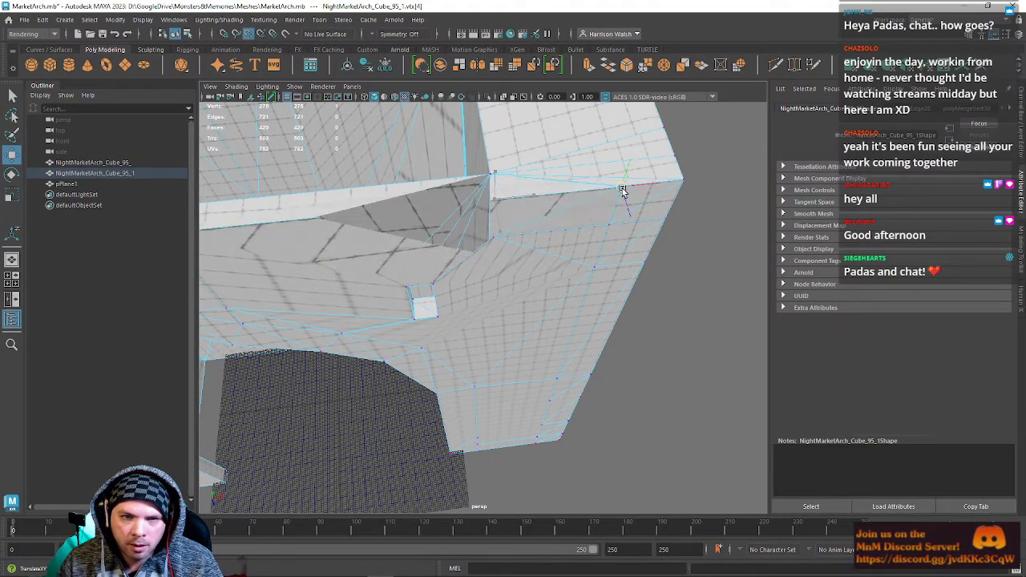
Snap the vertex just below the rim onto its outer neighbour and merge the overlapping vertices near that corner.
left_click(496, 240)
key("v")
left_click_drag(494, 237, 622, 231)
left_click_drag(556, 199, 672, 333)
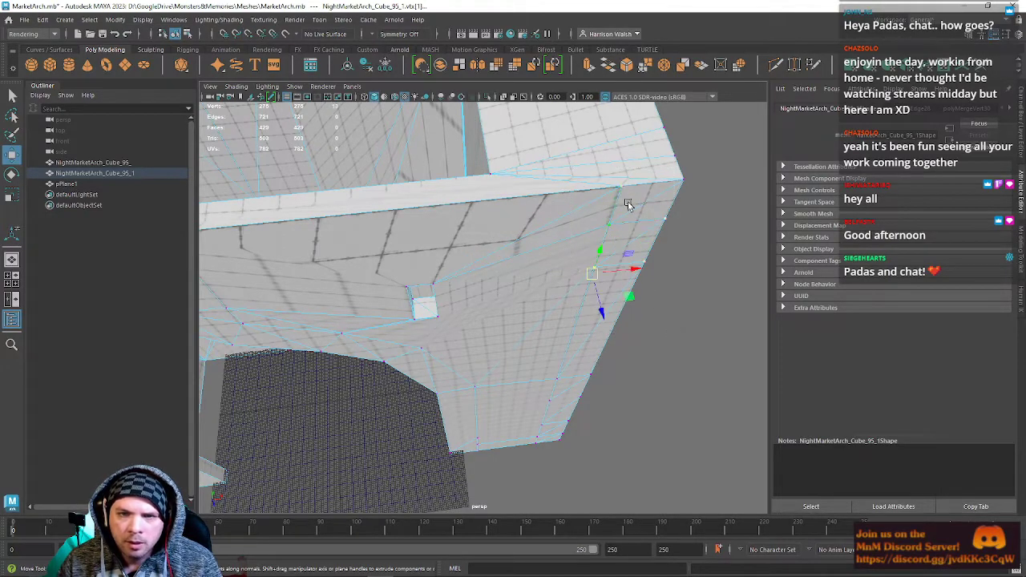
left_click(645, 67)
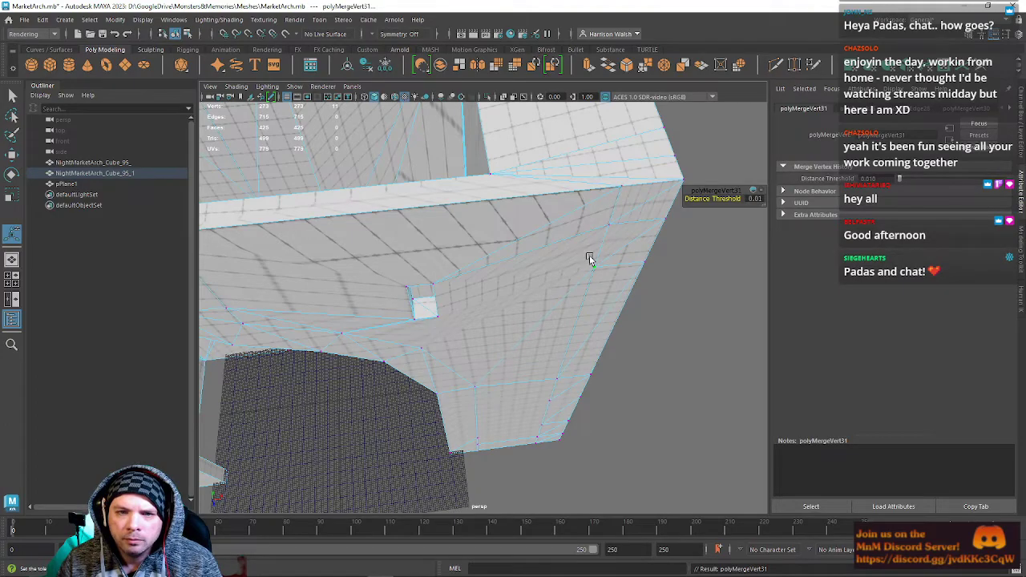
Delete the redundant diagonal edges and their vertices across the flat inner face of the arch.
left_click_drag(395, 304, 493, 276, "alt")
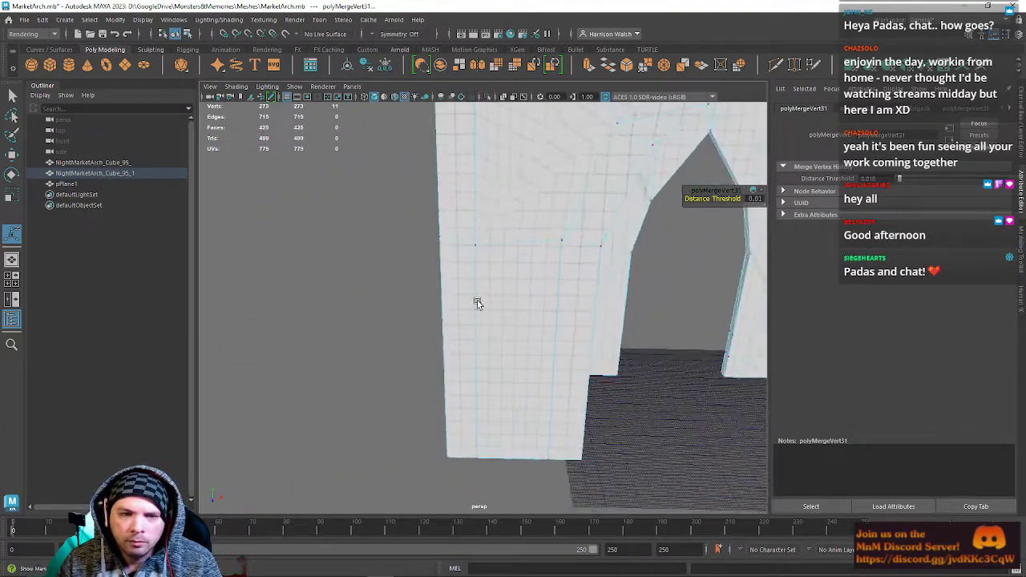
left_click_drag(573, 385, 340, 273, "alt")
right_click_drag(350, 262, 344, 225)
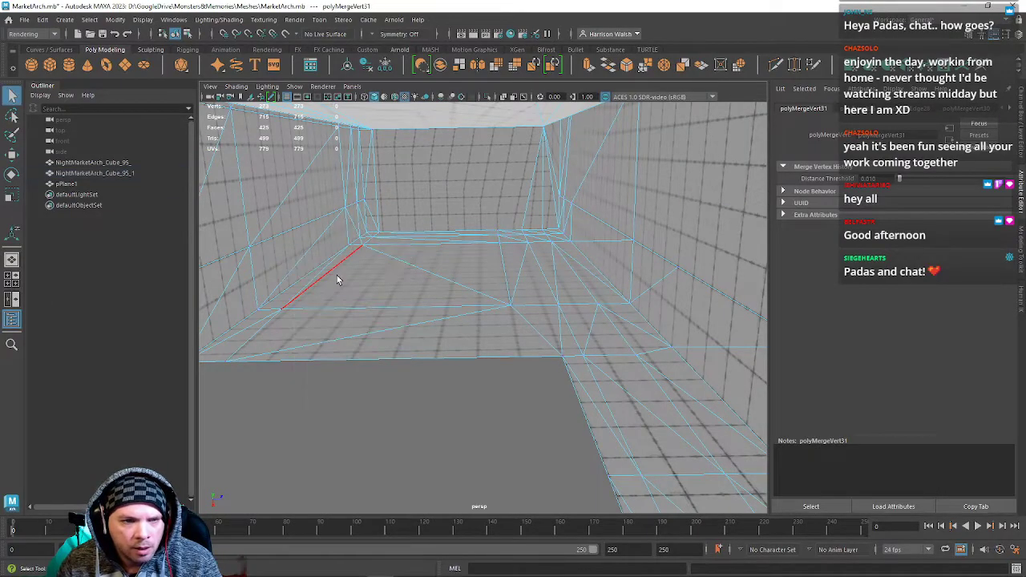
left_click(496, 318)
left_click_drag(454, 278, 572, 338)
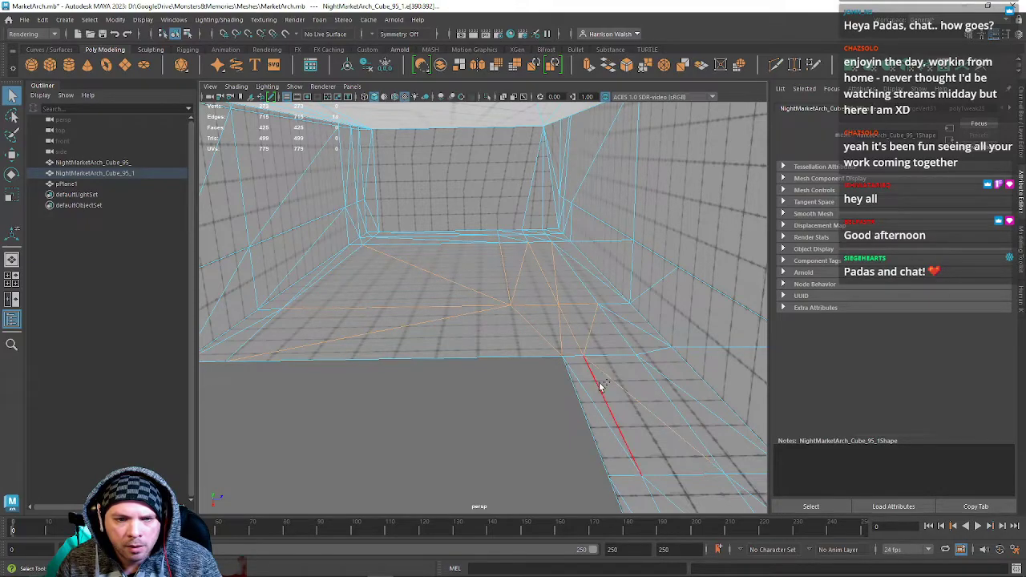
left_click_drag(593, 403, 586, 357, "alt")
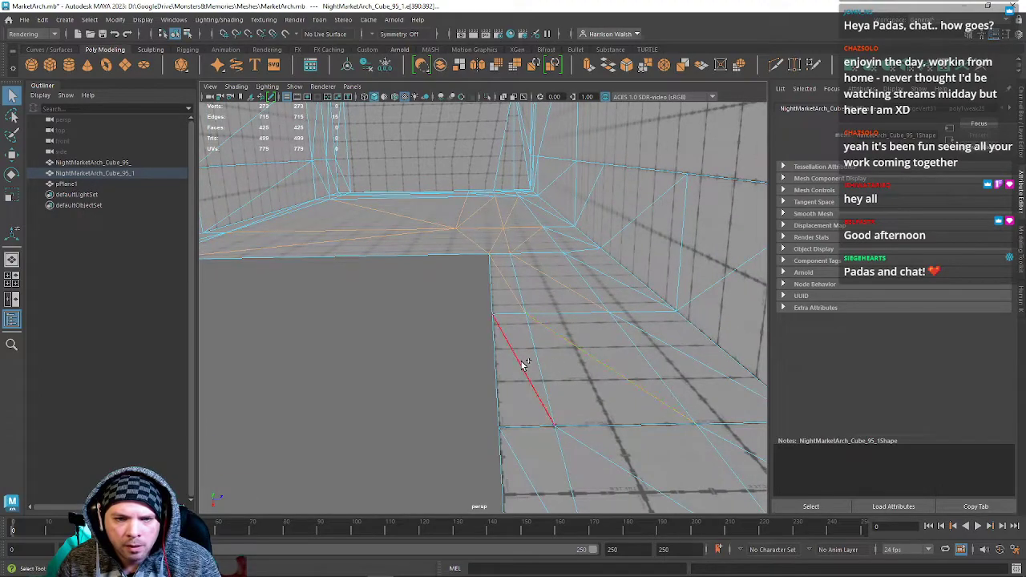
scroll(565, 324, "down", 3)
left_click(543, 280, "shift")
key("ctrl+BackSpace")
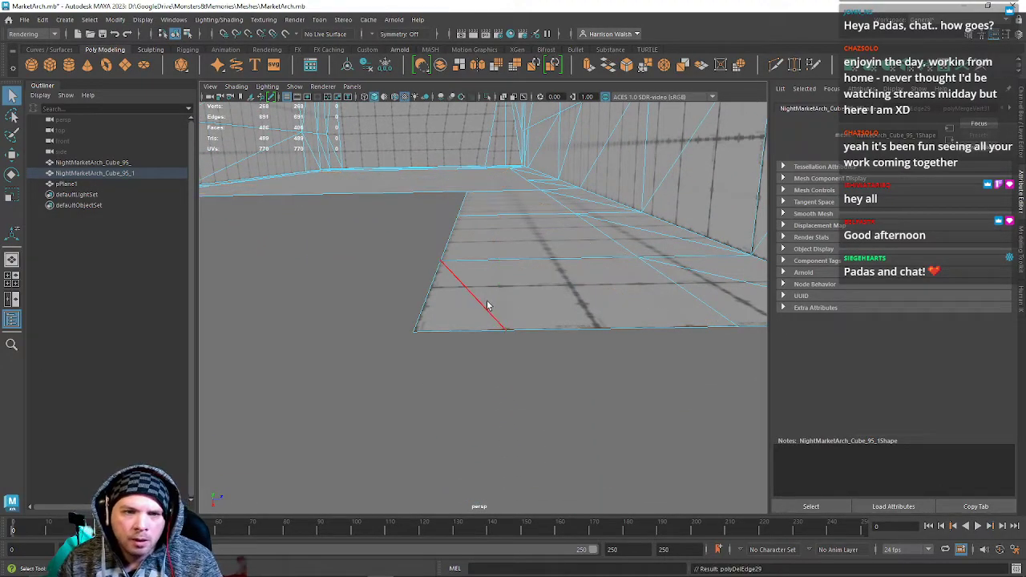
Delete the leftover diagonal at the inner face's open end and the row of diagonal edges along the adjoining wall.
right_click_drag(482, 305, 494, 323)
key("Delete")
left_click_drag(579, 232, 512, 313, "alt")
right_click_drag(512, 272, 512, 242)
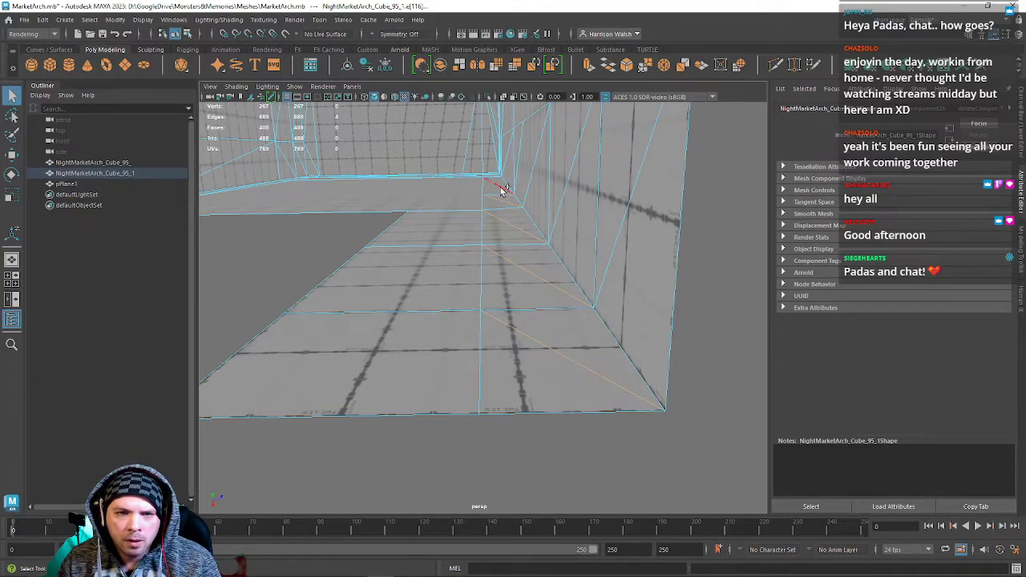
left_click_drag(500, 191, 513, 376, "alt")
Delete the low horizontal edge run and adjoining diagonals on the pillar's outer face, including their vertices.
left_click(487, 367)
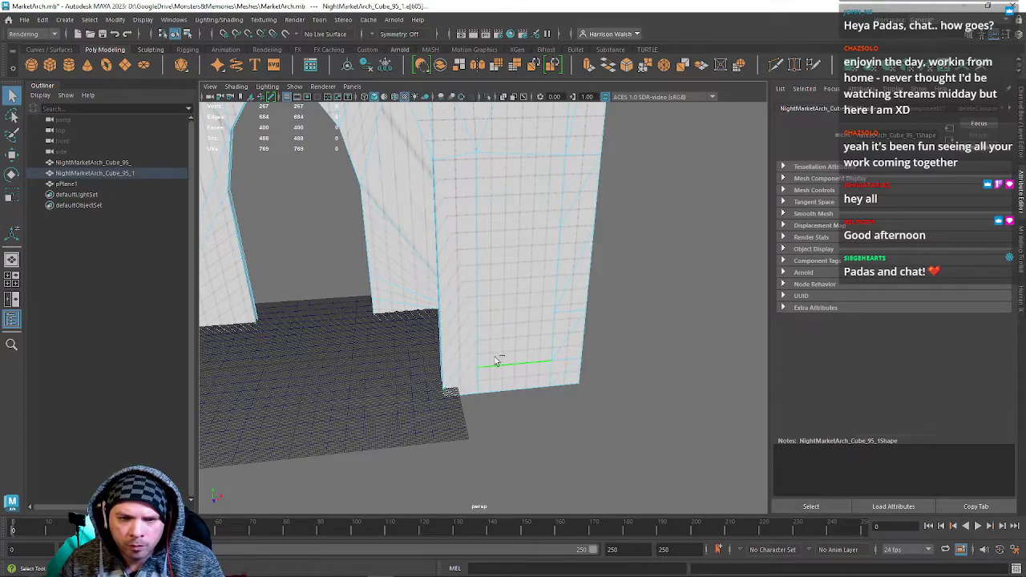
middle_click_drag(541, 346, 496, 314, "alt")
left_click_drag(495, 313, 527, 362, "alt")
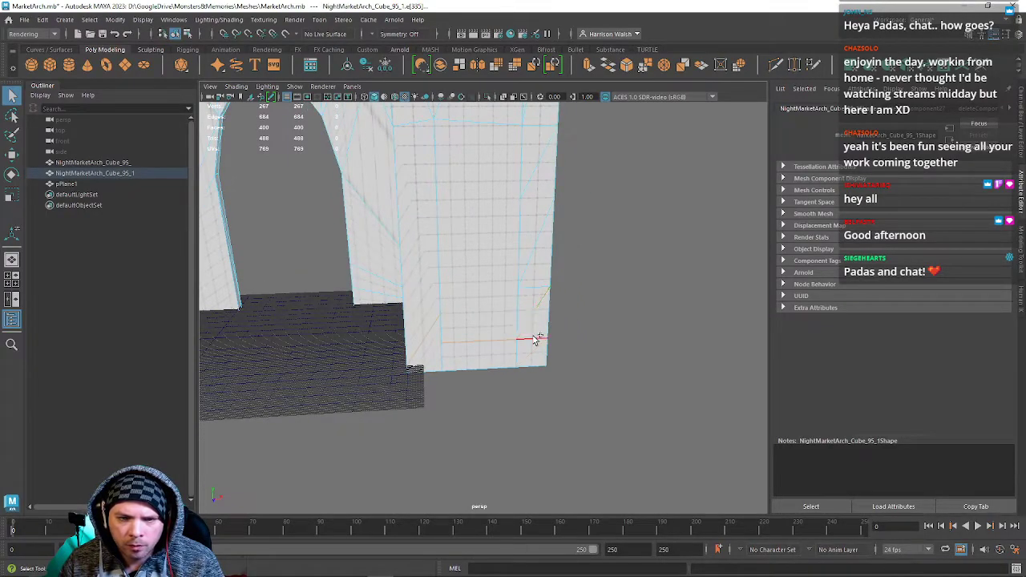
middle_click_drag(533, 195, 540, 323, "alt")
left_click_drag(506, 287, 525, 331, "alt")
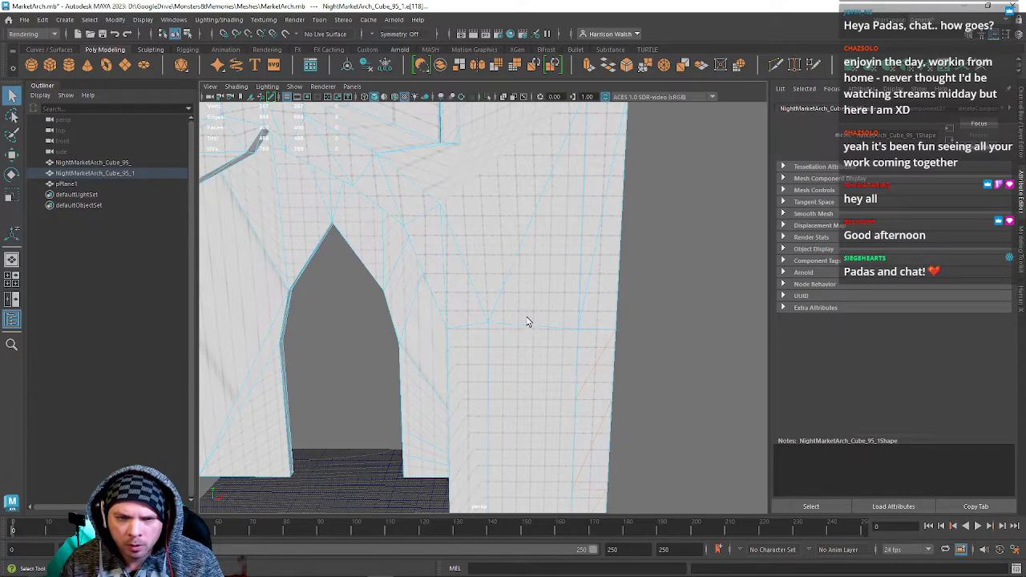
key("ctrl+Delete")
Delete the long diagonal edges on the wall above the pillar and the edge run between the niche and the wall's corner strip.
left_click_drag(460, 301, 559, 290, "alt")
middle_click_drag(559, 290, 536, 303, "alt")
left_click_drag(535, 304, 534, 360, "alt")
left_click(540, 312)
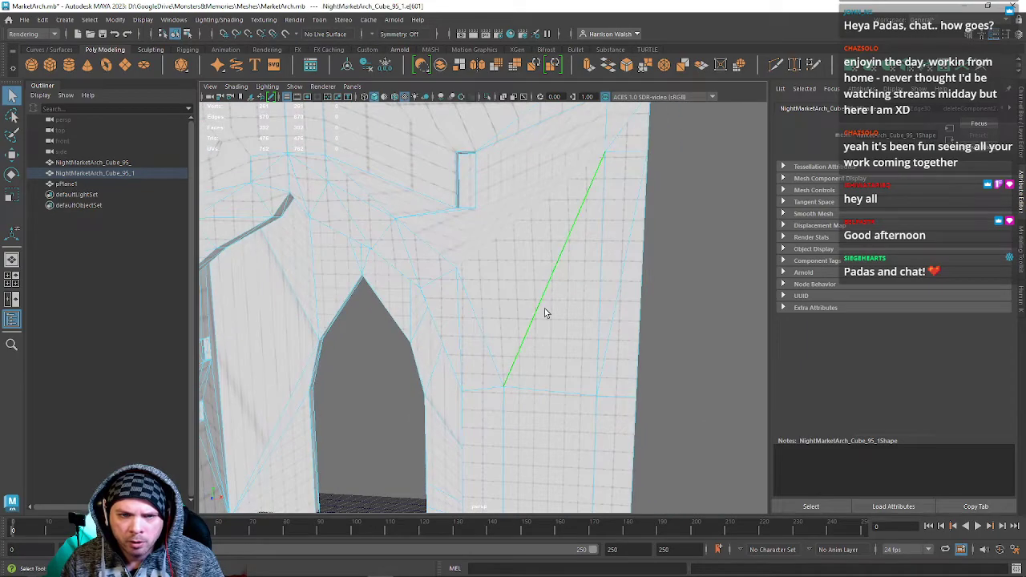
middle_click_drag(611, 281, 545, 343, "alt")
left_click(546, 323, "shift")
left_click_drag(554, 290, 532, 295, "alt")
left_click_drag(529, 258, 503, 280, "alt")
key("Delete")
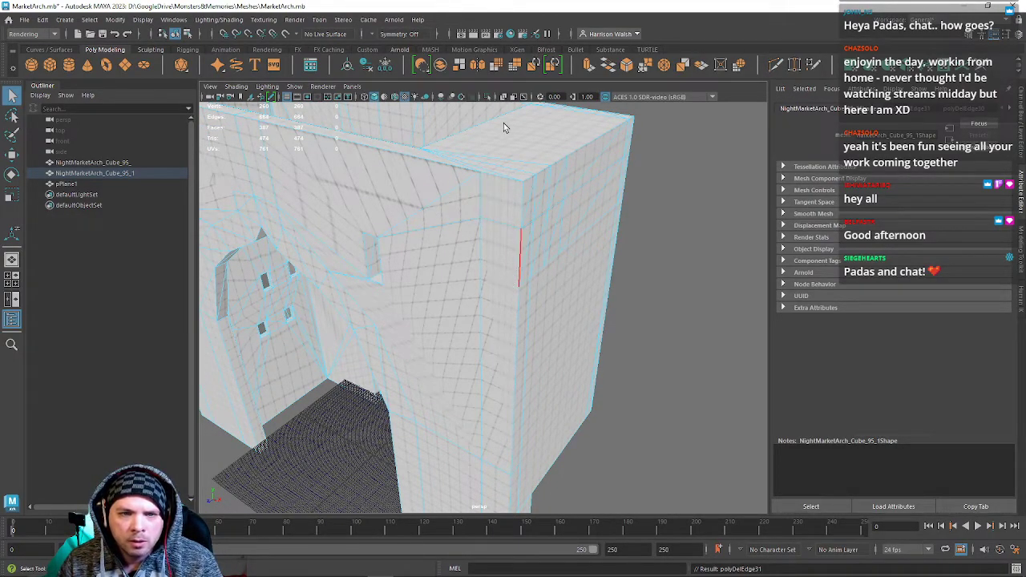
double_click(480, 240)
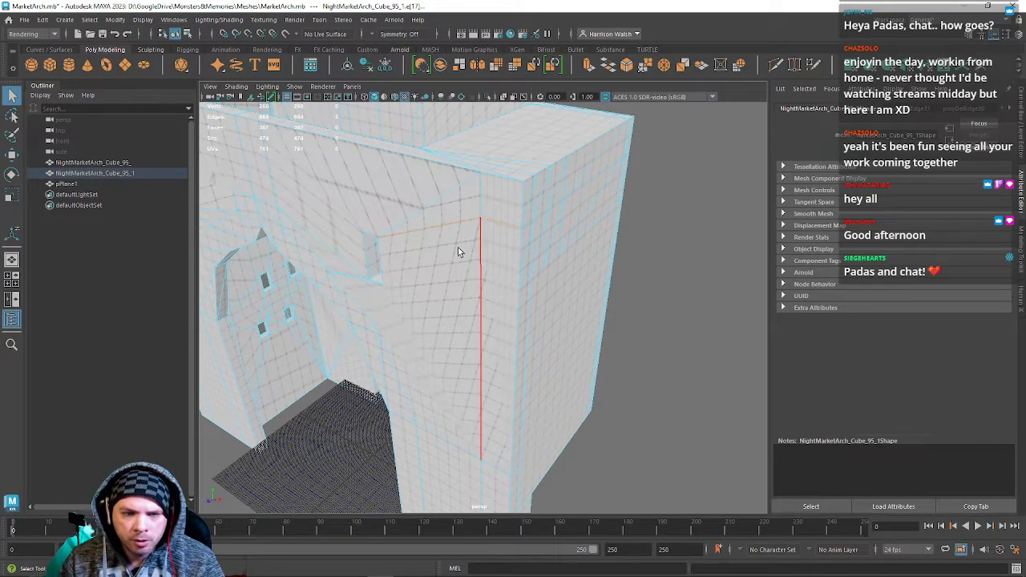
key("Delete")
Cut an edge with Multi-Cut from the vertex above the side arch to the niche's outer lower corner.
left_click_drag(521, 327, 532, 300, "alt")
left_click_drag(471, 308, 469, 305, "alt")
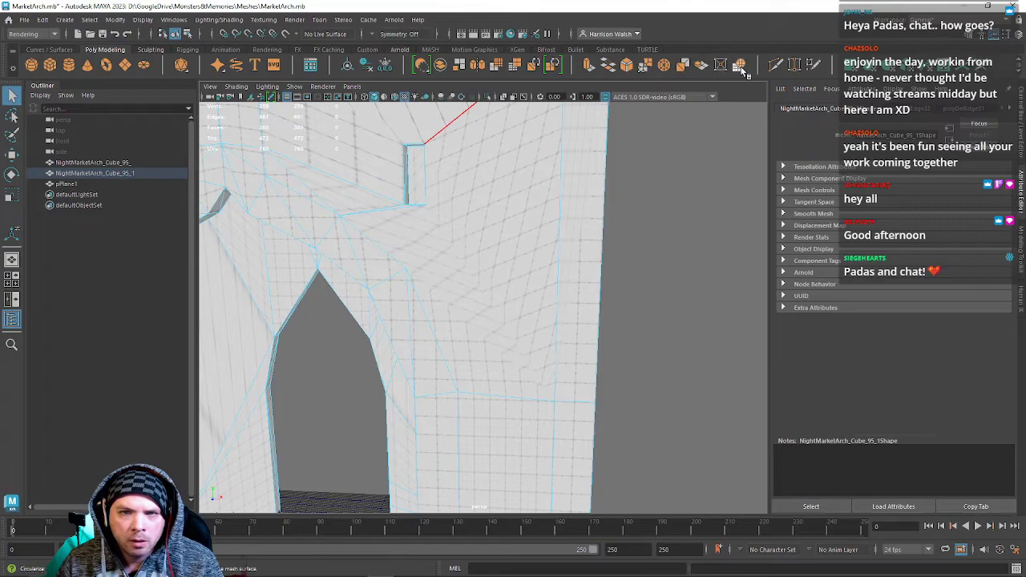
left_click(776, 66)
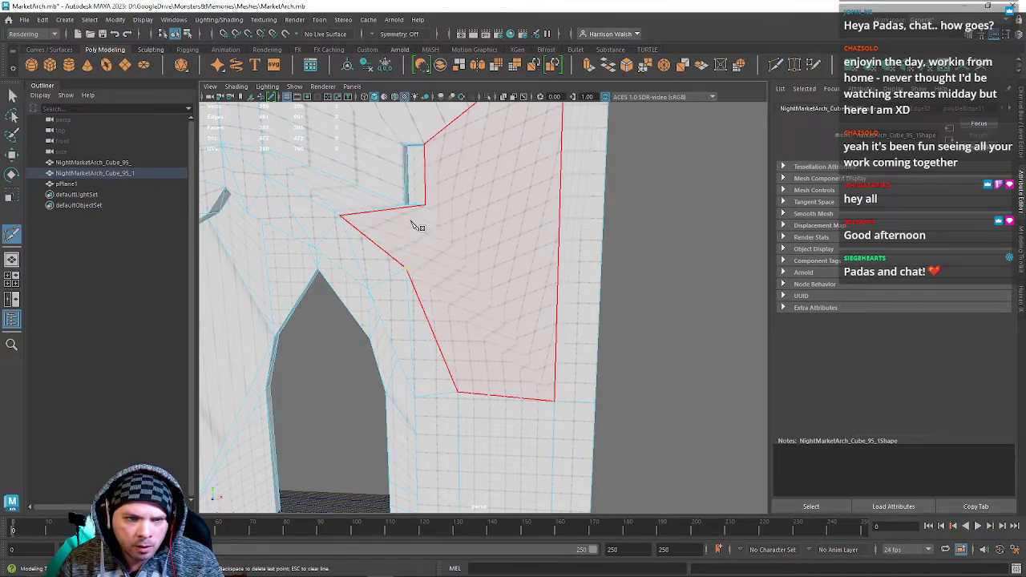
right_click(472, 210)
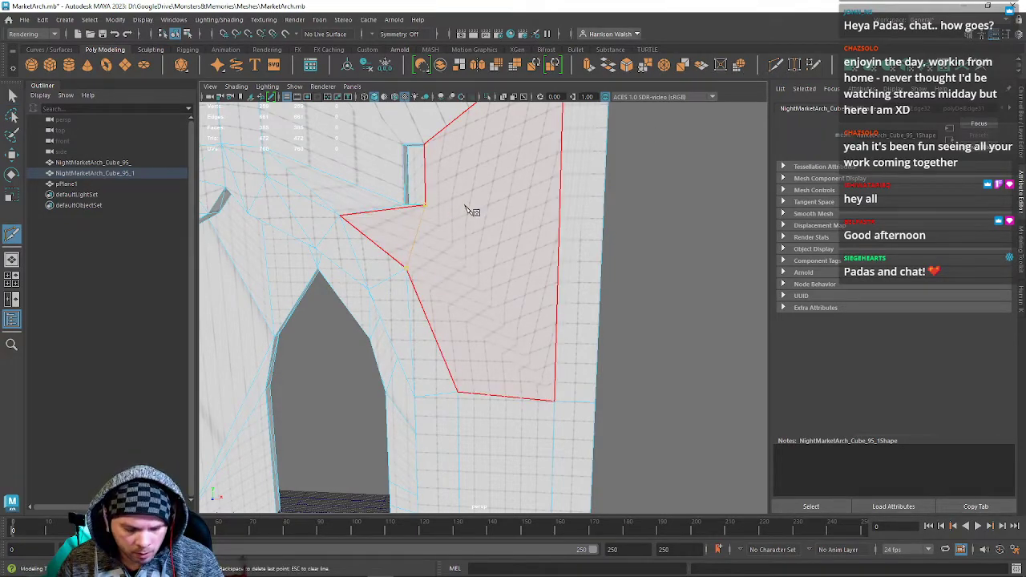
key("q")
Delete the redundant component beside the niche's lower edge and cut an edge from its inner lower corner down to the vertex below.
middle_click_drag(432, 217, 464, 219, "alt")
scroll(465, 219, "up", 5)
middle_click_drag(466, 166, 490, 270, "alt")
right_click_drag(489, 270, 497, 265)
left_click(496, 264)
key("w")
key("Delete")
left_click(776, 66)
left_click(530, 249)
left_click(525, 477)
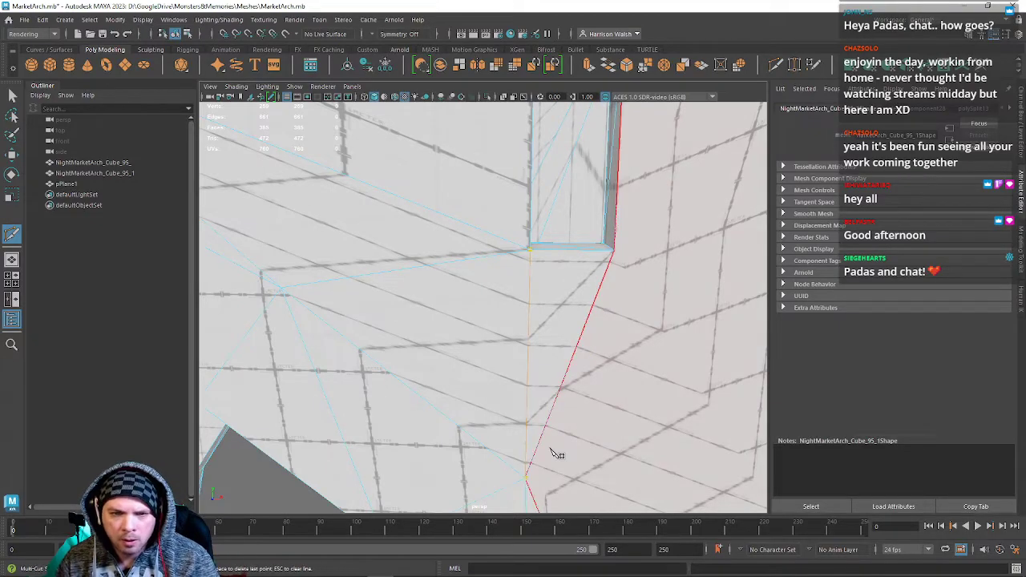
Cut a continuous horizontal edge line across the upper front wall from one outer corner strip to the other.
middle_click_drag(588, 331, 584, 357, "alt")
scroll(566, 275, "down", 6)
left_click_drag(574, 257, 582, 238, "alt")
middle_click_drag(645, 224, 567, 290, "alt")
left_click_drag(570, 290, 506, 277, "alt")
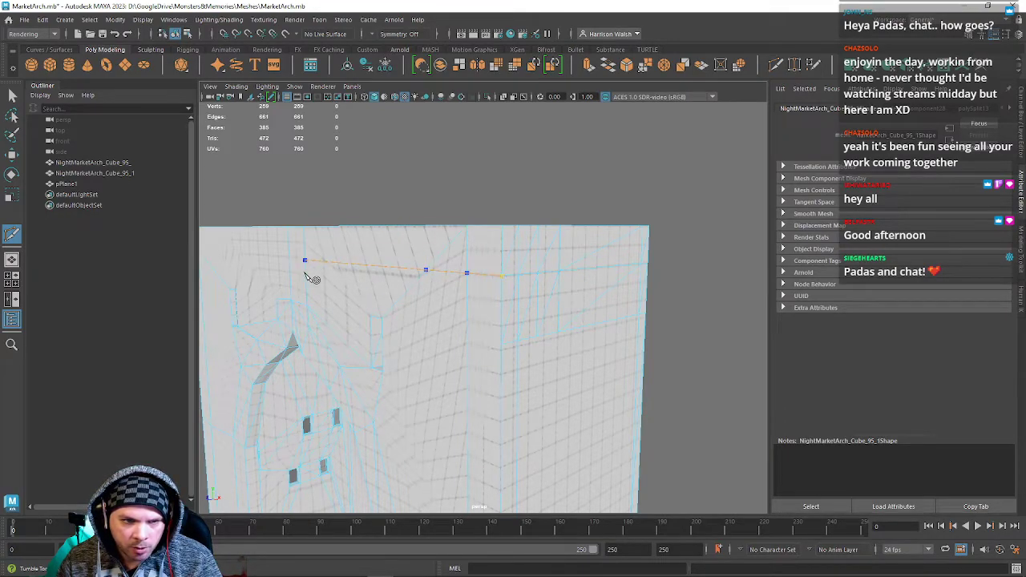
left_click_drag(298, 272, 364, 277, "alt")
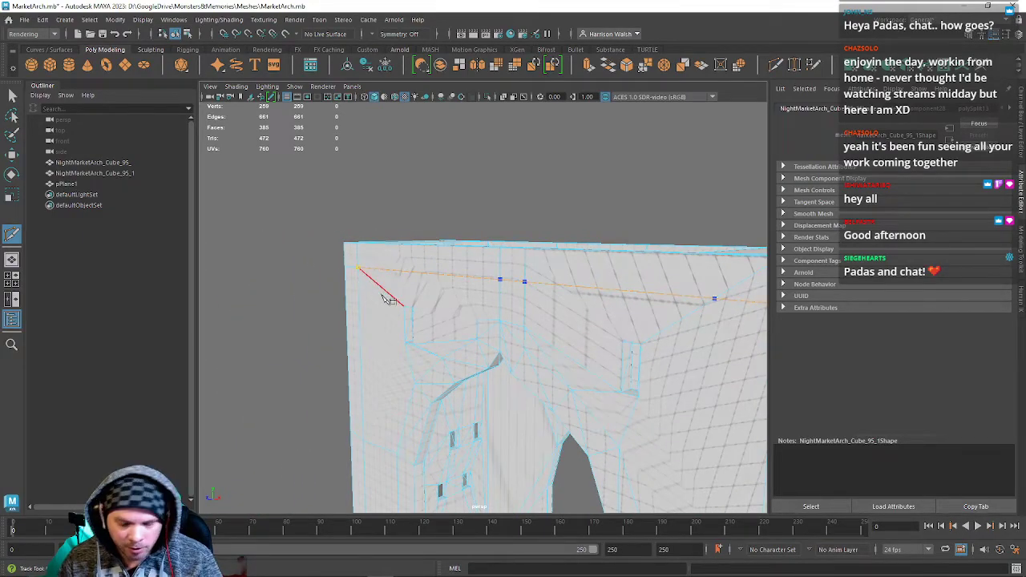
key("Return")
Cut an edge from the niche's inner upper corner to the horizontal line above the main arch.
left_click_drag(477, 308, 436, 343, "alt")
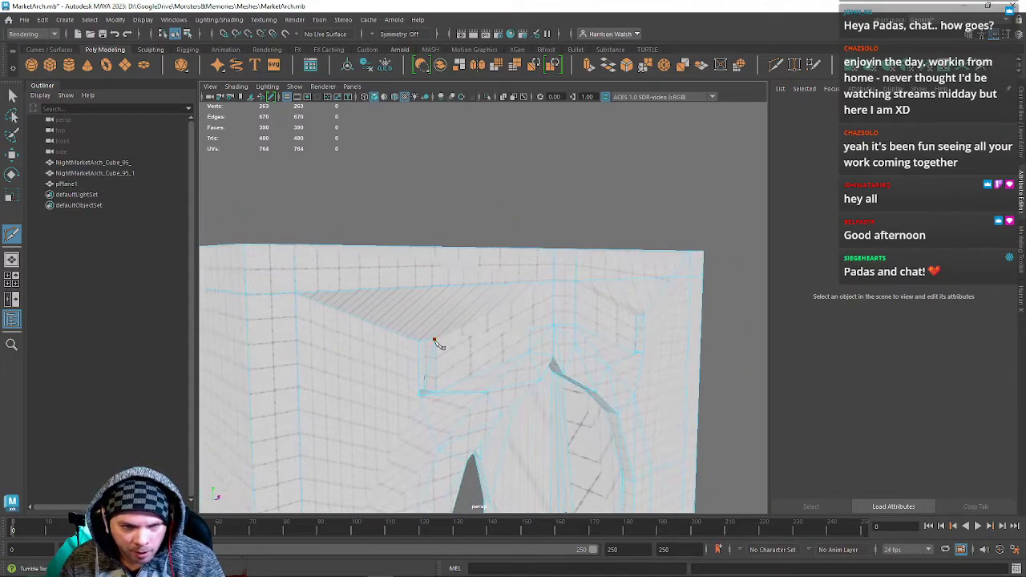
left_click(434, 339)
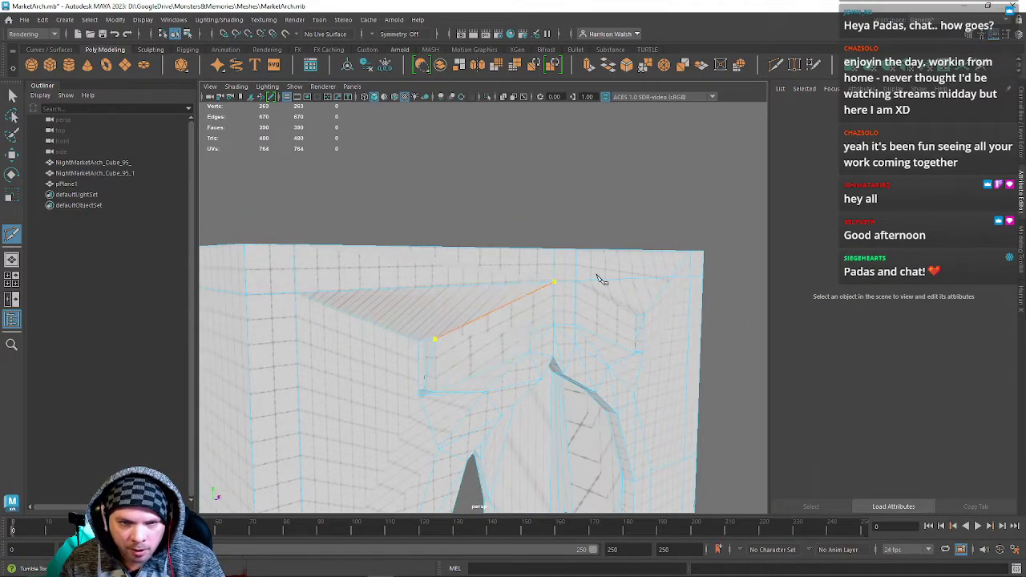
key("q")
Cut a diagonal edge from the niche's outer lower corner to the corner-strip vertex at the top of the pillar.
left_click_drag(606, 291, 428, 335, "alt")
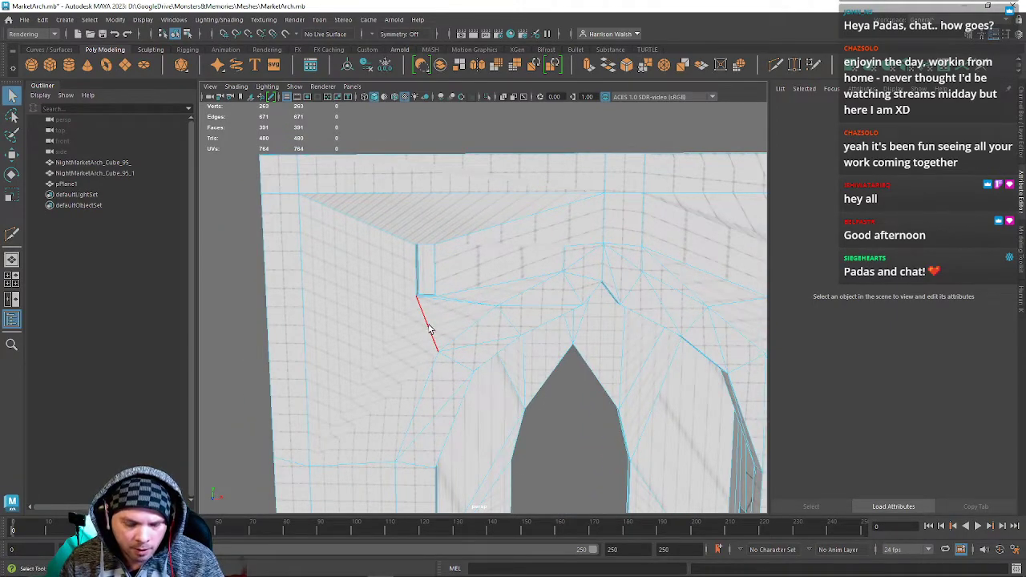
key("y")
left_click(309, 465)
left_click_drag(391, 433, 497, 333, "alt")
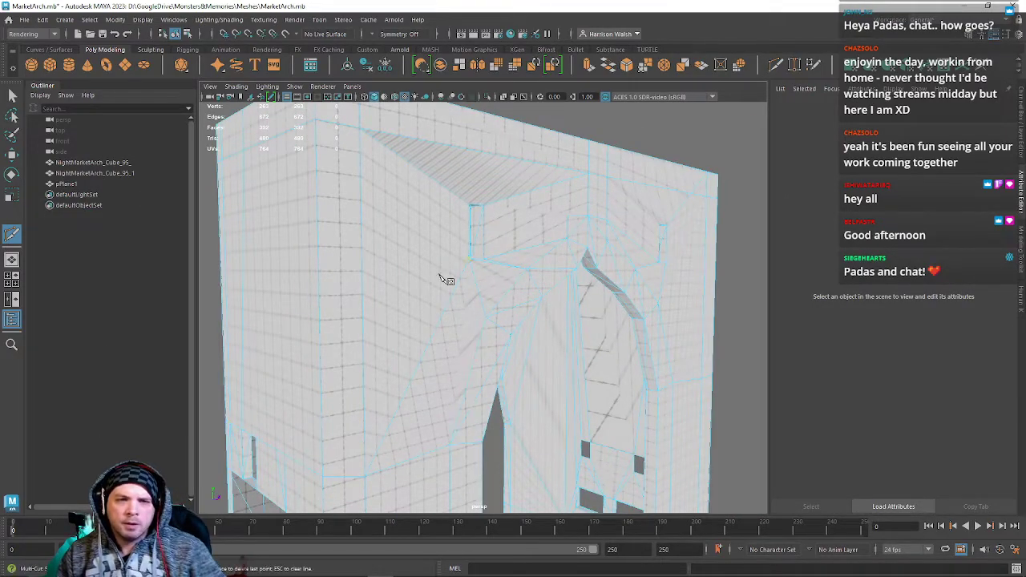
Cut the matching diagonal edge on the opposite side, from the niche's lower corner to the pillar's corner-strip vertex.
left_click_drag(526, 234, 454, 288, "alt")
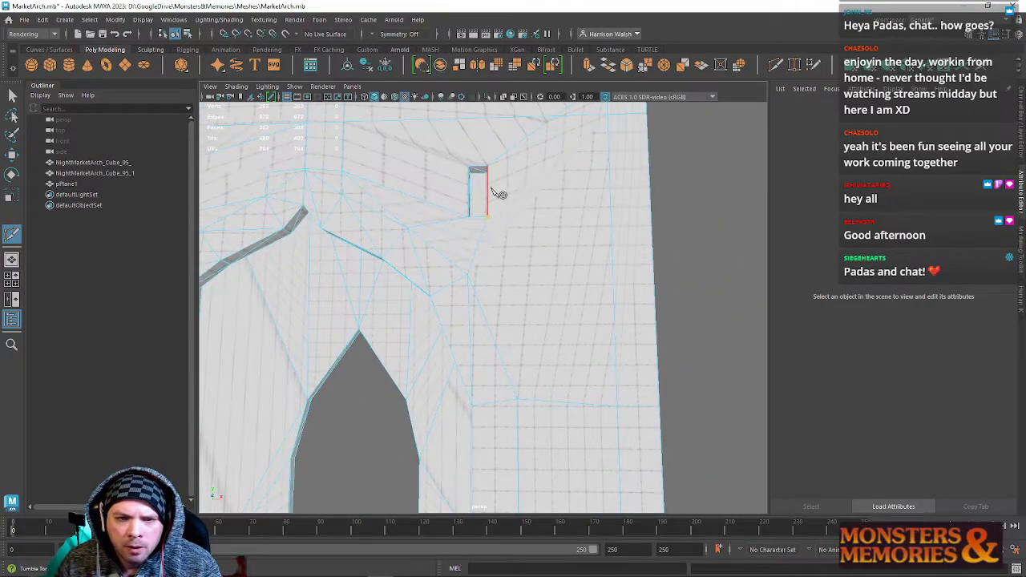
left_click(488, 216)
left_click(616, 407)
key("Return")
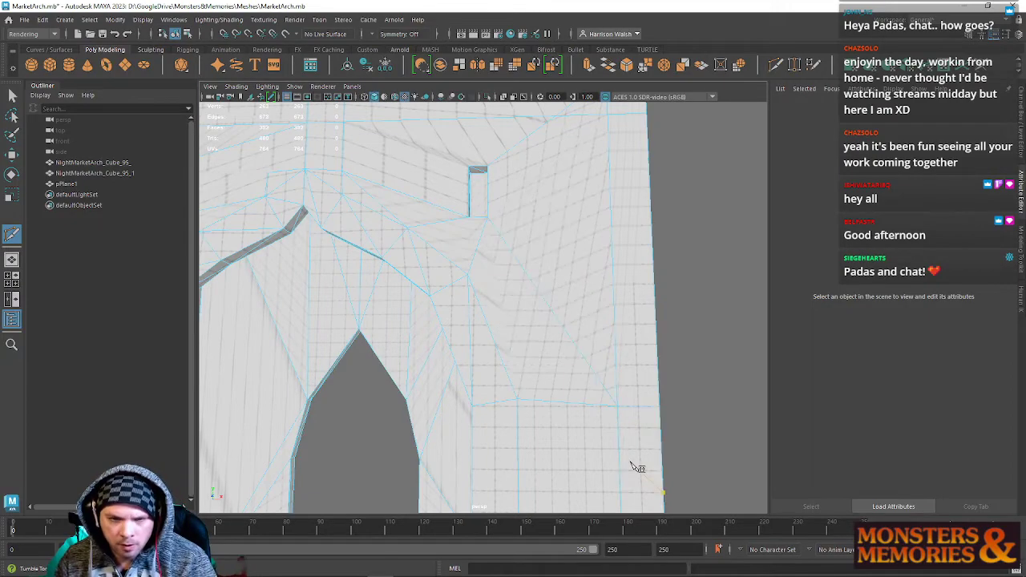
Show the mesh shaded without textures and cut an edge from the opposite niche's upper corner to the horizontal line above the arch.
mouse_move(545, 307)
left_mouse_down("alt")
mouse_move(582, 332)
mouse_move(603, 329)
mouse_move(521, 338)
left_mouse_up("alt")
key("5")
left_click_drag(465, 286, 492, 307, "alt")
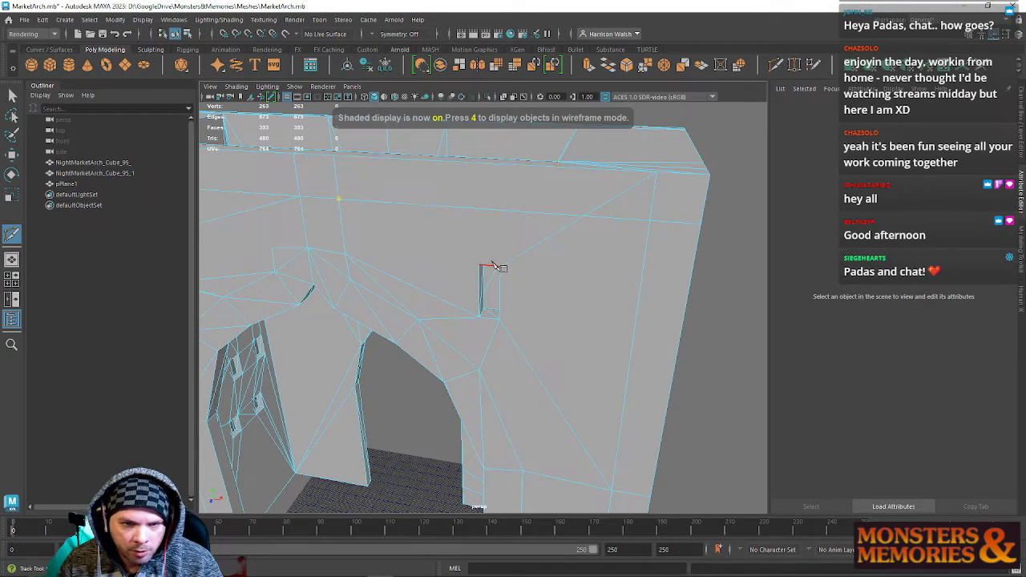
right_click(473, 238)
Snap the surplus vertex beside the main arch's centre line up onto the central vertex of the horizontal cut line.
left_click_drag(489, 290, 503, 240, "alt")
right_click_drag(502, 240, 454, 253, "alt")
mouse_move(454, 254)
left_mouse_down("alt")
mouse_move(463, 268)
mouse_move(449, 266)
left_mouse_up("alt")
key("q")
right_click(444, 263)
right_click_drag(448, 280, 446, 292)
scroll(447, 277, "up", 5)
middle_click_drag(428, 264, 540, 306, "alt")
right_click_drag(506, 258, 458, 259)
left_click(503, 248)
middle_click_drag(425, 274, 540, 285, "alt")
key("w")
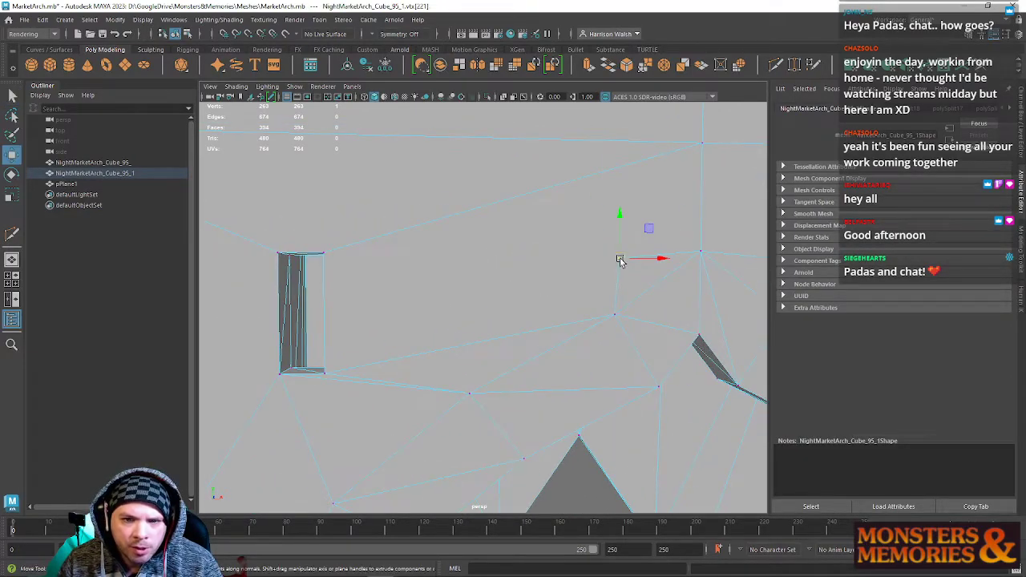
left_click_drag(620, 259, 703, 156)
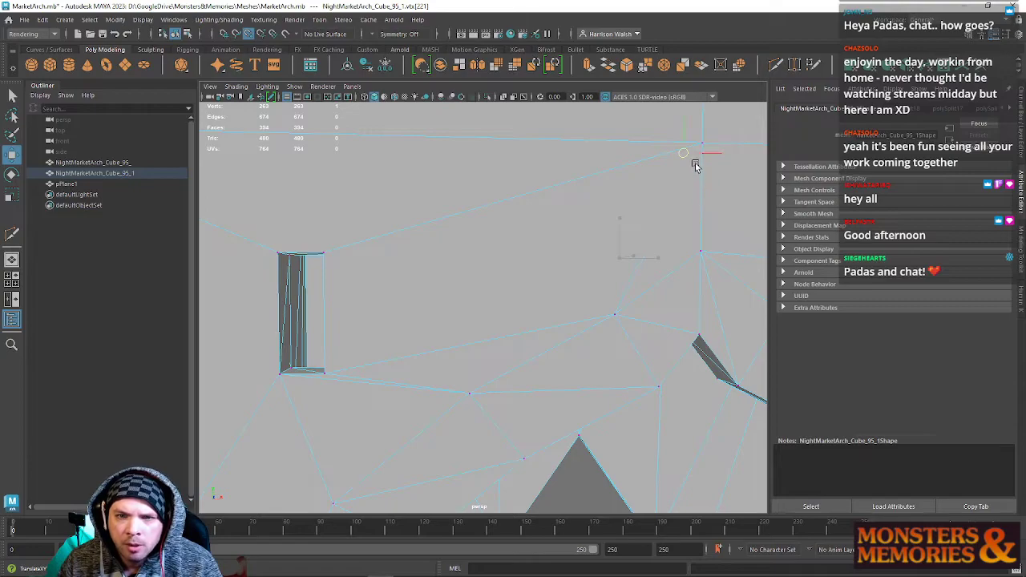
Snap the matching vertex on the other side of the centre onto the same central vertex and merge the overlapping vertices.
middle_click_drag(697, 237, 524, 245, "alt")
left_click(562, 265)
left_click_drag(561, 267, 481, 156)
left_click_drag(517, 194, 458, 138)
left_click(645, 65)
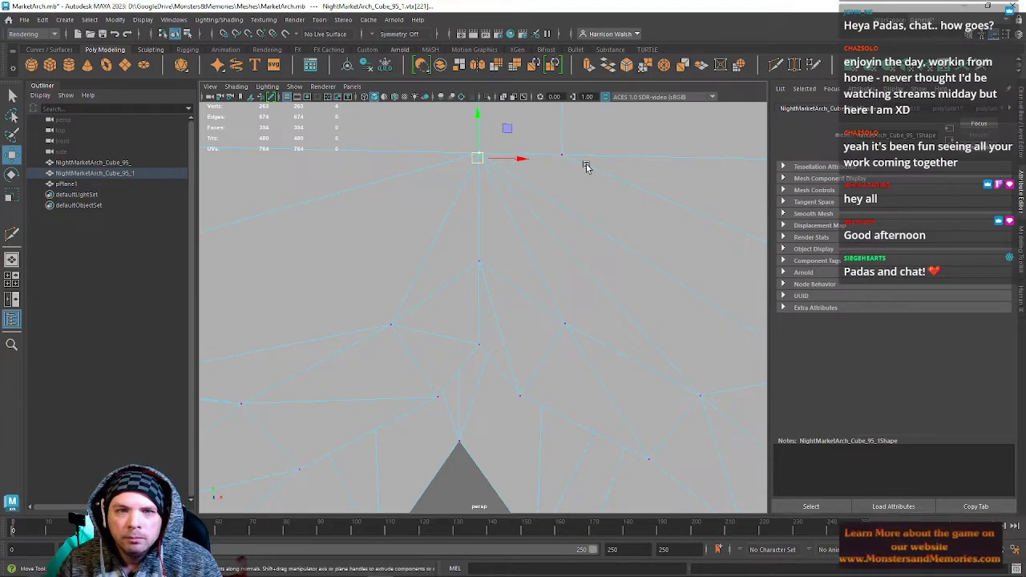
Delete the redundant short vertical edge between the horizontal cut line and the wall's top rim, next to the centre.
right_click_drag(566, 155, 562, 126)
left_click(562, 126)
scroll(604, 213, "down", 2)
scroll(604, 218, "down", 2)
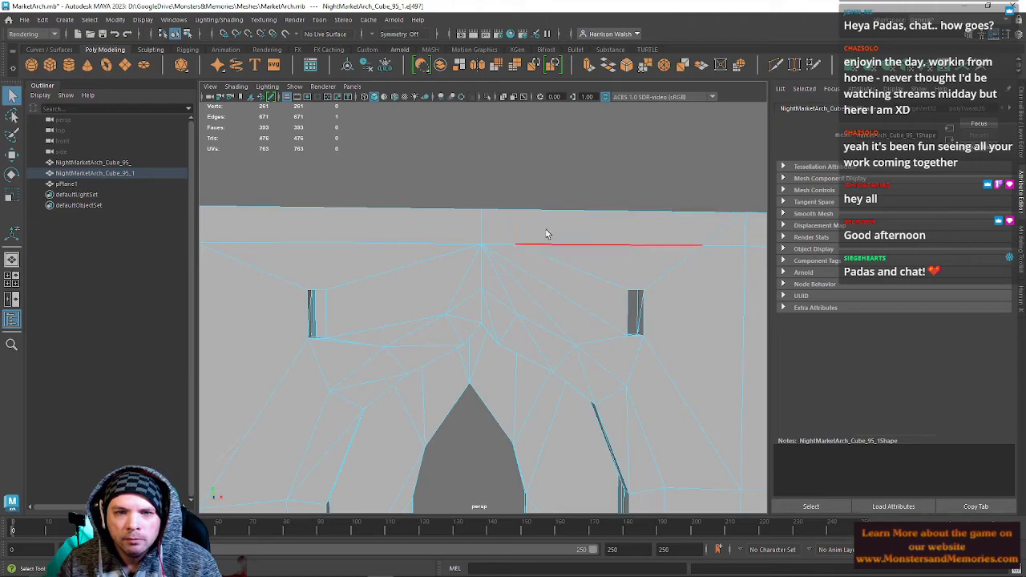
left_click_drag(522, 225, 508, 343, "alt")
right_click_drag(443, 241, 444, 243)
key("Delete")
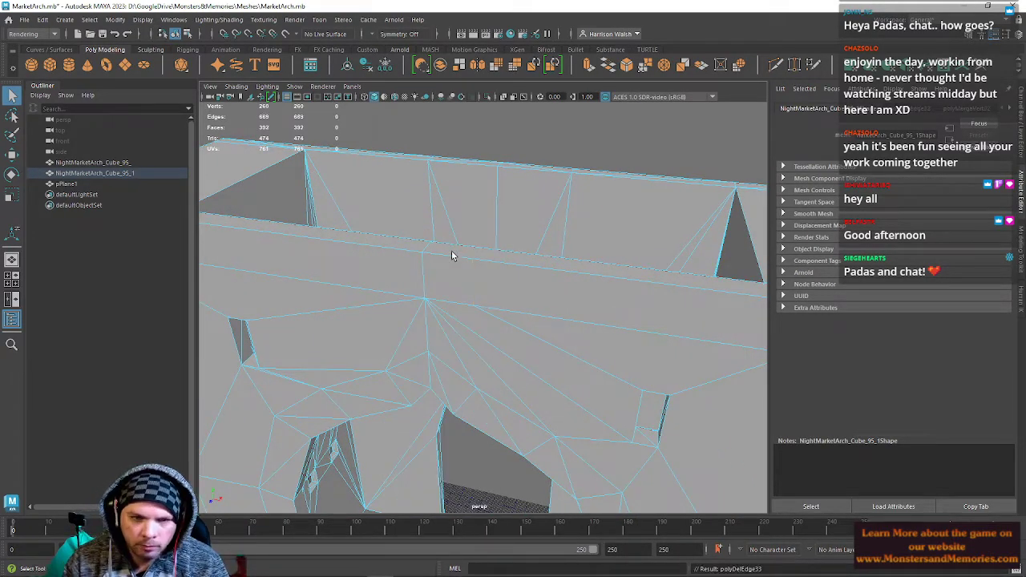
Snap the leftover vertex on the horizontal line onto the central vertex and merge them.
right_click_drag(488, 312, 471, 302)
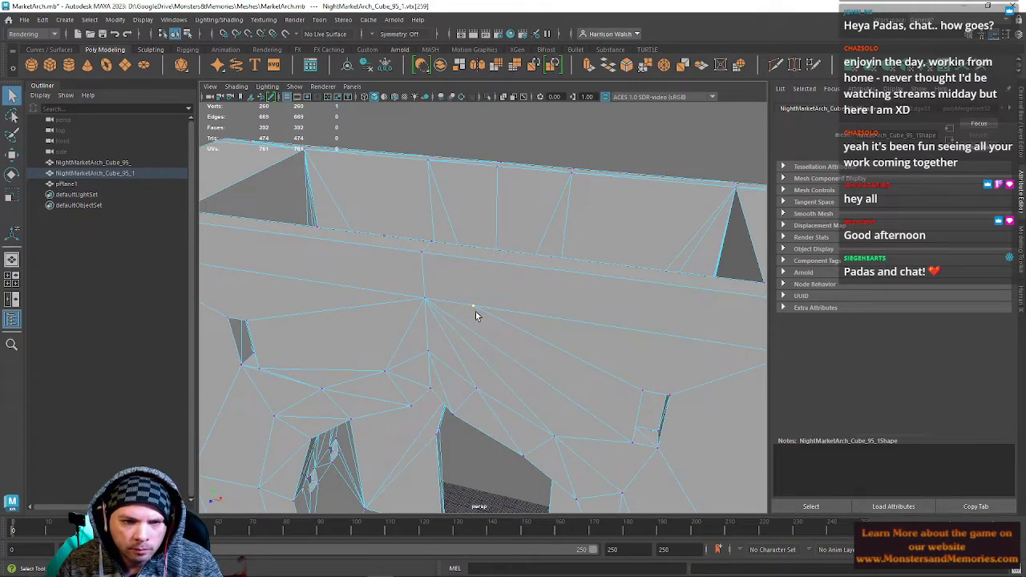
key("w")
left_click(476, 311)
left_click(424, 299)
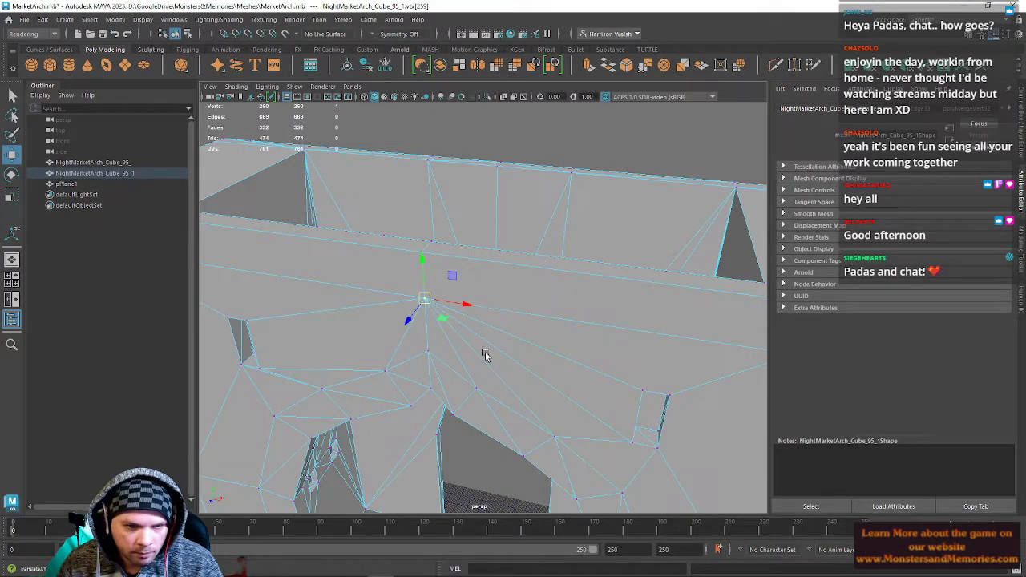
left_click(646, 65)
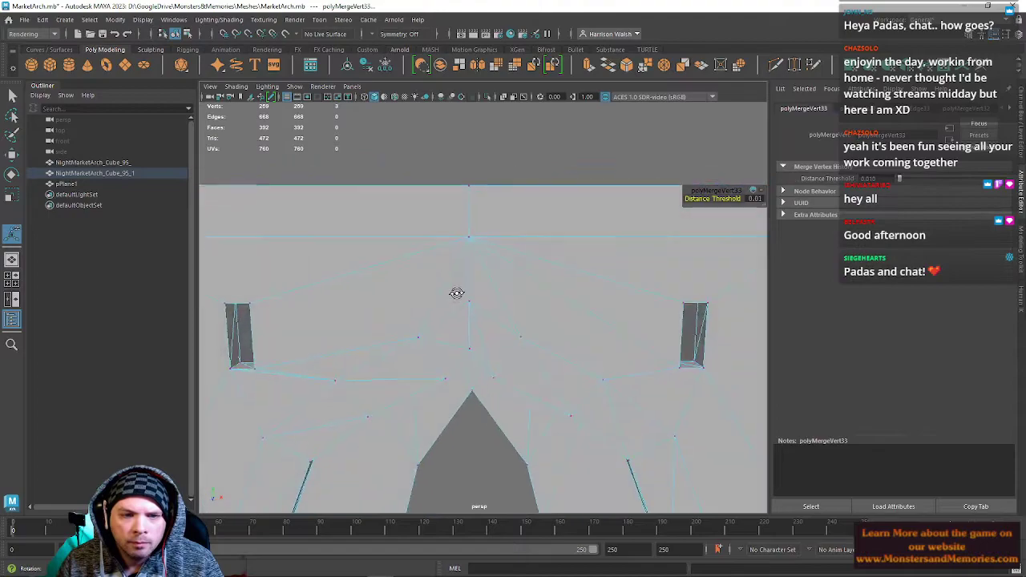
Delete the redundant edge running from the left niche's lower inner corner toward the main arch.
right_click_drag(355, 304, 355, 244)
left_click(347, 306)
key("Delete")
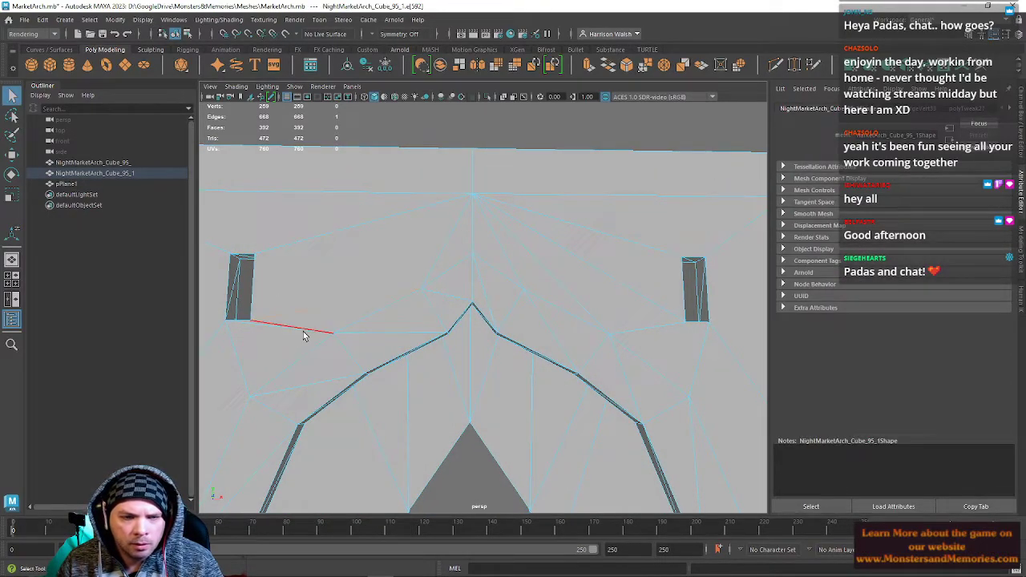
left_click_drag(255, 331, 383, 311, "alt")
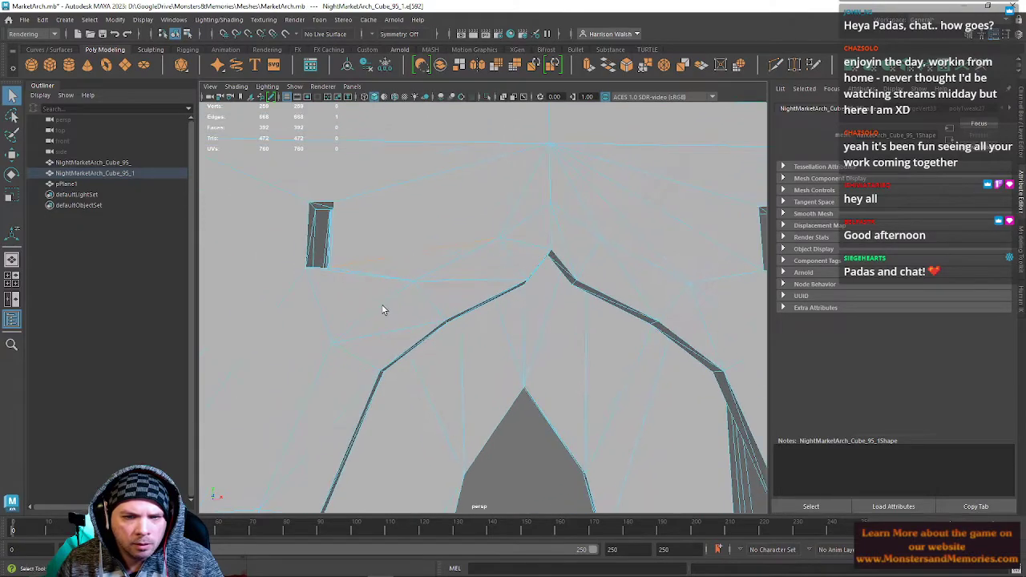
key("Delete")
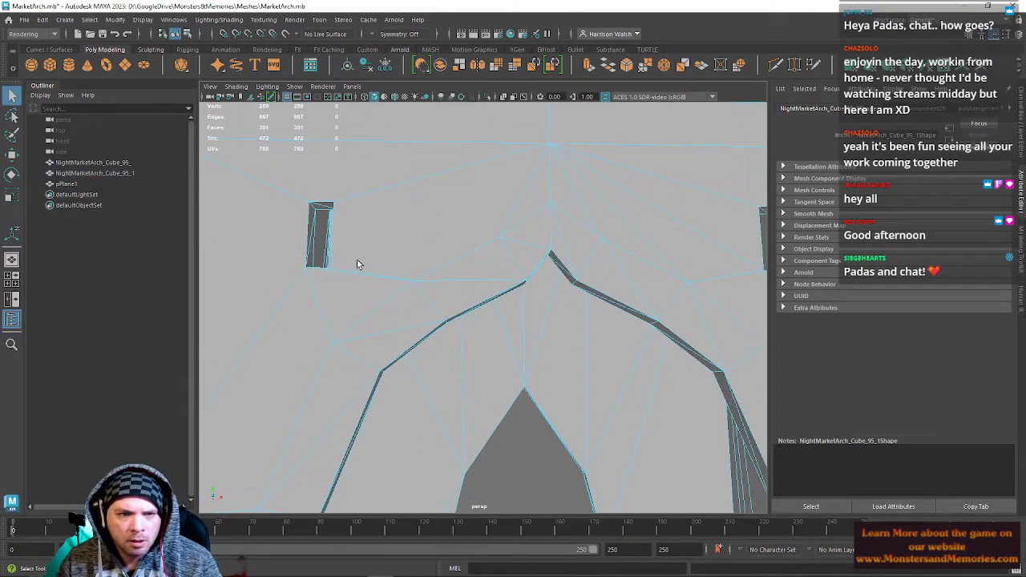
Cut a new edge from the vertex between the left niche and the main arch up to the central vertex.
key("ctrl+shift+x")
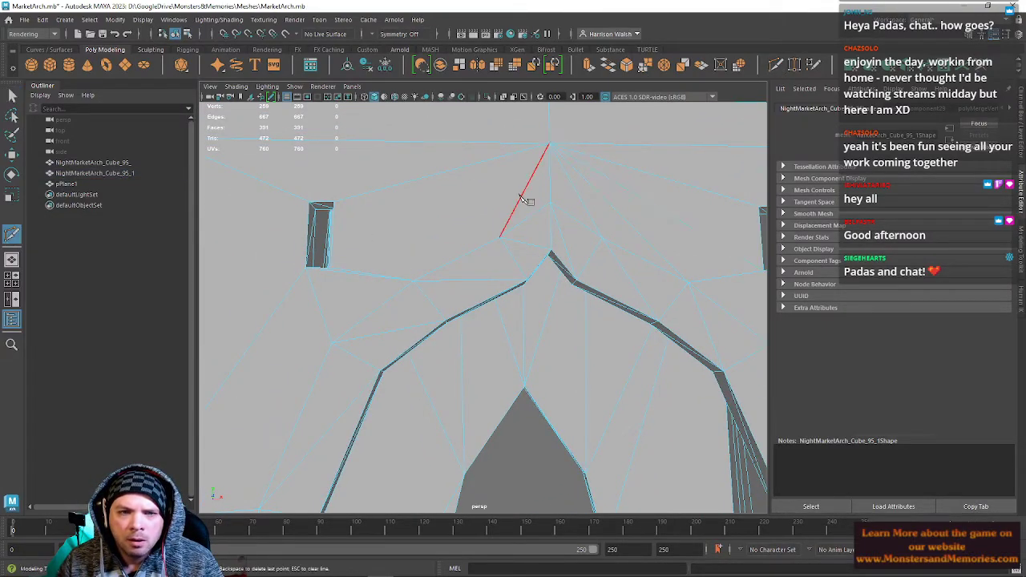
left_click(413, 281)
left_click(549, 144)
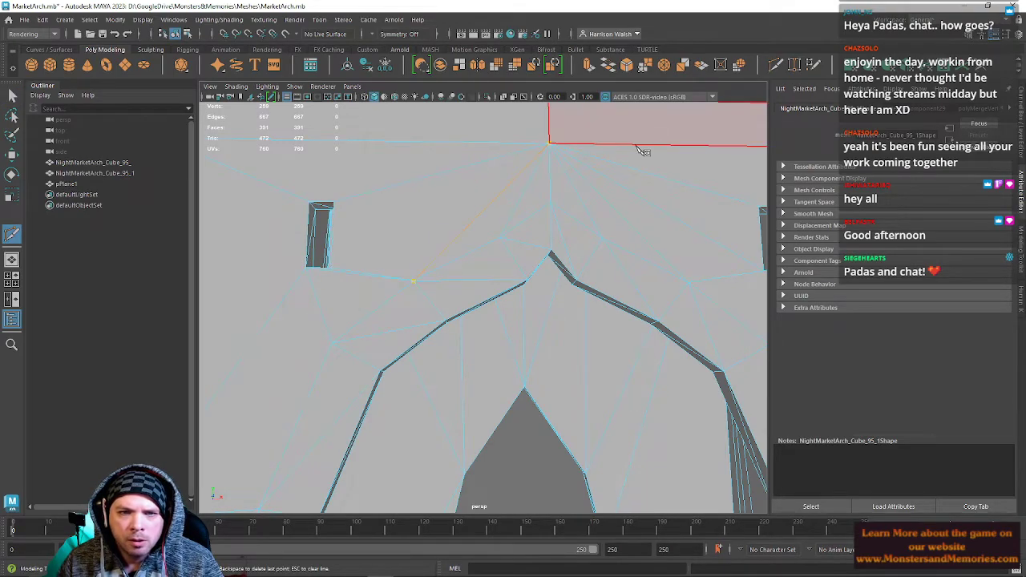
key("Return")
Delete the redundant edge below the left niche and cut one from its lower inner corner to the vertex beneath.
left_click_drag(609, 264, 507, 282, "alt")
middle_click_drag(362, 277, 517, 267, "alt")
left_click_drag(425, 282, 415, 294, "alt")
right_click_drag(409, 299, 422, 289)
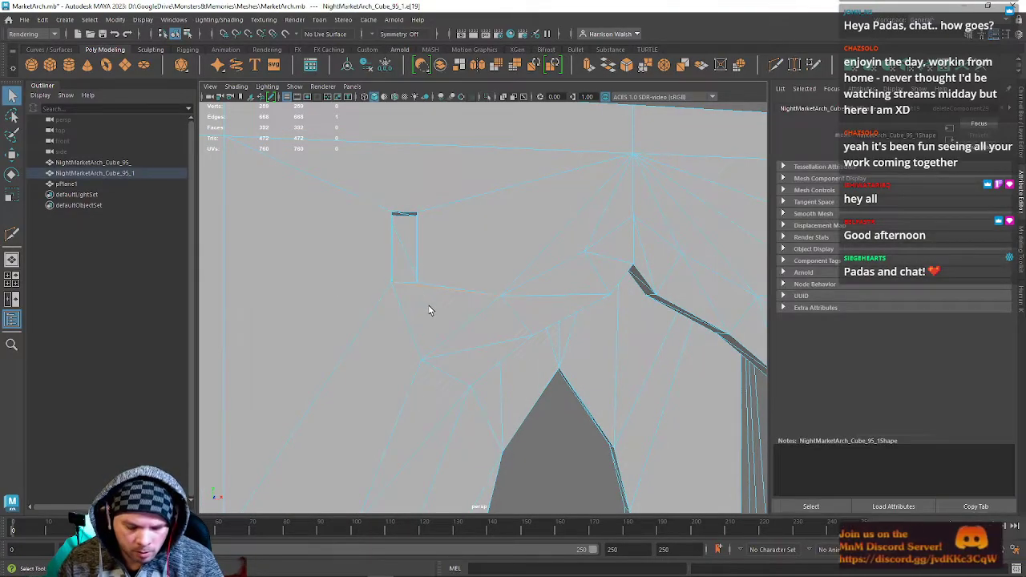
key("Delete")
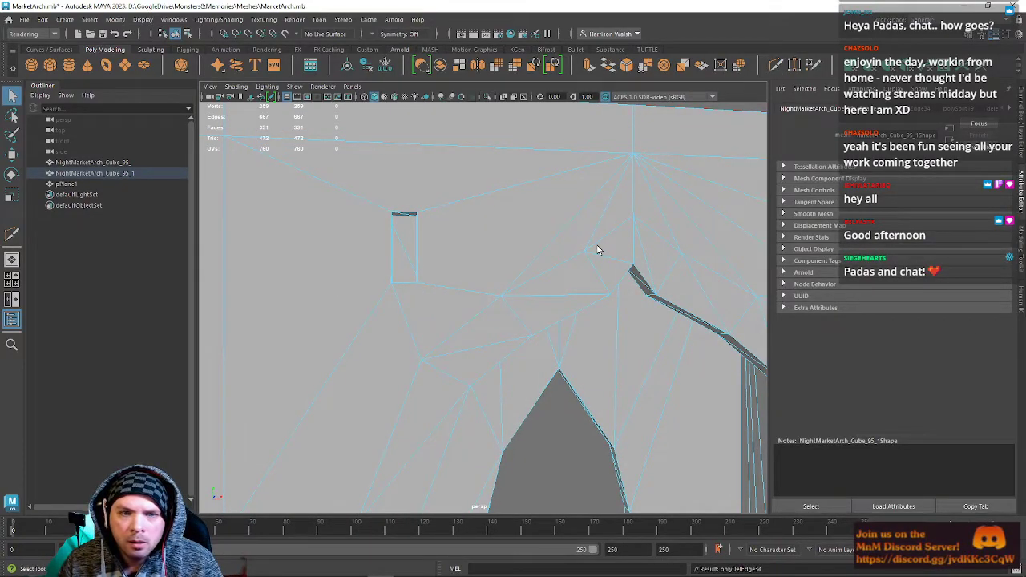
key("ctrl+shift+x")
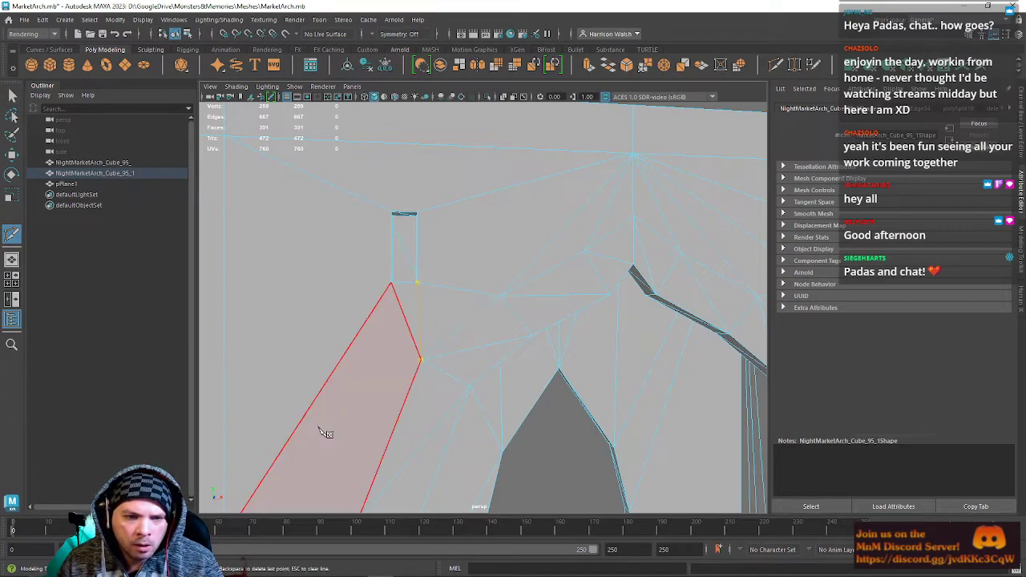
key("ctrl+z")
key("ctrl+z")
Cut a matching edge from the right niche's lower inner corner to the vertex directly below it.
middle_click_drag(595, 319, 571, 315, "alt")
left_click_drag(571, 319, 453, 305, "alt")
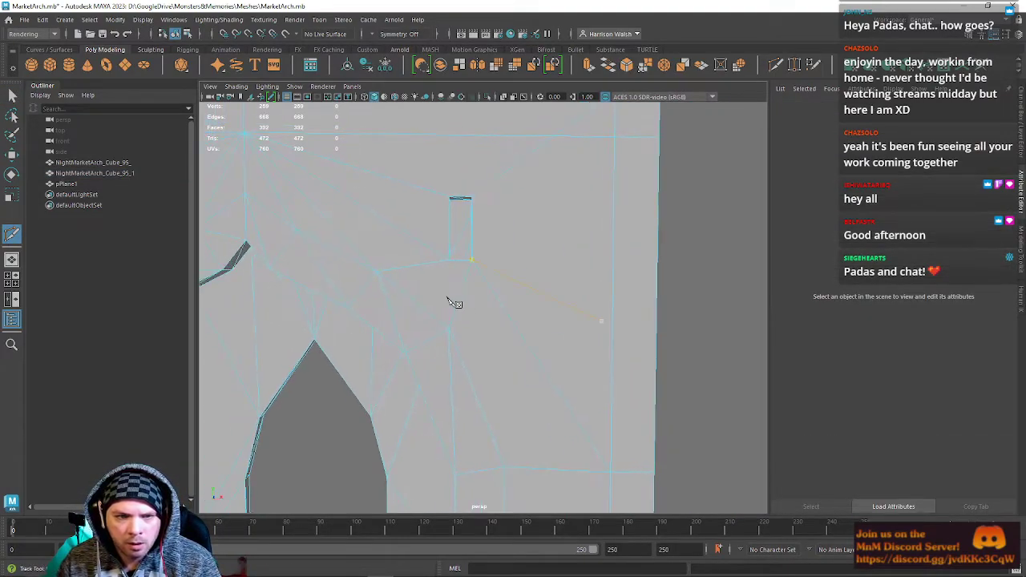
left_click(450, 260)
left_click(449, 327)
key("Return")
left_click(407, 353)
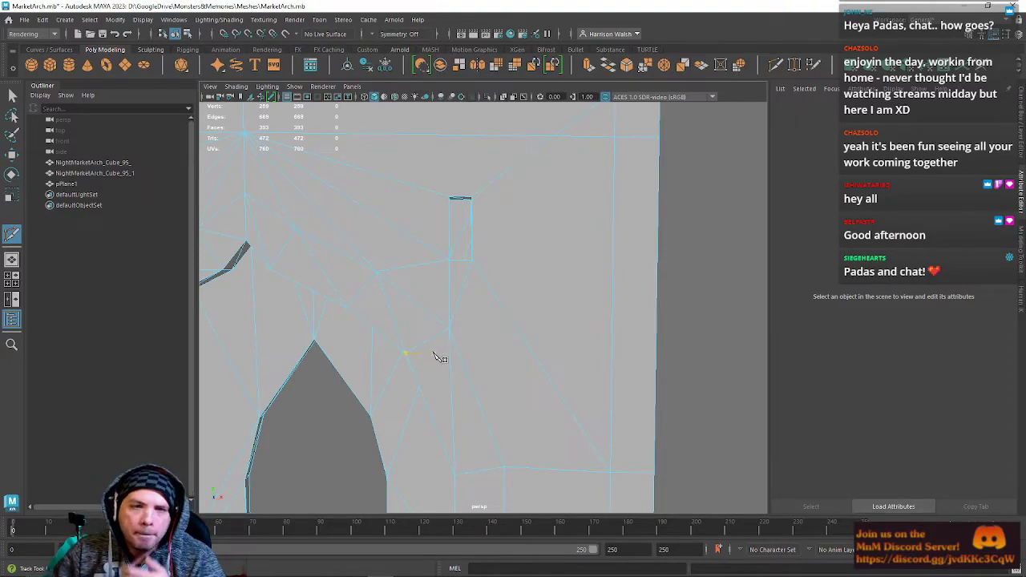
scroll(471, 335, "down", 3)
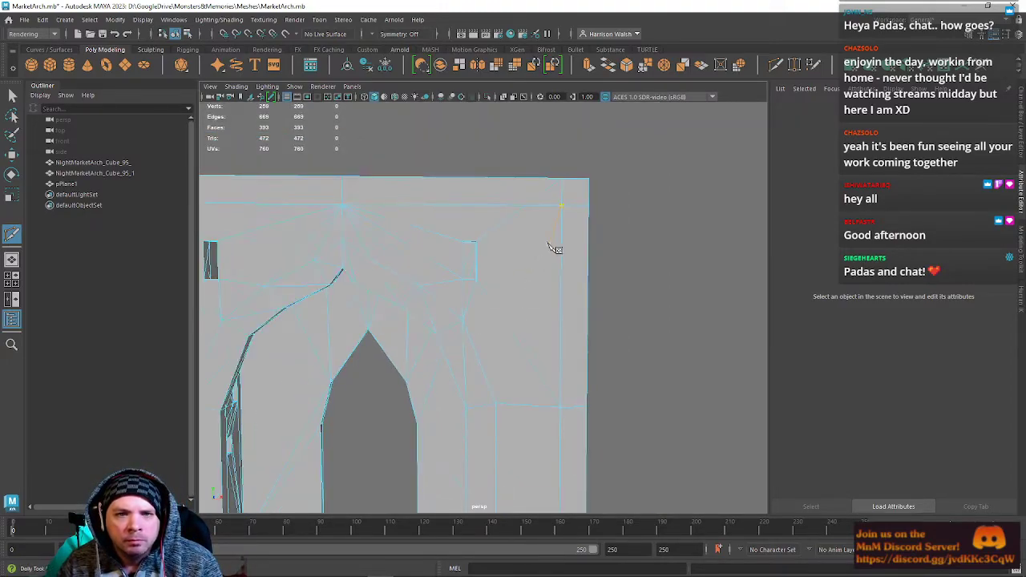
Snap the surplus vertex on the horizontal cut line onto the vertex near the front wall's outer end and merge them.
left_click_drag(549, 248, 522, 254, "alt")
key("w")
right_click_drag(533, 207, 483, 207)
left_click(520, 225)
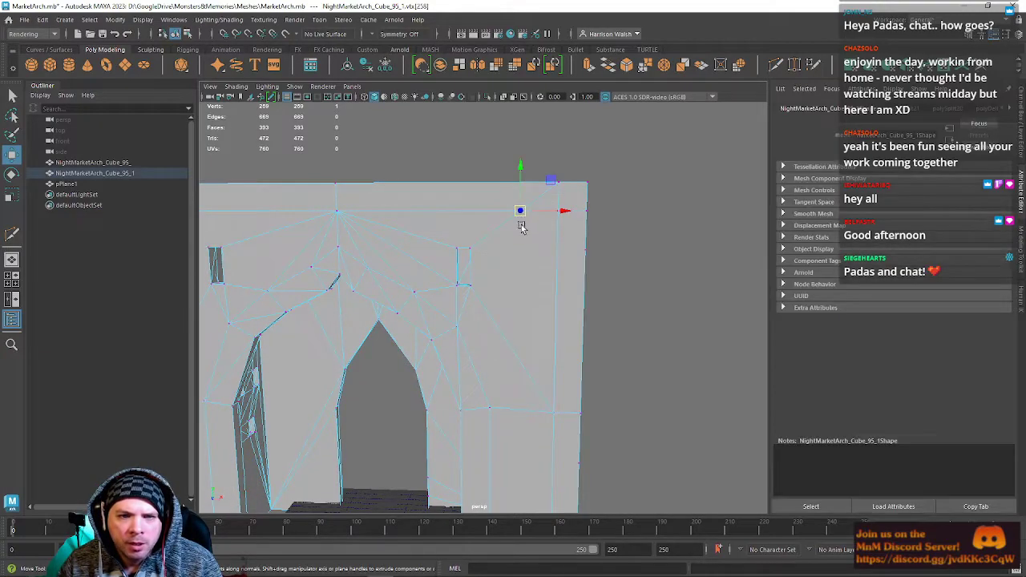
key("v")
left_click_drag(520, 211, 549, 212)
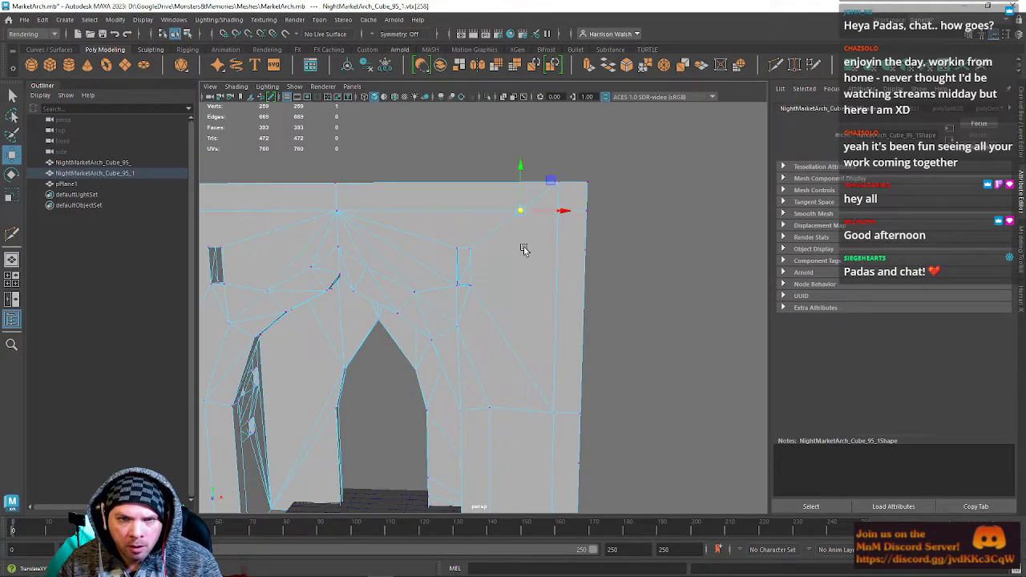
left_click_drag(527, 247, 521, 334, "alt")
right_click_drag(522, 334, 582, 325, "alt")
key("v")
left_click_drag(497, 221, 567, 257)
key("v")
left_click_drag(554, 210, 593, 253)
left_click(645, 67)
Delete the redundant edges crossing the top rim at the wall's corner.
left_click_drag(478, 234, 417, 331, "alt")
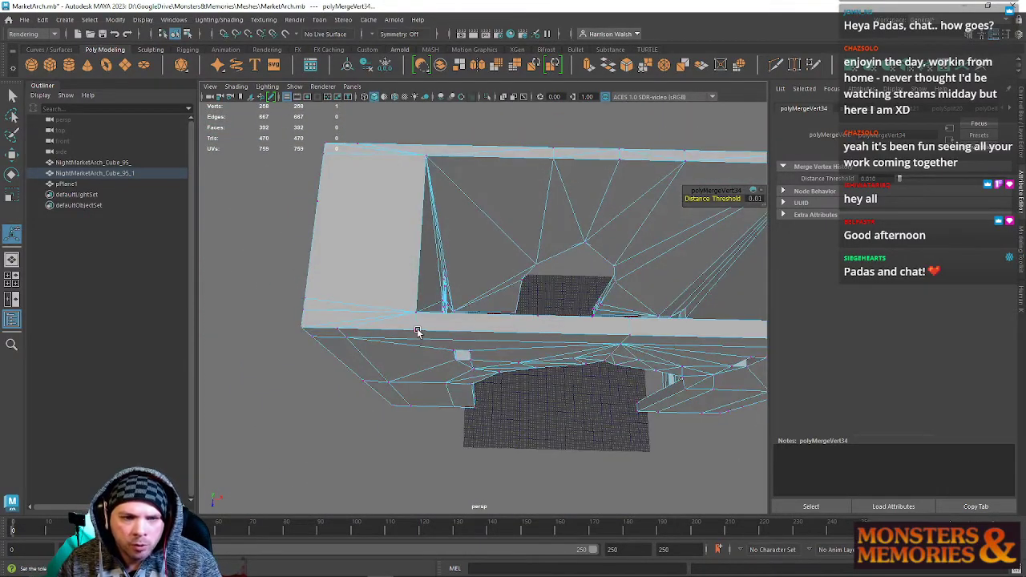
right_click_drag(417, 313, 415, 339)
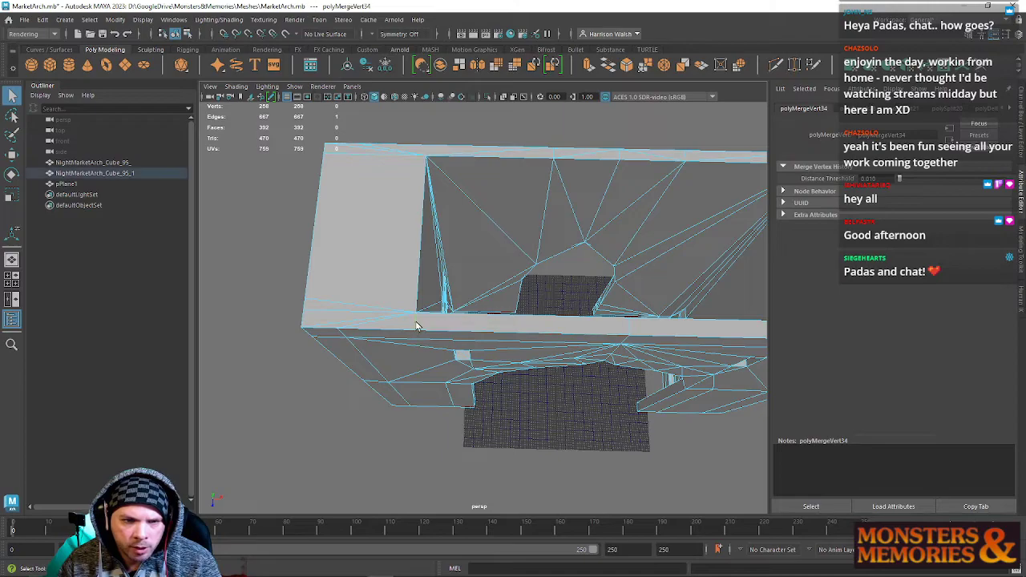
left_click(417, 325)
key("Delete")
left_click_drag(414, 327, 473, 264, "alt")
left_click(464, 263)
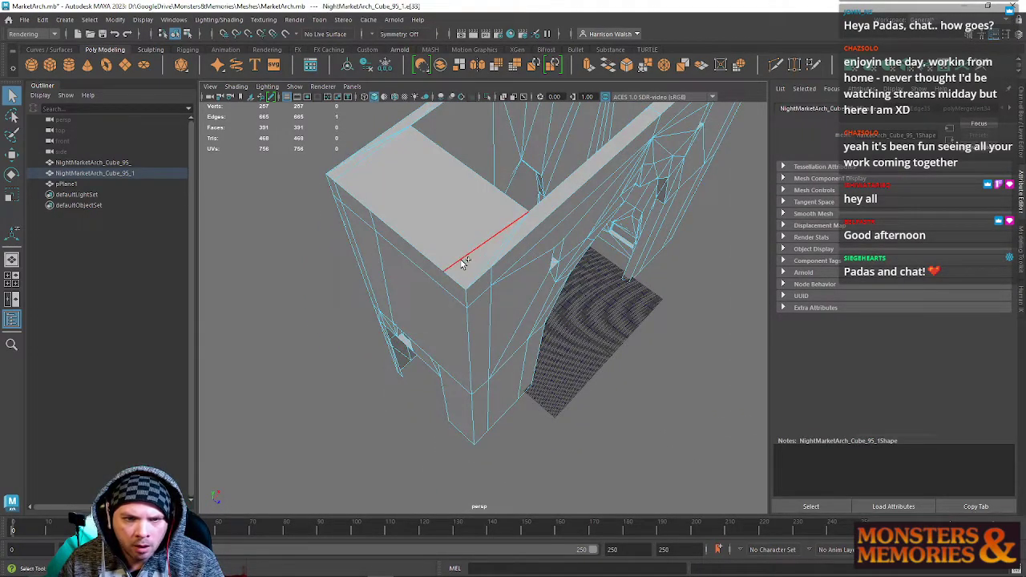
key("Delete")
Delete the redundant vertical edge running down the end wall from the top rim to the opening.
left_click_drag(384, 279, 417, 222, "alt")
left_click(419, 190)
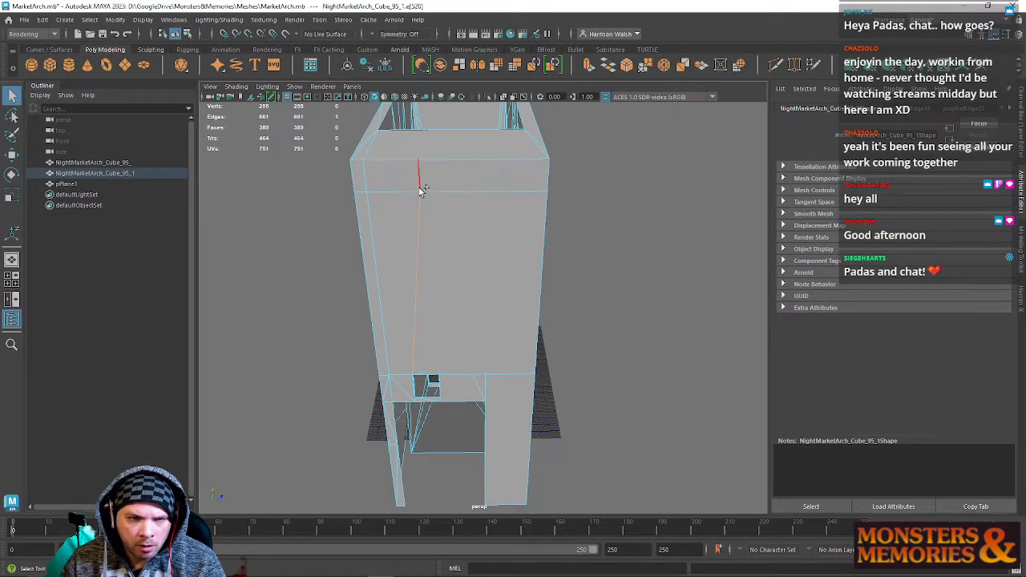
key("Delete")
Snap the two surplus vertices near the end wall's upper edge onto the adjacent corner-edge vertices and merge them.
left_click_drag(418, 181, 465, 263, "alt")
left_click(472, 191)
right_click_drag(465, 264, 425, 252)
left_click(458, 265)
key("w")
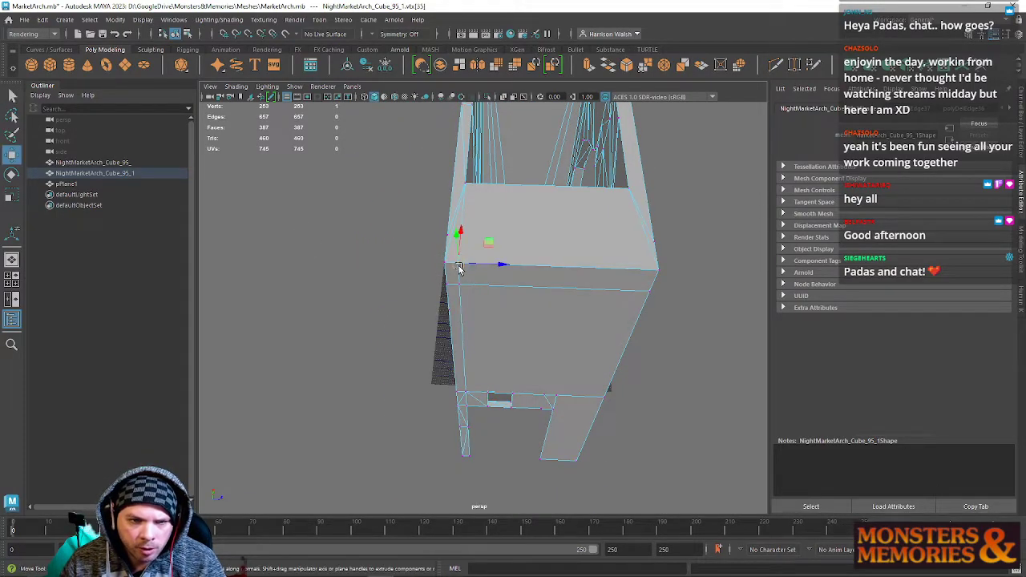
left_click_drag(458, 264, 446, 283)
left_click(459, 285)
left_click_drag(427, 249, 468, 308)
left_click(647, 66)
Cut edges from the end-wall opening's two upper corners to the opposite ends of the upper horizontal line.
left_click_drag(568, 342, 561, 286, "alt")
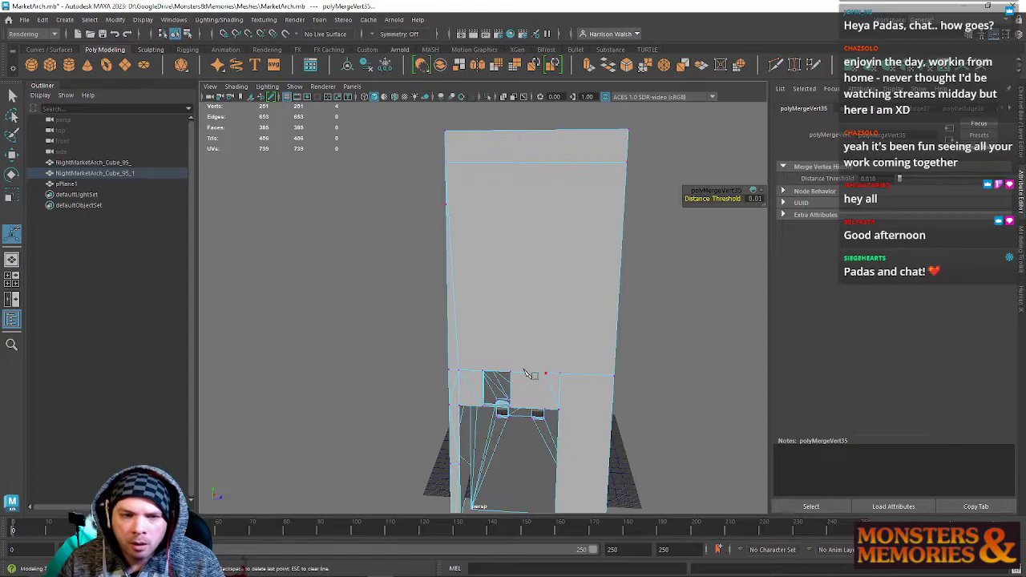
key("ctrl+shift+x")
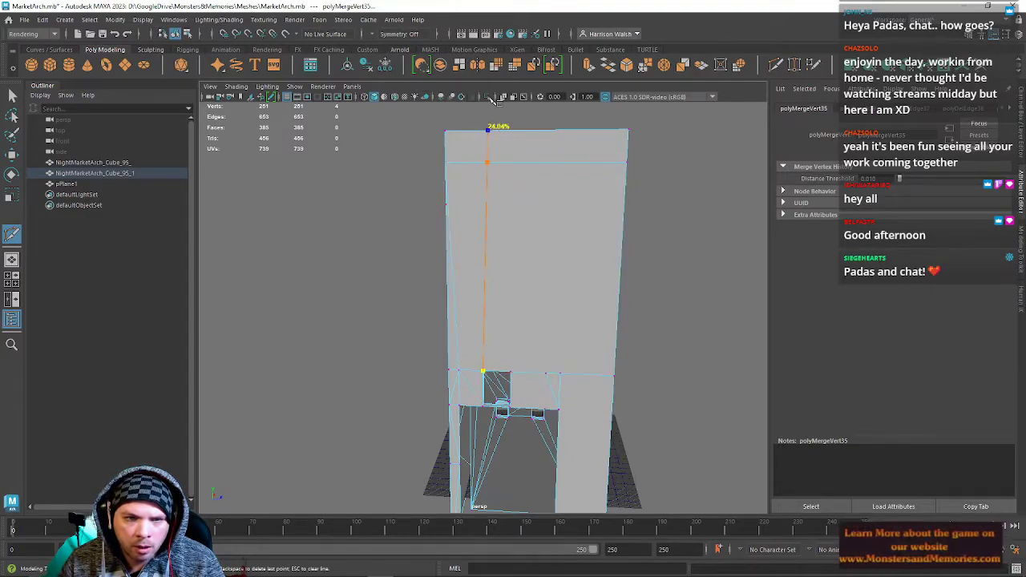
left_click(445, 162)
key("Return")
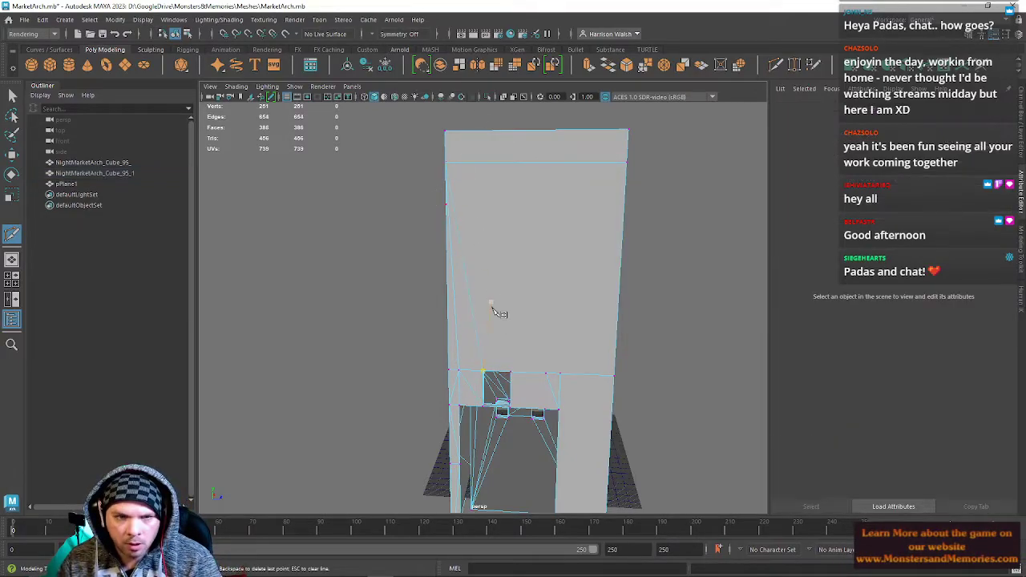
left_click(626, 162)
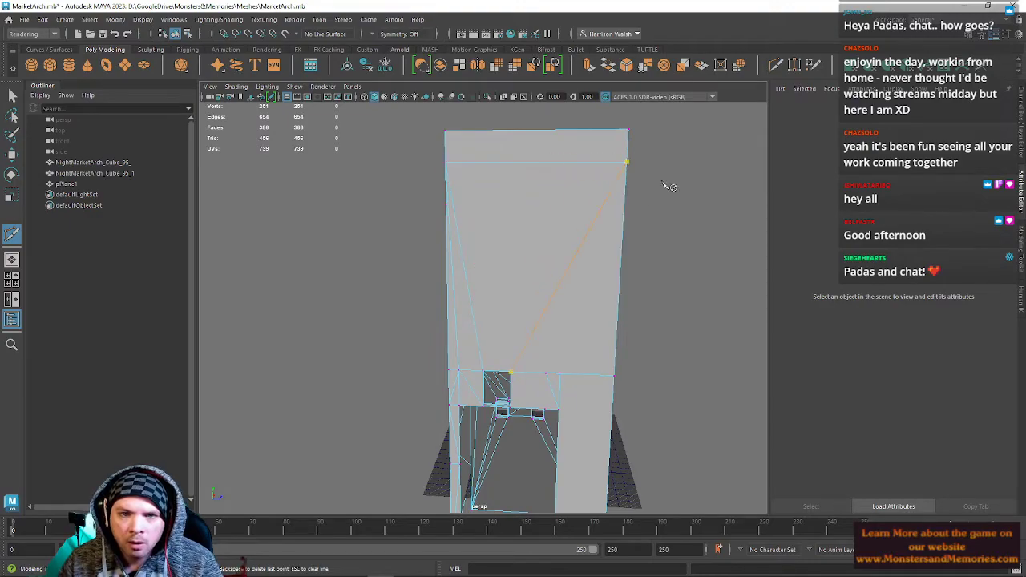
key("w")
Delete the surplus vertices on the end wall around the square opening.
right_click(551, 270)
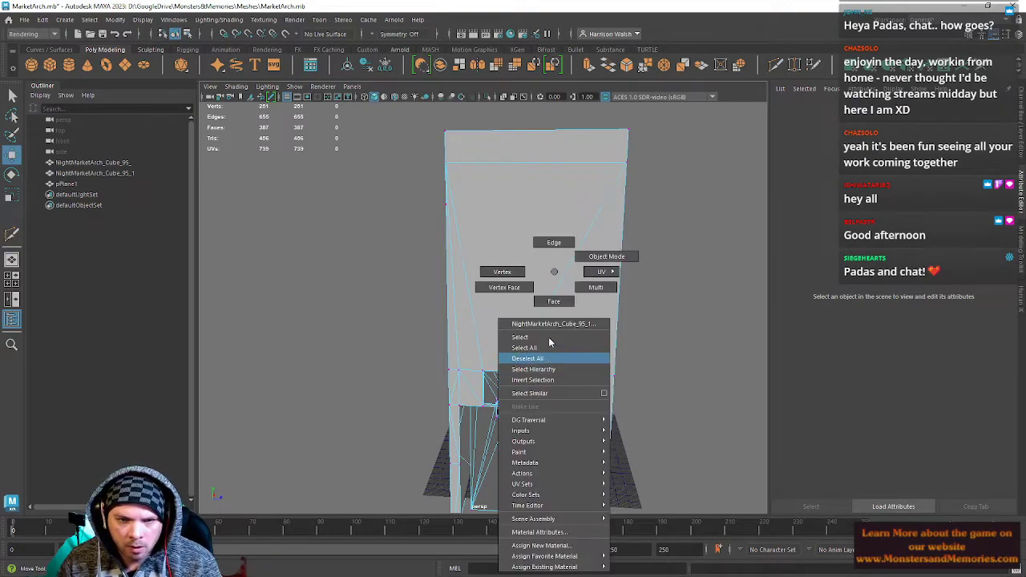
left_click_drag(564, 284, 504, 325, "alt")
right_click_drag(502, 270, 473, 272)
left_click(512, 316)
key("ctrl+Delete")
left_click_drag(489, 288, 558, 305, "alt")
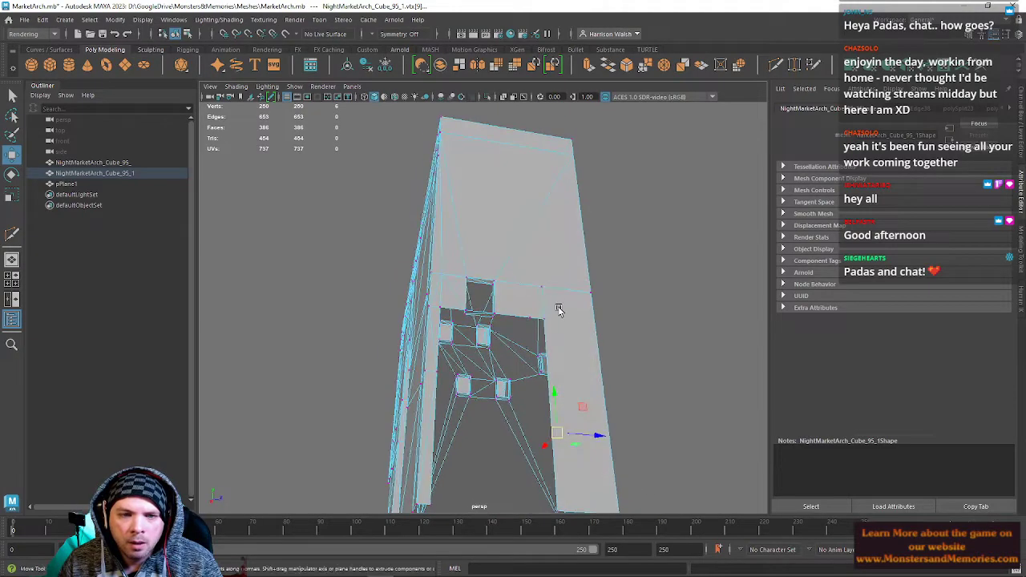
left_click(528, 315)
key("Delete")
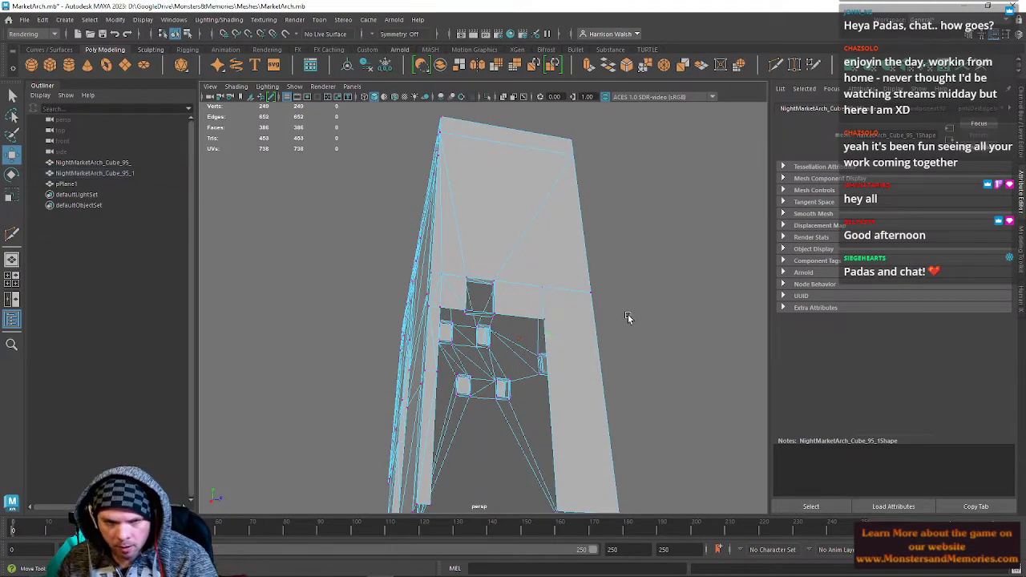
Merge the surplus vertex on the end wall's horizontal line above the pillar's inner corner.
left_click(542, 289)
left_click_drag(543, 289, 553, 312)
left_click(644, 66)
Examine the inner walls, side arch and front face for remaining surplus edges and vertices.
mouse_move(562, 250)
left_mouse_down("alt")
mouse_move(602, 251)
mouse_move(581, 245)
left_mouse_up("alt")
left_click_drag(587, 347, 491, 265, "alt")
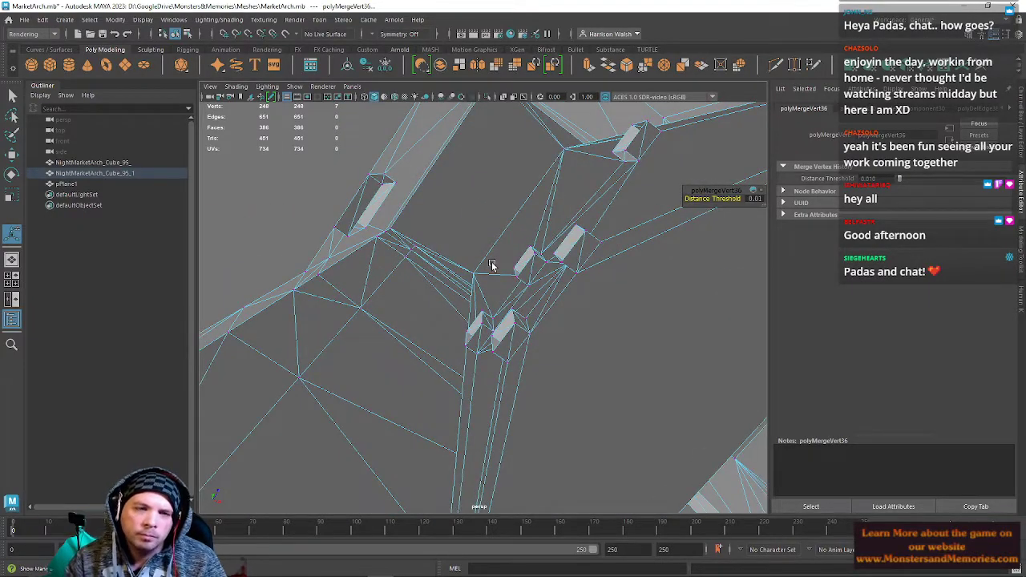
left_click_drag(452, 232, 513, 272, "alt")
right_click_drag(513, 273, 386, 257, "alt")
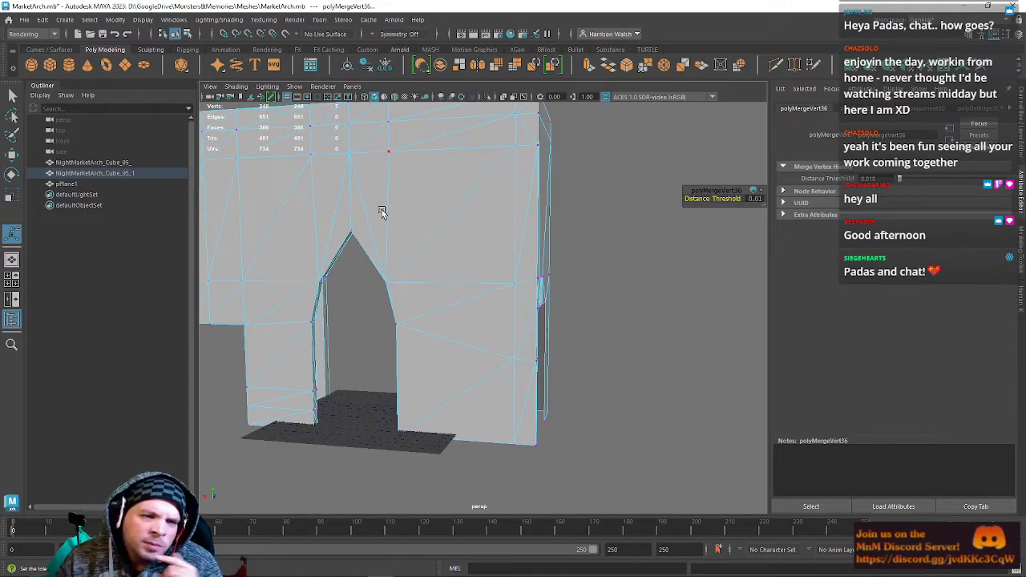
left_click_drag(406, 352, 633, 270, "alt")
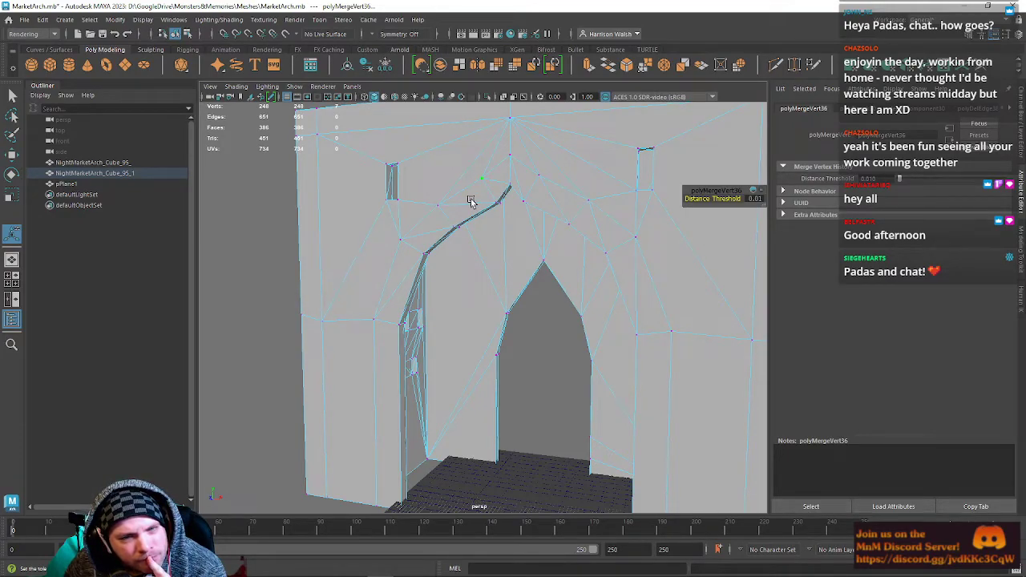
left_click_drag(486, 222, 530, 249, "alt")
scroll(491, 267, "up", 2)
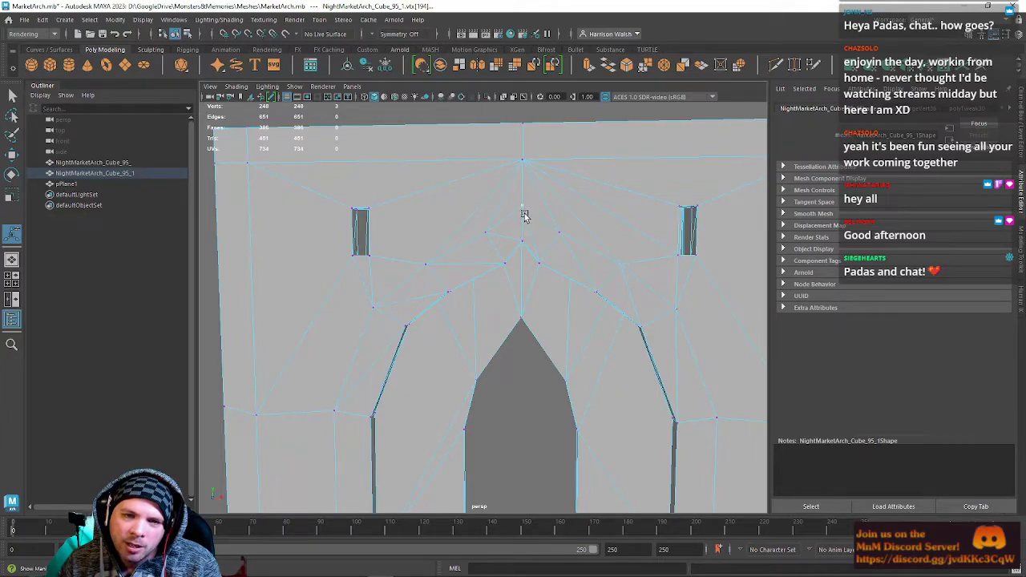
Try to raise the vertex above the main arch's apex along the centre line, and undo the move.
key("w")
left_click_drag(530, 213, 524, 186)
key("ctrl+z")
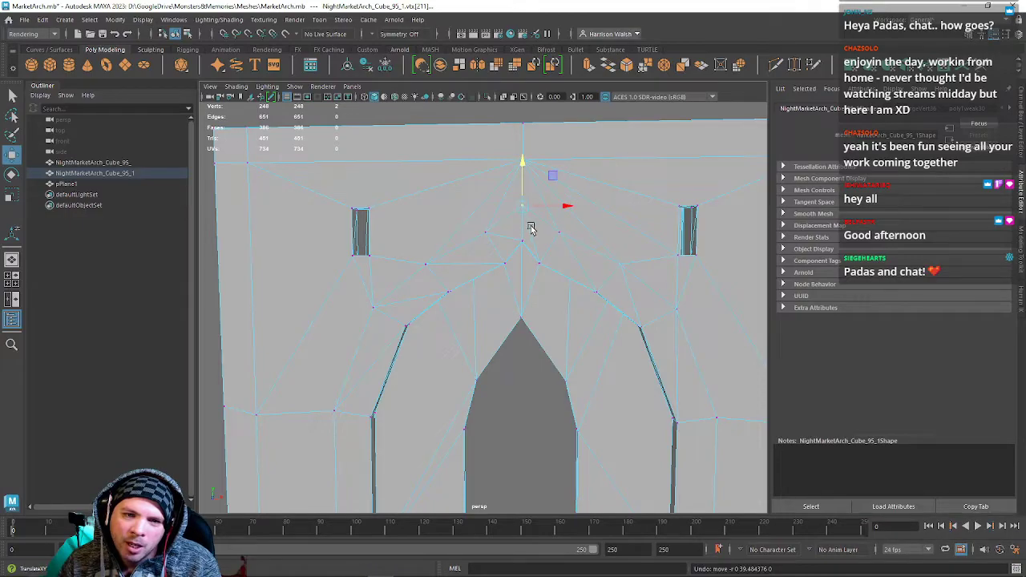
Delete the redundant diagonal edges around the main arch on the front wall.
right_click_drag(451, 300, 433, 290)
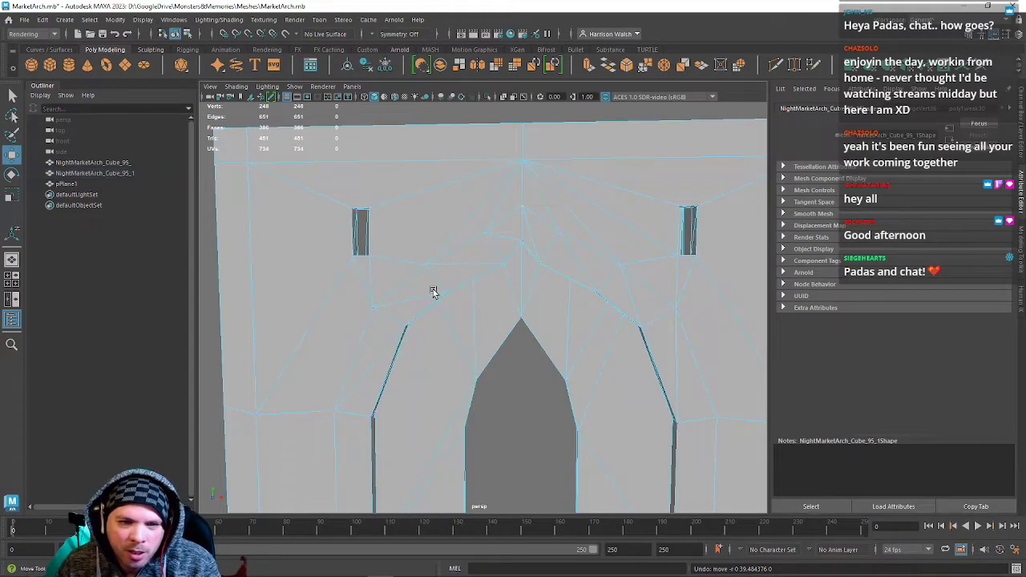
left_click(418, 295)
key("q")
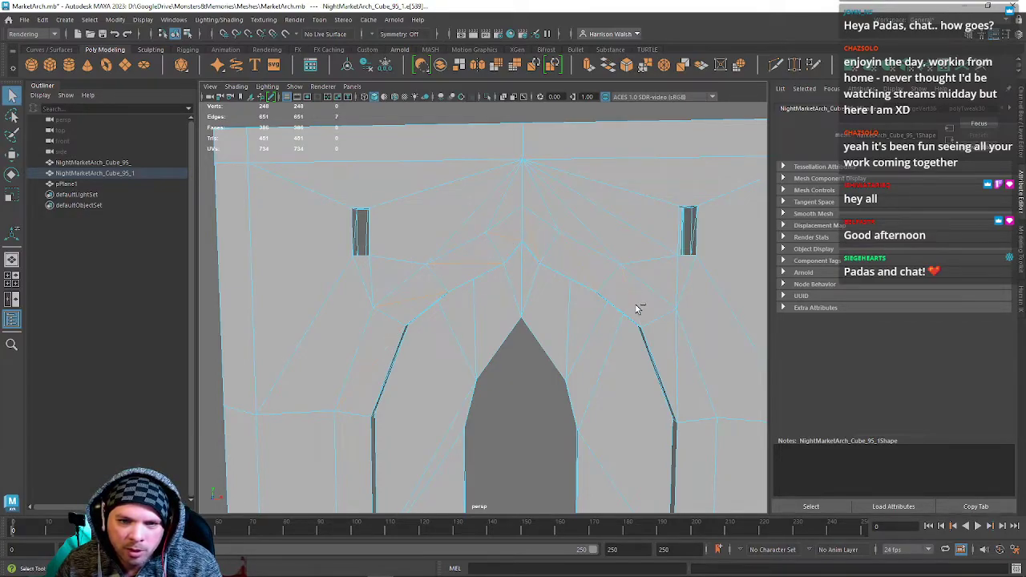
key("Delete")
Examine the main arch's underside and the wall's reverse side around the niches for redundant edges.
right_click_drag(685, 374, 526, 236, "alt")
left_click_drag(527, 235, 426, 339, "alt")
right_click_drag(426, 339, 477, 409, "alt")
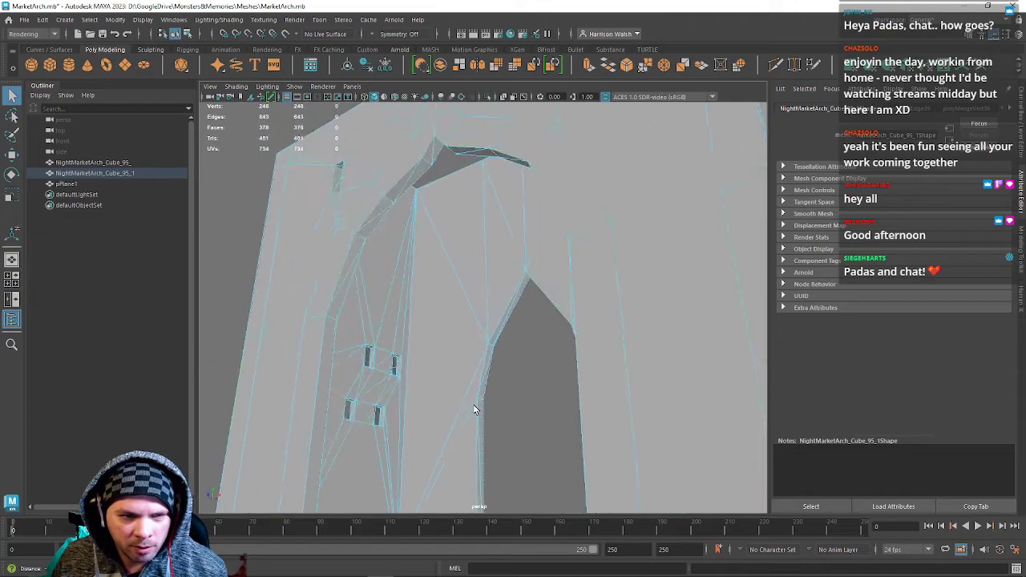
left_click_drag(476, 409, 386, 259, "alt")
left_click(406, 198)
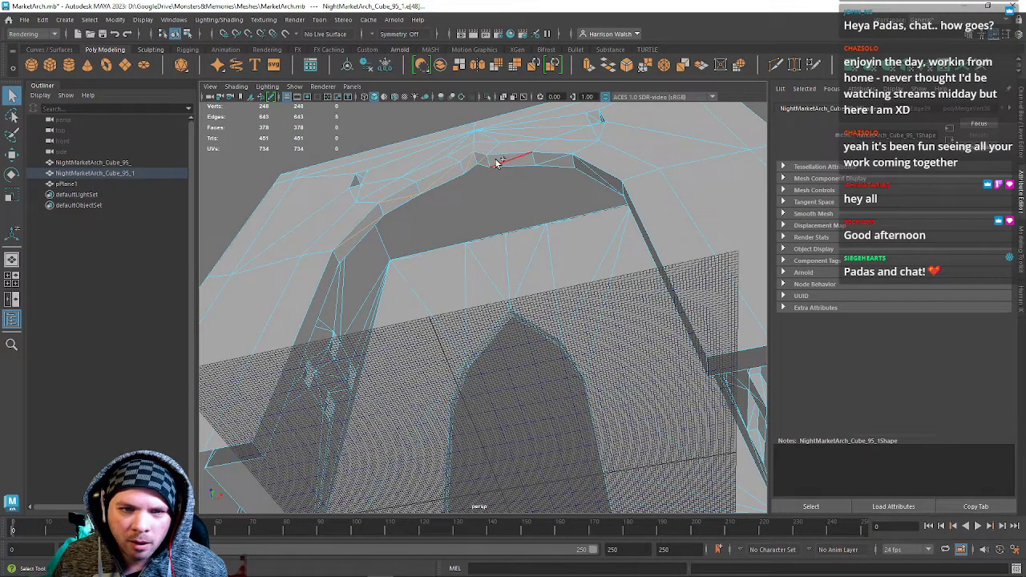
left_click_drag(515, 166, 495, 261, "alt")
right_click_drag(495, 261, 588, 469, "alt")
left_click_drag(588, 469, 502, 384, "alt")
middle_click_drag(502, 385, 541, 206, "alt")
left_click_drag(540, 206, 451, 229, "alt")
right_click_drag(481, 268, 435, 273)
left_click_drag(435, 274, 556, 329, "alt")
middle_click_drag(452, 276, 400, 369, "alt")
left_click_drag(400, 369, 577, 256, "alt")
right_click_drag(512, 213, 486, 223)
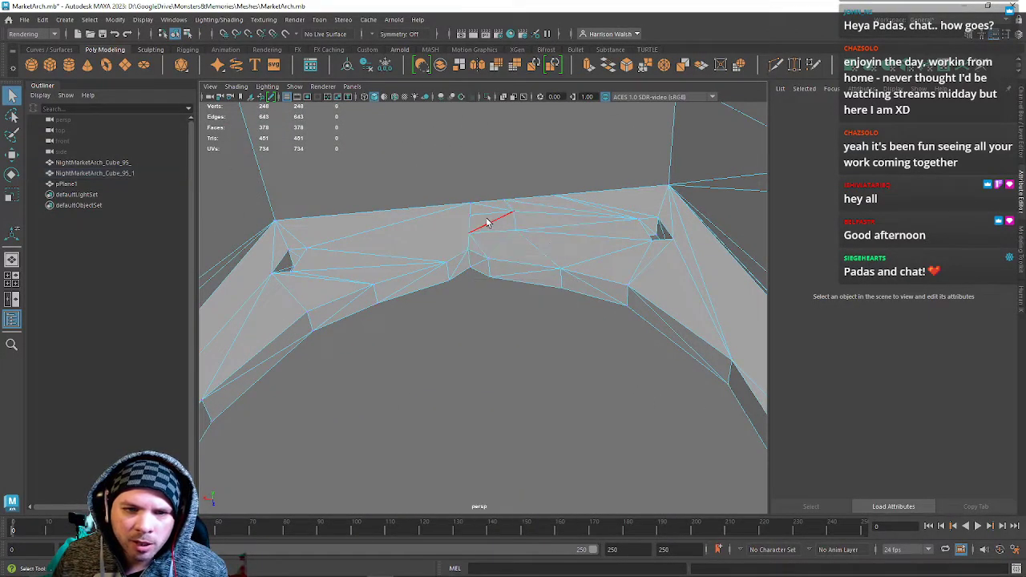
Delete the cluster of redundant edges between the centre line above the main arch and the neighbouring niche, including its diagonals.
left_click(487, 223)
key("f")
scroll(508, 257, "down", 5)
key("f")
scroll(479, 329, "down", 1)
scroll(432, 307, "up", 1)
scroll(432, 306, "down", 8)
left_click_drag(433, 321, 440, 344, "alt")
middle_click_drag(446, 324, 436, 252, "alt")
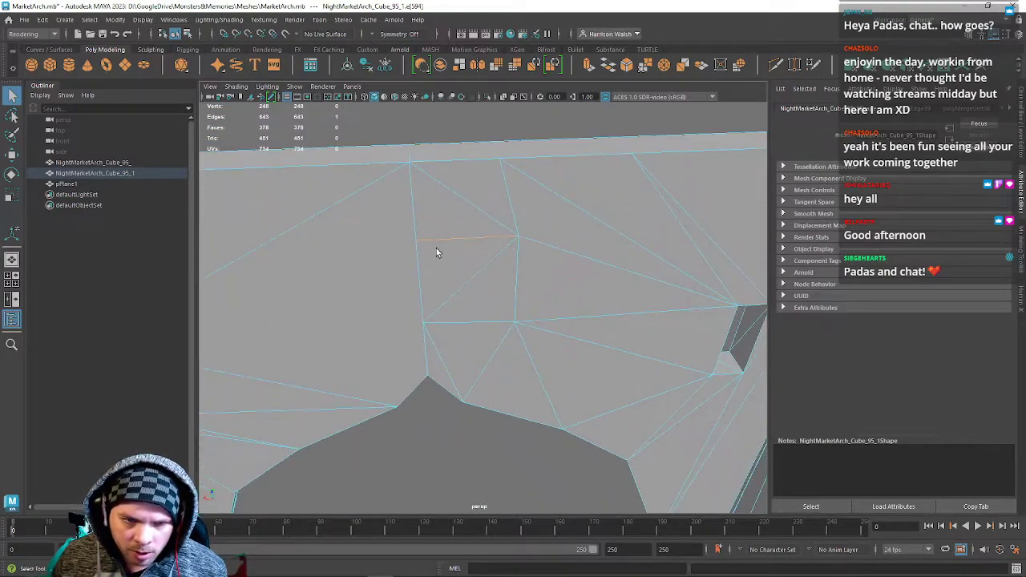
right_click_drag(449, 234, 450, 207)
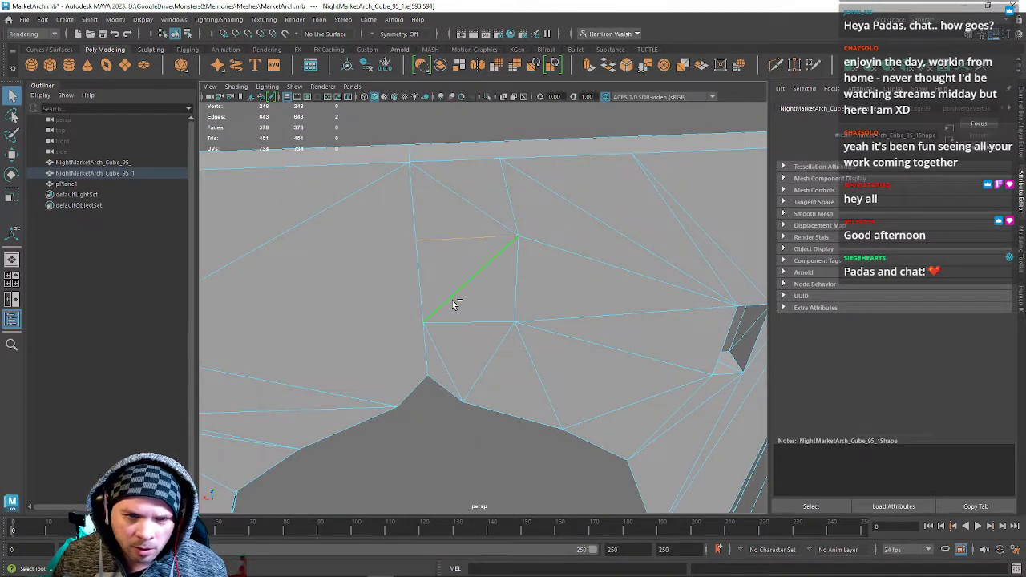
left_click(469, 322, "shift")
left_click(487, 365, "shift")
left_click(531, 367, "shift")
left_click(545, 329, "shift")
left_click(542, 320, "shift")
left_click(538, 245, "shift")
left_click(506, 229, "shift")
right_click_drag(524, 254, 493, 220, "alt")
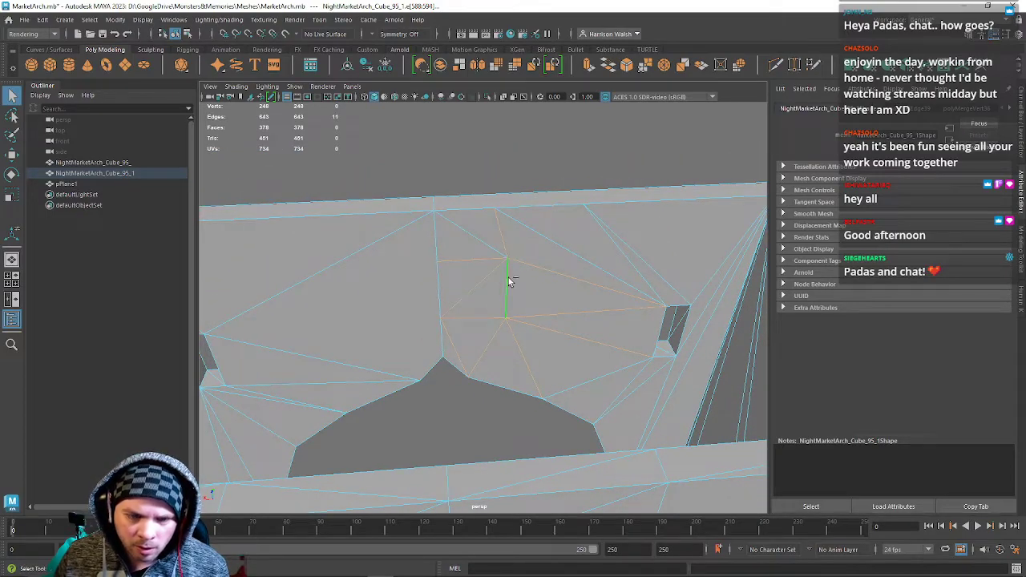
key("ctrl+Delete")
Snap the two surplus vertices along the wall's upper edge onto the centre-line vertex and the side opening's corner, and merge them.
right_click(524, 230)
right_click_drag(524, 230, 494, 214)
key("w")
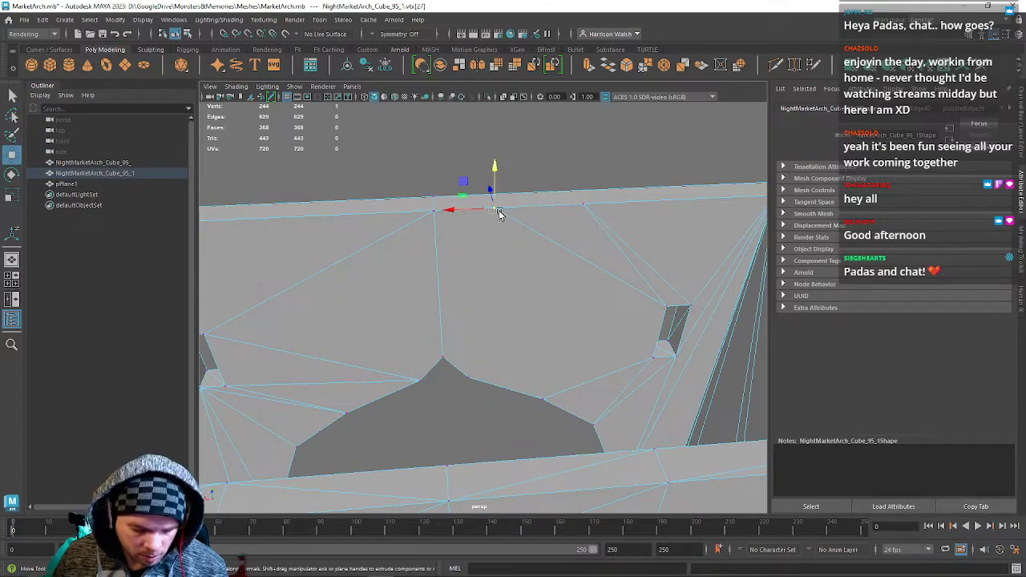
left_click_drag(497, 210, 446, 213)
scroll(534, 300, "down", 4)
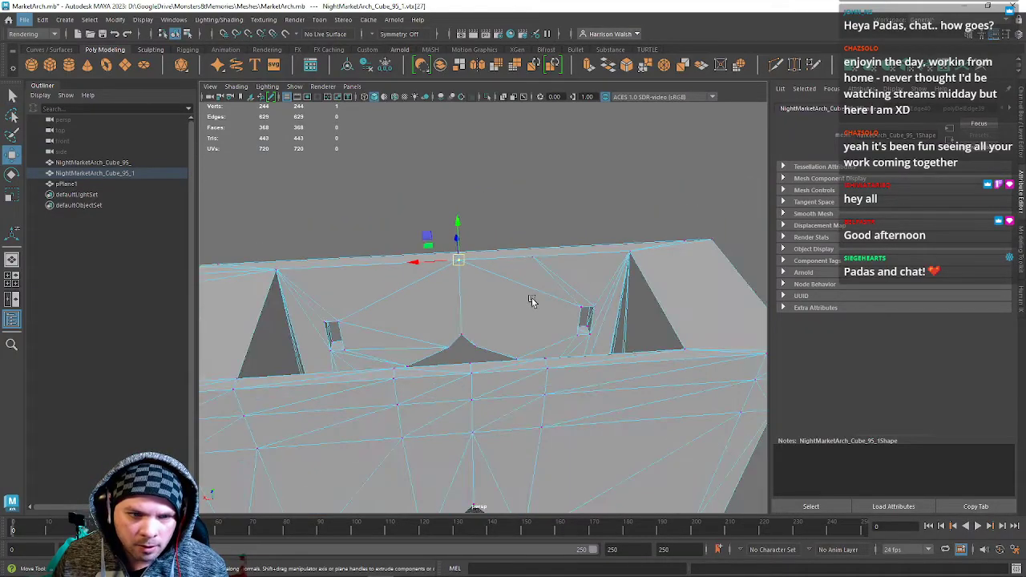
left_click_drag(535, 264, 630, 263)
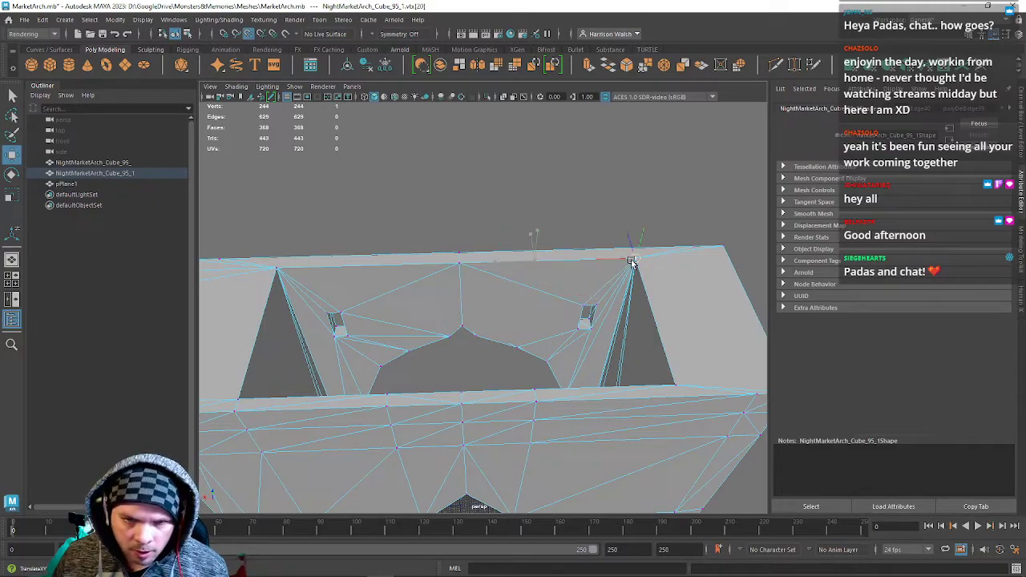
left_click_drag(348, 215, 767, 320)
left_click(645, 66)
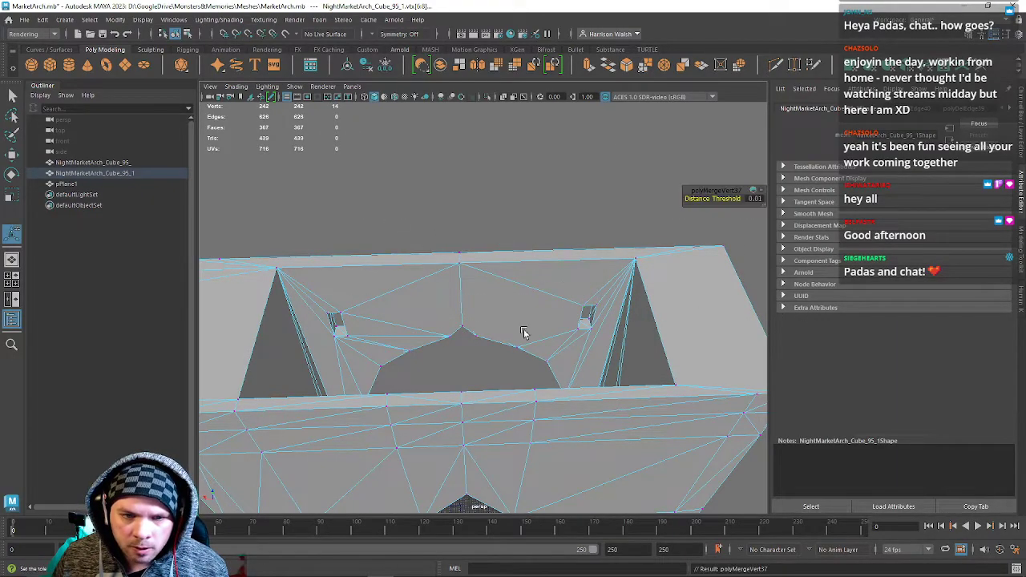
Cut two edges from the vertex beside the main arch's apex to the nearby niche's upper and lower corners.
scroll(529, 316, "up", 3)
left_click_drag(517, 323, 541, 321, "alt")
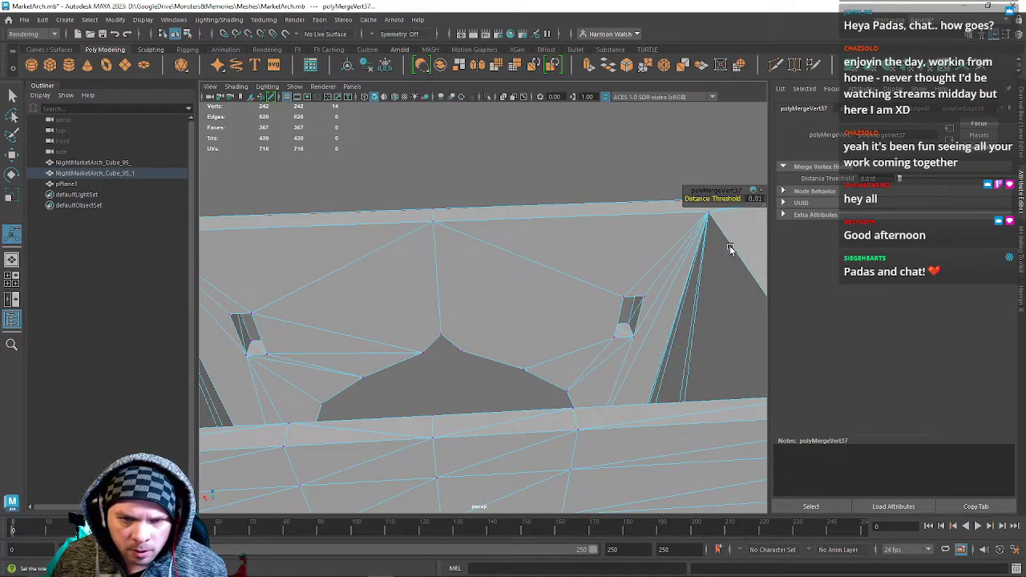
left_click(774, 66)
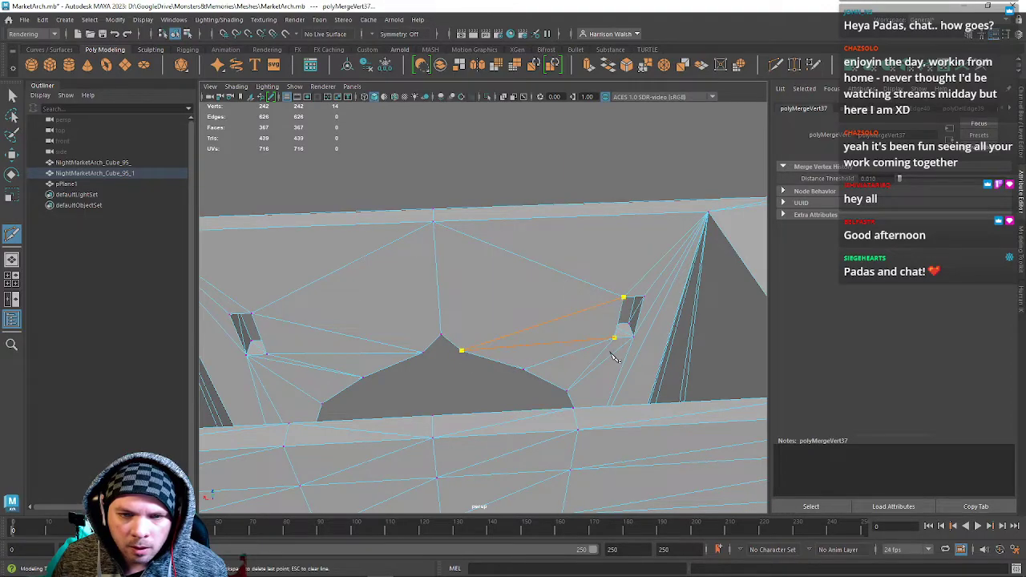
key("q")
left_click_drag(568, 350, 536, 294, "alt")
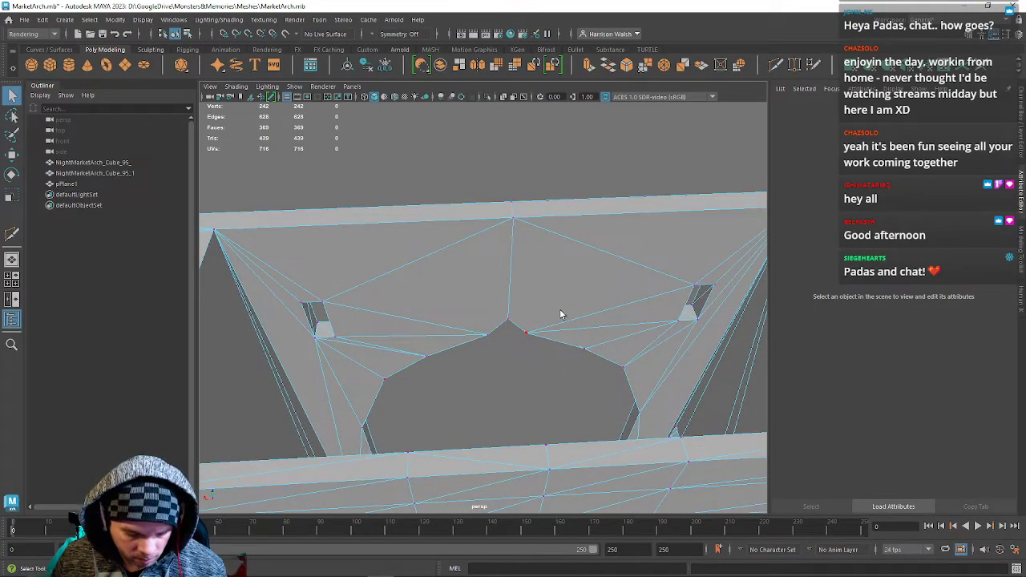
Cut edges from the main arch's apex to the upper inner corners of the niches on both sides.
key("g")
left_click(507, 319)
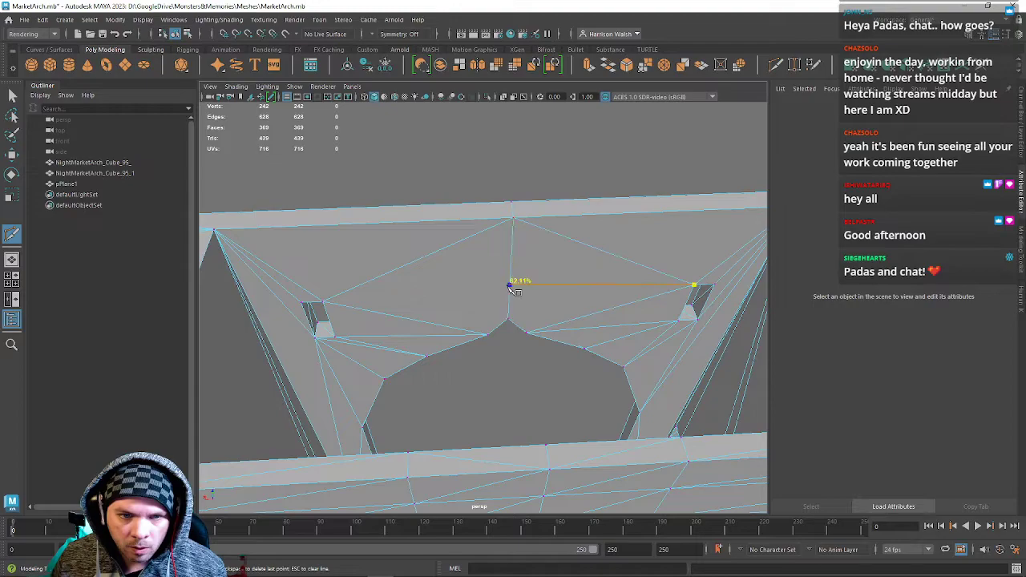
left_click(323, 301)
right_click(221, 393)
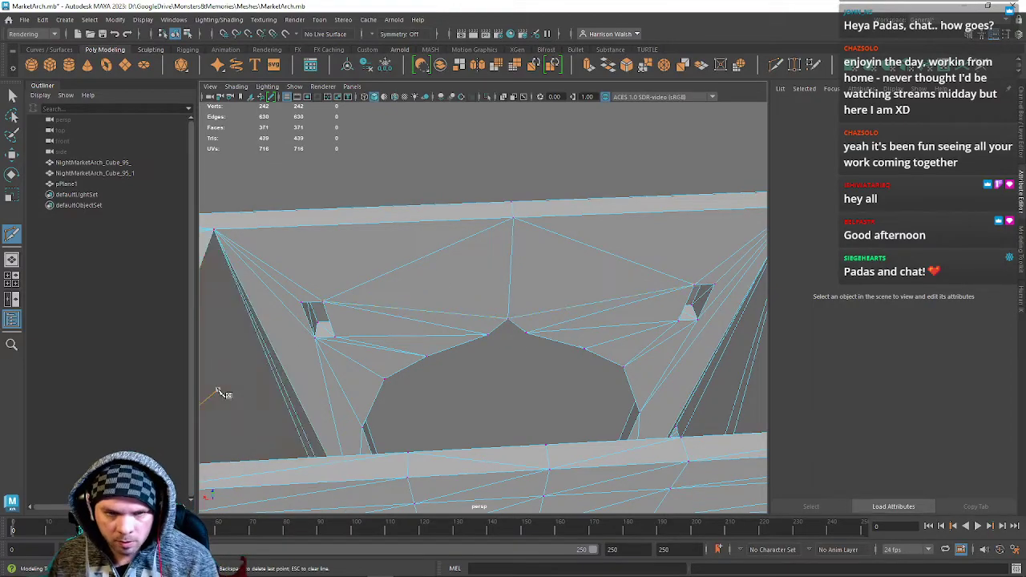
Delete the redundant edge near the corner of the flat top surface at the structure's end.
left_click_drag(485, 353, 384, 481, "alt")
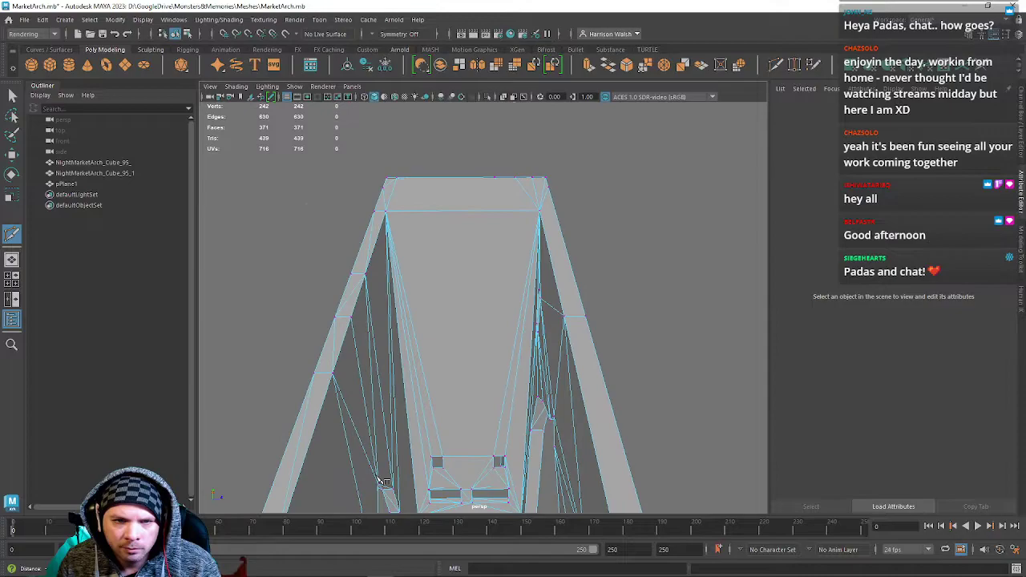
key("w")
right_click_drag(509, 181, 458, 181)
left_click_drag(481, 161, 553, 195)
key("f")
scroll(563, 213, "down", 6)
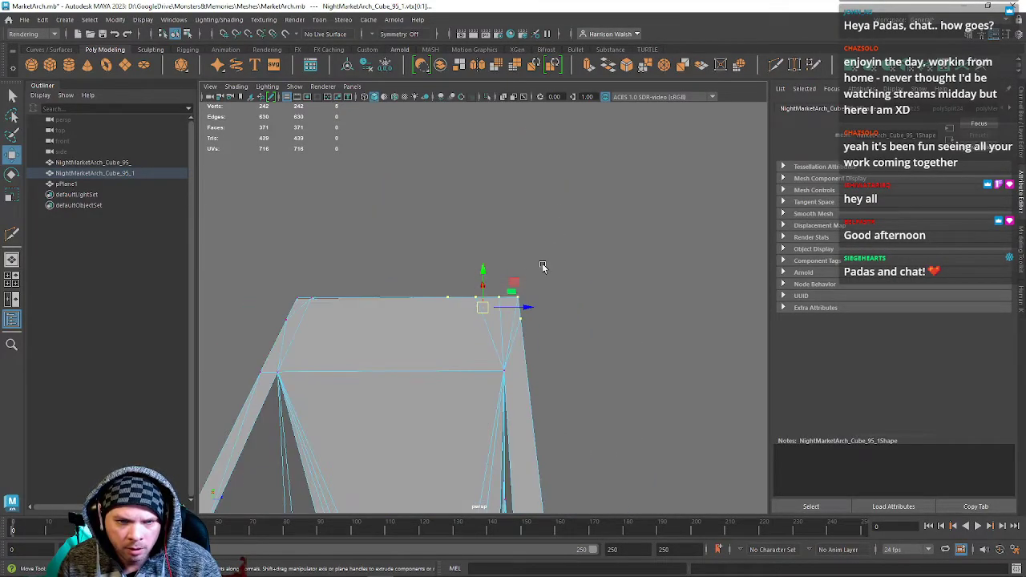
left_click_drag(547, 261, 459, 331, "alt")
left_click_drag(476, 268, 493, 272, "alt")
right_click_drag(493, 271, 486, 245)
scroll(479, 319, "up", 4)
left_click(487, 329)
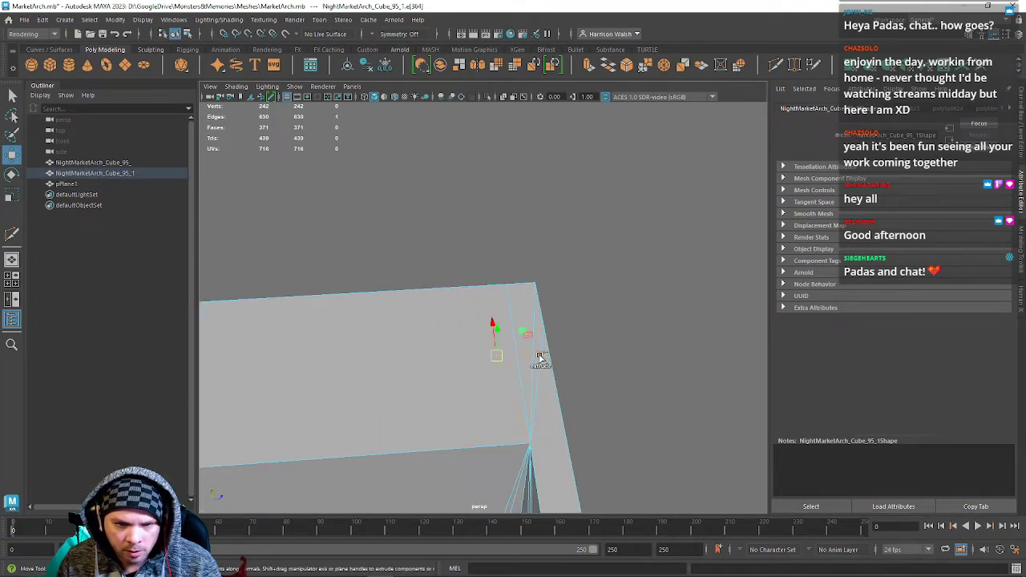
left_click_drag(534, 332, 499, 283, "alt")
key("Delete")
Delete the redundant vertical and diagonal edges within the upper two bands of the end wall.
left_click(465, 303)
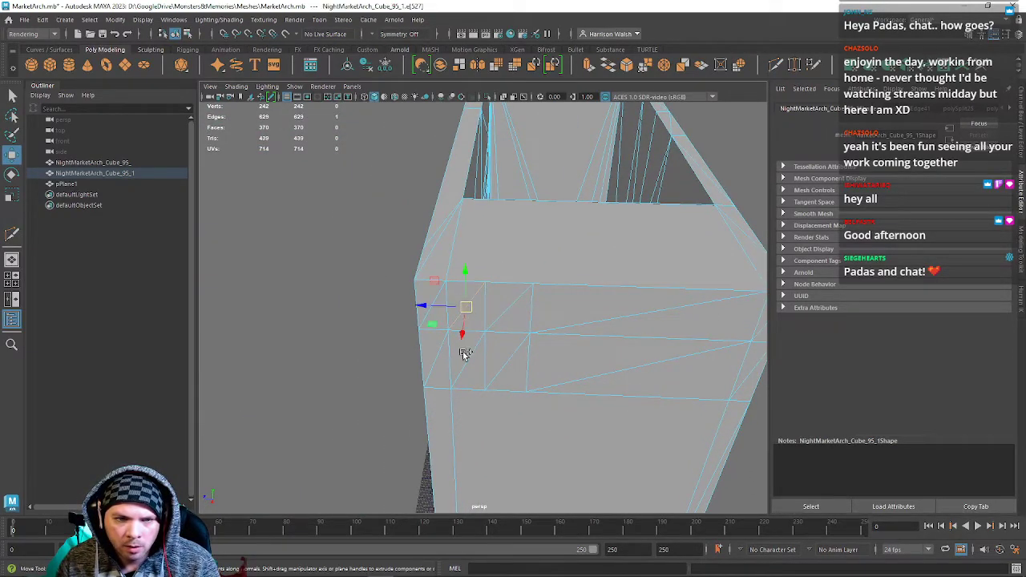
double_click(465, 369, "shift")
double_click(511, 307, "shift")
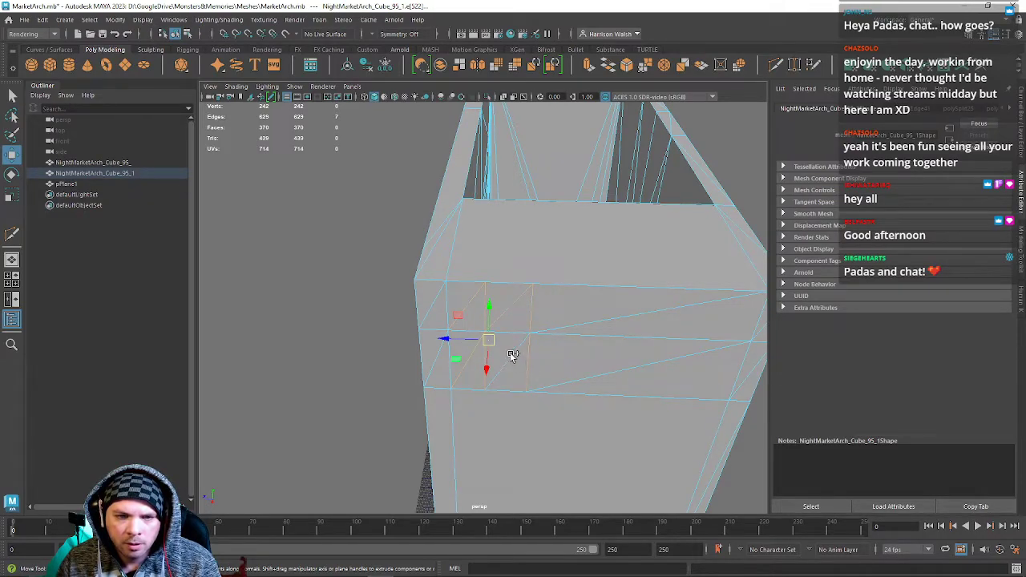
double_click(591, 381, "shift")
left_click_drag(638, 315, 481, 311, "alt")
left_click(700, 158, "shift")
key("ctrl+z")
left_click_drag(487, 343, 508, 297, "alt")
left_click(507, 289, "shift")
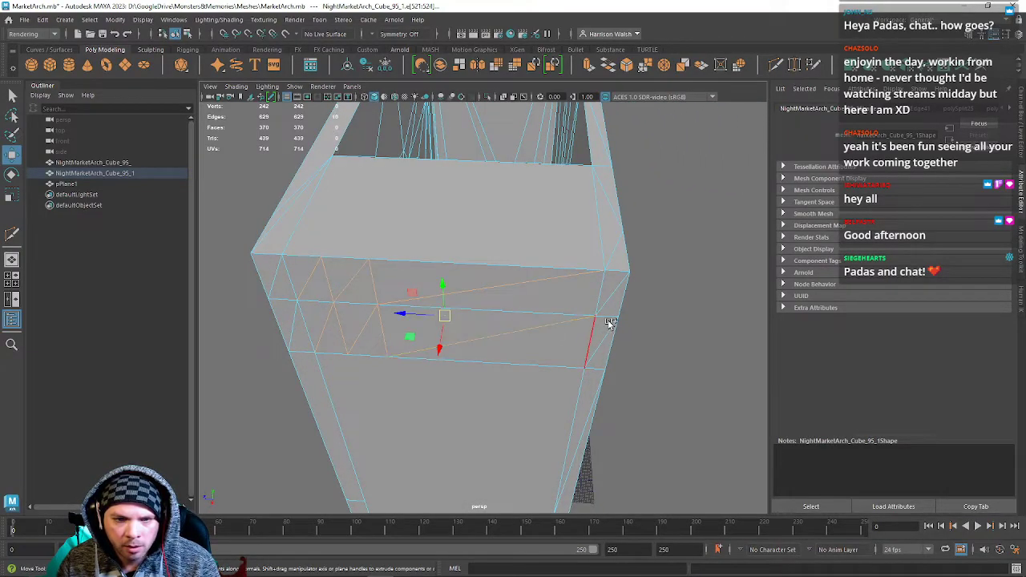
left_click(619, 294, "shift")
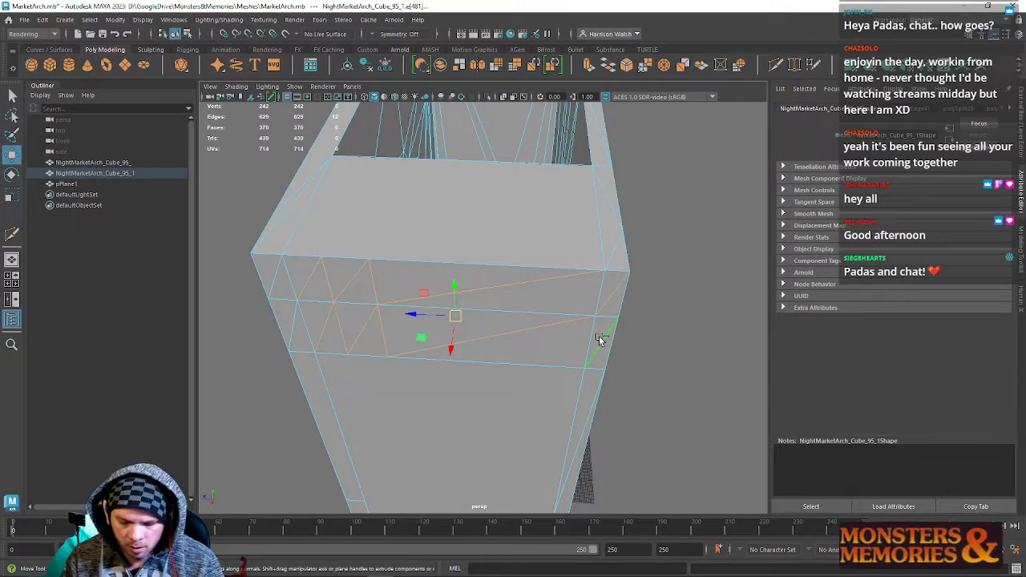
key("Delete")
Delete the lower horizontal edge line and its corner diagonals across the upper part of the end wall.
left_click_drag(443, 328, 474, 270, "alt")
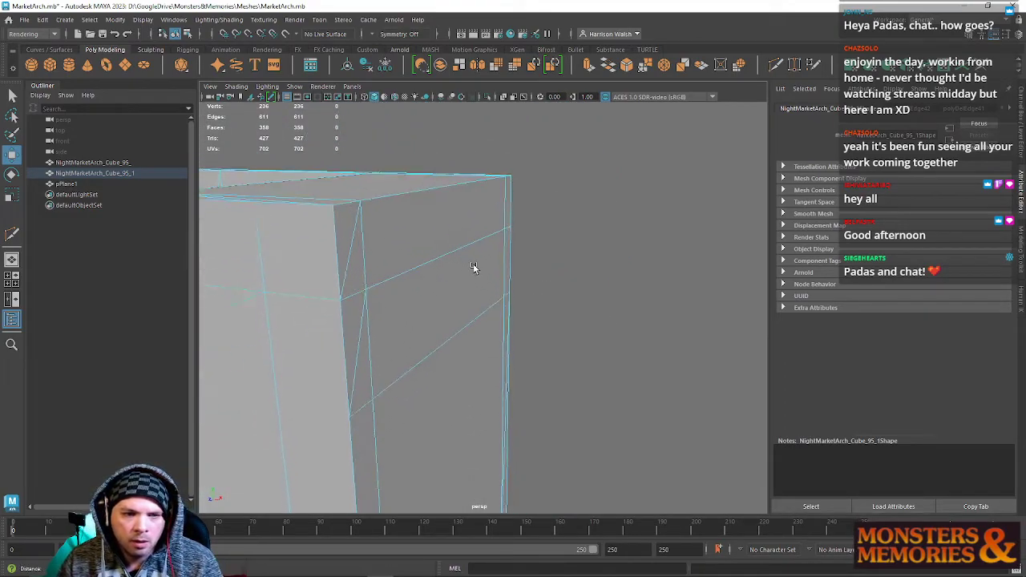
left_click(365, 403)
left_click(366, 403, "shift")
left_click(355, 374, "shift")
left_click_drag(506, 328, 383, 327, "alt")
left_click(613, 315, "shift")
left_click_drag(613, 315, 563, 297, "alt")
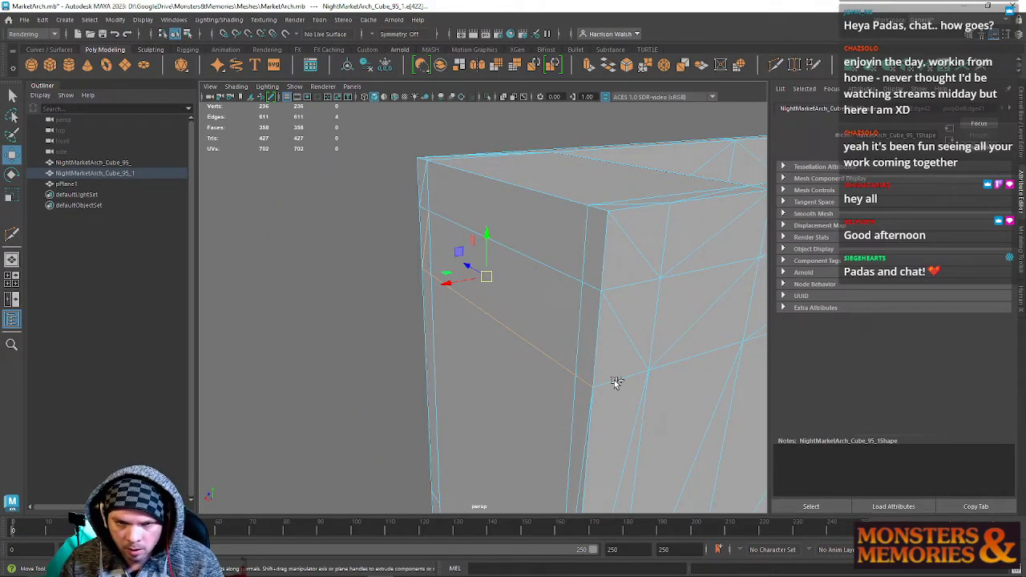
key("Delete")
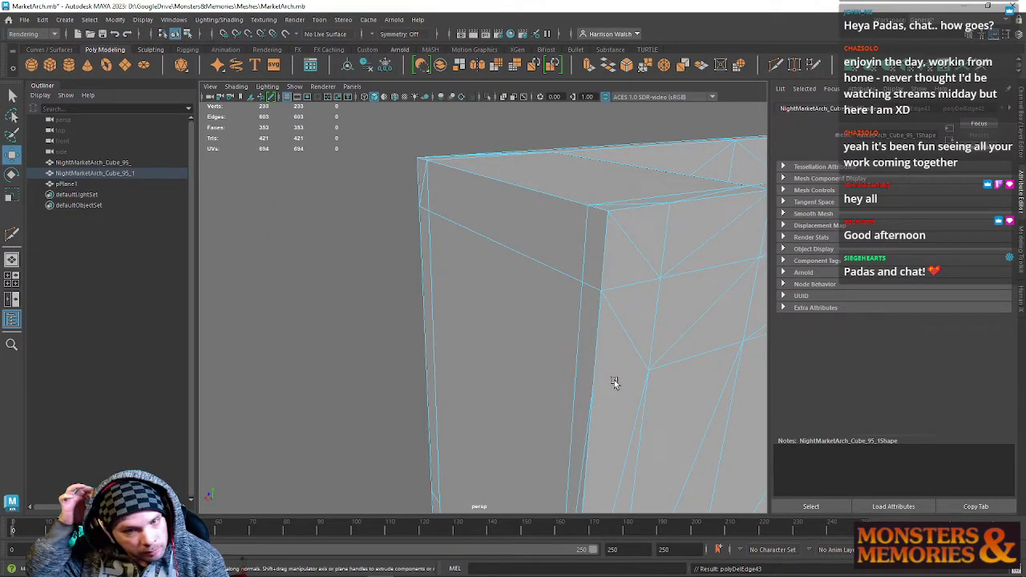
Delete the short horizontal edges across the corner pillar at the height of the side opening's top.
left_click_drag(554, 393, 439, 320, "alt")
right_click_drag(466, 257, 419, 262)
right_click_drag(473, 405, 475, 245)
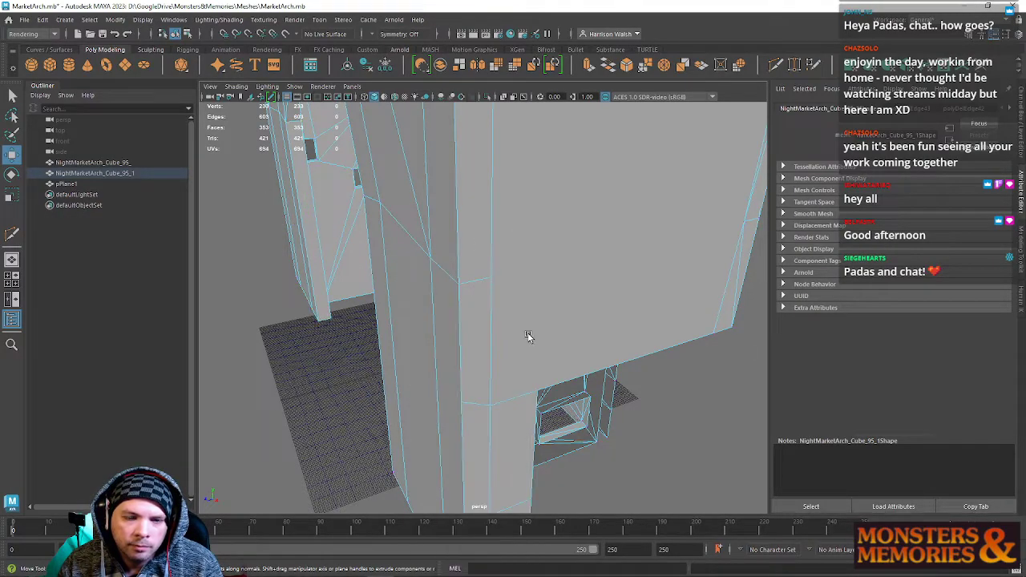
left_click_drag(473, 370, 468, 346, "alt")
left_click(491, 285)
left_click(486, 415, "shift")
left_click_drag(503, 391, 522, 309, "alt")
left_click(522, 293)
left_click(490, 280)
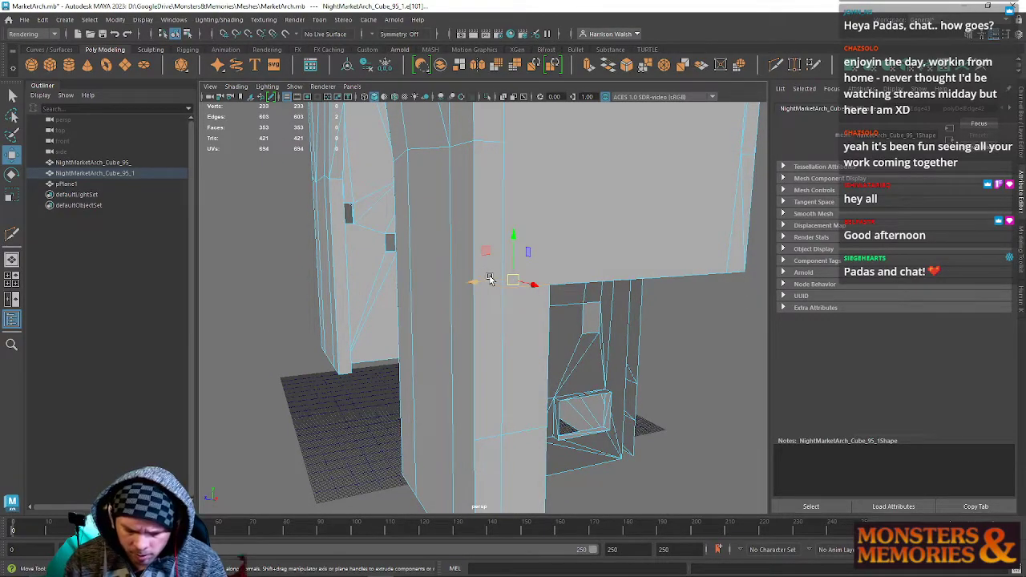
key("Delete")
Delete the remaining horizontal edge across the lower part of the corner pillar.
middle_click_drag(476, 363, 526, 187, "alt")
left_click_drag(526, 188, 516, 270, "alt")
right_click_drag(520, 246, 518, 223)
left_click(509, 337)
key("Delete")
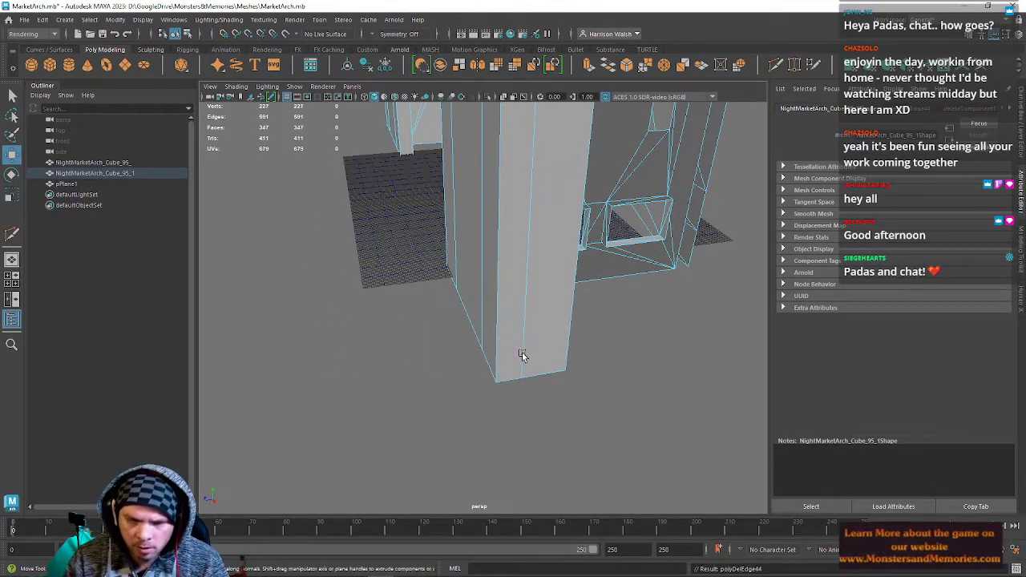
Delete the two leftover vertices on the corner pillar's vertical edges beside the side opening.
left_click_drag(522, 355, 534, 328, "alt")
middle_click_drag(534, 325, 472, 371, "alt")
left_click_drag(472, 371, 485, 211, "alt")
right_click_drag(484, 209, 440, 207)
left_click(454, 169)
left_click(492, 169, "shift")
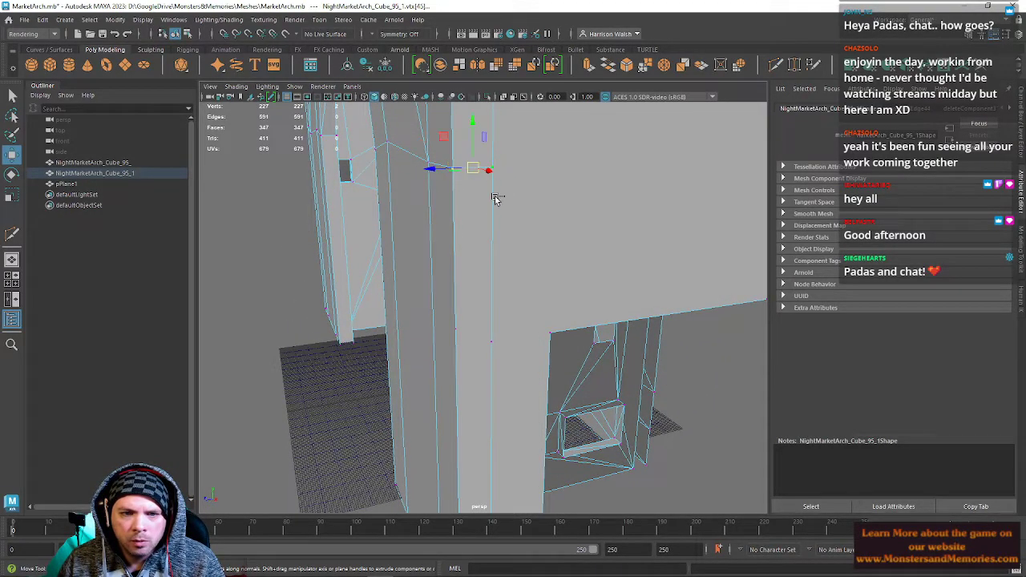
left_click_drag(496, 360, 497, 360)
key("Delete")
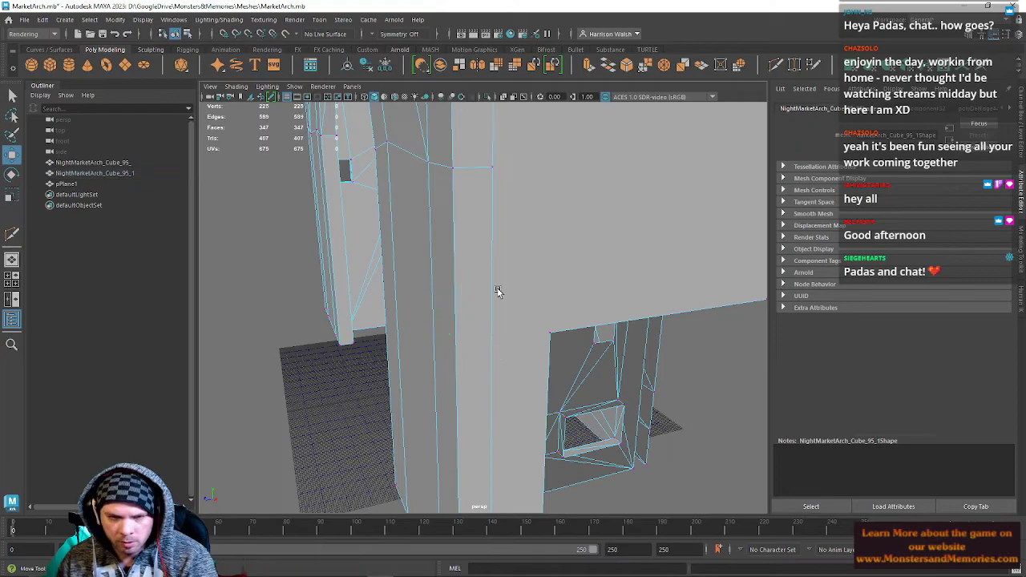
Lower the pair of vertices on the corner pillar to the height of the side opening's top corner.
left_click(492, 169)
left_click(451, 170, "shift")
left_click_drag(472, 127, 559, 278)
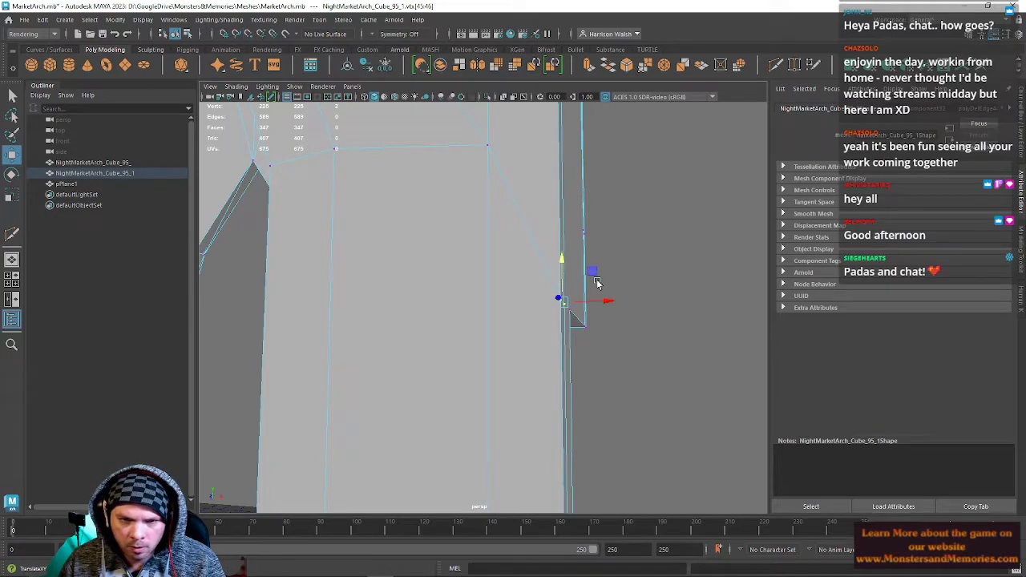
scroll(561, 290, "down", 8)
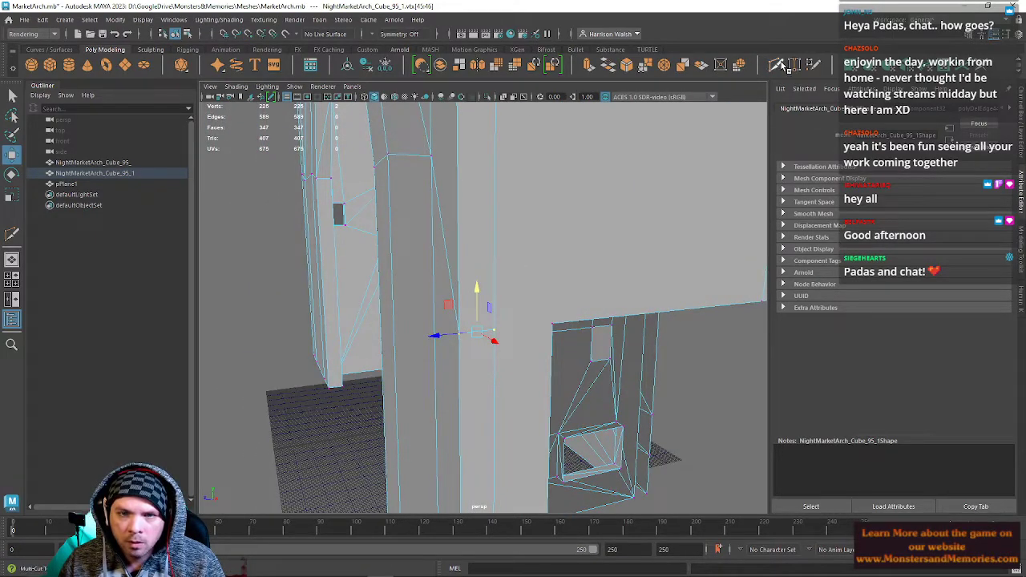
Cut an edge from the lowered pillar vertex to the side opening's top corner.
left_click(777, 66)
left_click(494, 330)
left_click_drag(589, 312, 505, 353, "alt")
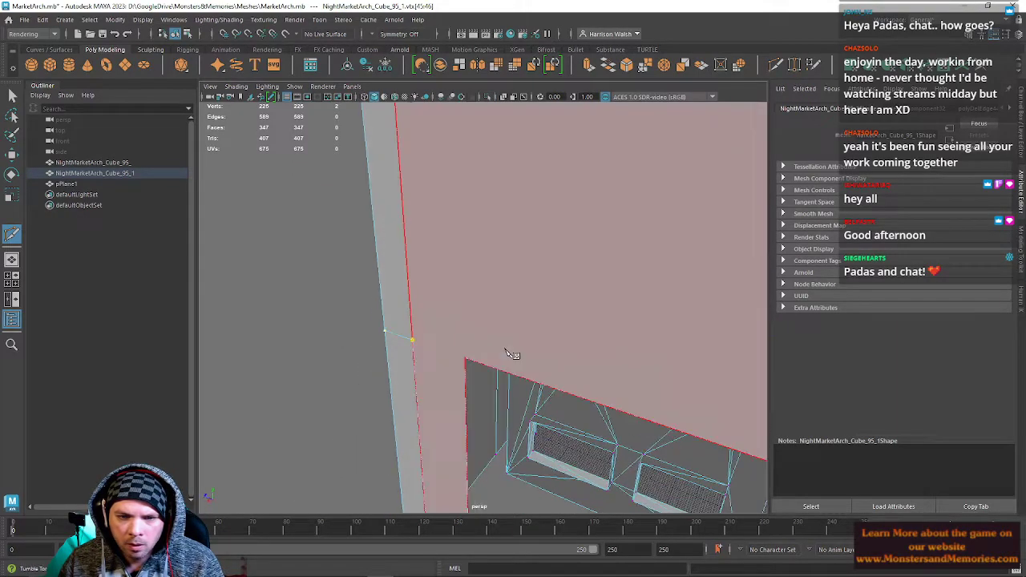
left_click(465, 358)
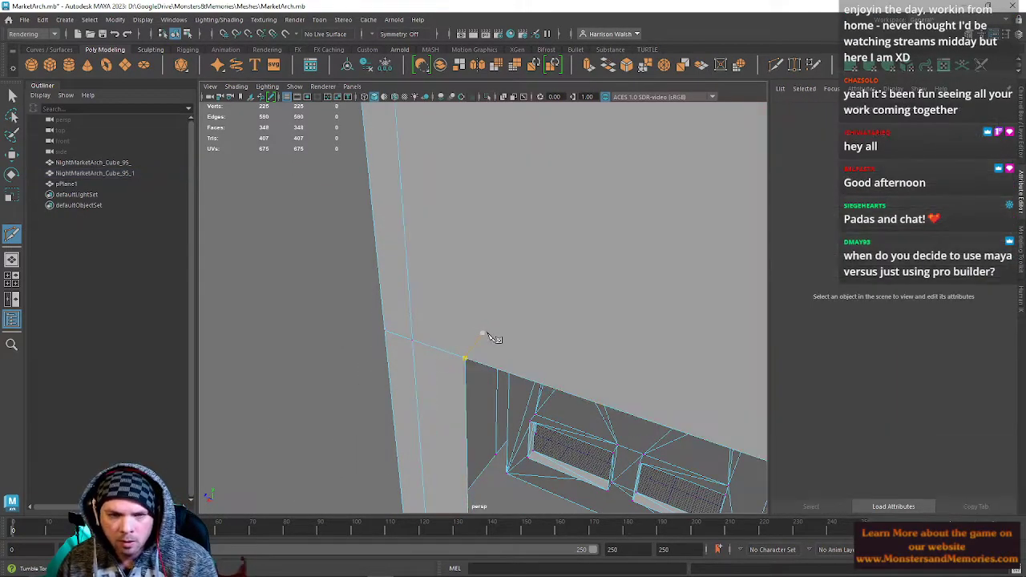
Cut a diagonal edge across the side wall from the opening's top corner to the vertex near the wall's upper corner.
scroll(490, 337, "down", 5)
left_click_drag(491, 337, 449, 336, "alt")
middle_click_drag(449, 337, 410, 270, "alt")
left_click(248, 406)
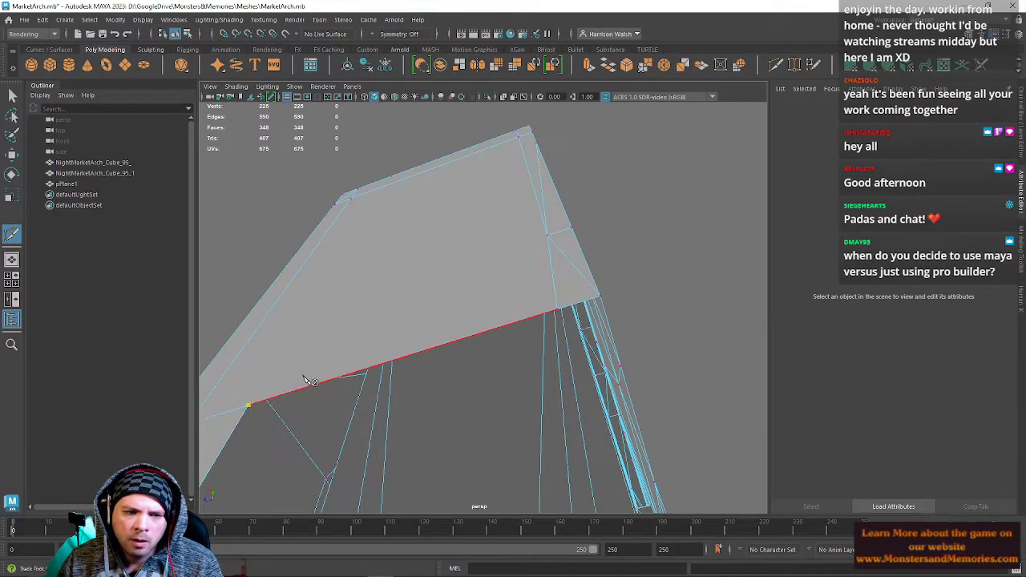
left_click(350, 197)
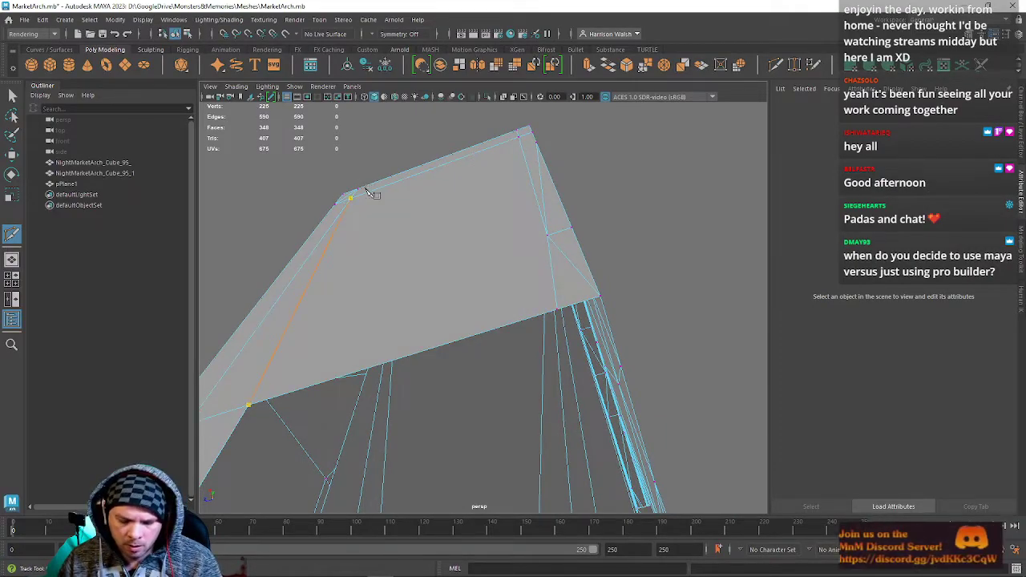
right_click(371, 186)
left_click(351, 198)
Shift the vertex at the far end of the side opening's top edge along the wall with vertex snapping.
key("w")
right_click_drag(545, 250, 507, 252)
left_click(557, 307)
left_click_drag(557, 308, 560, 249, "alt")
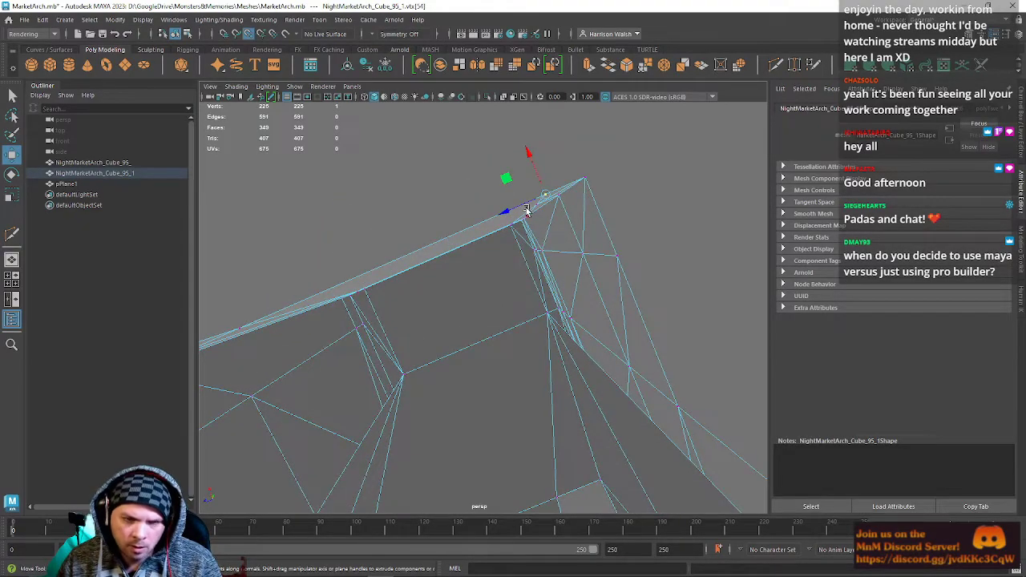
left_click_drag(509, 210, 517, 207)
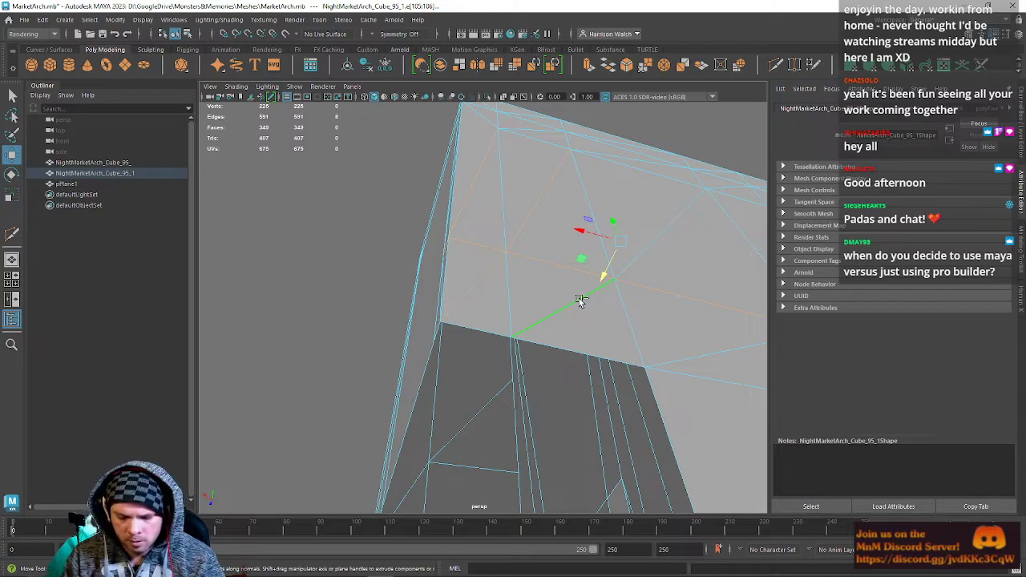
Delete the selected surplus edges on the side wall and the long redundant vertical edge beside the wall's corner.
left_click_drag(579, 297, 540, 310, "alt")
right_click_drag(541, 272, 483, 269)
left_click_drag(487, 269, 516, 272, "alt")
left_click(486, 284)
right_click_drag(486, 272, 493, 230)
left_click(492, 225)
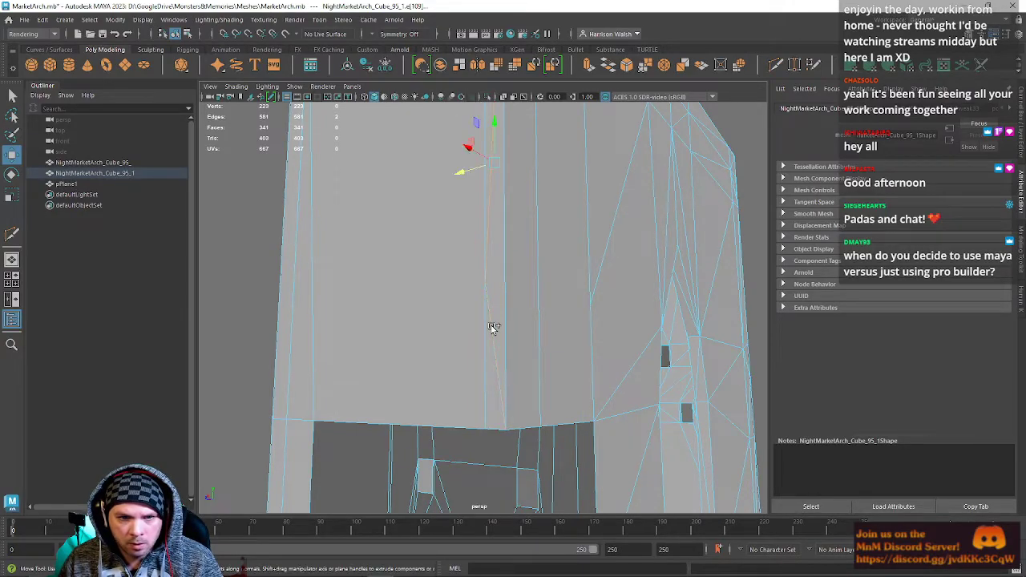
key("ctrl+Delete")
Delete the sloping edge line and the zigzag of edges below the wall's upper horizontal edge, continuing around the corner, including their vertices.
middle_click_drag(516, 251, 492, 327, "alt")
right_click_drag(492, 325, 492, 322)
left_click_drag(492, 322, 513, 258, "alt")
right_click_drag(513, 258, 513, 213)
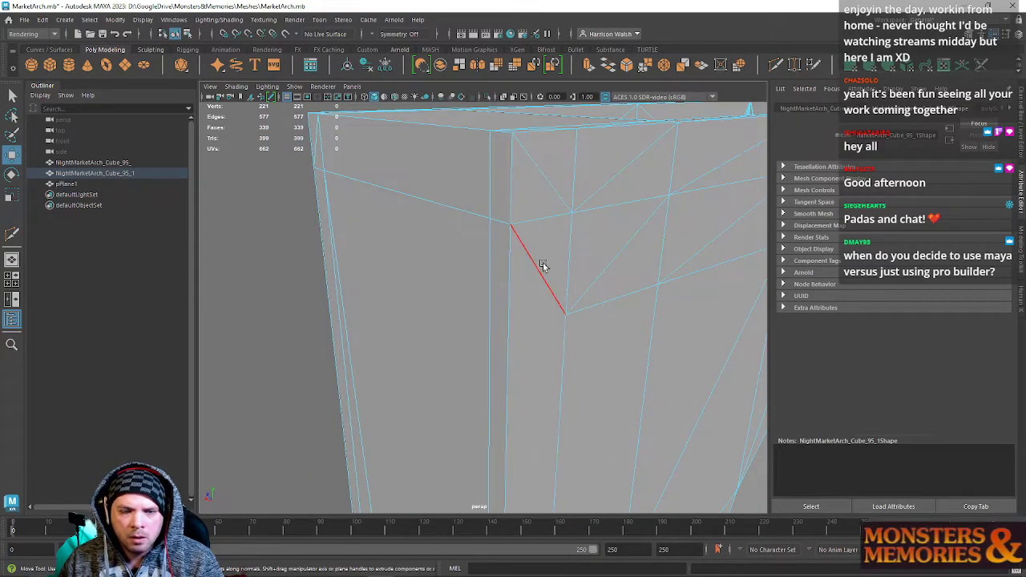
left_click(537, 260)
middle_click_drag(537, 261, 377, 247, "alt")
left_click_drag(377, 247, 467, 238, "alt")
left_click(405, 295, "shift")
left_click(406, 268, "shift")
left_click(476, 256, "shift")
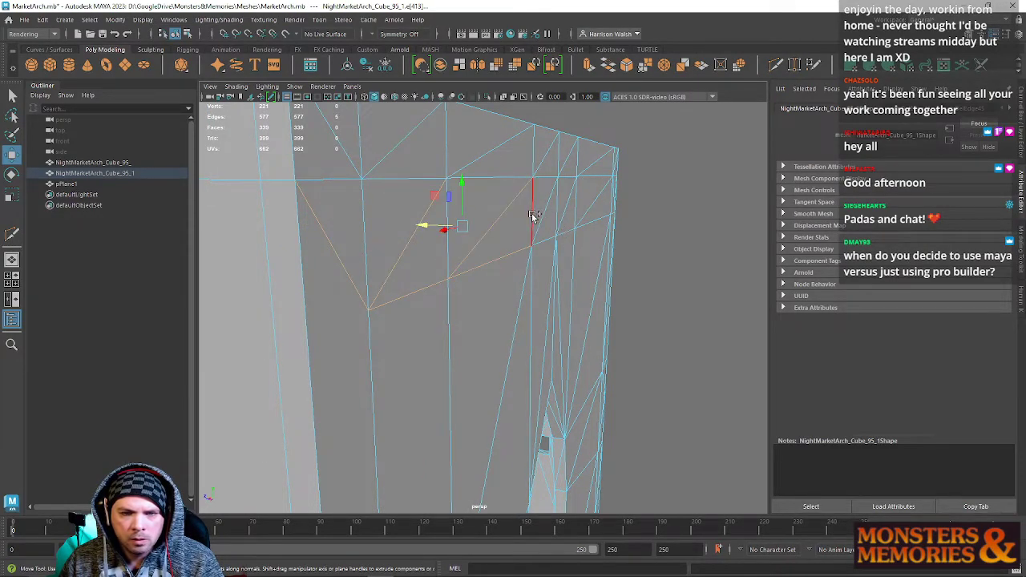
left_click(545, 232, "shift")
left_click(556, 218, "shift")
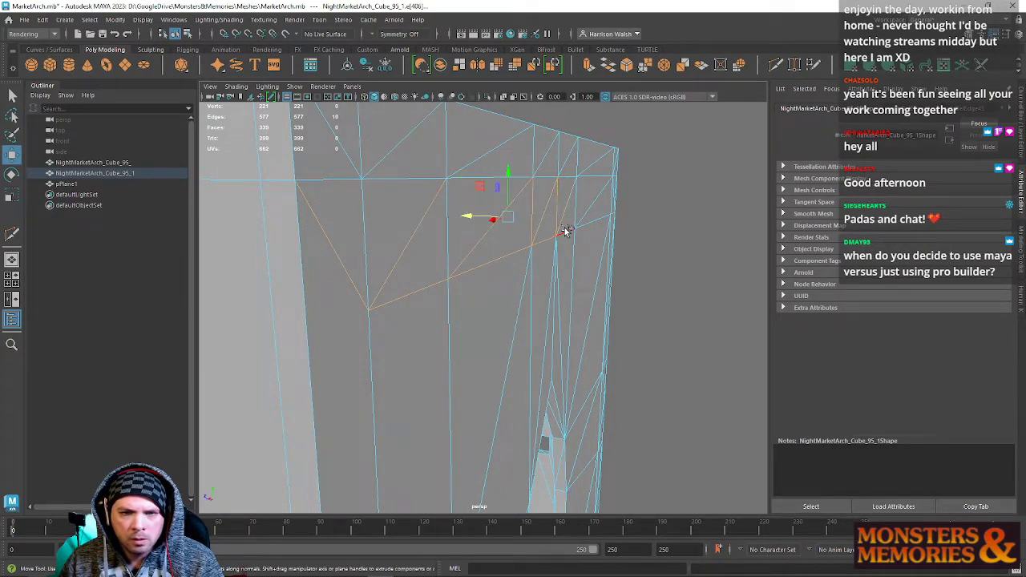
left_click(587, 214, "shift")
left_click(602, 220, "shift")
left_click_drag(604, 222, 120, 229, "alt")
left_click_drag(317, 241, 504, 263, "alt")
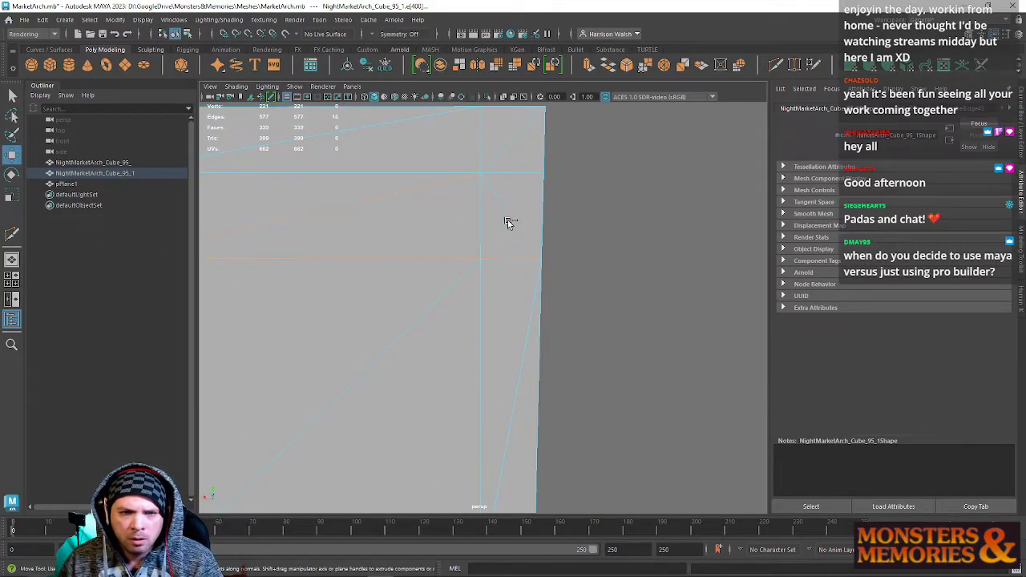
key("ctrl+Delete")
Raise the vertex above the pointed opening onto the horizontal edge near the wall's top and try merging it.
middle_click_drag(326, 352, 662, 279, "alt")
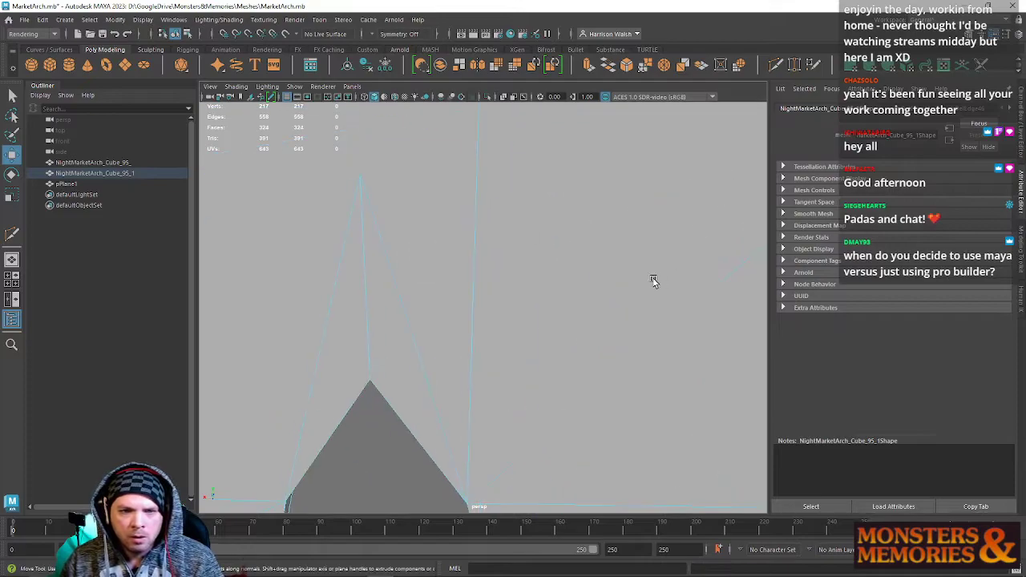
right_click_drag(662, 280, 499, 163, "alt")
middle_click_drag(520, 245, 526, 241, "alt")
right_click_drag(454, 258, 423, 258)
left_click(440, 249)
left_click_drag(440, 244, 424, 203)
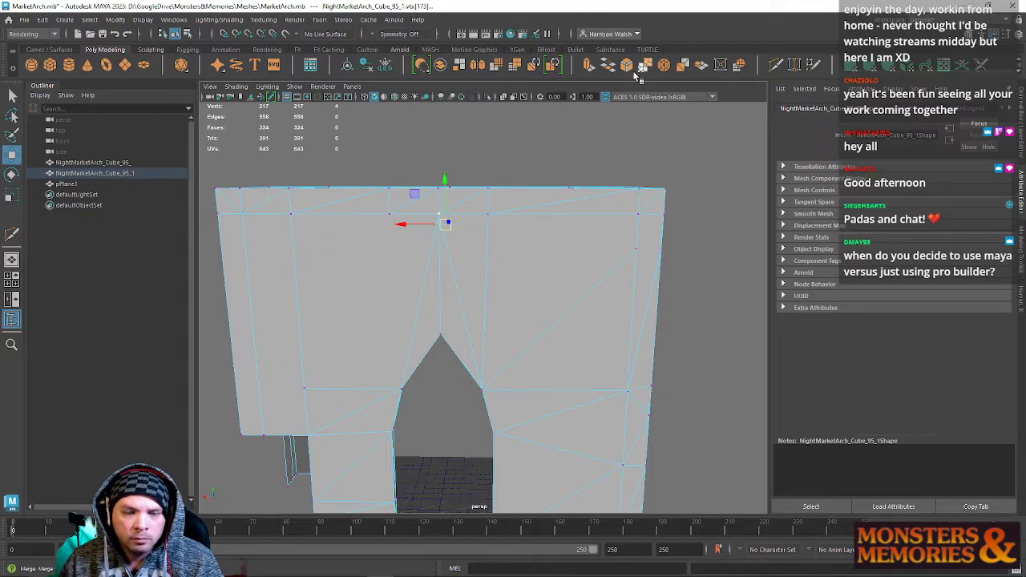
left_click(643, 65)
left_click_drag(510, 314, 503, 286, "alt")
key("ctrl+z")
right_click_drag(502, 286, 543, 329, "alt")
left_click_drag(543, 330, 725, 342, "alt")
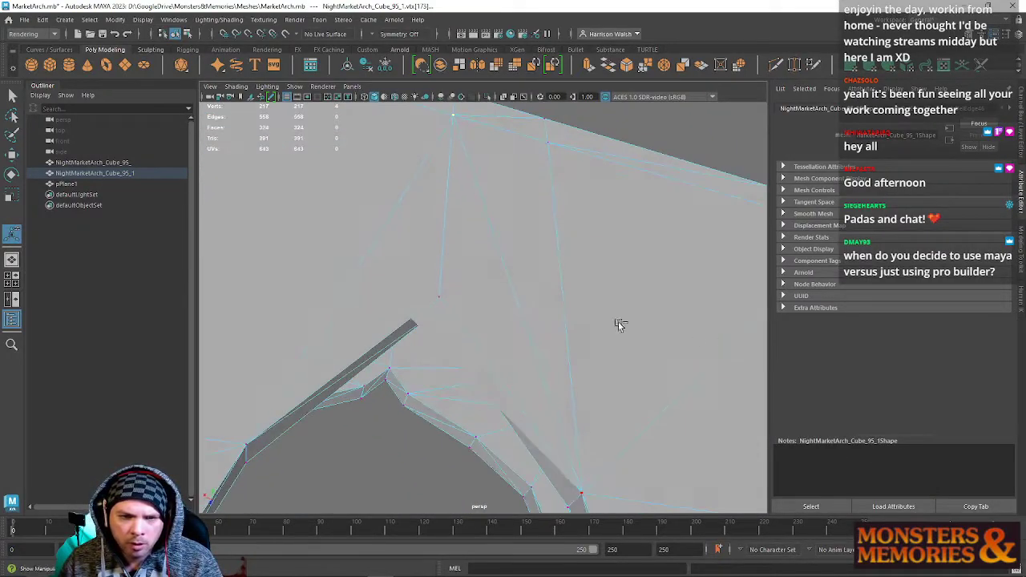
Move the vertex above the opening's peak onto the upper horizontal edge and merge it with the vertex there.
left_click_drag(541, 315, 456, 339, "alt")
right_click_drag(449, 271, 452, 321)
left_click(456, 342)
left_click_drag(456, 341, 467, 270, "alt")
right_click_drag(463, 227, 437, 221)
left_click(453, 212)
key("w")
left_click_drag(450, 211, 456, 186)
left_click_drag(496, 234, 448, 179)
left_click(645, 69)
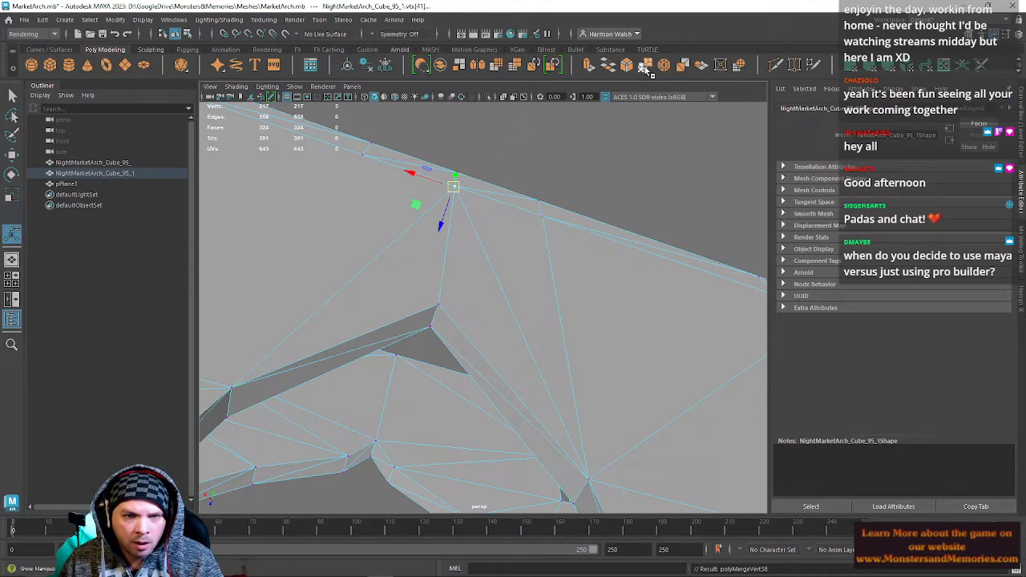
Cut a diagonal edge from the pointed opening's shoulder vertex to the upper horizontal edge's vertex near the wall's corner.
left_click_drag(383, 302, 390, 284, "alt")
left_click(425, 335)
mouse_move(441, 309)
right_mouse_down()
mouse_move(433, 291)
mouse_move(439, 314)
right_mouse_up()
left_click(435, 325)
left_click_drag(435, 325, 396, 285, "alt")
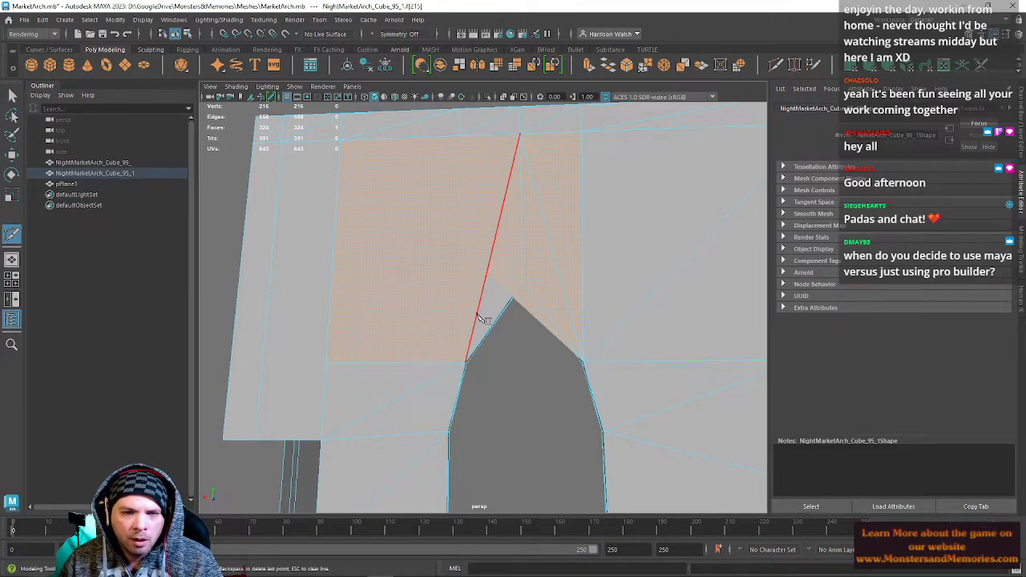
left_click(465, 364)
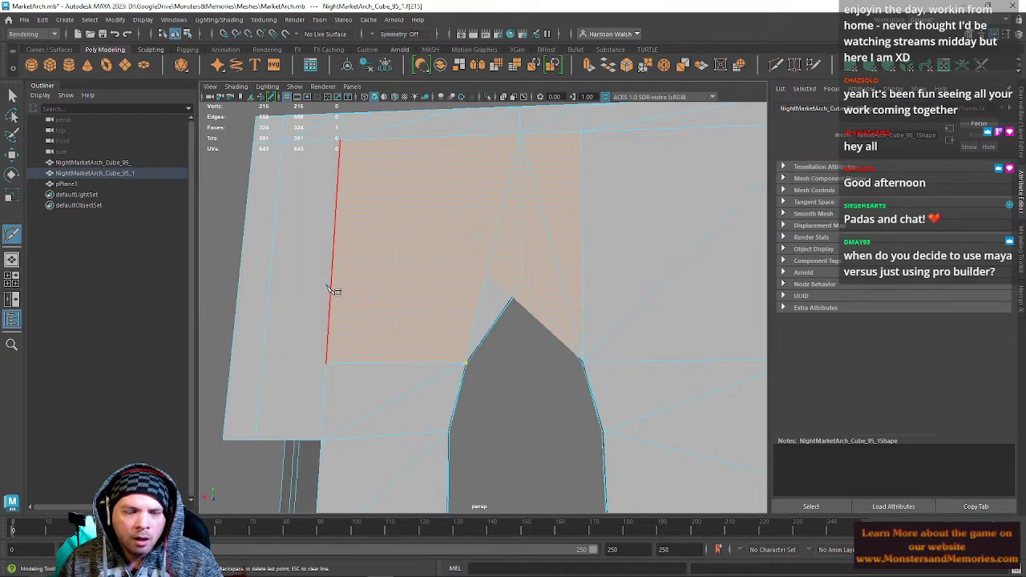
key("Return")
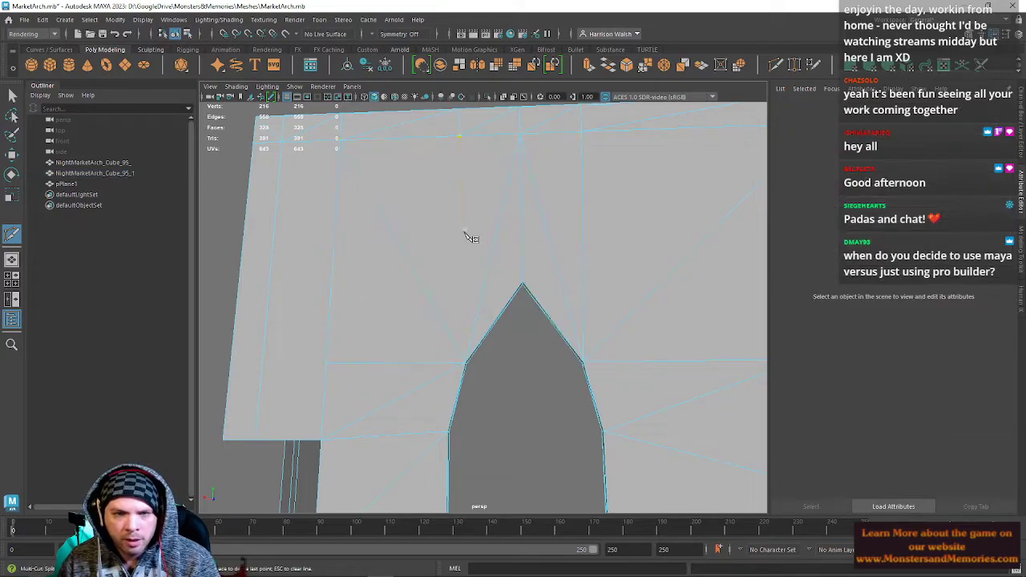
Merge the surplus vertex on the pointed-opening wall into its neighbour.
left_click_drag(470, 236, 439, 187, "alt")
scroll(439, 187, "down", 4)
middle_click_drag(425, 191, 425, 212, "alt")
right_click_drag(425, 212, 451, 280, "alt")
left_click_drag(451, 279, 444, 299, "alt")
right_click_drag(444, 299, 489, 352, "alt")
left_click(577, 212)
middle_click_drag(550, 295, 454, 263, "alt")
key("w")
right_click_drag(563, 261, 512, 258)
left_click(606, 248)
left_click(605, 216)
left_click(644, 64)
Examine the remaining edges around the pointed opening, the side overhang and the wall's upper corner.
middle_click_drag(349, 264, 476, 258, "alt")
right_click_drag(444, 179, 442, 153)
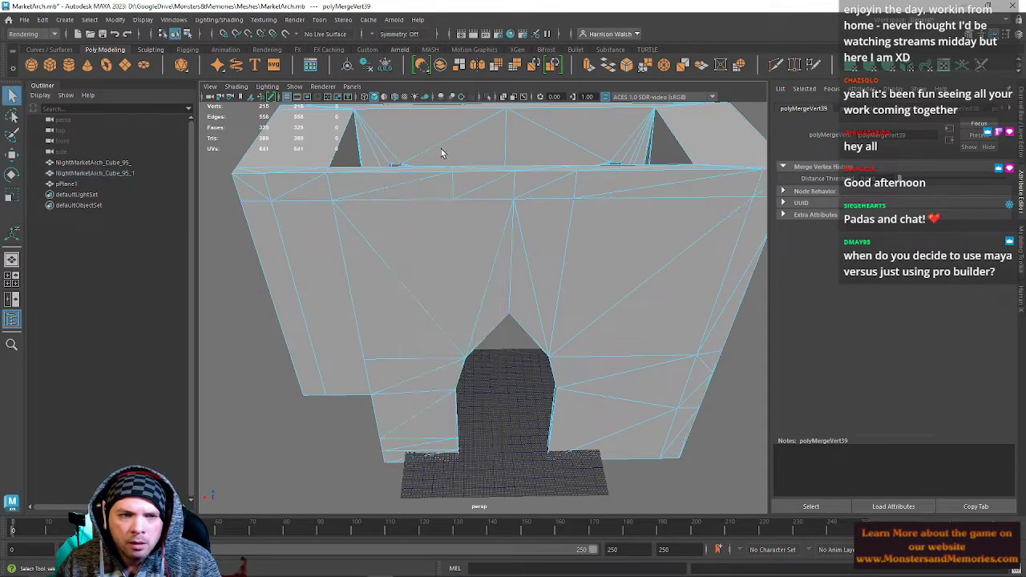
scroll(412, 305, "up", 5)
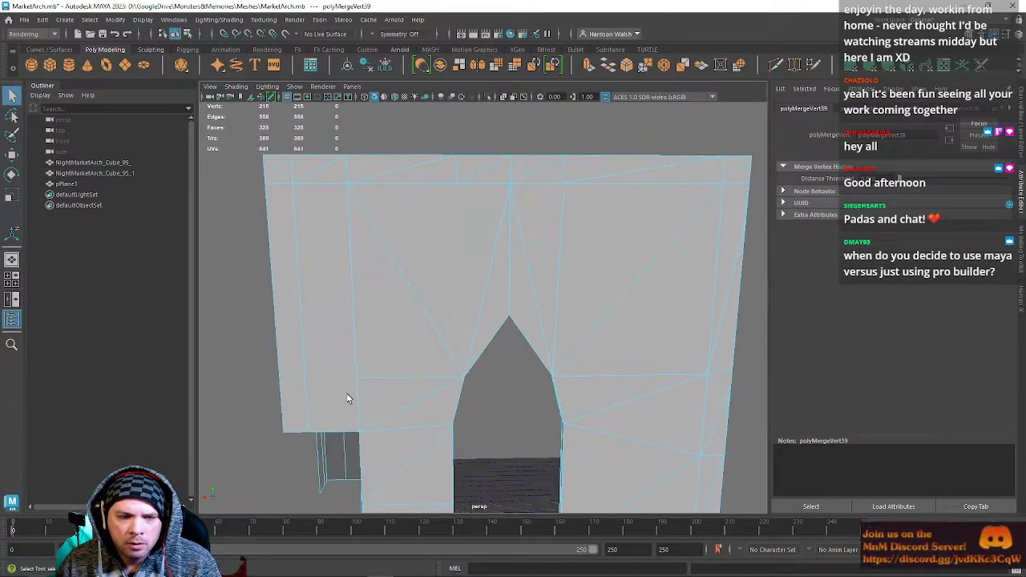
middle_click_drag(380, 336, 465, 306, "alt")
left_click_drag(465, 306, 456, 316, "alt")
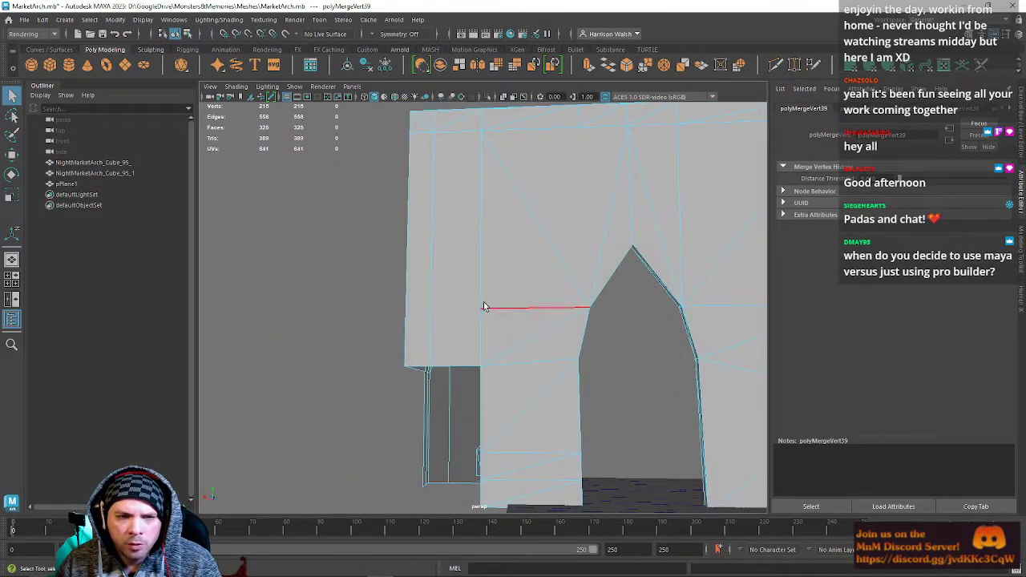
middle_click_drag(441, 188, 396, 245, "alt")
middle_click_drag(738, 276, 697, 217, "alt")
left_click_drag(550, 226, 491, 276, "alt")
middle_click_drag(429, 206, 470, 258, "alt")
right_click_drag(470, 258, 572, 342, "alt")
middle_click_drag(512, 250, 501, 363, "alt")
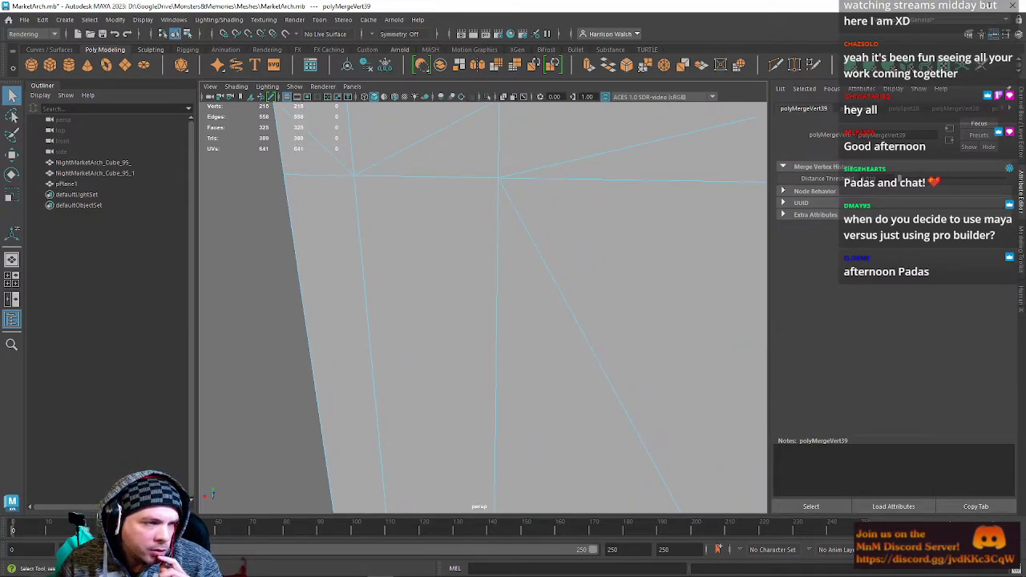
scroll(357, 240, "down", 6)
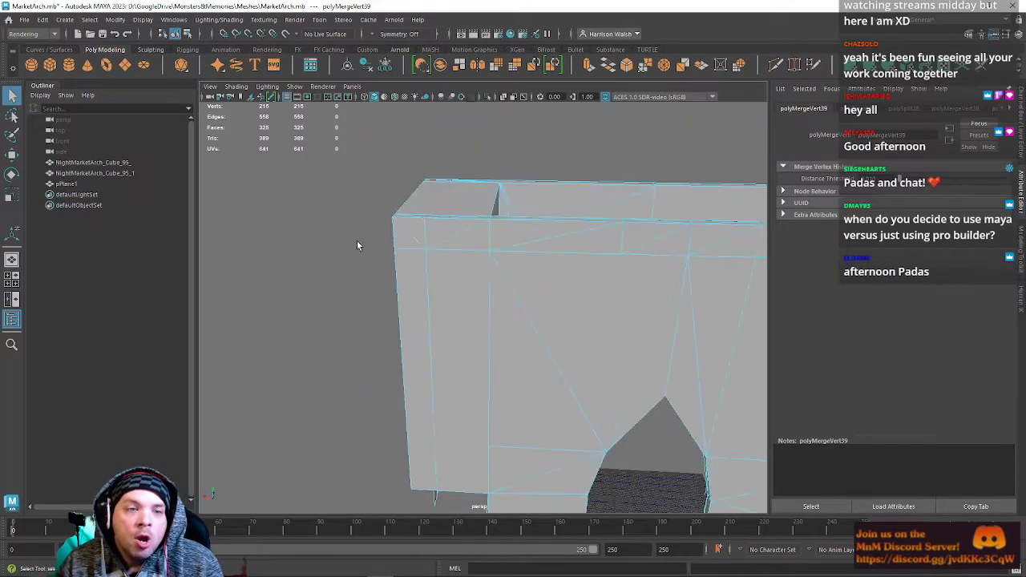
Delete the diagonal edges on the upper band and the top face at the wall's outer corner.
left_click_drag(407, 216, 419, 239, "alt")
right_click_drag(417, 252, 415, 233)
scroll(414, 233, "up", 4)
left_click(363, 234)
left_click(418, 228, "shift")
left_click_drag(418, 228, 366, 353, "alt")
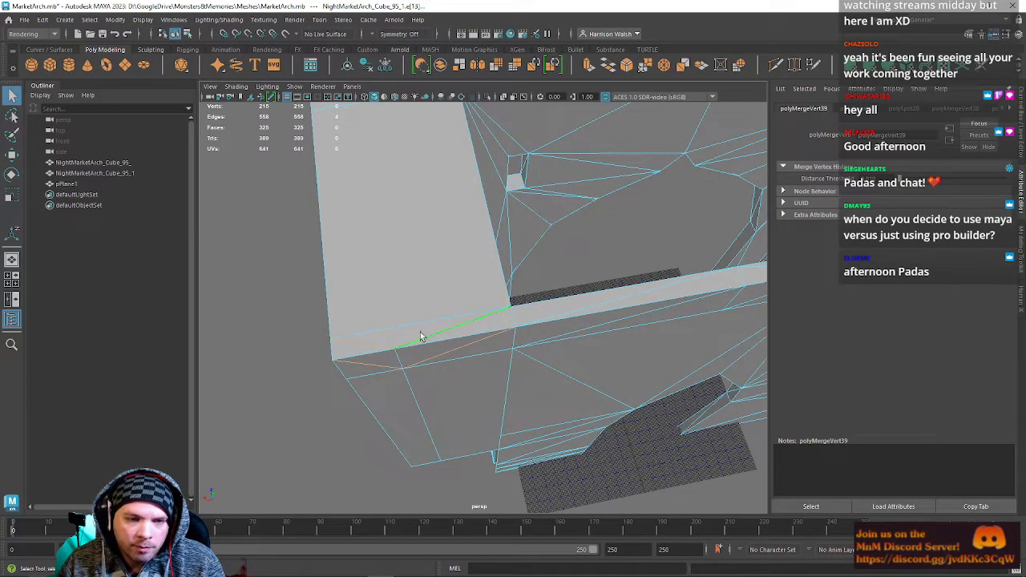
key("Delete")
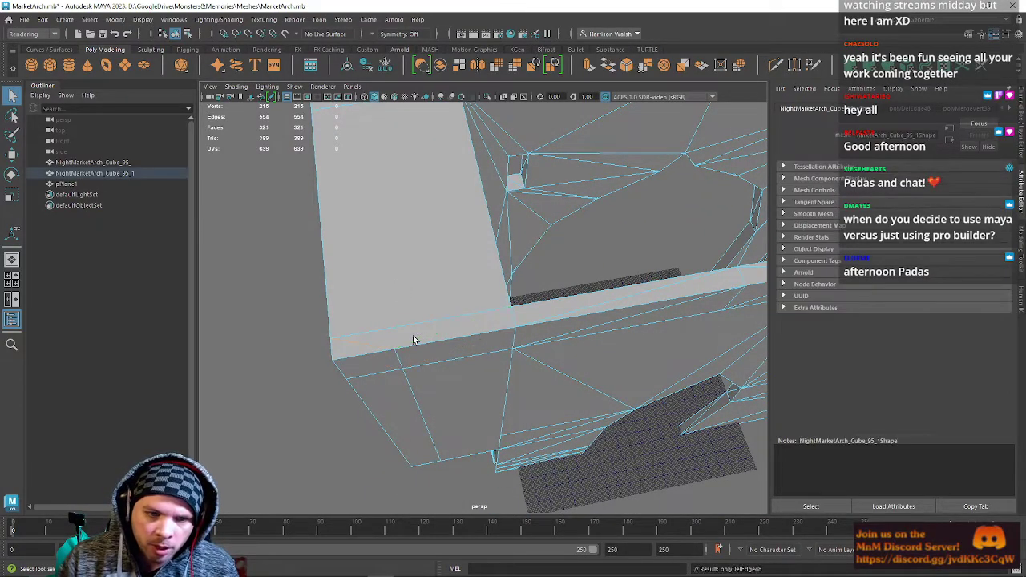
Cut an edge across the top face from the inner corner to the vertex on the outer rim.
left_click(777, 66)
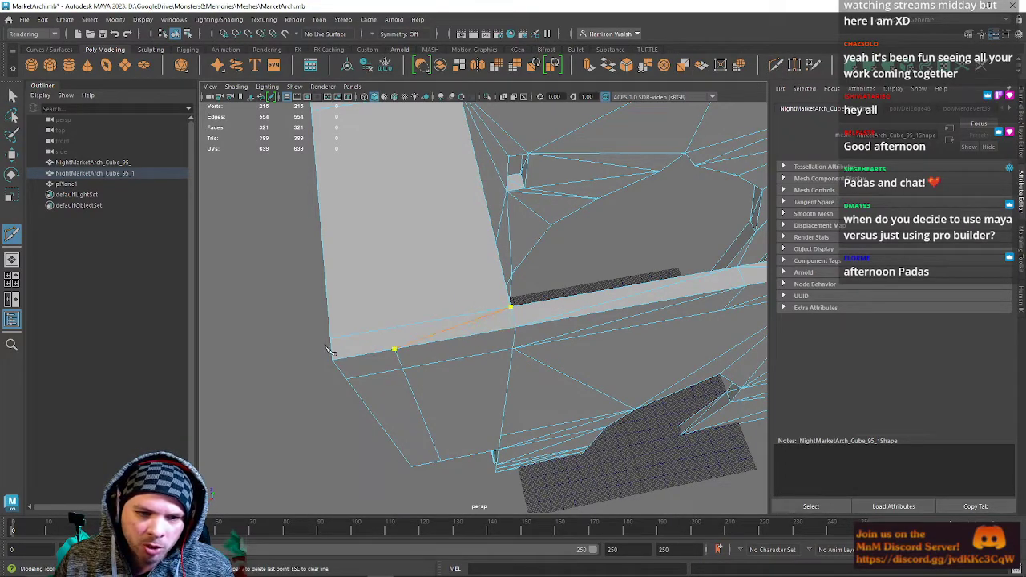
left_click_drag(355, 334, 284, 339)
key("Return")
Delete the surplus vertical edge in the upper band and its adjoining edges on the band and top rim, including their vertices.
left_click_drag(517, 322, 407, 281, "alt")
key("w")
right_click_drag(412, 272, 417, 242)
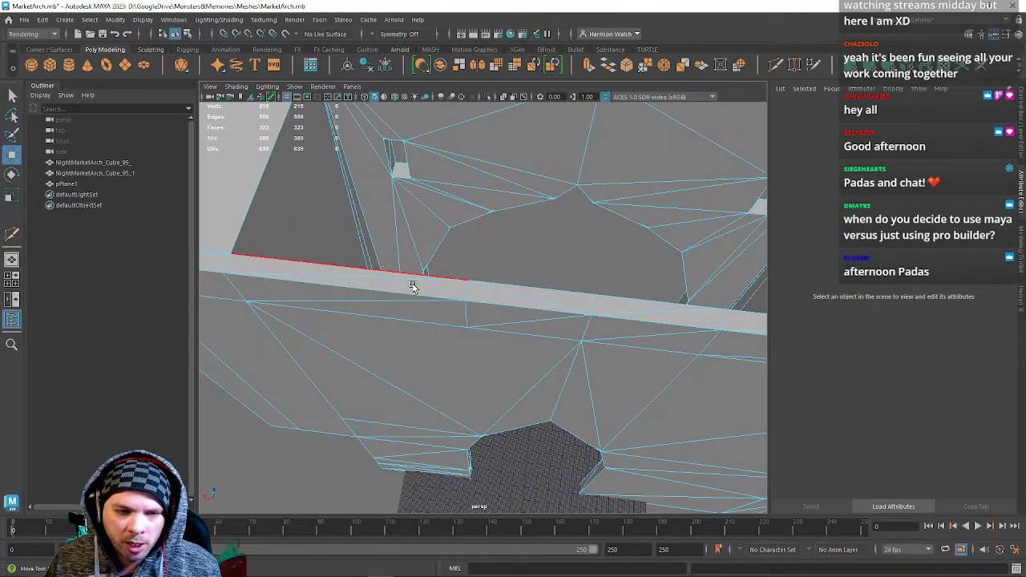
left_click_drag(411, 286, 406, 291, "alt")
left_click(407, 291)
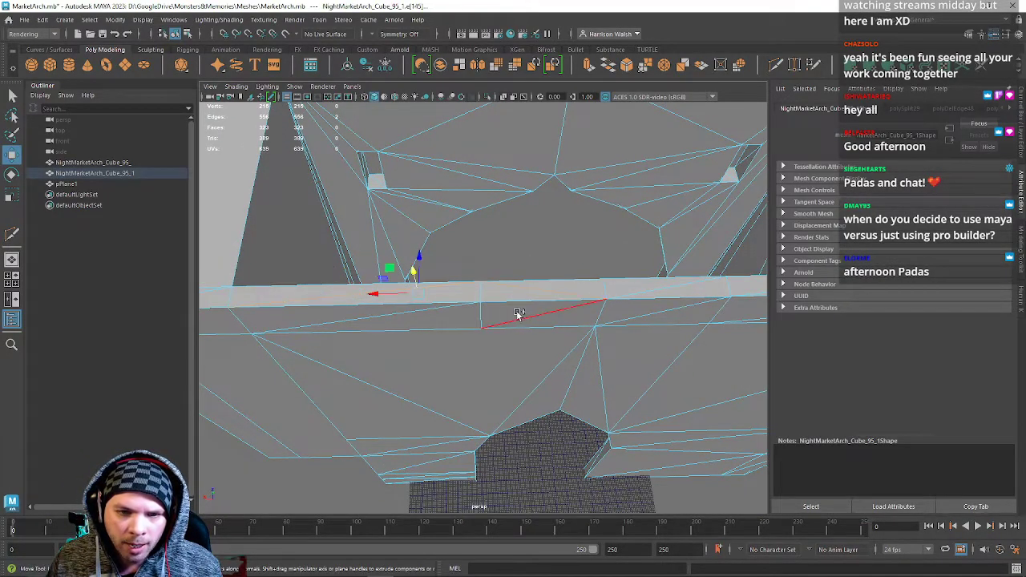
left_click(436, 310, "shift")
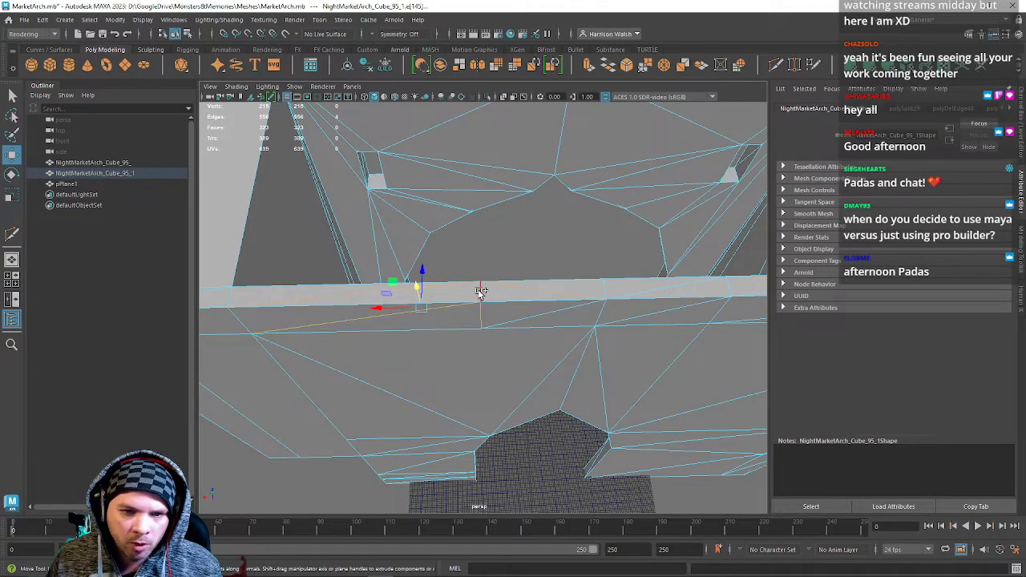
key("ctrl+Delete")
View the large arch's face and compare it with the reference sketch MarketEntracne.PNG.
left_click_drag(473, 266, 436, 361, "alt")
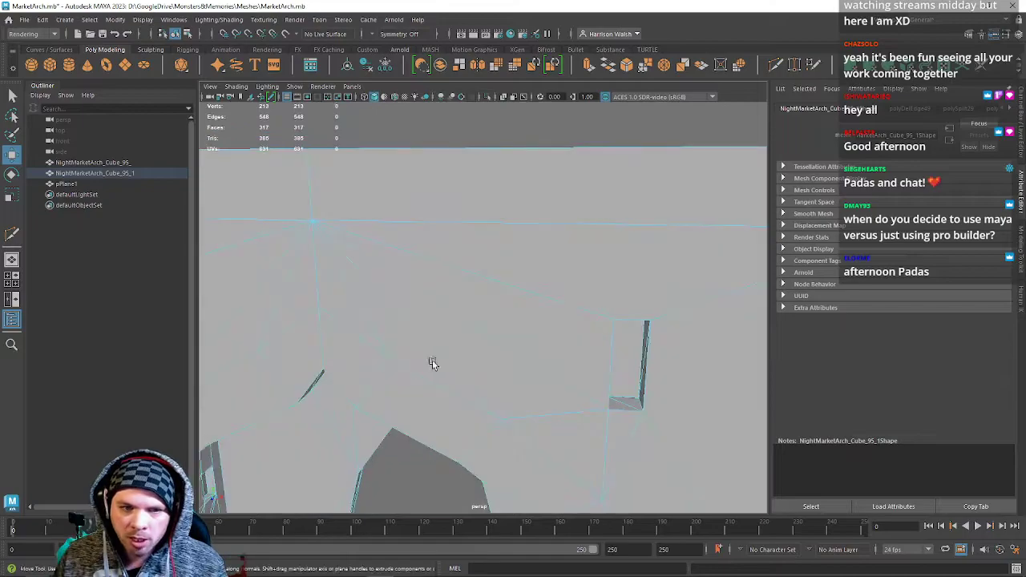
right_click_drag(435, 361, 419, 229, "alt")
left_click_drag(419, 229, 424, 324, "alt")
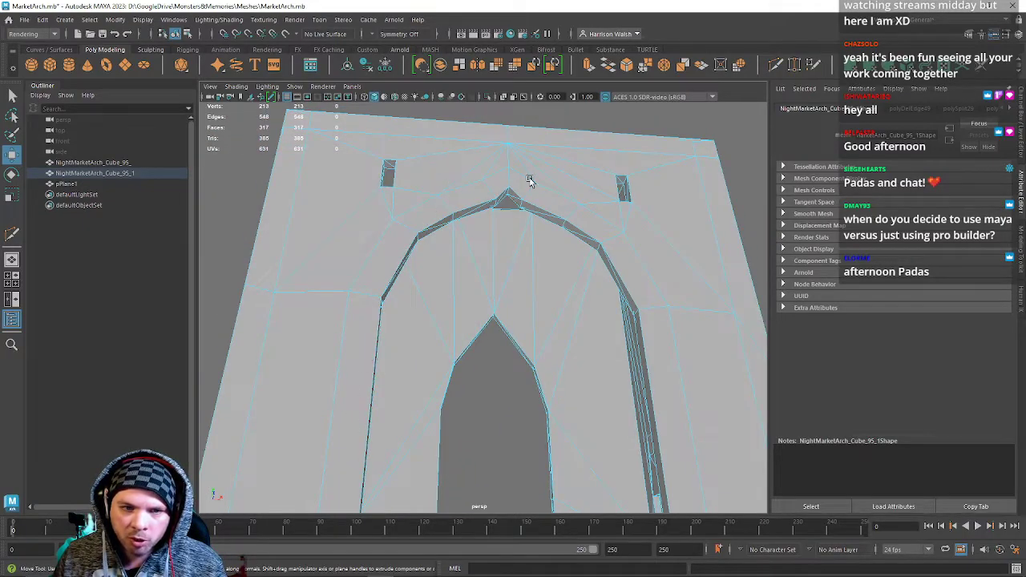
mouse_move(306, 574)
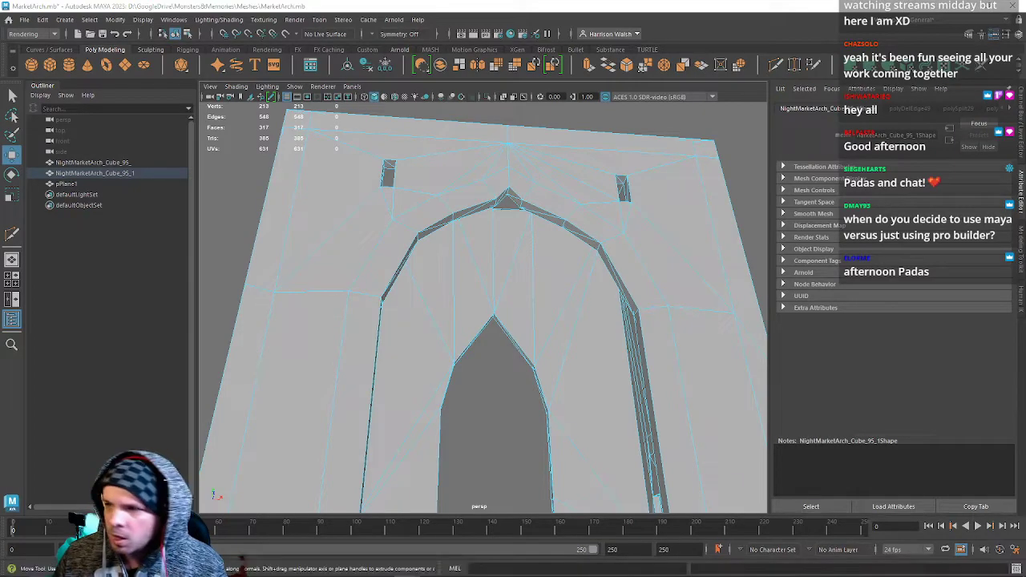
left_click_drag(1024, 103, 520, 102)
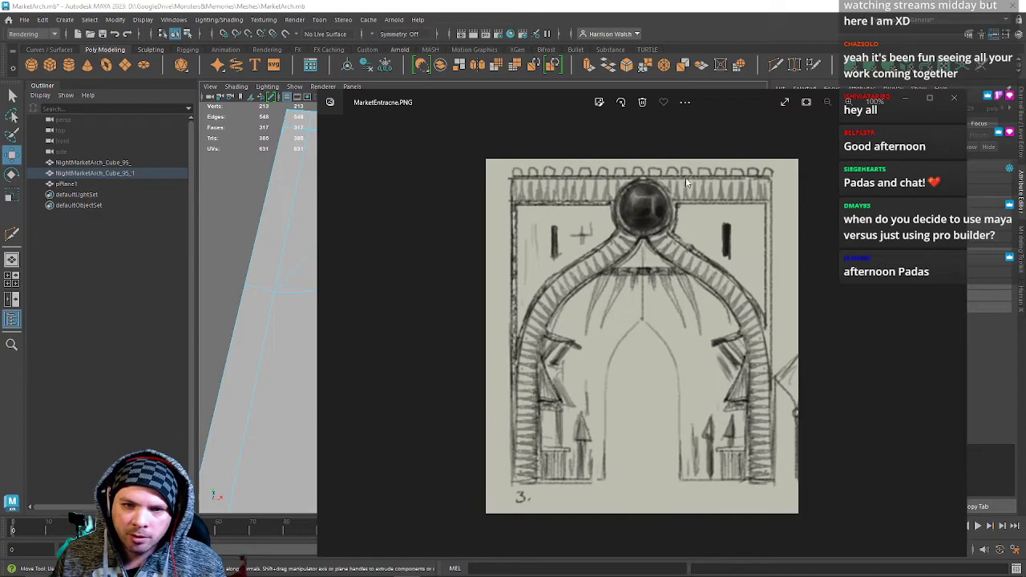
left_click_drag(424, 95, 1025, 104)
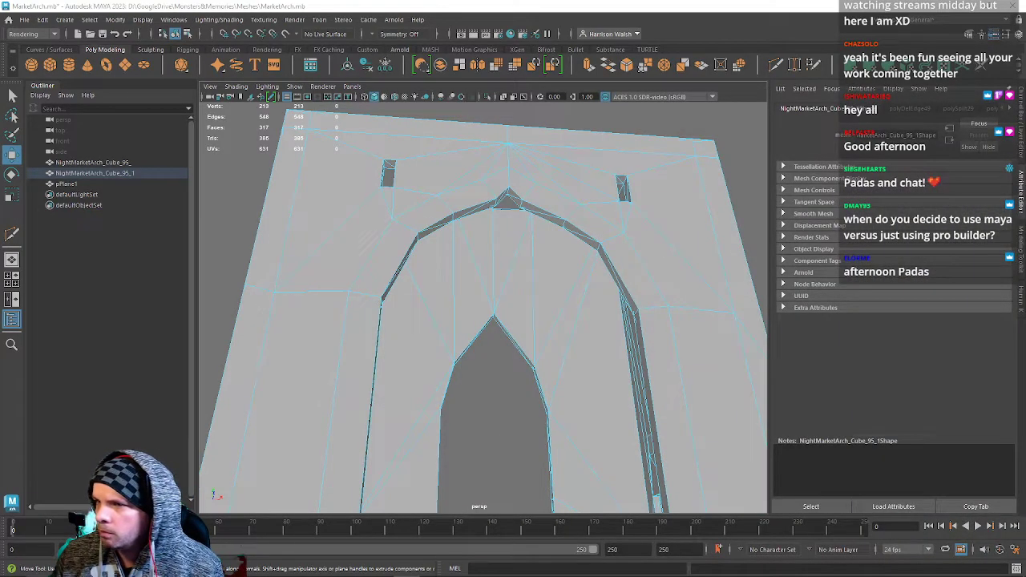
Cut edges across the far top rim from one inner corner through the outer rim's middle vertex to the other inner corner.
left_click_drag(521, 261, 448, 210, "alt")
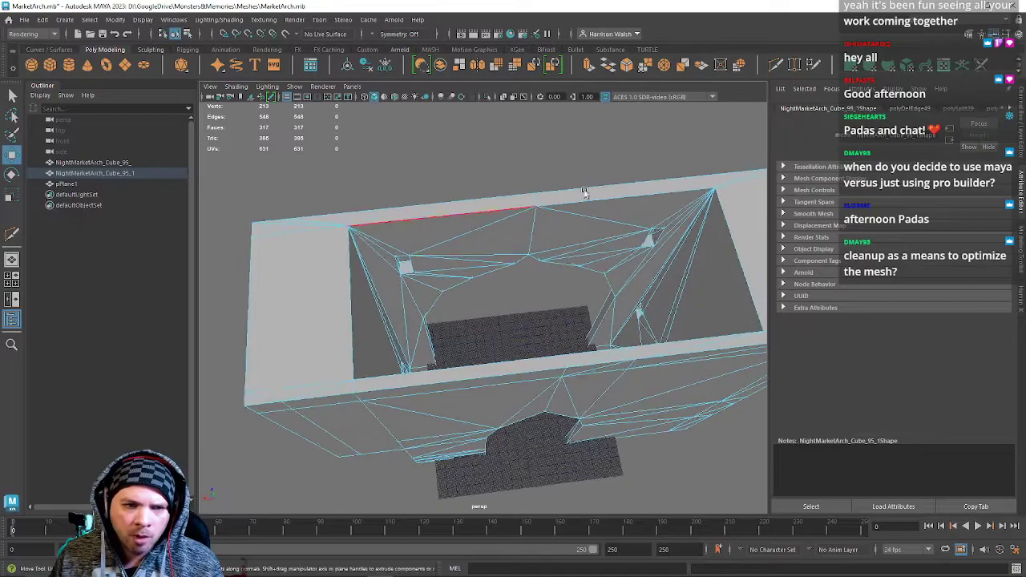
left_click(775, 64)
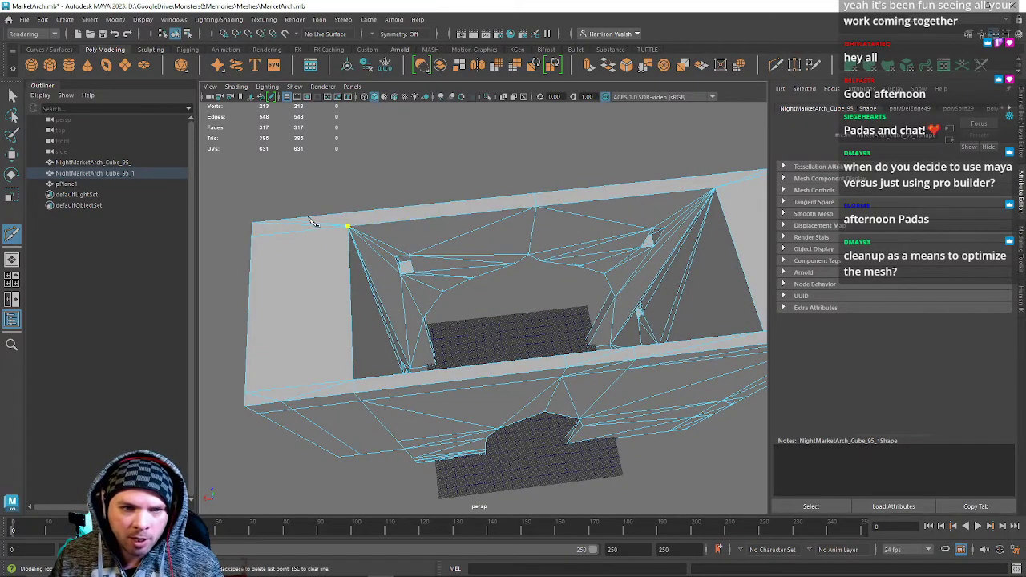
left_click(534, 193)
left_click(715, 187)
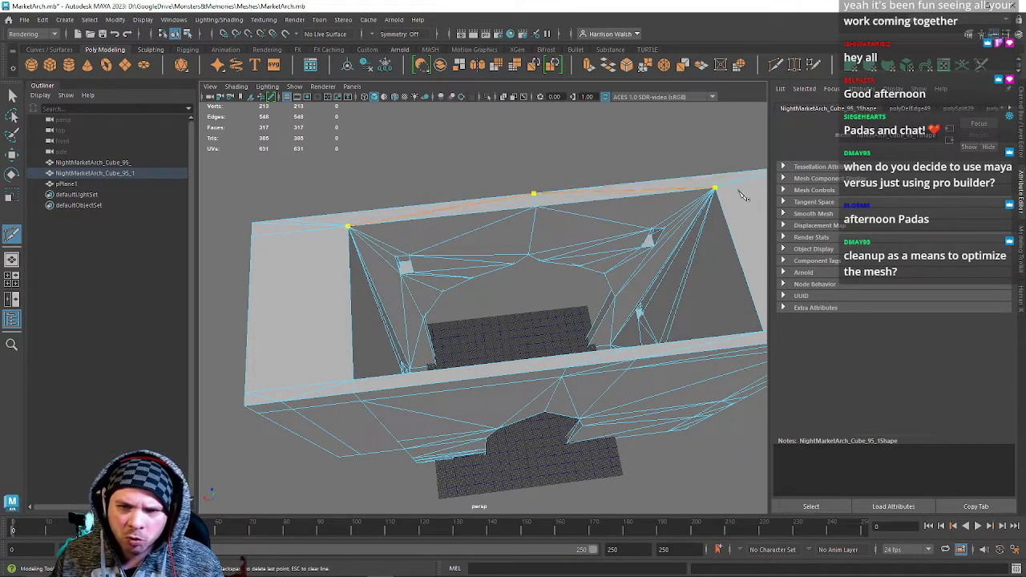
key("Return")
Cut an edge across the near top rim from the inner corner to the outer rim's vertex above the pointed opening.
left_click_drag(479, 261, 411, 329, "alt")
left_click(349, 343)
left_click(564, 334)
key("Return")
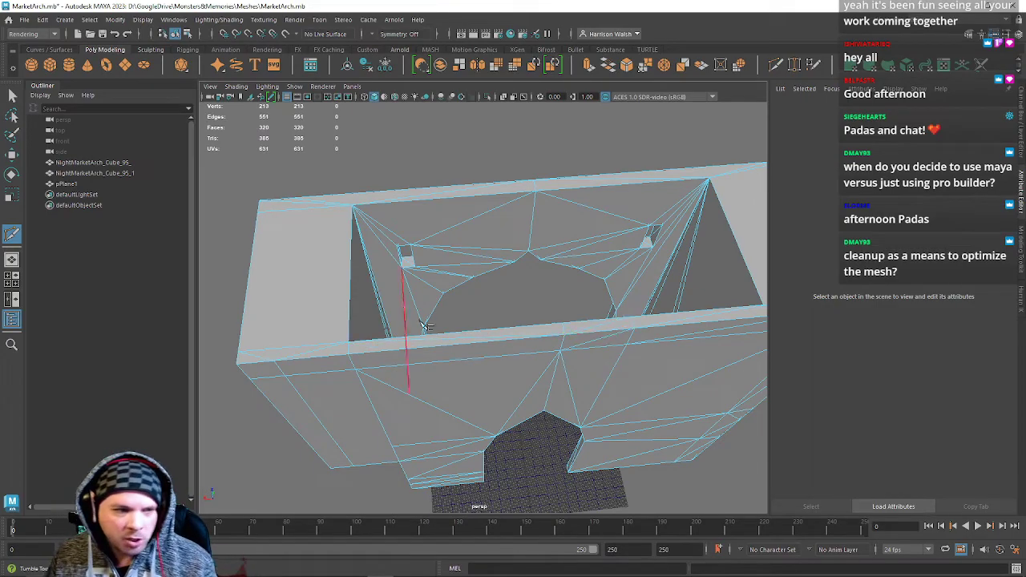
Delete the diagonal edges in the near upper band and the surplus edges on its top rim above the pointed opening.
middle_click_drag(417, 329, 530, 314, "alt")
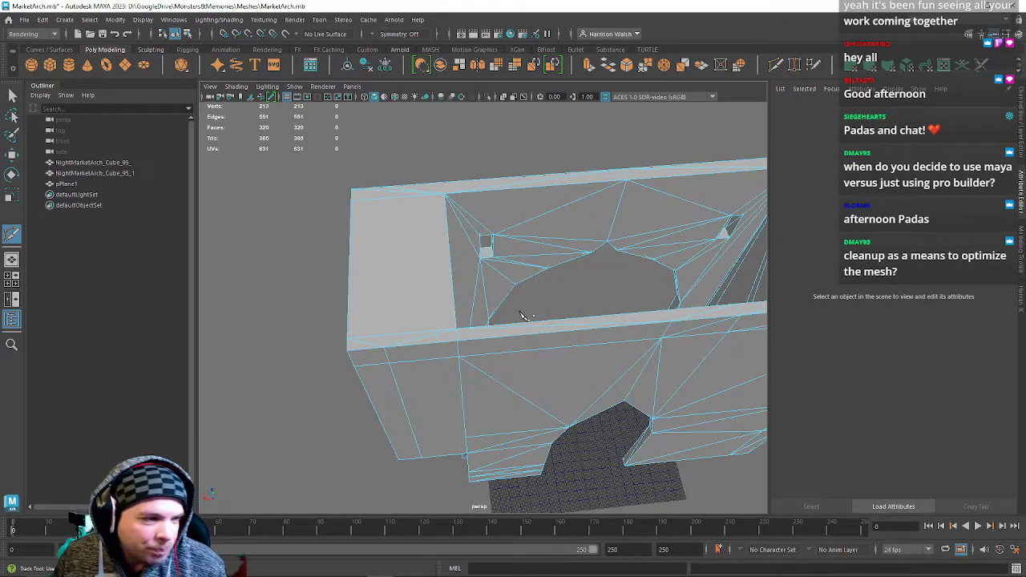
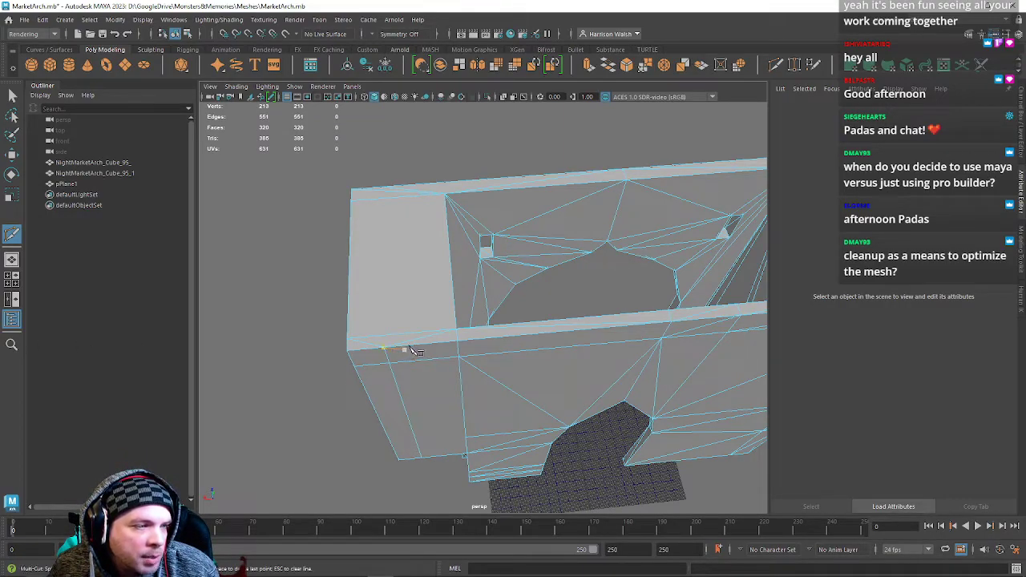
left_click_drag(419, 349, 430, 316, "alt")
middle_click_drag(622, 300, 475, 283, "alt")
left_click_drag(475, 279, 447, 297, "alt")
middle_click_drag(446, 297, 496, 296, "alt")
key("w")
right_click_drag(524, 272, 502, 240)
scroll(493, 301, "up", 3)
left_click(498, 270)
left_click(518, 310, "shift")
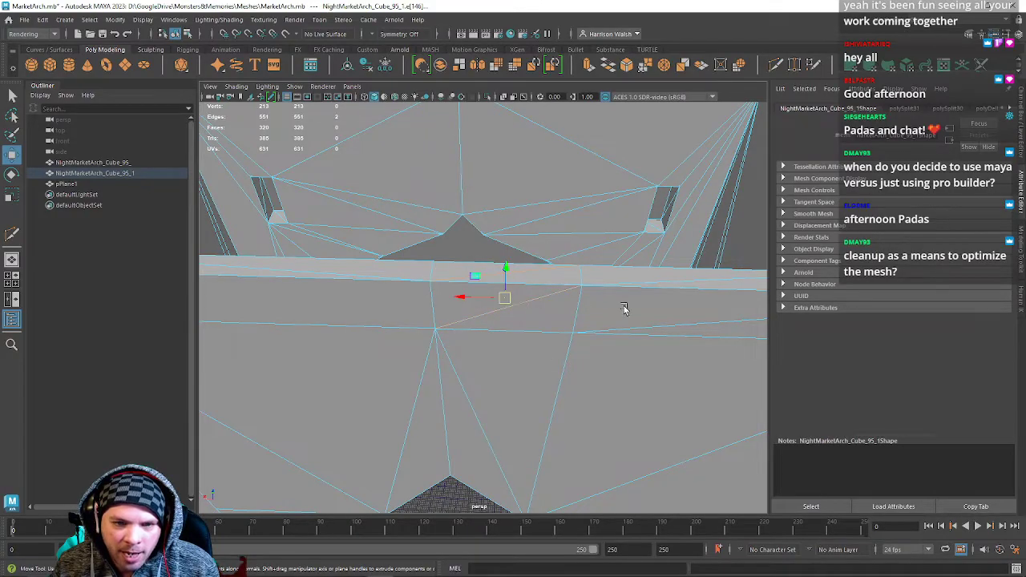
middle_click_drag(614, 307, 504, 257, "alt")
left_click(559, 221, "shift")
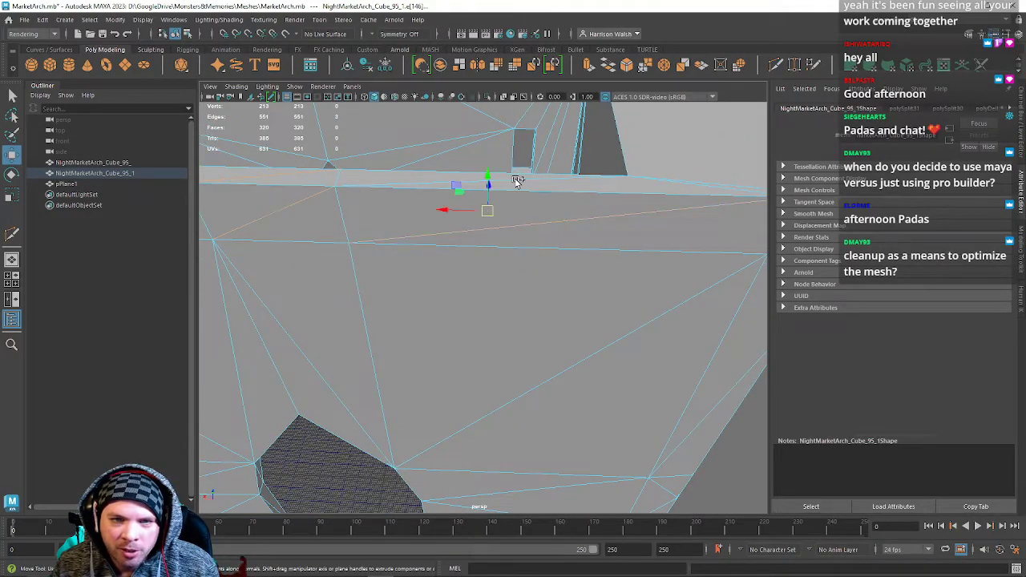
key("Delete")
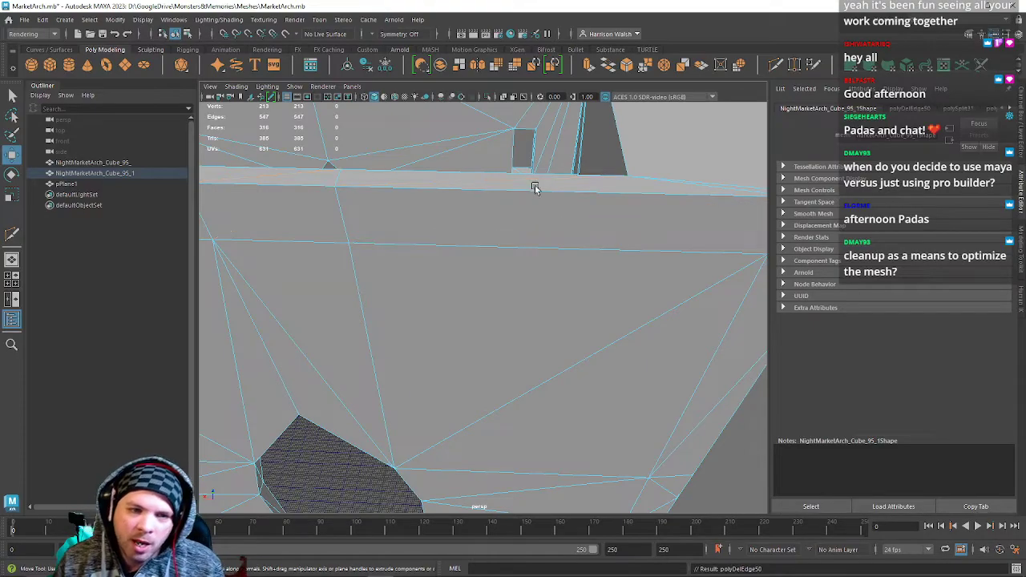
Delete the surplus vertical edge running from the top rim through the band to the pointed opening, along with its adjoining edges and leftover vertices.
scroll(459, 245, "down", 4)
middle_click_drag(473, 257, 536, 272, "alt")
left_click(507, 342)
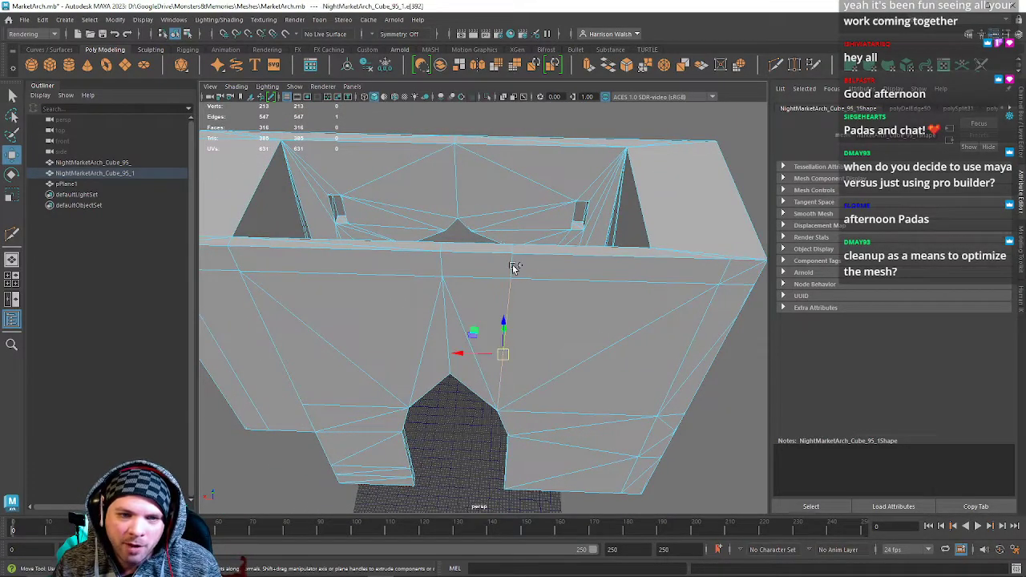
left_click_drag(508, 245, 521, 285, "alt")
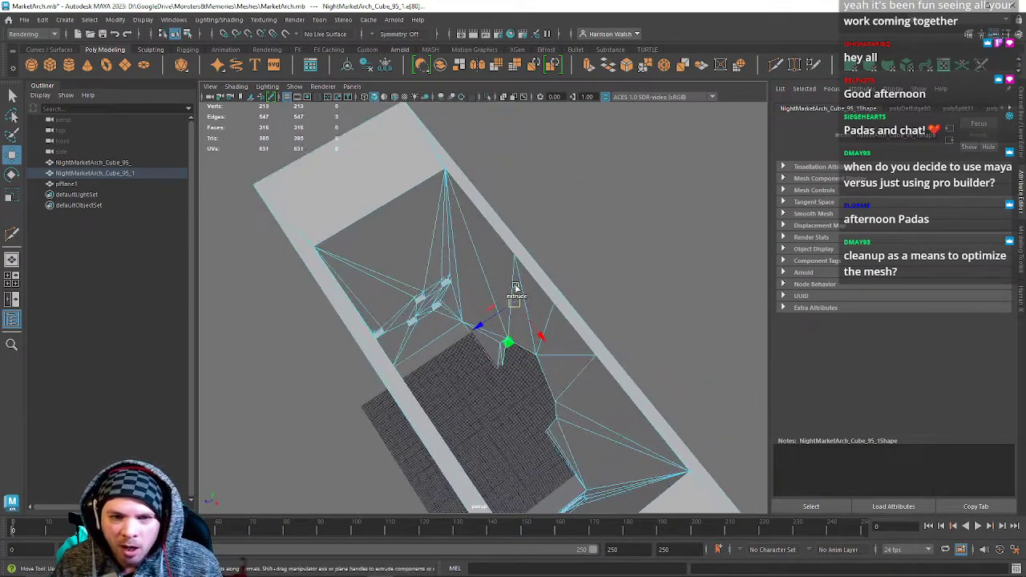
left_click(523, 282, "shift")
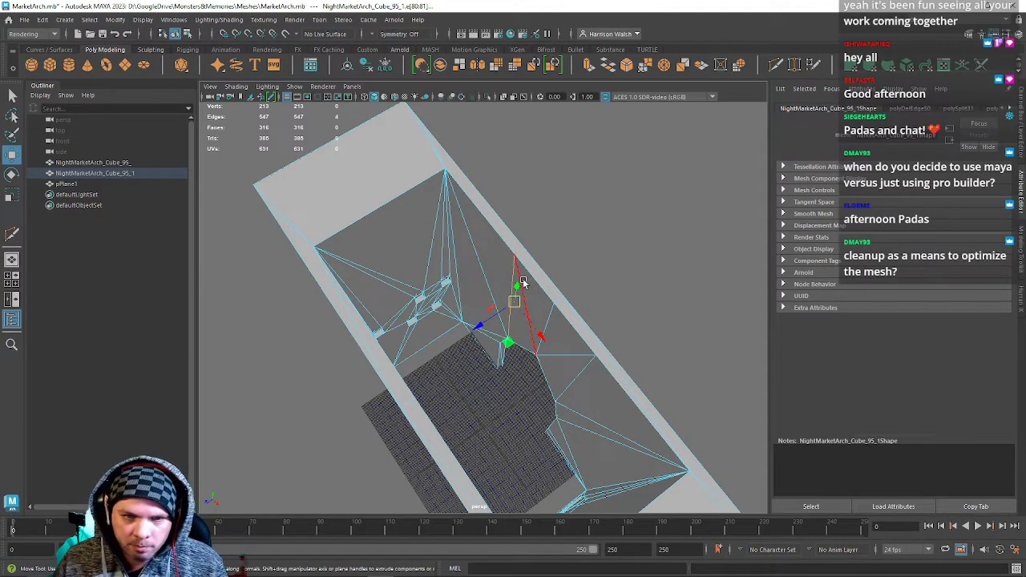
key("Delete")
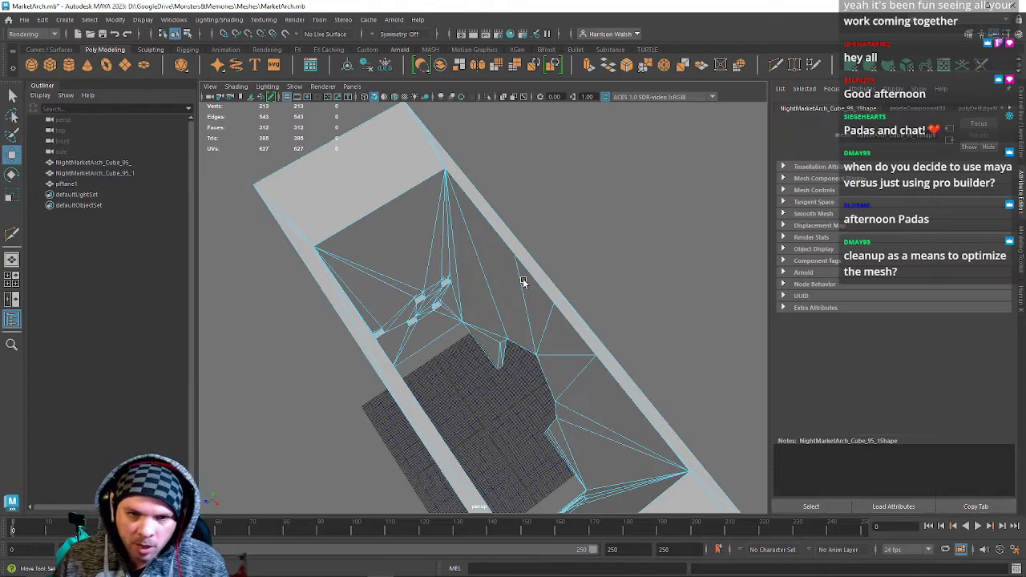
right_click_drag(522, 283, 470, 269)
left_click_drag(490, 222, 543, 282)
key("Delete")
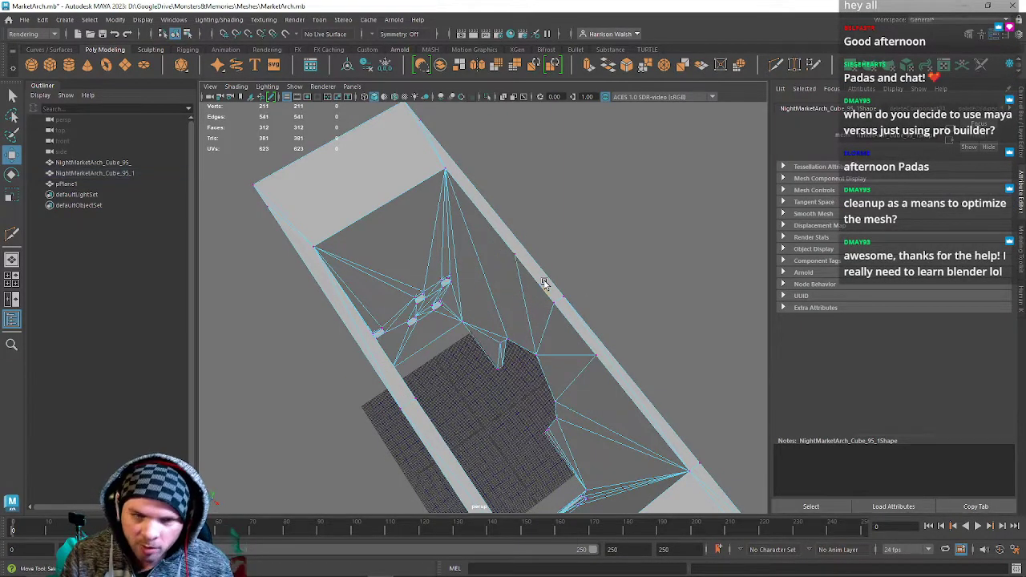
Snap the stray vertices on the inner top rim to the neighbouring inner corners and merge them there.
left_click(505, 251)
left_click_drag(513, 255, 426, 187)
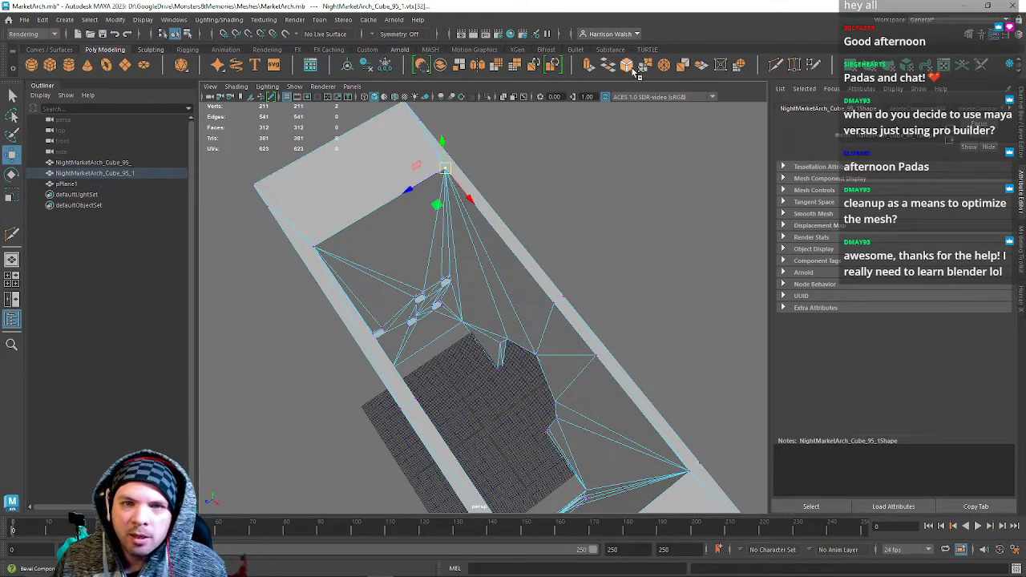
left_click_drag(618, 182, 599, 242, "alt")
left_click(473, 242)
key("w")
left_click_drag(634, 278, 559, 210)
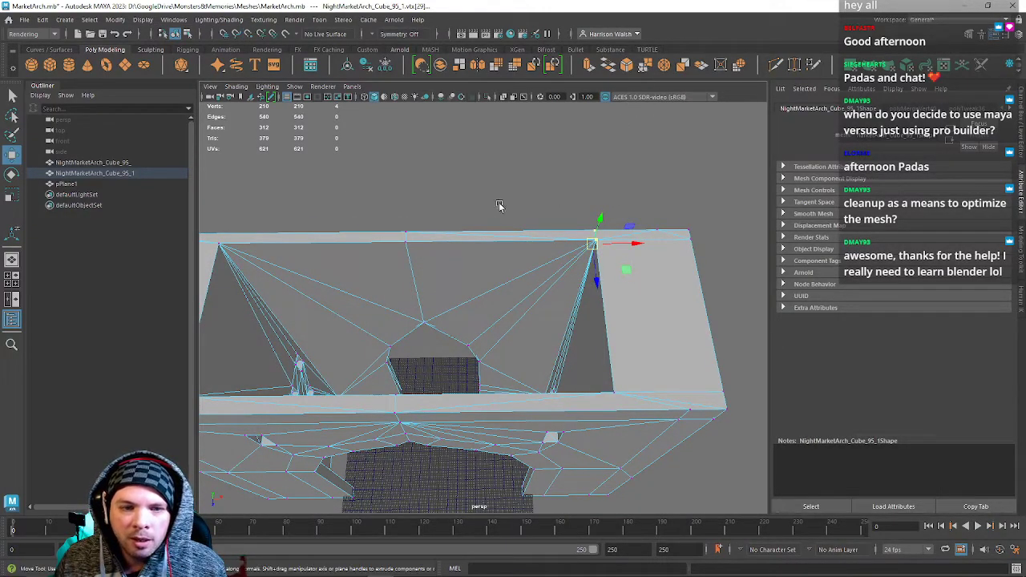
Examine the edges around the outer corners, upper band, top rim and pointed opening for further surplus topology.
middle_click_drag(375, 288, 504, 296, "alt")
left_click_drag(504, 296, 495, 246, "alt")
right_click_drag(496, 246, 487, 218)
left_click(551, 250)
left_click_drag(659, 259, 559, 255, "alt")
left_click(559, 242, "shift")
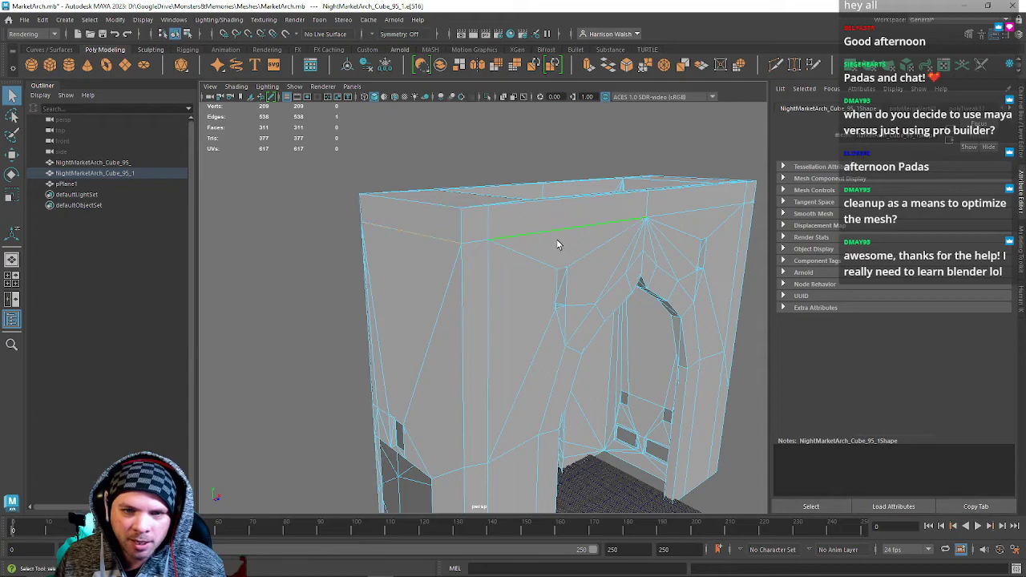
left_click(496, 280, "shift")
left_click_drag(498, 291, 476, 195, "alt")
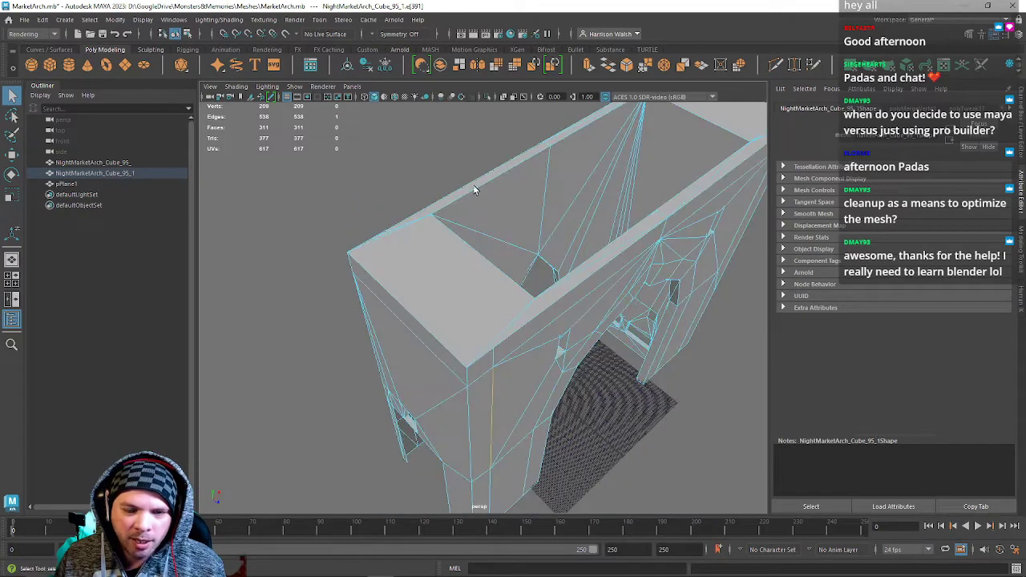
left_click_drag(498, 369, 631, 314, "alt")
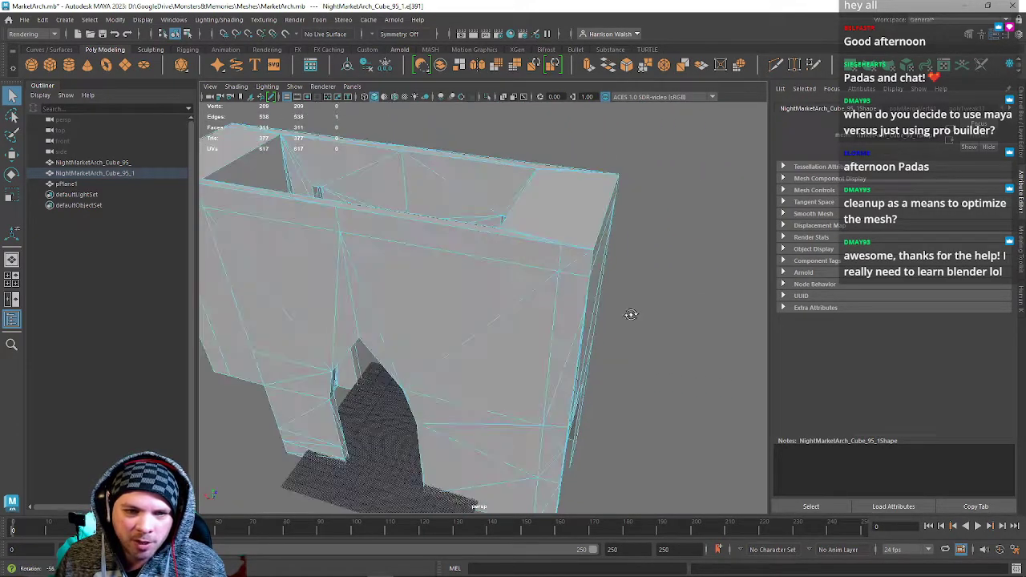
left_click_drag(487, 327, 521, 275, "alt")
right_click_drag(520, 270, 468, 268)
left_click_drag(508, 278, 558, 295, "alt")
right_click_drag(491, 305, 480, 252)
left_click(483, 292)
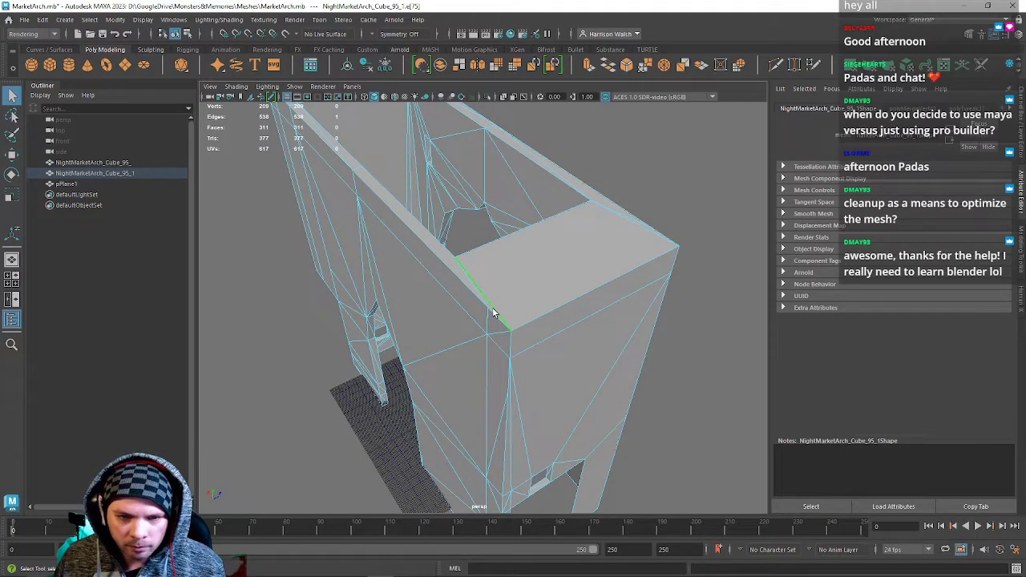
left_click_drag(574, 257, 531, 260, "alt")
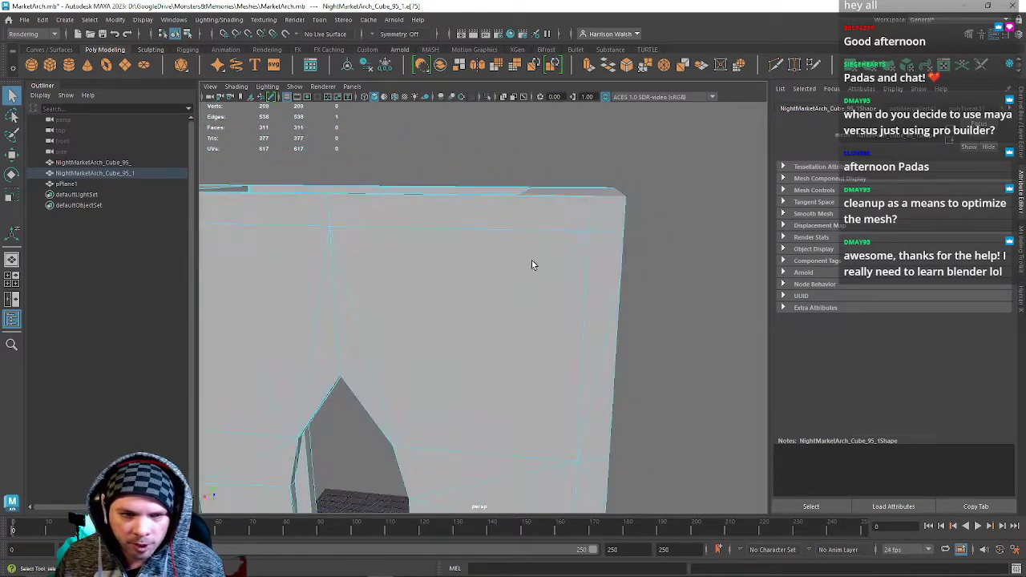
middle_click_drag(531, 260, 668, 241, "alt")
middle_click_drag(498, 329, 513, 303, "alt")
left_click_drag(513, 303, 564, 339, "alt")
middle_click_drag(550, 400, 506, 325, "alt")
left_click_drag(505, 326, 512, 323, "alt")
middle_click_drag(471, 331, 423, 314, "alt")
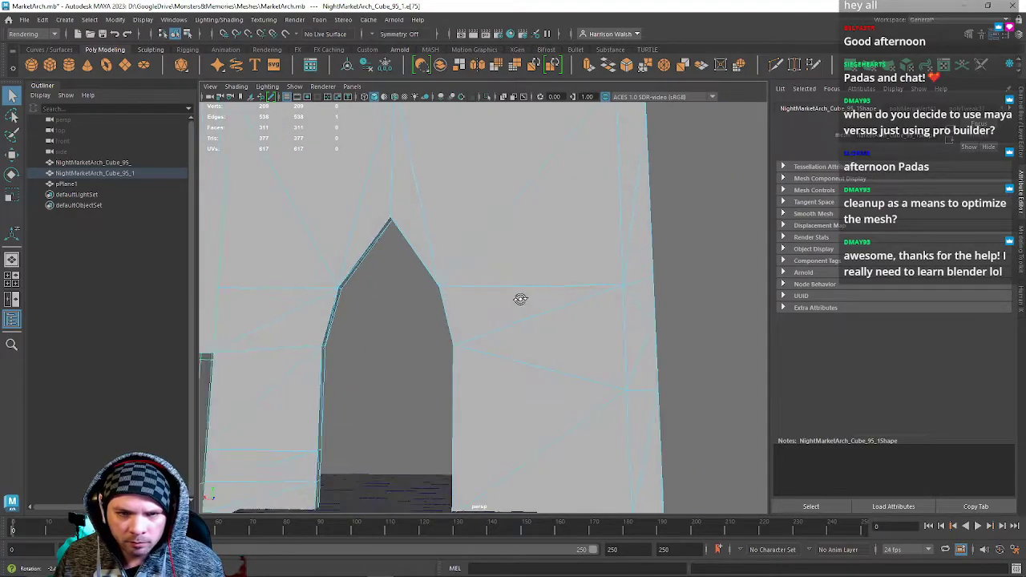
Delete the short surplus edges at the wall corner beside the small side opening, including their vertices.
left_click_drag(524, 298, 451, 306, "alt")
middle_click_drag(528, 298, 449, 300, "alt")
right_click_drag(497, 313, 536, 304, "alt")
middle_click_drag(536, 305, 505, 374, "alt")
right_click_drag(497, 271, 495, 239)
left_click(508, 347)
left_click_drag(513, 353, 514, 296, "alt")
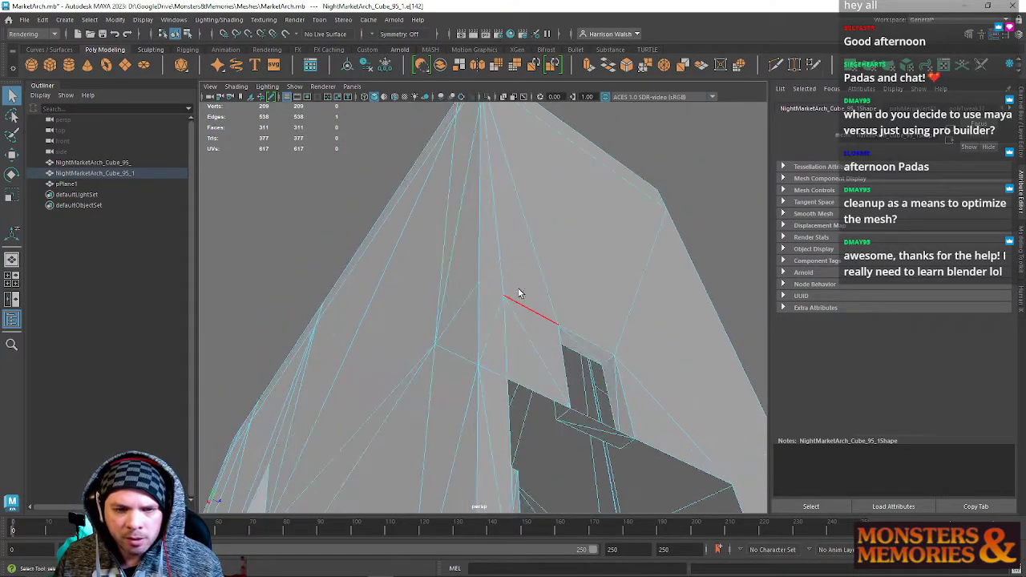
left_click(520, 323, "shift")
left_click(499, 322, "shift")
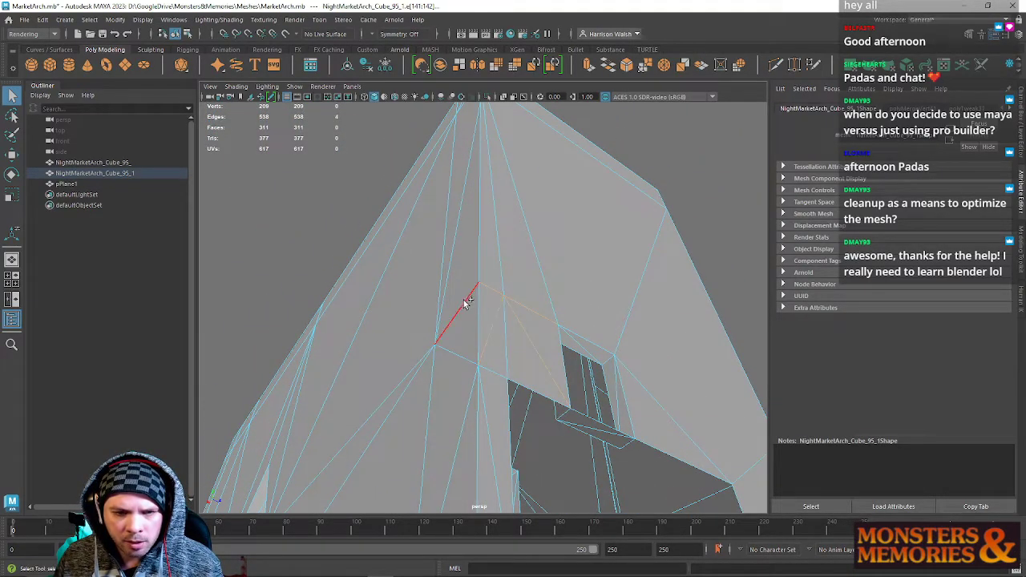
key("ctrl+Delete")
Delete the surplus vertical edge near one side of the narrow end wall and its adjoining leftover edge.
left_click_drag(498, 320, 686, 326, "alt")
right_click_drag(685, 326, 503, 281, "alt")
middle_click_drag(502, 281, 577, 392, "alt")
right_click_drag(577, 392, 473, 341, "alt")
right_click_drag(438, 269, 437, 239)
left_click(516, 280)
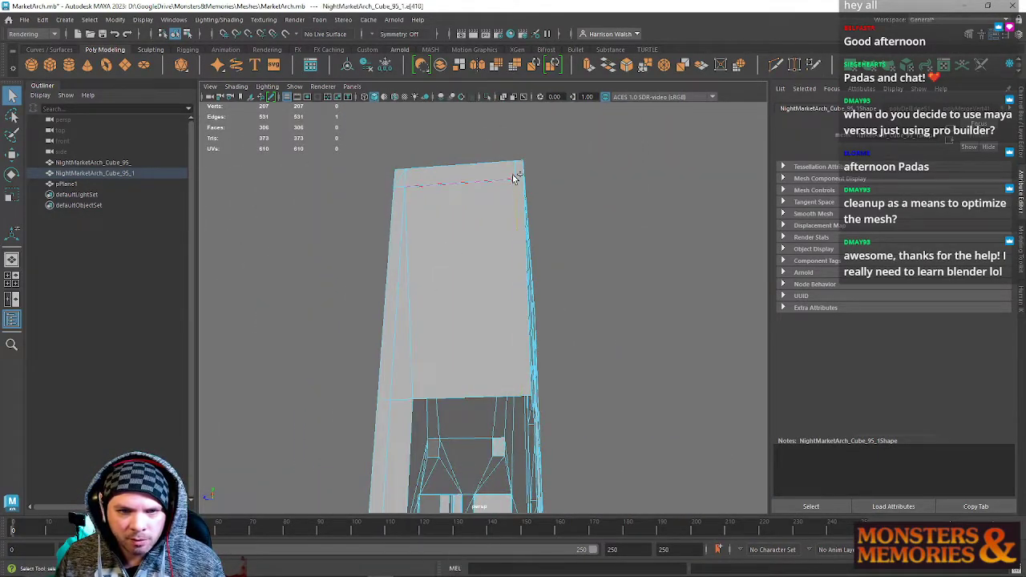
key("Delete")
left_click_drag(506, 188, 447, 245, "alt")
right_click_drag(447, 245, 458, 361, "alt")
middle_click_drag(457, 362, 439, 343, "alt")
left_click(454, 351)
key("Delete")
Delete the diagonal and short vertical edges at the end wall's band corner, plus the vertical edge below them down to the wall's lower end.
left_click_drag(454, 350, 487, 285, "alt")
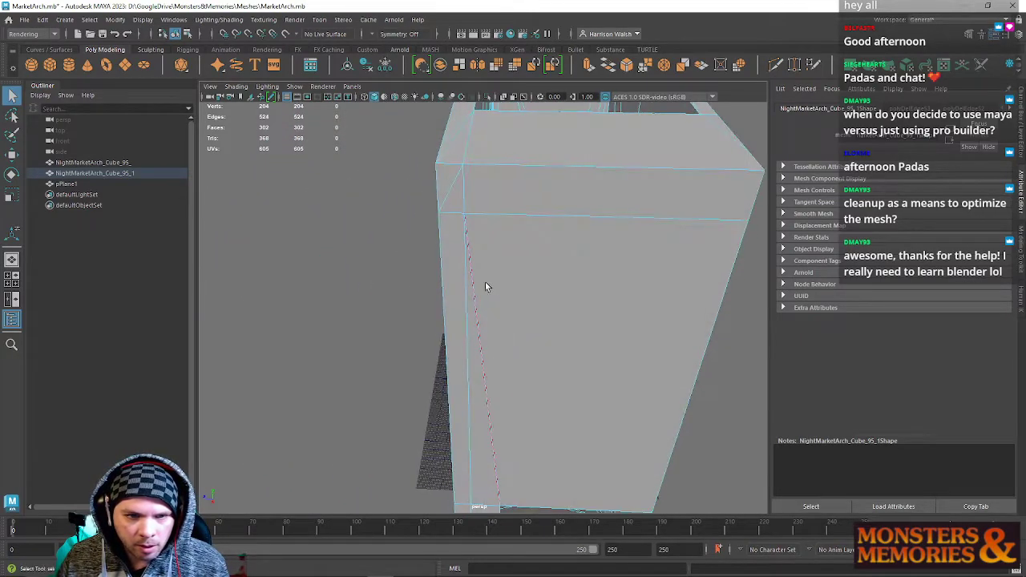
left_click(454, 195)
left_click_drag(453, 204, 477, 344, "alt")
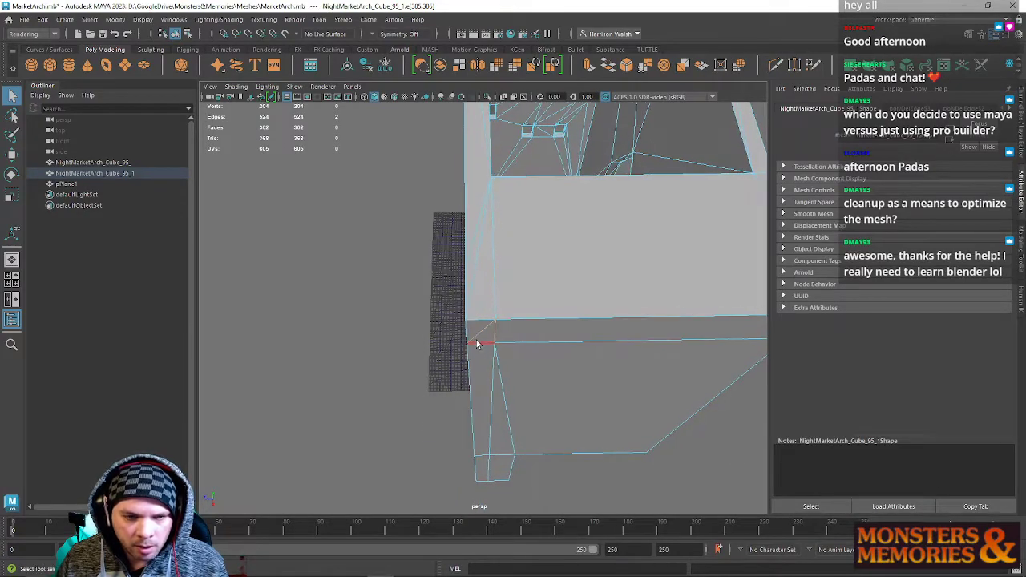
key("Delete")
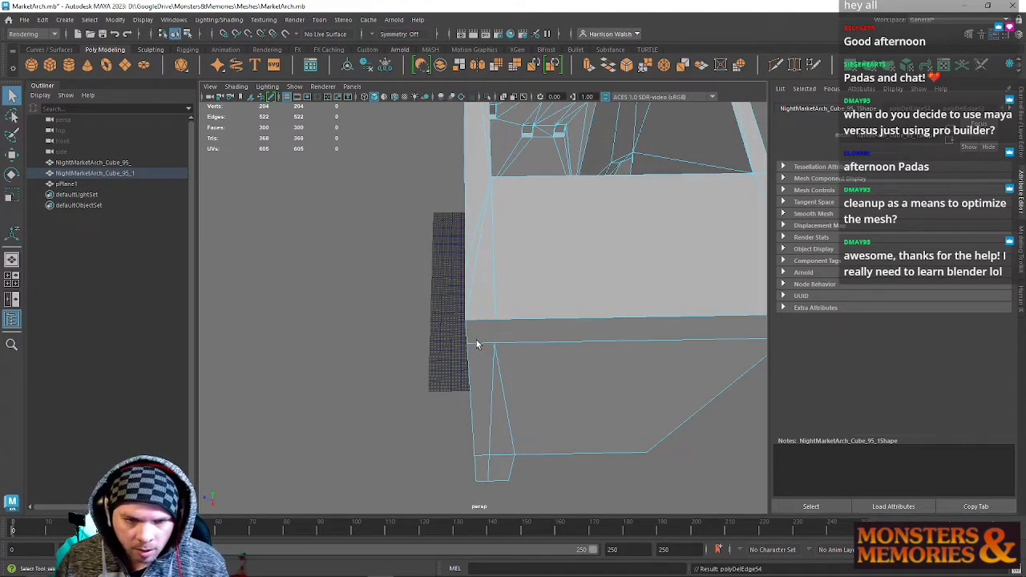
left_click(491, 391)
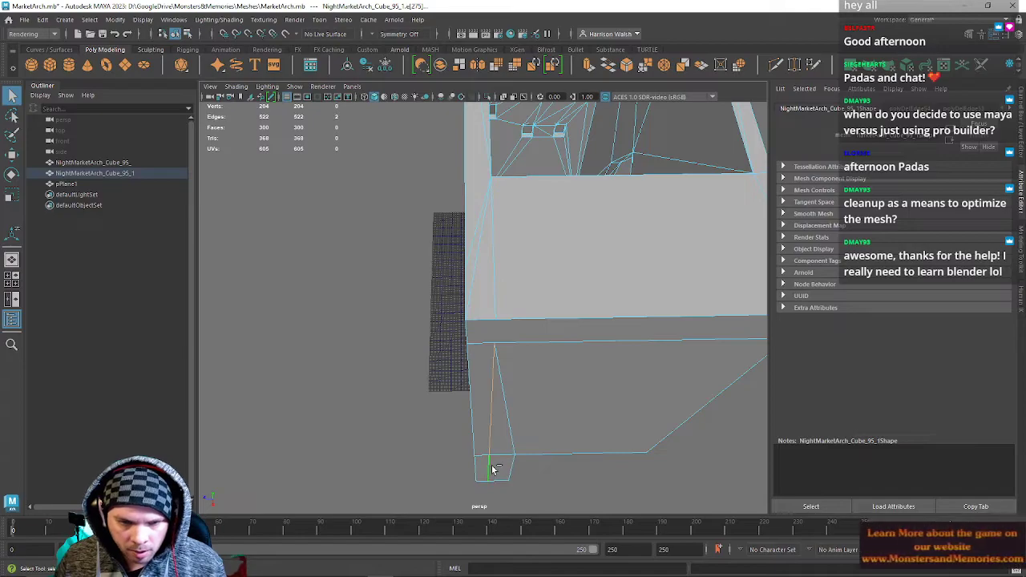
key("Delete")
Snap the leftover vertex on the end wall's band line to the outer corner vertex and merge the two.
right_click_drag(490, 339, 448, 319)
key("w")
key("v")
left_click_drag(494, 343, 466, 344)
left_click_drag(511, 368, 448, 331)
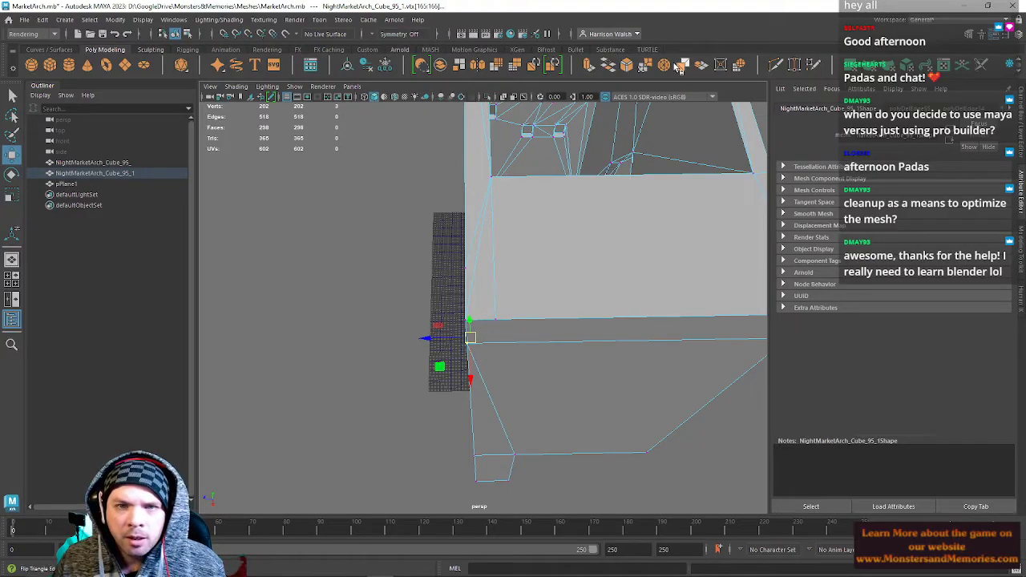
left_click(646, 68)
Snap the leftover vertex on the end wall's top rim to the outer top corner and merge the two.
right_click_drag(479, 322, 419, 277)
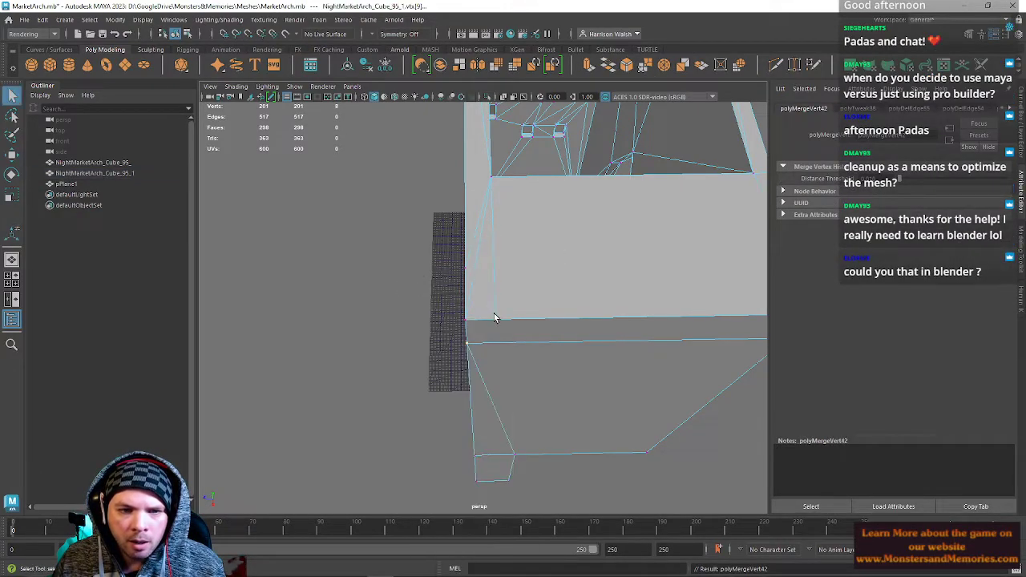
left_click(495, 320)
key("w")
key("v")
left_click_drag(496, 320, 468, 320)
left_click_drag(530, 333, 412, 294)
left_click(645, 67)
Delete the surplus edges fanning across the lower outer corner of the wall beside the pointed opening, including their vertices.
left_click_drag(572, 306, 593, 268, "alt")
right_click_drag(594, 270, 522, 229, "alt")
left_click_drag(522, 229, 589, 238, "alt")
left_click_drag(629, 250, 650, 302, "alt")
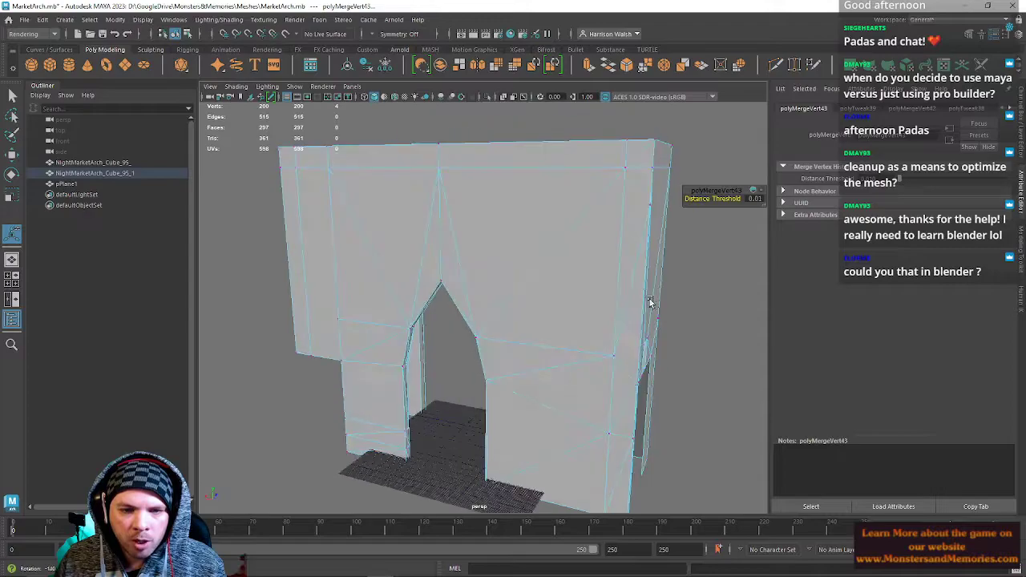
middle_click_drag(650, 302, 542, 277, "alt")
right_click_drag(543, 278, 488, 361, "alt")
middle_click_drag(488, 361, 460, 289, "alt")
right_click_drag(458, 290, 459, 261)
left_click(487, 346)
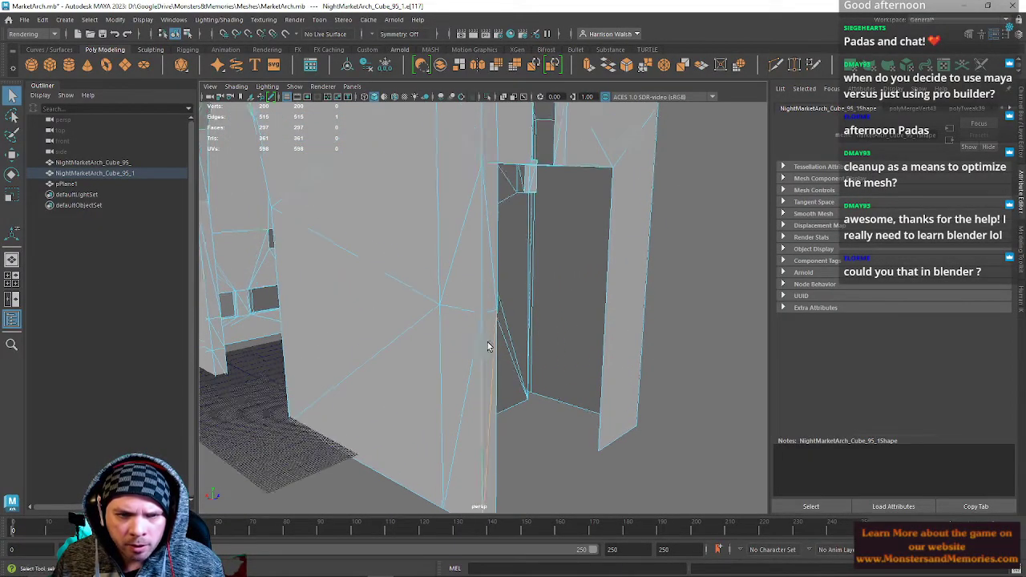
left_click(464, 388, "shift")
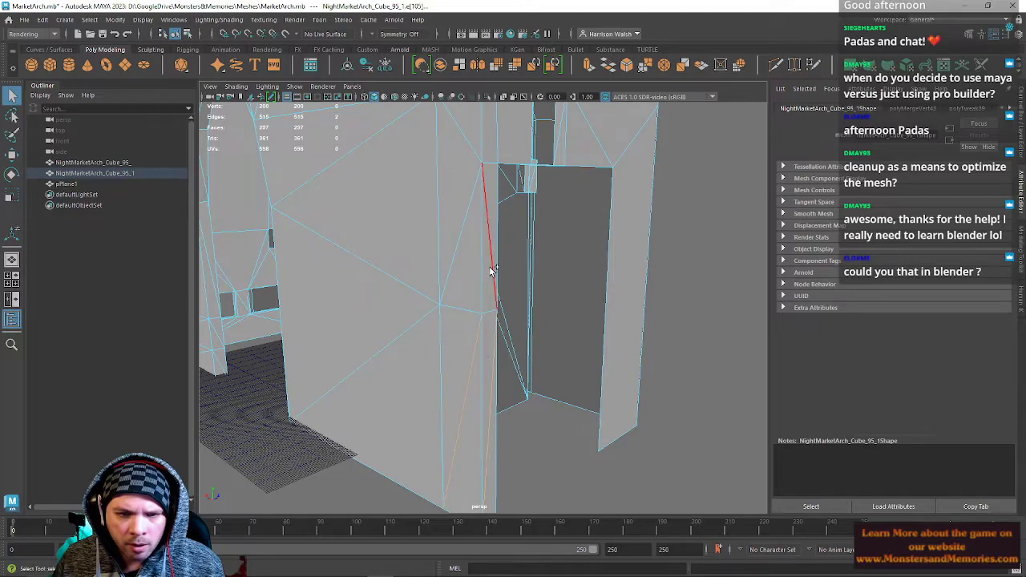
left_click(465, 233, "shift")
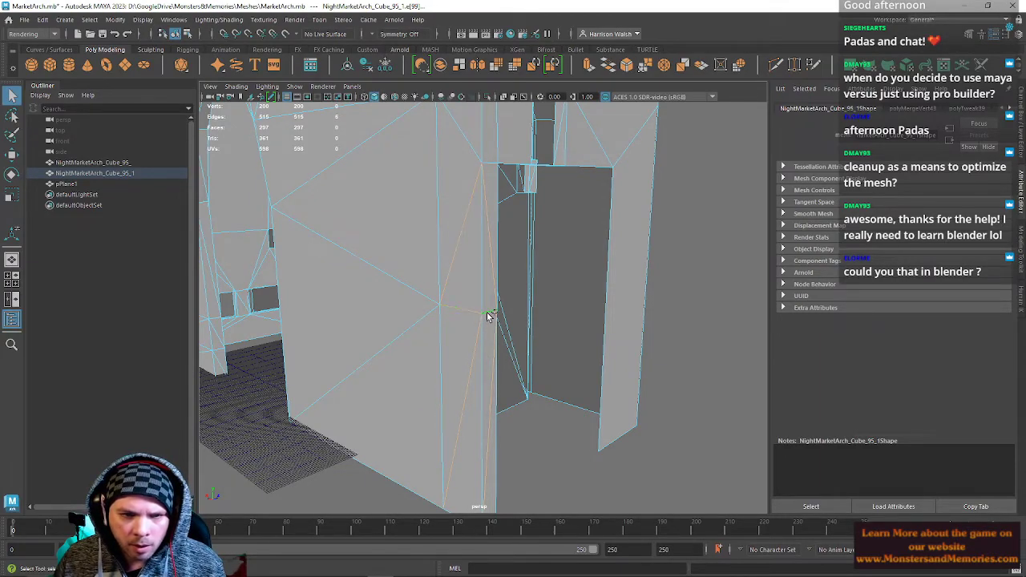
key("ctrl+Delete")
left_click_drag(352, 291, 375, 289, "alt")
left_click(375, 289)
key("ctrl+Delete")
Cut an edge from the pointed opening's side vertex across the adjacent wall to the foot of its vertical edge.
left_click_drag(419, 334, 386, 292, "alt")
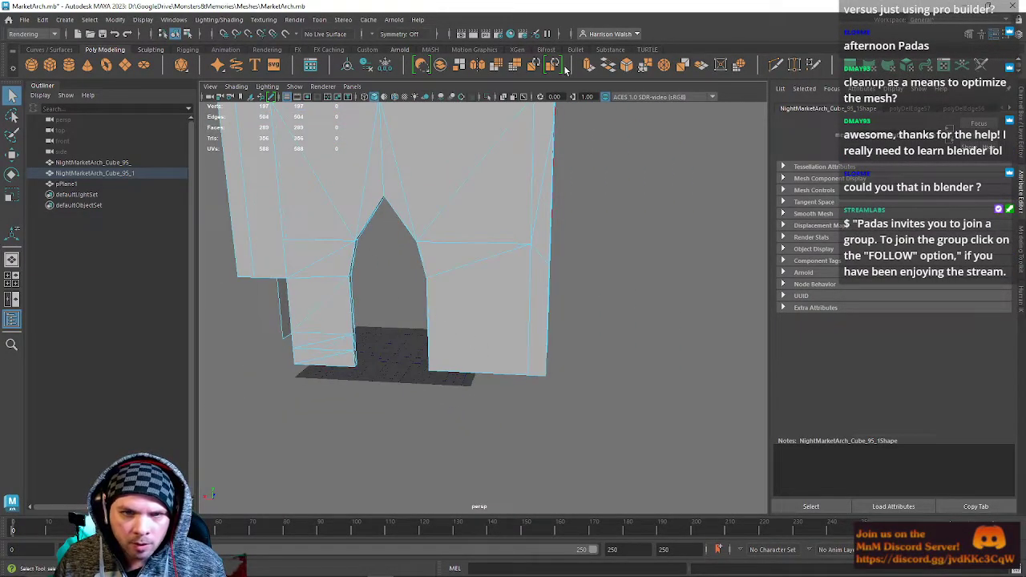
key("ctrl+shift+x")
left_click_drag(466, 266, 376, 314)
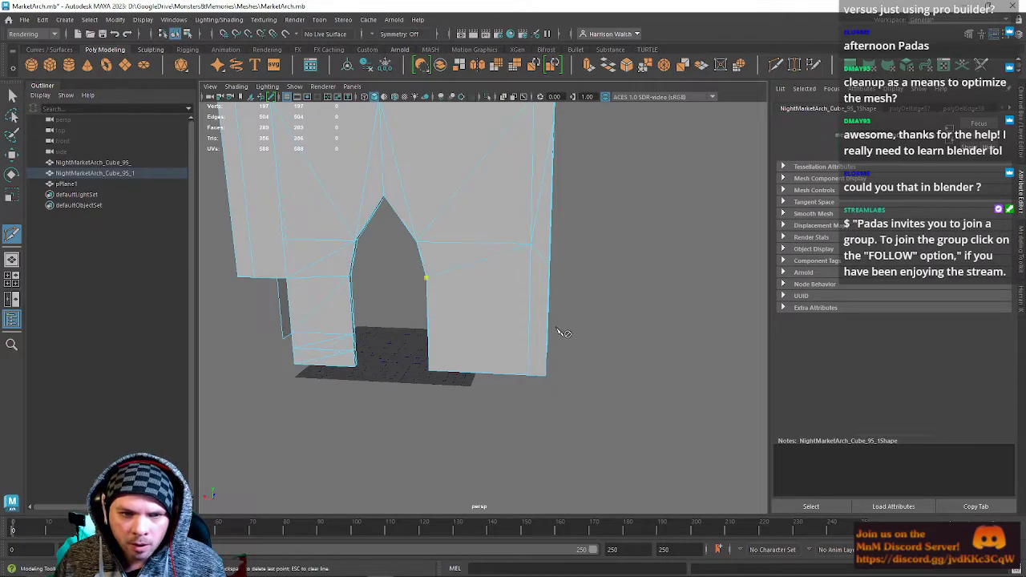
left_click_drag(534, 327, 517, 426)
right_click(518, 426)
Delete the surplus horizontal and diagonal edges across the arch's lower legs beside the openings, including their vertices.
left_click_drag(415, 348, 433, 320, "alt")
right_click_drag(433, 320, 479, 401, "alt")
left_click_drag(478, 401, 480, 341, "alt")
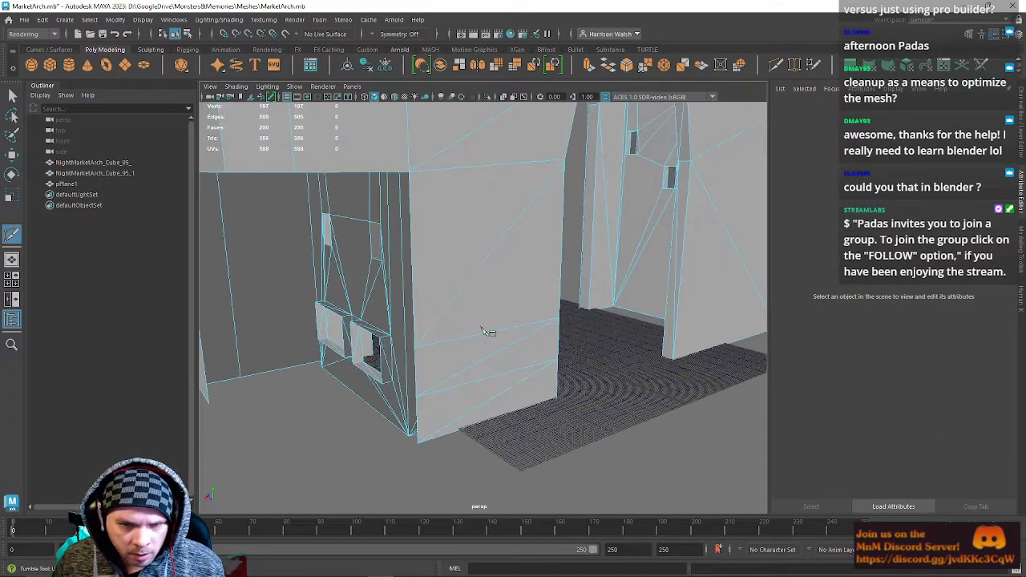
middle_click_drag(464, 353, 487, 325, "alt")
key("w")
right_click_drag(485, 276, 485, 240)
left_click(521, 311)
left_click(522, 312, "shift")
left_click(518, 344, "shift")
left_click(515, 361, "shift")
left_click_drag(516, 360, 448, 344, "alt")
middle_click_drag(448, 343, 489, 349, "alt")
right_click_drag(286, 315, 437, 373, "alt")
middle_click_drag(437, 373, 549, 387, "alt")
key("f")
left_click_drag(585, 312, 531, 325, "alt")
left_click(525, 392, "shift")
left_click(550, 339, "shift")
left_click(547, 217, "shift")
left_click_drag(548, 217, 458, 226, "alt")
left_click(451, 176, "shift")
left_click(429, 275, "shift")
left_click(414, 369, "shift")
left_click_drag(413, 369, 524, 316, "alt")
key("ctrl+Delete")
right_click_drag(524, 315, 332, 234, "alt")
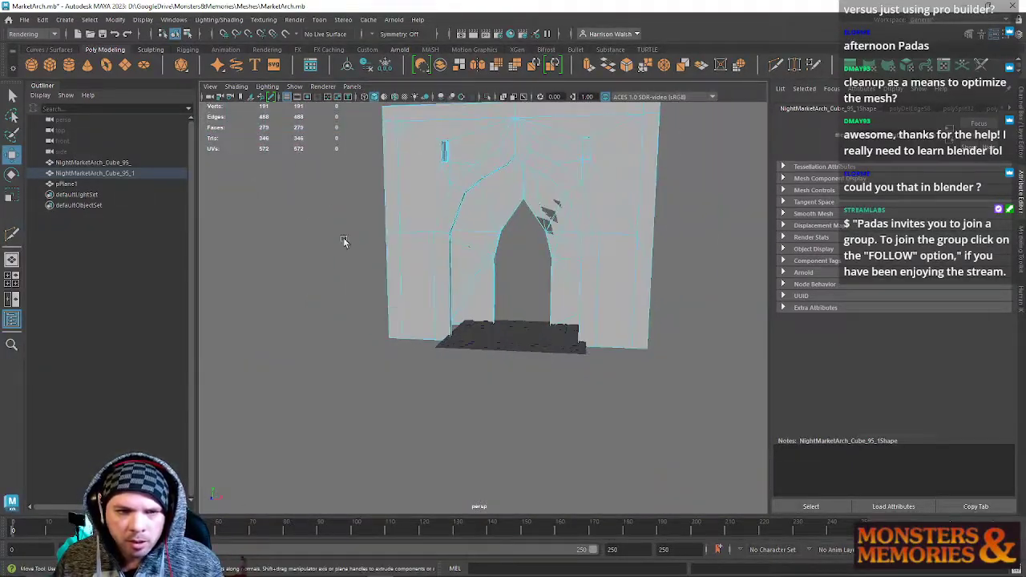
Select every vertex of the arch mesh and merge the overlapping ones.
right_click_drag(353, 290, 315, 353, "alt")
left_click_drag(315, 354, 459, 251, "alt")
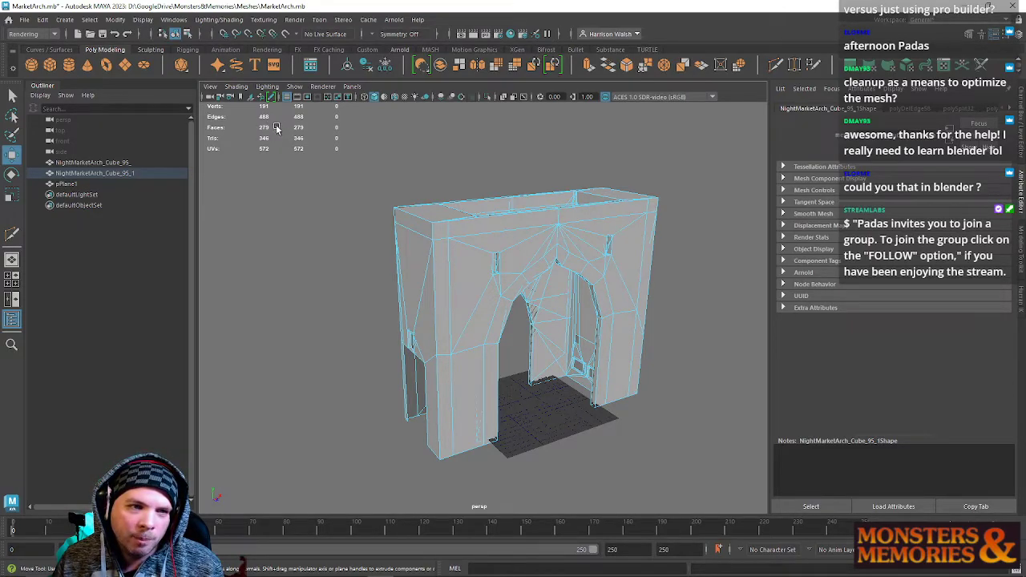
left_click_drag(496, 319, 352, 304, "alt")
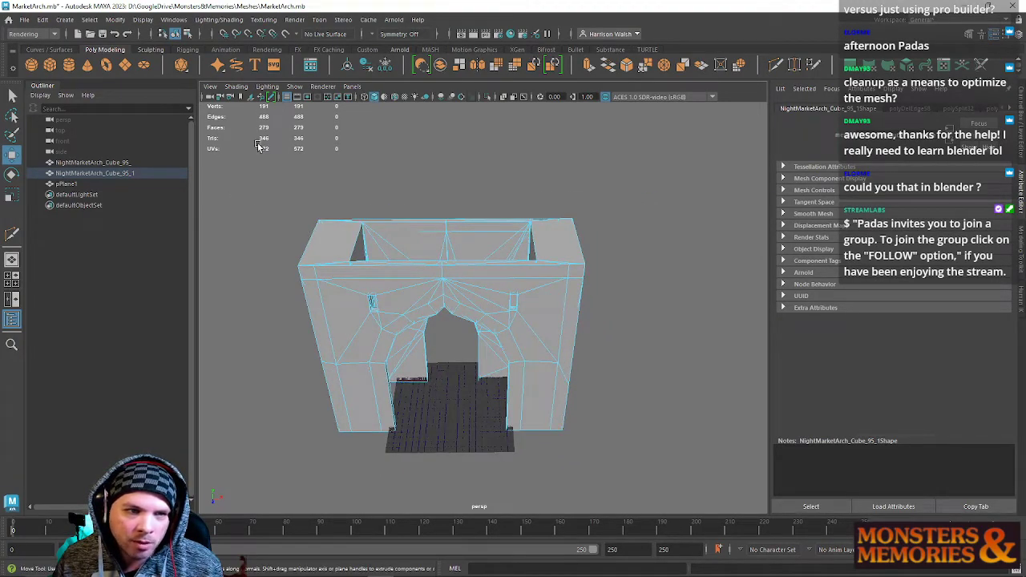
right_click_drag(342, 267, 293, 264)
left_click_drag(243, 184, 695, 571)
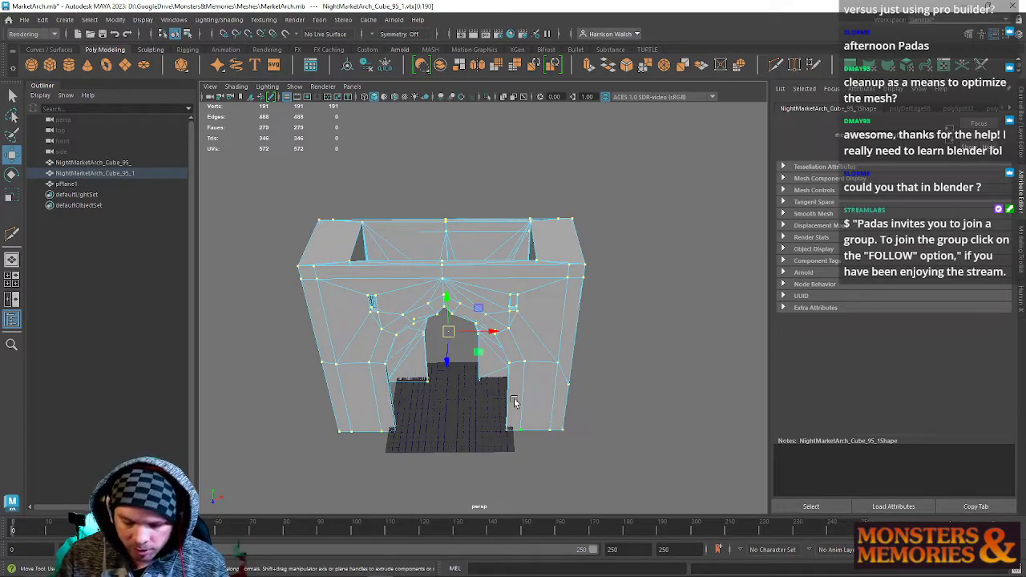
left_click(643, 68)
Delete one more surplus edge on the arch wall, including its vertices.
mouse_move(641, 172)
left_mouse_down("alt")
mouse_move(614, 187)
mouse_move(668, 174)
mouse_move(646, 174)
left_mouse_up("alt")
right_click_drag(543, 234, 554, 452, "alt")
left_click_drag(475, 417, 438, 422, "alt")
middle_click_drag(437, 422, 508, 392, "alt")
right_click_drag(479, 256, 476, 218)
key("q")
left_click(494, 257)
right_click_drag(499, 257, 443, 258, "shift")
Snap the stray vertex on the wall's vertical corner down to the upper corner of the end wall's lower opening and merge the two.
middle_click_drag(637, 263, 547, 294, "alt")
right_click_drag(566, 294, 536, 270, "alt")
left_click_drag(536, 270, 542, 290, "alt")
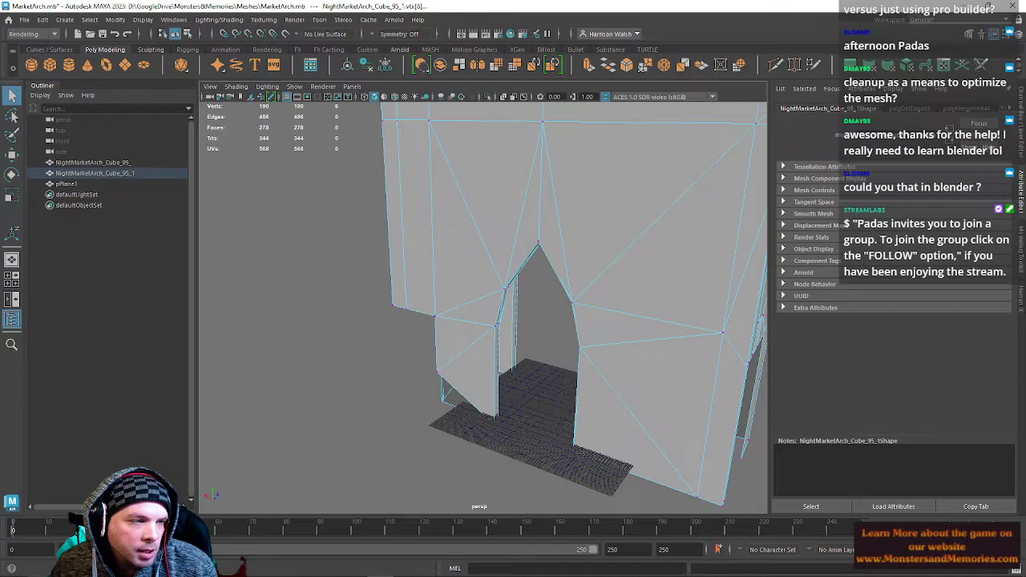
left_click_drag(414, 307, 556, 275, "alt")
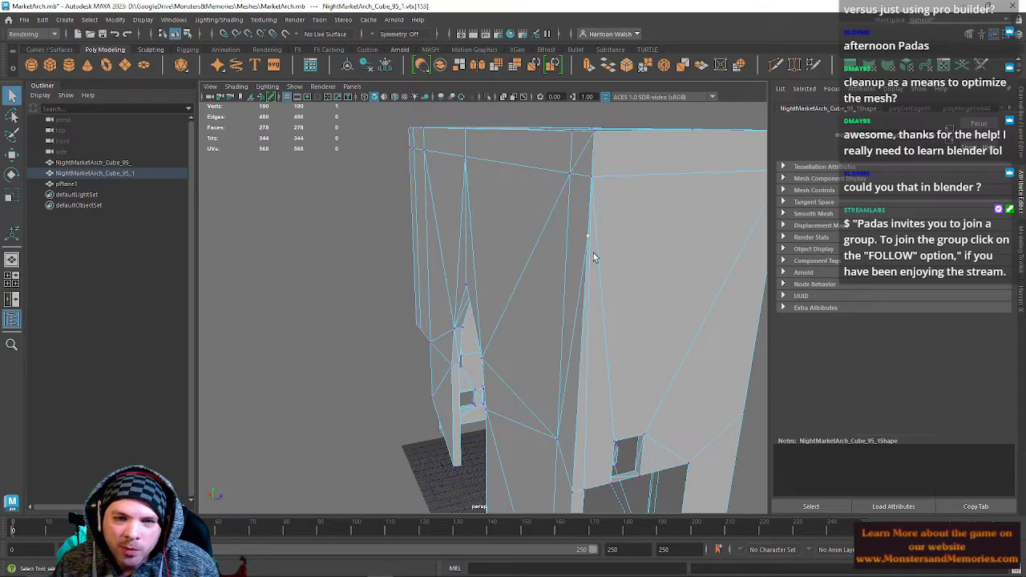
key("w")
left_click_drag(588, 235, 577, 457)
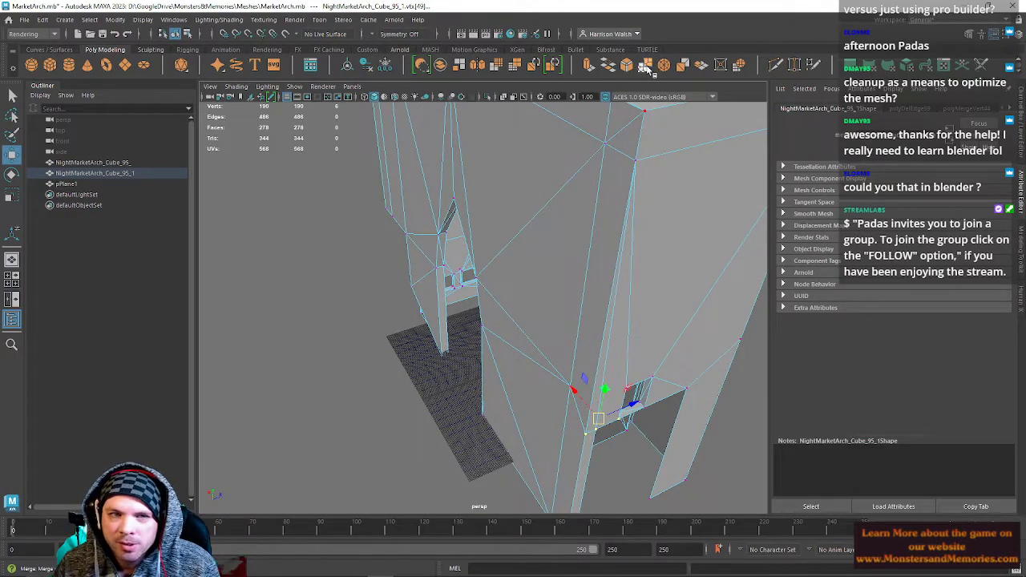
left_click(646, 66)
Return the arch mesh to object mode and save the scene.
scroll(622, 366, "down", 5)
left_click_drag(592, 295, 502, 284, "alt")
right_click_drag(499, 271, 545, 255)
left_click(603, 282)
left_click_drag(604, 282, 491, 279, "alt")
left_click(473, 288)
left_click(24, 20)
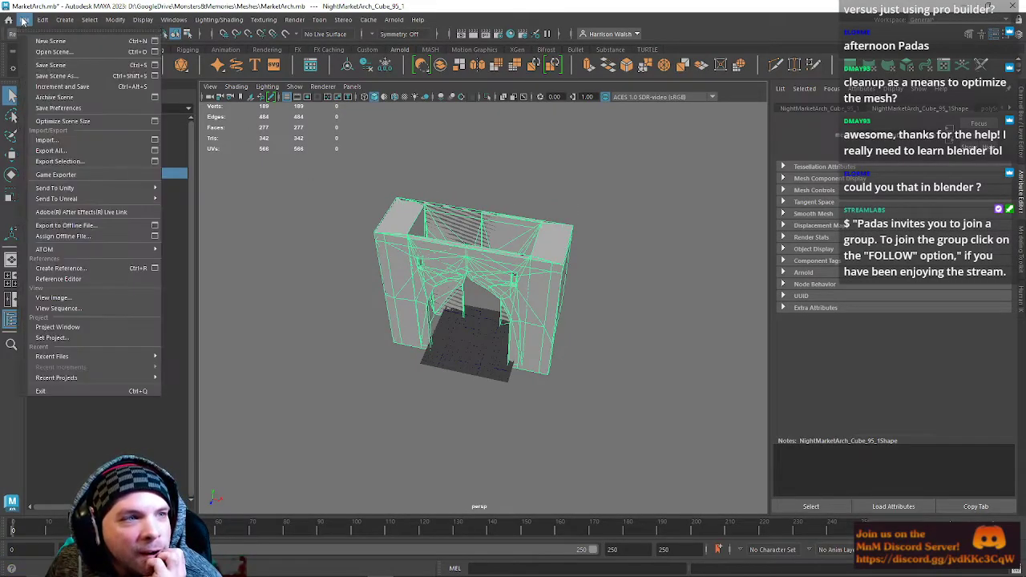
left_click(42, 67)
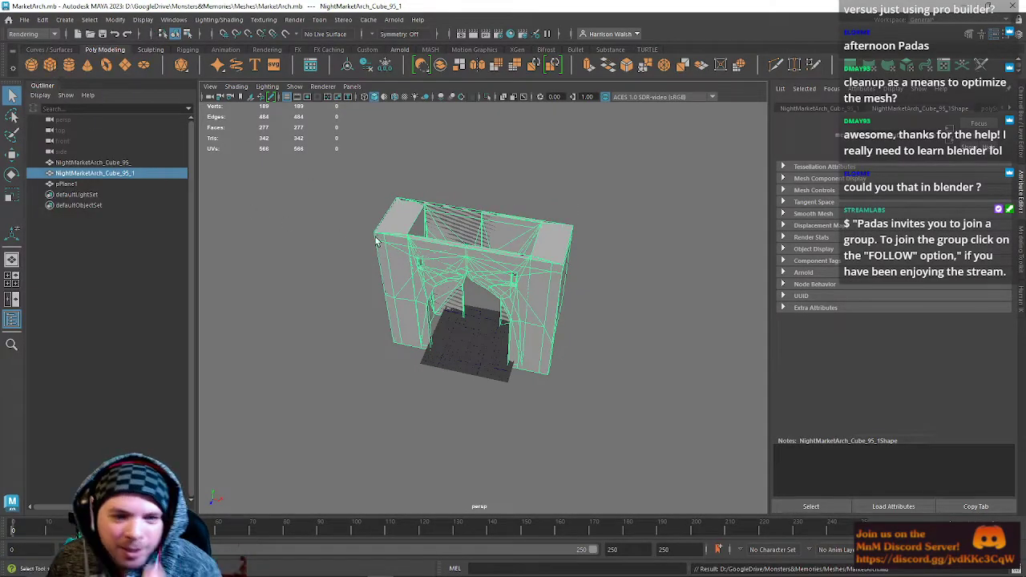
Cut an edge on the end wall from the small square window's upper corner to the nearest upper corner of the opening below.
right_click_drag(443, 322, 476, 360, "alt")
left_click_drag(475, 359, 515, 299, "alt")
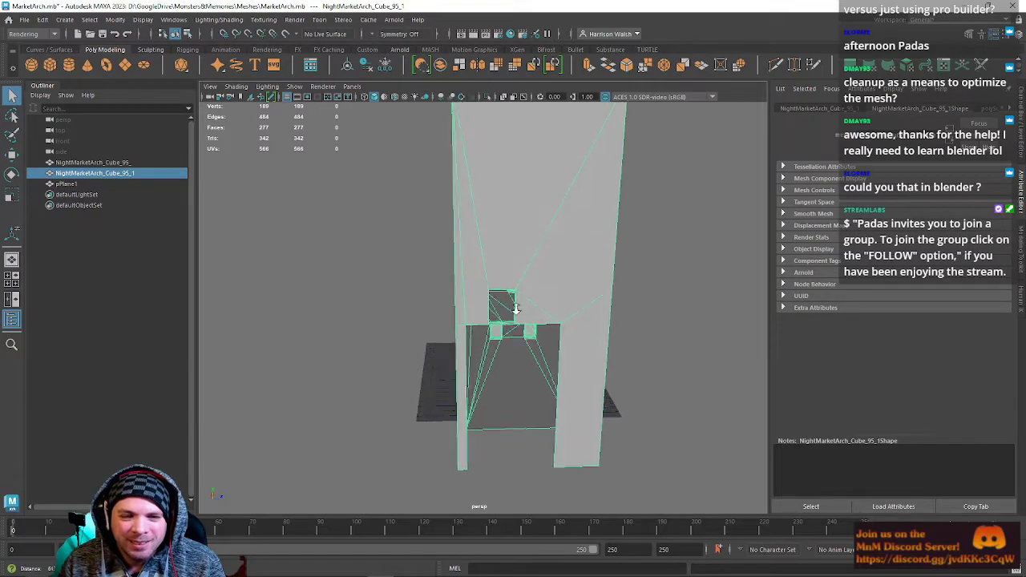
right_click_drag(516, 300, 571, 415, "alt")
left_click(774, 66)
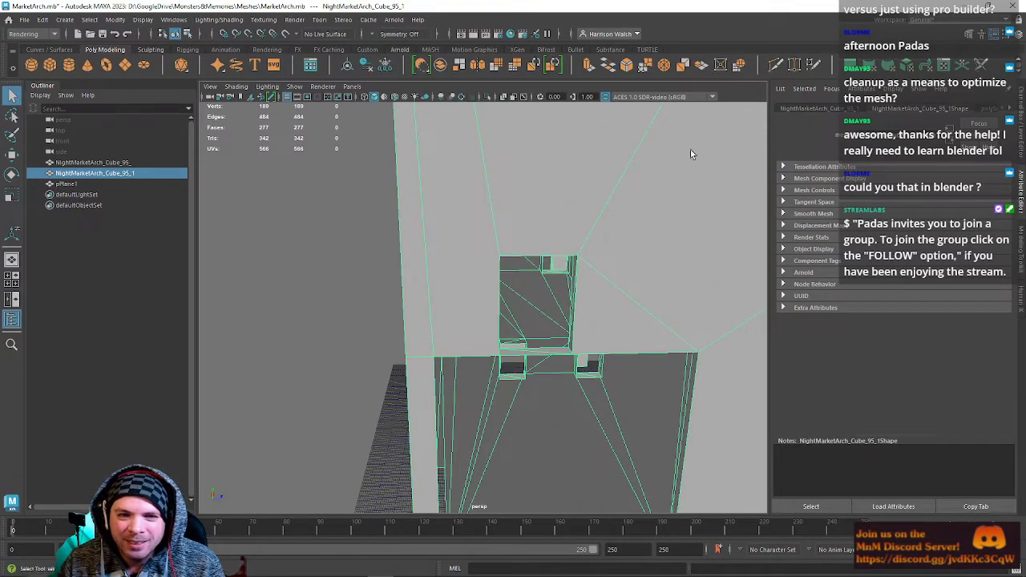
left_click(499, 255)
left_click(434, 288)
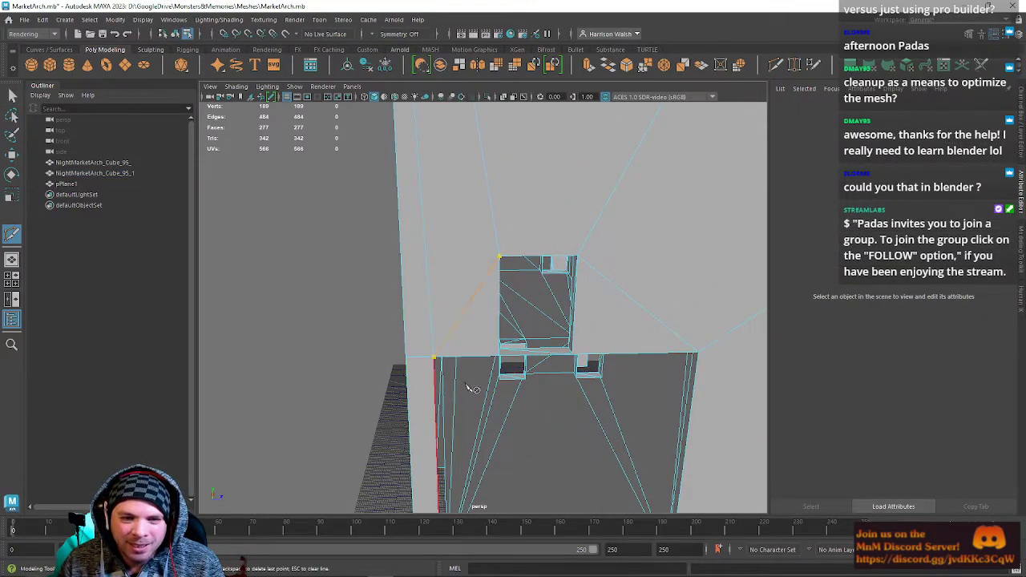
key("q")
Return the arch to object mode and show it in textured display.
mouse_move(614, 290)
left_mouse_down("alt")
mouse_move(572, 258)
mouse_move(629, 281)
left_mouse_up("alt")
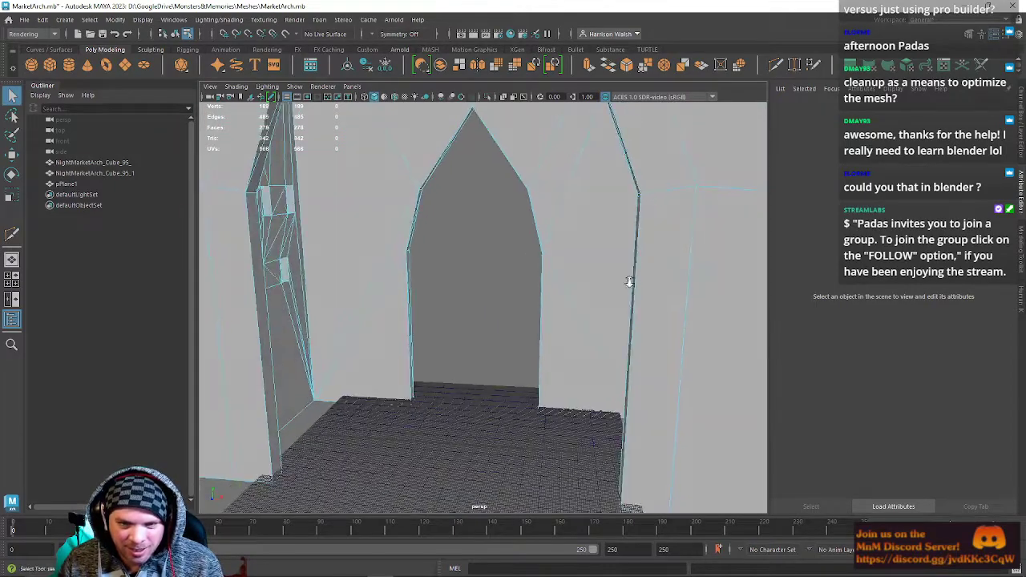
right_click_drag(629, 281, 472, 210, "alt")
left_click_drag(526, 245, 458, 174, "alt")
right_click_drag(458, 170, 491, 163)
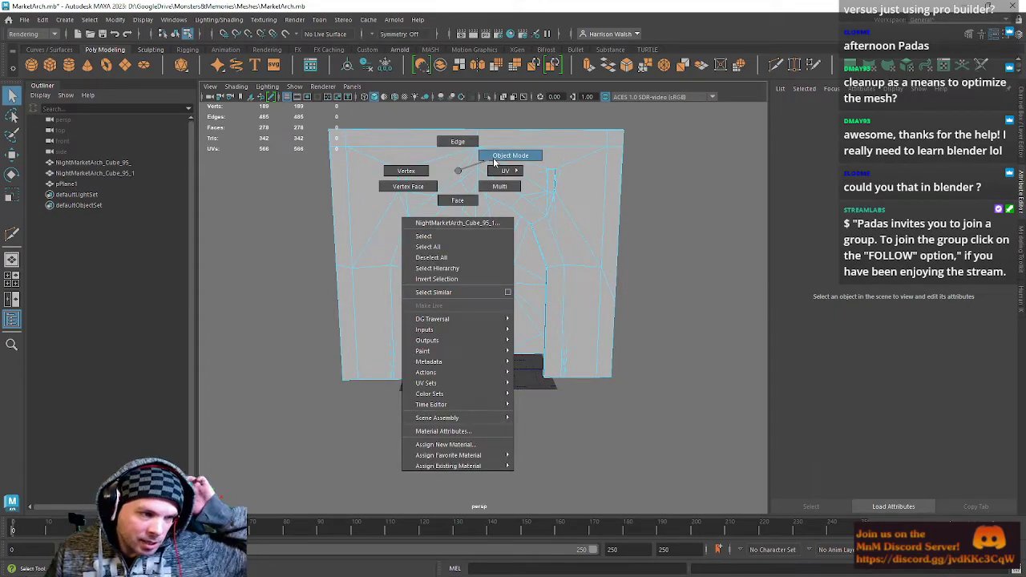
right_click_drag(492, 158, 493, 157)
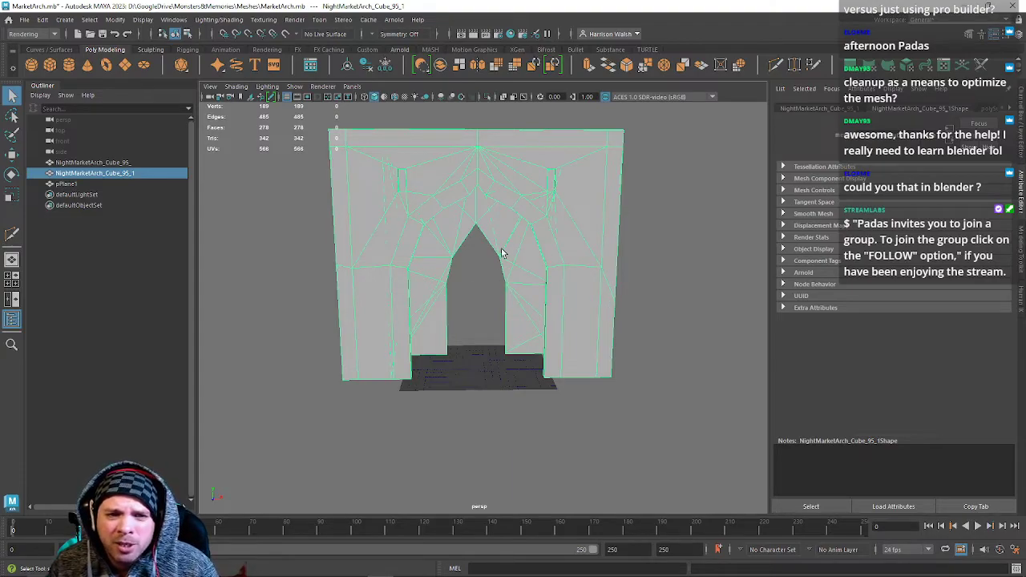
middle_click_drag(502, 249, 503, 272, "alt")
left_click_drag(503, 272, 490, 227, "alt")
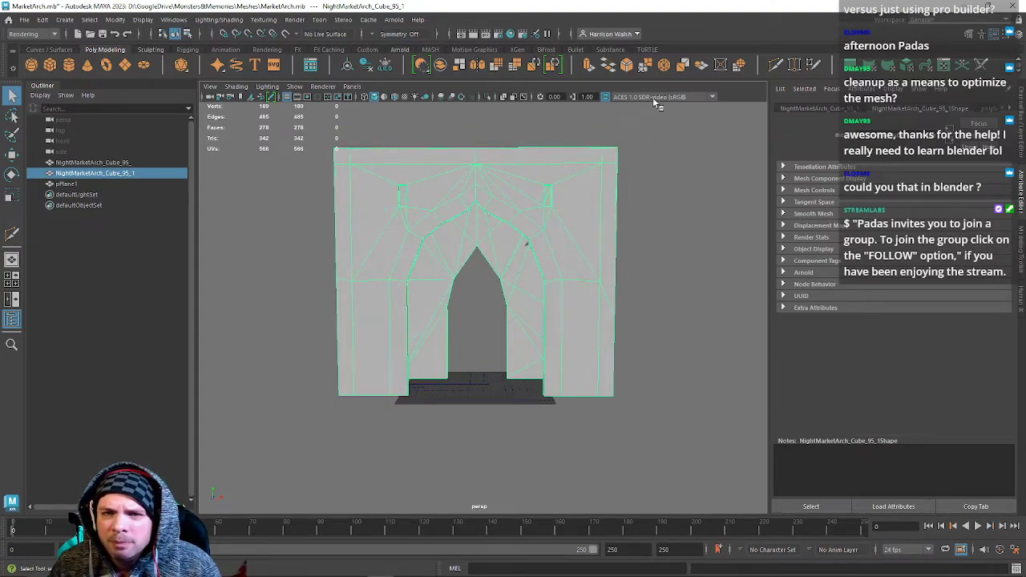
key("6")
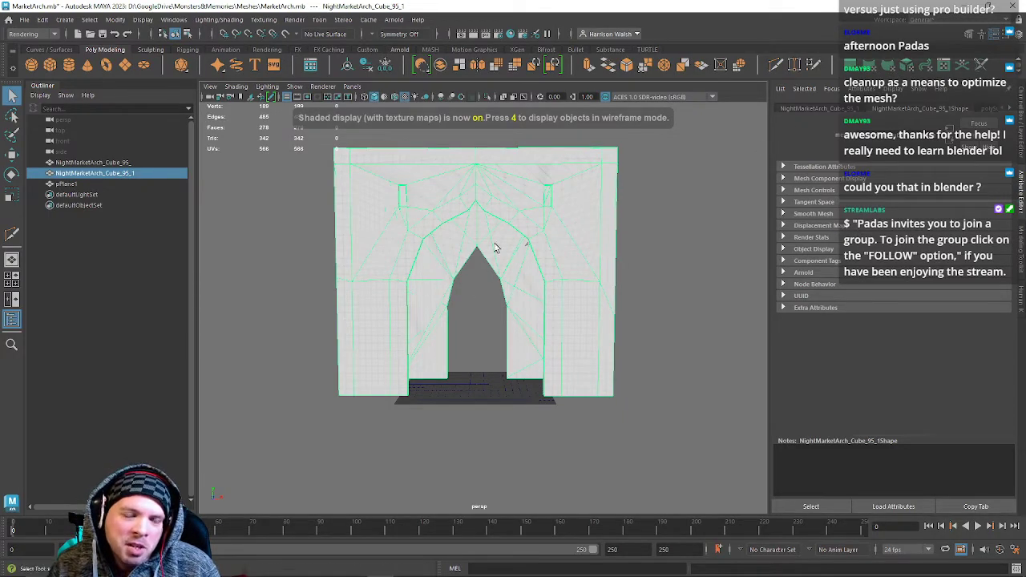
mouse_move(460, 291)
left_mouse_down("alt")
mouse_move(472, 355)
mouse_move(423, 377)
mouse_move(439, 359)
left_mouse_up("alt")
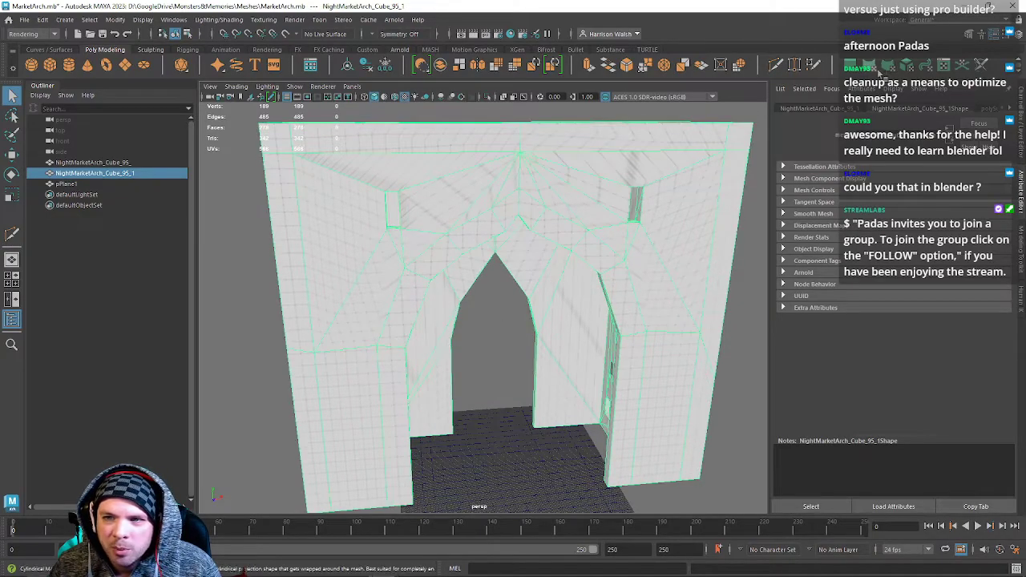
Apply a fresh automatic UV projection to the whole arch mesh.
left_click(945, 66)
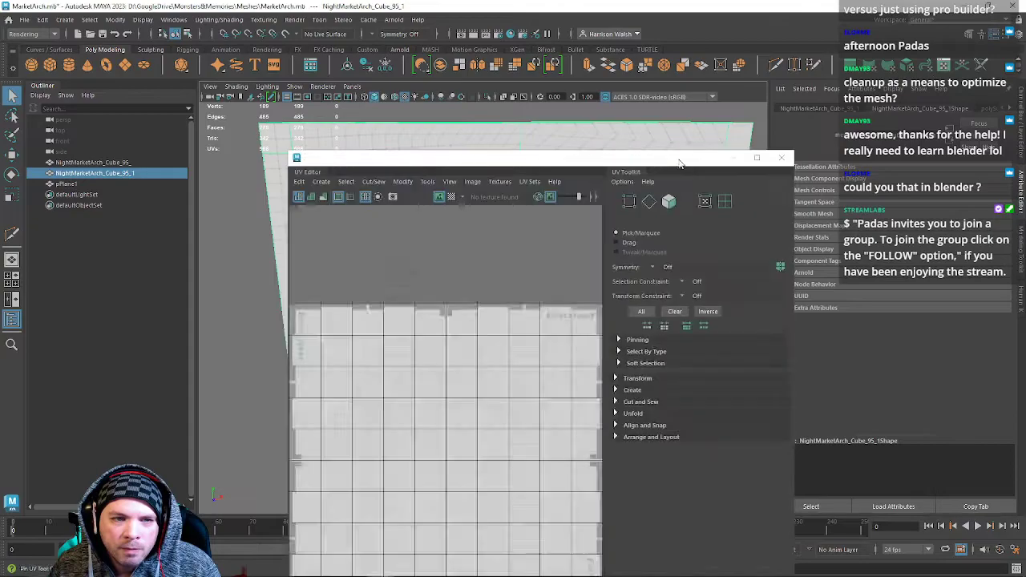
left_click(781, 157)
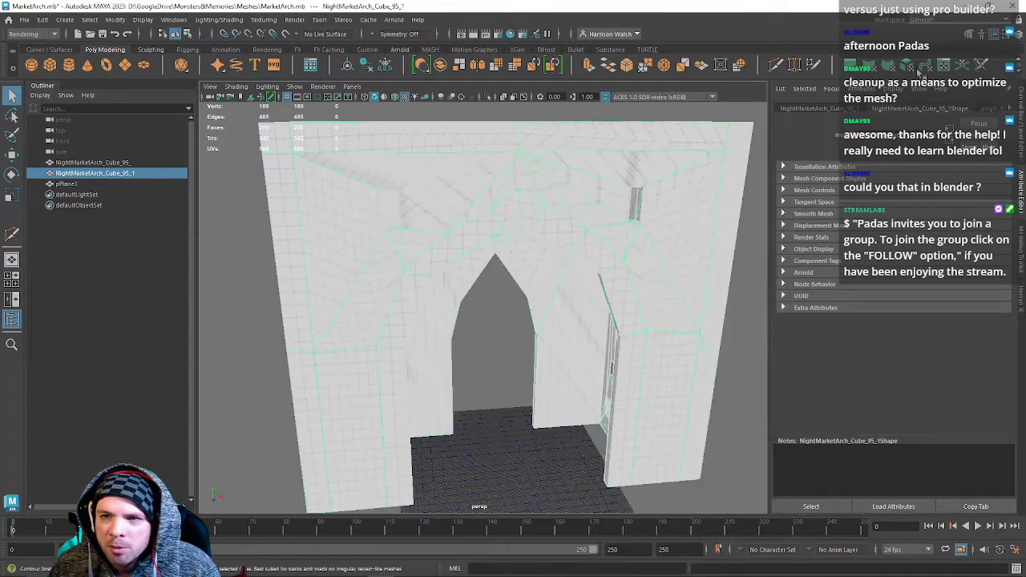
left_click(490, 421)
left_click_drag(508, 385, 474, 360, "alt")
Assign a new Lambert material named Brick to the arch mesh.
right_click_drag(407, 209, 476, 196)
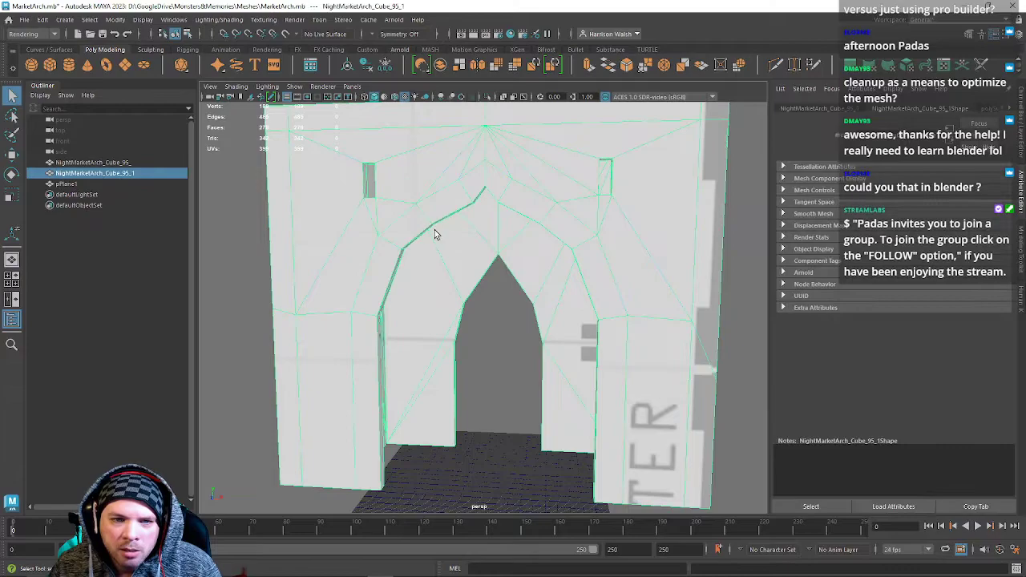
right_click_drag(395, 235, 375, 508)
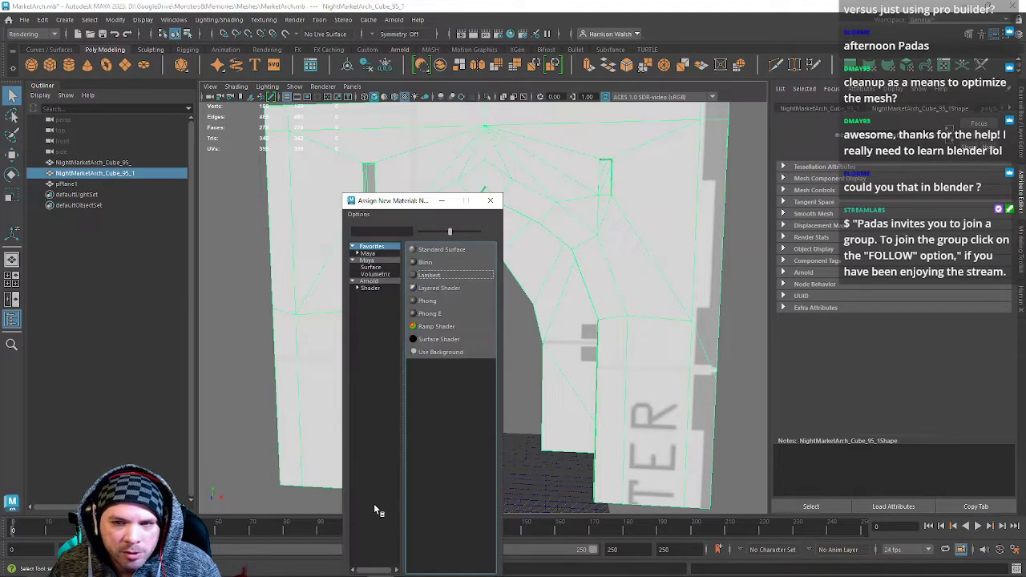
left_click(430, 275)
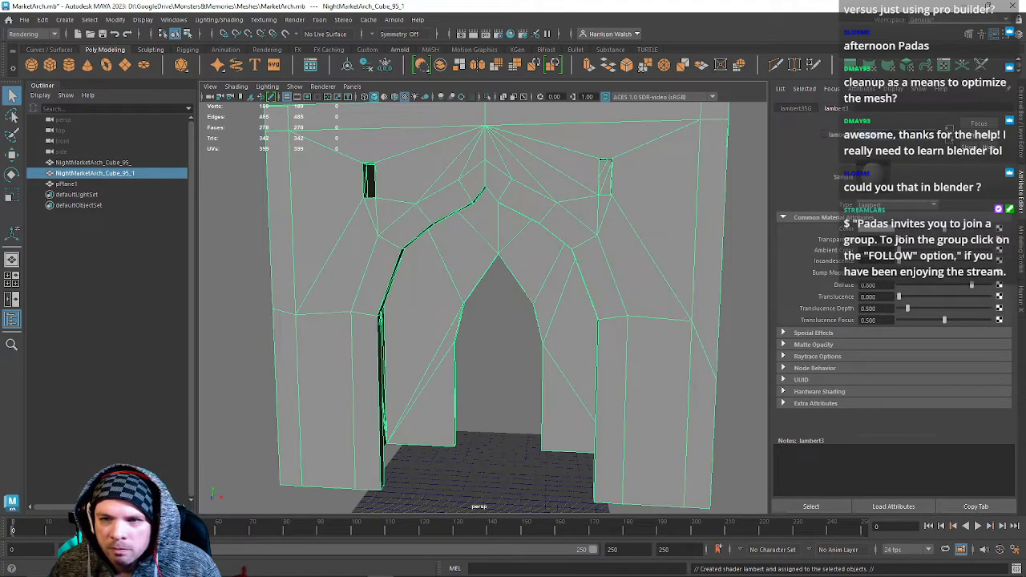
type("Brick")
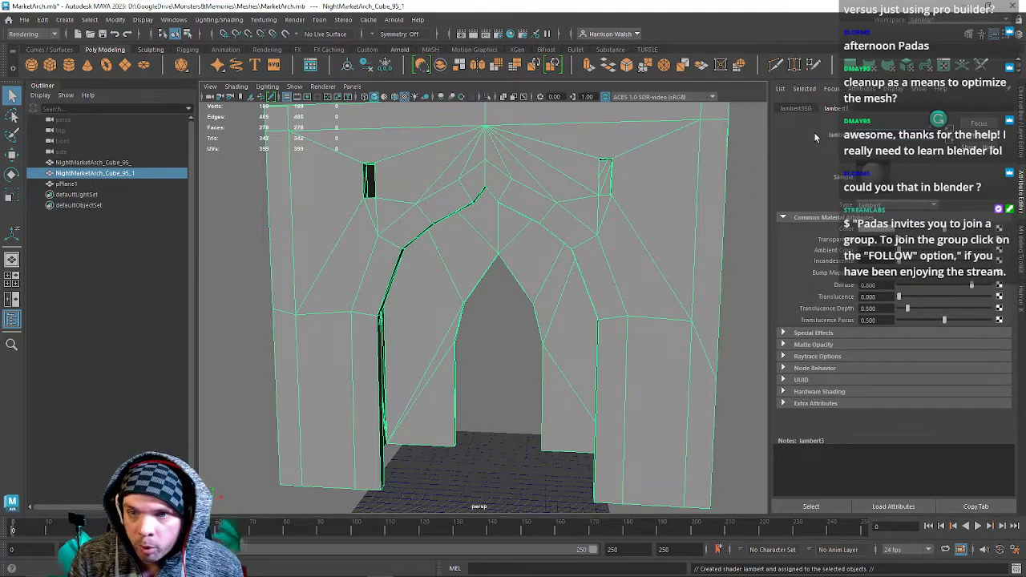
key("Return")
Compare the arch's front with the reference sketch MarketEntracne.PNG.
left_click(379, 232)
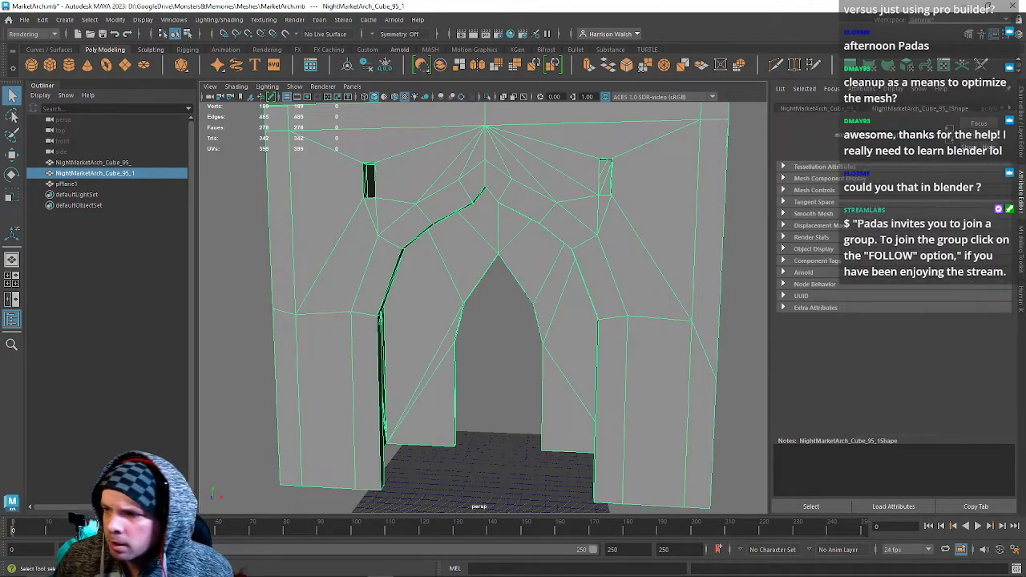
left_click_drag(1025, 135, 465, 124)
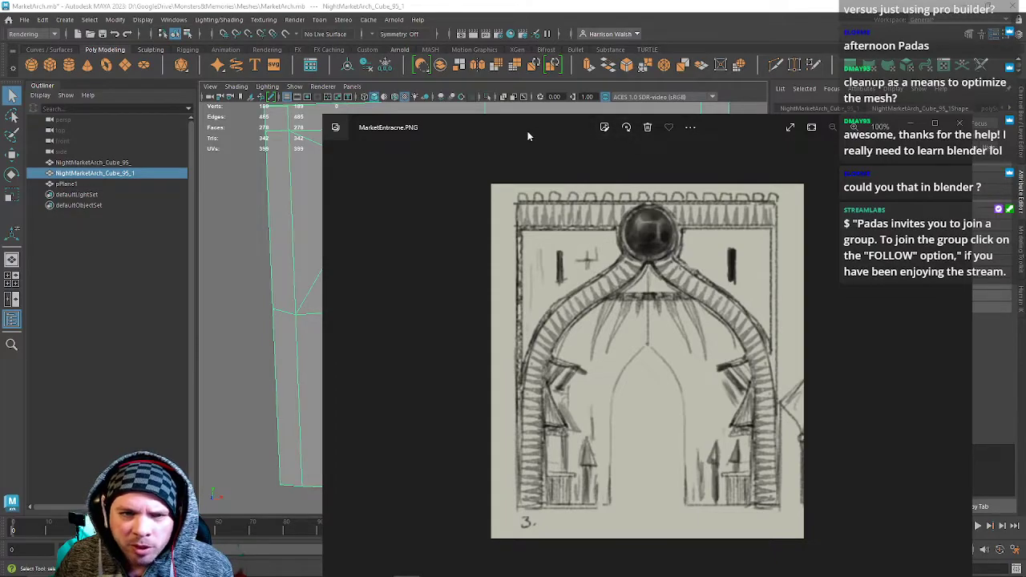
left_click_drag(497, 125, 1025, 128)
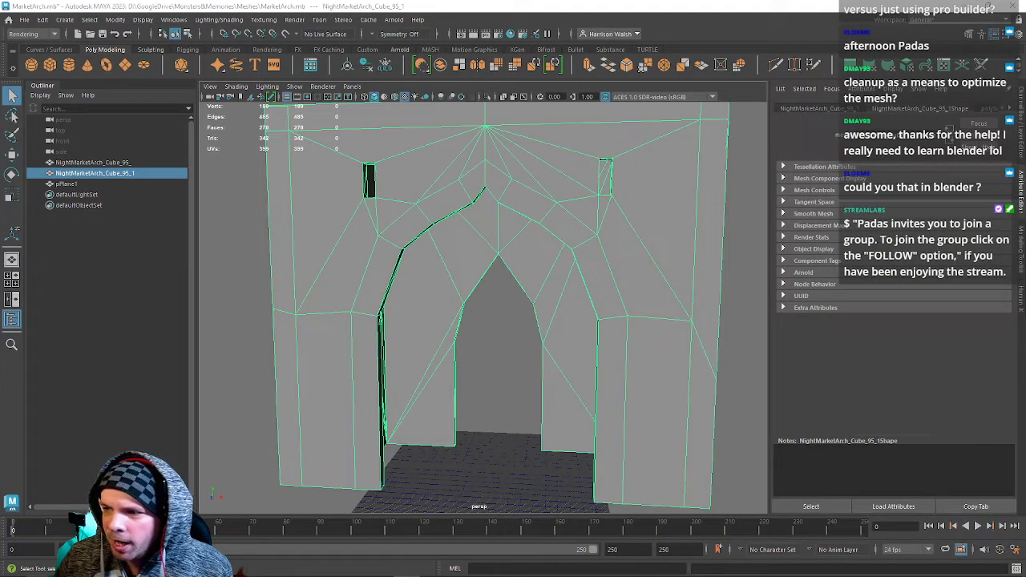
left_click_drag(353, 176, 311, 188, "alt")
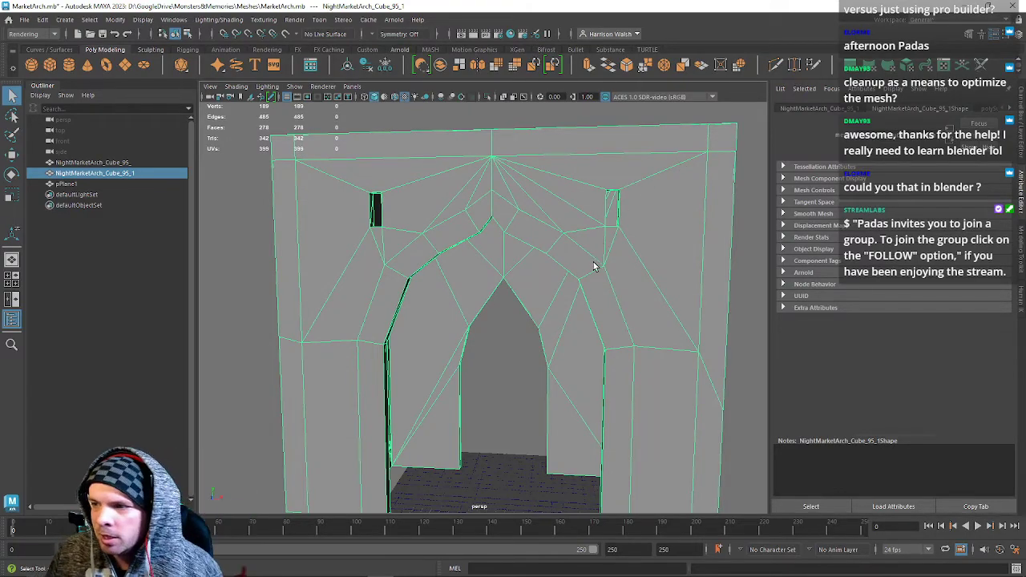
left_click_drag(395, 294, 438, 290, "alt")
right_click_drag(442, 232, 442, 178)
left_click(435, 145)
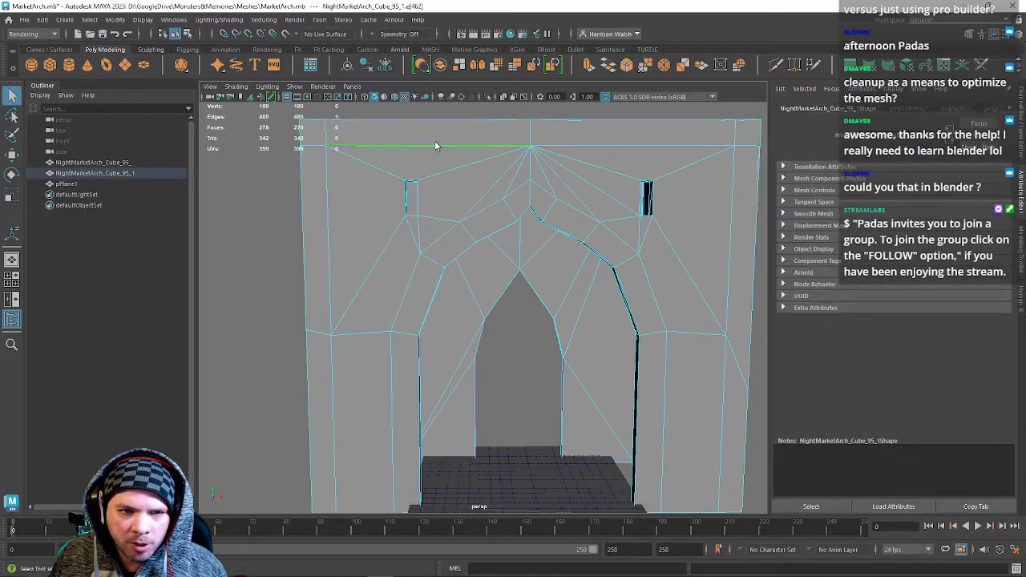
left_click_drag(559, 272, 477, 291, "alt")
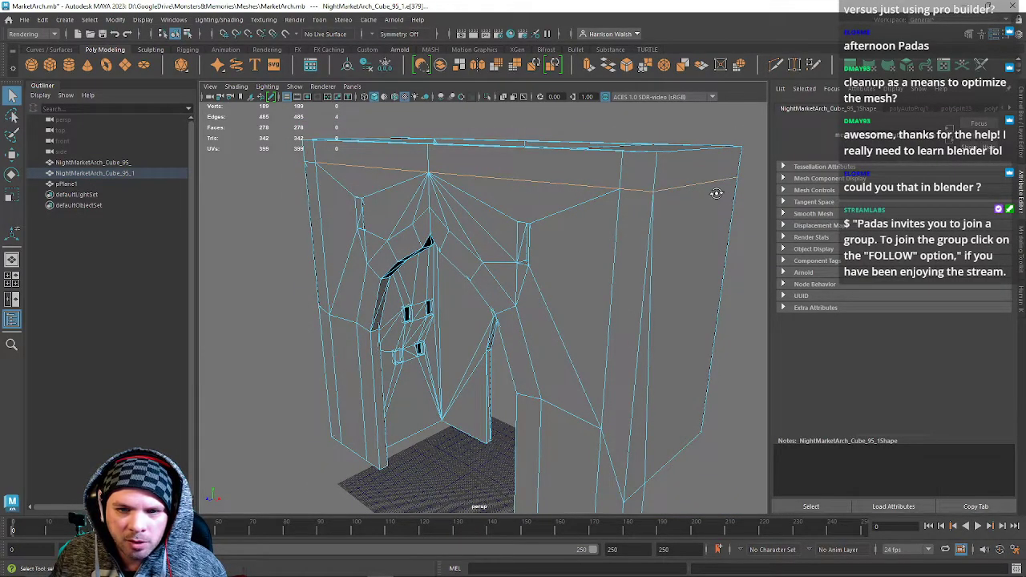
left_click_drag(723, 197, 538, 210, "alt")
left_click(315, 212, "shift")
left_click(396, 197, "shift")
left_click(525, 172, "shift")
left_click_drag(619, 148, 516, 142, "alt")
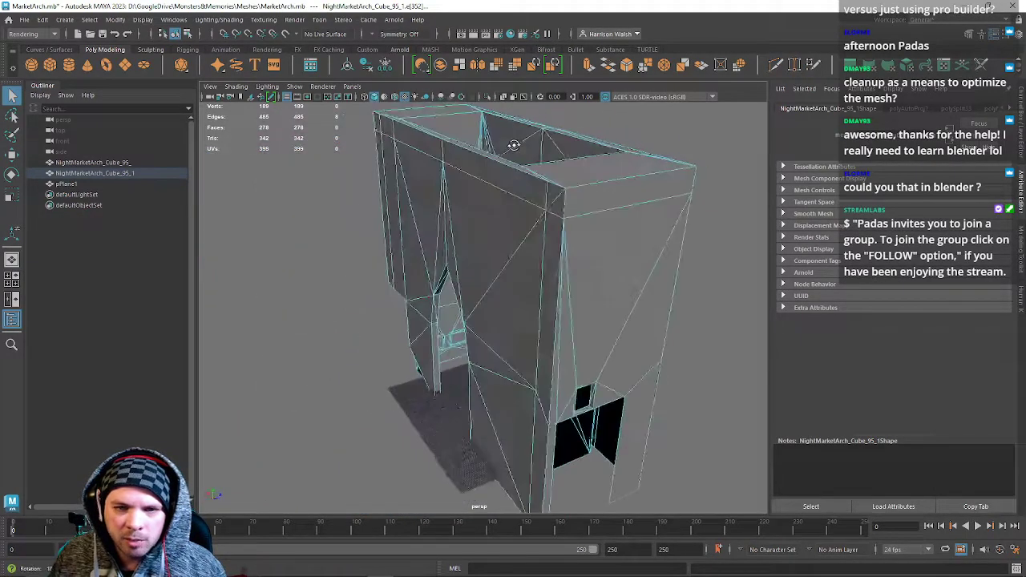
left_click_drag(568, 201, 423, 217, "alt")
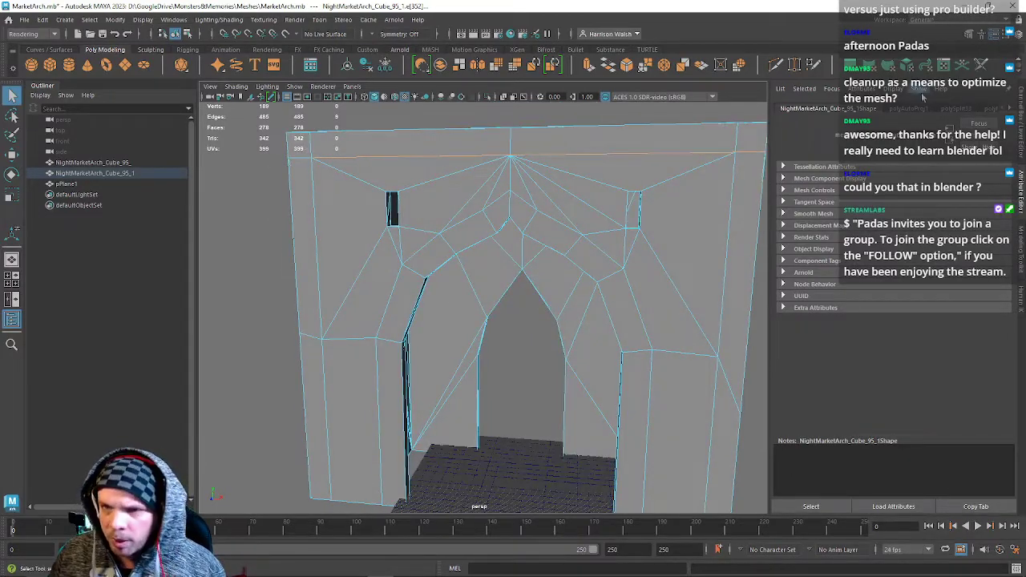
Make the hidden reference sketch plane visible behind the arch.
left_click(1020, 124)
left_click(894, 408)
mouse_move(657, 351)
left_mouse_down("alt")
mouse_move(592, 353)
mouse_move(621, 354)
left_mouse_up("alt")
Raise the transparency of the arch's Brick material so the reference sketch shows through.
right_click_drag(598, 251, 650, 237)
right_click_drag(600, 269, 581, 529)
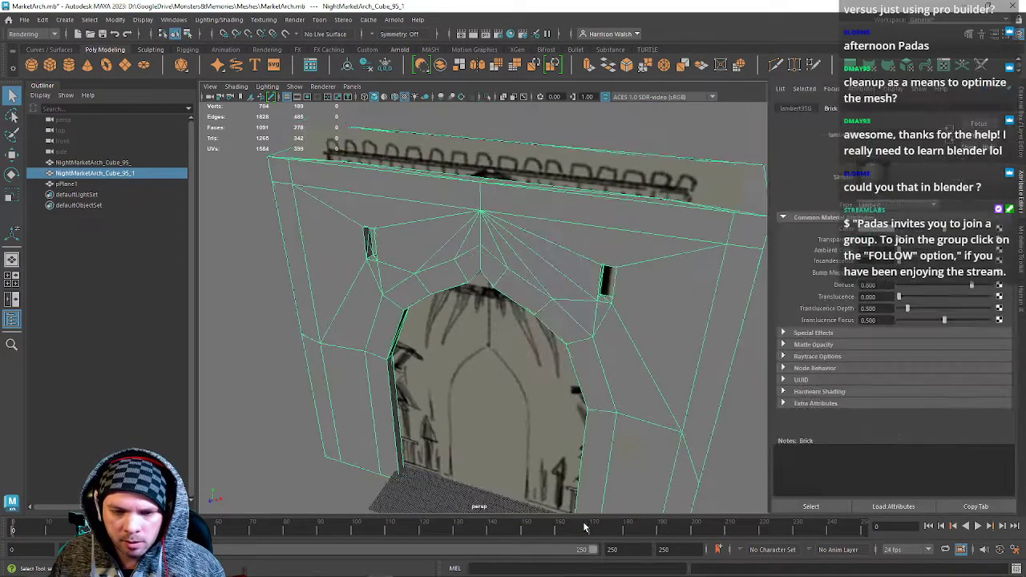
right_click_drag(558, 276, 561, 513)
left_click_drag(898, 242, 953, 238)
left_click_drag(481, 237, 540, 227, "alt")
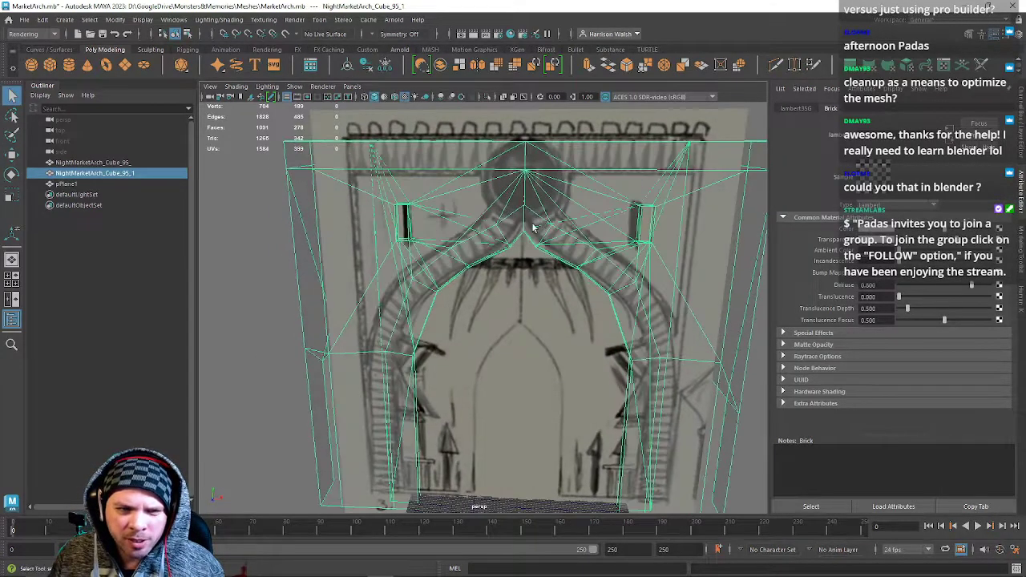
In the front view, lower the upper band's row of vertices and raise the top rim's row to match the sketched band.
key("space")
key("space")
middle_click_drag(646, 211, 571, 261, "alt")
right_click_drag(571, 261, 543, 251, "alt")
scroll(545, 265, "down", 2)
middle_click_drag(552, 269, 548, 269, "alt")
left_click_drag(332, 259, 769, 277)
key("w")
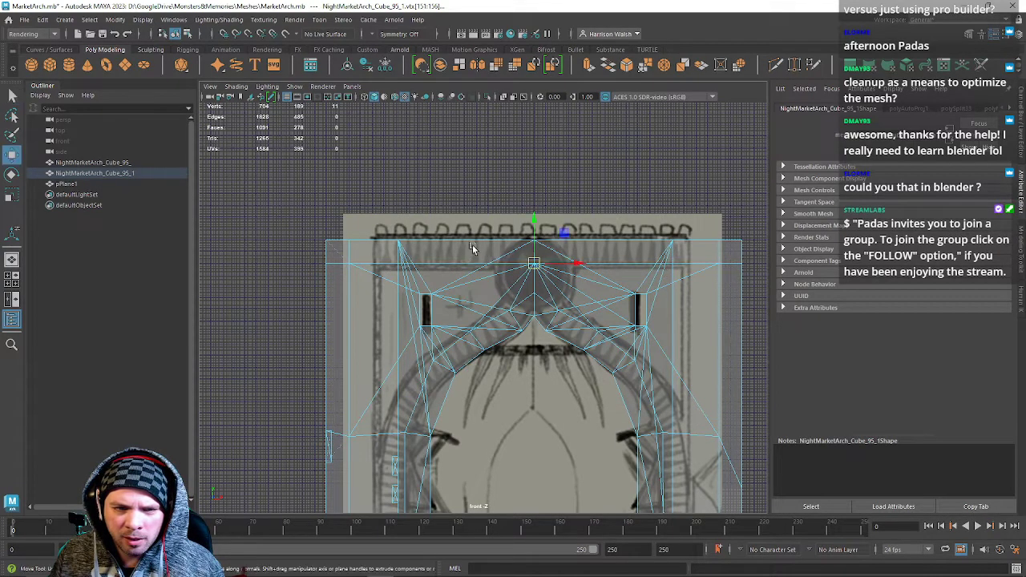
left_click_drag(534, 221, 535, 228)
left_click_drag(274, 239, 772, 251)
left_click_drag(534, 199, 538, 195)
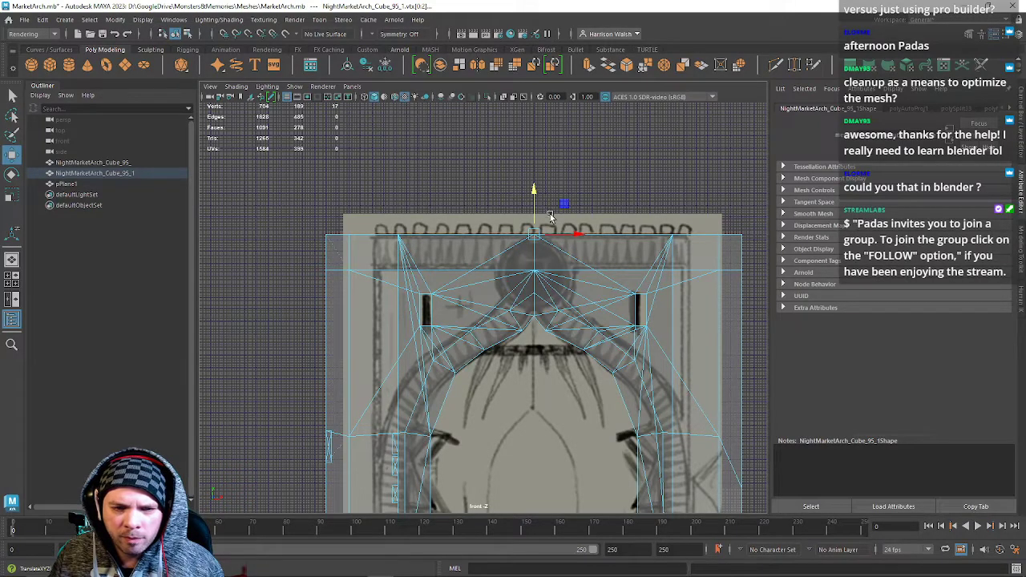
Examine the adjusted arch mesh against the reference sketch in the perspective view.
key("space")
key("space")
left_click_drag(645, 158, 516, 229, "alt")
right_click_drag(485, 201, 528, 184)
left_click(325, 236)
left_click_drag(259, 268, 568, 181, "alt")
left_click(556, 200)
middle_click_drag(567, 181, 547, 206, "alt")
right_click_drag(545, 208, 535, 266, "alt")
middle_click_drag(520, 256, 524, 251, "alt")
left_click_drag(524, 250, 533, 249, "alt")
key("space")
key("space")
In the front view, raise the mirrored inner-arch vertices beside the apex slightly to follow the sketched curve.
middle_click_drag(542, 328, 516, 278, "alt")
right_click_drag(516, 278, 641, 449, "alt")
middle_click_drag(456, 291, 470, 259, "alt")
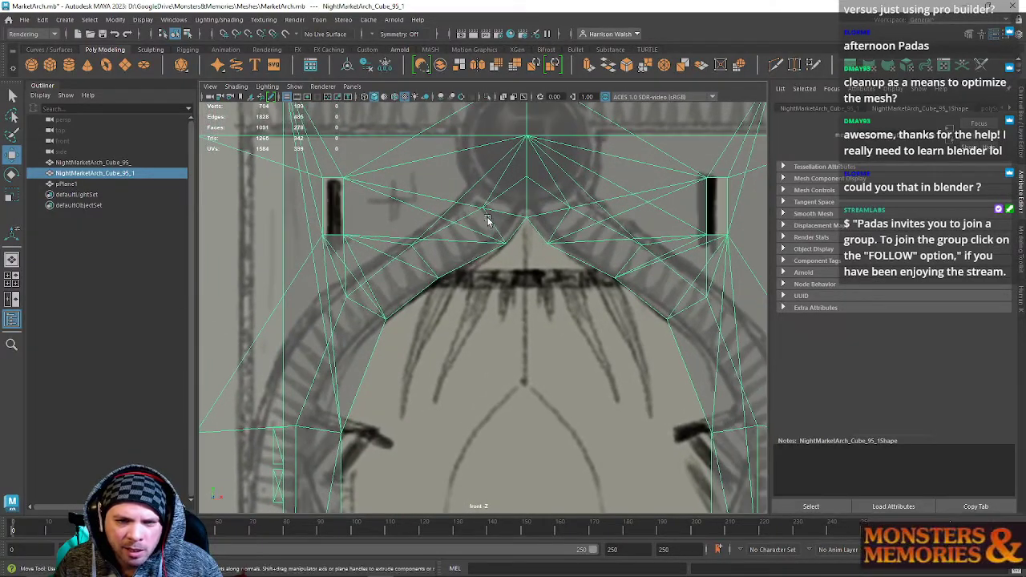
right_click_drag(486, 221, 452, 200)
left_click_drag(475, 195, 492, 218)
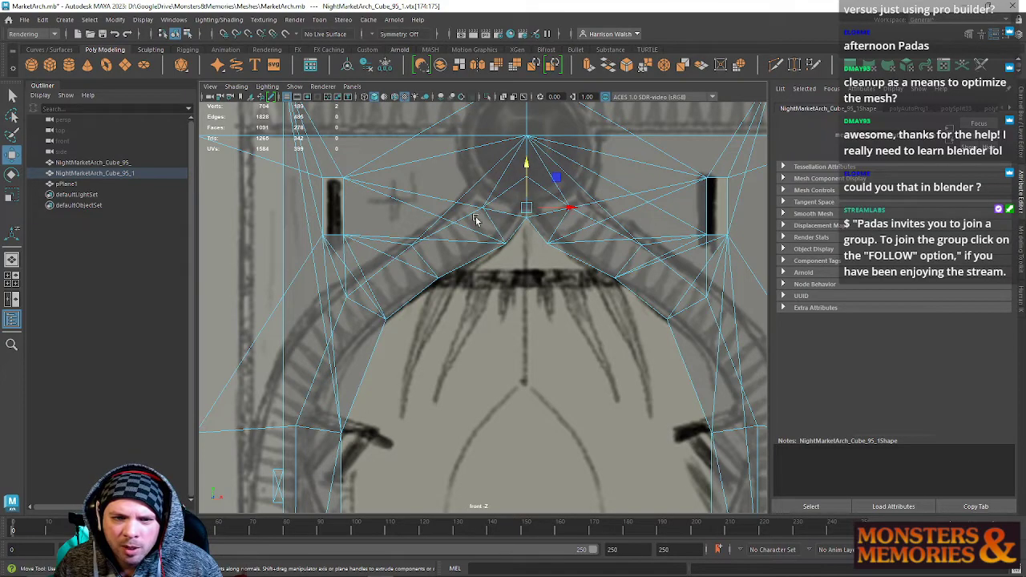
mouse_move(474, 293)
right_mouse_down("alt")
mouse_move(553, 319)
mouse_move(497, 247)
mouse_move(471, 304)
right_mouse_up("alt")
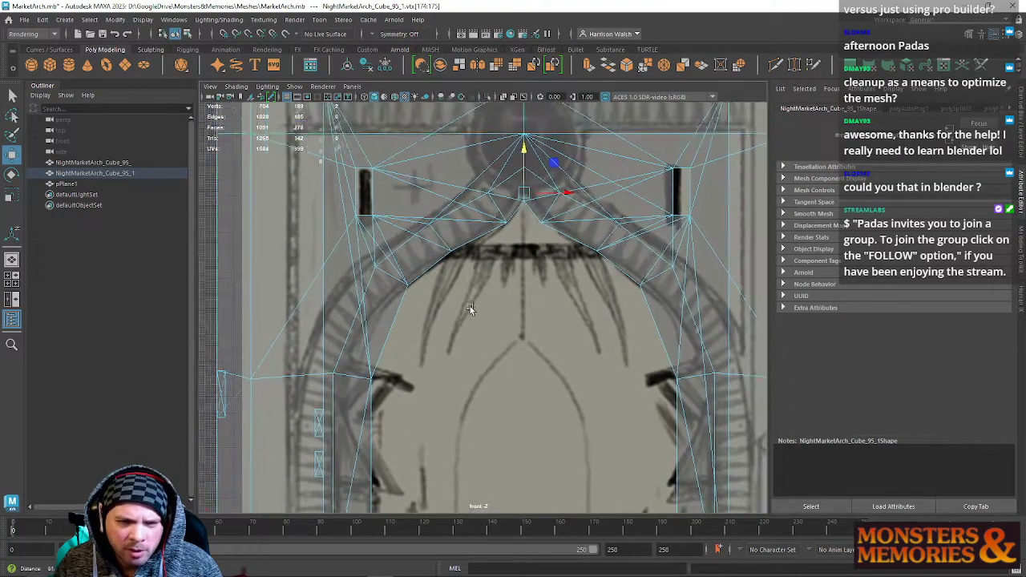
middle_click_drag(471, 306, 465, 328, "alt")
left_click_drag(443, 273, 446, 274)
left_click_drag(588, 234, 628, 300, "shift")
left_click_drag(519, 225, 518, 223)
Raise the mirrored vertices at the shoulders of the arch opening slightly to fit the sketch.
left_click_drag(370, 280, 412, 339)
left_click_drag(629, 285, 694, 346, "shift")
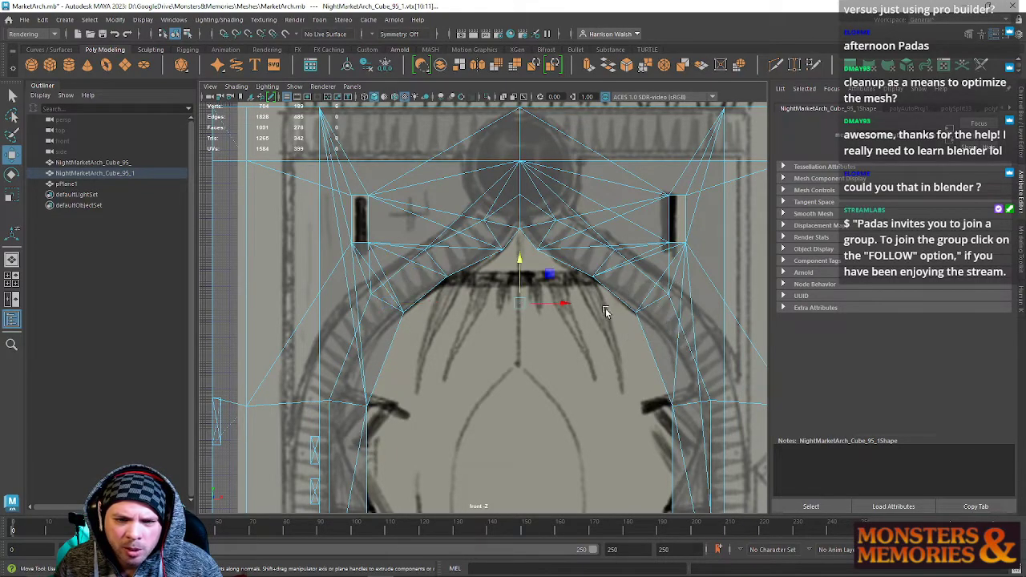
left_click_drag(521, 262, 519, 261)
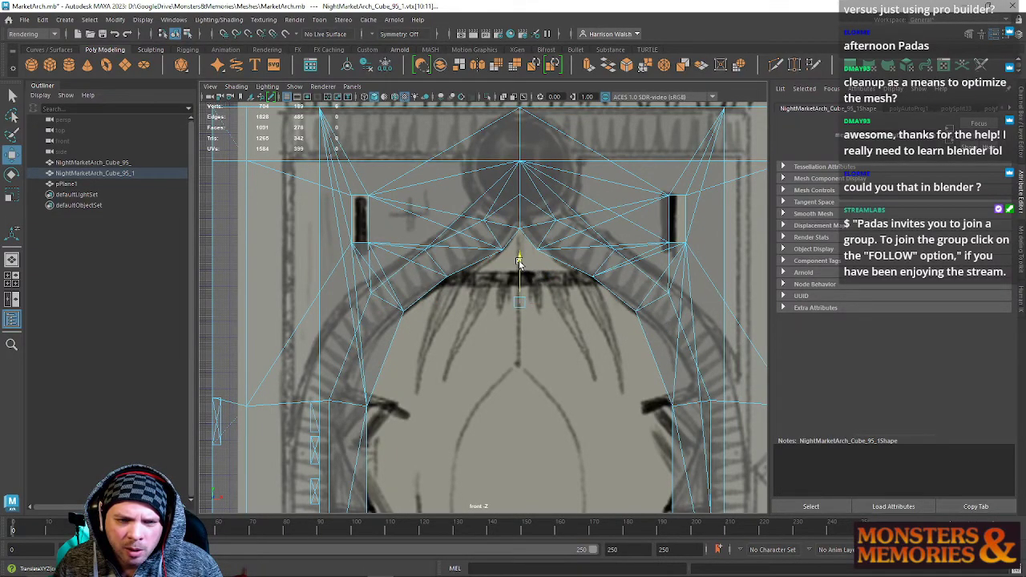
Try to shift the left pillar's inner vertices outward to match the sketched column.
middle_click_drag(563, 347, 597, 283, "alt")
right_click_drag(597, 282, 554, 277, "alt")
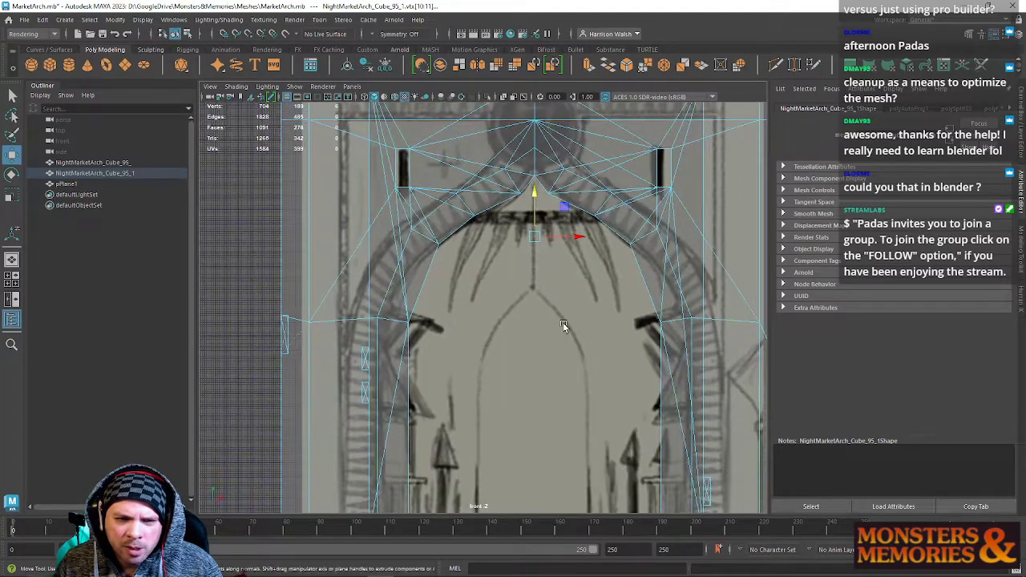
middle_click_drag(462, 368, 522, 250, "alt")
right_click_drag(523, 250, 479, 267, "alt")
left_click_drag(439, 205, 505, 445)
middle_click_drag(742, 351, 689, 386, "alt")
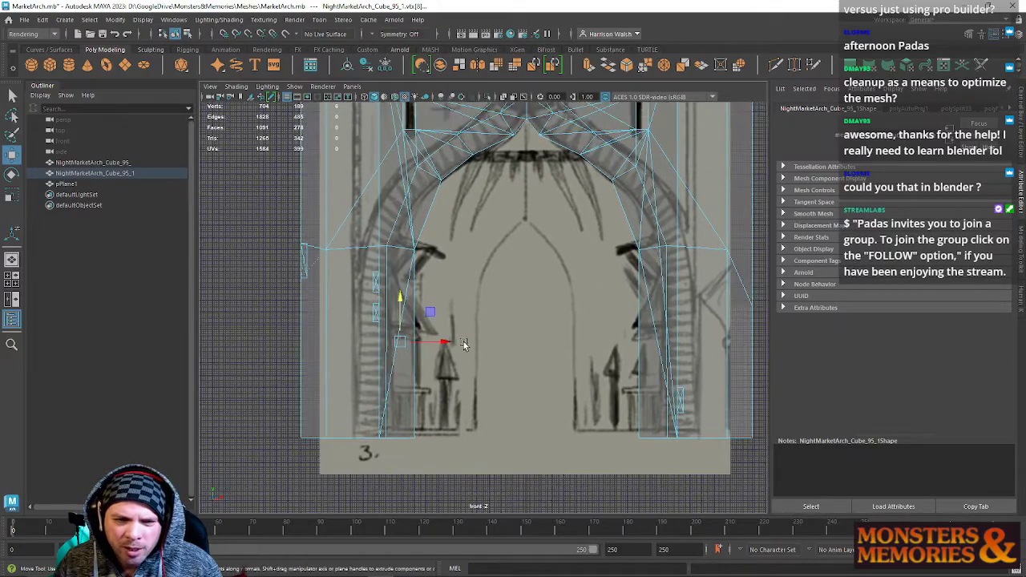
left_click_drag(630, 236, 678, 471, "shift")
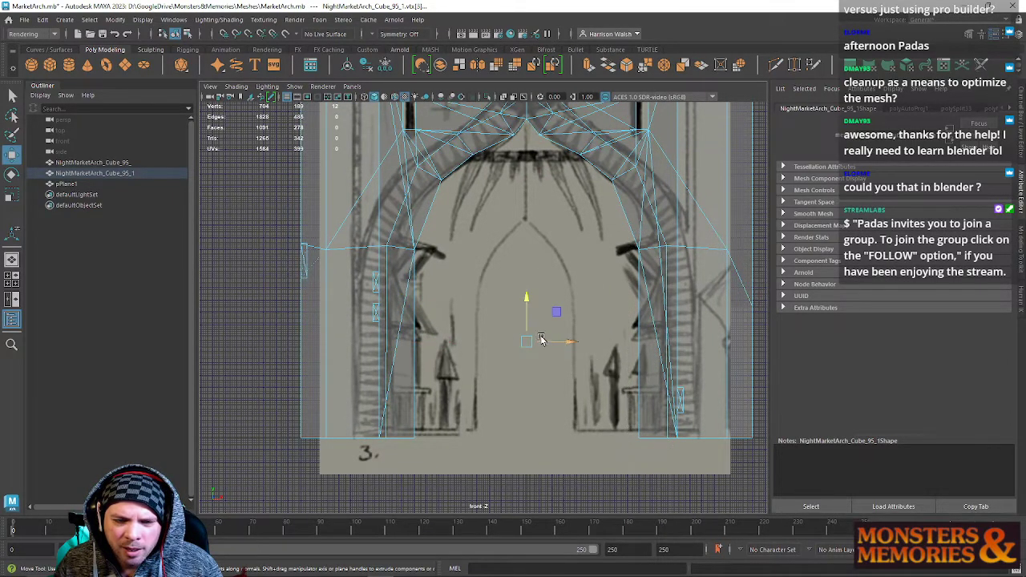
middle_click_drag(425, 248, 520, 266, "alt")
left_click_drag(478, 244, 488, 464)
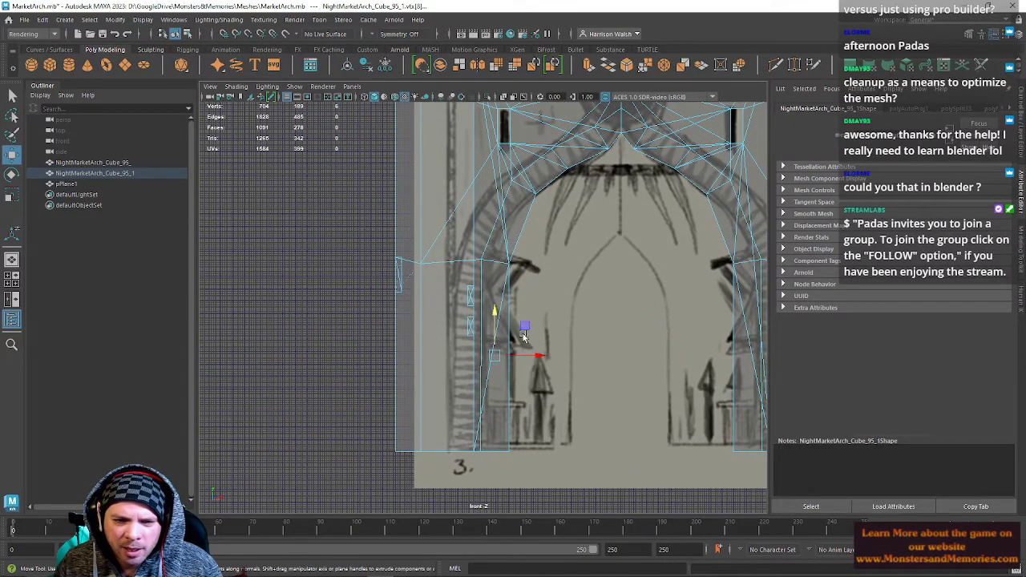
left_click_drag(543, 356, 529, 356)
key("ctrl+z")
Slide the vertices at both shoulders of the arch opening down along their edges to about Y 1944.6.
middle_click_drag(600, 345, 527, 387, "alt")
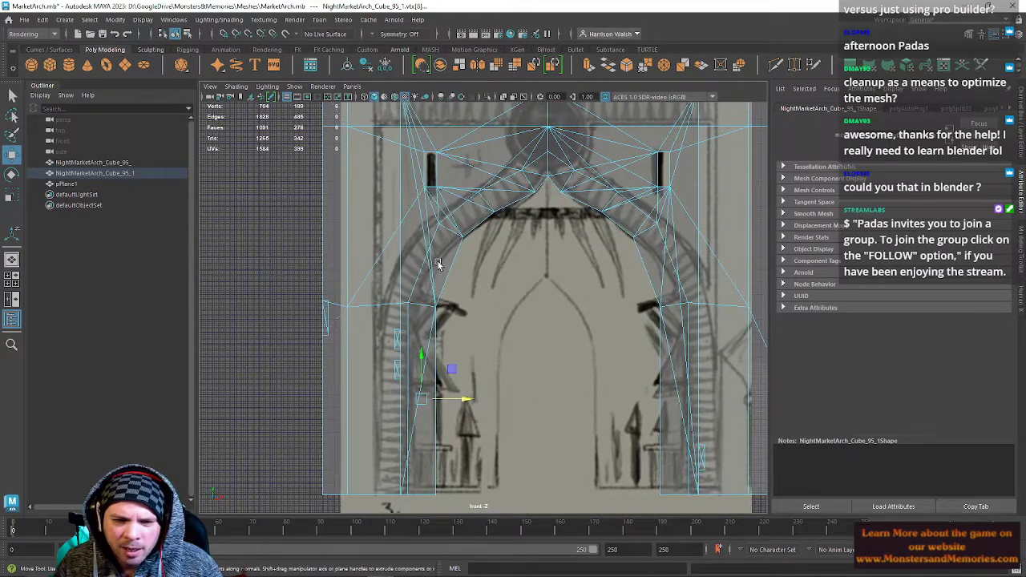
scroll(438, 264, "up", 3)
middle_click_drag(426, 211, 444, 245, "alt")
right_click_drag(473, 202, 435, 201)
left_click_drag(443, 195, 486, 255)
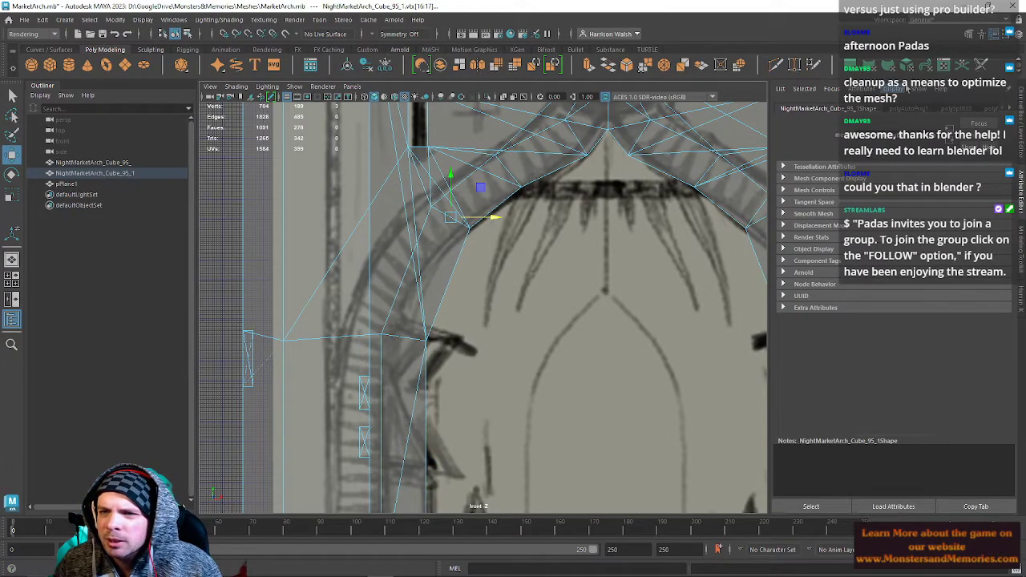
left_click(969, 34)
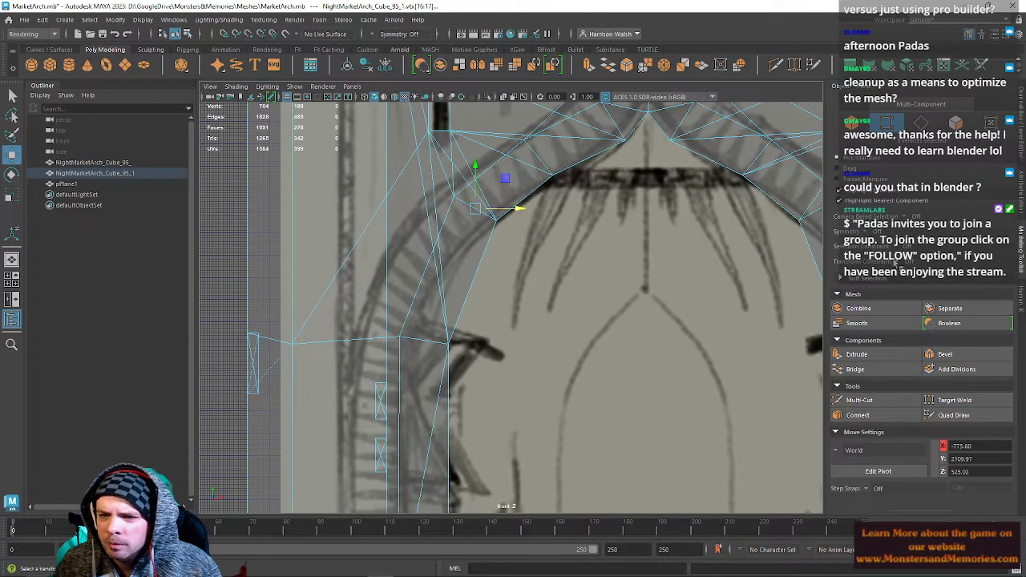
middle_click_drag(483, 218, 451, 238, "shift")
key("ctrl+z")
middle_click_drag(646, 242, 544, 255, "alt")
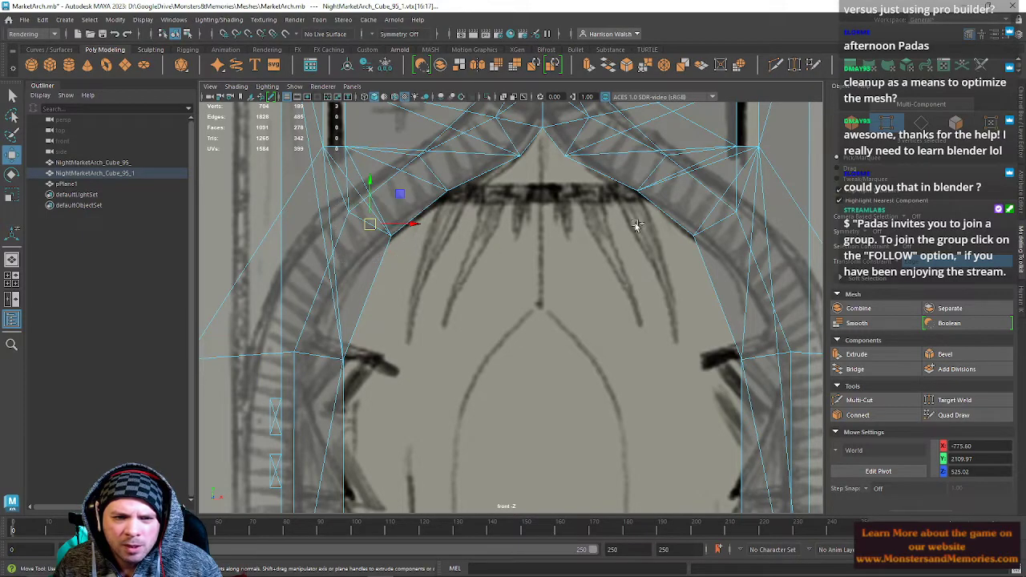
left_click_drag(684, 198, 759, 255, "shift")
left_click_drag(538, 180, 539, 228)
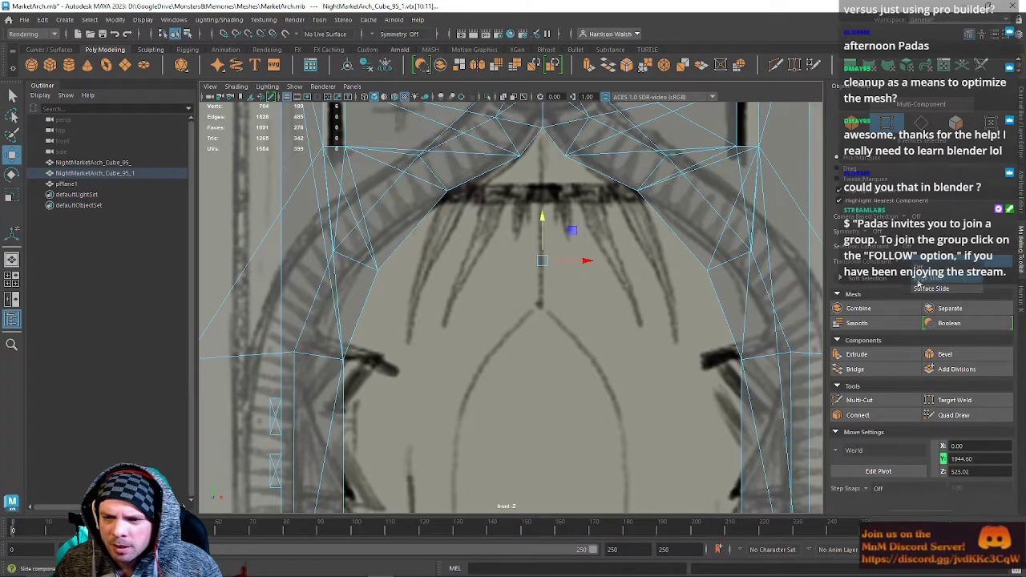
Turn off edge sliding and move the left and right shoulder vertices outward to widen the opening to the sketched curve.
middle_click_drag(393, 282, 459, 280, "alt")
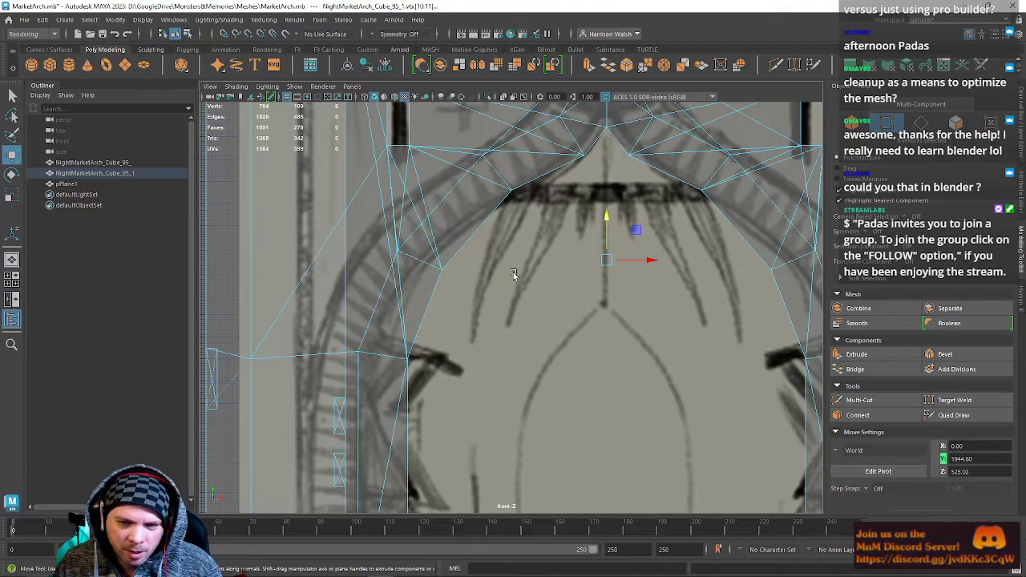
left_click(439, 268)
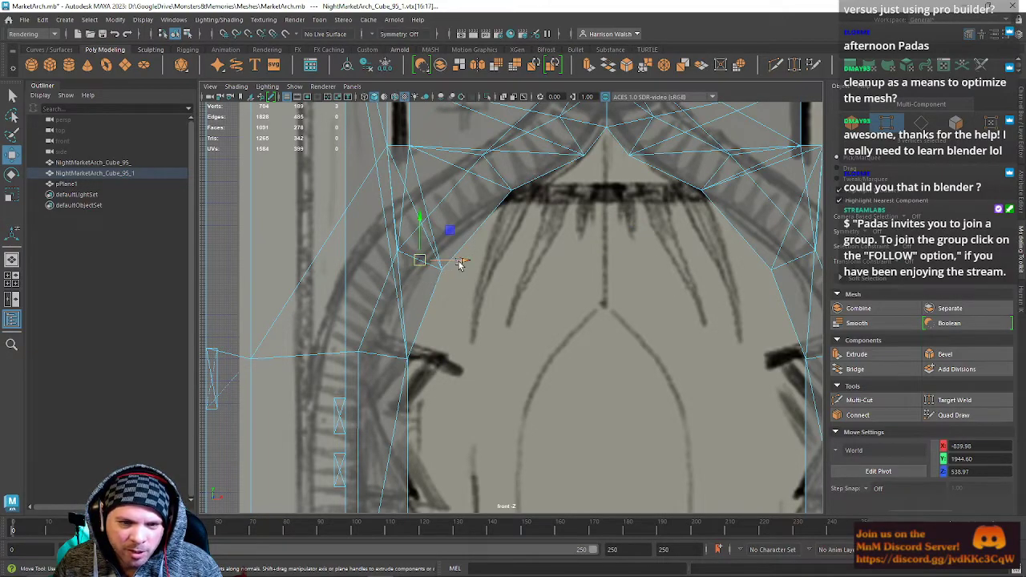
middle_click_drag(664, 268, 644, 270, "alt")
left_click_drag(439, 265, 422, 261)
right_click_drag(446, 294, 360, 183, "alt")
mouse_move(526, 318)
middle_mouse_down("alt")
mouse_move(510, 318)
mouse_move(607, 283)
mouse_move(543, 316)
middle_mouse_up("alt")
left_click(726, 271)
left_click_drag(748, 277, 765, 275)
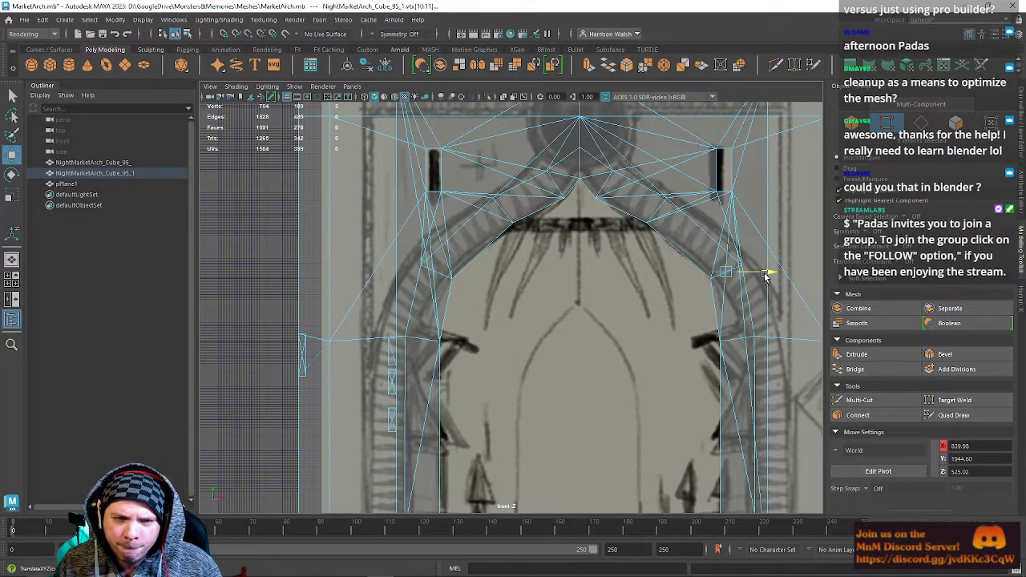
With edge sliding on, lower the mirrored vertices between the apex and the shoulders to about Y 2251.
left_click(503, 211)
left_click_drag(640, 189, 679, 250, "shift")
left_click(903, 263)
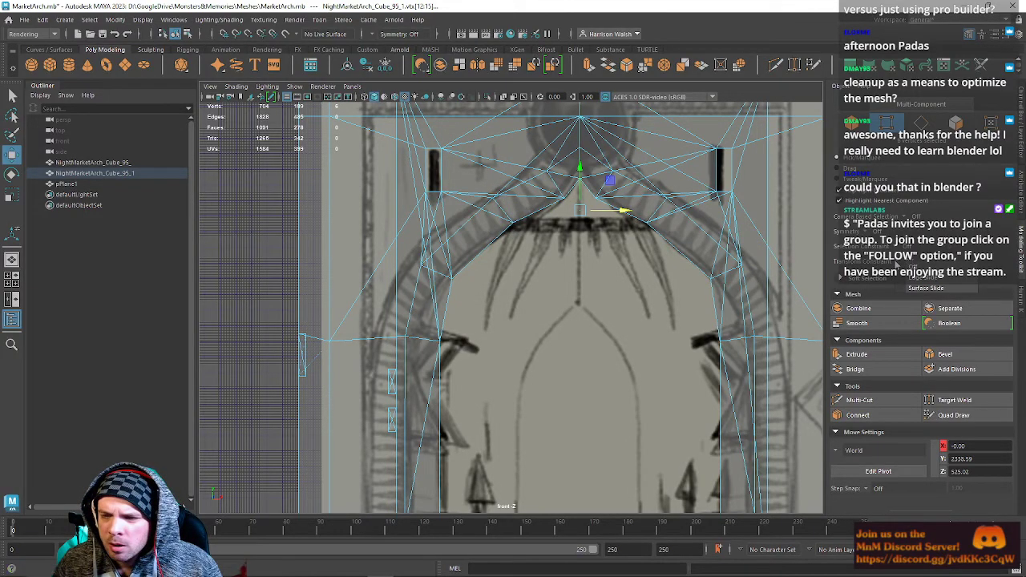
left_click(909, 278)
mouse_move(578, 171)
left_mouse_down()
mouse_move(574, 192)
mouse_move(568, 180)
mouse_move(581, 175)
mouse_move(578, 202)
mouse_move(575, 182)
left_mouse_up()
key("ctrl+z")
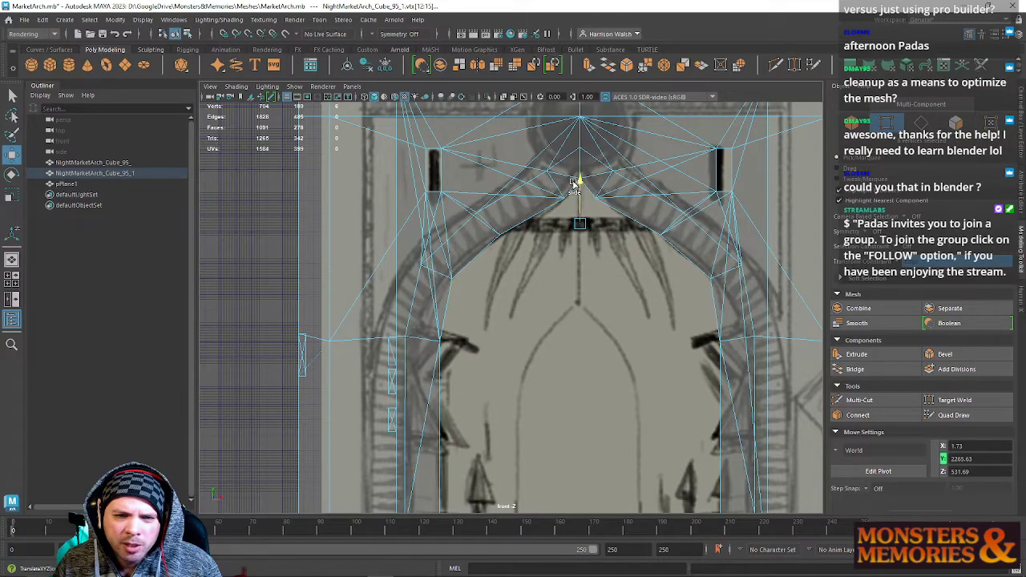
left_click_drag(574, 183, 575, 189)
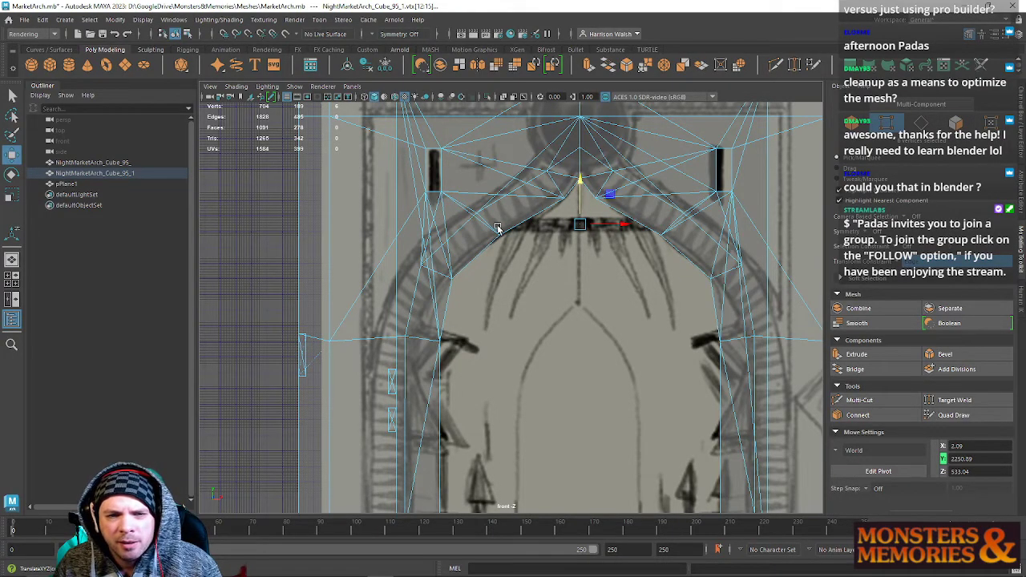
Reselect the vertices between apex and shoulders and edge-slide them slightly further down to about Y 2244.
right_click_drag(491, 233, 445, 231)
left_click_drag(468, 202, 510, 243)
left_click_drag(647, 200, 694, 265, "shift")
left_click(921, 261)
left_click(919, 277)
left_click_drag(582, 179, 583, 198)
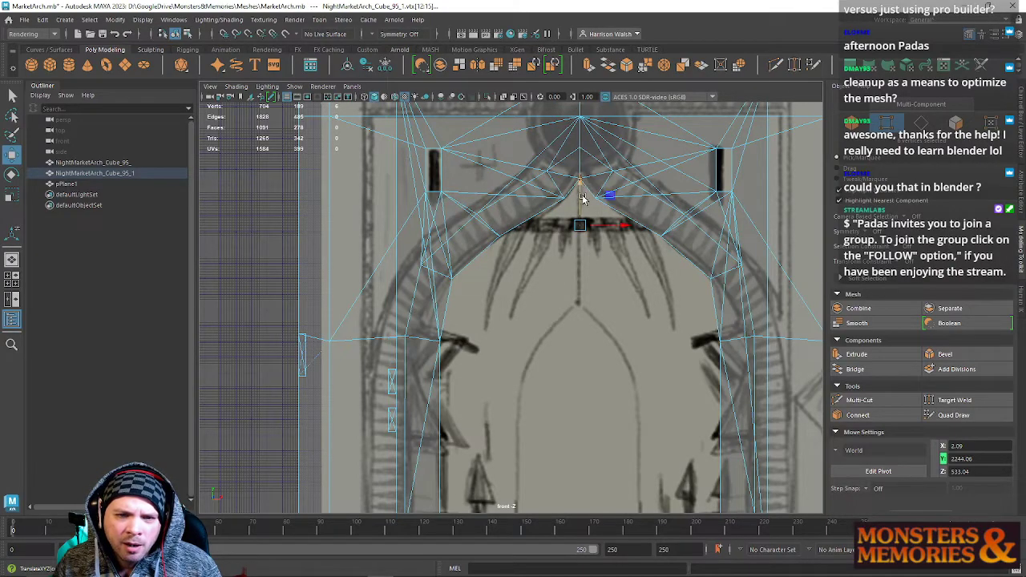
Edge-slide the mirrored vertices closest to the arch apex down to about Y 2465, and save the scene.
left_click_drag(536, 166, 570, 216)
left_click_drag(588, 158, 591, 217, "shift")
key("ctrl+z")
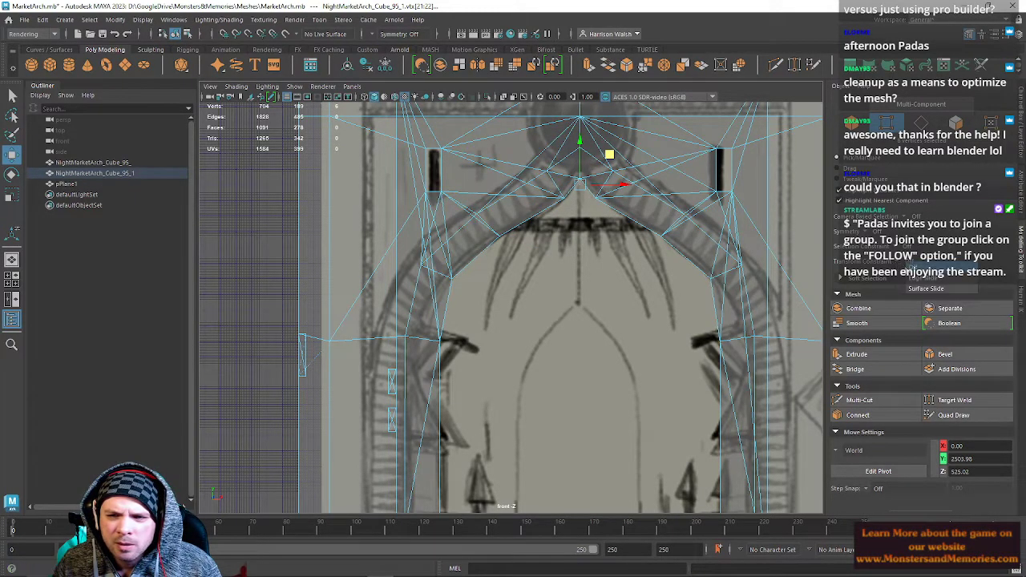
left_click_drag(579, 146, 576, 164, "ctrl+shift")
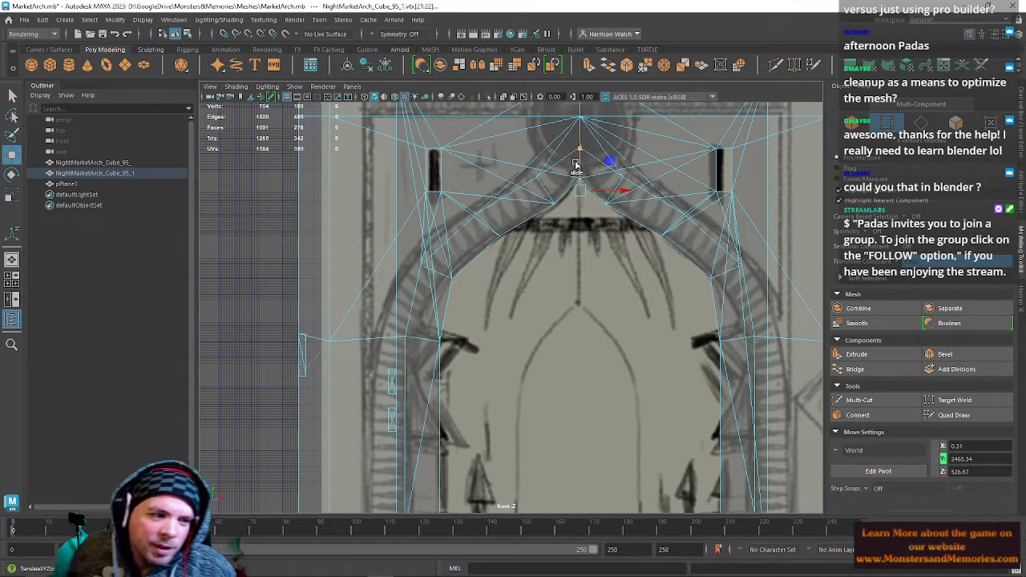
left_click(27, 20)
left_click(44, 66)
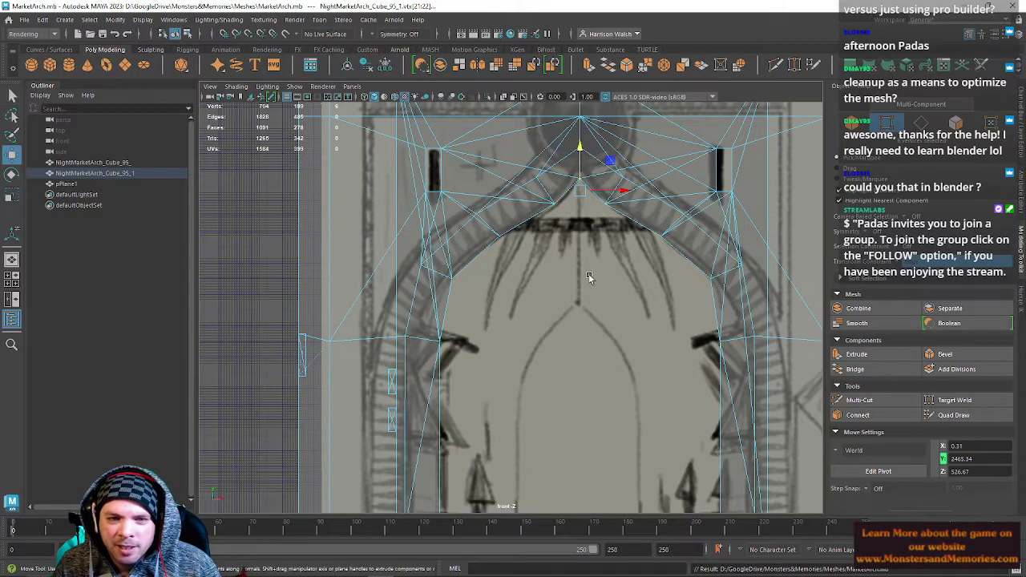
Compare the reshaped arch opening with the sketch in the front and perspective views.
middle_click_drag(587, 325, 544, 203, "alt")
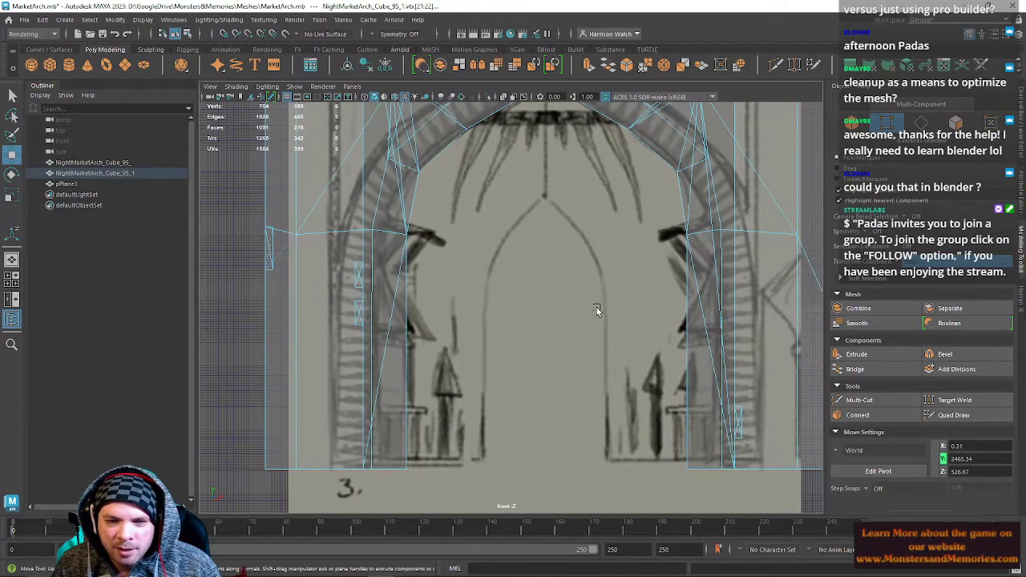
middle_click_drag(545, 319, 577, 410, "alt")
middle_click_drag(577, 272, 550, 341, "alt")
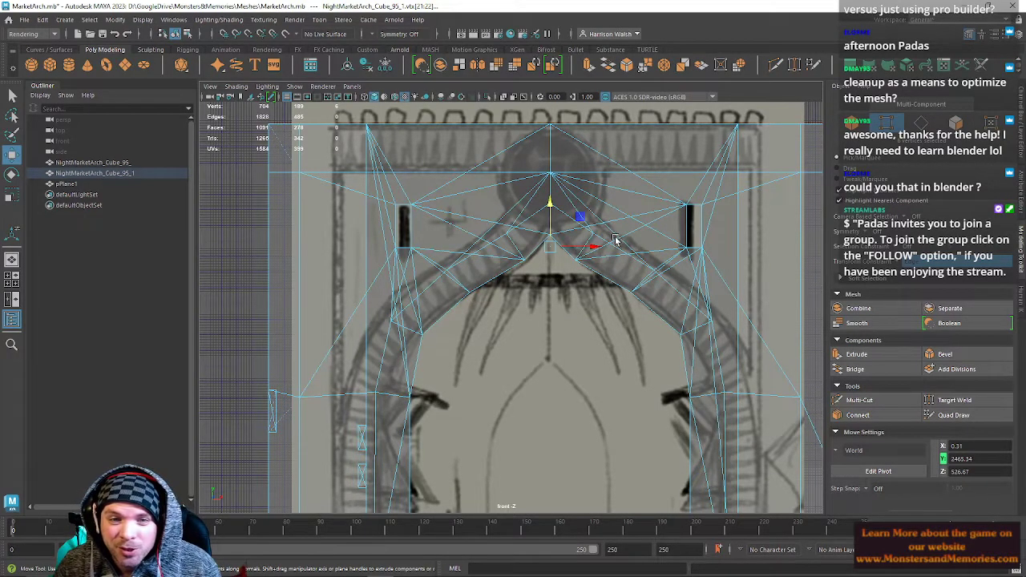
key("space")
left_click_drag(653, 223, 610, 218, "alt")
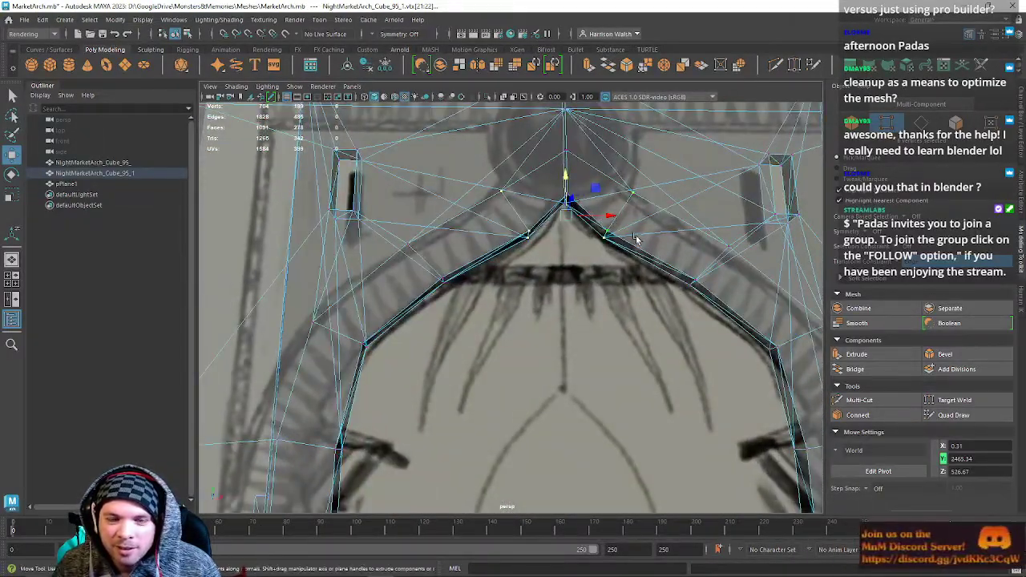
scroll(626, 245, "down", 3)
right_click_drag(621, 223, 673, 205)
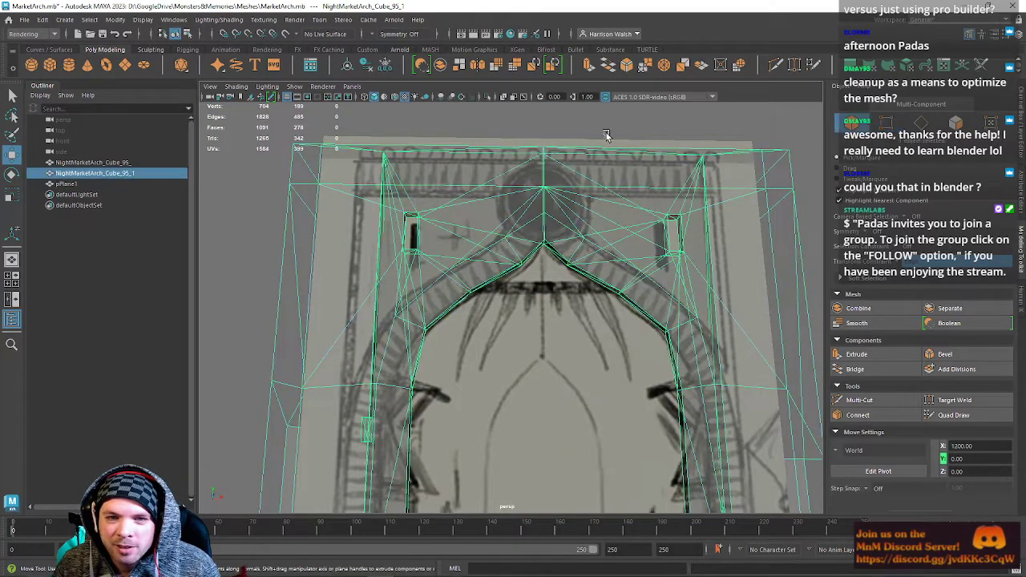
left_click_drag(541, 195, 539, 229, "alt")
scroll(540, 249, "up", 3)
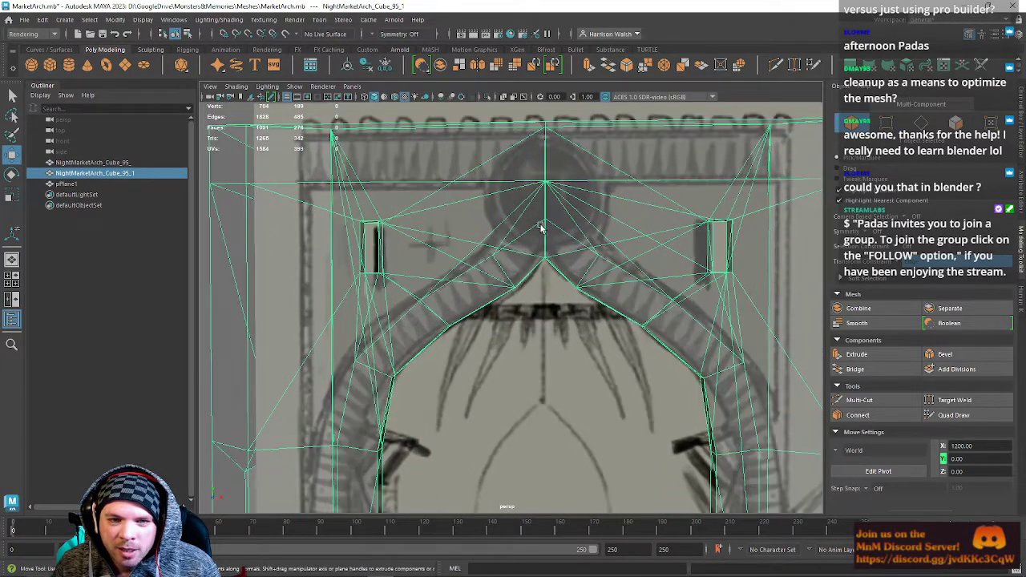
Inspect the faces around the arch apex against the sketch in the perspective and front views.
right_click_drag(542, 218, 552, 231)
left_click(551, 231)
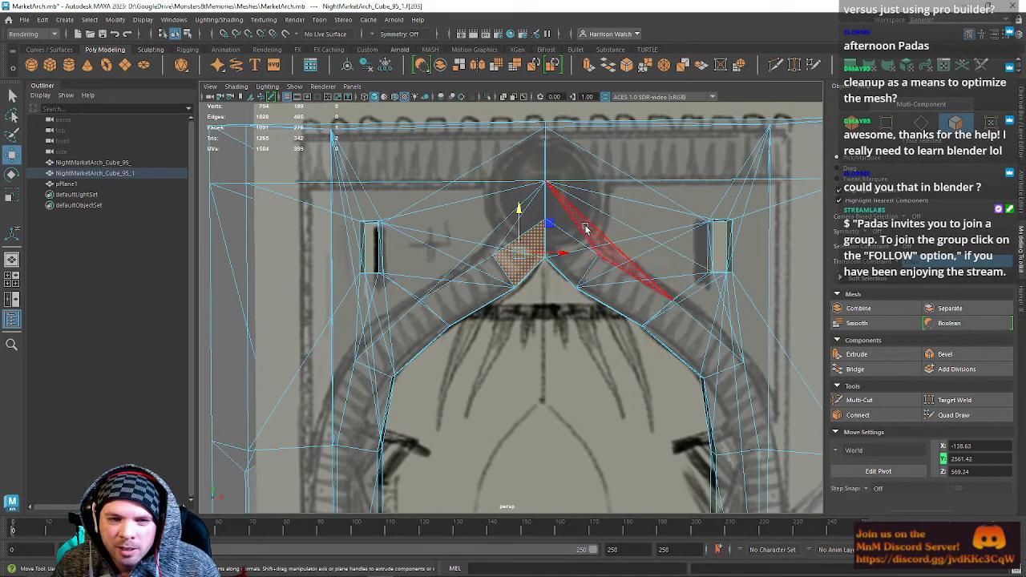
key("space")
key("space")
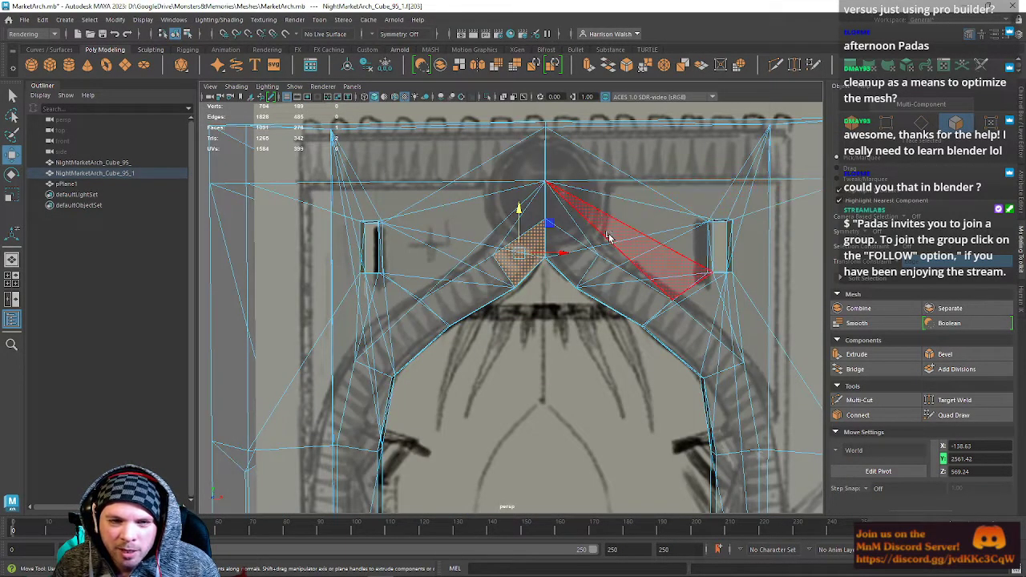
left_click(609, 238)
left_click_drag(609, 238, 586, 229, "alt")
key("space")
key("space")
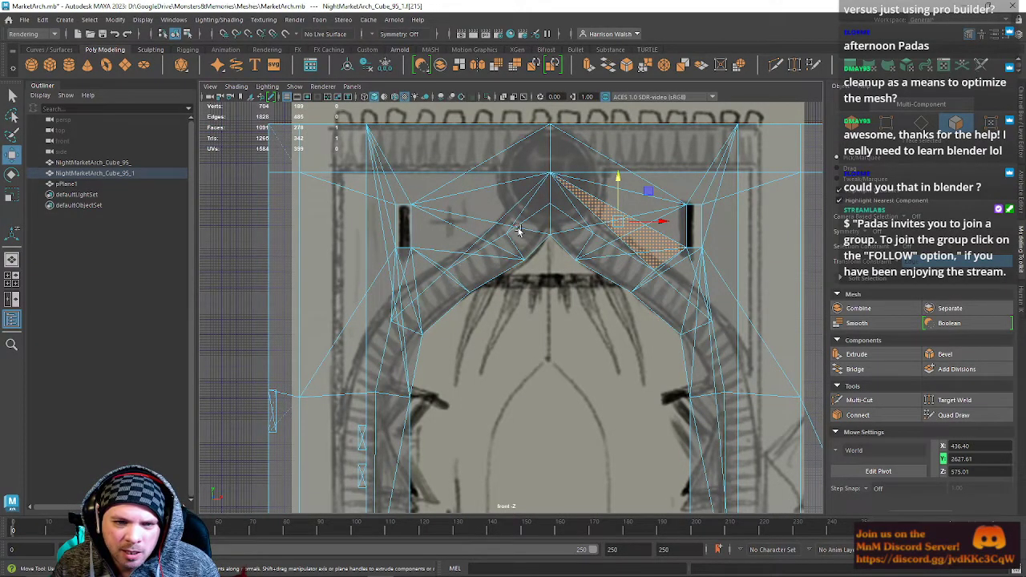
middle_click_drag(661, 370, 643, 412, "alt")
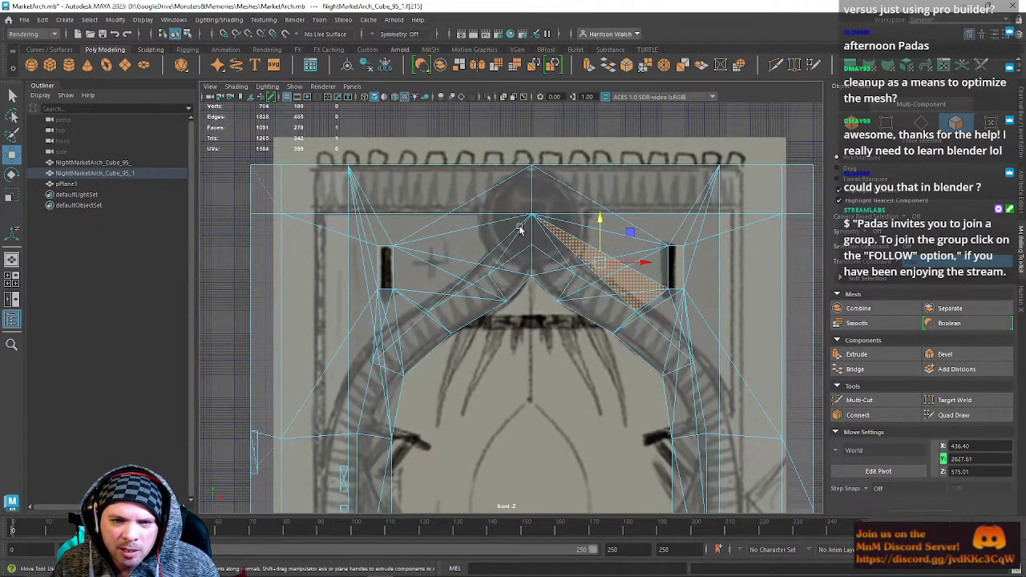
key("space")
key("space")
mouse_move(521, 226)
left_mouse_down("alt")
mouse_move(485, 212)
mouse_move(465, 224)
mouse_move(488, 213)
mouse_move(483, 238)
mouse_move(520, 231)
left_mouse_up("alt")
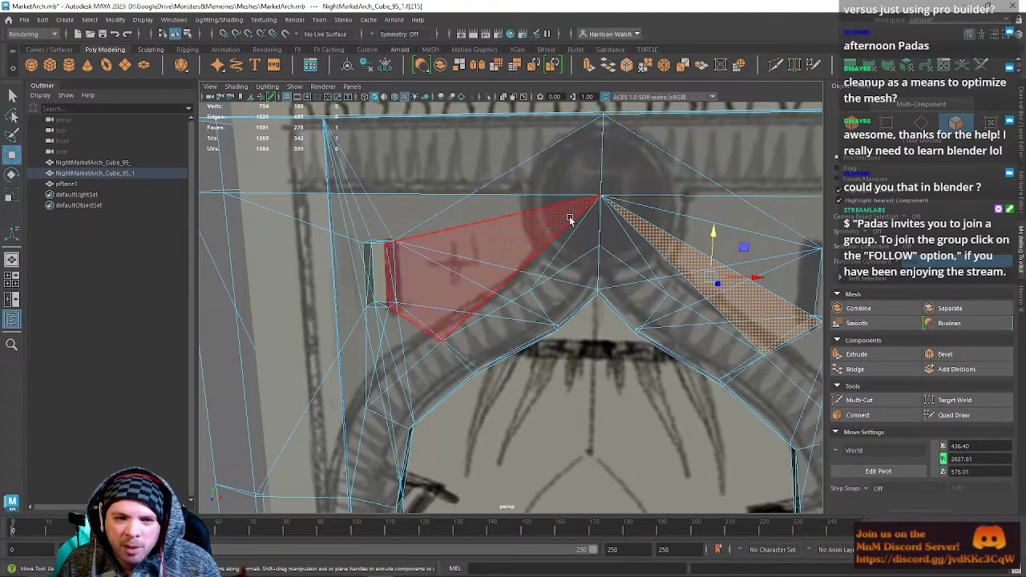
Delete the edges radiating from the vertex above the arch apex, together with that vertex.
right_click(562, 212)
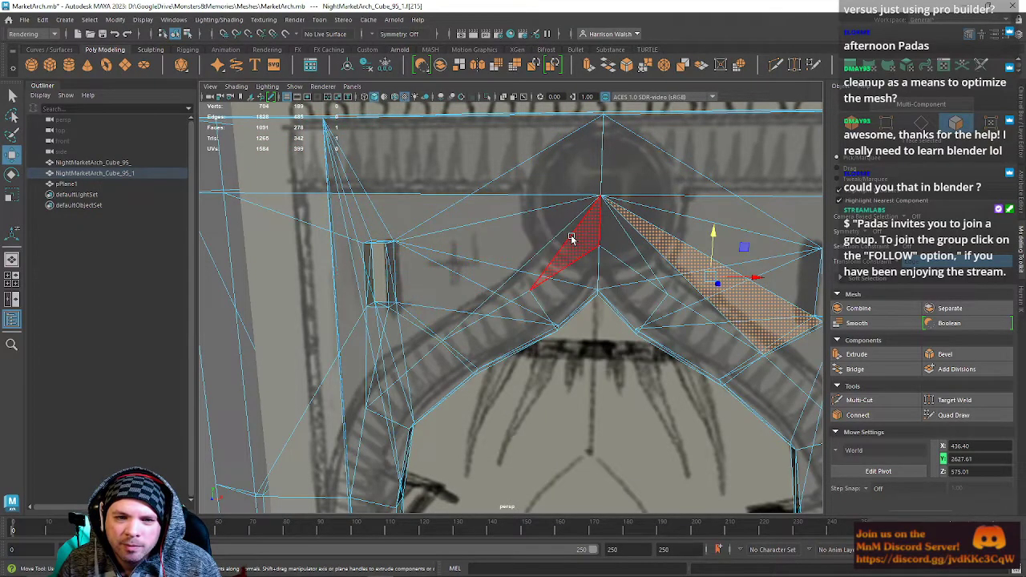
right_click(572, 234)
right_click_drag(567, 207, 566, 204)
left_click(559, 206)
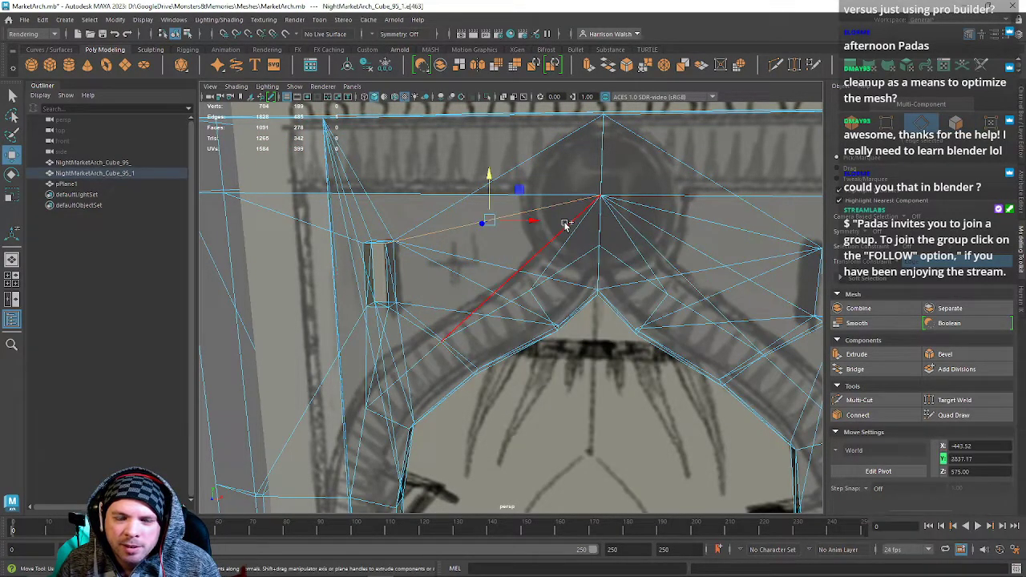
left_click(619, 228, "shift")
left_click(630, 224, "shift")
left_click(641, 218, "shift")
left_click(648, 209, "shift")
left_click(646, 195, "shift")
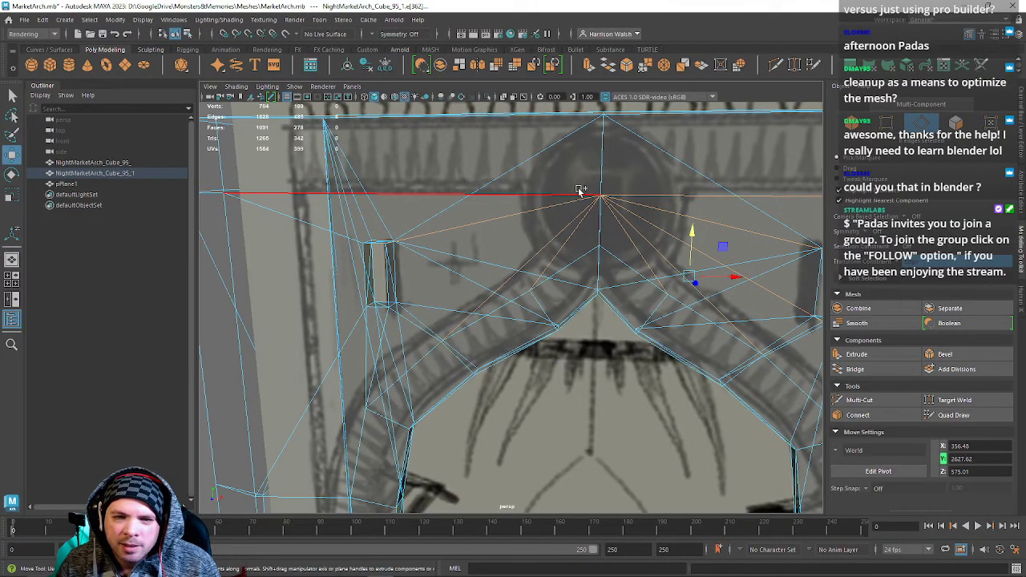
left_click(603, 175, "shift")
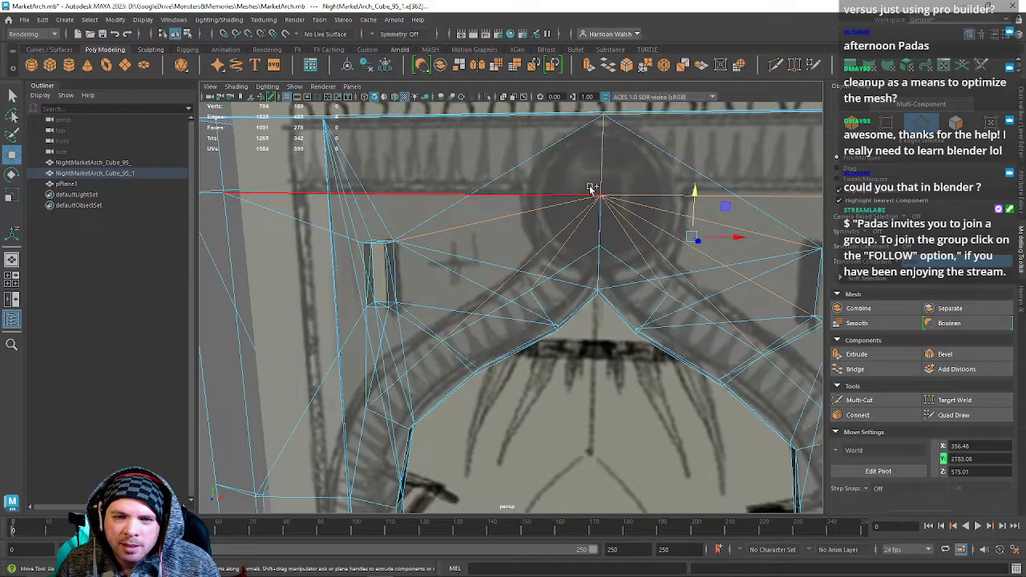
left_click(582, 192, "shift")
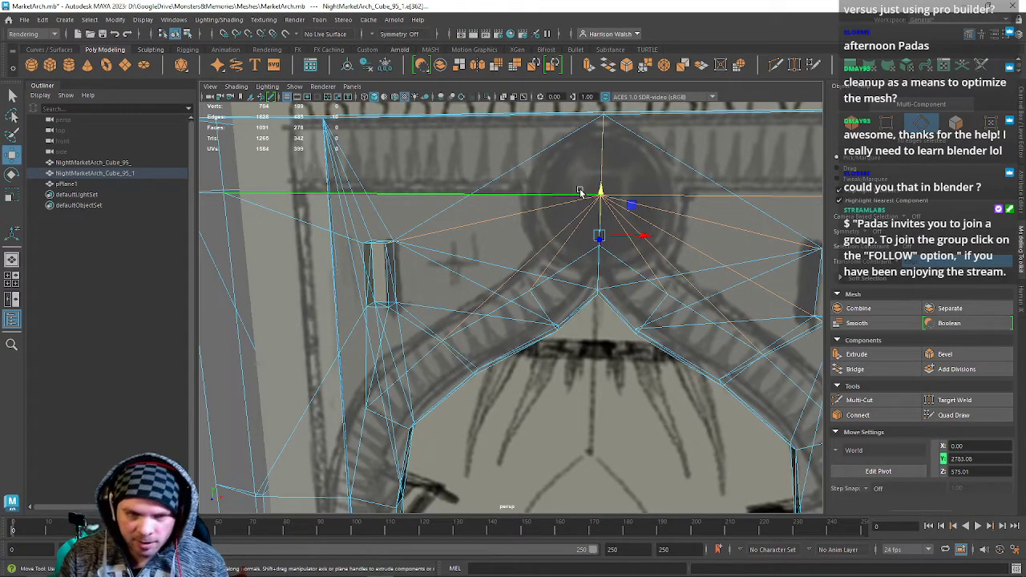
left_click_drag(689, 178, 558, 211, "alt")
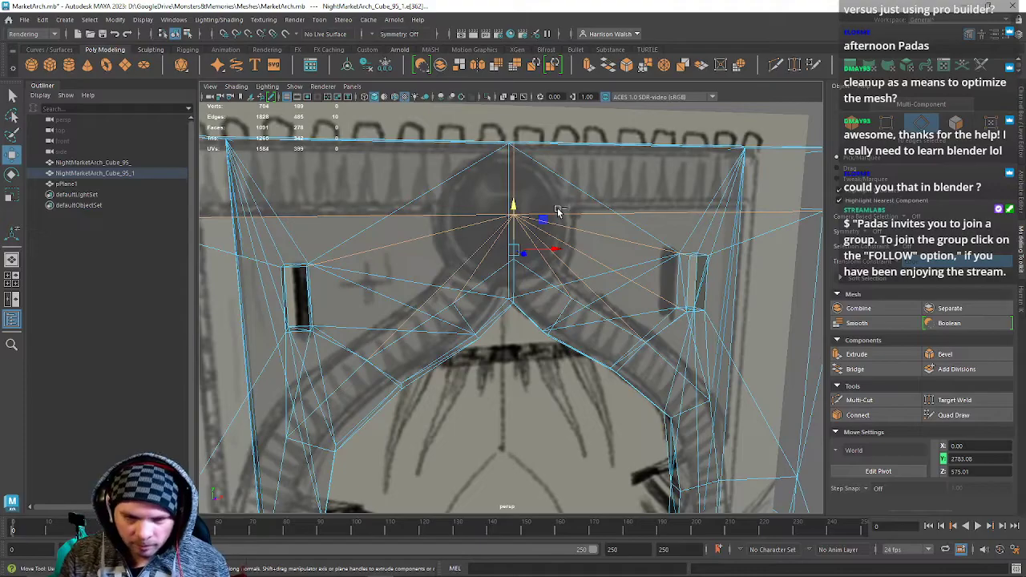
key("ctrl+Delete")
left_click_drag(599, 239, 540, 213, "alt")
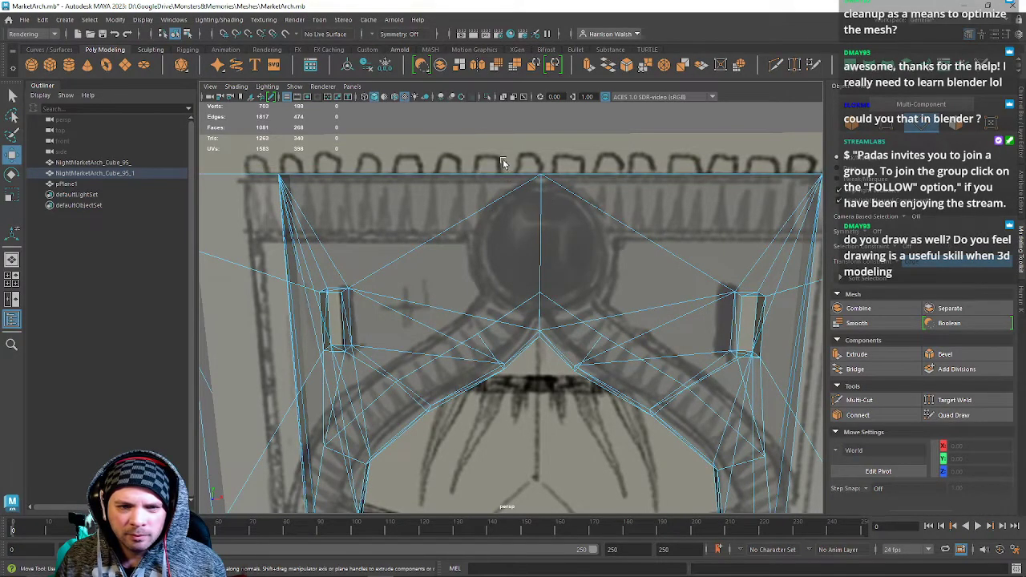
Compare the simplified area above the apex with the sketch in the perspective and front views.
left_click_drag(492, 243, 473, 210, "alt")
right_click_drag(480, 206, 479, 178)
left_click(473, 169)
left_click_drag(486, 197, 541, 298, "alt")
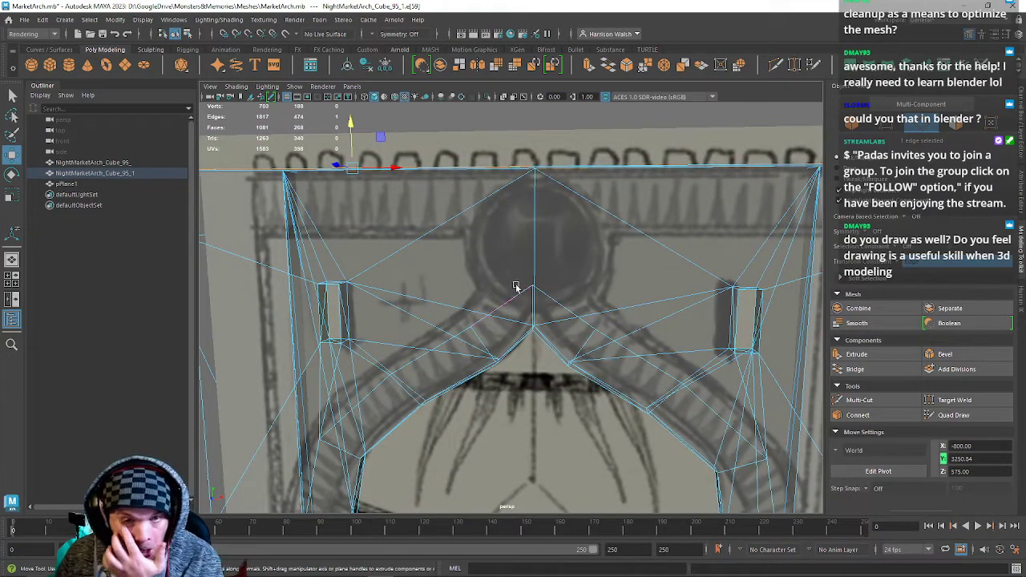
mouse_move(512, 250)
left_mouse_down("alt")
mouse_move(508, 227)
mouse_move(514, 232)
left_mouse_up("alt")
key("space")
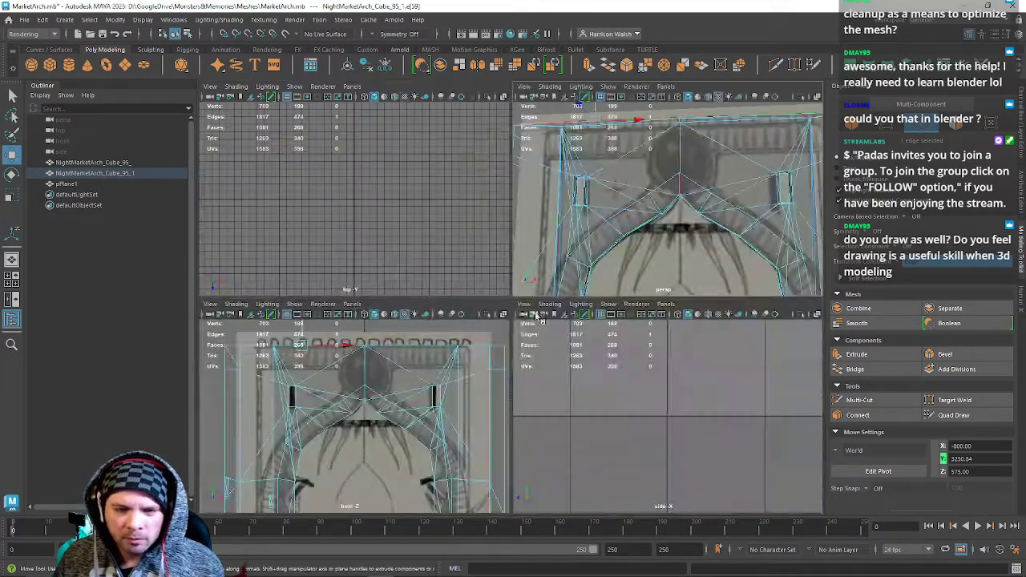
key("space")
scroll(545, 228, "up", 6)
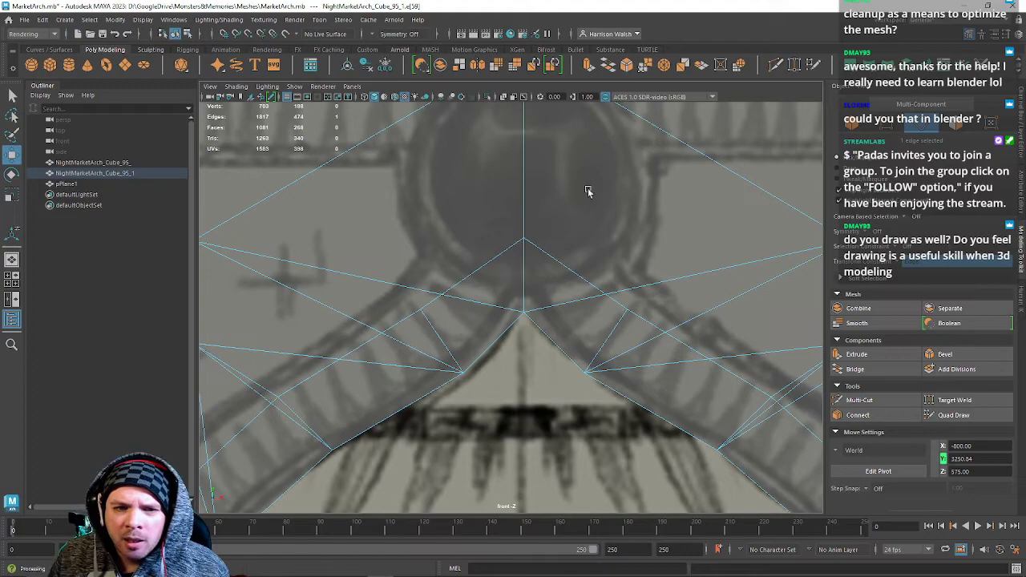
Try to cut an edge in the front view from the peak above the opening up to the middle of the top edge.
key("ctrl+shift+x")
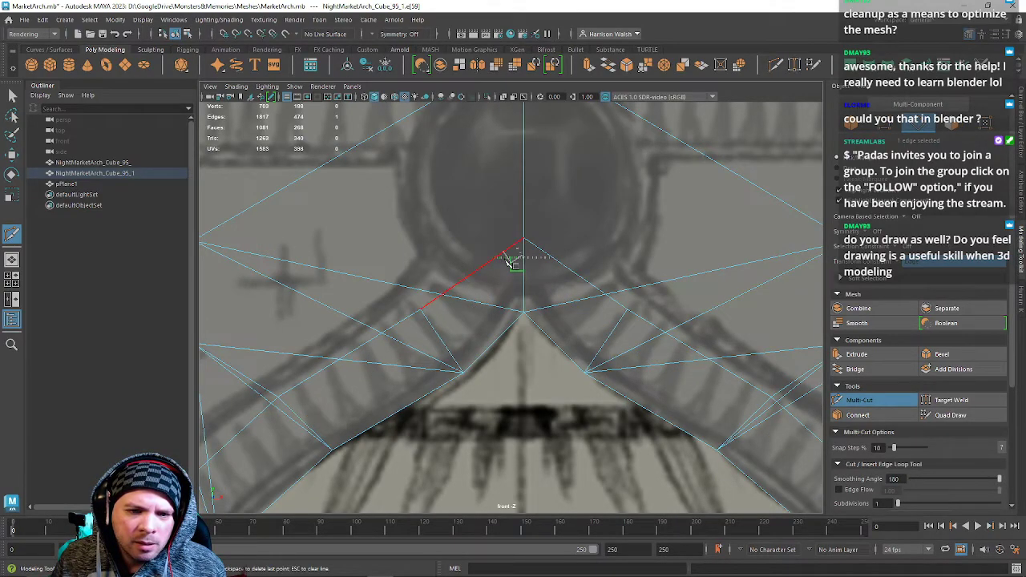
left_click(493, 259)
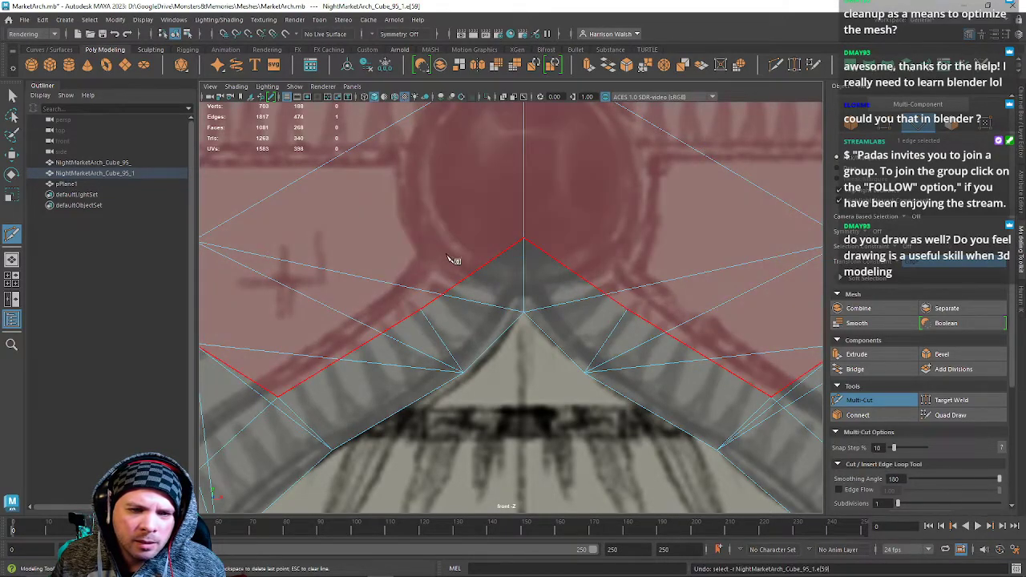
key("Return")
left_click(524, 238)
scroll(565, 251, "down", 3)
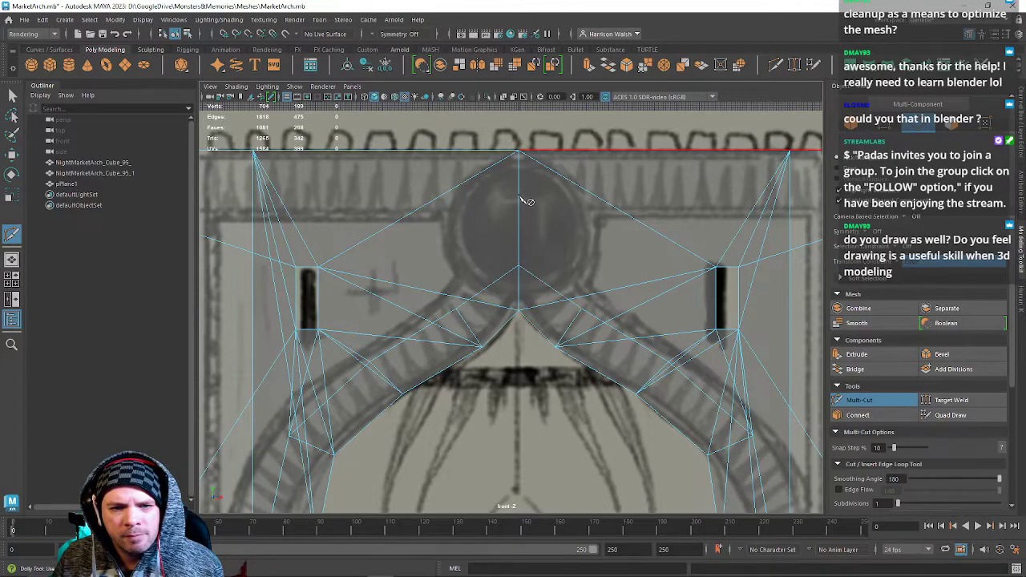
left_click(513, 155)
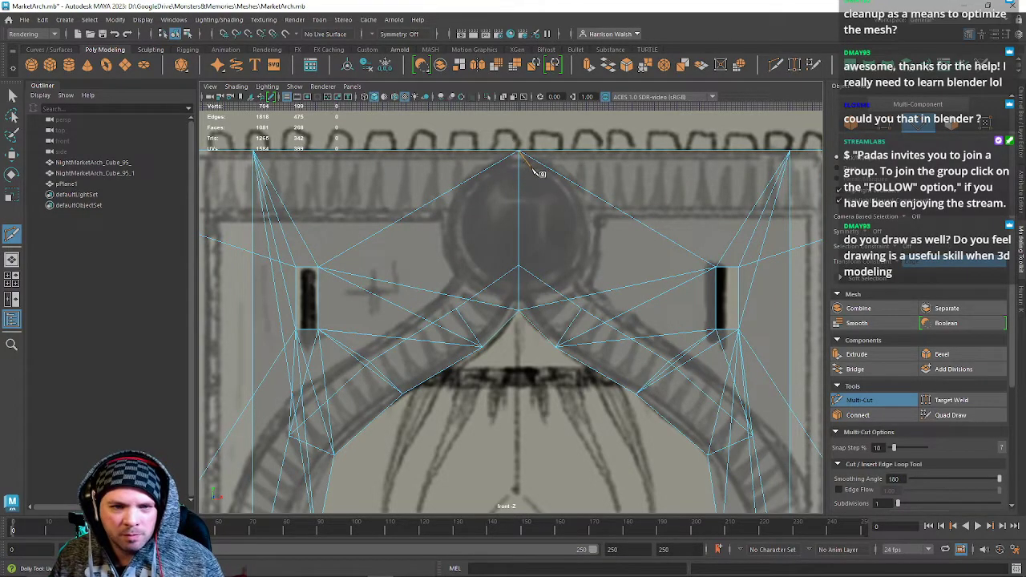
key("ctrl+z")
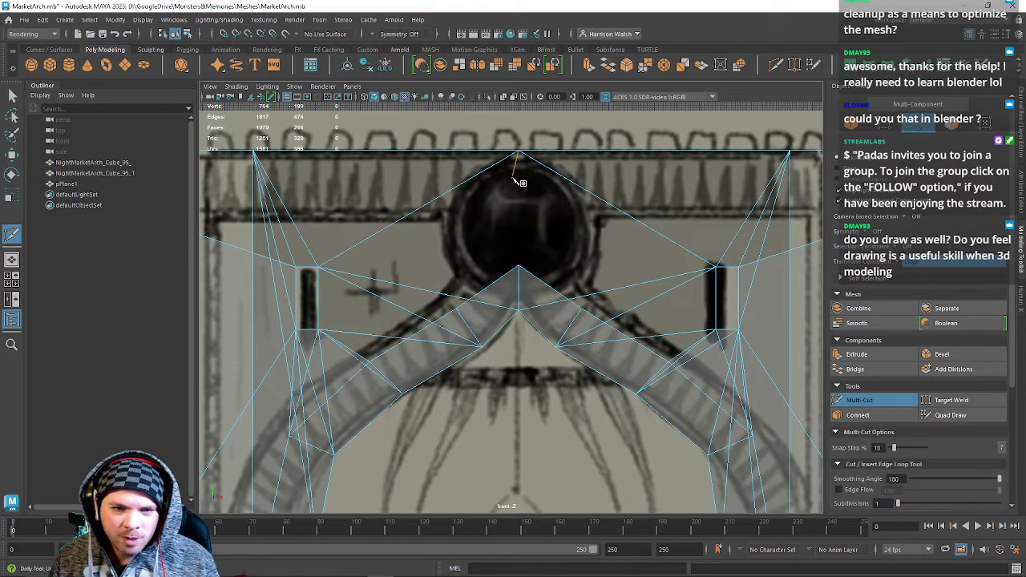
key("ctrl+z")
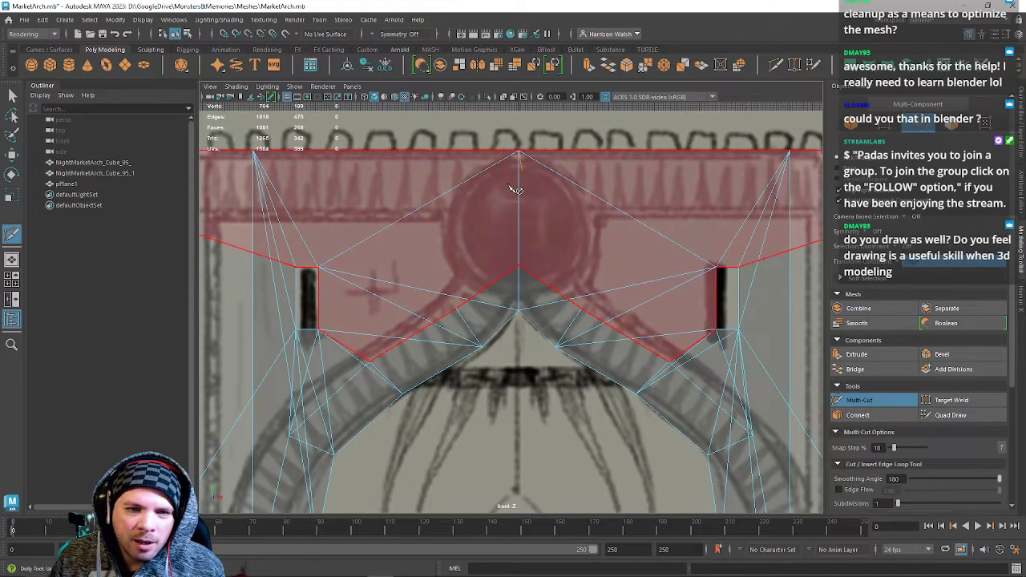
left_click_drag(513, 186, 527, 206, "alt")
left_click(519, 263)
left_click(519, 151)
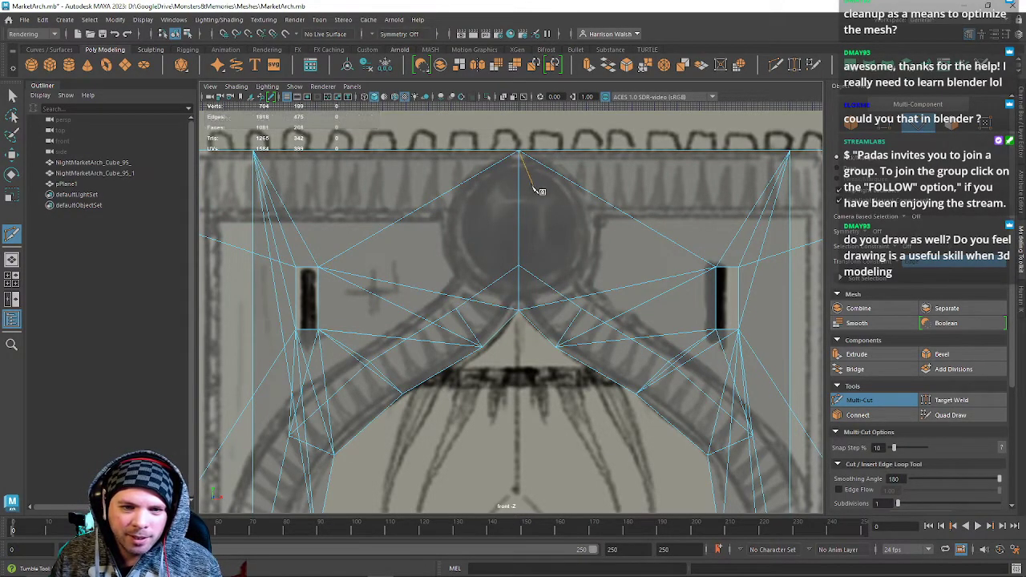
Examine how the edges meet at the middle of the arch's top in an enlarged perspective view.
key("ctrl+space")
key("space")
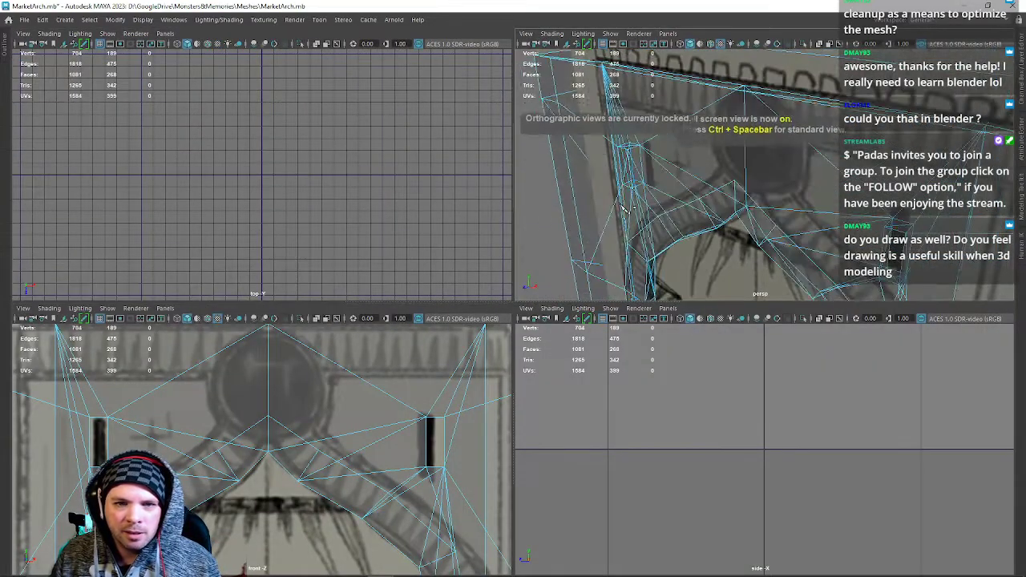
key("space")
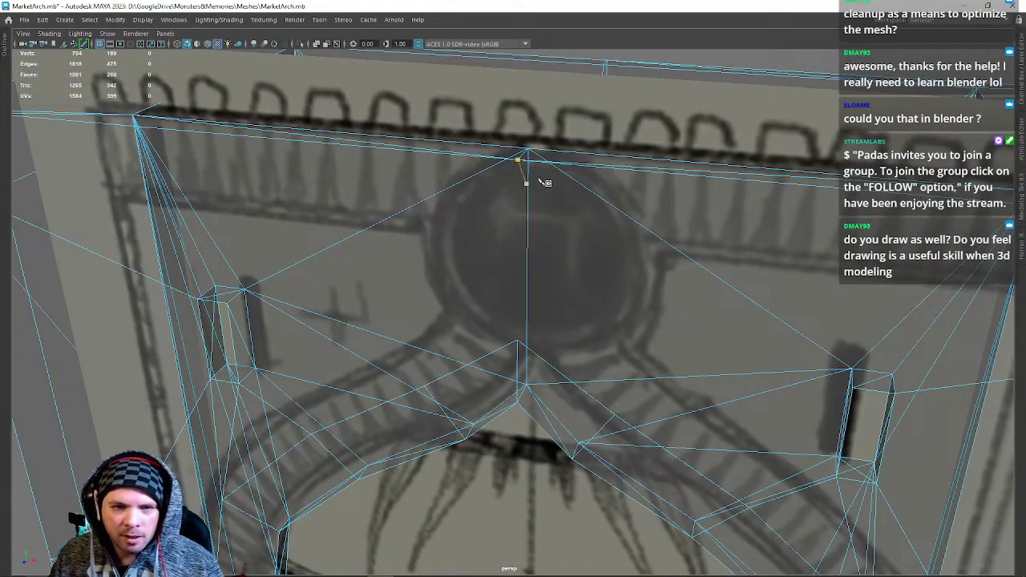
key("q")
right_click_drag(512, 171, 502, 141)
mouse_move(503, 143)
left_mouse_down("alt")
mouse_move(507, 250)
mouse_move(435, 264)
mouse_move(471, 252)
mouse_move(598, 264)
mouse_move(552, 258)
mouse_move(626, 256)
mouse_move(625, 241)
mouse_move(517, 236)
mouse_move(540, 241)
mouse_move(565, 279)
mouse_move(609, 120)
left_mouse_up("alt")
left_click(508, 255)
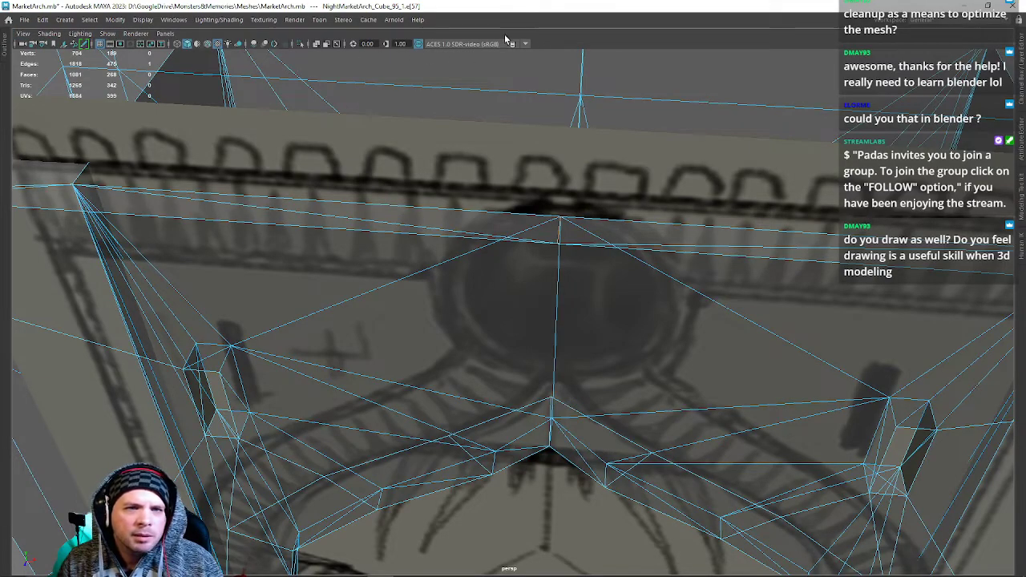
key("ctrl+space")
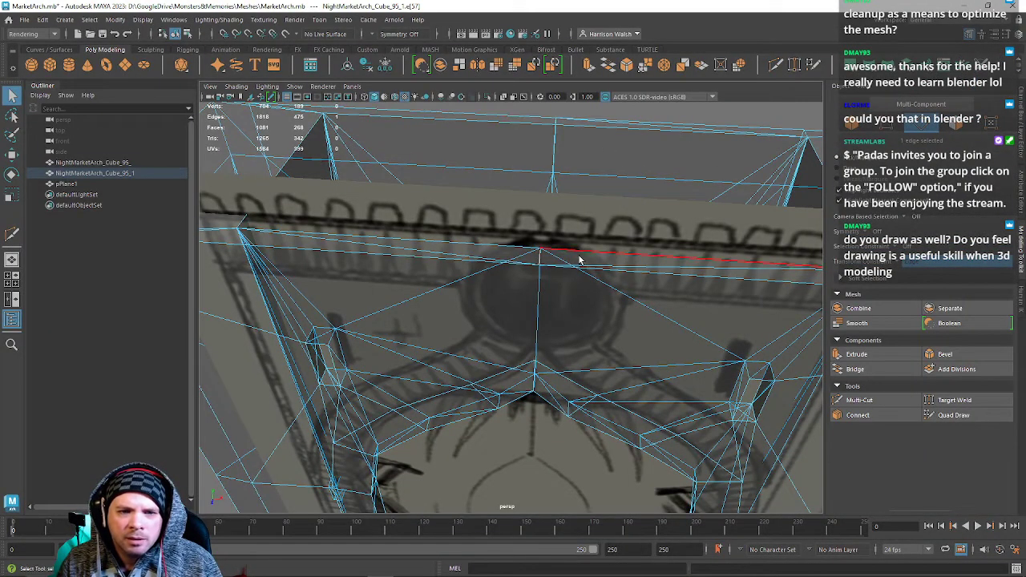
left_click_drag(598, 271, 561, 263, "alt")
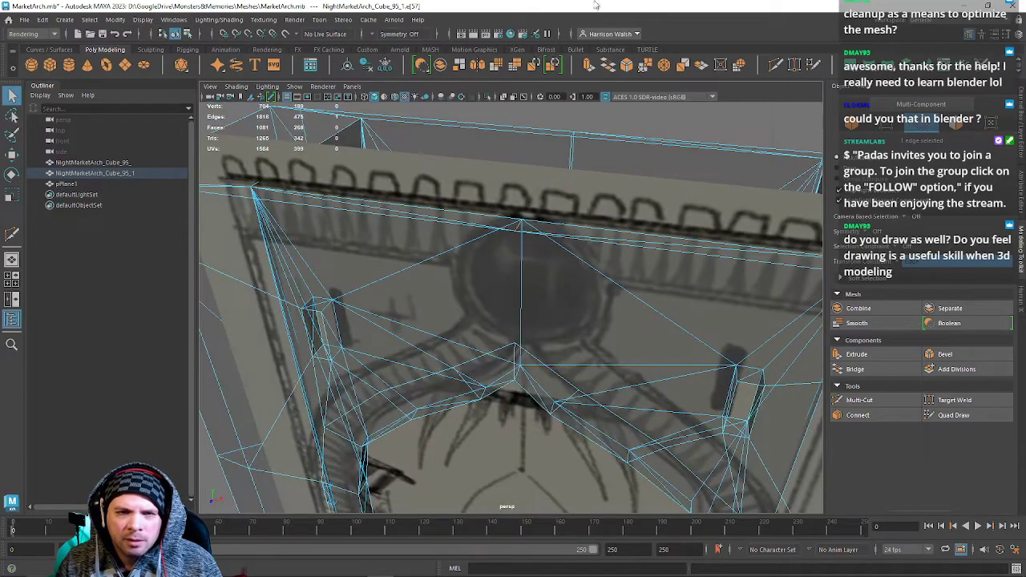
Multi-cut a vertical edge through the front face from the peak above the opening to the middle of the top edge.
left_click(776, 66)
key("ctrl+shift+x")
left_click(515, 352)
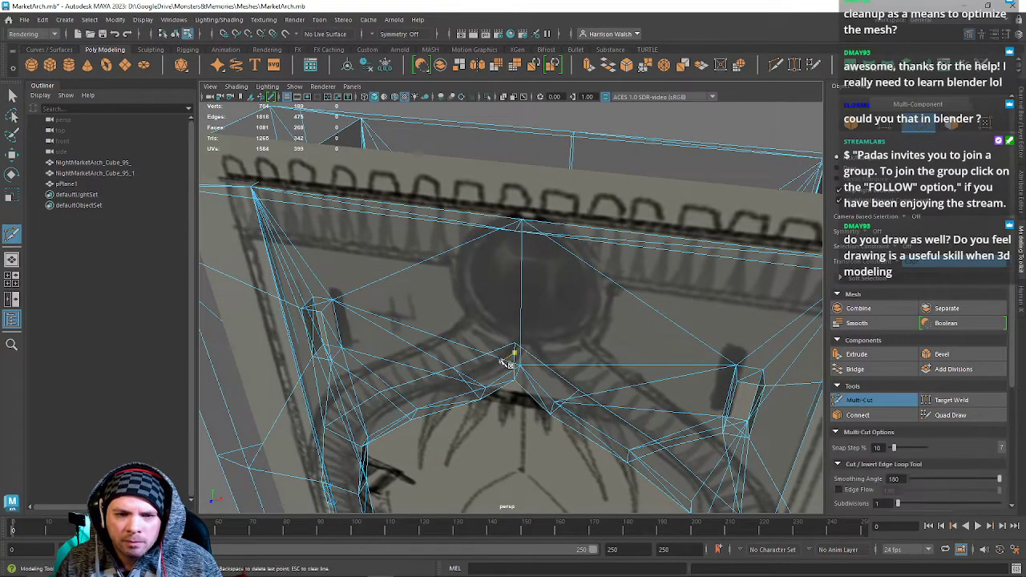
left_click(514, 231)
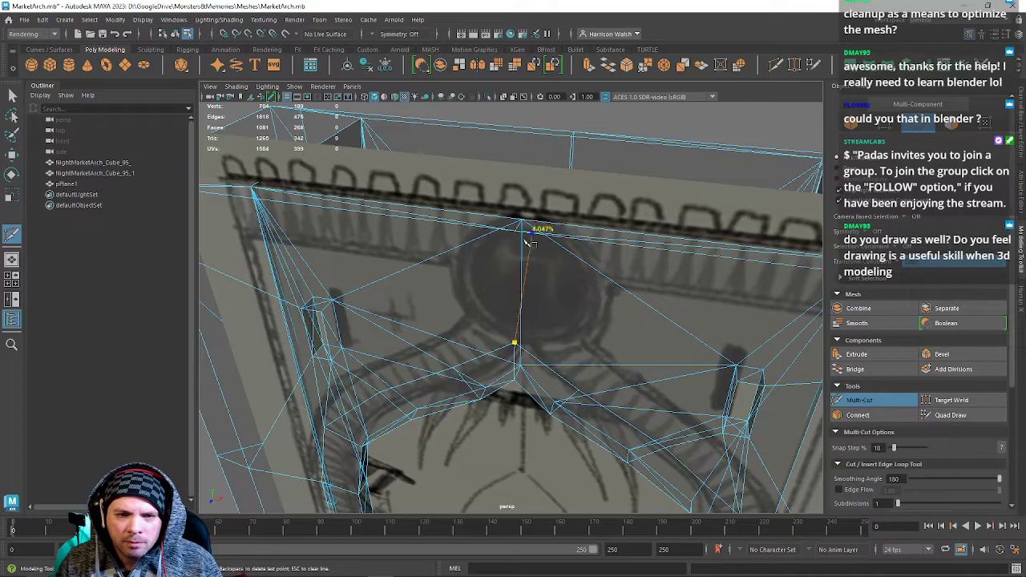
right_click(466, 243)
left_click(513, 341)
left_click_drag(500, 313, 525, 277, "alt")
Try to cut from the short centre edge above the apex across the adjoining diagonal band edge.
key("space")
scroll(340, 391, "up", 5)
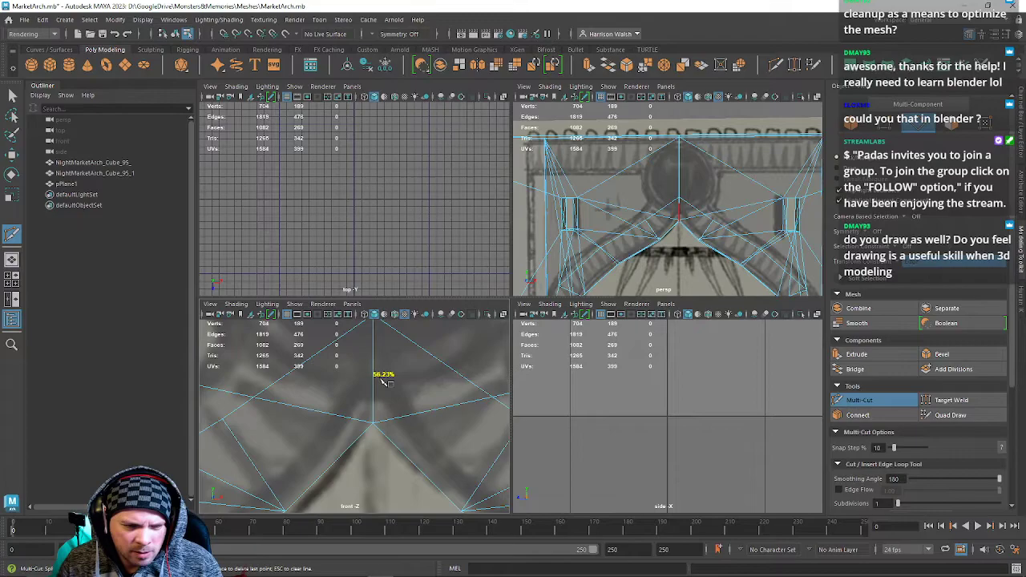
key("space")
key("space")
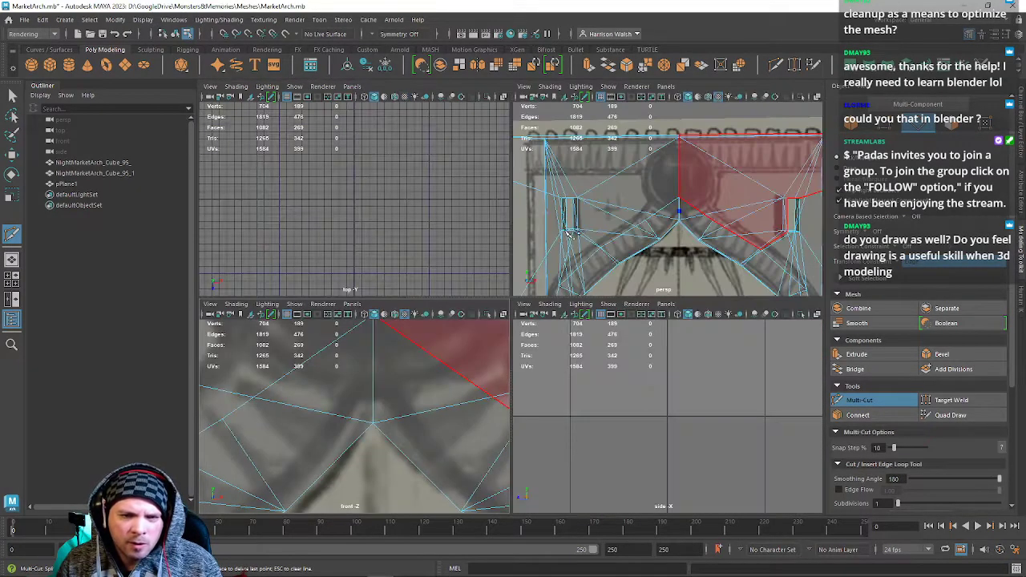
key("space")
scroll(521, 302, "up", 8)
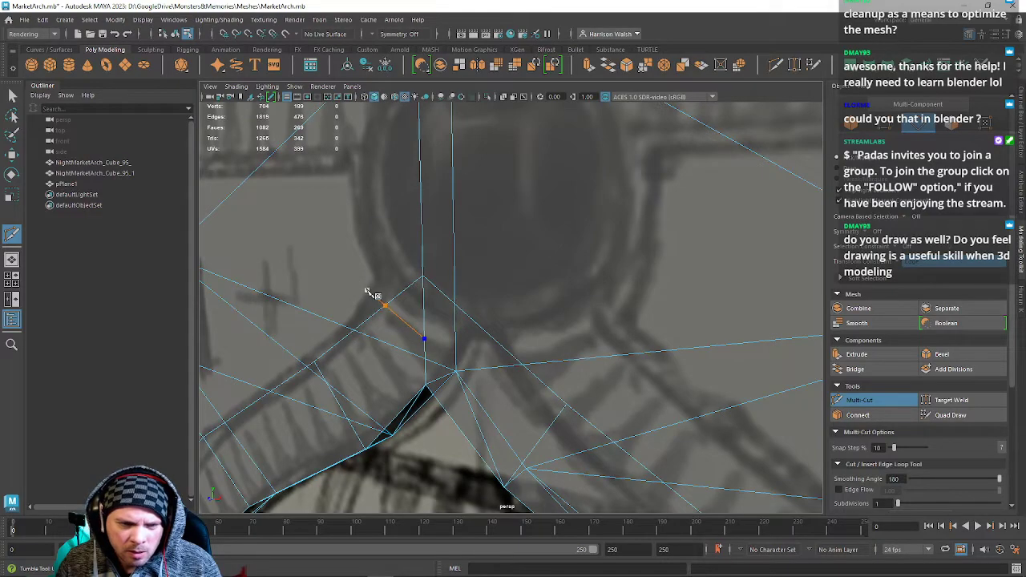
key("space")
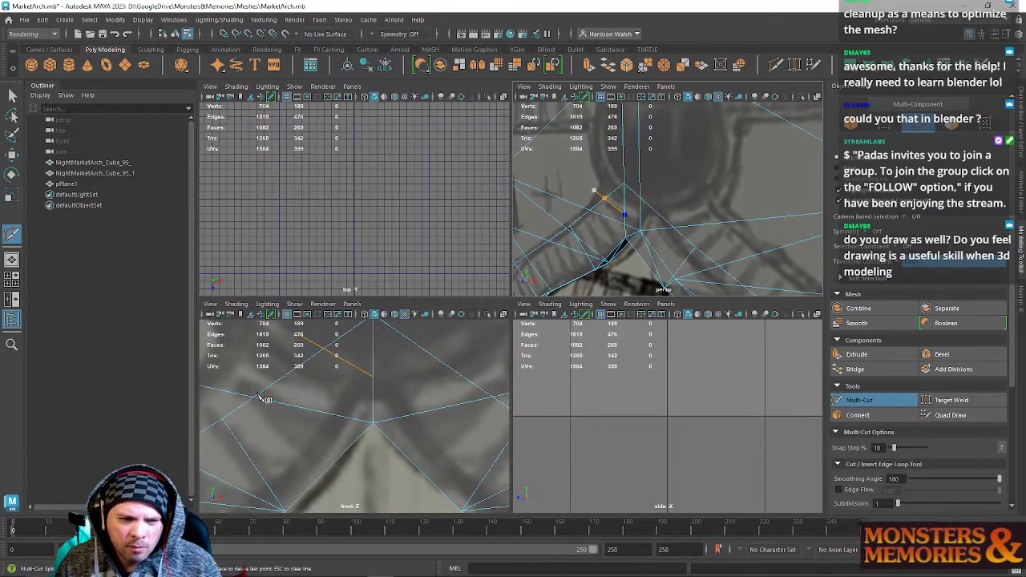
right_click_drag(404, 405, 339, 348, "alt")
key("ctrl+z")
Insert a vertex on the short centre edge above the apex and switch to vertex selection.
middle_click_drag(385, 387, 395, 399, "alt")
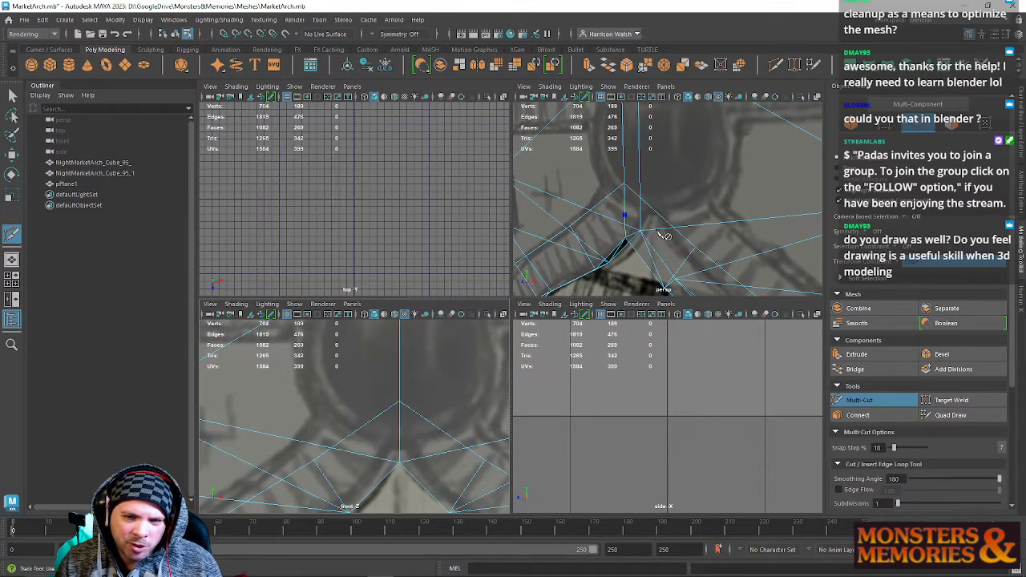
left_click(399, 420)
key("q")
right_click_drag(400, 419, 339, 273)
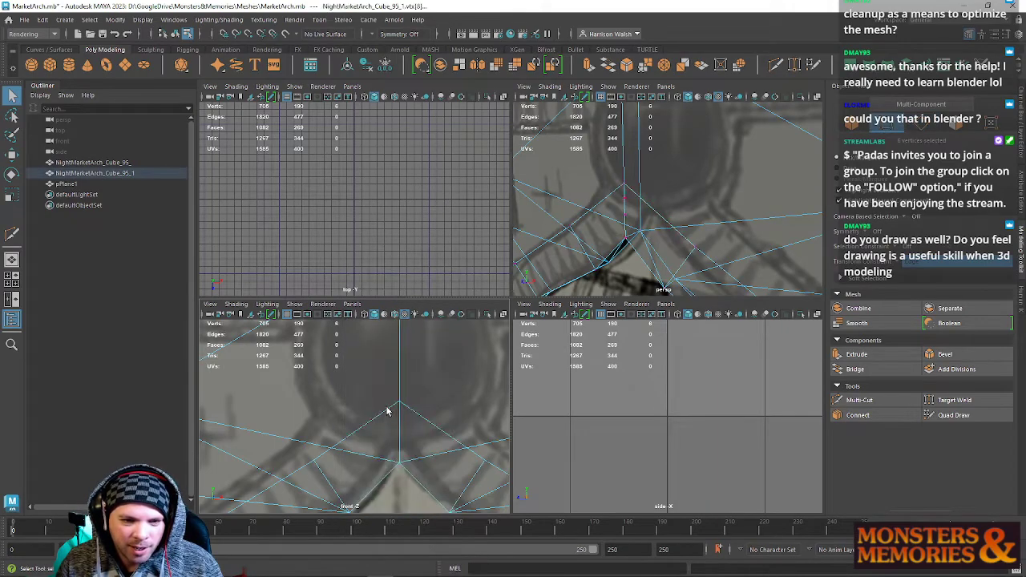
Delete the selected extra vertices on the short centre edges above the opening's apex.
key("Delete")
left_click(774, 65)
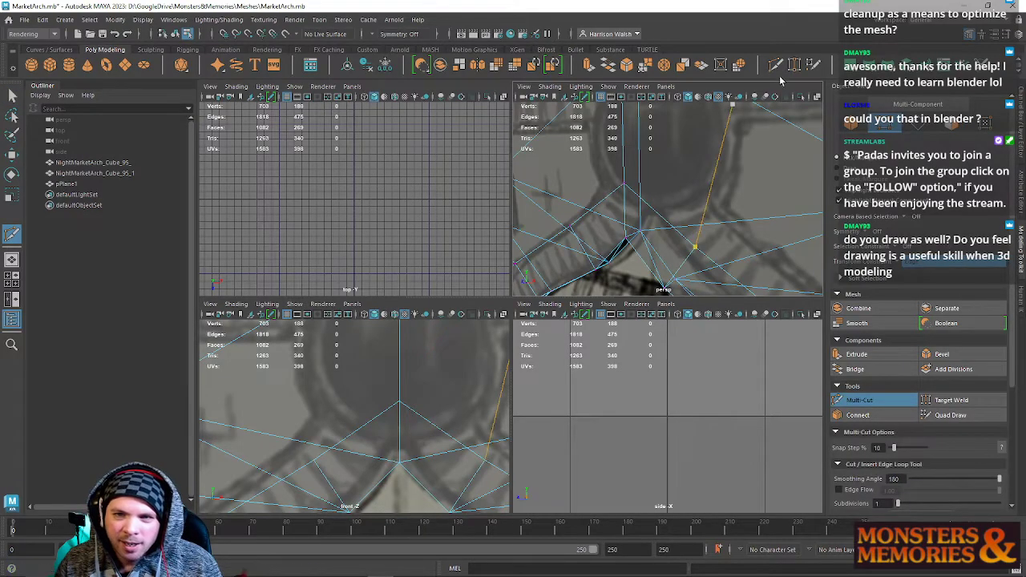
key("q")
Multi-cut a diamond around the sketched circle, starting and ending on the short centre edge above the apex.
left_click_drag(470, 435, 395, 442, "alt")
left_click_drag(641, 231, 651, 204, "alt")
left_click(774, 65)
left_click_drag(714, 165, 645, 210, "alt")
left_click(641, 171)
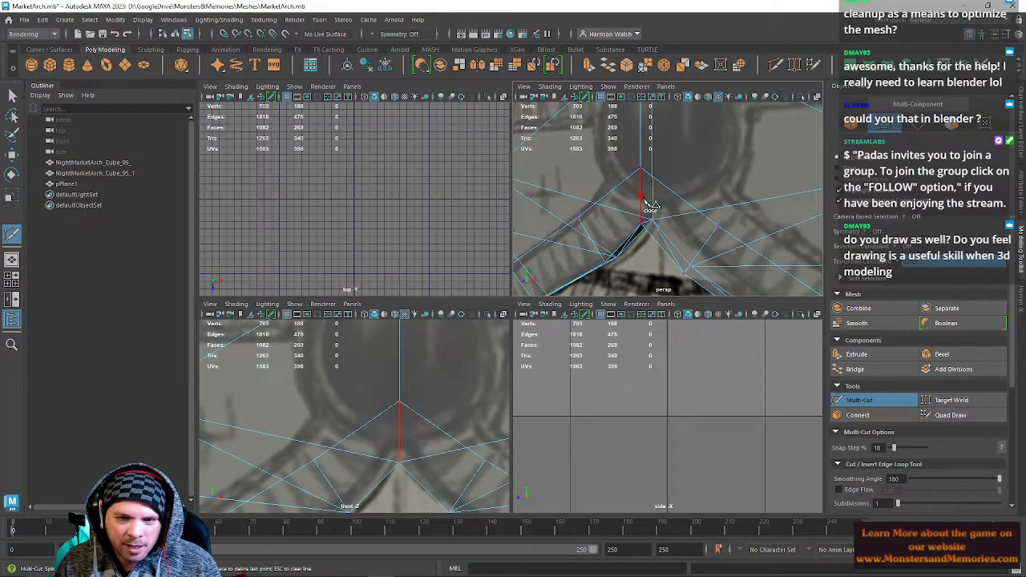
middle_click_drag(313, 409, 337, 453, "alt")
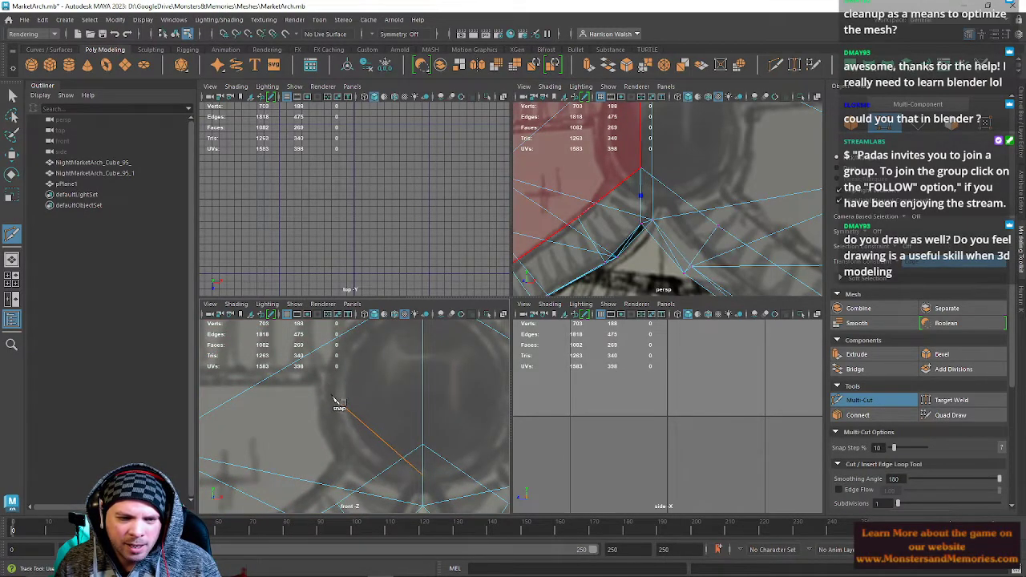
left_click(329, 390)
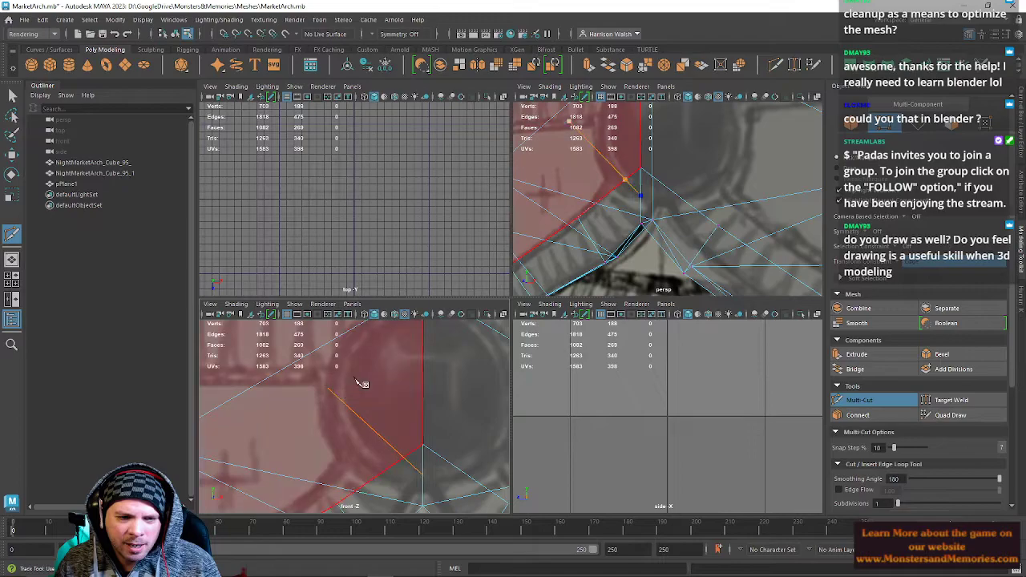
middle_click_drag(426, 324, 416, 366, "alt")
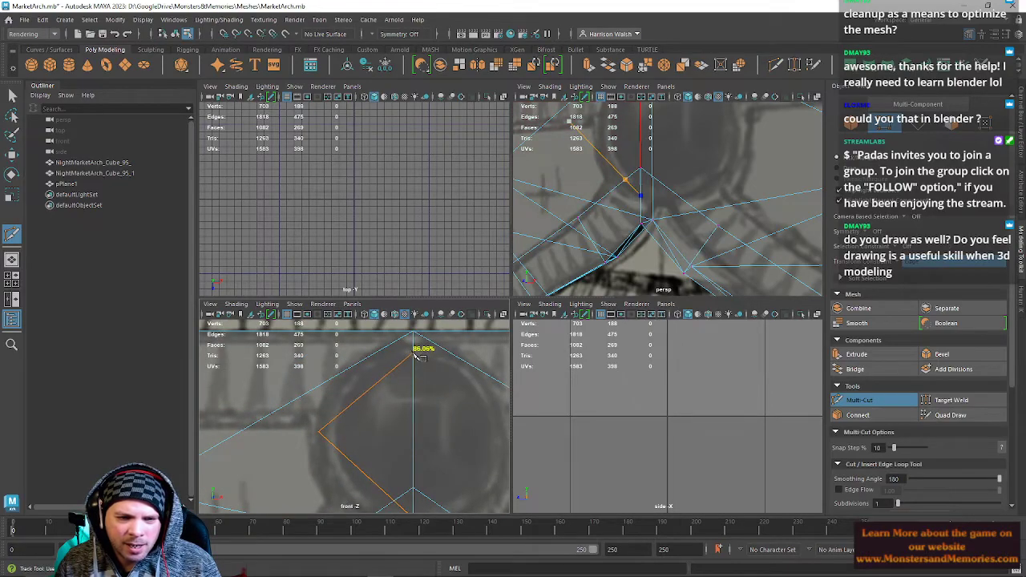
middle_click_drag(409, 412, 349, 395, "alt")
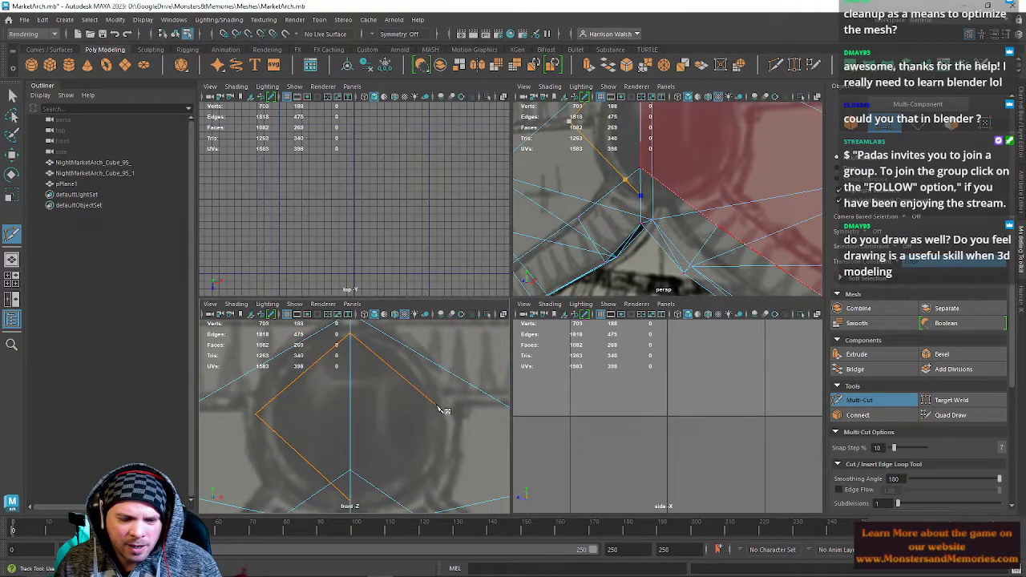
left_click(351, 484)
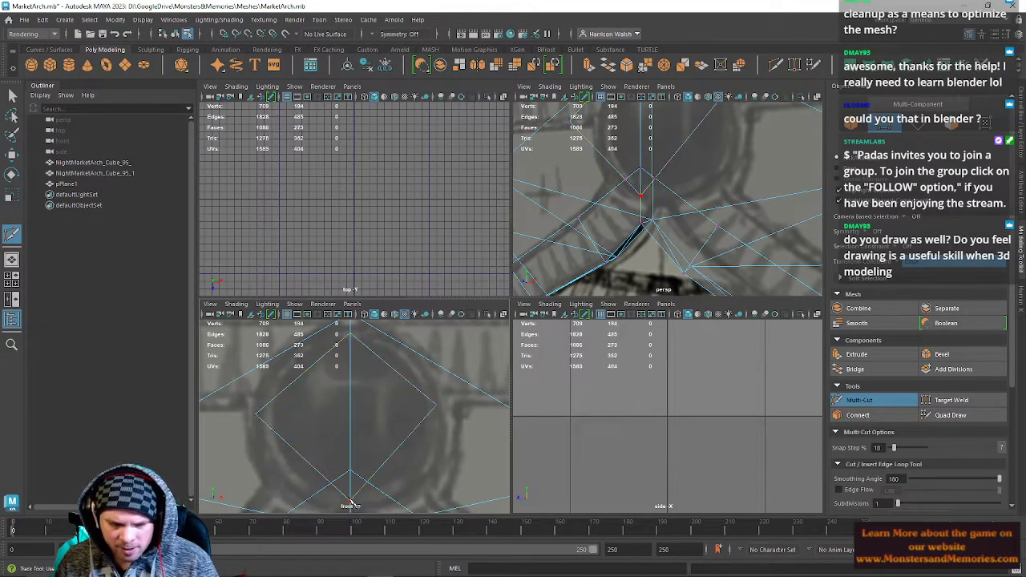
Cut an edge across the diamond between its two side corners and switch to vertex selection.
middle_click_drag(398, 398, 438, 389, "alt")
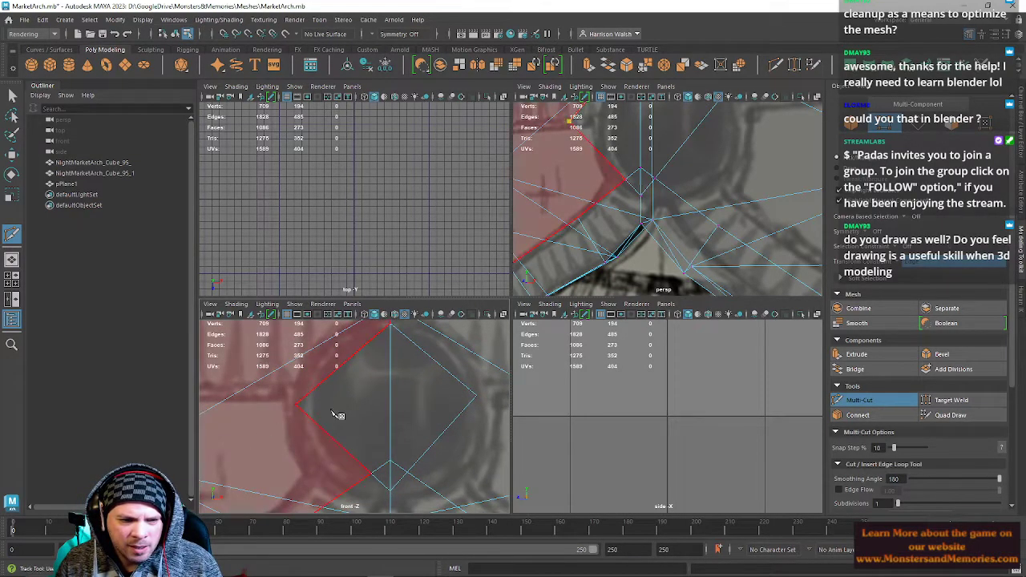
right_click(496, 415)
key("q")
right_click_drag(435, 386, 403, 280)
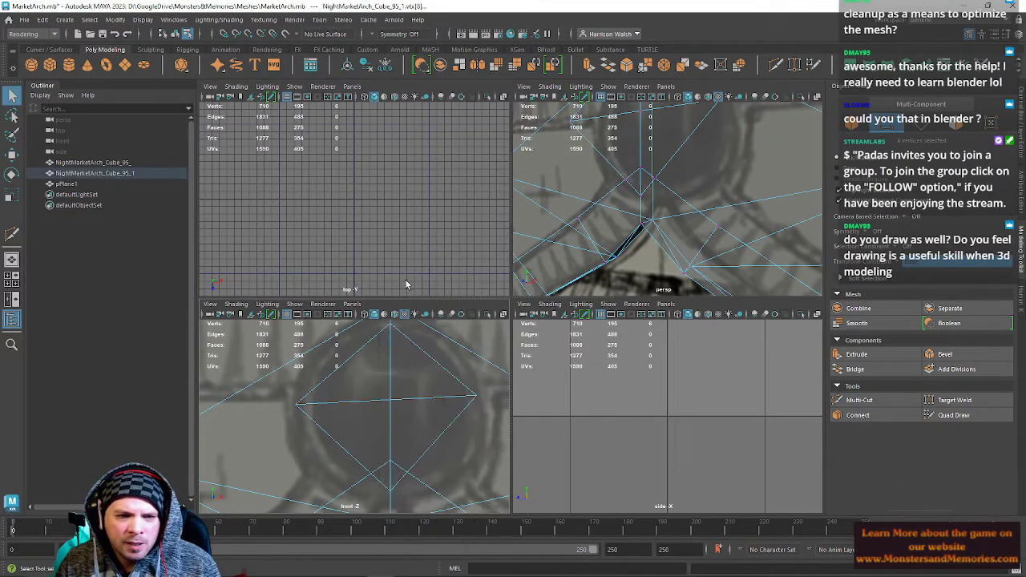
Select the diamond's two side corners and middle vertex and scale them vertically to level the row.
key("space")
middle_click_drag(485, 275, 538, 350, "alt")
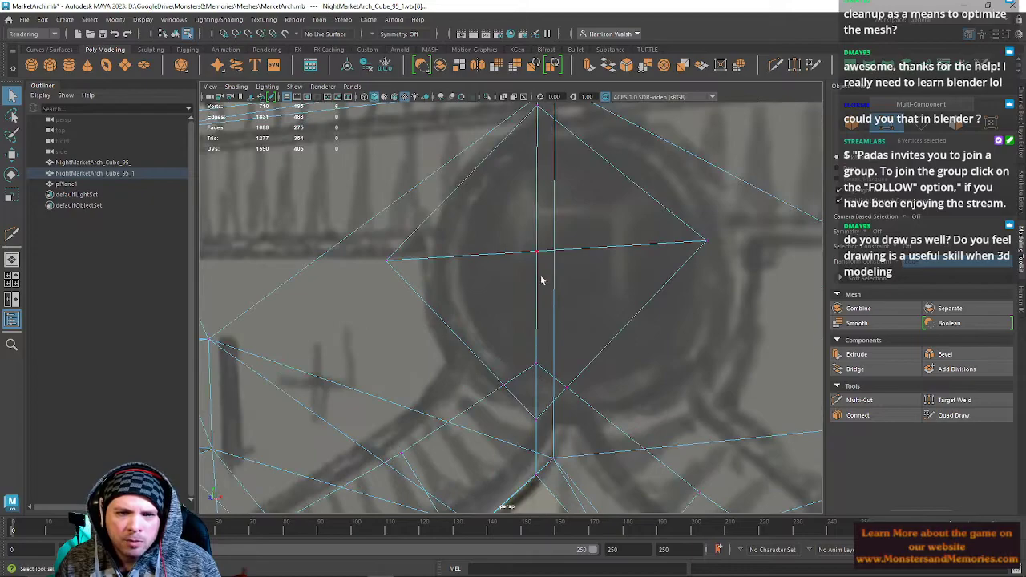
left_click_drag(375, 245, 682, 311)
left_click(705, 240)
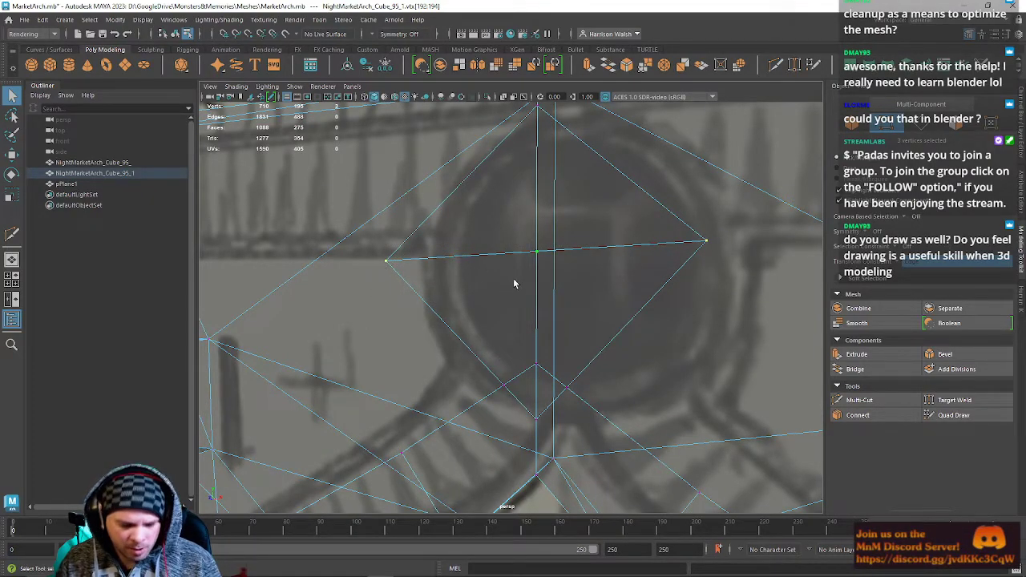
key("r")
left_click_drag(528, 212, 502, 321)
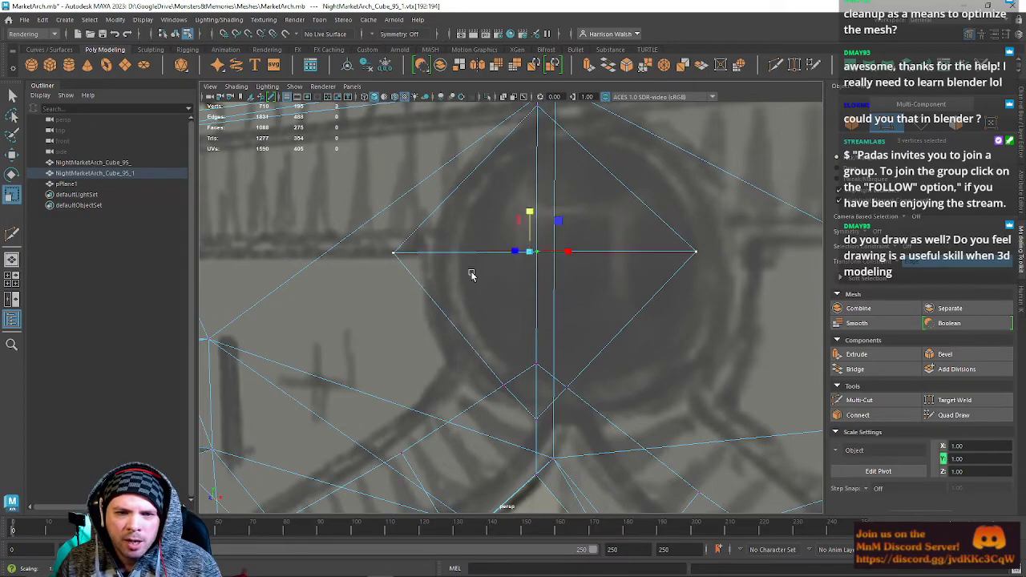
Select only the diamond's two side corners and scale them horizontally until they meet.
key("space")
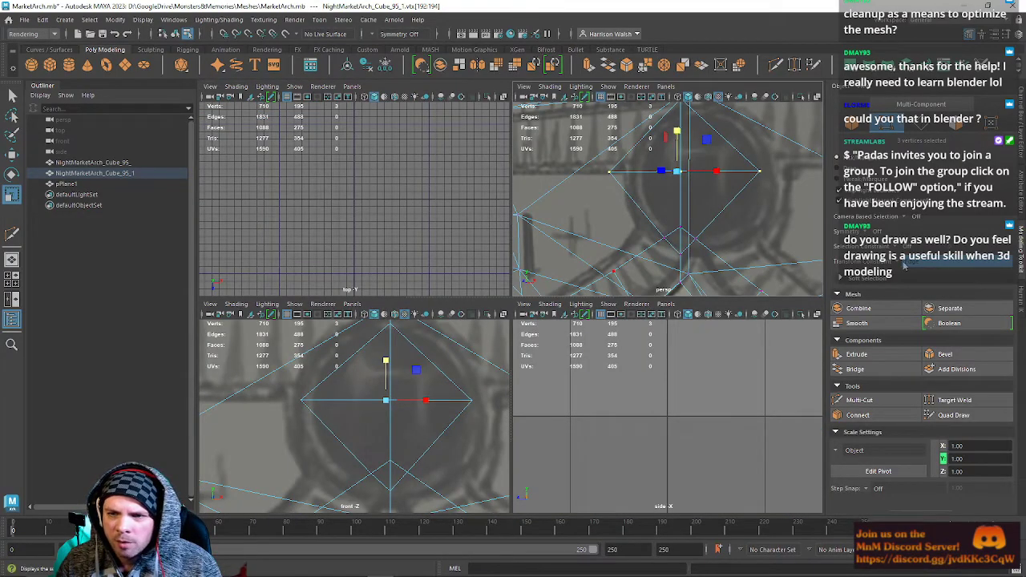
left_click_drag(424, 401, 397, 414)
key("ctrl+z")
left_click(464, 398)
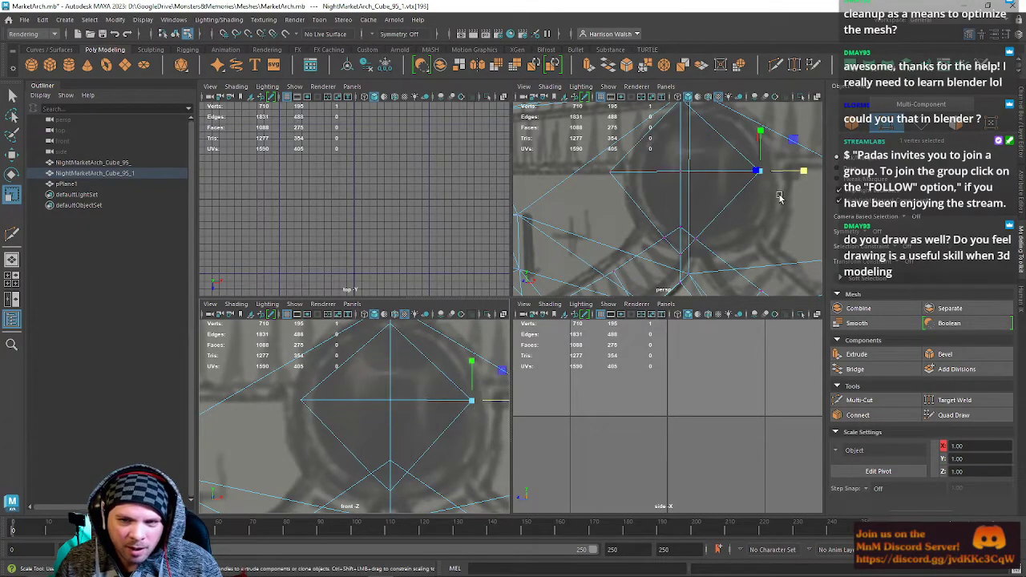
key("w")
left_click(617, 170, "shift")
key("r")
left_click_drag(425, 399, 366, 394)
key("w")
Flatten the two collapsed corner vertices vertically and move them sideways towards the diamond's centre edge.
scroll(419, 398, "up", 3)
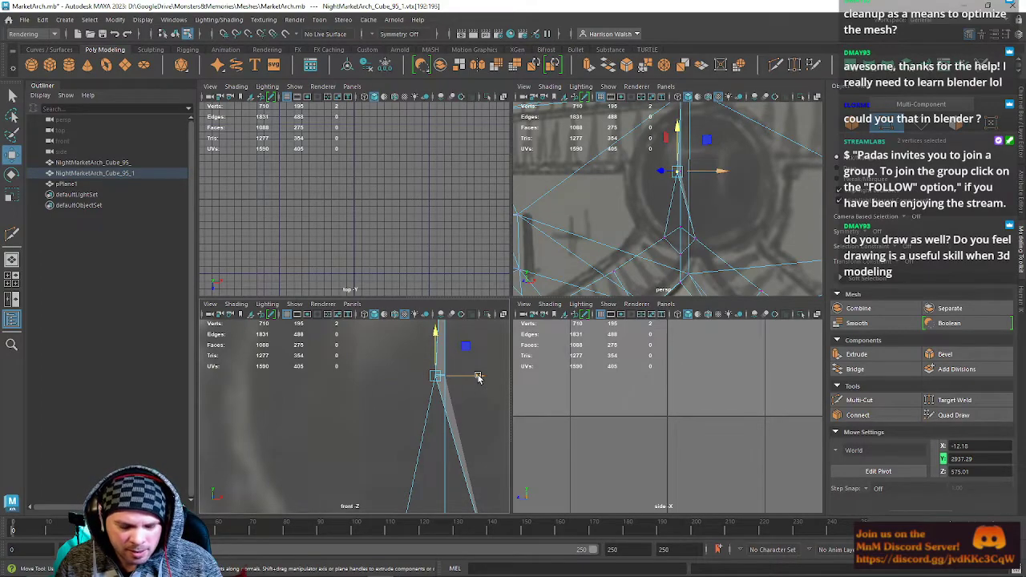
key("r")
left_click_drag(433, 336, 427, 434)
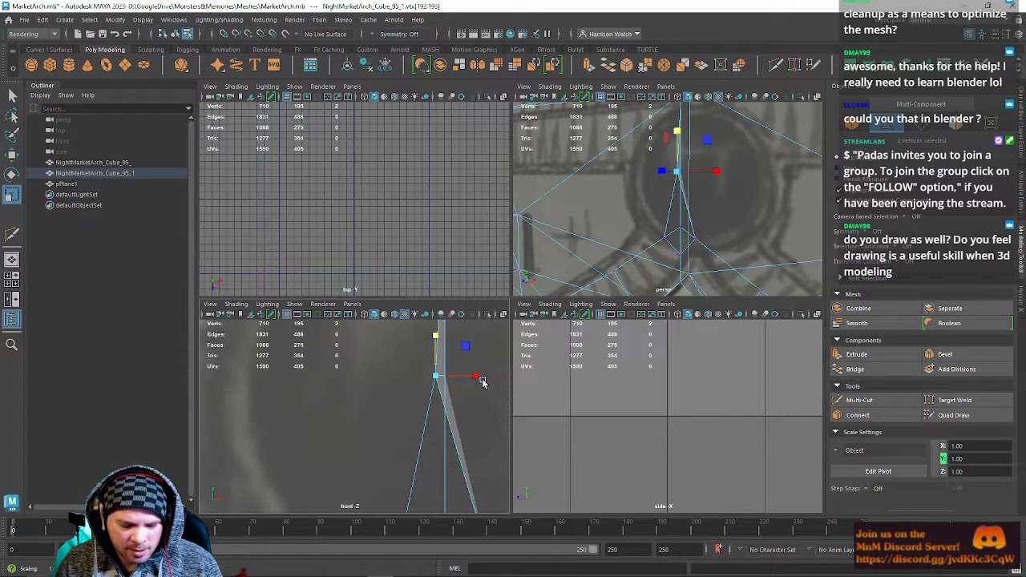
key("w")
left_click_drag(472, 375, 481, 377)
middle_click(714, 187)
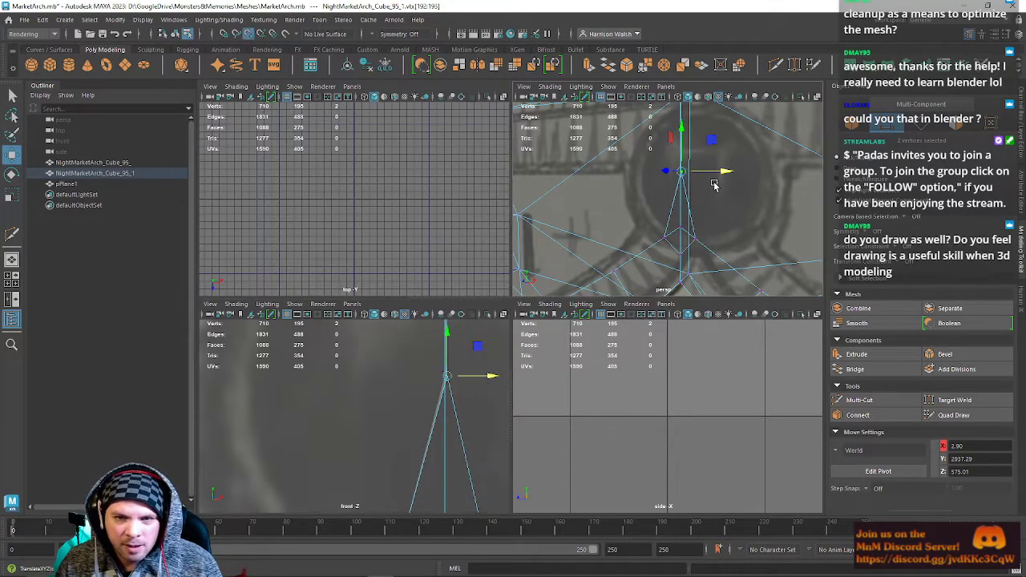
Try to scale the two collapsed corner vertices apart horizontally, then undo the scaling.
key("r")
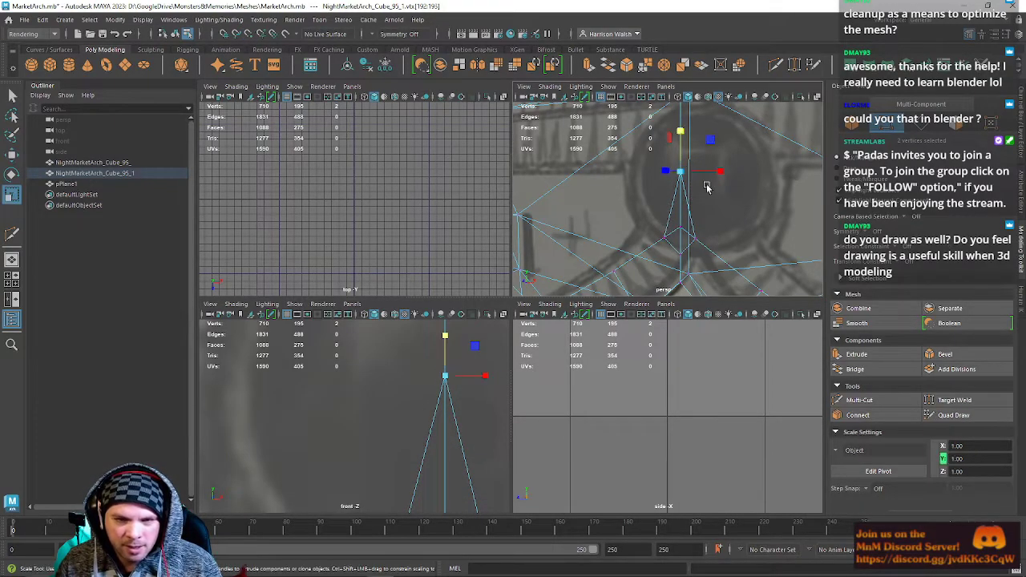
left_click_drag(944, 164, 944, 164)
left_click_drag(719, 171, 829, 171)
key("ctrl+z")
Snap the two collapsed corner vertices sideways onto the diamond's centre line.
left_click_drag(433, 365, 761, 336, "alt")
key("w")
key("x")
mouse_move(698, 171)
left_mouse_down()
mouse_move(721, 174)
mouse_move(680, 174)
left_mouse_up()
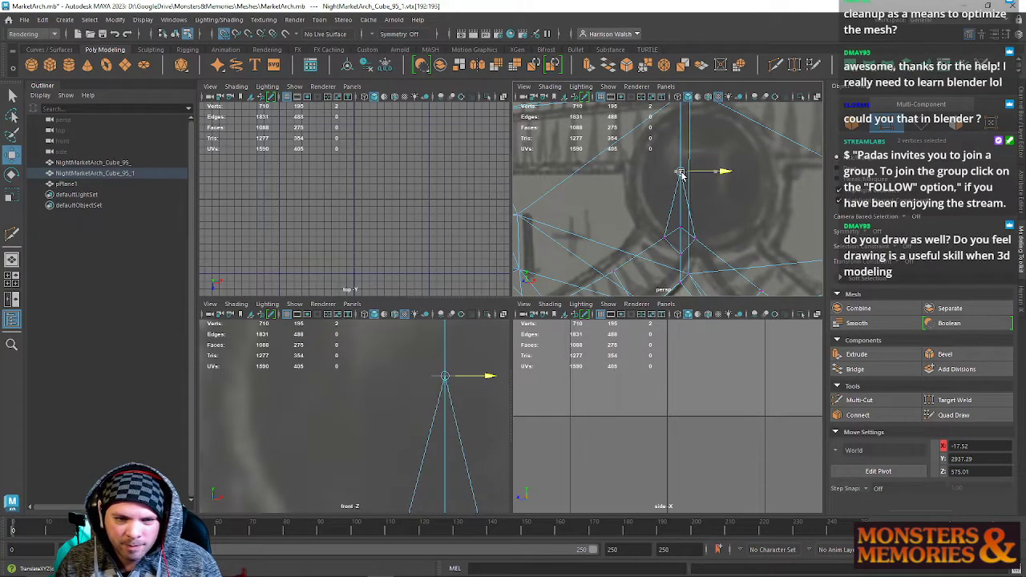
Spread the diamond's side corners symmetrically towards the sketched circle's edge and level them with the middle vertex.
key("r")
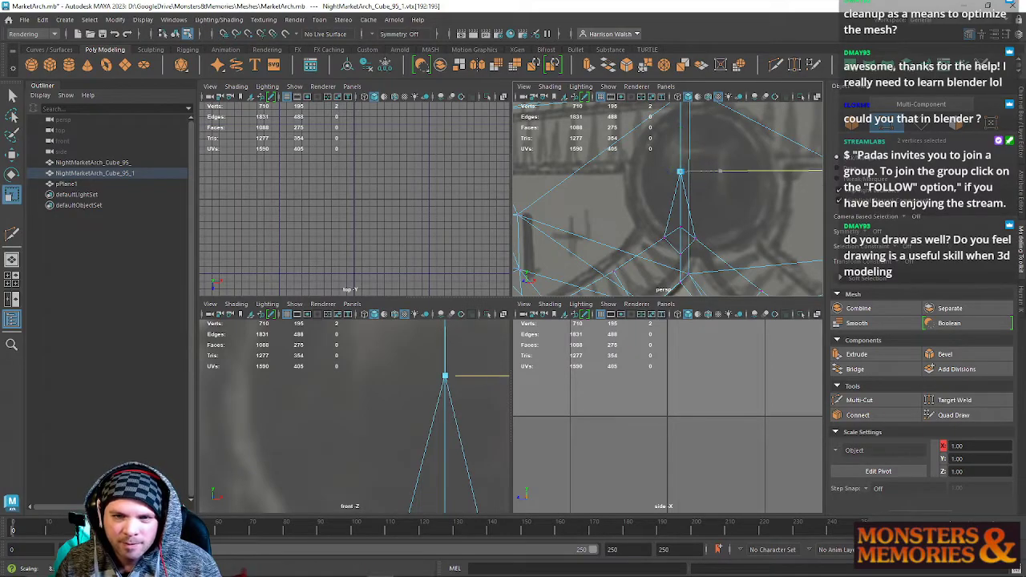
mouse_move(721, 171)
left_mouse_down()
mouse_move(781, 172)
mouse_move(738, 172)
left_mouse_up()
key("f")
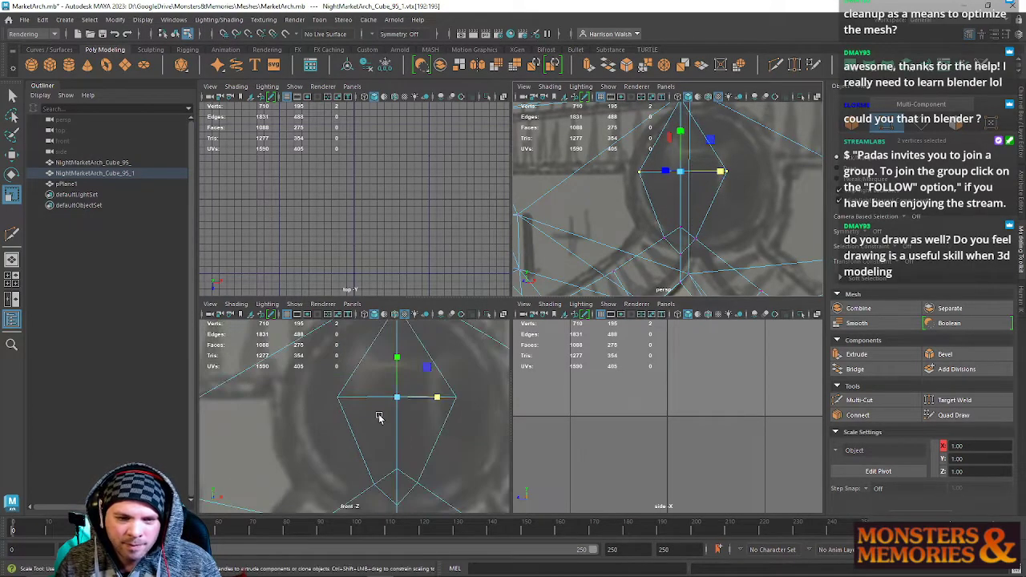
left_click_drag(315, 383, 466, 428)
left_click_drag(399, 363, 391, 464)
left_click_drag(436, 398, 461, 401)
Move the diamond's bottom vertex slightly upward along the centre line, towards the peak where the bands meet.
middle_click_drag(450, 421, 441, 389, "alt")
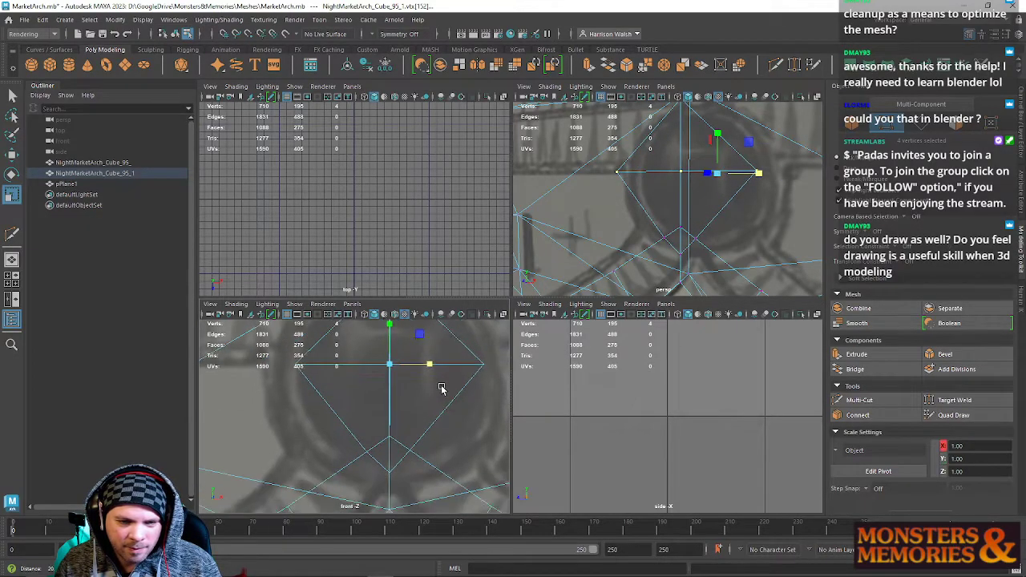
right_click_drag(442, 390, 389, 372, "alt")
middle_click_drag(389, 371, 389, 384, "alt")
mouse_move(394, 458)
middle_mouse_down("alt")
mouse_move(389, 448)
mouse_move(390, 471)
middle_mouse_up("alt")
right_click_drag(377, 461, 325, 274)
left_click(383, 438)
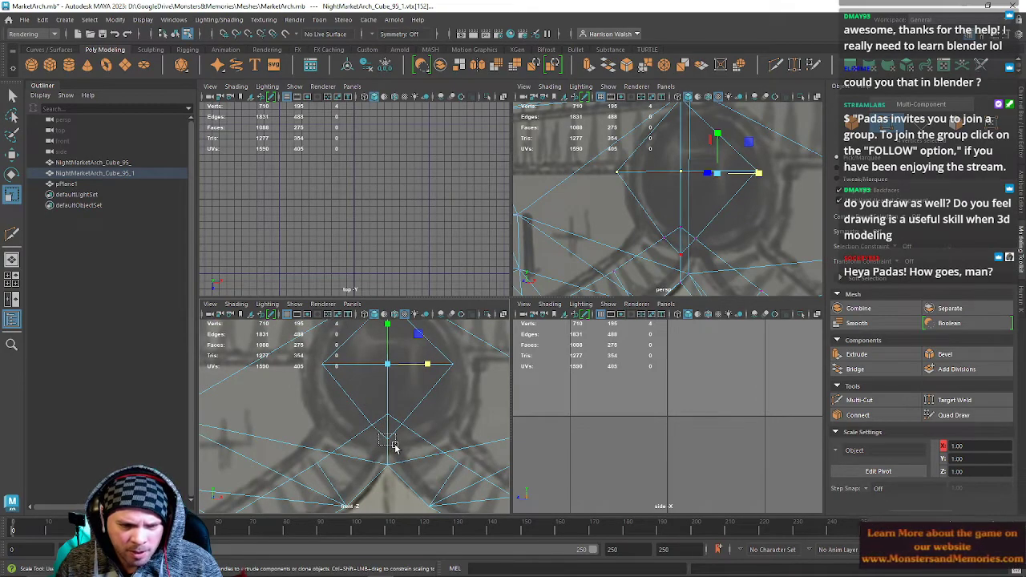
key("w")
left_click_drag(386, 414, 387, 409)
left_click(373, 425)
left_click(388, 414)
Delete the leftover short peak edges inside the diamond's bottom corner.
key("space")
right_click_drag(681, 224, 678, 179)
left_click(659, 263)
key("q")
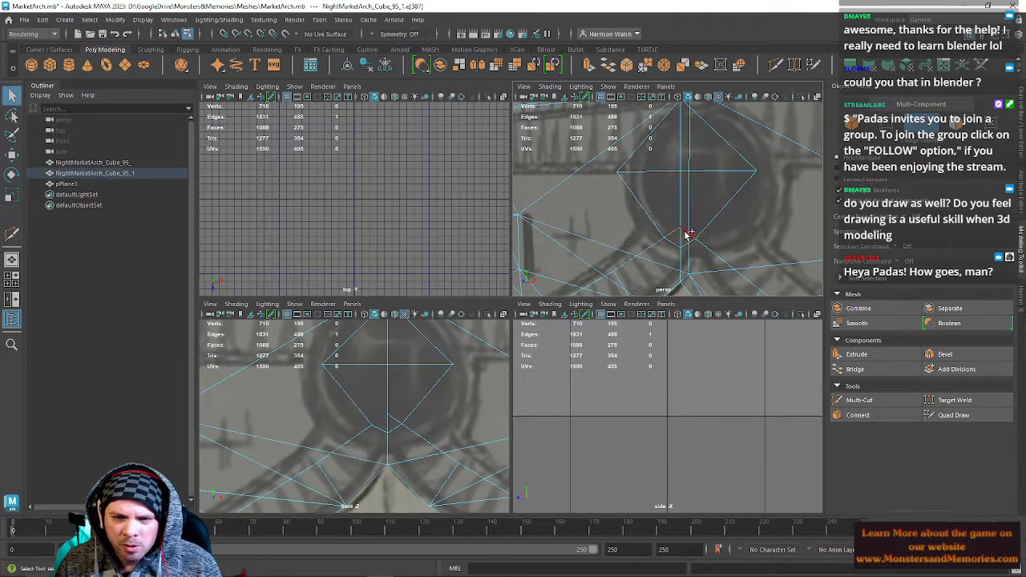
key("Delete")
Select the two vertices flanking the diamond's bottom tip and scale them together horizontally at the centre.
right_click_drag(381, 429, 330, 272)
left_click_drag(348, 410, 418, 432)
right_click(374, 431)
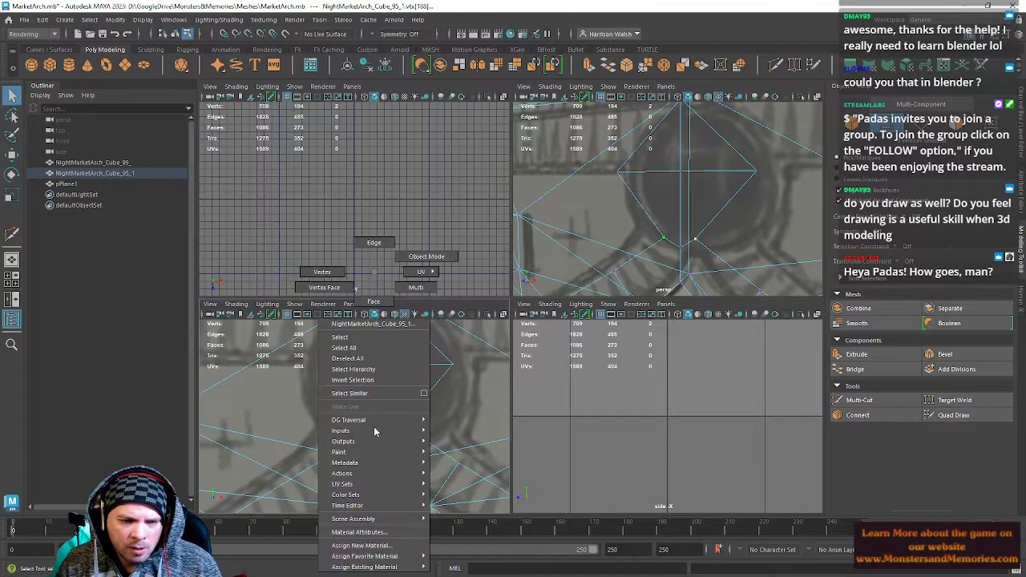
right_click_drag(373, 410, 371, 415)
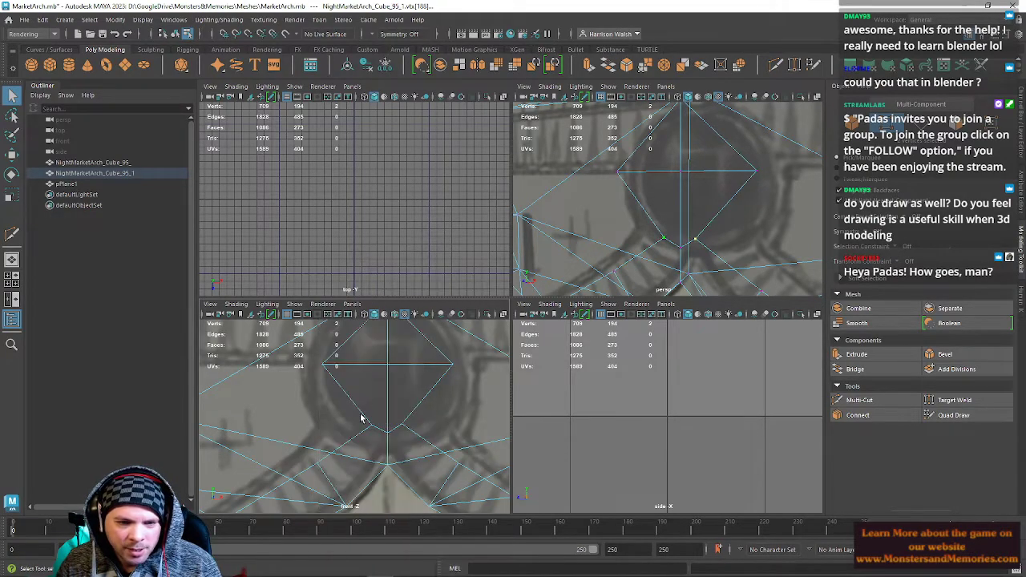
key("r")
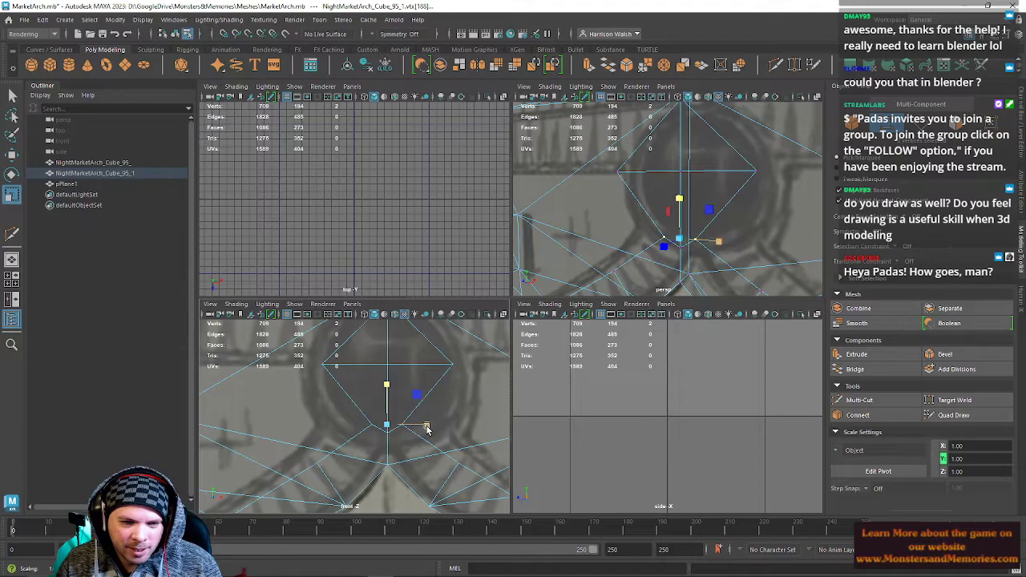
left_click_drag(395, 387, 389, 424)
key("ctrl+z")
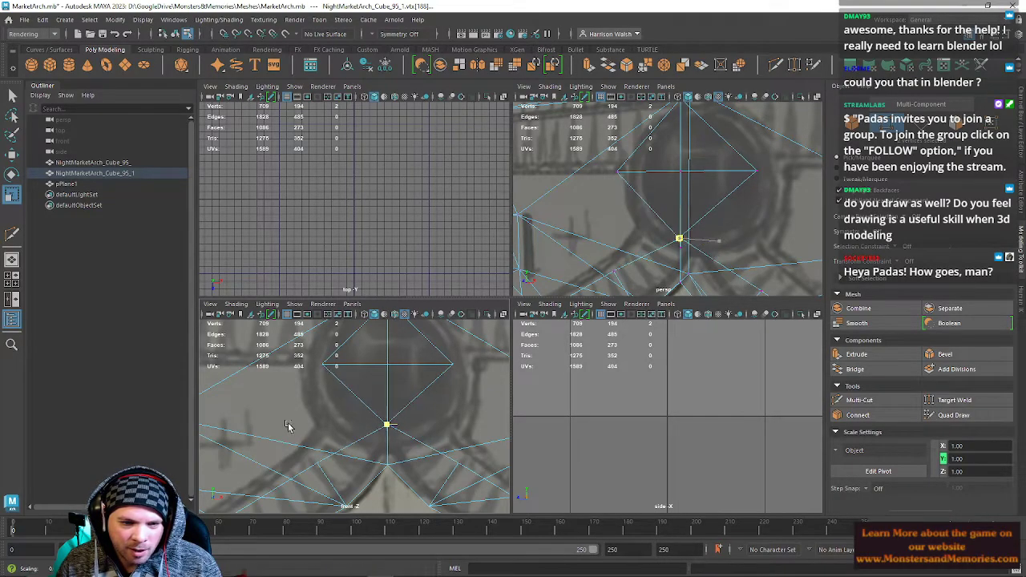
Try to scale the two collapsed vertices at the diamond's bottom tip apart horizontally.
key("w")
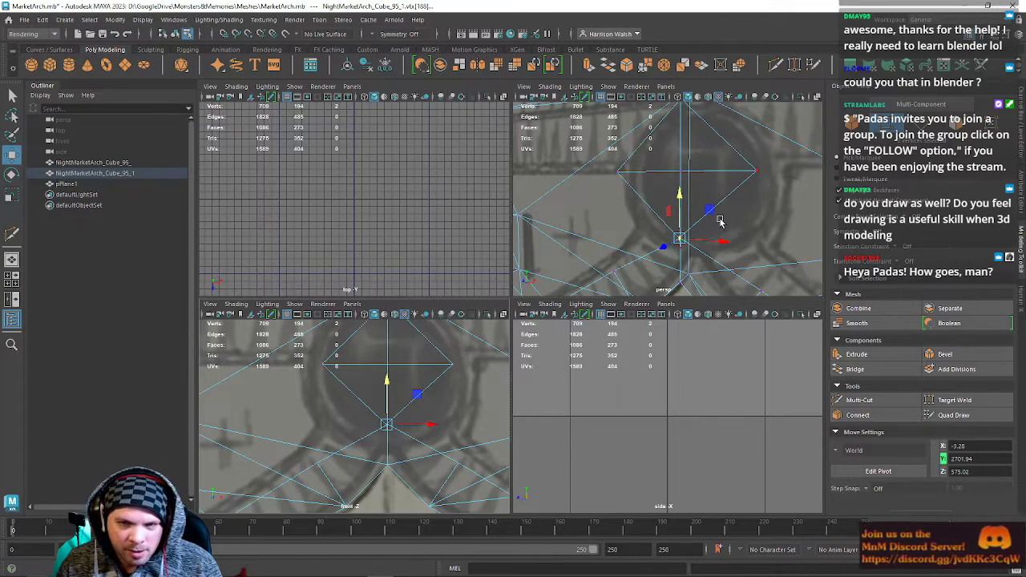
left_click_drag(698, 252, 709, 259, "alt")
key("r")
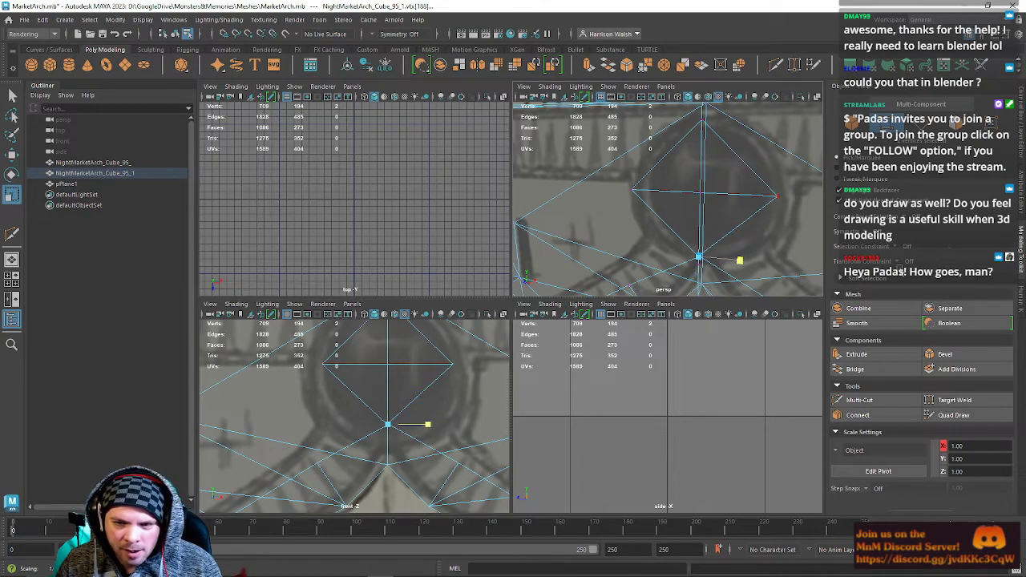
left_click_drag(738, 259, 826, 264)
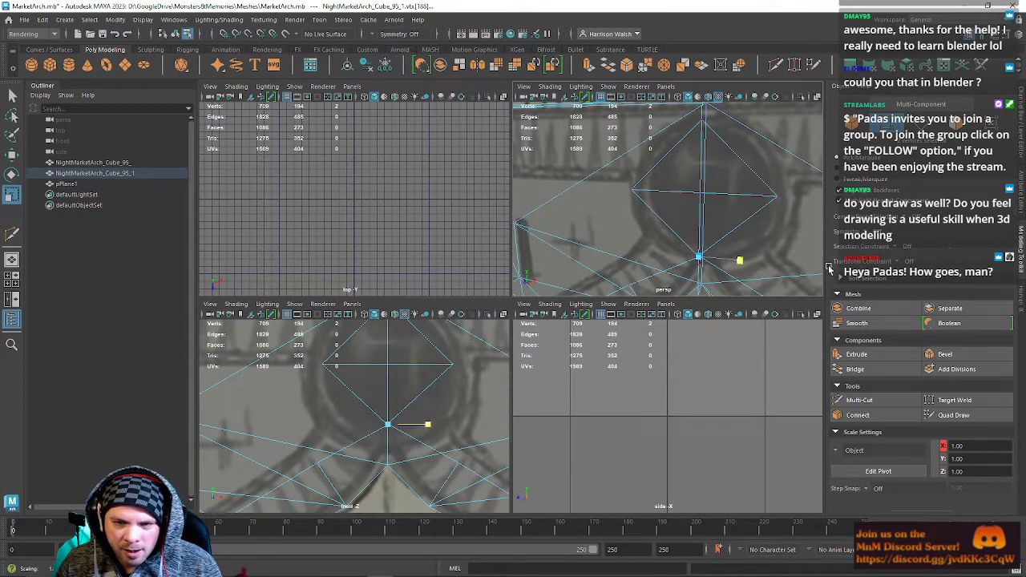
left_click(747, 267)
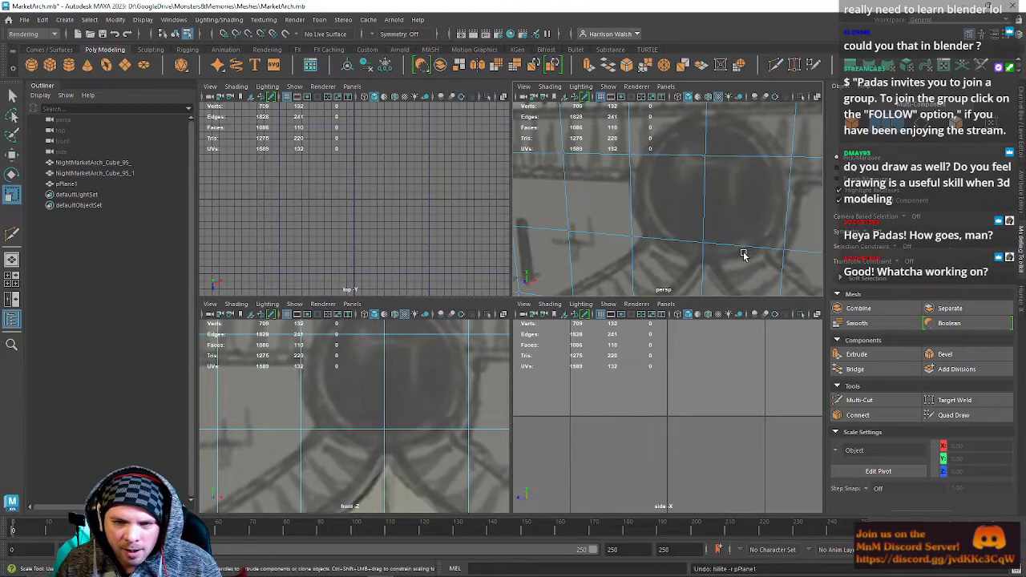
key("ctrl+z")
Scale the pair of vertices at the diamond's bottom tip along X in a close-up perspective view.
middle_click_drag(737, 244, 708, 255, "alt")
scroll(697, 241, "up", 5)
scroll(695, 220, "down", 4)
middle_click_drag(690, 128, 689, 202, "alt")
left_click_drag(702, 235, 778, 241)
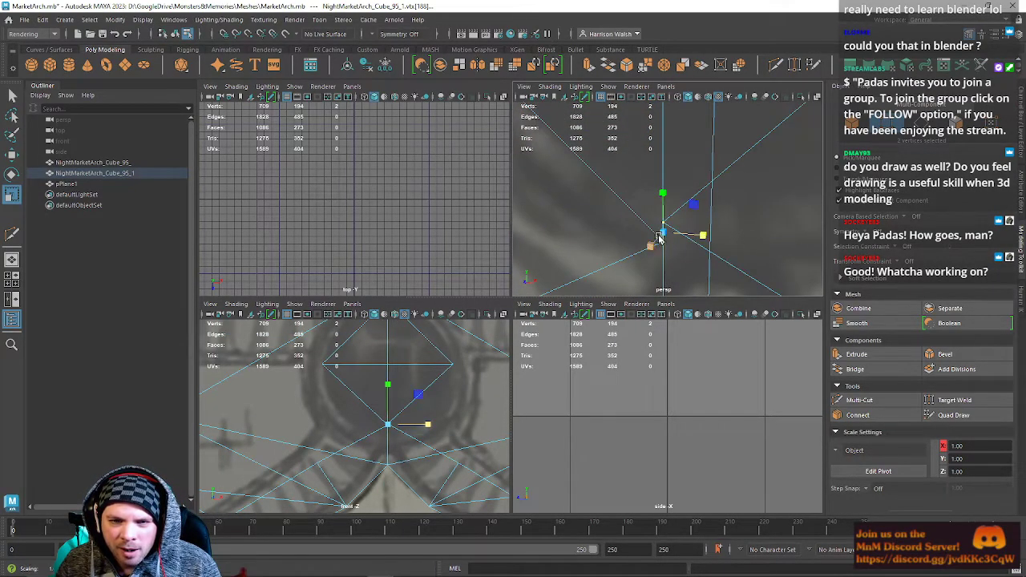
Try to spread the two nearly coincident center-line vertices below the circle apart and select each one individually.
left_click_drag(660, 230, 735, 244)
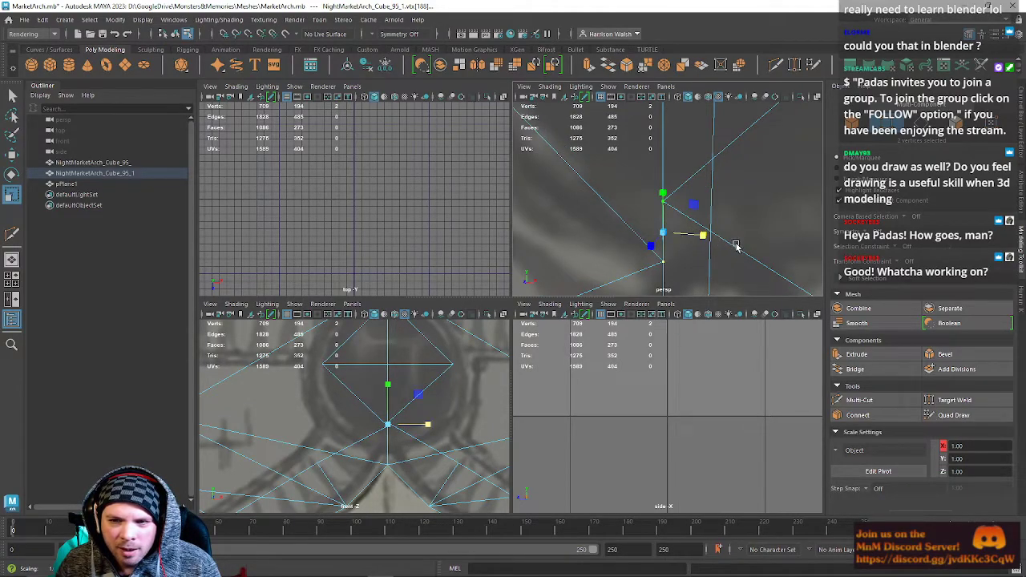
key("w")
left_click(662, 201)
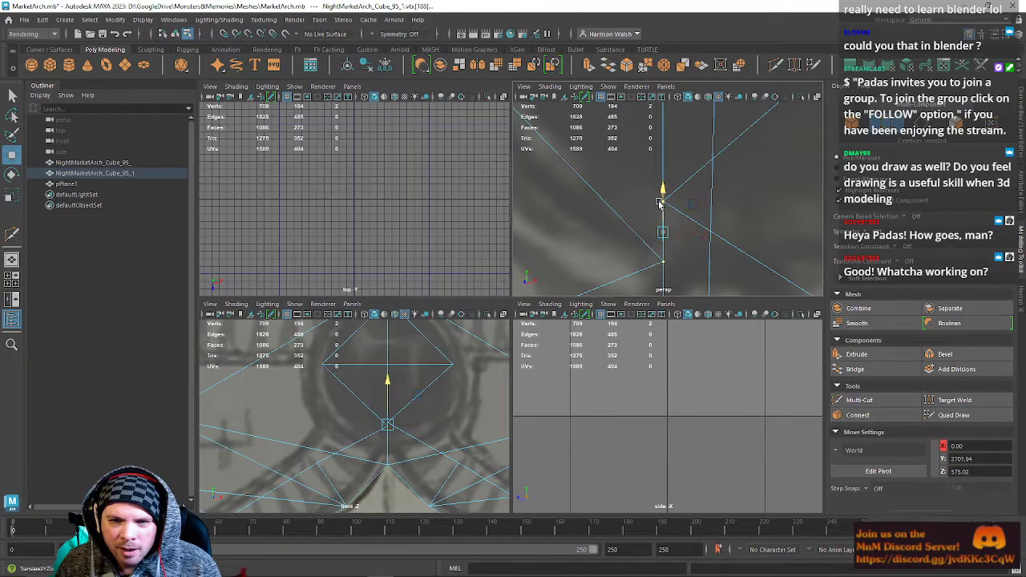
left_click(679, 207)
left_click_drag(679, 206, 681, 207)
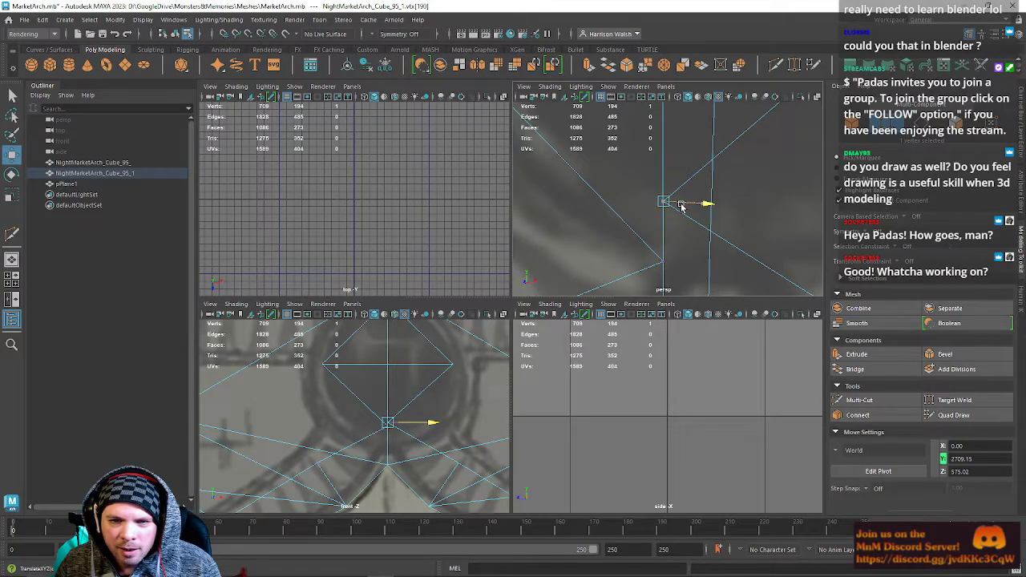
left_click(664, 262)
left_click_drag(689, 265, 747, 240)
Undo the last changes, then merge the two closely spaced center-line vertices below the circle into one.
left_click(666, 201, "shift")
key("r")
key("ctrl+z")
key("ctrl+z")
left_click_drag(638, 194, 684, 270)
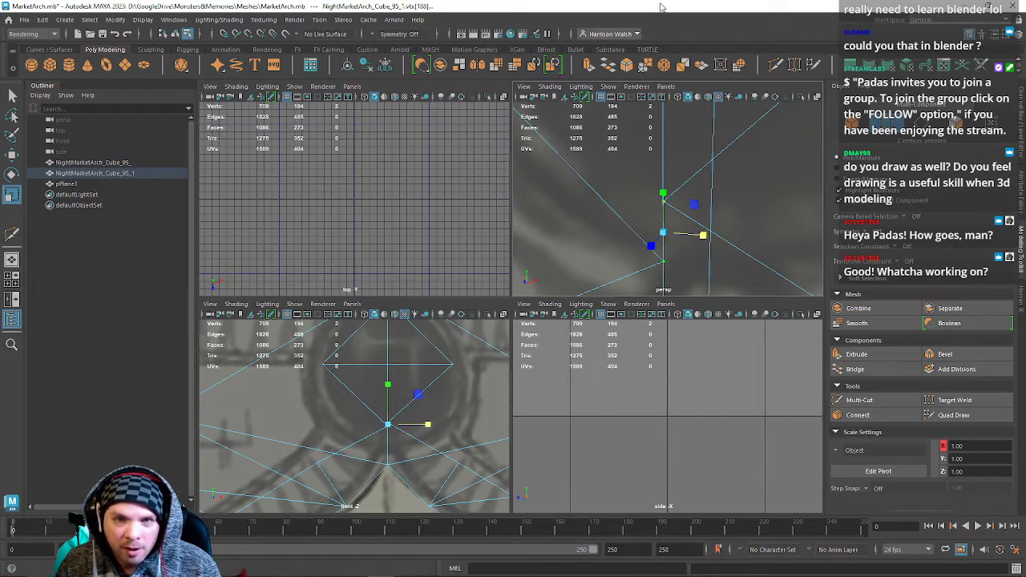
left_click(646, 67)
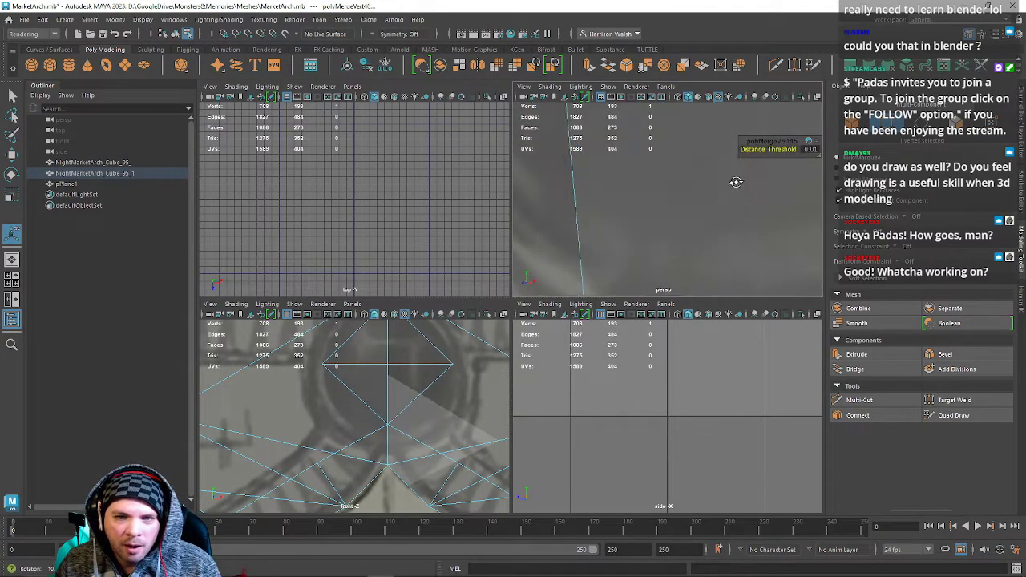
Merge the next pair of adjacent center-line vertices at the lower point of the diamond.
scroll(643, 213, "down", 5)
left_click_drag(618, 160, 640, 196, "alt")
left_click(639, 195)
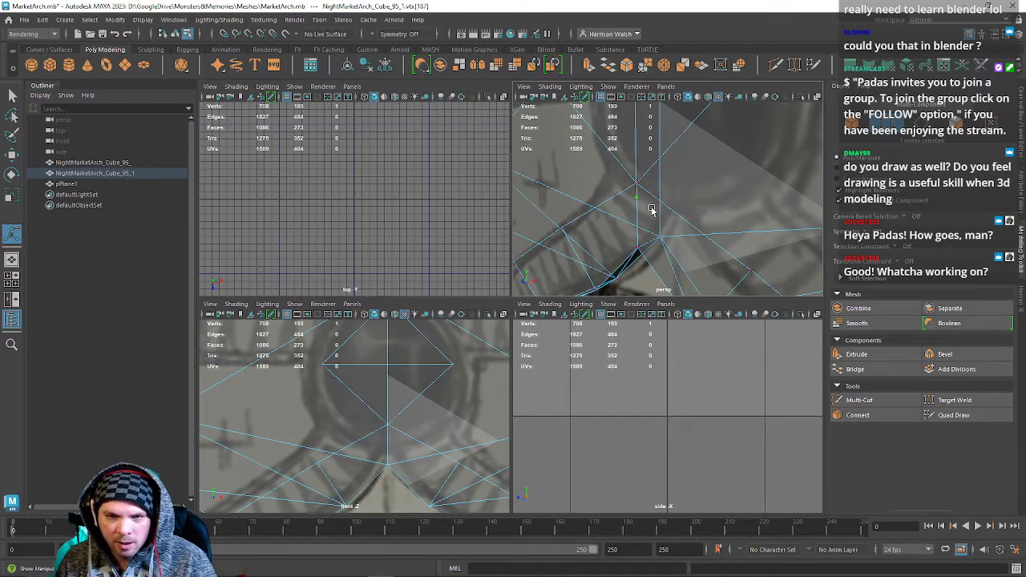
left_click(672, 168)
left_click(636, 197)
key("w")
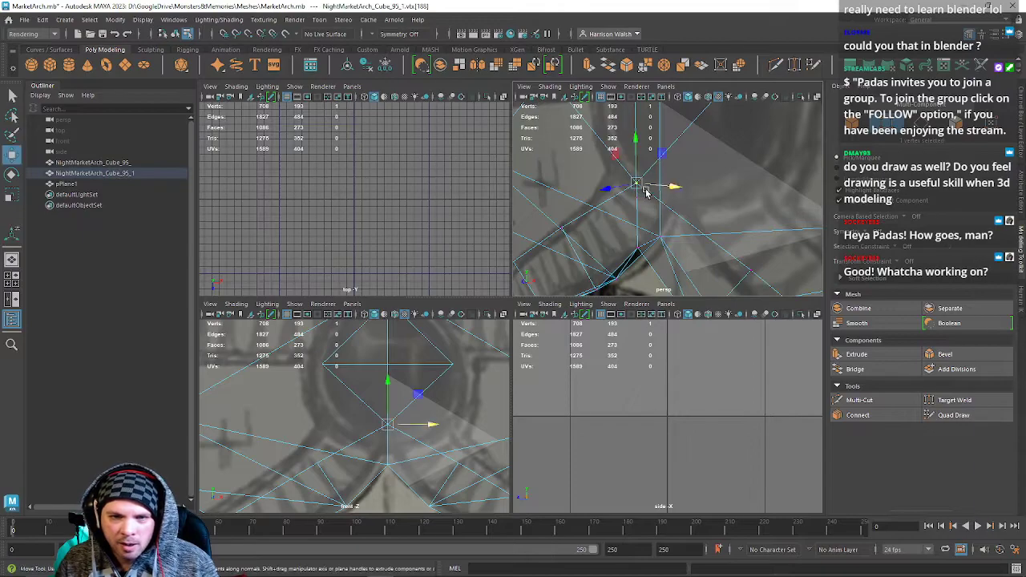
left_click(635, 198, "shift")
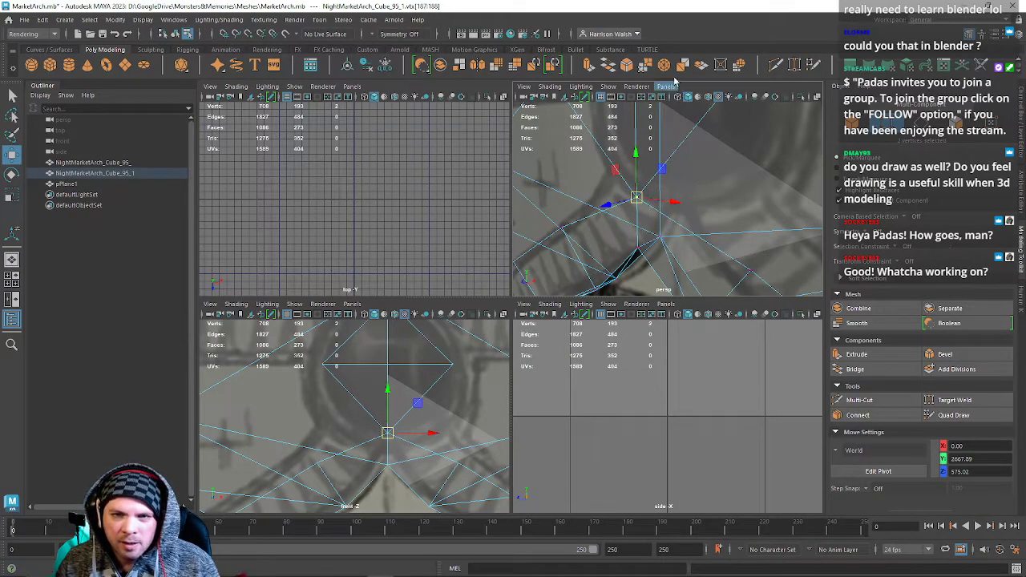
key("g")
Connect the four outer edges of the diamond over the circle, adding a vertex near the middle of each.
left_click_drag(436, 395, 451, 387, "alt")
left_click_drag(641, 200, 714, 213, "alt")
middle_click_drag(714, 214, 716, 209, "alt")
mouse_move(717, 210)
left_mouse_down("alt")
mouse_move(805, 174)
mouse_move(708, 170)
mouse_move(668, 190)
mouse_move(598, 198)
mouse_move(608, 209)
mouse_move(660, 206)
left_mouse_up("alt")
mouse_move(660, 206)
middle_mouse_down("alt")
mouse_move(676, 227)
mouse_move(684, 205)
mouse_move(657, 220)
mouse_move(684, 185)
middle_mouse_up("alt")
right_click_drag(687, 184, 688, 158)
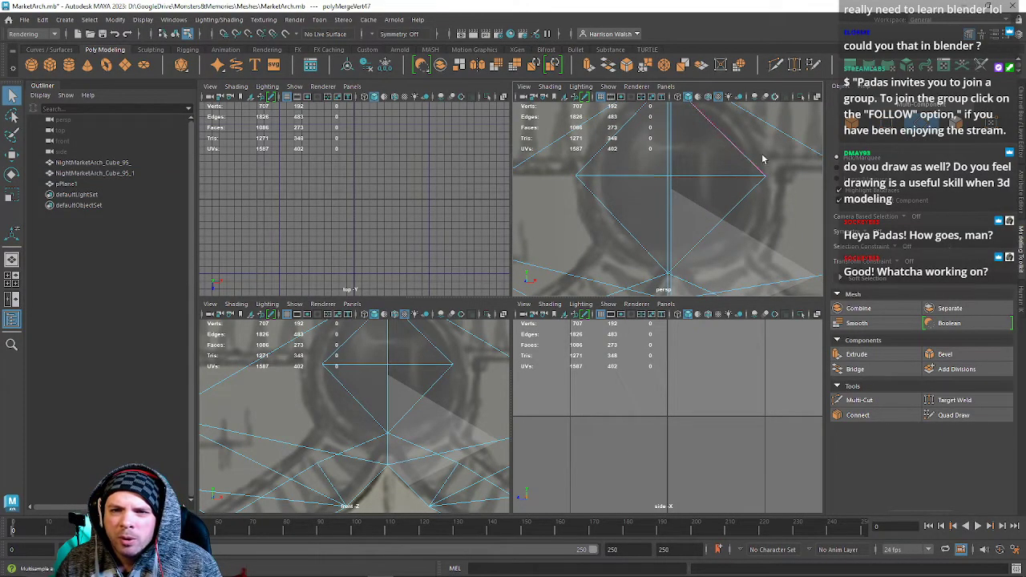
left_click(723, 234)
left_click(621, 225)
left_click(621, 128)
left_click(719, 132)
right_click(723, 137)
right_click_drag(680, 142, 679, 118)
left_click(682, 129)
left_click(646, 131, "shift")
left_click(614, 163, "shift")
left_click(626, 205, "shift")
left_click(640, 225, "shift")
left_click(687, 225, "shift")
left_click(366, 373, "alt")
key("space")
left_click_drag(698, 226, 614, 240, "alt")
right_click(607, 246)
right_click_drag(607, 246, 605, 271)
Delete the new connecting edges inside the diamond, keeping the midpoint vertices on its outer edges.
right_click_drag(485, 232, 487, 200)
left_click(505, 198)
left_click(535, 209, "shift")
left_click(481, 245, "shift")
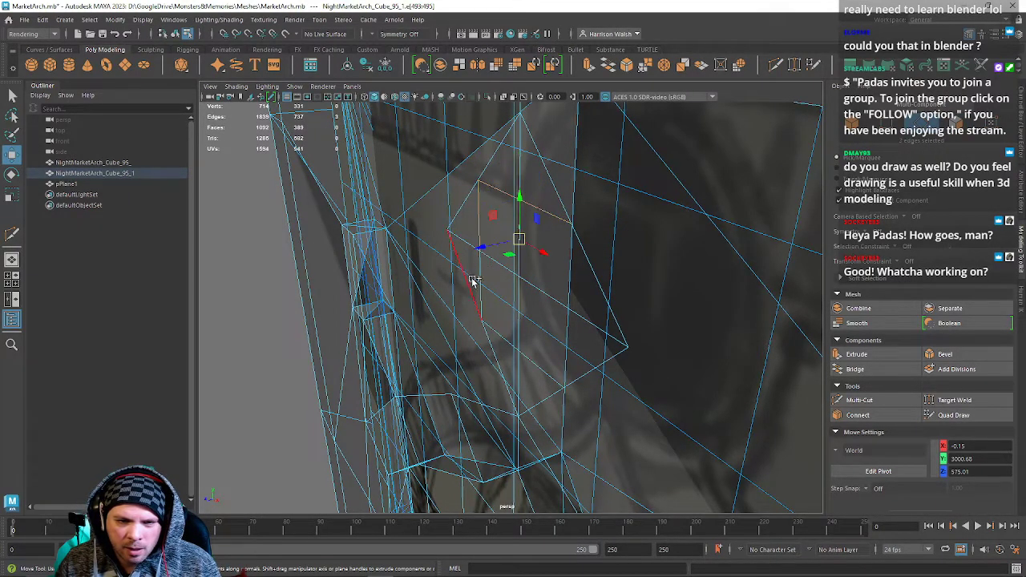
left_click(481, 284, "shift")
left_click(496, 324, "shift")
left_click(531, 355, "shift")
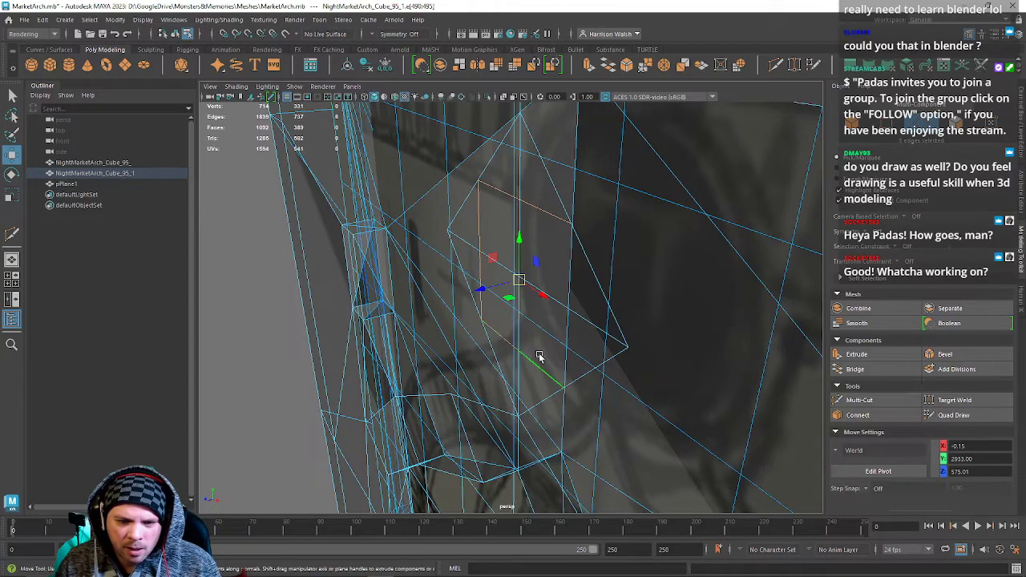
key("ctrl+Delete")
left_click_drag(473, 217, 525, 149, "alt")
right_click_drag(524, 149, 479, 149)
left_click_drag(520, 151, 543, 190, "alt")
key("ctrl+z")
key("ctrl+z")
key("ctrl+Delete")
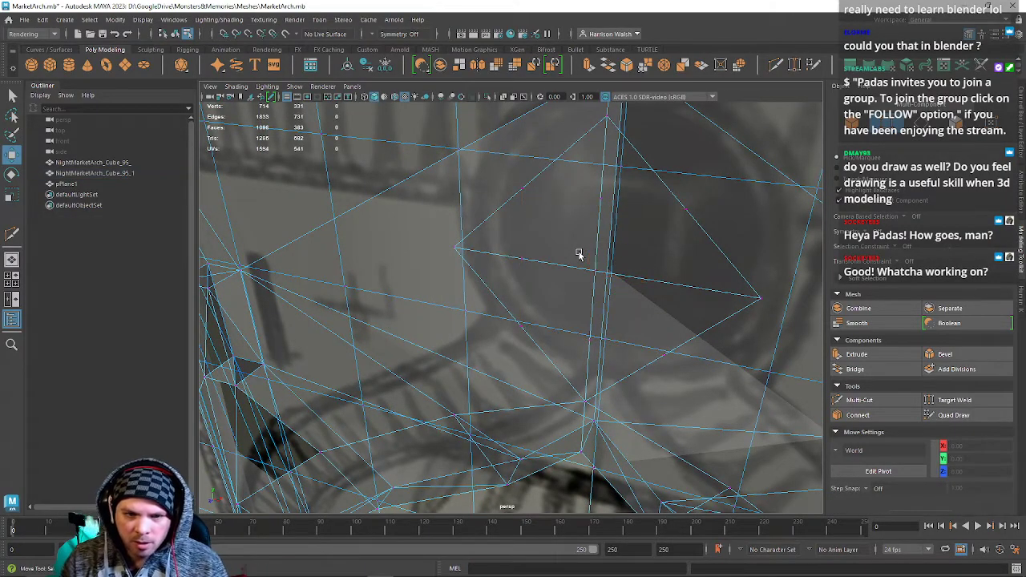
Delete the three leftover vertices on the diamond's inner horizontal and vertical edges.
left_click_drag(603, 224, 604, 225)
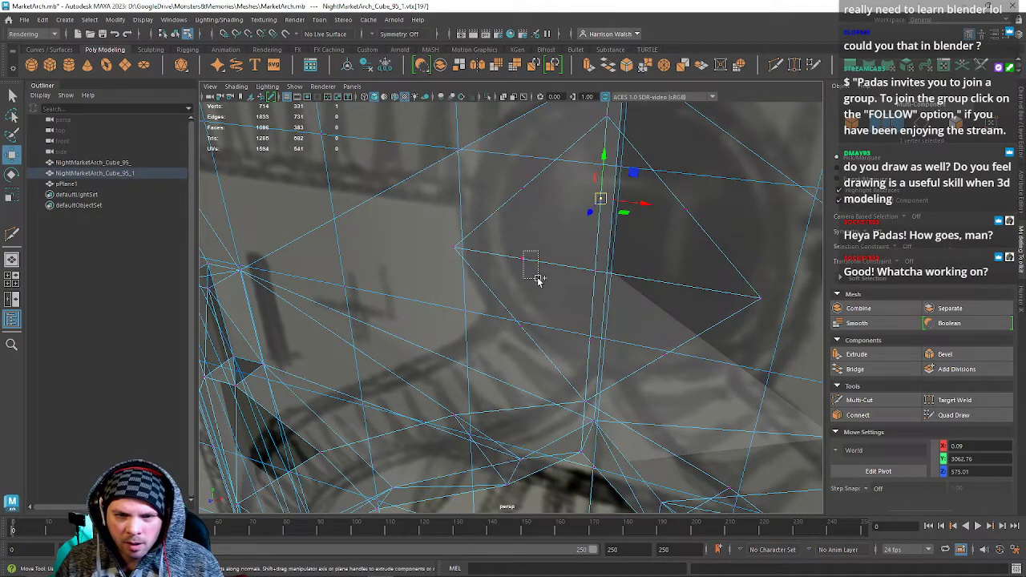
left_click_drag(539, 271, 540, 270, "shift")
left_click_drag(597, 355, 611, 360, "shift")
key("ctrl+Delete")
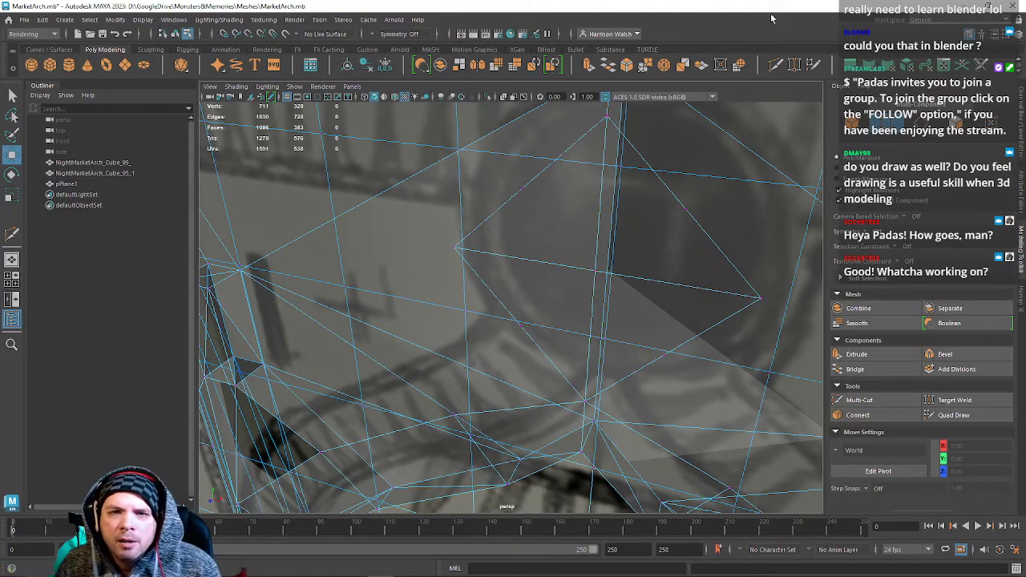
Multi-Cut from the diamond's upper-left edge midpoint through its center to the upper-right edge midpoint.
key("ctrl+shift+x")
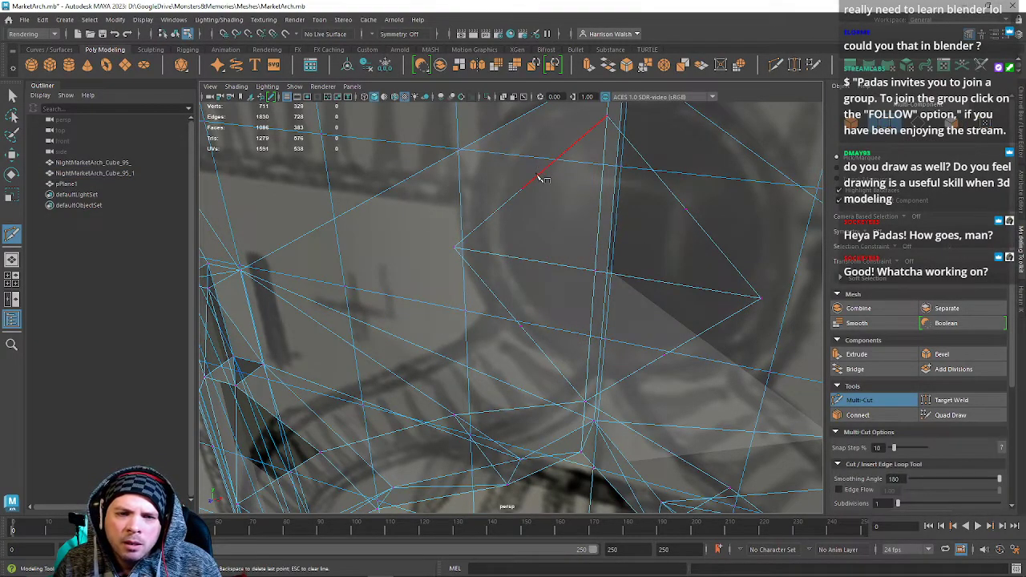
left_click(596, 270)
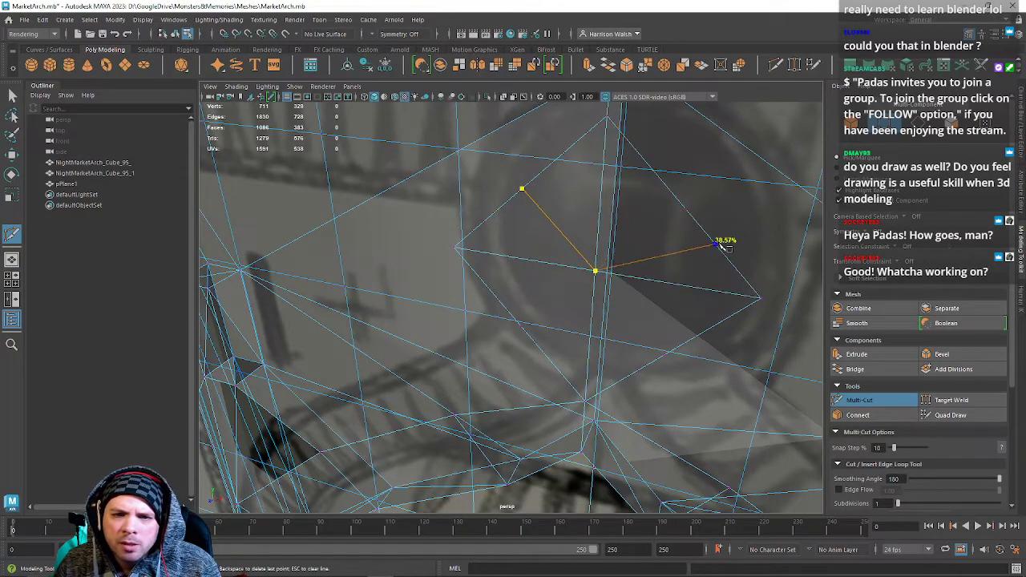
left_click(690, 209)
key("Return")
Cut edges from the diamond's two lower edge midpoints to its center vertex.
left_click_drag(636, 280, 507, 269)
key("q")
key("g")
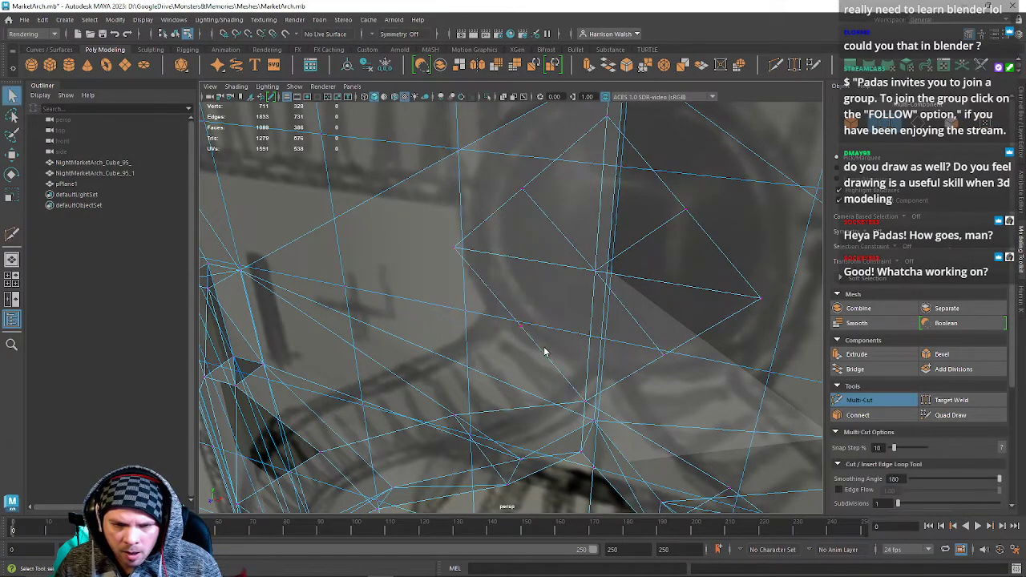
left_click_drag(545, 263, 609, 277)
key("q")
Scale the diamond's four edge-midpoint vertices outward in the front view so its outline becomes an octagon matching the circle.
left_click_drag(648, 313, 640, 289, "alt")
key("w")
right_click_drag(617, 210, 567, 210)
left_click(549, 160)
left_click(548, 303, "shift")
left_click(681, 302, "shift")
left_click(690, 161, "shift")
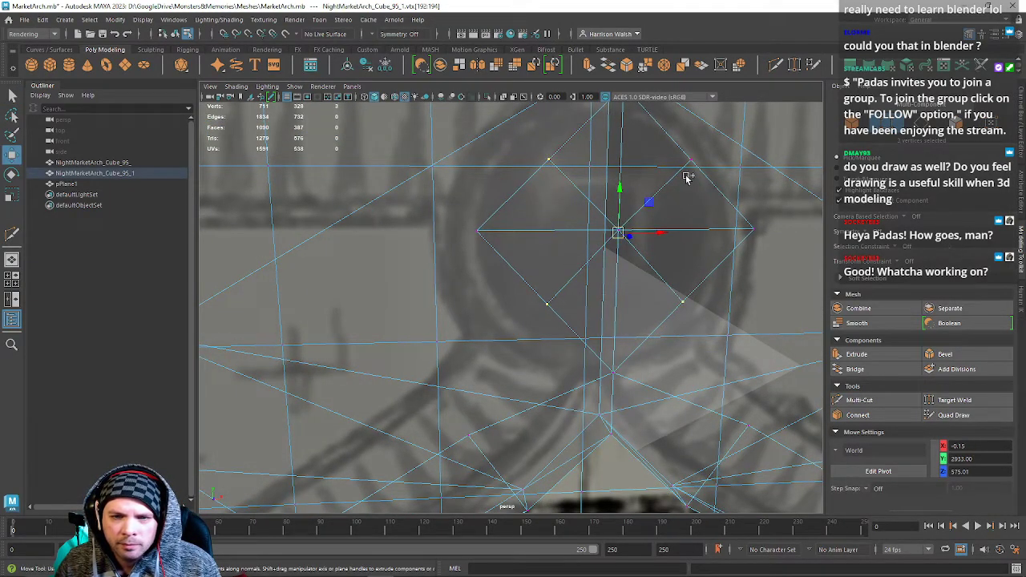
key("space")
key("space")
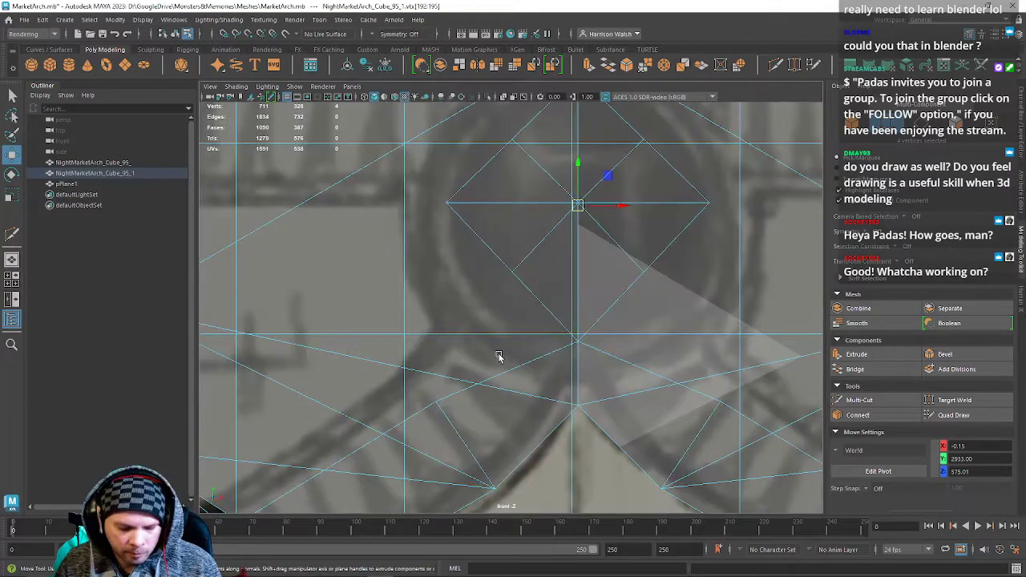
key("r")
left_click_drag(577, 204, 603, 200)
Select the eight triangular faces that make up the octagon over the circle.
middle_click_drag(602, 200, 609, 239, "alt")
right_click_drag(595, 226, 596, 257)
key("space")
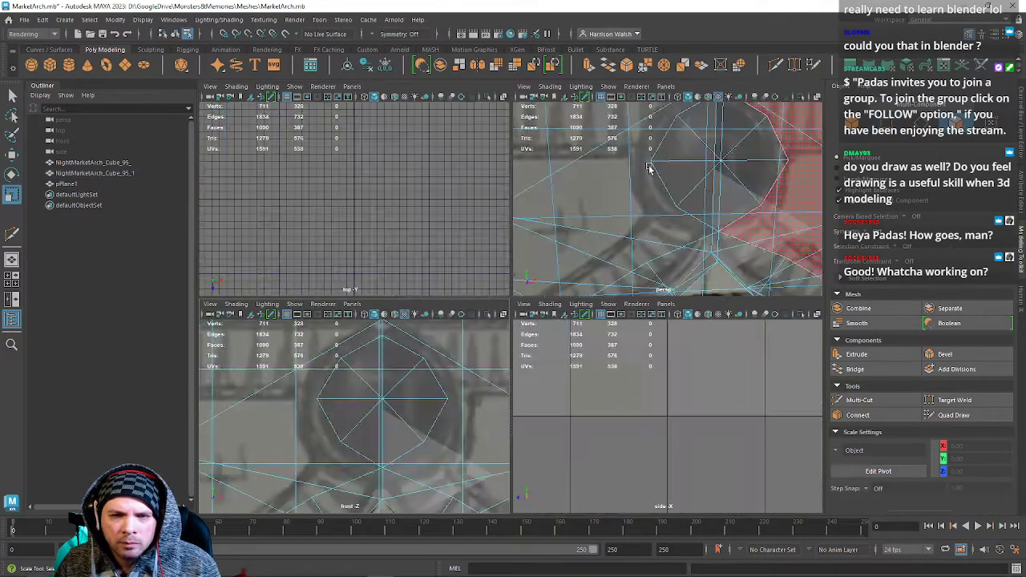
key("space")
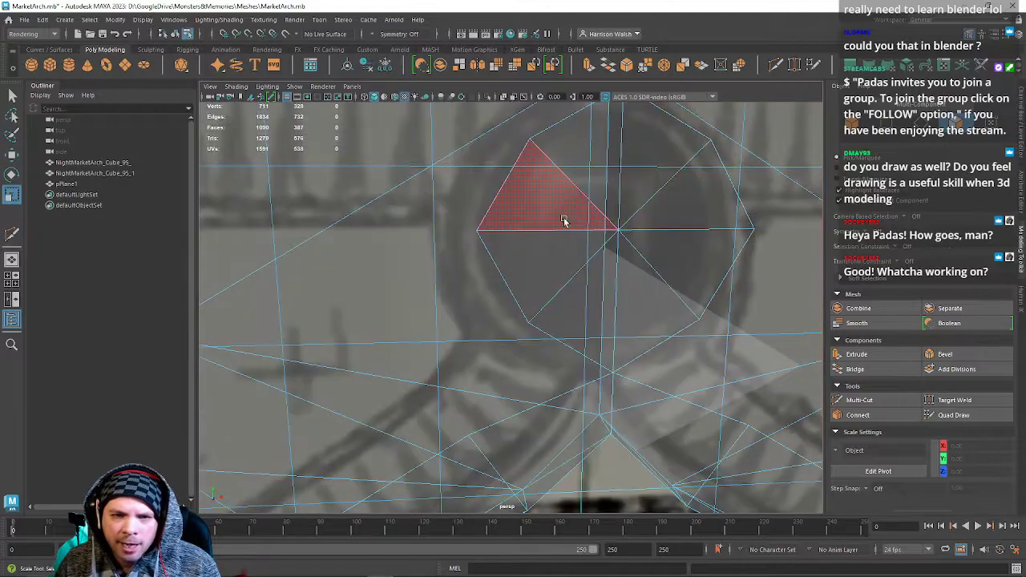
left_click(561, 217)
mouse_move(604, 172)
left_mouse_down()
mouse_move(664, 137)
mouse_move(668, 213)
mouse_move(639, 293)
mouse_move(601, 310)
mouse_move(568, 270)
left_mouse_up()
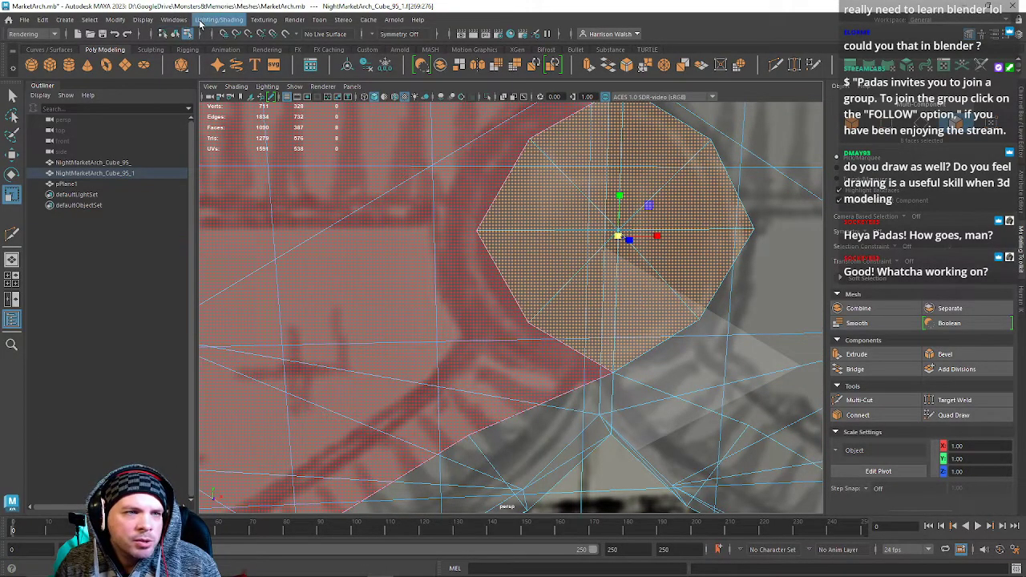
Switch to the Modeling menu set and save the scene.
left_click(54, 33)
left_click(32, 45)
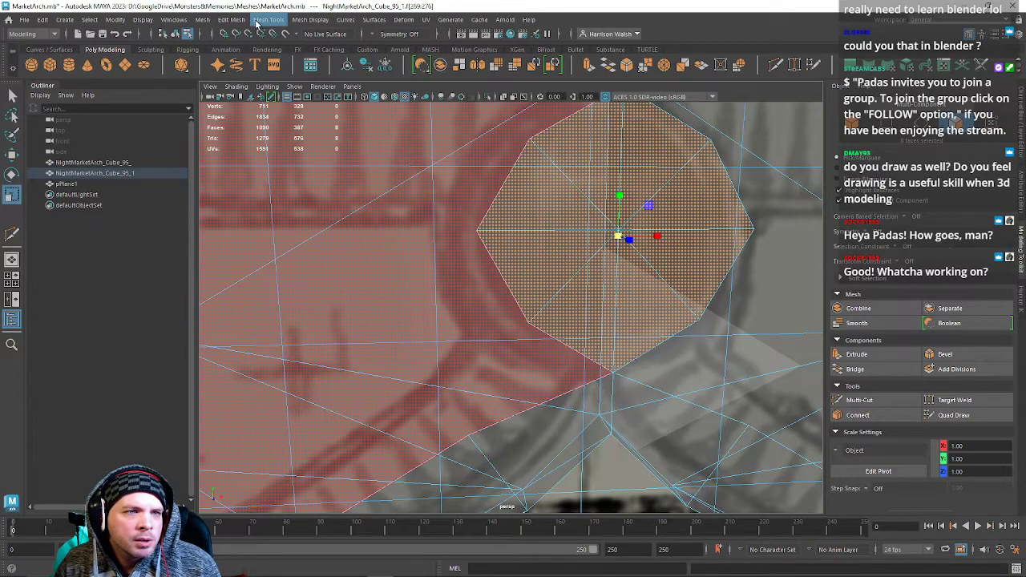
left_click(21, 19)
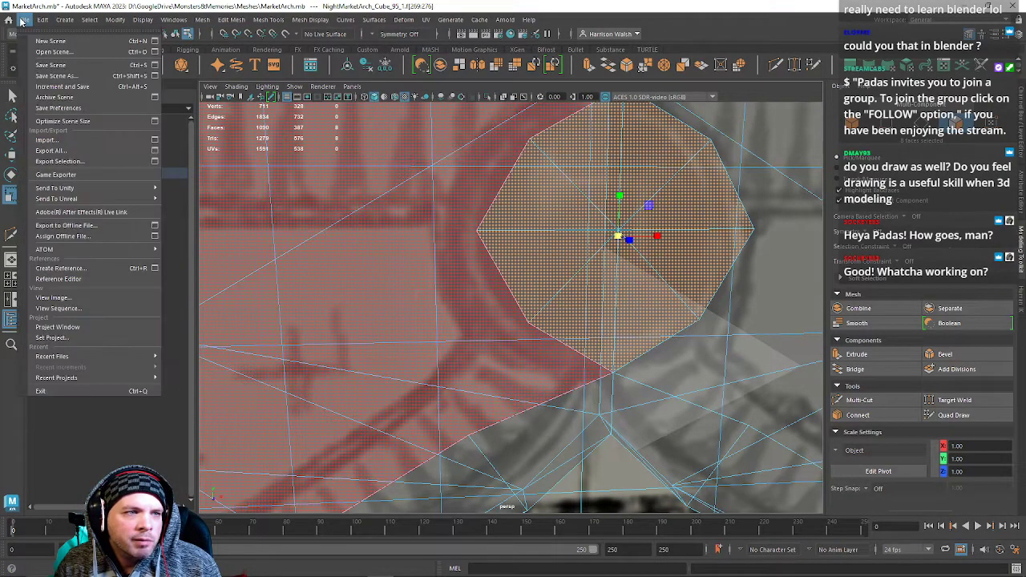
left_click(56, 52)
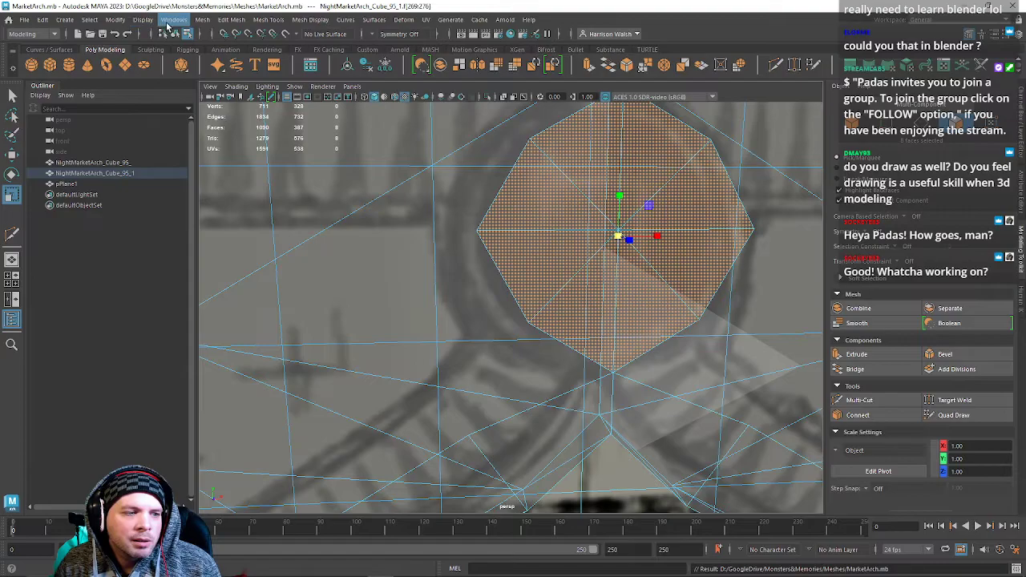
Move the low corner vertex at the base of the arch's side wall vertically with snapping on.
scroll(565, 329, "down", 10)
left_click_drag(477, 271, 561, 240, "alt")
left_click_drag(468, 330, 753, 314, "alt")
middle_click_drag(544, 384, 600, 284, "alt")
right_click_drag(601, 284, 703, 481, "alt")
left_click_drag(703, 481, 538, 332, "alt")
right_click_drag(411, 272, 410, 301)
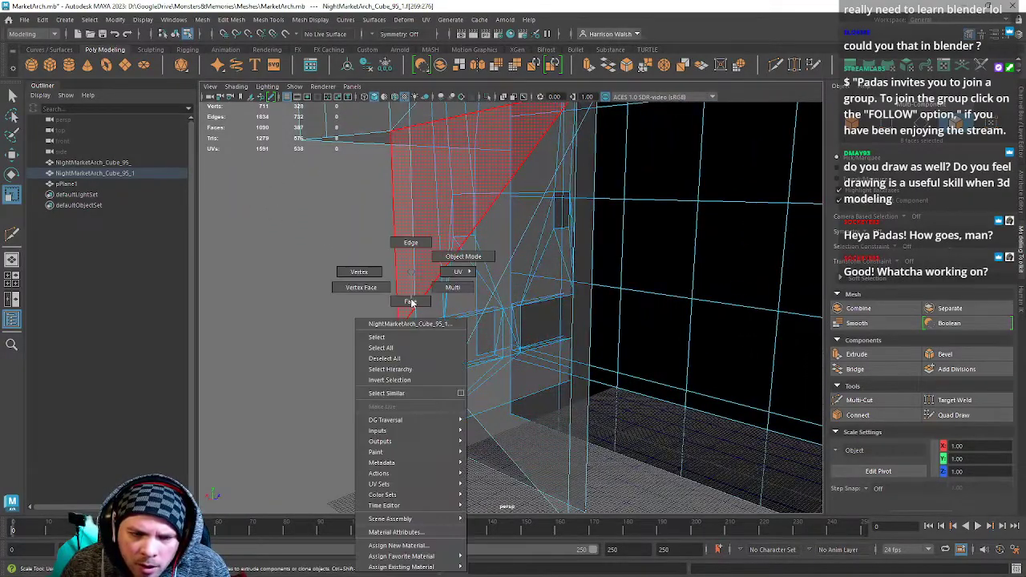
right_click_drag(368, 274, 369, 275)
key("w")
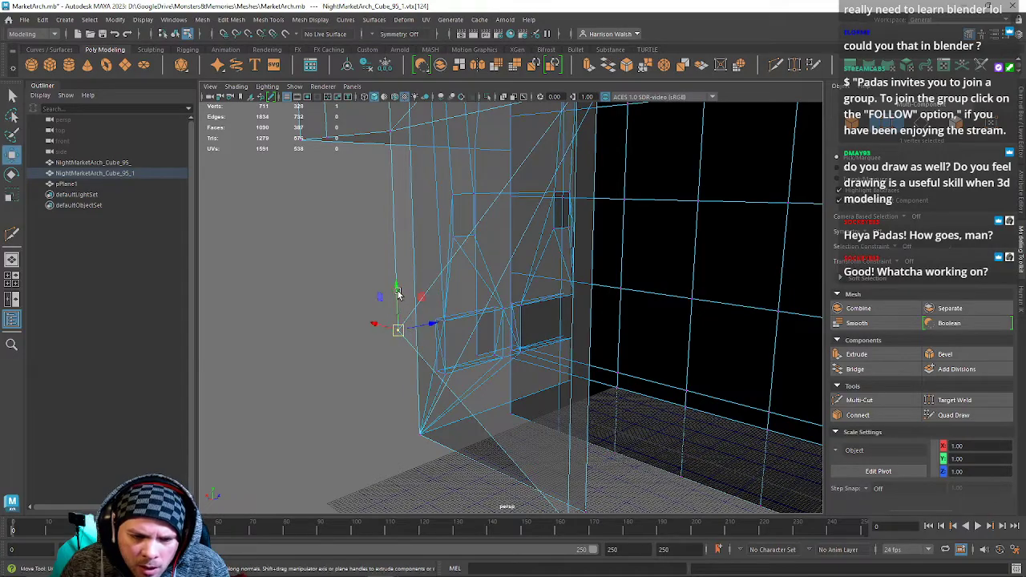
left_click_drag(389, 362, 484, 333, "alt")
left_click_drag(541, 264, 631, 387, "alt")
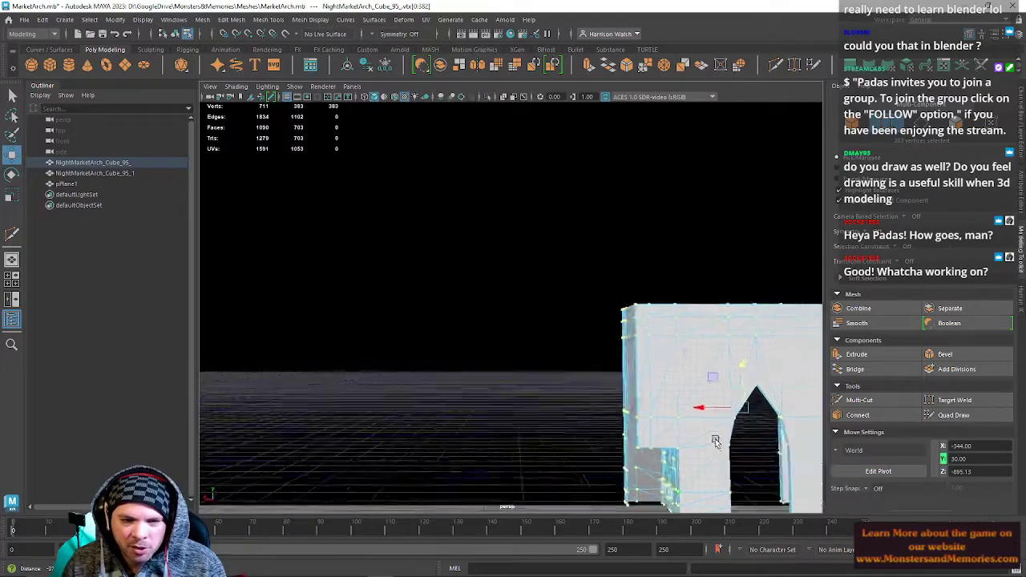
right_click_drag(717, 440, 488, 233, "alt")
right_click_drag(620, 304, 385, 238, "alt")
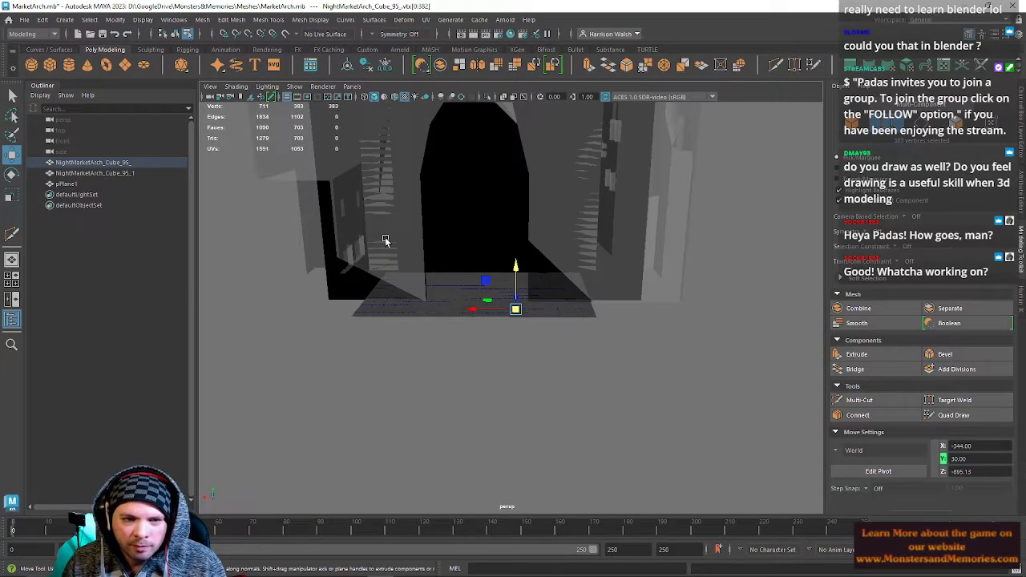
left_click(336, 256)
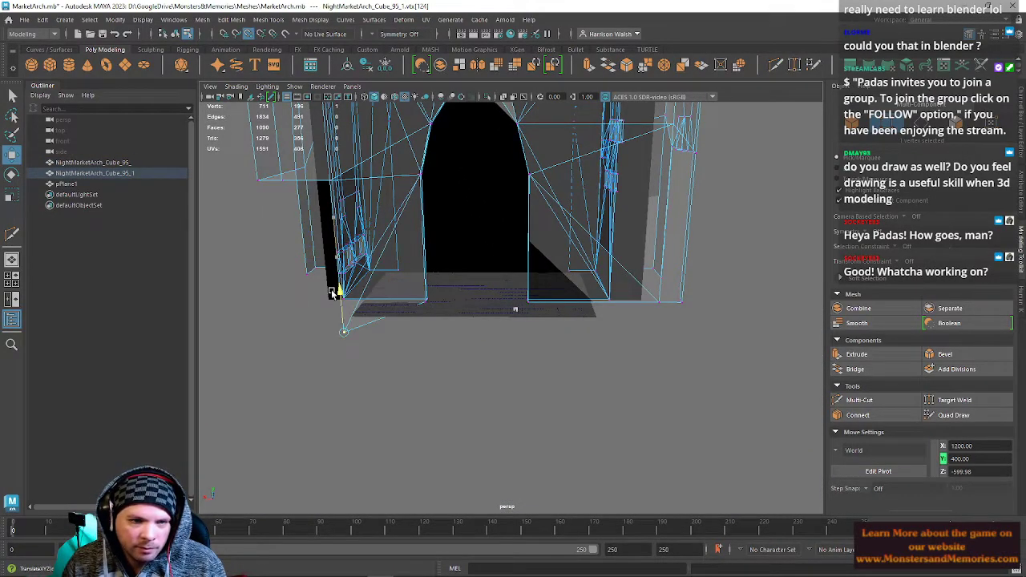
Apply Circularize to the eight selected faces above the arch and check the rounded outline from the front.
left_click(202, 19)
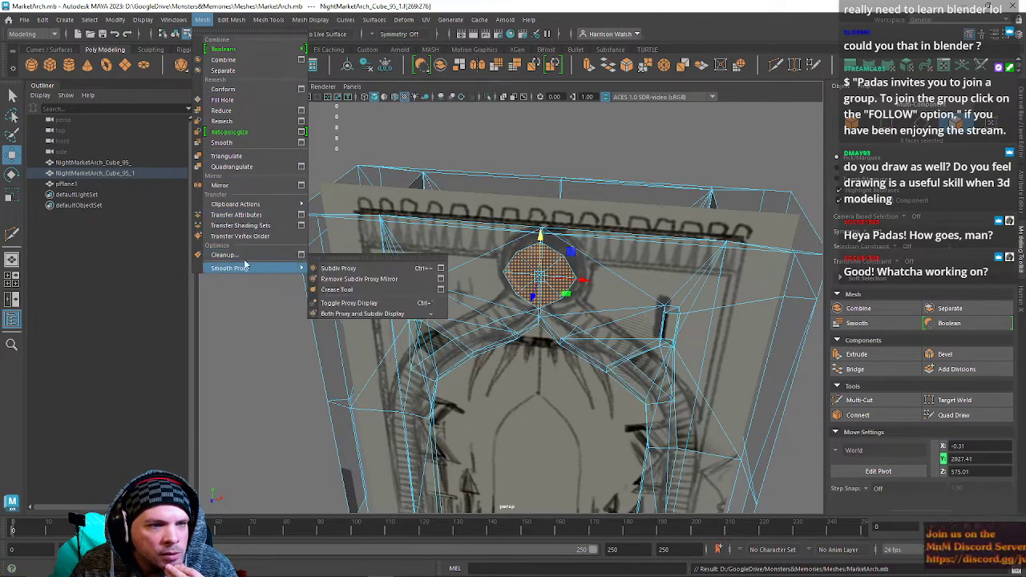
mouse_move(225, 18)
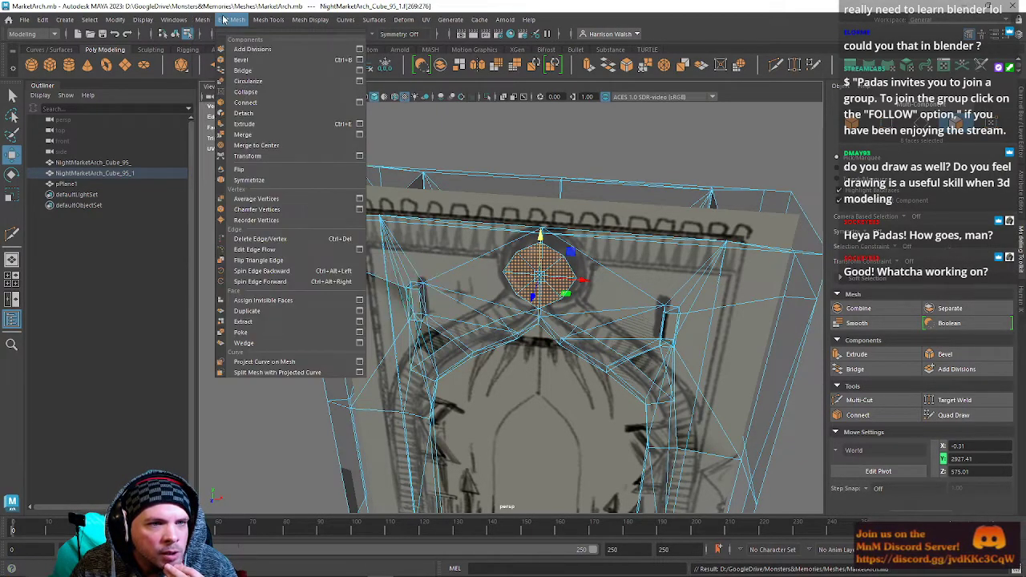
left_click(267, 82)
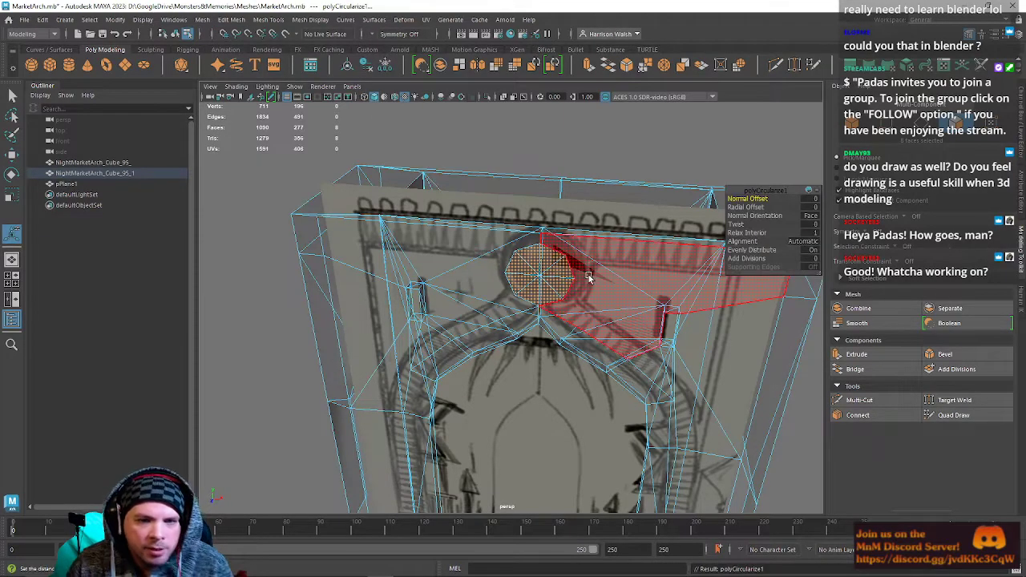
left_click_drag(547, 285, 453, 259, "alt")
left_click_drag(517, 281, 553, 224, "alt")
scroll(558, 225, "up", 5)
left_click_drag(401, 343, 467, 315, "alt")
middle_click_drag(467, 315, 443, 314, "alt")
left_click_drag(499, 346, 462, 309, "alt")
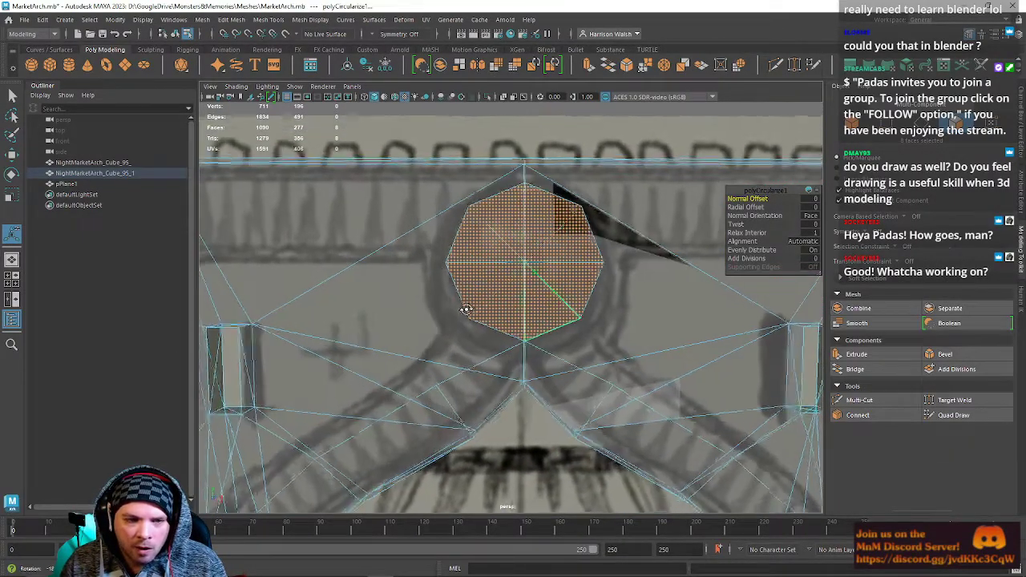
Undo the most recent changes.
key("ctrl+z")
key("ctrl+z")
key("ctrl+z")
Try to cut an edge from the left outer wall's side vertex to the left side of the circular face group.
middle_click_drag(463, 309, 561, 291, "alt")
left_click_drag(561, 291, 524, 286, "alt")
key("ctrl+shift+x")
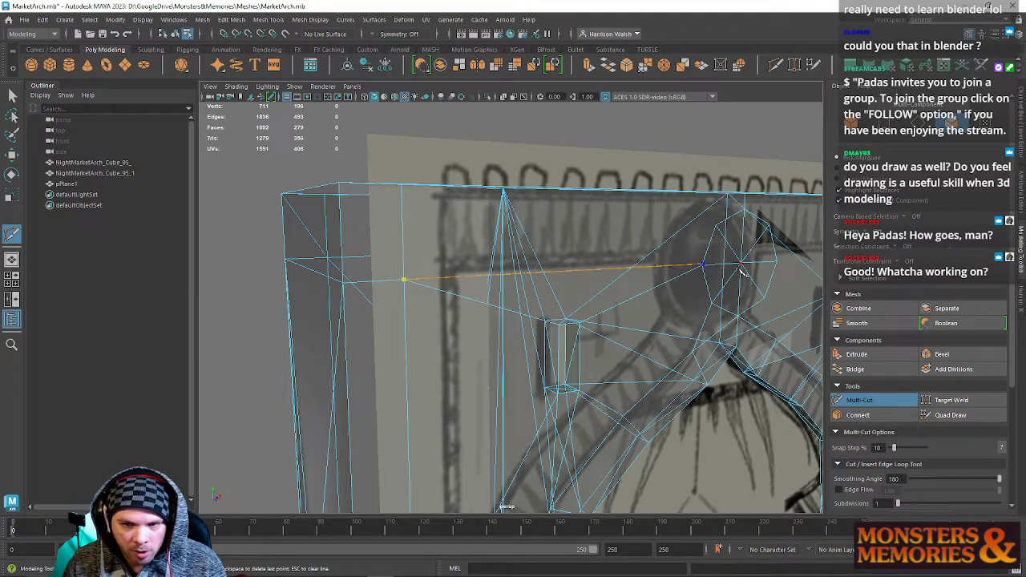
left_click_drag(743, 273, 684, 257, "alt")
middle_click_drag(679, 255, 437, 290, "alt")
right_click_drag(437, 290, 666, 344, "alt")
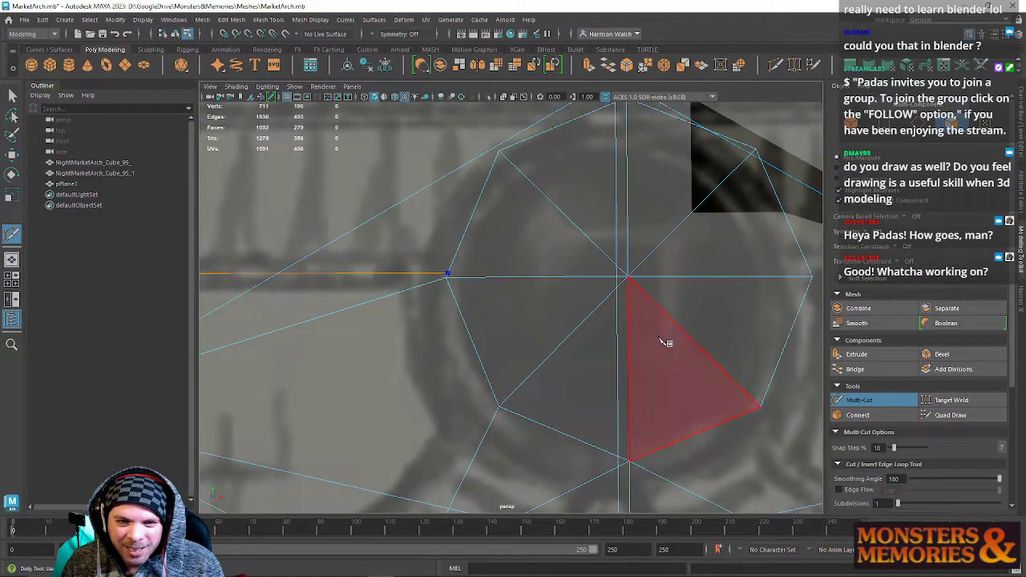
key("w")
Select the eight faces of the circle above the arch and move them up to Y 2950.
right_click_drag(626, 269, 618, 291)
left_click(582, 250)
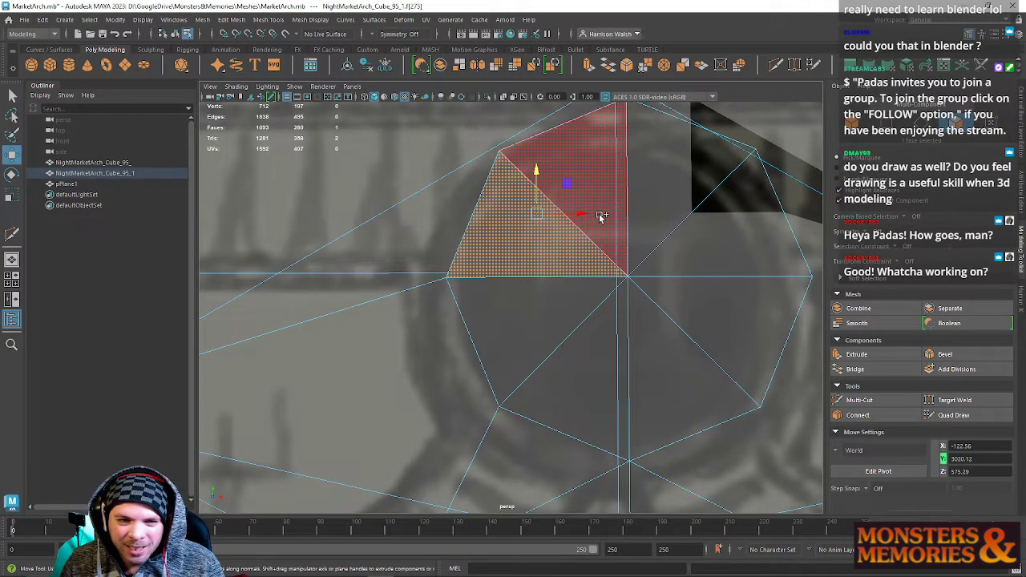
left_click(602, 214, "shift")
left_click(650, 221, "shift")
left_click(679, 256, "shift")
left_click(673, 312, "shift")
left_click(645, 324, "shift")
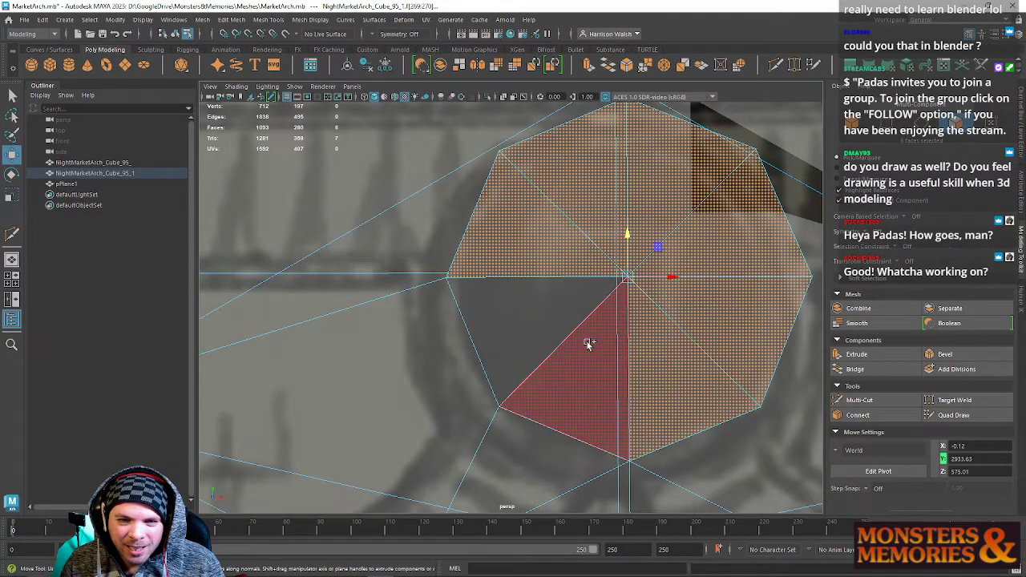
left_click(588, 343, "shift")
left_click(545, 293, "shift")
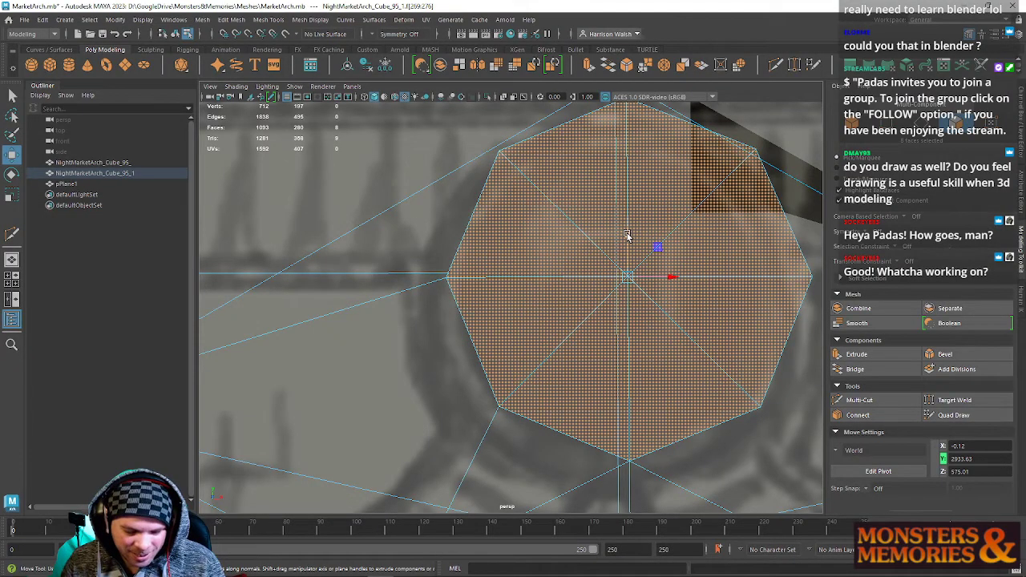
left_click_drag(627, 235, 426, 254, "alt")
key("space")
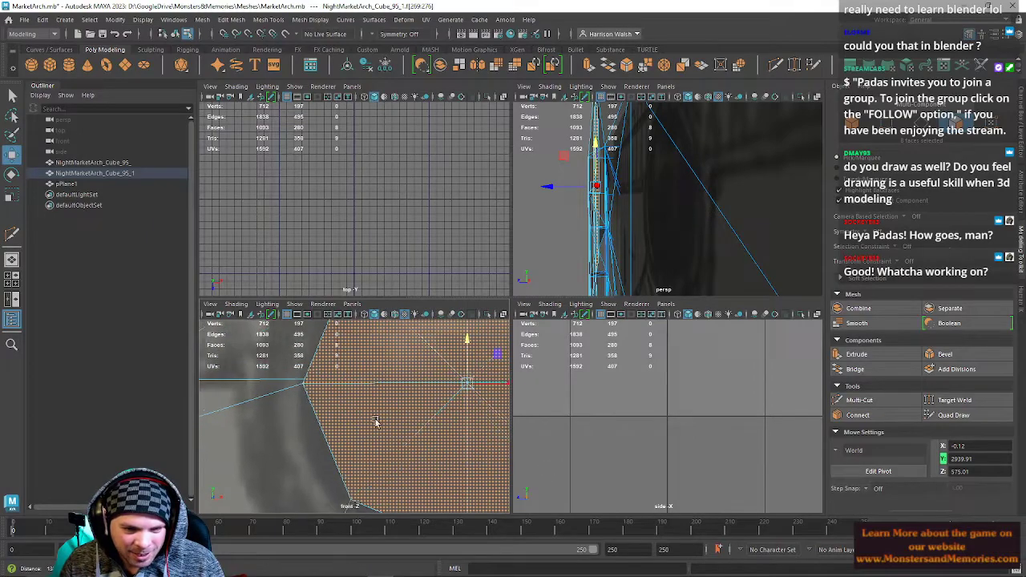
mouse_move(451, 358)
left_mouse_down()
mouse_move(451, 331)
mouse_move(451, 352)
left_mouse_up()
right_click_drag(448, 377, 337, 401, "alt")
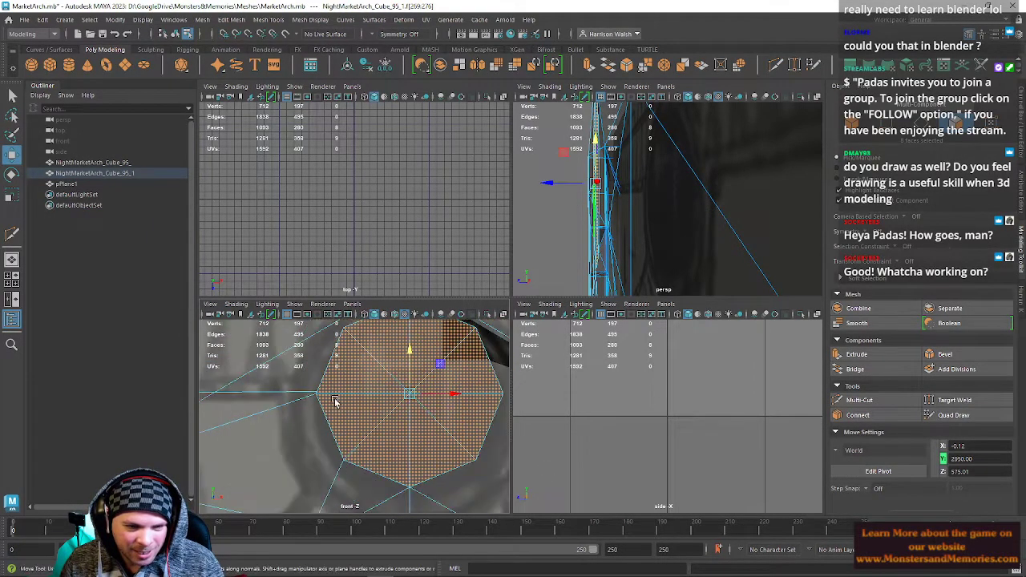
Delete the misaligned edge running from the circle's left side to the left outer wall section.
scroll(340, 396, "up", 3)
middle_click_drag(233, 395, 449, 394, "alt")
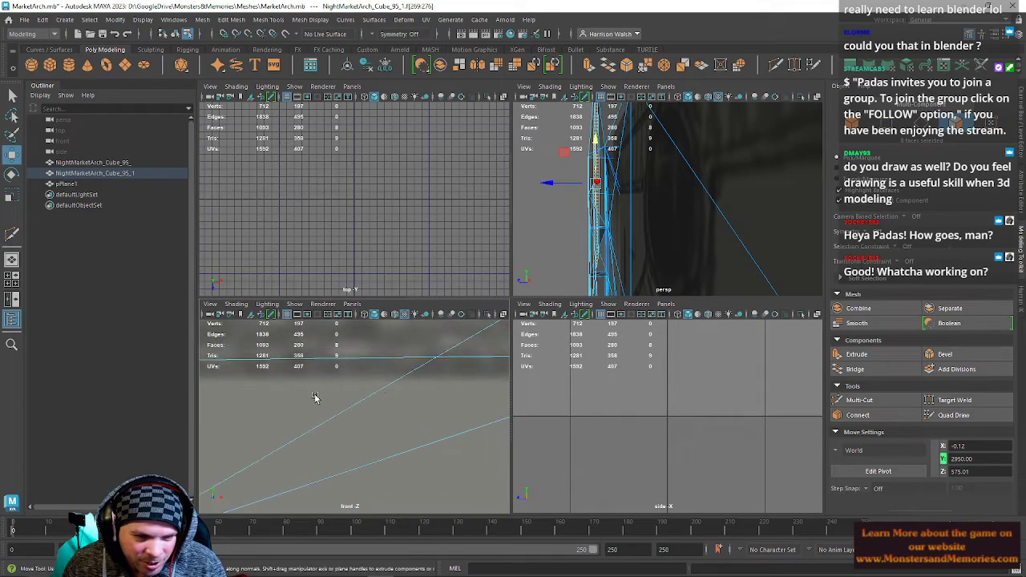
middle_click_drag(339, 393, 251, 396, "alt")
scroll(368, 377, "down", 2)
scroll(369, 377, "down", 3)
right_click_drag(369, 376, 320, 272)
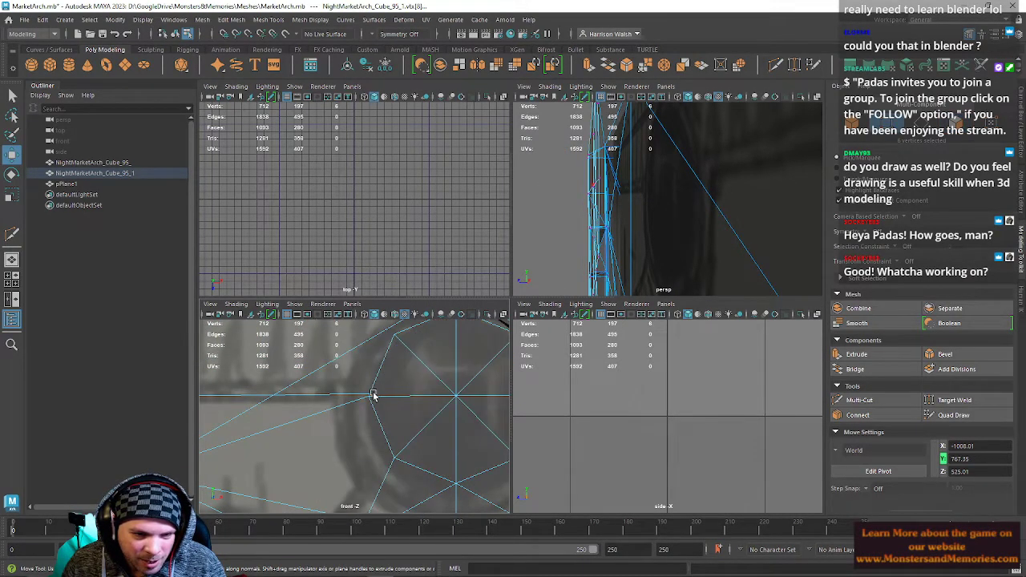
right_click_drag(370, 392, 361, 393)
right_click_drag(373, 329, 360, 242)
key("space")
left_click_drag(665, 208, 584, 313, "alt")
left_click(584, 314)
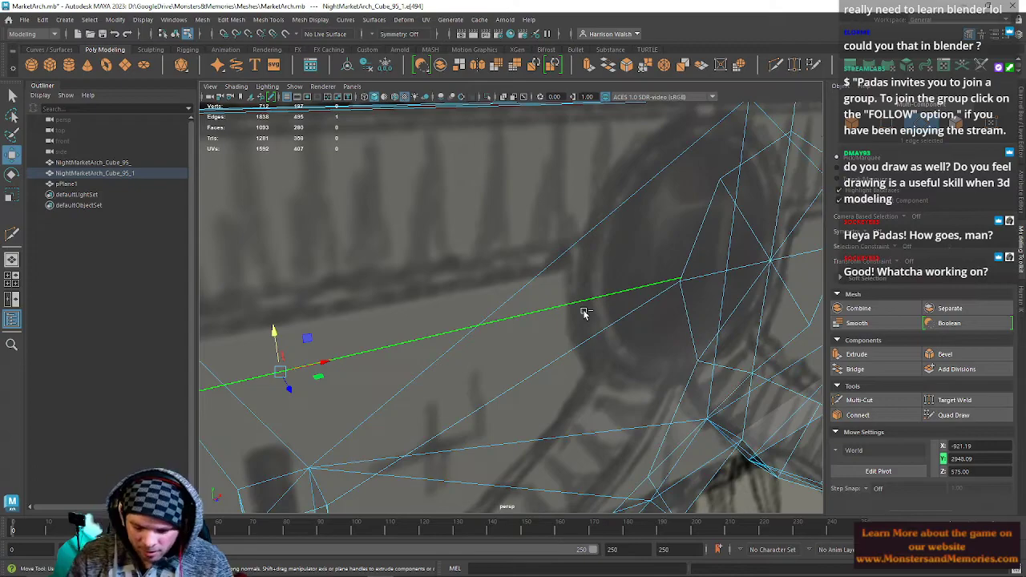
key("ctrl+Delete")
Cut an edge from the left outer wall's side vertex to the circle's left vertex.
scroll(449, 265, "down", 6)
left_click_drag(446, 238, 382, 249, "alt")
key("ctrl+shift+x")
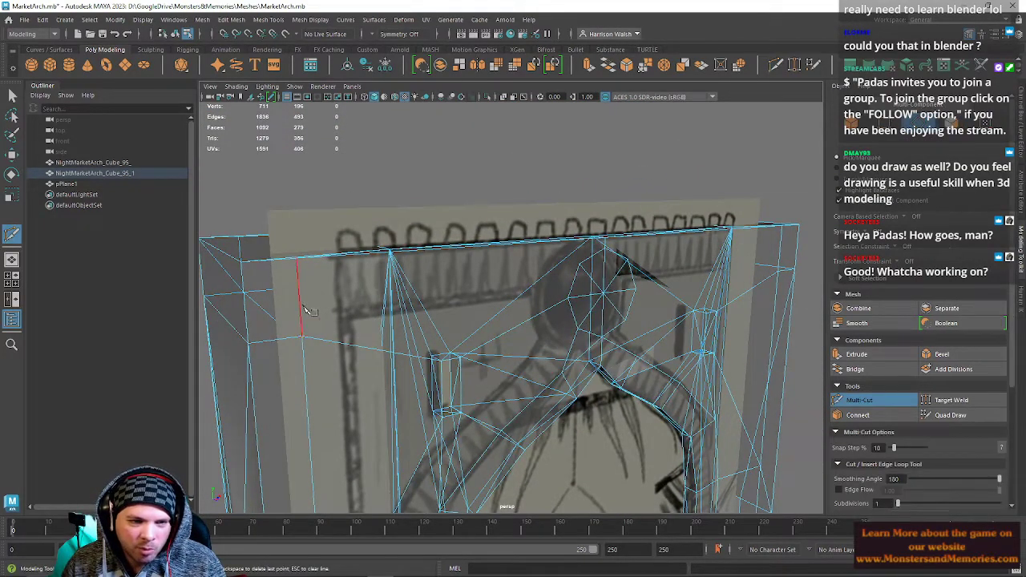
left_click(302, 336)
left_click(568, 298)
right_click(568, 298)
Cut edges from the circle's right vertex across the wall to its right outer section.
left_click_drag(568, 299, 609, 281, "alt")
middle_click_drag(609, 281, 468, 320, "alt")
scroll(468, 328, "up", 3)
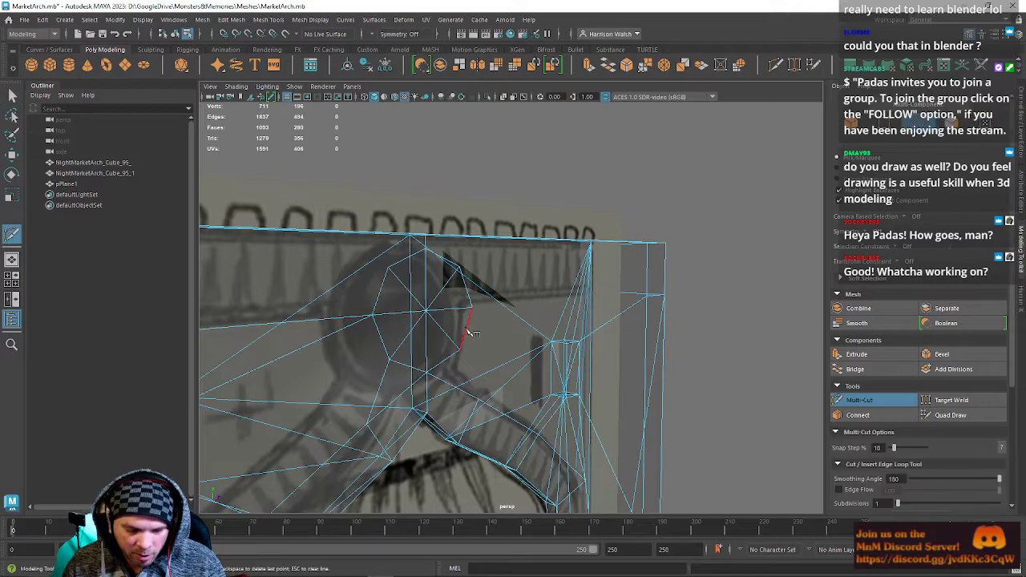
left_click_drag(492, 295, 621, 343, "alt")
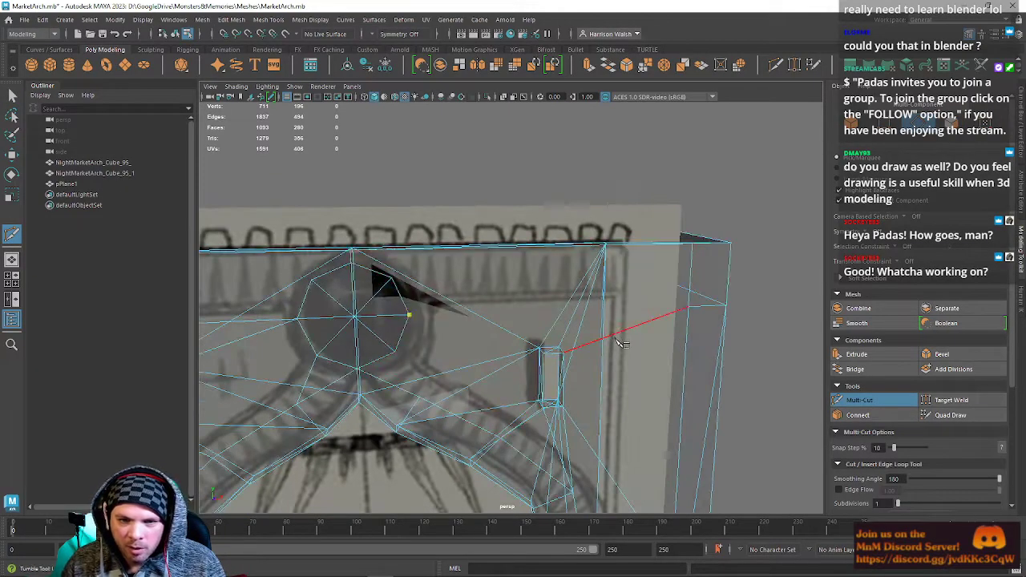
right_click(810, 279)
left_click_drag(487, 330, 447, 287, "alt")
left_click(458, 299)
left_click(570, 328)
key("q")
left_click_drag(410, 344, 565, 343, "alt")
key("ctrl+shift+x")
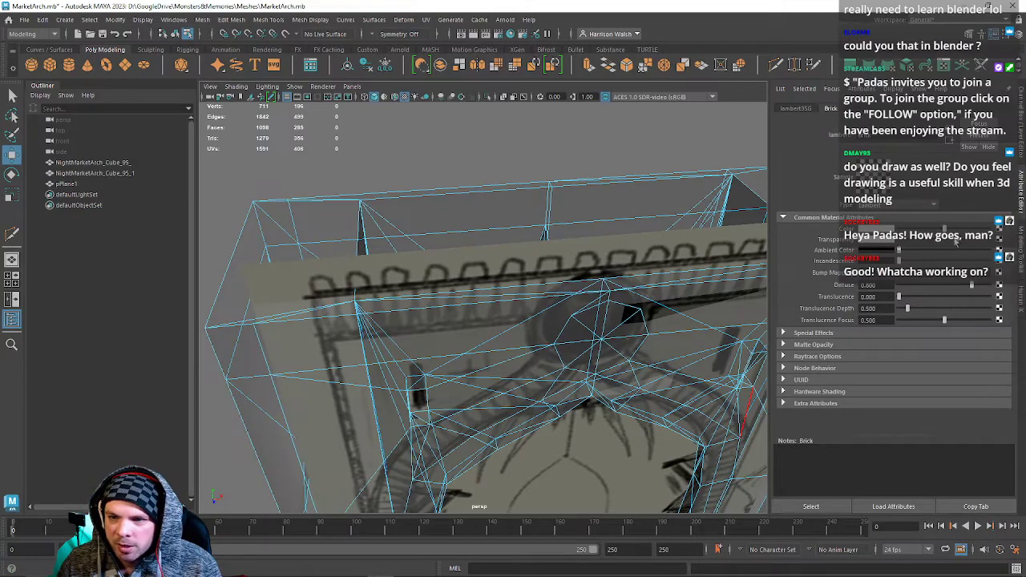
Cut an edge from the circle's upper-right vertex to the centre vertex on the wall's top edge.
left_click_drag(953, 239, 788, 239)
left_click_drag(518, 299, 601, 266, "alt")
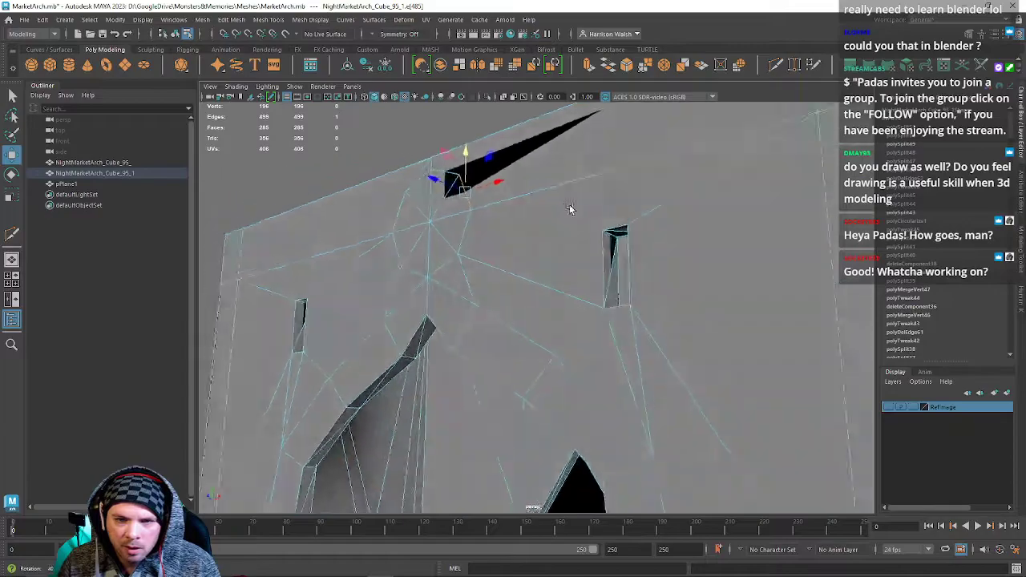
left_click_drag(572, 211, 657, 305, "alt")
left_click(776, 66)
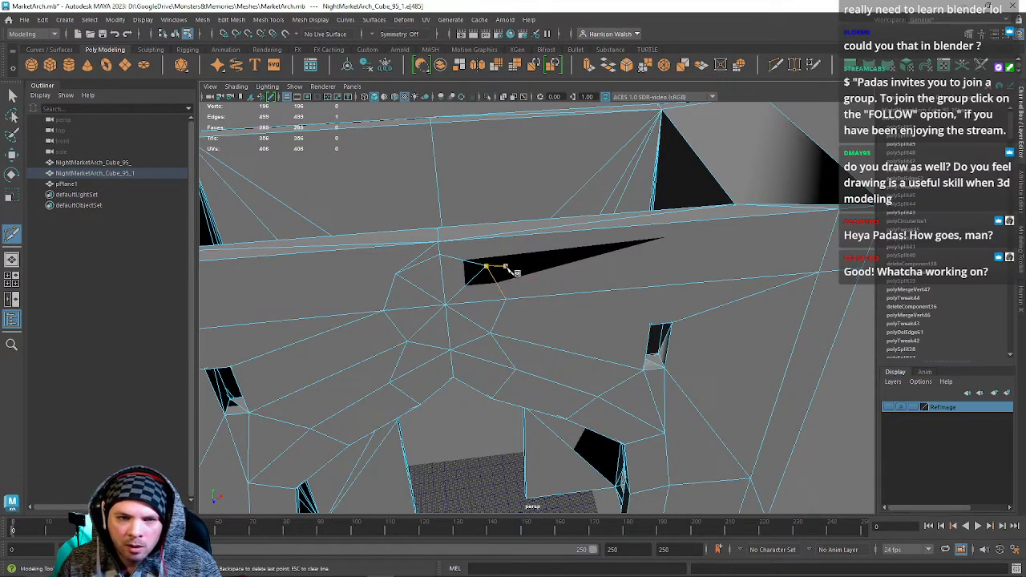
left_click(485, 267)
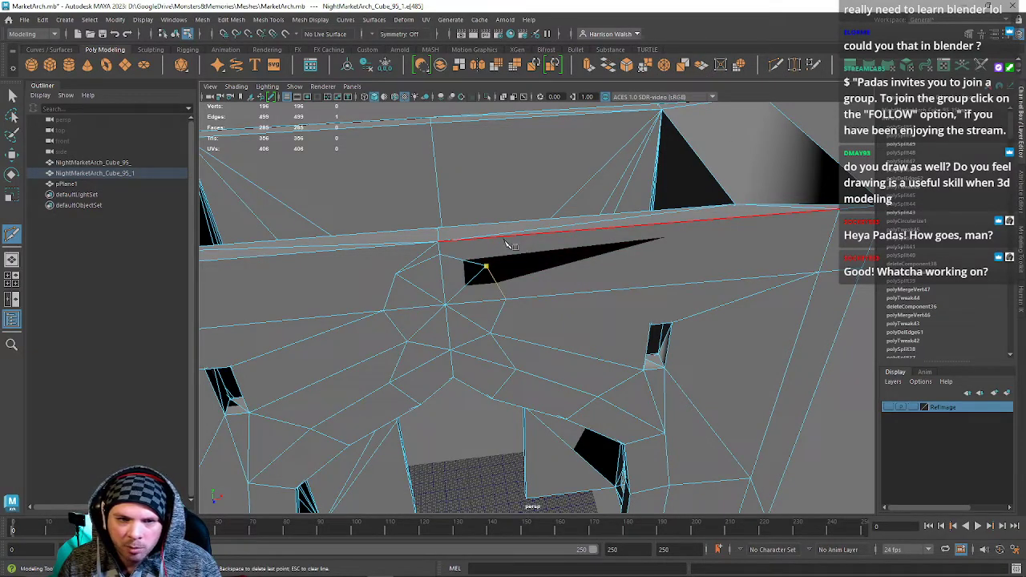
left_click(439, 240)
key("q")
Cut edges from the circle's upper-right and upper-left vertices to the matching vertices near the wall's top corners.
key("y")
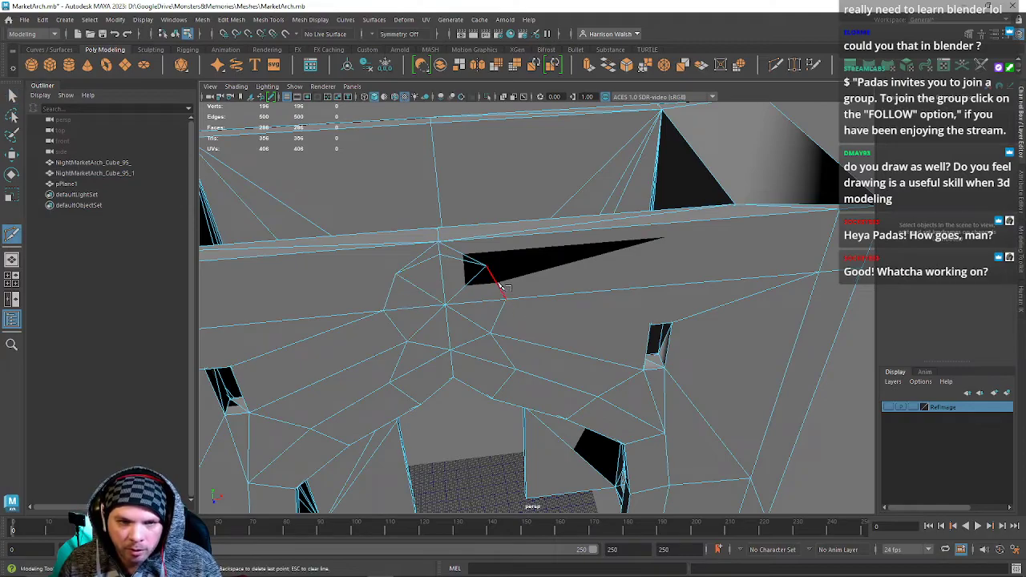
left_click(491, 275)
left_click(833, 248)
key("q")
middle_click_drag(557, 283, 654, 300, "alt")
key("y")
middle_click_drag(498, 312, 650, 314, "alt")
left_click(354, 281)
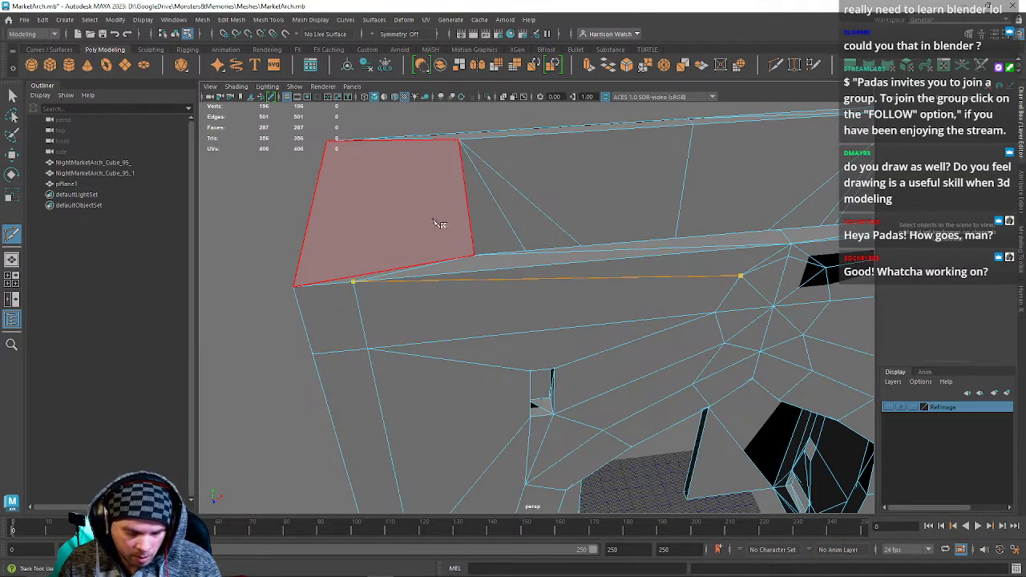
key("q")
Cut an edge from the circle's right vertex to the upper inner corner of the right window recess.
left_click_drag(565, 291, 579, 248, "alt")
middle_click_drag(579, 248, 533, 221, "alt")
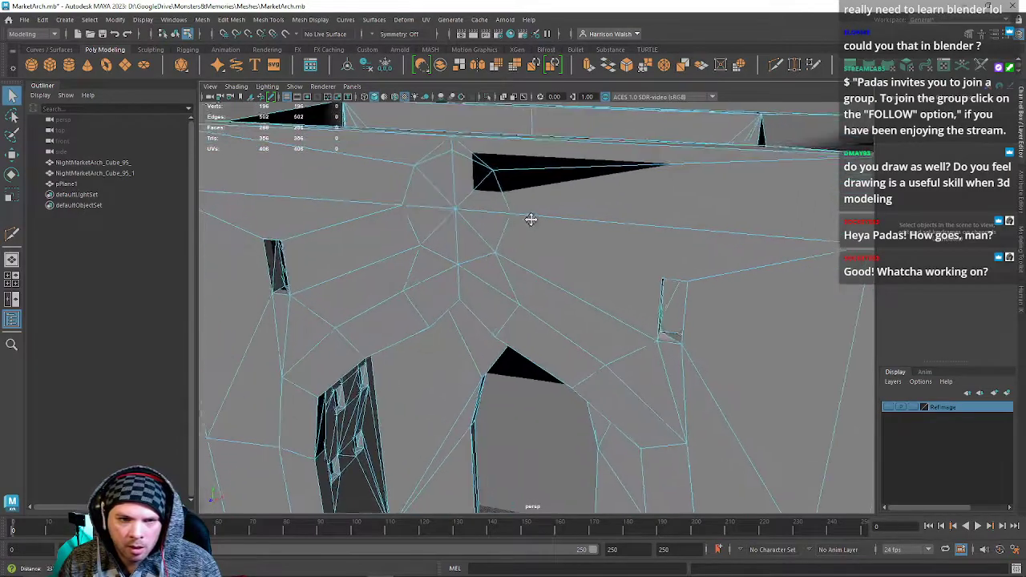
left_click_drag(533, 221, 548, 249, "alt")
key("ctrl+shift+x")
left_click(507, 213)
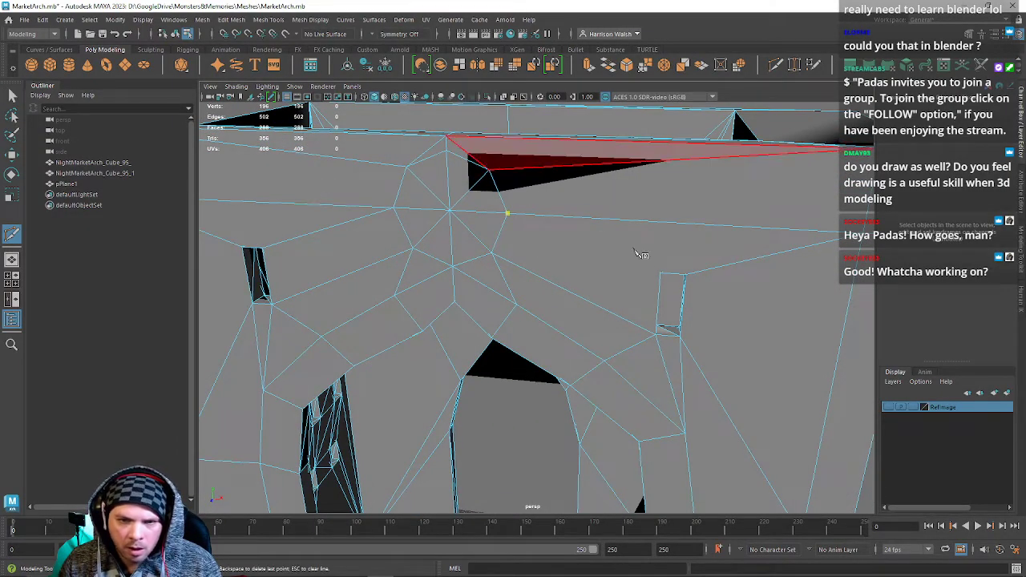
left_click(660, 274)
key("q")
Save the scene in object mode and set the arch mesh's normals to face.
right_click_drag(766, 318, 657, 225, "alt")
left_click_drag(657, 225, 540, 263, "alt")
right_click_drag(540, 264, 456, 203)
left_click(23, 20)
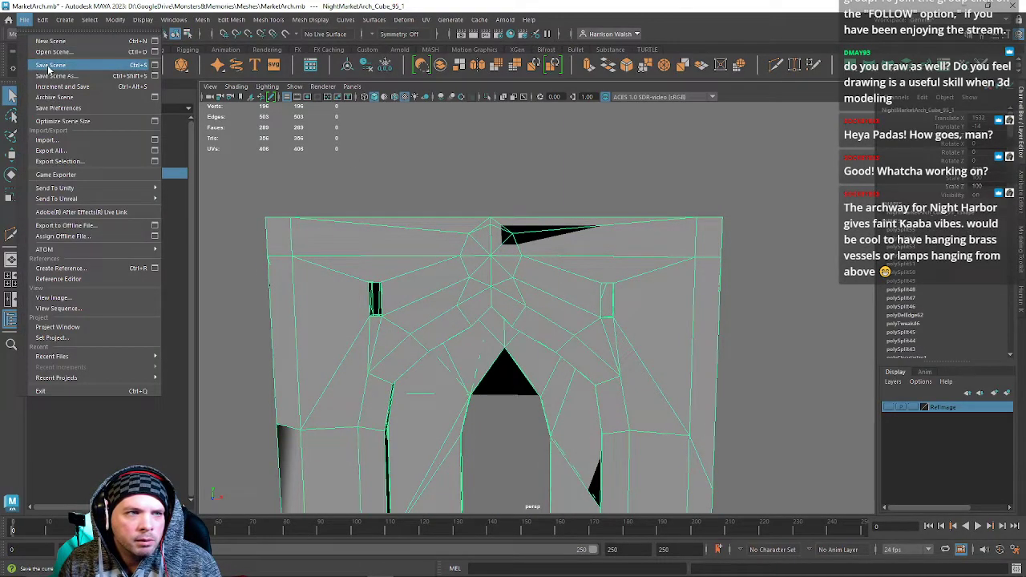
left_click(56, 70)
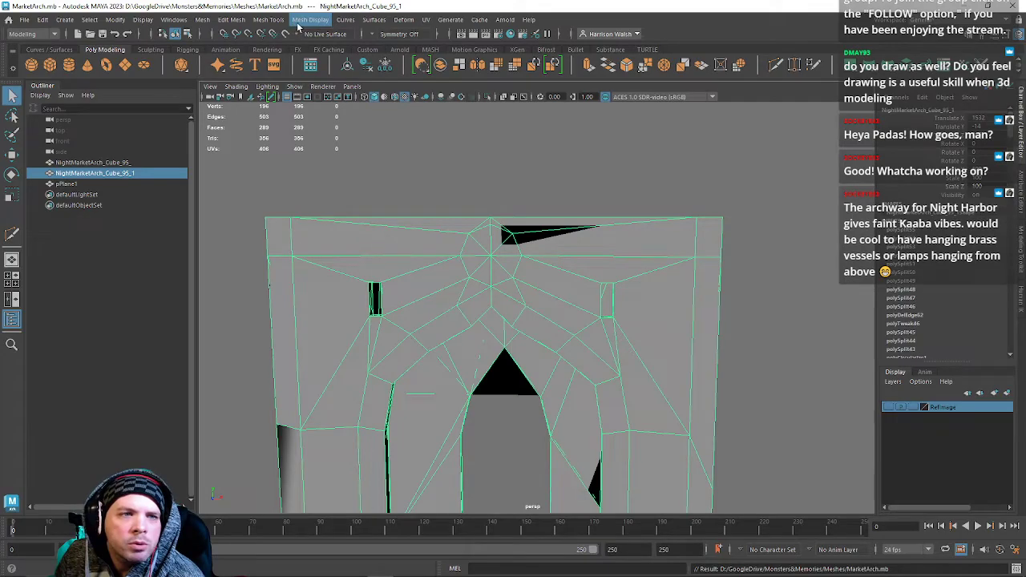
left_click(309, 19)
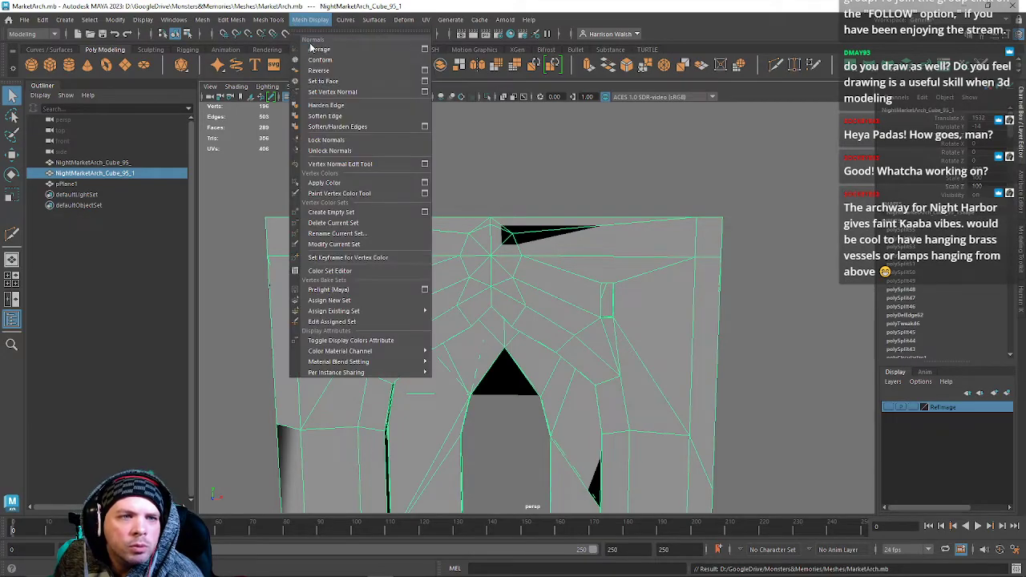
left_click(325, 82)
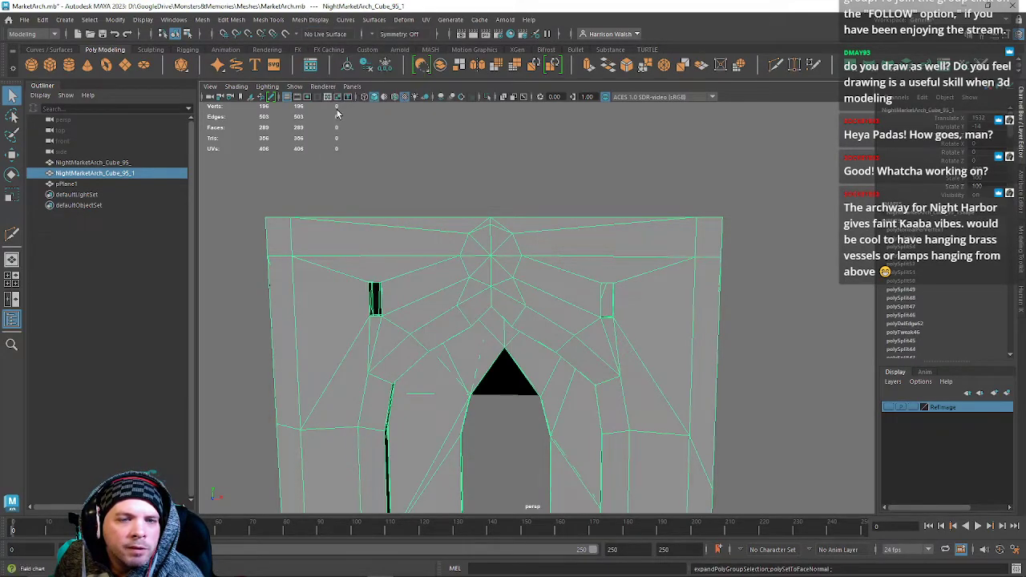
Scale the eight circular faces up slightly and extrude them with a small inward scale to form a thin rim.
left_click_drag(538, 184, 736, 150, "alt")
left_click_drag(694, 136, 518, 209, "alt")
right_click_drag(518, 209, 618, 362, "alt")
right_click(585, 231)
right_click_drag(586, 233, 584, 258)
left_click(559, 245)
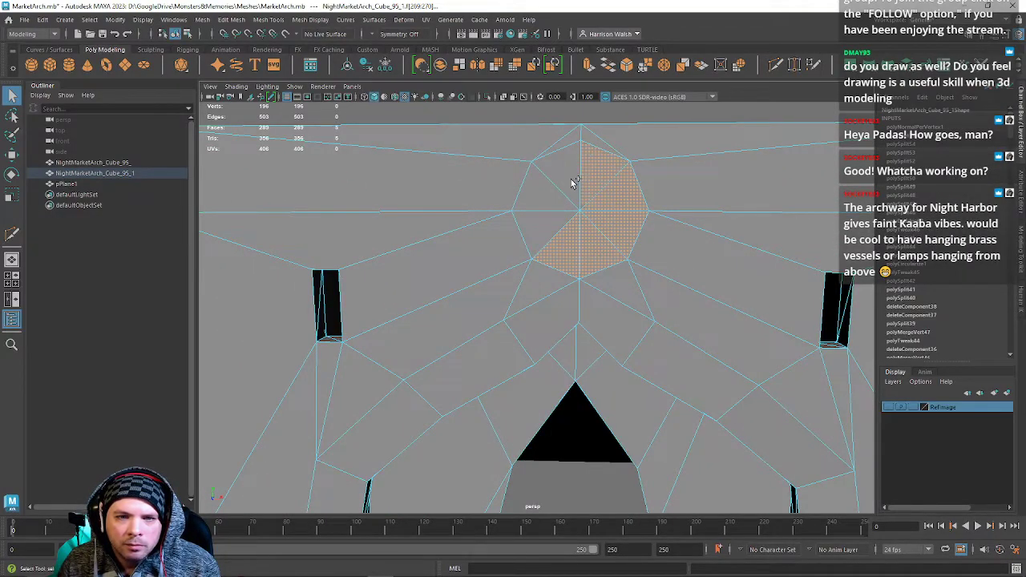
key("r")
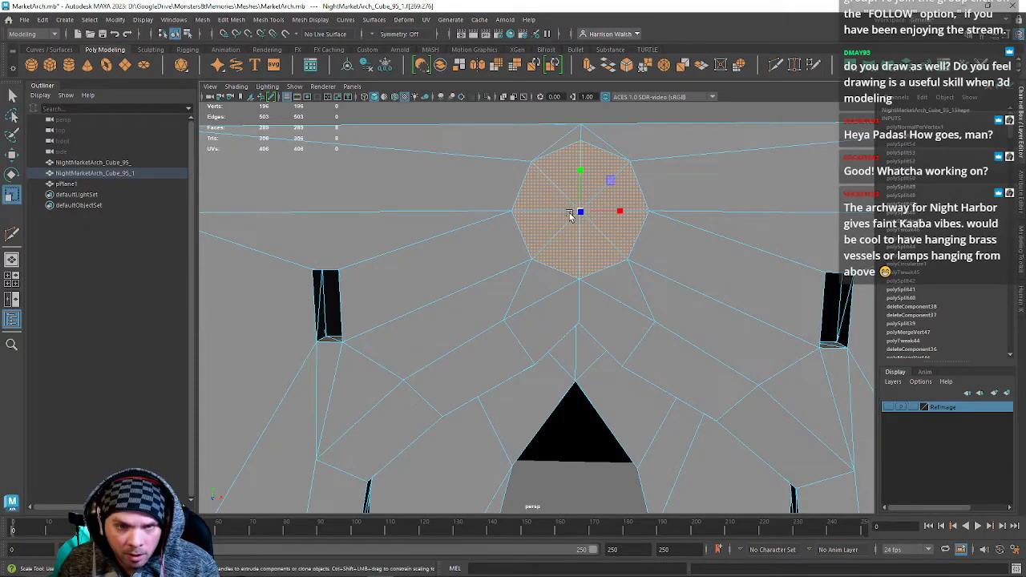
left_click_drag(574, 217, 574, 268, "alt")
right_click_drag(574, 268, 637, 282, "alt")
middle_click_drag(637, 283, 580, 343, "alt")
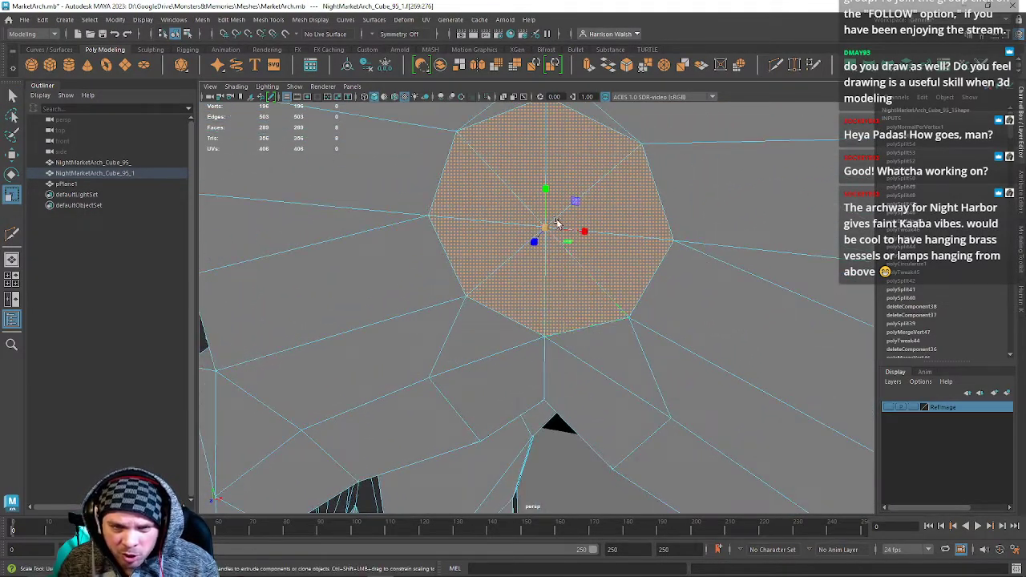
left_click_drag(545, 232, 562, 230)
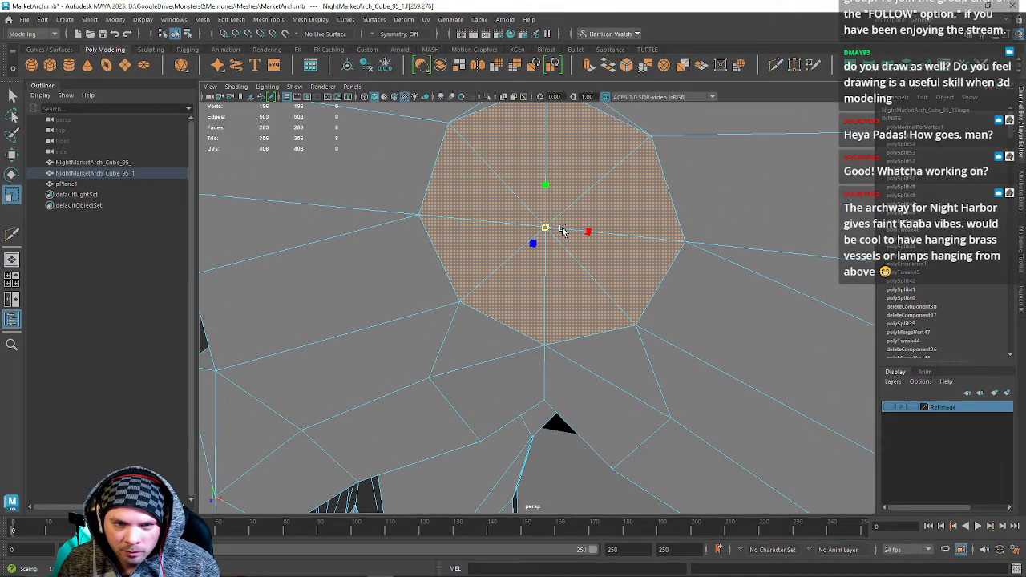
key("ctrl+e")
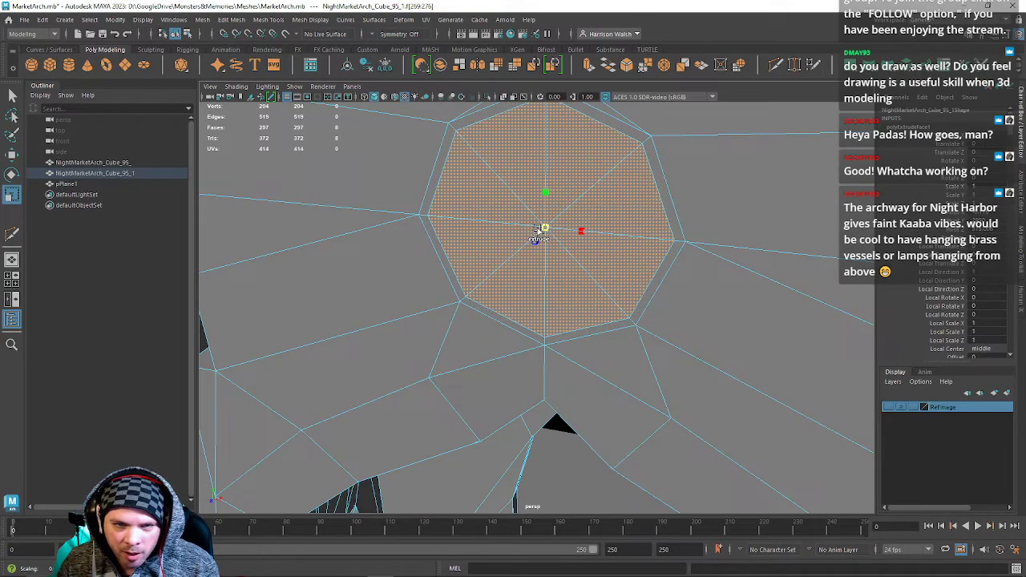
Try to extrude the inner circle faces outward from the wall.
left_click_drag(537, 231, 556, 310, "alt")
key("w")
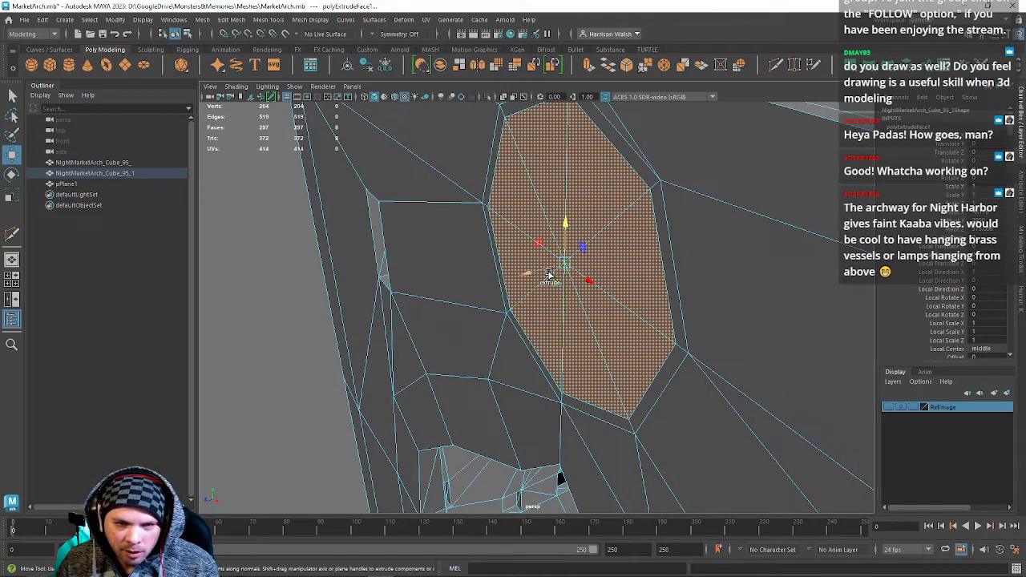
key("ctrl+e")
left_click_drag(541, 274, 495, 234)
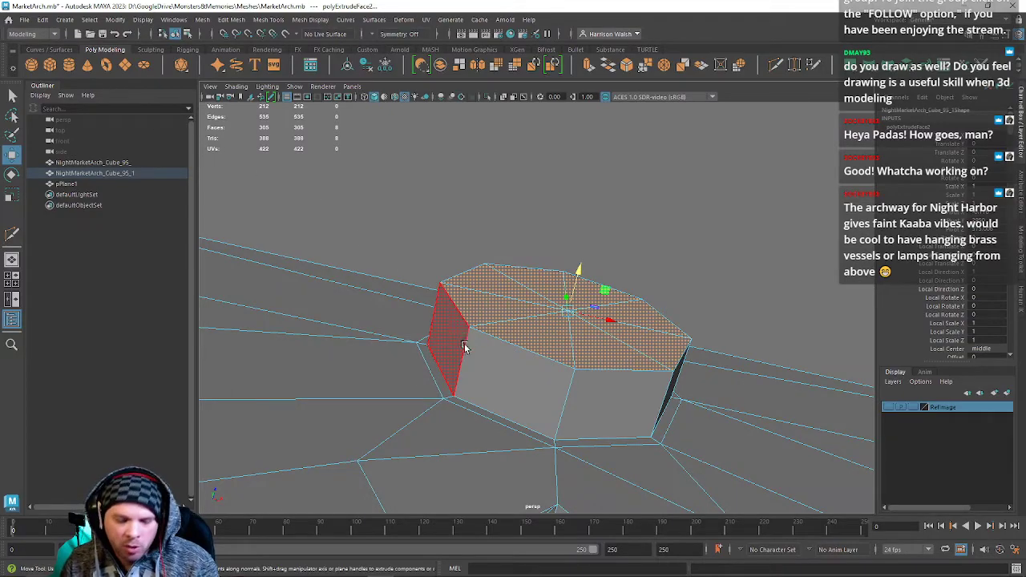
key("ctrl+z")
Delete the eight inner circle faces to open a round hole above the arch, and view it from the front.
key("Delete")
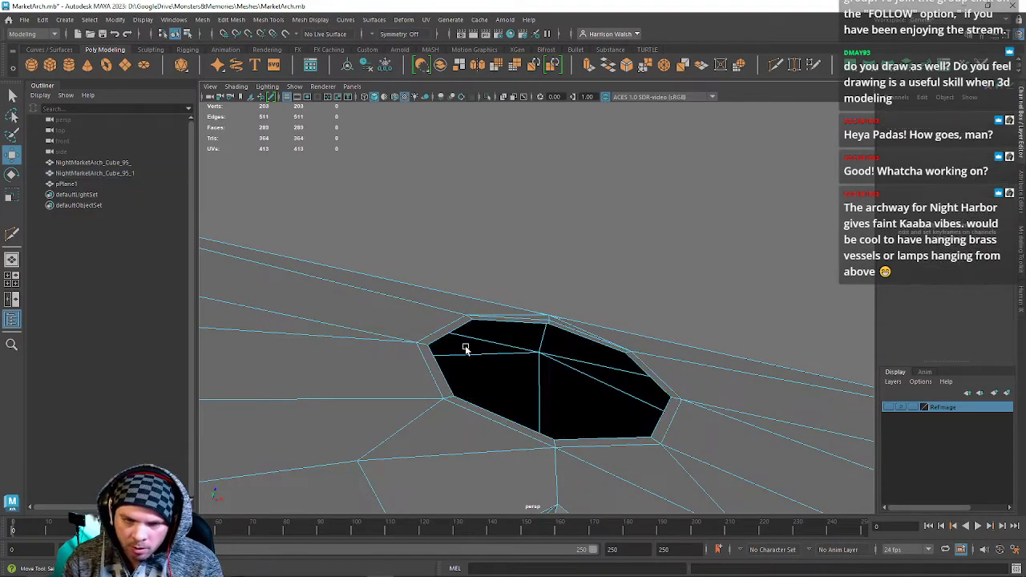
left_click_drag(565, 353, 550, 417, "alt")
right_click_drag(550, 416, 508, 339, "alt")
left_click_drag(508, 339, 517, 285, "alt")
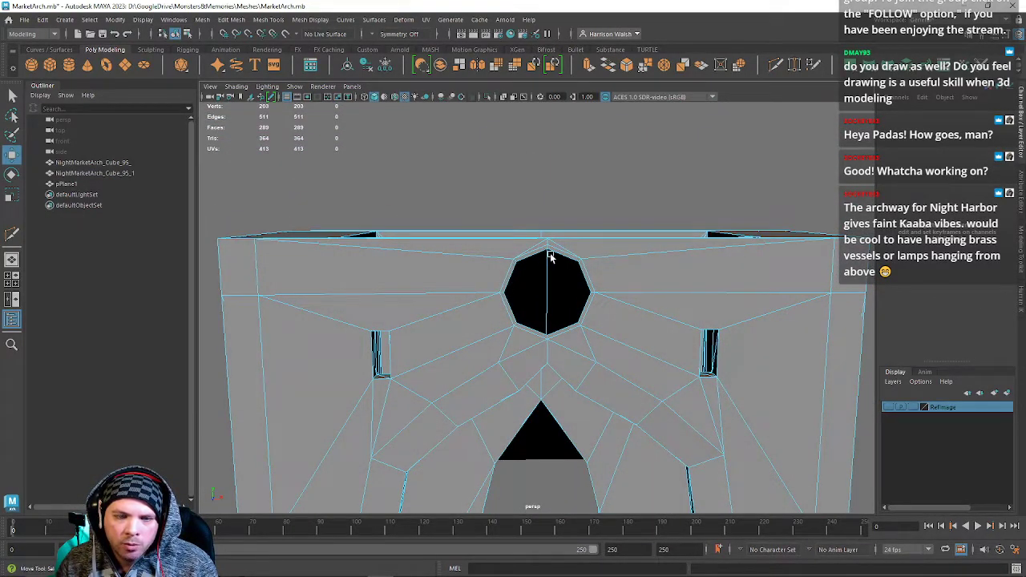
Create a new polygon cube in the scene.
right_click_drag(612, 460, 617, 529, "shift")
right_click_drag(601, 497, 515, 424, "alt")
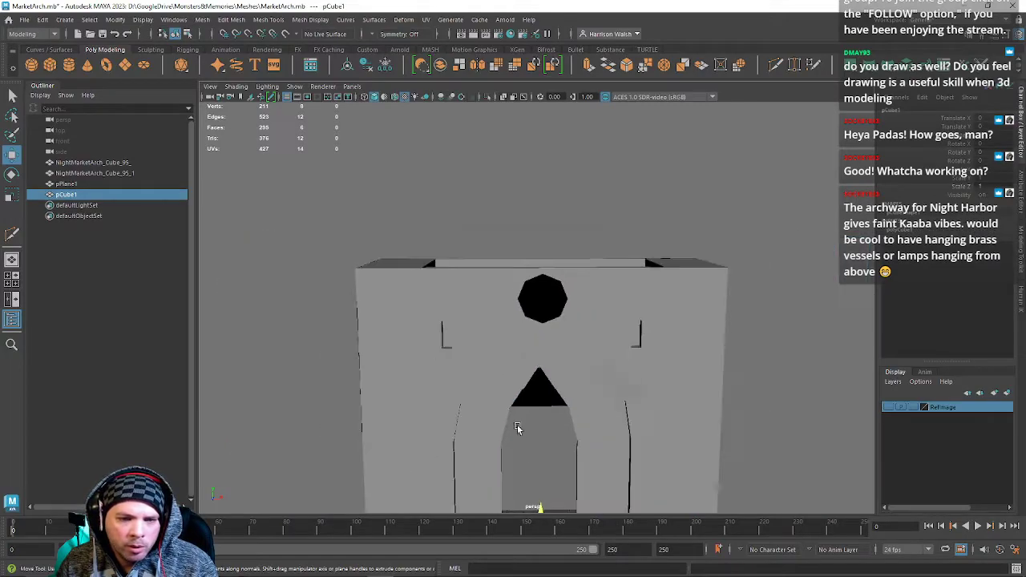
key("r")
right_click_drag(538, 478, 548, 445, "alt")
left_click_drag(538, 433, 578, 431)
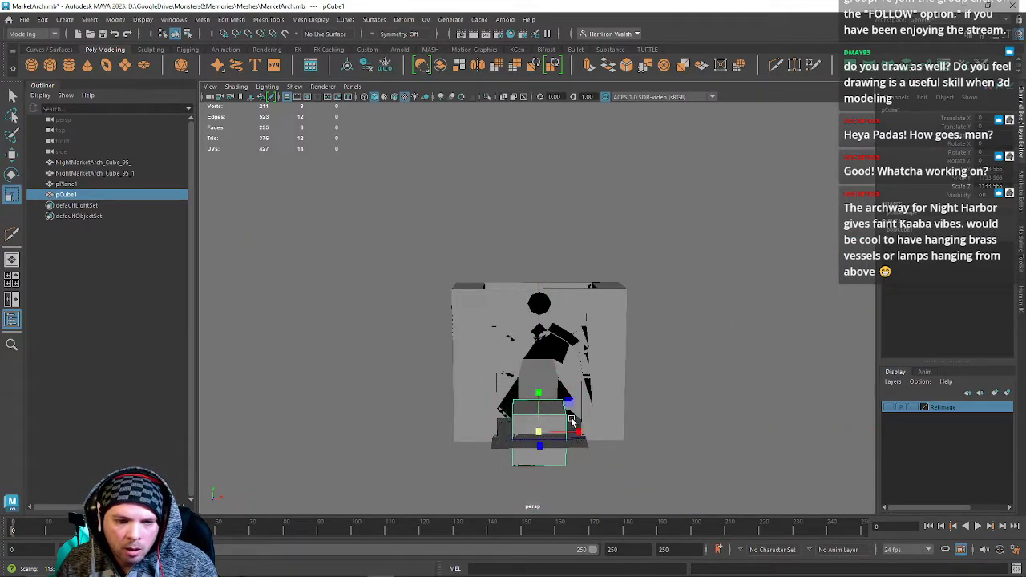
key("w")
key("space")
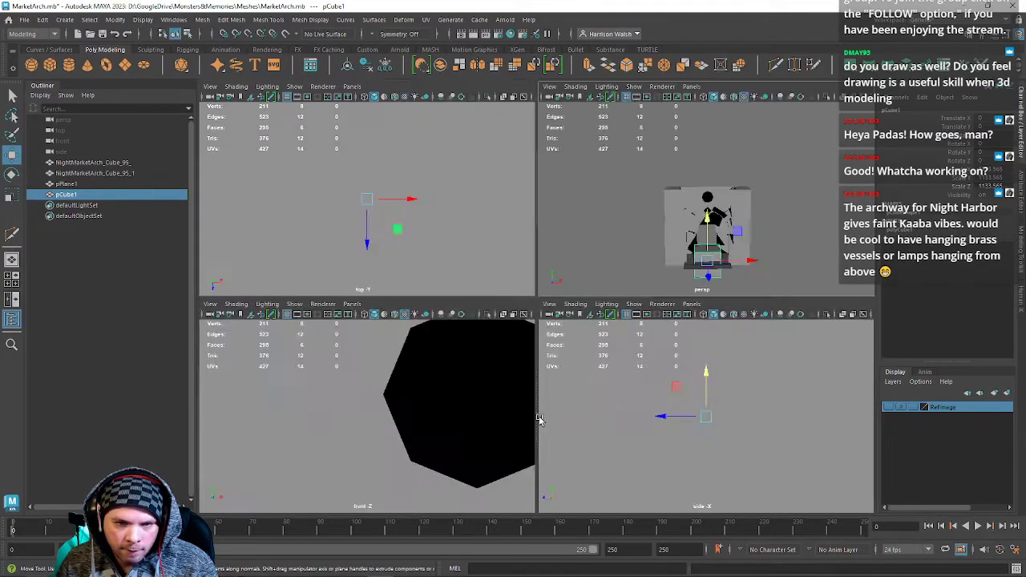
key("ctrl+z")
key("ctrl+z")
key("ctrl+z")
Create a new polygon cube and move it up to the centre of the circle above the arch.
left_click_drag(701, 237, 709, 264, "alt")
left_click(49, 65)
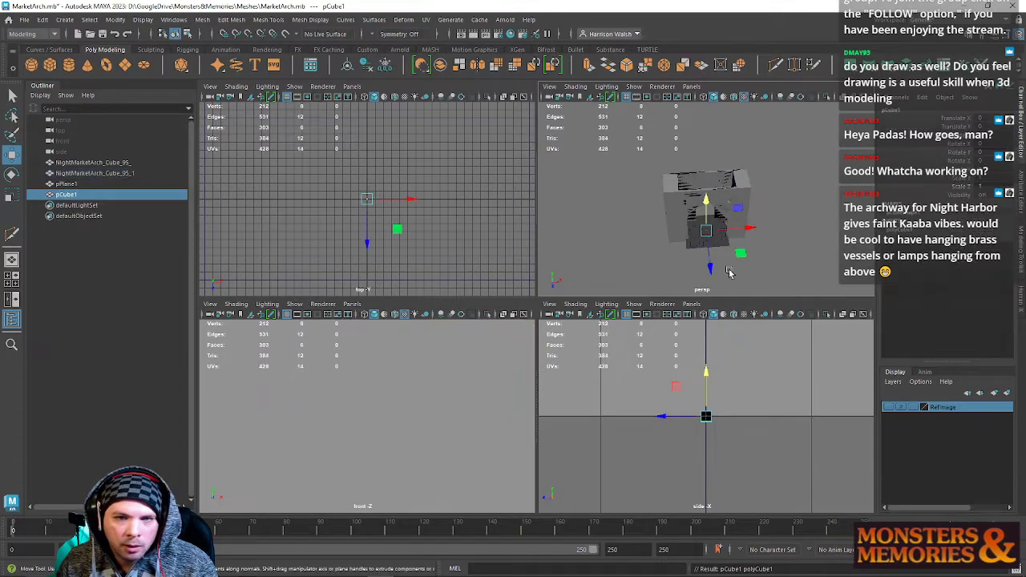
scroll(720, 250, "up", 3)
scroll(650, 381, "down", 10)
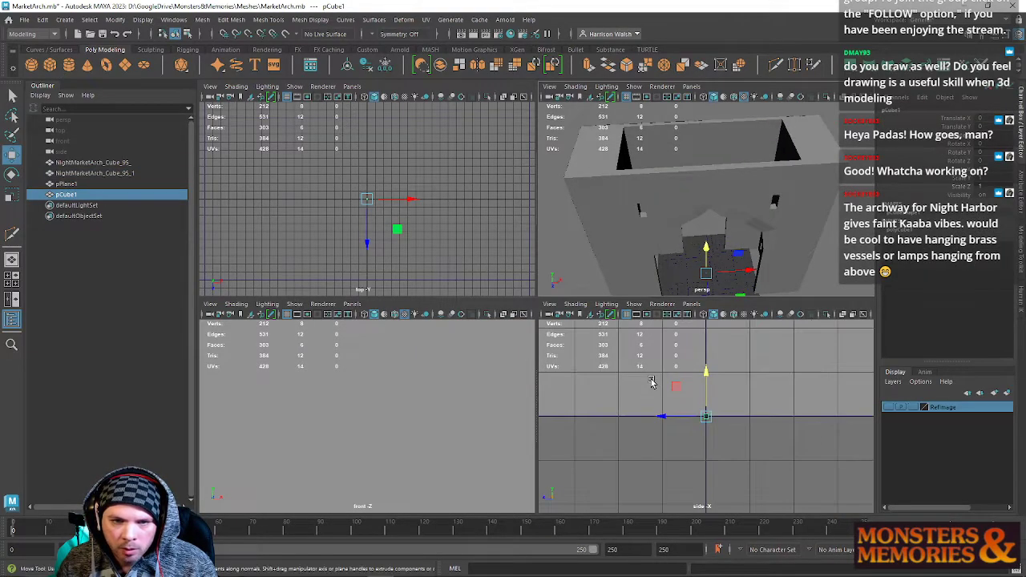
left_click_drag(725, 239, 743, 194, "alt")
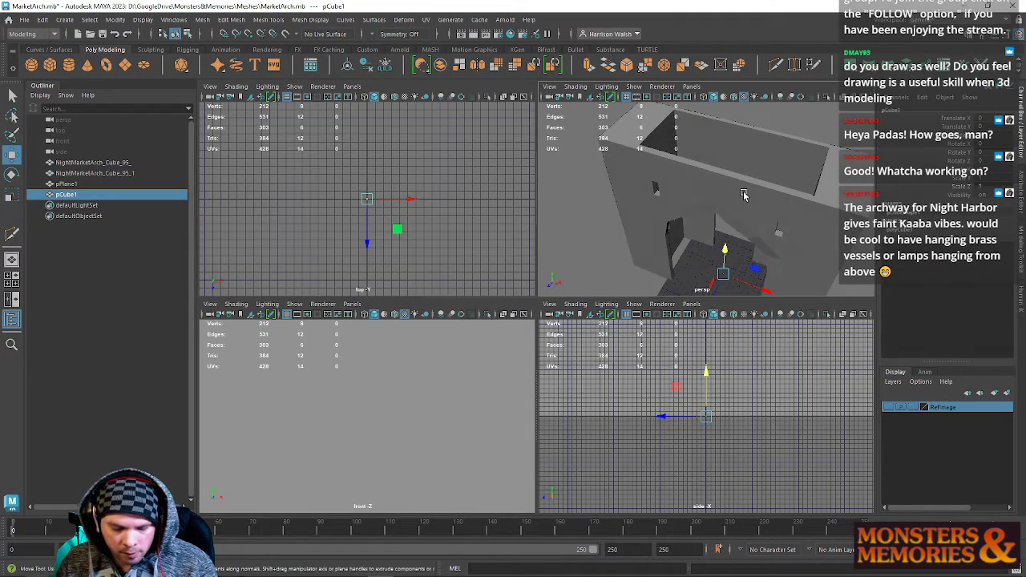
key("4")
left_click_drag(721, 275, 714, 192)
scroll(465, 396, "down", 5)
scroll(401, 273, "down", 4)
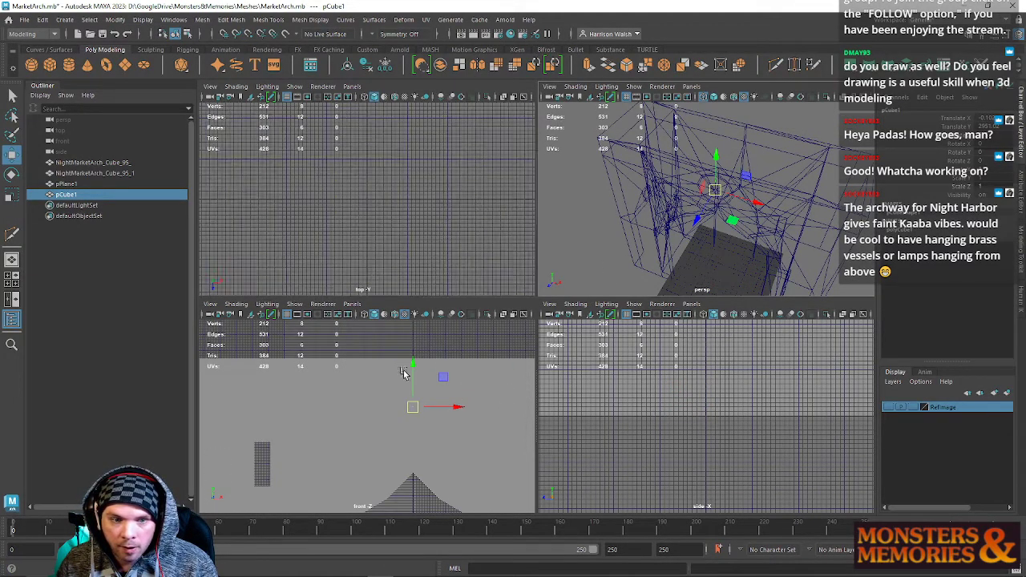
Scale the cube uniformly to about 307 so it sits inside the circle above the arch.
scroll(417, 391, "down", 1)
key("f")
key("4")
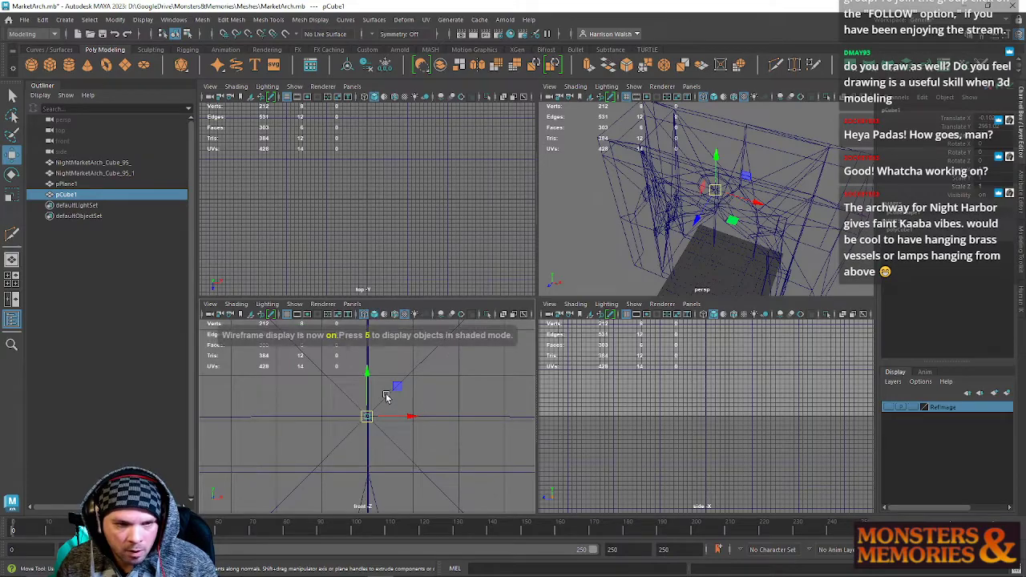
key("r")
left_click_drag(367, 417, 445, 413)
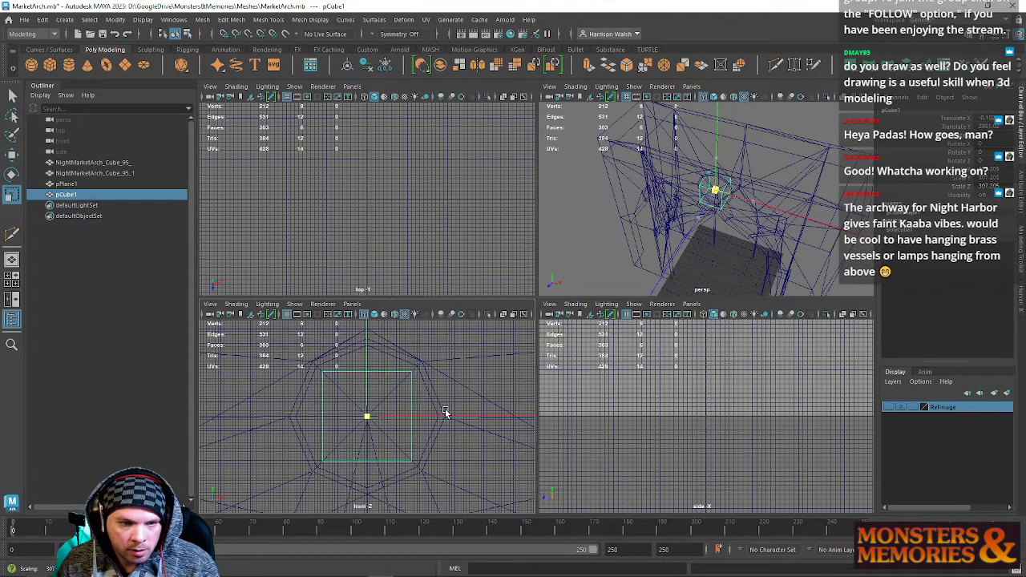
key("space")
right_click_drag(543, 278, 815, 339, "alt")
left_click_drag(521, 241, 621, 180, "alt")
Bevel the cube into a rounded ball with a fraction of 1 and 2 segments.
left_click(202, 19)
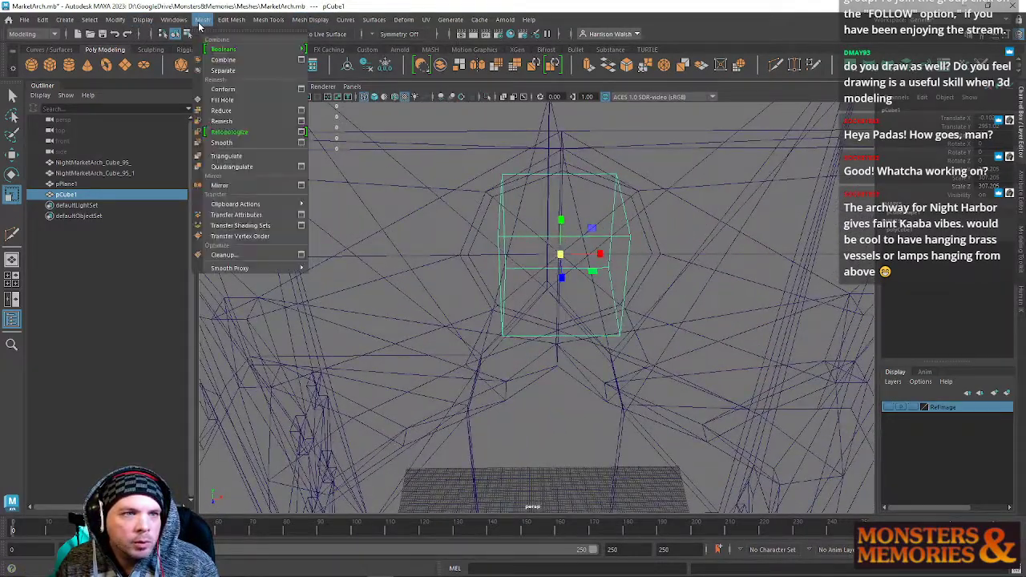
mouse_move(231, 19)
left_click(243, 60)
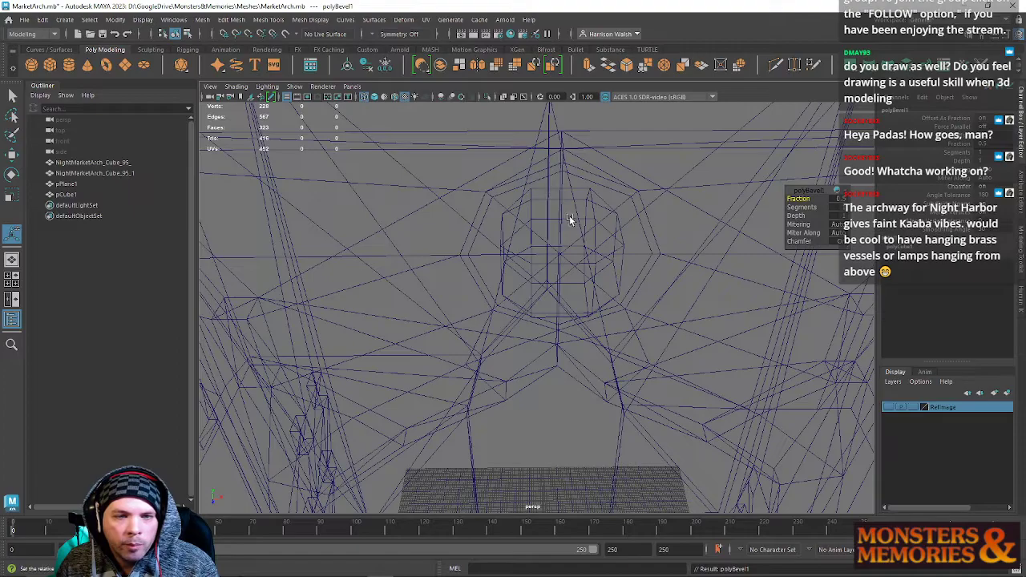
left_click_drag(798, 199, 808, 197)
left_click_drag(534, 206, 486, 226, "alt")
right_click_drag(504, 228, 574, 259, "alt")
middle_click_drag(575, 258, 563, 291, "alt")
left_click_drag(798, 207, 805, 206)
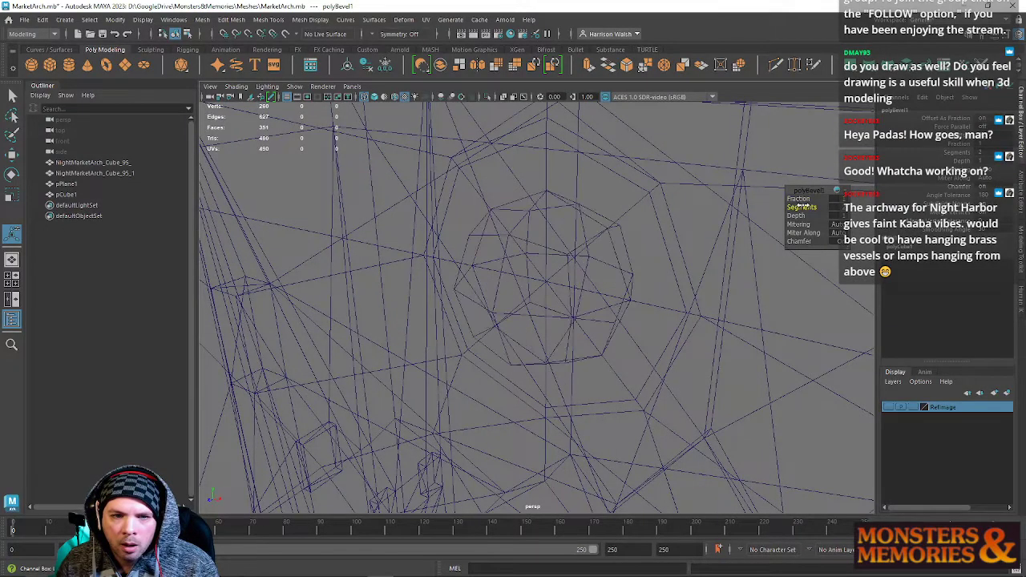
Merge all of the ball's overlapping vertices.
left_click_drag(665, 210, 529, 208, "alt")
right_click(521, 207)
right_click_drag(519, 206, 469, 224)
left_click(508, 230)
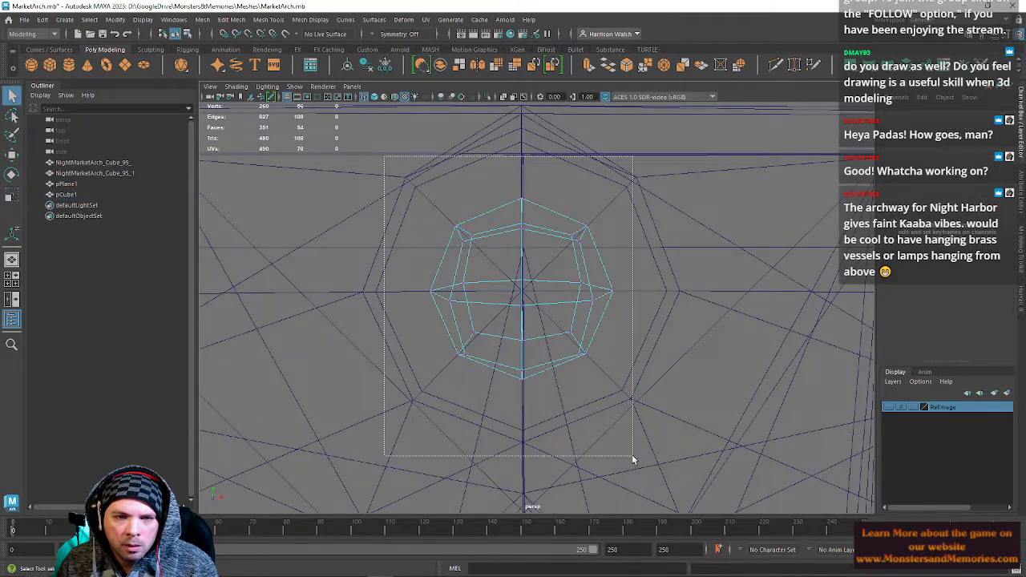
key("g")
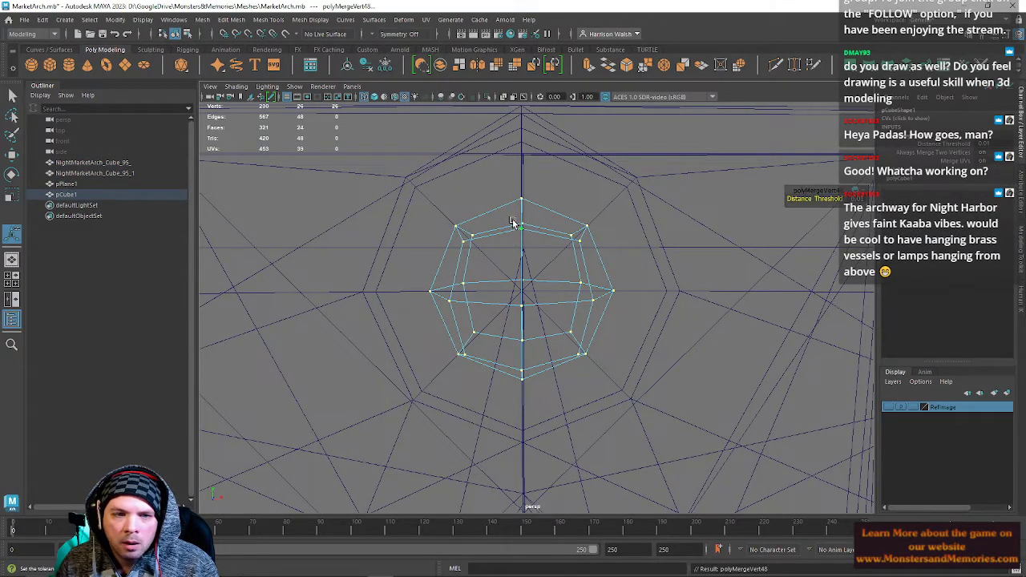
Scale the whole ball up uniformly to nearly fill the circle's inner rim.
right_click_drag(513, 226, 561, 204)
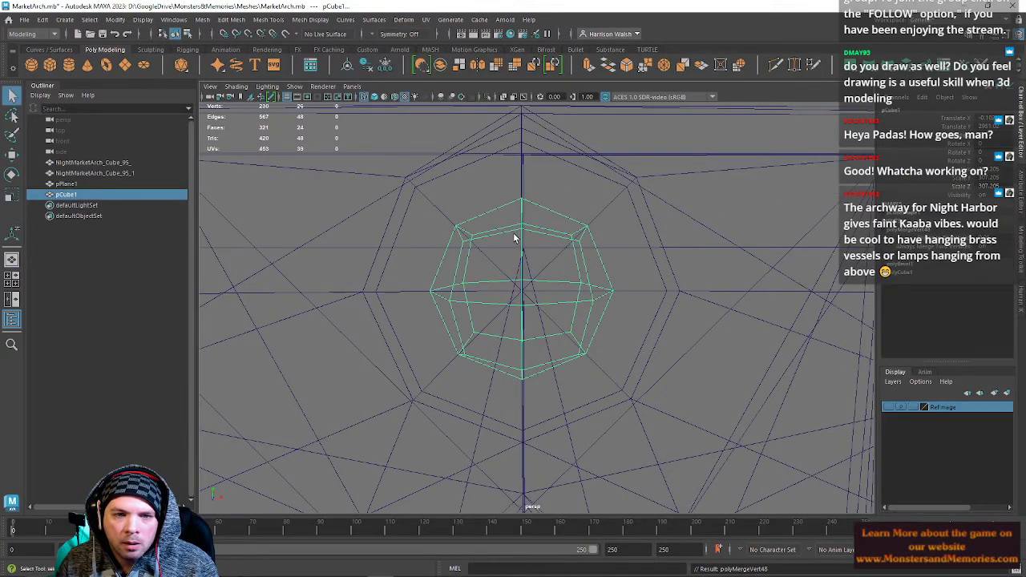
key("r")
left_click_drag(522, 291, 631, 208)
Delete the ball's rear half of faces, leaving a dome in front of the wall.
right_click_drag(629, 208, 612, 245)
left_click_drag(612, 245, 619, 243, "alt")
left_click_drag(582, 148, 694, 505)
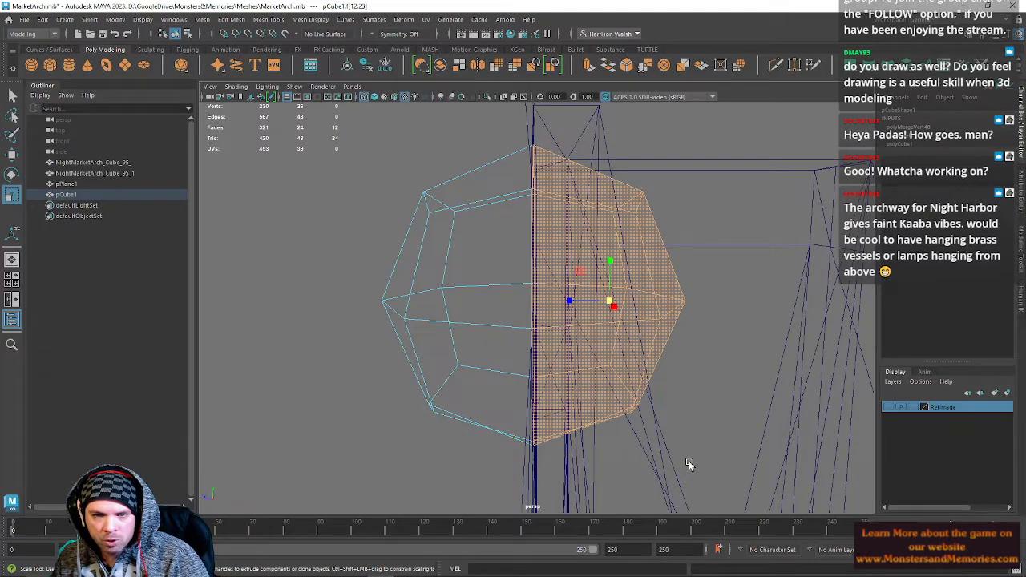
key("Delete")
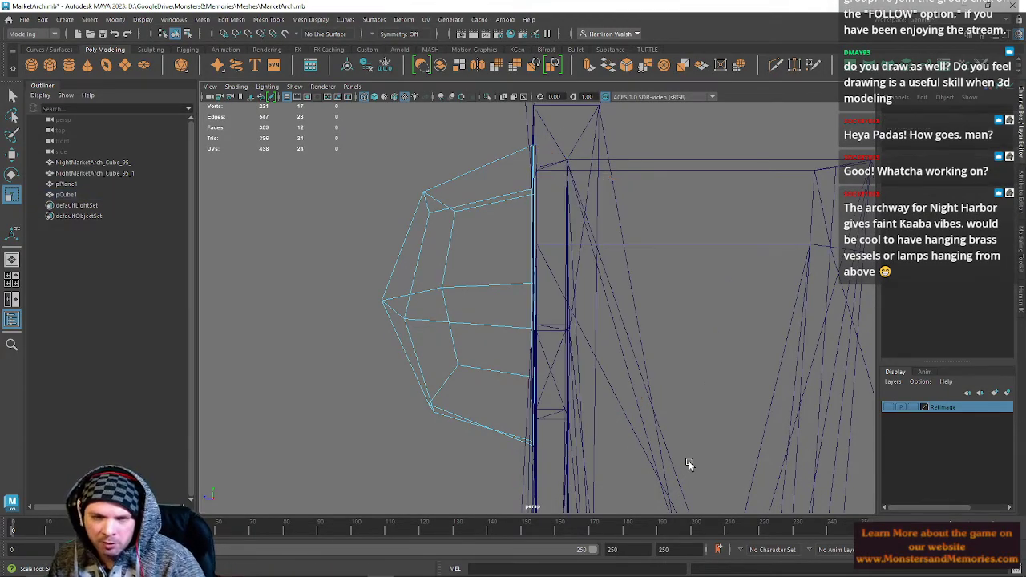
left_click_drag(518, 320, 539, 311, "alt")
Flatten the dome's depth by scaling it to about 208 in Z.
right_click_drag(495, 201, 542, 185)
left_click(313, 197)
left_click_drag(403, 282, 390, 298, "alt")
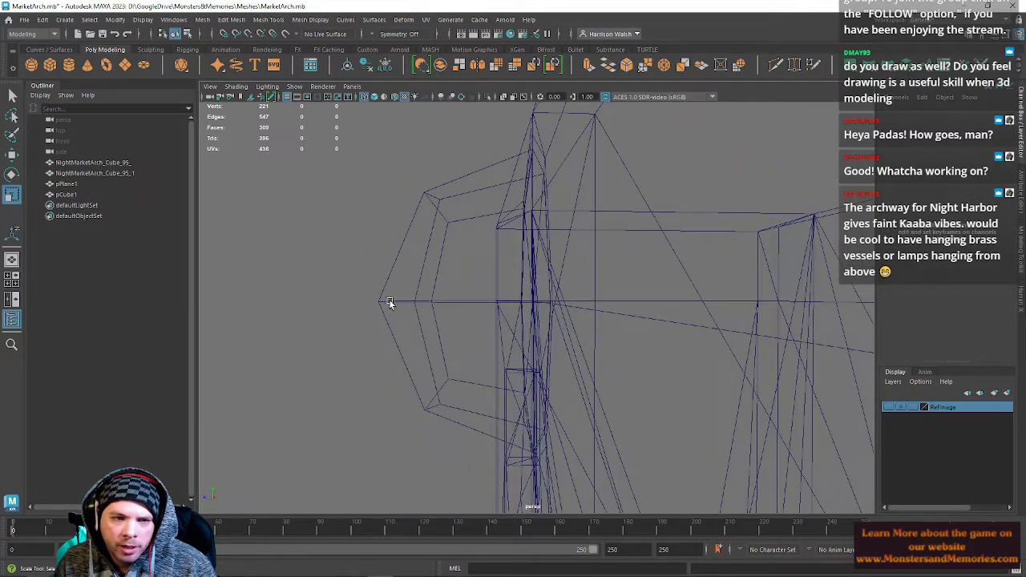
left_click(453, 302)
left_click_drag(491, 302, 518, 301)
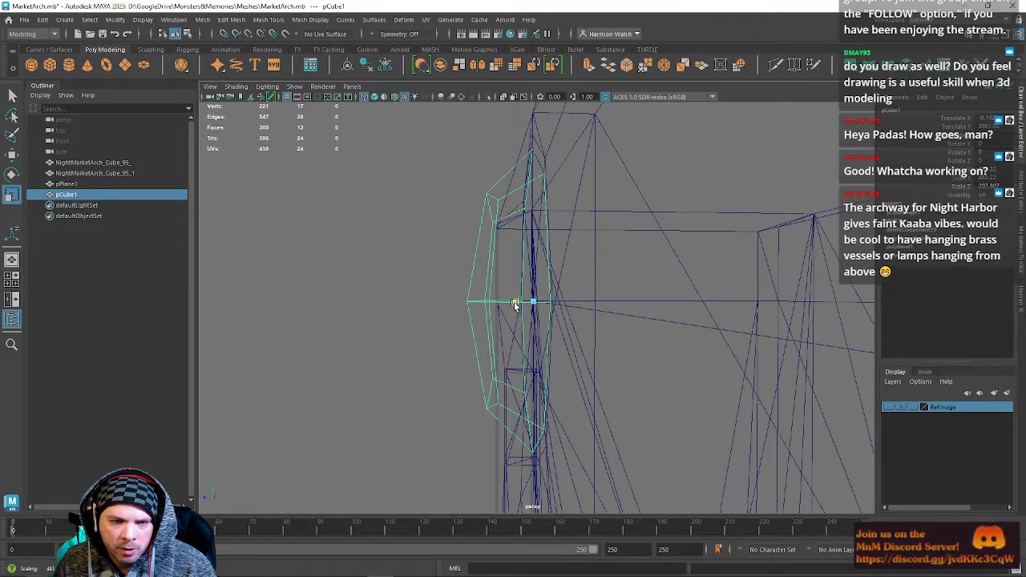
key("5")
mouse_move(478, 229)
left_mouse_down("alt")
mouse_move(447, 235)
mouse_move(591, 247)
left_mouse_up("alt")
Snap the dome's outer edge vertices one by one onto the matching vertices of the wall's circular rim.
right_click_drag(560, 206, 510, 202)
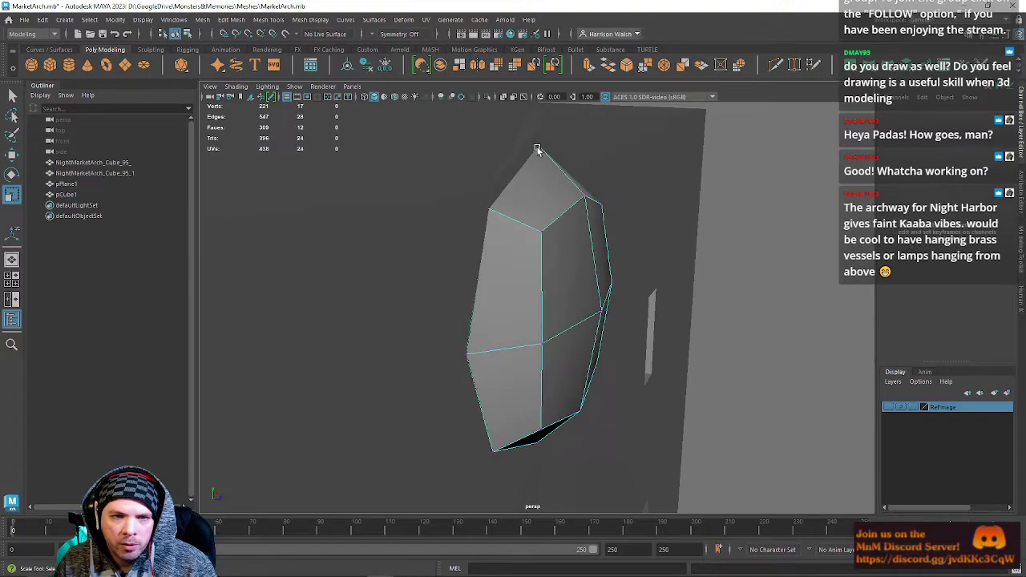
left_click(537, 147)
key("w")
left_click_drag(540, 150, 543, 154)
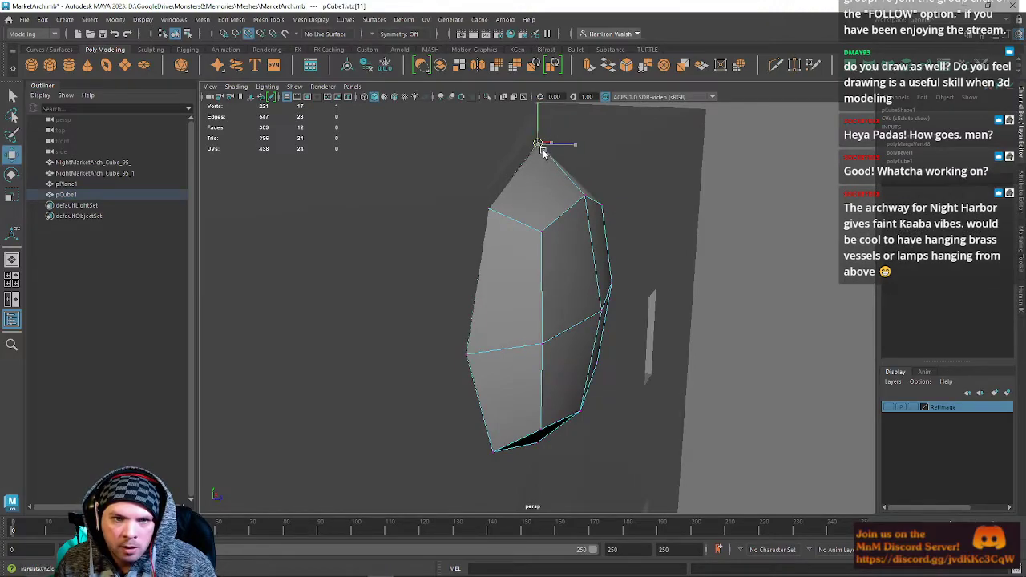
key("4")
left_click_drag(499, 261, 385, 281, "alt")
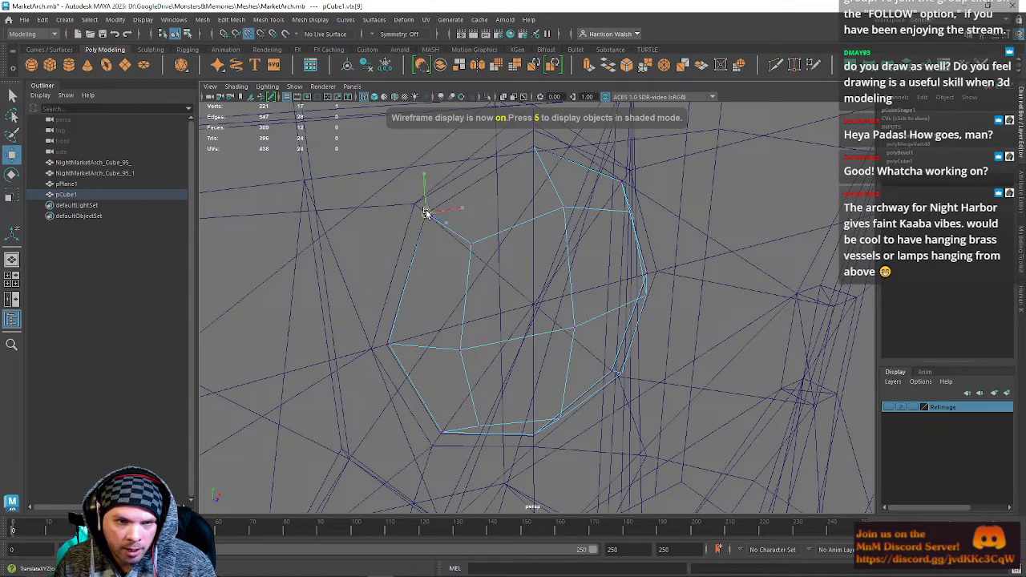
left_click(390, 346)
left_click(439, 434)
left_click_drag(444, 435, 576, 304, "alt")
left_click(616, 319)
left_click(653, 209)
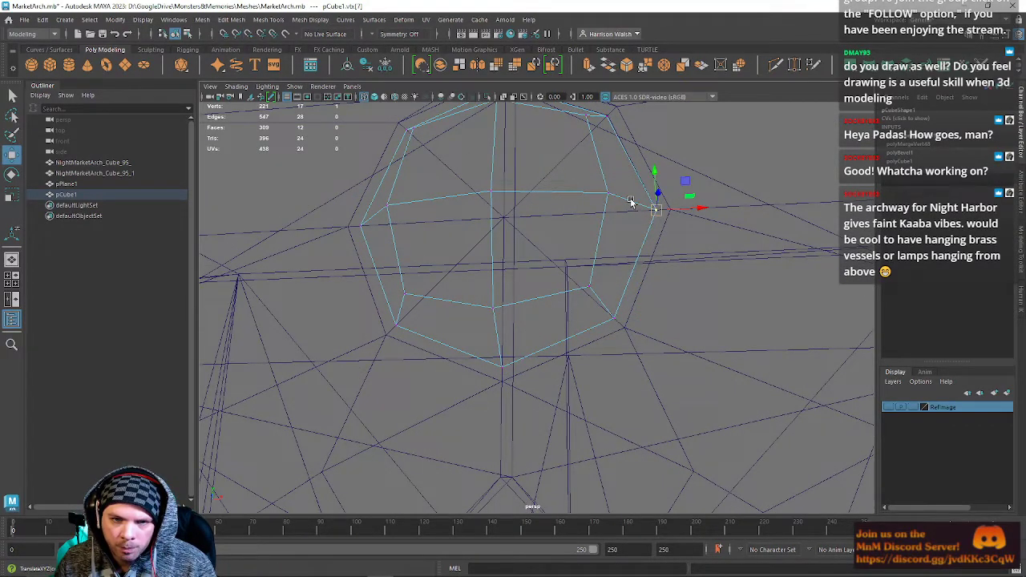
left_click_drag(653, 195, 603, 198, "alt")
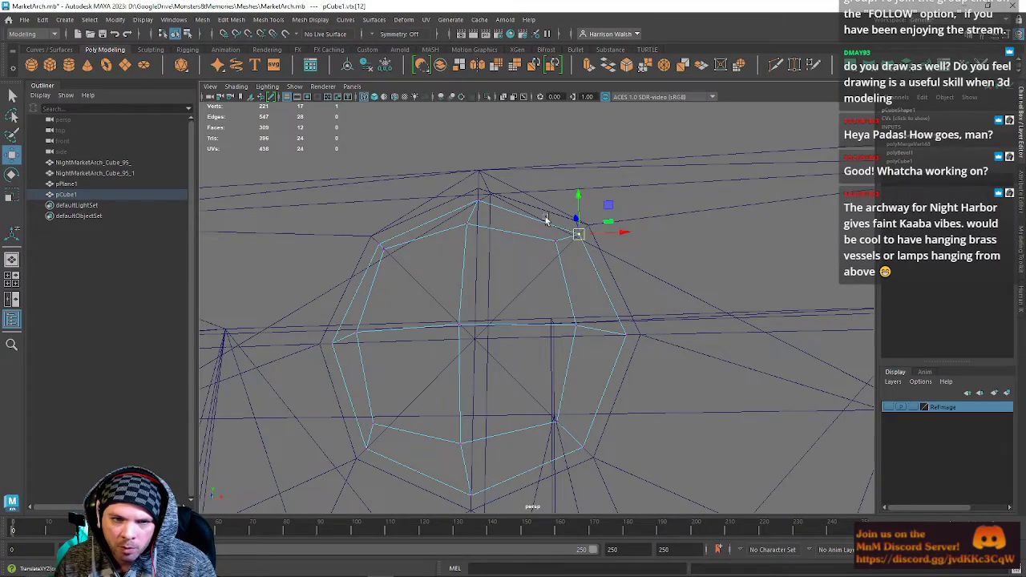
left_click_drag(549, 218, 494, 244, "alt")
left_click_drag(560, 247, 506, 255, "alt")
Move the whole dome forward, clear of the wall, to expose its open back.
right_click_drag(505, 253, 538, 243)
left_click_drag(499, 324, 491, 280)
right_click_drag(473, 268, 522, 220)
left_click(514, 200)
left_click_drag(514, 201, 480, 265, "alt")
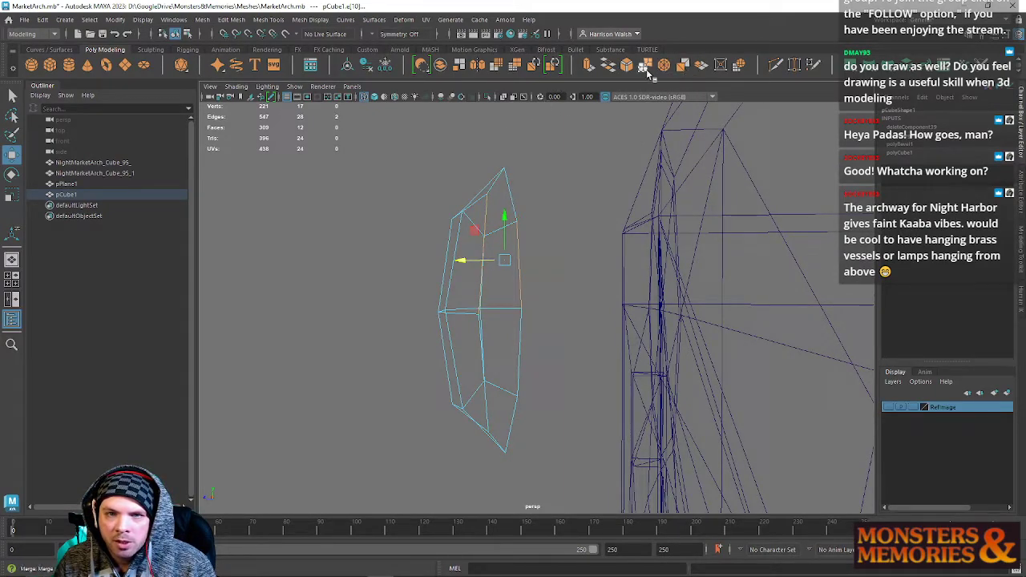
Fill the hole across the dome's open back.
key("5")
left_click_drag(514, 262, 489, 253, "alt")
mouse_move(465, 240)
right_mouse_down()
mouse_move(468, 232)
mouse_move(457, 238)
right_mouse_up()
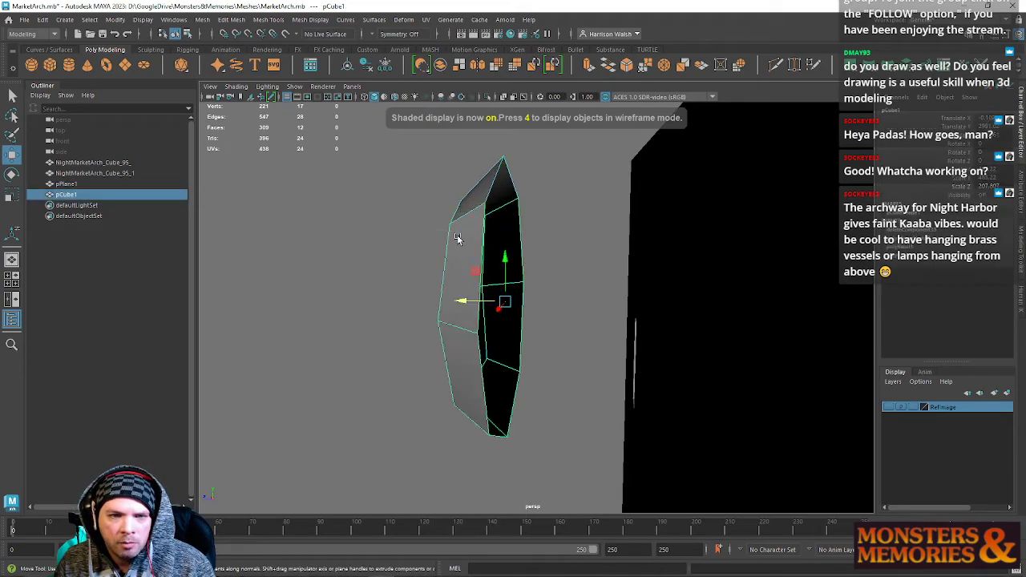
left_click(24, 19)
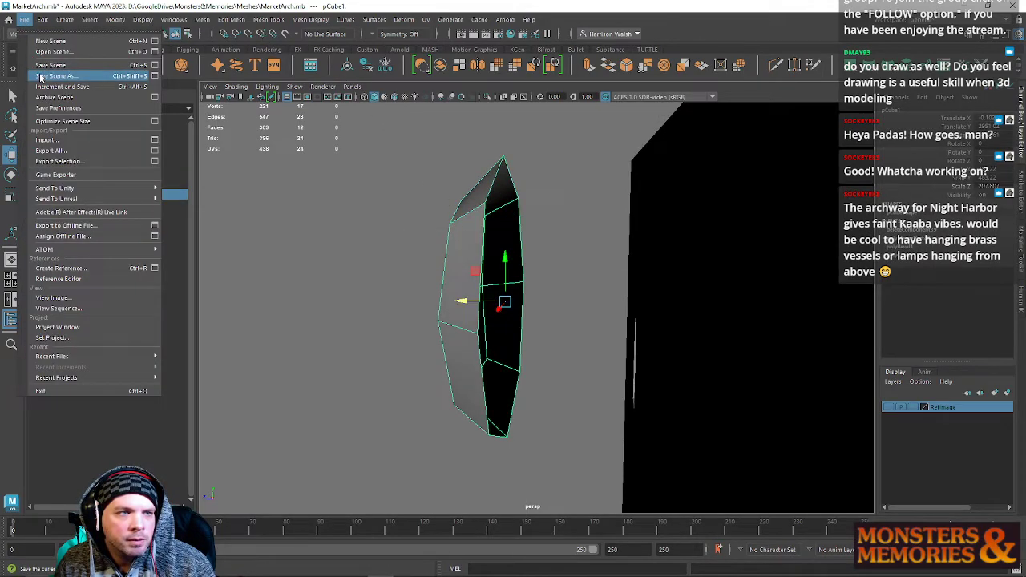
left_click(24, 19)
left_click(202, 19)
left_click(232, 100)
left_click_drag(529, 245, 465, 244, "alt")
Triangulate the large face that closes the dome's back.
right_click_drag(554, 240, 553, 270)
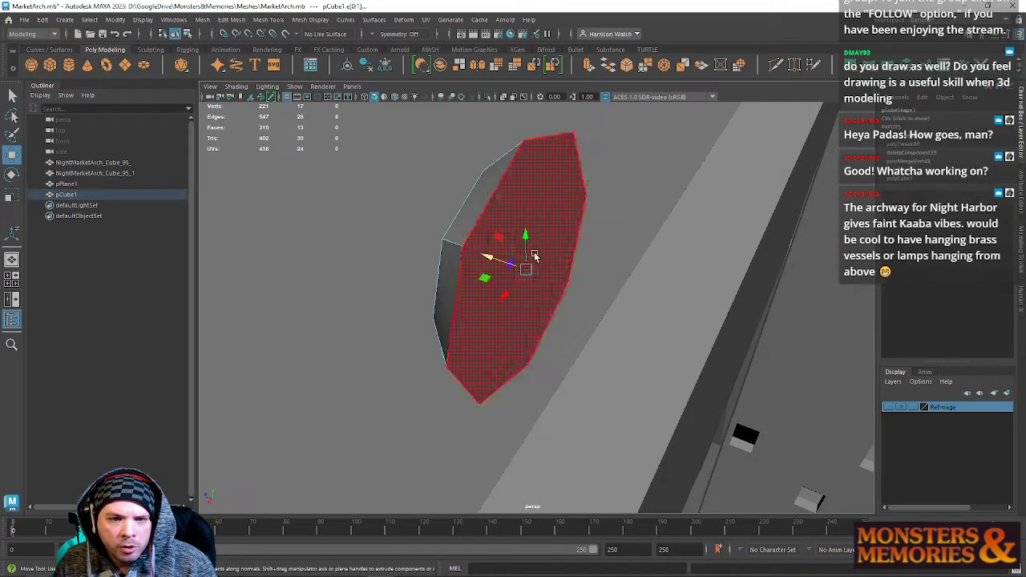
left_click(524, 258)
left_click(204, 20)
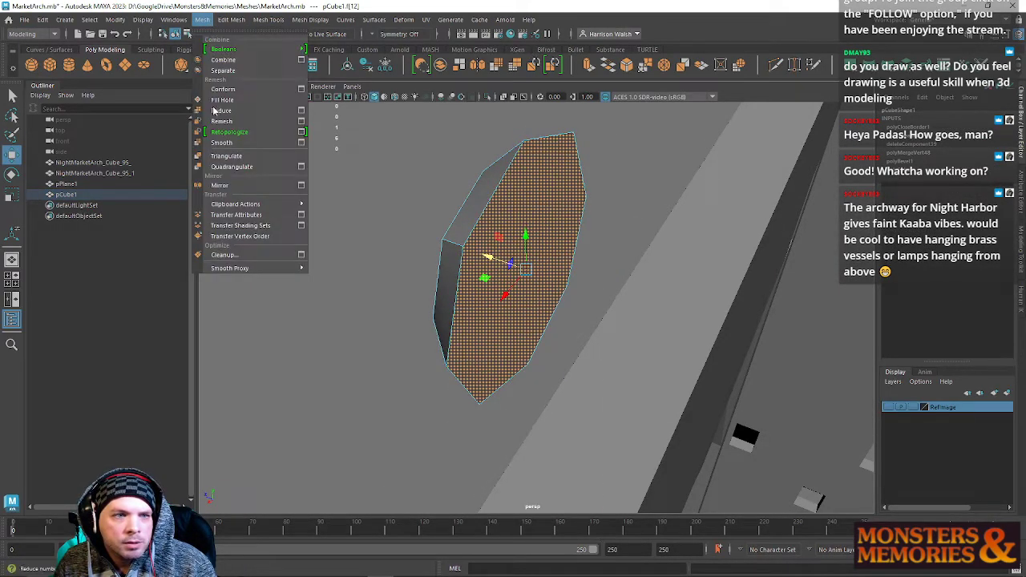
left_click(228, 159)
Move the whole dome back against the circular rim on the wall.
left_click_drag(339, 234, 438, 218, "alt")
right_click_drag(437, 218, 476, 200)
left_click_drag(476, 201, 499, 230, "alt")
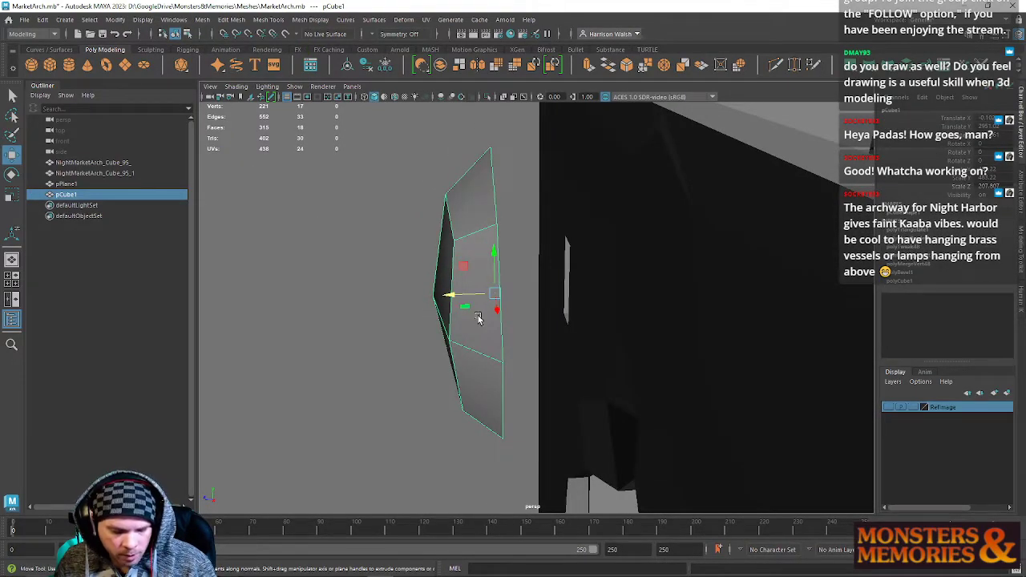
left_click_drag(459, 307, 491, 298)
left_click(364, 230)
left_click_drag(364, 230, 689, 243, "alt")
left_click_drag(687, 195, 606, 204, "alt")
Set the normals of all the arch wall's faces to face and harden the mesh's edges.
left_click(679, 250)
right_click_drag(609, 202, 611, 234)
double_click(640, 230)
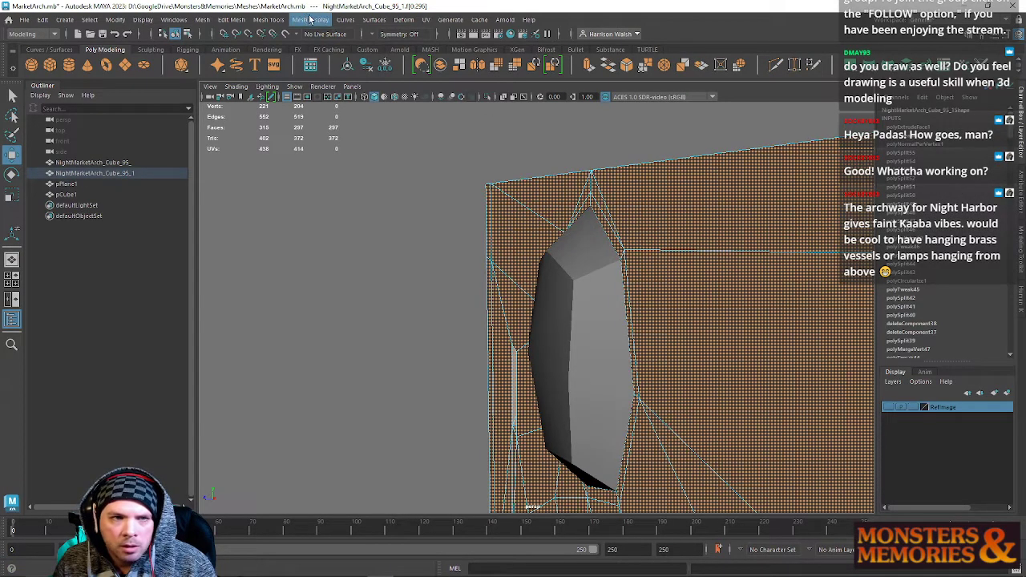
left_click(269, 20)
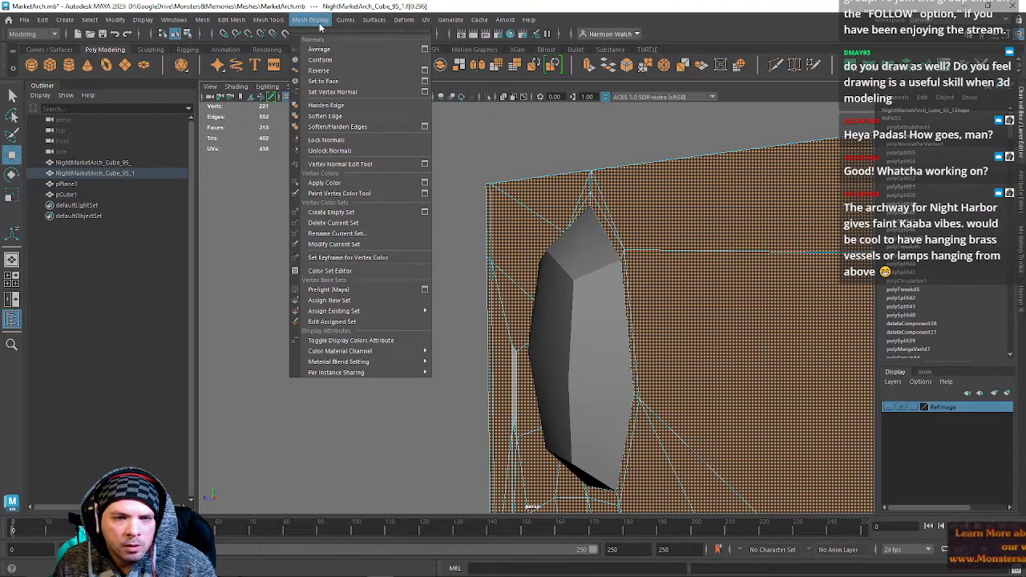
left_click(590, 189)
left_click(310, 19)
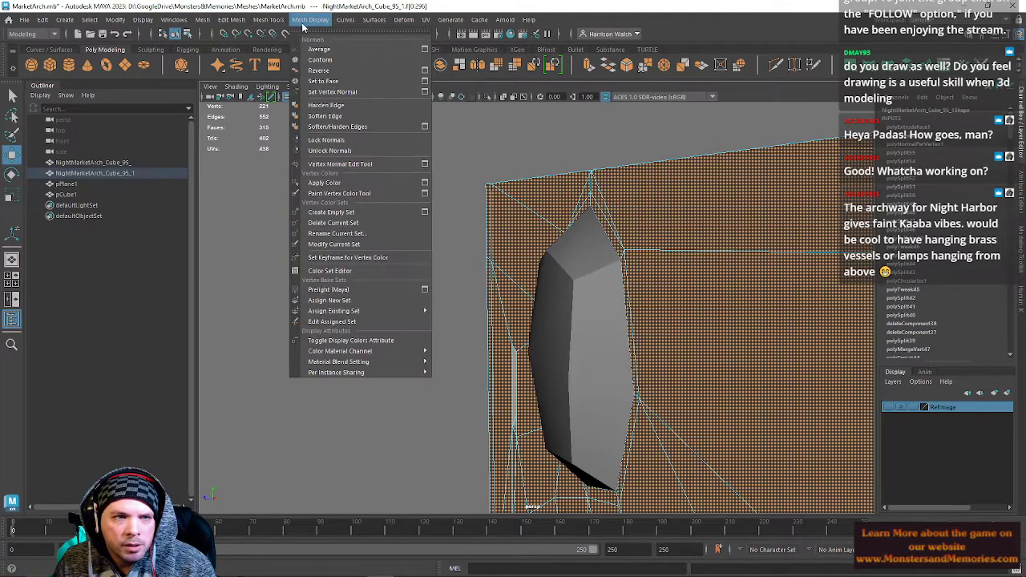
left_click(321, 89)
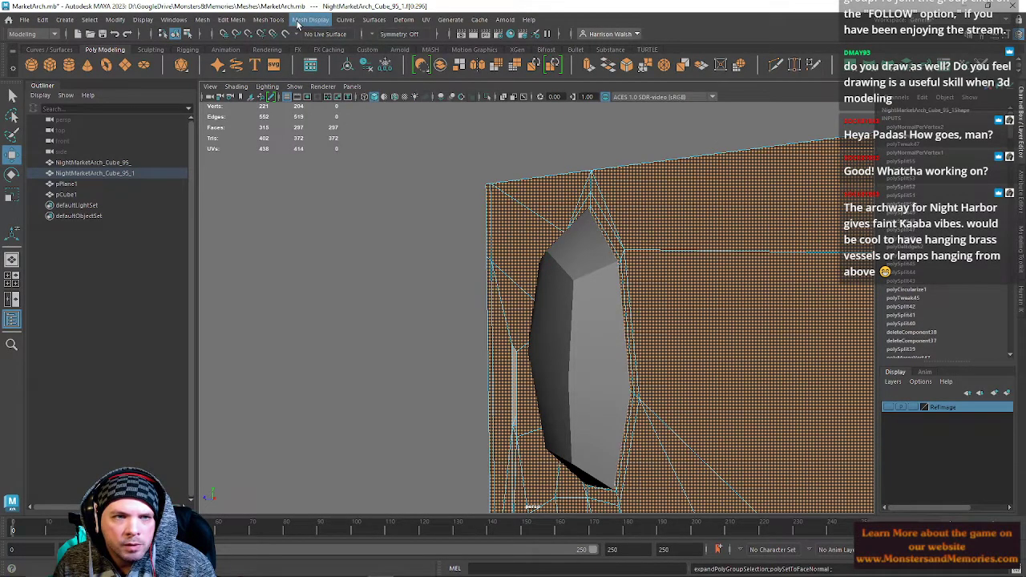
left_click(303, 21)
left_click(324, 104)
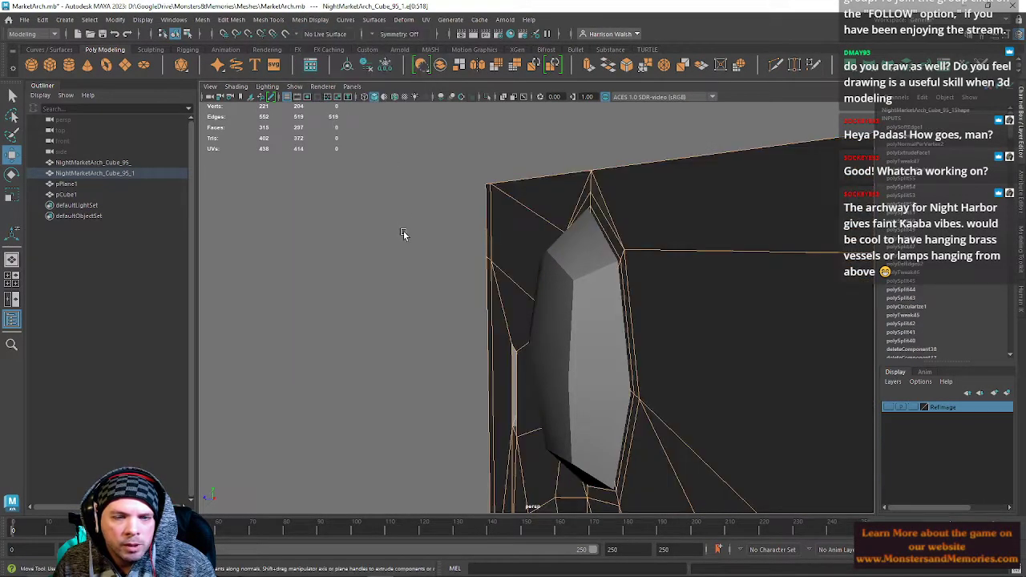
left_click(403, 231)
Snap the rim's top vertex to the wall's top edge, pull it back down above the dome's tip, and clear the selection.
left_click_drag(525, 233, 556, 233, "alt")
right_click_drag(576, 198, 603, 186)
left_click(562, 143)
left_click_drag(562, 142, 618, 270, "alt")
left_click(617, 251)
right_click_drag(617, 251, 597, 228)
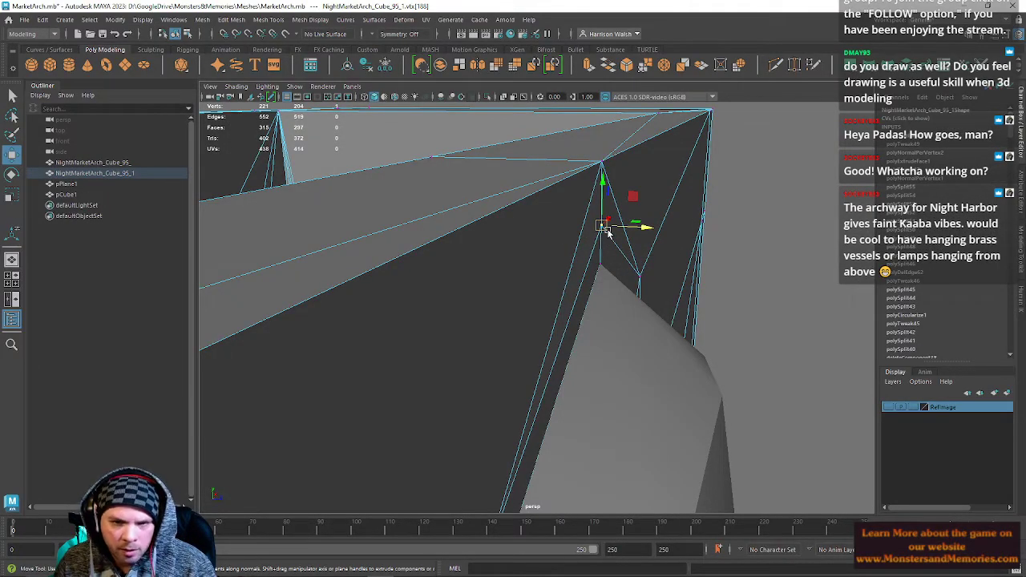
left_click_drag(604, 229, 597, 188)
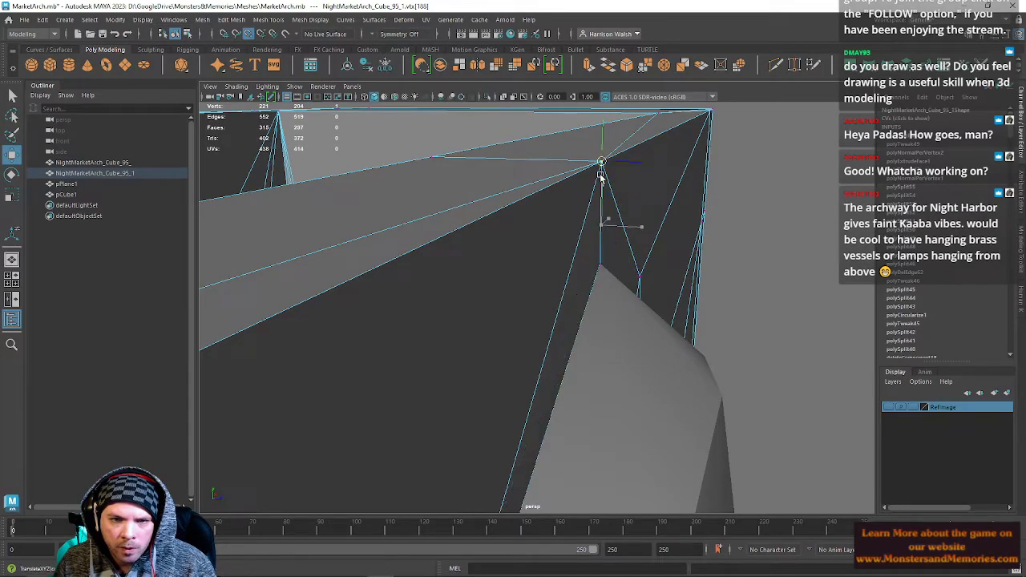
left_click_drag(605, 133, 614, 213)
left_click_drag(541, 204, 515, 223, "alt")
right_click_drag(513, 226, 561, 211)
left_click(461, 122)
Examine the arch wall's vertices and faces between the dome's rim and the wall's top edge.
left_click_drag(573, 320, 545, 345, "alt")
right_click_drag(545, 345, 472, 276, "alt")
left_click_drag(471, 275, 474, 327, "alt")
left_click(525, 271)
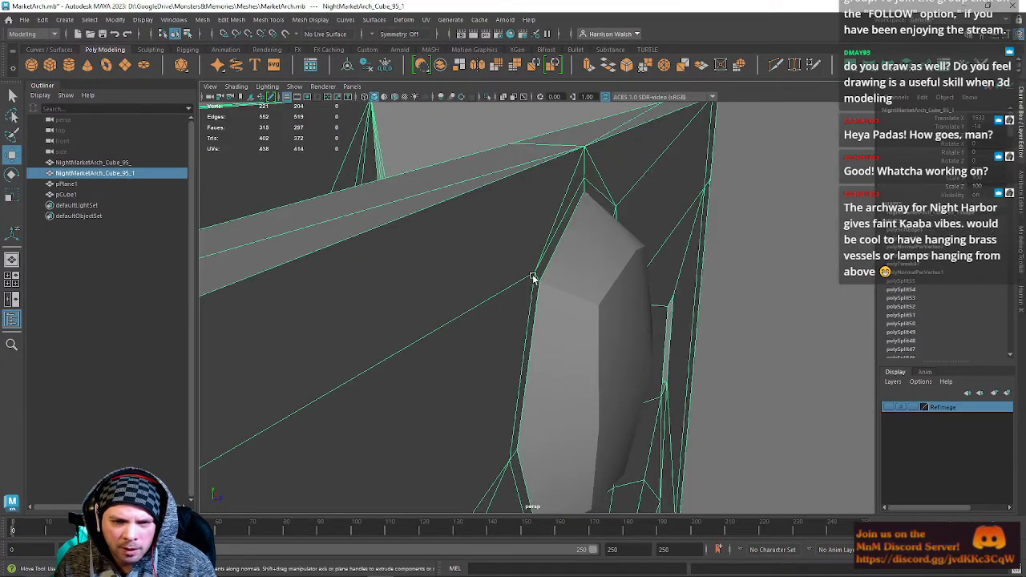
right_click(535, 266)
left_click(502, 261)
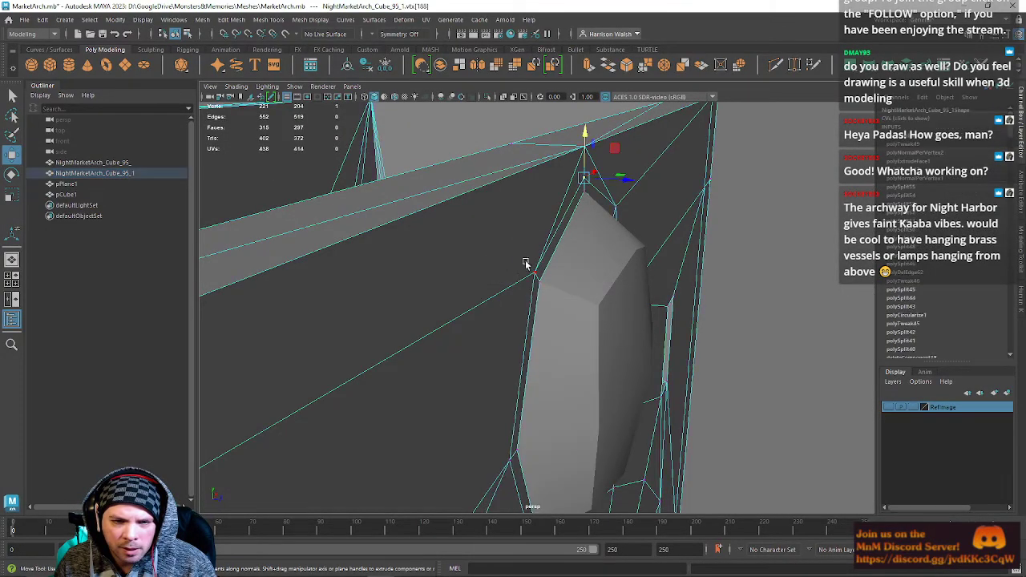
key("ctrl+z")
key("ctrl+z")
key("ctrl+z")
right_click_drag(532, 206, 564, 194)
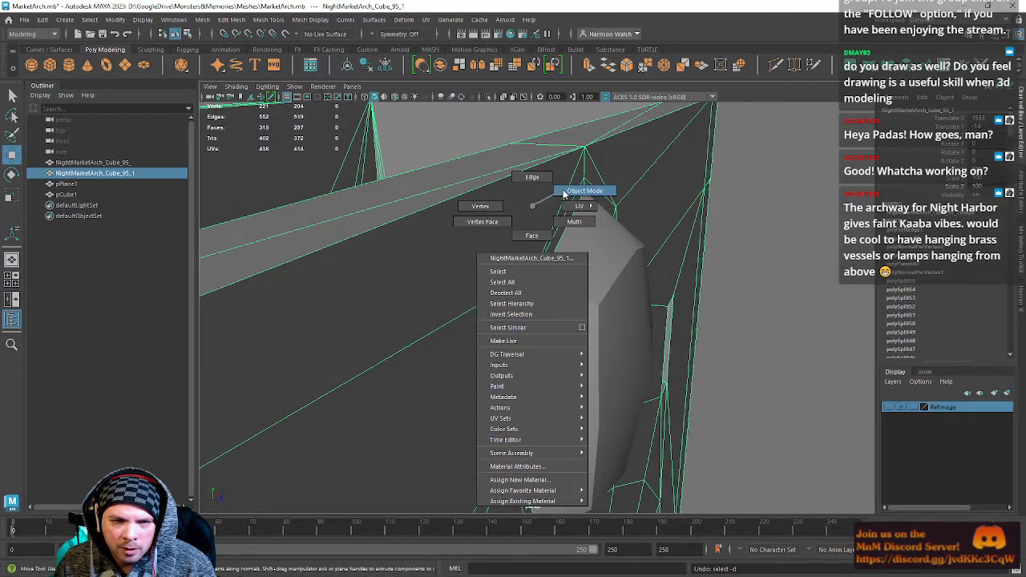
right_click_drag(532, 238, 518, 268)
left_click(517, 270)
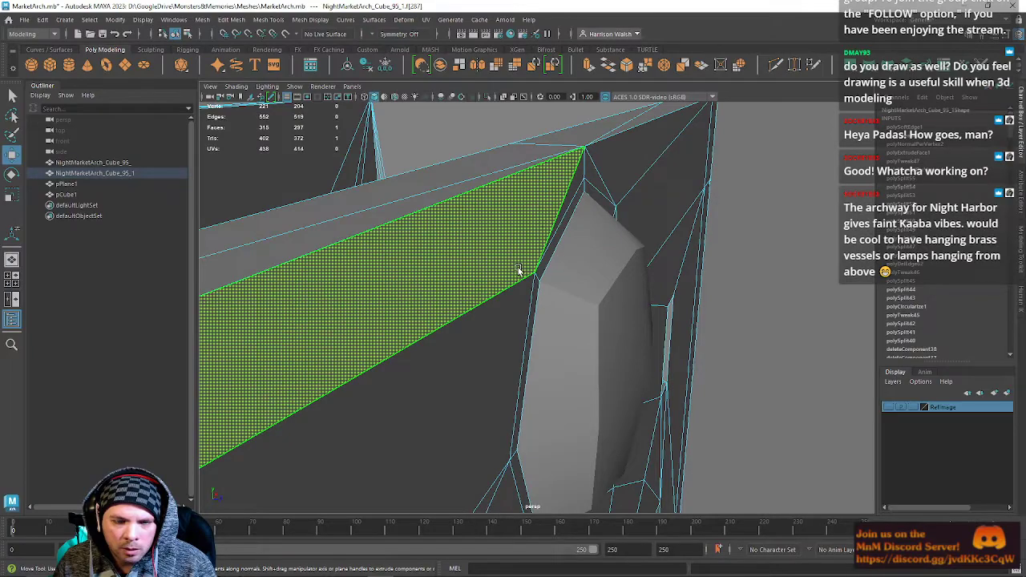
scroll(543, 298, "down", 6)
left_click_drag(572, 336, 490, 355, "alt")
middle_click_drag(489, 355, 488, 264, "alt")
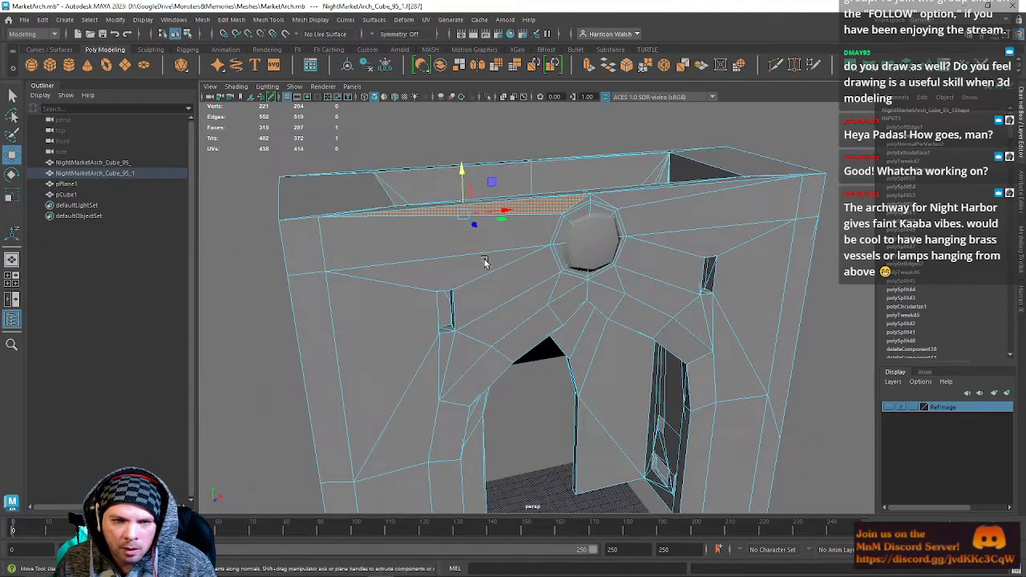
mouse_move(465, 240)
left_mouse_down()
mouse_move(501, 285)
mouse_move(502, 340)
mouse_move(495, 359)
mouse_move(425, 380)
mouse_move(347, 363)
mouse_move(308, 248)
left_mouse_up()
mouse_move(655, 206)
left_mouse_down()
mouse_move(648, 222)
mouse_move(664, 238)
left_mouse_up()
Apply automatic UV mapping to the whole arch wall and open the UV editor away from the viewport.
right_click_drag(577, 240, 538, 202)
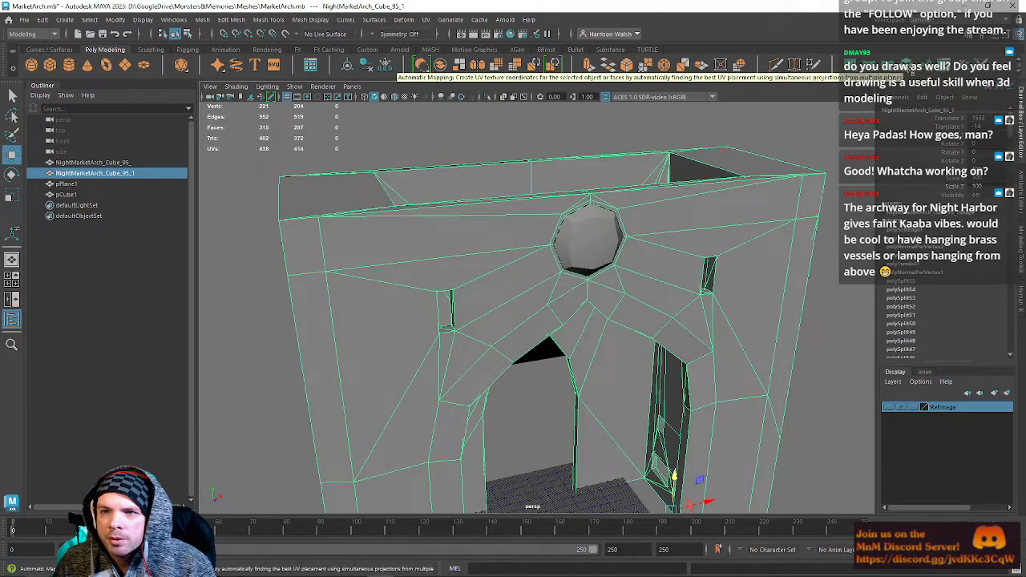
left_click(906, 65)
left_click(943, 66)
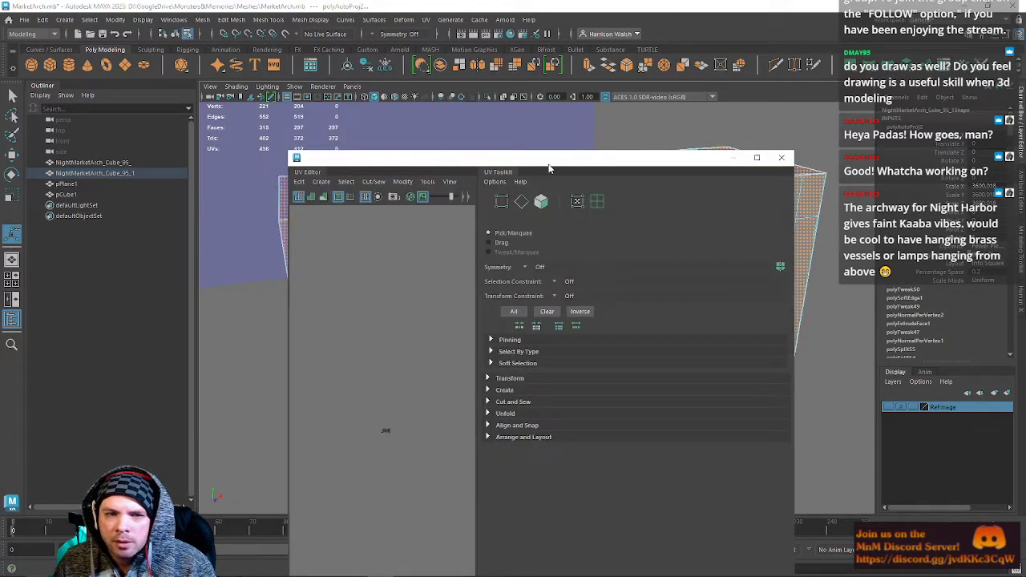
left_click_drag(547, 165, 0, 164)
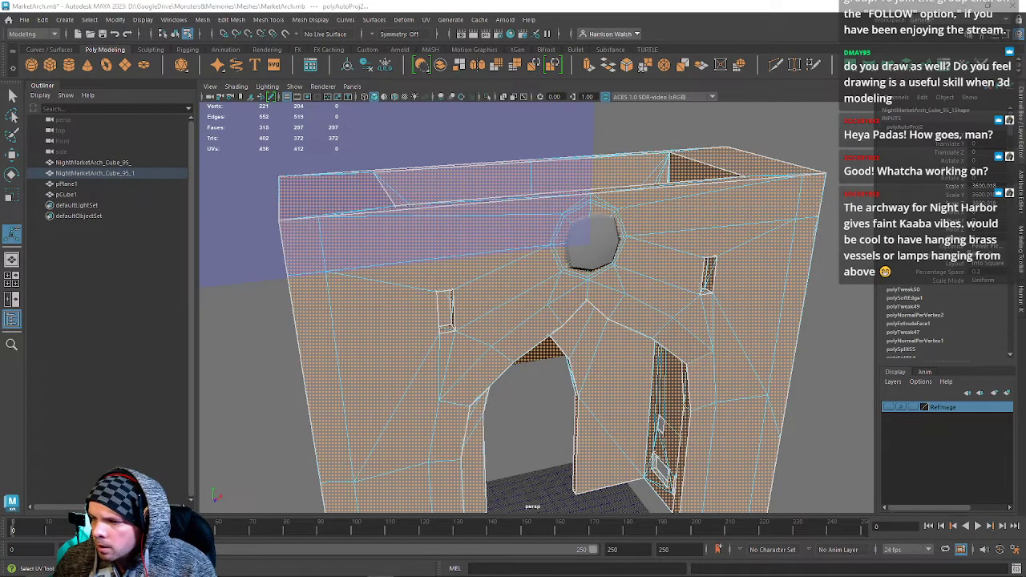
Select the front wall's UV shell and convert the selection to its faces.
key("F12")
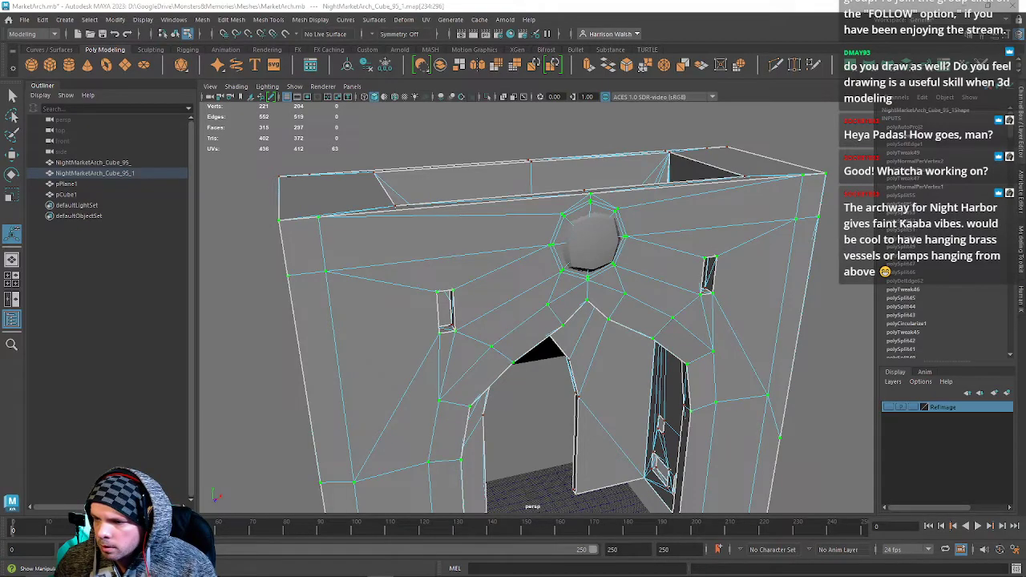
key("ctrl+F11")
key("ctrl+z")
key("F11")
Try to scale the front wall's faces flat along the depth axis in the perspective view.
key("r")
left_click_drag(499, 329, 585, 345, "alt")
left_click_drag(587, 402, 346, 352)
left_click_drag(585, 401, 398, 366)
left_click_drag(584, 401, 534, 214)
left_click_drag(546, 263, 540, 241, "alt")
key("ctrl+z")
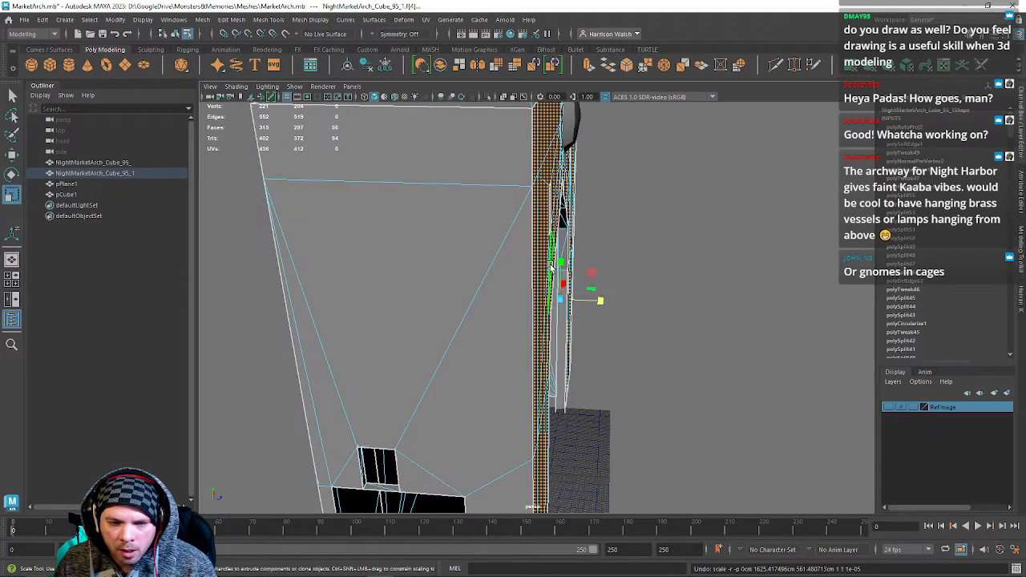
key("ctrl+z")
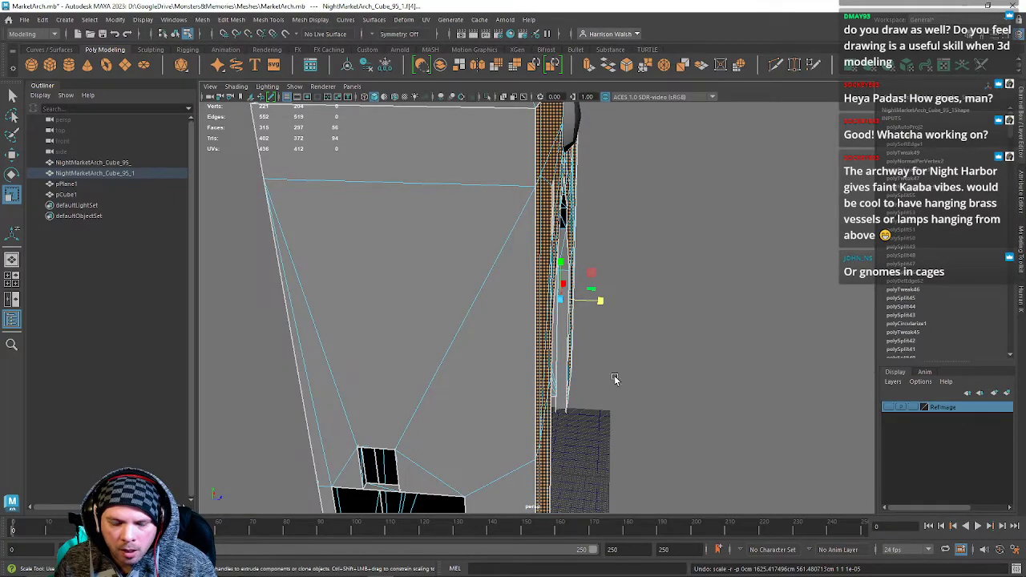
Scale the selected front wall faces flat along the depth axis in the side view.
middle_click_drag(615, 371, 595, 235, "alt")
right_click_drag(516, 455, 896, 566, "alt")
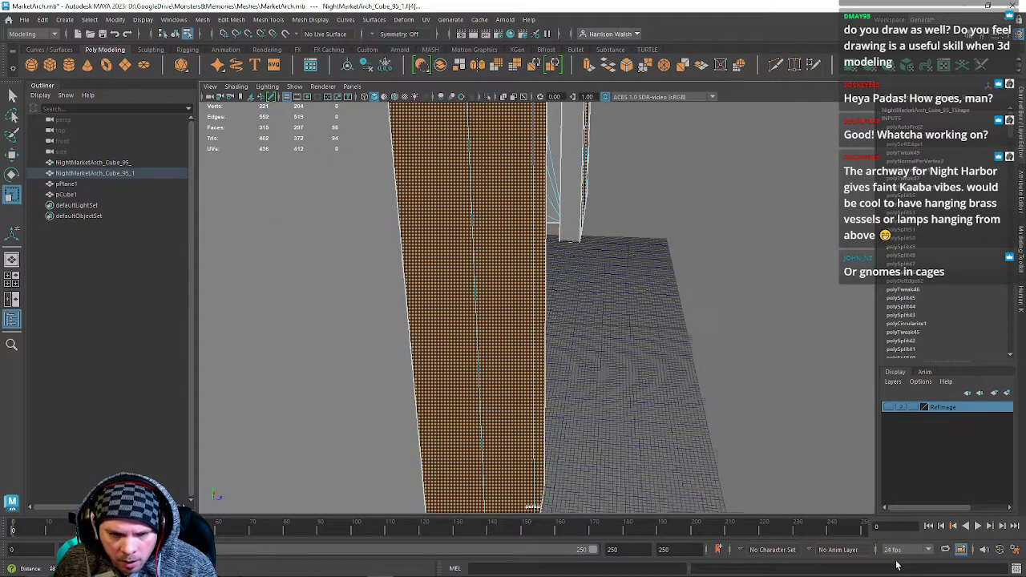
key("space")
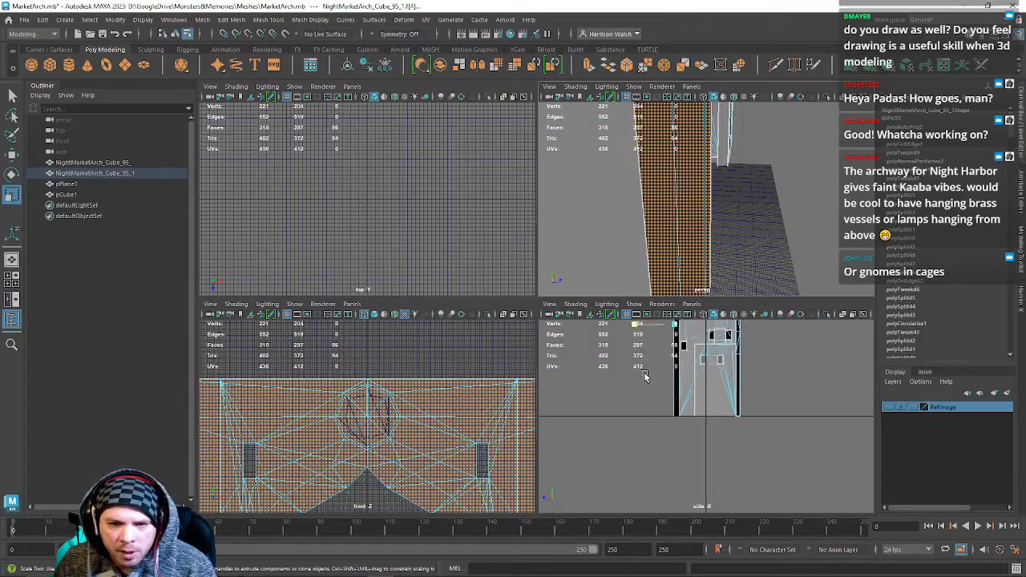
key("shift+a")
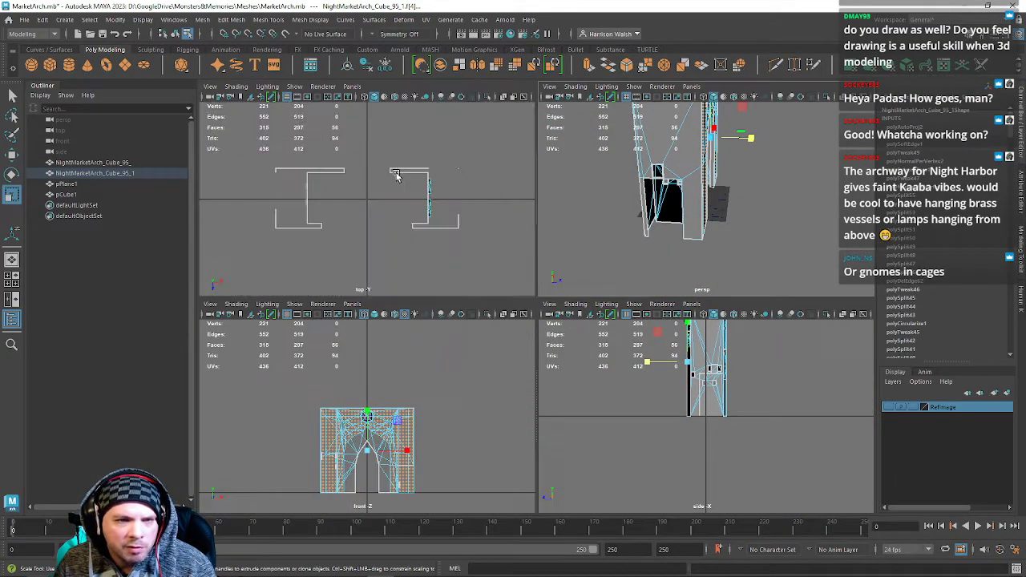
scroll(395, 175, "down", 10)
scroll(624, 454, "up", 3)
scroll(624, 454, "up", 6)
middle_click_drag(676, 368, 689, 462, "alt")
scroll(701, 410, "up", 4)
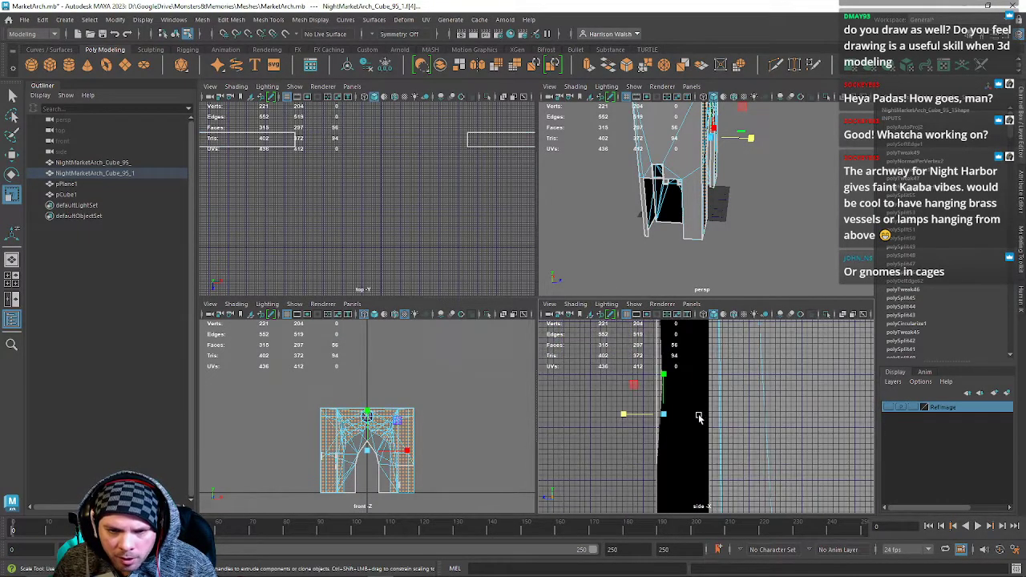
scroll(699, 417, "up", 3)
scroll(638, 422, "up", 4)
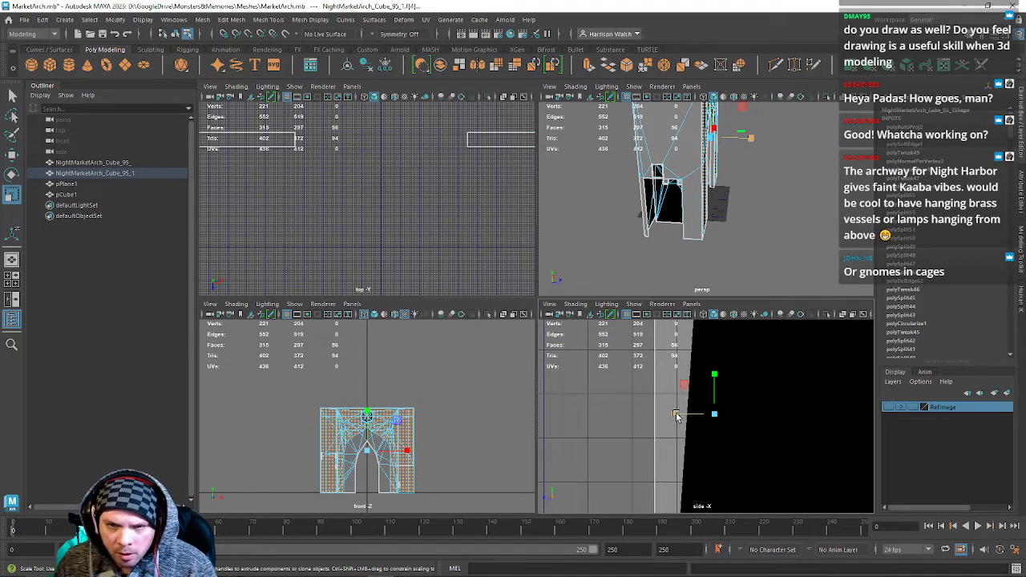
left_click_drag(674, 416, 605, 415)
Set the grid's subdivisions to 20 and apply the change.
key("w")
left_click(143, 20)
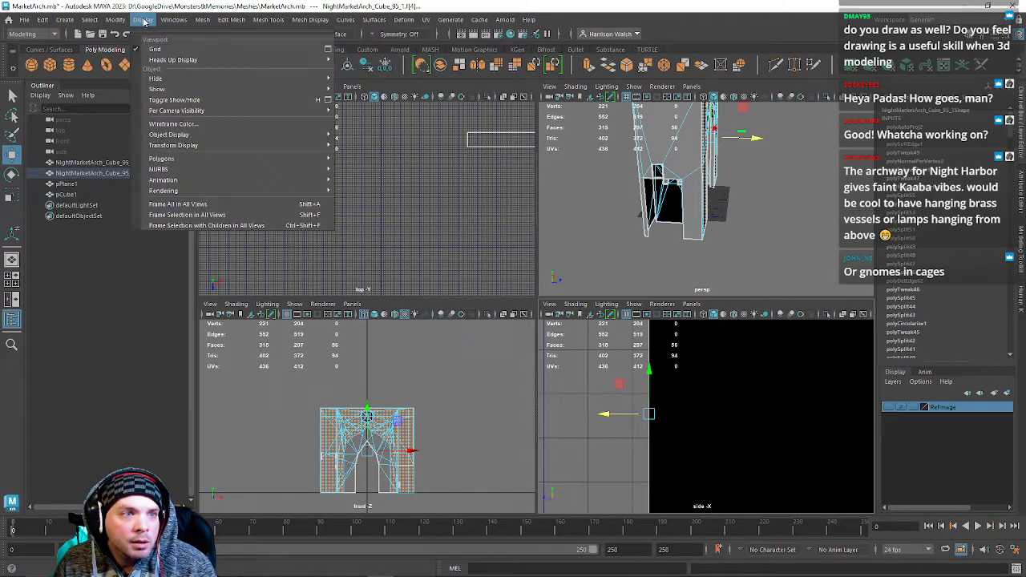
left_click(327, 50)
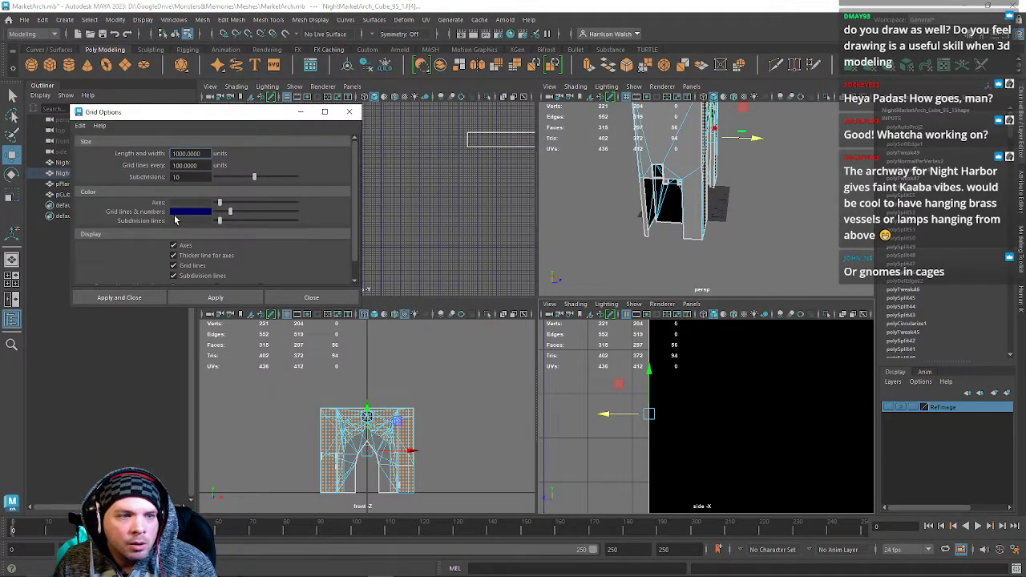
left_click_drag(189, 177, 102, 181)
type("20")
left_click(234, 299)
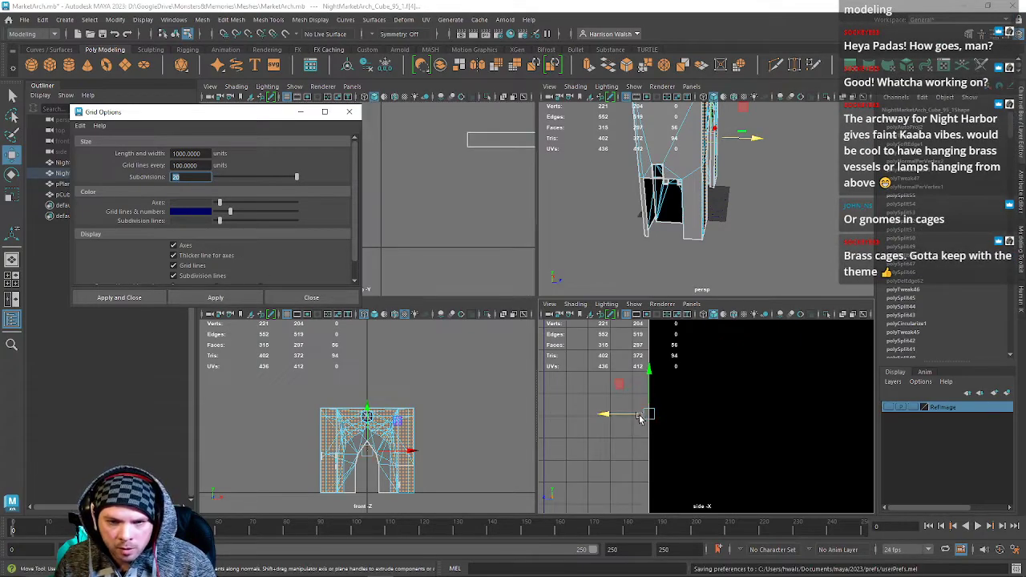
Move the flattened front faces slightly back in depth and return to object mode in the full perspective view.
left_click_drag(615, 414, 654, 413)
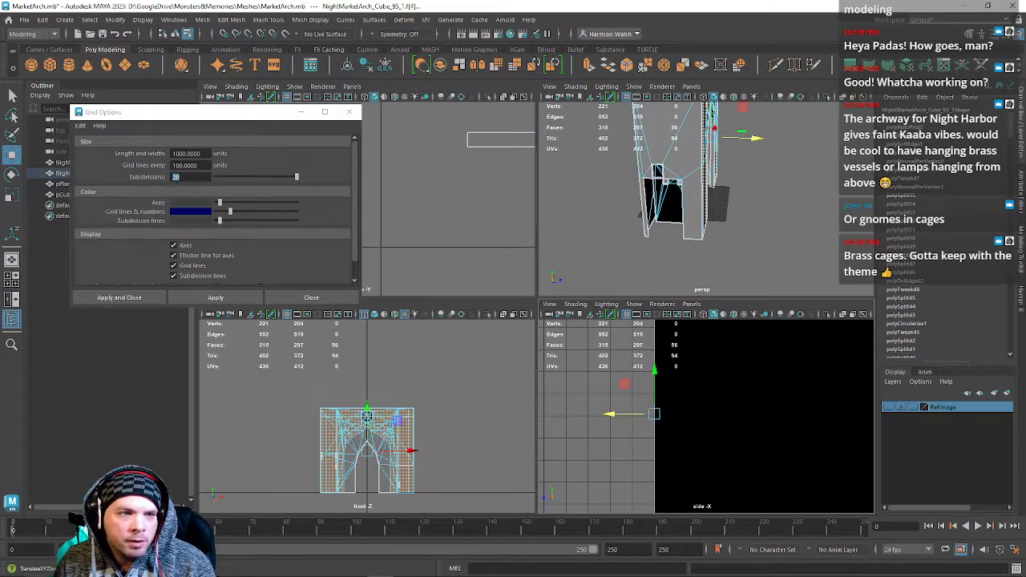
left_click(215, 298)
left_click(348, 112)
left_click(779, 196)
left_click_drag(779, 196, 568, 197, "alt")
right_click_drag(707, 139, 677, 193)
key("space")
Examine the flattened front wall and the rim around the dome from several angles.
middle_click_drag(546, 337, 572, 381, "alt")
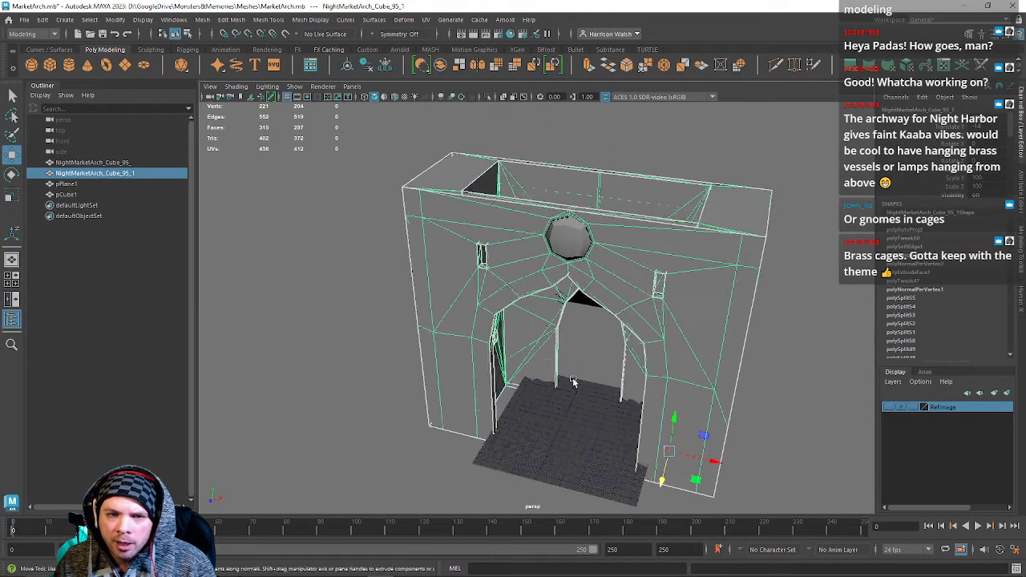
left_click(572, 379)
scroll(566, 290, "up", 3)
scroll(570, 217, "up", 4)
middle_click_drag(641, 207, 580, 348, "alt")
left_click_drag(580, 348, 517, 193, "alt")
left_click(582, 164)
key("f")
right_click_drag(517, 192, 547, 270, "alt")
middle_click_drag(485, 137, 553, 287, "alt")
left_click_drag(552, 287, 555, 299, "alt")
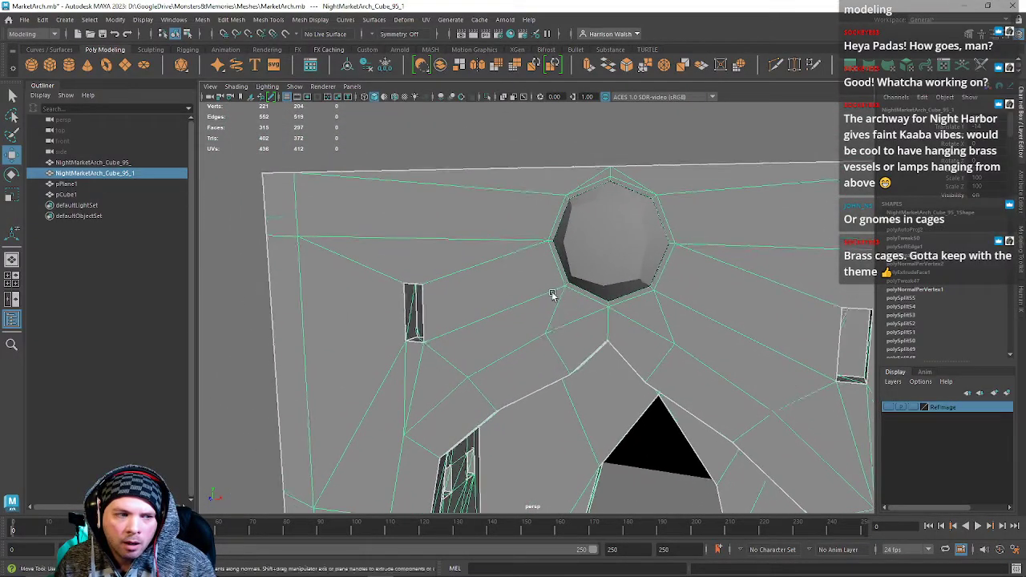
mouse_move(568, 232)
left_mouse_down("alt")
mouse_move(524, 241)
mouse_move(617, 245)
mouse_move(563, 242)
left_mouse_up("alt")
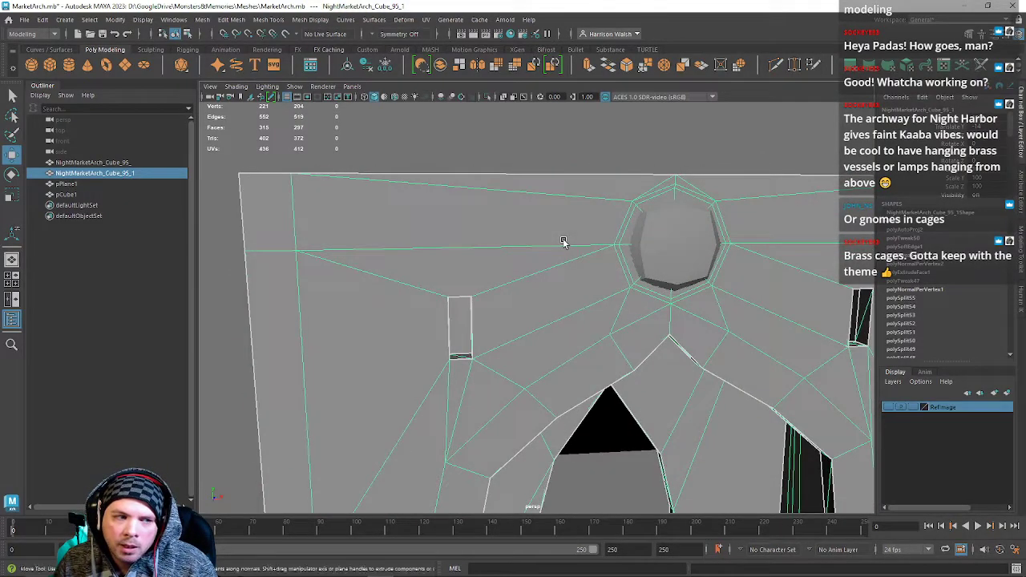
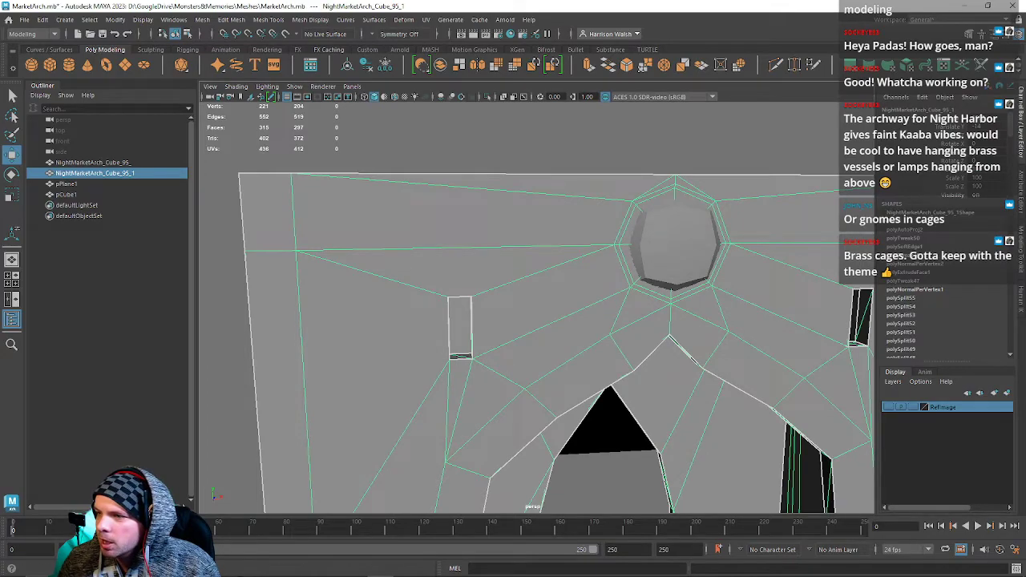
Check the arch design in the MarketEntracne.PNG reference sketch and put the sketch away.
mouse_move(321, 573)
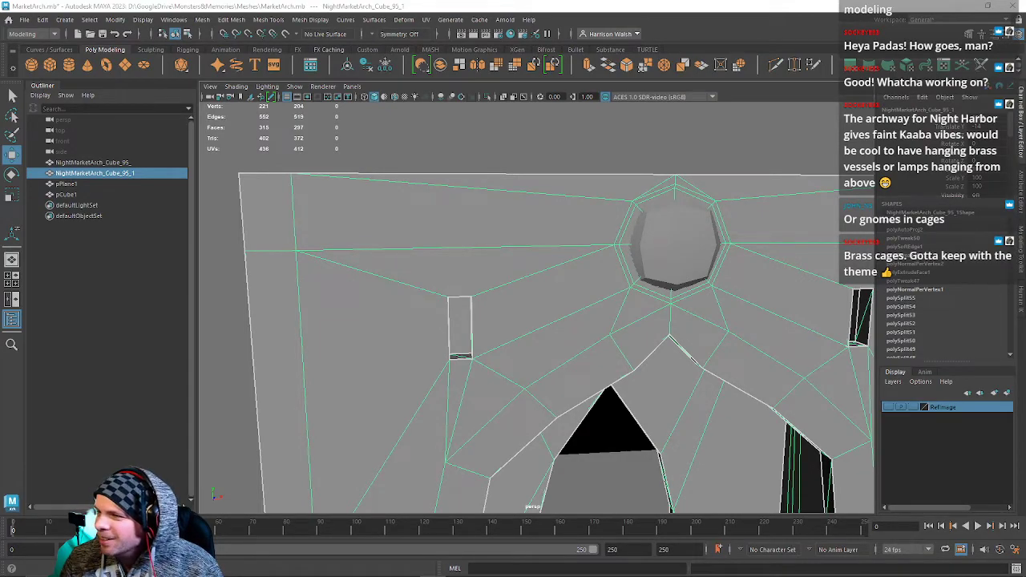
left_click_drag(1025, 137, 451, 127)
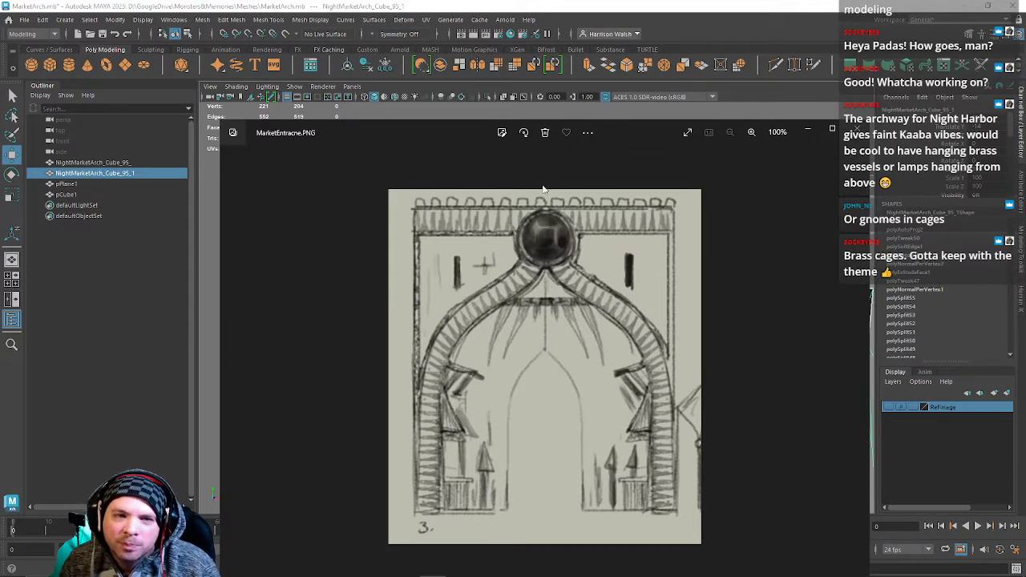
left_click_drag(451, 127, 1025, 140)
Try to move the dome forward, away from the wall, and undo the move.
left_click_drag(581, 233, 673, 249, "alt")
right_click_drag(684, 232, 717, 220)
left_click(696, 251)
left_click_drag(697, 253, 551, 342, "alt")
right_click_drag(550, 342, 921, 499, "alt")
left_click_drag(920, 499, 597, 438, "alt")
right_click_drag(598, 438, 540, 338, "alt")
left_click_drag(541, 339, 375, 312, "alt")
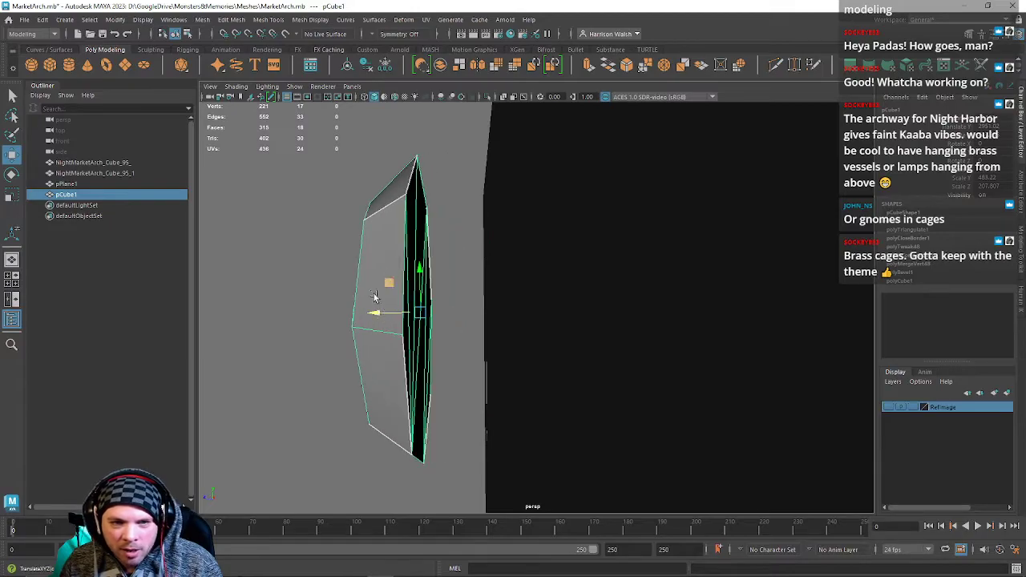
key("ctrl+z")
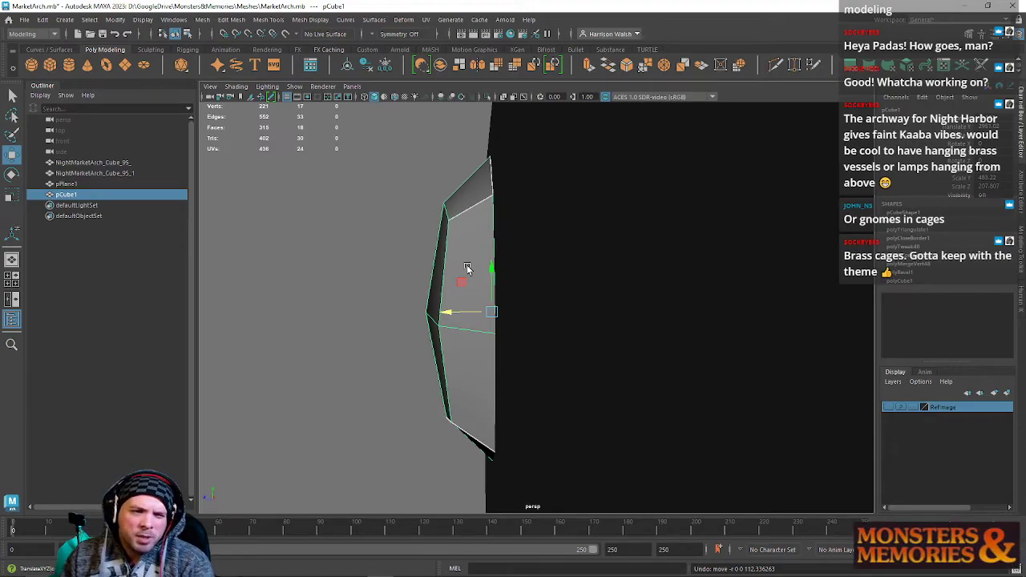
Soften the edges around the dome's central facets and the edges radiating from them to its outer border.
left_click_drag(410, 338, 508, 286, "alt")
scroll(508, 286, "down", 3)
left_click(499, 149)
left_click_drag(546, 324, 529, 323, "alt")
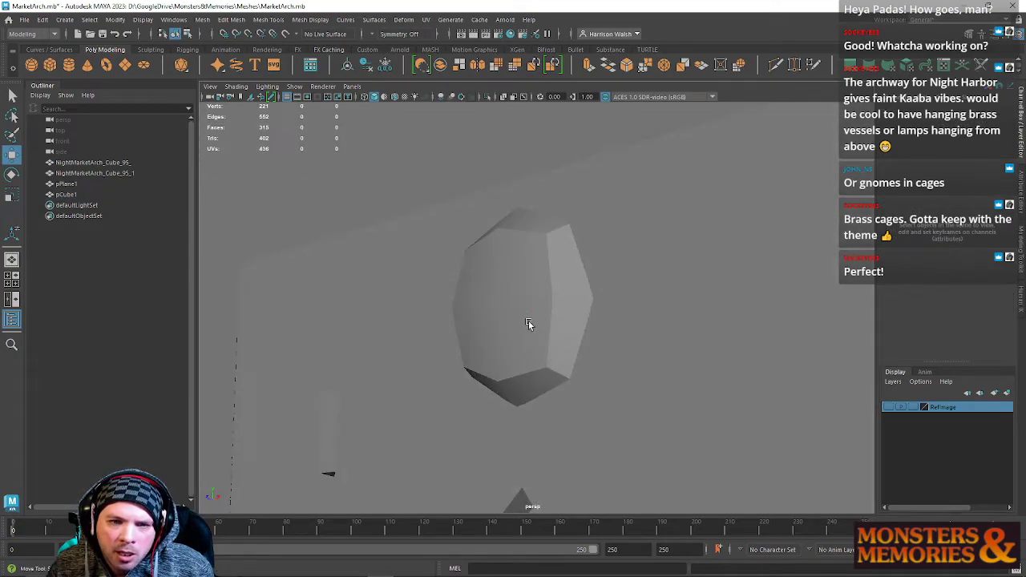
left_click(529, 323)
key("F10")
left_click(550, 264)
left_click(550, 334, "shift")
left_click(532, 375, "shift")
left_click(485, 377, "shift")
left_click(459, 341, "shift")
left_click(460, 281, "shift")
left_click(483, 240, "shift")
left_click(508, 218, "shift")
left_click(561, 232, "shift")
left_click(561, 366, "shift")
left_click(511, 392, "shift")
left_click_drag(465, 377, 507, 359, "alt")
left_click(487, 362, "shift")
left_click(475, 298, "shift")
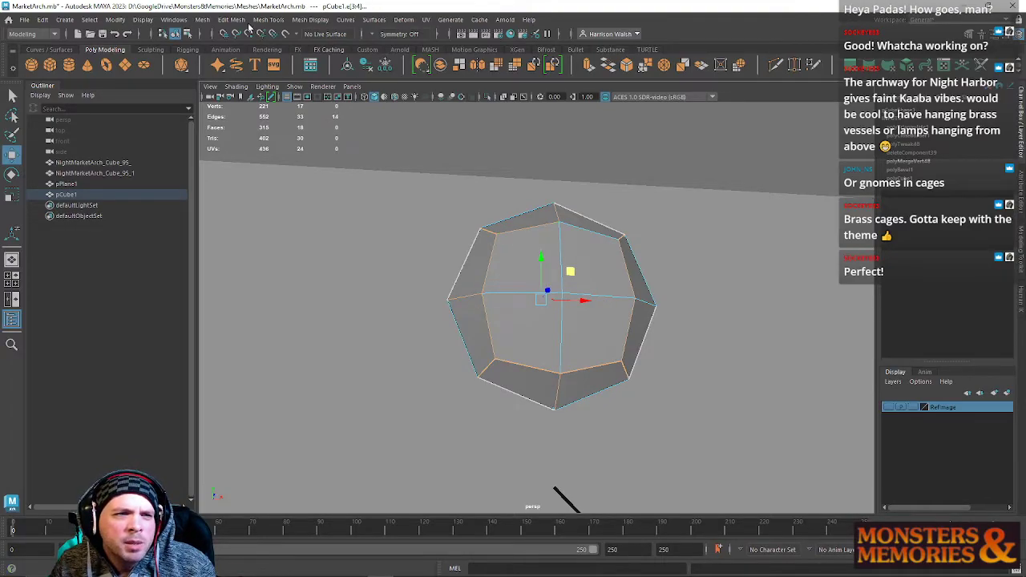
left_click(310, 19)
left_click(321, 117)
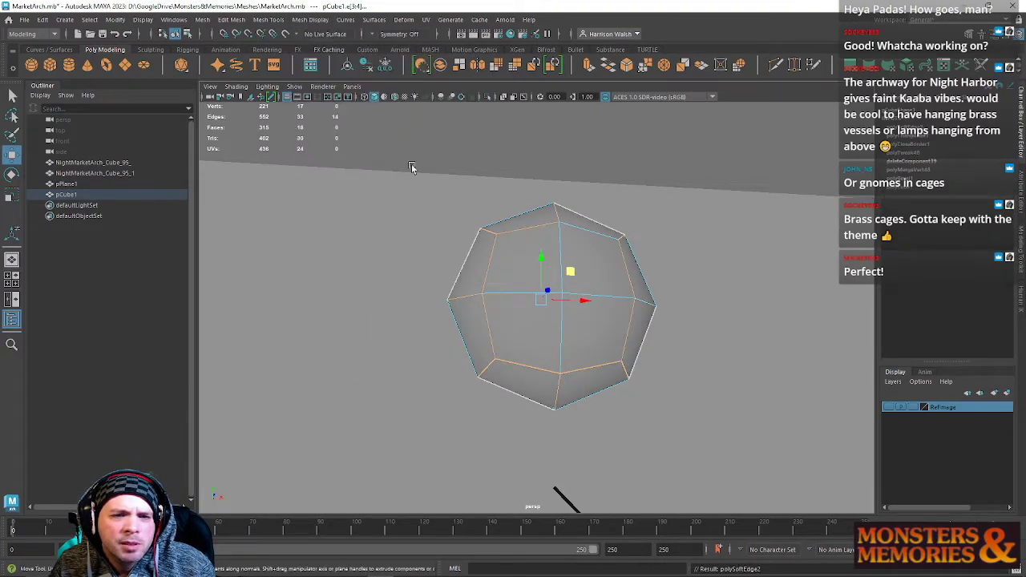
Soften the missed upper edge of the dome's central facets and return to object mode with nothing selected.
left_click(588, 231, "shift")
key("g")
right_click_drag(558, 263, 588, 117)
left_click(647, 204)
Compare the smoothed dome above the arch with the round ornament in the MarketEntracne.PNG reference sketch.
right_click_drag(647, 204, 547, 261, "alt")
left_click_drag(546, 260, 502, 296, "alt")
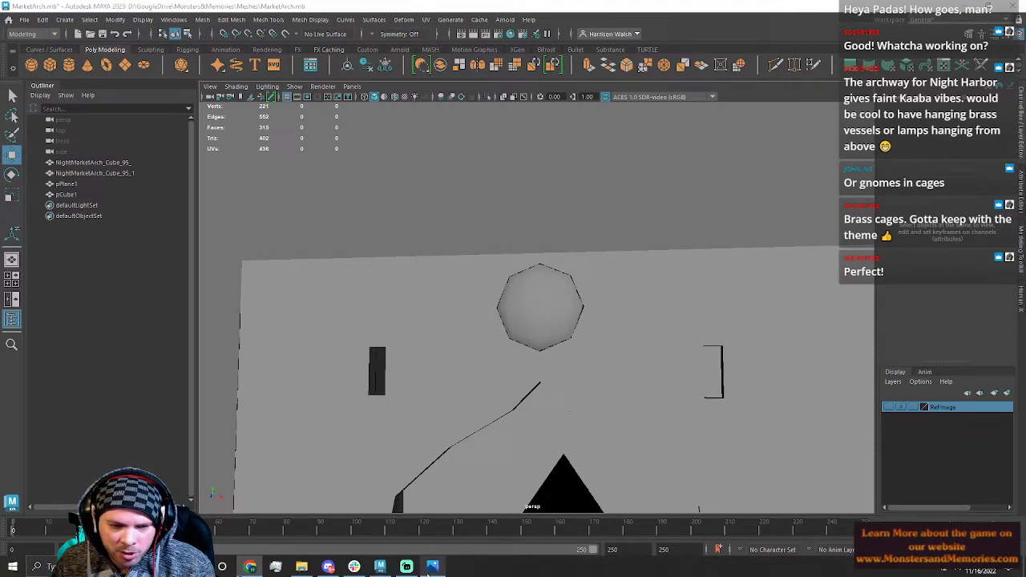
mouse_move(1025, 63)
left_mouse_down()
mouse_move(451, 79)
mouse_move(412, 105)
left_mouse_up()
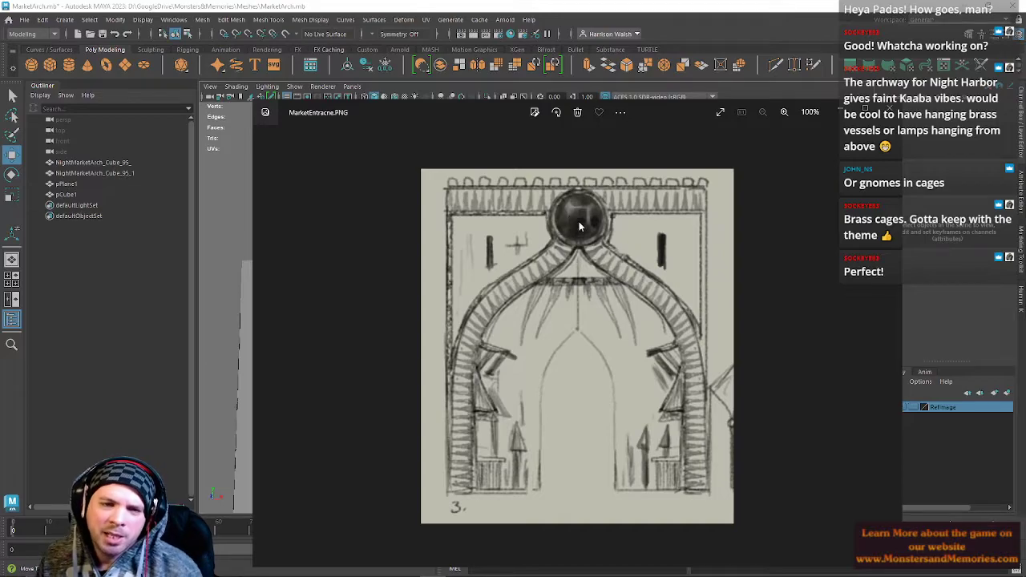
Examine the round ornament up close in the reference sketch, then the dome's profile in front of the arch wall.
scroll(577, 222, "up", 4)
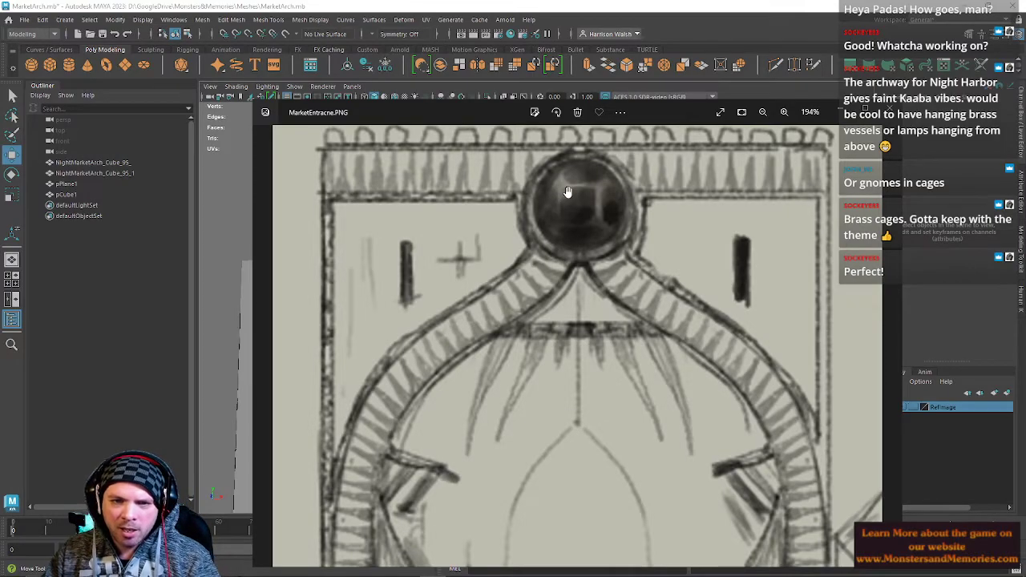
left_click_drag(482, 106, 1025, 105)
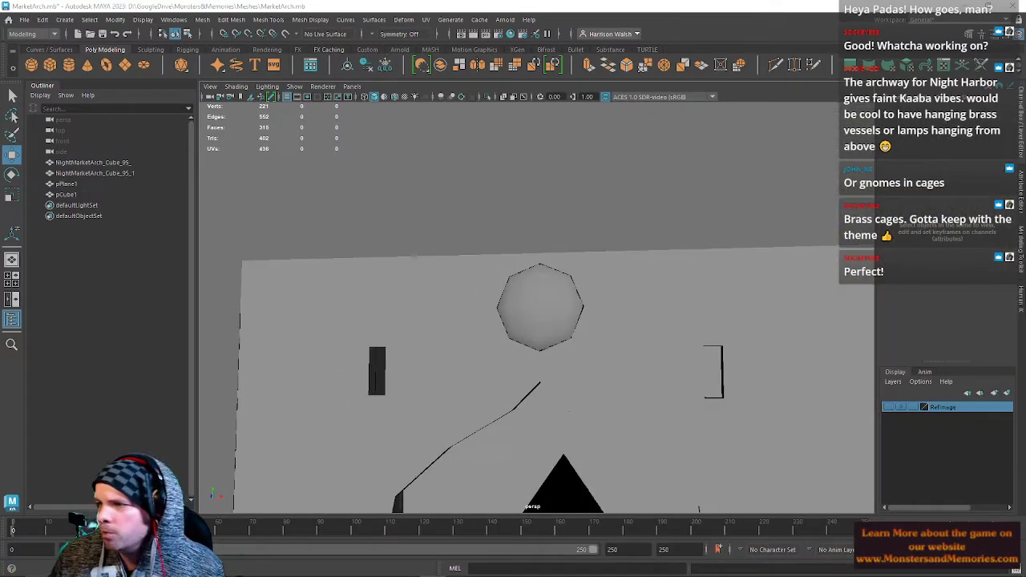
left_click_drag(504, 264, 637, 284, "alt")
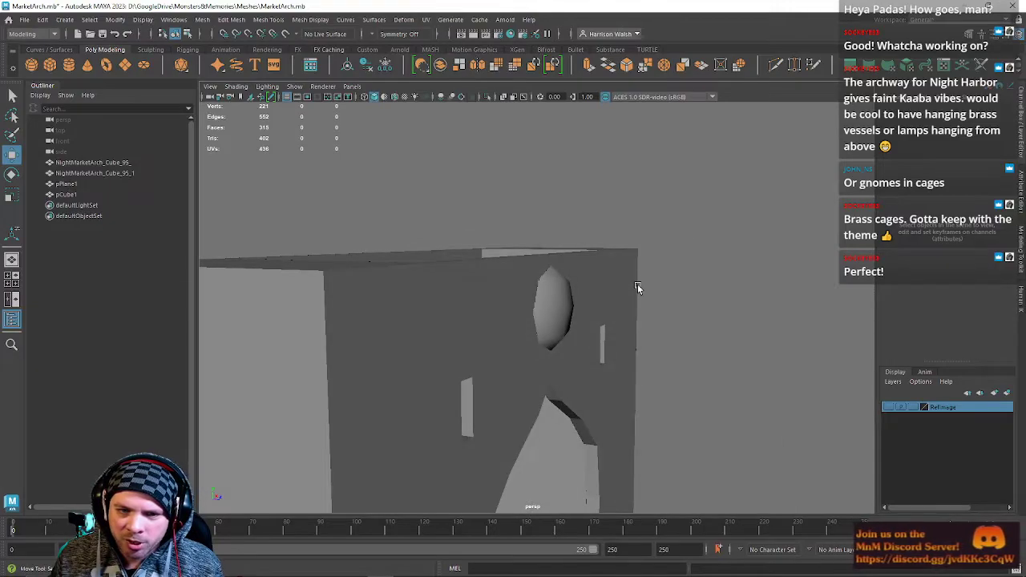
scroll(639, 292, "up", 5)
left_click_drag(572, 314, 727, 253, "alt")
Inspect the dome from the side and the front to judge its depth and fit against the arch wall.
left_click(582, 297)
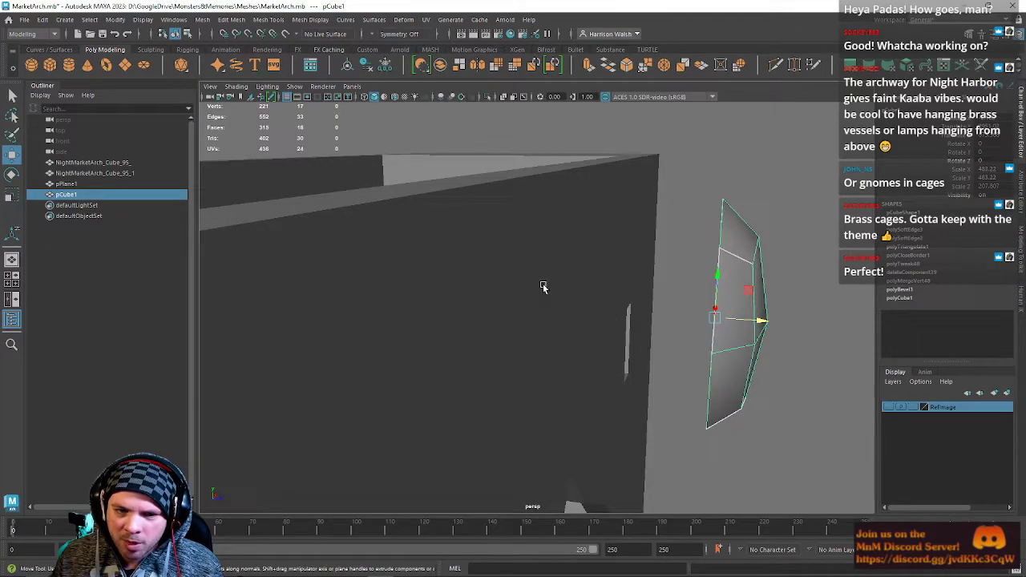
left_click(544, 287)
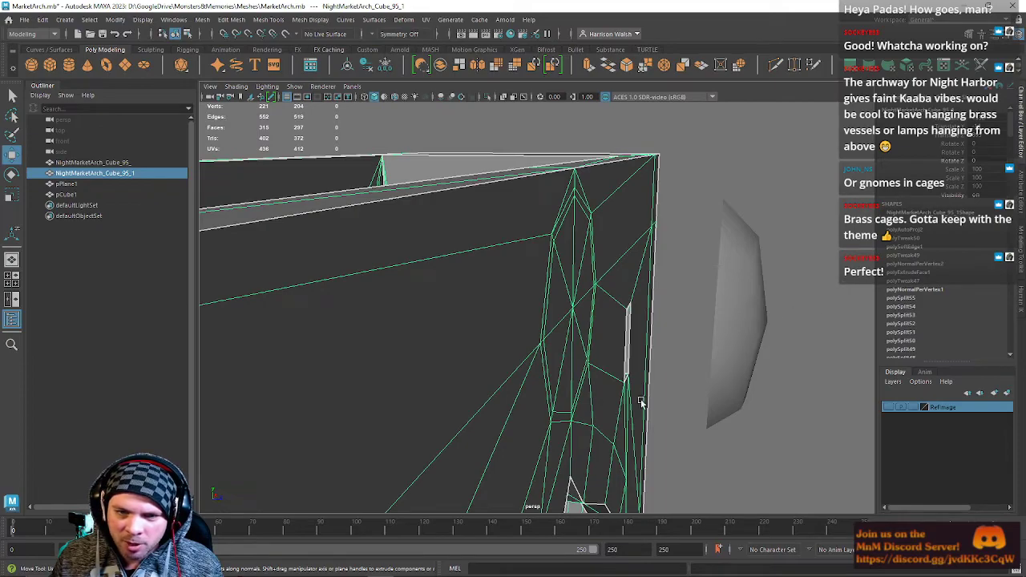
left_click(724, 245)
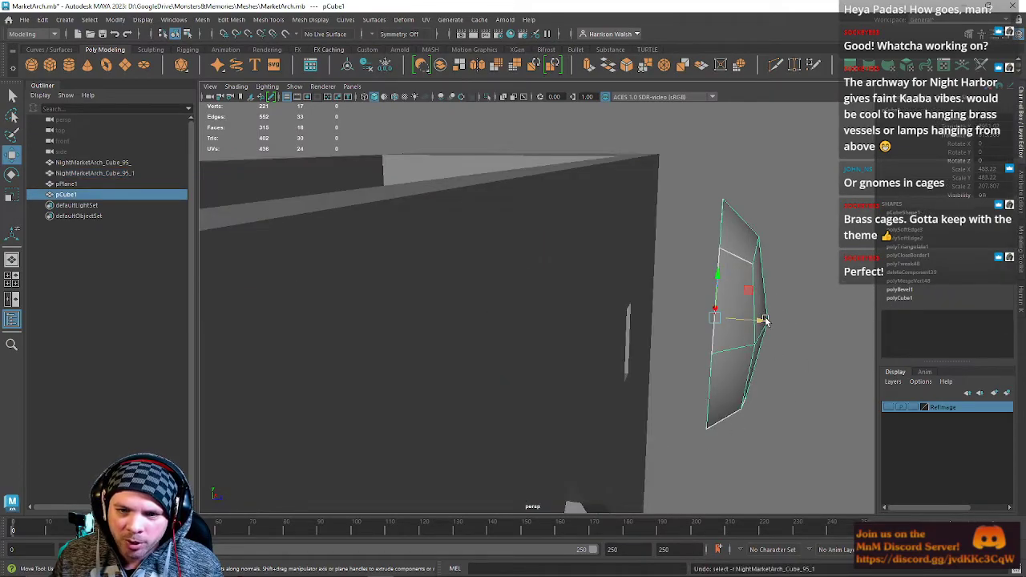
key("ctrl+z")
left_click(762, 304)
left_click_drag(762, 304, 671, 298, "alt")
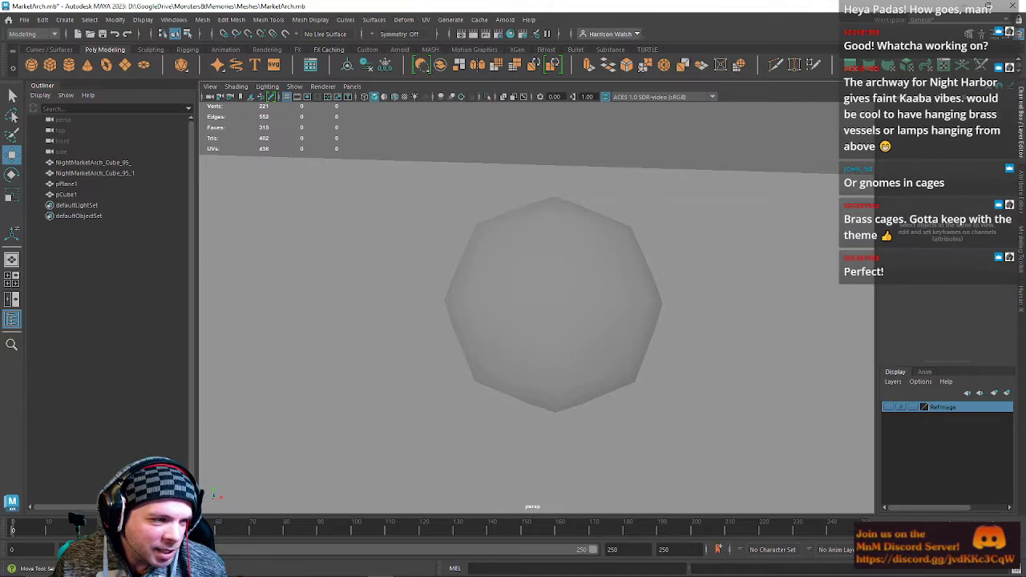
left_click_drag(522, 305, 656, 353, "alt")
right_click_drag(656, 353, 598, 329, "alt")
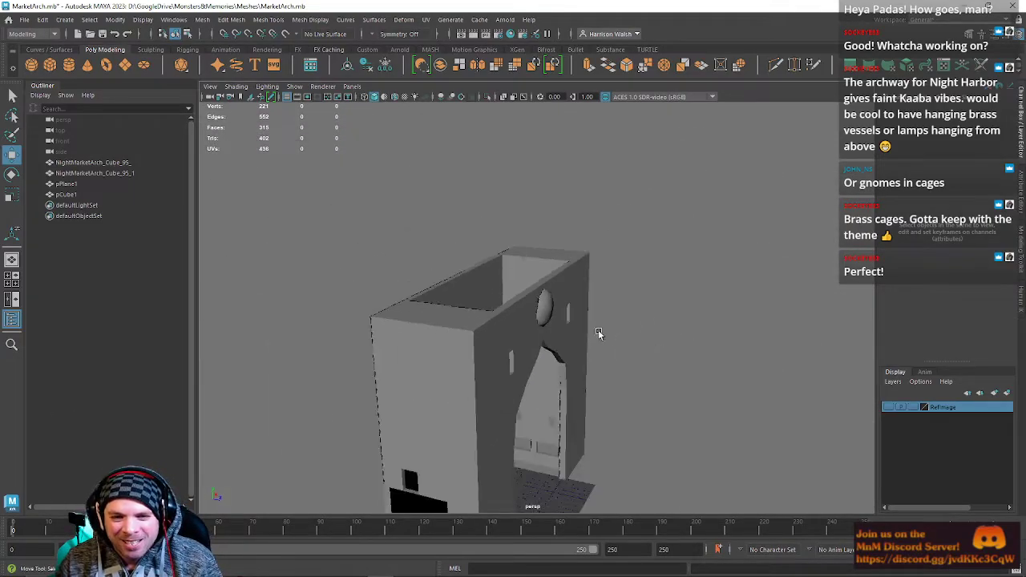
Freeze the dome's transformations and undo the same command repeated on the arch building.
left_click(543, 309)
left_click(520, 338)
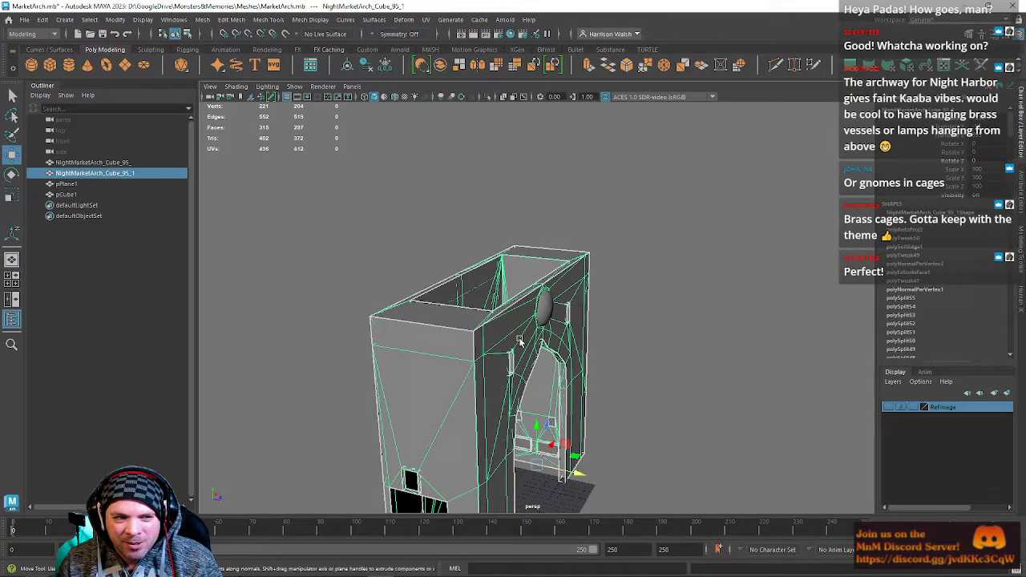
left_click(546, 309)
left_click_drag(657, 334, 504, 275, "alt")
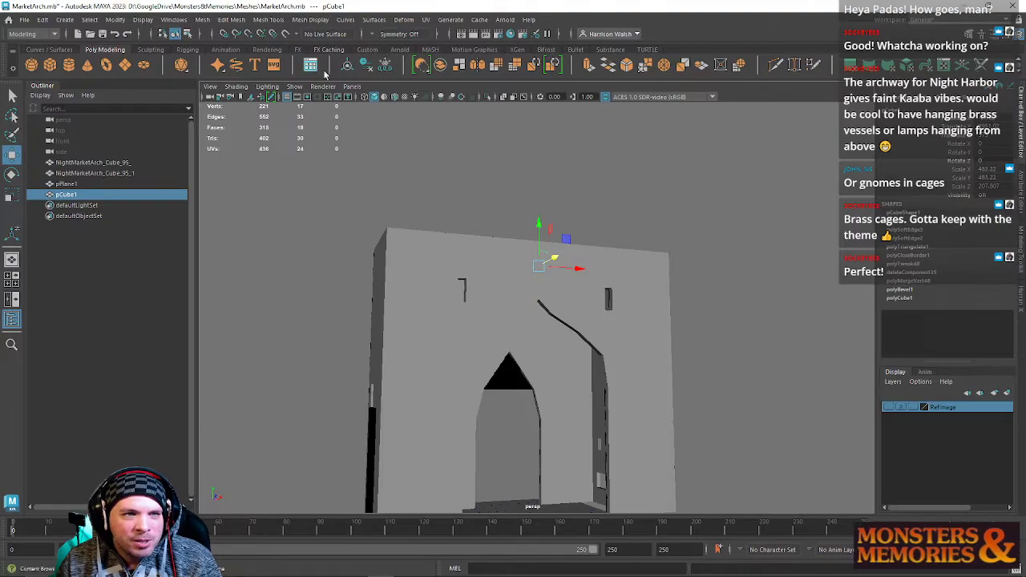
left_click(440, 252)
left_click_drag(440, 251, 500, 313, "alt")
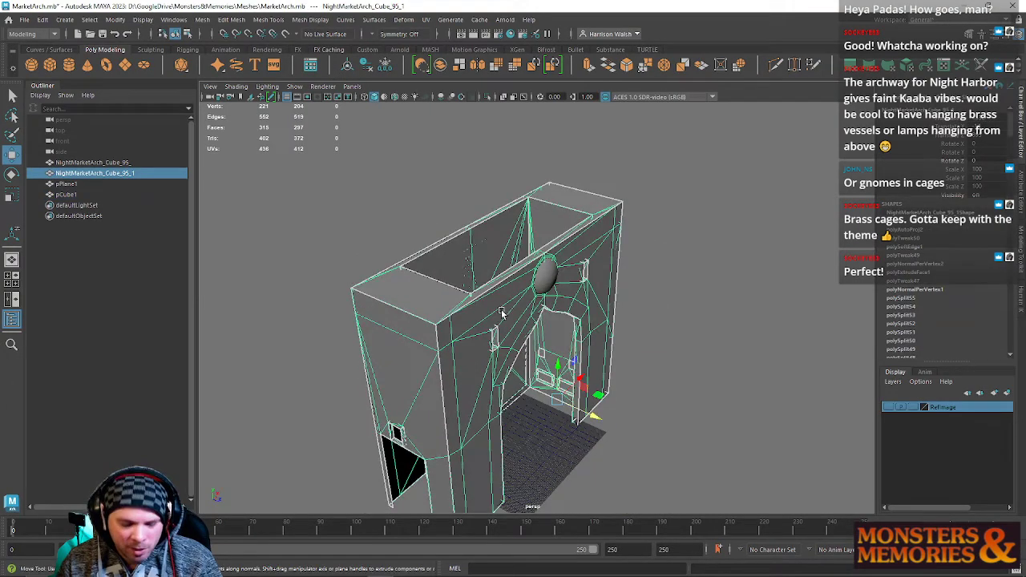
key("g")
key("ctrl+z")
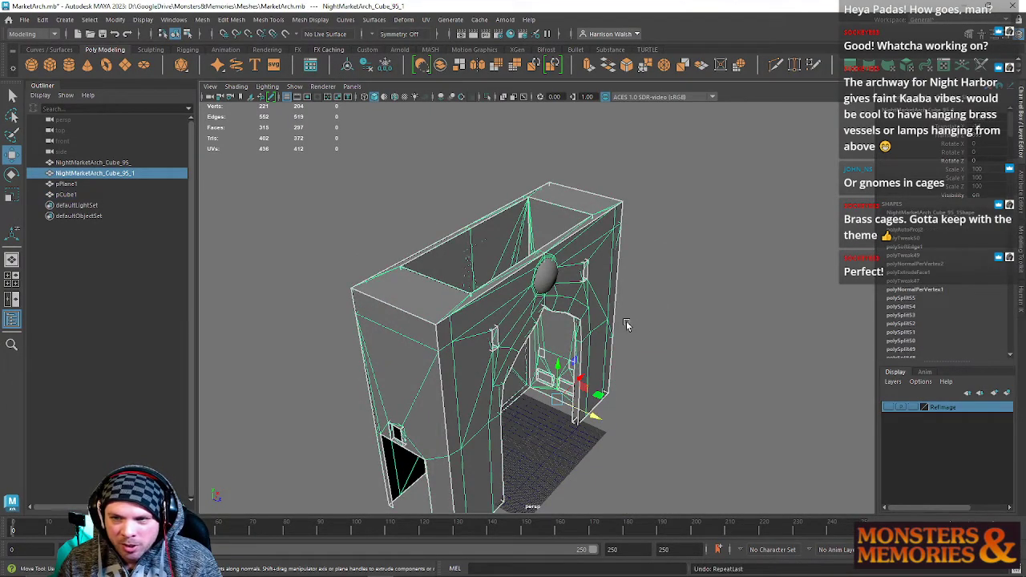
left_click(633, 275)
left_click(552, 277)
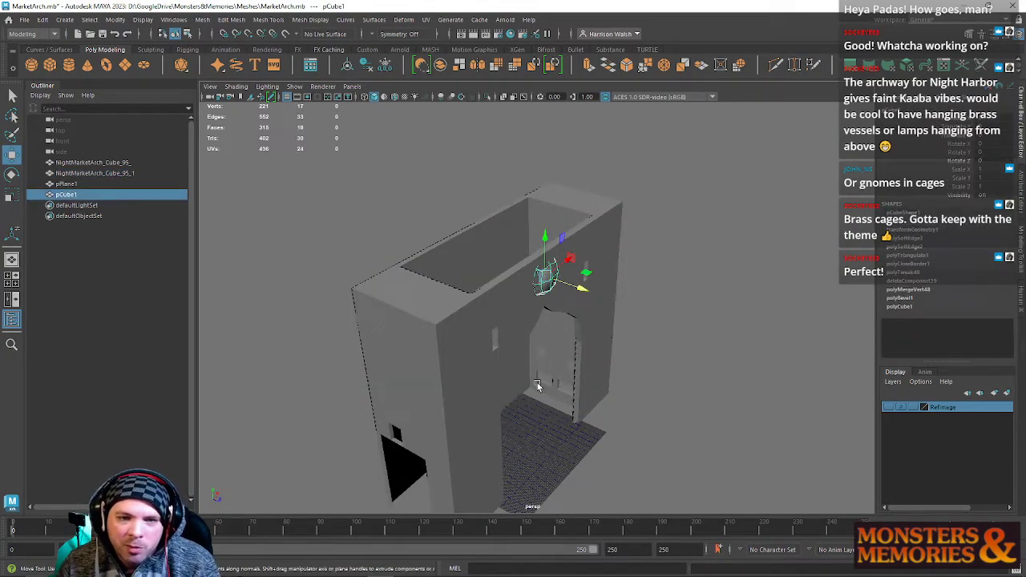
Save the scene as a new incremented version.
left_click_drag(539, 381, 498, 322, "alt")
left_click(24, 19)
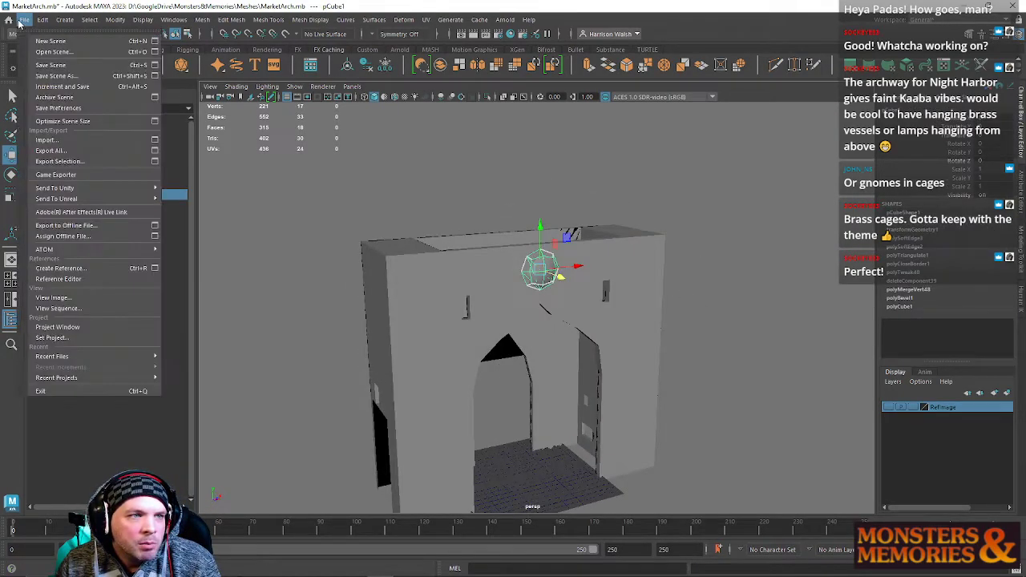
left_click(60, 86)
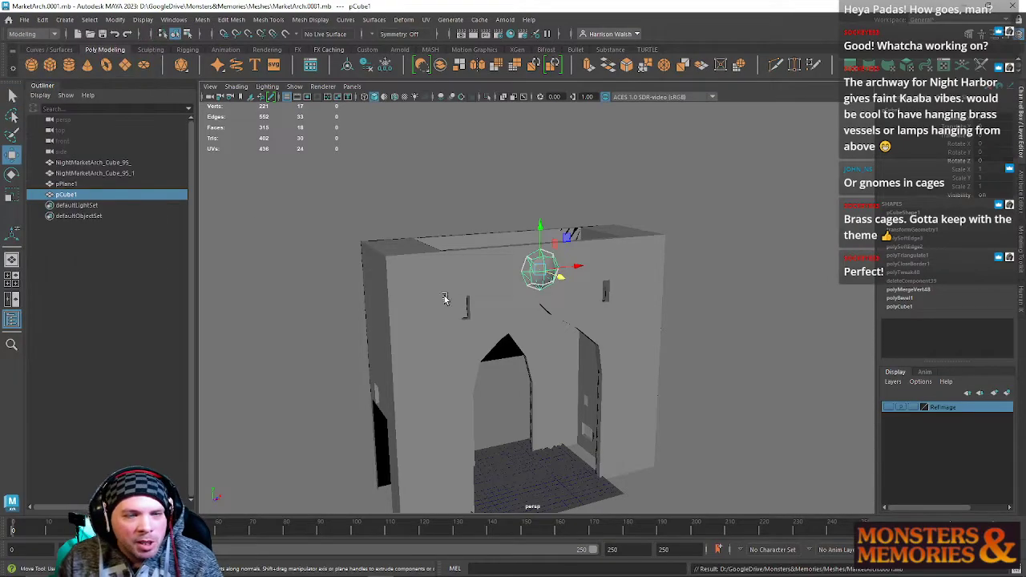
Apply an automatic UV projection to the arch building and check the resulting layout in the UV Editor.
left_click(470, 259)
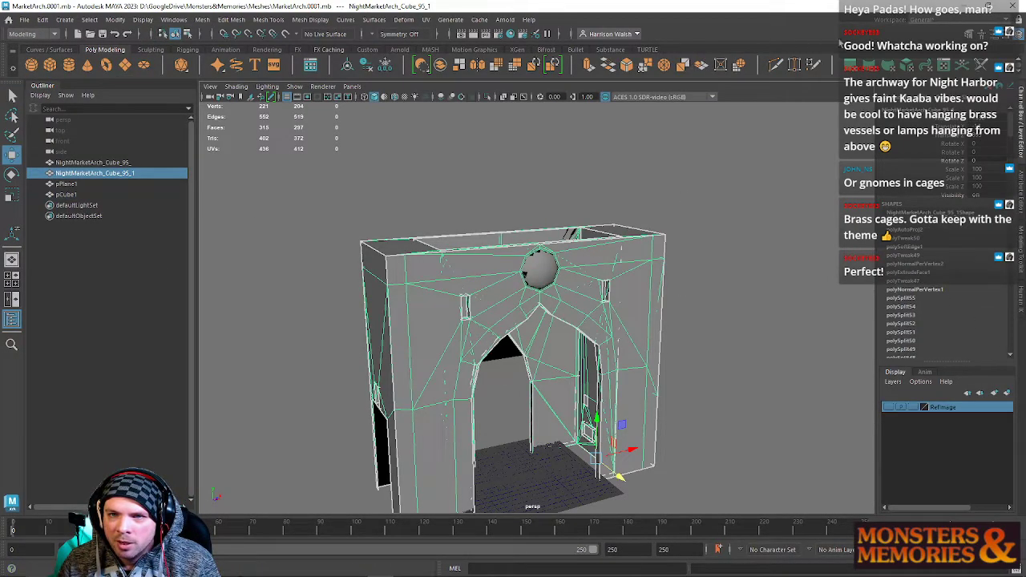
left_click(906, 65)
left_click(943, 65)
right_click_drag(517, 367, 604, 362, "alt")
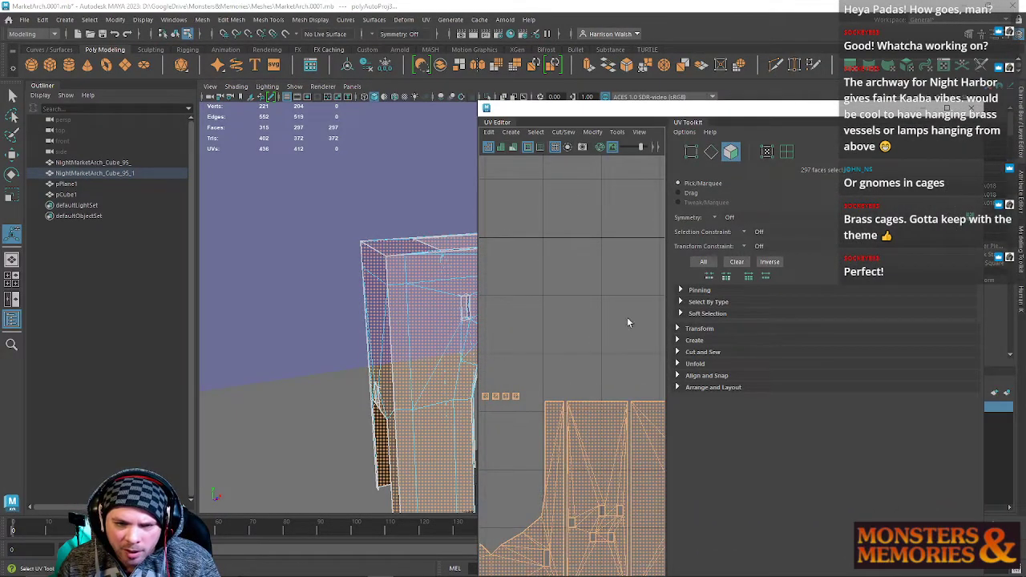
left_click_drag(480, 104, 148, 157)
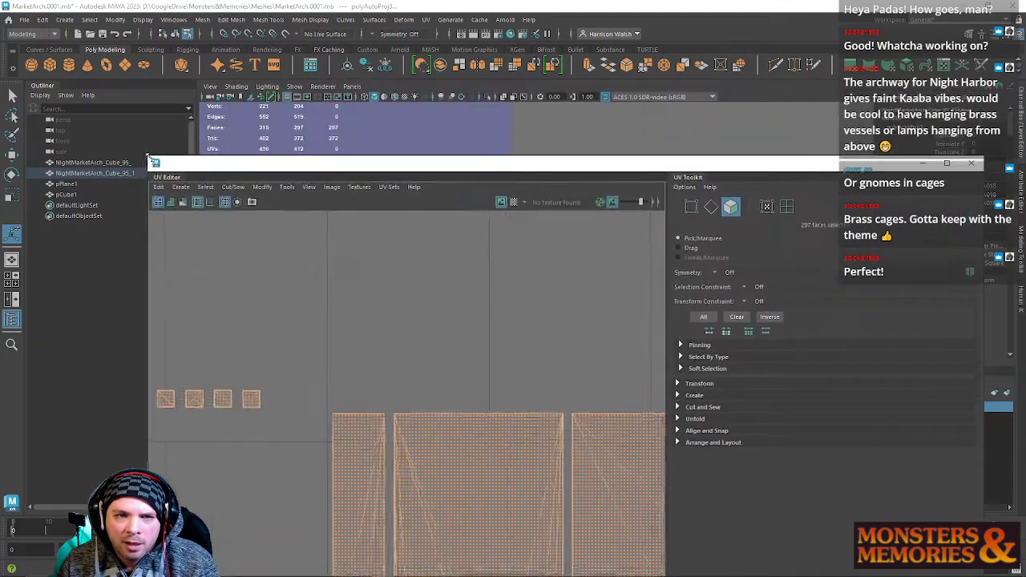
left_click(525, 274)
Assign a new material with the NHStoneBrick04.png image texture to the arch building and show textures in the viewport.
scroll(703, 357, "up", 5)
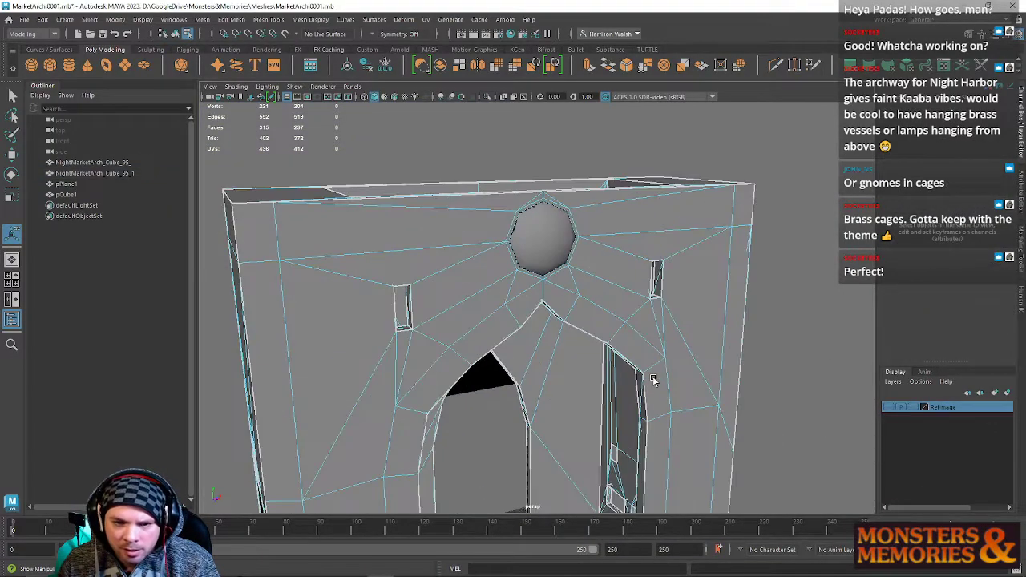
right_click_drag(391, 259, 371, 533)
left_click(362, 301)
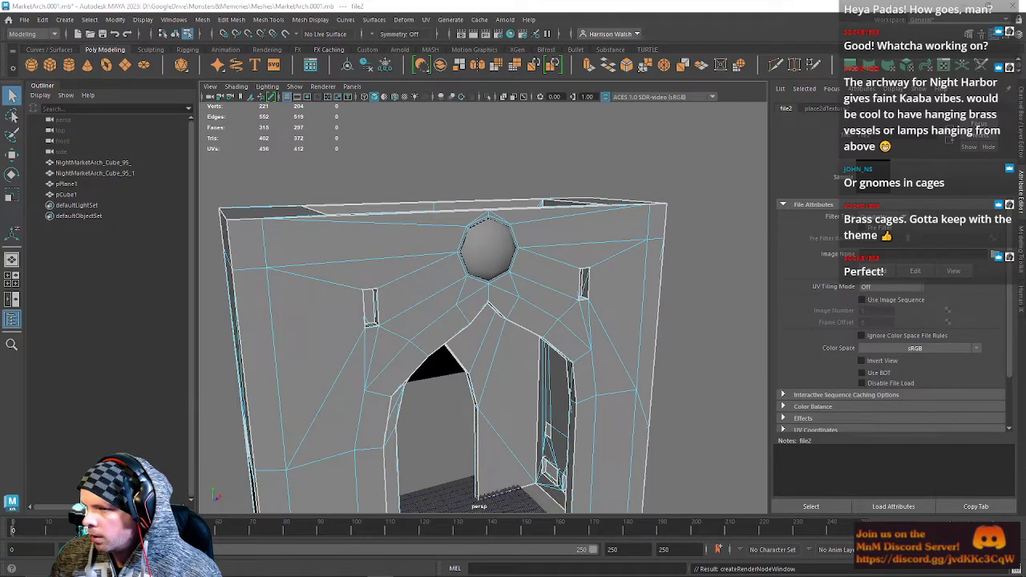
left_click_drag(657, 337, 598, 308, "alt")
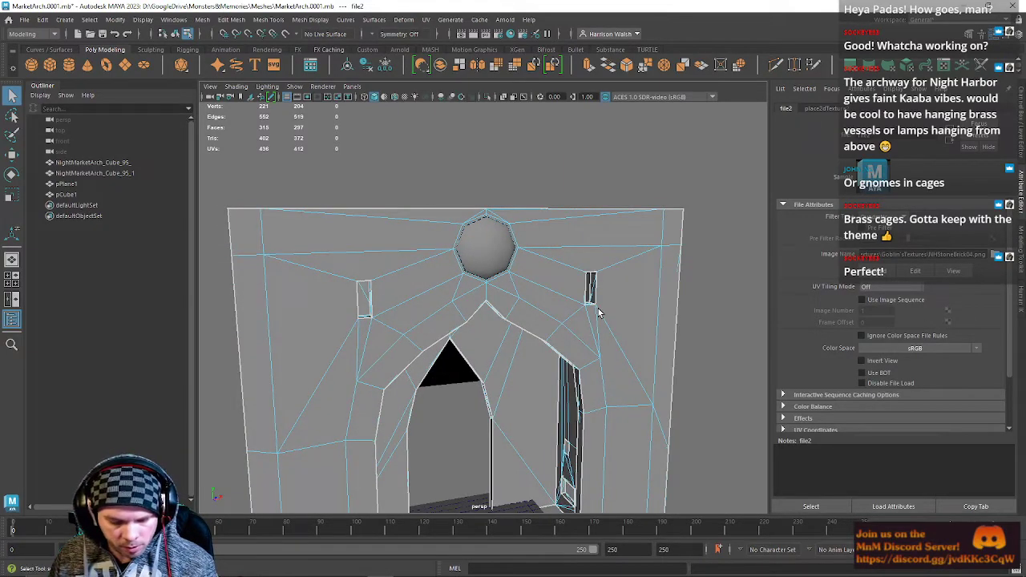
key("6")
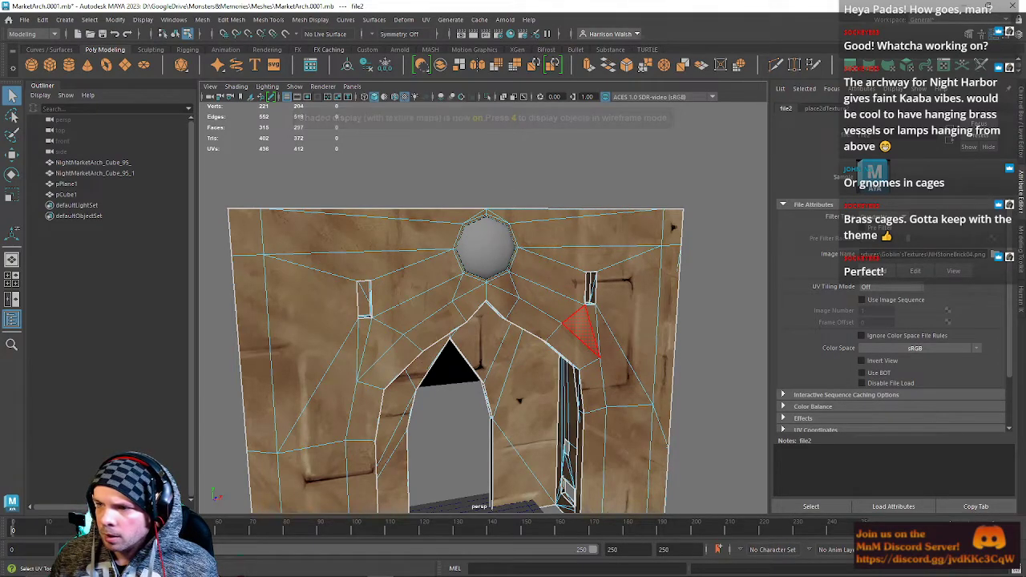
Select the ring of top faces on the arch building's walls and extrude them slightly upward.
left_click_drag(587, 387, 531, 267, "alt")
right_click_drag(342, 159, 346, 193)
left_click_drag(499, 250, 473, 256, "alt")
right_click_drag(472, 257, 472, 286)
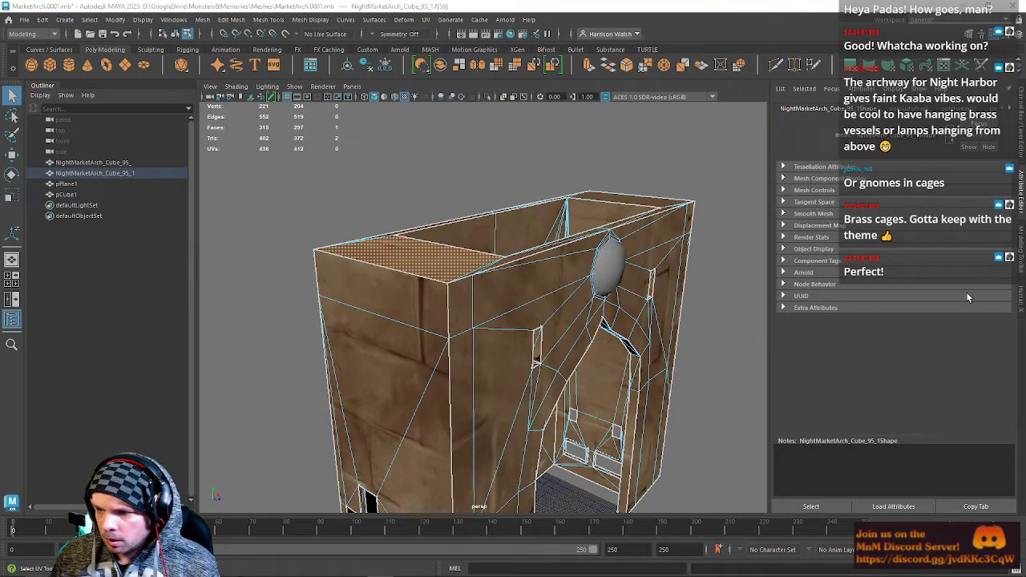
double_click(628, 198, "shift")
left_click_drag(424, 255, 537, 317, "alt")
key("w")
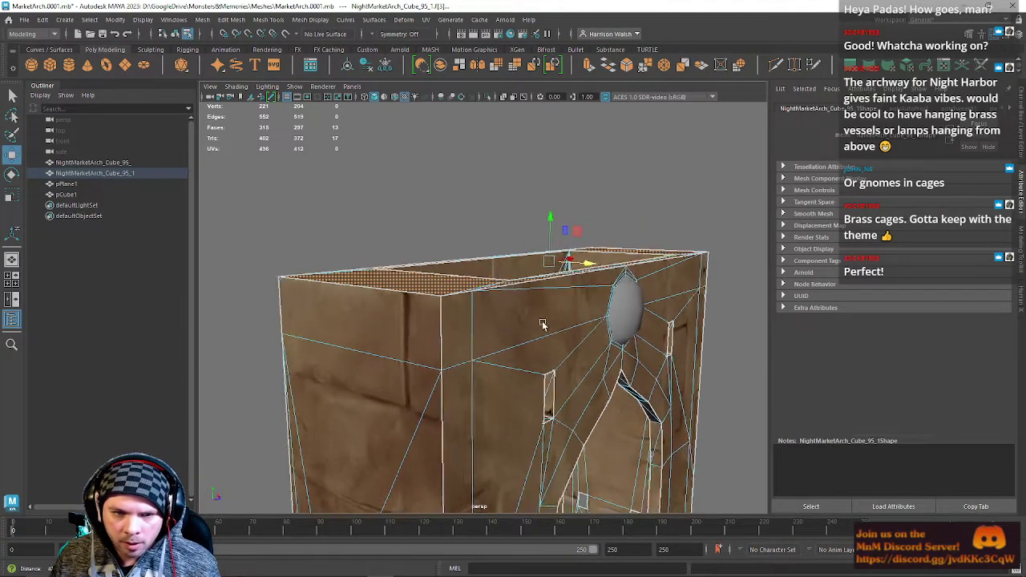
right_click_drag(536, 318, 575, 350, "alt")
left_click_drag(575, 350, 586, 400, "alt")
right_click_drag(586, 400, 593, 366, "alt")
left_click_drag(616, 247, 614, 238, "shift")
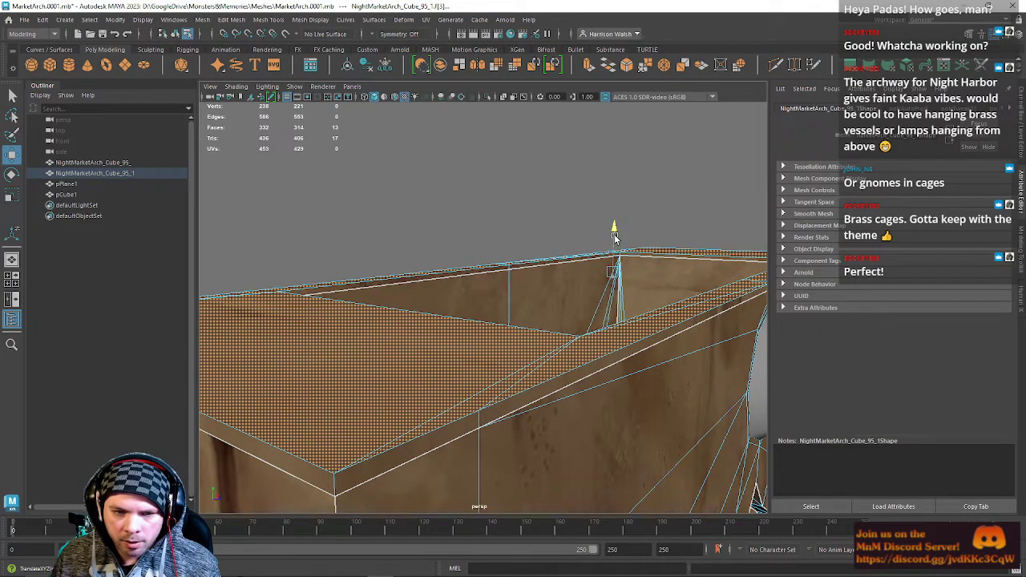
left_click_drag(614, 237, 616, 271)
key("x")
Insert a Multi-Cut edge loop around the upper walls, just above the existing horizontal edge at dome height.
left_click_drag(592, 338, 614, 331, "alt")
right_click_drag(614, 332, 586, 340, "alt")
left_click_drag(586, 340, 554, 320, "alt")
right_click_drag(554, 320, 561, 320, "alt")
left_click_drag(560, 319, 550, 316, "alt")
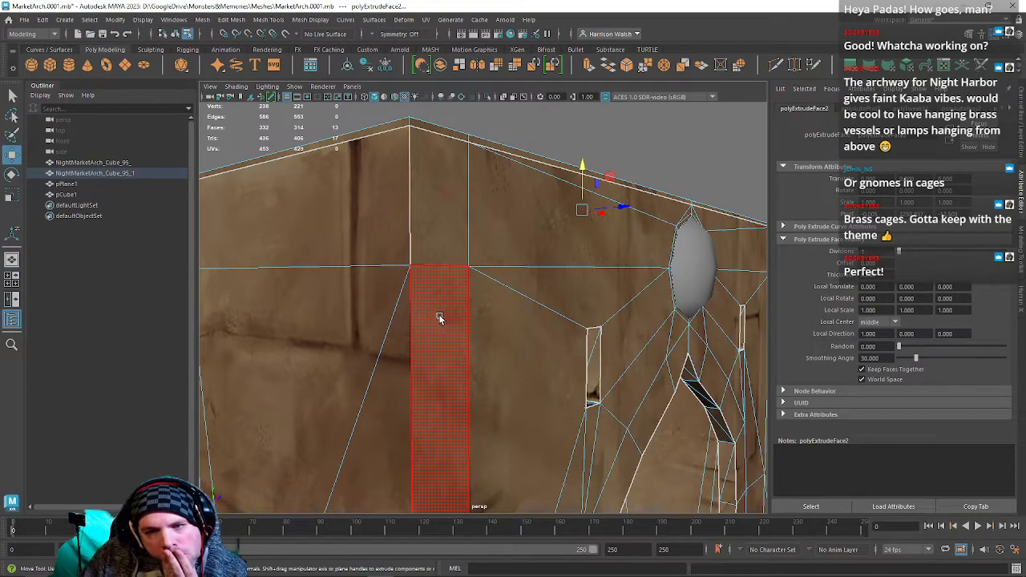
left_click(774, 66)
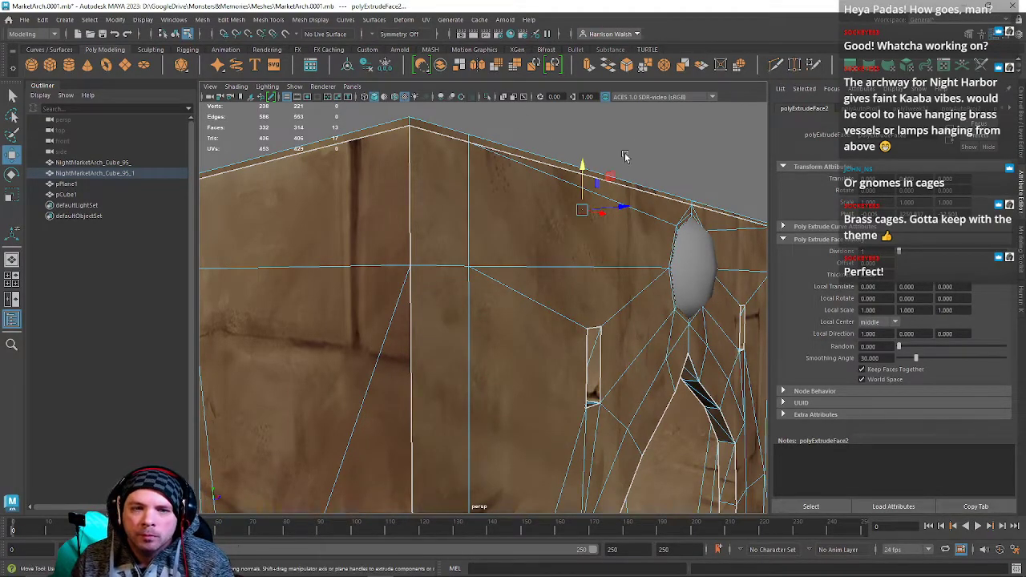
left_click(469, 255, "ctrl")
left_click_drag(705, 248, 404, 248, "alt")
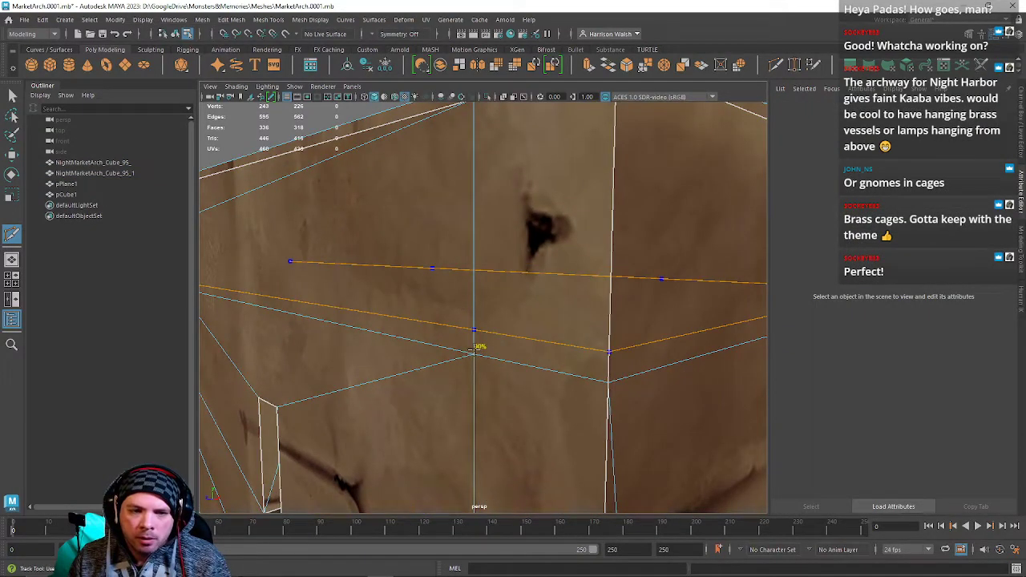
left_click(472, 339, "ctrl+shift")
left_click_drag(472, 339, 571, 316, "alt")
Snap the extra loop vertex at the right side of the dome opening onto the adjacent corner vertex and merge them.
scroll(572, 316, "up", 5)
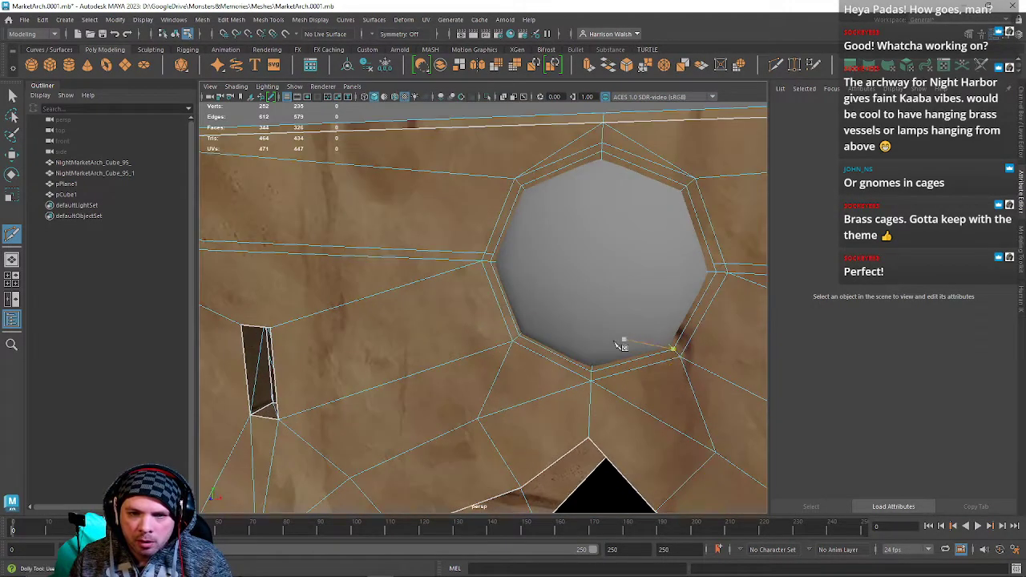
middle_click_drag(710, 357, 593, 389, "alt")
scroll(625, 353, "up", 2)
middle_click_drag(654, 334, 585, 352, "alt")
key("w")
right_click_drag(613, 272, 575, 270)
left_click_drag(575, 270, 551, 295, "alt")
left_click(551, 287)
key("v")
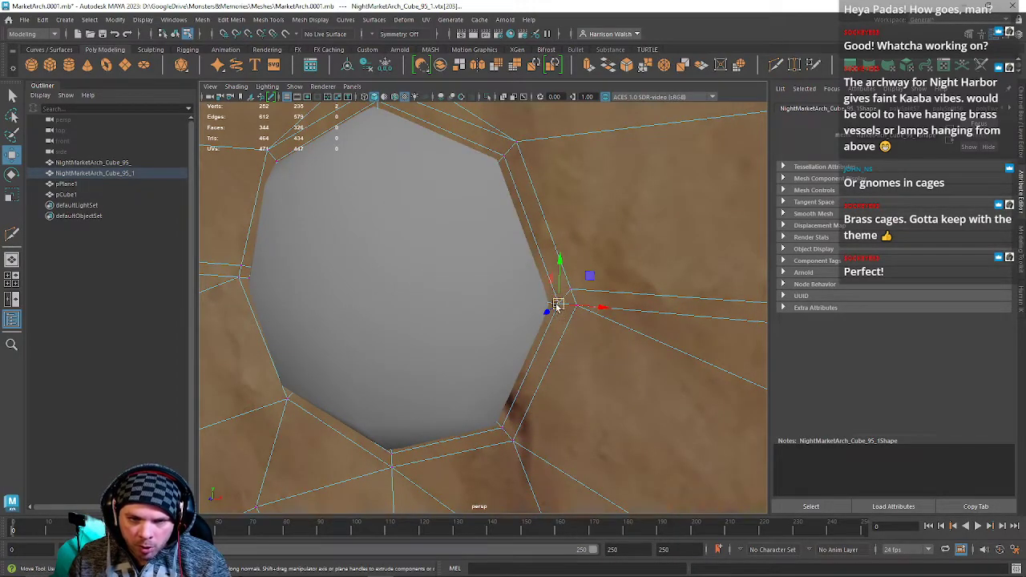
left_click(645, 66)
Merge the matching extra vertex at the left side of the dome opening into its adjacent corner and return to object mode.
left_click_drag(387, 250, 513, 278, "alt")
left_click(476, 294)
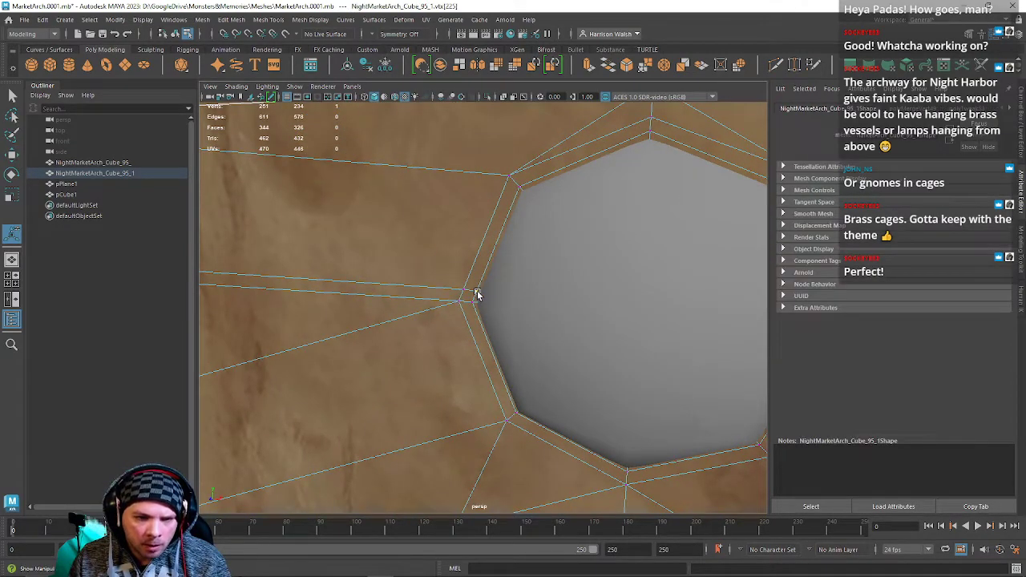
key("w")
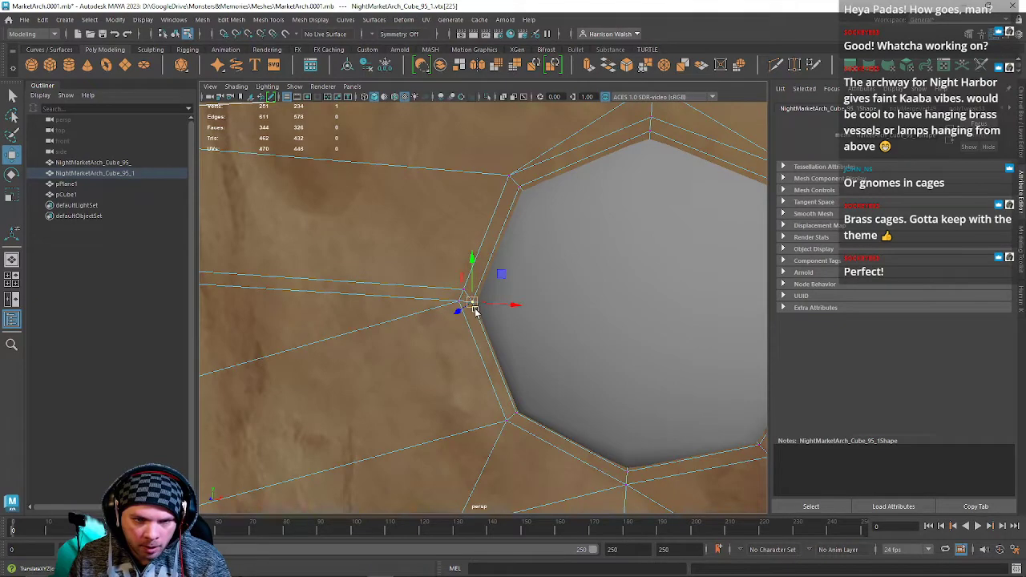
left_click(645, 66)
left_click_drag(581, 266, 441, 267, "alt")
right_click_drag(392, 253, 440, 238)
key("q")
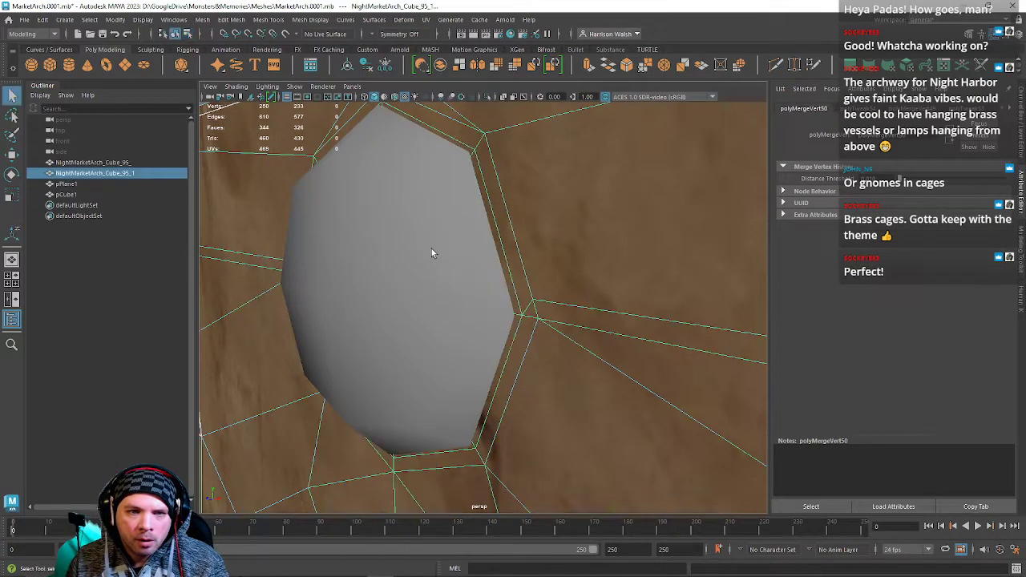
Inspect the dome's side profile in wireframe to see how it sits in the wall opening.
left_click(429, 253)
left_click_drag(403, 297, 361, 286, "alt")
middle_click_drag(362, 286, 396, 286, "alt")
left_click_drag(396, 286, 371, 293, "alt")
middle_click_drag(373, 294, 421, 289, "alt")
left_click_drag(422, 289, 473, 290, "alt")
key("4")
mouse_move(505, 324)
left_mouse_down("alt")
mouse_move(539, 335)
mouse_move(506, 305)
left_mouse_up("alt")
Assign a new Lambert material named Gem to the dome and colour it dark red with a value of 0.339.
right_click(416, 238)
right_click_drag(429, 237, 469, 222)
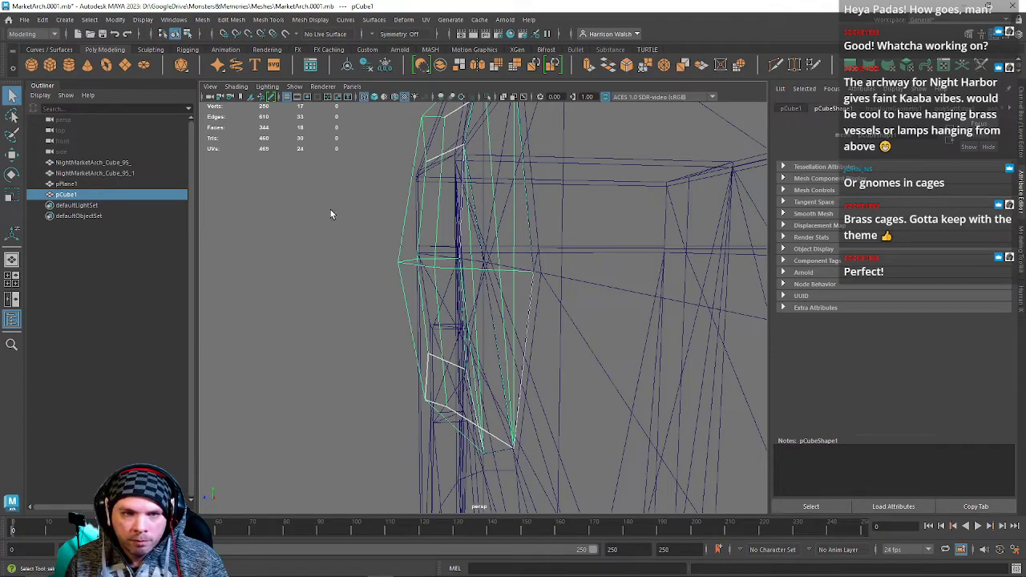
key("6")
right_click_drag(426, 225, 434, 501)
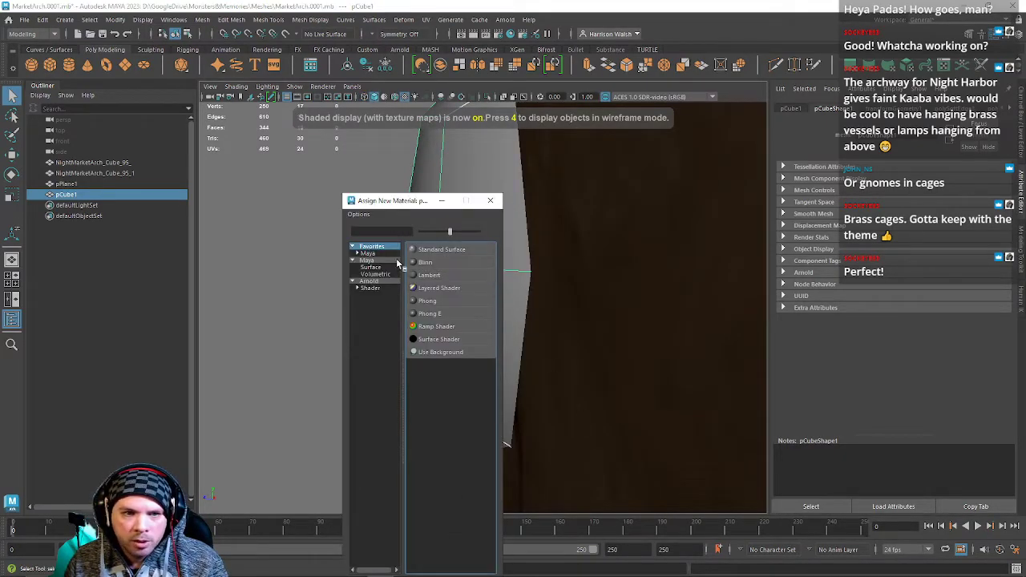
left_click(440, 276)
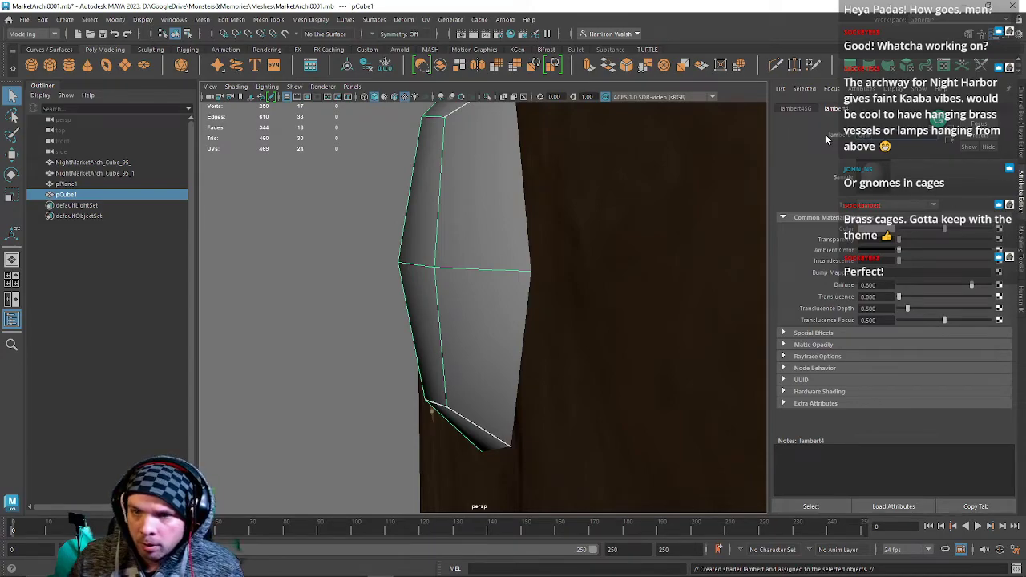
left_click(886, 230)
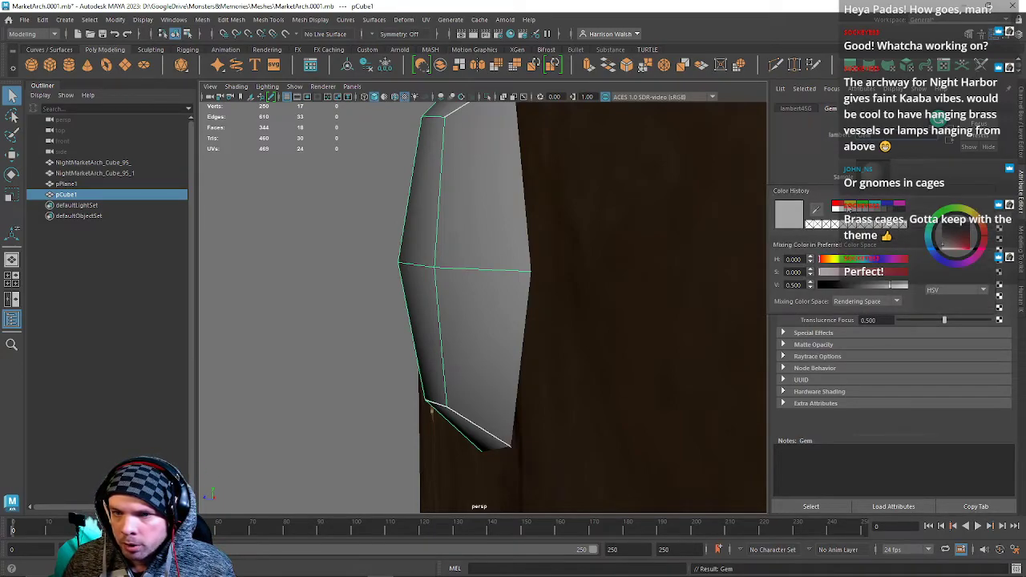
left_click(846, 207)
left_click_drag(901, 289, 898, 287)
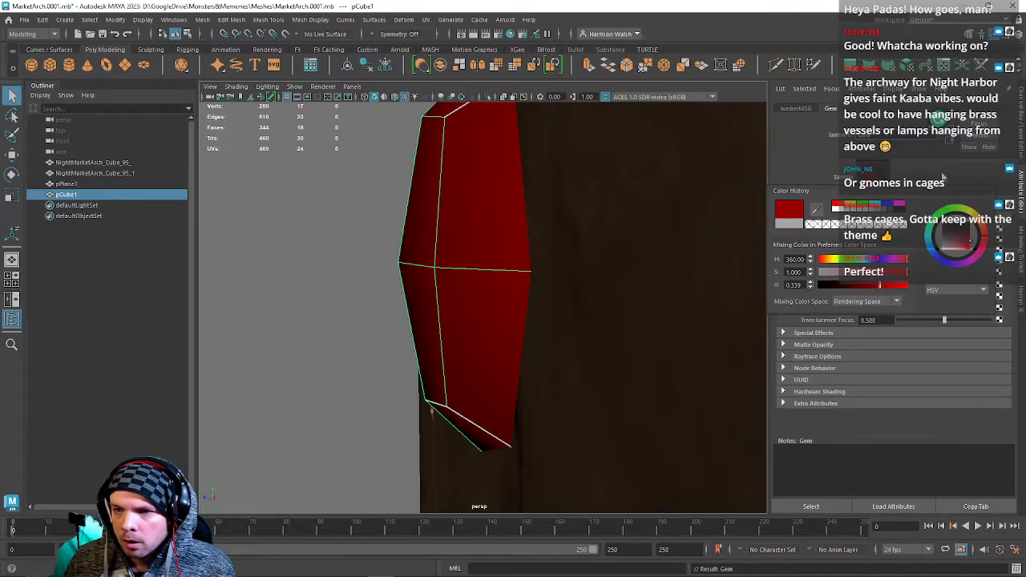
Deselect the gem and examine how it sits in the front wall above the arch.
left_click(298, 200)
scroll(369, 256, "down", 8)
left_click_drag(369, 257, 506, 269, "alt")
right_click_drag(506, 269, 673, 381, "alt")
middle_click_drag(673, 381, 585, 361, "alt")
left_click_drag(585, 361, 540, 310, "alt")
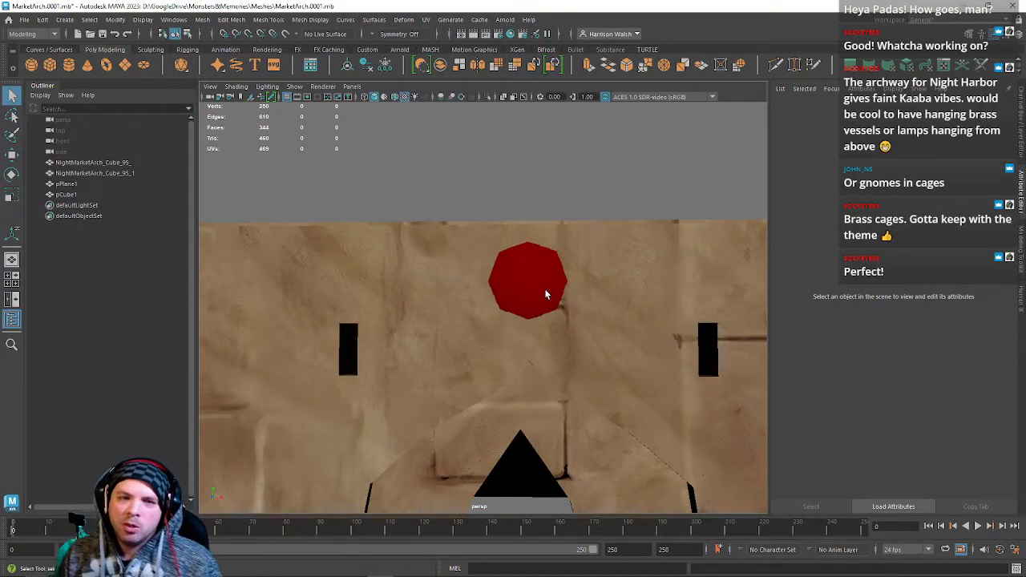
right_click_drag(545, 293, 668, 403, "alt")
middle_click_drag(668, 403, 619, 356, "alt")
Apply an automatic UV projection to the red gem, check its components and clear the selection.
left_click(565, 271)
left_click_drag(636, 309, 627, 252, "alt")
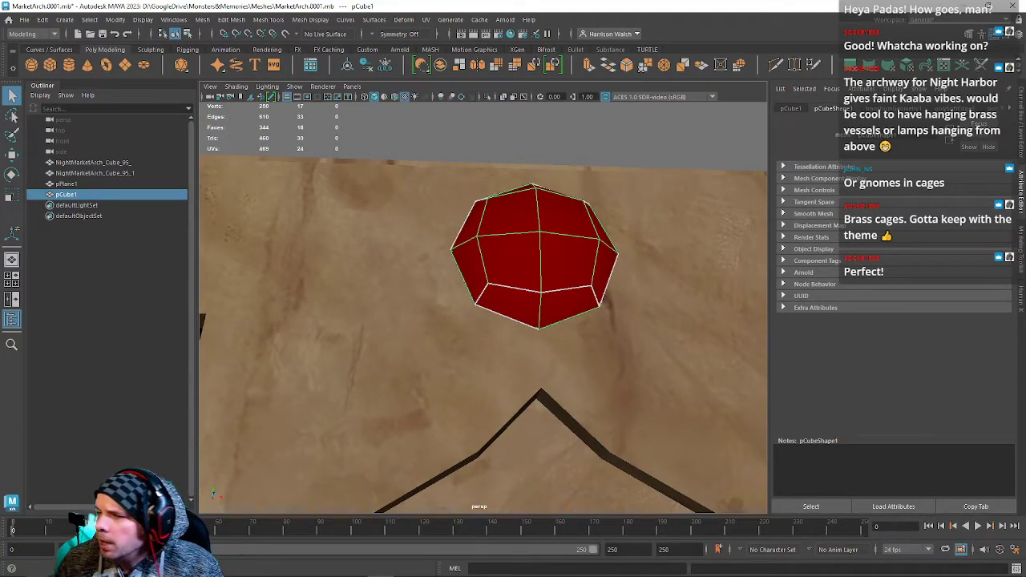
left_click(908, 67)
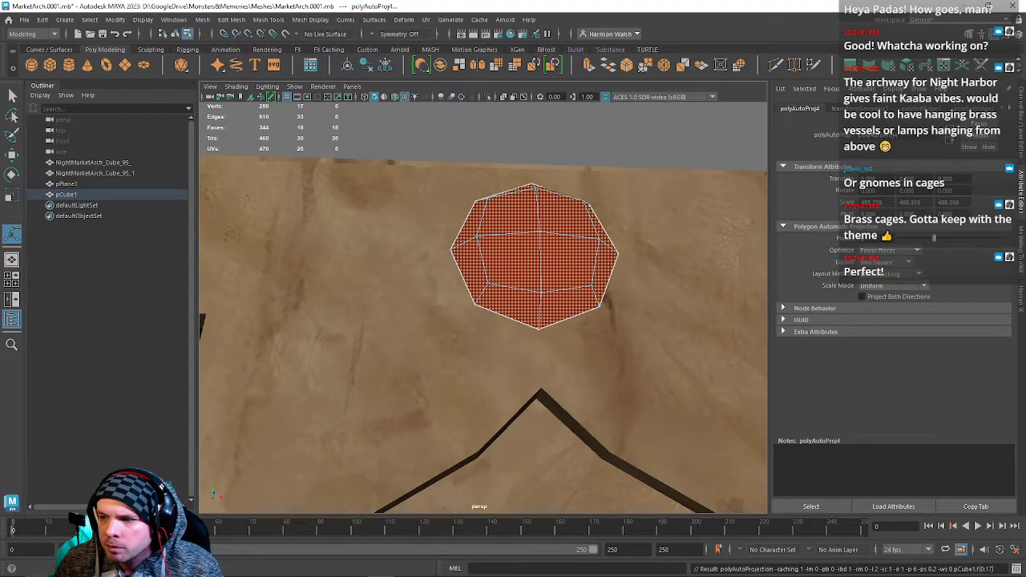
key("F10")
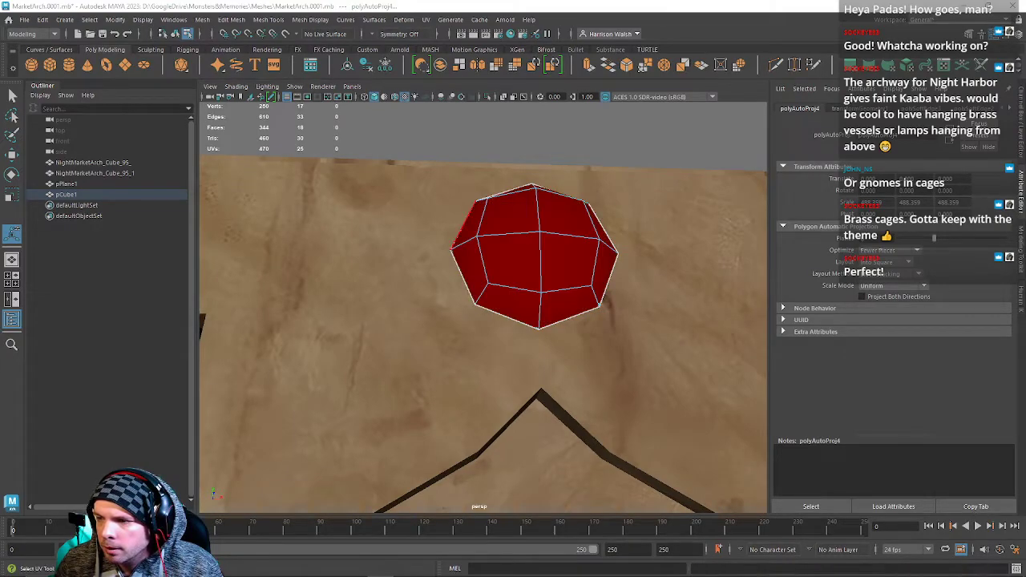
left_click(460, 233)
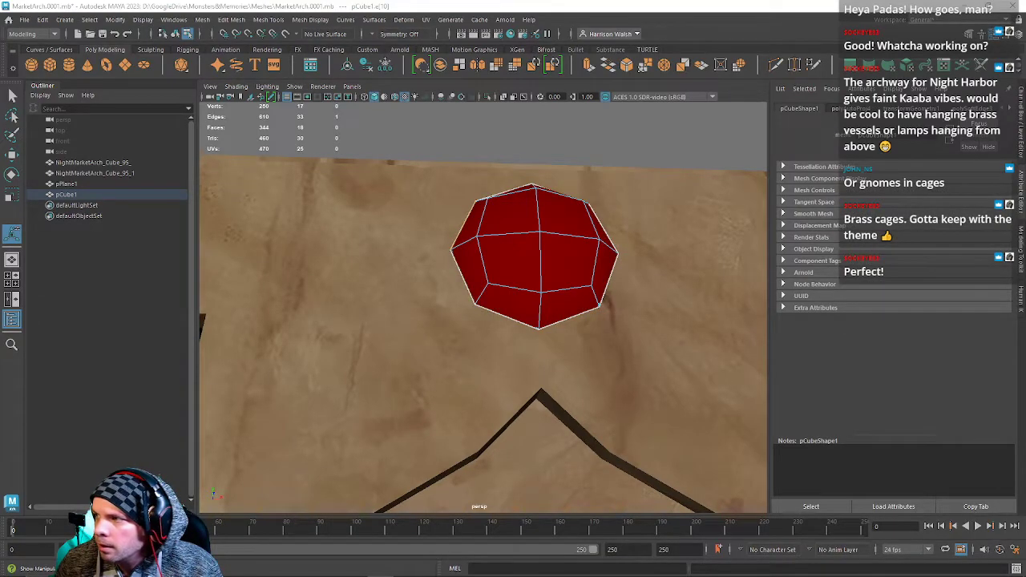
left_click(731, 251)
left_click(650, 310)
left_click_drag(561, 256, 398, 257, "alt")
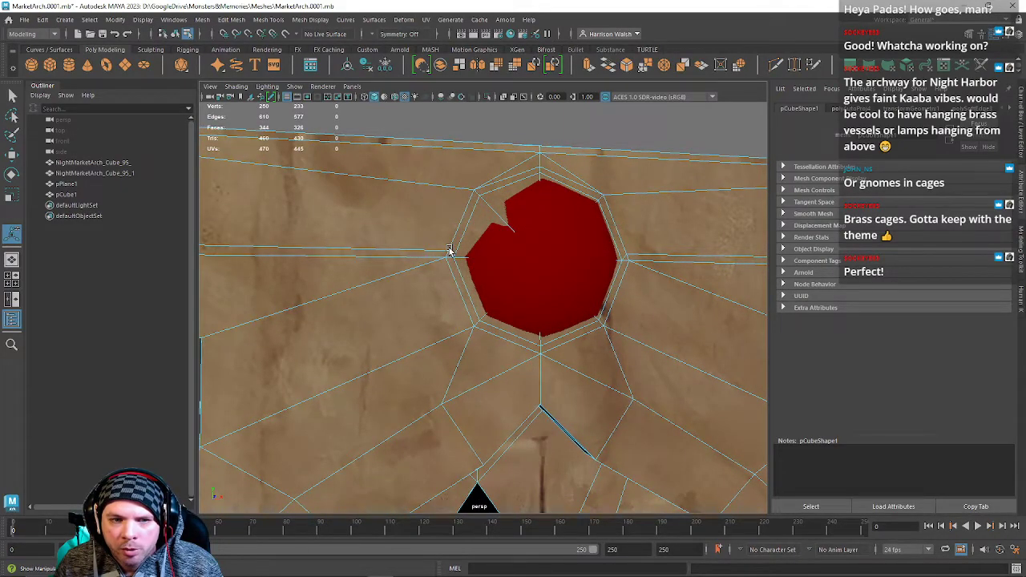
right_click_drag(438, 236, 433, 258)
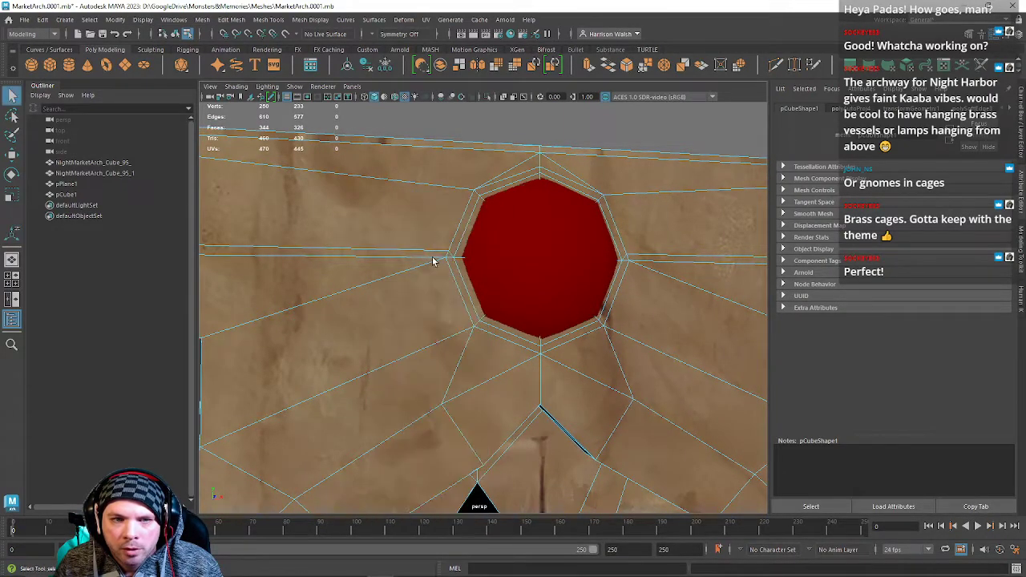
left_click(433, 255)
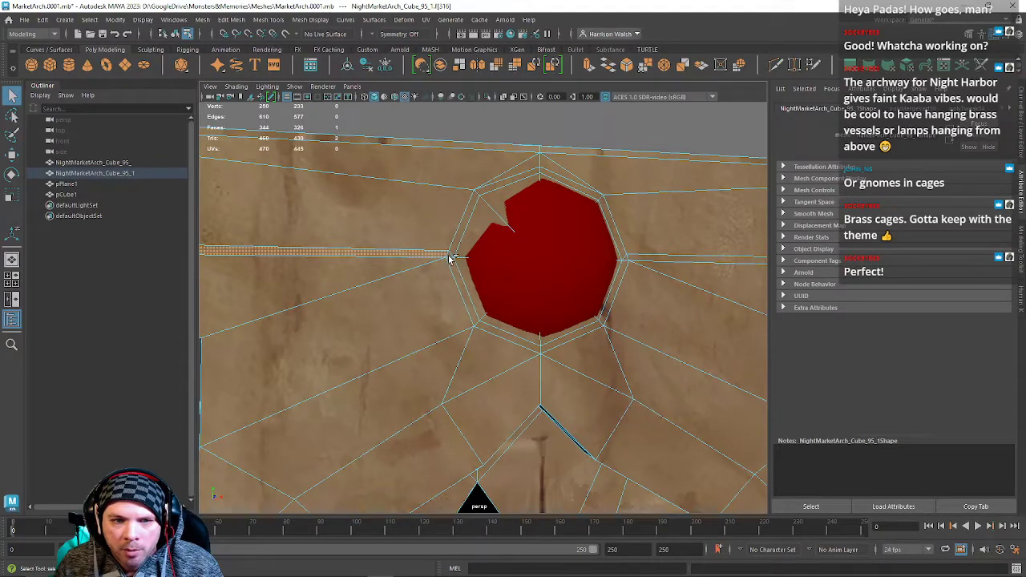
left_click_drag(653, 263, 629, 259, "alt")
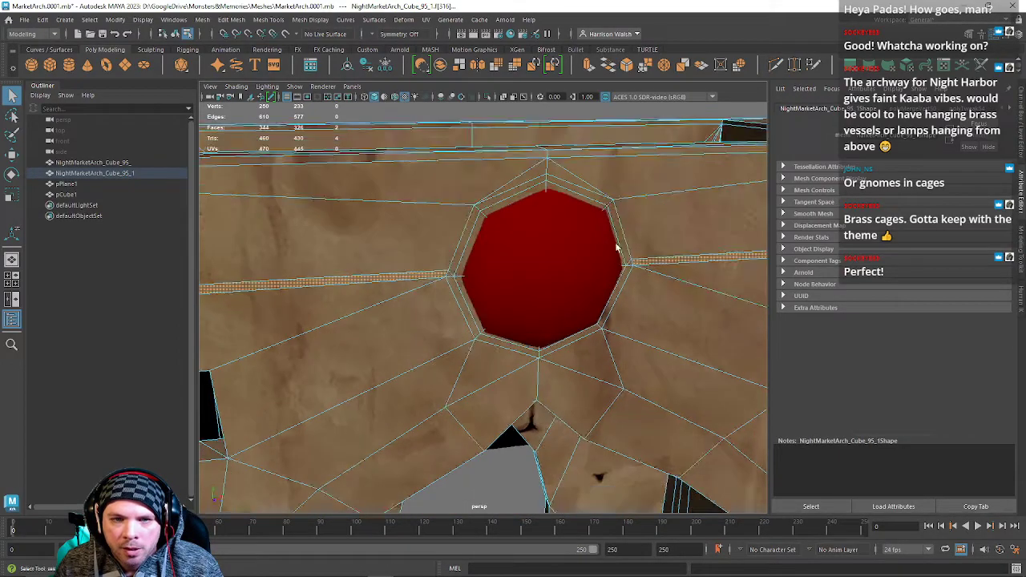
left_click(516, 158, "shift")
left_click(573, 156, "shift")
middle_click_drag(263, 255, 550, 232, "alt")
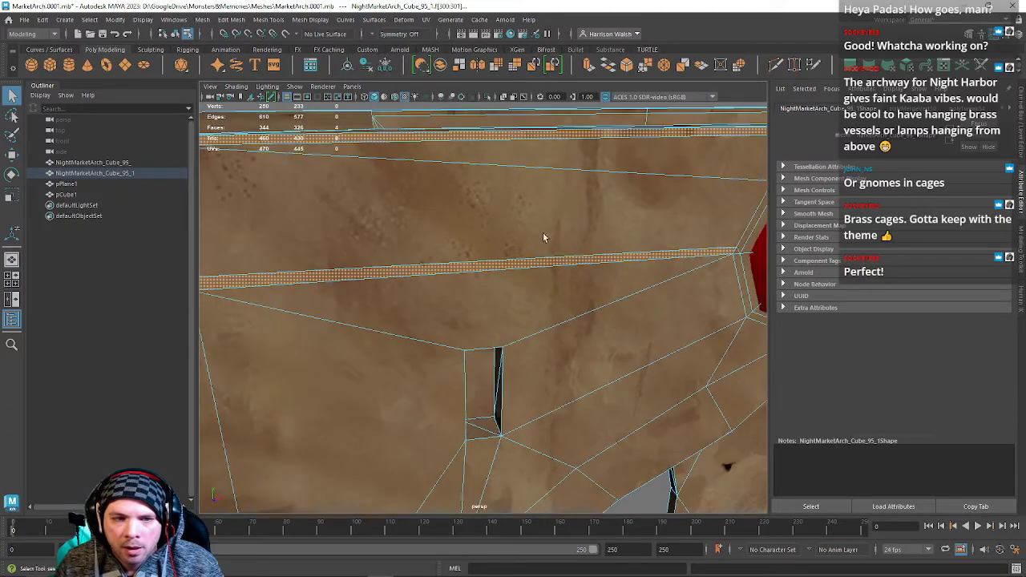
left_click(510, 270)
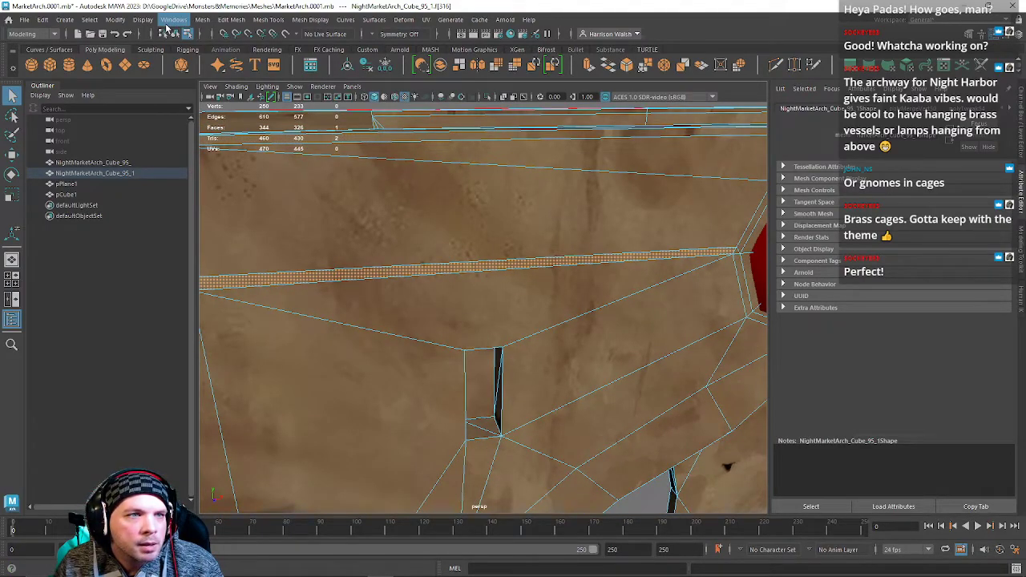
left_click_drag(318, 284, 456, 298, "alt")
left_click(396, 294, "shift")
Cut the missing segment of the thin horizontal band at the wall corner and merge the overlapping vertices on the adjacent vertical edge.
left_click_drag(336, 293, 554, 284, "alt")
left_click_drag(425, 298, 472, 278, "alt")
left_click(777, 65)
left_click(434, 284)
key("Return")
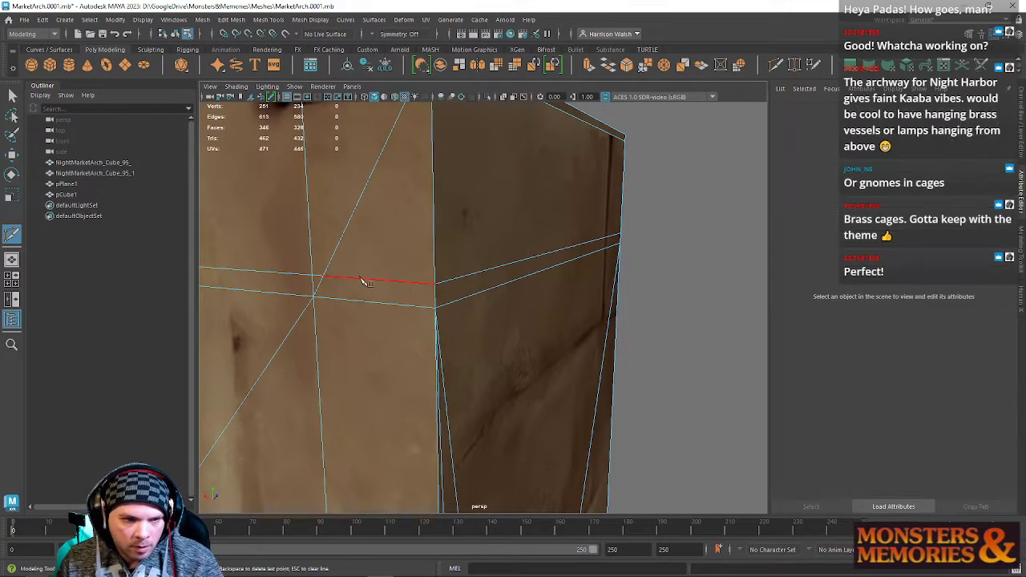
left_click(312, 275)
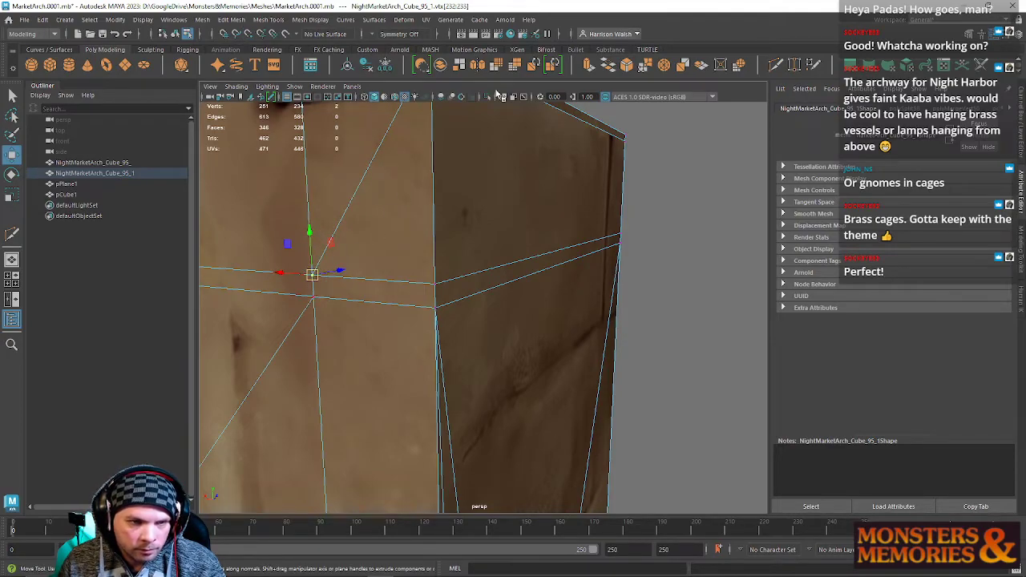
left_click(641, 72)
key("y")
Select the faces of the thin horizontal band running around the walls at gem height.
scroll(456, 229, "down", 5)
left_click_drag(360, 287, 716, 241, "alt")
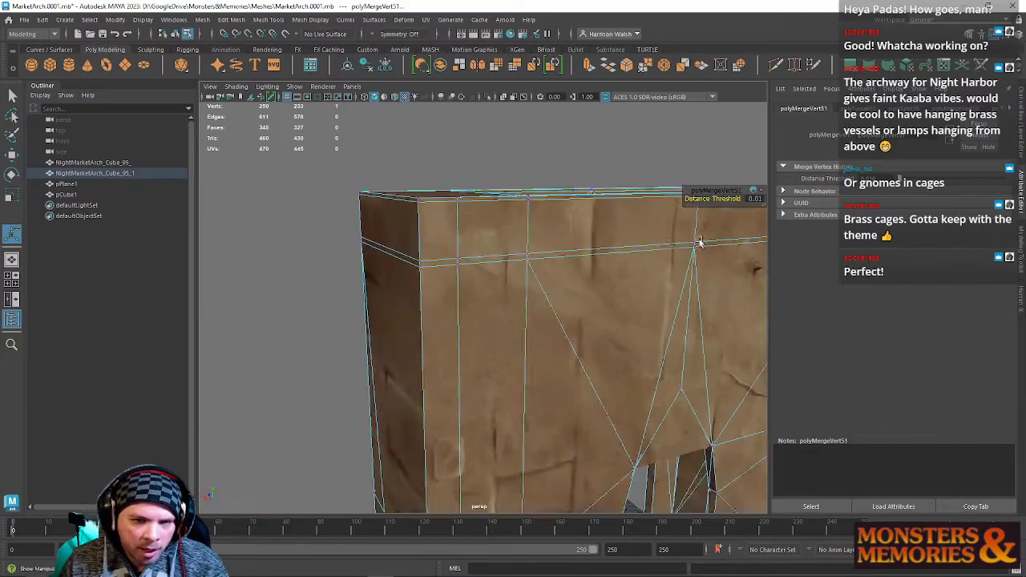
left_click_drag(464, 257, 533, 247, "alt")
middle_click_drag(533, 247, 566, 277, "alt")
right_click_drag(565, 278, 554, 302, "alt")
right_click_drag(601, 239, 585, 271)
left_click_drag(521, 264, 563, 259, "alt")
middle_click_drag(563, 259, 474, 274, "alt")
left_click(460, 212)
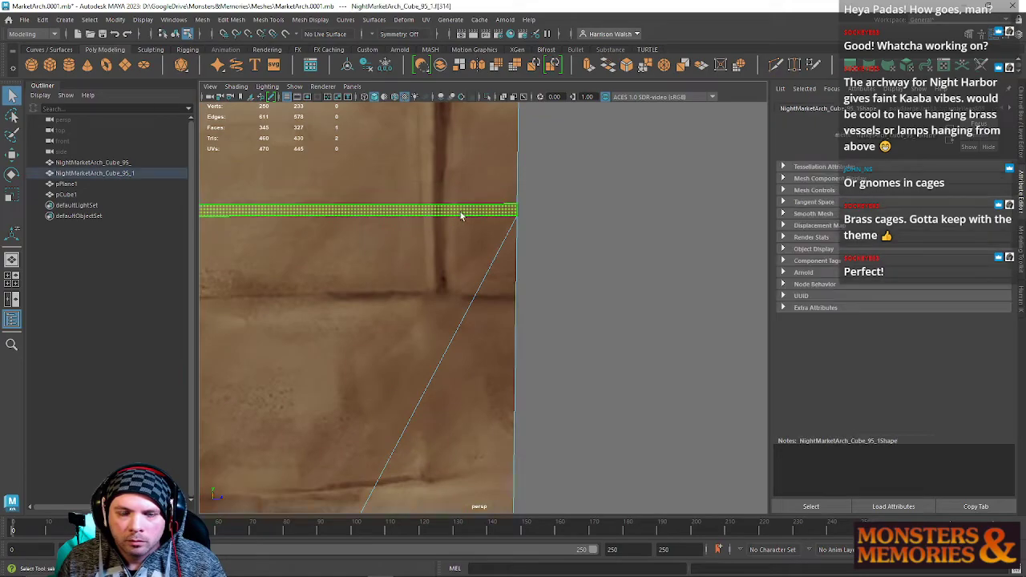
left_click_drag(553, 216, 461, 218, "alt")
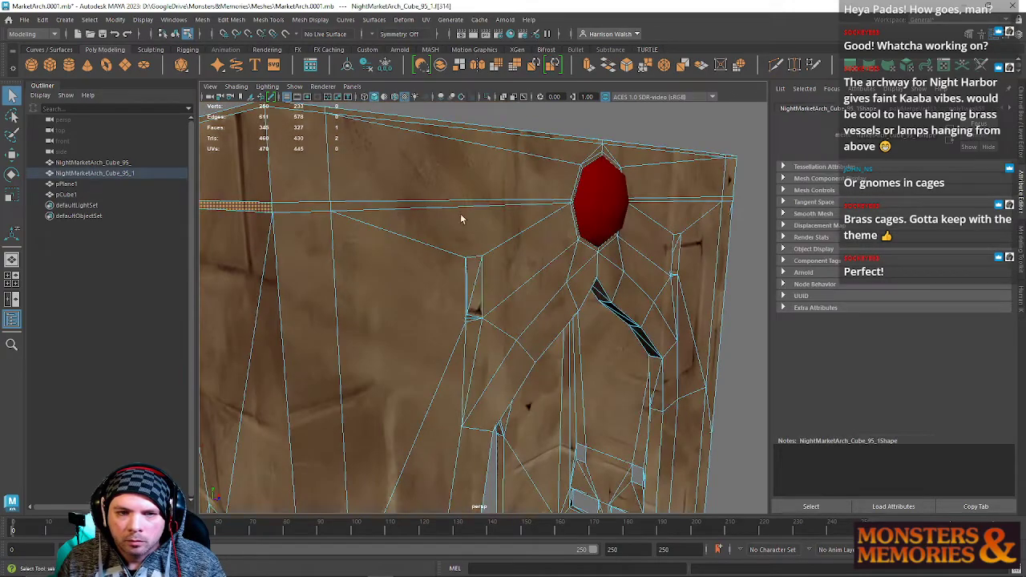
double_click(572, 202, "shift")
left_click(572, 203)
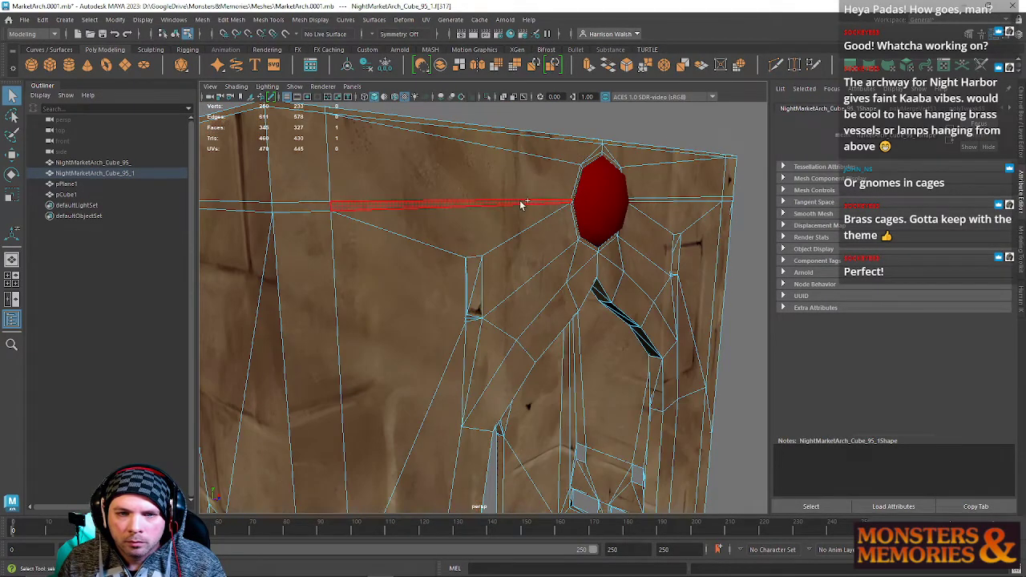
left_click(318, 208, "shift")
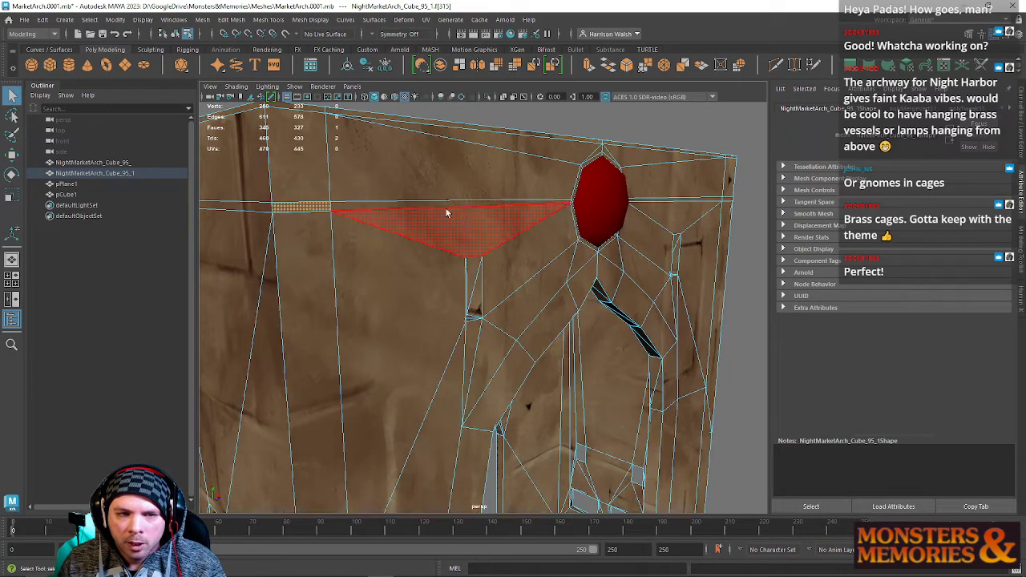
left_click(561, 204, "shift")
left_click_drag(336, 215, 484, 227, "alt")
left_click(448, 227, "shift")
left_click_drag(345, 238, 527, 267, "alt")
left_click(480, 259, "shift")
left_click(416, 251, "shift")
left_click(508, 255, "shift")
left_click(309, 260, "shift")
left_click(269, 262, "shift")
Add the ring of thin faces surrounding the gem opening to the band selection.
left_click_drag(249, 272, 550, 331, "alt")
left_click(375, 279, "shift")
left_click(530, 277, "shift")
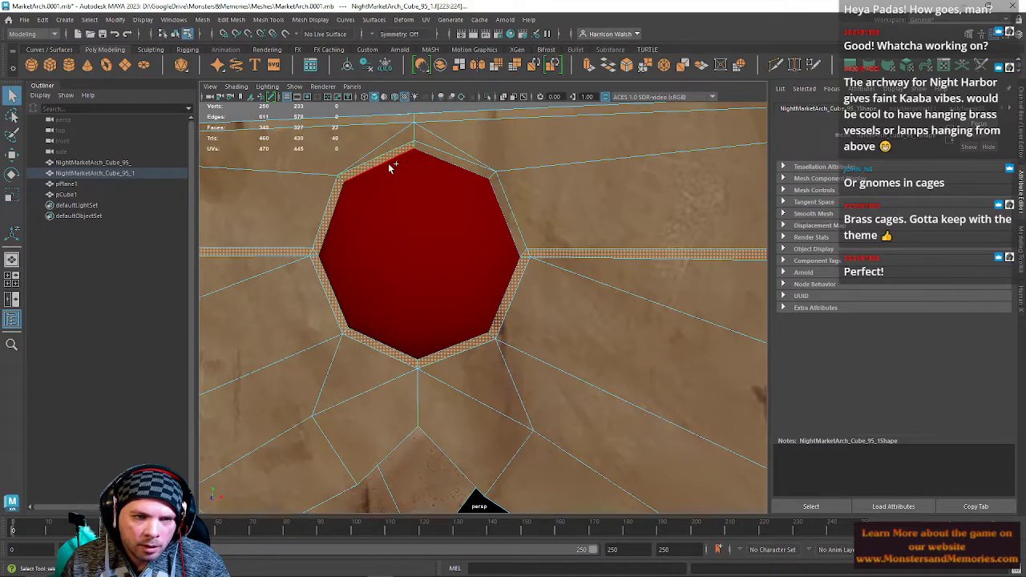
left_click(428, 152, "shift")
left_click(494, 183, "shift")
Extend the face selection with the thin strip running along the top edge of the walls.
left_click(425, 119, "shift")
left_click(404, 119, "shift")
middle_click_drag(509, 166, 412, 237, "alt")
left_click_drag(606, 259, 481, 344, "alt")
left_click(358, 309, "shift")
left_click(353, 298, "shift")
left_click(380, 286, "shift")
left_click(427, 258, "shift")
left_click_drag(428, 257, 441, 300, "alt")
left_click(437, 286, "shift")
left_click_drag(534, 283, 456, 304, "alt")
left_click(463, 315, "shift")
key("ctrl+z")
double_click(476, 307, "shift")
Remove the stray faces in and beside the narrow window slots from the trim selection.
left_click_drag(547, 302, 575, 310, "alt")
left_click(335, 302, "ctrl")
left_click_drag(413, 276, 689, 288, "alt")
left_click(666, 275, "ctrl")
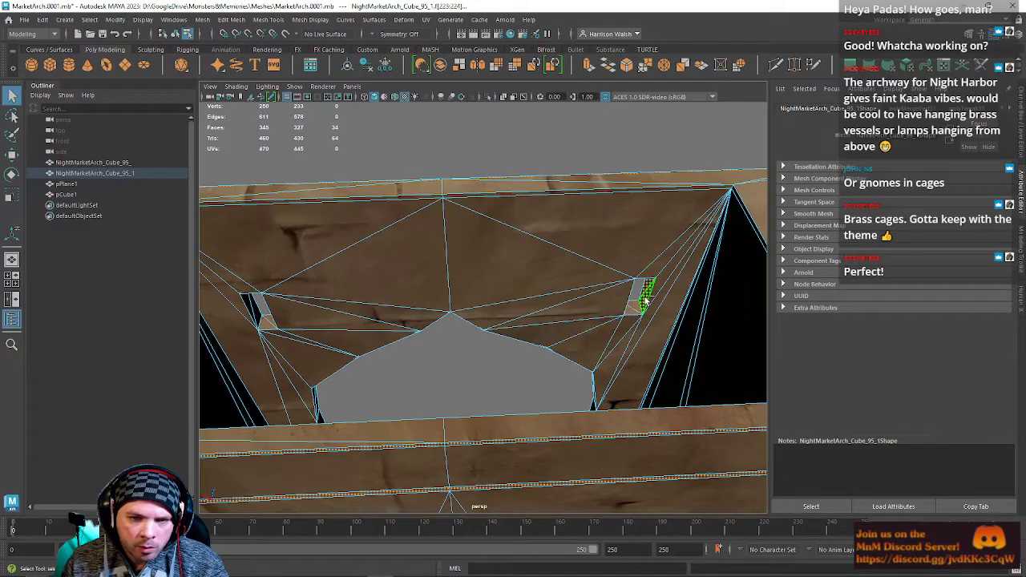
left_click_drag(646, 287, 641, 306, "alt")
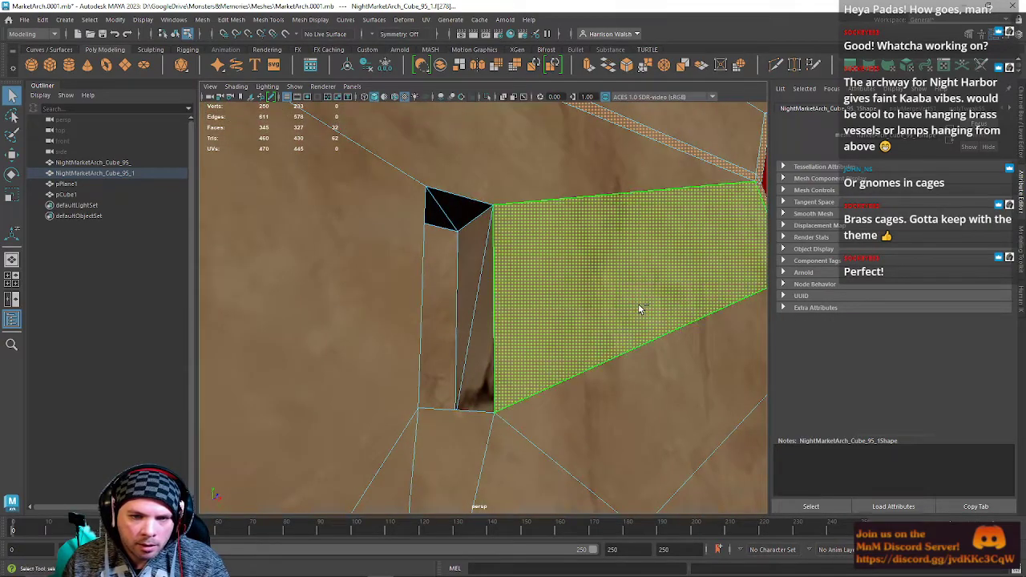
left_click(641, 307, "ctrl")
Add the faces of the border framing the front arch, including both vertical legs, to the trim selection.
right_click_drag(517, 332, 473, 298, "alt")
left_click_drag(474, 301, 504, 321, "alt")
left_click(590, 311, "shift")
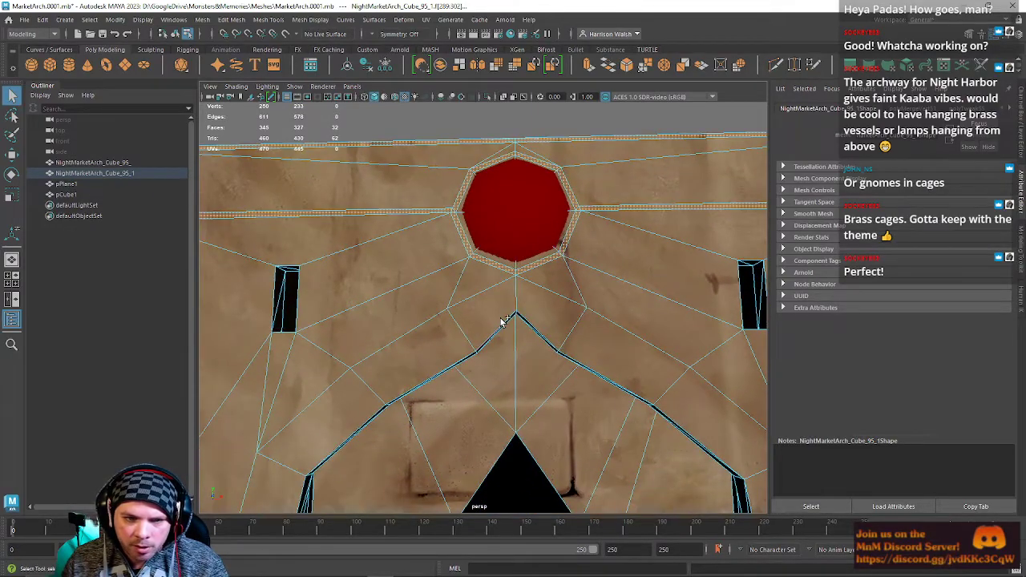
left_click(504, 321, "shift")
left_click(362, 389, "shift")
left_click(344, 413, "shift")
left_click(540, 316, "shift")
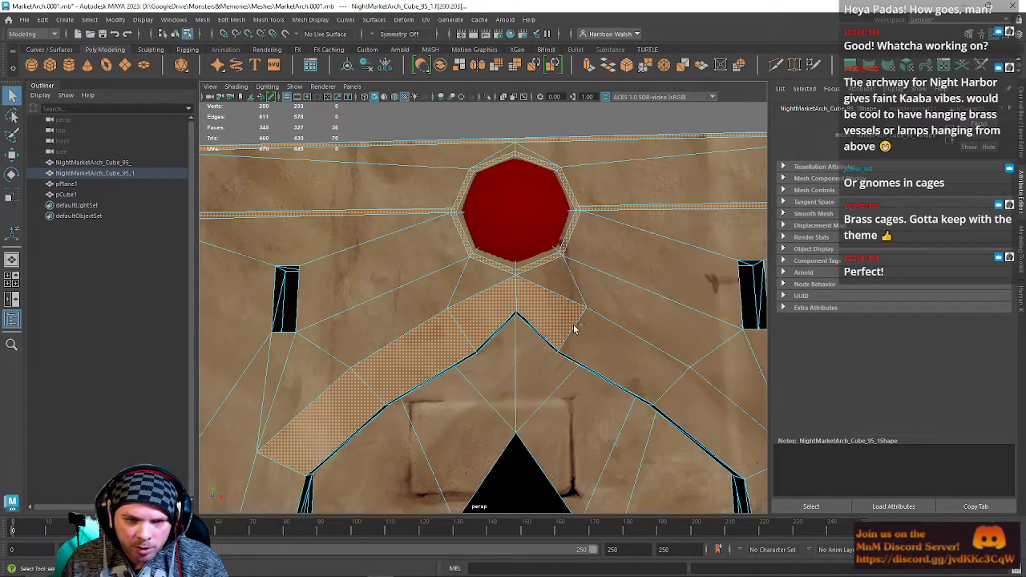
left_click(665, 375, "shift")
left_click_drag(716, 422, 609, 327, "alt")
left_click_drag(609, 472, 417, 338, "alt")
left_click(455, 287, "shift")
middle_click_drag(456, 160, 465, 264, "alt")
left_click(465, 265, "shift")
Assign a new Lambert material named ArchTrim to the selected trim faces.
left_click_drag(565, 349, 522, 360, "alt")
right_click_drag(522, 360, 451, 332, "alt")
left_click_drag(451, 332, 506, 405, "alt")
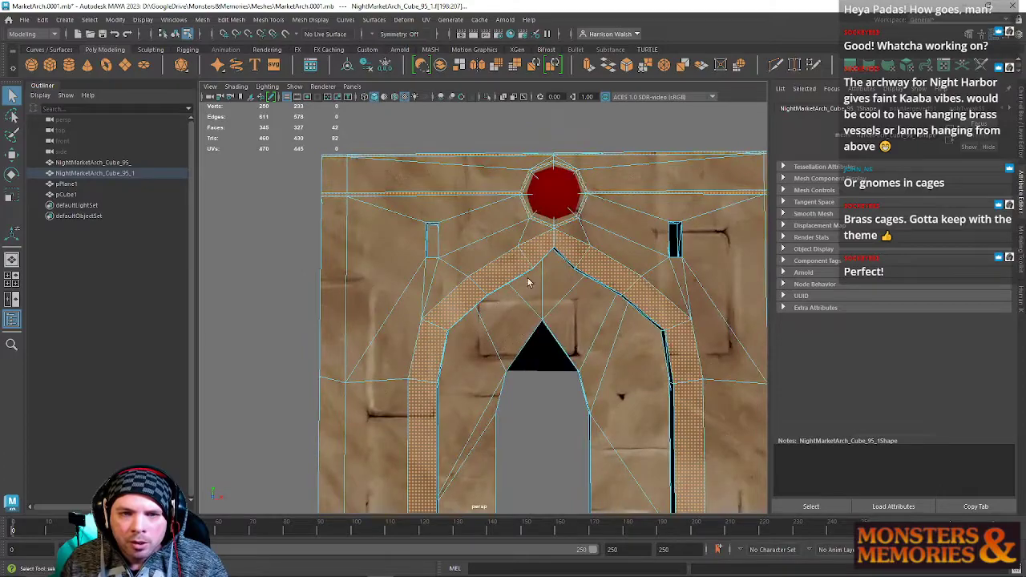
right_click_drag(516, 264, 517, 539)
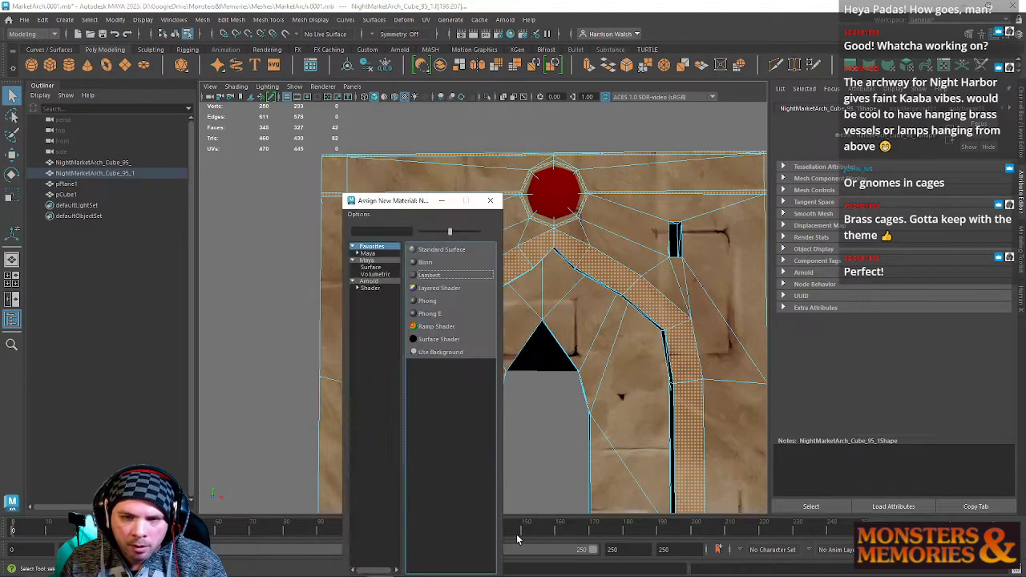
left_click(429, 275)
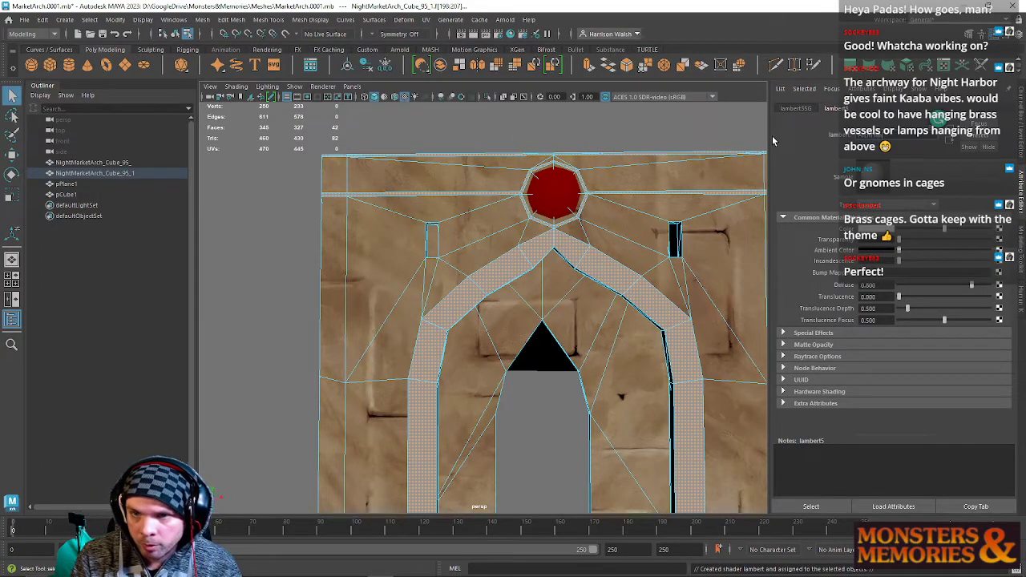
key("Return")
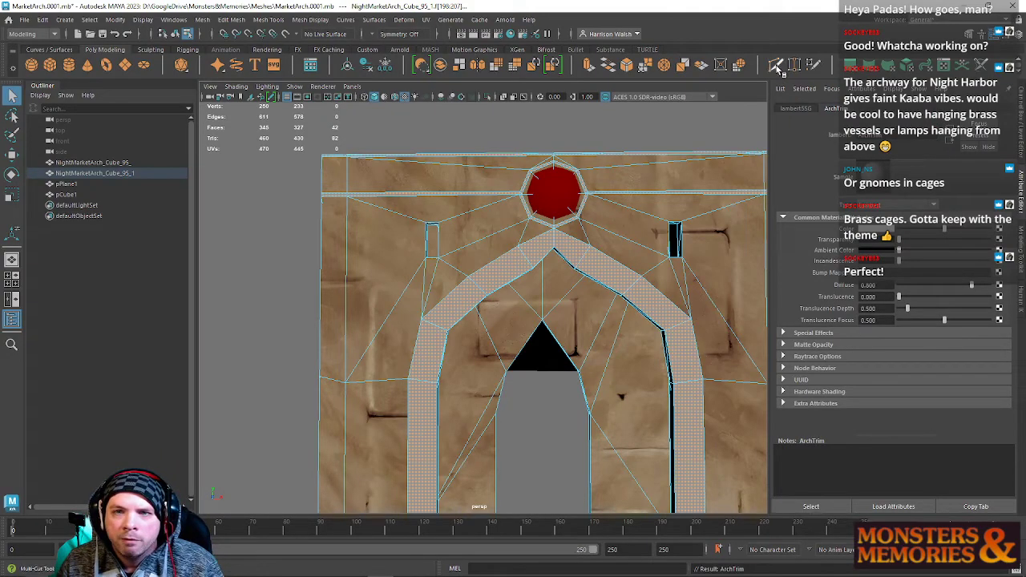
Insert a vertical Multi-Cut edge loop beside the existing vertical edge near each outer corner of the front wall.
middle_click_drag(315, 166, 438, 224, "alt")
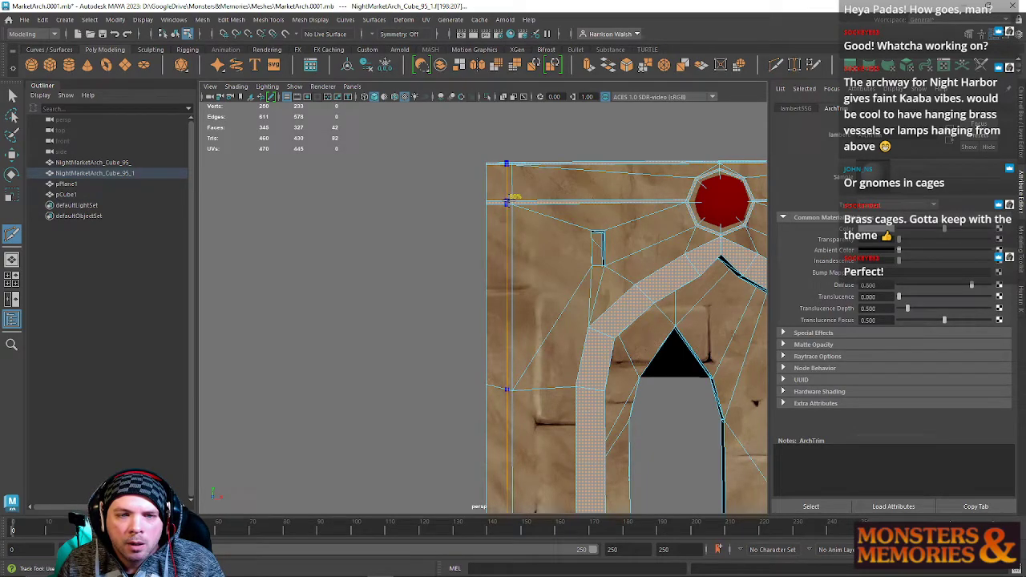
left_click(507, 202, "ctrl")
middle_click_drag(572, 220, 481, 226, "alt")
left_click_drag(600, 220, 558, 277, "alt")
left_click(601, 207, "ctrl")
key("w")
Select the faces of the thin vertical strip near the front wall's right outer corner, from the top edge to the base.
right_click_drag(558, 236, 558, 264)
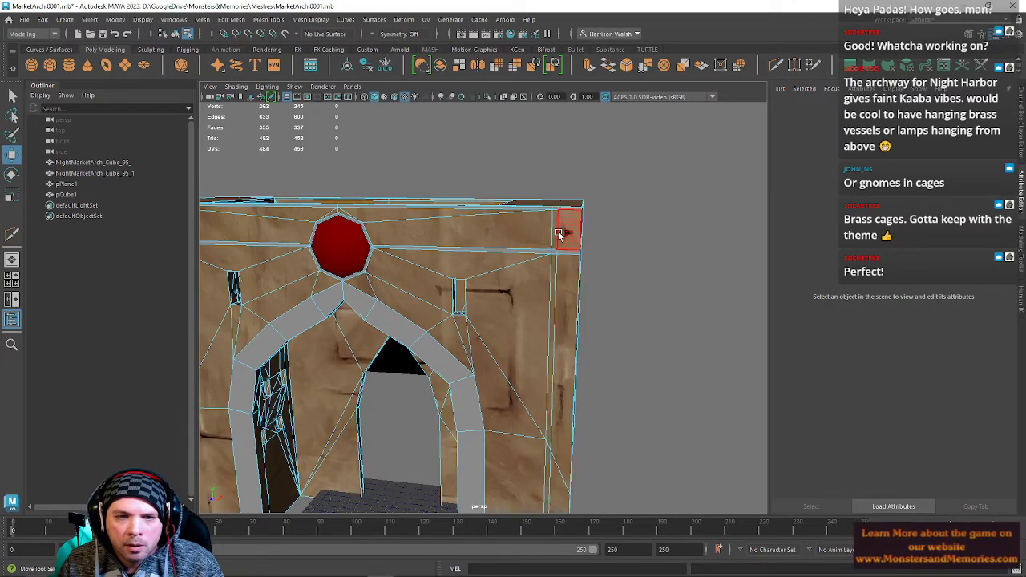
left_click(555, 232)
left_click(549, 324, "shift")
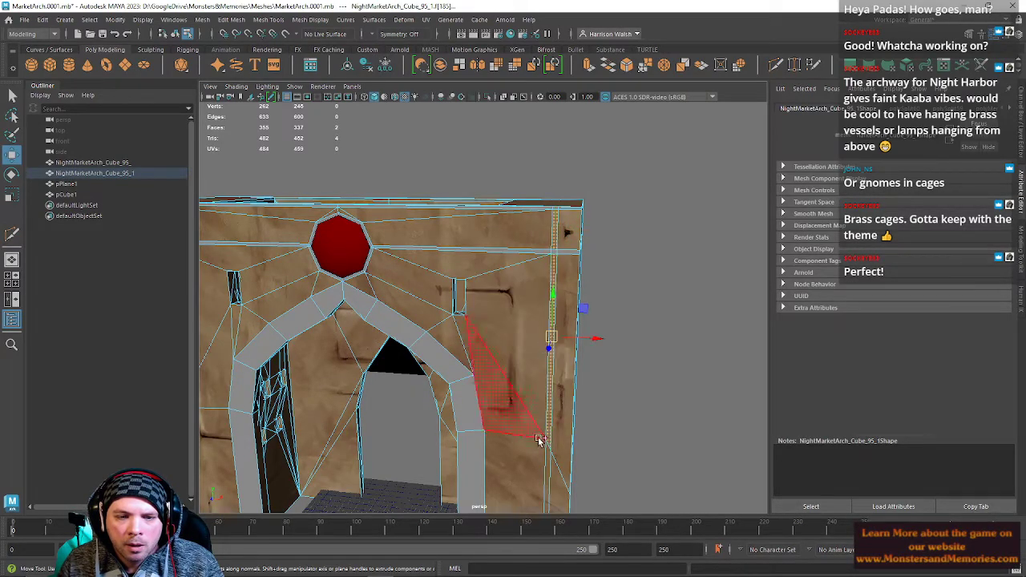
left_click(548, 459, "shift")
Add the matching vertical strip near the front wall's left outer corner and assign the existing ArchTrim material to the selection.
left_click_drag(430, 407, 494, 302, "alt")
middle_click_drag(494, 302, 506, 321, "alt")
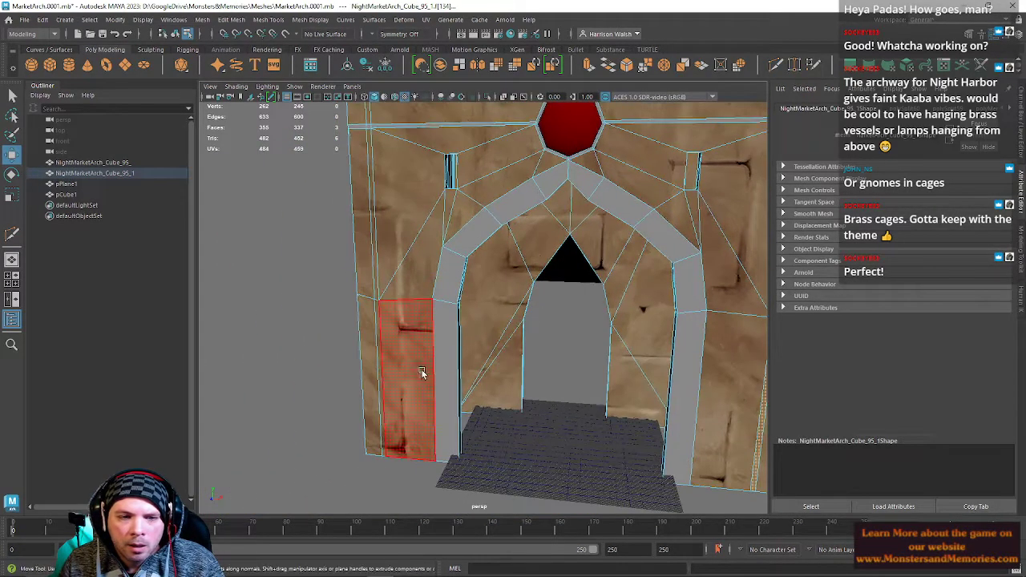
left_click(381, 379, "shift")
left_click(377, 257, "shift")
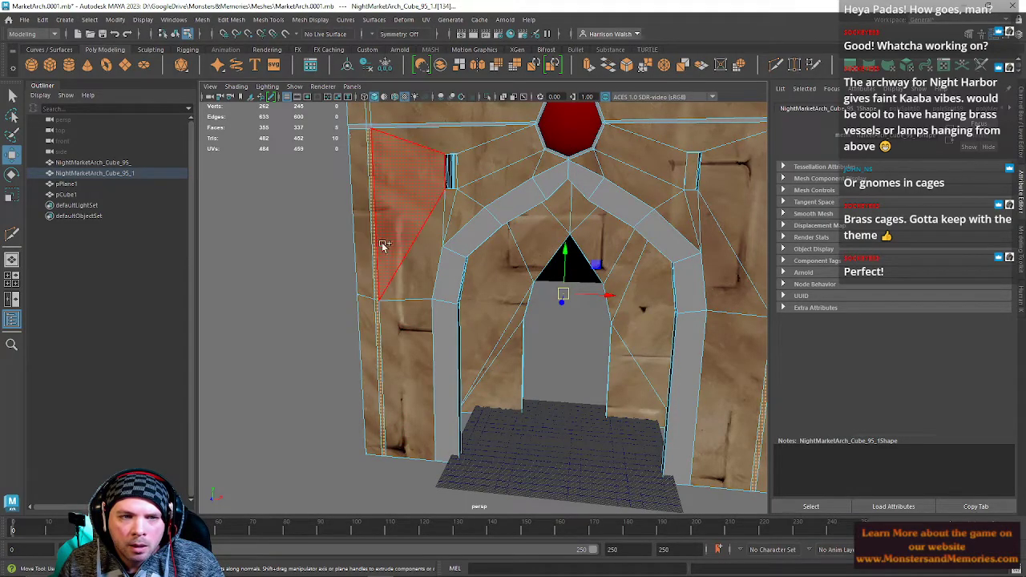
middle_click_drag(397, 171, 440, 330, "alt")
left_click(411, 266, "shift")
right_click_drag(411, 265, 517, 490)
Examine the selection and material commands for a way to select matching faces, using two front-arch border faces as the sample.
left_click(527, 380)
left_click(93, 21)
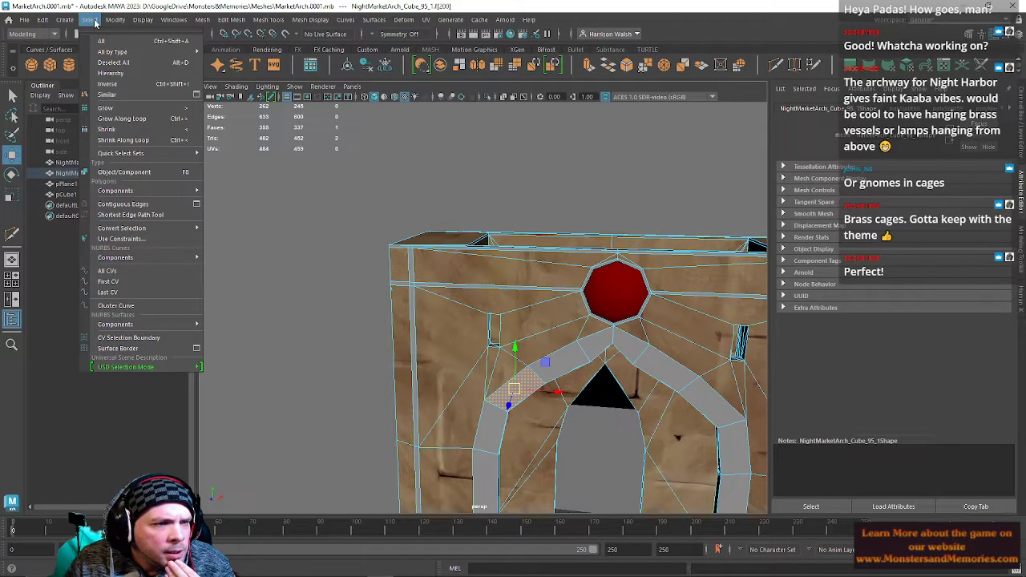
left_click(354, 257)
left_click(561, 361)
left_click_drag(550, 385, 556, 327, "alt")
right_click_drag(550, 272, 534, 535)
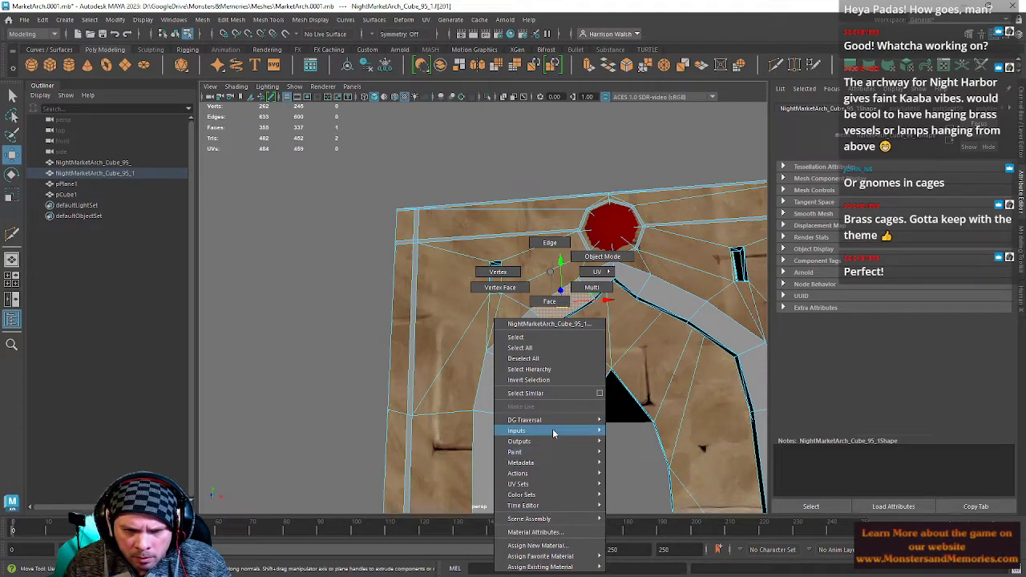
right_click_drag(548, 413, 539, 393)
left_click_drag(557, 403, 459, 325, "alt")
right_click_drag(450, 271, 465, 556)
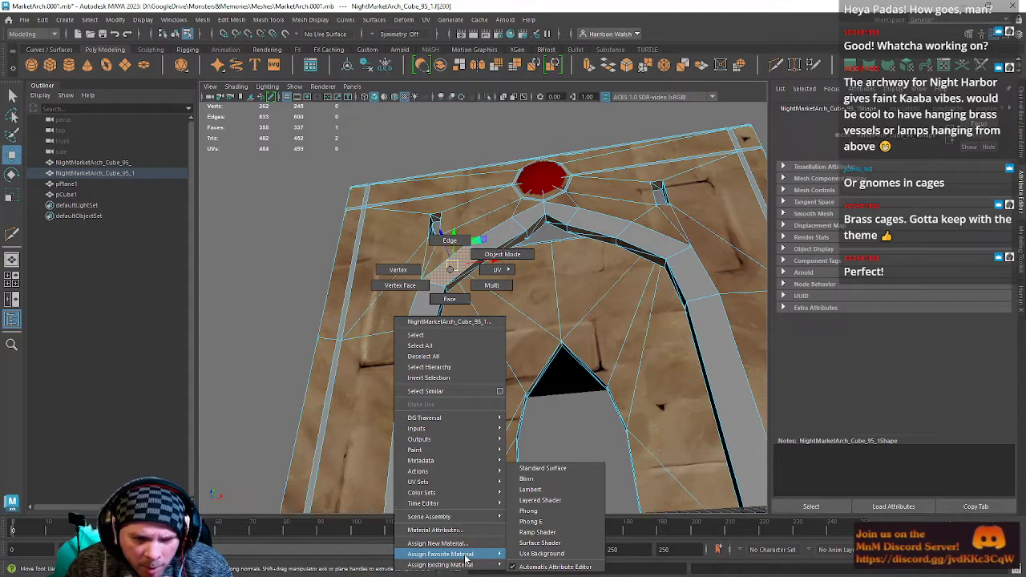
right_click_drag(465, 556, 545, 432)
left_click(427, 311, "shift")
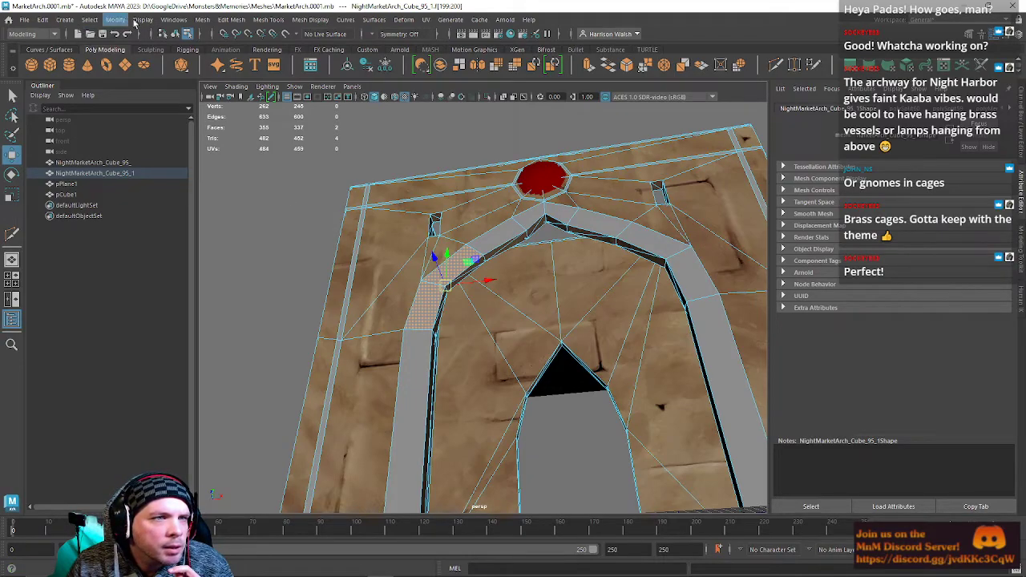
left_click(87, 21)
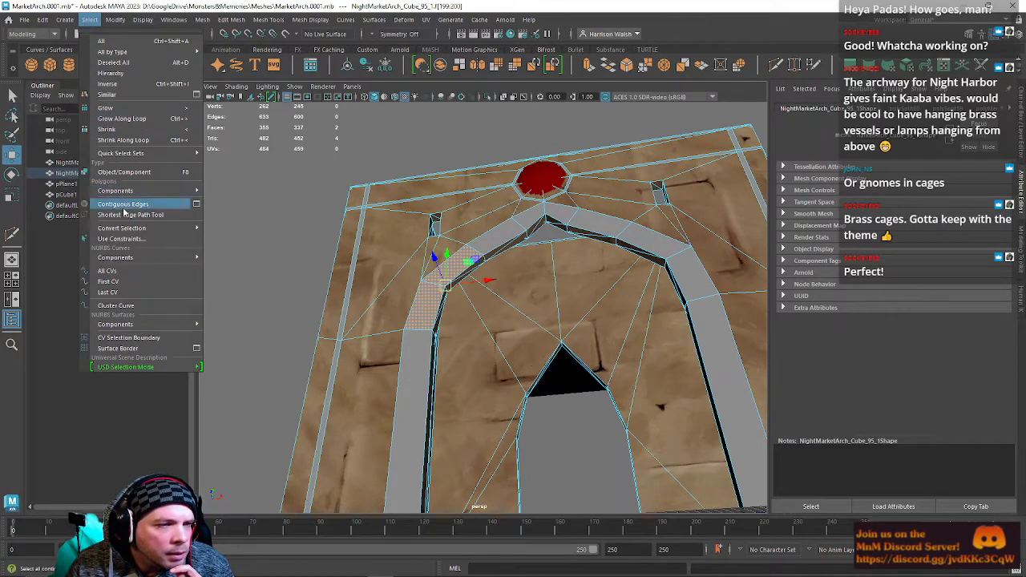
mouse_move(121, 54)
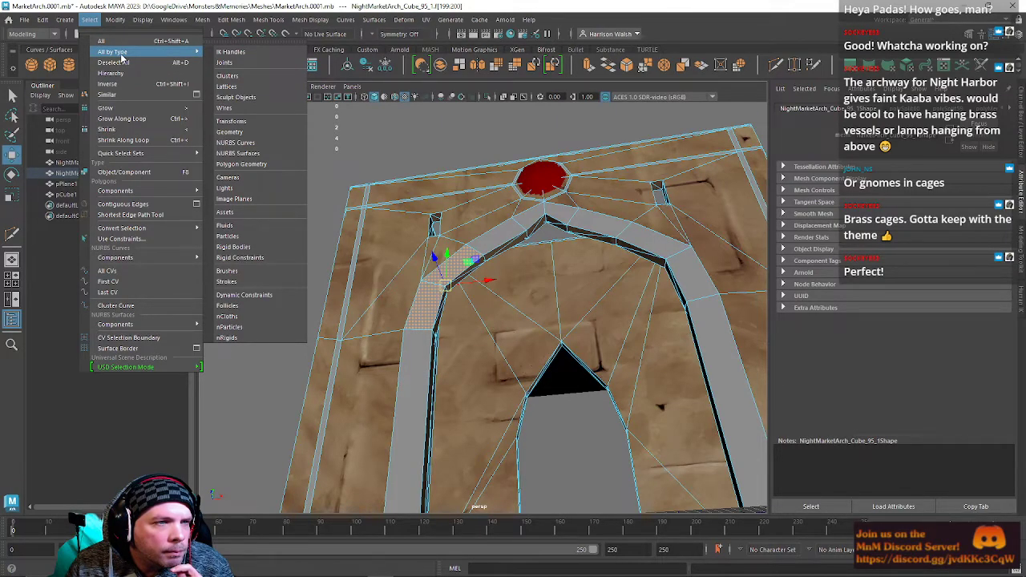
left_click(471, 128)
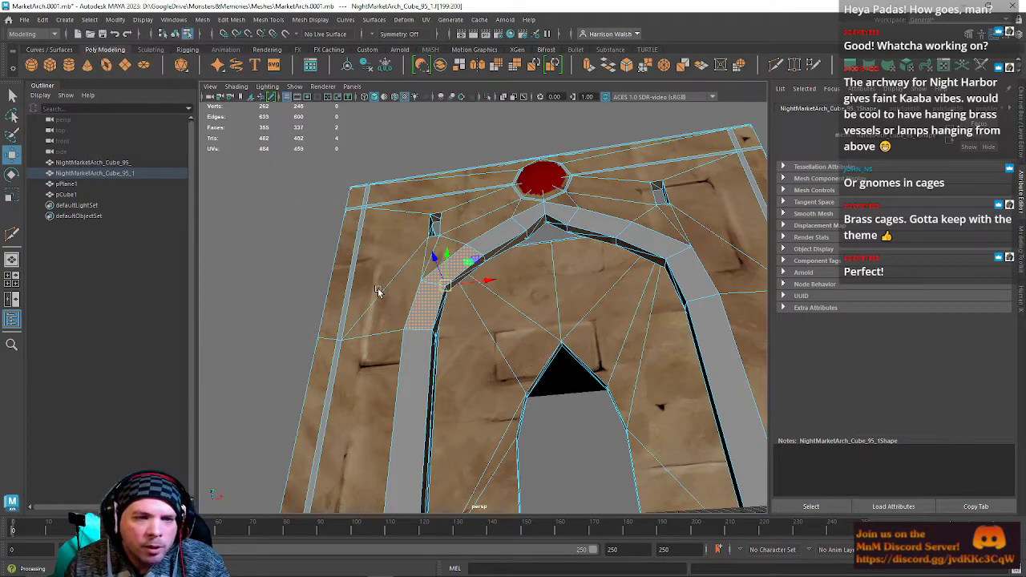
Add the remaining faces of the front arch border, across the peak and down both legs, to the selection.
left_click(416, 367, "shift")
left_click(493, 247, "shift")
left_click(529, 223, "shift")
left_click(552, 215, "shift")
left_click(593, 225, "shift")
left_click(644, 236, "shift")
left_click(700, 283, "shift")
left_click(719, 346, "shift")
Add the faces of the front wall's left vertical trim strip below the horizontal band to the selection.
left_click_drag(719, 345, 470, 326, "alt")
middle_click_drag(469, 326, 534, 316, "alt")
left_click_drag(467, 365, 445, 320, "alt")
left_click(449, 321, "shift")
left_click(451, 266, "shift")
Add the horizontal band and top-edge trim faces around the front wall's upper left corner to the selection.
left_click_drag(450, 261, 465, 344, "alt")
right_click_drag(465, 325, 553, 295, "alt")
middle_click_drag(468, 285, 500, 353, "alt")
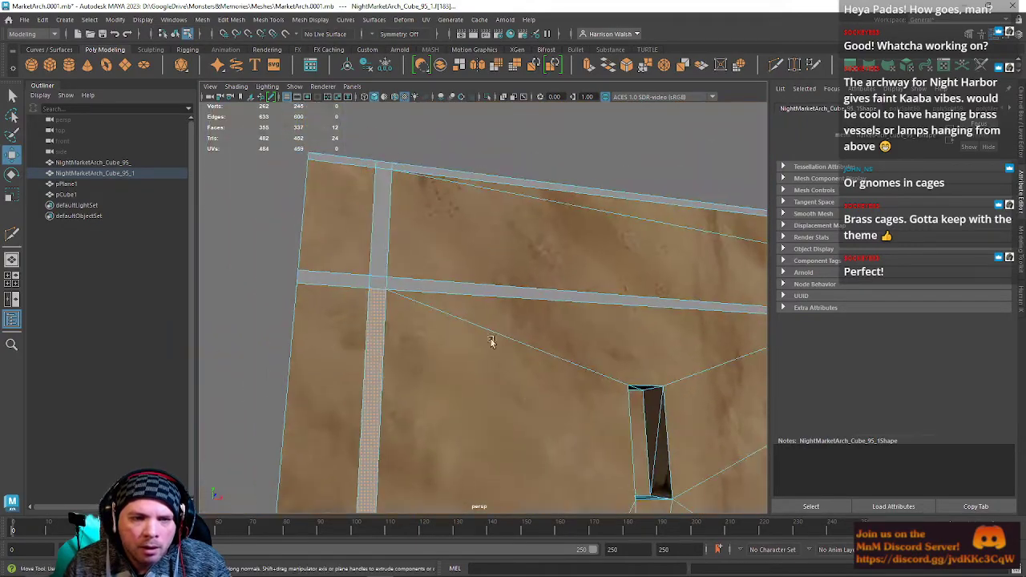
left_click(343, 279, "shift")
left_click(407, 282, "shift")
left_click(386, 166, "shift")
left_click(419, 168, "shift")
Add the trim faces of the octagonal ring around the red gem to the selection.
middle_click_drag(681, 195, 433, 200, "alt")
right_click_drag(383, 279, 412, 325, "alt")
middle_click_drag(412, 325, 469, 262, "alt")
left_click(357, 290, "shift")
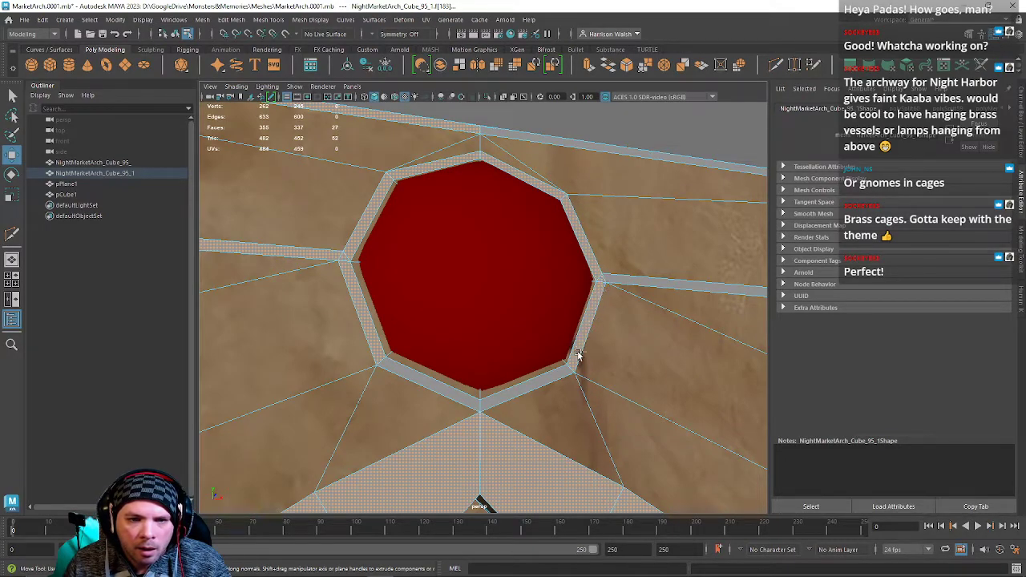
left_click(474, 396, "shift")
Add the horizontal band and top-edge trim faces to the right of the gem to the selection.
middle_click_drag(556, 348, 526, 307, "alt")
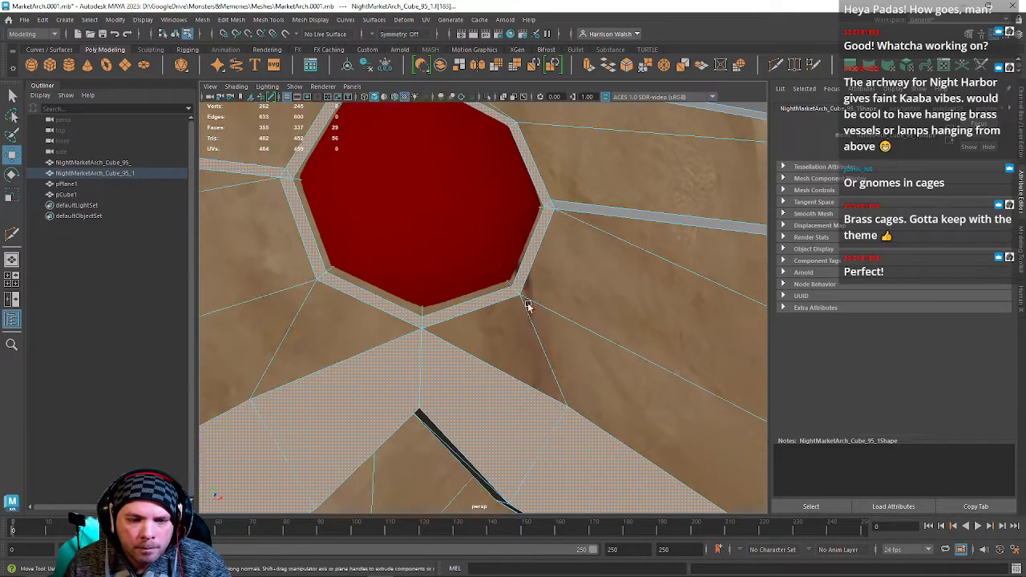
left_click(593, 208, "shift")
middle_click_drag(612, 215, 590, 275, "alt")
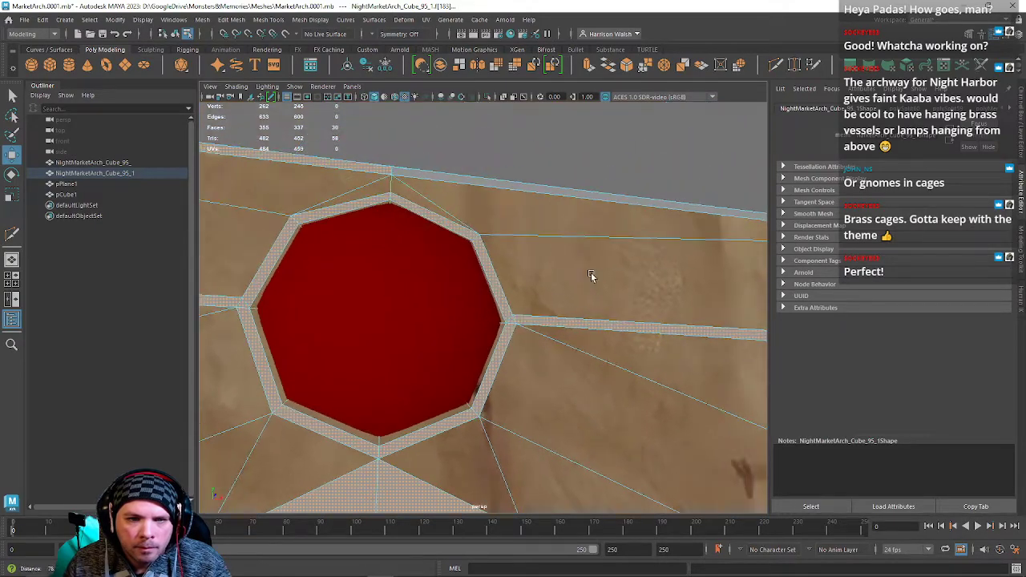
left_click(414, 170, "shift")
Add the band, top-edge and vertical strip trim faces around the front wall's upper right corner to the selection.
middle_click_drag(721, 228, 607, 217, "alt")
left_click_drag(608, 217, 552, 245, "alt")
left_click(557, 247, "shift")
left_click(564, 215, "shift")
left_click(600, 210, "shift")
left_click(606, 375, "shift")
left_click(557, 374, "shift")
left_click(560, 398, "shift")
Add the horizontal band and top-edge trim of the side wall beside the right corner to the selection.
left_click_drag(666, 360, 573, 316, "alt")
left_click(572, 312, "shift")
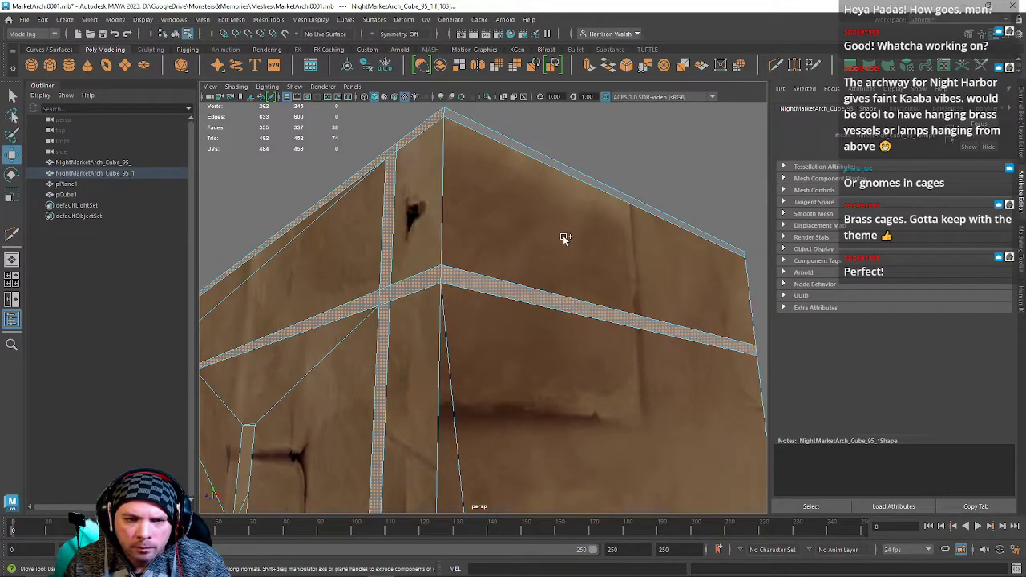
left_click(558, 161, "shift")
Add the segments of the back wall's horizontal band and top-edge trim to the selection.
left_click_drag(556, 162, 510, 234, "alt")
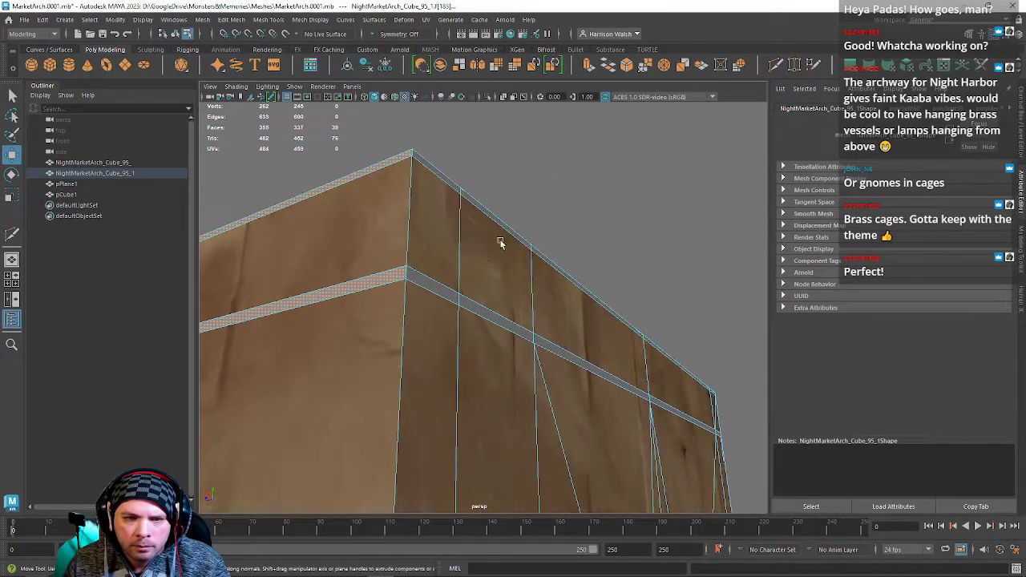
left_click(439, 291, "shift")
left_click(494, 318, "shift")
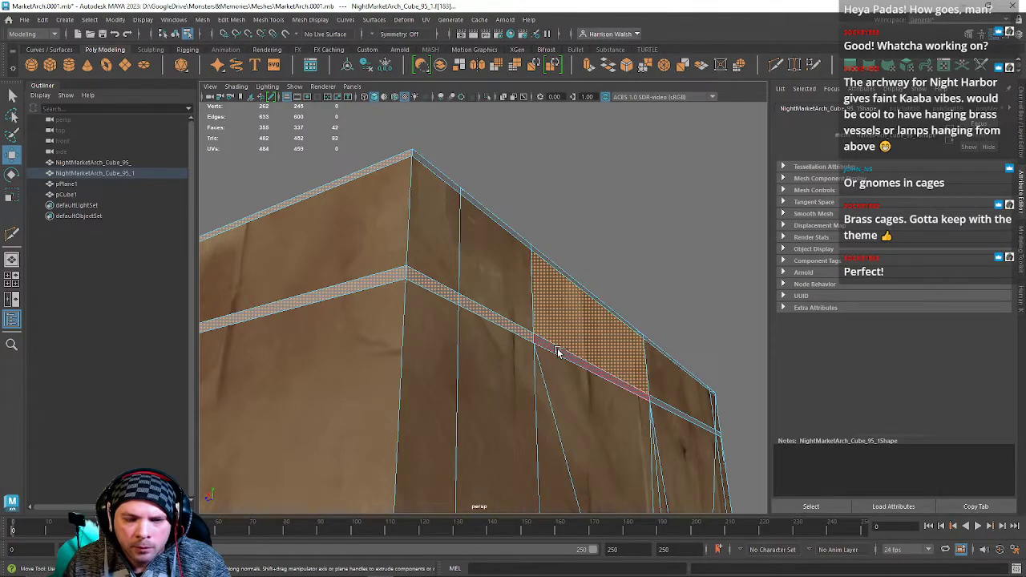
left_click(559, 353, "shift")
left_click(454, 185, "shift")
left_click(492, 214, "shift")
left_click_drag(492, 213, 486, 368, "alt")
left_click(476, 284, "shift")
left_click(486, 369, "shift")
left_click(478, 207, "shift")
Add the remaining horizontal band and top-edge trim faces at the end of the back wall and around the other side wall.
left_click_drag(552, 244, 449, 327, "alt")
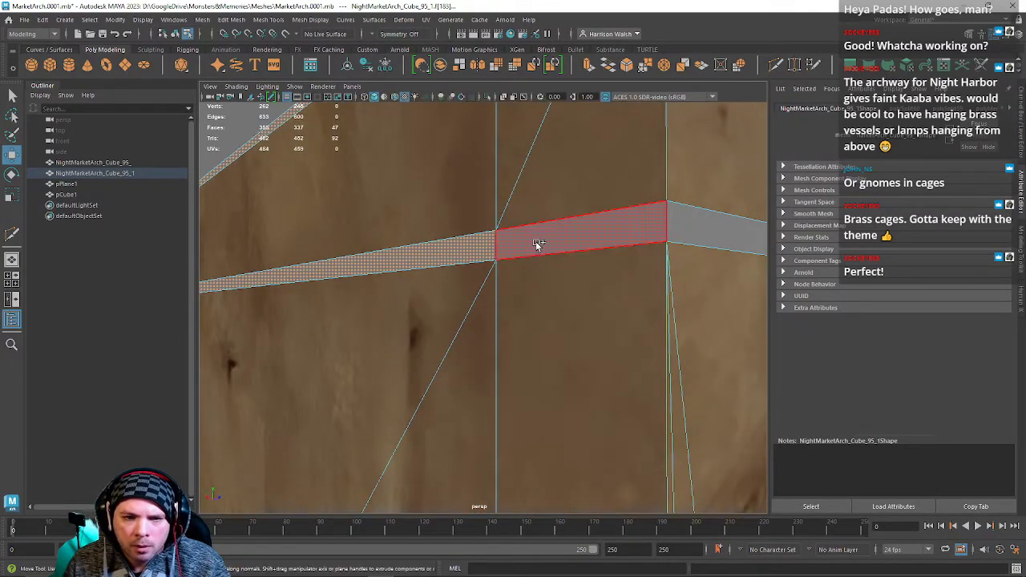
left_click(536, 243, "shift")
left_click(673, 229, "shift")
left_click_drag(628, 270, 492, 281, "alt")
left_click(505, 229, "shift")
left_click(505, 229, "shift")
Add the lower face of the front wall's right vertical trim strip to the selection.
left_click_drag(641, 242, 488, 200, "alt")
right_click_drag(568, 280, 672, 379, "alt")
middle_click_drag(673, 379, 444, 169, "alt")
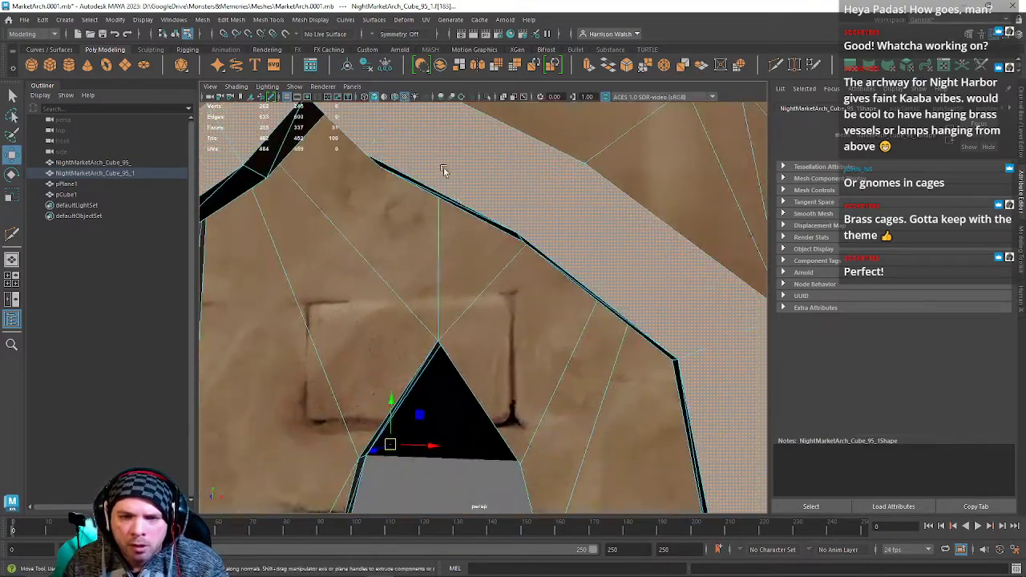
right_click_drag(601, 368, 497, 268, "alt")
middle_click_drag(496, 268, 512, 181, "alt")
left_click(606, 319, "shift")
Show the arch in wireframe and apply an Automatic UV projection to the selected trim faces.
left_click_drag(607, 319, 503, 328, "alt")
key("4")
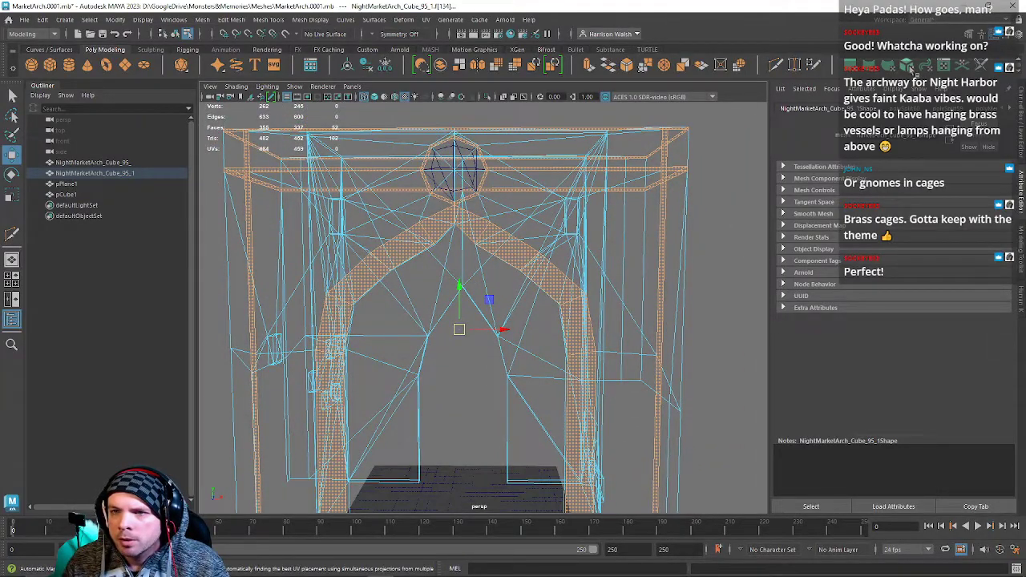
left_click(908, 67)
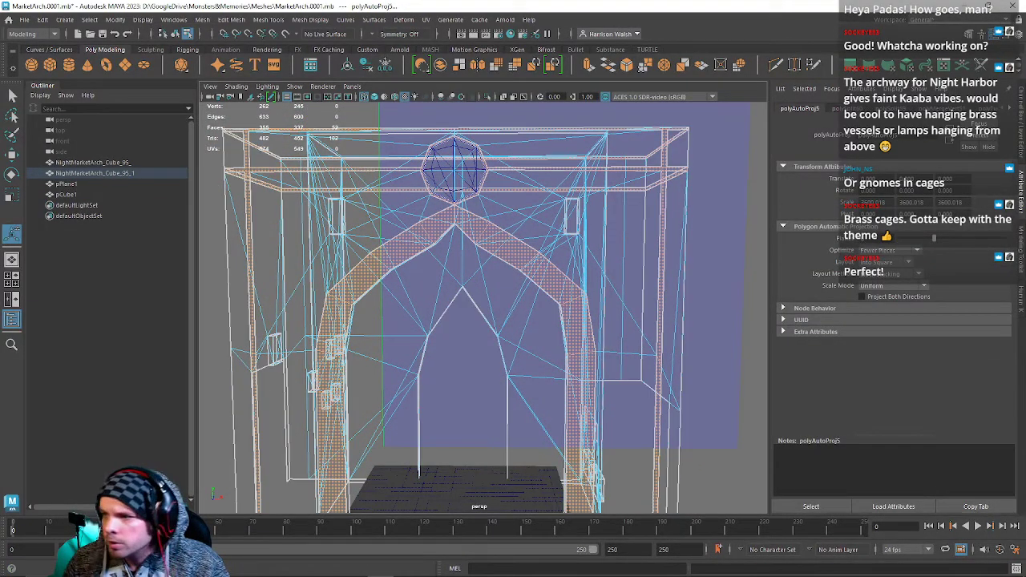
key("w")
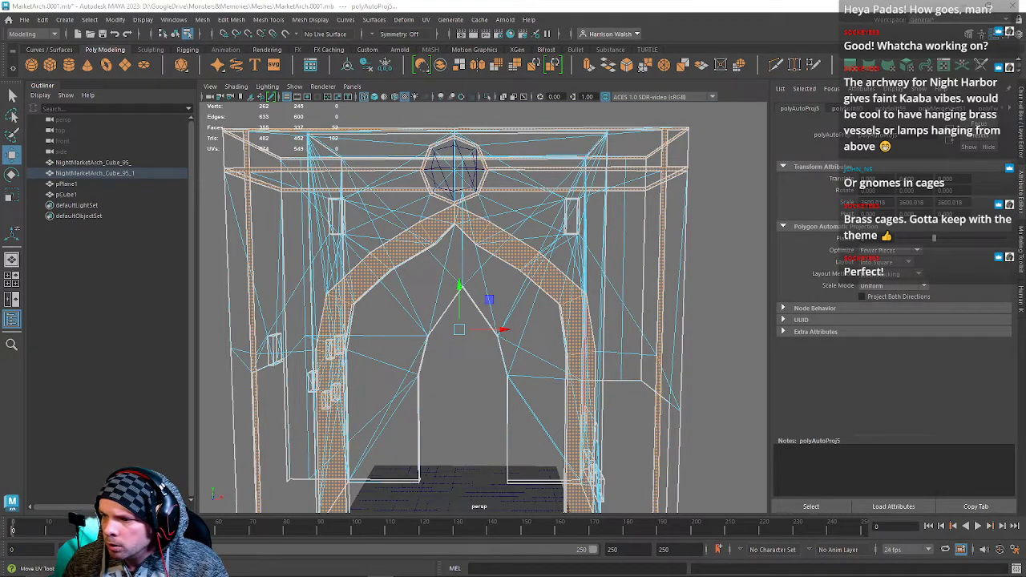
Bring the UV Editor alongside the arch, frame the whole arch in view, and widen the UV layout area.
left_click_drag(1025, 40, 402, 67)
left_click_drag(184, 56, 454, 175)
left_click_drag(650, 183, 621, 153)
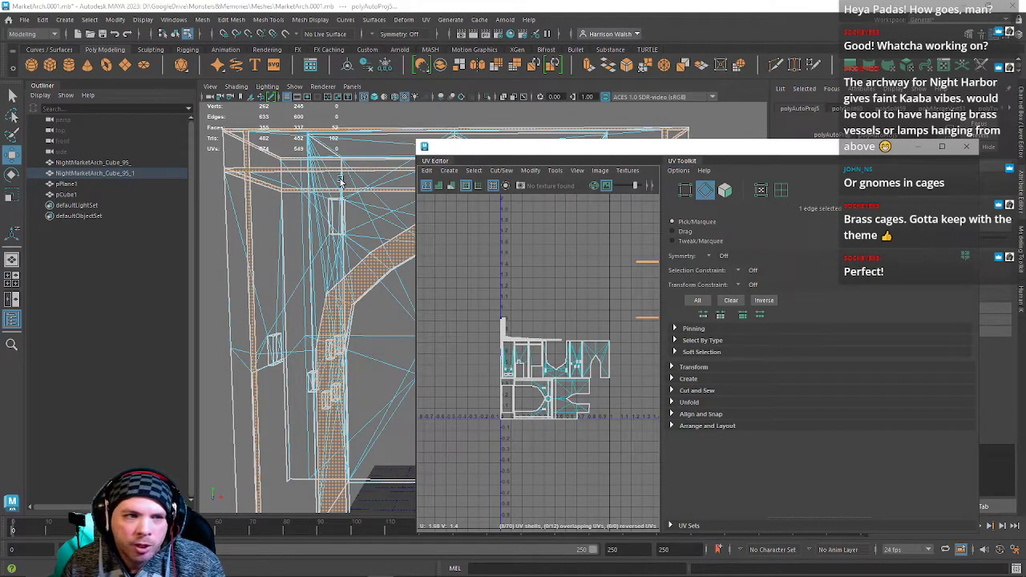
middle_click_drag(366, 262, 297, 227, "alt")
left_click_drag(331, 255, 335, 244, "alt")
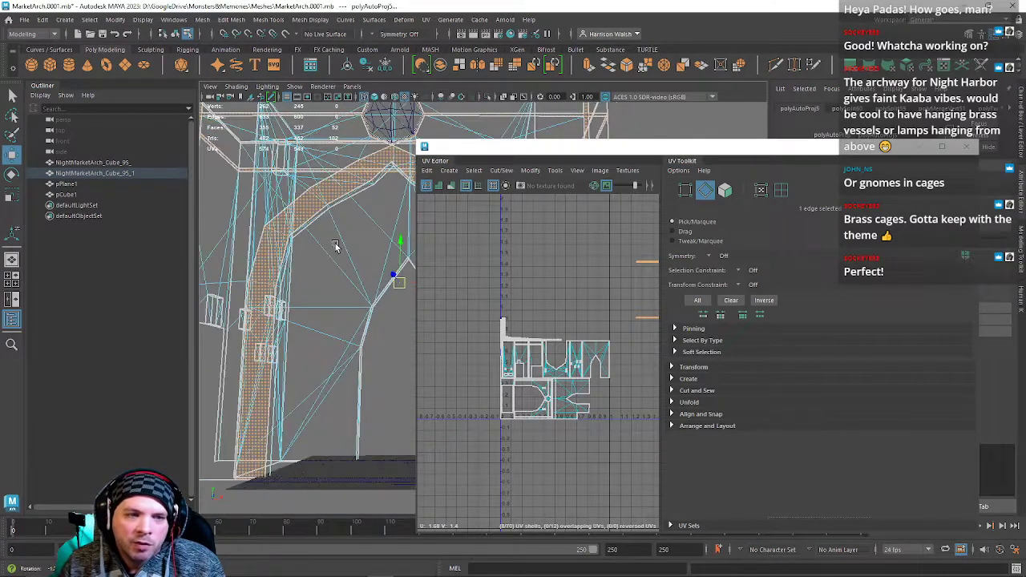
right_click_drag(336, 244, 271, 236, "alt")
left_click_drag(272, 236, 416, 205, "alt")
left_click_drag(417, 147, 593, 257)
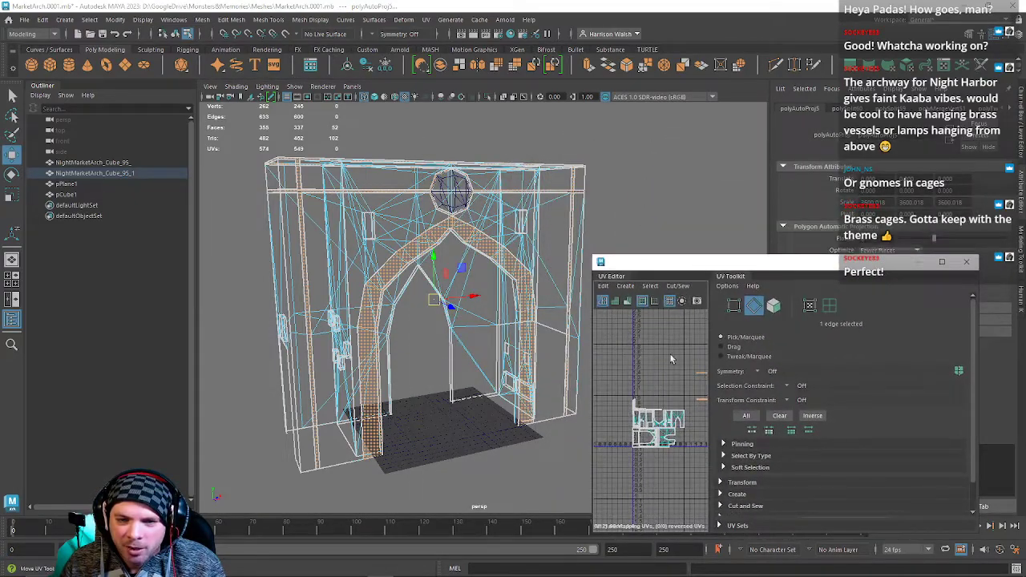
left_click_drag(709, 333, 797, 333)
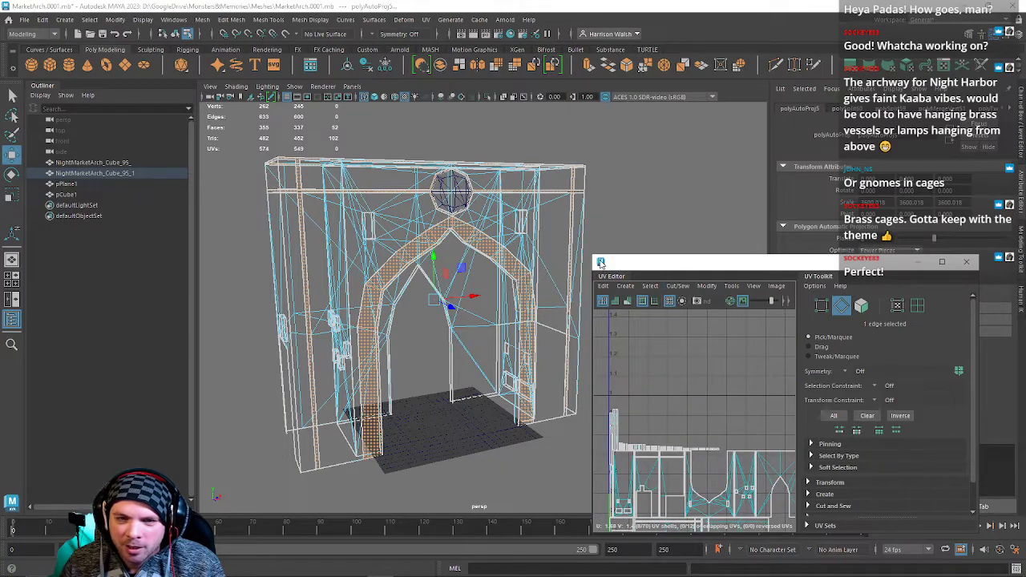
left_click_drag(594, 257, 542, 169)
Switch to UV shell selection and select the two large shells of the front and back walls.
middle_click_drag(659, 388, 625, 324, "alt")
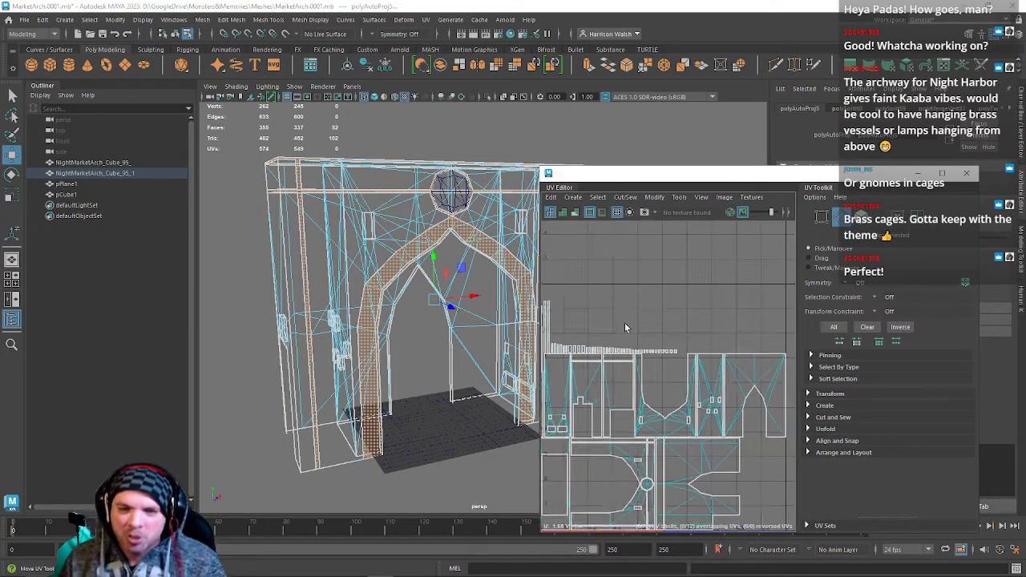
middle_click_drag(425, 372, 479, 286, "alt")
middle_click_drag(711, 345, 740, 284, "alt")
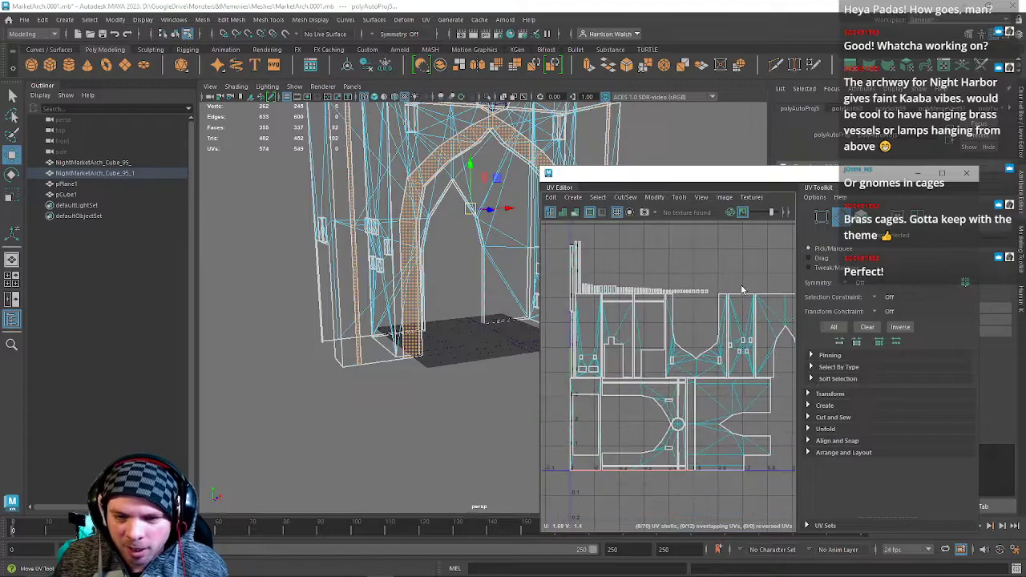
scroll(646, 386, "down", 2)
right_click_drag(691, 359, 731, 360)
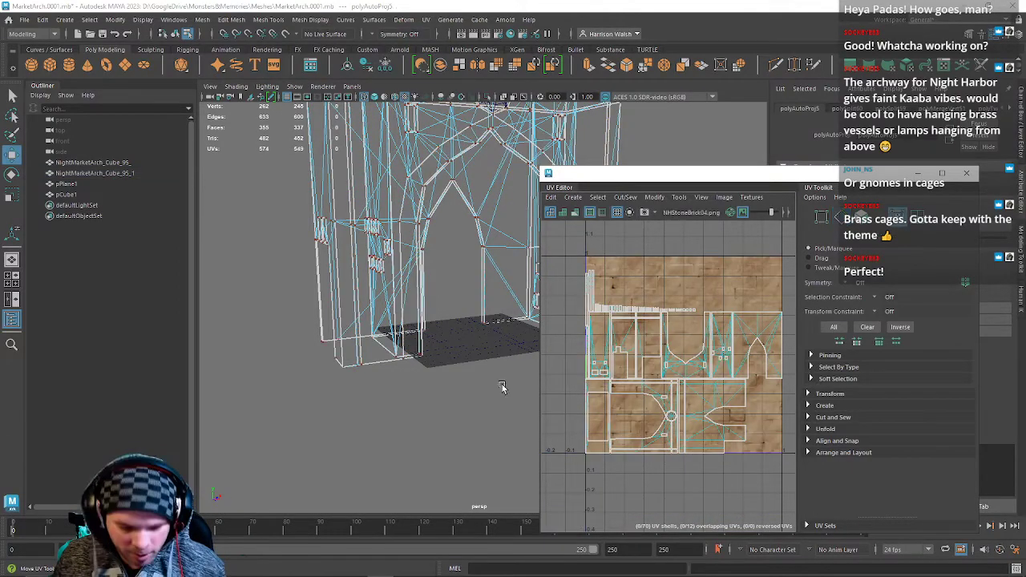
double_click(707, 438)
double_click(664, 433, "shift")
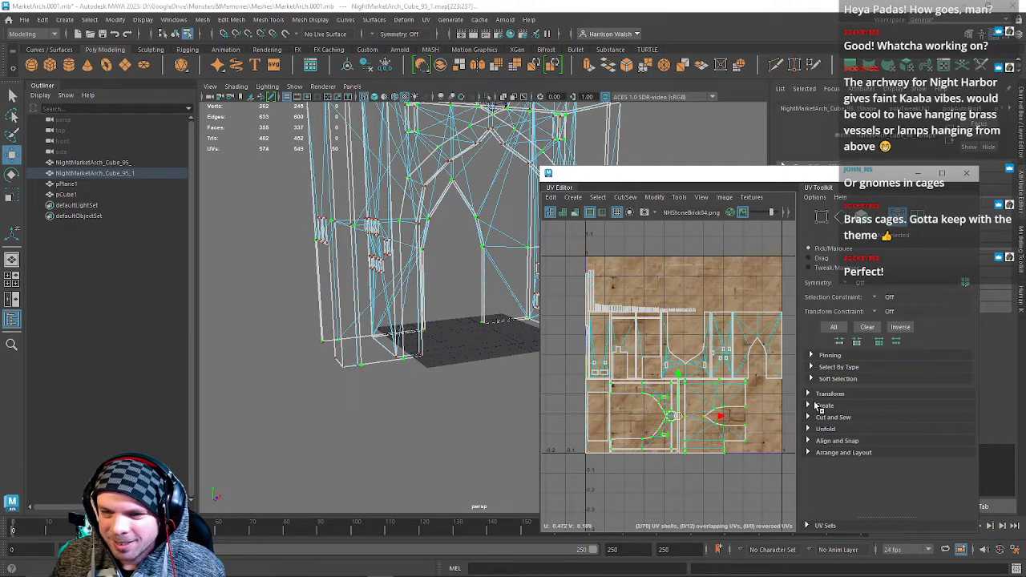
Rotate the two selected wall shells clockwise by 45 degrees twice.
left_click(809, 394)
scroll(890, 416, "down", 3)
left_click(910, 432)
left_click(911, 433)
Turn only the front wall shell upright in 45-degree clockwise rotations and move it past the texture tile's left edge.
left_click(705, 419)
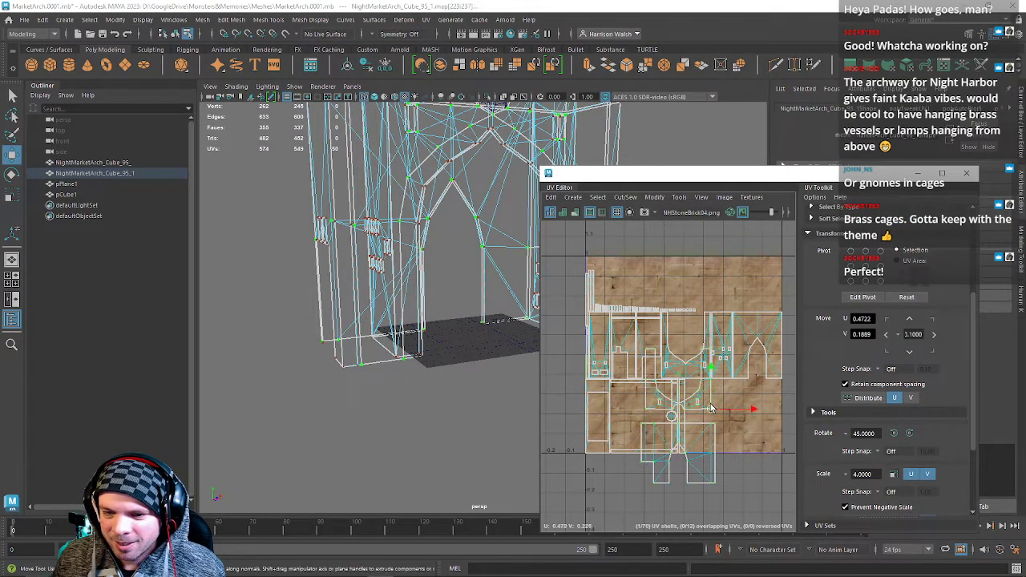
left_click(911, 434)
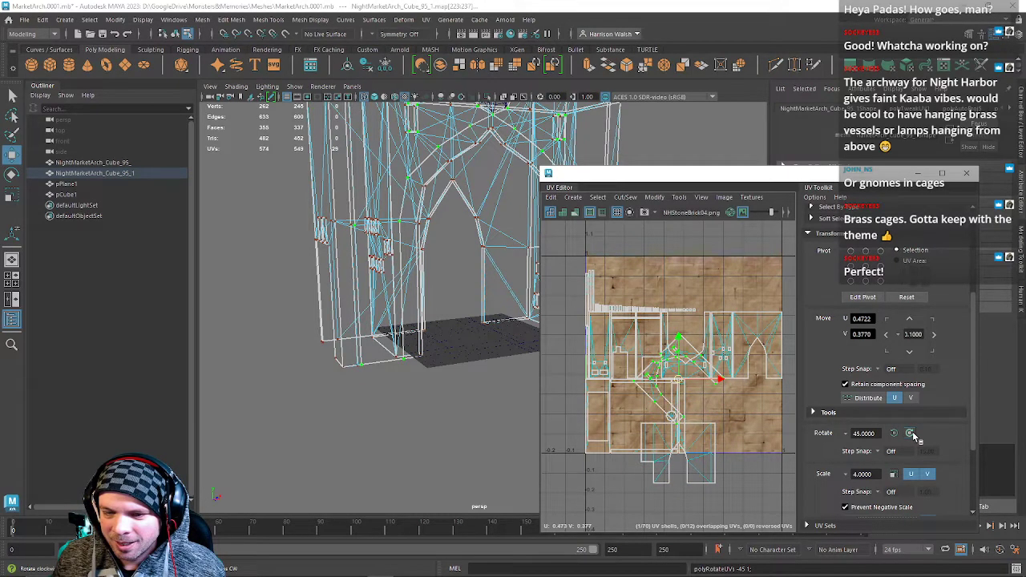
left_click_drag(673, 387, 543, 449)
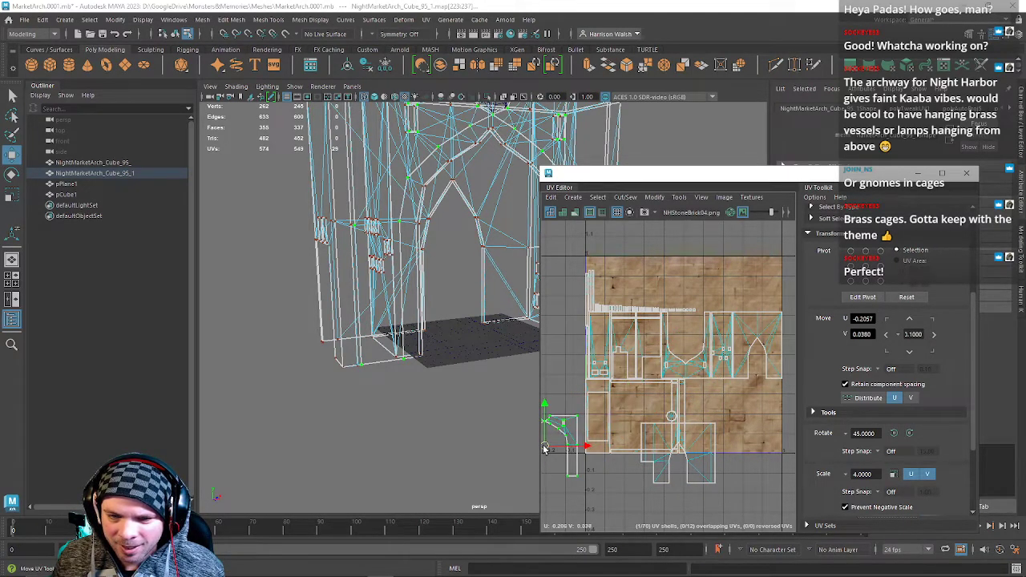
Turn the smaller inverted arch wall shell upright in 45-degree clockwise rotations and move it past the texture tile's left edge.
left_click(655, 473)
left_click(775, 371)
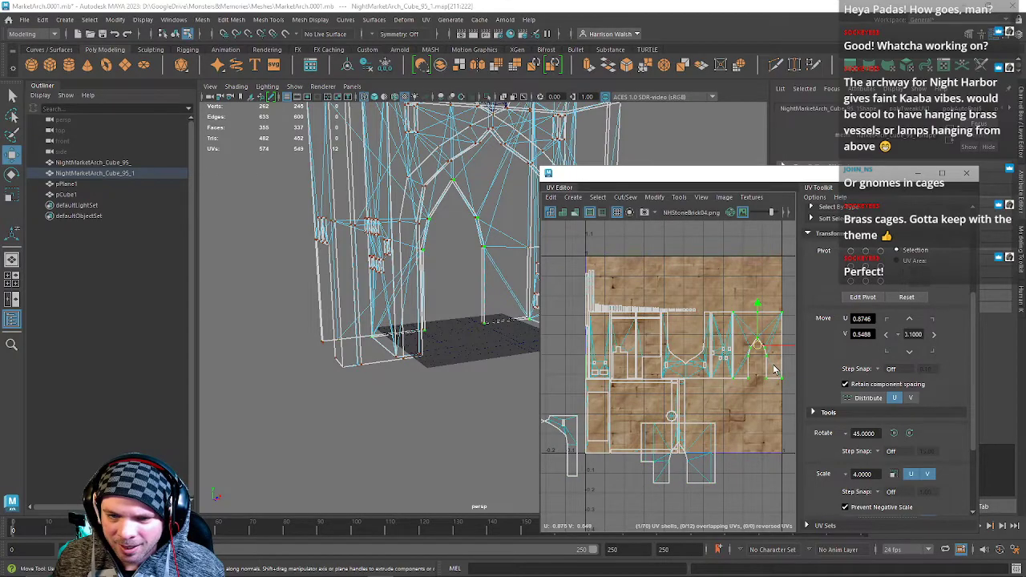
left_click(694, 362)
left_click(909, 435)
left_click(908, 435)
left_click(908, 435)
left_click(908, 435)
left_click_drag(679, 351, 559, 350)
Show the arch with its textures and move the upright smaller arch shell farther left into empty UV space.
left_click_drag(433, 336, 350, 329, "alt")
key("6")
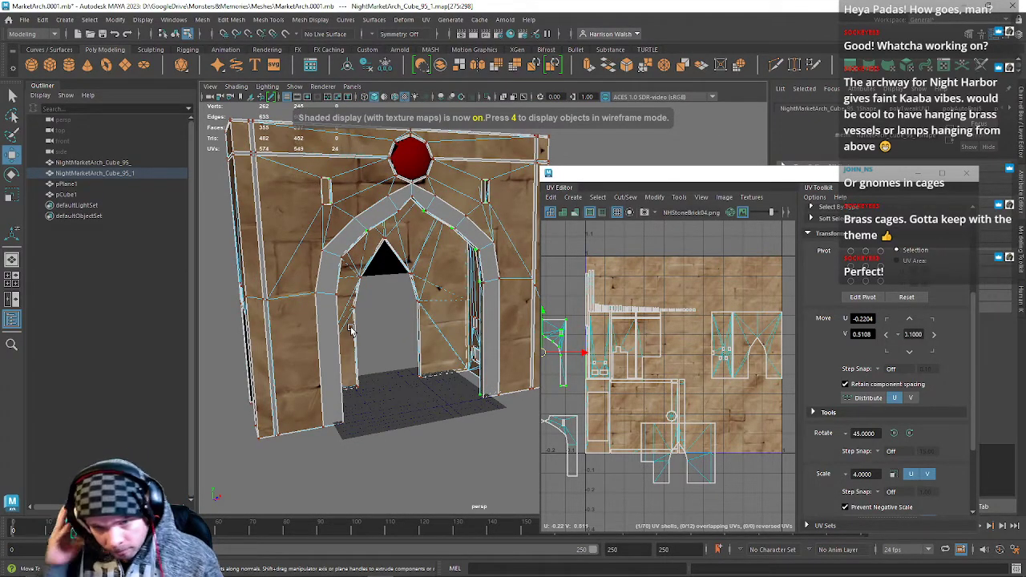
middle_click_drag(601, 347, 763, 335, "alt")
left_click_drag(715, 343, 628, 367)
Try Unfold Along U on the smaller arch shell and on the larger front wall shell.
scroll(919, 449, "down", 3)
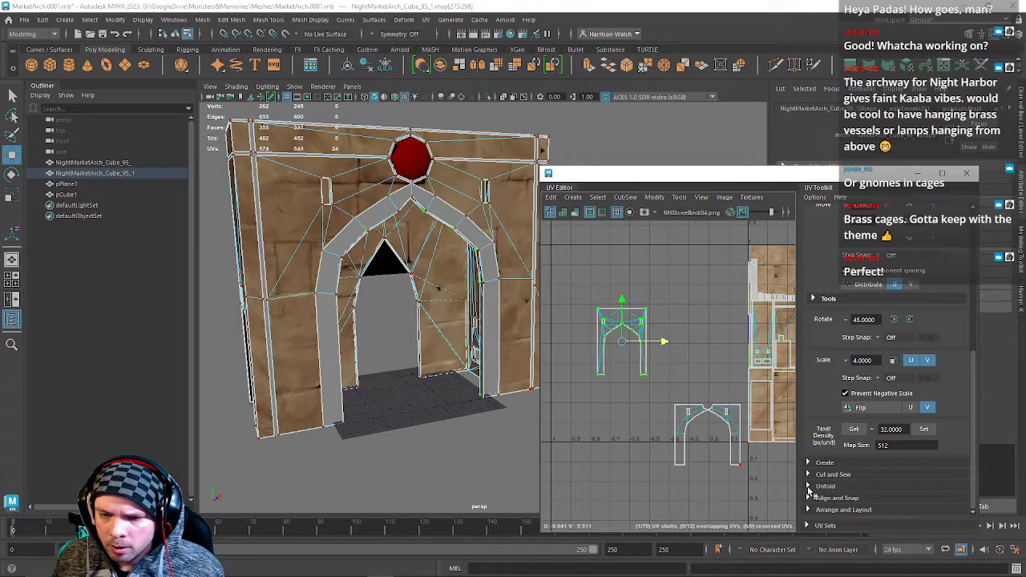
left_click(810, 486)
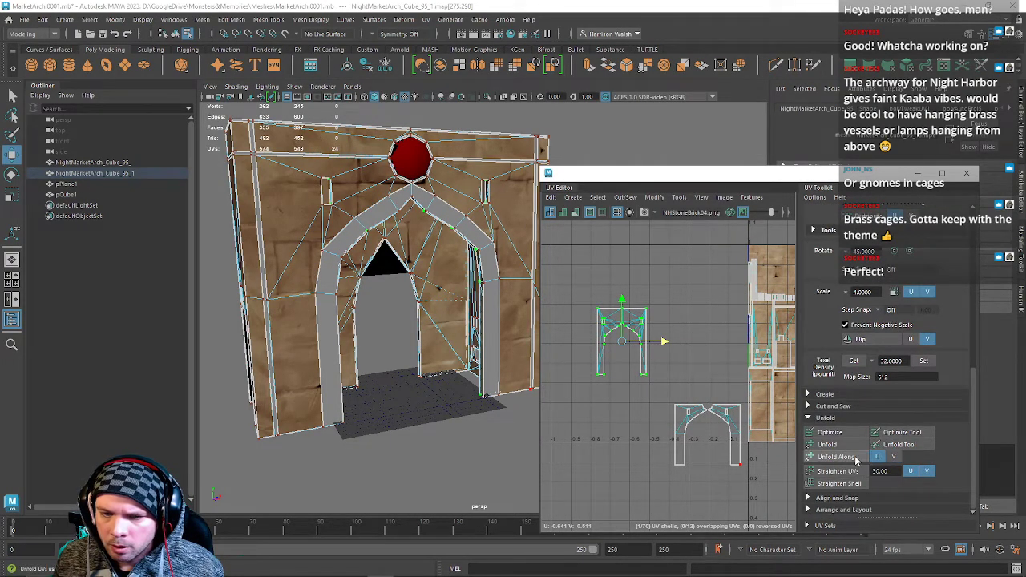
left_click(854, 457)
double_click(694, 416)
left_click(850, 459)
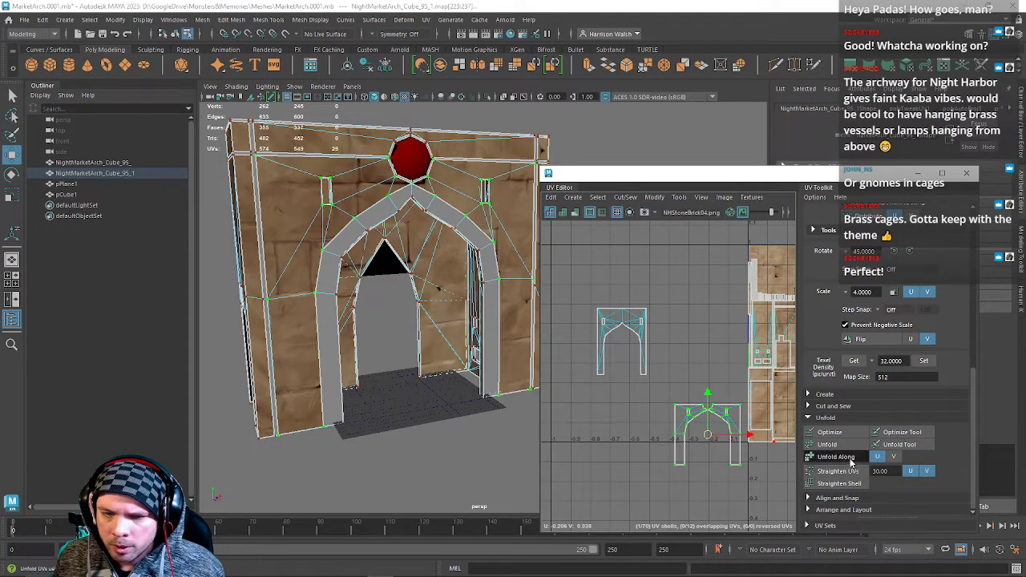
Select the smaller arch shell's outer border edge and stitch the adjoining wall shell to it, A to B.
right_click_drag(616, 320, 630, 290)
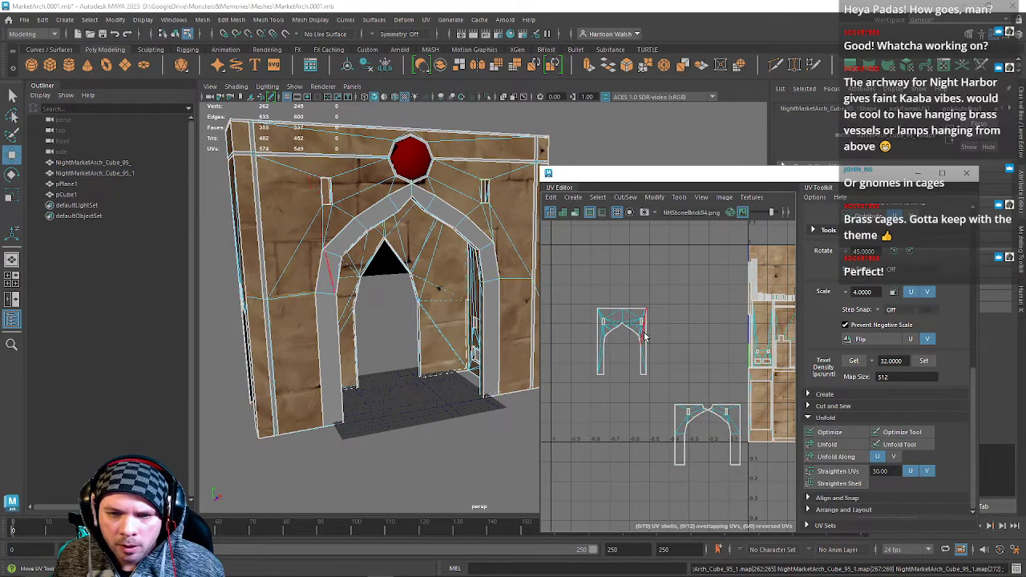
left_click(643, 336)
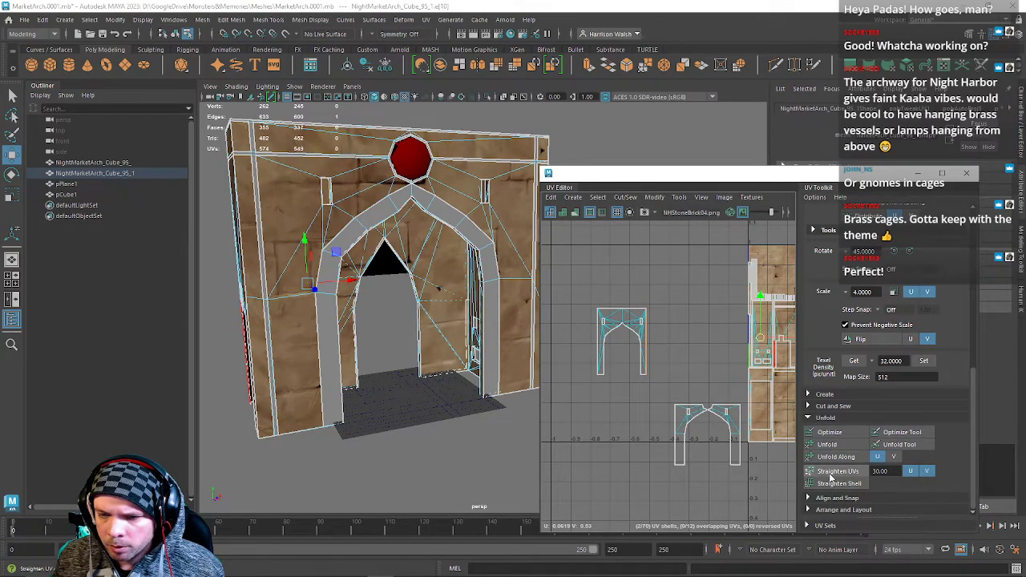
left_click(809, 406)
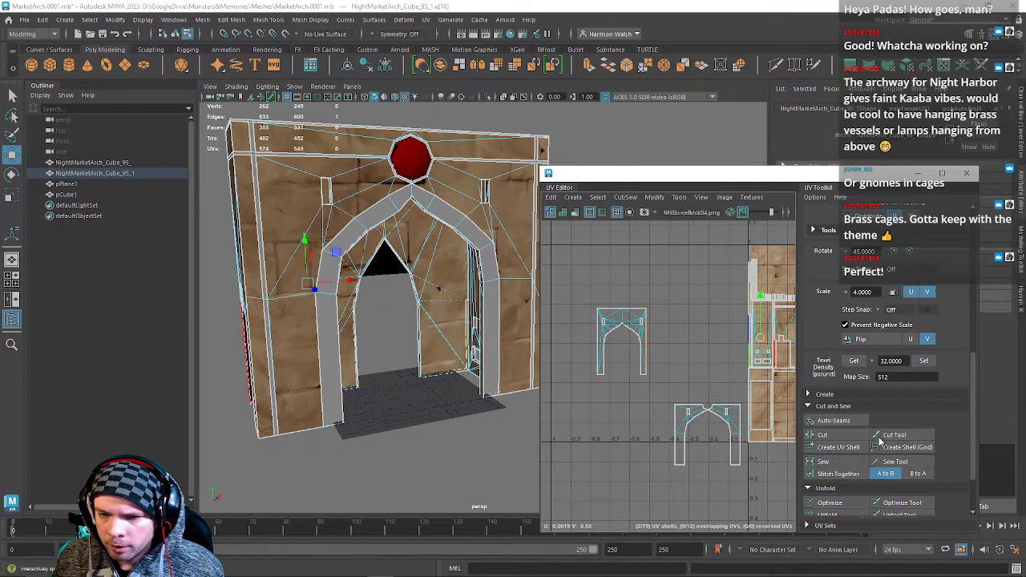
left_click_drag(765, 169, 768, 75)
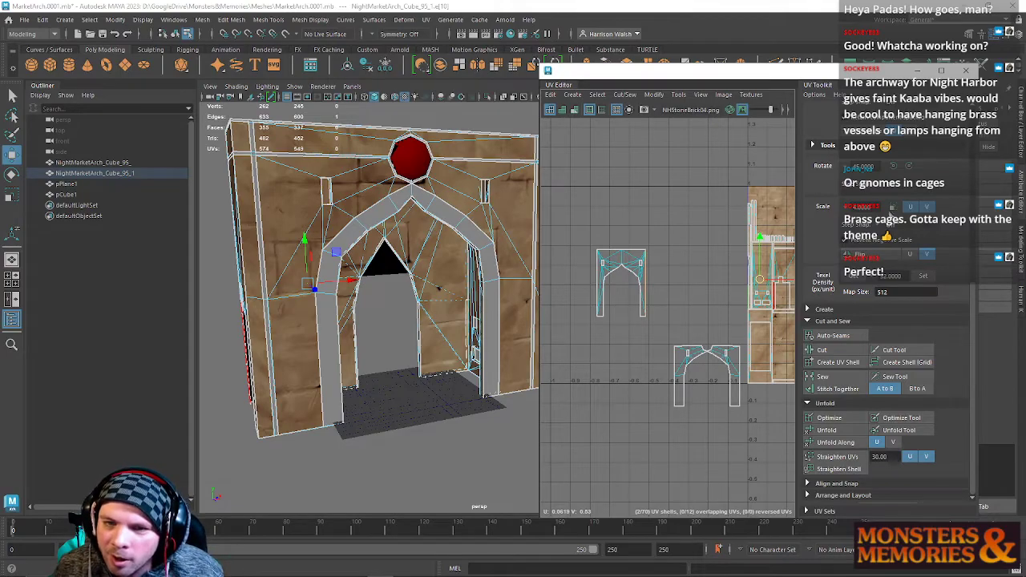
middle_click_drag(652, 294, 633, 286, "alt")
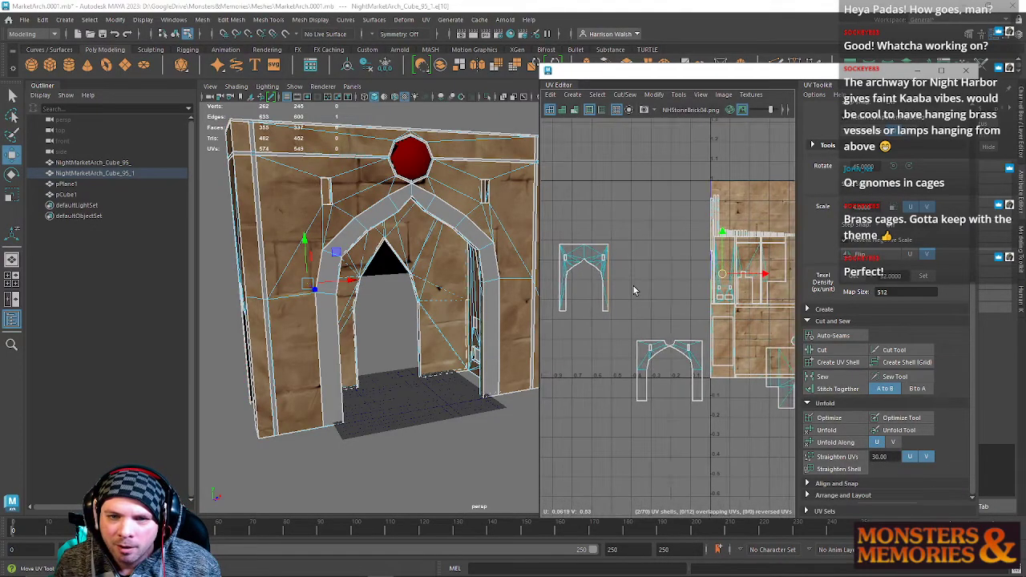
left_click(833, 389)
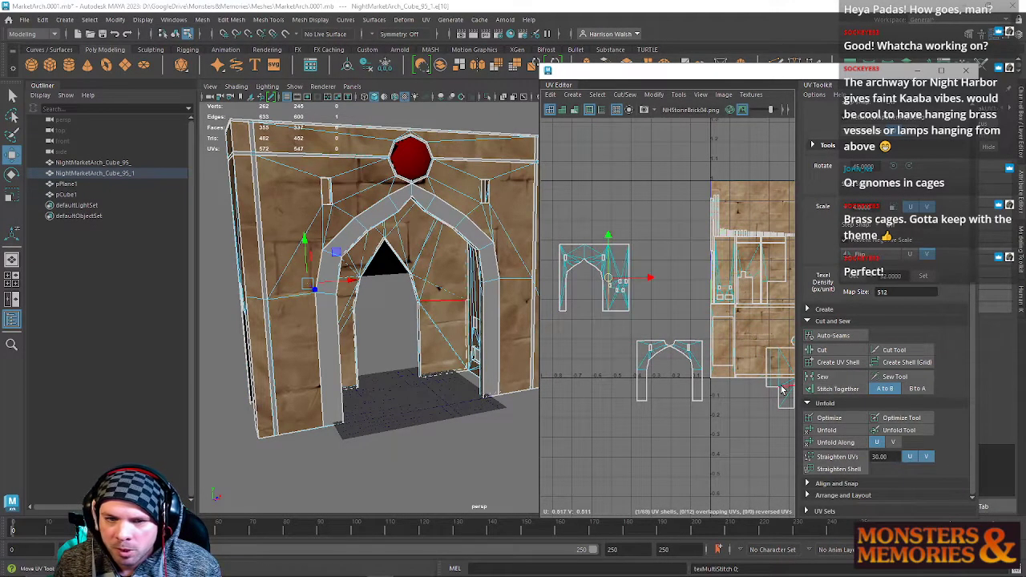
Repeat the stitch on each successive outer border edge to join the neighbouring inner wall shells into one strip.
left_click(631, 297)
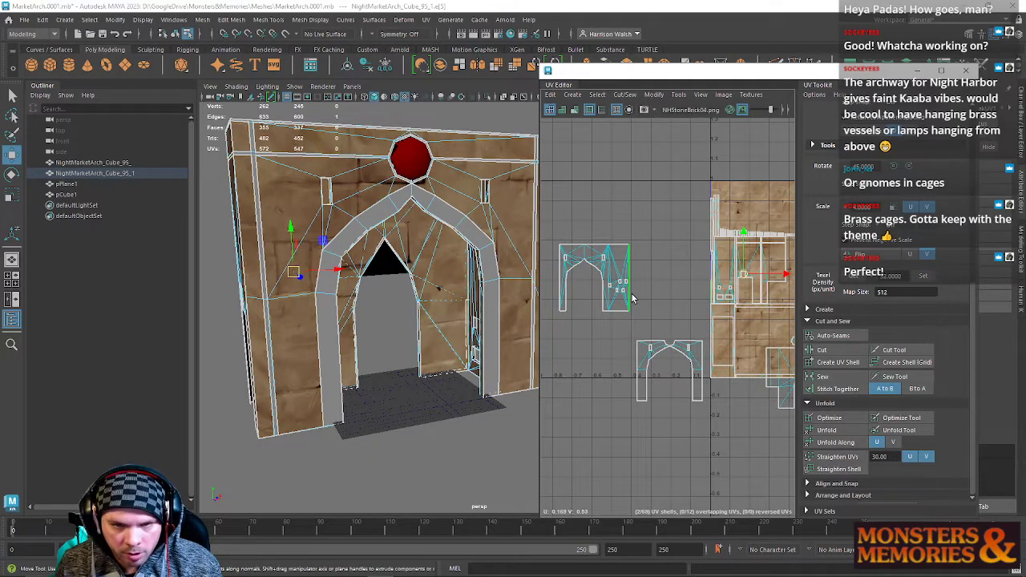
key("g")
left_click(678, 285)
key("g")
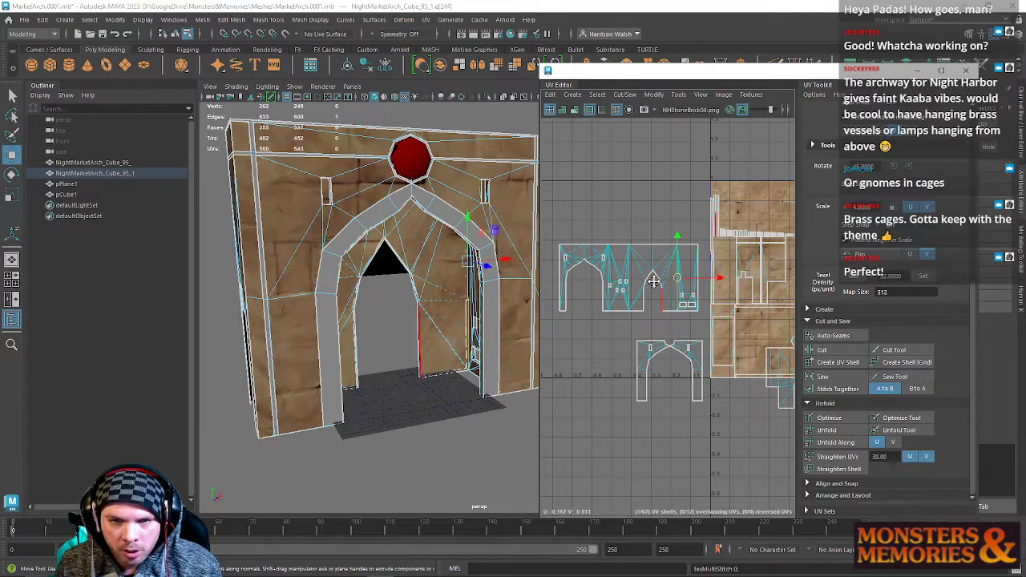
Select the outer leg edge of the front wall shell to locate its matching edge among the other shells.
middle_click_drag(645, 281, 712, 281, "alt")
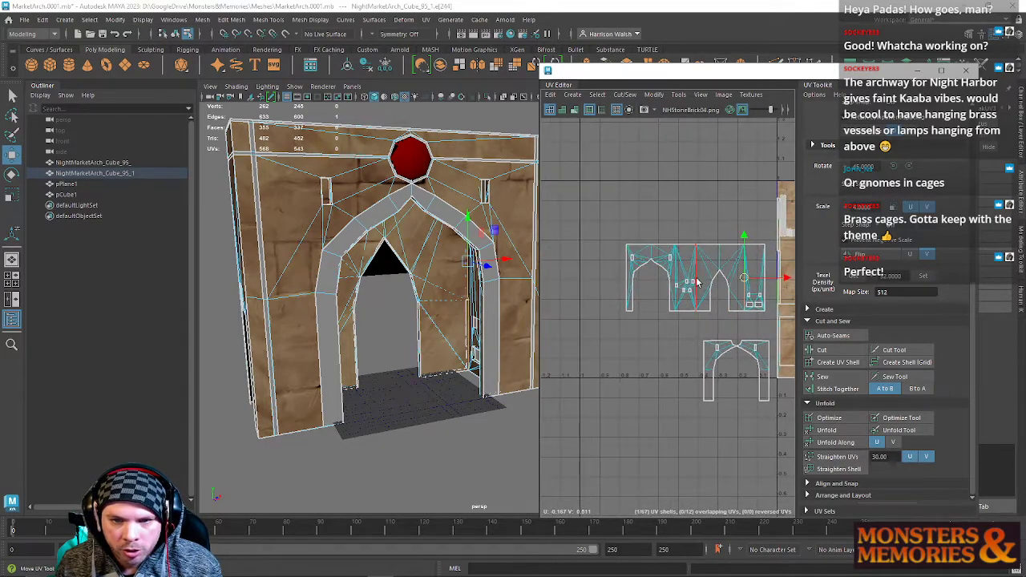
left_click(705, 385)
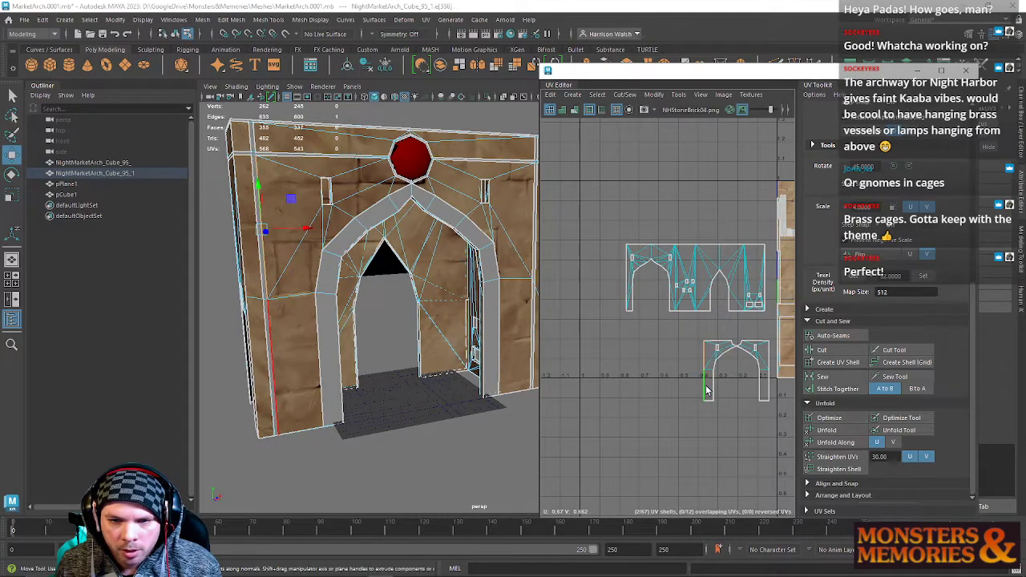
middle_click_drag(705, 389, 653, 390, "alt")
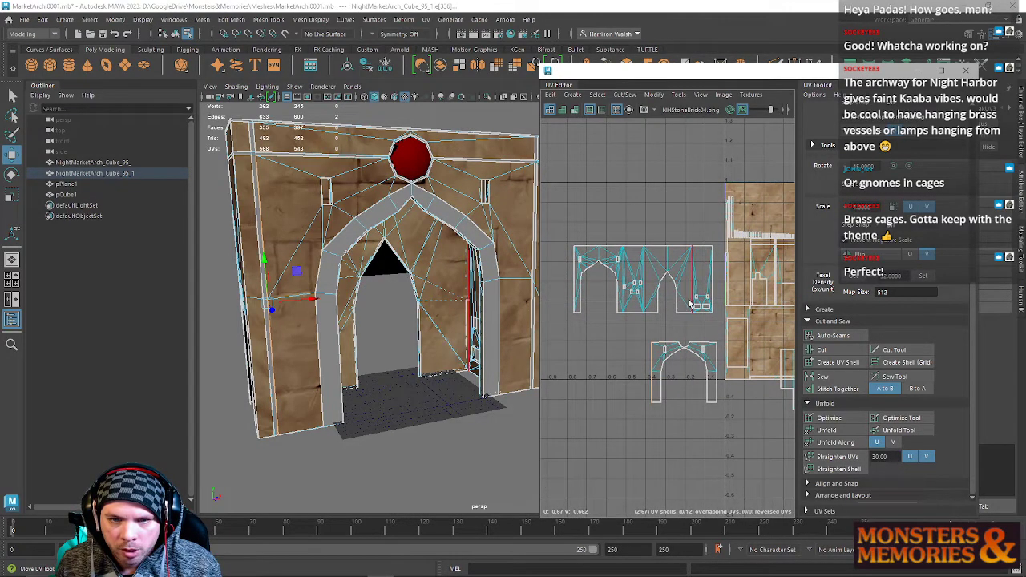
Switch to UV shell selection, move the stitched wall strip far left, and bring the front wall shell into the empty space beside it.
right_click_drag(688, 296, 720, 297)
double_click(659, 285)
left_click_drag(650, 291, 500, 340)
key("r")
key("w")
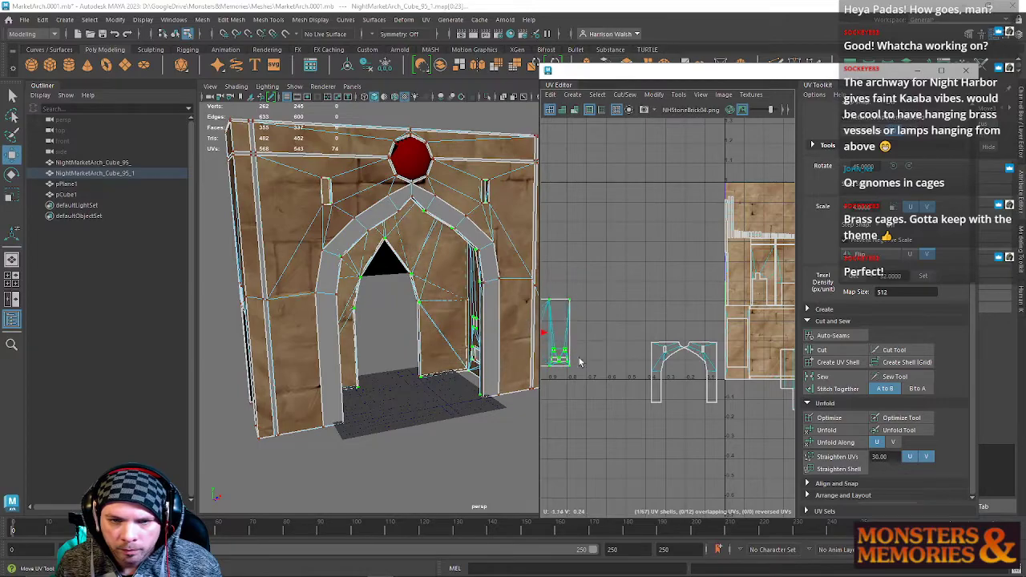
double_click(680, 375)
left_click_drag(680, 376, 626, 338)
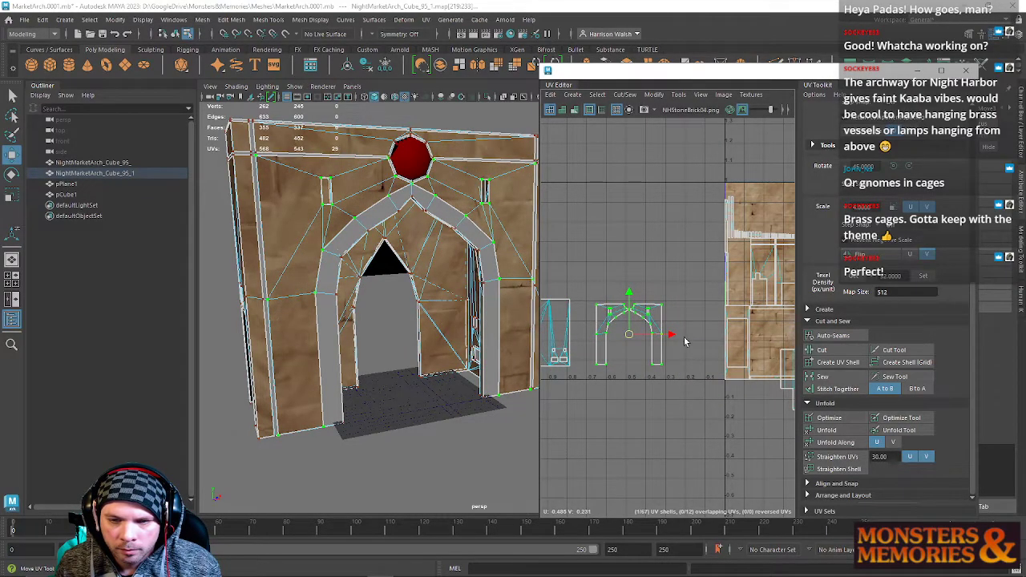
key("f")
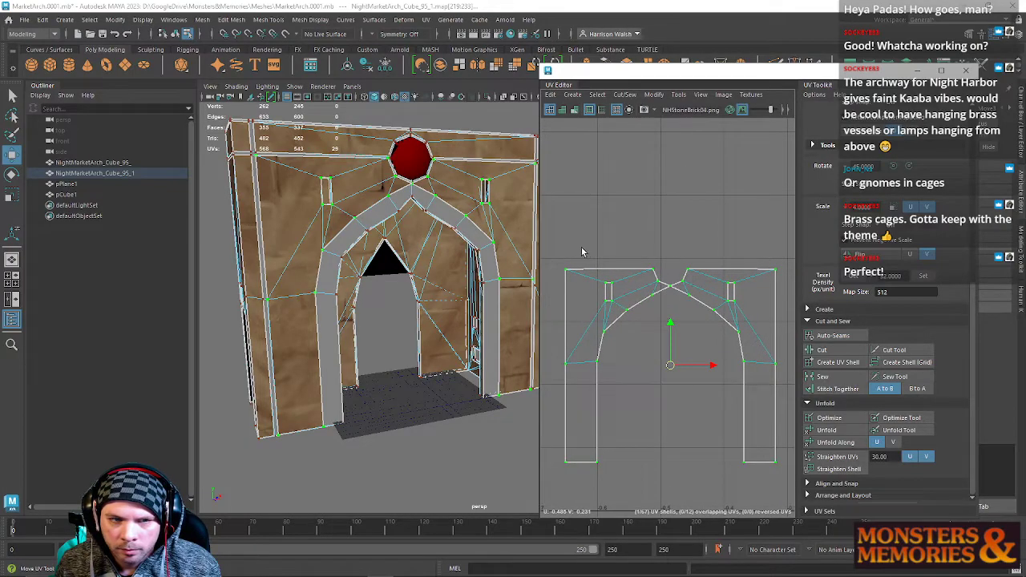
Select the four top-edge UVs of the front wall shell and reveal the Align and Snap tools.
left_click_drag(583, 262, 785, 275)
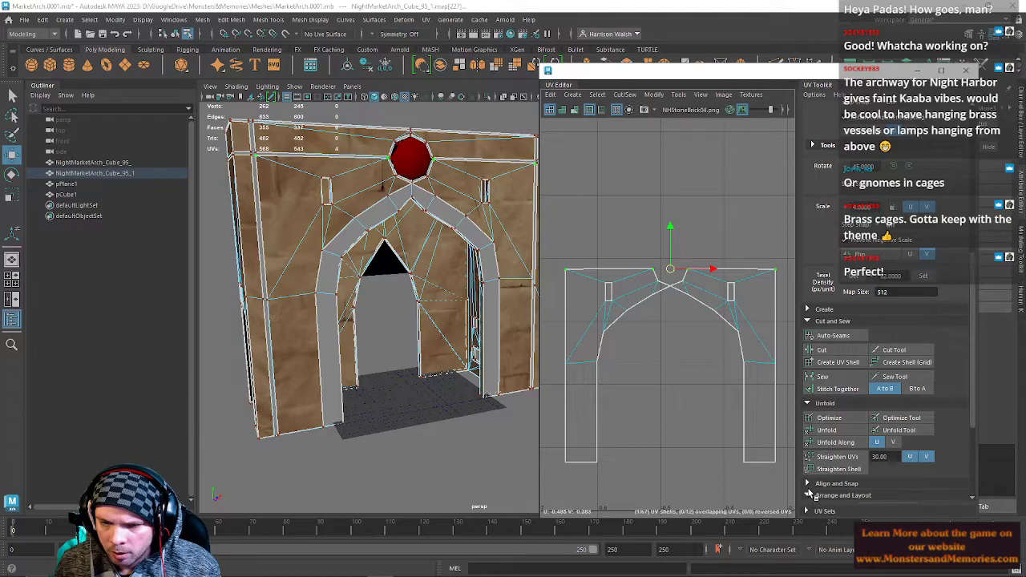
left_click(809, 483)
scroll(692, 235, "down", 5)
scroll(738, 345, "up", 5)
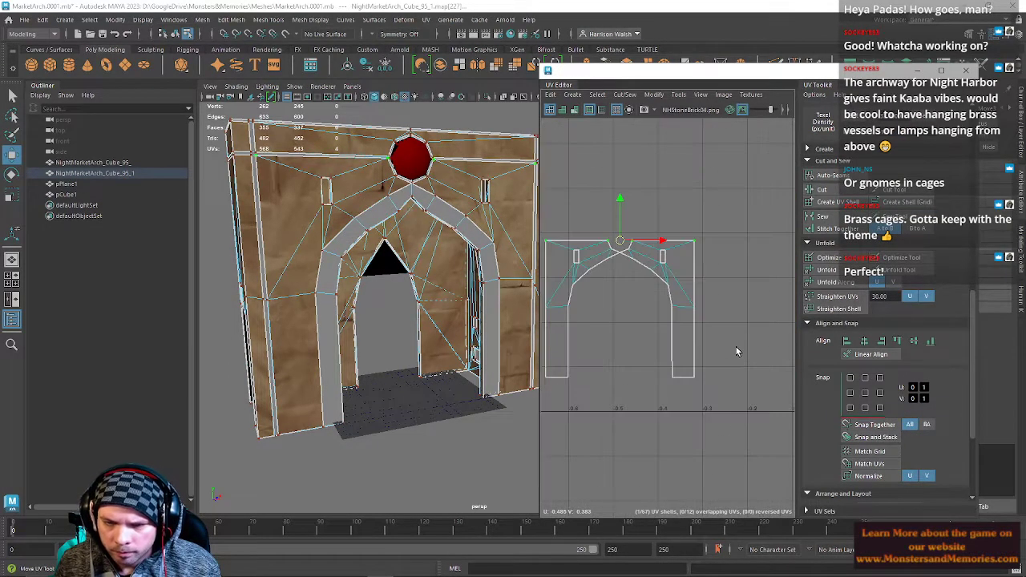
middle_click_drag(696, 340, 738, 334, "alt")
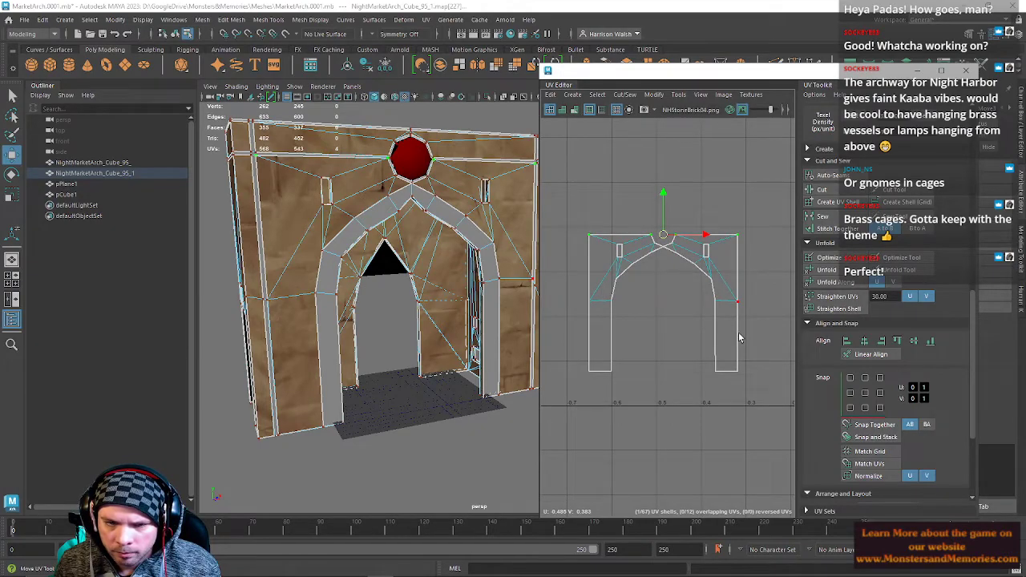
Align the two inner UVs of the front wall shell's right leg to their average U and nudge them slightly towards the opening.
left_click_drag(704, 293, 724, 378)
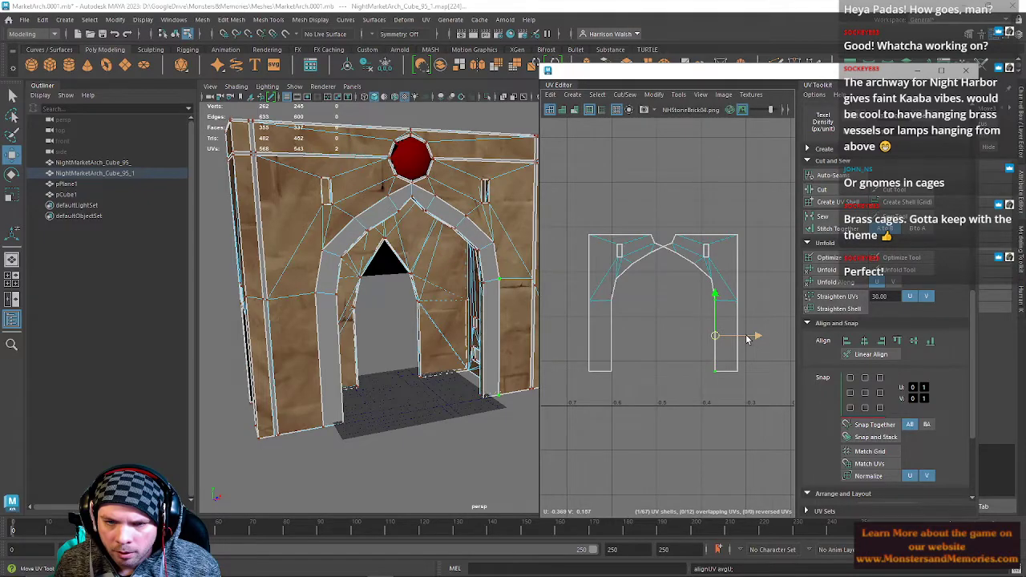
left_click_drag(453, 329, 430, 309, "alt")
left_click_drag(759, 337, 757, 337)
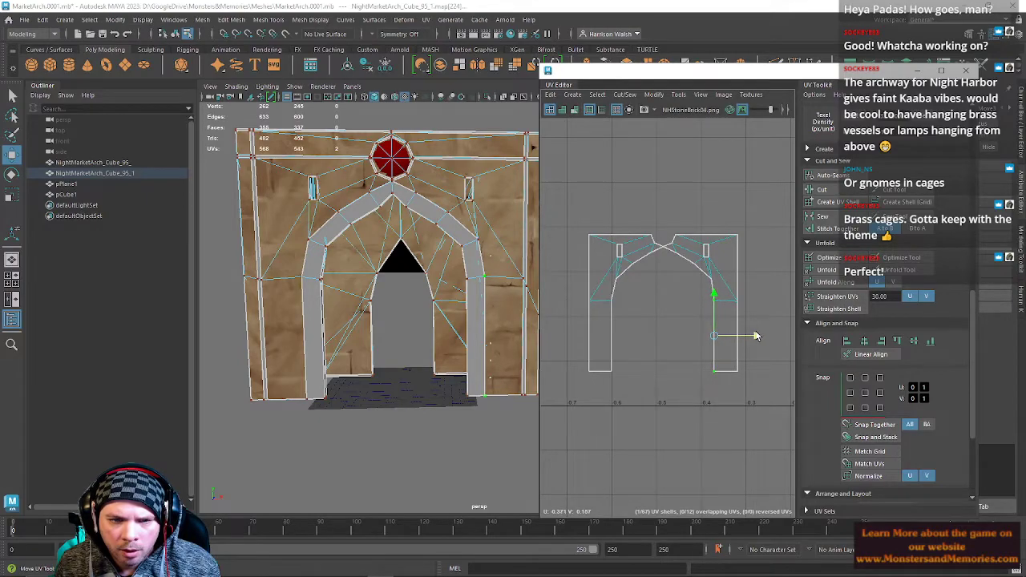
Undo the UV alignment, stitches, shell moves and rotations back to the wall shells' placement inside the texture tile.
key("ctrl+z")
key("ctrl+z")
key("ctrl+z")
key("ctrl+z")
key("ctrl+z")
key("ctrl+z")
scroll(738, 398, "down", 8)
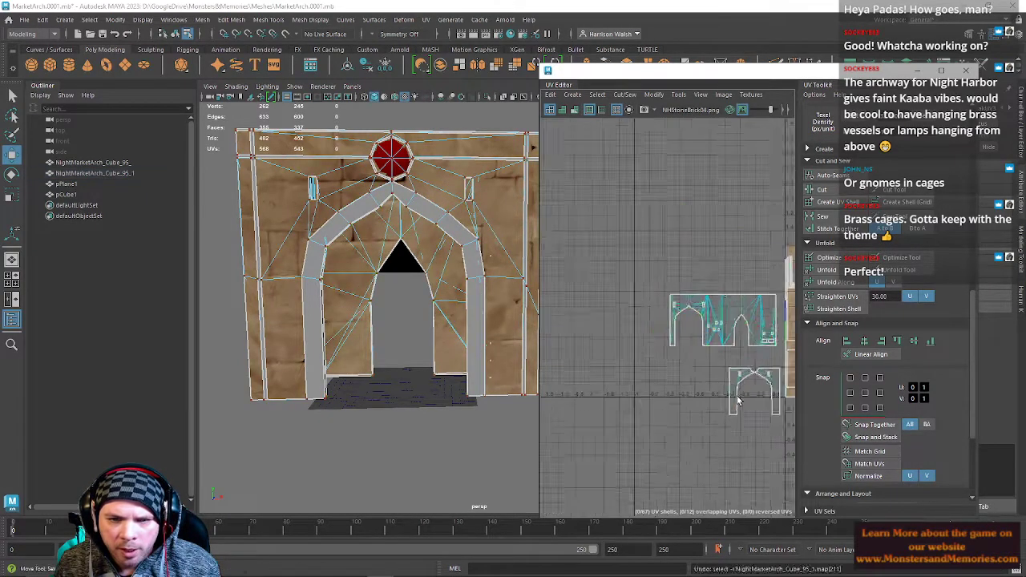
key("ctrl+z")
key("ctrl+z")
key("ctrl+z")
key("ctrl+z")
key("ctrl+z")
key("ctrl+z")
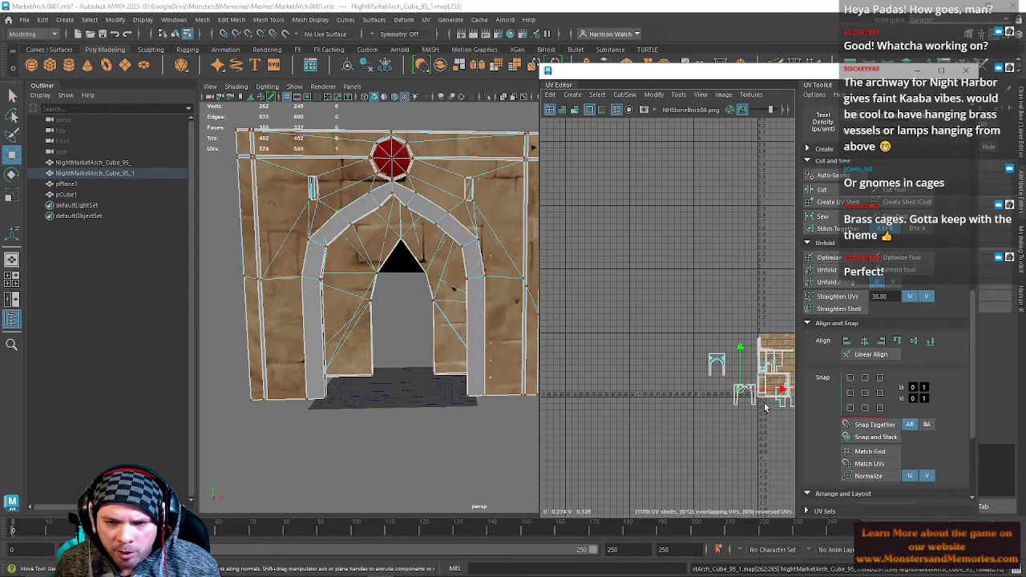
key("ctrl+z")
key("ctrl+z")
key("ctrl+z")
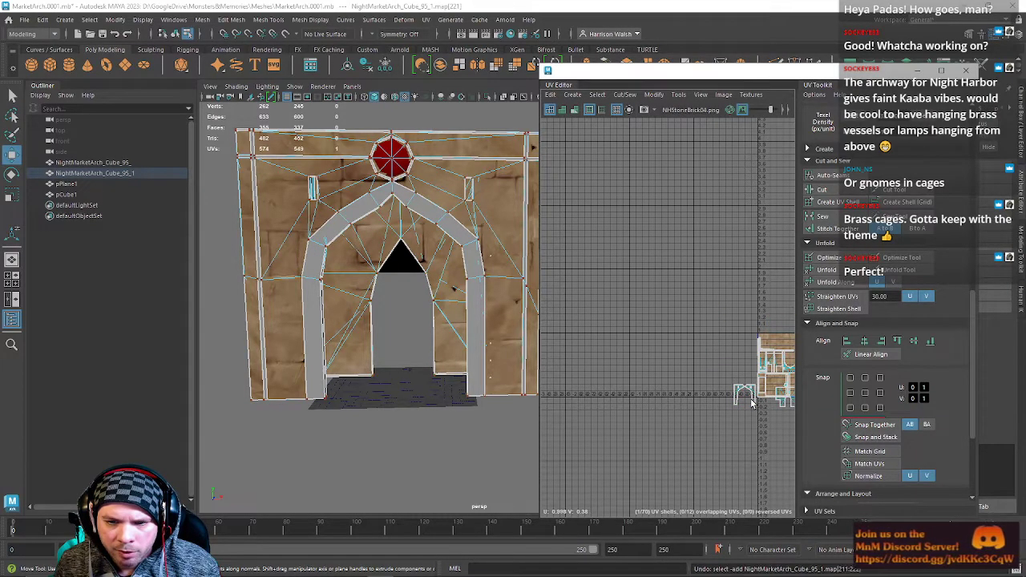
key("ctrl+z")
key("ctrl+z")
key("ctrl+z")
key("ctrl+z")
Switch to UV shell selection and move the wall shell overlapping the texture tile's lower edge past the tile's left edge.
middle_click_drag(750, 399, 673, 348, "alt")
scroll(704, 348, "up", 2)
scroll(716, 349, "up", 3)
right_click_drag(738, 315, 774, 314)
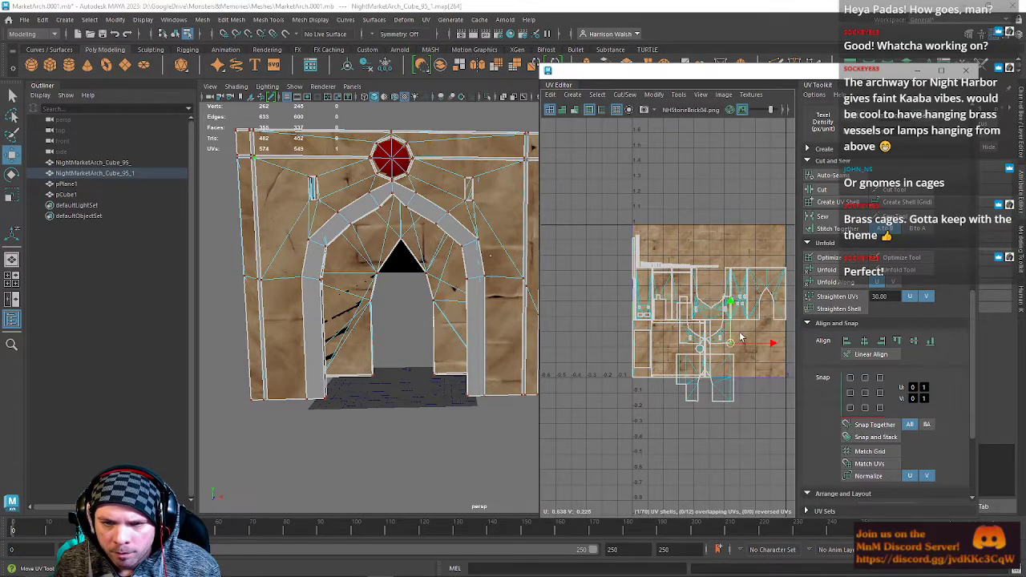
scroll(726, 284, "down", 8)
middle_click_drag(748, 321, 646, 388, "alt")
scroll(630, 355, "up", 5)
double_click(709, 248)
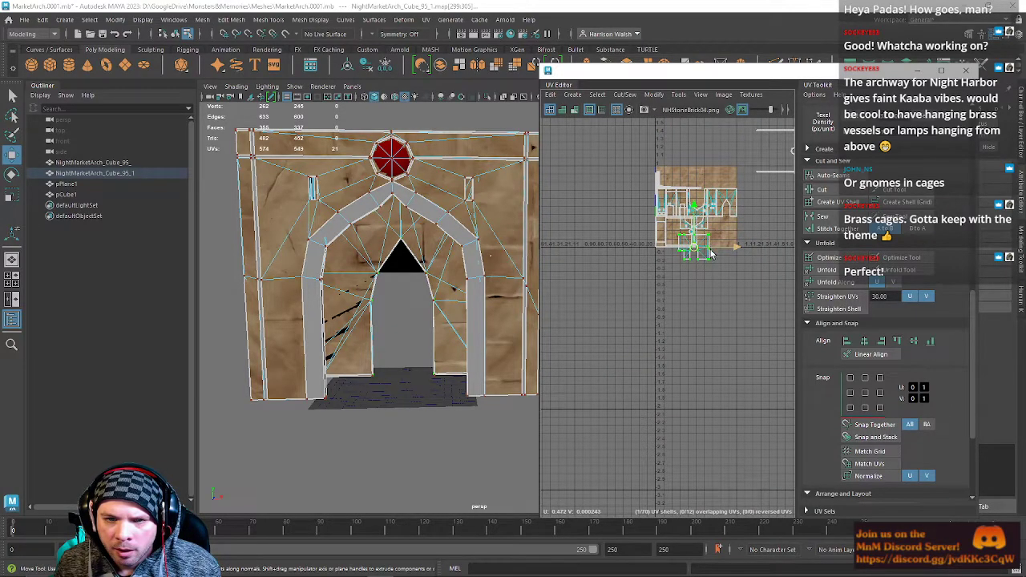
scroll(708, 248, "up", 3)
left_click_drag(689, 245, 524, 247)
Move the smaller inverted arch shell left of the texture tile and turn it upright in 45-degree clockwise rotations.
middle_click_drag(608, 249, 816, 289, "alt")
middle_click_drag(657, 270, 497, 302, "alt")
left_click(742, 250)
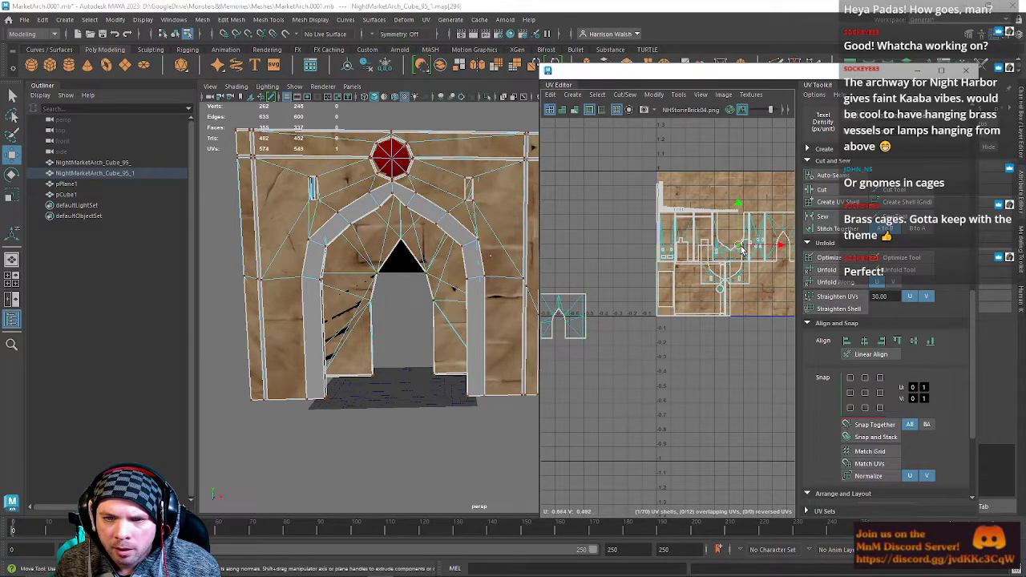
left_click_drag(730, 243, 573, 238)
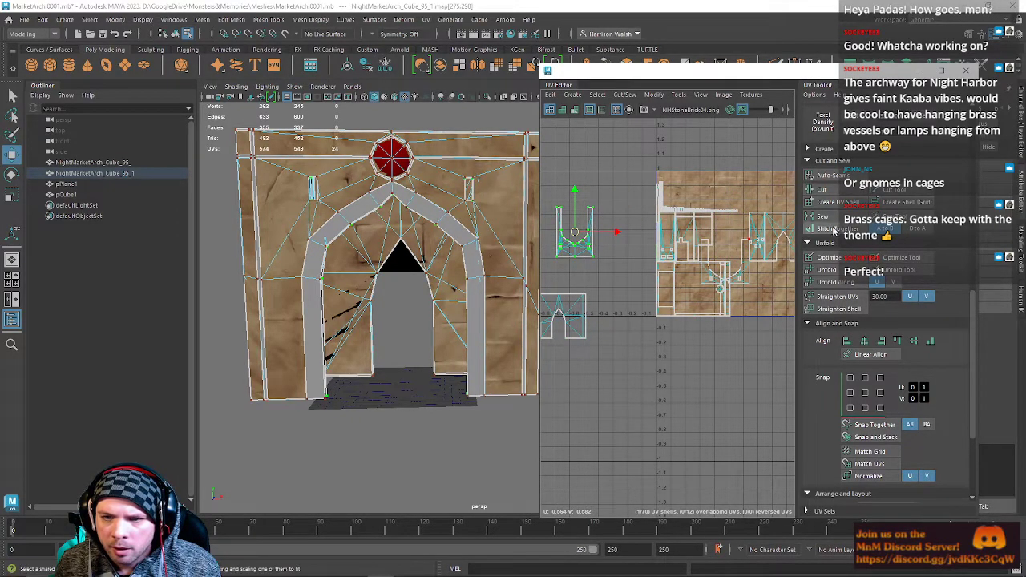
scroll(849, 257, "up", 5)
left_click(910, 295)
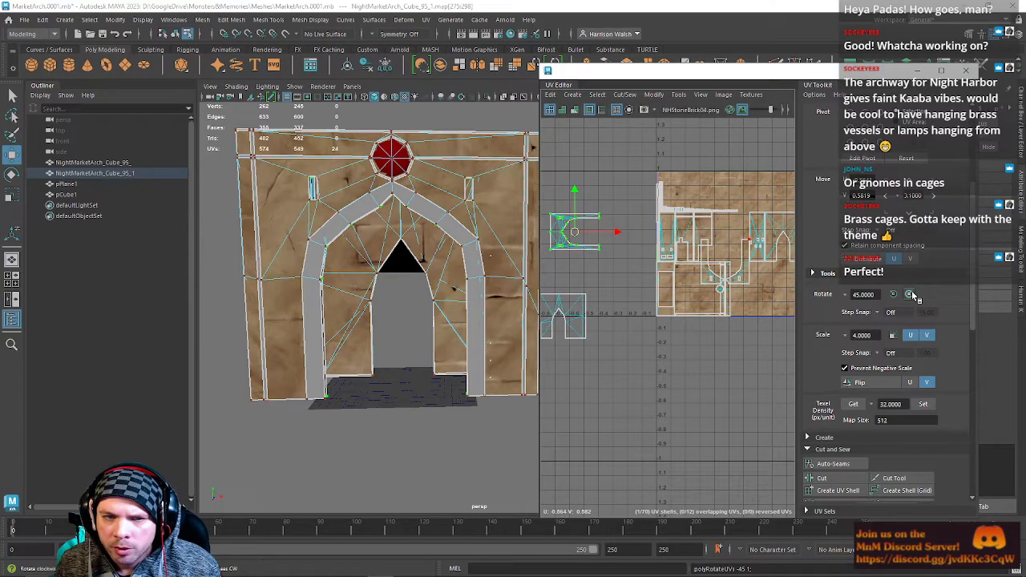
left_click(908, 294)
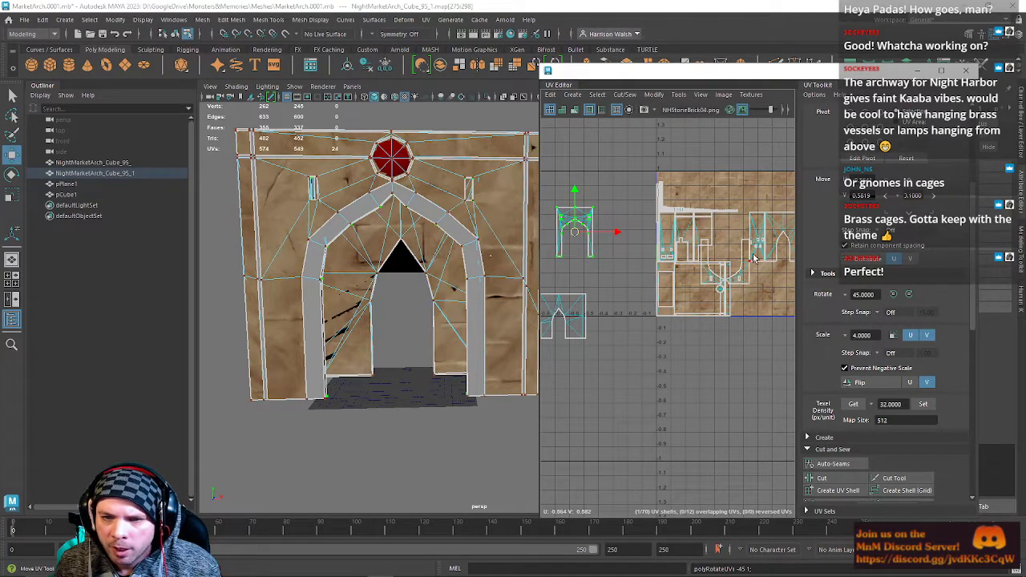
Move the larger front wall shell left of the tile, below the smaller arch shell, and rotate it upright in 45-degree clockwise increments.
left_click(745, 271)
left_click_drag(729, 269, 602, 274)
left_click(908, 295)
left_click(909, 296)
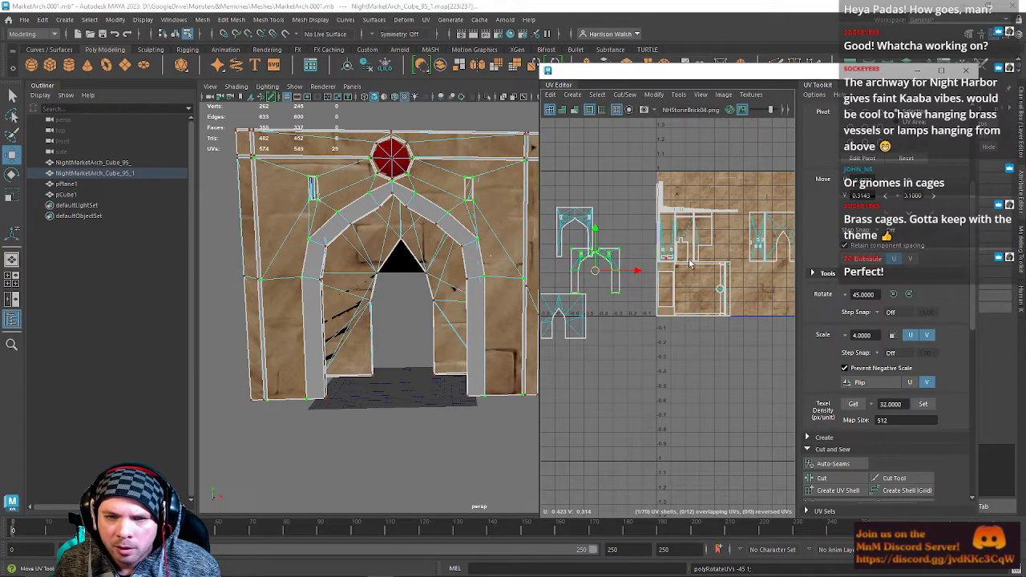
Stitch the adjoining wall shells one after another onto the upper arch shell along its outer side edge, using A to B.
middle_click_drag(739, 277, 722, 283, "alt")
left_click(736, 245)
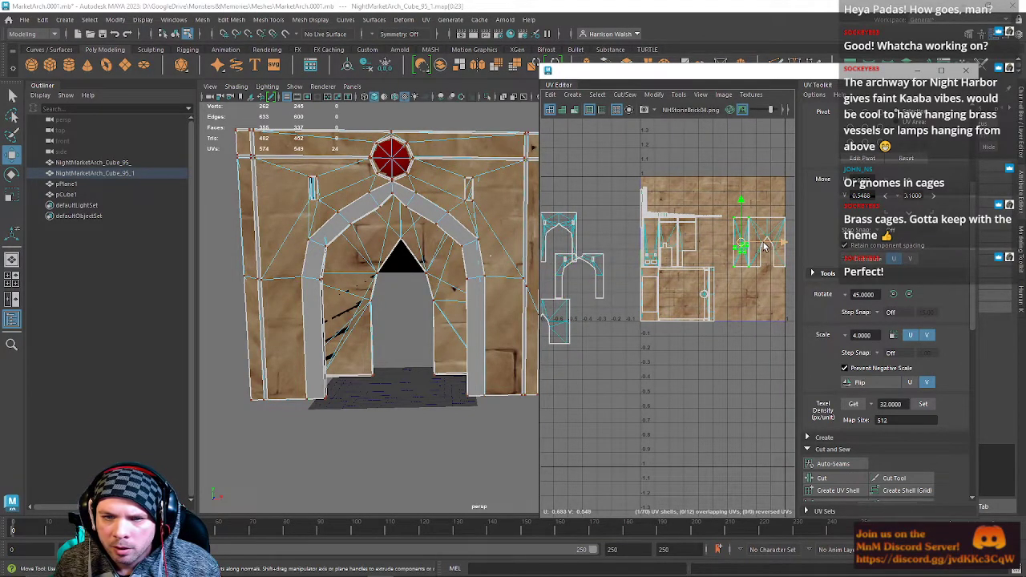
middle_click_drag(589, 283, 668, 287, "alt")
right_click_drag(634, 239, 636, 215)
left_click(621, 240)
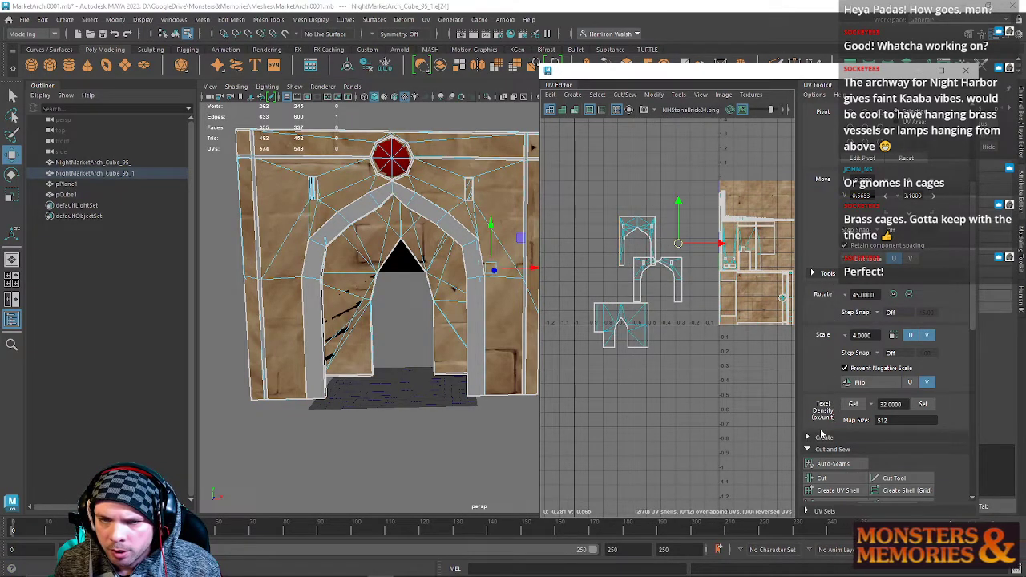
scroll(840, 451, "down", 4)
left_click(837, 356)
left_click(604, 247)
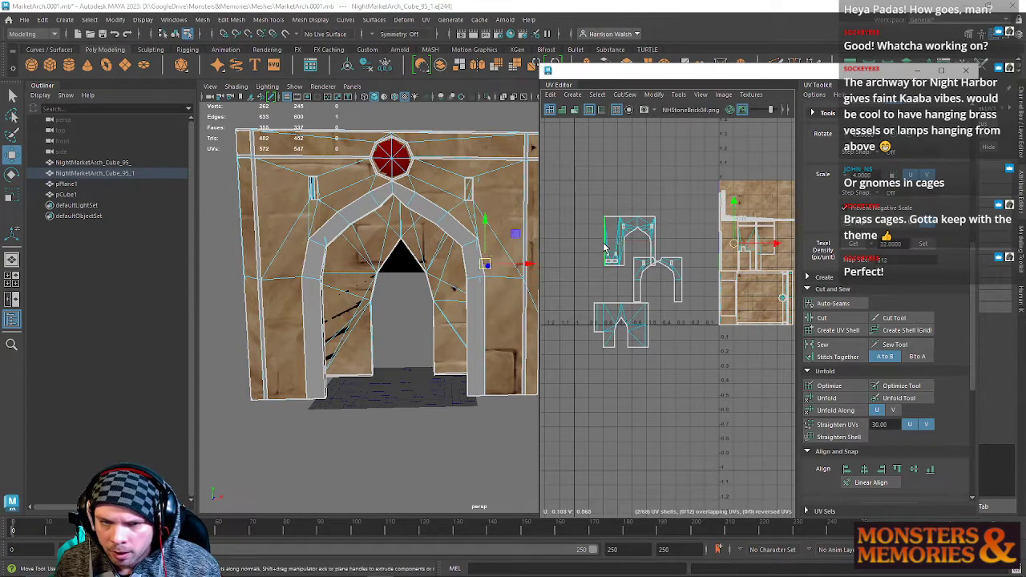
key("g")
left_click(573, 249)
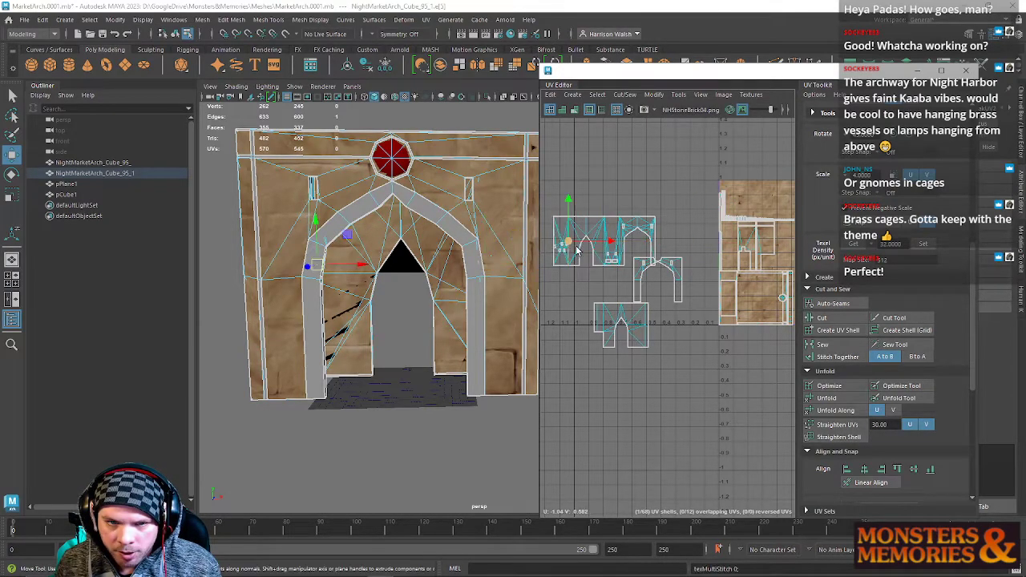
Move the lower pointed-arch wall shell beneath the stitched wall strip and place the front arch shell beside it, without overlap.
middle_click_drag(655, 319, 677, 324, "alt")
right_click_drag(641, 319, 683, 319)
left_click(634, 330)
left_click_drag(644, 330, 599, 305)
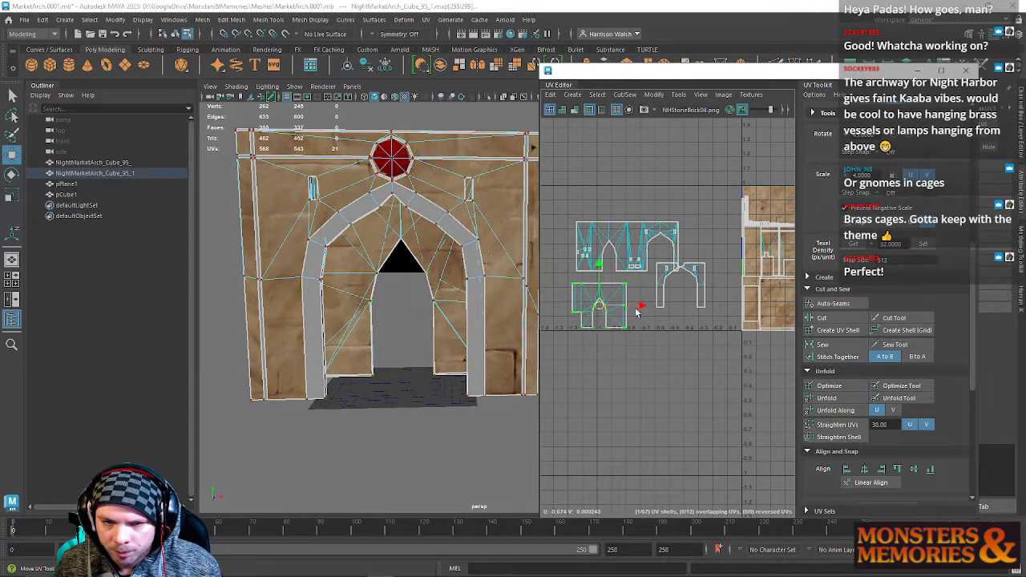
left_click(677, 292)
left_click_drag(677, 291, 657, 306)
Select the upper and lower wall edges at the arch's front corner in the 3D view and stitch the side wall shells together.
left_click_drag(475, 313, 506, 292, "alt")
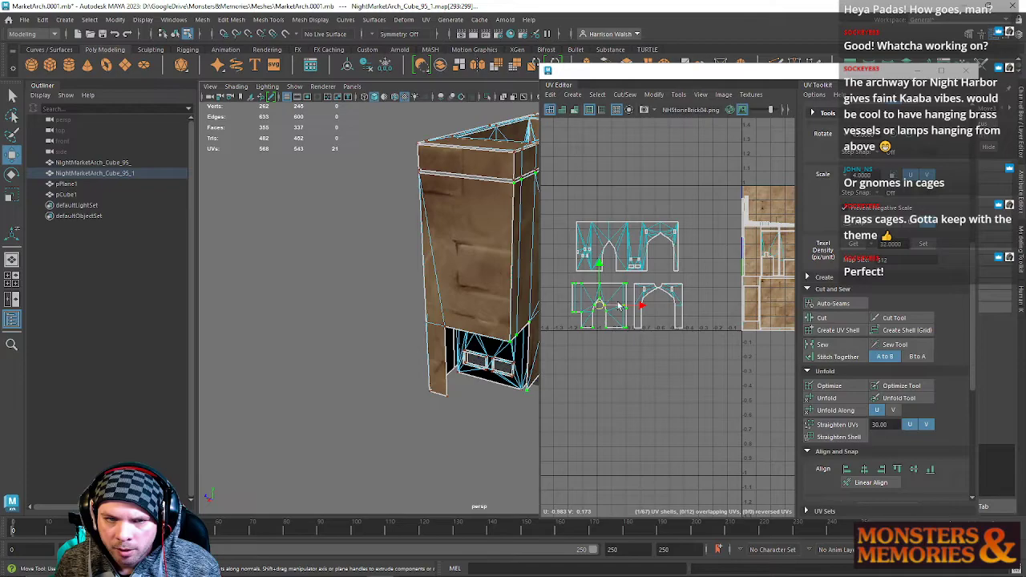
left_click_drag(452, 238, 438, 233, "alt")
right_click_drag(438, 233, 437, 202)
left_click(447, 239)
left_click_drag(385, 271, 451, 337, "alt")
left_click(457, 349, "shift")
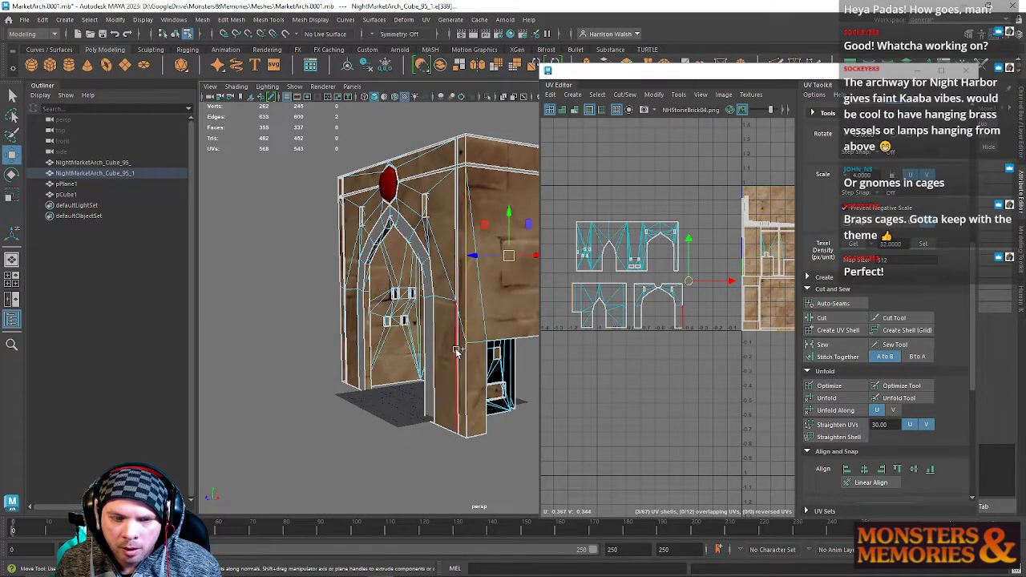
left_click(838, 357)
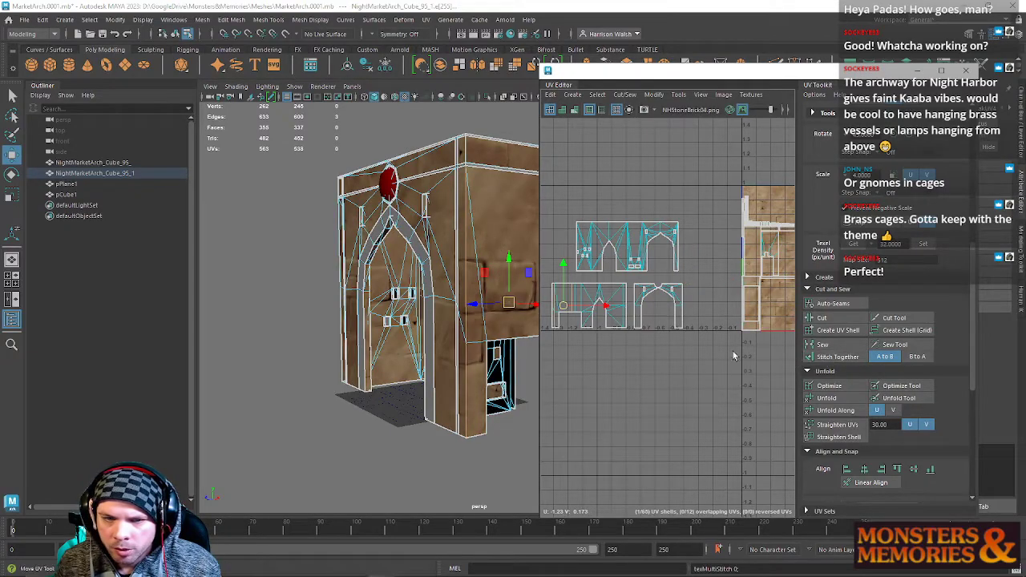
Stitch the wall pieces along the upper and lower edges of the opposite front corner.
left_click_drag(481, 305, 431, 244, "alt")
left_click(408, 259)
left_click_drag(450, 297, 367, 287, "alt")
left_click(412, 240)
left_click(412, 304, "shift")
left_click(837, 357)
middle_click_drag(671, 257, 649, 282, "alt")
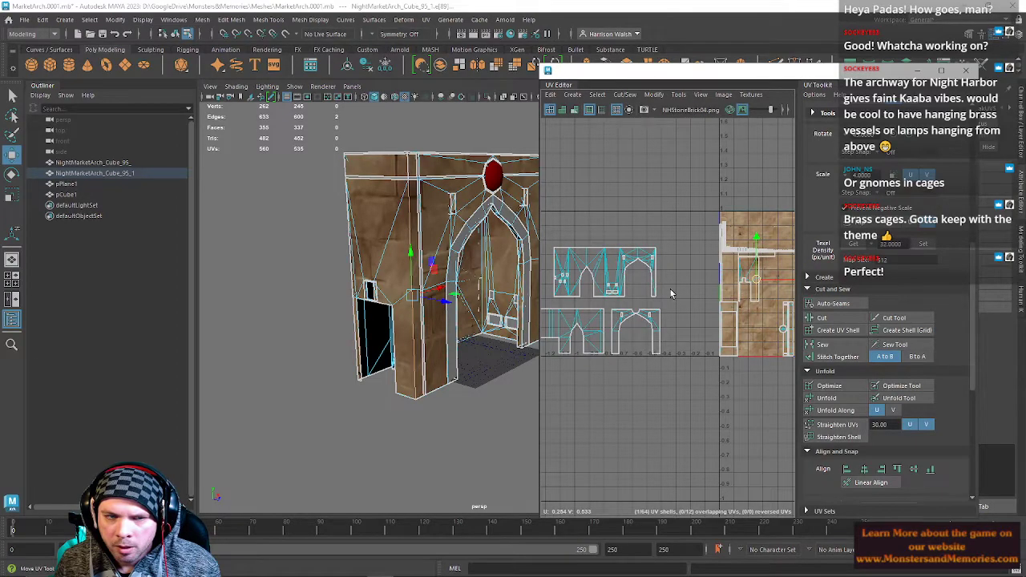
Stitch the remaining side wall piece onto the lower wall shell and move the combined shell clear of the front arch shell.
left_click_drag(451, 258, 415, 291, "alt")
left_click(401, 293)
left_click_drag(414, 365, 355, 313, "alt")
mouse_move(649, 266)
middle_mouse_down("alt")
mouse_move(685, 274)
mouse_move(688, 258)
mouse_move(599, 266)
mouse_move(660, 256)
middle_mouse_up("alt")
key("g")
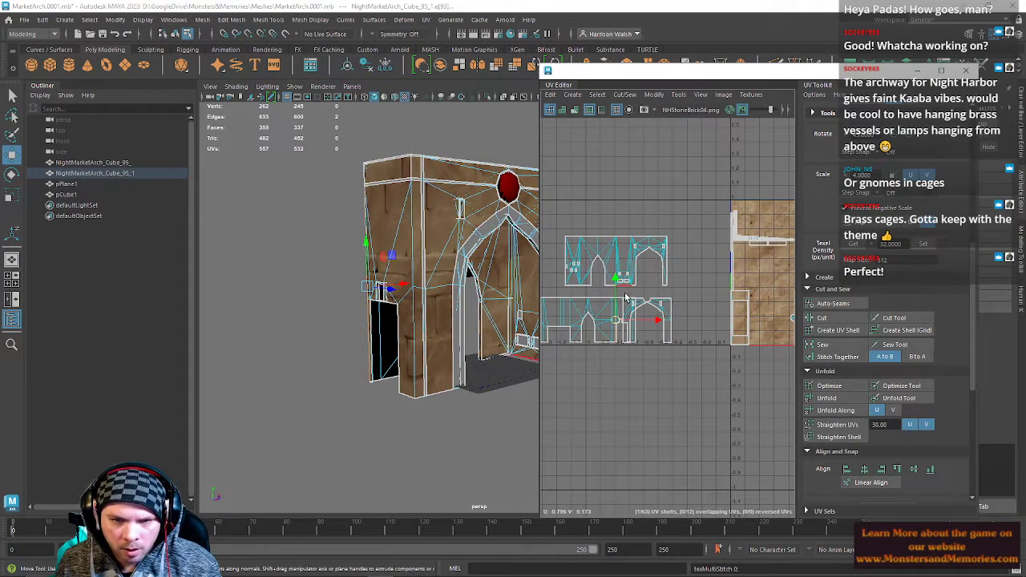
middle_click_drag(621, 290, 713, 276, "alt")
right_click_drag(692, 303, 738, 302)
double_click(667, 307)
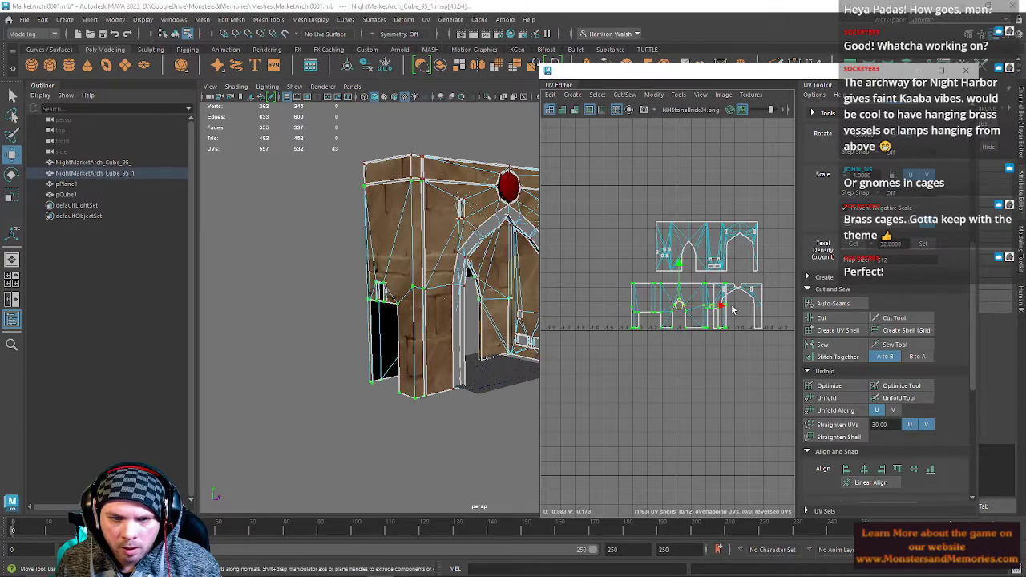
mouse_move(723, 307)
left_mouse_down()
mouse_move(670, 307)
mouse_move(704, 306)
left_mouse_up()
Select the top band's vertical corner edges on the arch model and stitch the neighbouring band shells together.
middle_click_drag(468, 211, 468, 216, "alt")
scroll(468, 216, "up", 10)
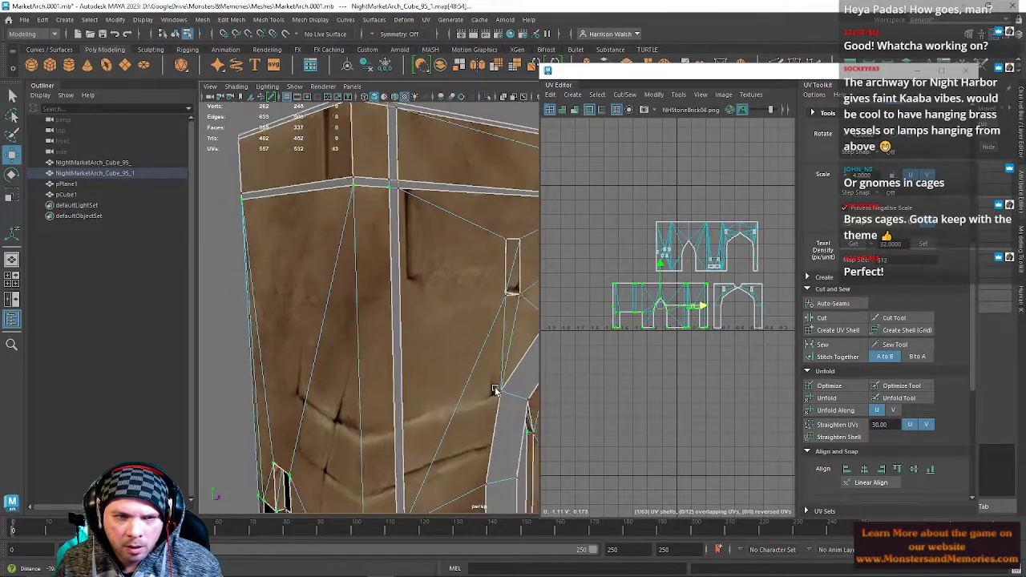
right_click_drag(382, 166, 381, 136)
left_click(362, 153)
left_click_drag(319, 195, 500, 236, "alt")
middle_click_drag(280, 200, 369, 222, "alt")
left_click_drag(369, 223, 443, 234, "alt")
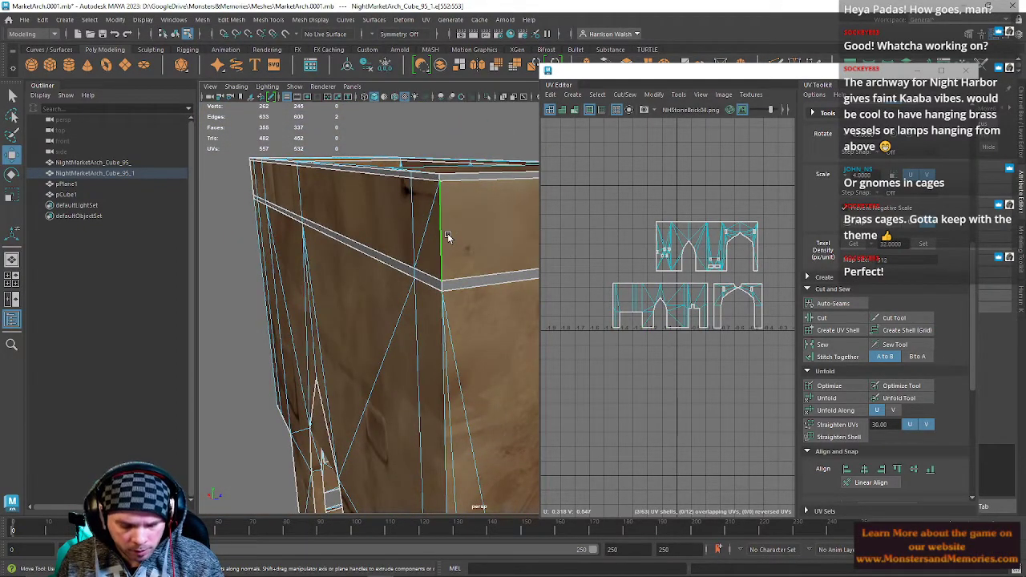
key("g")
scroll(450, 238, "down", 4)
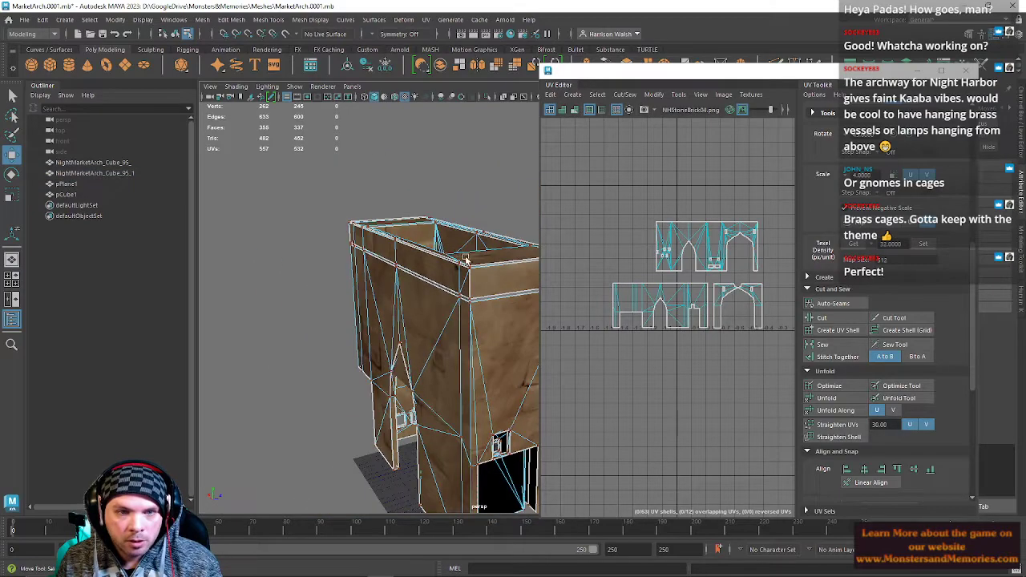
scroll(461, 259, "up", 3)
key("ctrl+z")
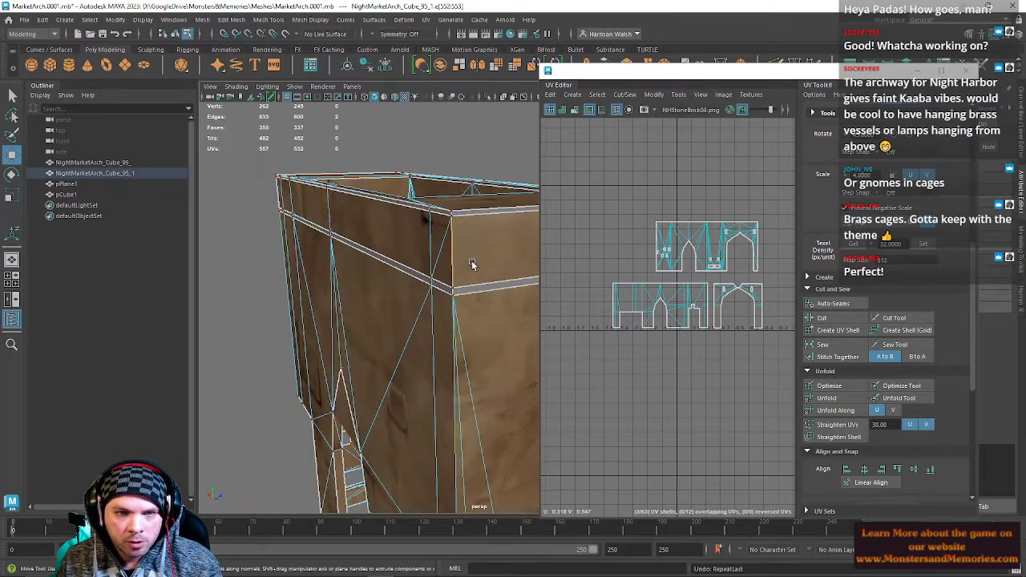
left_click(834, 360)
Stitch the top band's remaining pieces together at the other corners, working around to the front of the arch.
left_click_drag(385, 292, 457, 298, "alt")
right_click_drag(457, 297, 358, 240, "alt")
left_click_drag(357, 240, 532, 214, "alt")
right_click_drag(532, 214, 505, 220, "alt")
left_click(412, 252)
left_click_drag(412, 254, 449, 320, "alt")
right_click_drag(417, 247, 417, 215)
left_click(417, 257)
left_click_drag(417, 256, 473, 254, "alt")
key("shift+s")
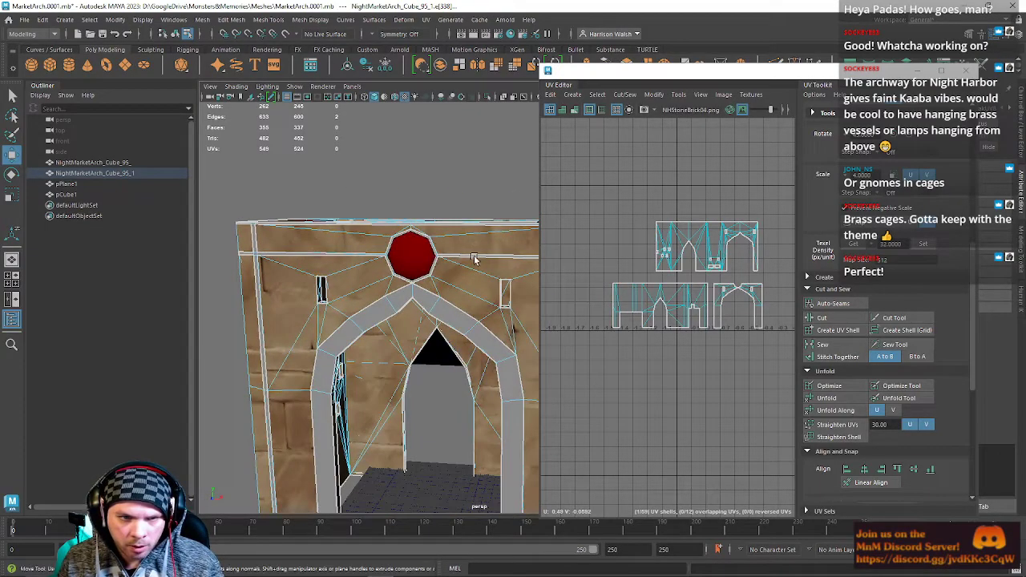
left_click_drag(408, 258, 340, 244, "alt")
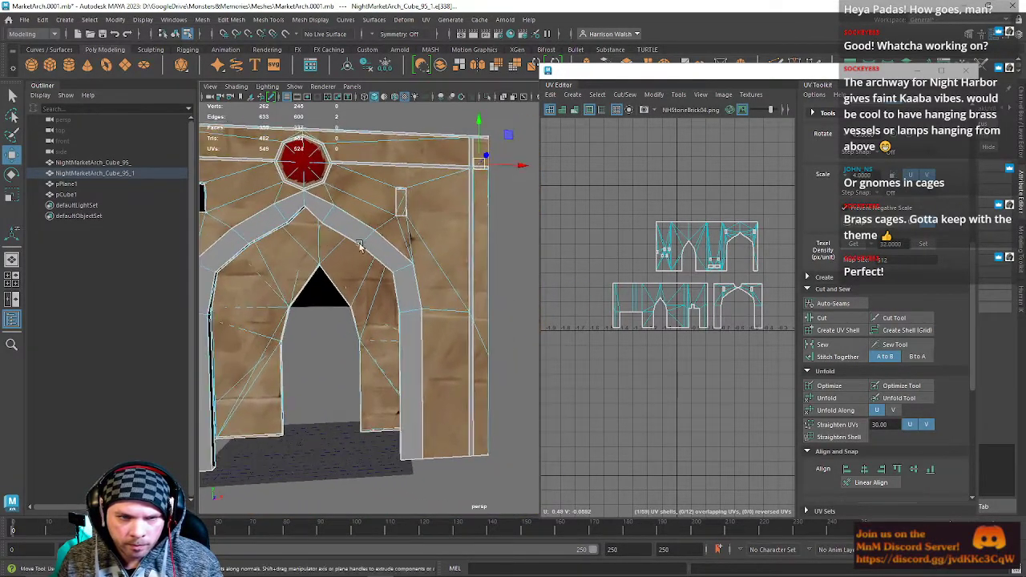
Move the stitched long top-band UV shell out of the texture tile, rotate it horizontal and place it above the wall shells.
middle_click_drag(791, 258, 570, 271, "alt")
right_click_drag(676, 302, 724, 299)
double_click(669, 272)
left_click_drag(669, 316, 566, 278)
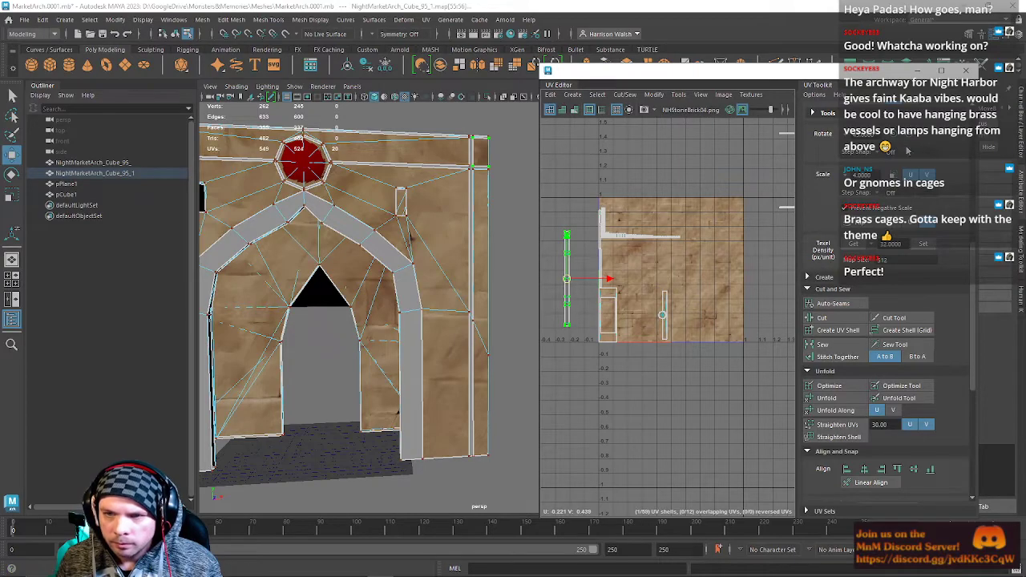
left_click(901, 138)
middle_click_drag(603, 274, 776, 284, "alt")
left_click_drag(740, 290, 634, 230)
Move the front top-band shell with the gem notch out of the tile, rotate it horizontal in 45-degree increments and line it up beside the long band.
right_click_drag(399, 146, 407, 174)
left_click(397, 150)
middle_click_drag(759, 275, 673, 267, "alt")
scroll(722, 269, "up", 2)
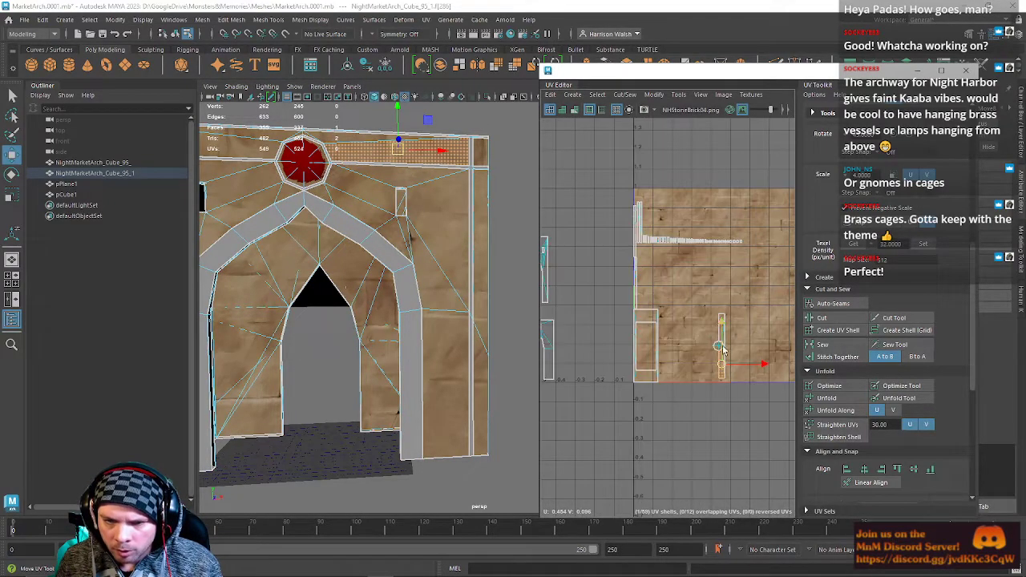
key("f")
scroll(683, 330, "down", 3)
right_click_drag(667, 300, 691, 302)
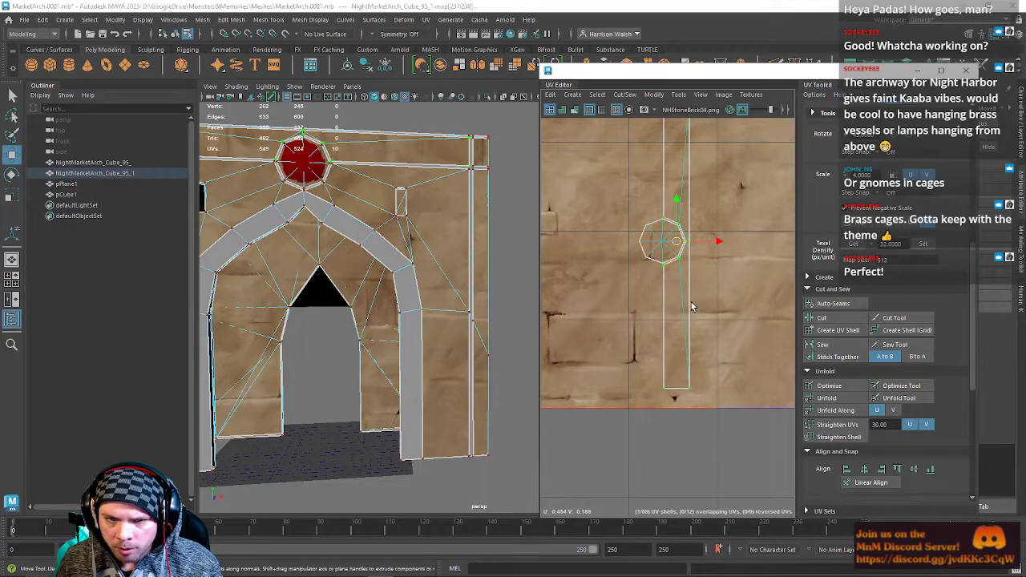
scroll(691, 286, "down", 6)
scroll(691, 286, "down", 3)
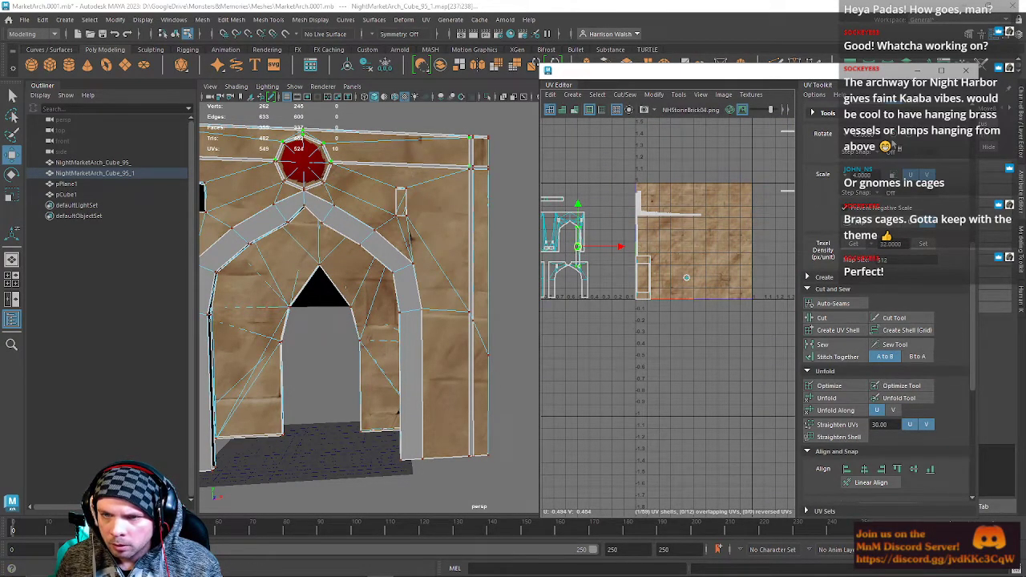
left_click(898, 141)
left_click(897, 138)
middle_click_drag(584, 260, 736, 298, "alt")
left_click_drag(727, 285, 618, 242)
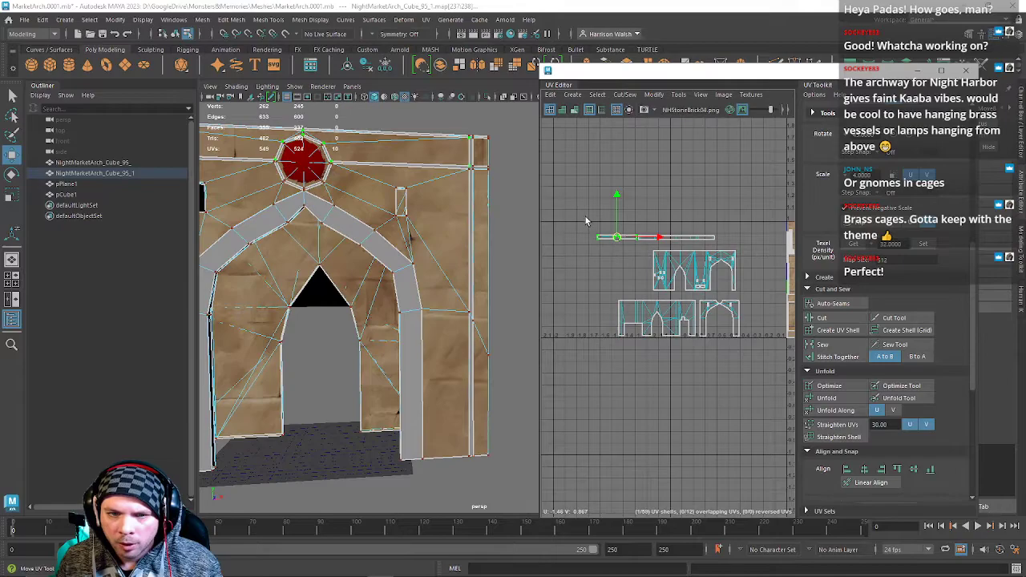
Select all five wall and band shells, scale them up together and keep them outside the texture tile.
left_click_drag(740, 379, 756, 383)
scroll(743, 358, "down", 4)
left_click_drag(753, 327, 712, 317)
scroll(706, 323, "up", 4)
key("w")
left_click_drag(621, 329, 639, 330)
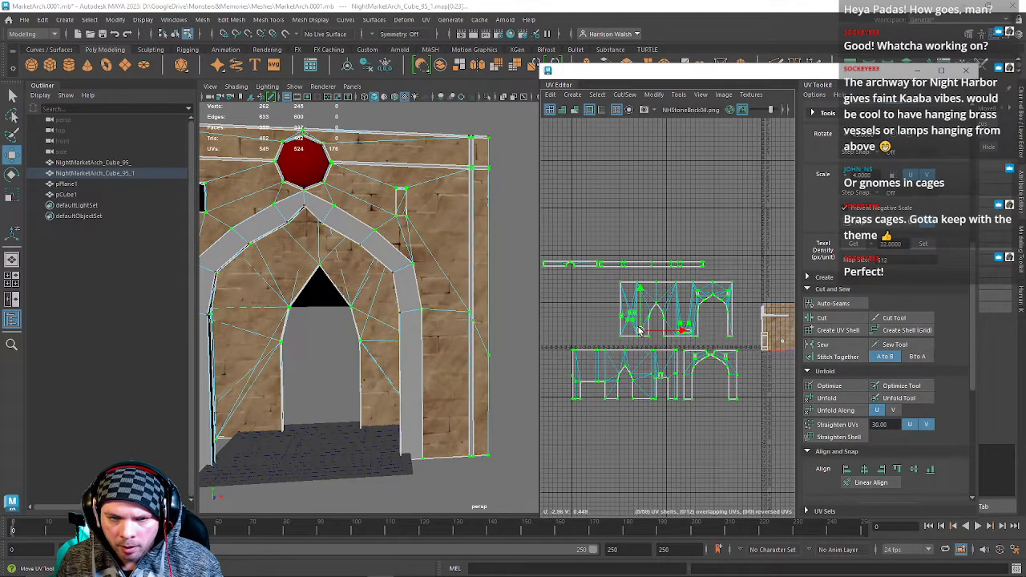
Place the notched front band just above the front arch shell and the long band just above the lower side wall shell.
left_click(584, 265)
left_click(708, 347)
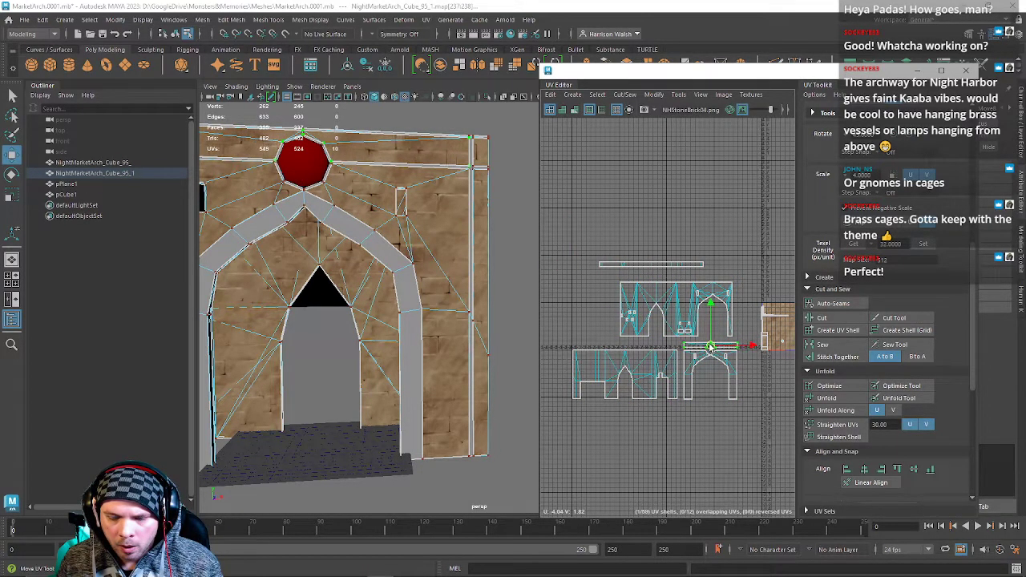
left_click(628, 349)
left_click_drag(629, 351, 627, 349)
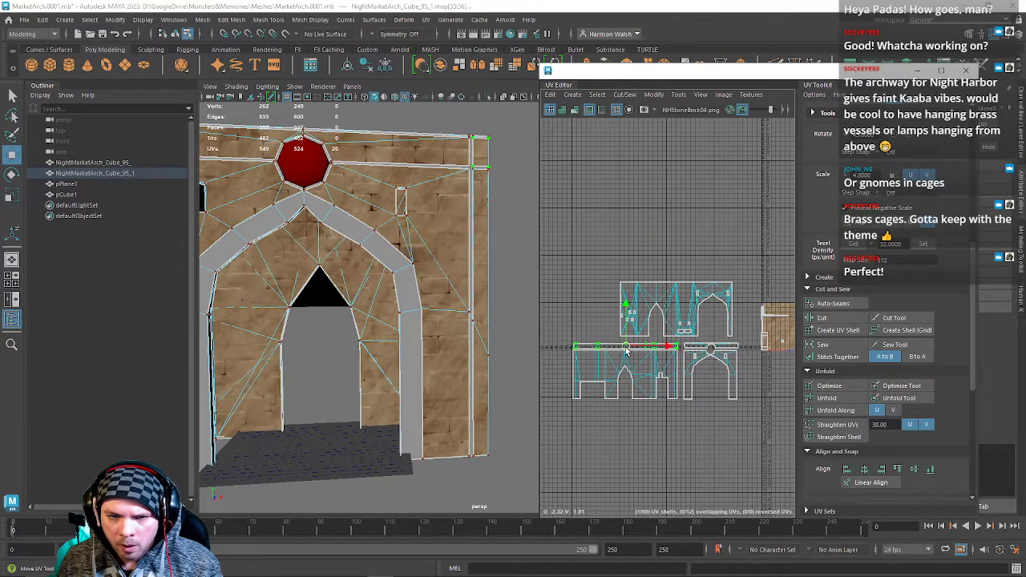
scroll(697, 370, "up", 5)
middle_click_drag(705, 333, 712, 353, "alt")
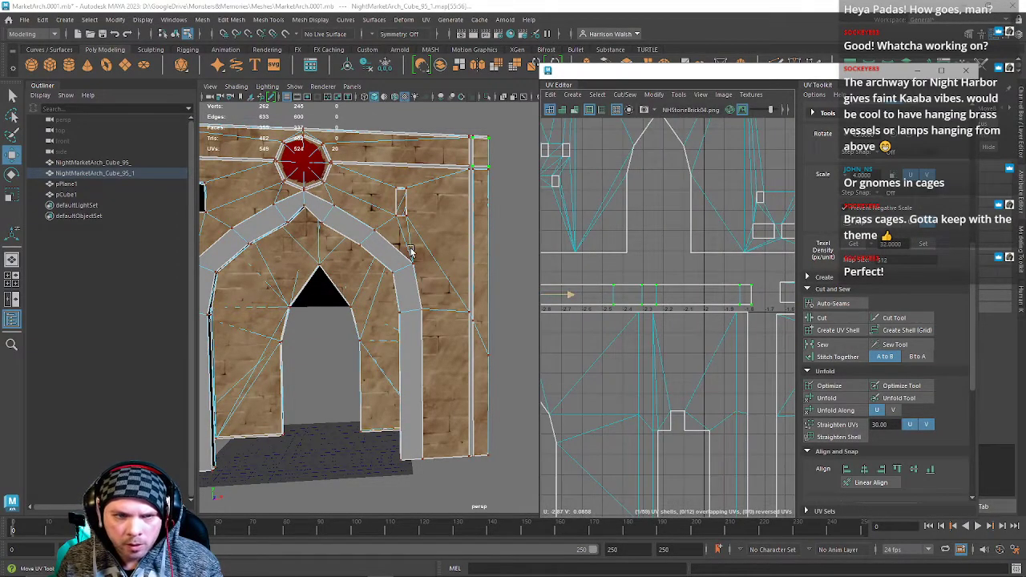
Select the faces of both top-band shells and move the bands together above the upper wall strip.
middle_click_drag(412, 252, 469, 324, "alt")
middle_click_drag(240, 251, 353, 267, "alt")
left_click_drag(352, 268, 463, 300, "alt")
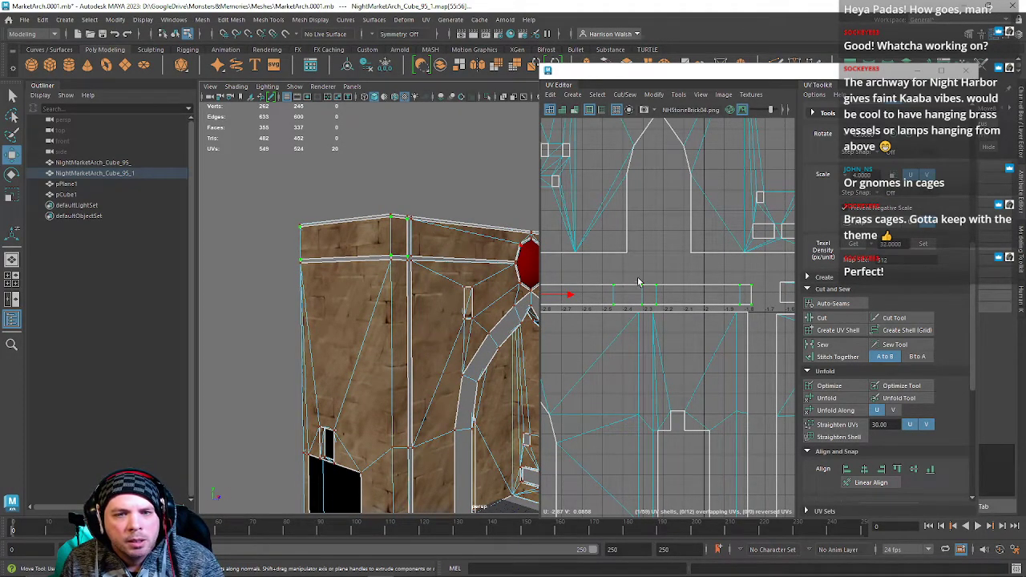
scroll(652, 296, "down", 4)
right_click_drag(645, 295, 656, 318)
scroll(657, 312, "down", 4)
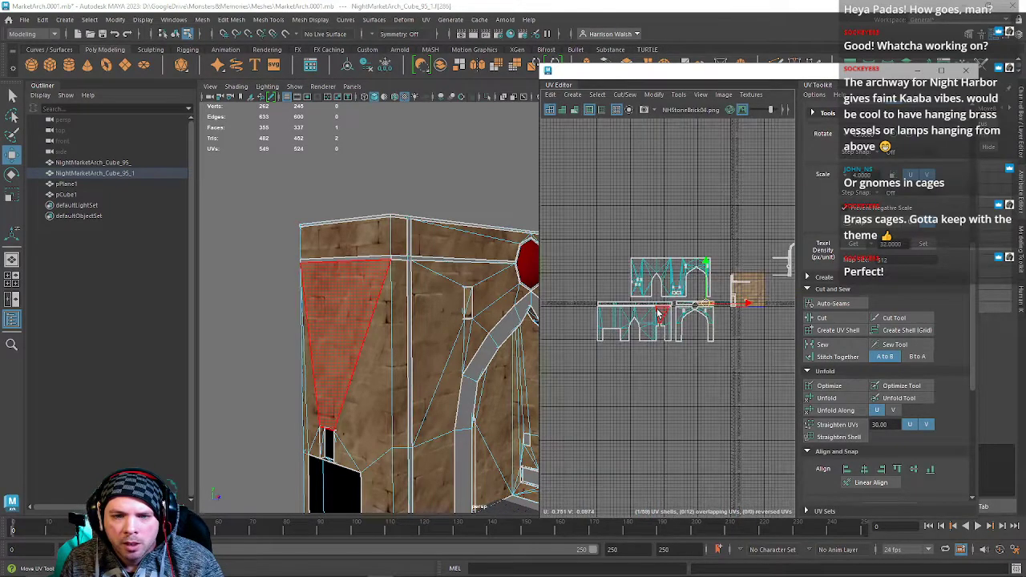
double_click(708, 306)
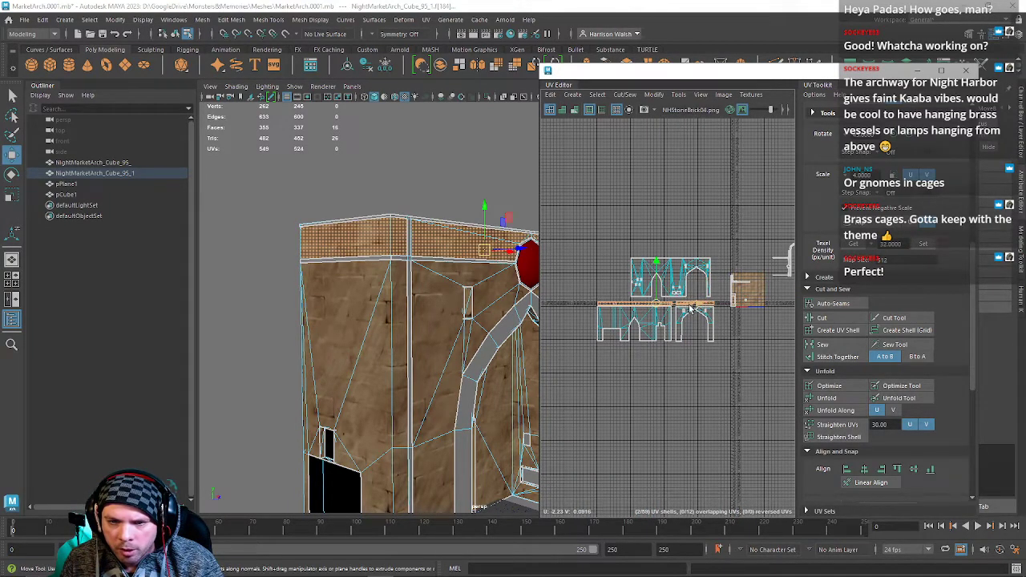
scroll(678, 317, "up", 4)
left_click_drag(664, 282, 617, 145)
middle_click_drag(639, 163, 673, 237, "alt")
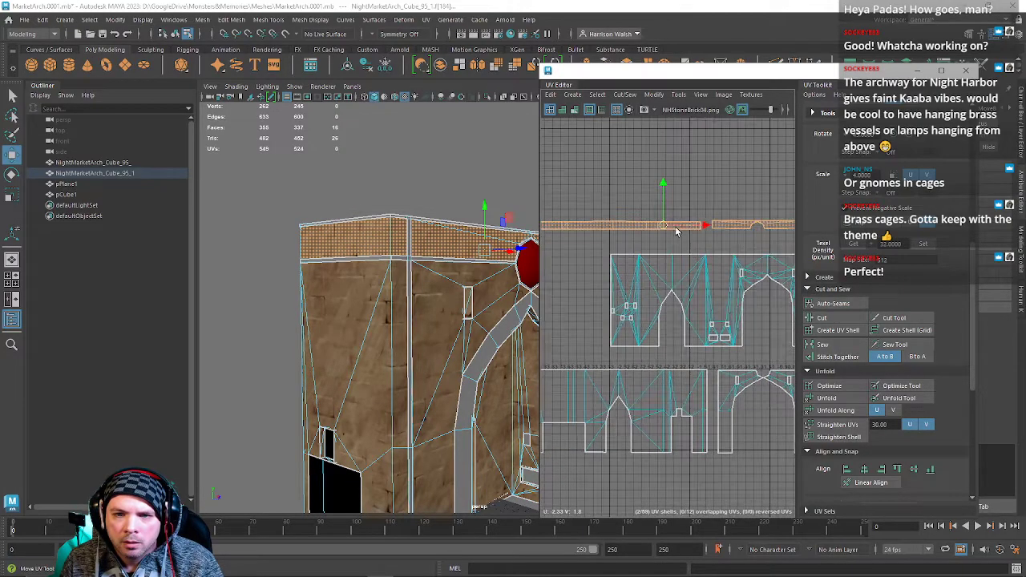
scroll(623, 198, "up", 2)
middle_click_drag(631, 203, 660, 201, "alt")
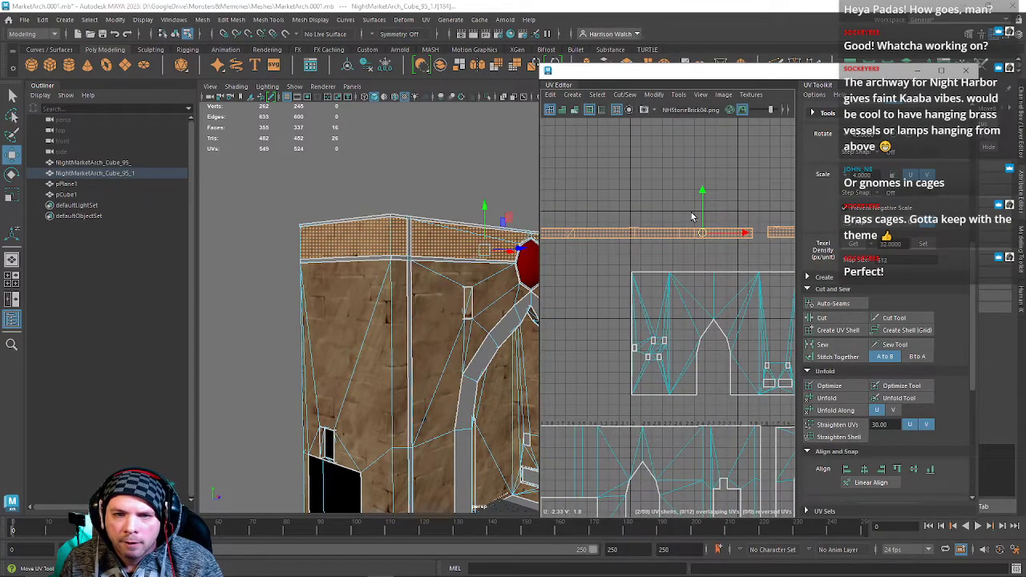
Widen the UV Editor and select the long top-band's UV shell.
left_click_drag(541, 148, 407, 154)
middle_click_drag(629, 206, 661, 245, "alt")
left_click(657, 227)
left_click(648, 251)
right_click_drag(647, 229, 601, 213)
left_click(556, 224)
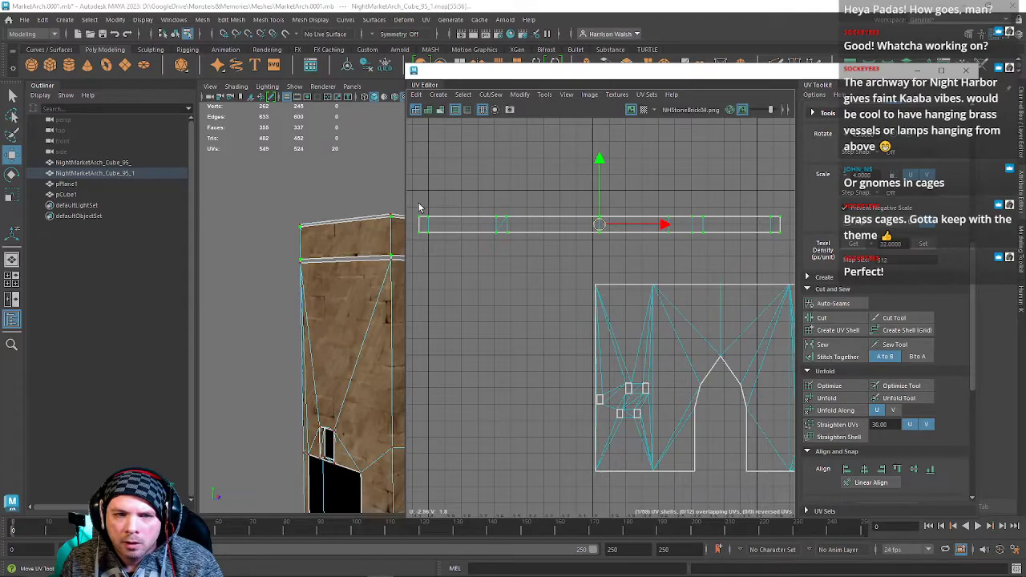
scroll(896, 386, "down", 3)
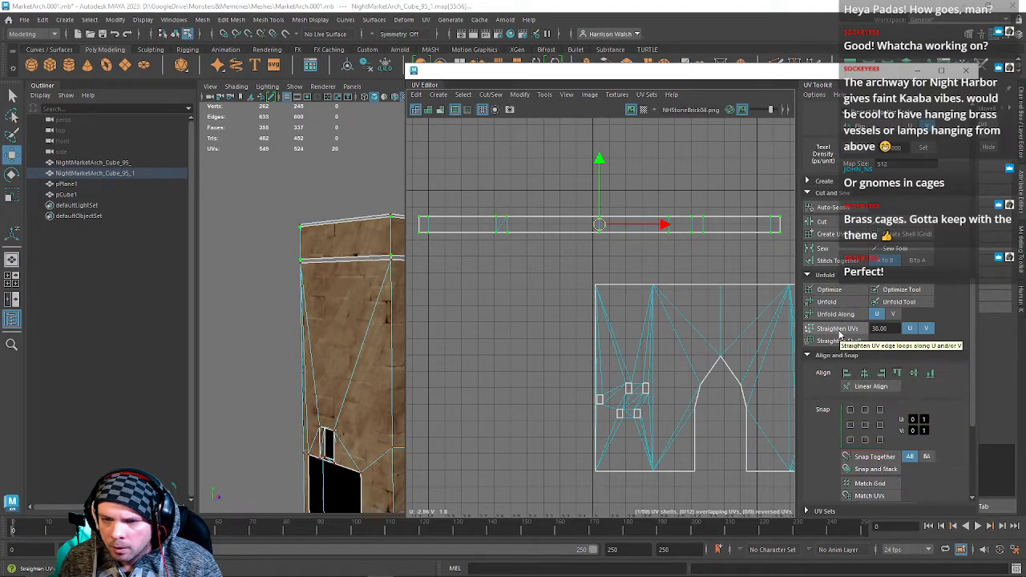
middle_click_drag(681, 283, 562, 294, "alt")
scroll(699, 294, "down", 2)
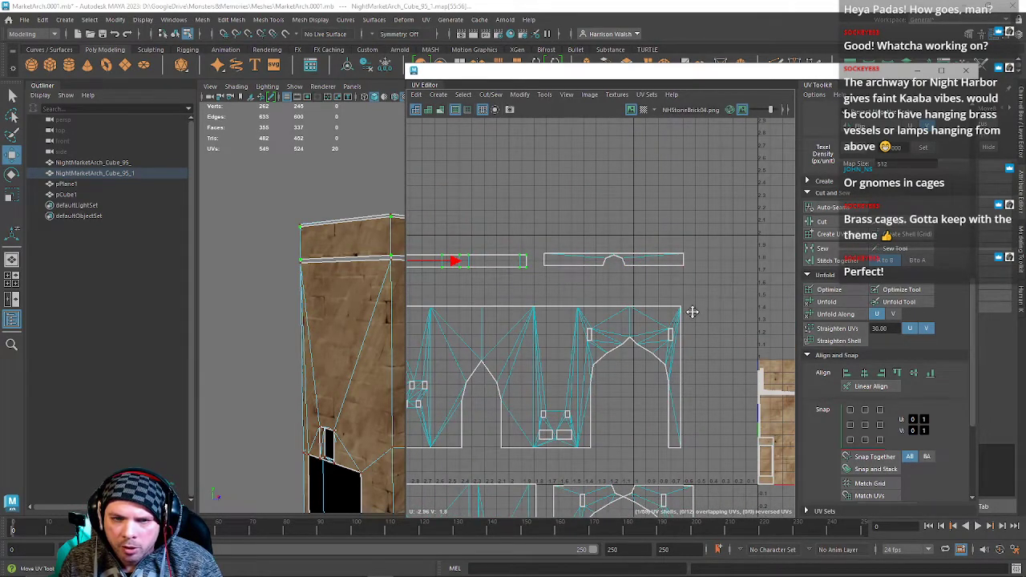
middle_click_drag(695, 317, 634, 242, "alt")
middle_click_drag(703, 335, 614, 301, "alt")
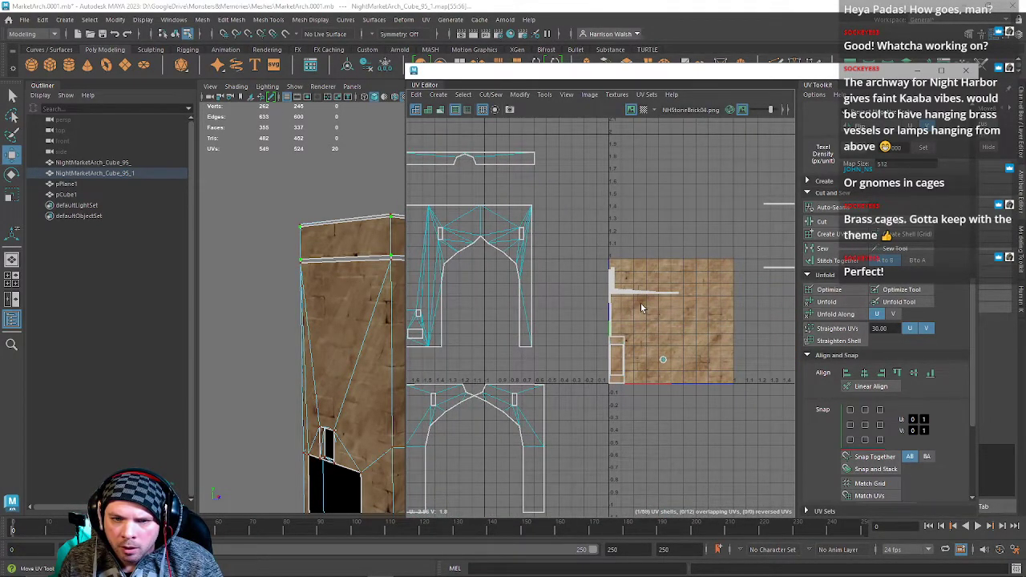
Select the thin shells along the texture tile's left edge and check which parts of the arch they cover.
left_click_drag(695, 323, 717, 314)
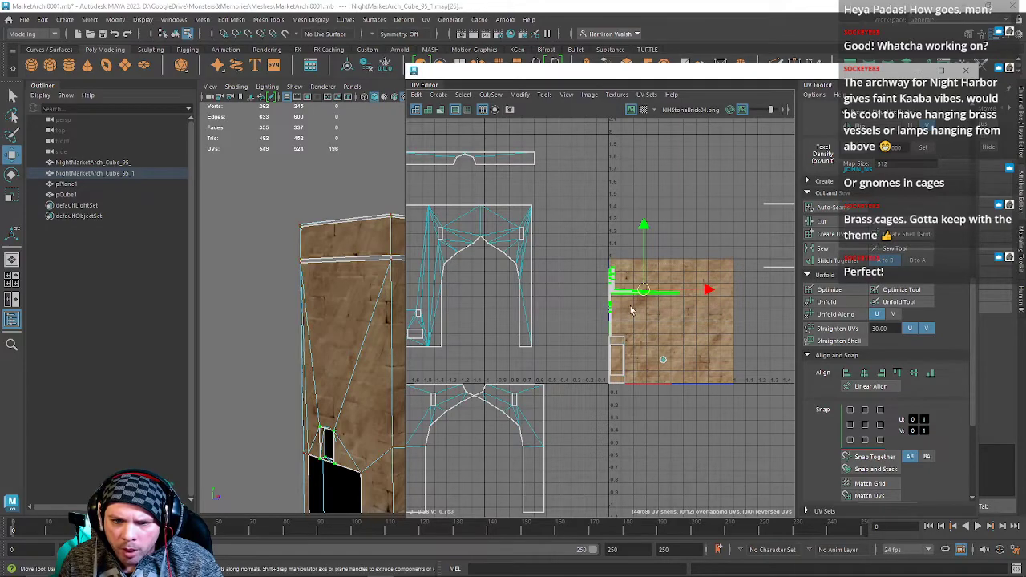
middle_click_drag(382, 341, 321, 240, "alt")
left_click_drag(332, 314, 688, 320, "alt")
scroll(633, 365, "up", 3)
left_click(606, 343)
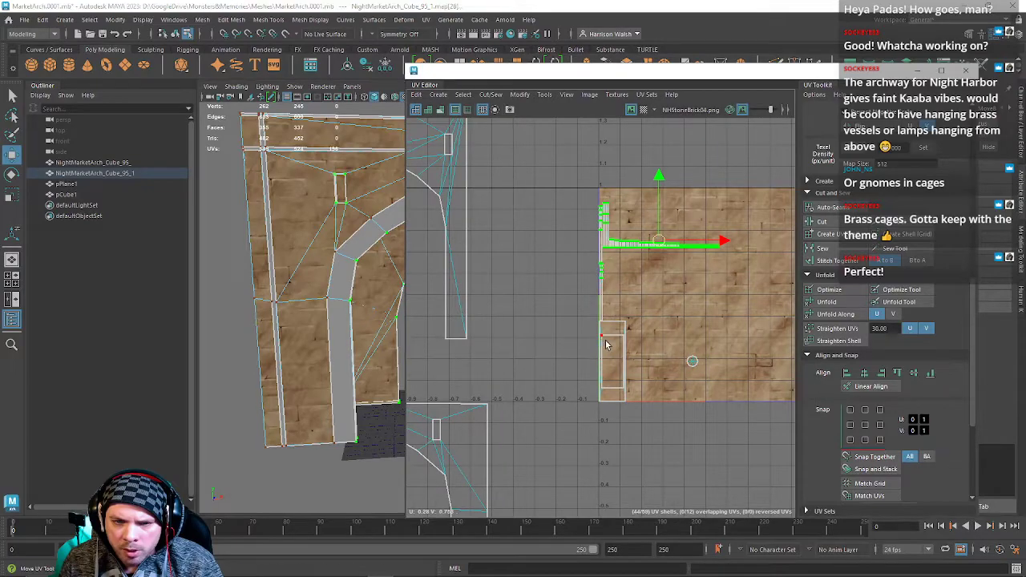
key("a")
key("f")
left_click_drag(331, 316, 327, 358, "alt")
left_click_drag(619, 371, 422, 345)
scroll(723, 345, "down", 3)
middle_click_drag(726, 332, 681, 326, "alt")
Select the small shells inside the texture tile and move them well below and to the left of the tile.
left_click_drag(578, 222, 686, 383)
left_click_drag(635, 303, 641, 447)
middle_click_drag(682, 406, 696, 241, "alt")
middle_click_drag(632, 305, 678, 249, "alt")
left_click_drag(694, 228, 455, 428)
middle_click_drag(695, 157, 597, 362, "alt")
middle_click_drag(673, 266, 524, 315, "alt")
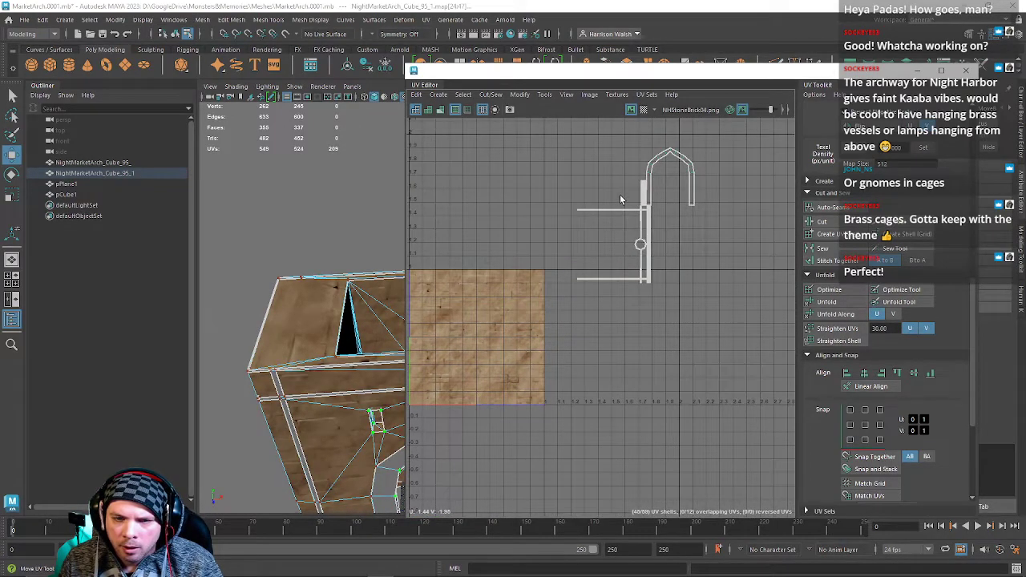
scroll(648, 193, "up", 1)
Open the front arch trim's ArchTrim material attributes and load LoamTrims01_Height.png as its file texture.
left_click_drag(645, 71, 790, 66)
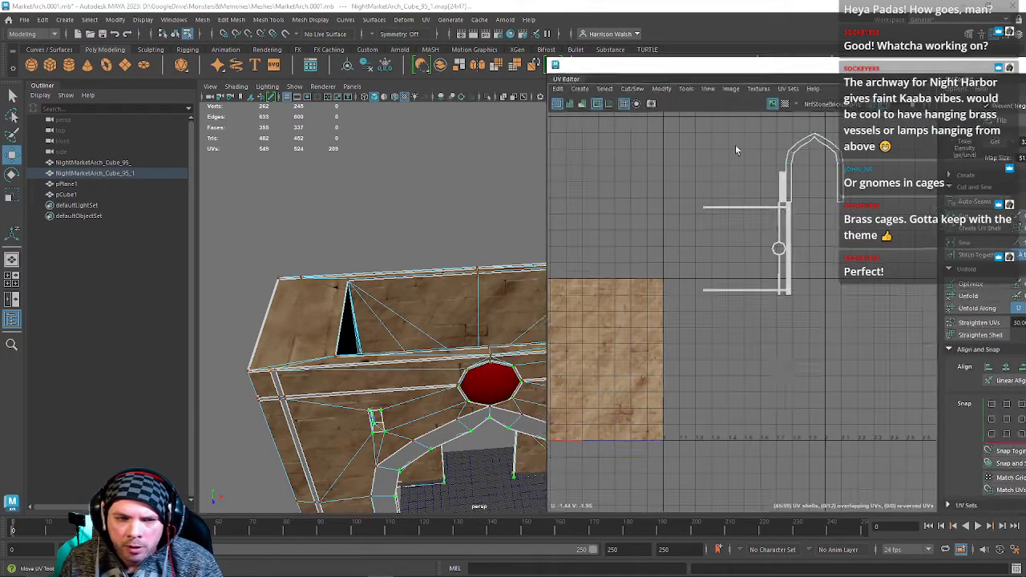
right_click_drag(464, 433, 466, 532)
right_click_drag(442, 438, 432, 539)
right_click_drag(445, 439, 440, 533)
left_click_drag(465, 465, 423, 384, "alt")
right_click_drag(423, 384, 442, 307)
left_click(420, 403)
right_click_drag(420, 402, 420, 402)
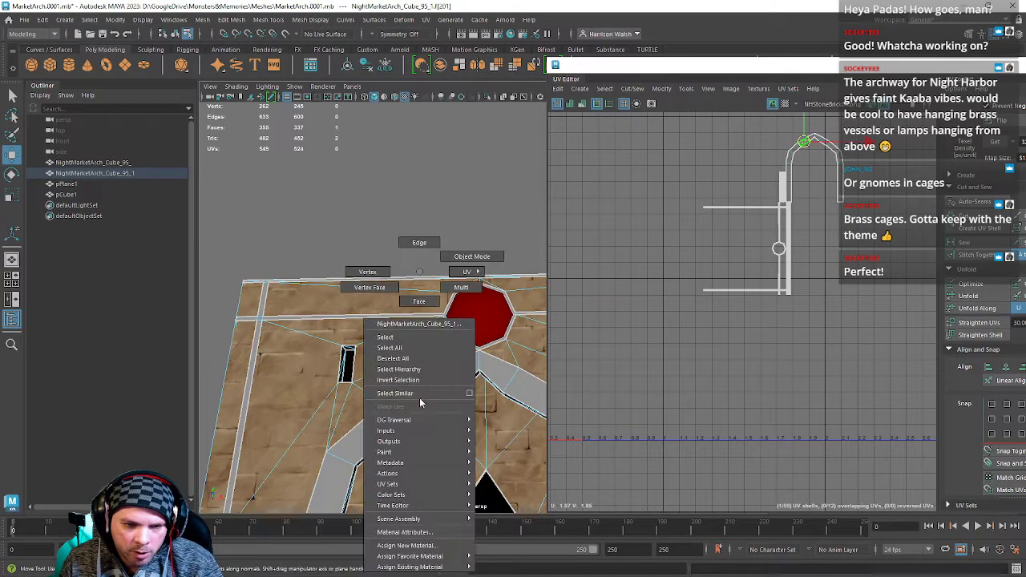
right_click_drag(424, 522, 424, 524)
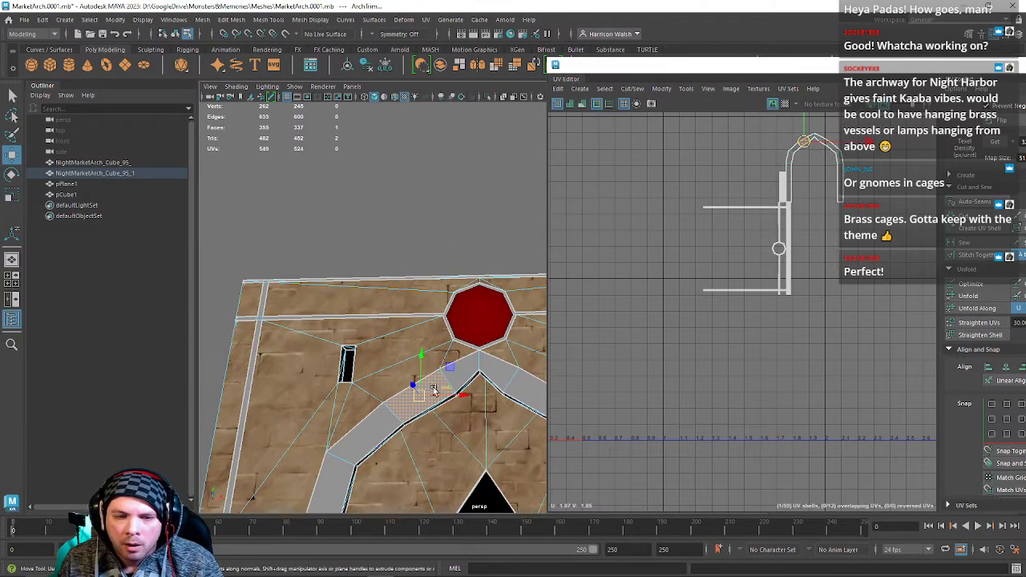
left_click_drag(779, 69, 1025, 69)
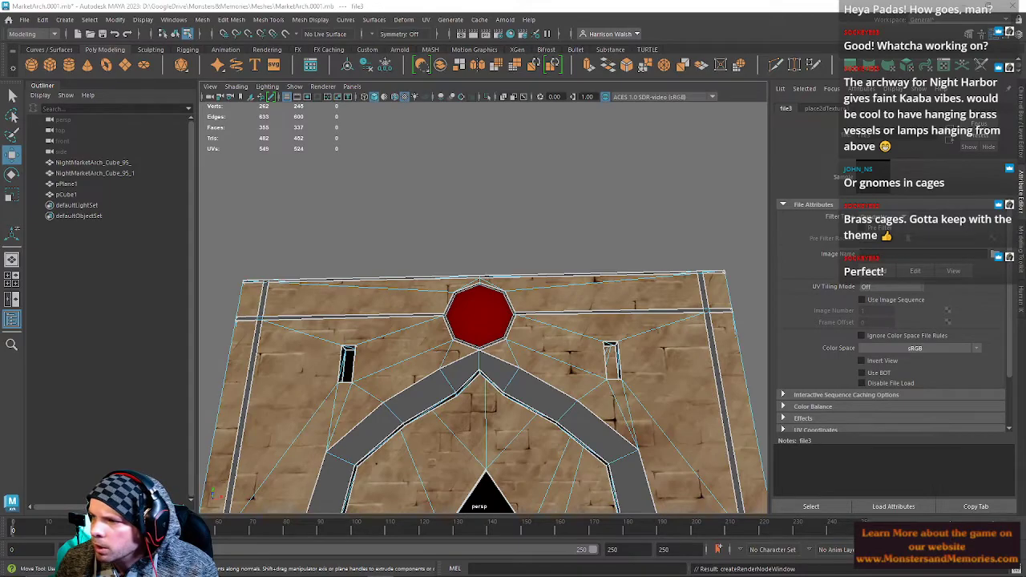
Examine the trim sheet's band layout in the UV Editor and compare it with the trims on the arch model.
left_click_drag(543, 328, 532, 366, "alt")
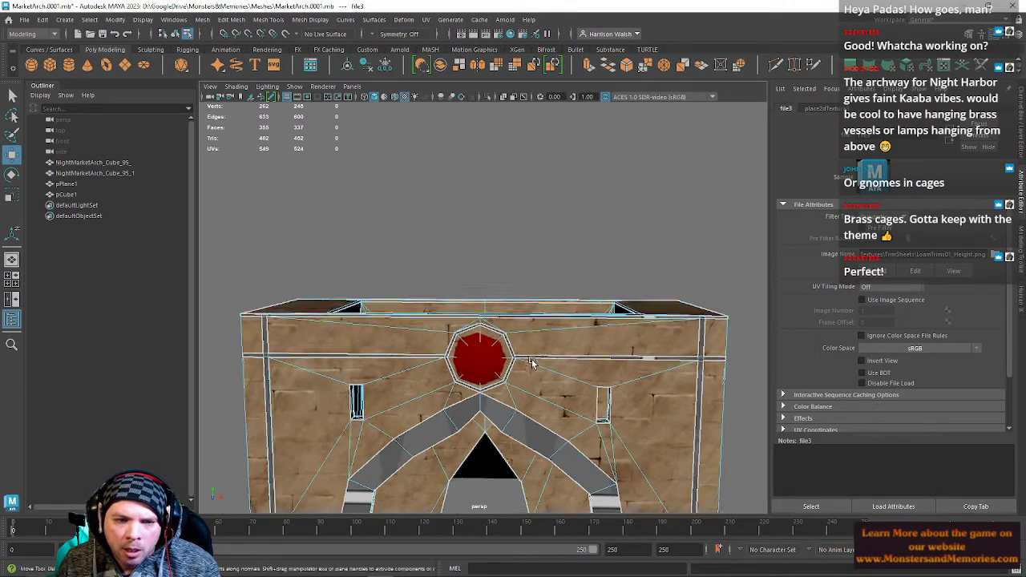
middle_click_drag(531, 366, 553, 298, "alt")
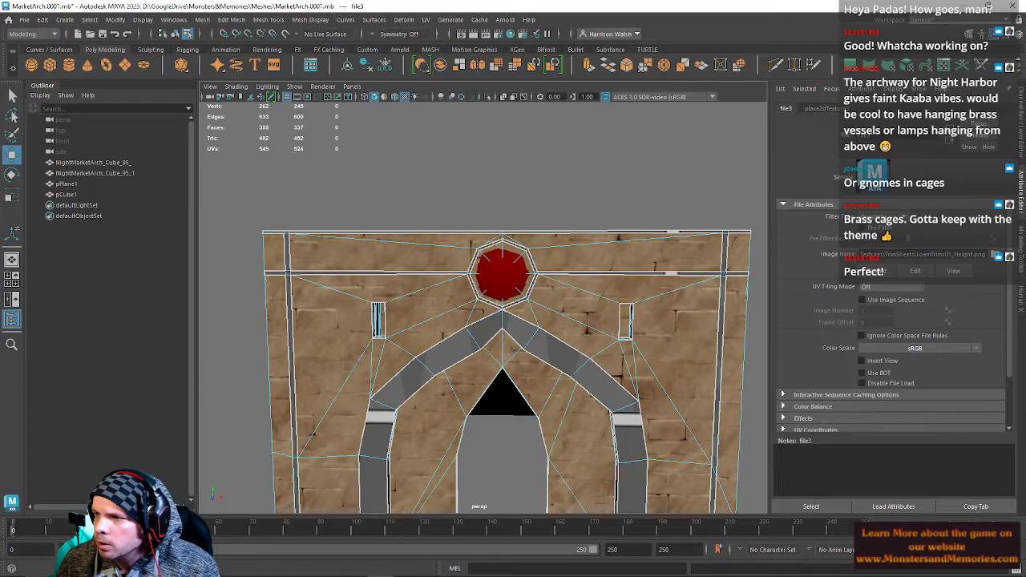
left_click_drag(1024, 69, 649, 68)
scroll(451, 359, "up", 4)
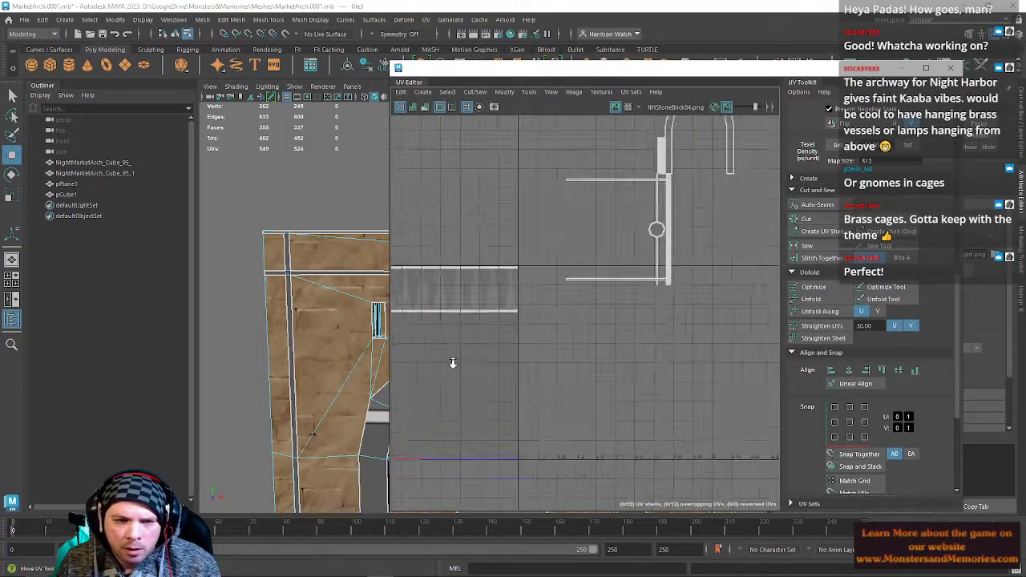
middle_click_drag(472, 352, 586, 336, "alt")
scroll(587, 336, "down", 3)
scroll(508, 285, "up", 5)
middle_click_drag(603, 279, 524, 293, "alt")
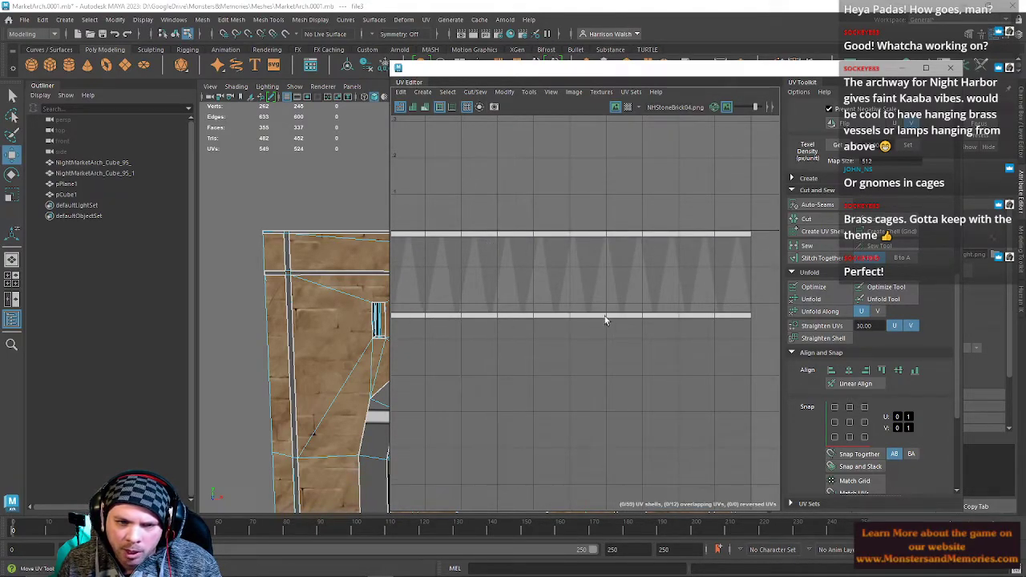
middle_click_drag(473, 316, 523, 276, "alt")
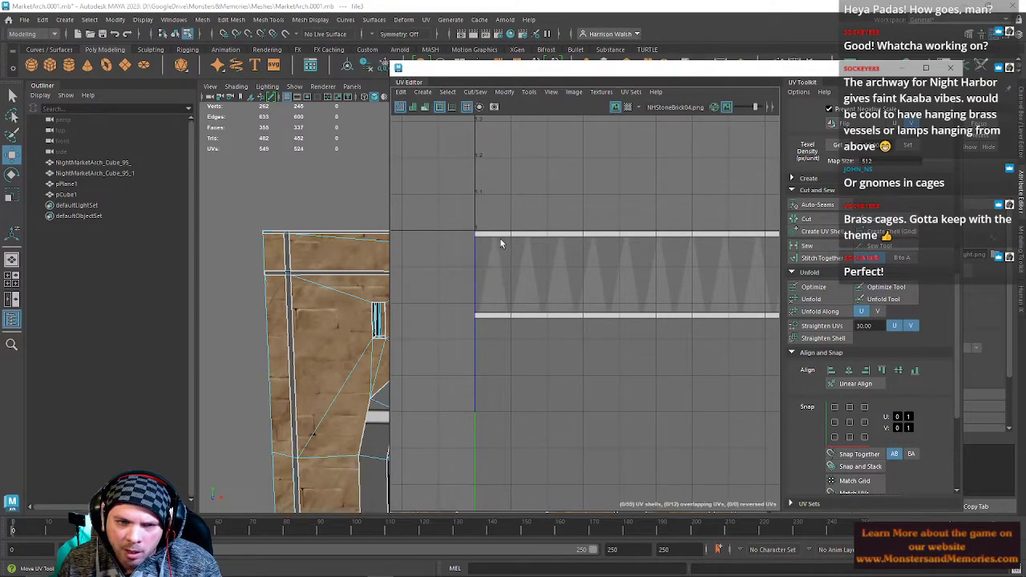
mouse_move(1025, 88)
left_mouse_down()
mouse_move(684, 93)
mouse_move(1025, 88)
left_mouse_up()
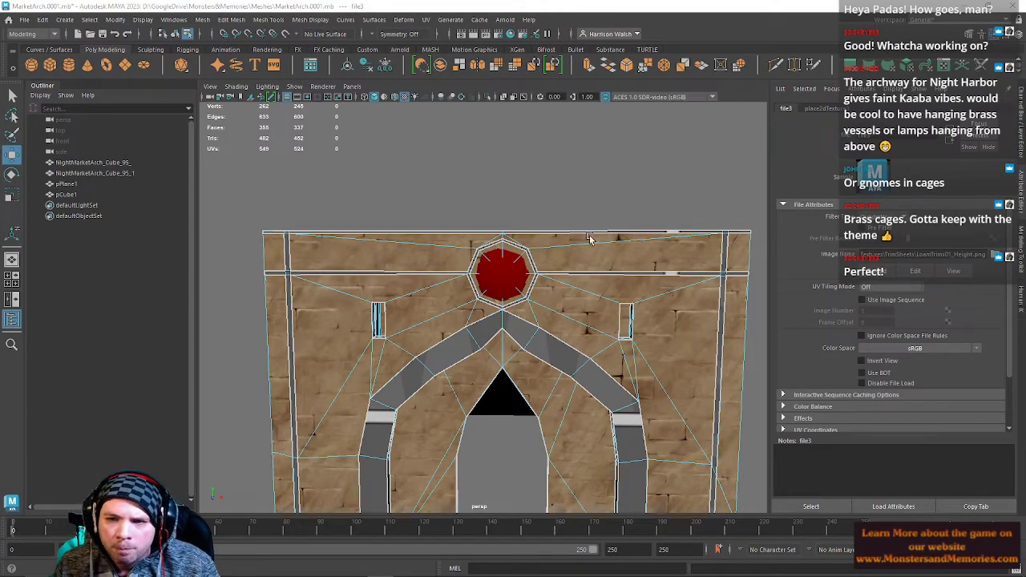
left_click_drag(1025, 139, 754, 101)
scroll(413, 327, "down", 5)
middle_click_drag(414, 330, 326, 313, "alt")
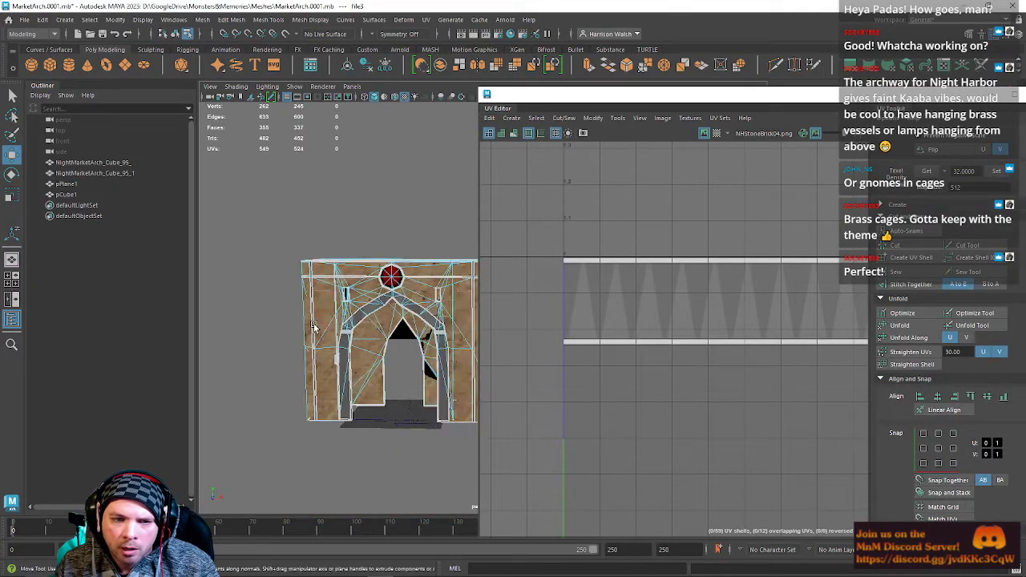
Place the pointed arch trim's UV shell just right of the texture tile and move the remaining trim shells up out of the way.
scroll(745, 300, "down", 7)
middle_click_drag(755, 299, 639, 322, "alt")
scroll(738, 268, "up", 7)
right_click_drag(678, 292, 721, 292)
double_click(685, 288)
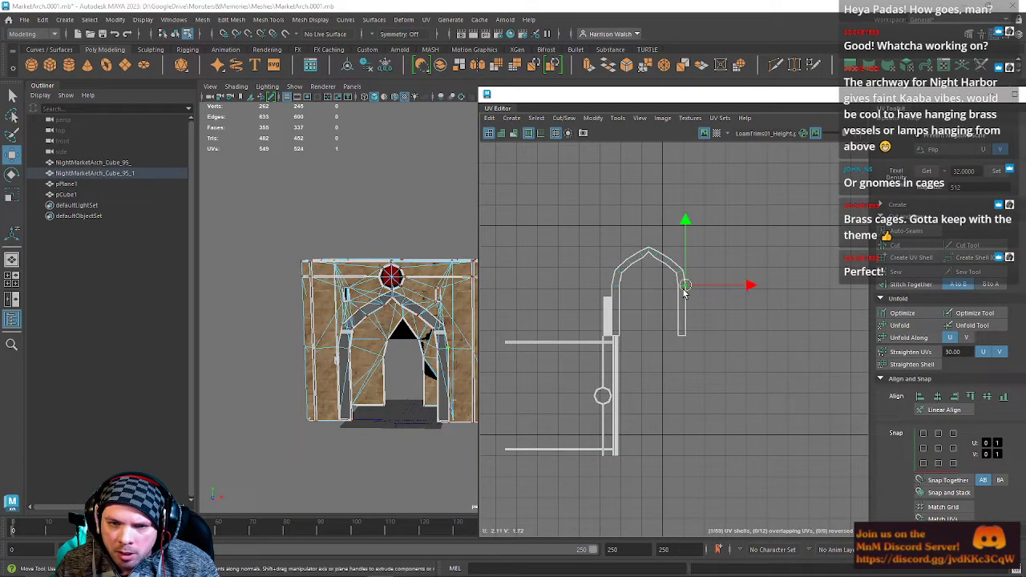
left_click_drag(649, 296, 653, 479)
middle_click_drag(654, 486, 809, 341, "alt")
scroll(697, 337, "down", 1)
scroll(696, 348, "down", 3)
left_click_drag(746, 348, 685, 423)
left_click_drag(621, 191, 773, 355)
left_click_drag(689, 286, 733, 179)
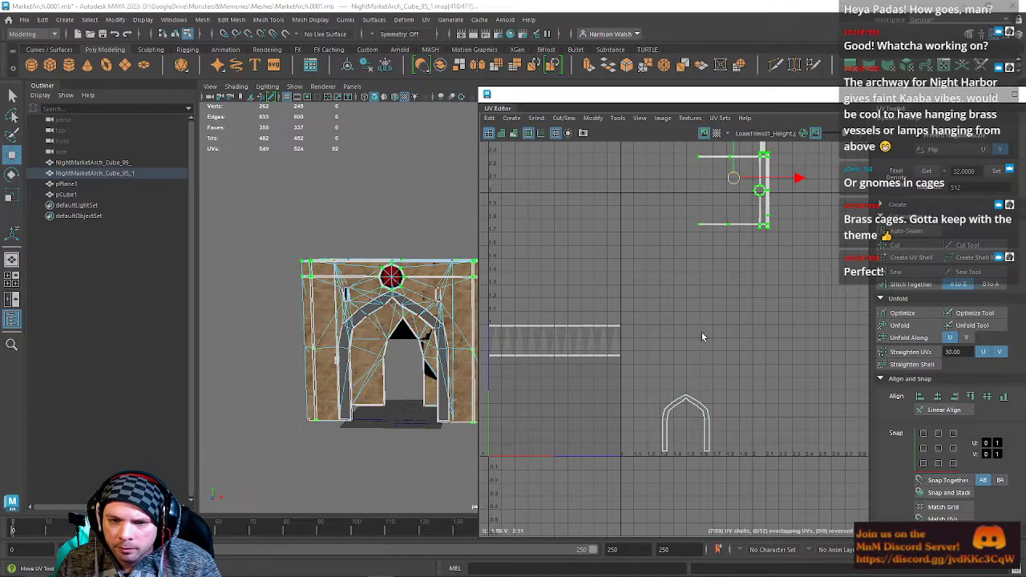
Cut the pointed arch trim's UV shell in two at the edge across its apex.
scroll(689, 400, "up", 5)
right_click(667, 411)
right_click_drag(669, 413, 686, 362)
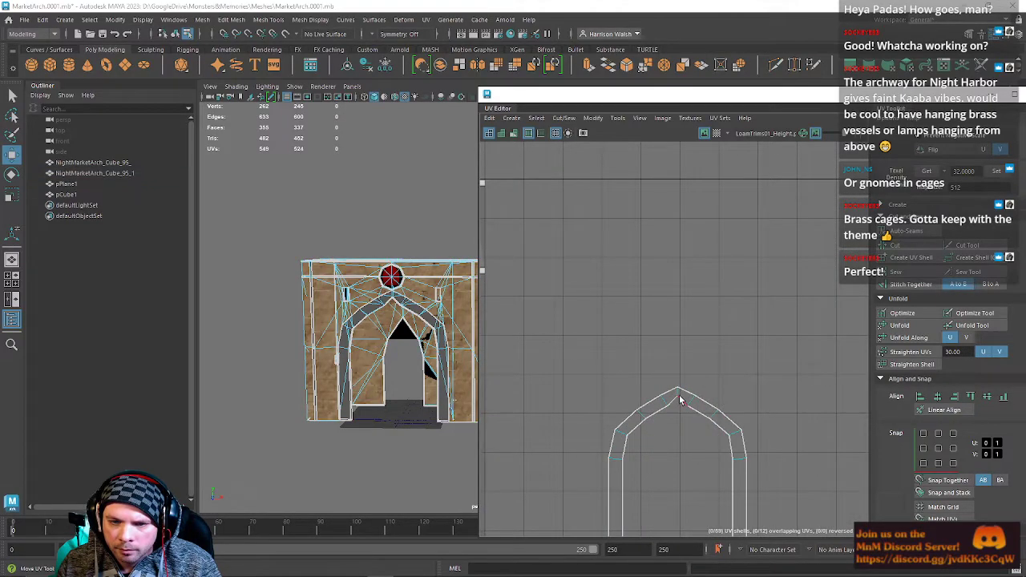
left_click(678, 395)
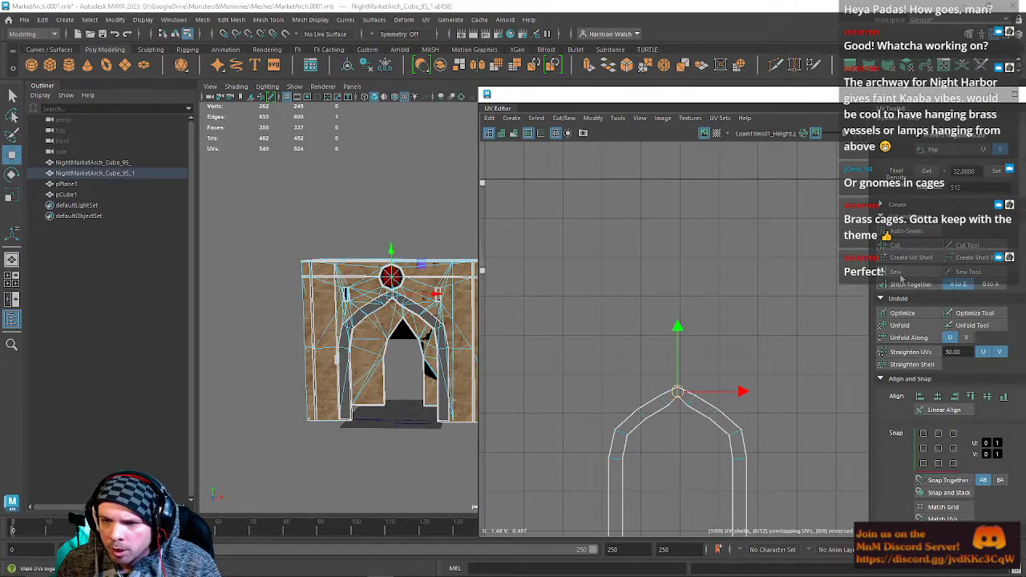
left_click(898, 250)
Move the left half of the arch trim shell into the texture tile and rotate it 90 degrees clockwise.
middle_click_drag(611, 447, 750, 377, "alt")
right_click_drag(749, 377, 799, 371)
double_click(762, 388)
left_click_drag(782, 400, 595, 297)
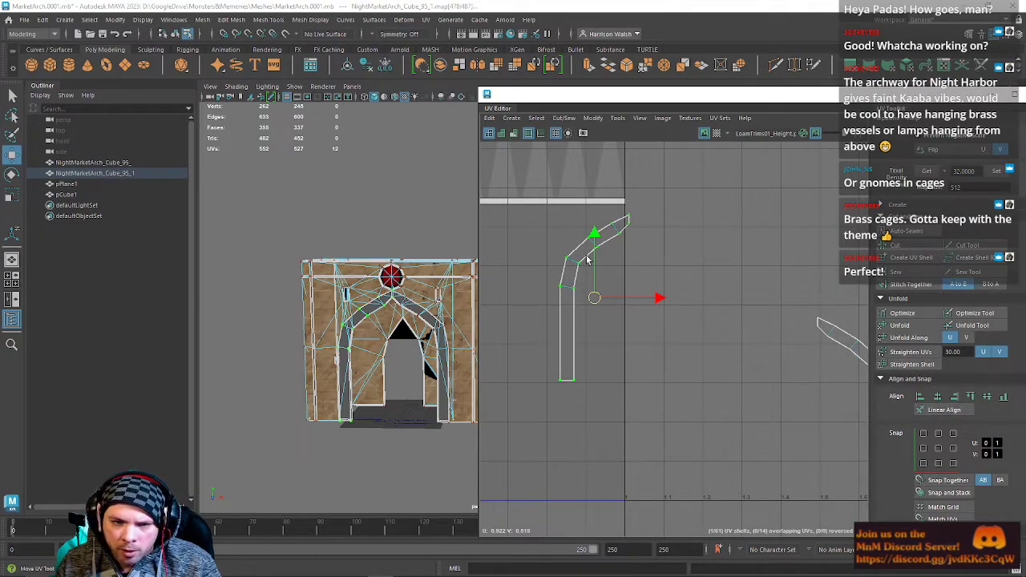
scroll(889, 232, "up", 4)
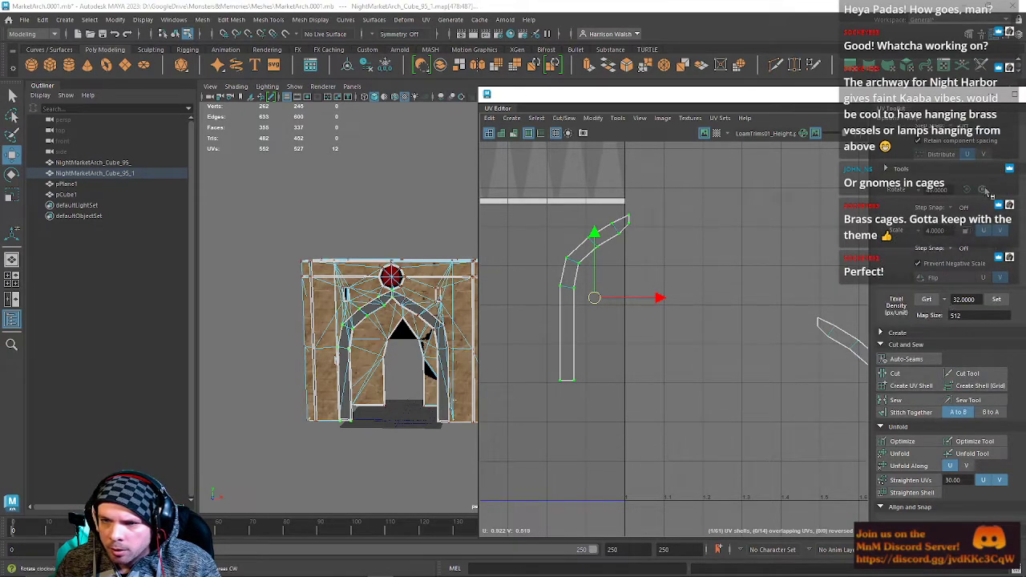
left_click(983, 189)
left_click(983, 189)
Align the upper-edge UVs of the rotated half's straight section to their maximum V.
middle_click_drag(583, 276, 609, 290, "alt")
right_click_drag(595, 278, 634, 283)
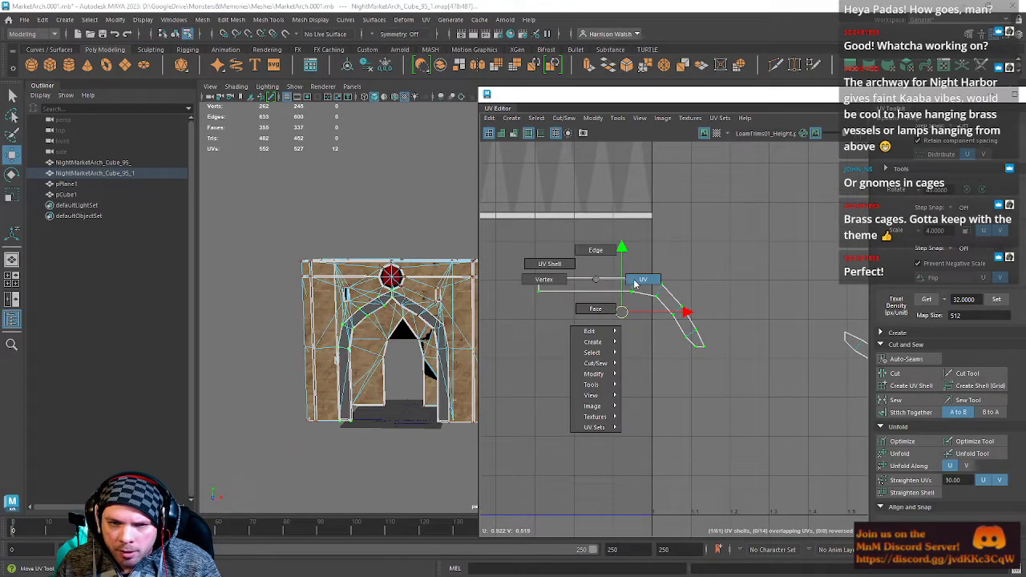
left_click_drag(523, 269, 648, 294)
scroll(959, 449, "down", 4)
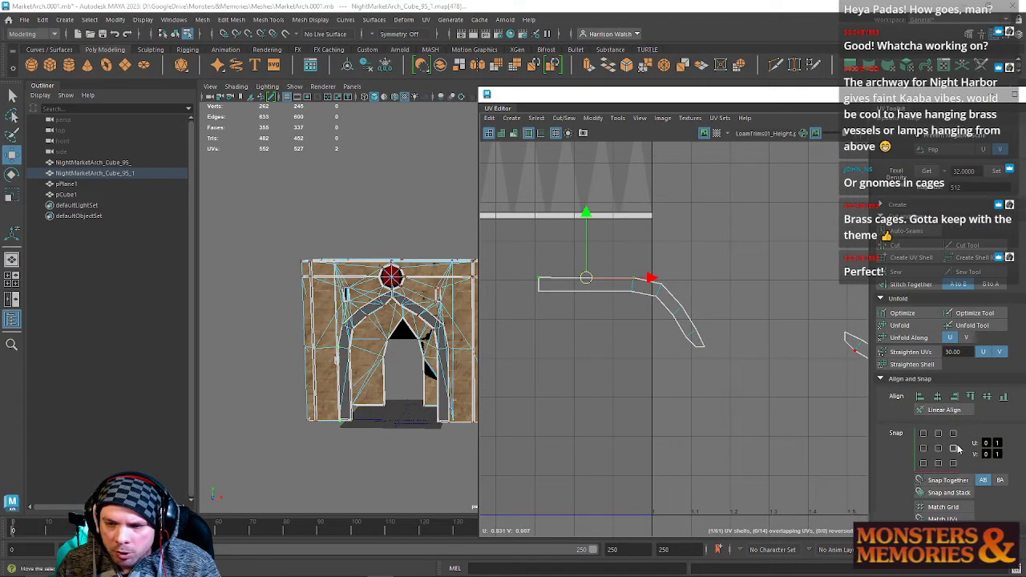
scroll(959, 449, "down", 3)
left_click(969, 300)
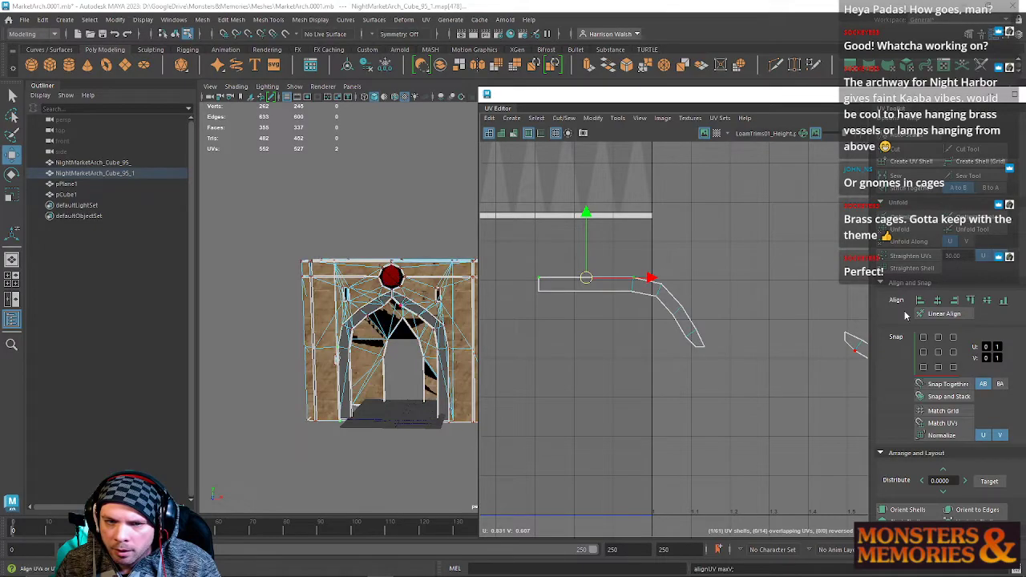
Align the same half's lower-edge UVs and its curved section's UVs to maximum V, flattening the shell into a straight strip.
left_click_drag(523, 288, 648, 307)
key("g")
left_click_drag(625, 265, 723, 363)
left_click_drag(673, 294, 731, 361, "shift")
left_click(969, 300)
left_click(970, 301)
Rotate the other half of the arch trim shell 90 degrees counter-clockwise and move it up level with the straightened strip.
middle_click_drag(757, 319, 609, 322, "alt")
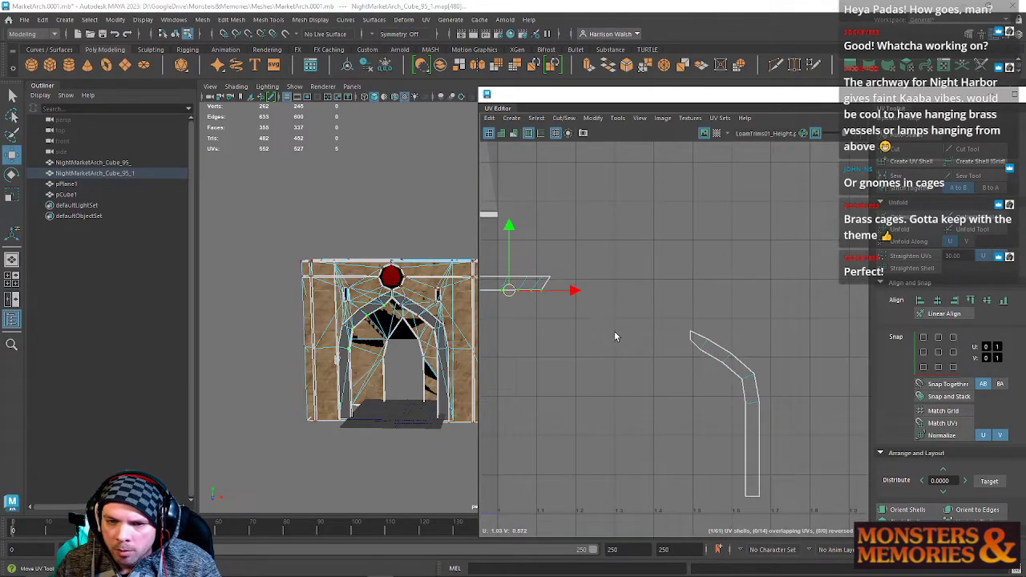
key("alt+F12")
left_click(747, 405)
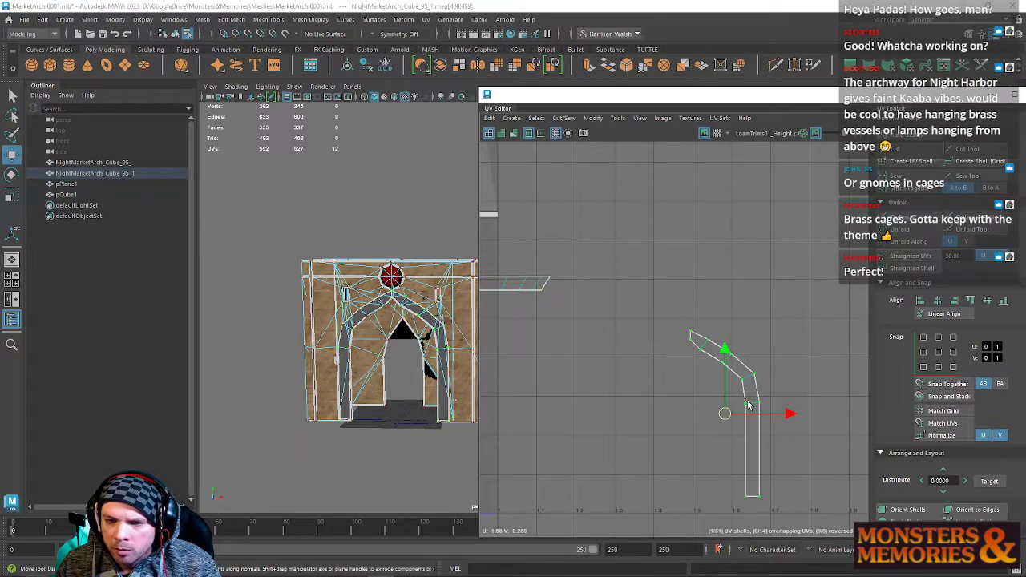
scroll(904, 312, "up", 3)
scroll(911, 312, "up", 4)
left_click(966, 286)
left_click(966, 285)
left_click_drag(724, 415, 737, 291)
Align the upper-edge UVs of the second half's straight section to maximum V and select its lower-edge UVs.
middle_click_drag(607, 328, 587, 347, "alt")
right_click_drag(665, 289, 710, 291)
left_click_drag(697, 267, 806, 282)
scroll(970, 401, "down", 8)
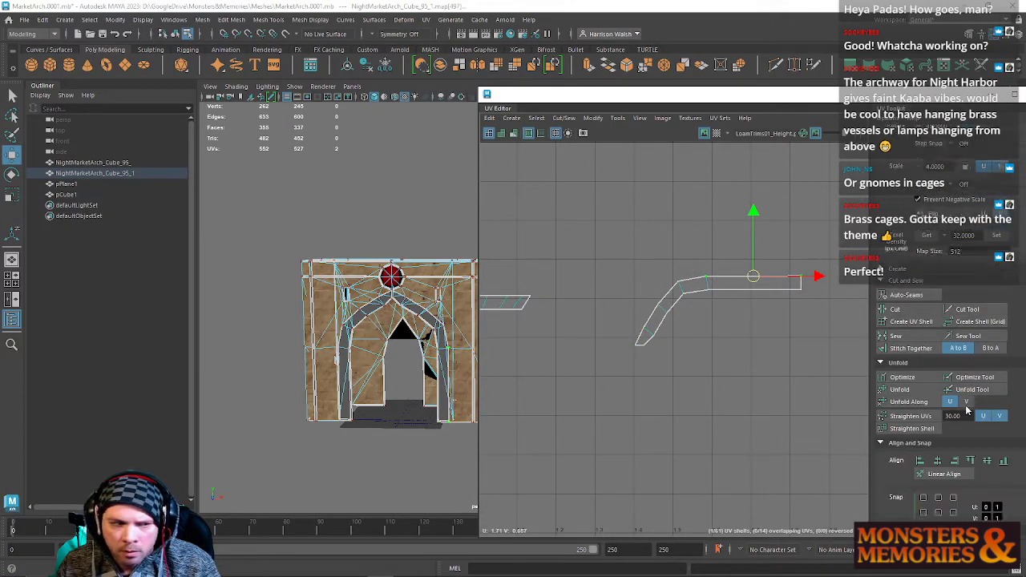
left_click(970, 300)
left_click_drag(704, 283, 814, 313)
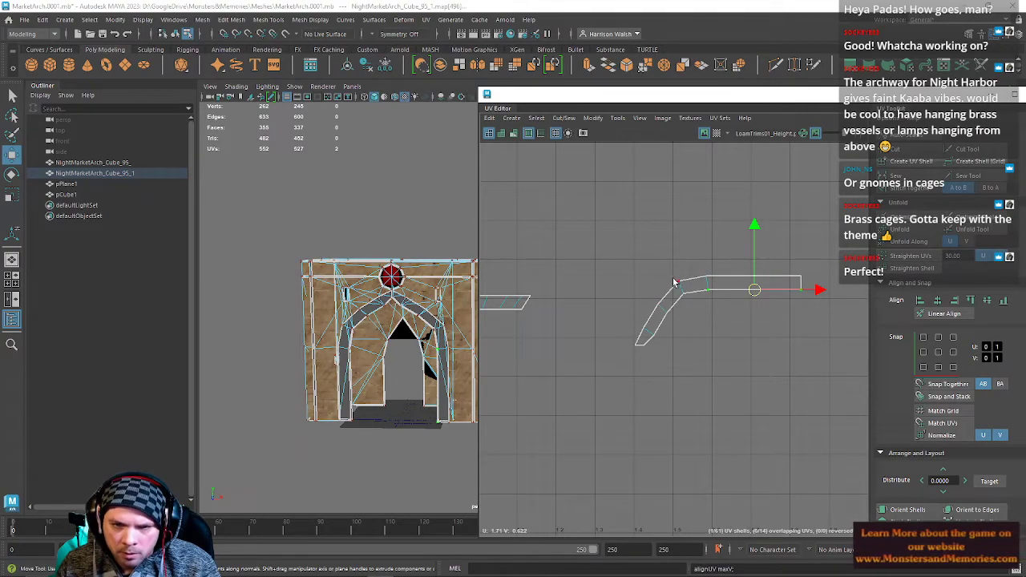
Select the outer-edge UVs of the second half's curved section, from its slanted end to the start of the straight section.
left_click_drag(686, 274, 659, 312)
left_click(658, 307, "shift")
left_click(645, 328, "shift")
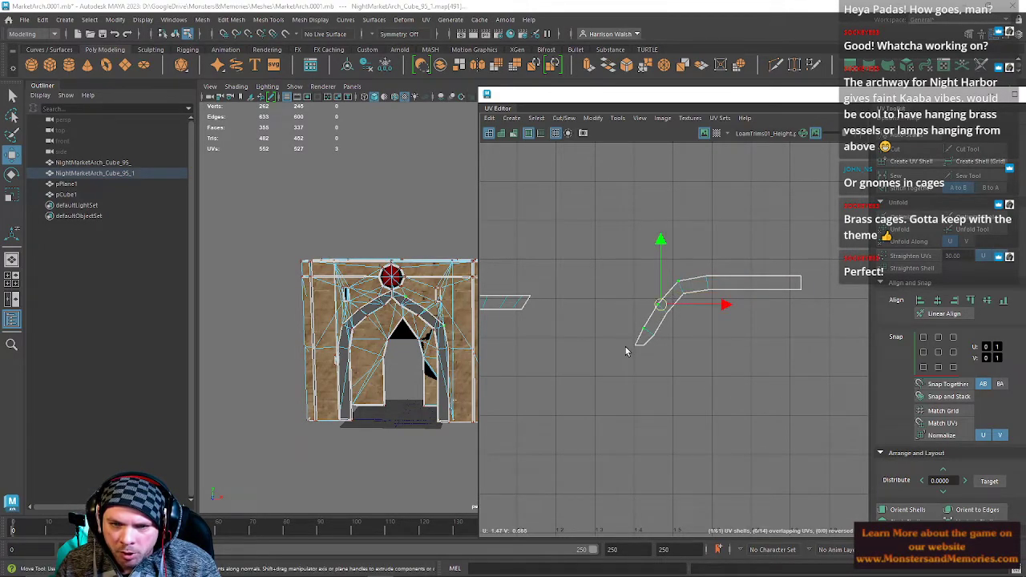
left_click(635, 347, "shift")
left_click(707, 278, "shift")
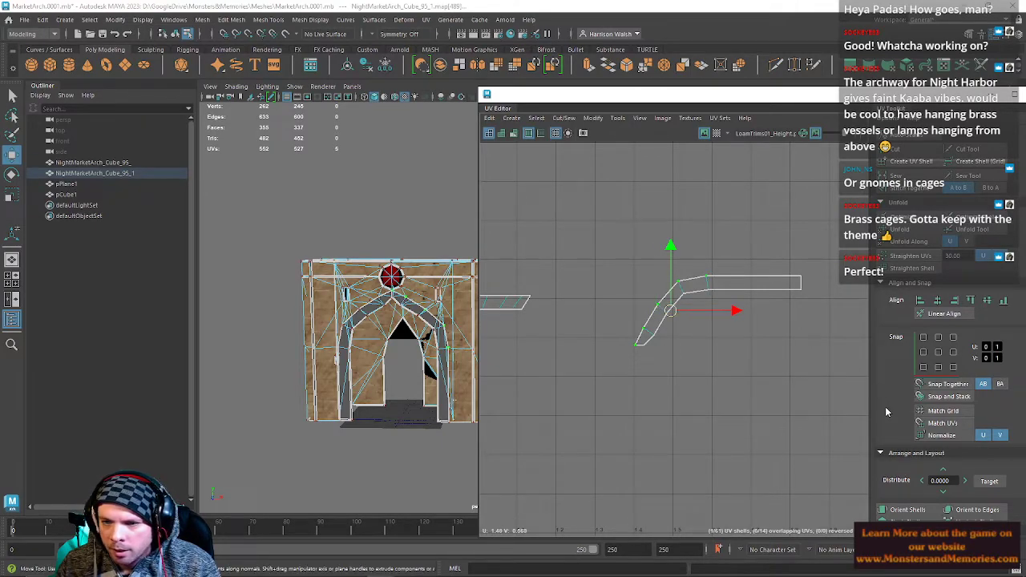
Align the bent arch trim shell's upper and lower UV rows into straight lines, and unfold both trim strips along U.
left_click(969, 302)
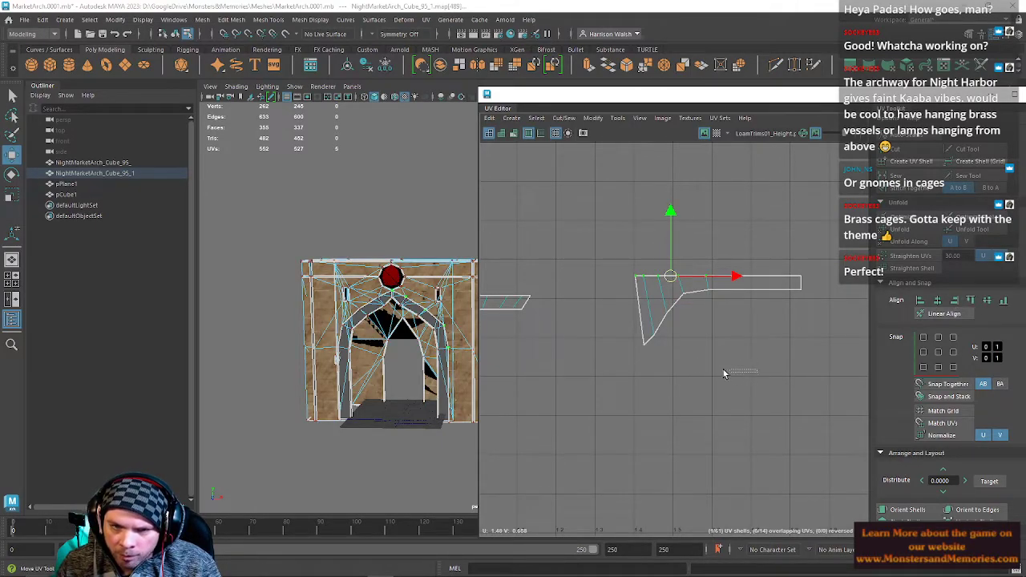
left_click(969, 300)
middle_click_drag(611, 305, 732, 319, "alt")
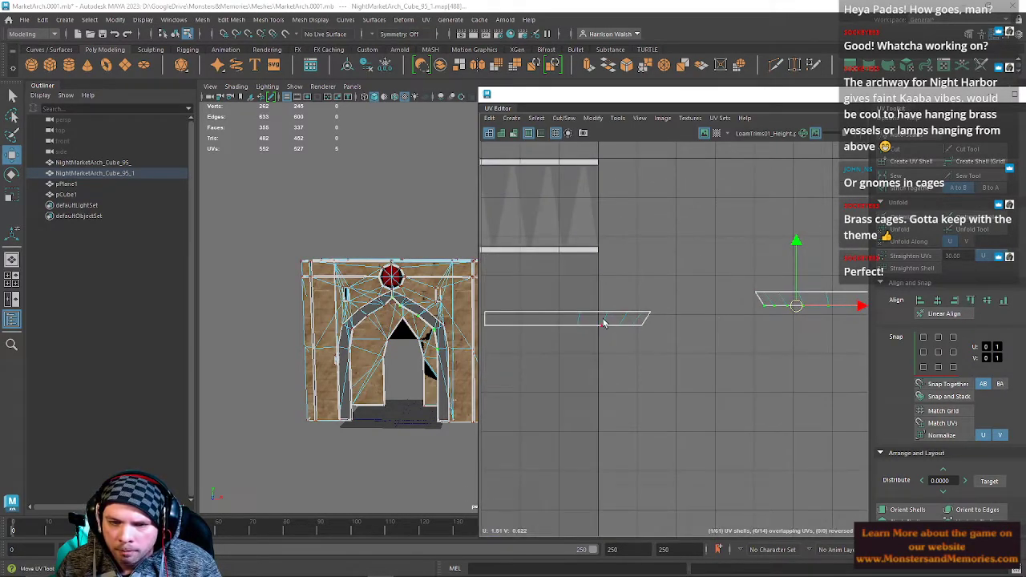
middle_click_drag(583, 309, 620, 304, "alt")
left_click_drag(507, 290, 778, 362)
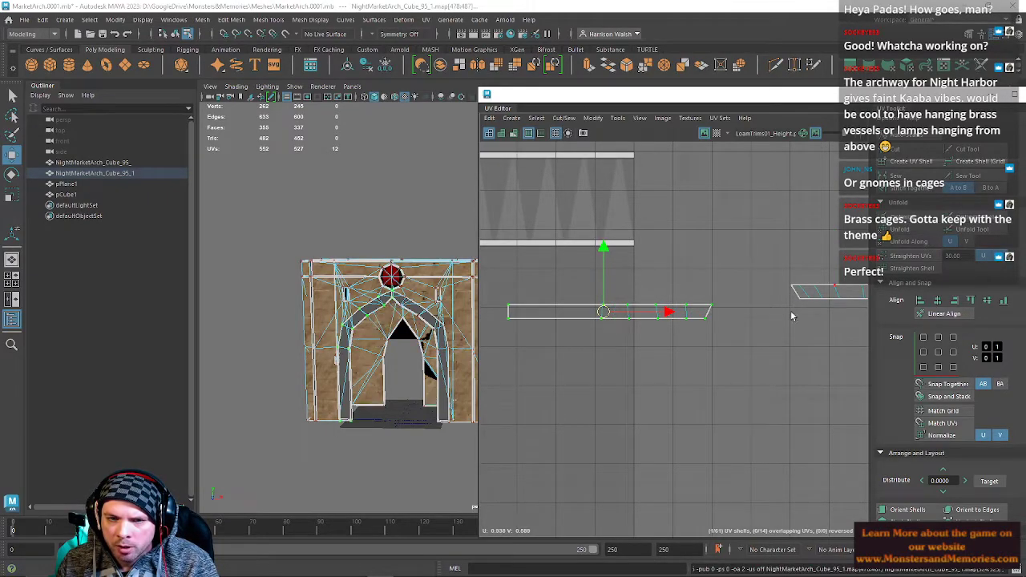
middle_click_drag(780, 339, 667, 333, "alt")
left_click_drag(652, 244, 853, 339)
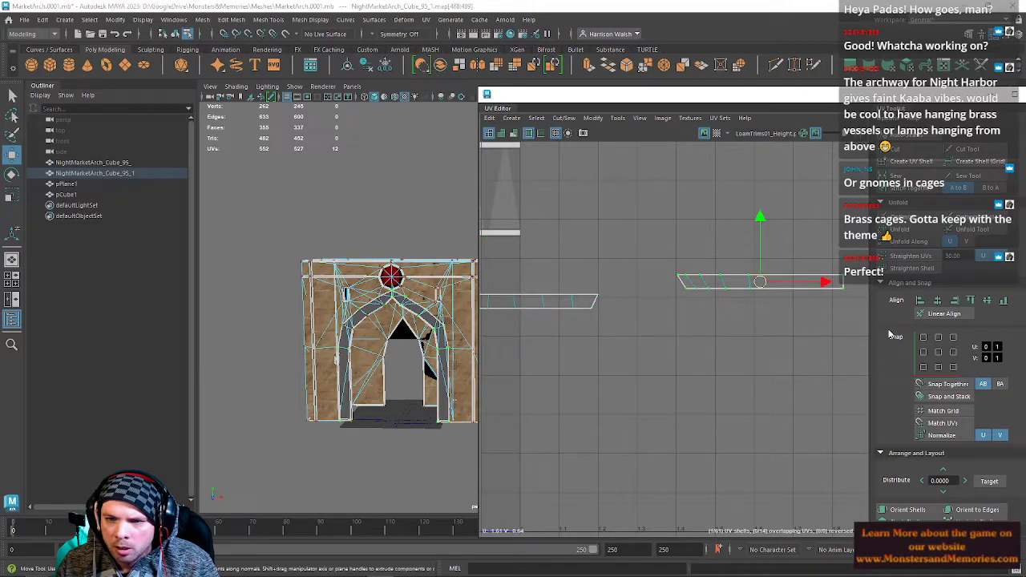
left_click(920, 243)
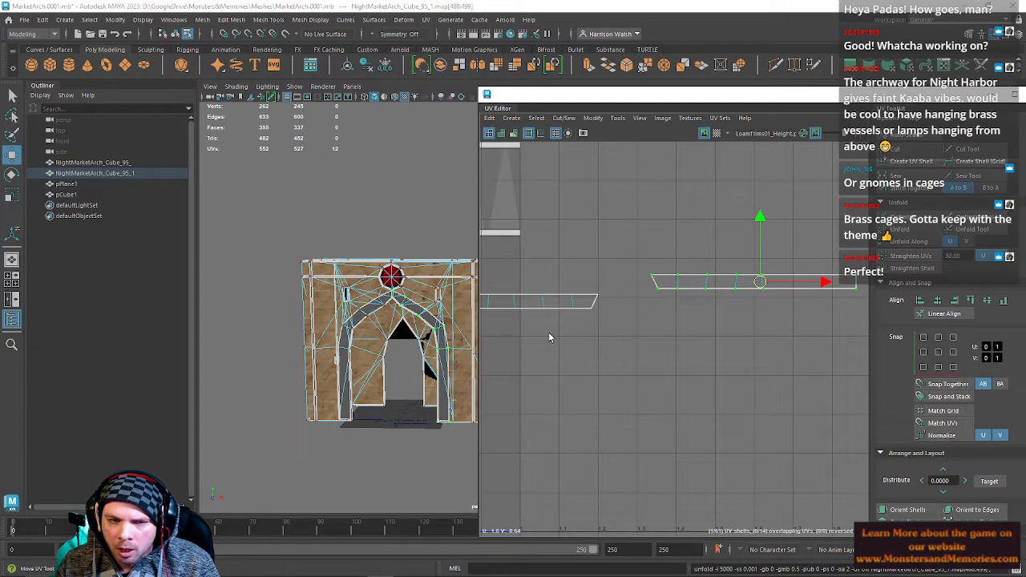
Square off the slanted end of the left trim strip by aligning its two end UVs.
middle_click_drag(659, 289, 694, 307, "alt")
mouse_move(670, 335)
right_mouse_down()
mouse_move(669, 308)
mouse_move(686, 325)
right_mouse_up()
left_click_drag(642, 310, 664, 369)
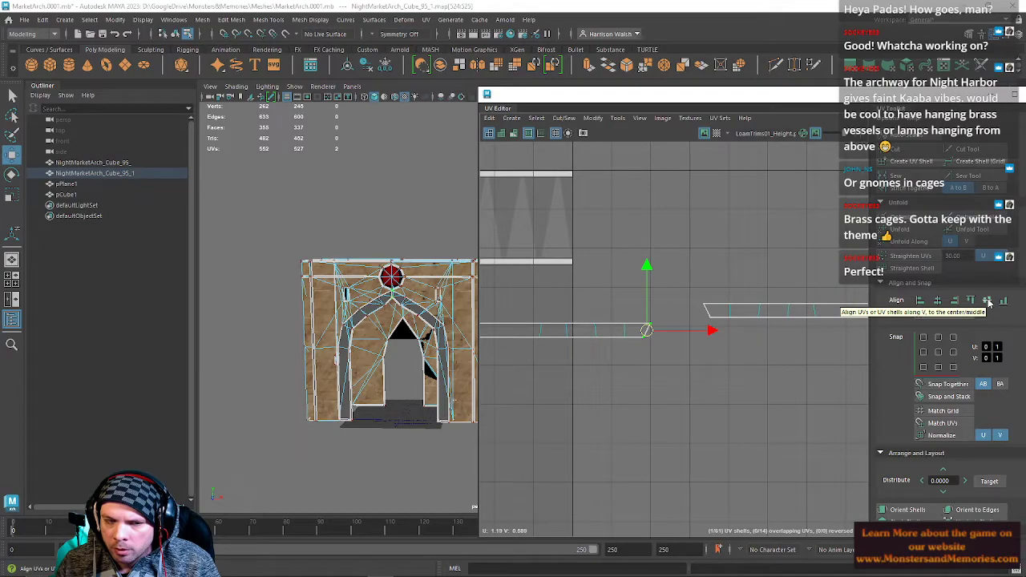
left_click(988, 300)
Try to square the right trim strip's slanted end by aligning its end edge to the centre along U.
left_click(709, 316)
right_click_drag(708, 311, 705, 280)
left_click(706, 311)
left_click(937, 301)
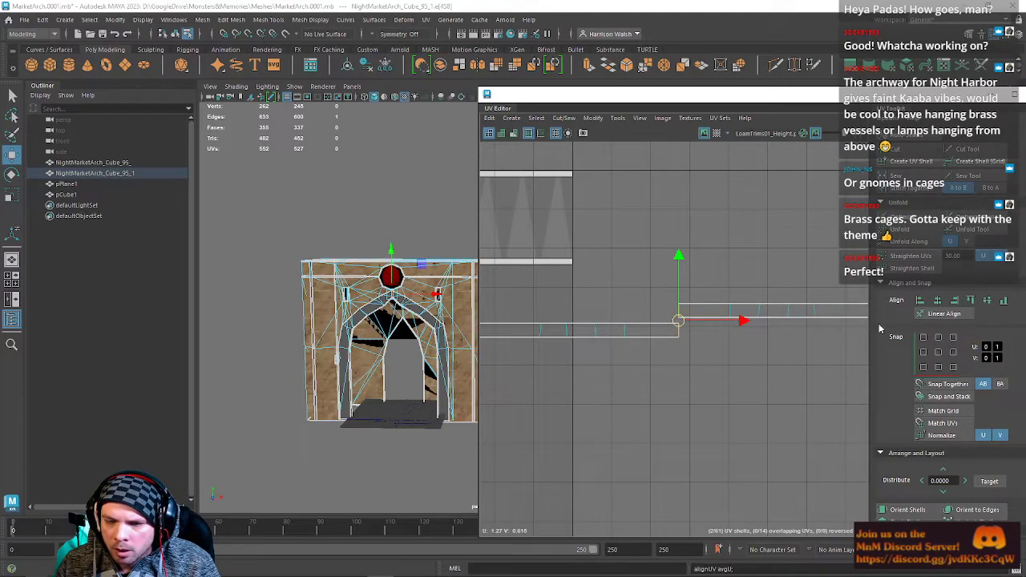
key("ctrl+z")
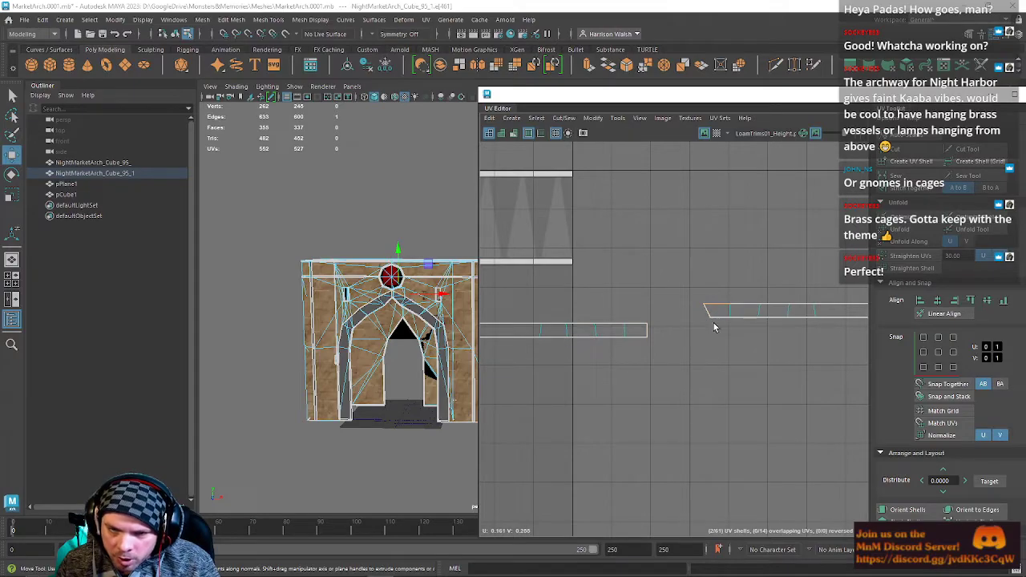
Align the right strip's two end UVs to the centre along U, and sew its end edge to the left strip.
right_click_drag(723, 313, 764, 313)
left_click_drag(691, 288, 730, 347)
left_click(937, 305)
right_click_drag(752, 314, 752, 288)
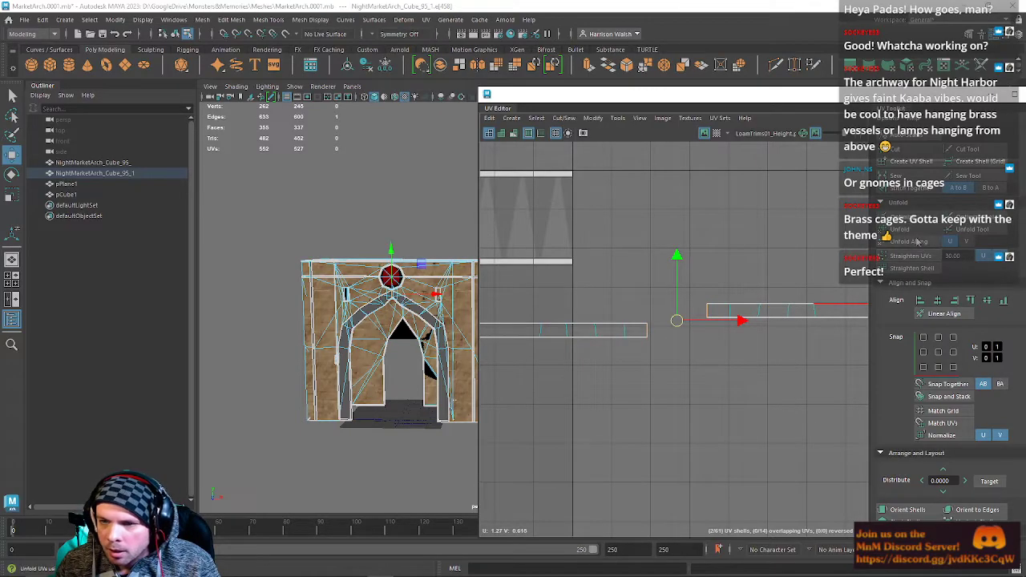
left_click(902, 188)
Scale up the joined arch trim UV shell and move it over the zigzag band of the trim texture.
right_click_drag(674, 343, 733, 342)
double_click(691, 313)
scroll(694, 335, "down", 5)
middle_click_drag(688, 346, 902, 328, "alt")
key("r")
left_click_drag(745, 335, 698, 304)
key("w")
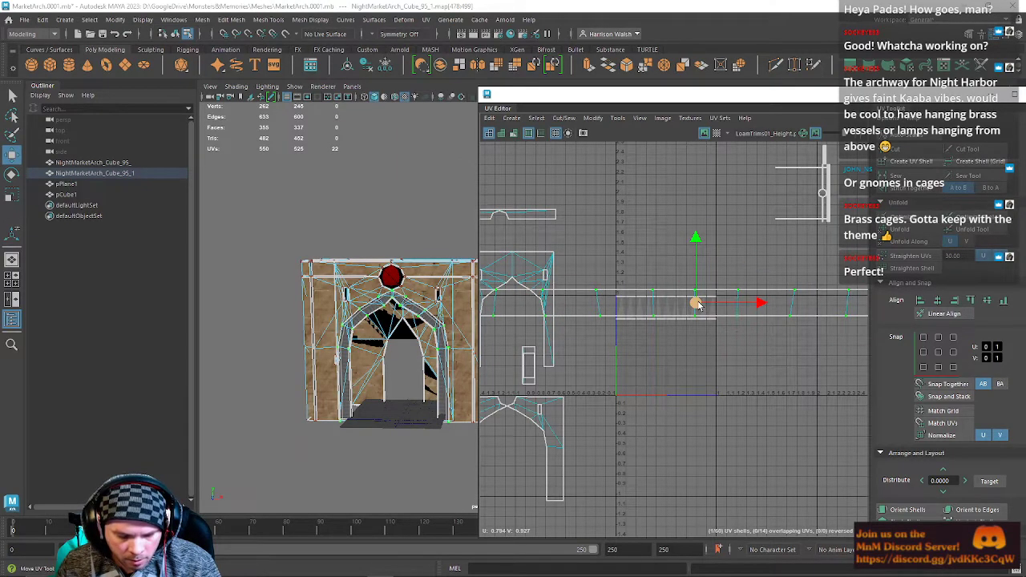
left_click_drag(697, 306, 672, 310)
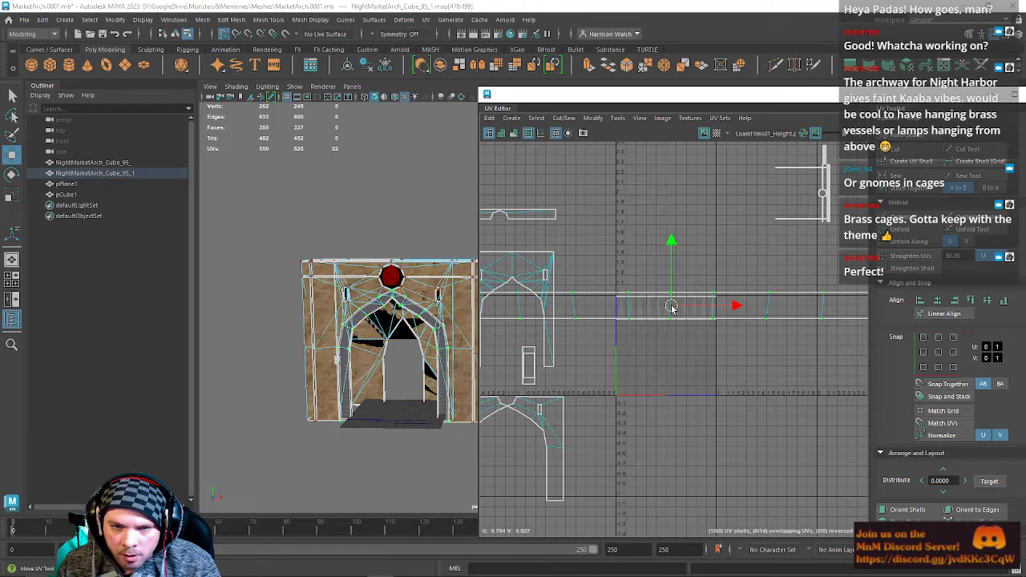
Fine-tune the shell's scale and vertical position so its long edges match the outer borders of the zigzag band.
scroll(666, 321, "up", 7)
middle_click_drag(683, 302, 673, 379, "alt")
right_click_drag(673, 380, 596, 302, "alt")
left_click_drag(682, 258, 687, 264)
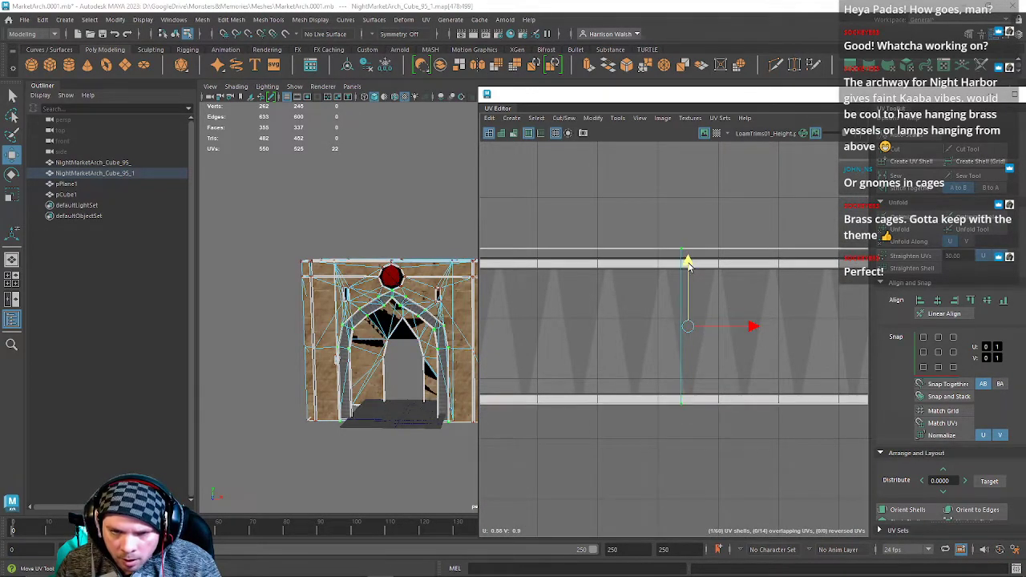
mouse_move(691, 331)
left_mouse_down()
mouse_move(681, 333)
mouse_move(687, 303)
mouse_move(691, 340)
mouse_move(687, 319)
left_mouse_up()
key("w")
key("r")
key("w")
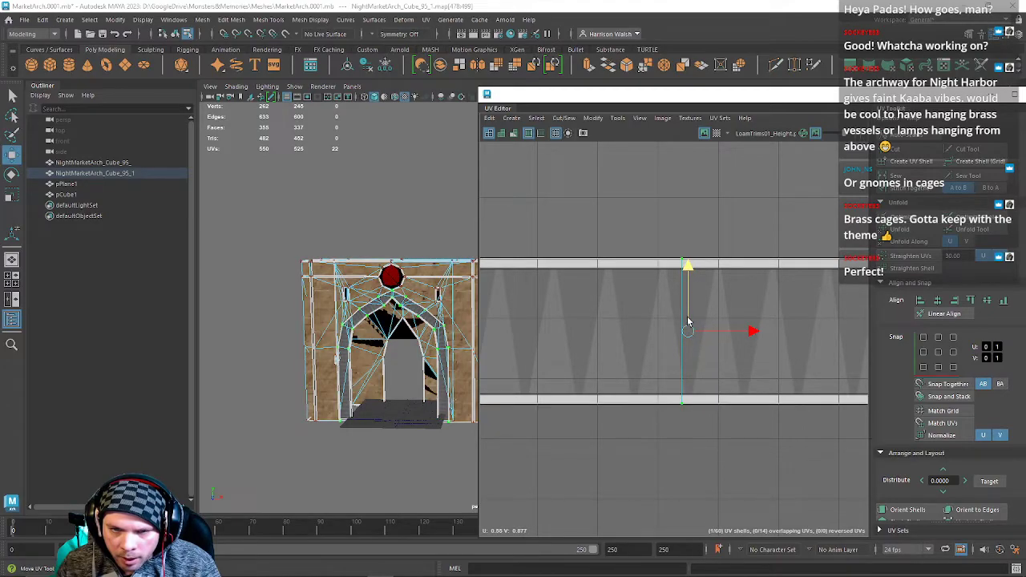
Check the zigzag trim on the arch and unfold the joined strip along U to even out its spacing.
scroll(359, 378, "up", 10)
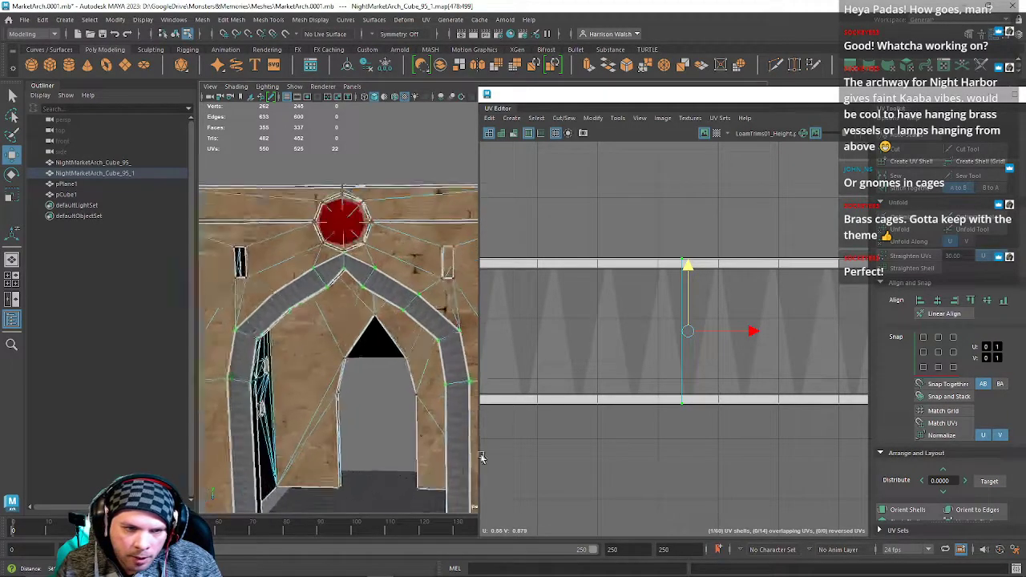
middle_click_drag(358, 378, 412, 360, "alt")
left_click_drag(364, 321, 435, 284, "alt")
middle_click_drag(365, 323, 424, 302, "alt")
left_click_drag(424, 302, 339, 266, "alt")
right_click_drag(725, 335, 685, 265, "alt")
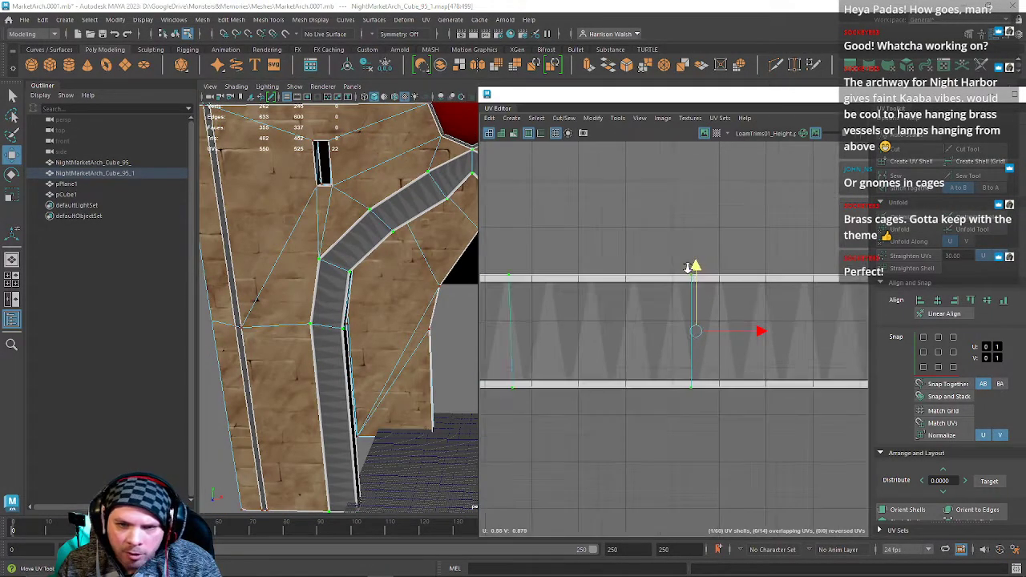
left_click(923, 242)
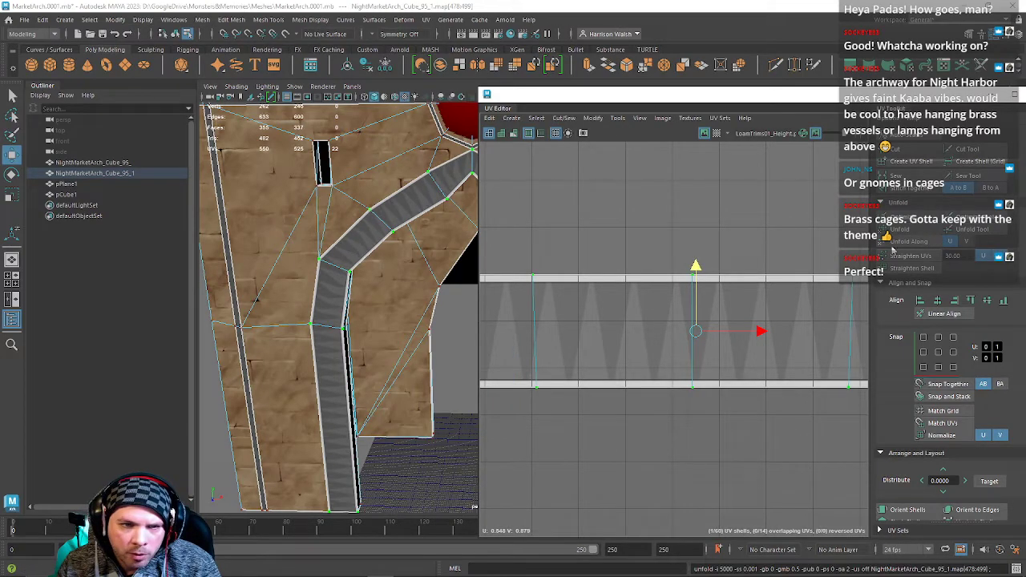
Examine how the zigzag trim runs along the arch and meets at its peak, with the UV Editor moved aside.
scroll(677, 383, "down", 2)
middle_click_drag(444, 227, 394, 284, "alt")
left_click_drag(401, 253, 408, 229, "alt")
middle_click_drag(407, 243, 346, 280, "alt")
right_click_drag(346, 284, 416, 377, "alt")
left_click_drag(417, 377, 411, 310, "alt")
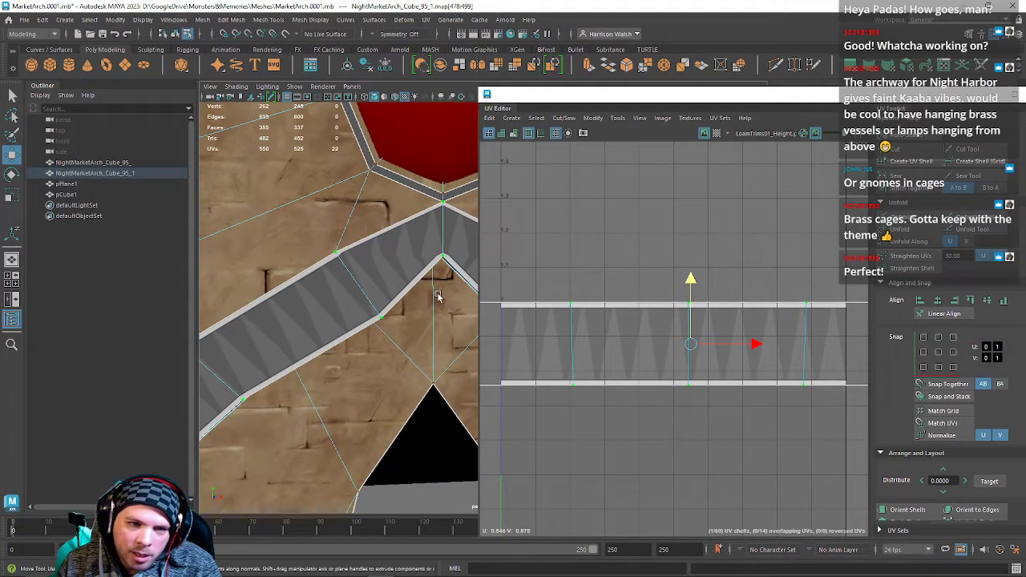
mouse_move(416, 274)
left_mouse_down("alt")
mouse_move(401, 248)
mouse_move(412, 269)
left_mouse_up("alt")
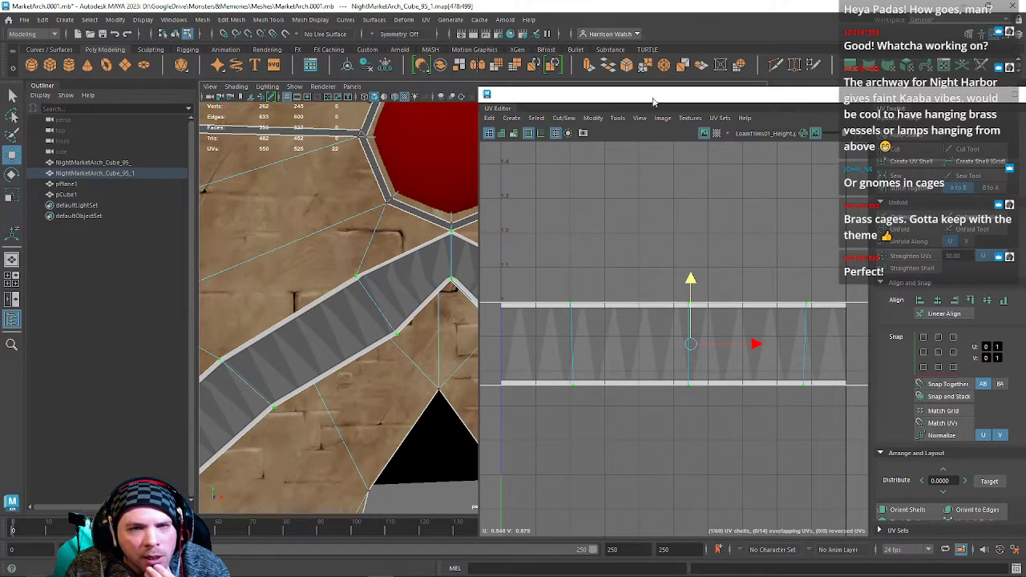
left_click_drag(650, 101, 1025, 102)
left_click_drag(485, 201, 485, 238, "alt")
scroll(485, 238, "up", 4)
middle_click_drag(486, 238, 551, 362, "alt")
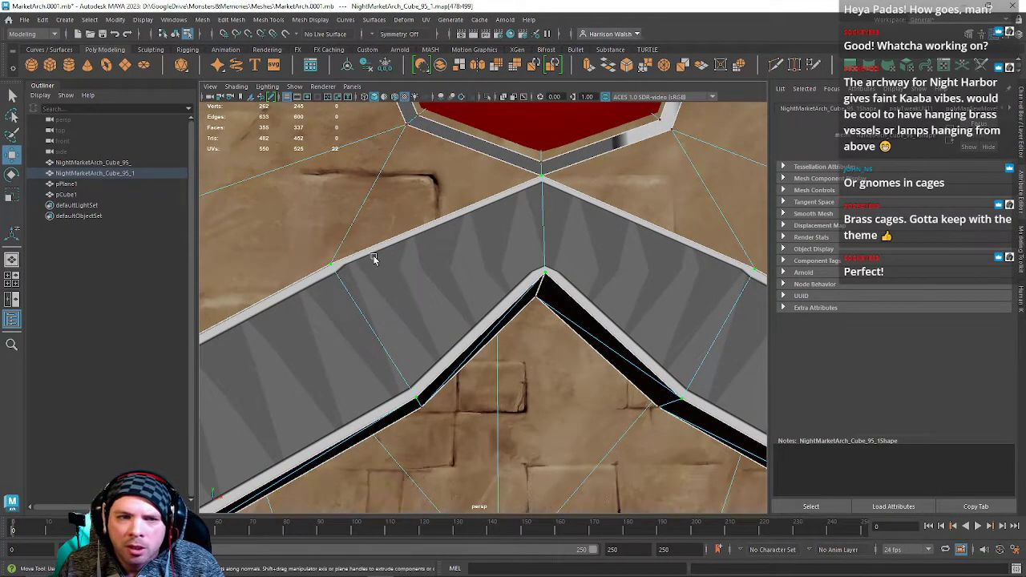
In the textured front view, Multi-Cut from the trim's outer corners beside the arch peak to the medallion frame's lower edges.
key("ctrl+shift+x")
left_click(330, 266)
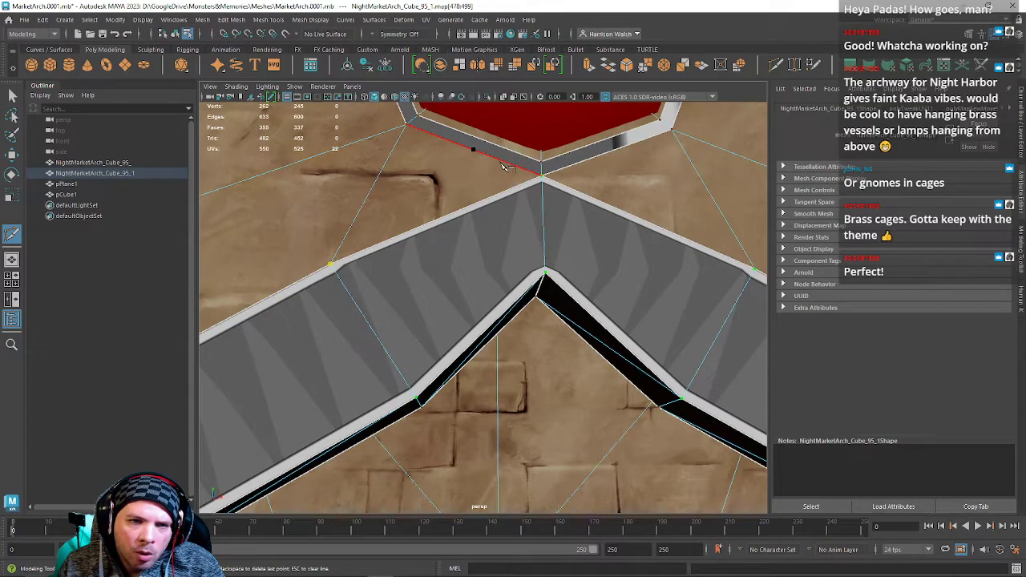
scroll(497, 200, "down", 5)
middle_click_drag(505, 262, 504, 396, "alt")
key("space")
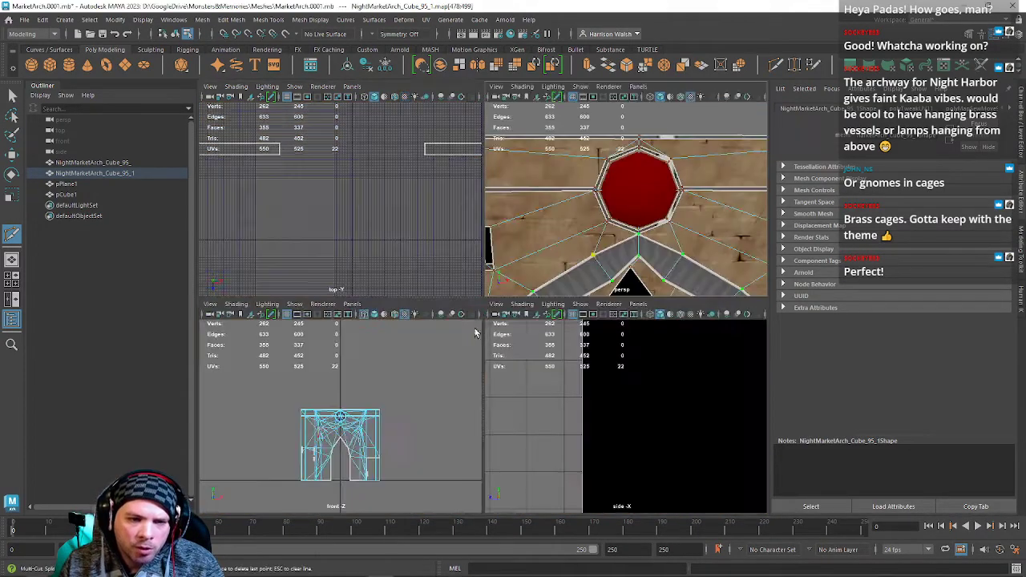
key("space")
key("6")
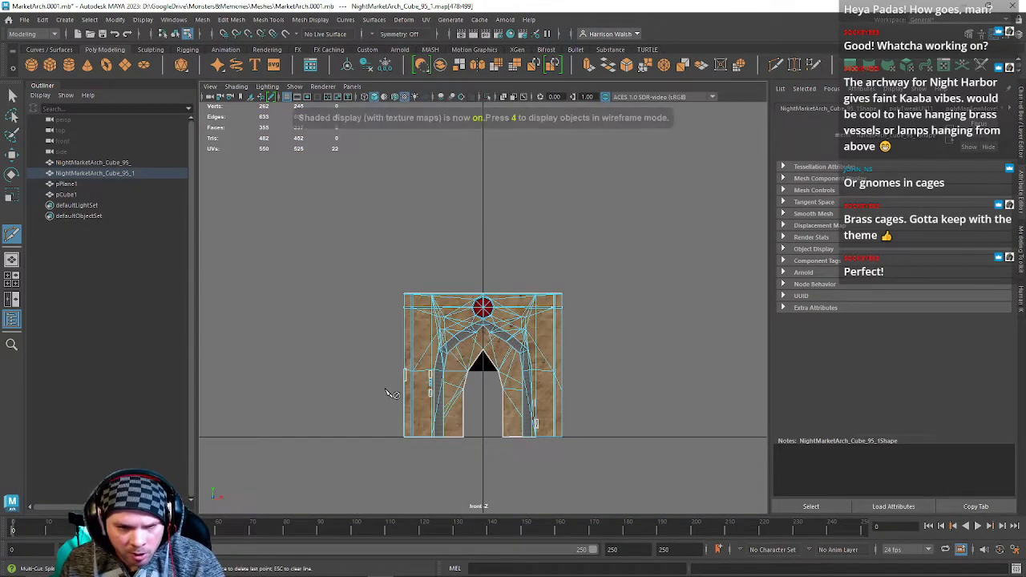
scroll(417, 405, "up", 10)
middle_click_drag(383, 502, 444, 344, "alt")
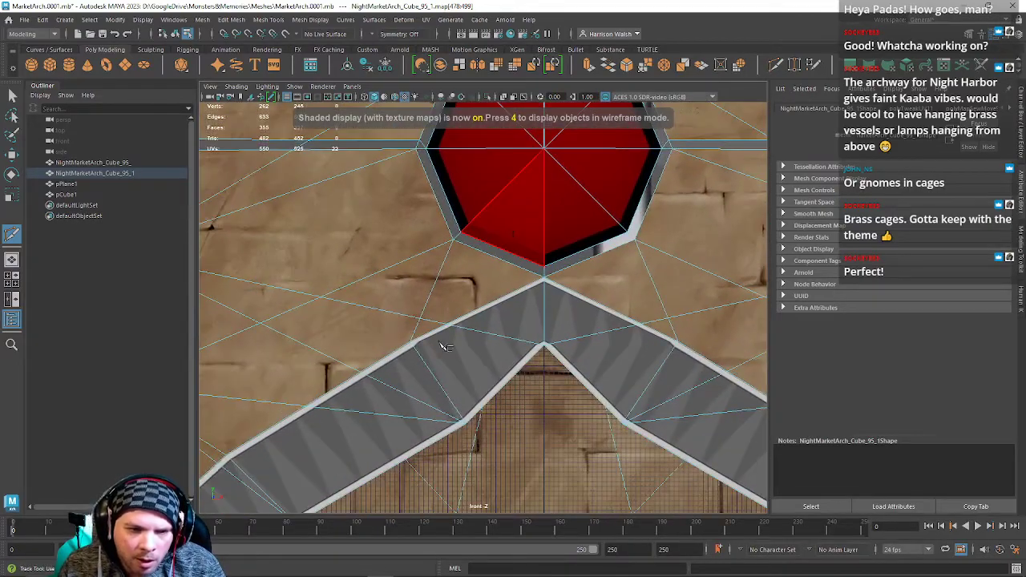
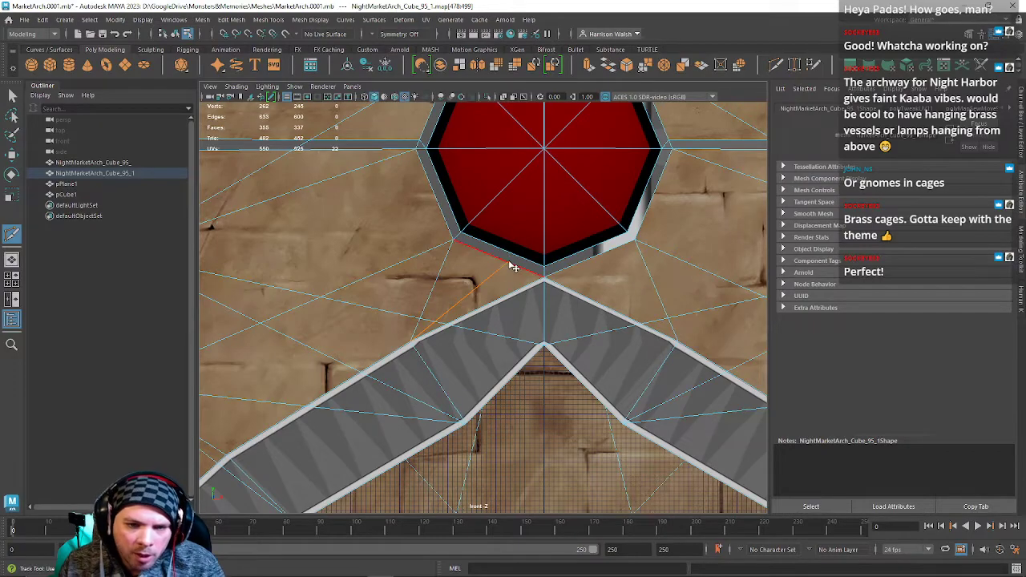
left_click(512, 267)
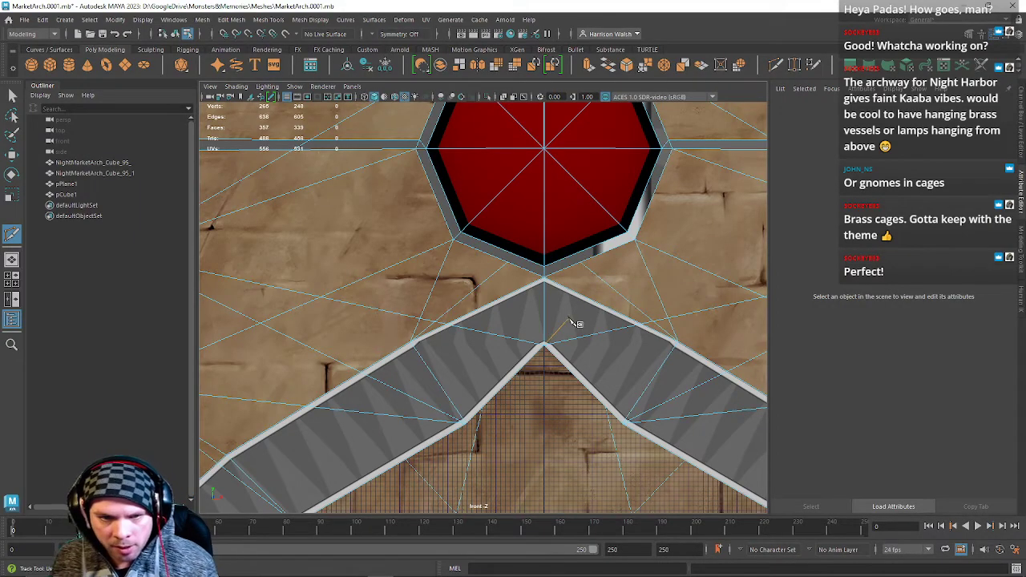
Examine the new triangular face and neighbouring edges between the medallion and the arch trim.
key("w")
right_click_drag(536, 272, 527, 310)
left_click(503, 286)
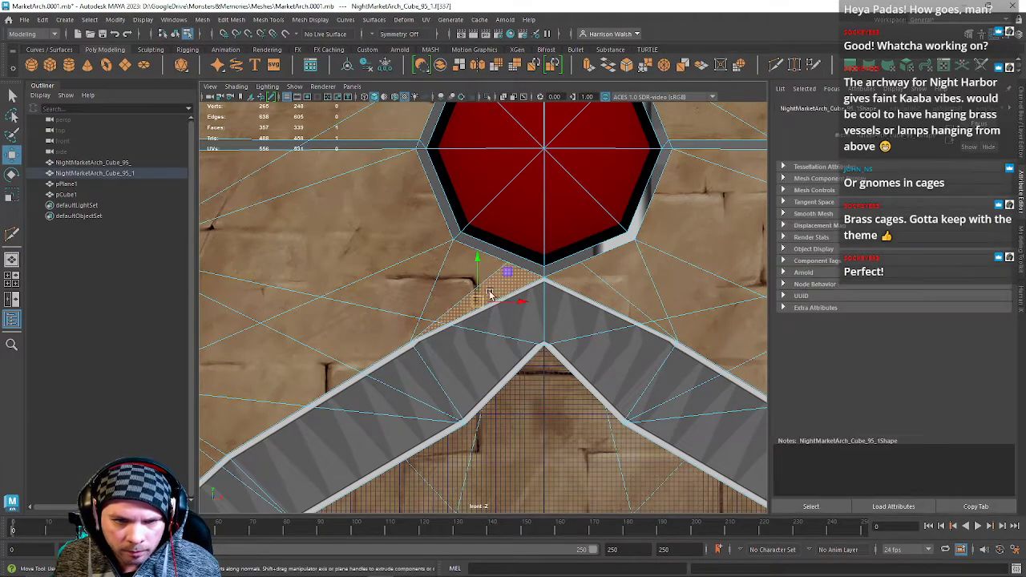
middle_click_drag(425, 325, 504, 302, "alt")
scroll(504, 303, "up", 4)
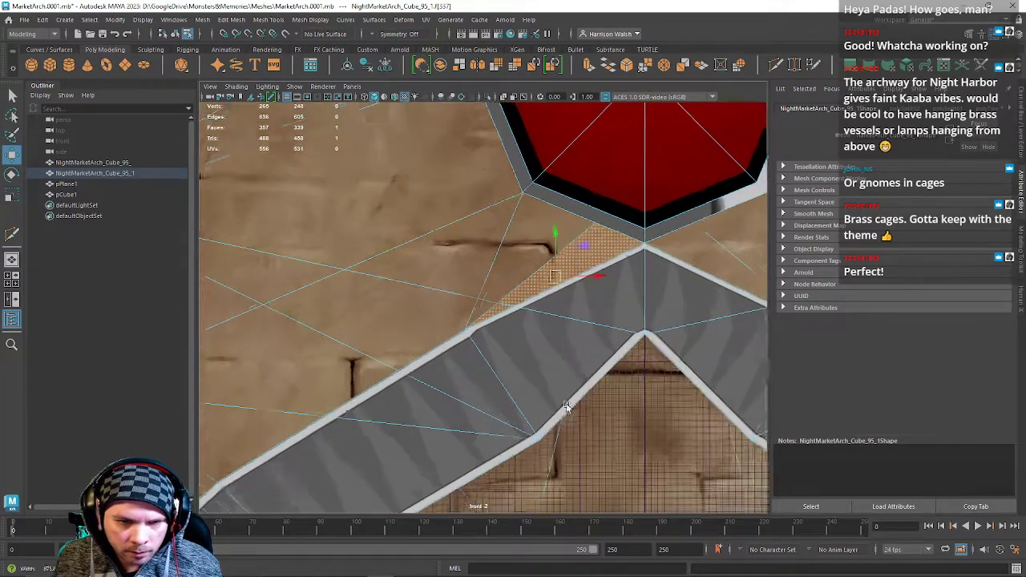
right_click_drag(525, 272, 523, 250)
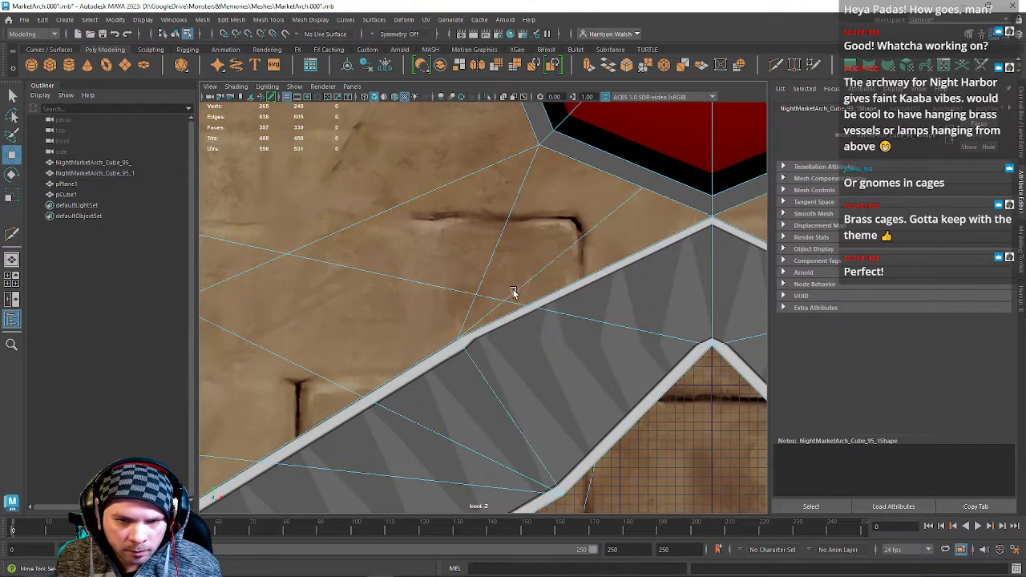
left_click(571, 320)
In the perspective view, cut from the medallion frame's lower-left inner corner through the new vertex to its lowest inner corner.
key("space")
key("space")
left_click_drag(618, 238, 503, 285, "alt")
right_click_drag(503, 285, 510, 312, "alt")
middle_click_drag(511, 311, 495, 320, "alt")
right_click_drag(491, 271, 440, 273)
left_click_drag(488, 254, 544, 188, "alt")
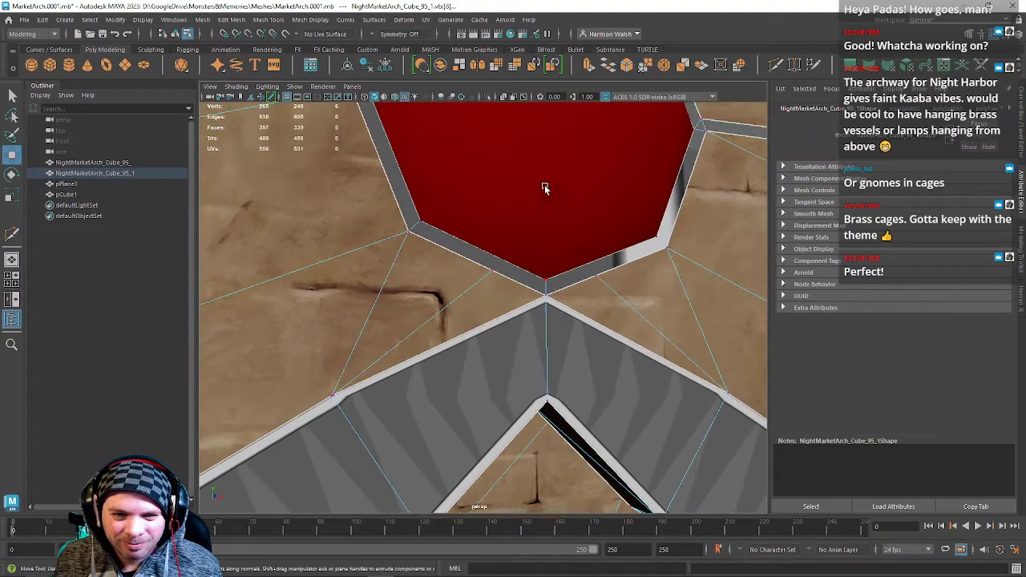
left_click(779, 66)
left_click(546, 282)
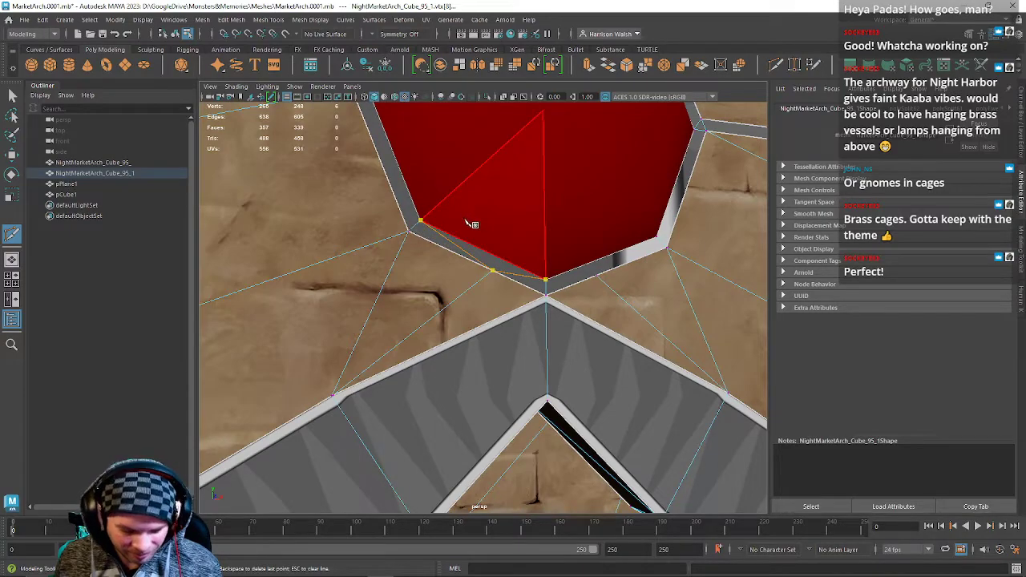
key("q")
Cut from the medallion's lowest inner corner through the new right-hand vertex to the frame's lower-right inner corner.
key("g")
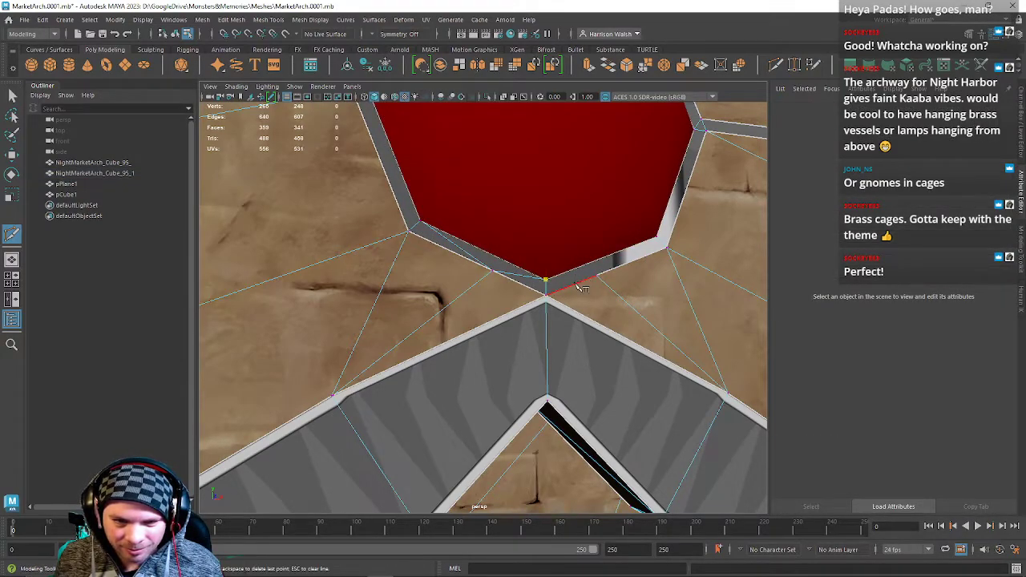
key("ctrl+z")
right_click(624, 255)
left_click(596, 275)
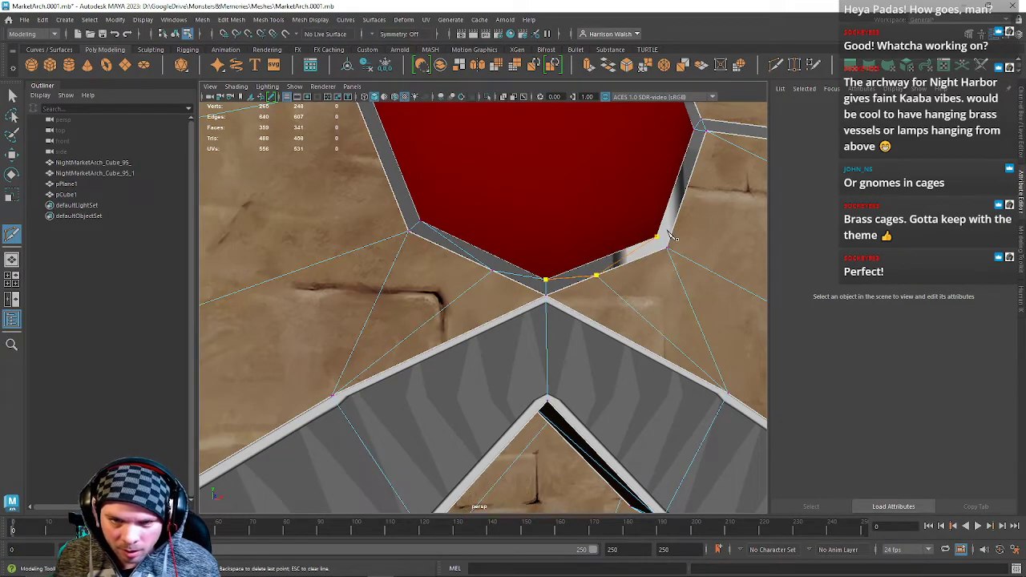
Select the two triangular faces between the medallion and the arch trim and assign them the lambert5 material.
middle_click_drag(619, 315, 650, 285, "alt")
right_click_drag(649, 285, 559, 297, "alt")
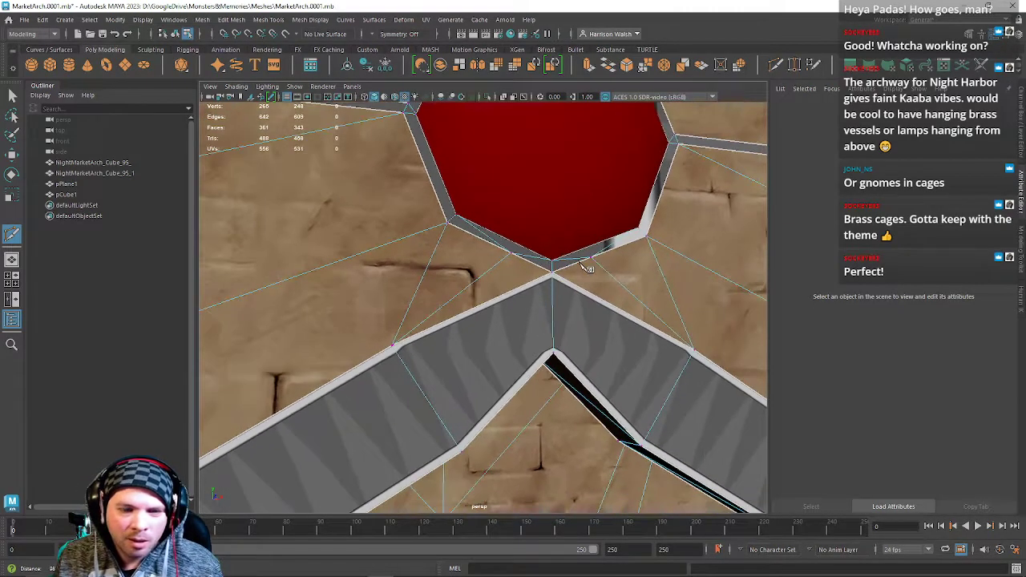
middle_click_drag(560, 297, 577, 259, "alt")
key("w")
right_click_drag(539, 232, 531, 268)
left_click(515, 241)
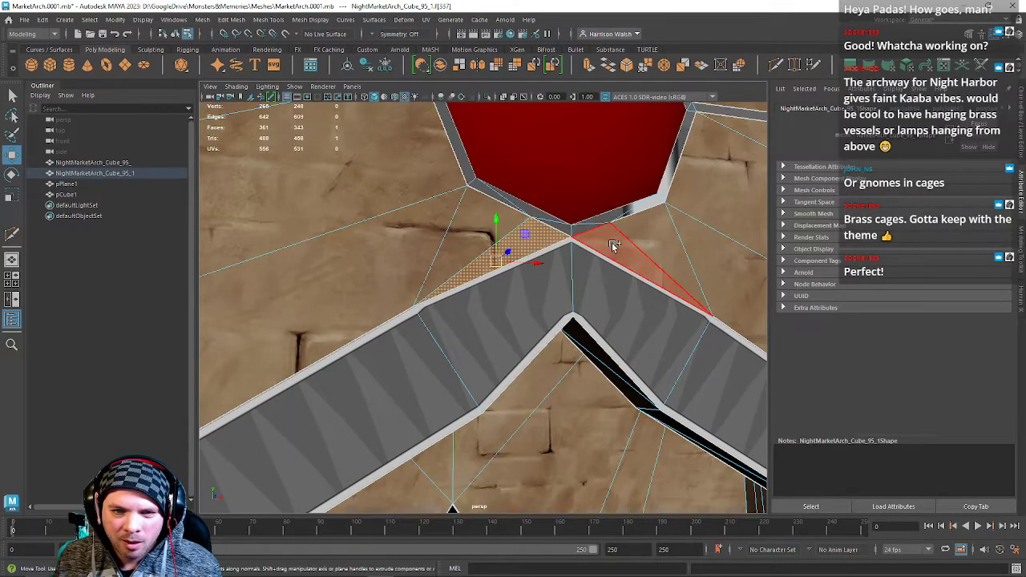
left_click(622, 240, "shift")
right_click_drag(592, 243, 681, 491)
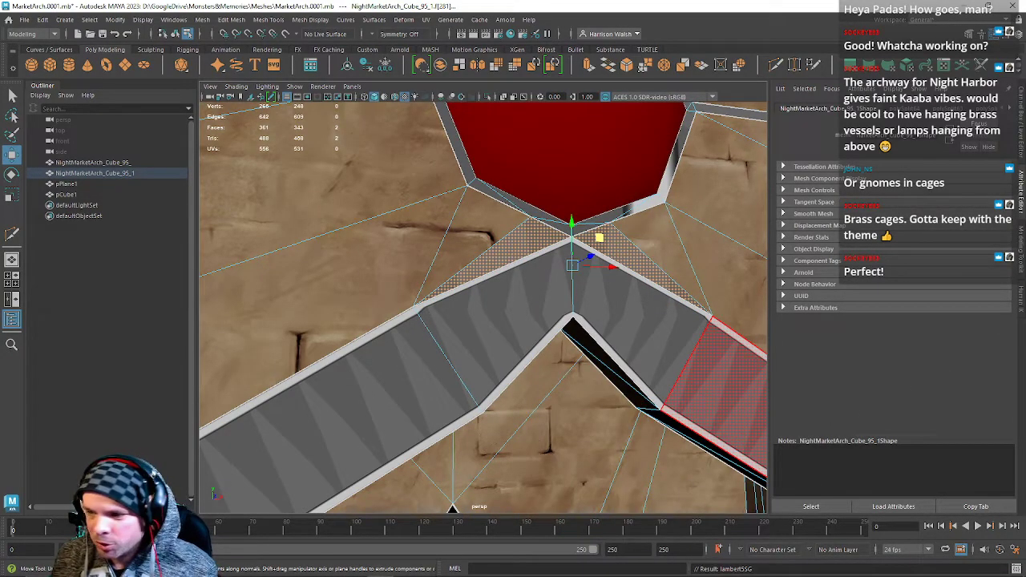
In the UV Editor, cut the two selected triangular faces' UVs loose from the wall's UV shell.
left_click_drag(1025, 87, 554, 77)
scroll(597, 341, "down", 5)
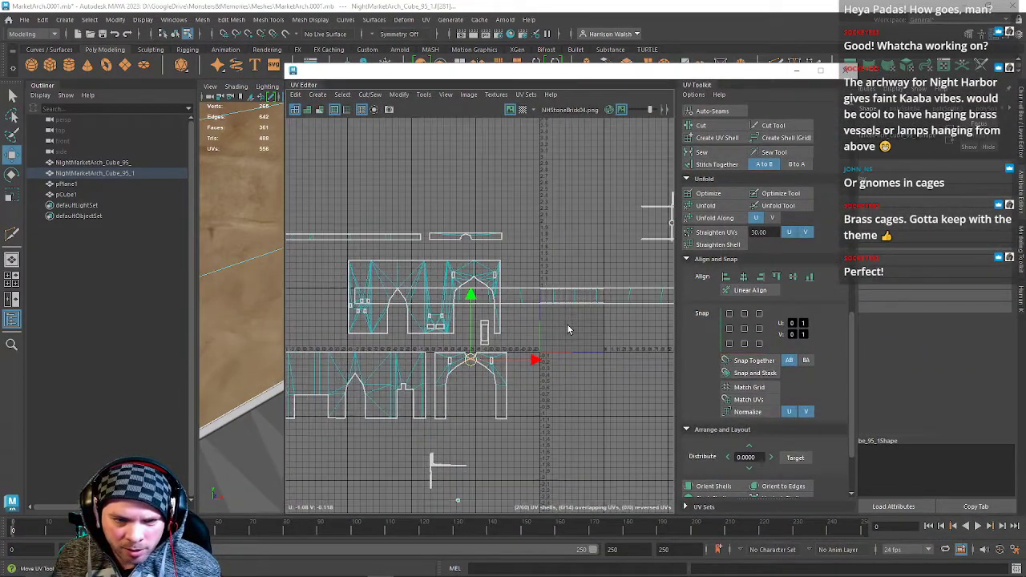
scroll(597, 341, "up", 3)
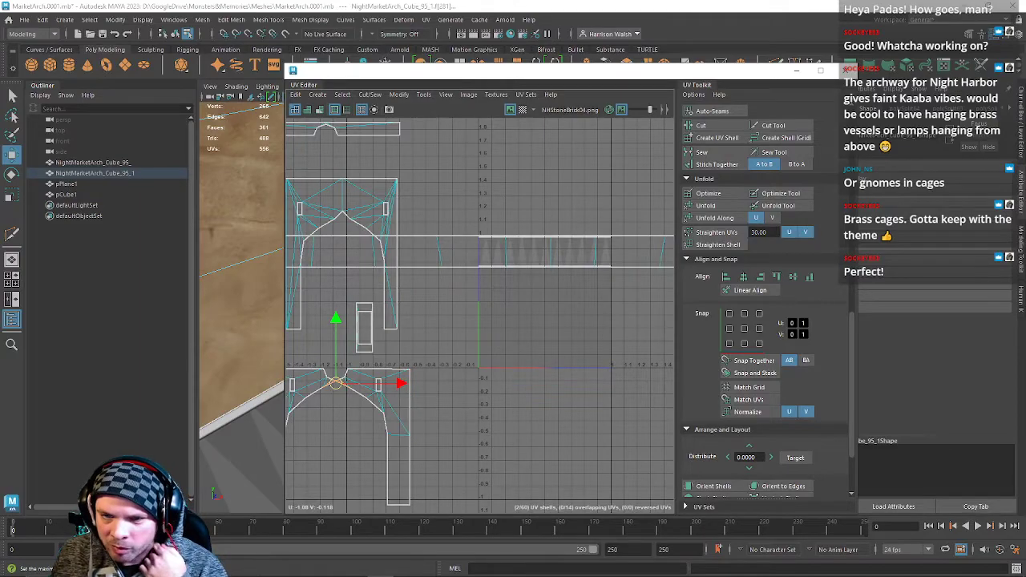
left_click(724, 125)
Select the trim strip's two upper edges at the arch peak and stitch the triangular faces' UVs onto them.
middle_click_drag(511, 312, 491, 377, "alt")
scroll(540, 307, "up", 6)
right_click_drag(495, 309, 497, 282)
left_click(496, 296)
scroll(537, 317, "down", 6)
left_click(521, 304)
left_click(485, 304, "shift")
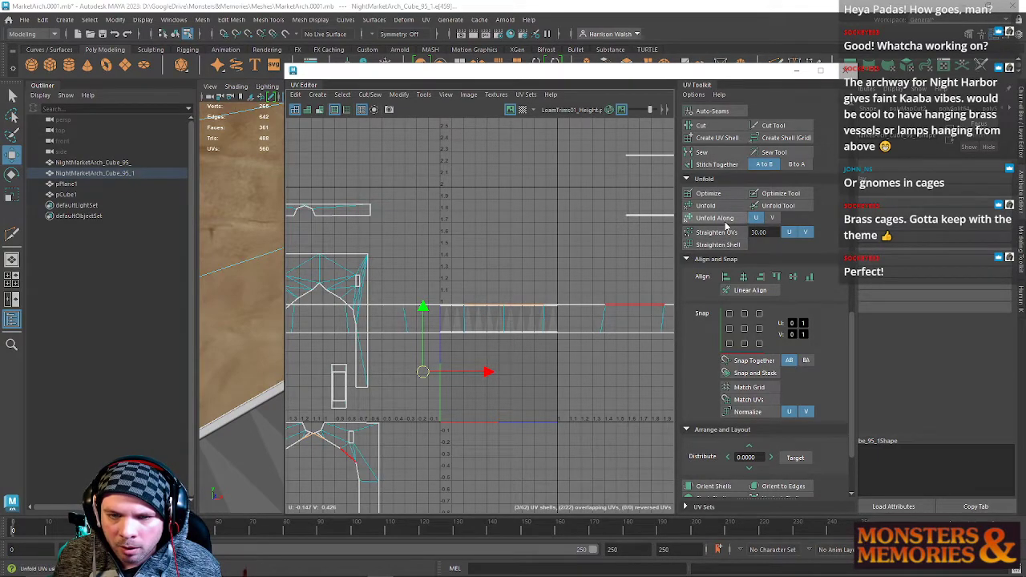
left_click(720, 166)
Move the peak's upper UVs down into the zigzag band and align the strip's upper UV row to its maximum V.
scroll(482, 326, "up", 4)
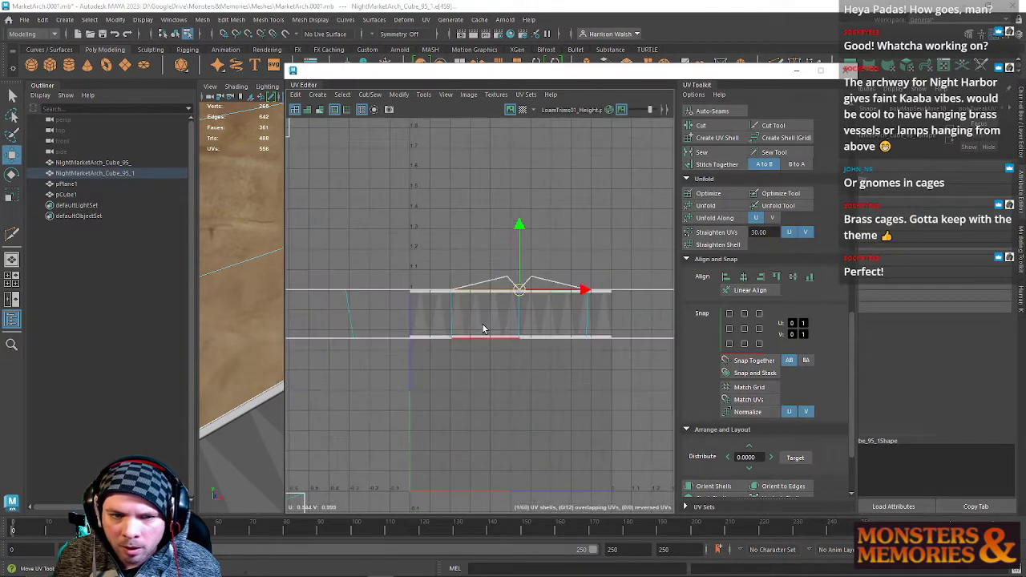
middle_click_drag(545, 290, 506, 314, "alt")
left_click(501, 264)
left_click_drag(522, 77, 671, 94)
middle_click_drag(667, 264, 593, 251, "alt")
right_click_drag(616, 301, 656, 303)
left_click_drag(544, 227, 659, 312)
left_click_drag(595, 210, 596, 241)
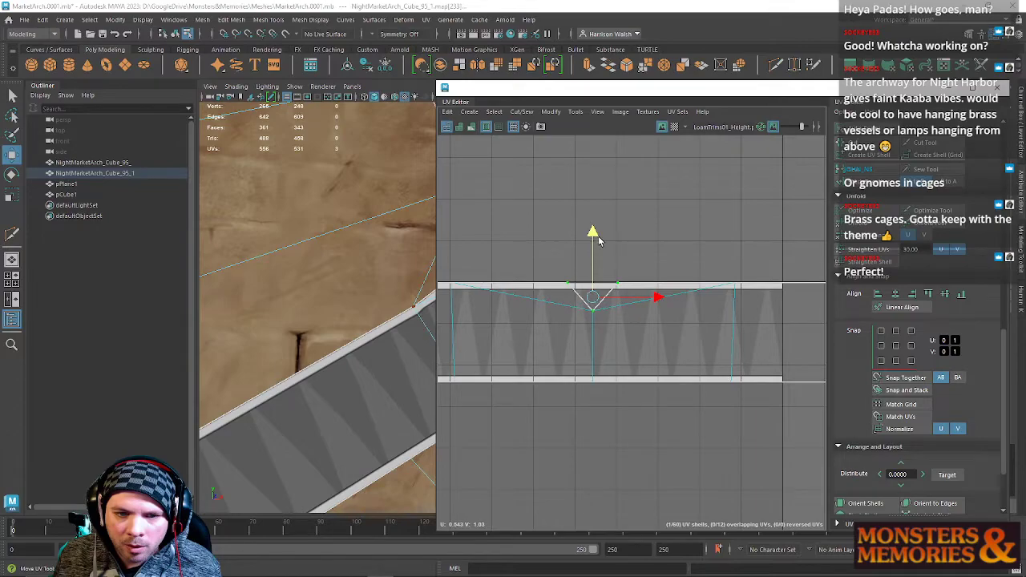
left_click_drag(439, 280, 789, 292)
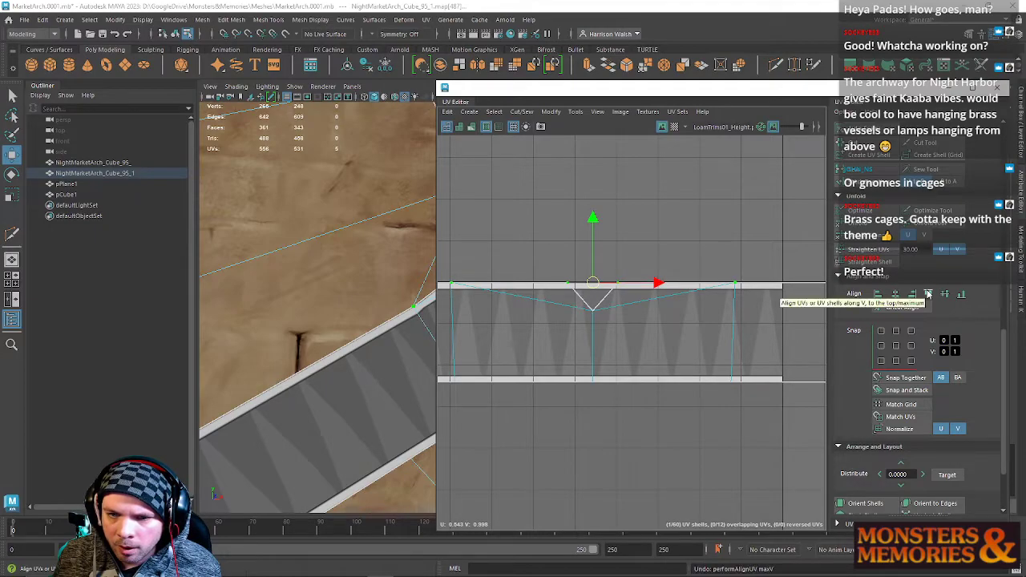
left_click_drag(772, 91, 1024, 91)
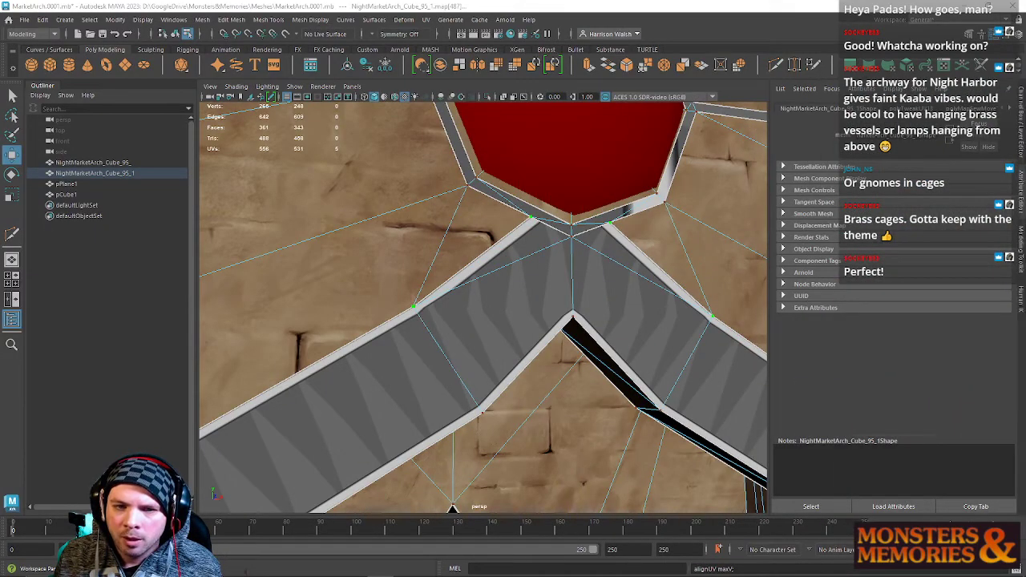
left_click(571, 236)
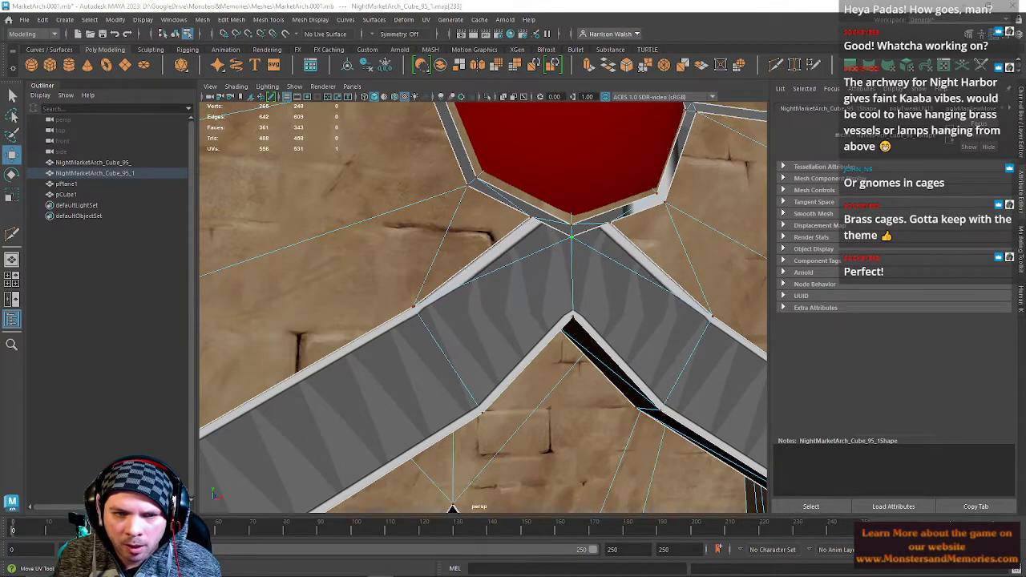
key("ctrl+z")
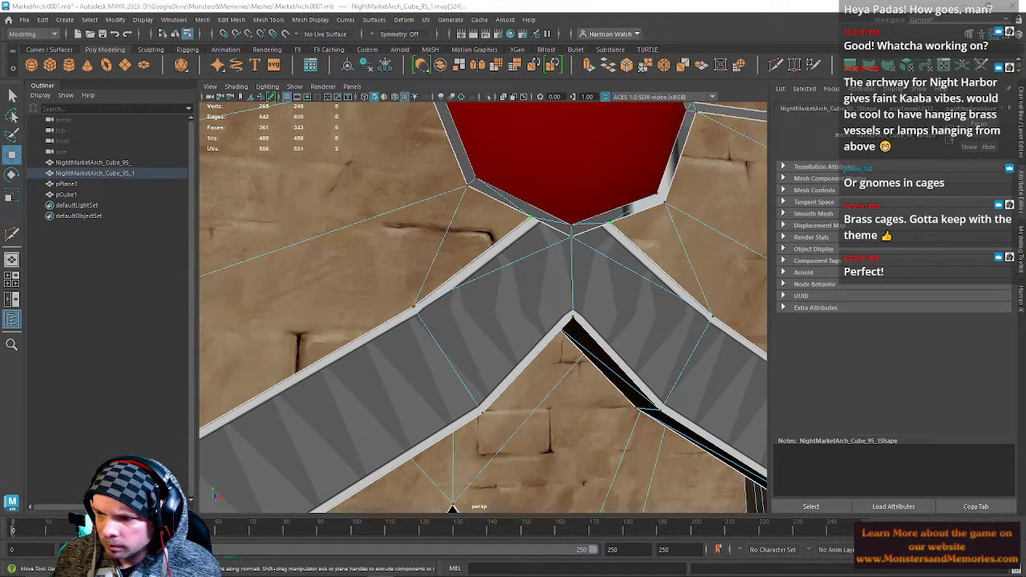
key("r")
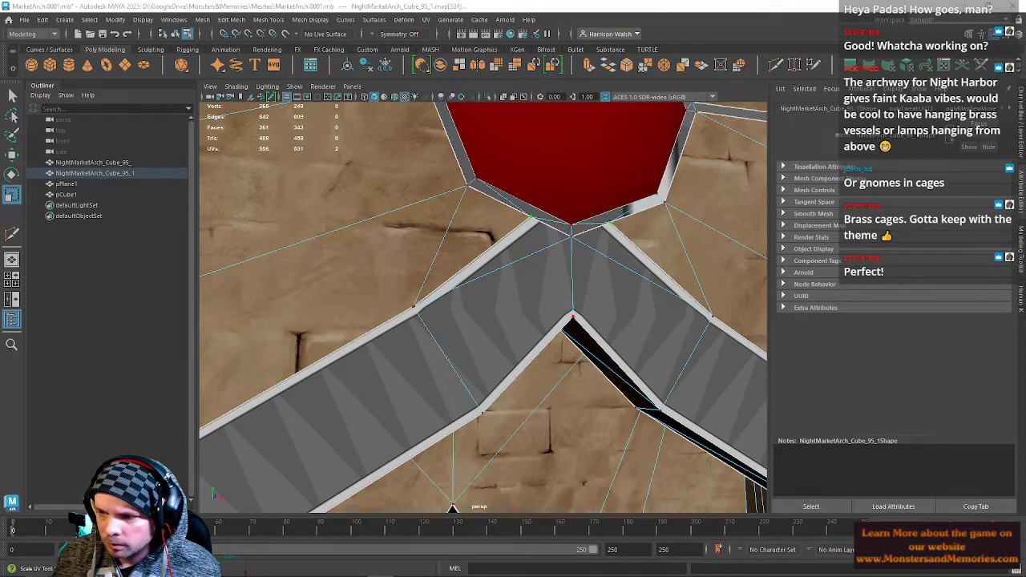
left_click_drag(1025, 99, 748, 87)
middle_click_drag(350, 332, 290, 339, "alt")
left_click_drag(290, 339, 377, 324, "alt")
left_click_drag(729, 84, 1025, 83)
key("y")
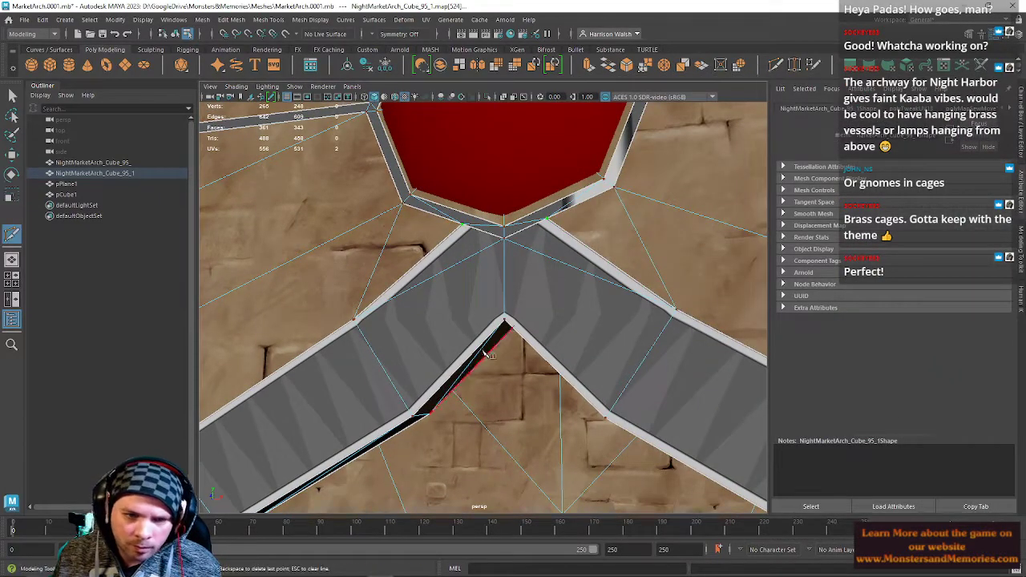
left_click(355, 319)
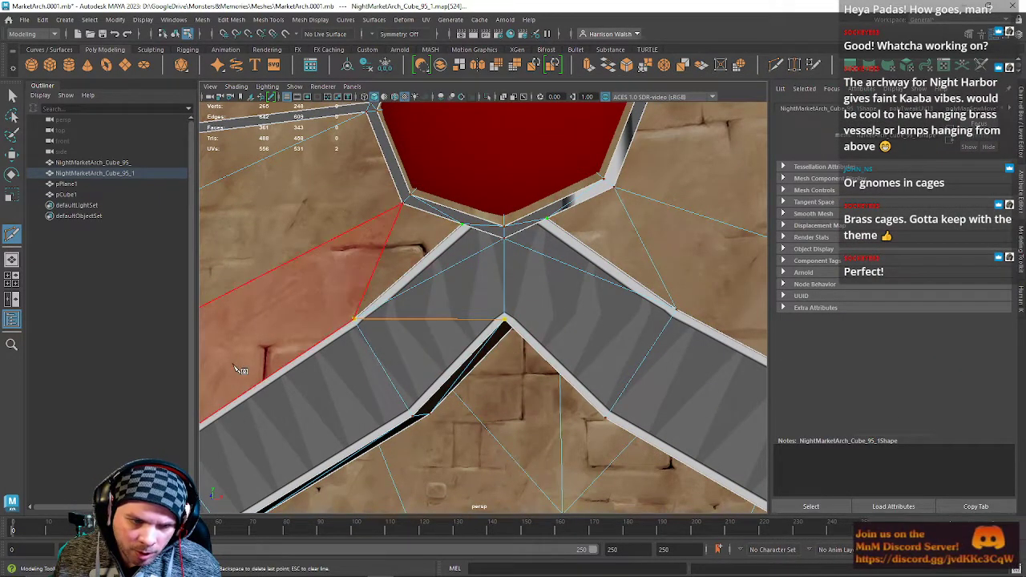
key("q")
key("ctrl+z")
key("ctrl+z")
key("ctrl+z")
key("ctrl+z")
key("ctrl+z")
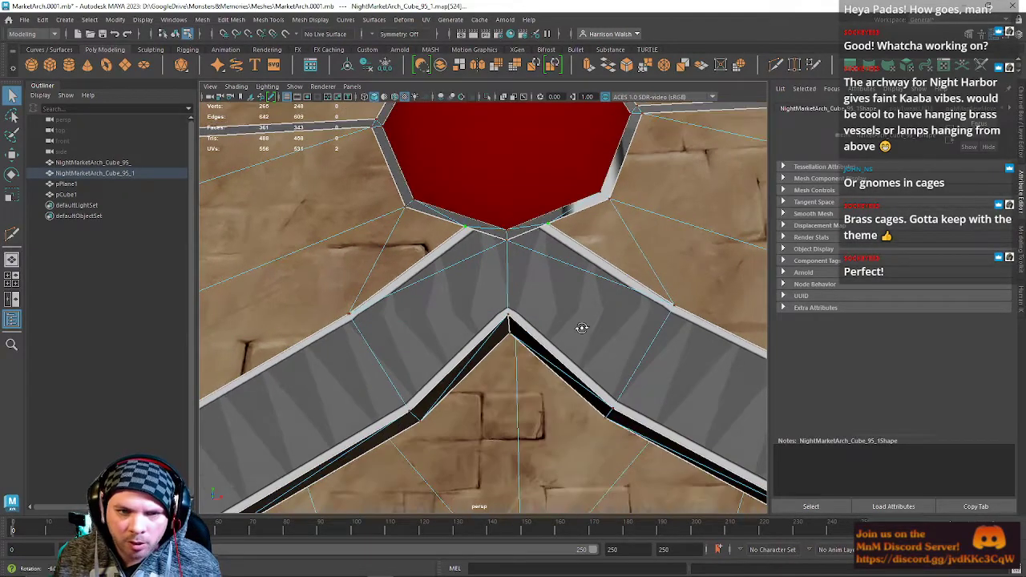
Scale the triangles' two upper tip UVs closer together horizontally along the trim strip's upper border.
left_click_drag(1025, 92, 762, 90)
middle_click_drag(428, 290, 409, 295, "alt")
key("w")
right_click_drag(711, 314, 670, 313)
left_click_drag(645, 266, 733, 415)
key("r")
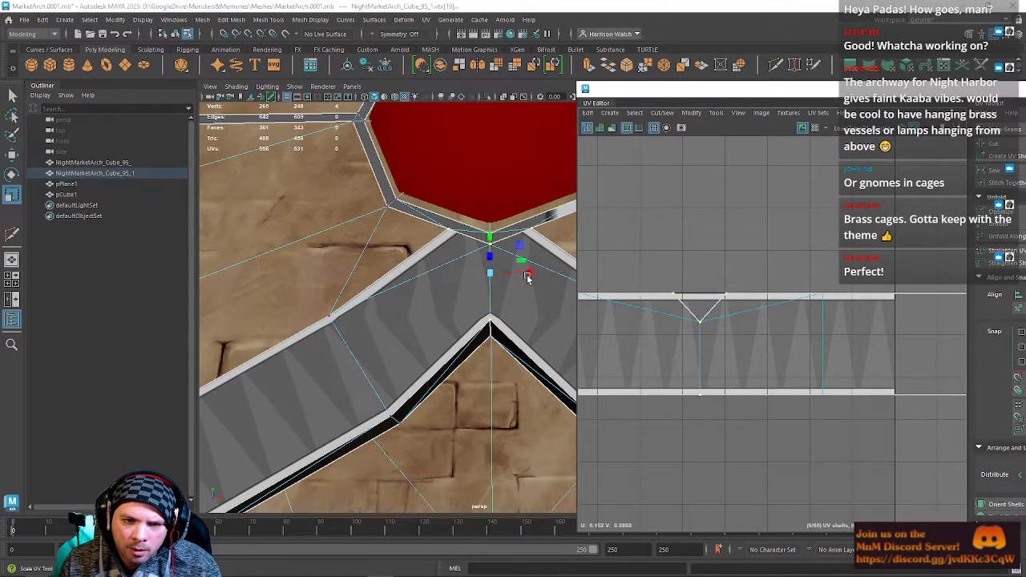
right_click_drag(680, 290, 730, 293)
left_click_drag(648, 271, 738, 418)
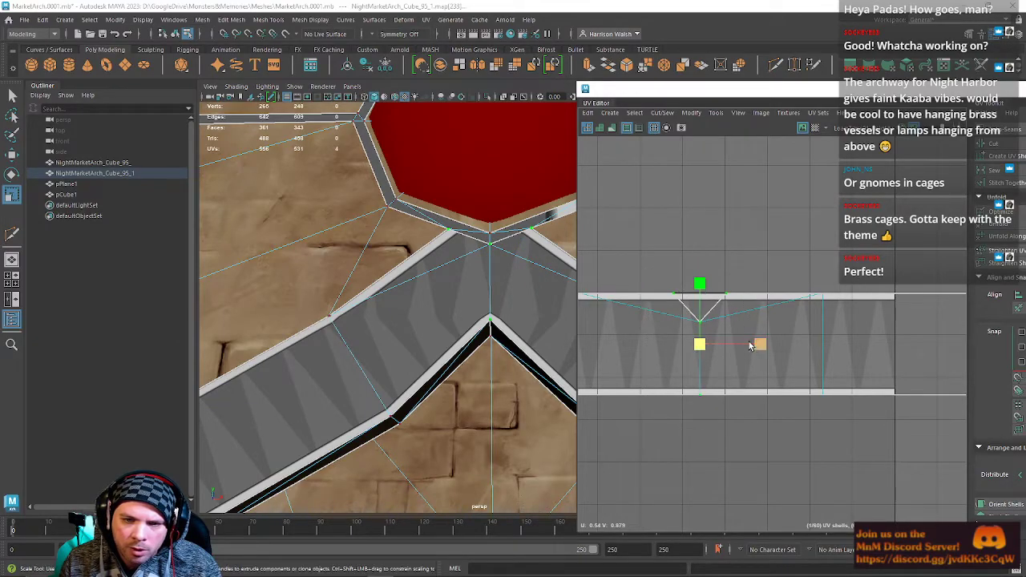
left_click_drag(759, 344, 752, 335)
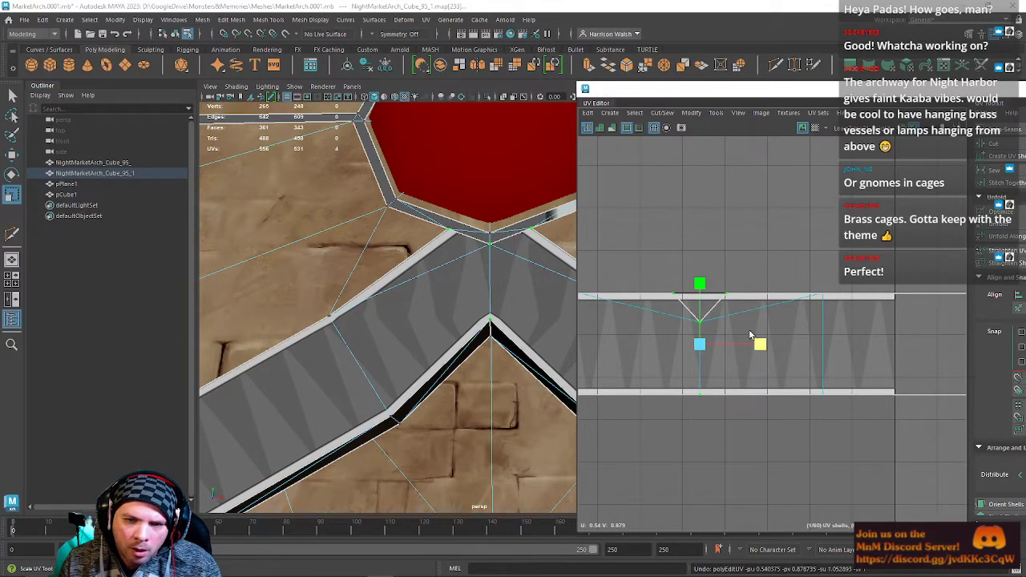
left_click_drag(673, 289, 734, 295)
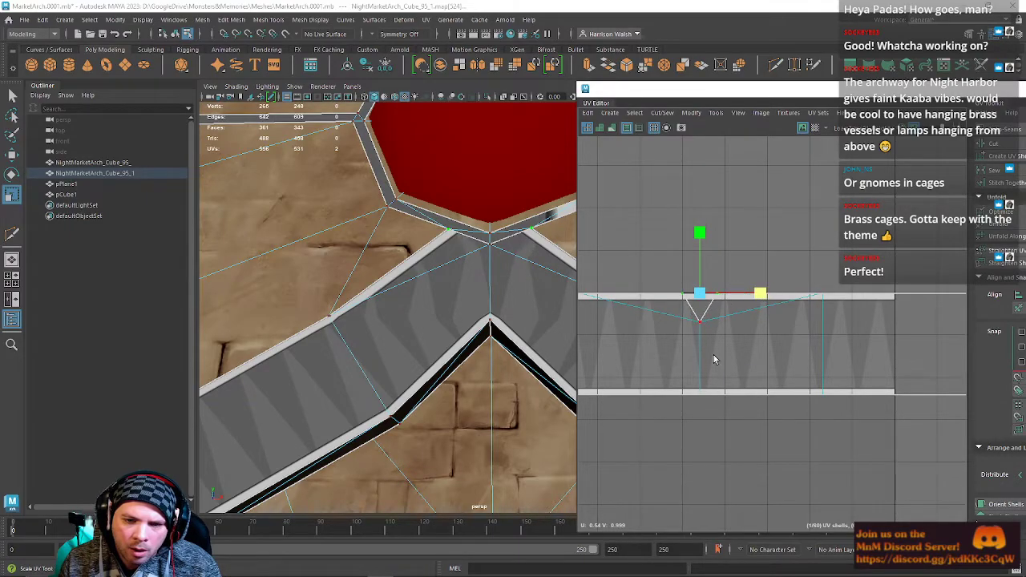
left_click_drag(710, 413, 712, 414)
Select the vertical centre edge below the arch peak and cut the trim's UV shell along it.
right_click_drag(705, 345, 704, 312)
left_click_drag(814, 98, 542, 93)
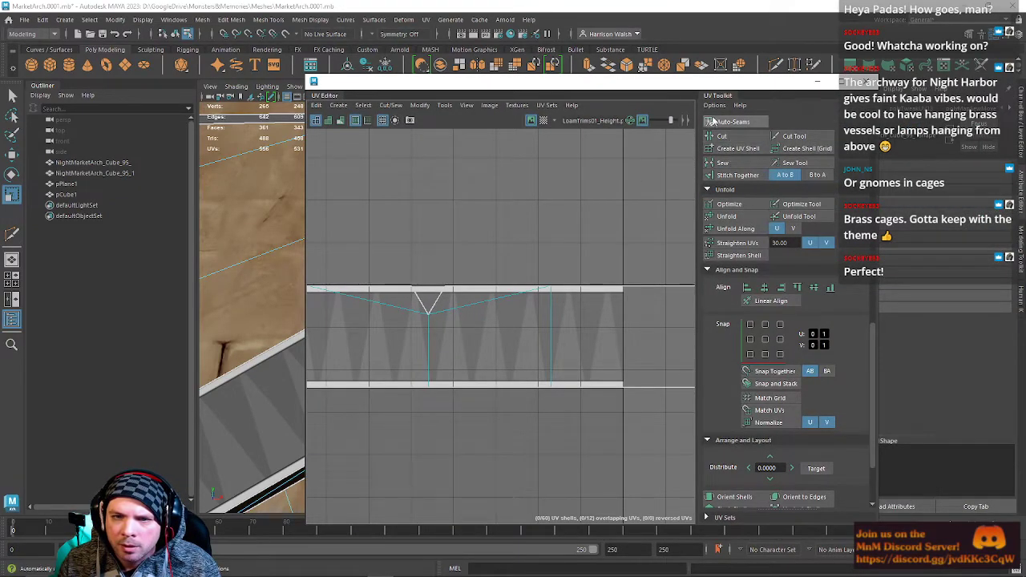
left_click_drag(657, 78, 739, 112)
left_click_drag(585, 112, 828, 118)
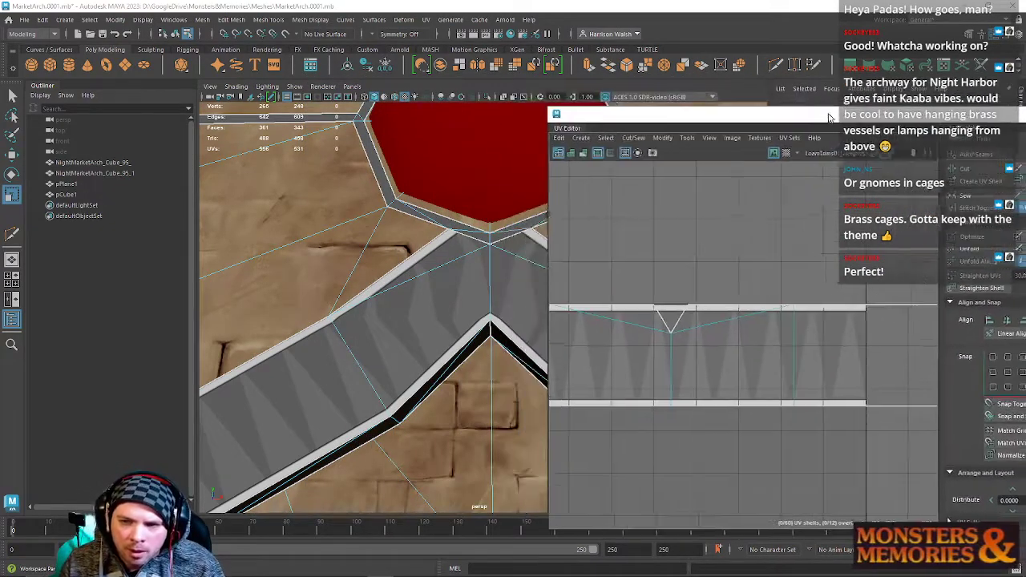
right_click_drag(771, 333, 805, 341)
double_click(783, 384)
mouse_move(771, 374)
right_mouse_down()
mouse_move(774, 323)
mouse_move(769, 360)
right_mouse_up()
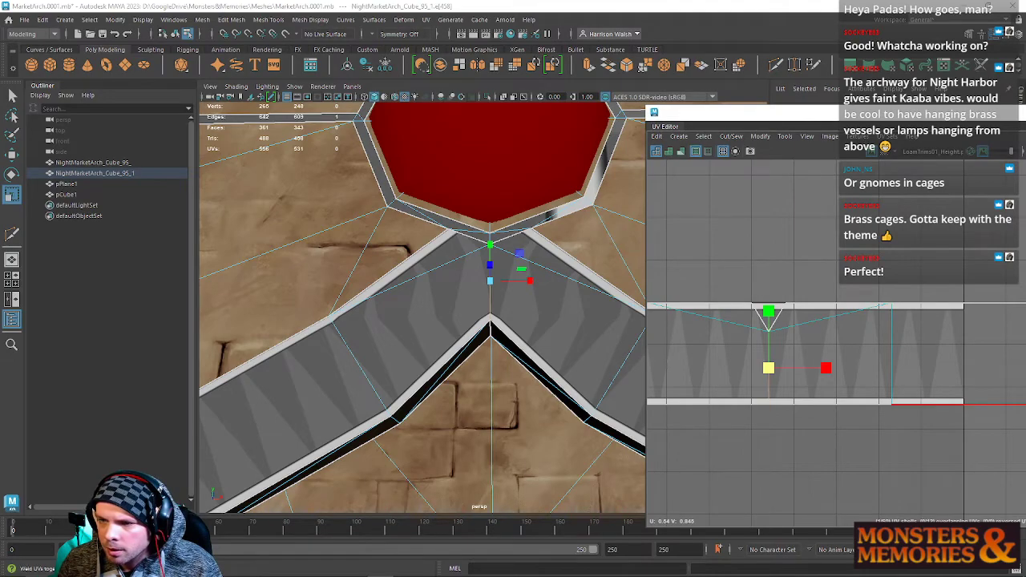
key("shift+x")
Select the right-hand half of the trim strip's UVs, shift it to the right and unfold it.
right_click_drag(726, 352, 773, 353)
right_click_drag(813, 324, 859, 329)
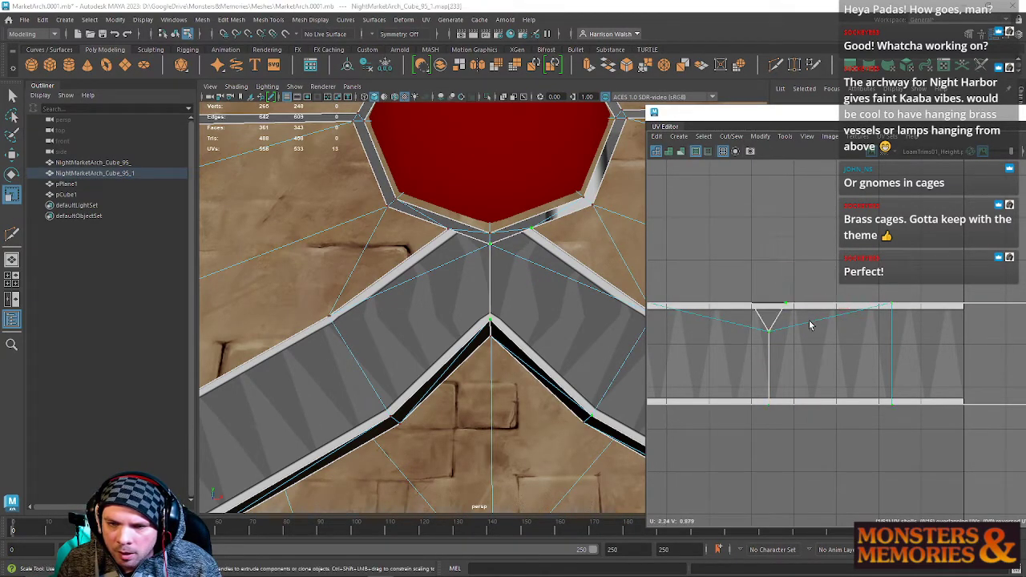
key("w")
scroll(867, 339, "down", 4)
middle_click_drag(1017, 341, 886, 345, "alt")
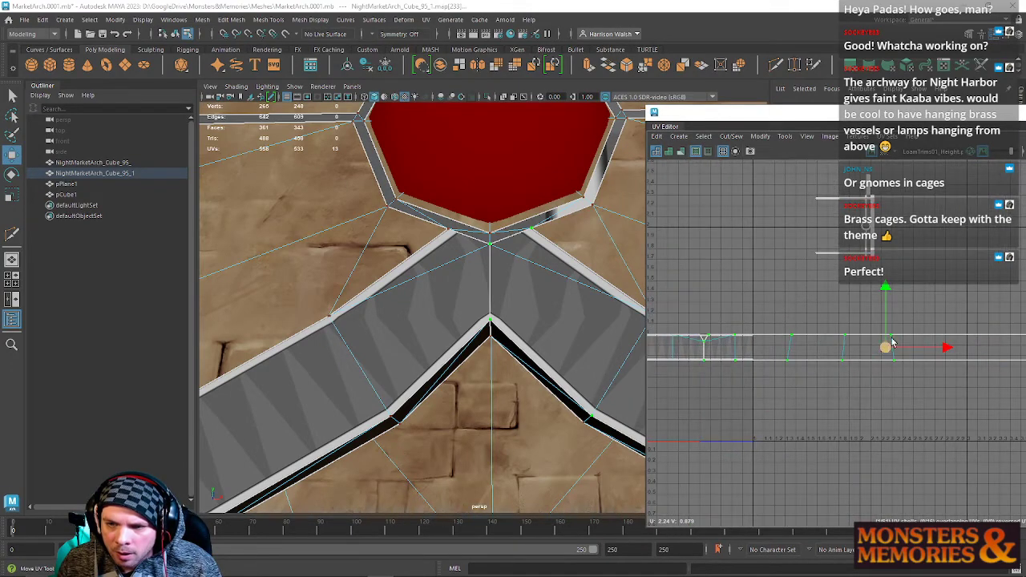
left_click_drag(932, 350, 943, 354)
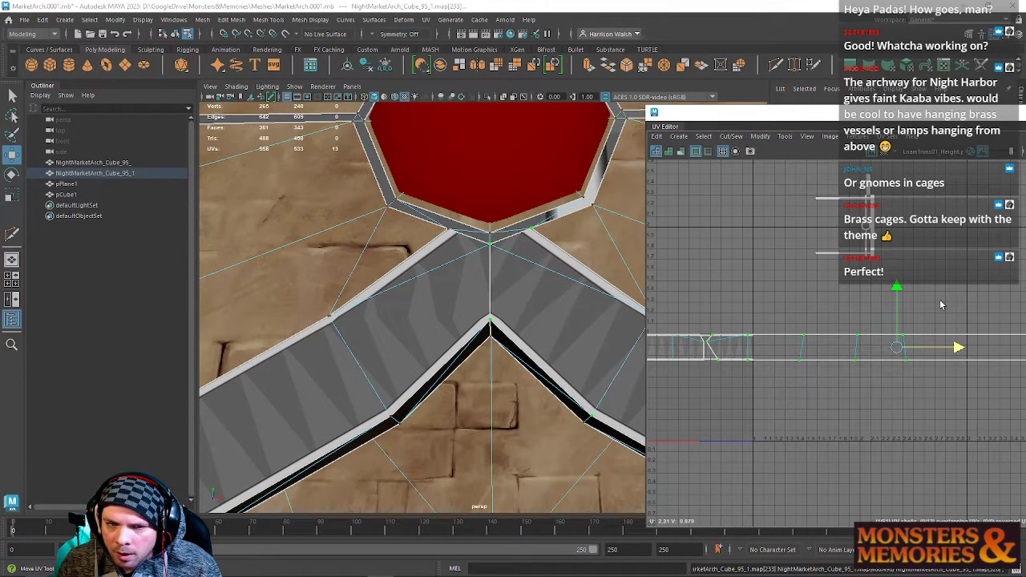
Select the left-hand half of the trim strip's UVs and unfold it.
middle_click_drag(709, 349, 887, 320, "alt")
double_click(861, 313)
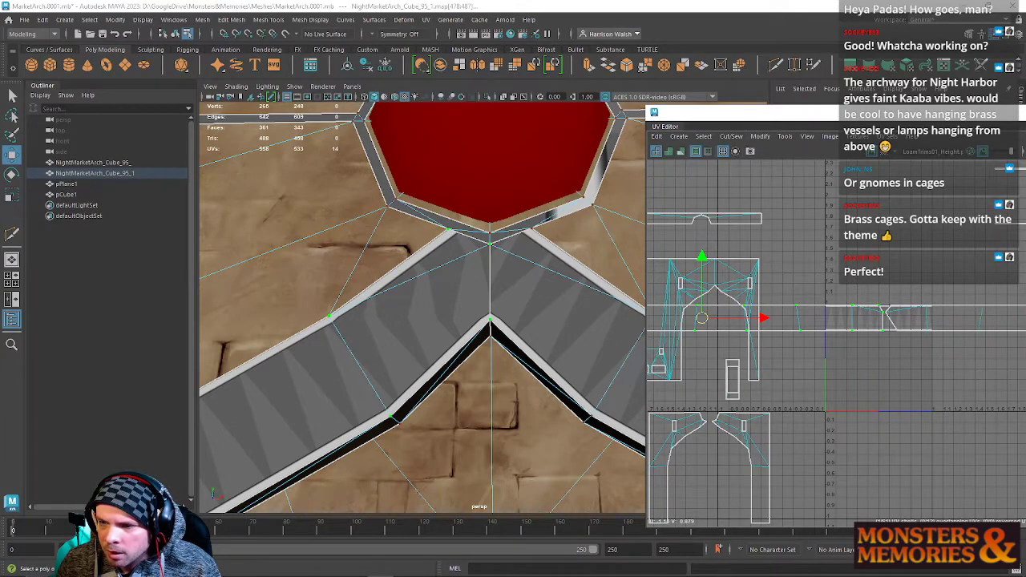
key("ctrl+u")
key("ctrl+z")
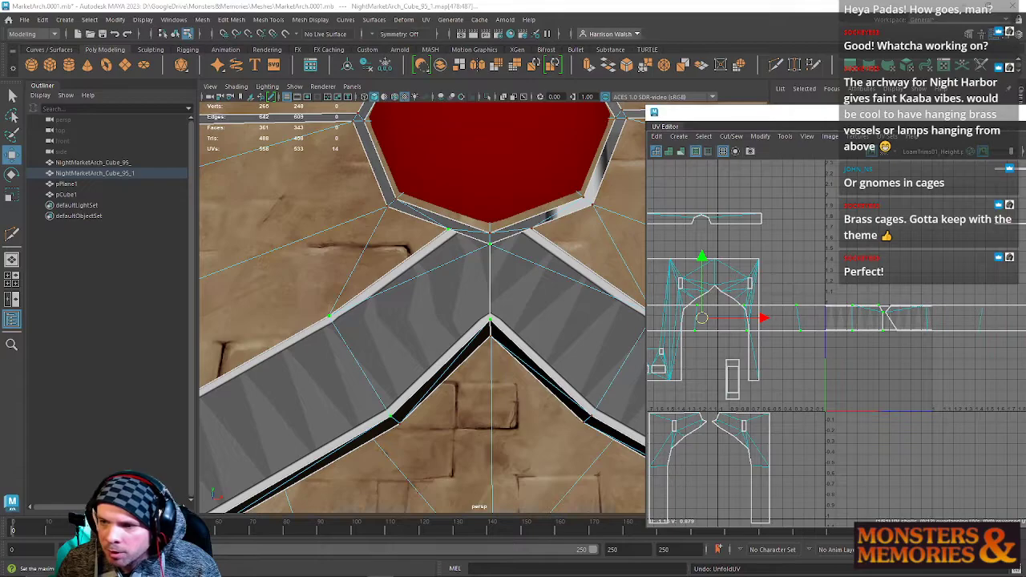
key("ctrl+u")
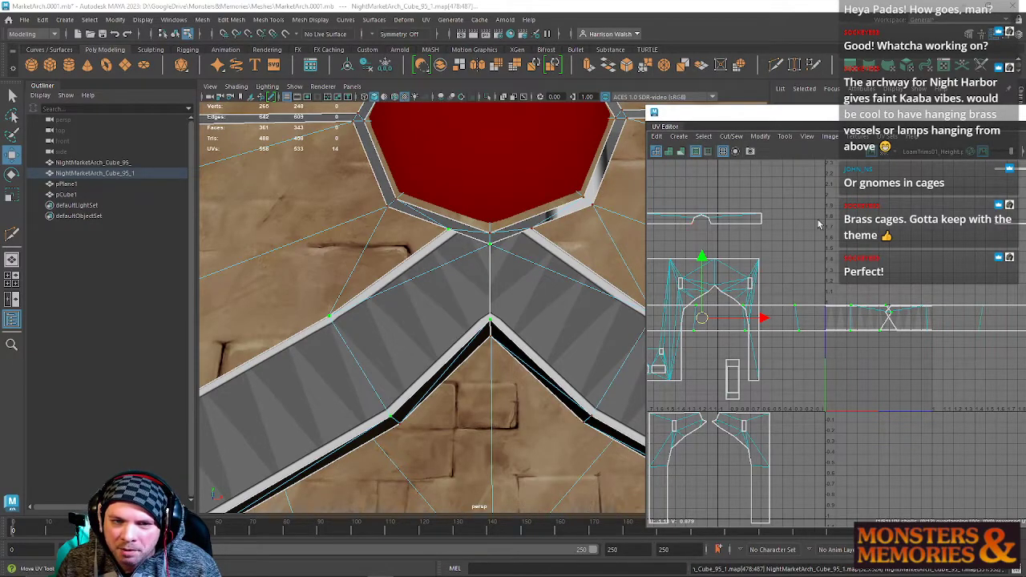
Shift the left-hand half of the trim UVs slightly left, checking the zigzag at the peak against the MarketEntracne.PNG sketch.
scroll(776, 323, "up", 1)
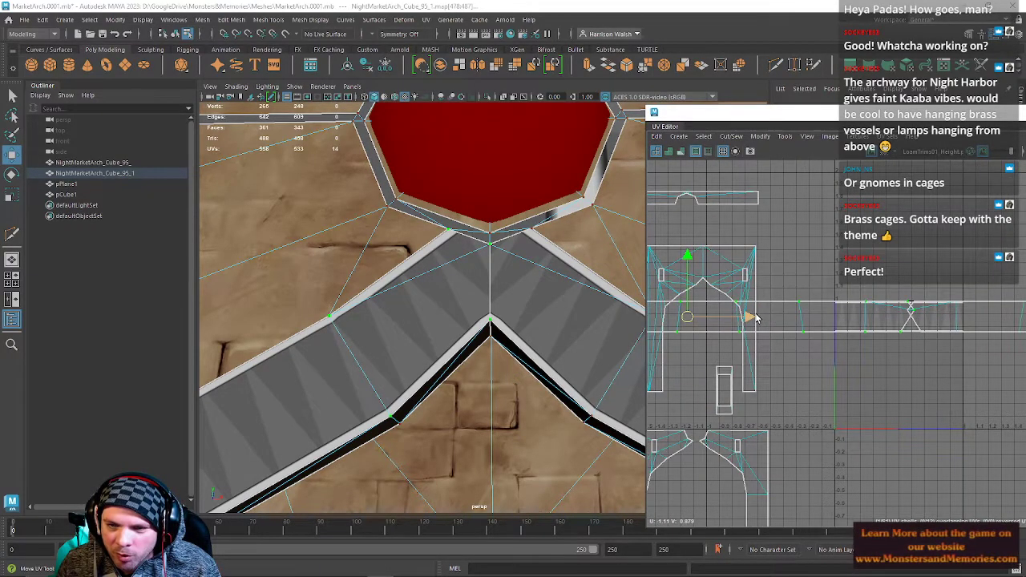
left_click_drag(745, 320, 741, 322)
left_click(432, 566)
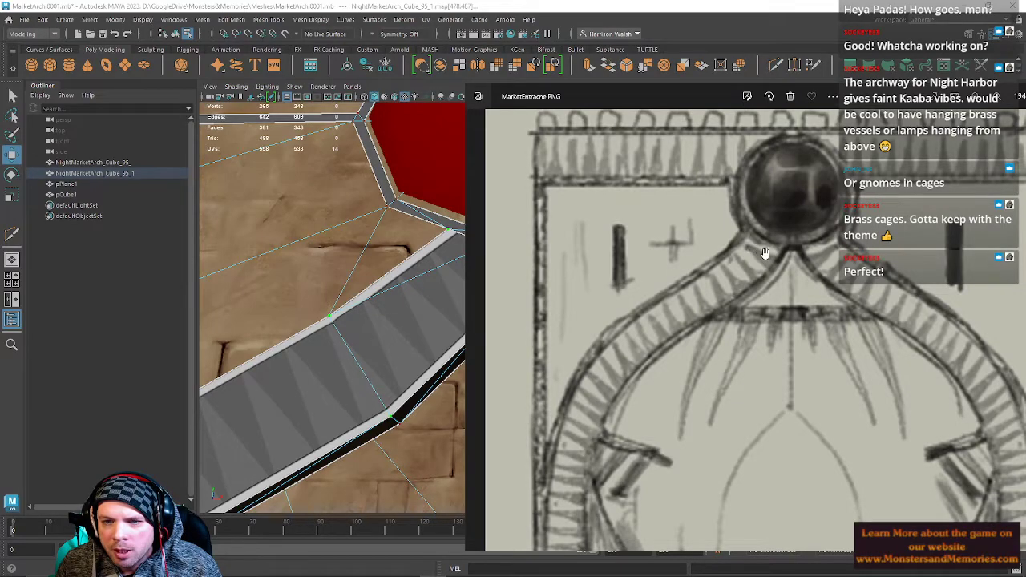
left_click_drag(697, 88, 1025, 104)
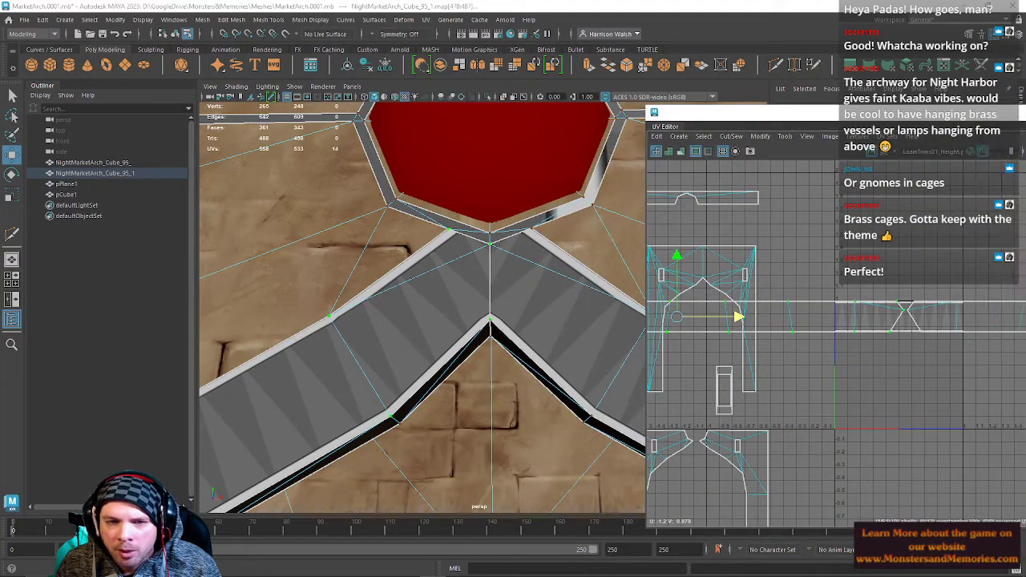
left_click_drag(739, 318, 738, 321)
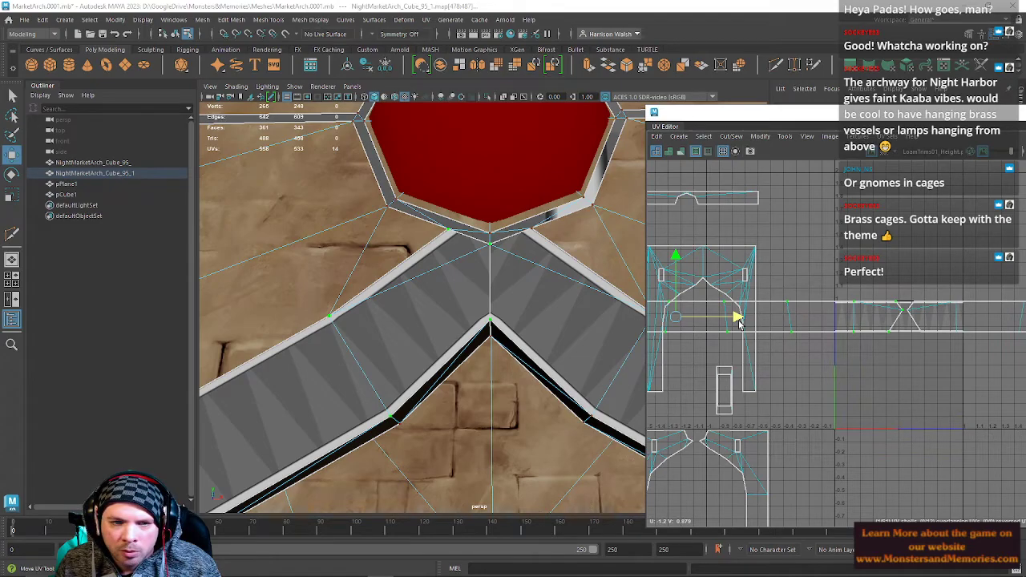
left_click_drag(742, 114, 1025, 115)
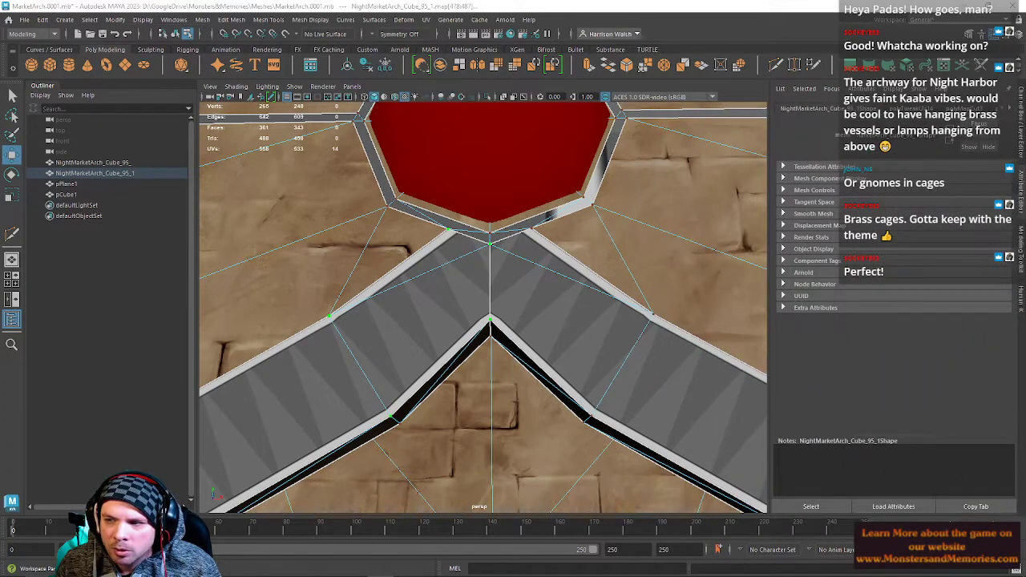
Select the large wall face beneath the arch peak in the perspective view.
scroll(480, 211, "down", 6)
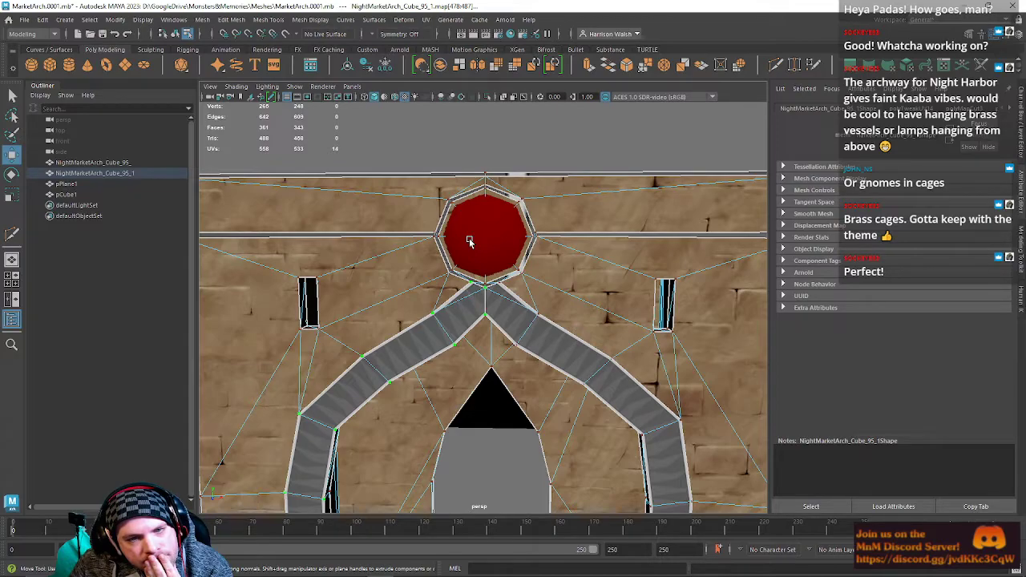
mouse_move(1025, 115)
left_mouse_down()
mouse_move(428, 117)
mouse_move(1025, 115)
left_mouse_up()
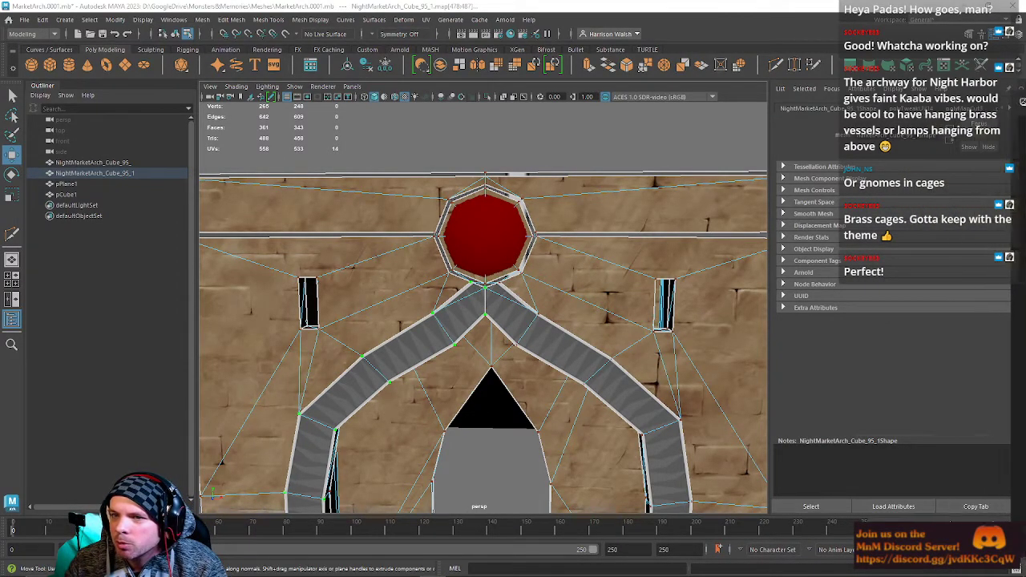
left_click(563, 268)
right_click_drag(568, 246, 565, 531)
left_click(580, 269)
left_click_drag(899, 239, 951, 240)
left_click(516, 434)
Switch to the four-view layout and make the RefImage display layer visible.
key("space")
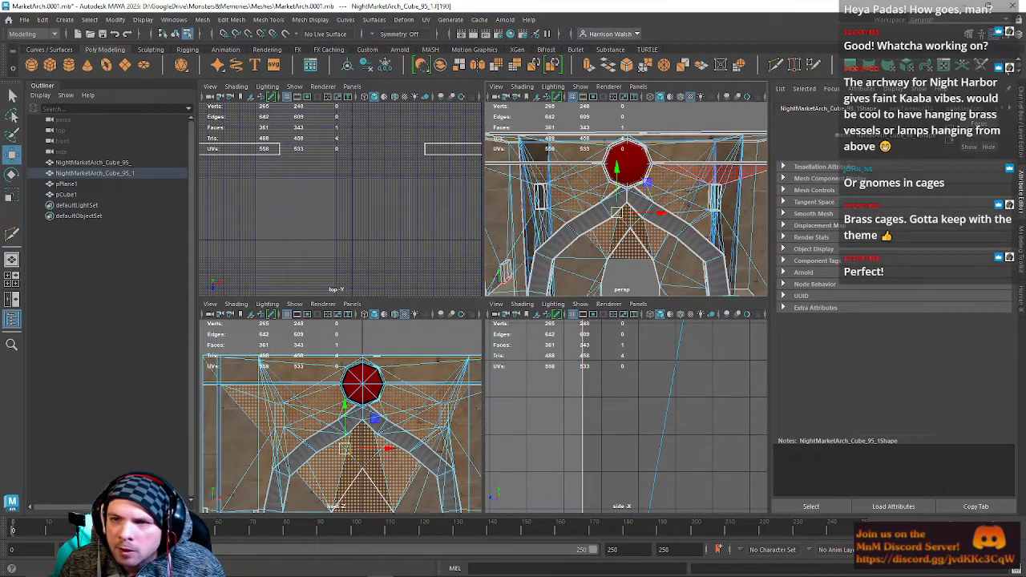
key("ctrl+a")
left_click(888, 407)
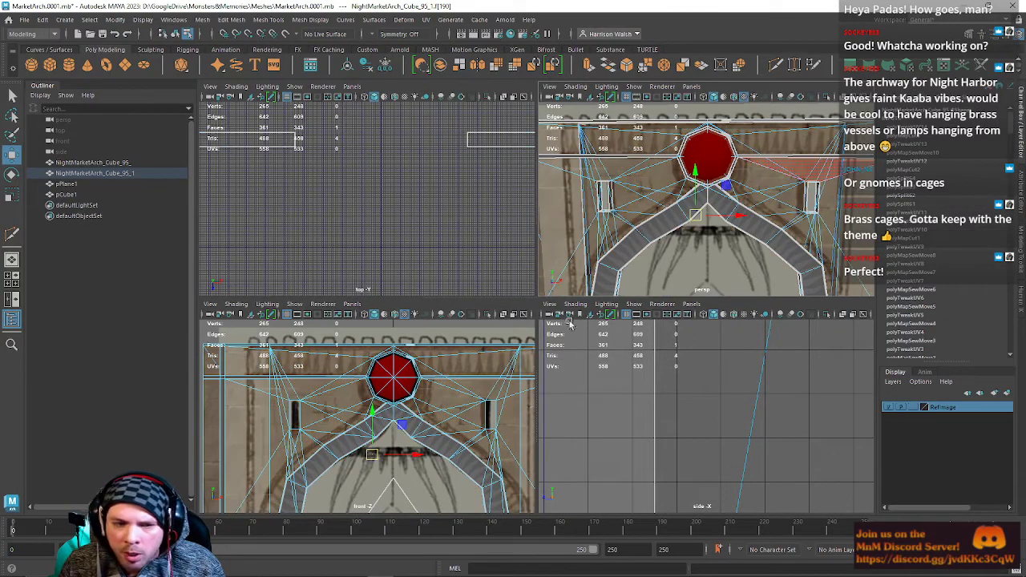
Raise the arch trim's inner peak vertices slightly toward the medallion in the front view.
left_click(455, 385)
scroll(405, 424, "up", 8)
middle_click_drag(447, 391, 382, 359, "alt")
right_click_drag(414, 370, 366, 272)
left_click_drag(387, 378, 403, 404)
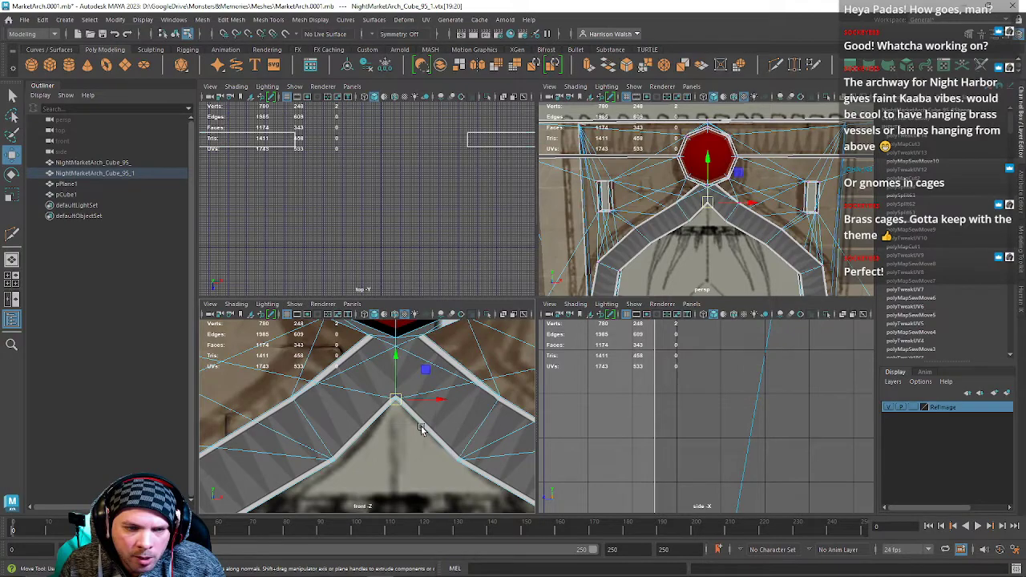
left_click_drag(399, 367, 398, 341)
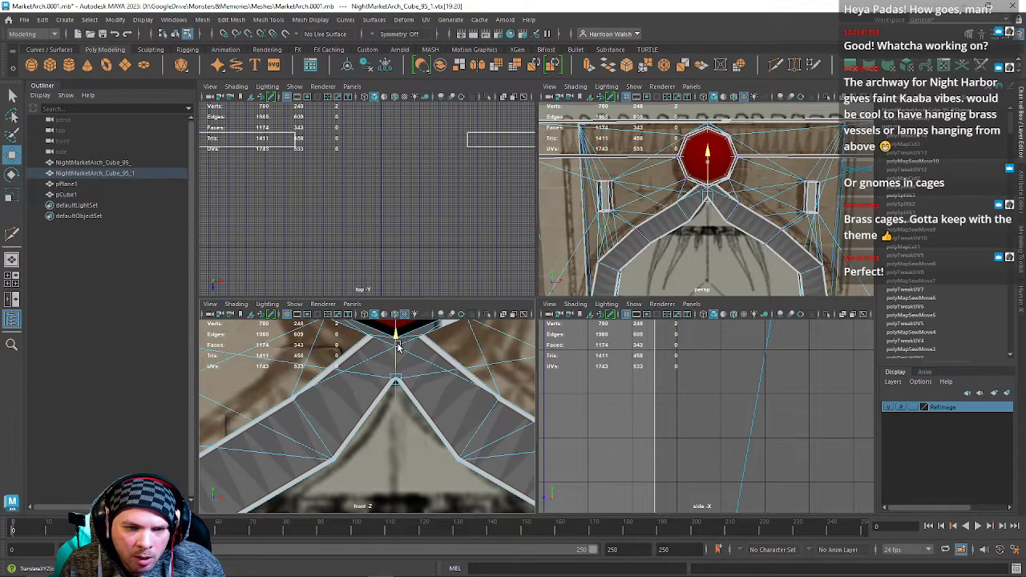
Try to enlarge the octagonal frame around the red medallion by box-selecting its vertices in the front view and scaling them.
middle_click_drag(398, 341, 409, 407, "alt")
right_click_drag(408, 407, 392, 407, "alt")
middle_click_drag(392, 407, 421, 411, "alt")
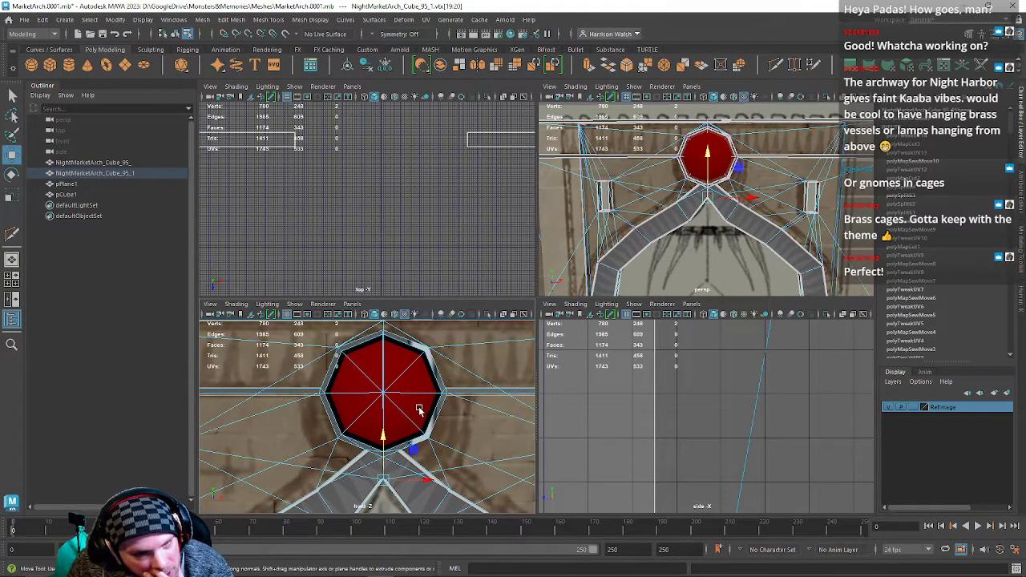
right_click_drag(411, 267, 410, 297)
right_click_drag(418, 385, 385, 415)
left_click(408, 379)
left_click(415, 341)
right_click_drag(425, 346, 468, 260)
right_click_drag(395, 341, 324, 347)
left_click_drag(301, 332, 468, 465)
left_click(407, 339)
right_click_drag(409, 336, 346, 285)
left_click_drag(289, 344, 471, 476)
key("r")
mouse_move(385, 397)
left_mouse_down()
mouse_move(431, 399)
mouse_move(403, 390)
left_mouse_up()
middle_click_drag(413, 403, 414, 431, "alt")
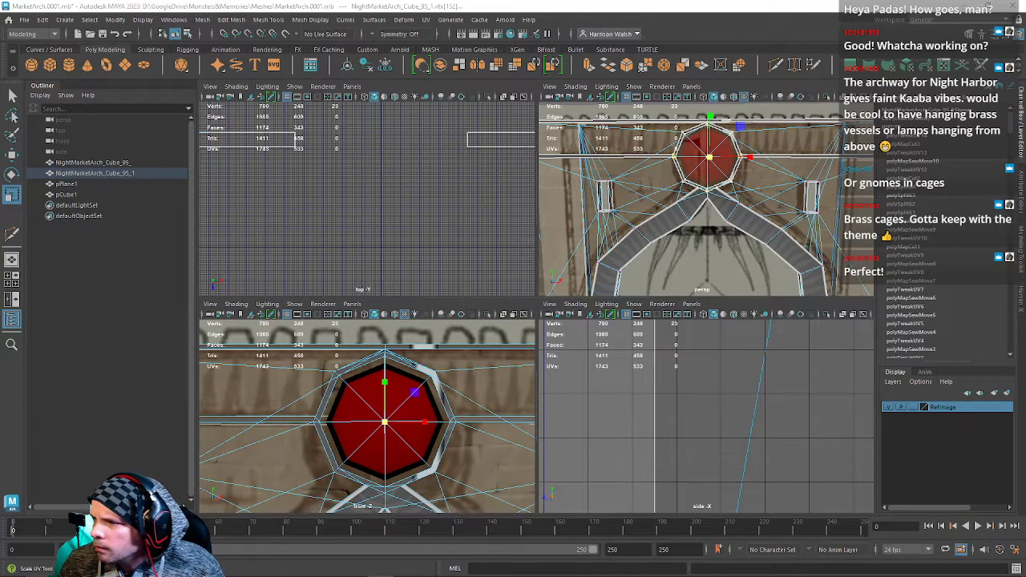
left_click_drag(387, 426, 392, 426)
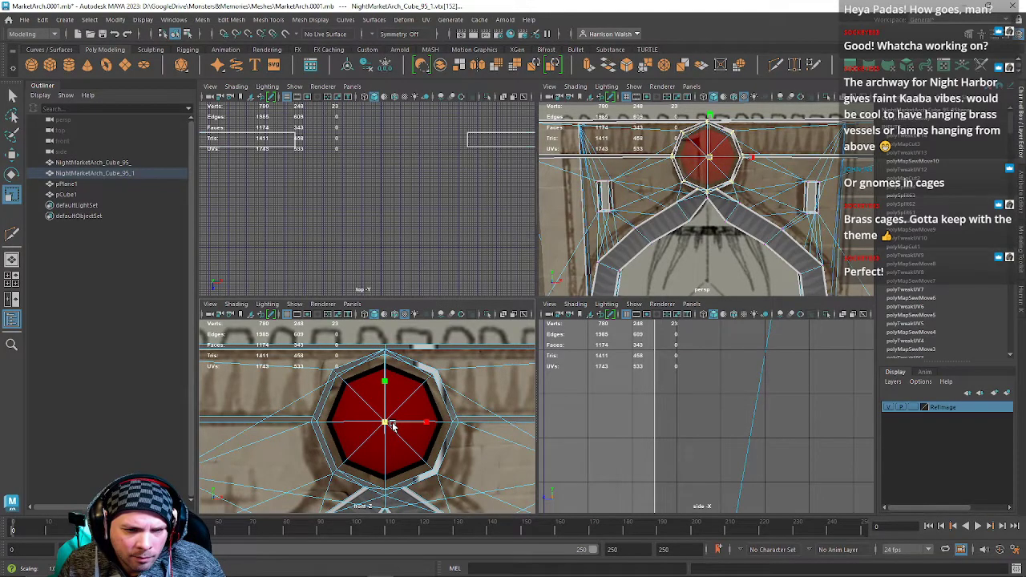
Isolate the octagonal frame's vertices in the wireframe perspective view and scale the ring up slightly around the medallion.
middle_click_drag(392, 426, 405, 322, "alt")
key("space")
left_click_drag(707, 195, 499, 249, "alt")
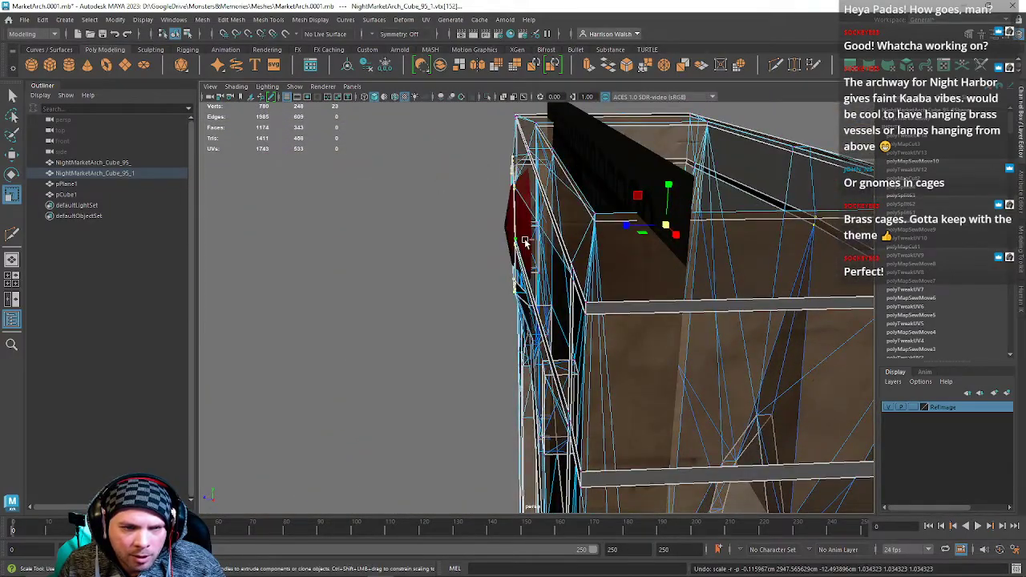
left_click_drag(759, 232, 576, 299, "alt")
key("4")
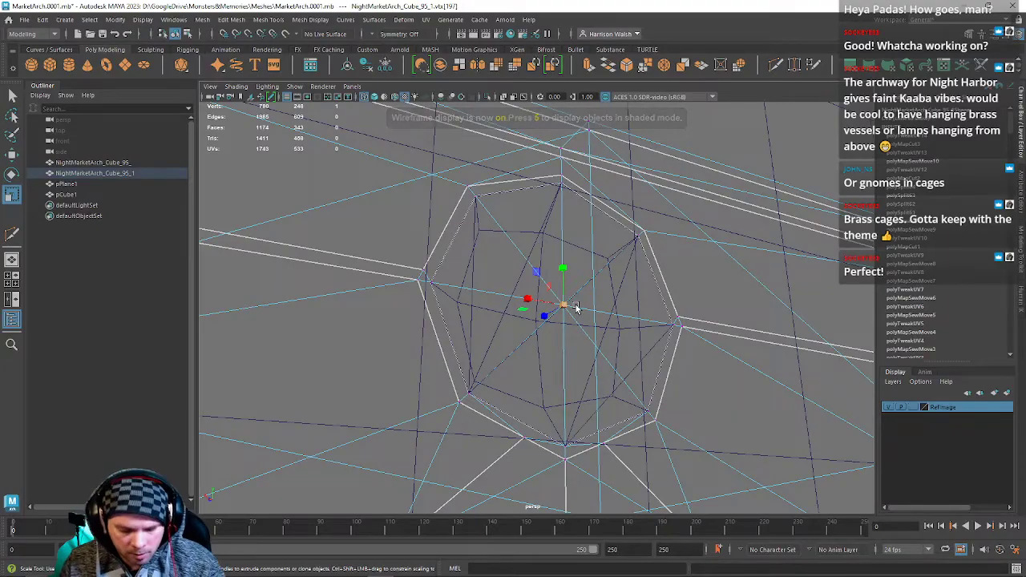
key("shift+period")
left_click_drag(573, 307, 680, 337, "alt")
left_click_drag(542, 309, 541, 309)
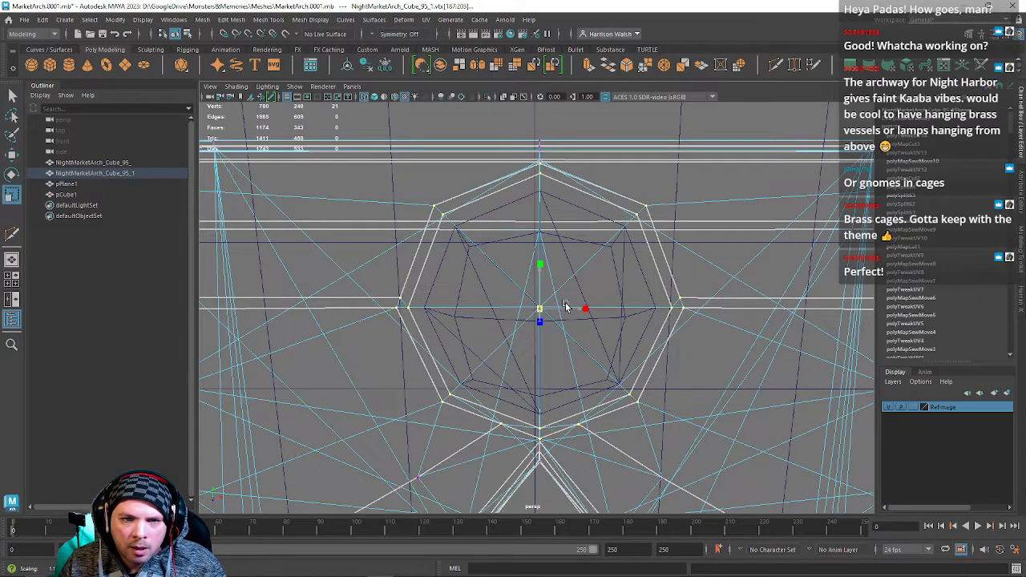
mouse_move(565, 307)
left_mouse_down("alt")
mouse_move(567, 281)
mouse_move(503, 294)
mouse_move(586, 293)
mouse_move(572, 291)
left_mouse_up("alt")
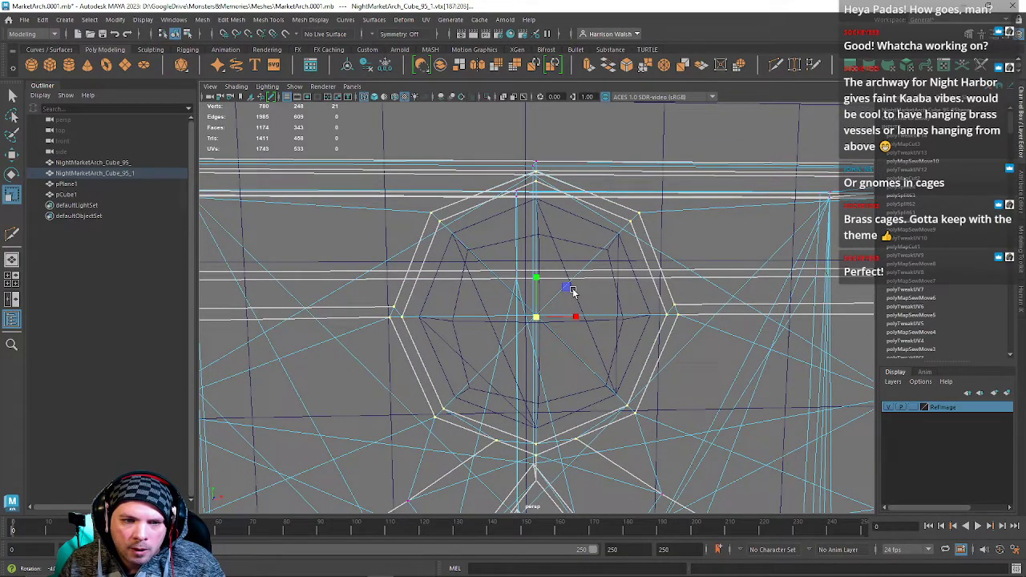
Try to lower the octagonal frame's outermost left and right vertices together in the maximized front view.
key("space")
key("space")
middle_click_drag(472, 319, 541, 440, "alt")
right_click_drag(525, 249, 490, 247)
left_click(522, 252)
middle_click_drag(549, 281, 457, 284, "alt")
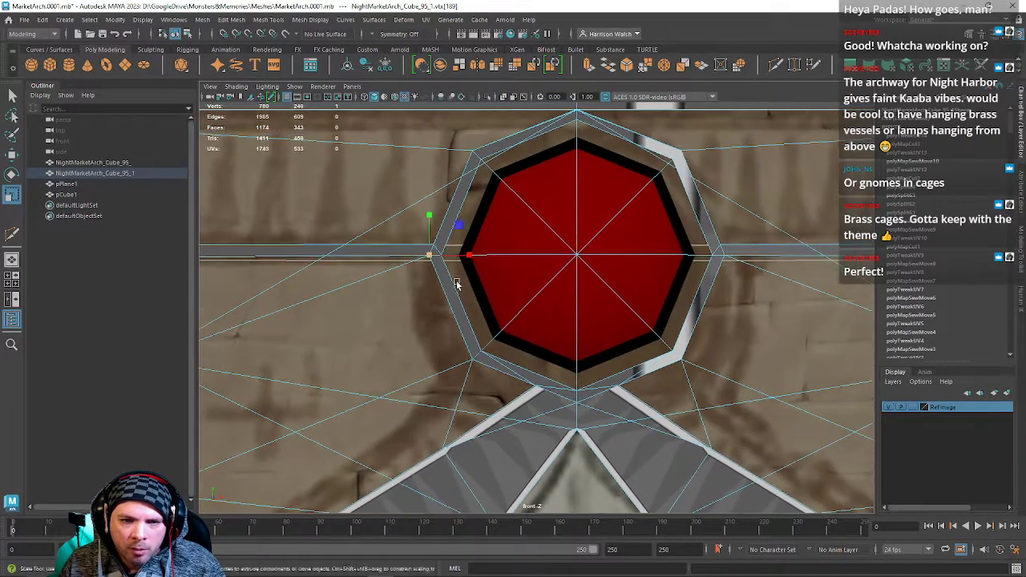
left_click(724, 258, "shift")
key("w")
left_click_drag(573, 216, 566, 260)
Try to move the upper pair of trim-strip vertices on both sides of the medallion vertically.
right_click_drag(431, 247, 392, 247)
left_click_drag(418, 234, 434, 250)
key("x")
left_click_drag(711, 235, 732, 252, "shift")
key("x")
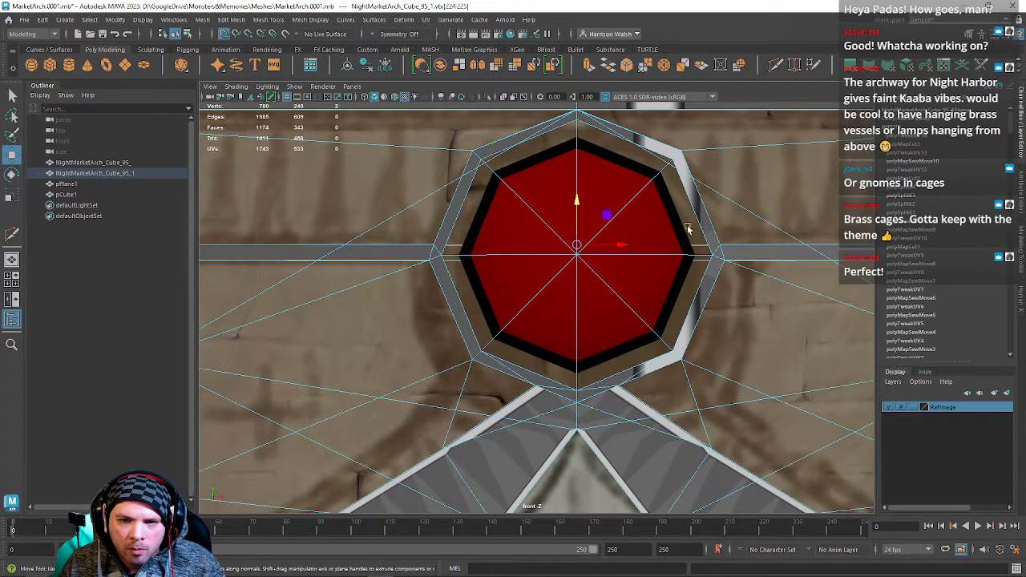
left_click_drag(579, 200, 559, 253)
Undo the vertical moves and extra selections of the vertices beside the medallion.
key("ctrl+z")
key("ctrl+z")
key("ctrl+z")
key("ctrl+z")
key("ctrl+z")
key("ctrl+z")
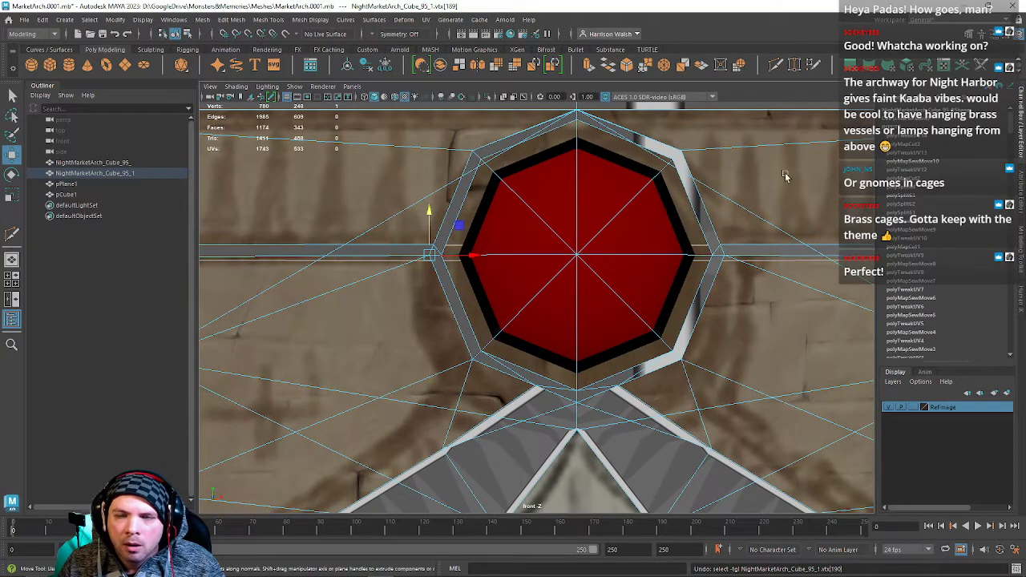
Set the transform constraint to Edge and try sliding the frame's left side vertex vertically along its edge.
left_click(969, 34)
left_click(901, 271)
left_click(922, 280)
left_click_drag(413, 220, 417, 270)
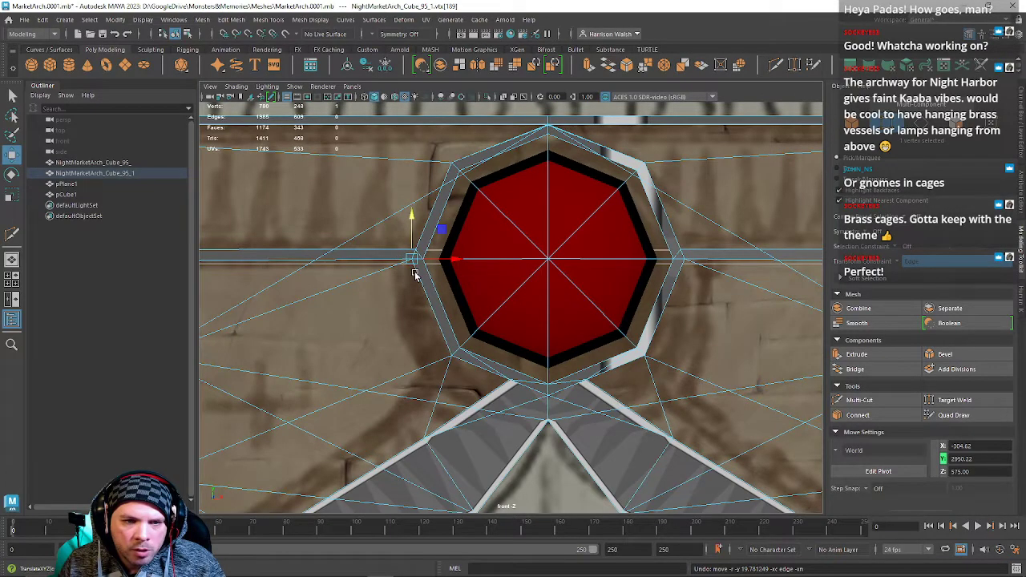
right_click_drag(424, 267, 405, 271)
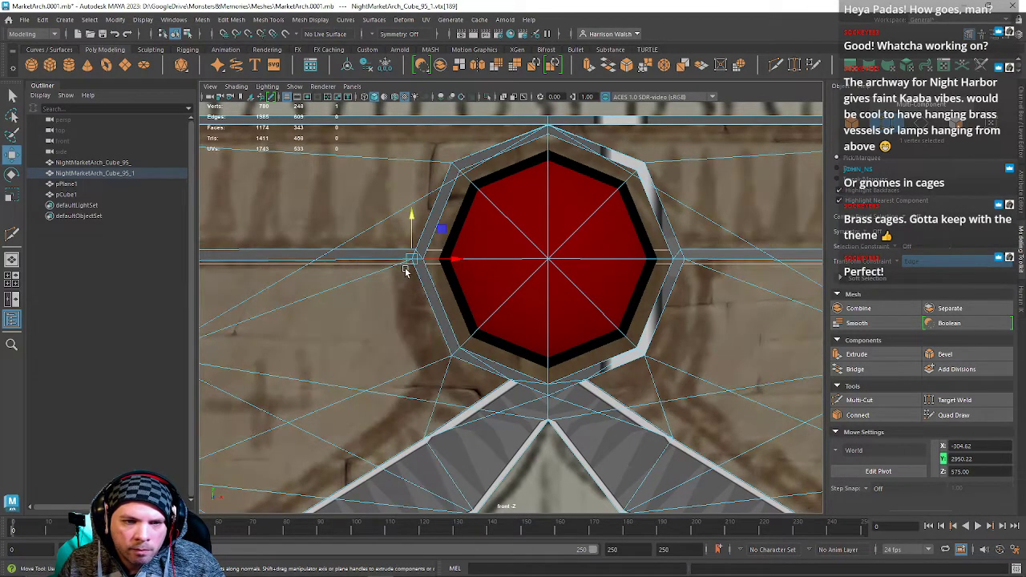
key("q")
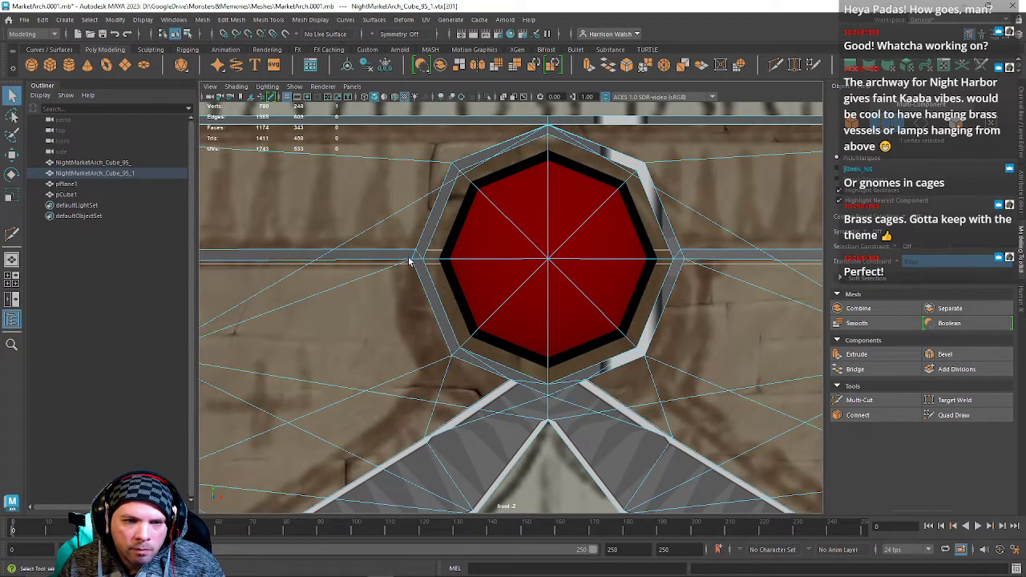
Switch to a full-screen four-view layout and slide the frame's side vertices along their edges toward the trim strip's lower line.
key("ctrl+space")
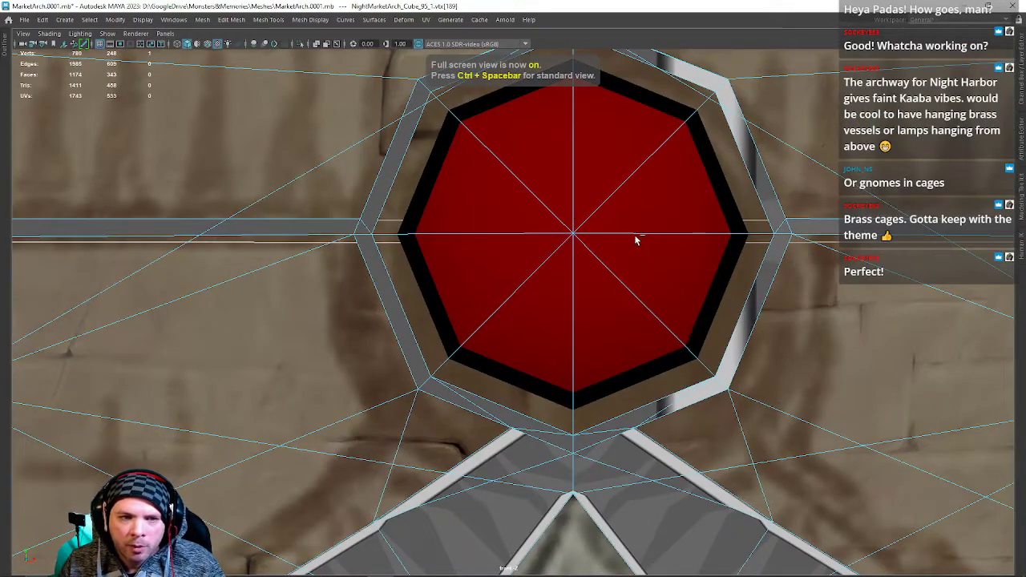
key("space")
middle_click_drag(629, 220, 717, 207, "alt")
key("w")
left_click_drag(183, 367, 183, 410, "ctrl+shift")
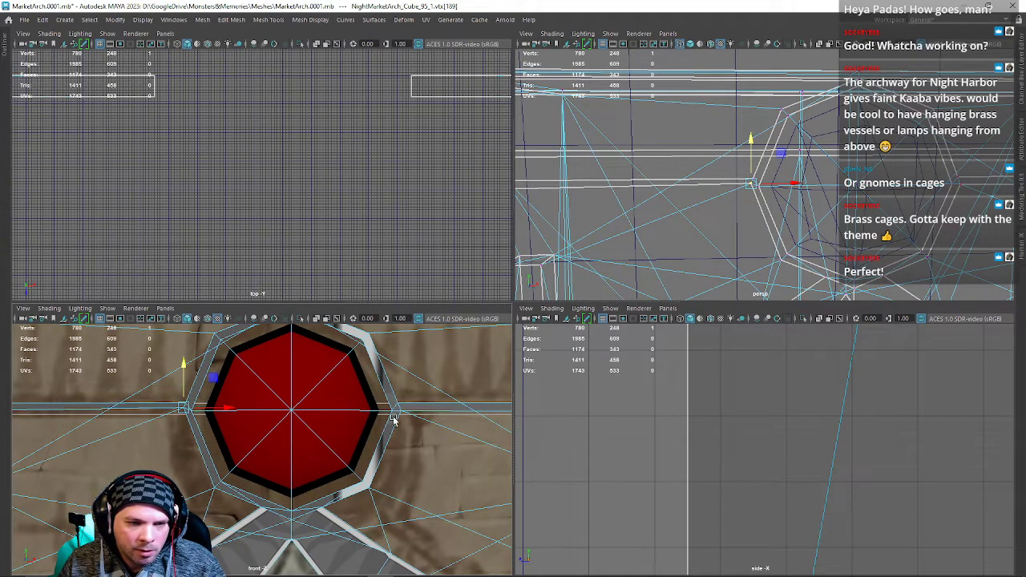
left_click(400, 411)
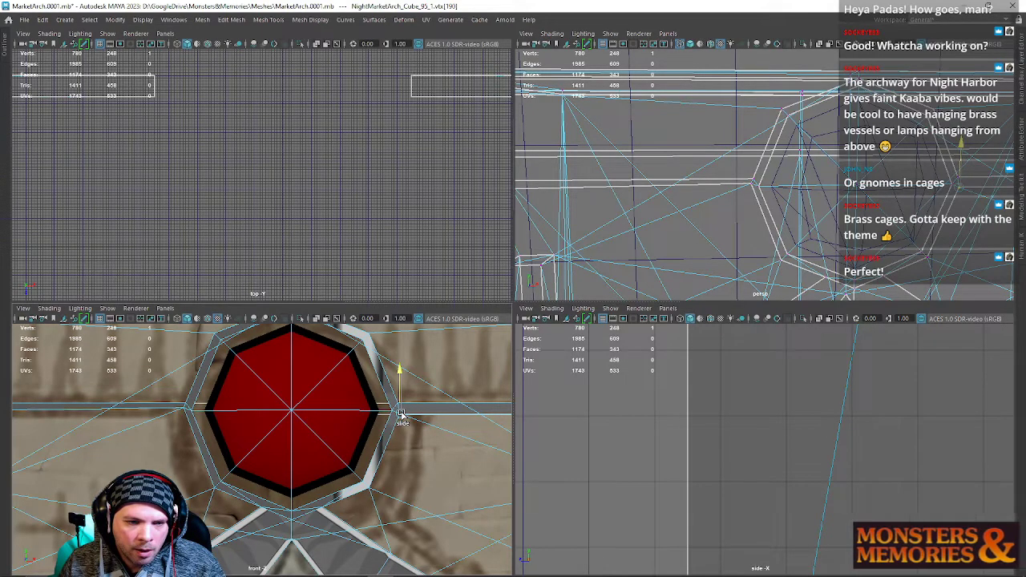
Try sliding the left side vertices to match the trim strip, compare them with the strip's outer corner, and undo the slides.
left_click(182, 410)
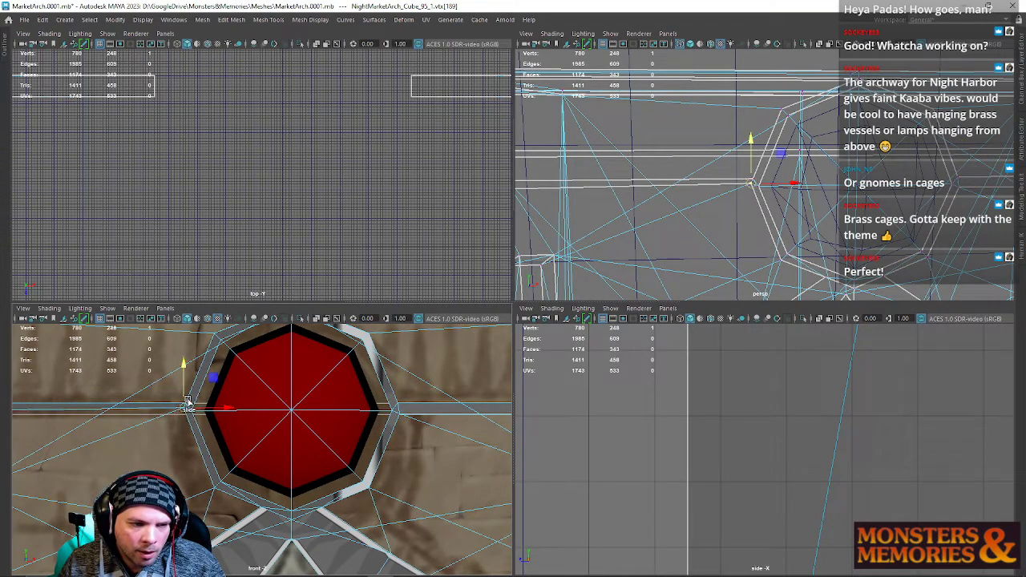
left_click_drag(183, 410, 184, 408, "ctrl+shift")
middle_click_drag(213, 399, 540, 409, "alt")
middle_click_drag(217, 385, 550, 387, "alt")
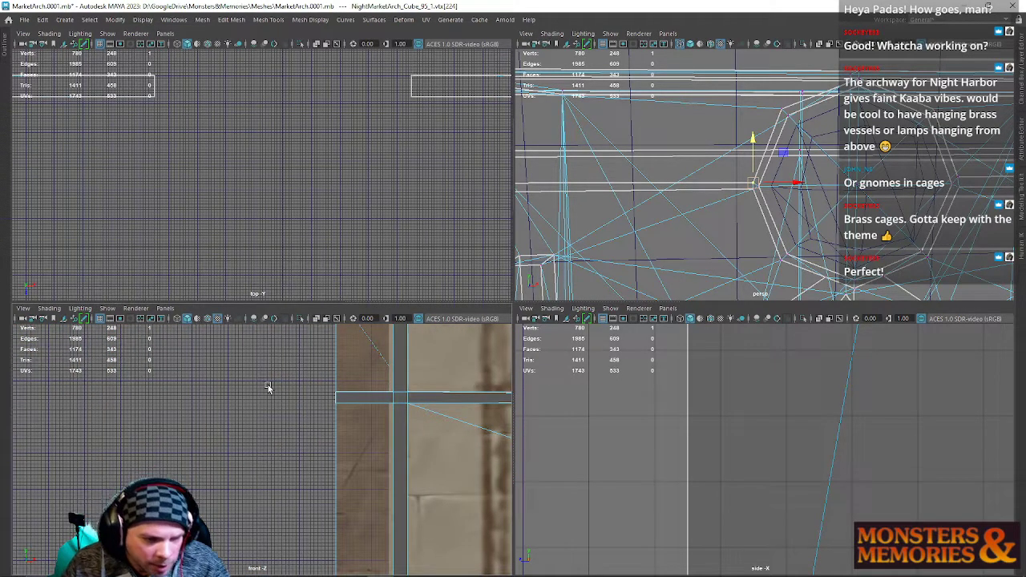
right_click_drag(267, 387, 345, 395, "alt")
middle_click_drag(449, 385, 321, 383, "alt")
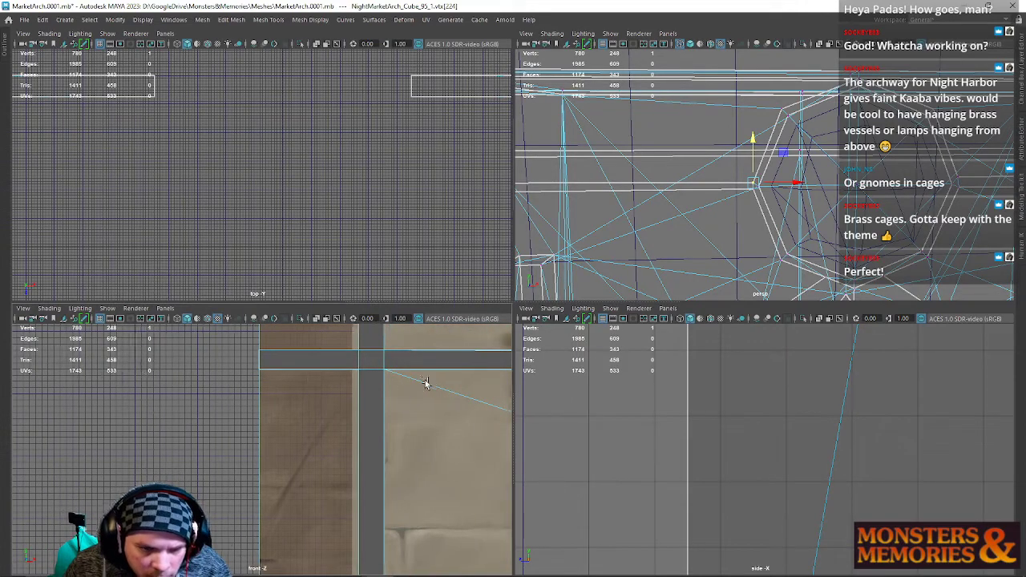
middle_click_drag(497, 383, 153, 387, "alt")
mouse_move(457, 386)
middle_mouse_down("alt")
mouse_move(248, 387)
mouse_move(236, 398)
middle_mouse_up("alt")
right_click_drag(237, 397, 332, 377, "alt")
middle_click_drag(366, 368, 340, 411, "alt")
right_click_drag(340, 411, 378, 391, "alt")
key("ctrl+z")
key("ctrl+z")
key("ctrl+z")
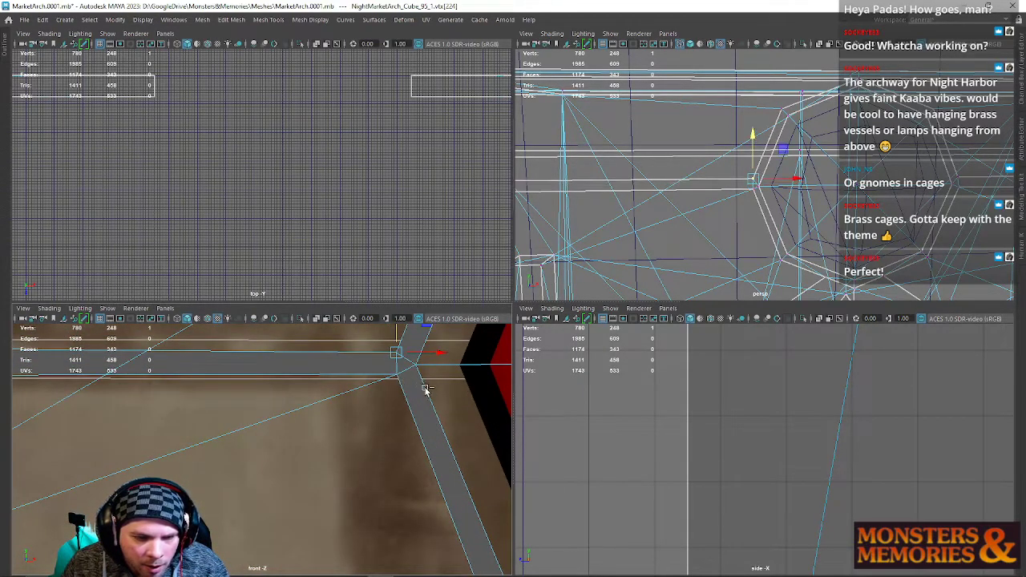
Show the front view in wireframe and slide the left lower strip vertex down onto the trim strip's lower line.
key("4")
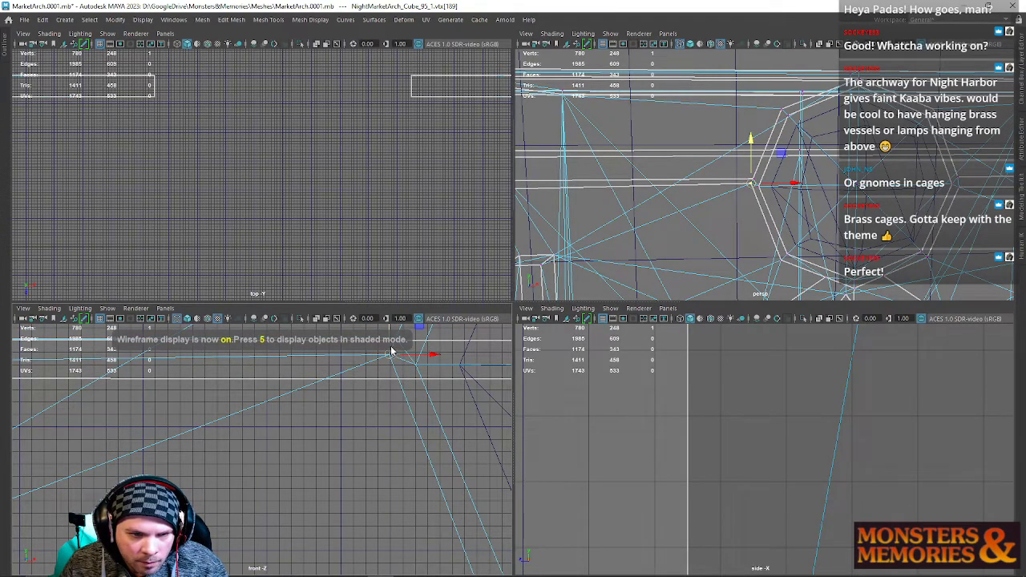
left_click_drag(393, 364, 379, 386)
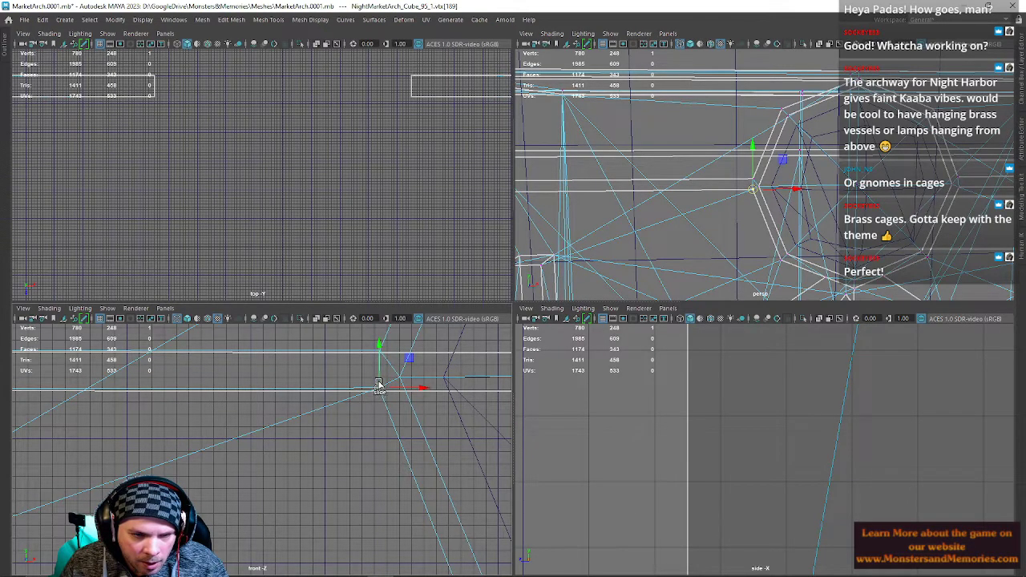
left_click(374, 349)
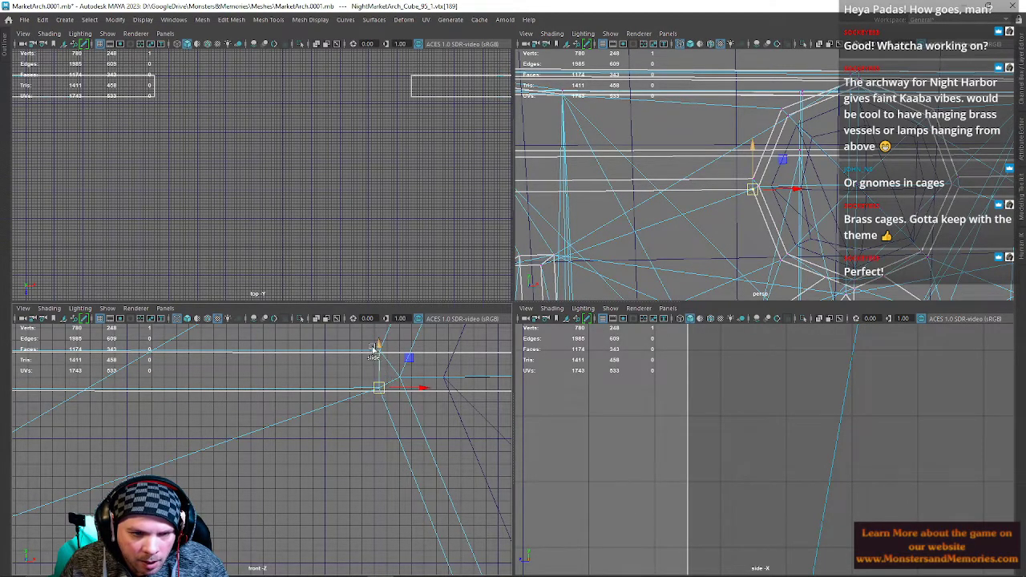
left_click_drag(385, 362, 381, 358)
Slide the left upper strip vertex beside the medallion frame onto the trim strip's upper line.
middle_click_drag(381, 358, 266, 409, "alt")
left_click(282, 375)
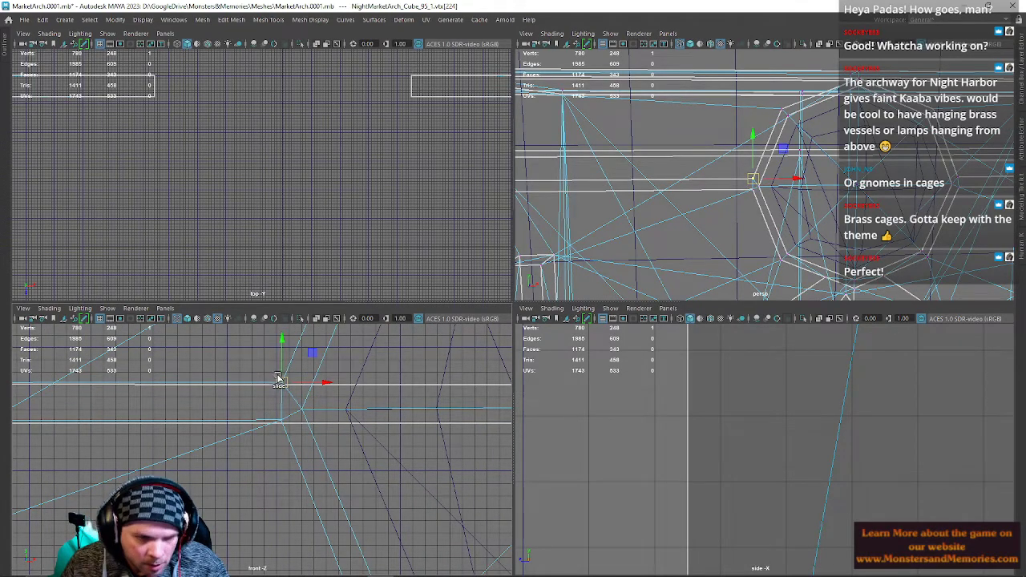
mouse_move(282, 385)
left_mouse_down()
mouse_move(282, 394)
mouse_move(276, 366)
mouse_move(274, 387)
left_mouse_up()
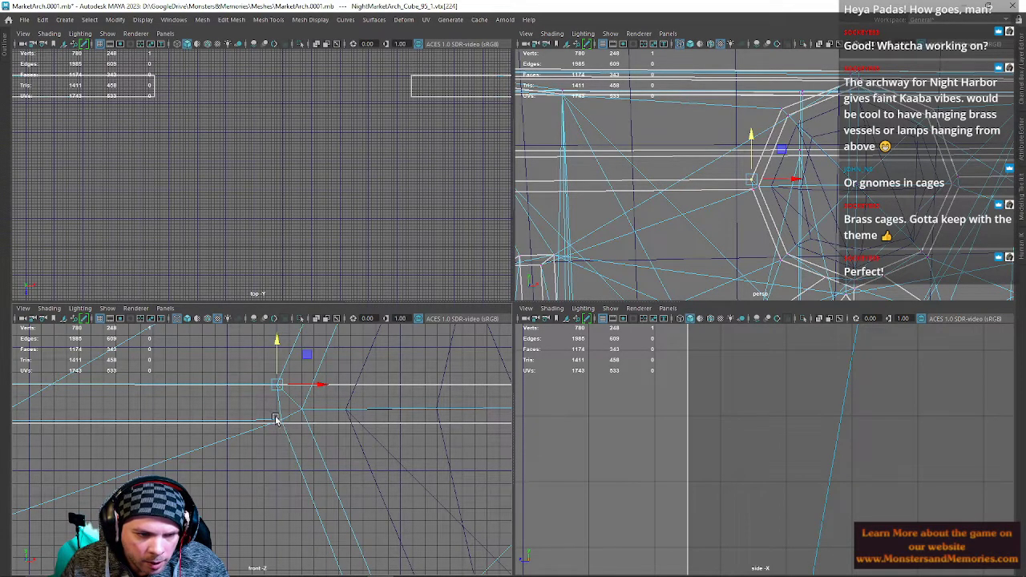
Fine-tune the left lower strip vertex so it sits on the lower line directly beneath the upper vertex.
left_click_drag(286, 423, 288, 424)
middle_click_drag(300, 422, 355, 401, "alt")
right_click_drag(355, 401, 229, 422, "alt")
middle_click_drag(229, 422, 265, 418, "alt")
right_click_drag(290, 423, 347, 435, "alt")
middle_click_drag(347, 435, 357, 474, "alt")
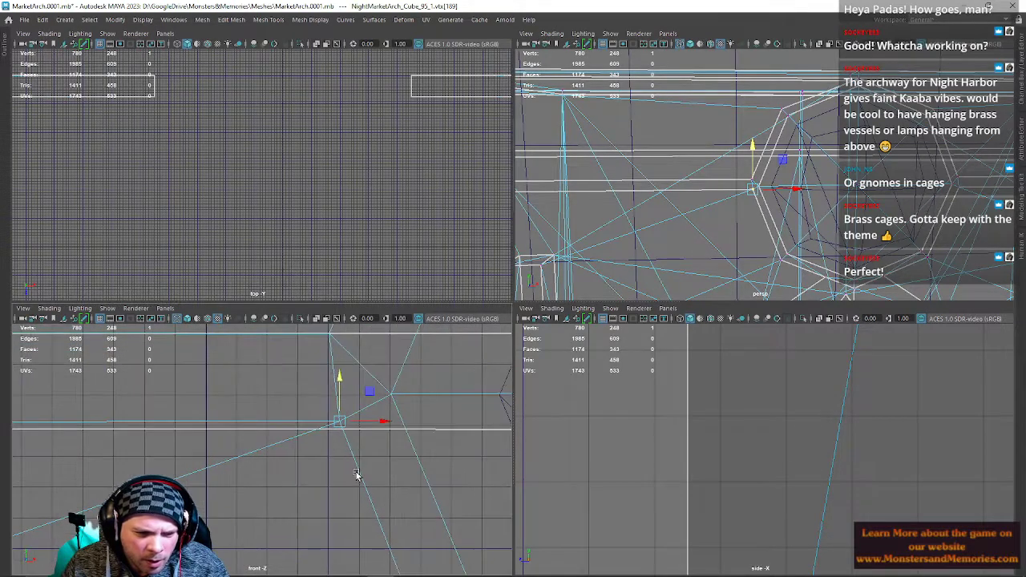
left_click_drag(338, 429, 333, 433)
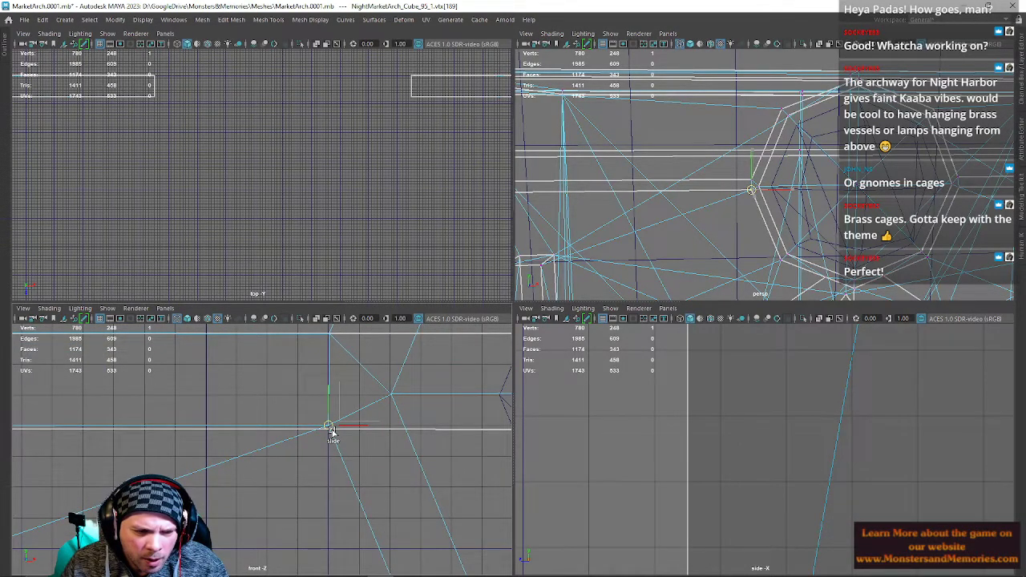
Slide the matching strip vertex on the right side of the medallion frame toward the trim strip's line.
scroll(332, 431, "down", 5)
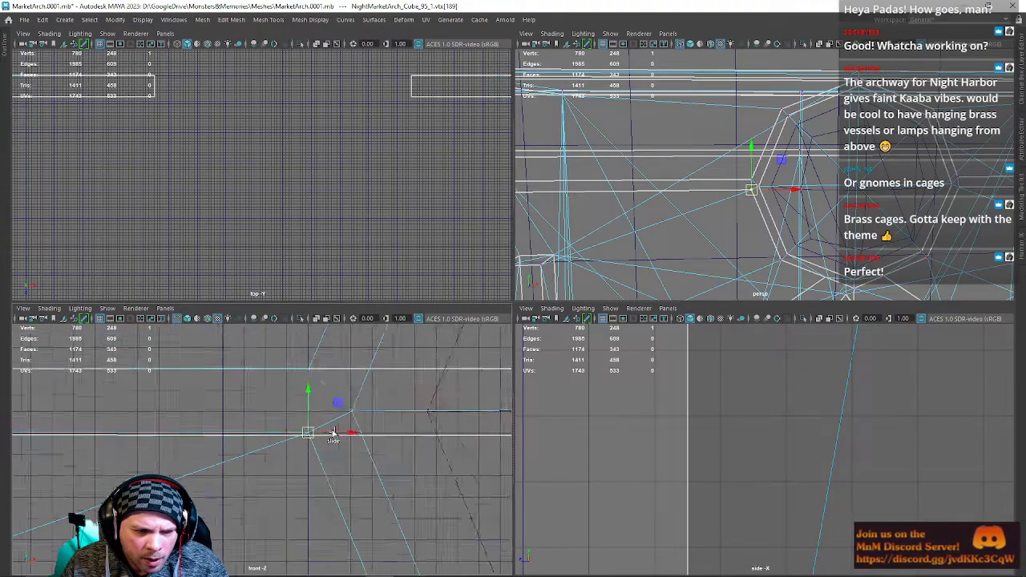
scroll(333, 433, "down", 6)
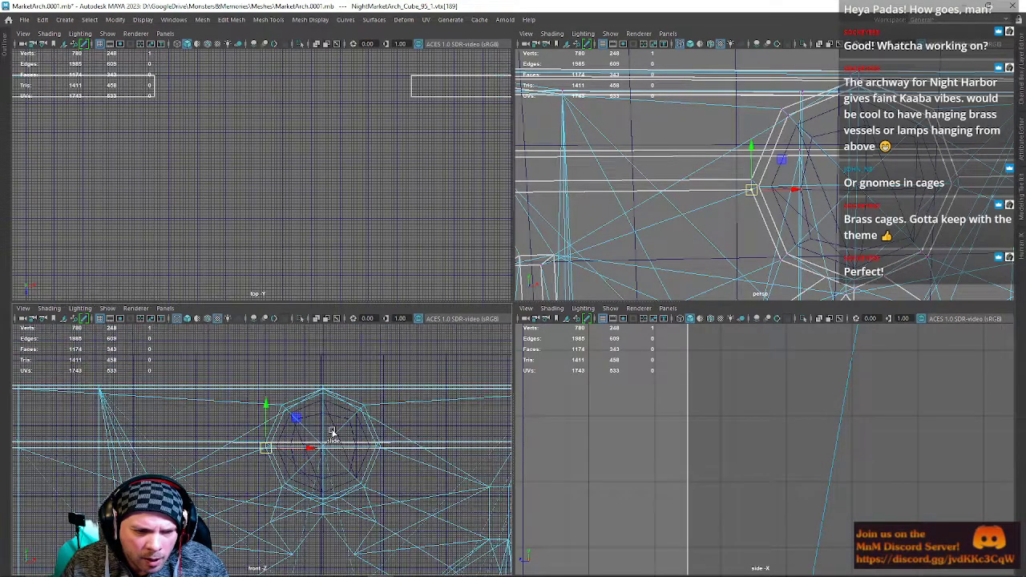
middle_click_drag(290, 446, 251, 411, "alt")
left_click_drag(486, 425, 11, 416)
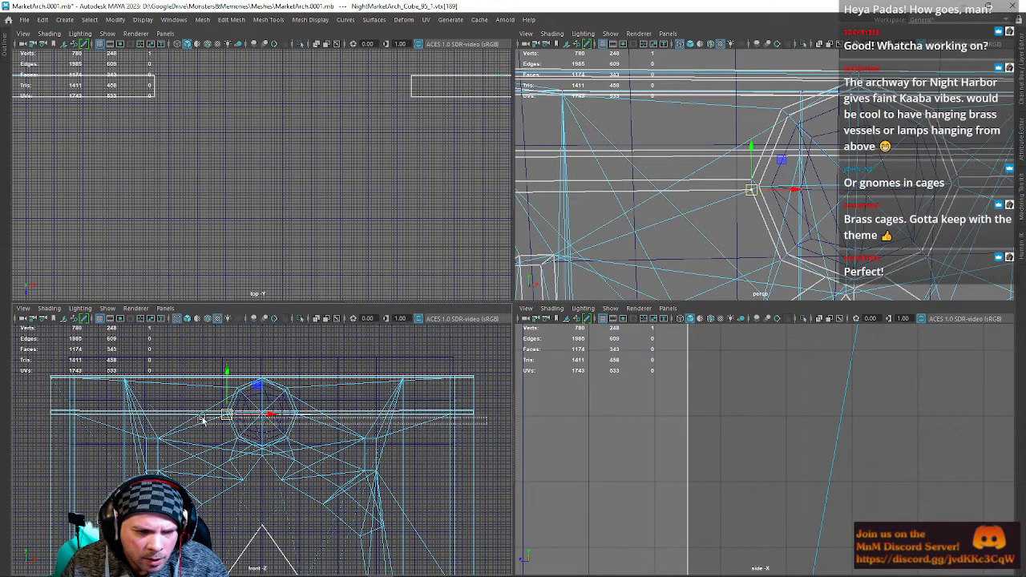
scroll(339, 393, "up", 5)
scroll(352, 381, "up", 3)
scroll(263, 469, "up", 3)
scroll(336, 405, "up", 3)
scroll(314, 429, "up", 2)
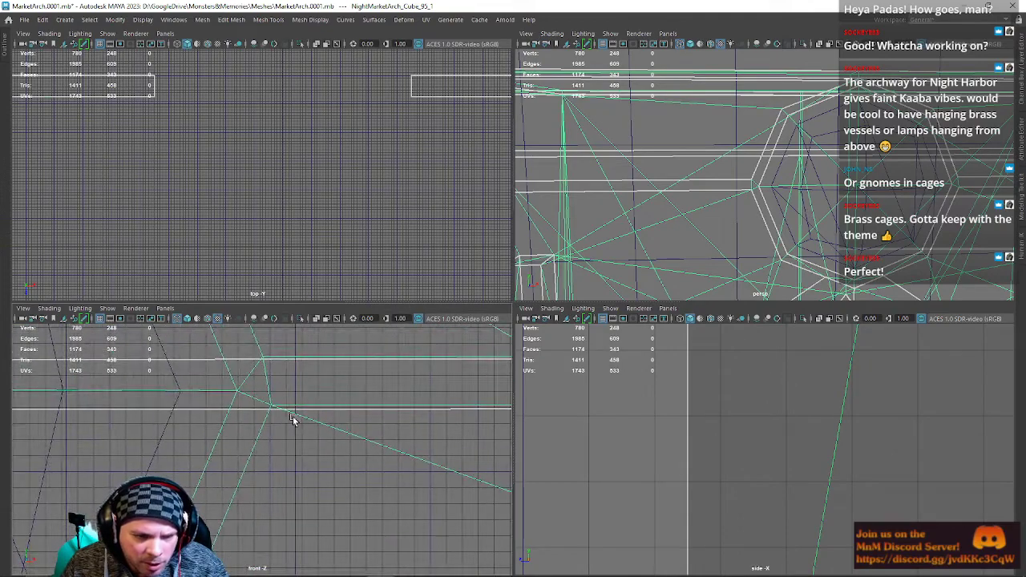
right_click_drag(278, 428, 224, 272)
left_click_drag(266, 391, 266, 396, "ctrl+shift")
Try sliding the right upper strip vertex onto the trim strip's upper line and undo the last moves.
middle_click_drag(291, 392, 294, 467, "alt")
left_click_drag(235, 351, 252, 362)
key("ctrl+z")
key("ctrl+z")
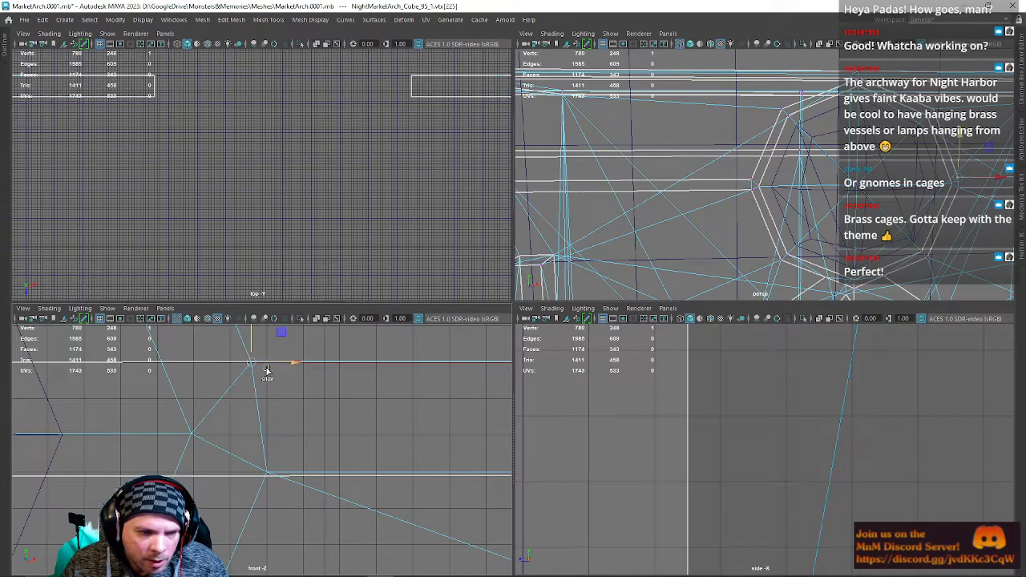
scroll(313, 480, "down", 4)
scroll(313, 480, "down", 8)
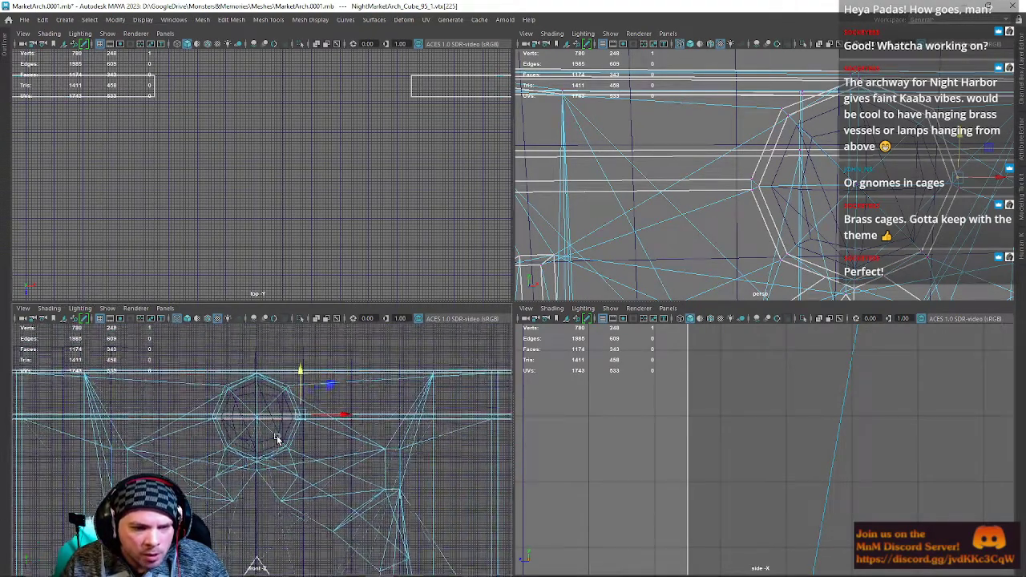
Try flattening the trim strip's whole vertex row vertically and moving it, then undo both changes.
left_click_drag(484, 436, 11, 422)
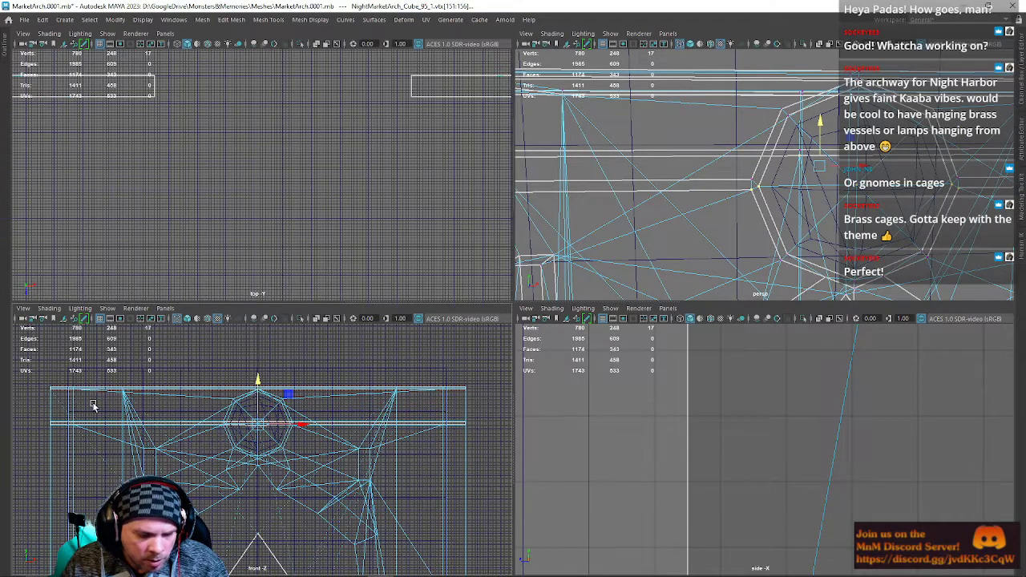
key("r")
left_click_drag(257, 385, 253, 508)
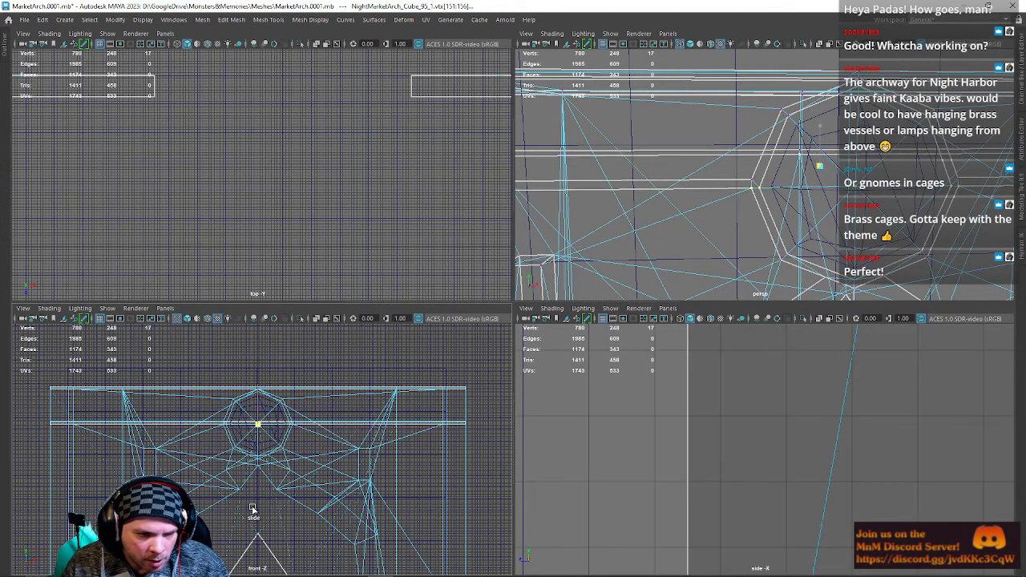
scroll(245, 446, "up", 10)
middle_click_drag(100, 332, 321, 474, "alt")
key("w")
left_click_drag(464, 394, 463, 385, "ctrl+shift")
key("ctrl+z")
key("ctrl+z")
left_click(599, 353)
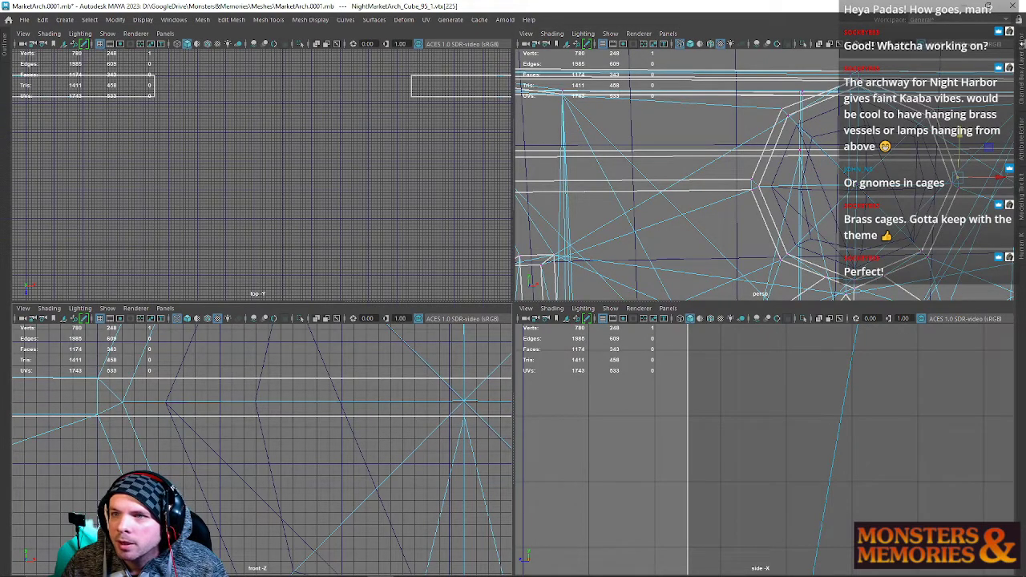
Turn off the Edge transform constraint so vertices can move freely.
key("ctrl+space")
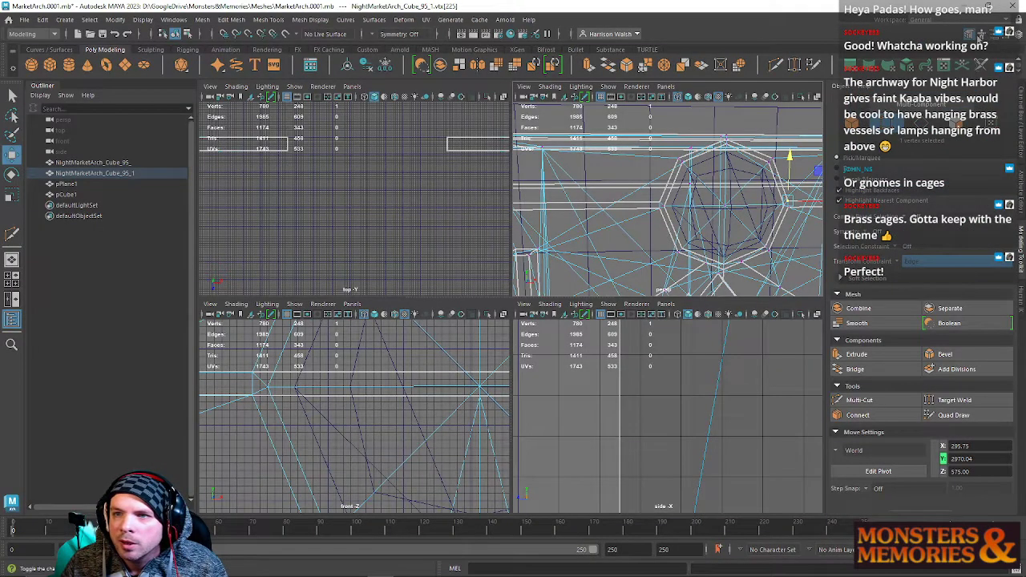
left_click(898, 265)
left_click(912, 268)
scroll(457, 399, "down", 10)
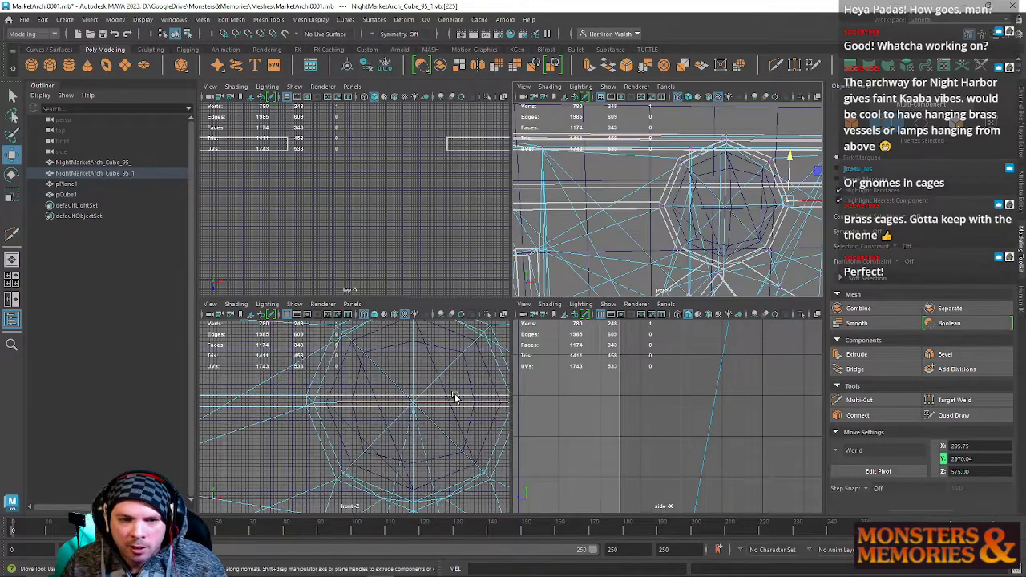
middle_click_drag(461, 402, 446, 381, "alt")
right_click_drag(446, 380, 393, 270)
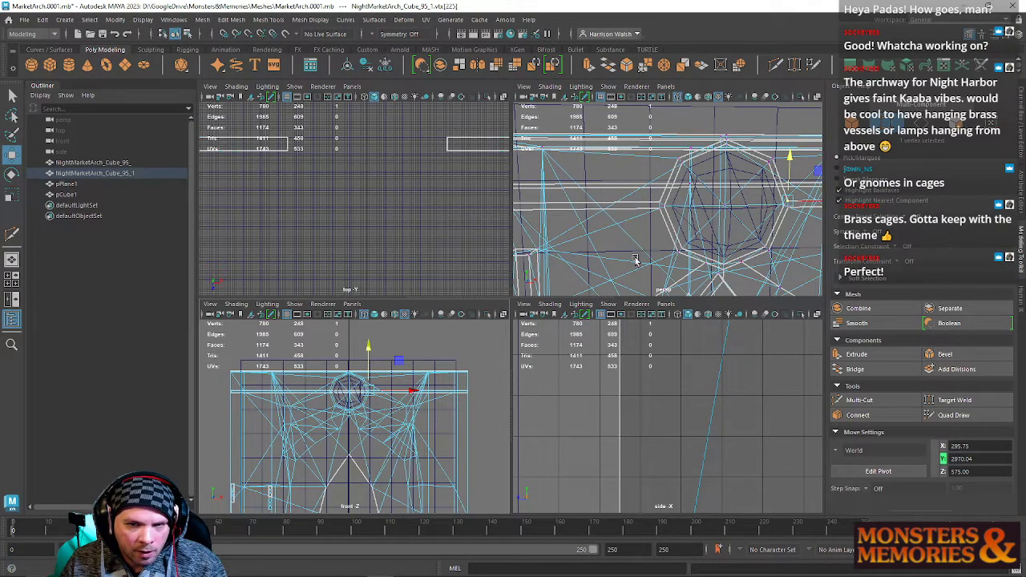
Select the trim strip's vertices across the full width of the arch and drop the extra medallion vertices from the selection.
left_click_drag(388, 394, 185, 391)
key("f")
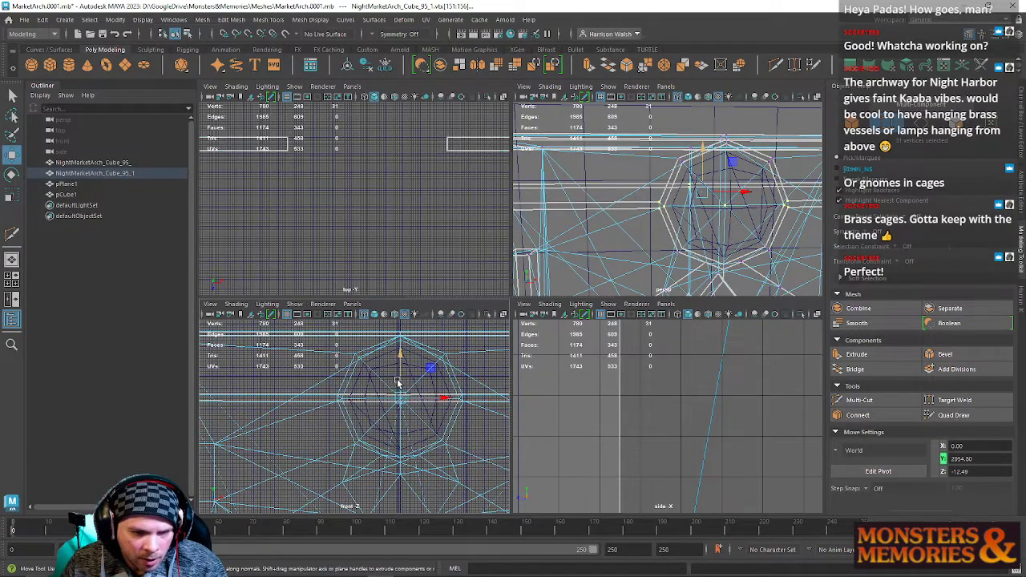
left_click(401, 383)
left_click_drag(413, 396, 400, 363, "alt")
scroll(346, 399, "up", 2)
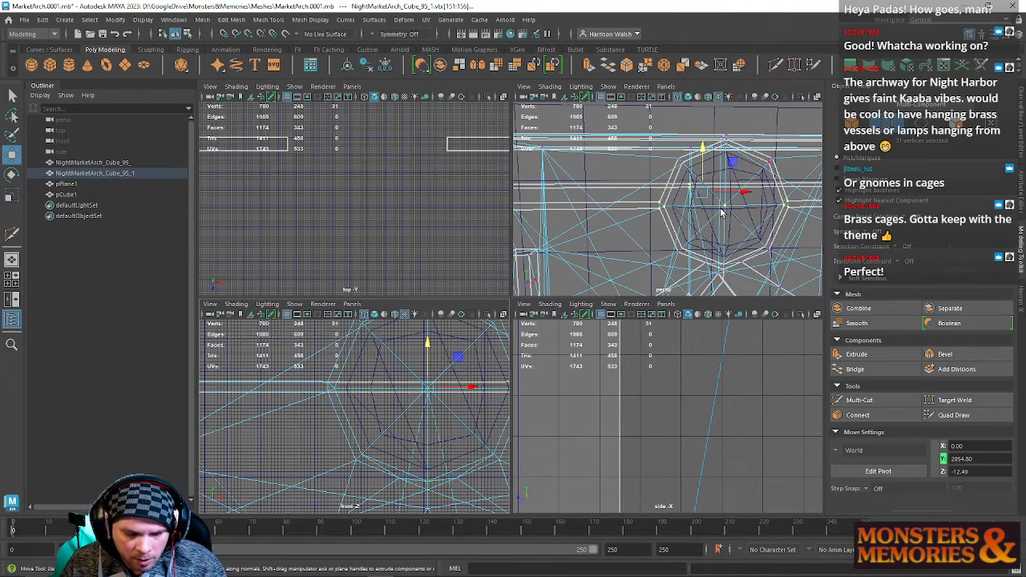
key("q")
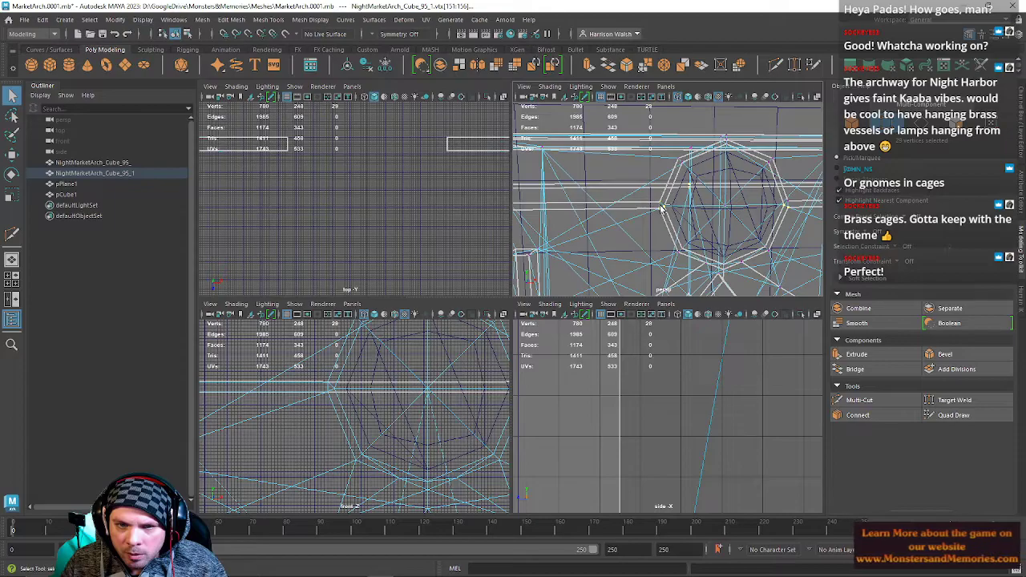
left_click_drag(764, 233, 643, 229, "alt")
middle_click_drag(643, 230, 668, 224, "alt")
mouse_move(668, 225)
left_mouse_down("alt")
mouse_move(755, 226)
mouse_move(665, 221)
left_mouse_up("alt")
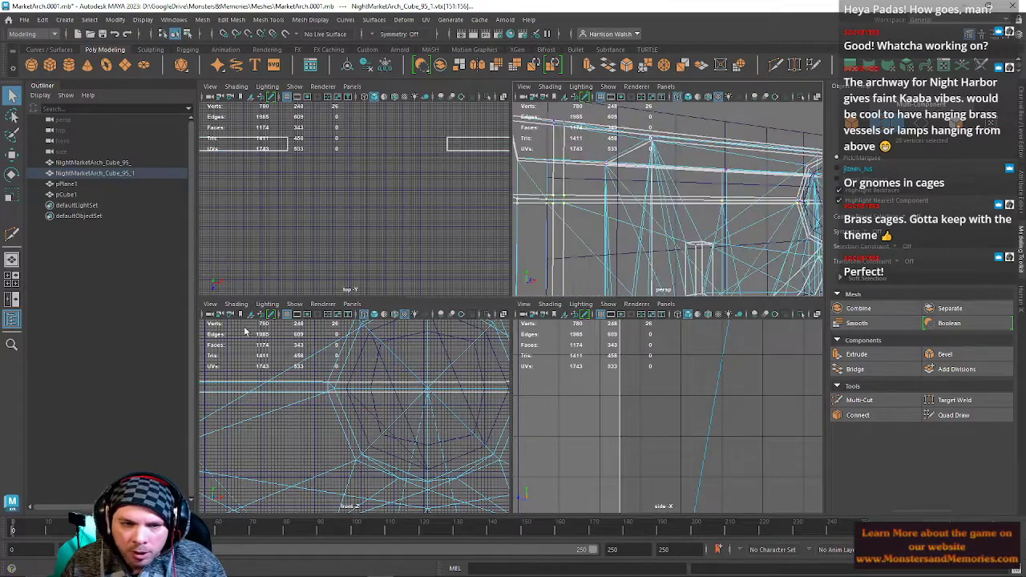
Reduce the selection to the trim strip's lower row of vertices on both sides of the arch.
scroll(405, 431, "down", 6)
key("space")
key("space")
scroll(733, 353, "down", 8)
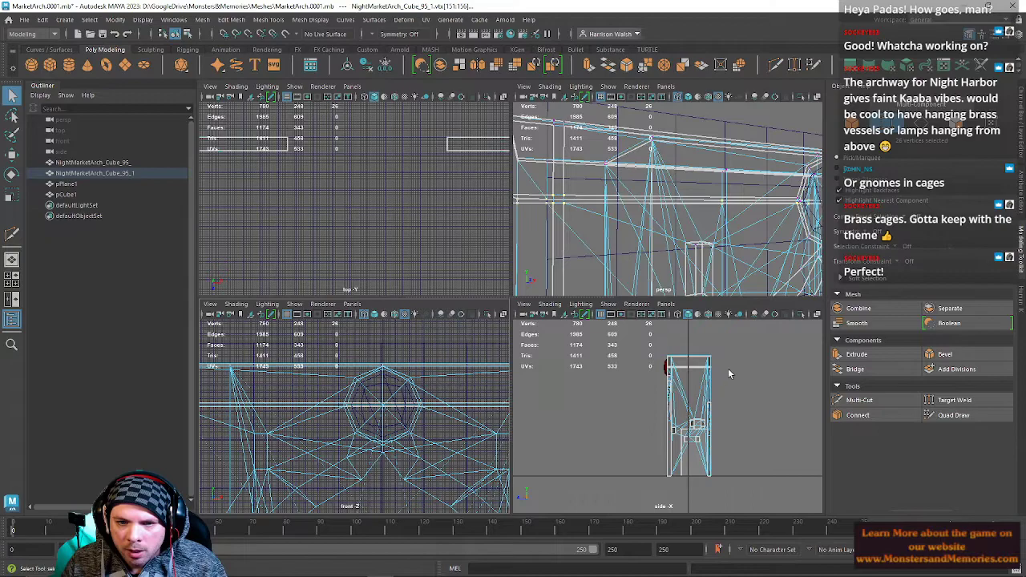
scroll(705, 405, "up", 8)
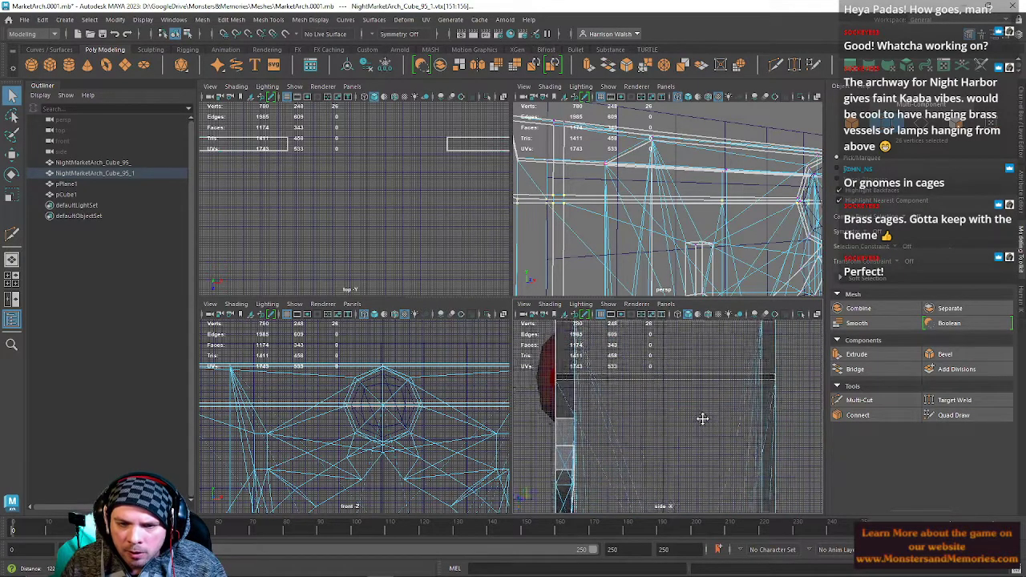
left_click_drag(777, 406, 517, 394)
middle_click_drag(685, 217, 541, 264, "alt")
left_click_drag(564, 253, 609, 225, "alt")
mouse_move(609, 224)
middle_mouse_down("alt")
mouse_move(639, 220)
mouse_move(597, 224)
middle_mouse_up("alt")
right_click_drag(597, 225, 790, 332, "alt")
middle_click_drag(776, 200, 698, 204, "alt")
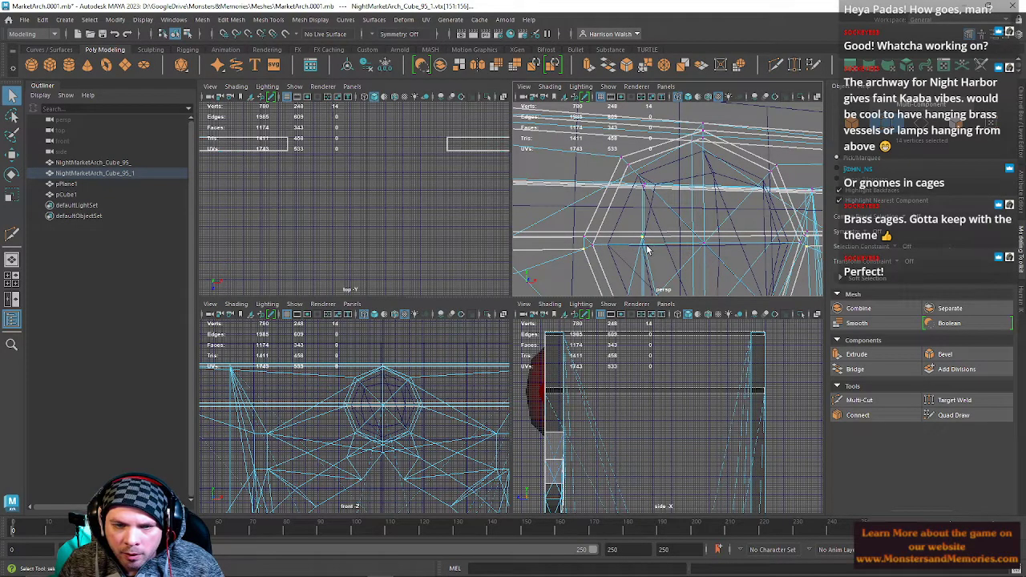
Flatten the trim strip's lower vertex row vertically and move it to Y 2940.
key("r")
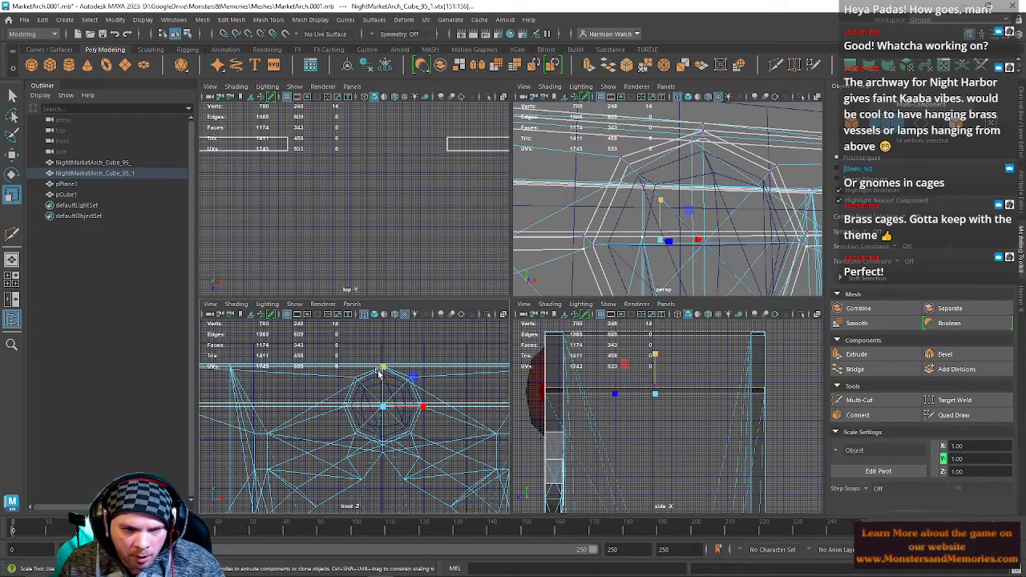
left_click_drag(385, 508, 385, 486)
right_click_drag(377, 412, 481, 489, "alt")
middle_click_drag(361, 424, 392, 451, "alt")
right_click_drag(392, 451, 419, 417, "alt")
key("space")
scroll(505, 298, "down", 2)
middle_click_drag(733, 337, 665, 337, "alt")
key("w")
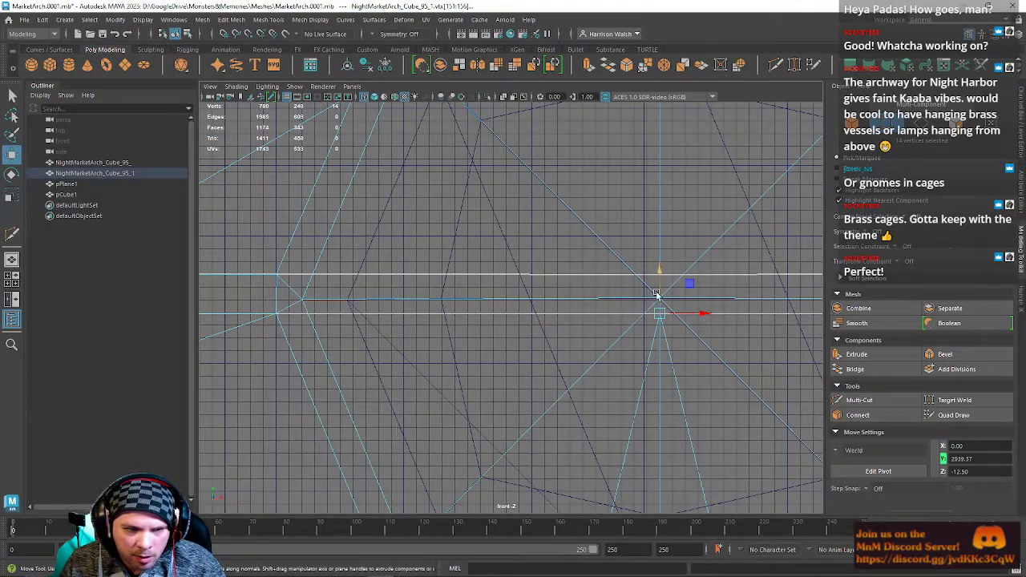
left_click_drag(661, 275, 656, 315)
scroll(529, 307, "down", 6)
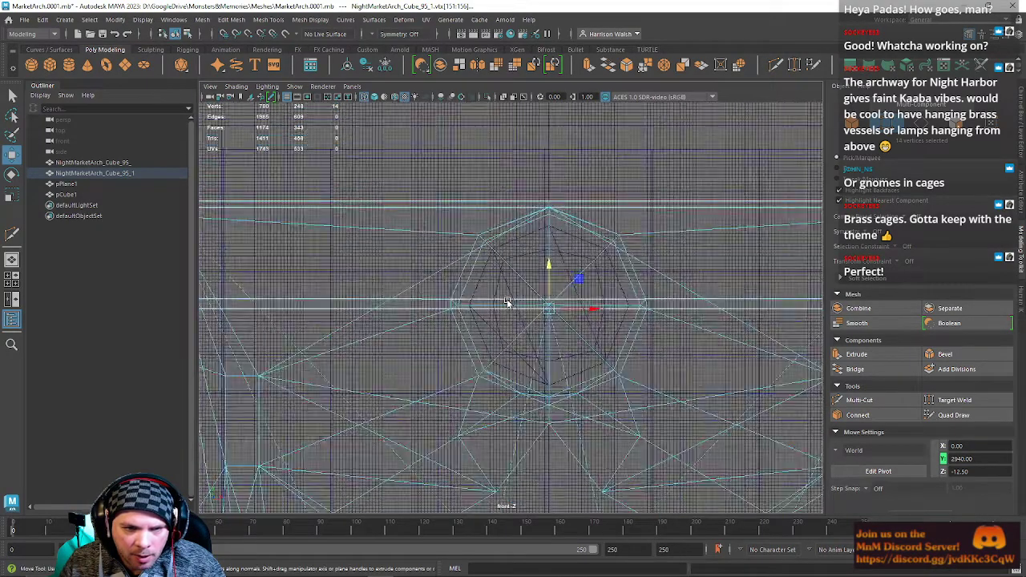
Select the trim strip's upper vertex row and move it down to Y 2960.
right_click_drag(460, 273, 267, 303)
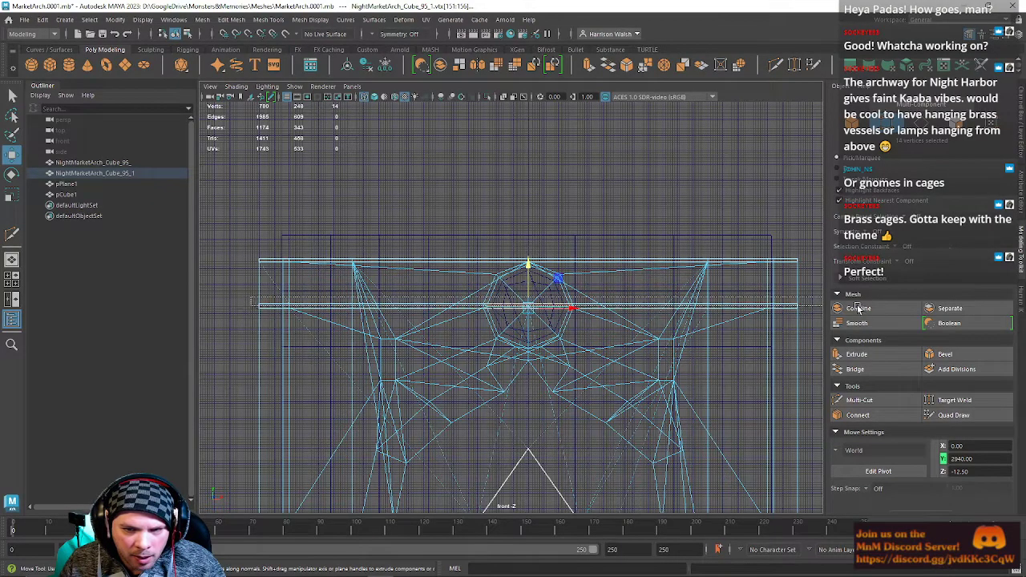
scroll(545, 305, "up", 8)
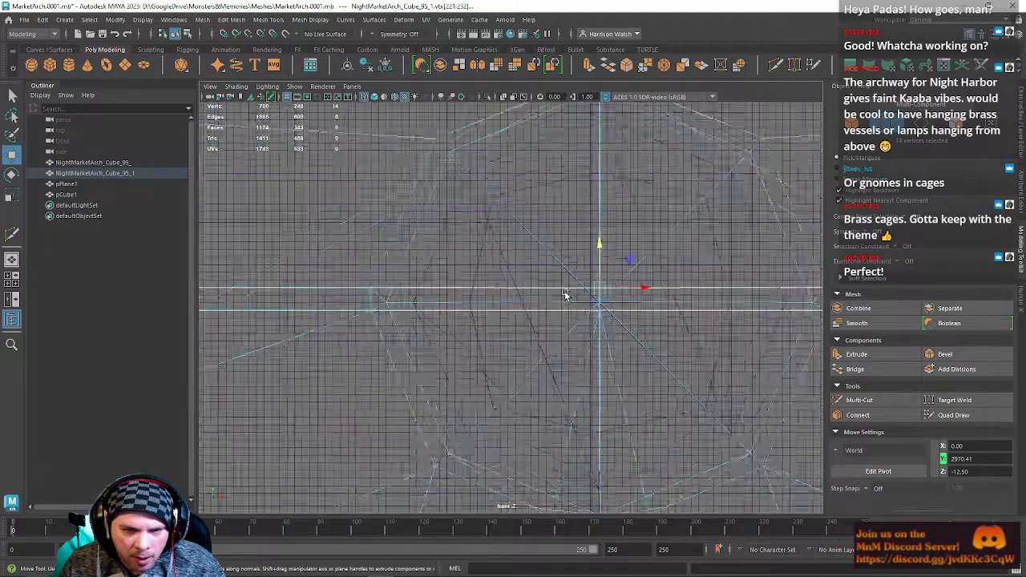
key("space")
mouse_move(654, 265)
left_mouse_down("alt")
mouse_move(713, 272)
mouse_move(654, 273)
left_mouse_up("alt")
key("r")
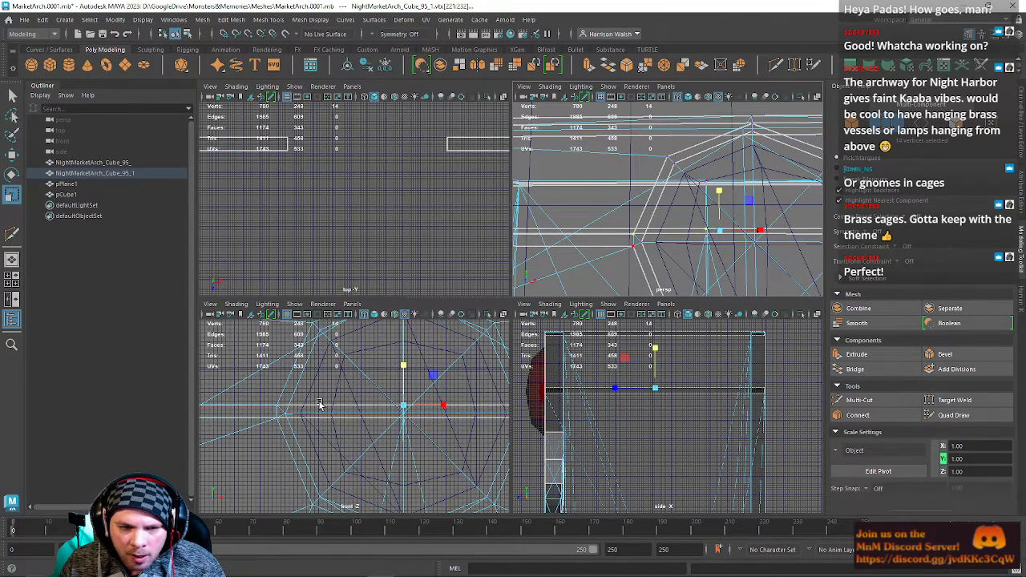
key("w")
key("space")
left_click_drag(609, 269, 604, 296)
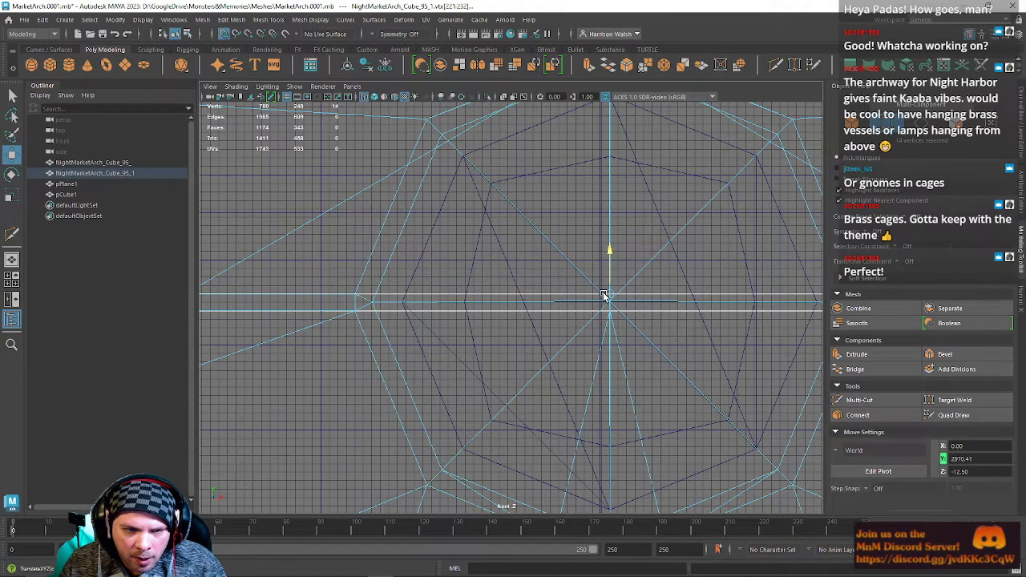
scroll(417, 252, "down", 5)
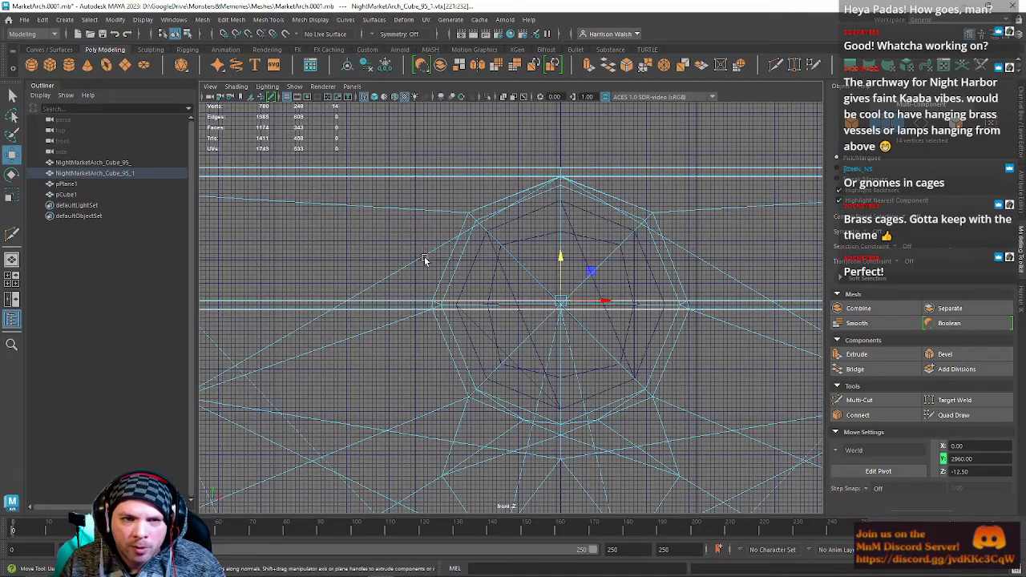
Examine the medallion frame's peak vertices where they meet the arch's upper trim band in shaded perspective.
key("ctrl+space")
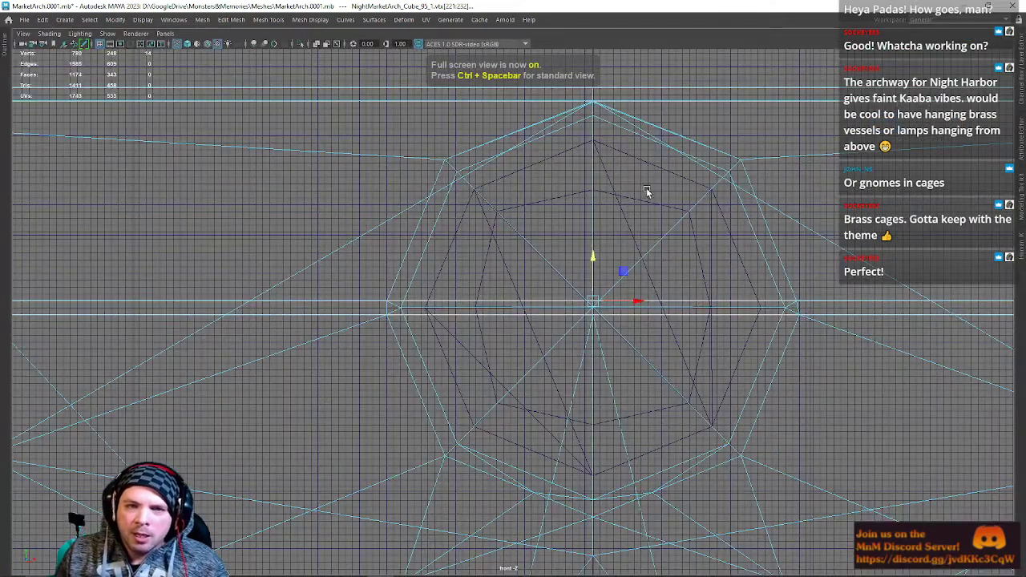
key("space")
key("space")
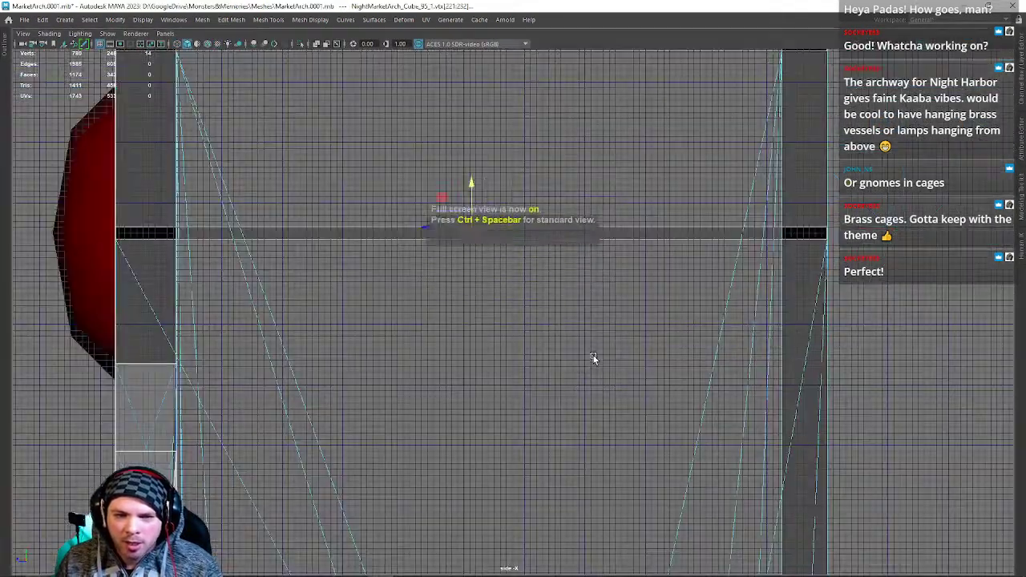
key("space")
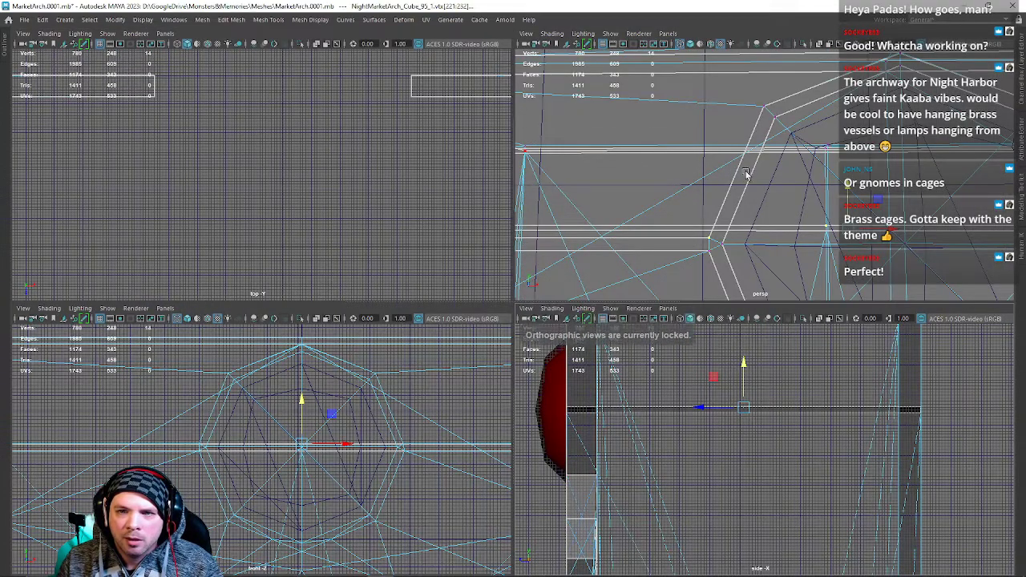
key("space")
mouse_move(737, 187)
left_mouse_down("alt")
mouse_move(668, 229)
mouse_move(804, 235)
left_mouse_up("alt")
key("5")
right_click_drag(804, 236, 569, 197, "alt")
left_click_drag(570, 197, 553, 387, "alt")
right_click_drag(553, 388, 722, 343, "alt")
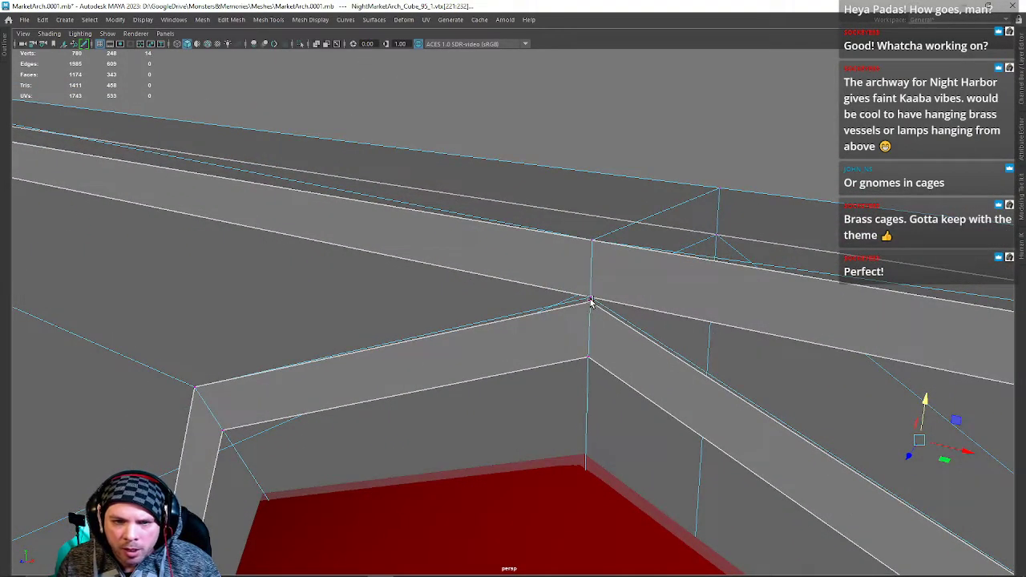
left_click(599, 293, "shift")
key("f")
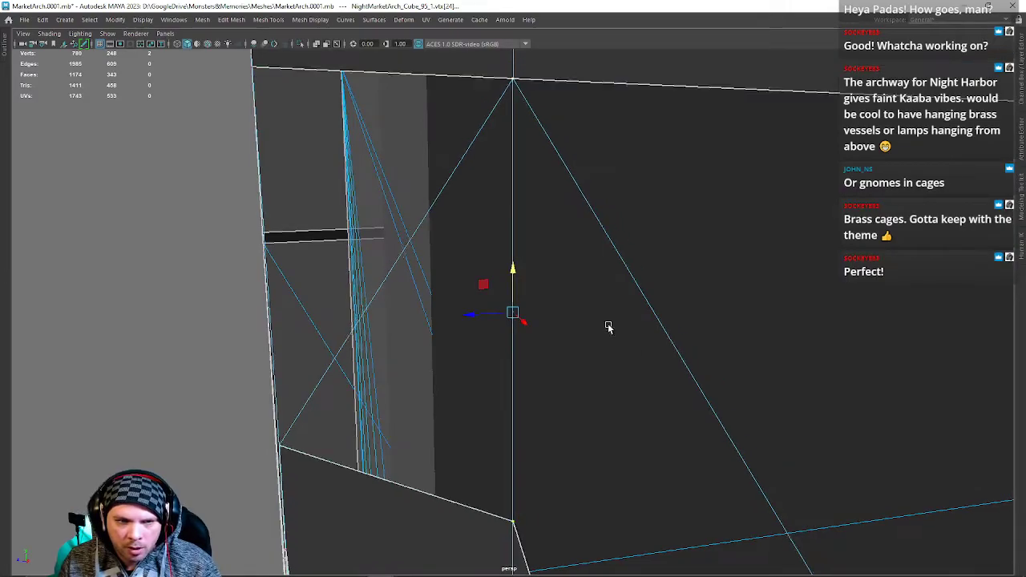
right_click_drag(608, 327, 214, 138, "alt")
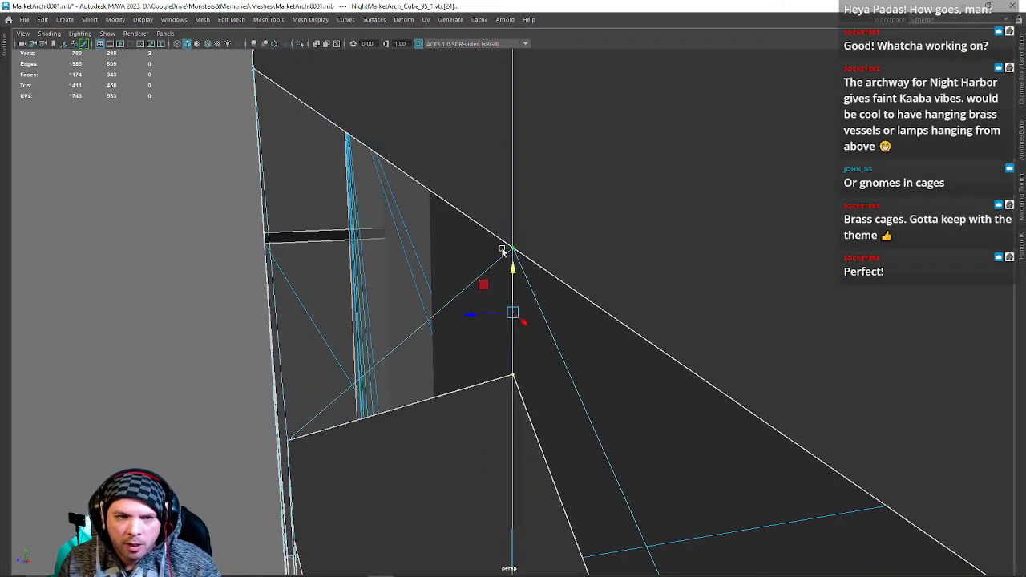
right_click_drag(624, 286, 664, 167)
key("ctrl+space")
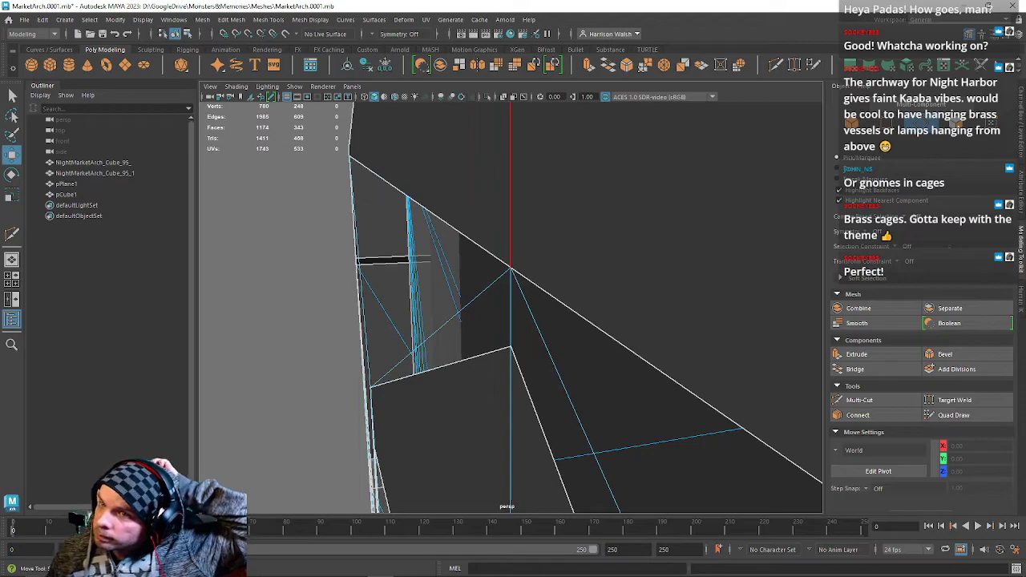
right_click_drag(593, 222, 645, 212)
scroll(501, 267, "down", 5)
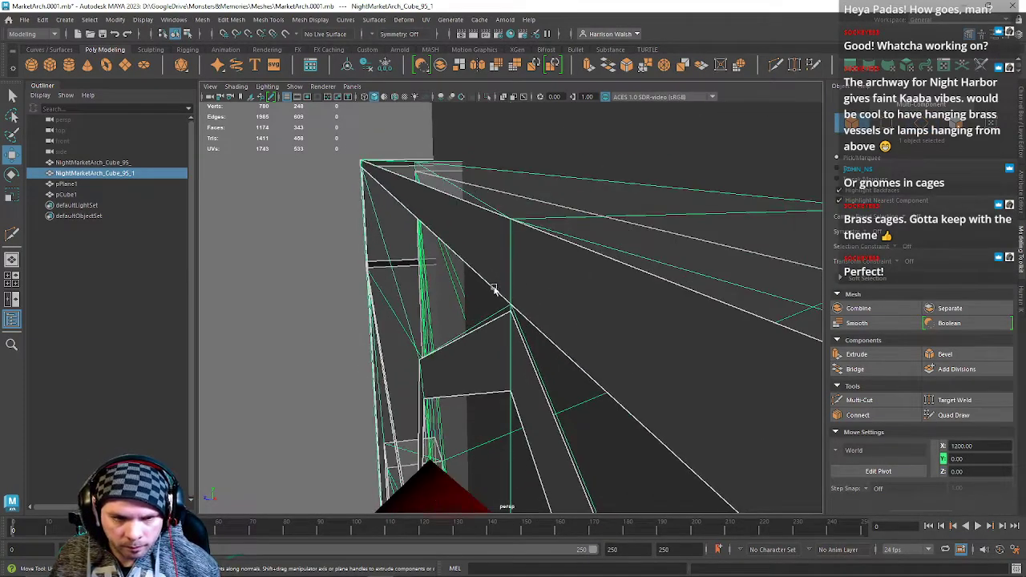
Display the model with textures and lower the transparency of the Brick material on the faces beside the peak to its minimum.
key("6")
mouse_move(456, 294)
right_mouse_down()
mouse_move(460, 281)
mouse_move(438, 481)
mouse_move(459, 532)
right_mouse_up()
left_click(469, 300)
left_click_drag(952, 239, 897, 239)
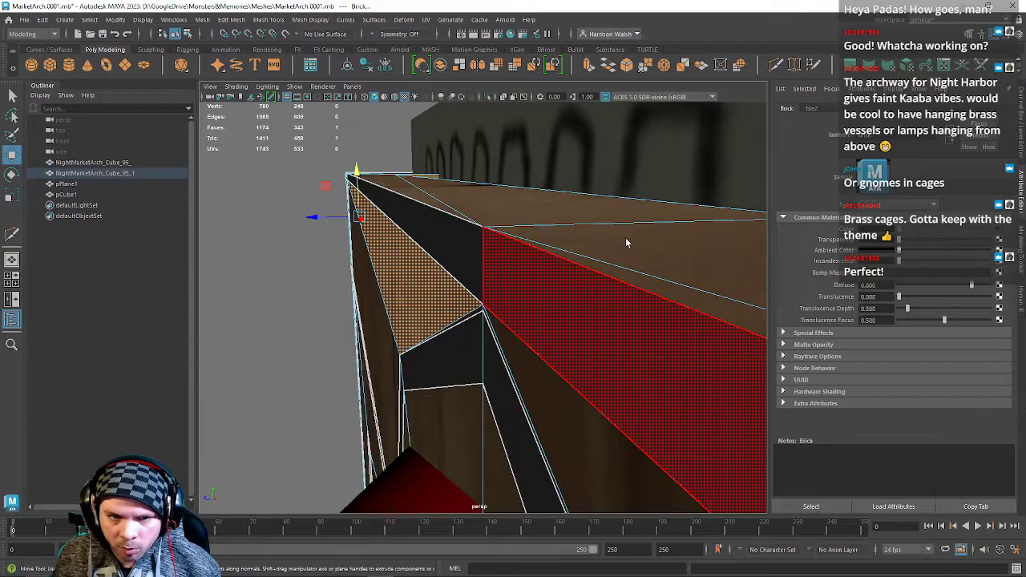
left_click_drag(508, 320, 473, 280, "alt")
left_click(213, 268)
Examine the textured medallion and its frame from the front, undoing and redoing the last change.
left_click_drag(445, 352, 533, 376, "alt")
middle_click_drag(534, 376, 502, 280, "alt")
right_click_drag(502, 280, 510, 325, "alt")
left_click_drag(510, 324, 478, 302, "alt")
key("ctrl+z")
left_click_drag(531, 240, 531, 302, "alt")
key("ctrl+z")
key("ctrl+y")
Scale up the red medallion dome uniformly so its rim reaches the surrounding frame.
right_click_drag(505, 169, 544, 158)
left_click(492, 245)
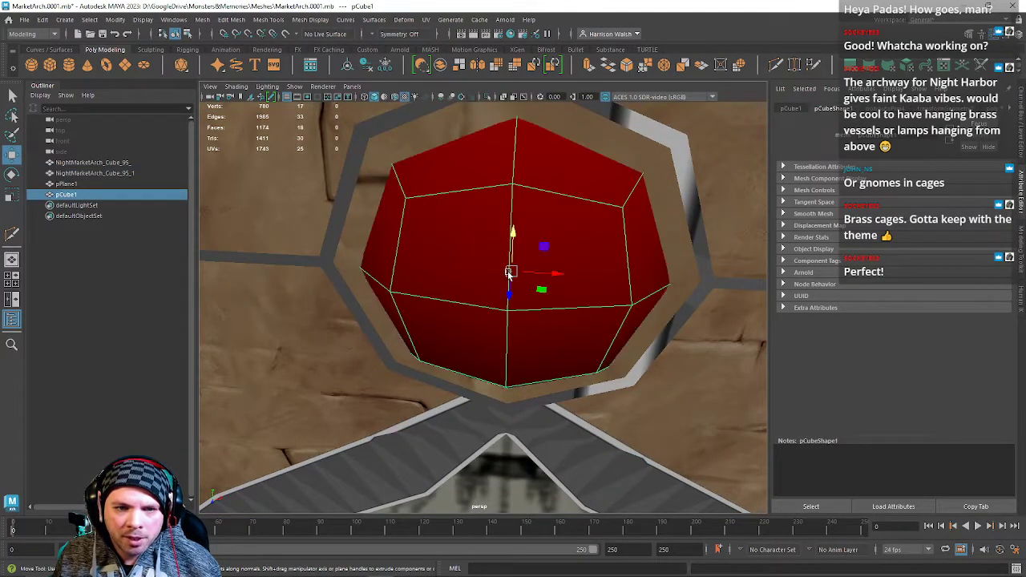
key("r")
left_click_drag(513, 272, 551, 270)
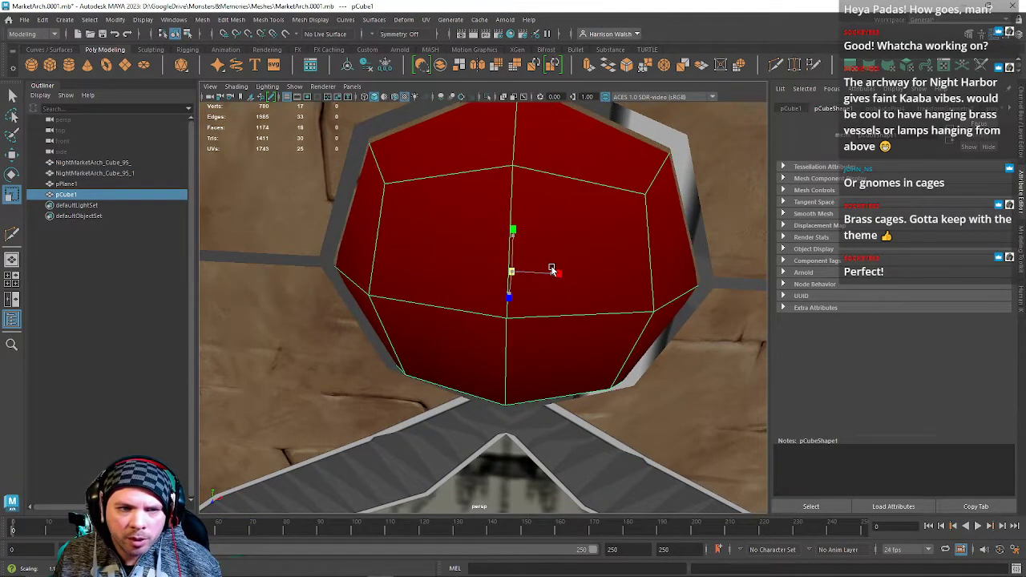
Snap the red dome's upper and side rim vertices onto the matching inner corners of the medallion frame, working in wireframe.
left_click_drag(475, 238, 458, 231, "alt")
right_click_drag(458, 231, 412, 230)
left_click(418, 232)
key("4")
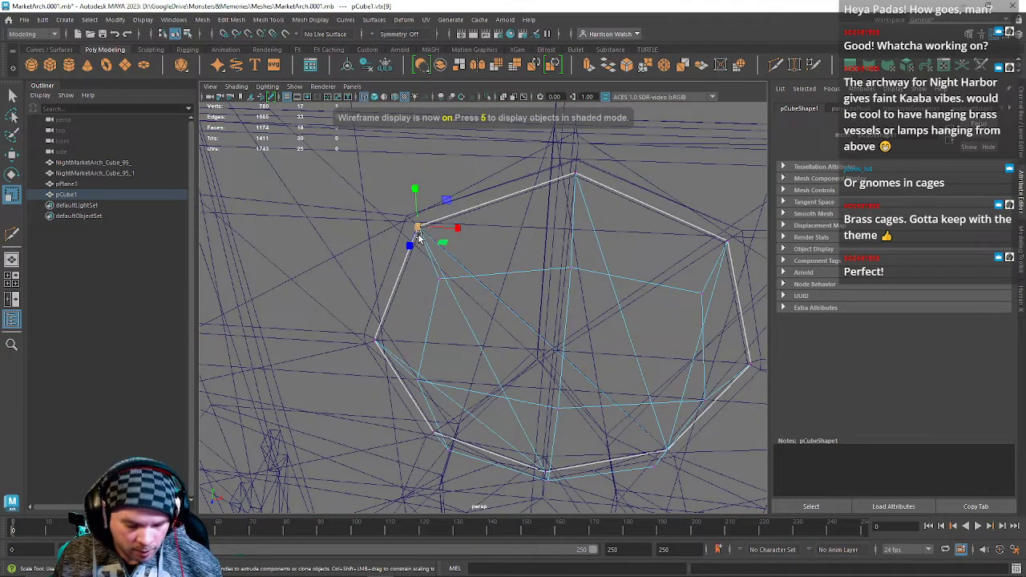
key("w")
left_click_drag(416, 230, 421, 232)
left_click(574, 172)
left_click(723, 242)
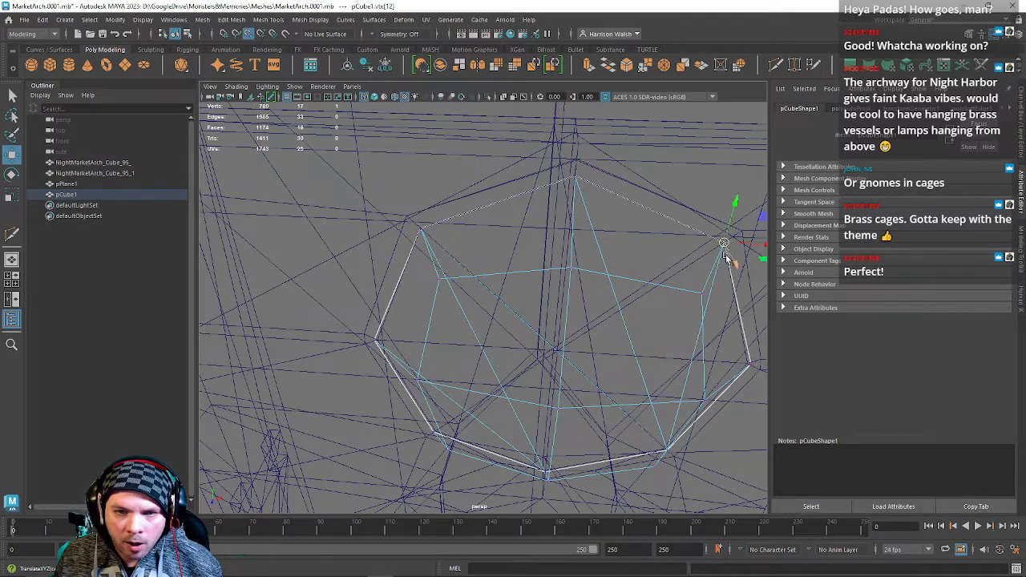
left_click(742, 360)
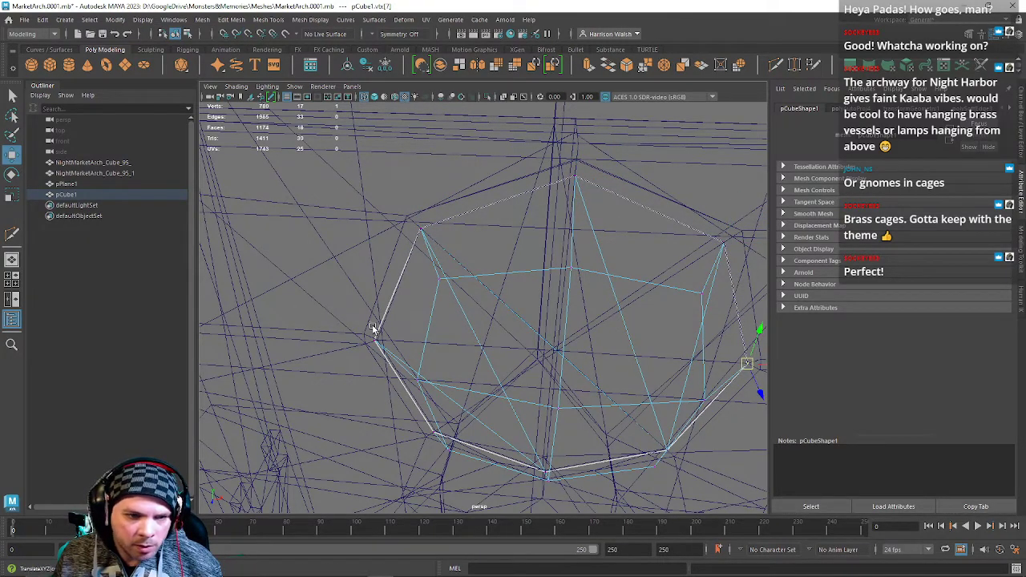
left_click(378, 350)
Snap the dome's lower rim vertices onto the frame's lower inner corners and return the model to textured display.
left_click_drag(377, 355, 408, 264, "alt")
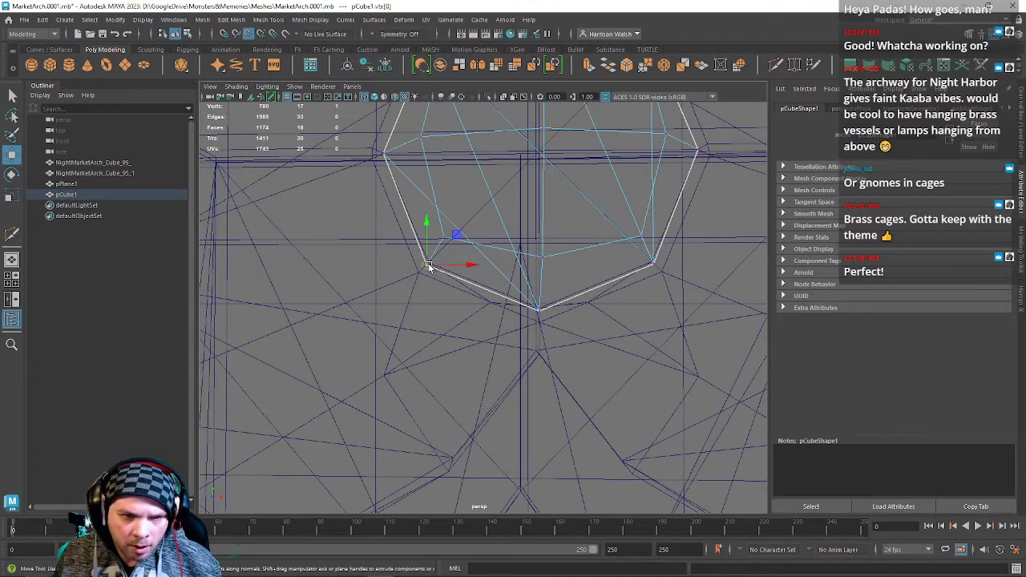
left_click(538, 307)
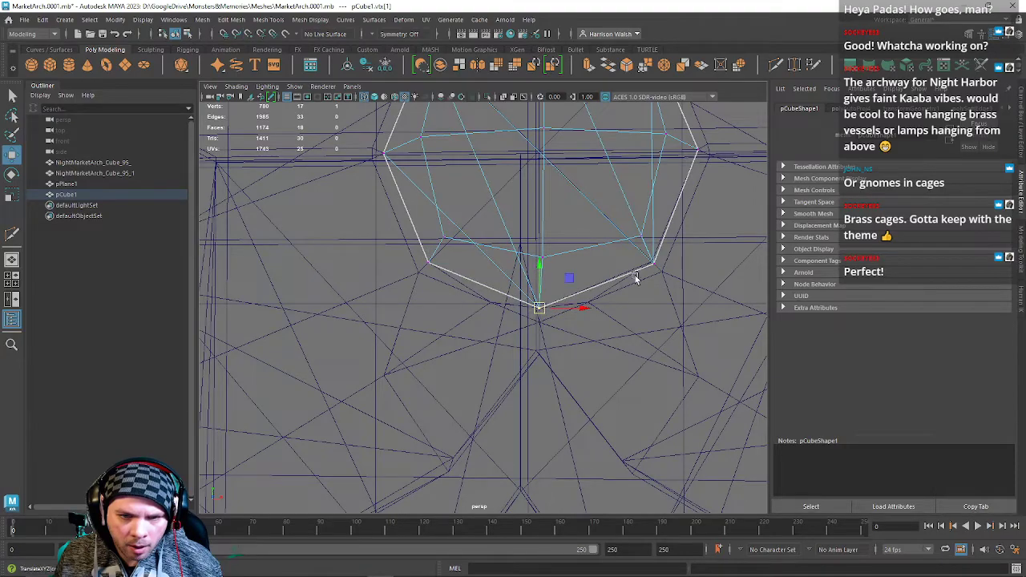
mouse_move(605, 229)
left_mouse_down("alt")
mouse_move(566, 215)
mouse_move(470, 230)
mouse_move(479, 307)
mouse_move(512, 200)
mouse_move(532, 232)
left_mouse_up("alt")
key("6")
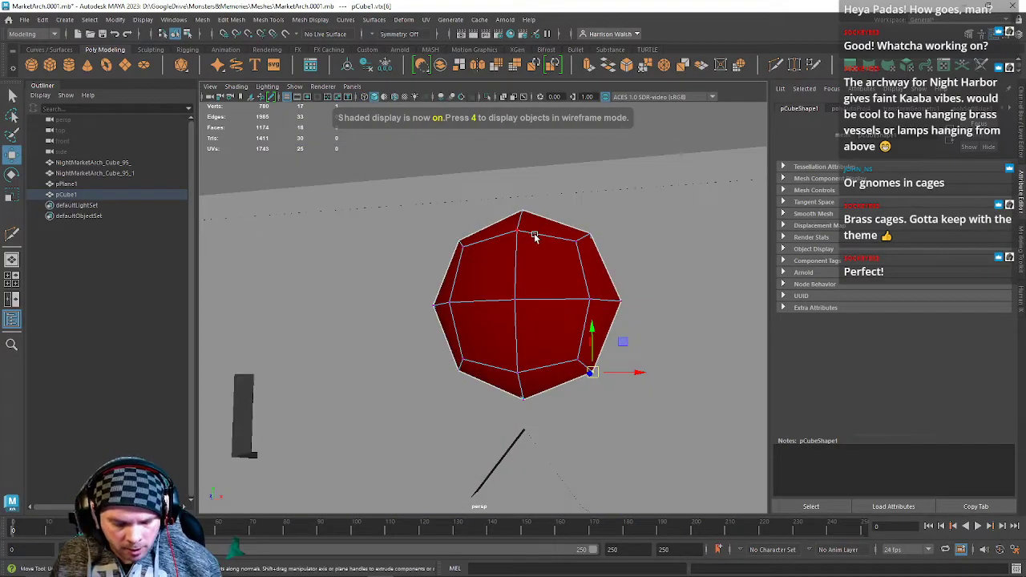
middle_click_drag(517, 373, 513, 240, "alt")
left_click_drag(493, 284, 527, 277, "alt")
Cut an edge across the brick left of the peak, from the trim's outer bend to the medallion frame's lower edge.
key("F8")
left_click(520, 290)
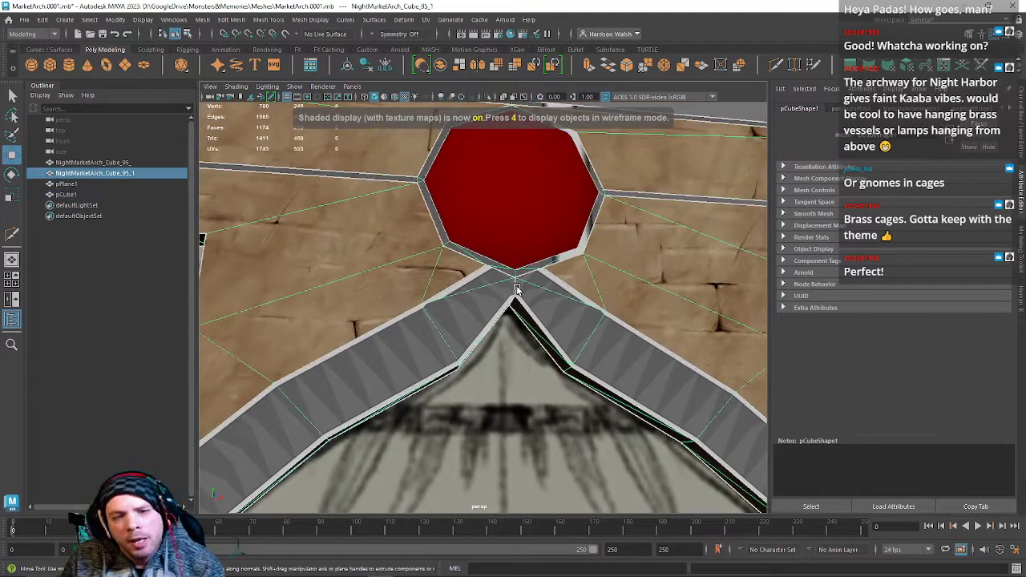
scroll(512, 302, "up", 1)
scroll(512, 298, "up", 5)
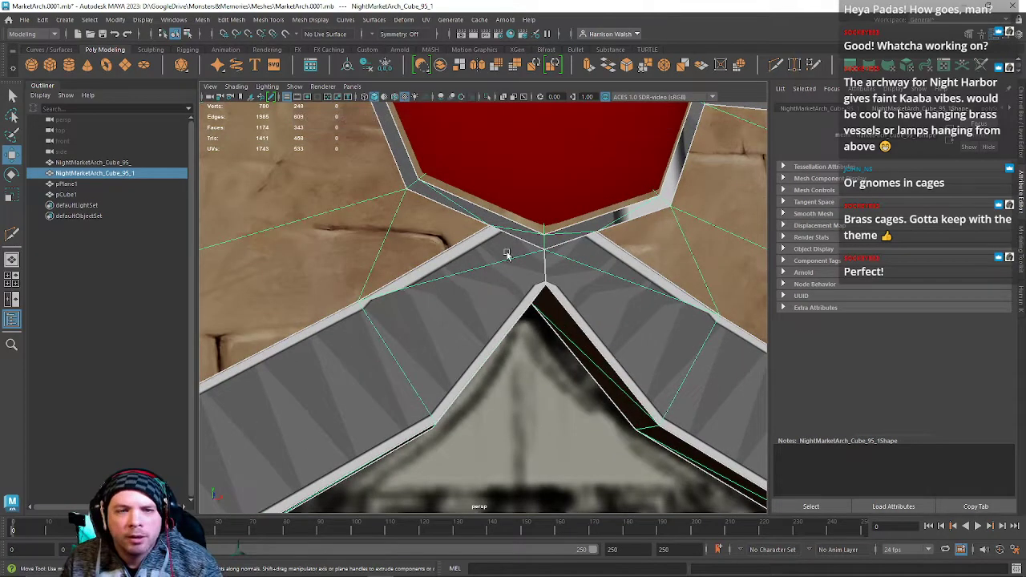
left_click_drag(508, 259, 489, 256, "alt")
right_click_drag(498, 207, 454, 205)
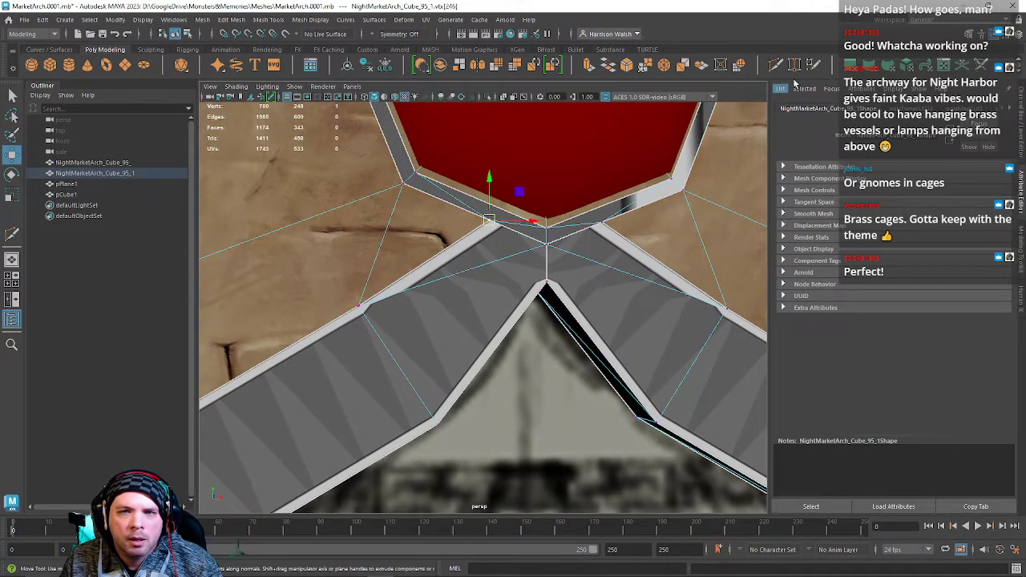
left_click(775, 65)
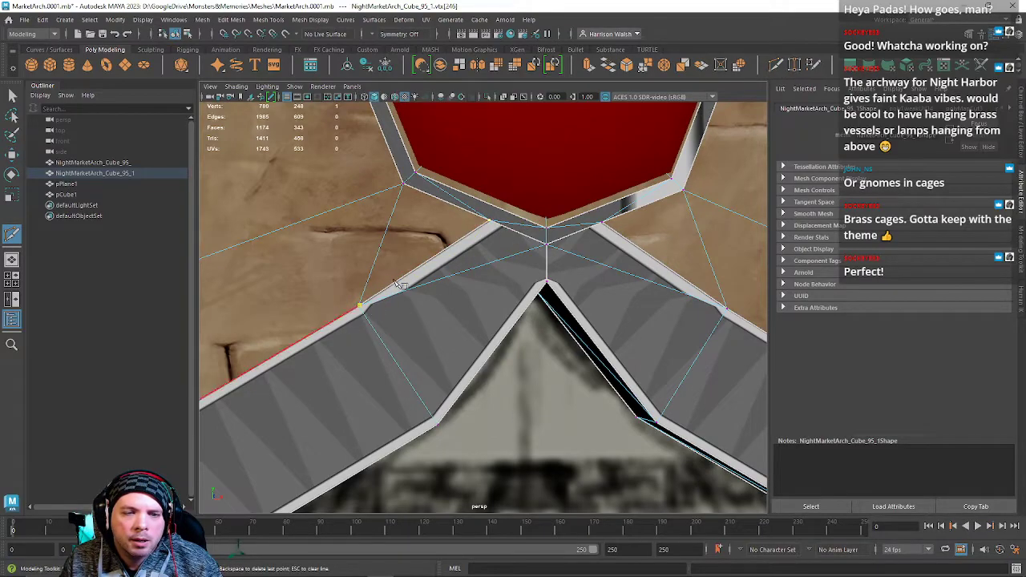
left_click(458, 215)
key("q")
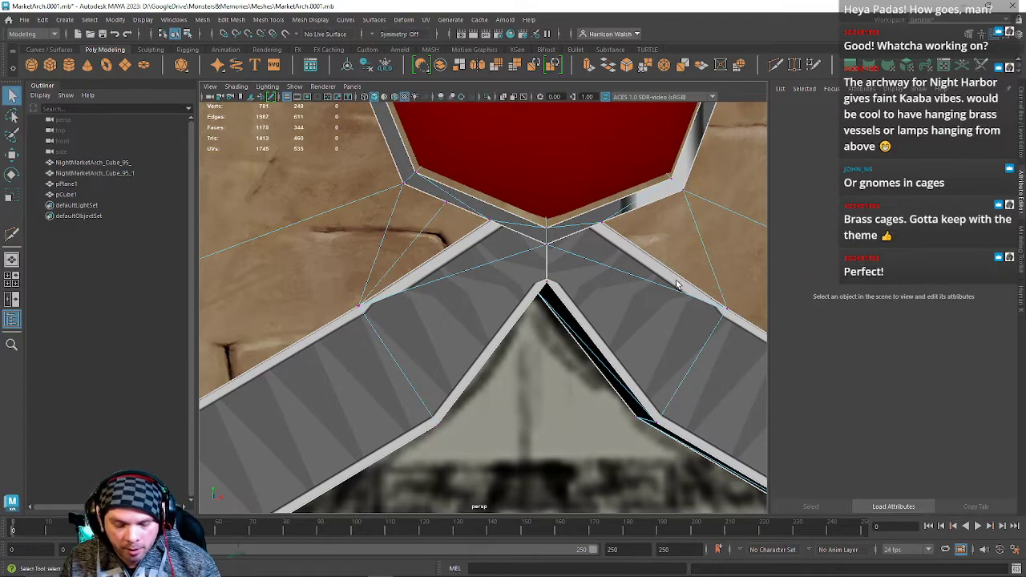
Cut the matching edge across the brick right of the peak, from the trim's outer bend to the frame's lower edge.
key("ctrl+shift+x")
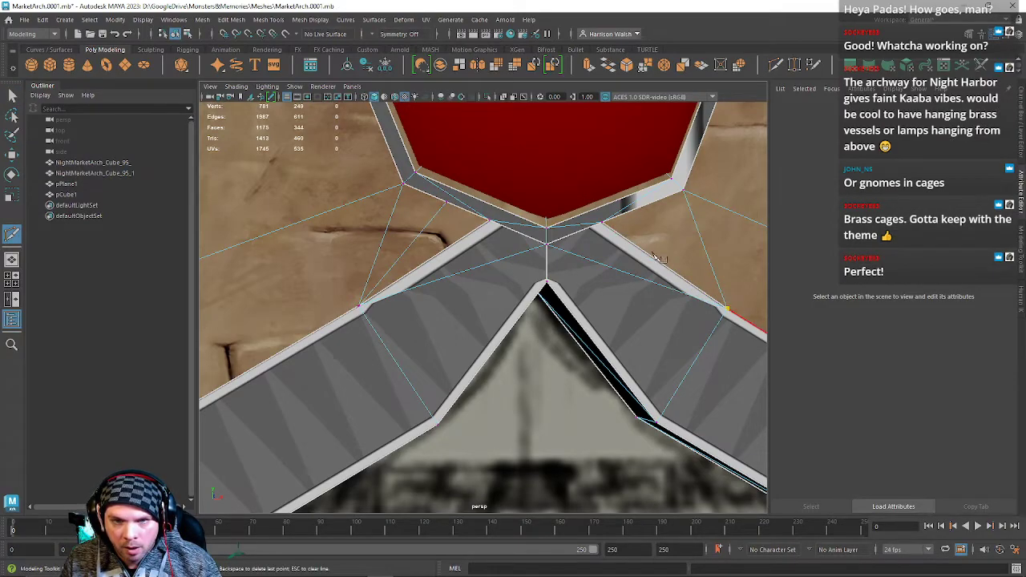
left_click(650, 215)
key("Return")
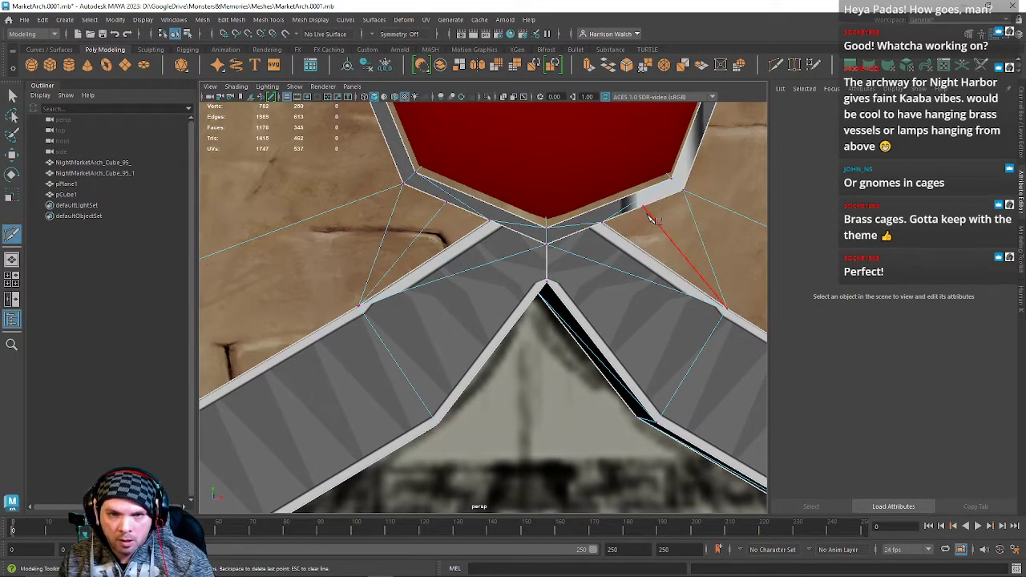
Cut an edge across the grey trim on each side, from its inner bend to the medallion frame's bottom vertex.
key("w")
right_click_drag(602, 225, 550, 225)
left_click_drag(553, 269, 545, 231, "alt")
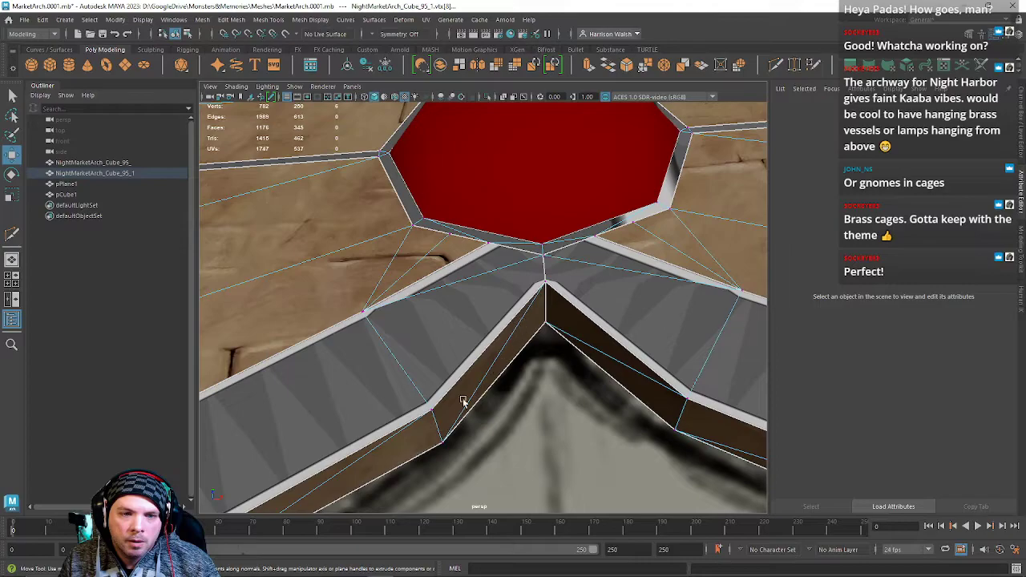
left_click(778, 67)
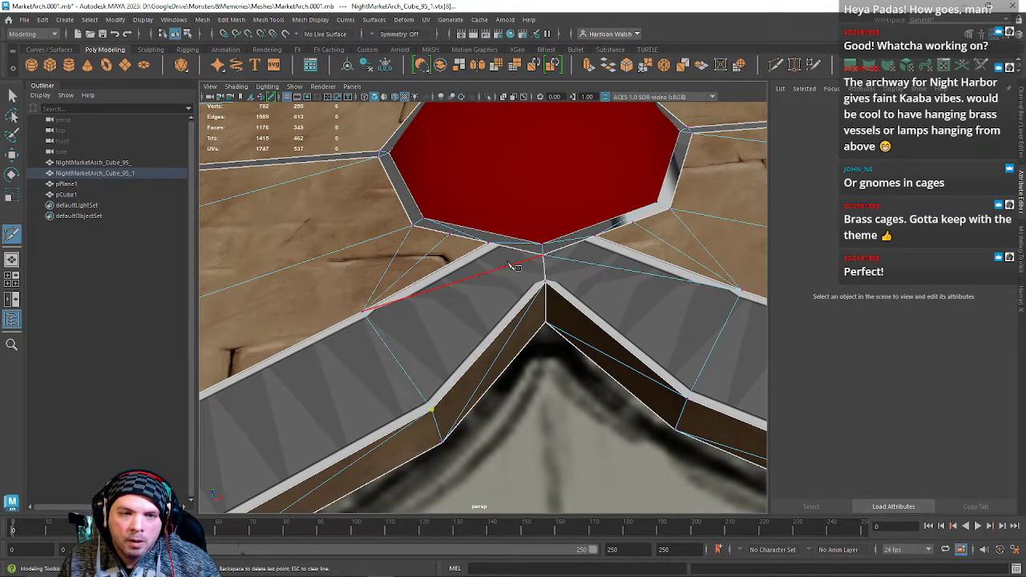
key("q")
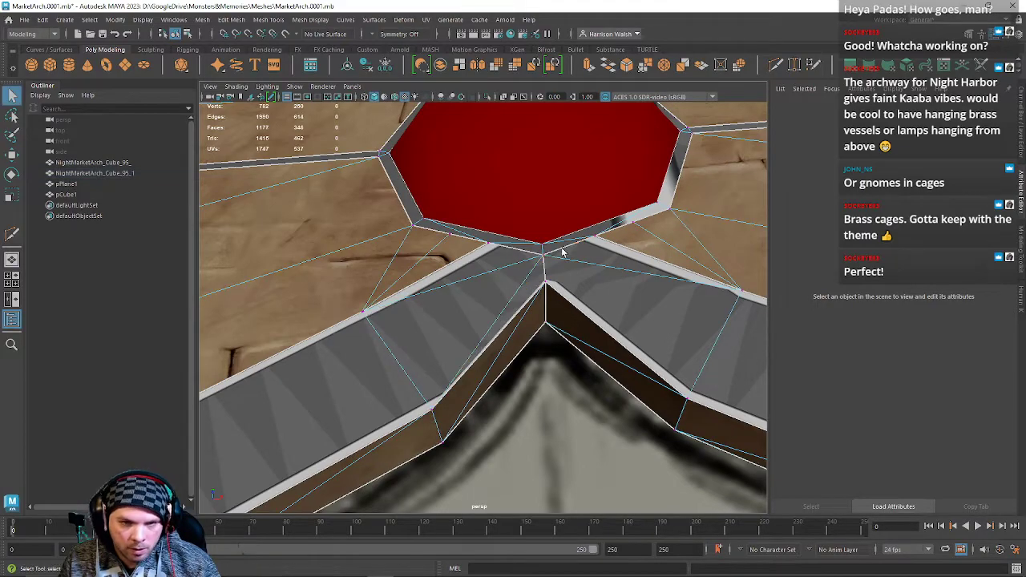
key("y")
left_click_drag(697, 378, 672, 462)
left_click_drag(605, 267, 441, 247)
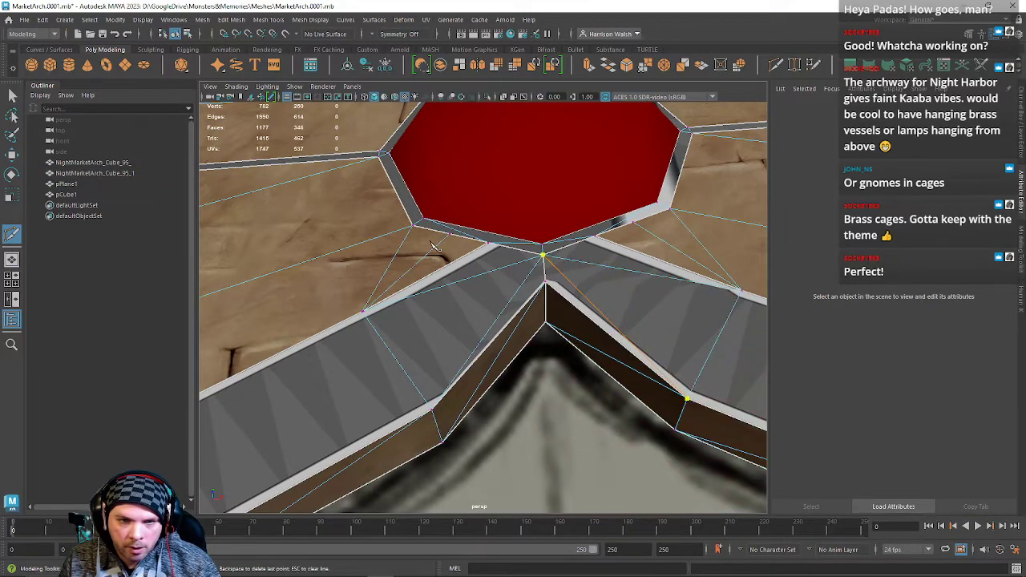
key("q")
Delete the two narrow trim faces directly above the arch opening's peak.
right_click_drag(529, 281, 538, 304)
left_click(526, 296)
left_click(553, 281, "shift")
key("Delete")
Raise the depth edge at the arch opening's peak so it snaps to the medallion frame's bottom vertex.
left_click(537, 303)
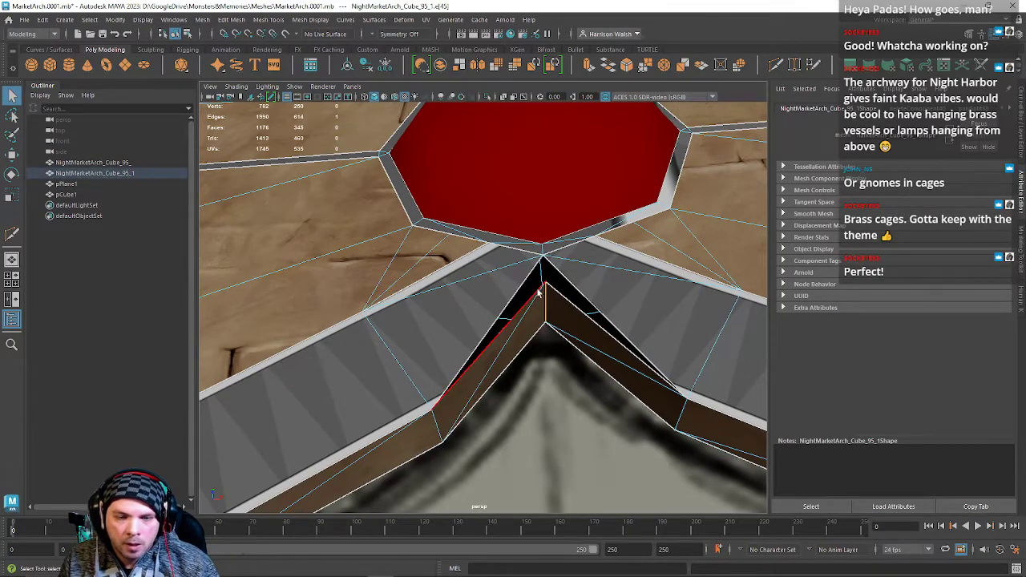
key("space")
key("space")
key("w")
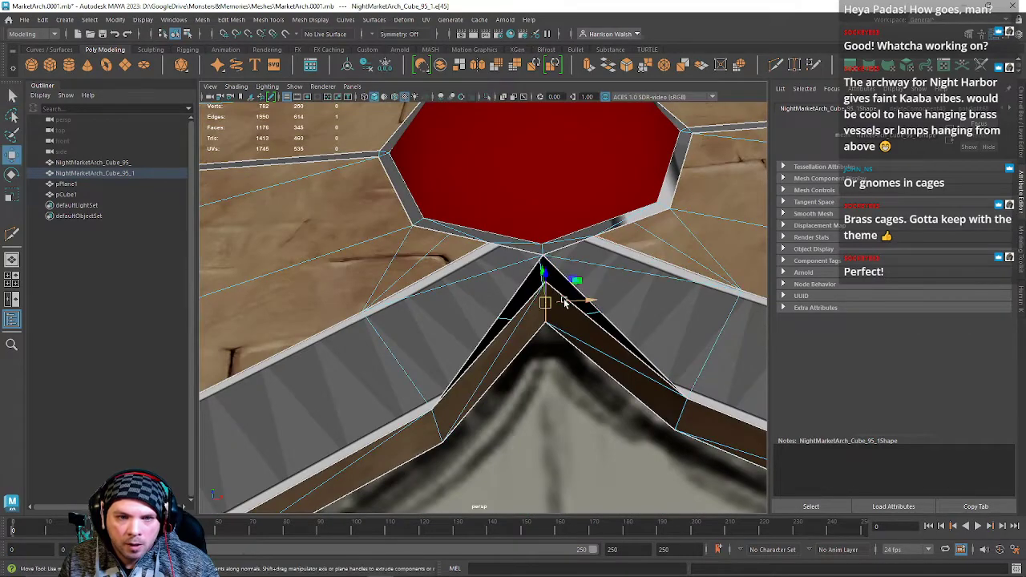
left_click_drag(541, 264, 468, 392)
Merge the overlapping vertices at the front and back of the arch's peak and check the joint in wireframe.
key("4")
right_click_drag(472, 276, 437, 275)
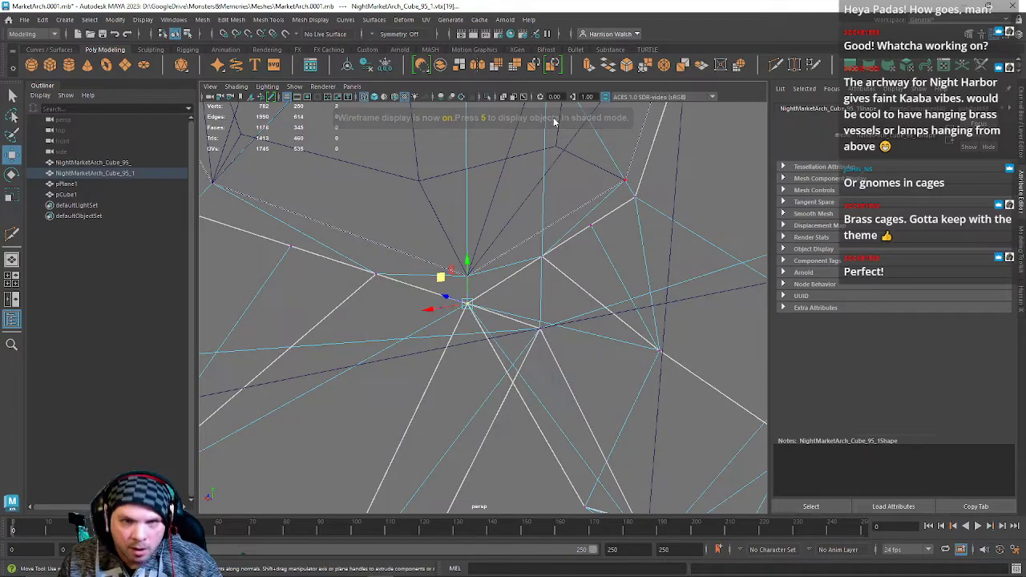
left_click(645, 67)
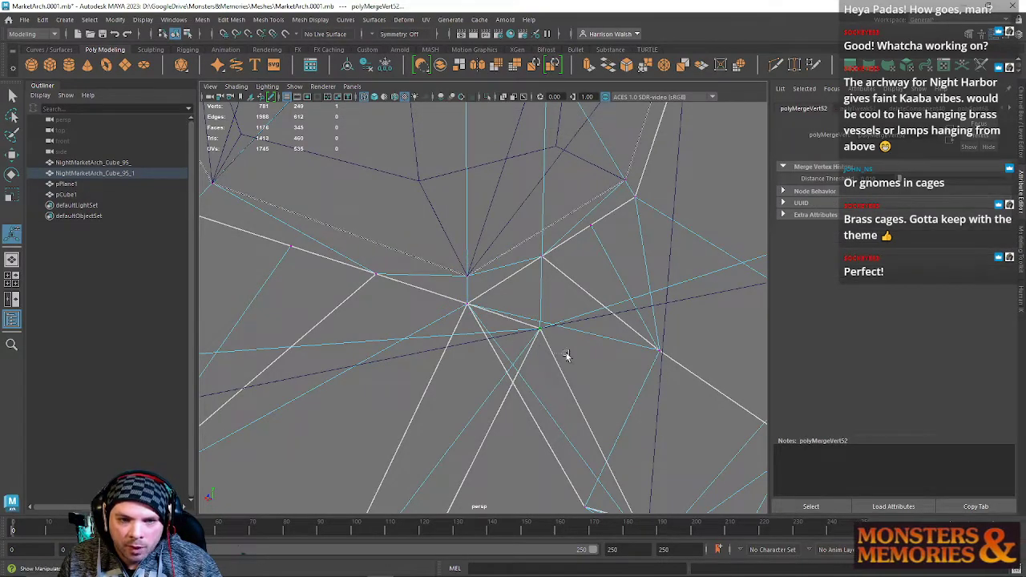
left_click_drag(533, 347, 589, 323, "alt")
left_click_drag(499, 320, 529, 394, "alt")
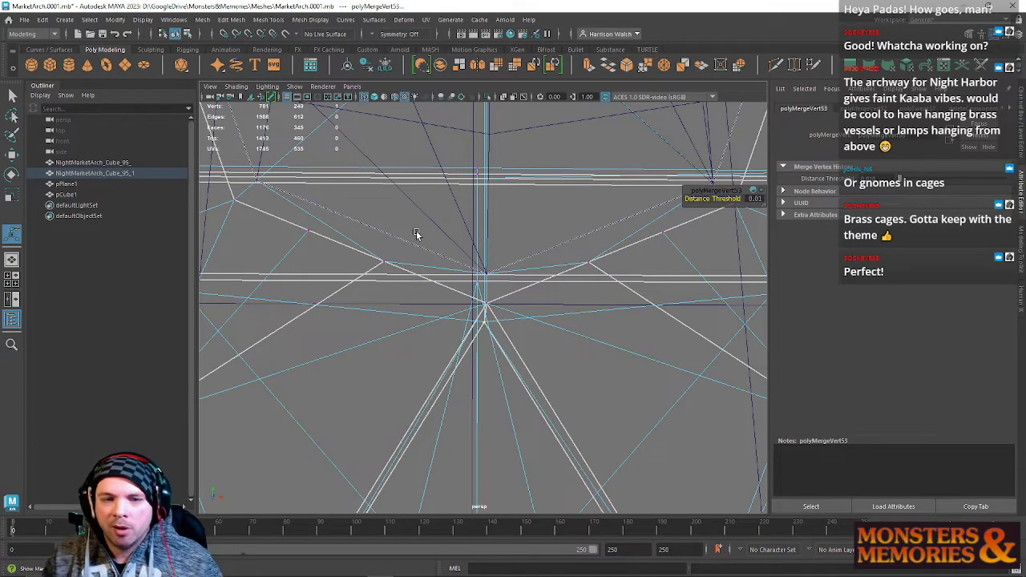
left_click_drag(372, 309, 410, 307, "alt")
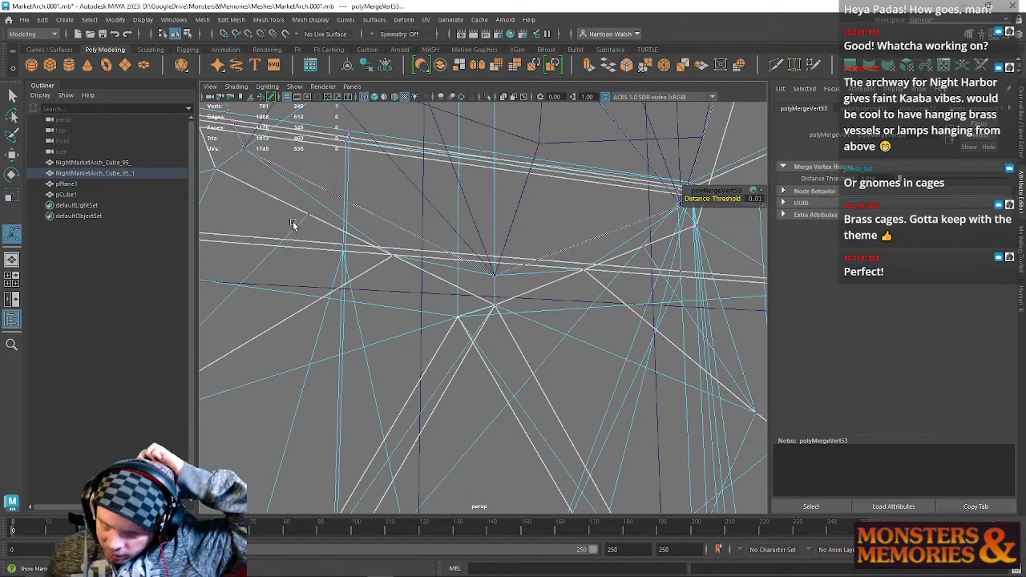
left_click_drag(322, 238, 300, 203, "alt")
Assign the grey trim's existing material to the two small brick triangles between the arch trim and medallion frame.
key("5")
mouse_move(438, 264)
left_mouse_down("alt")
mouse_move(470, 261)
mouse_move(411, 287)
left_mouse_up("alt")
key("6")
right_click_drag(411, 287, 410, 305)
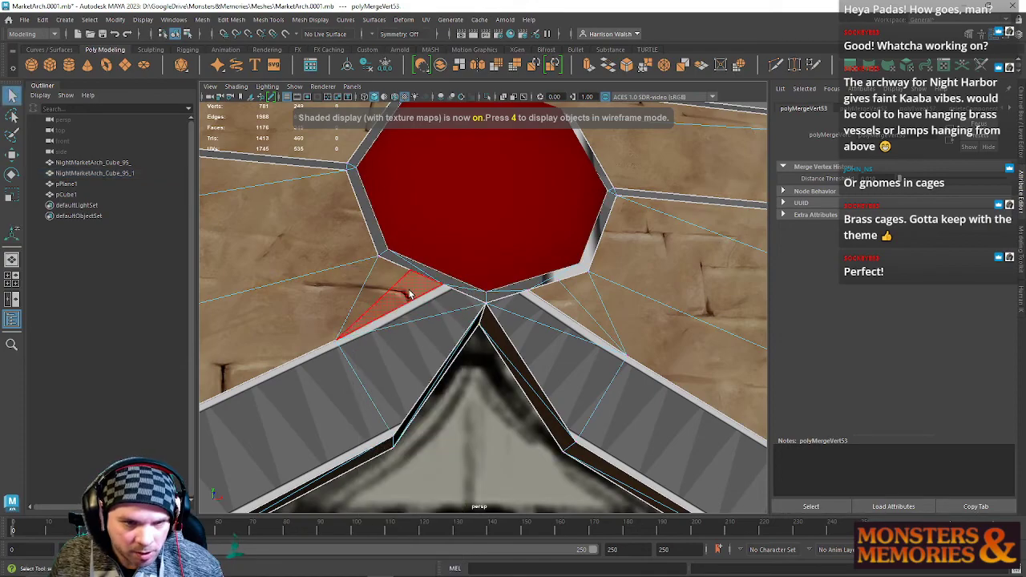
left_click(400, 301)
left_click(554, 305, "shift")
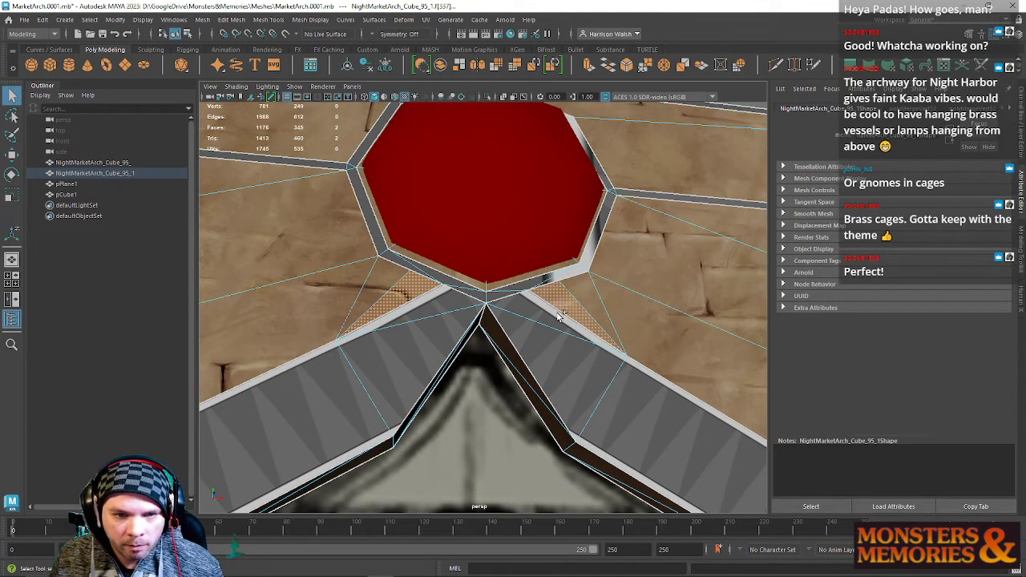
left_click_drag(510, 313, 488, 322, "alt")
right_click_drag(539, 273, 635, 490)
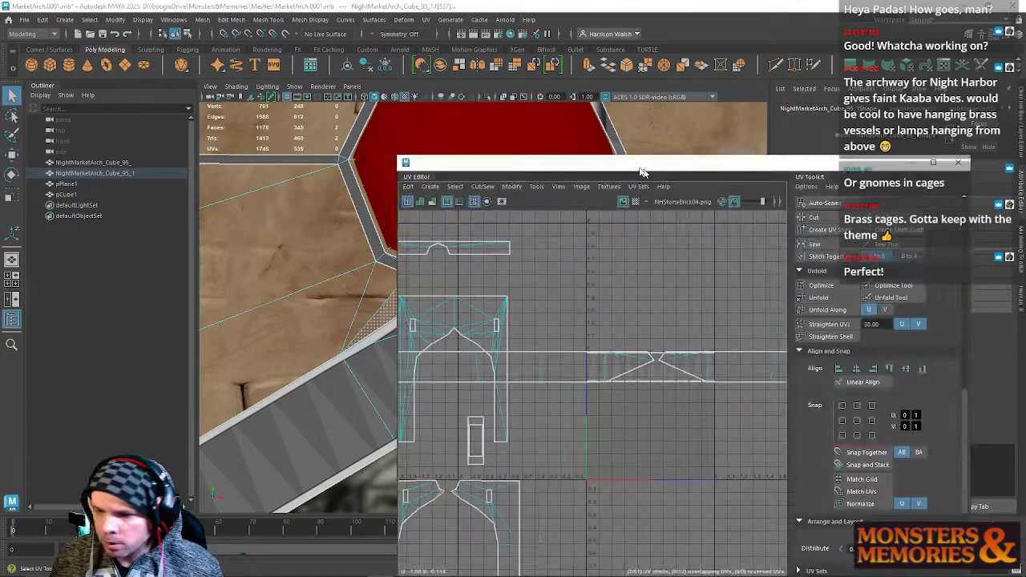
Cut the two triangles' UVs free and stitch them to the trim's UV shells along their shared edges.
left_click_drag(643, 168, 616, 152)
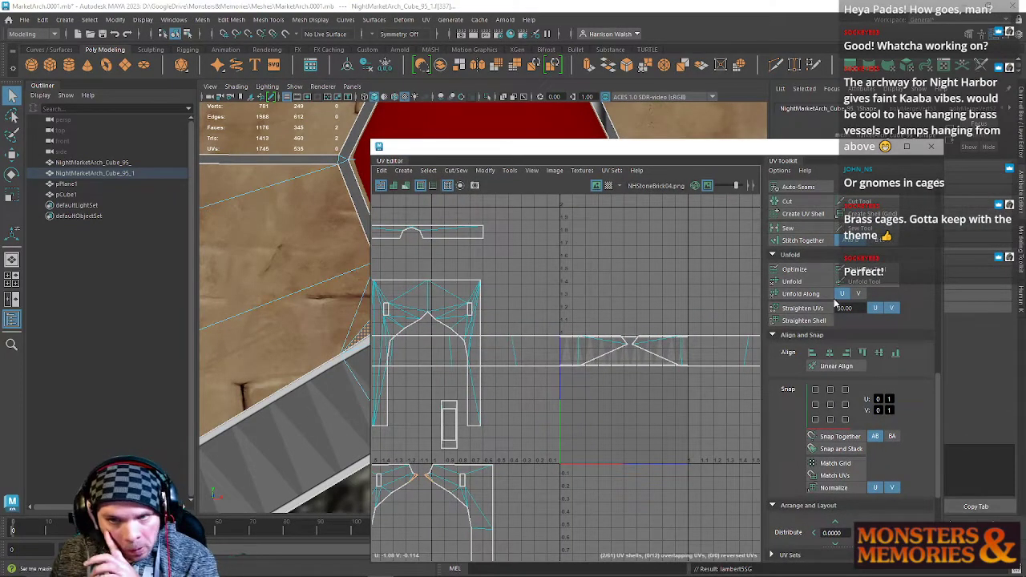
left_click(787, 202)
middle_click_drag(559, 386, 568, 380, "alt")
middle_click_drag(679, 307, 561, 348, "alt")
right_click_drag(533, 375, 542, 340)
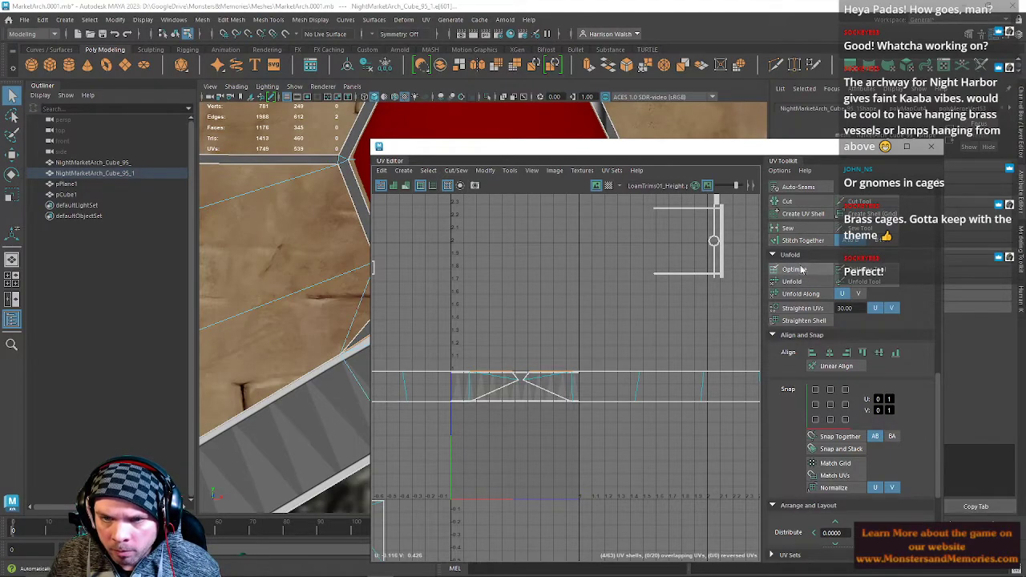
left_click(793, 241)
Lower the stitched triangles' protruding tip UVs and align them with the upper border of the trim texture.
scroll(475, 419, "up", 4)
right_click_drag(538, 331, 570, 338)
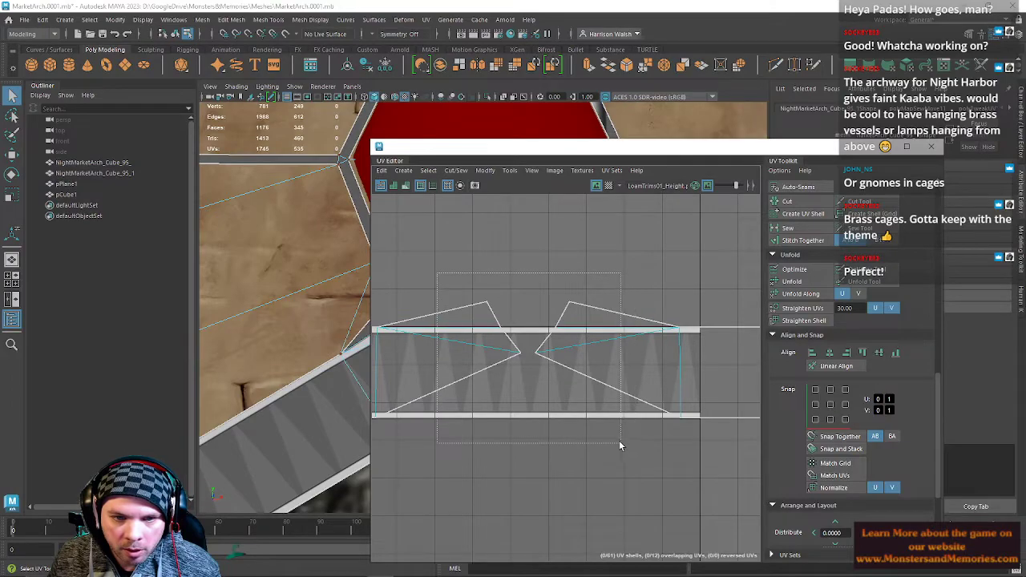
left_click(528, 324)
key("w")
left_click_drag(526, 269, 532, 294)
middle_click_drag(449, 324, 483, 326, "alt")
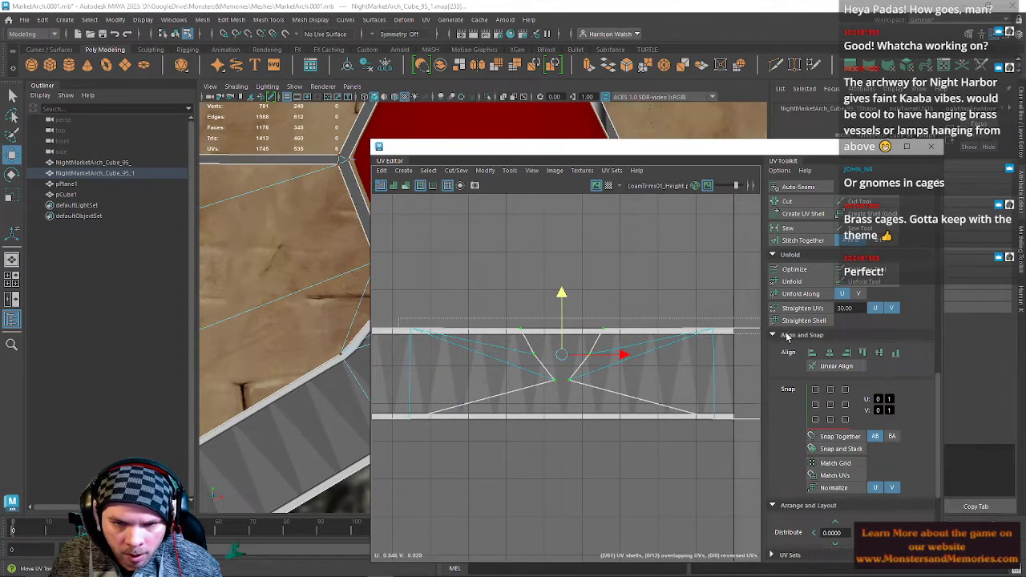
left_click_drag(784, 329, 786, 330)
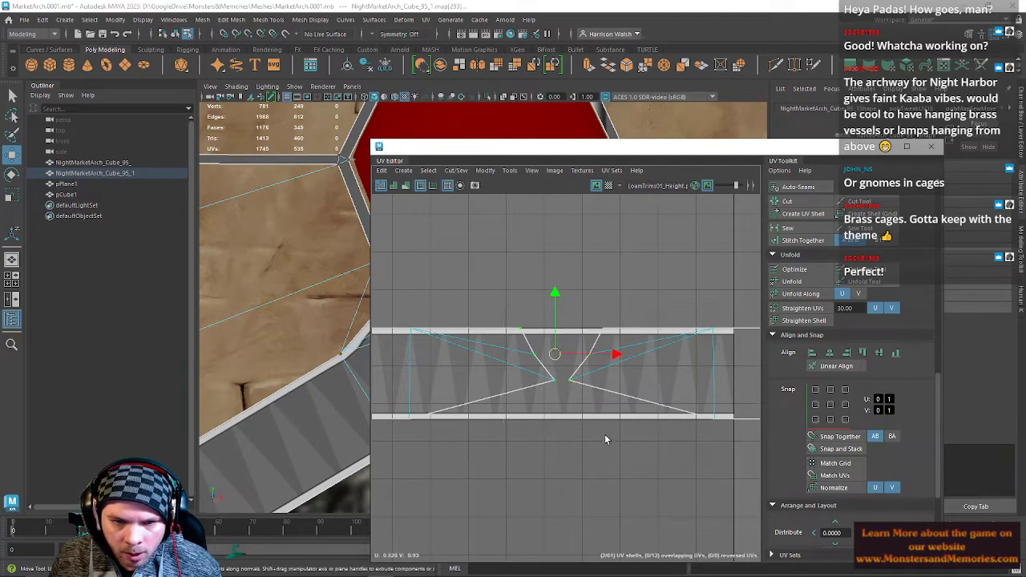
Unfold the left and right trim UV shells along U and examine their ends at the peak.
scroll(602, 435, "down", 5)
double_click(632, 423)
left_click_drag(561, 154, 671, 149)
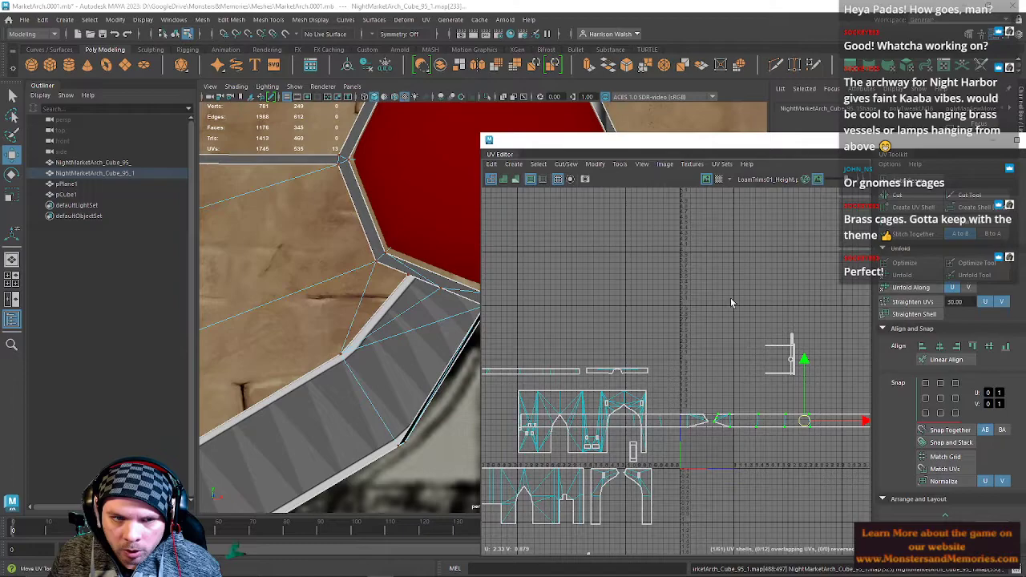
double_click(680, 423)
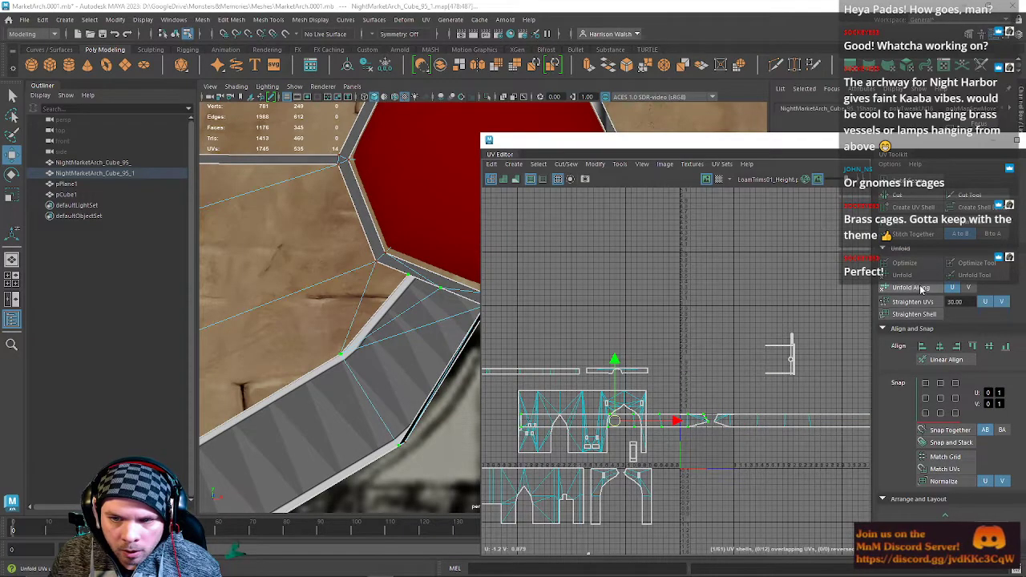
left_click(915, 288)
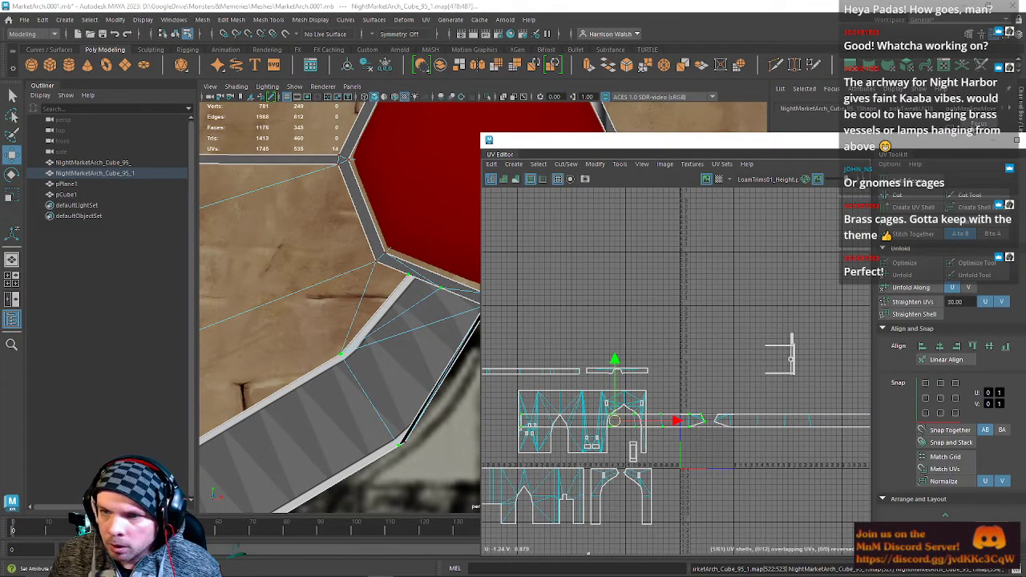
left_click_drag(958, 145, 928, 132)
scroll(662, 411, "up", 6)
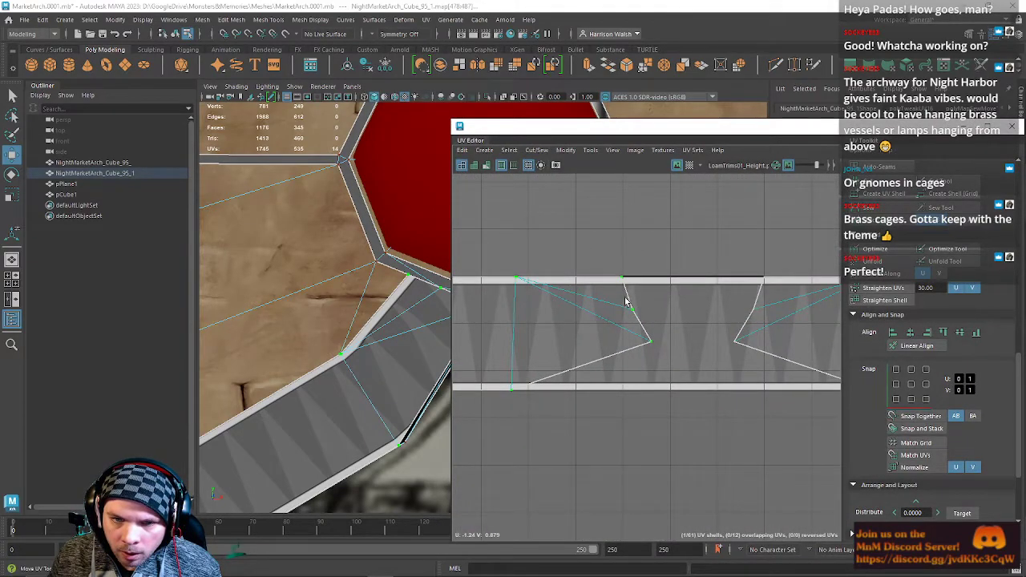
left_click_drag(752, 322, 778, 324)
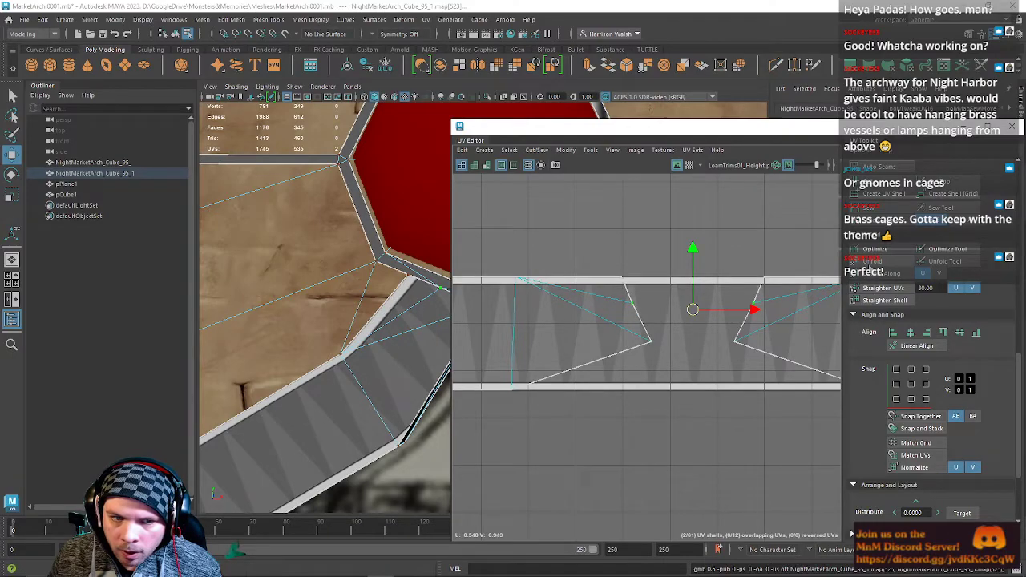
mouse_move(688, 256)
left_mouse_down()
mouse_move(691, 247)
mouse_move(694, 258)
left_mouse_up()
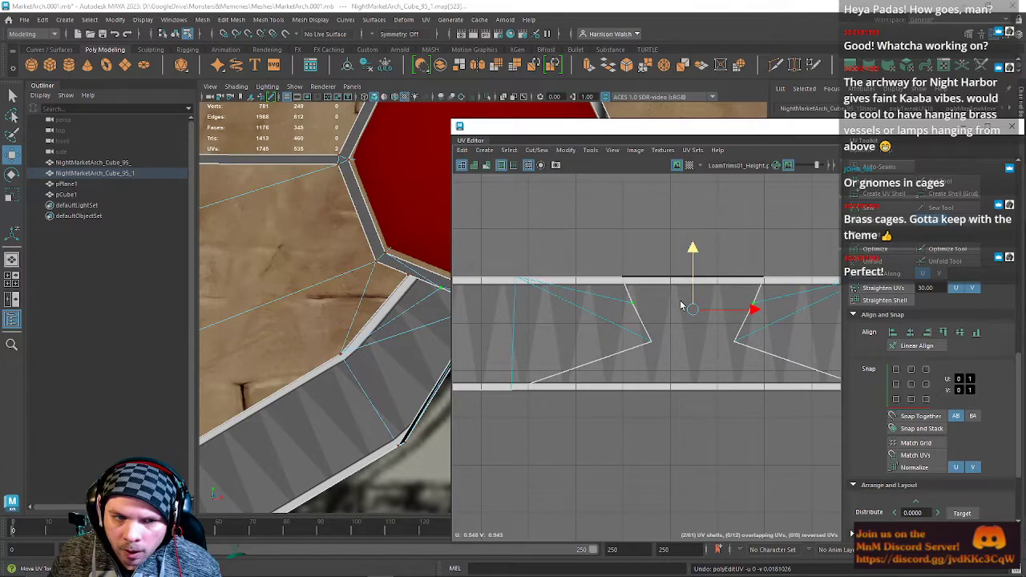
left_click_drag(614, 263, 781, 361)
left_click(879, 264)
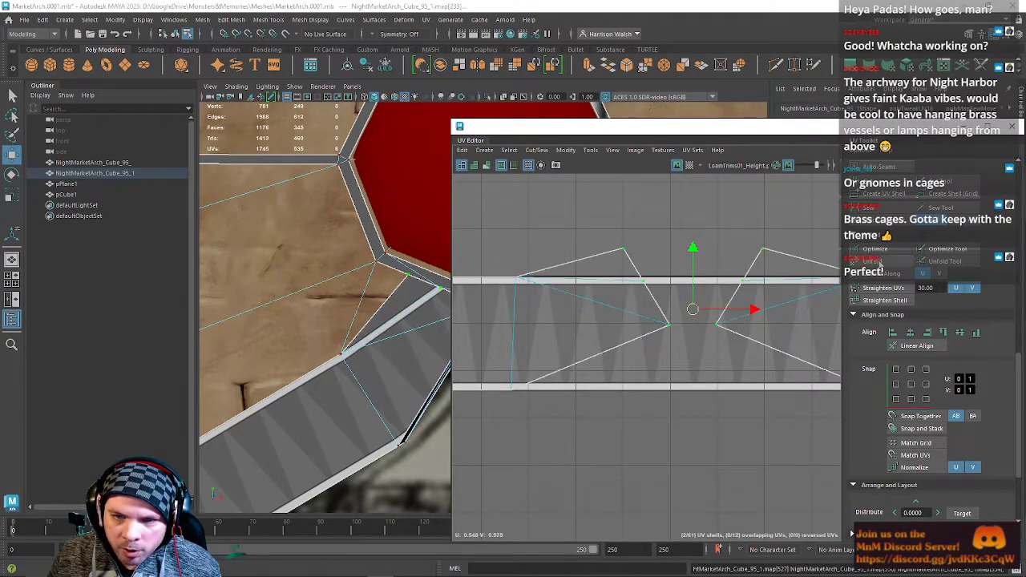
key("ctrl+z")
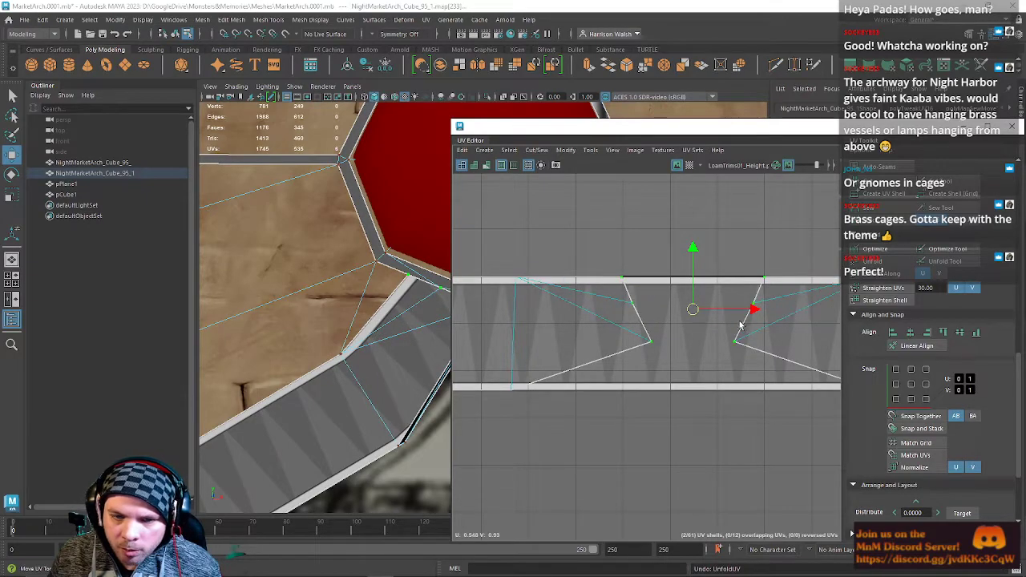
Lower the lower end UVs of both trim shells at the peak and align them with the trim texture's lower border.
middle_click_drag(633, 343, 566, 330, "alt")
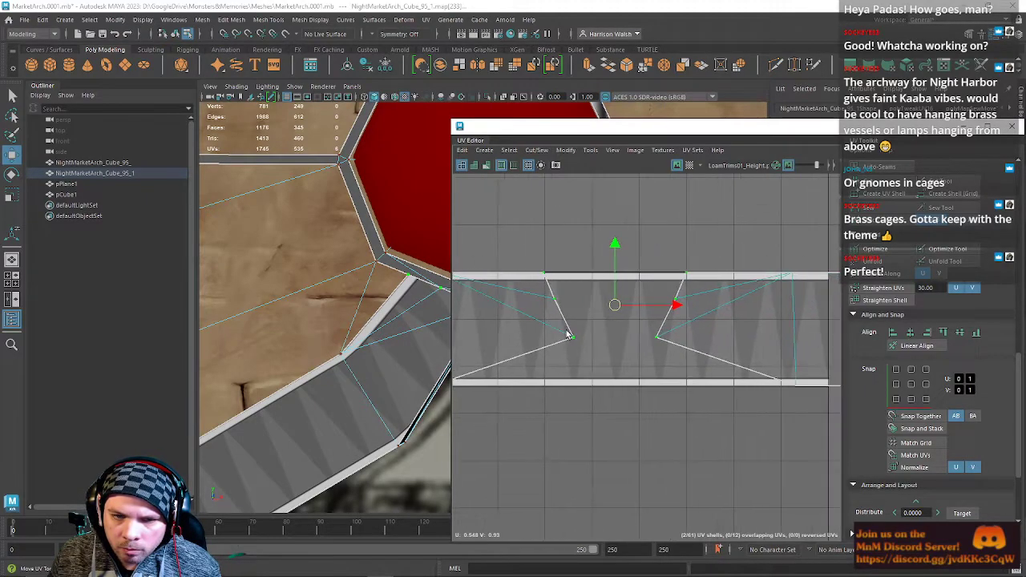
left_click_drag(703, 386, 703, 386)
middle_click_drag(683, 355, 755, 318, "alt")
left_click_drag(690, 241, 690, 280)
middle_click_drag(698, 301, 654, 259, "alt")
right_click_drag(723, 297, 663, 234, "alt")
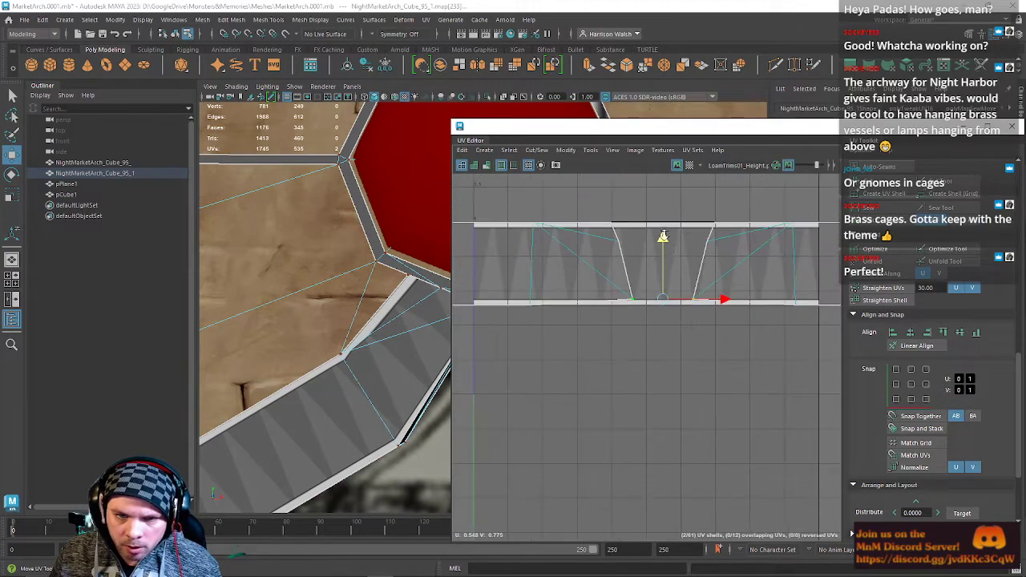
left_click_drag(659, 243, 660, 232)
left_click_drag(798, 358, 798, 358)
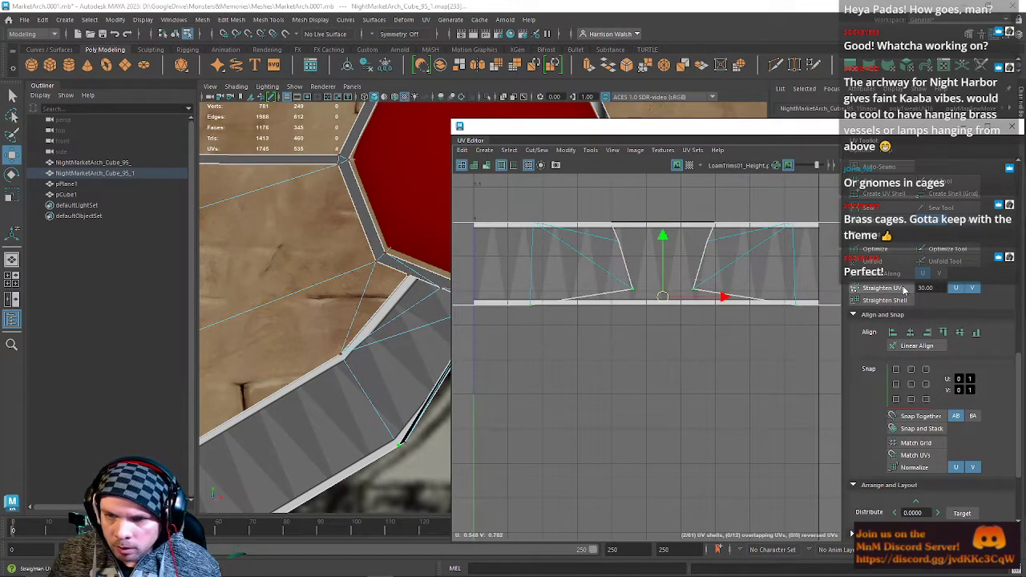
scroll(932, 409, "down", 3)
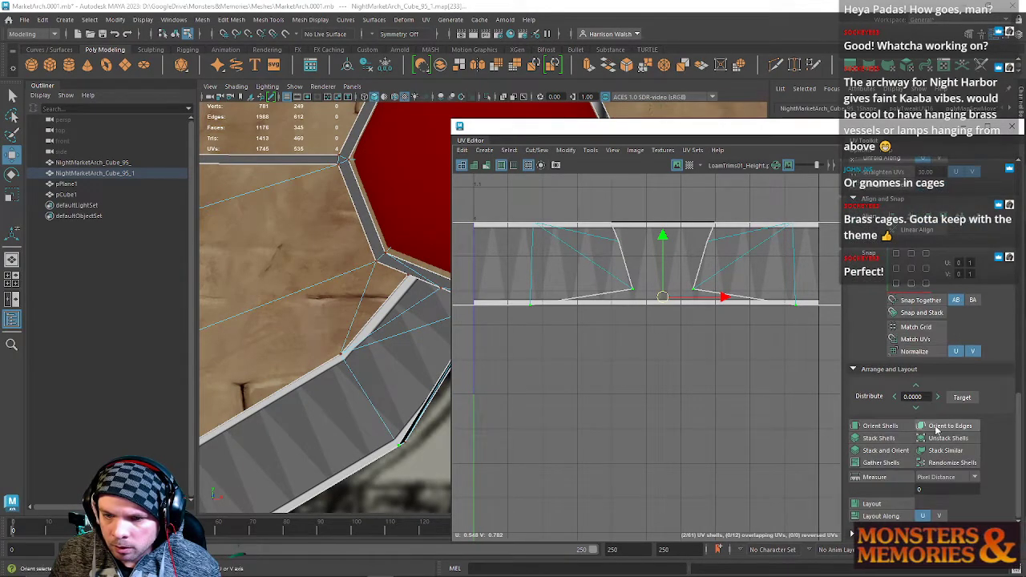
scroll(961, 283, "up", 2)
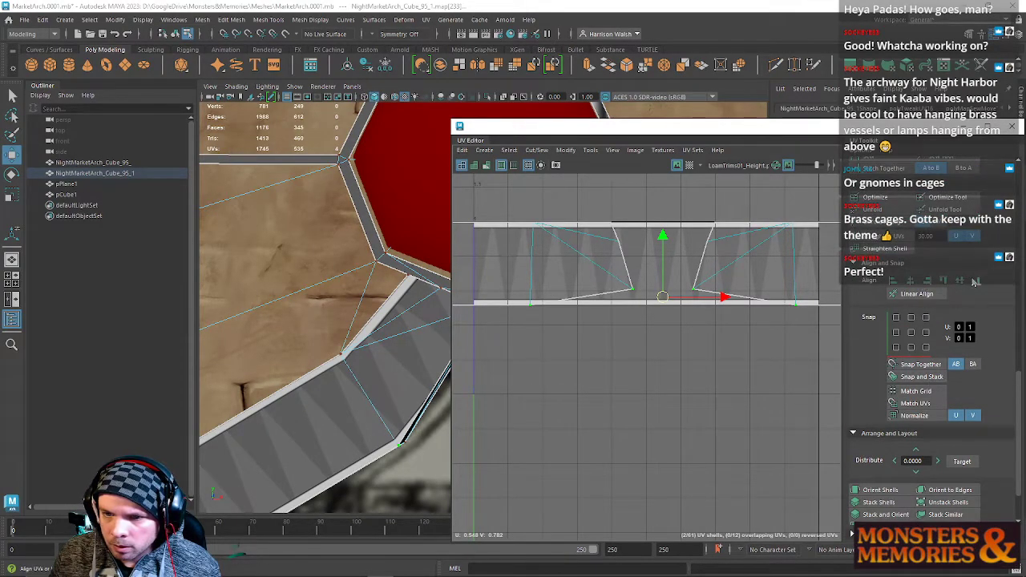
left_click(973, 282)
middle_click_drag(619, 242, 575, 302, "alt")
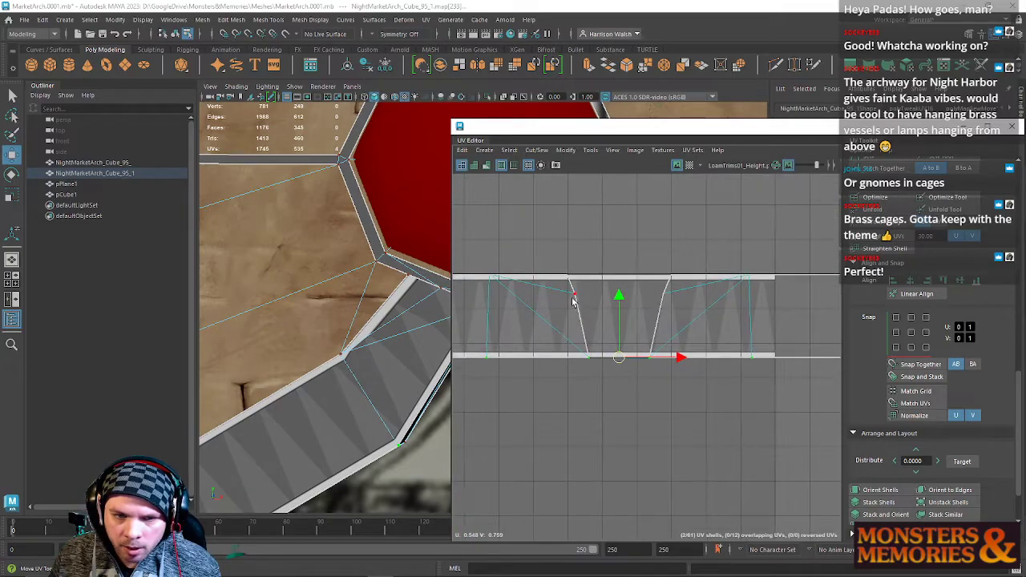
Unfold the peak-end UVs of both trim shells, narrowing the gap between the shells while keeping their borders on the texture edges.
left_click_drag(701, 309, 702, 309)
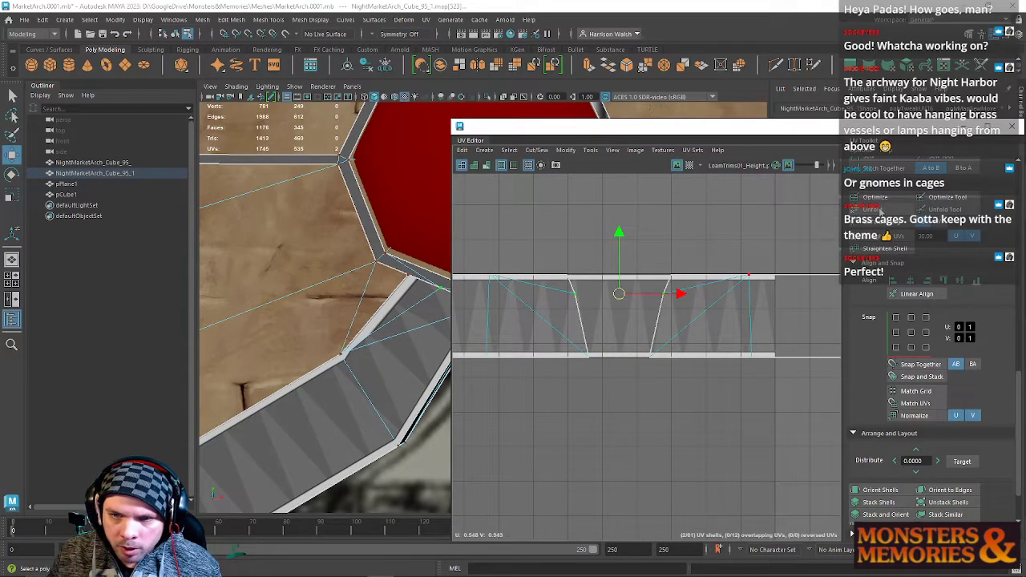
left_click_drag(559, 271, 713, 289)
left_click_drag(709, 399, 767, 418)
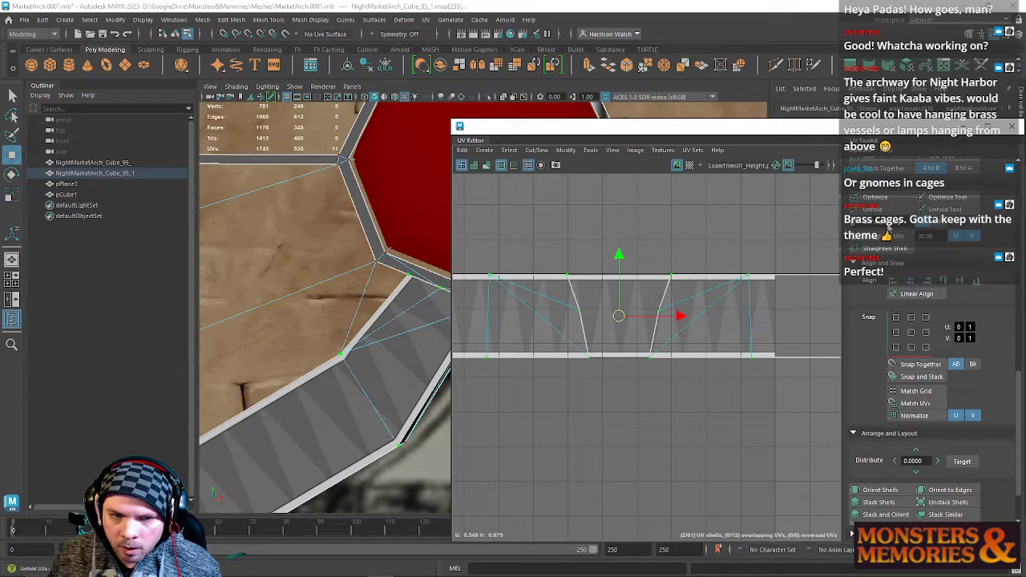
left_click(887, 228)
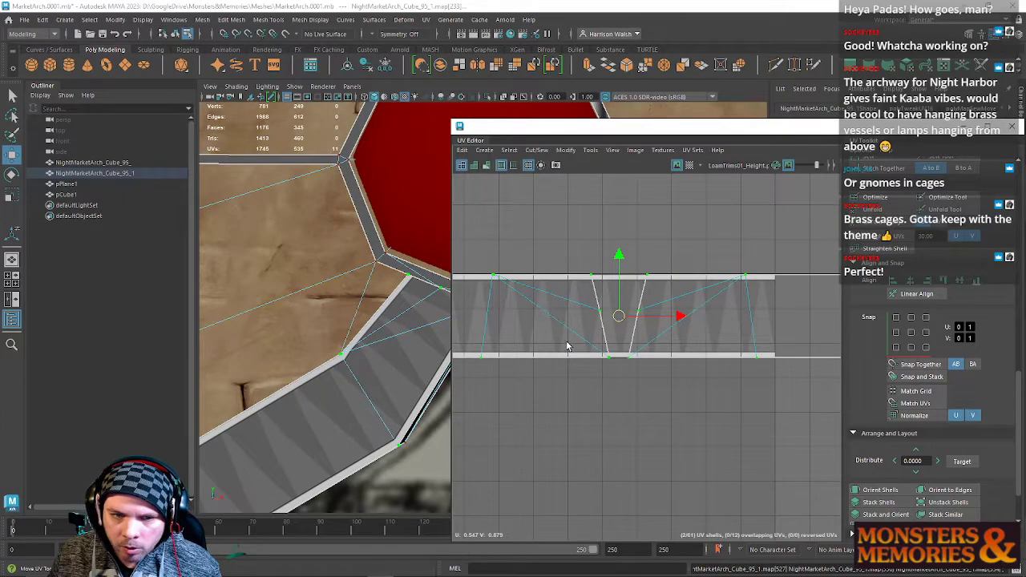
scroll(627, 310, "down", 6)
double_click(674, 318)
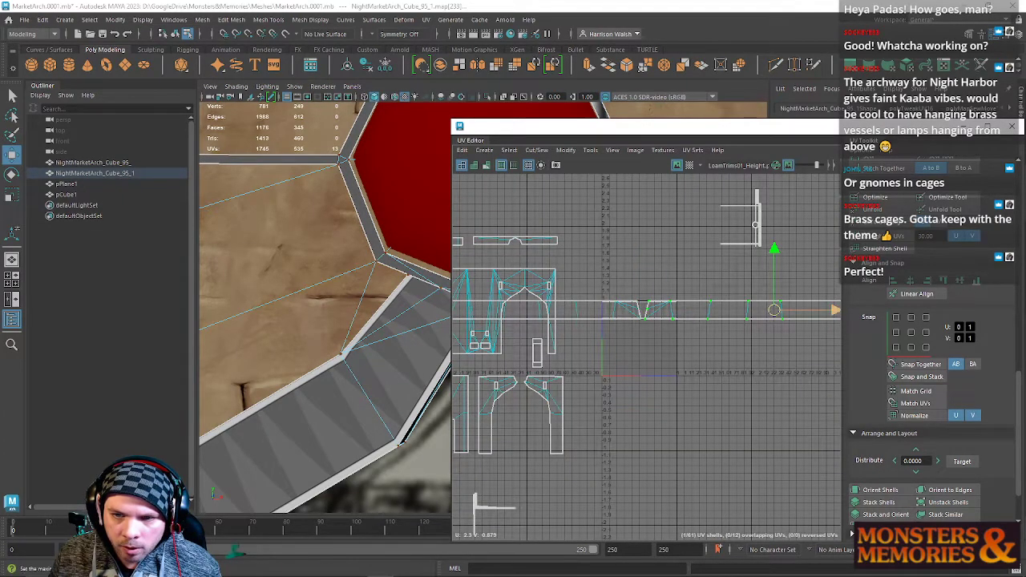
double_click(607, 320)
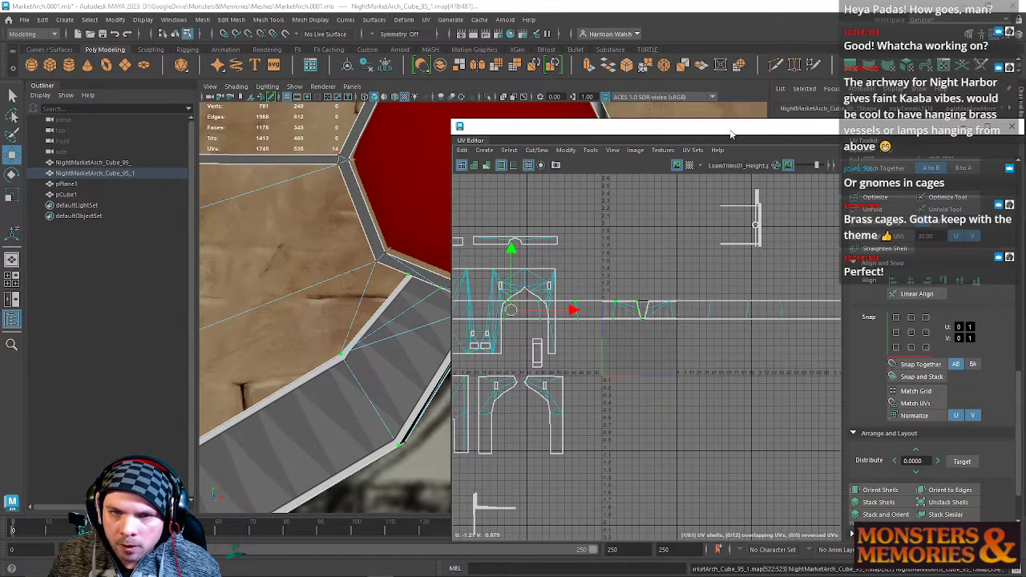
Move the UV editor aside and examine the trim texture around the arch peak and medallion in object mode.
left_click_drag(730, 131, 1024, 105)
right_click_drag(604, 315, 556, 316, "alt")
right_click_drag(527, 272, 580, 258)
left_click(551, 143)
middle_click_drag(610, 359, 673, 310, "alt")
right_click_drag(673, 310, 590, 245, "alt")
left_click_drag(591, 245, 565, 293, "alt")
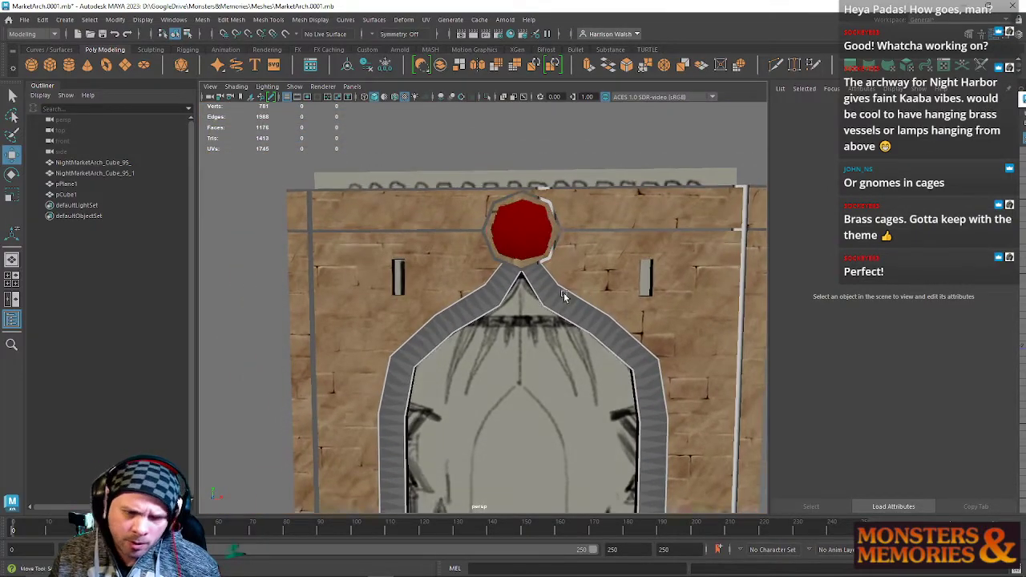
right_click_drag(627, 292, 601, 245, "alt")
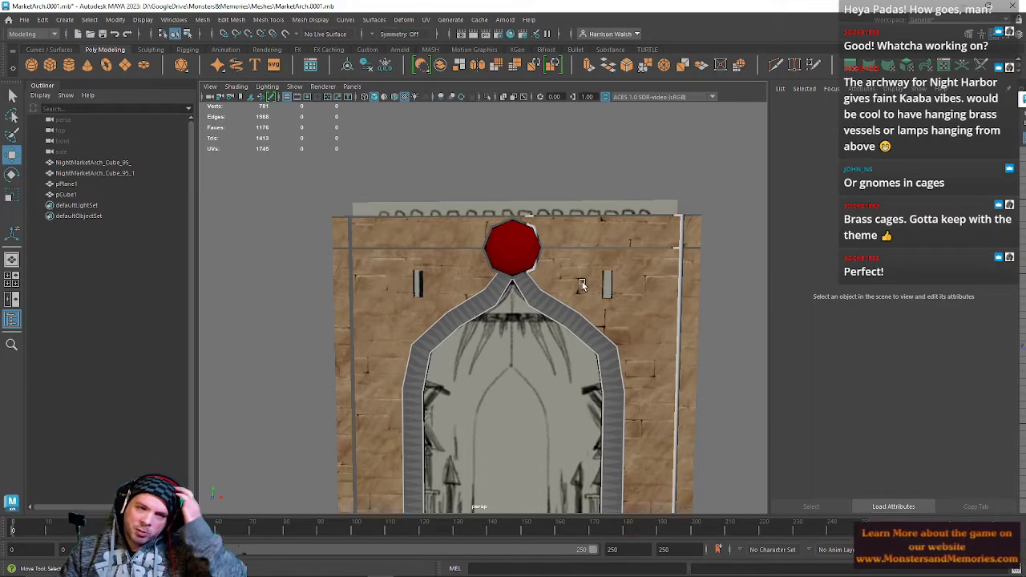
scroll(524, 318, "up", 5)
middle_click_drag(541, 264, 516, 273, "alt")
left_click(516, 274)
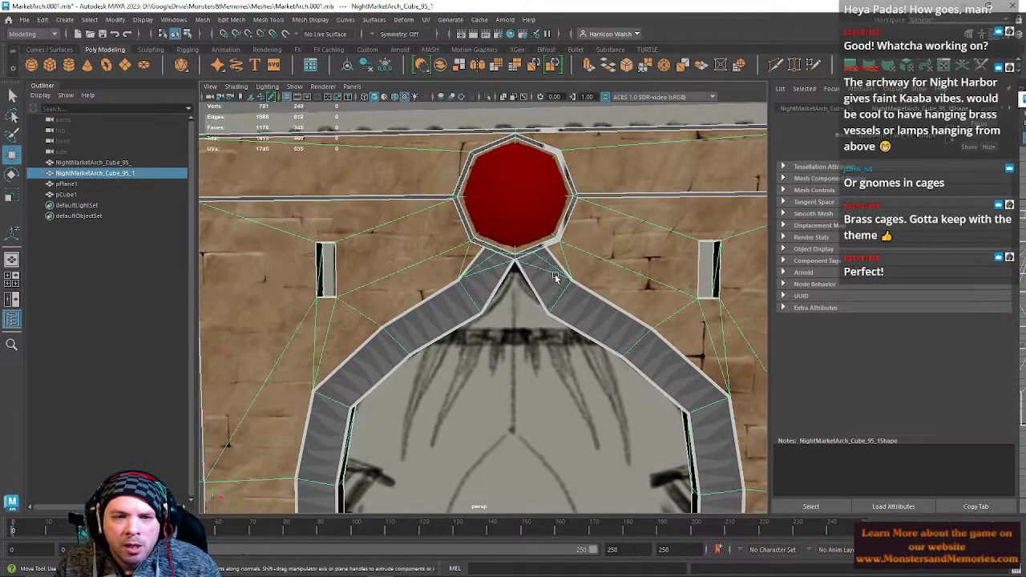
right_click_drag(549, 274, 559, 254, "alt")
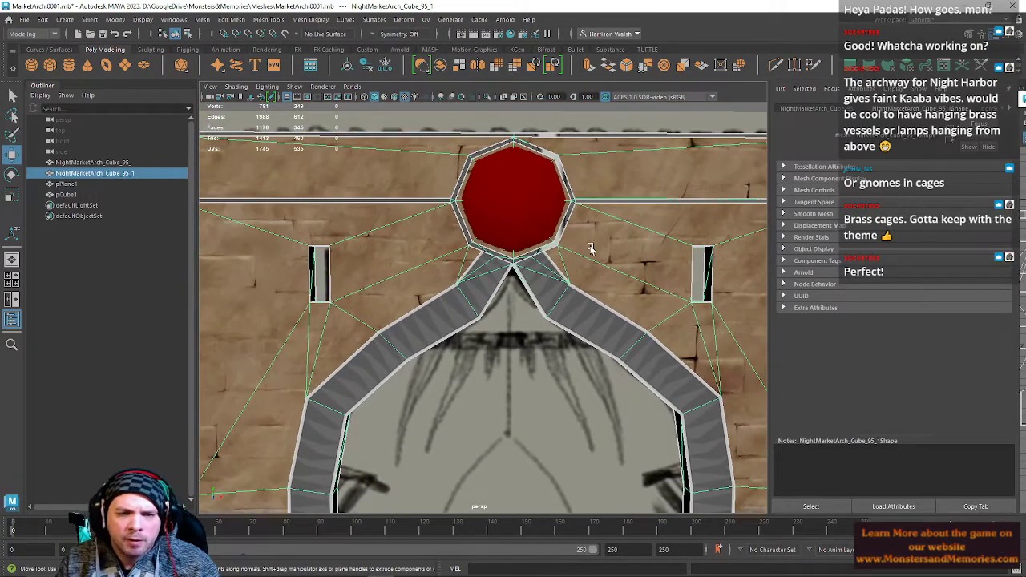
scroll(617, 256, "down", 5)
left_click(583, 151)
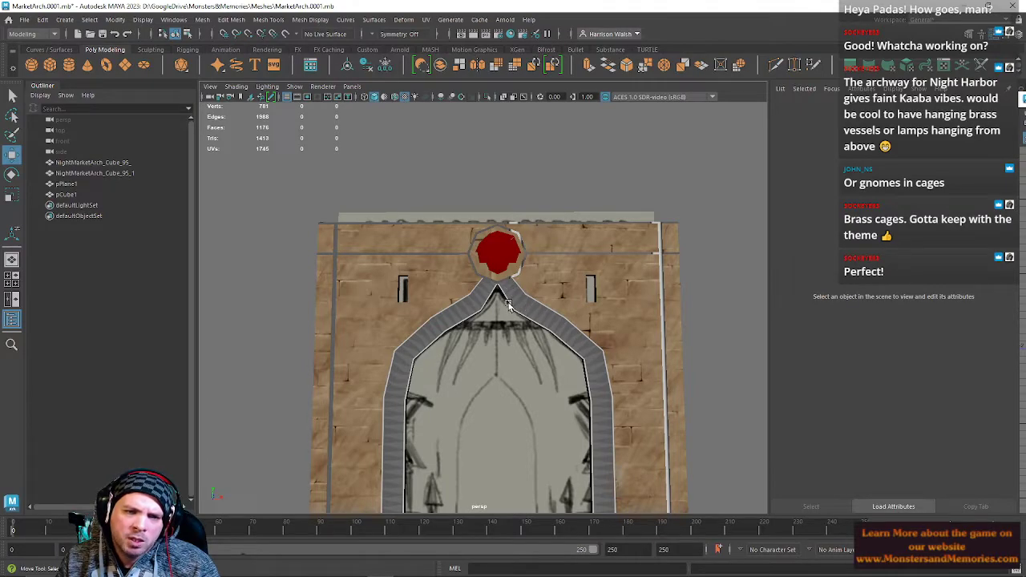
Raise the inner arch corner vertices on both sides of the peak.
scroll(531, 317, "up", 6)
left_click(483, 313)
right_click_drag(500, 273, 444, 265)
left_click_drag(428, 276, 662, 373)
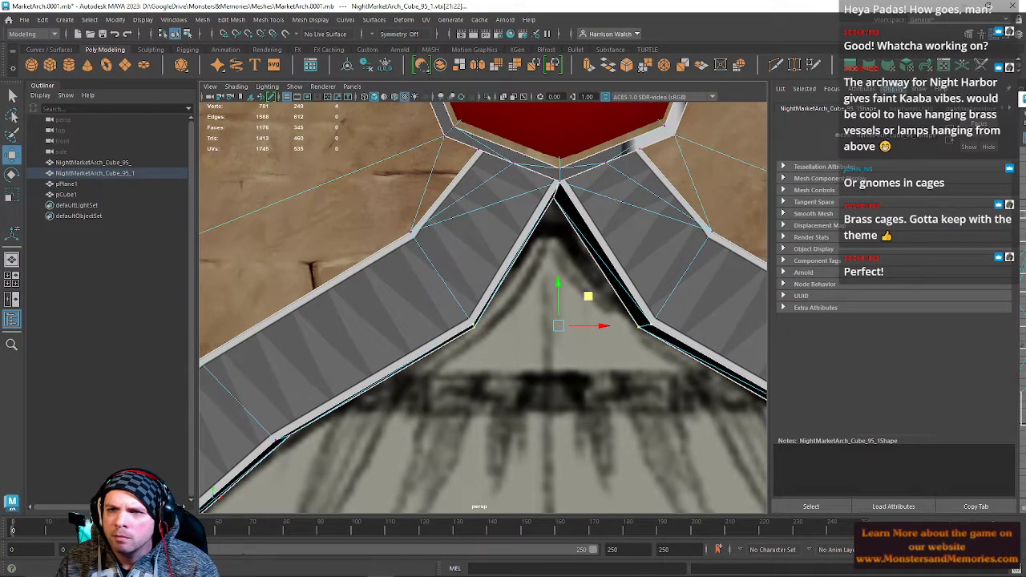
left_click(969, 35)
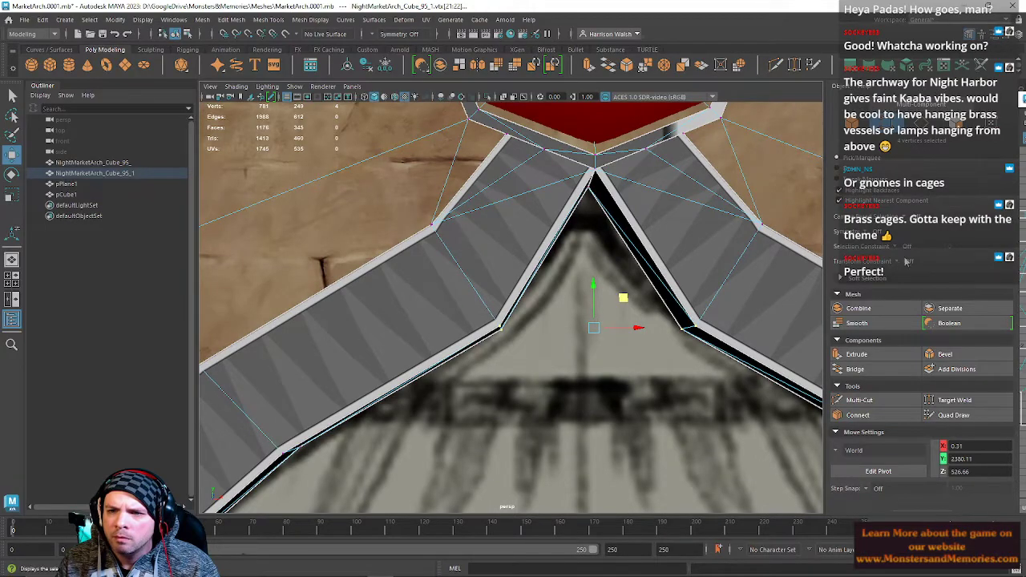
left_click_drag(595, 284, 595, 246)
Slide the two trim vertices meeting the medallion frame's underside up along their edges to about Y 2712.
right_click_drag(674, 244, 591, 257, "alt")
mouse_move(590, 257)
left_mouse_down("alt")
mouse_move(599, 248)
mouse_move(595, 259)
left_mouse_up("alt")
right_click_drag(596, 260, 599, 400, "alt")
left_click(481, 223)
left_click(611, 223, "shift")
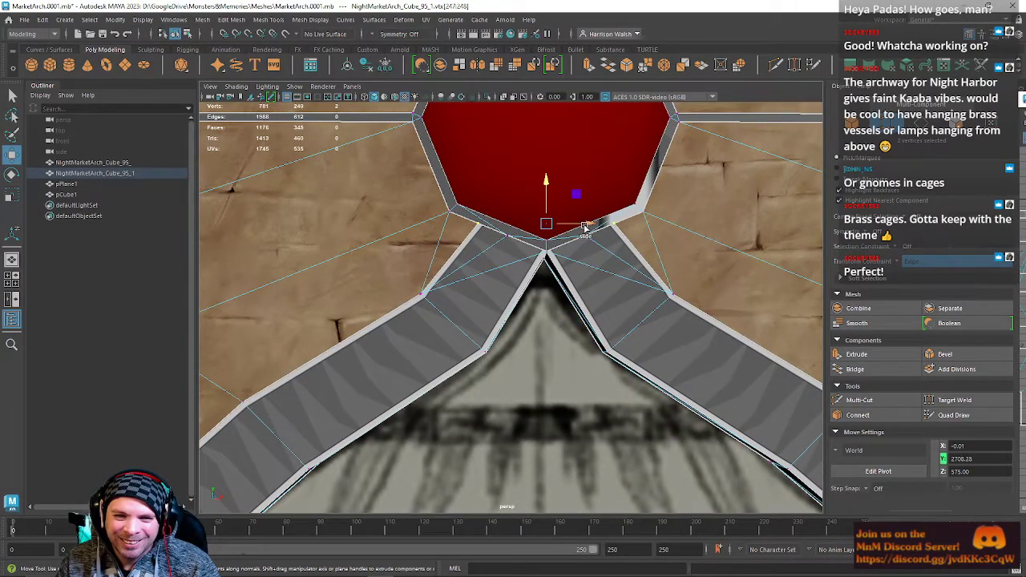
left_click_drag(548, 183, 546, 177)
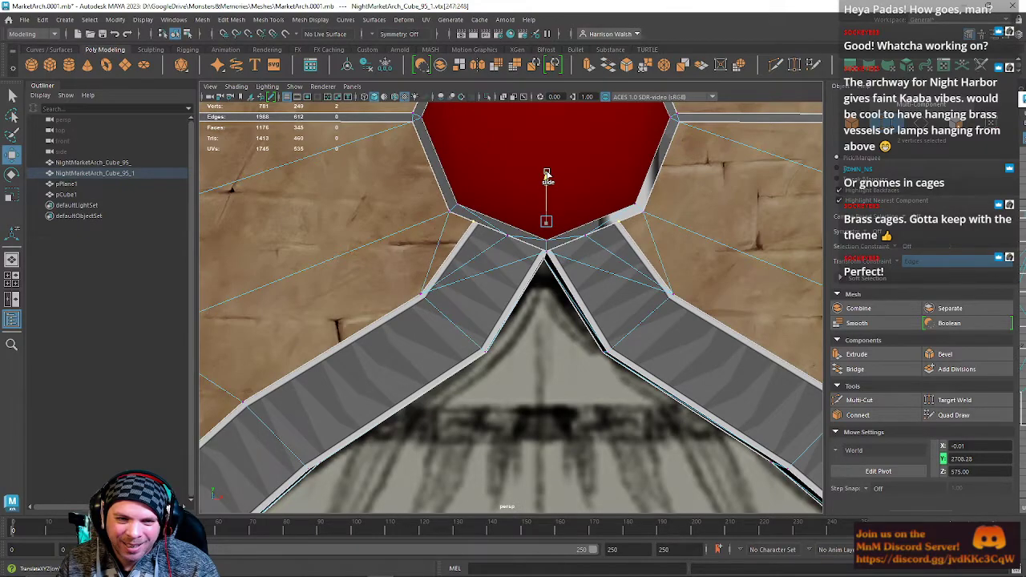
Cut an edge across the medallion frame on each side, joining the trim's outer top vertex to the frame's nearest inner corner.
middle_click_drag(583, 197, 547, 227, "alt")
right_click_drag(547, 227, 666, 444, "alt")
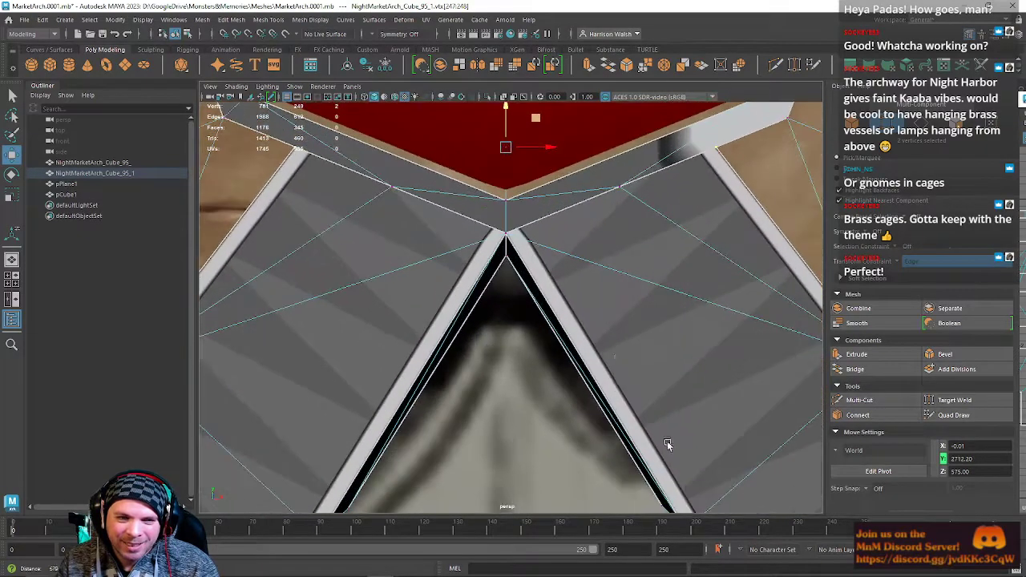
middle_click_drag(611, 352, 634, 403, "alt")
middle_click_drag(477, 299, 548, 328, "alt")
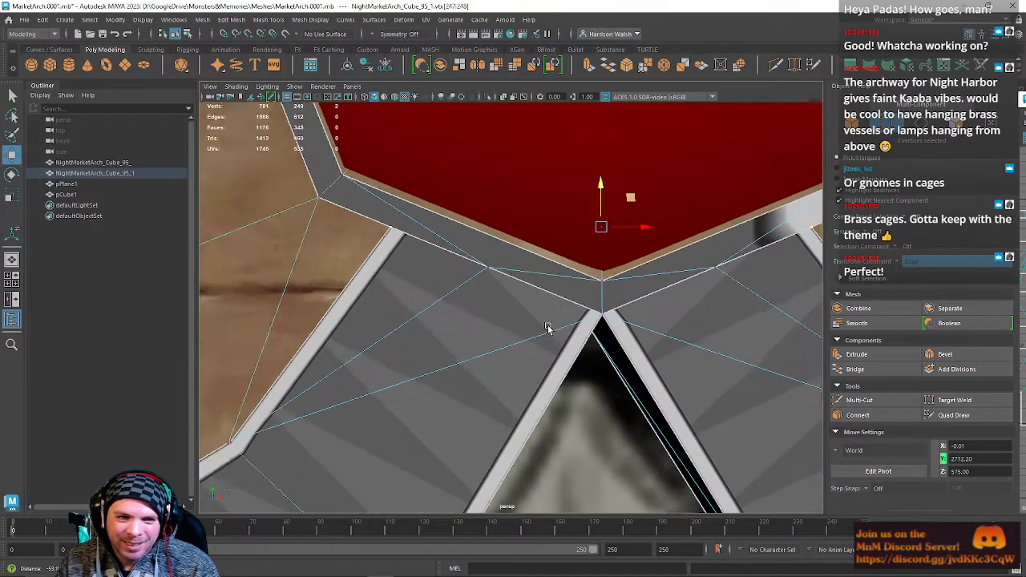
left_click(775, 64)
left_click(343, 174)
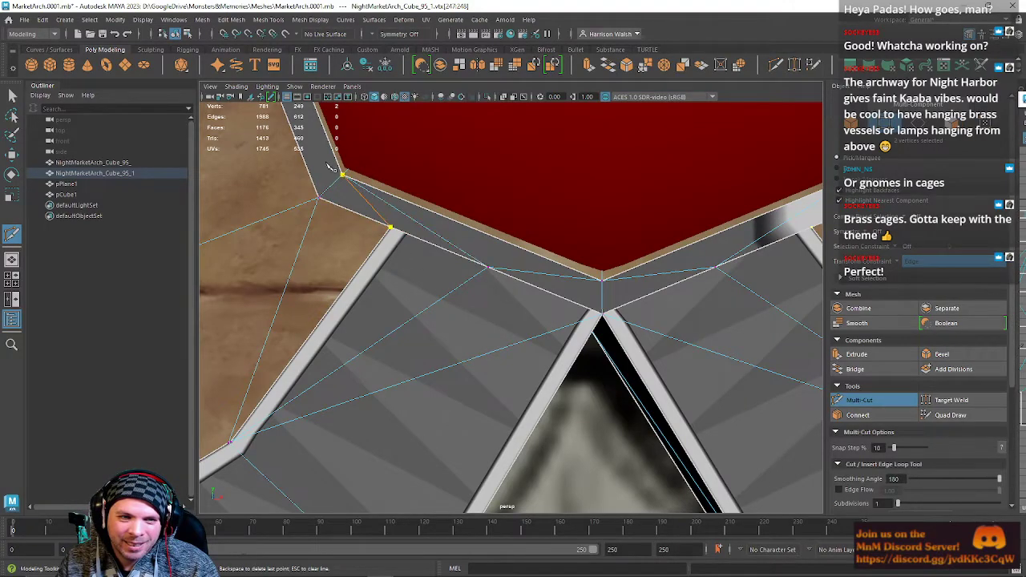
key("q")
middle_click_drag(726, 245, 572, 249, "alt")
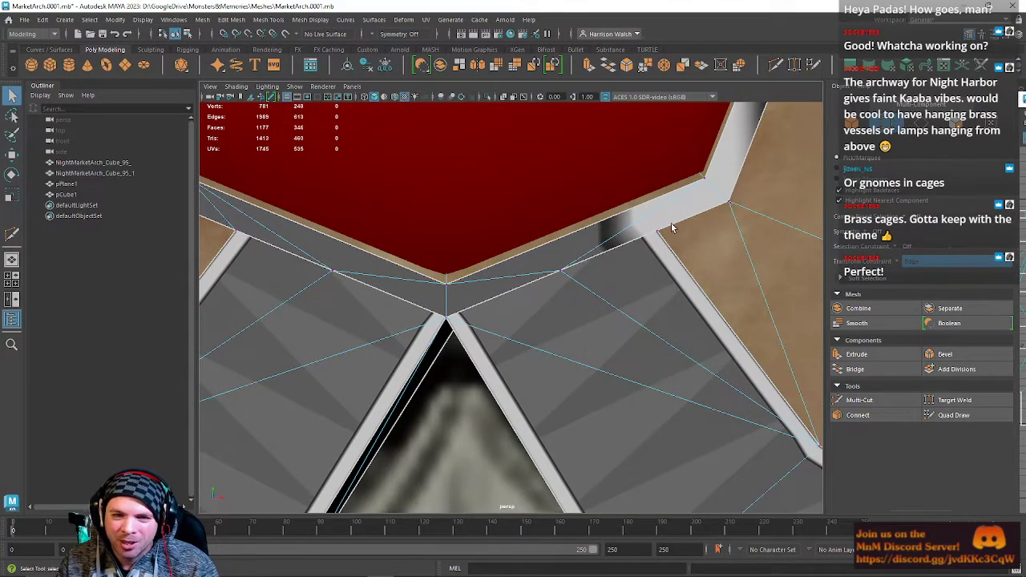
key("y")
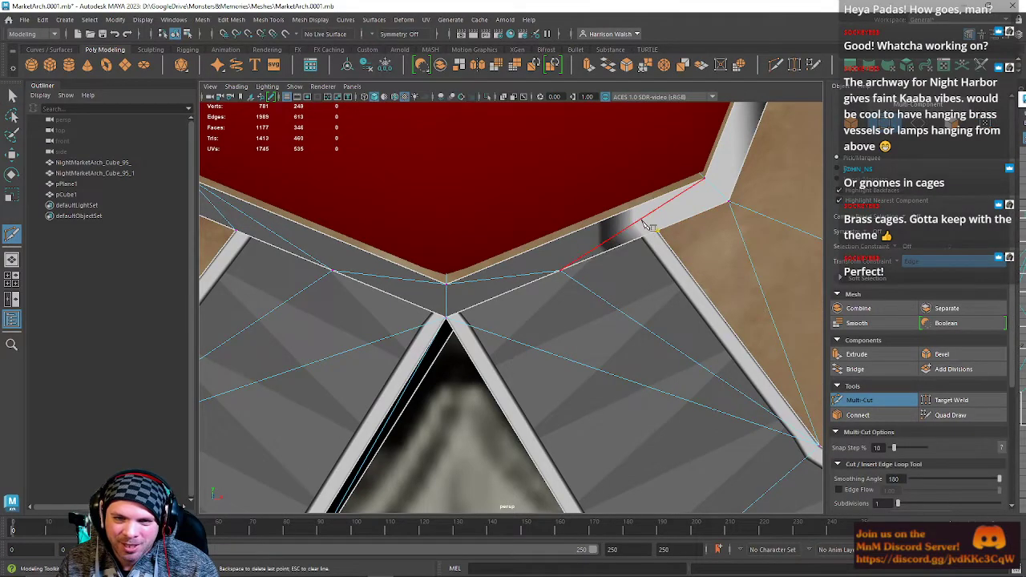
key("q")
Deselect the arch in object mode and examine the peak and whole archway from below and from the front.
scroll(580, 295, "down", 5)
left_click_drag(536, 300, 517, 266, "alt")
right_click_drag(496, 250, 544, 229)
scroll(565, 228, "down", 5)
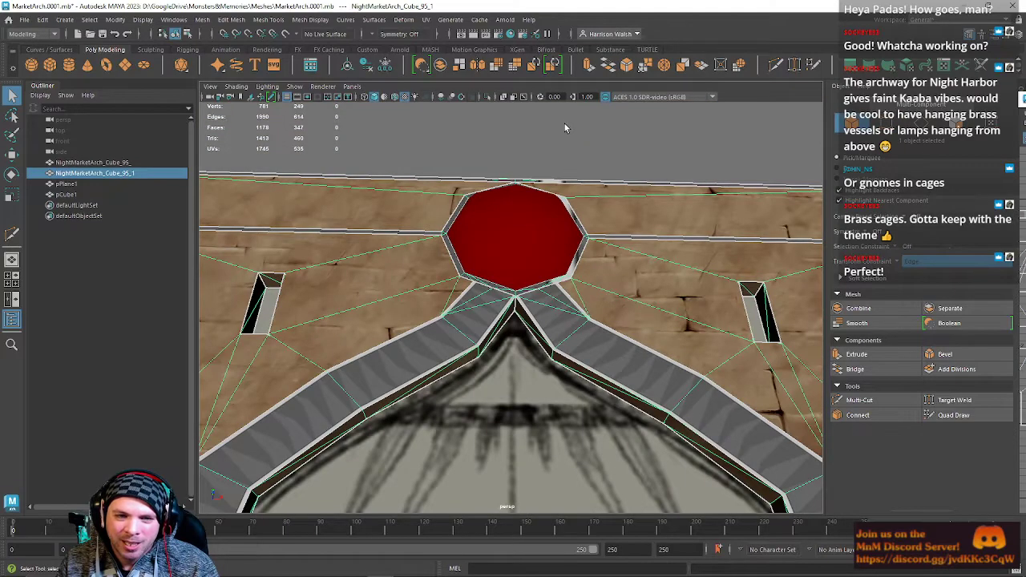
left_click(564, 124)
left_click_drag(614, 254, 616, 298, "alt")
scroll(549, 201, "down", 5)
mouse_move(590, 385)
left_mouse_down("alt")
mouse_move(590, 337)
mouse_move(588, 370)
left_mouse_up("alt")
middle_click_drag(588, 370, 608, 265, "alt")
left_click_drag(639, 318, 636, 325, "alt")
right_click_drag(636, 326, 632, 299, "alt")
left_click_drag(632, 301, 601, 286, "alt")
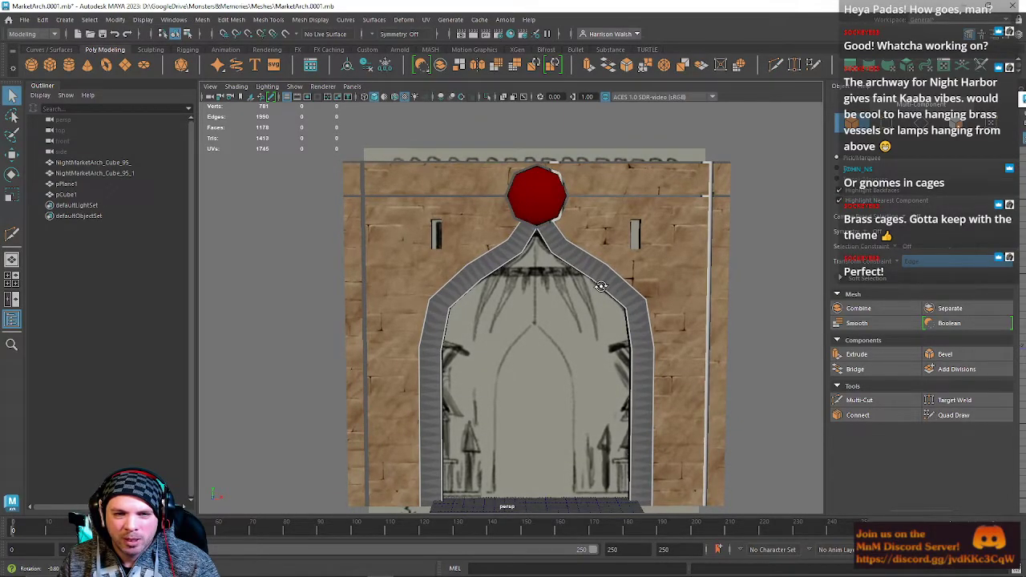
Raise the next pair of inner arch edges below the peak, one on each side, to about Y 2186.
left_click(484, 270)
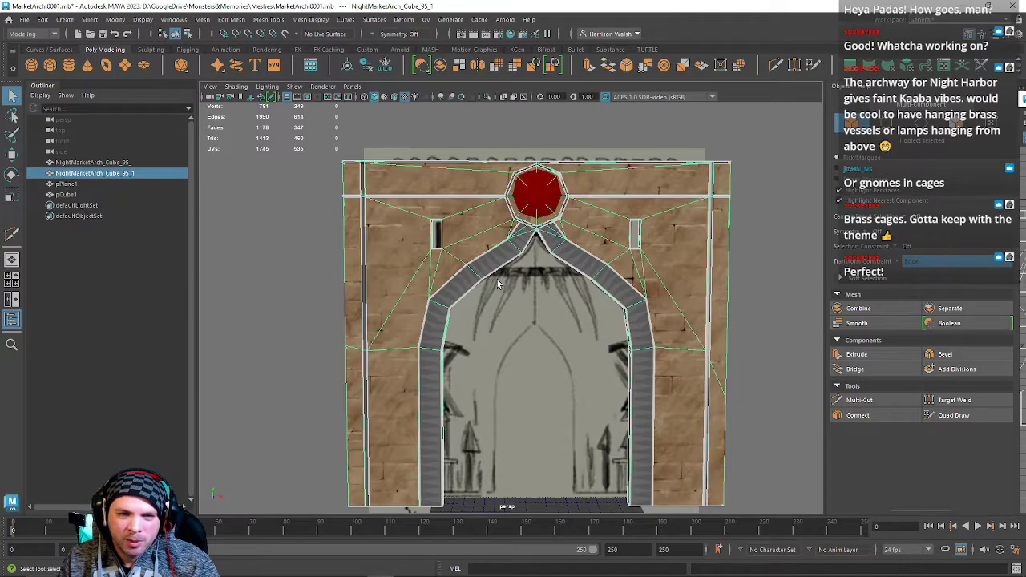
scroll(495, 280, "up", 3)
scroll(486, 268, "up", 4)
right_click_drag(428, 203, 428, 171)
left_click(423, 224)
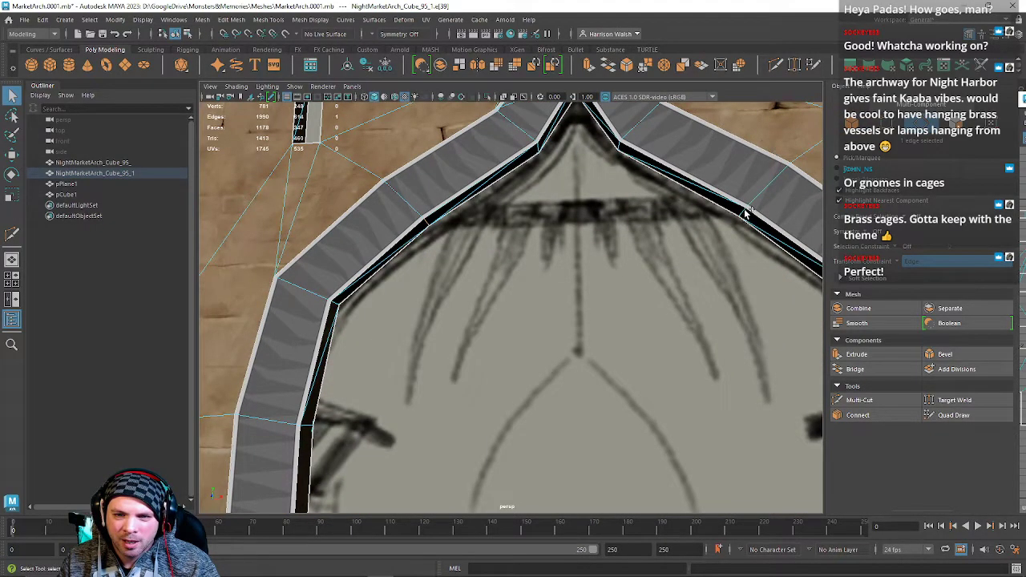
left_click_drag(748, 226, 653, 218, "alt")
key("w")
left_click_drag(589, 190, 586, 184)
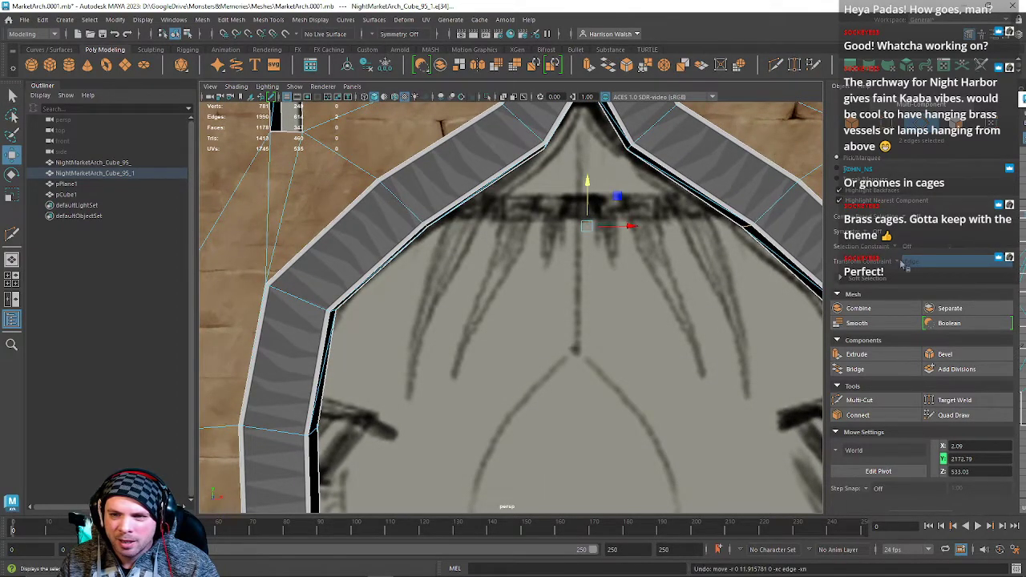
key("ctrl+z")
left_click_drag(589, 186, 586, 182)
scroll(585, 181, "down", 6)
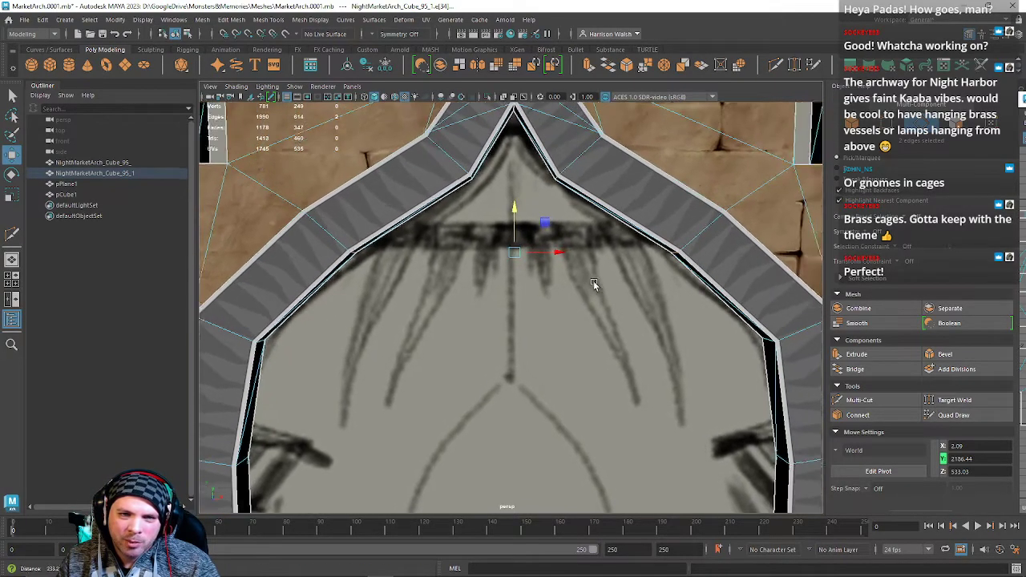
Undo the last edge raise, add the neighbouring inner arch edges nearer the peak to the selection, and move all four edges vertically.
key("ctrl+z")
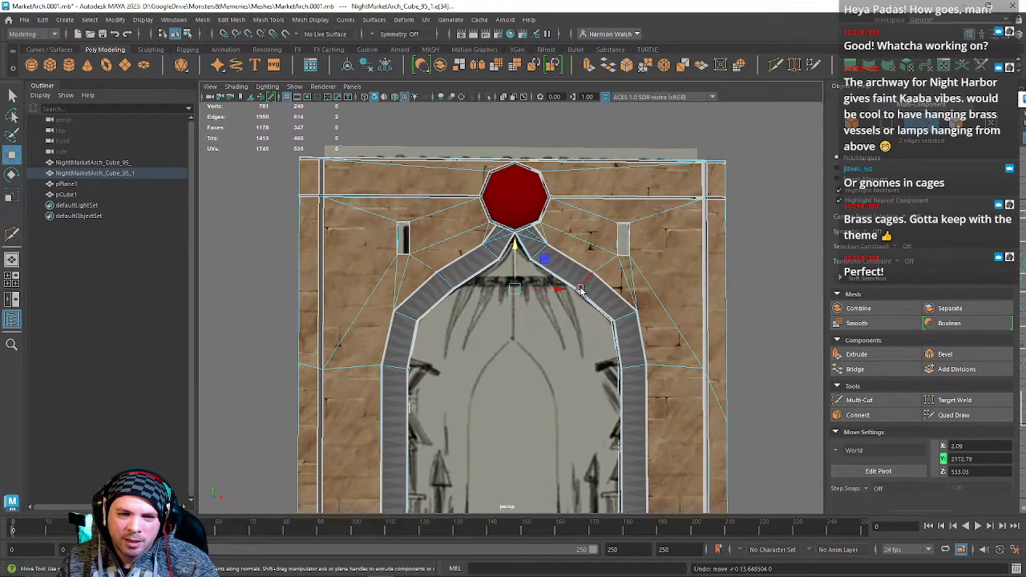
left_click(472, 279, "shift")
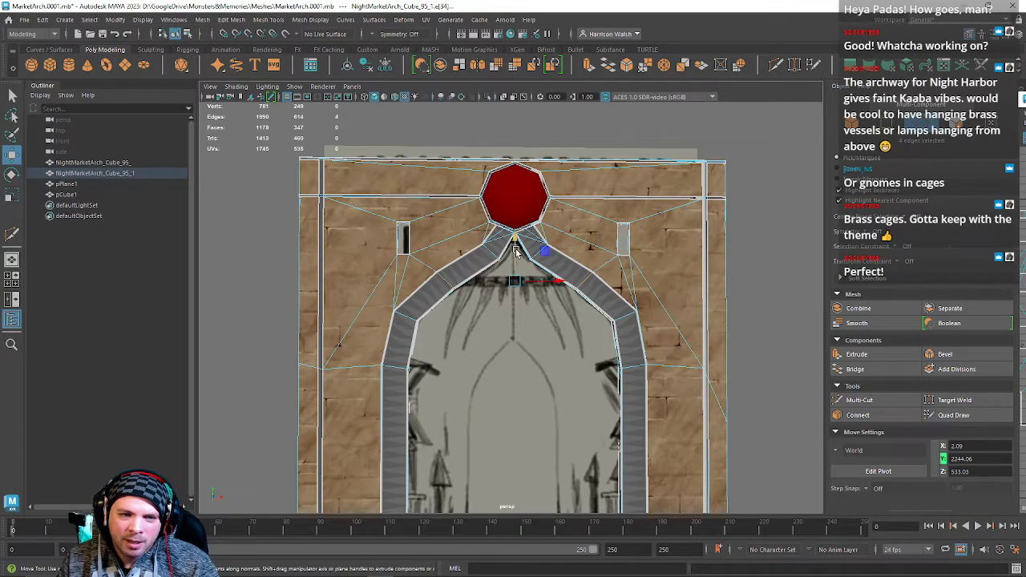
left_click_drag(514, 236, 581, 255)
right_click_drag(572, 255, 625, 240)
left_click(753, 270)
Hide the RefImage layer and examine the arch from several angles without the sketch behind it.
right_click_drag(753, 270, 681, 305, "alt")
middle_click_drag(682, 305, 695, 282, "alt")
left_click_drag(695, 282, 653, 282, "alt")
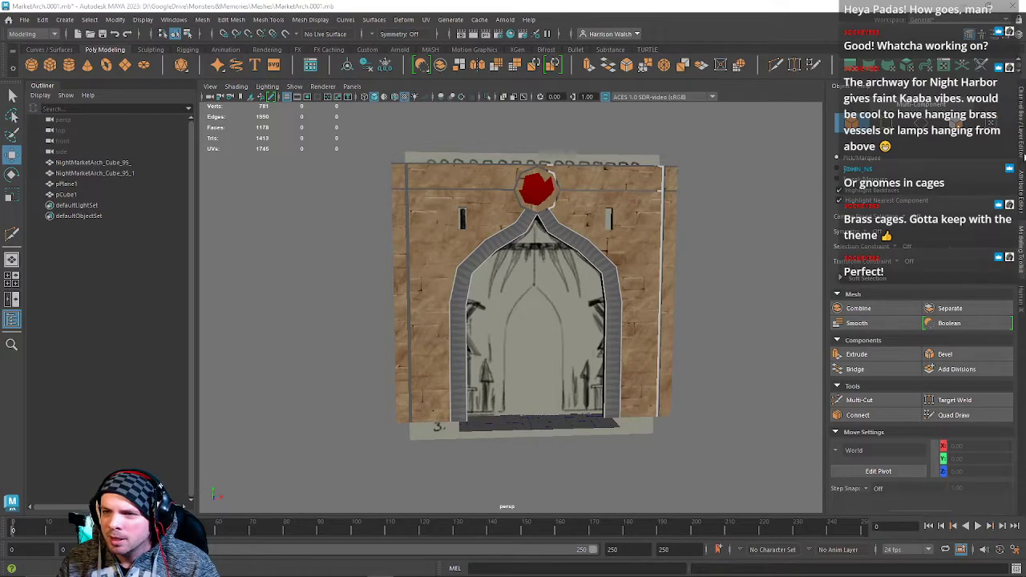
left_click(1022, 156)
left_click(889, 406)
mouse_move(741, 299)
left_mouse_down("alt")
mouse_move(674, 311)
mouse_move(655, 272)
mouse_move(688, 312)
left_mouse_up("alt")
right_click_drag(688, 312, 816, 495, "alt")
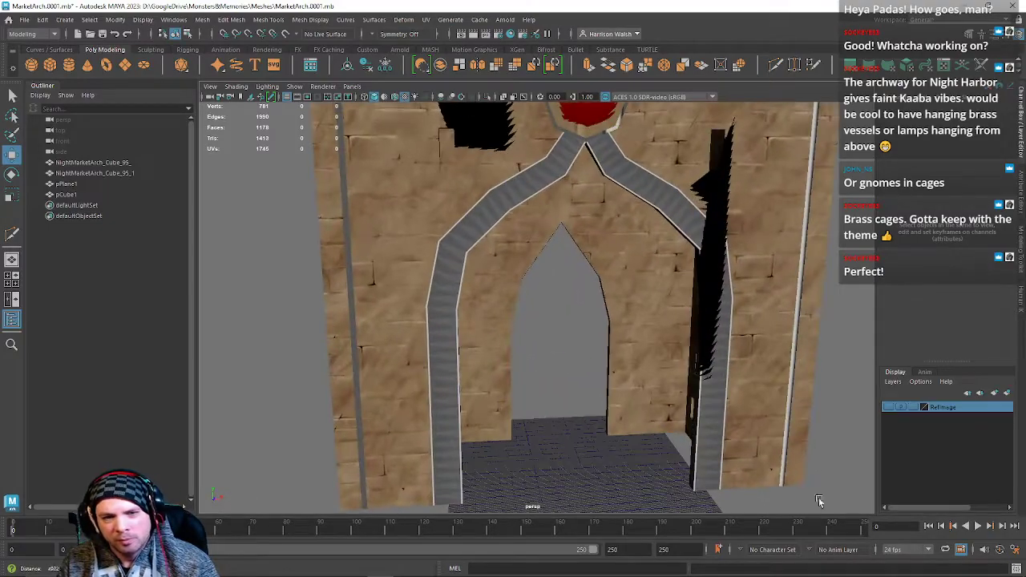
middle_click_drag(668, 343, 676, 387, "alt")
left_click_drag(586, 295, 573, 286, "alt")
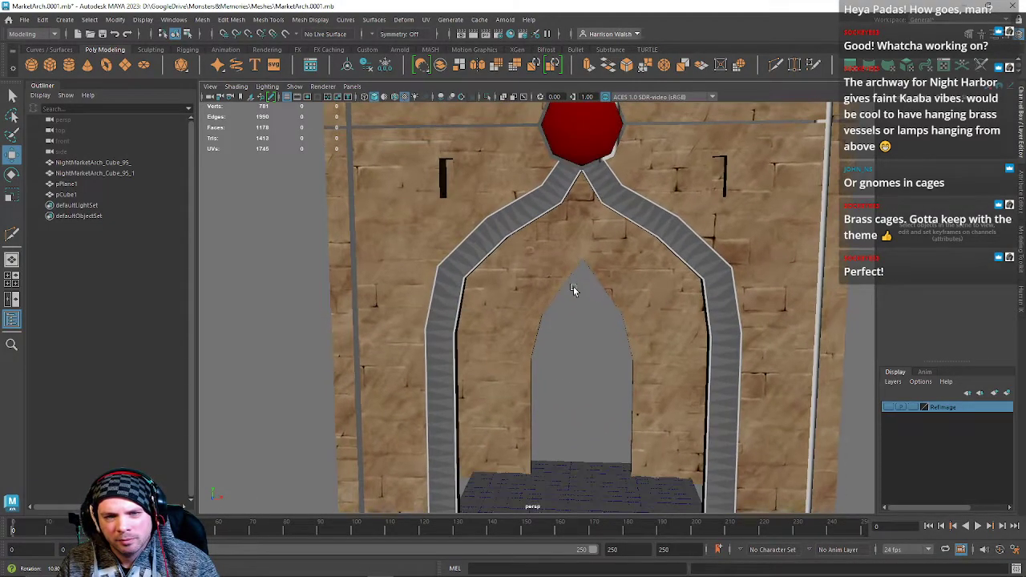
Straighten the UVs along both halves of the arch's grey trim strip in the UV Editor.
left_click_drag(1025, 120, 448, 103)
left_click_drag(315, 199, 362, 233)
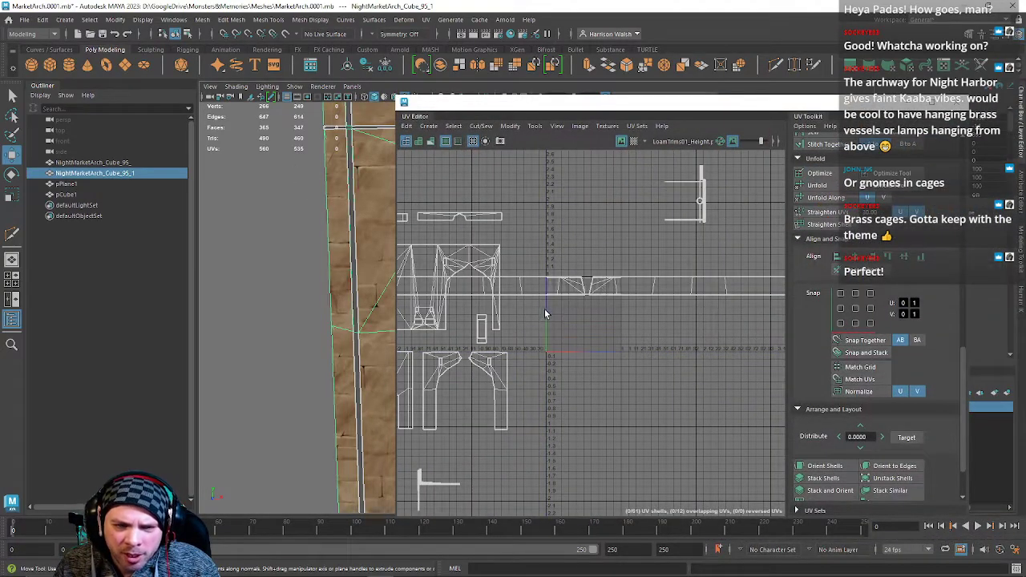
middle_click_drag(544, 309, 587, 306, "alt")
right_click_drag(630, 274, 675, 273)
double_click(627, 279)
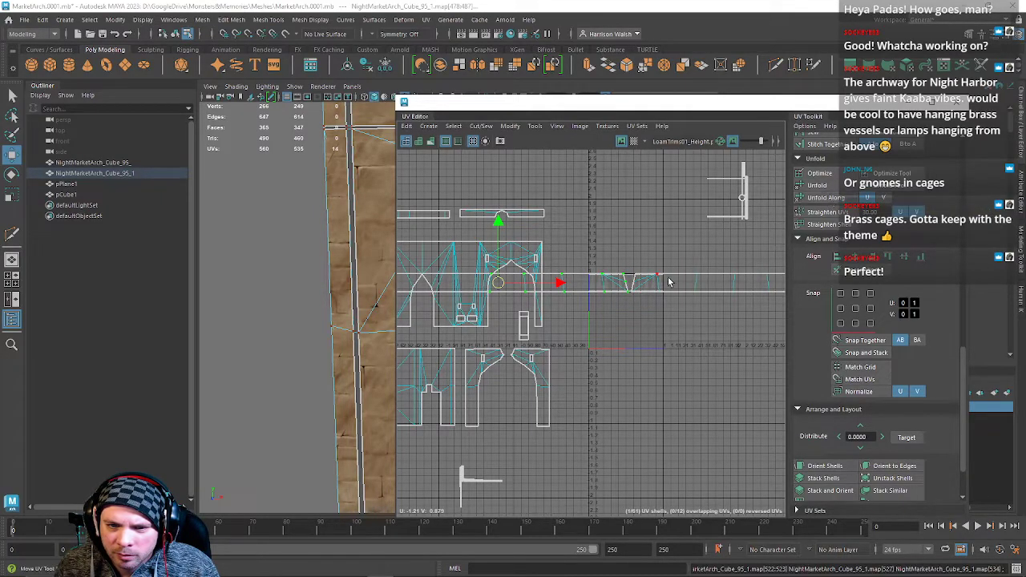
left_click(808, 213)
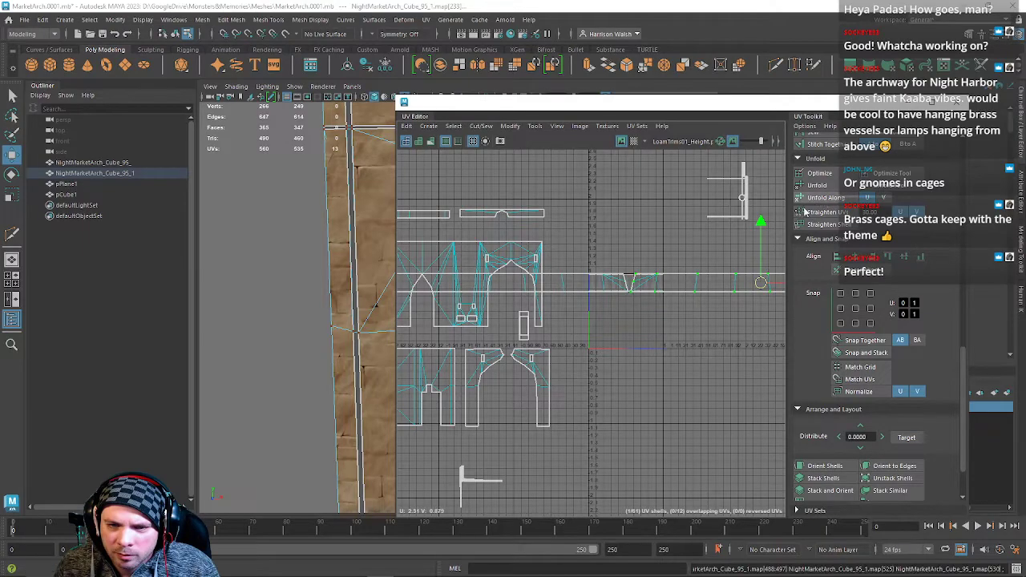
left_click_drag(709, 107, 1025, 104)
Deselect the mesh in object mode and examine the trim's texture and outline around the whole archway.
left_click(569, 335)
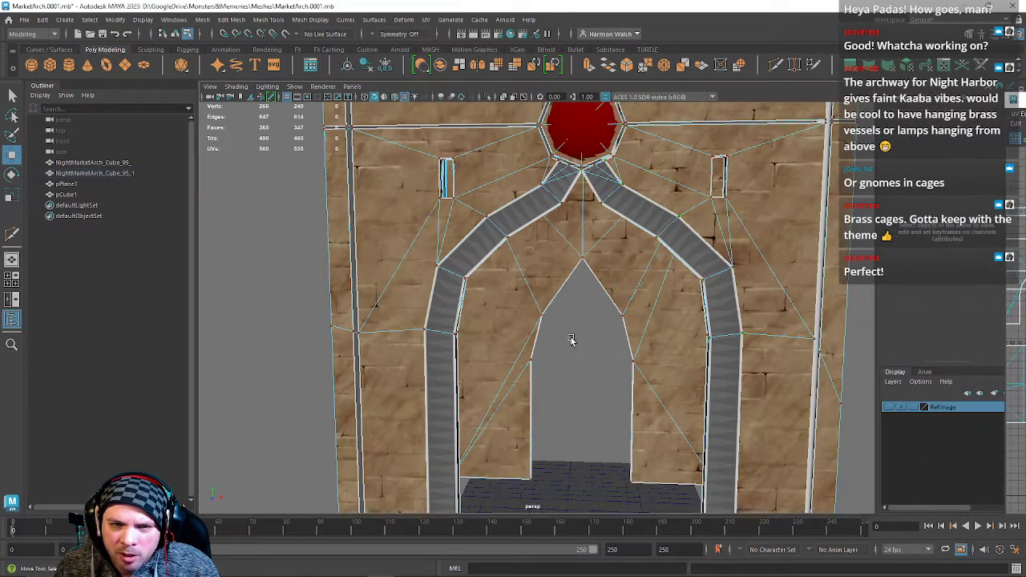
right_click_drag(562, 211, 617, 200)
left_click(573, 371)
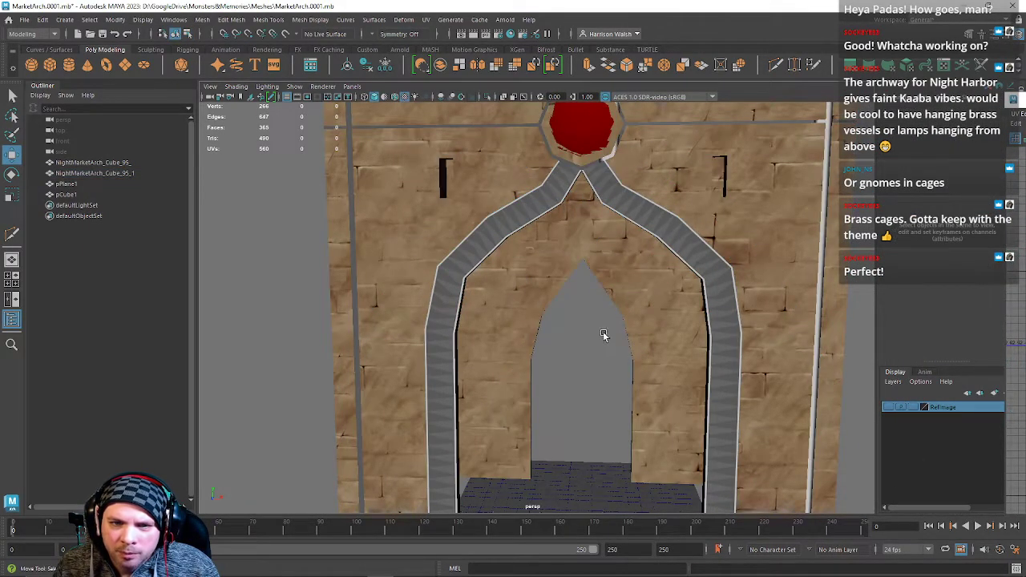
scroll(603, 338, "down", 5)
mouse_move(572, 263)
left_mouse_down("alt")
mouse_move(597, 278)
mouse_move(566, 279)
mouse_move(577, 279)
left_mouse_up("alt")
left_click_drag(647, 247, 605, 301, "alt")
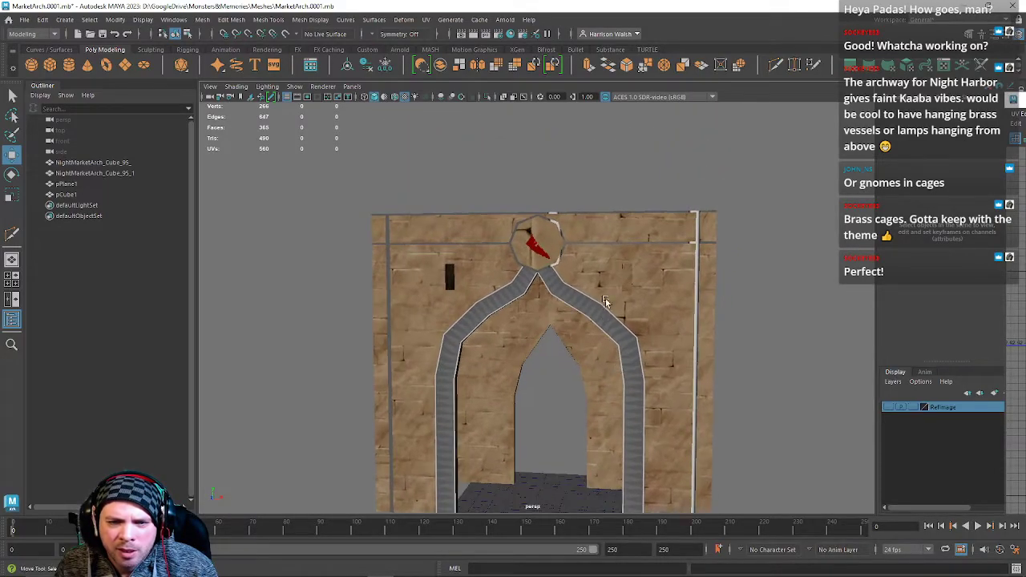
right_click_drag(605, 301, 604, 373, "alt")
left_click_drag(604, 373, 627, 313, "alt")
Set the transform constraint to Edge and try scaling the trim's two outer shoulder vertices along X, then undo the scaling.
left_click(639, 288)
right_click_drag(651, 272, 610, 272)
left_click(654, 284)
middle_click_drag(537, 314, 637, 314, "alt")
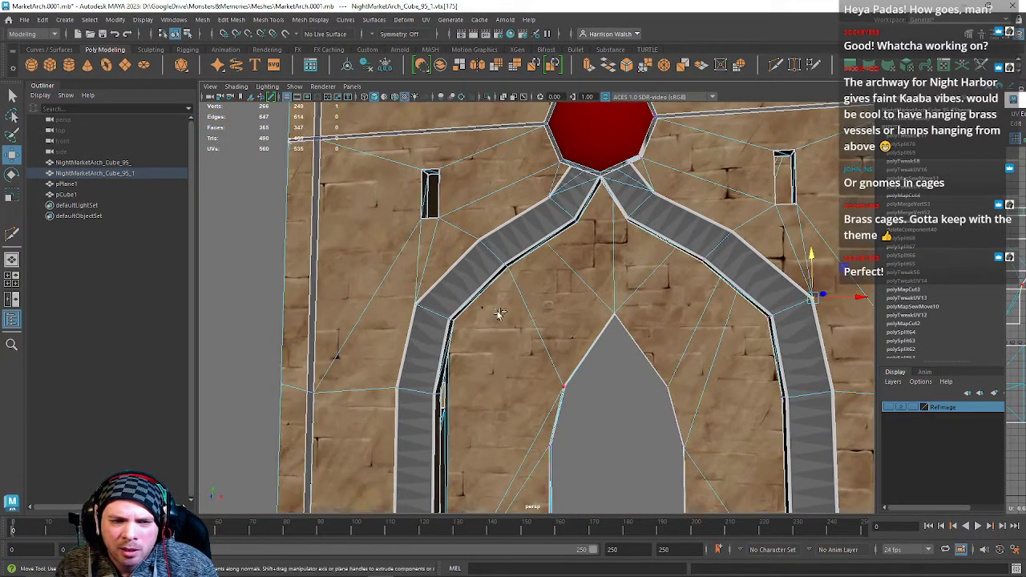
left_click(505, 265)
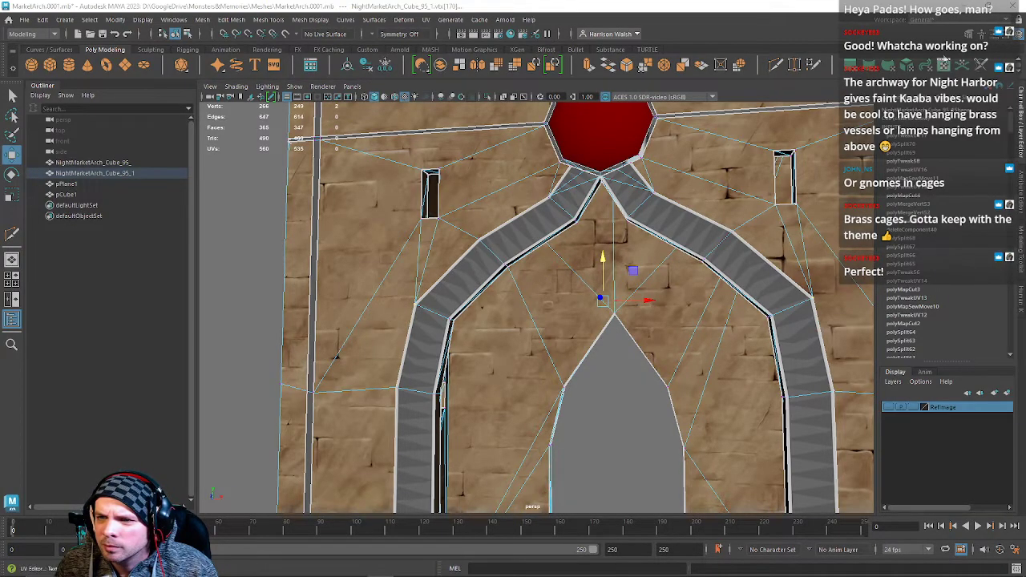
left_click(968, 34)
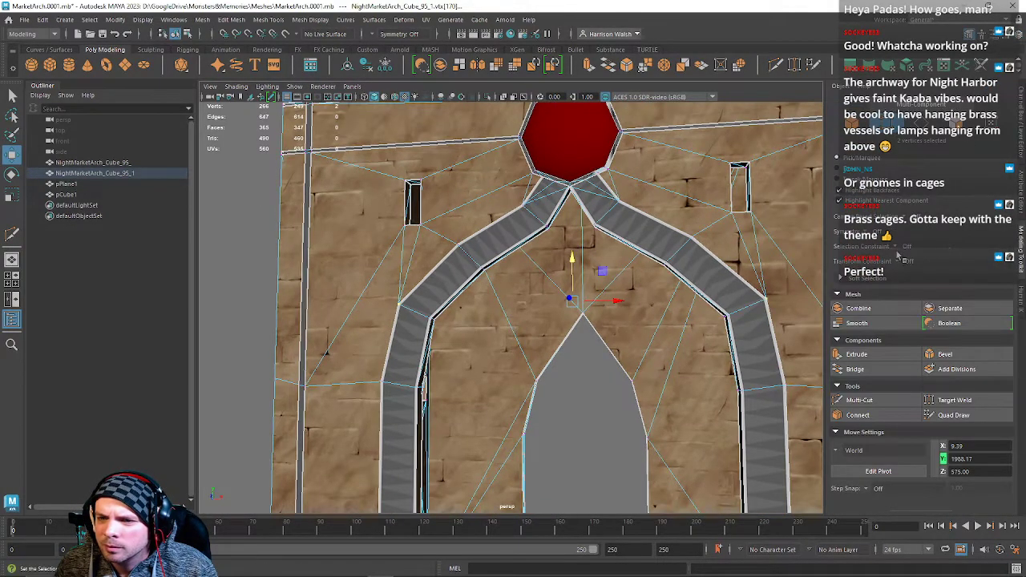
left_click_drag(578, 257, 614, 300)
key("r")
key("ctrl+z")
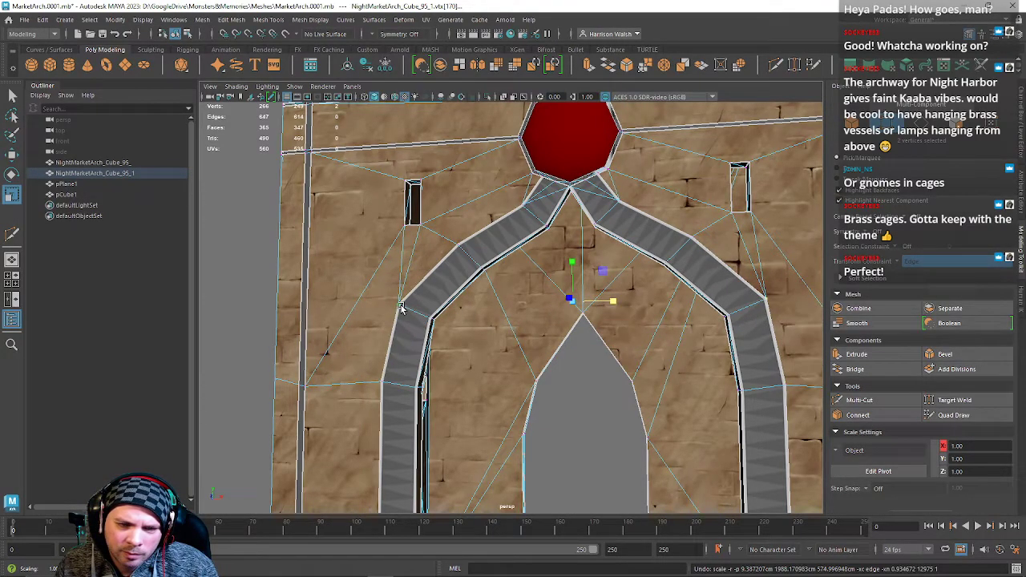
Delete the two edges on each side that join the slit window's lower corners to the trim's outer shoulder vertex.
right_click_drag(417, 251, 415, 212)
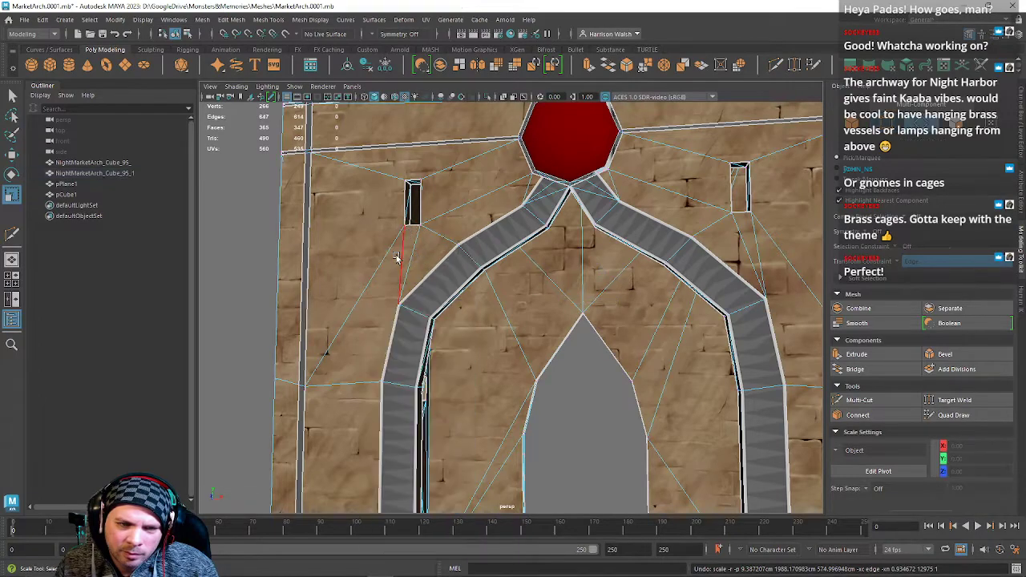
left_click(397, 258)
left_click(766, 257, "shift")
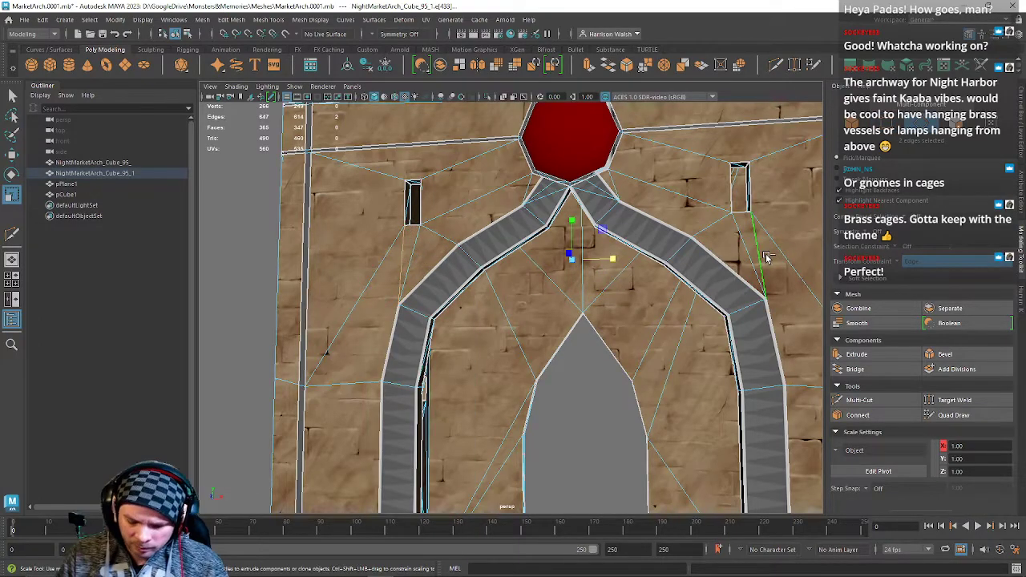
key("Delete")
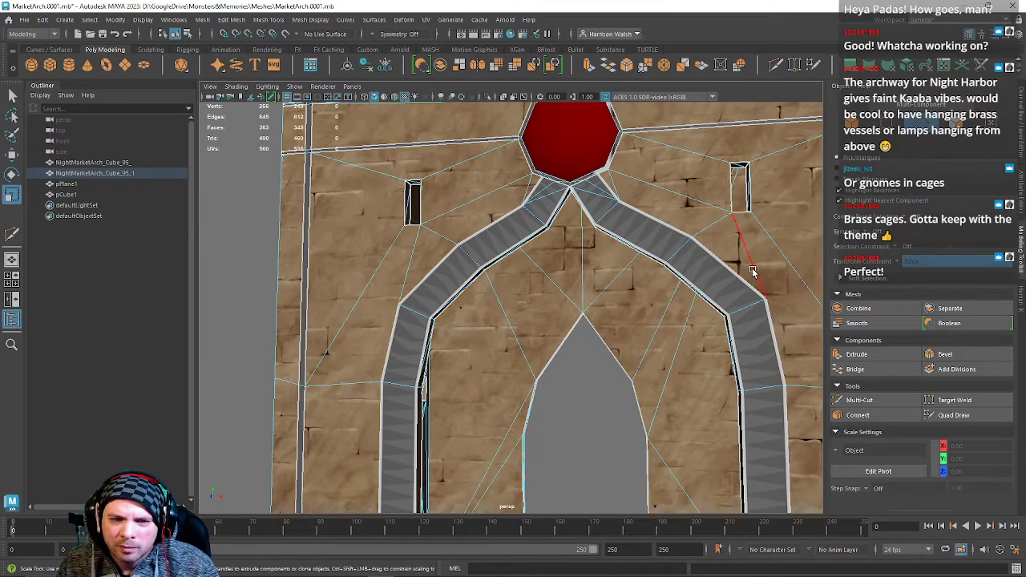
left_click(752, 271)
left_click(410, 249, "shift")
key("Delete")
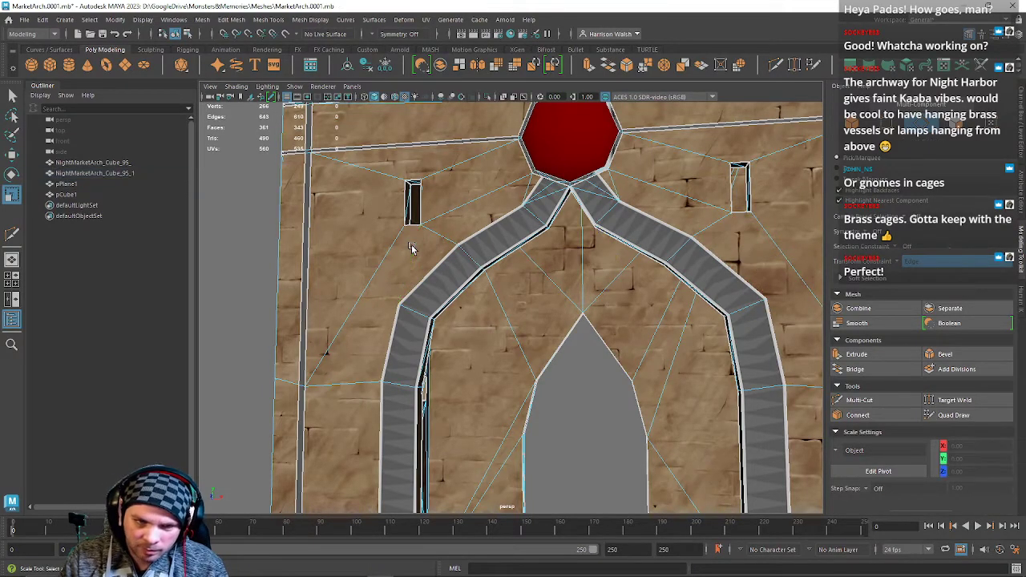
Slide the trim's two outer shoulder vertices slightly down along their edges, undoing the first upward attempt.
right_click_drag(417, 290, 397, 309)
left_click(398, 309)
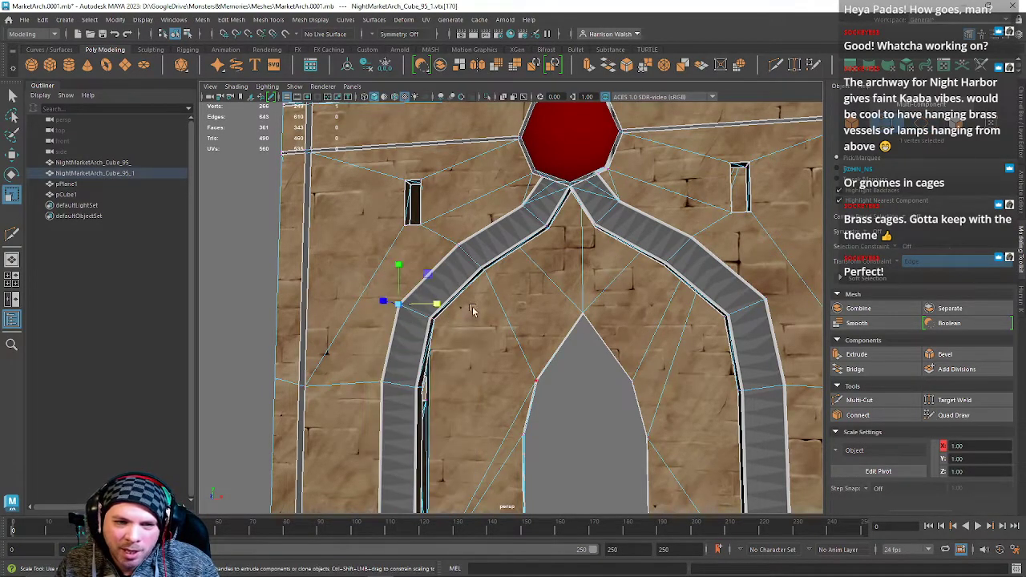
left_click(767, 296, "shift")
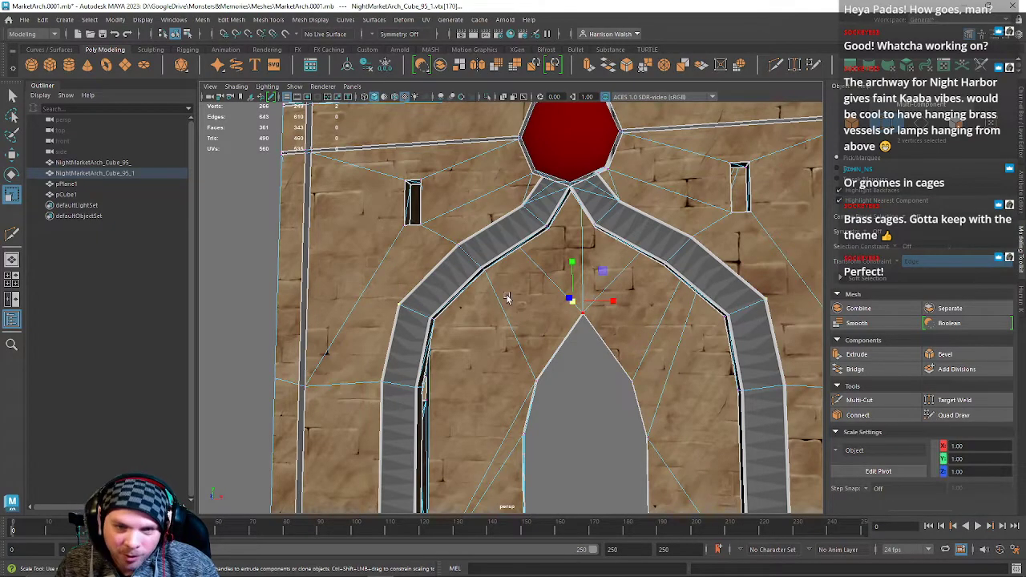
key("w")
left_click_drag(572, 268, 571, 254)
middle_click_drag(512, 439, 500, 371, "alt")
key("ctrl+z")
left_click_drag(574, 219, 579, 222)
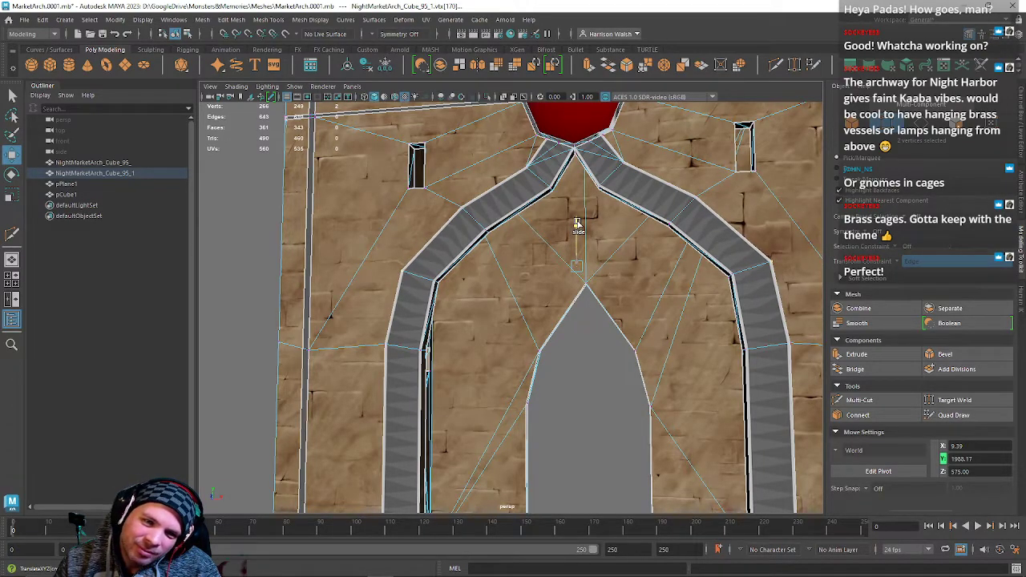
left_click(462, 208)
left_click_drag(513, 246, 531, 258, "alt")
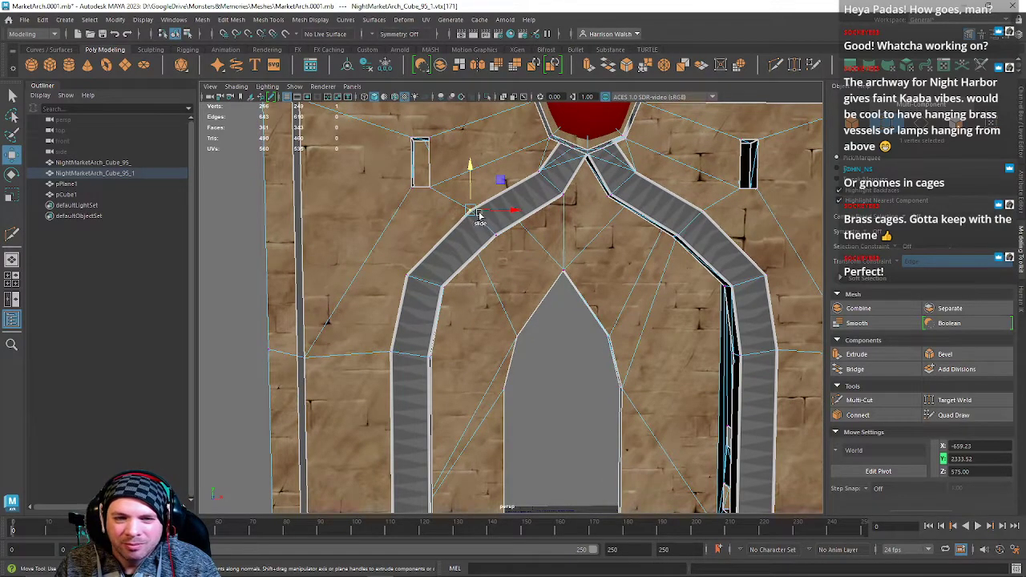
Cut two edges on each side from the trim's outer shoulder vertex to the slit window's lower corners.
key("ctrl+shift+x")
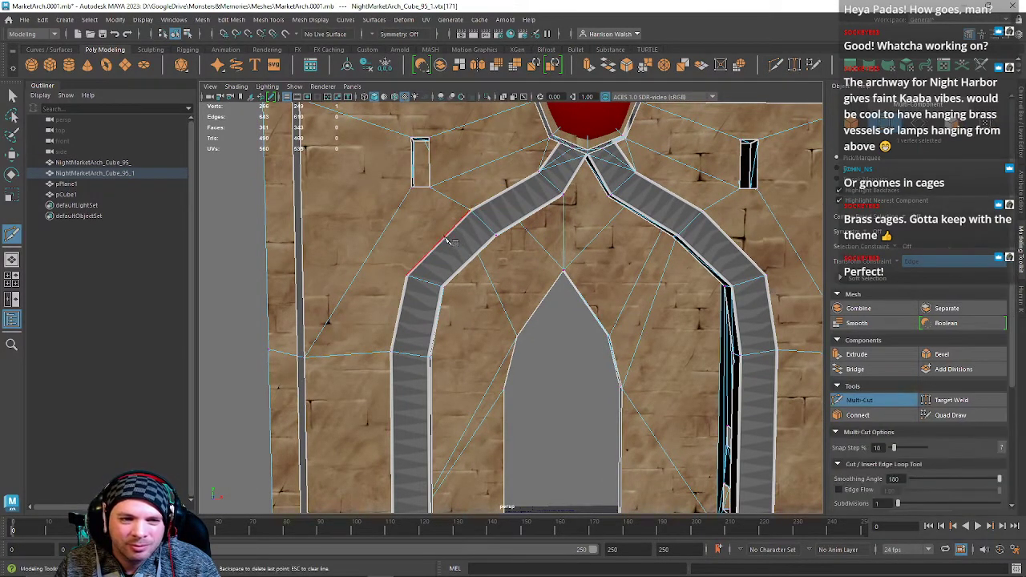
left_click(411, 188)
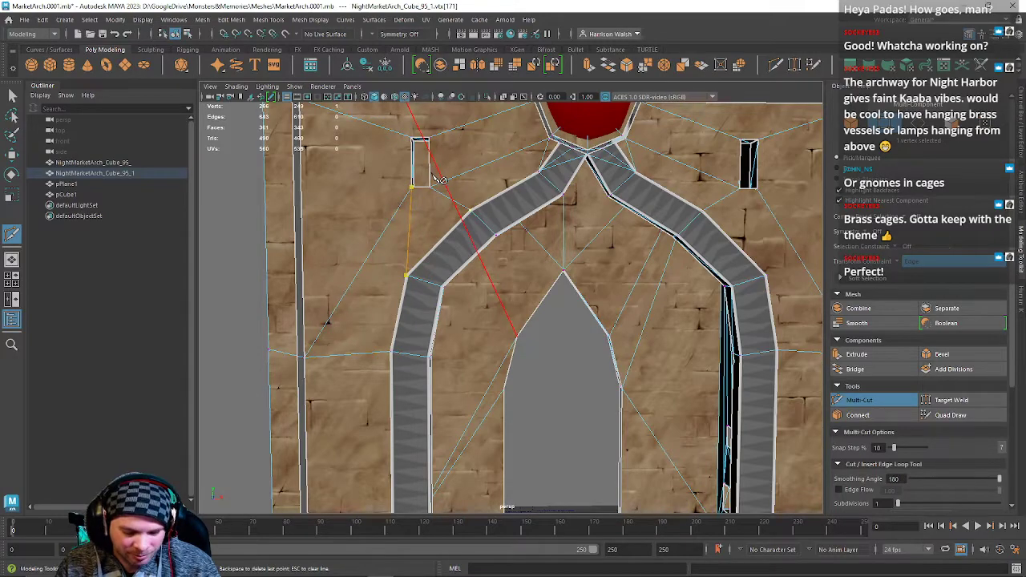
key("q")
key("ctrl+shift+x")
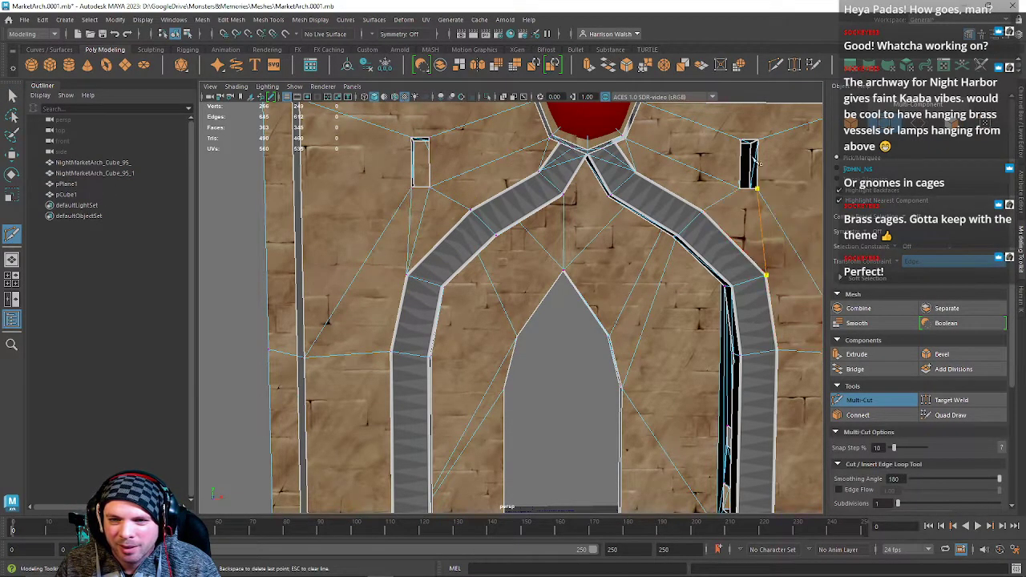
left_click(757, 189)
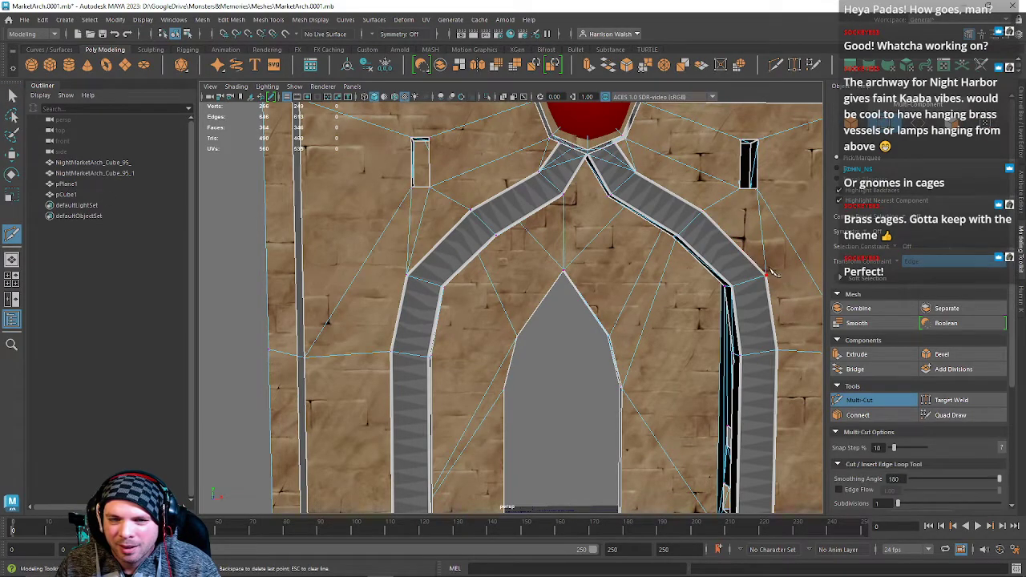
middle_click_drag(765, 267, 699, 258, "alt")
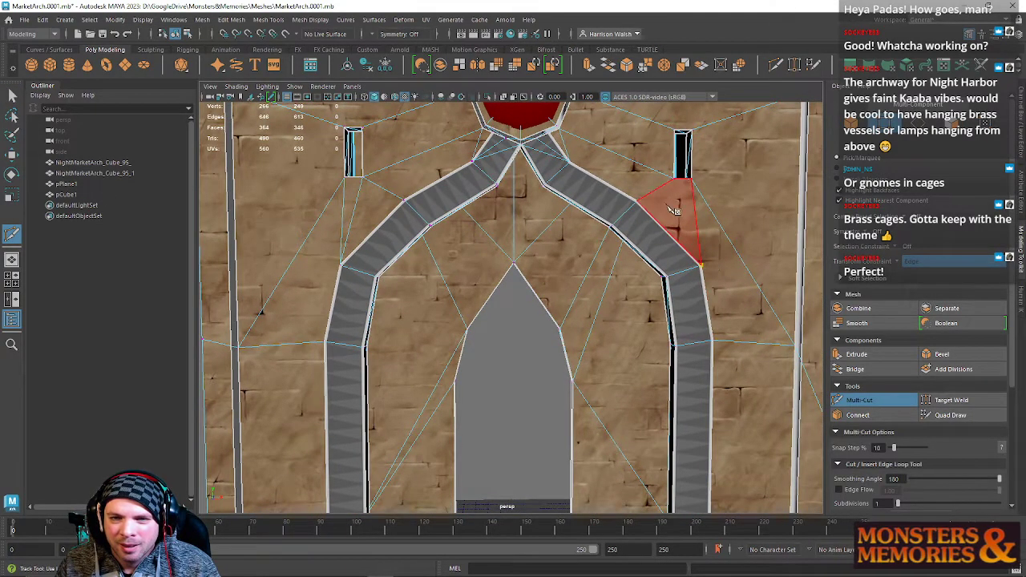
left_click(675, 179)
scroll(710, 257, "down", 4)
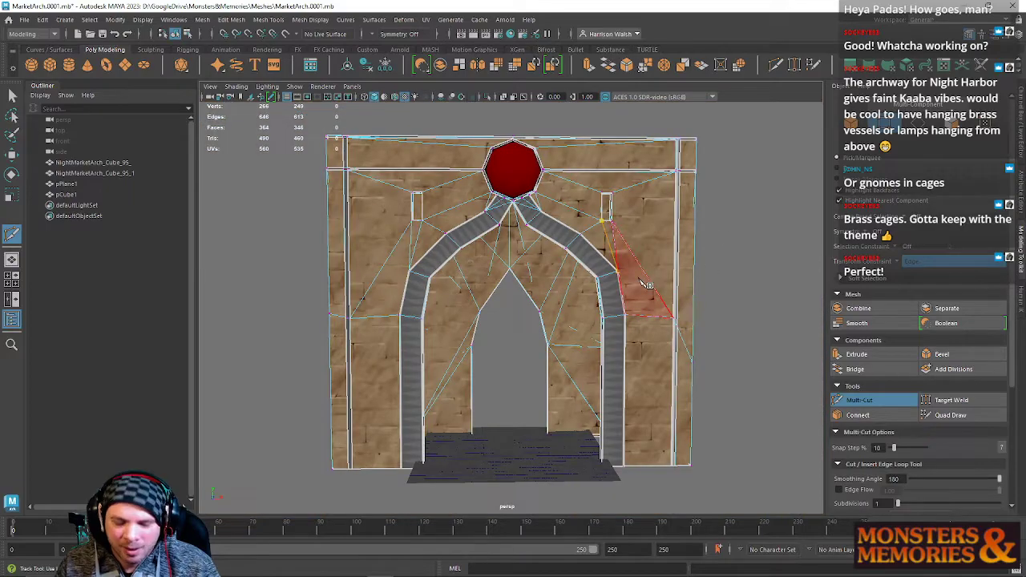
key("w")
Return to object mode and examine the reshaped trim and its junction with the medallion from the front and below.
left_click_drag(639, 281, 614, 251, "alt")
right_click_drag(609, 245, 646, 237)
left_click_drag(648, 307, 545, 346, "alt")
scroll(420, 292, "up", 4)
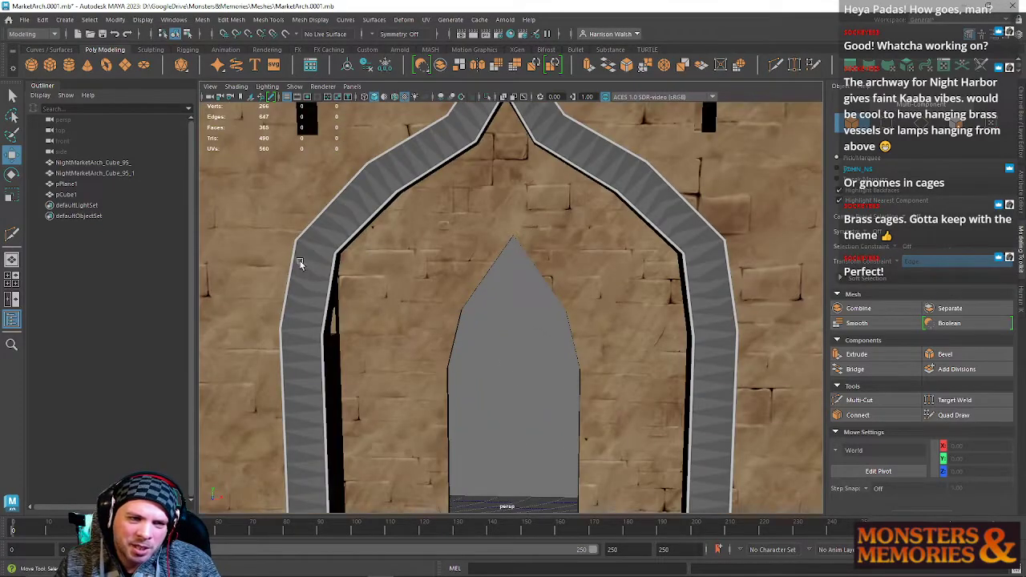
middle_click_drag(415, 295, 426, 399, "alt")
left_click_drag(452, 308, 441, 284, "alt")
right_click_drag(441, 285, 476, 346, "alt")
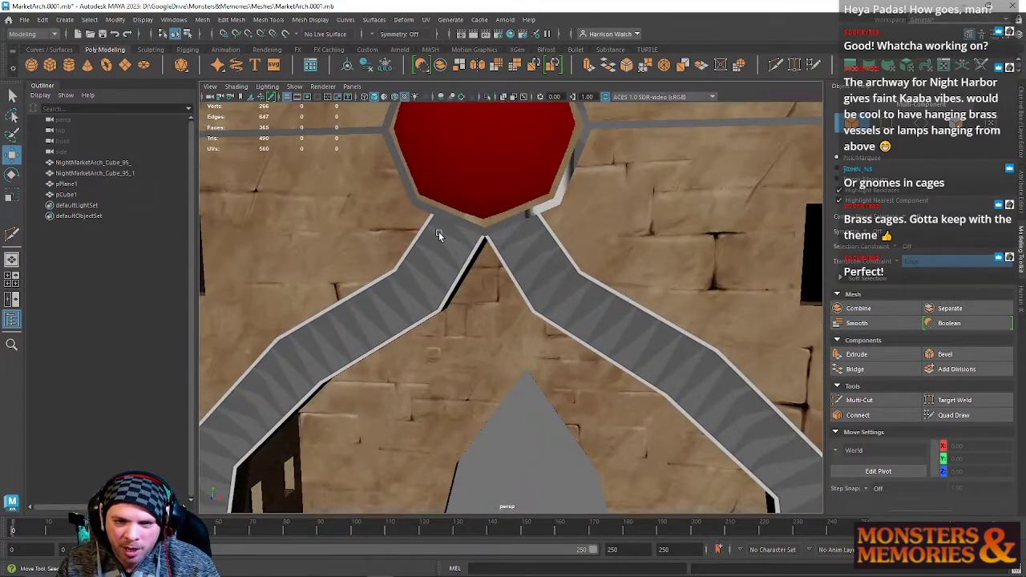
left_click(535, 241)
left_click_drag(534, 241, 352, 290, "alt")
left_click(316, 277)
right_click_drag(481, 277, 671, 534, "alt")
middle_click_drag(441, 313, 623, 424, "alt")
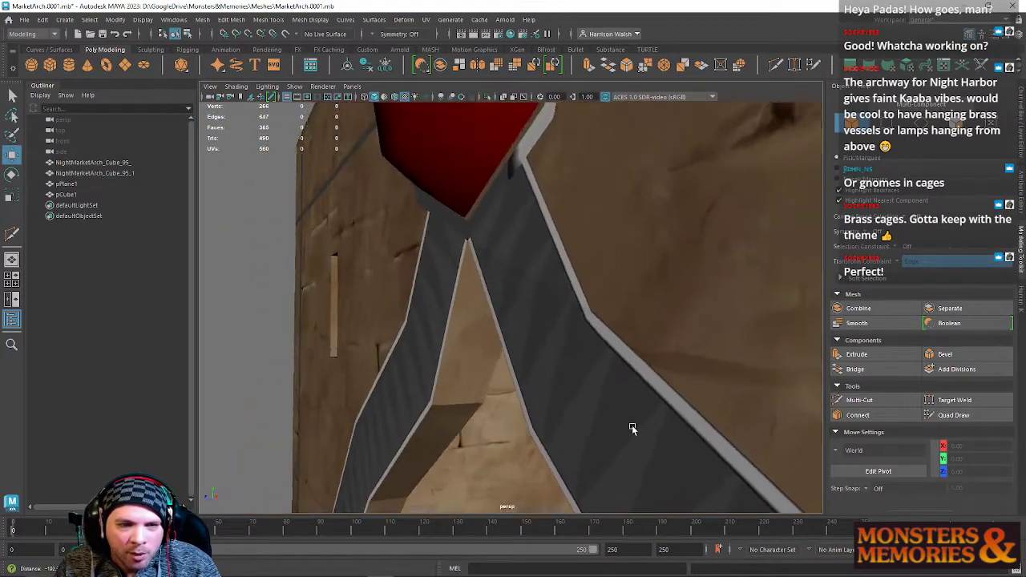
left_click_drag(623, 425, 506, 311, "alt")
Switch the arch mesh to face selection and select the front wall faces on both sides plus the band above them.
left_click(546, 239)
left_click_drag(546, 239, 549, 199, "alt")
right_click_drag(549, 199, 559, 228)
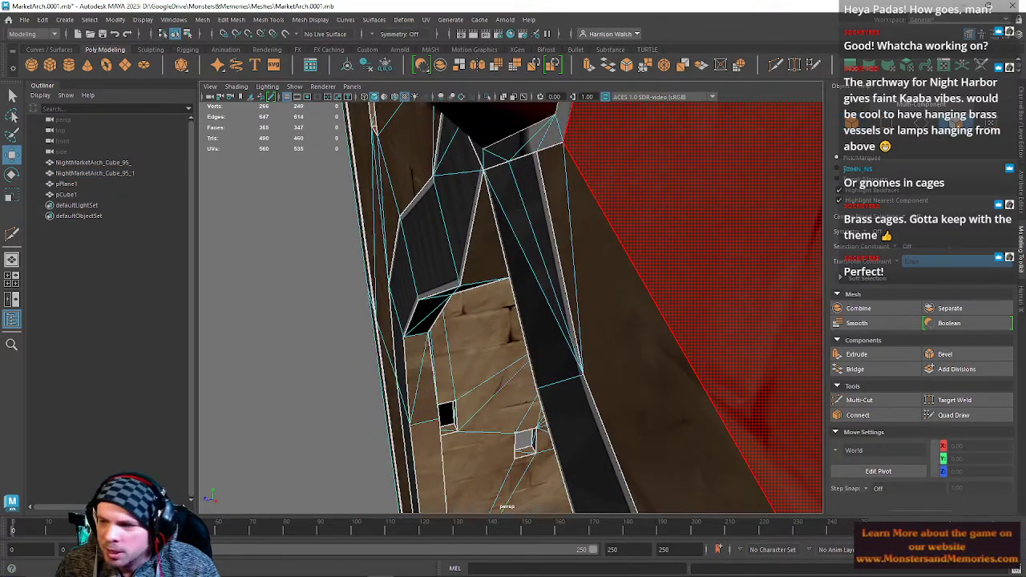
left_click(565, 241)
scroll(566, 240, "down", 3)
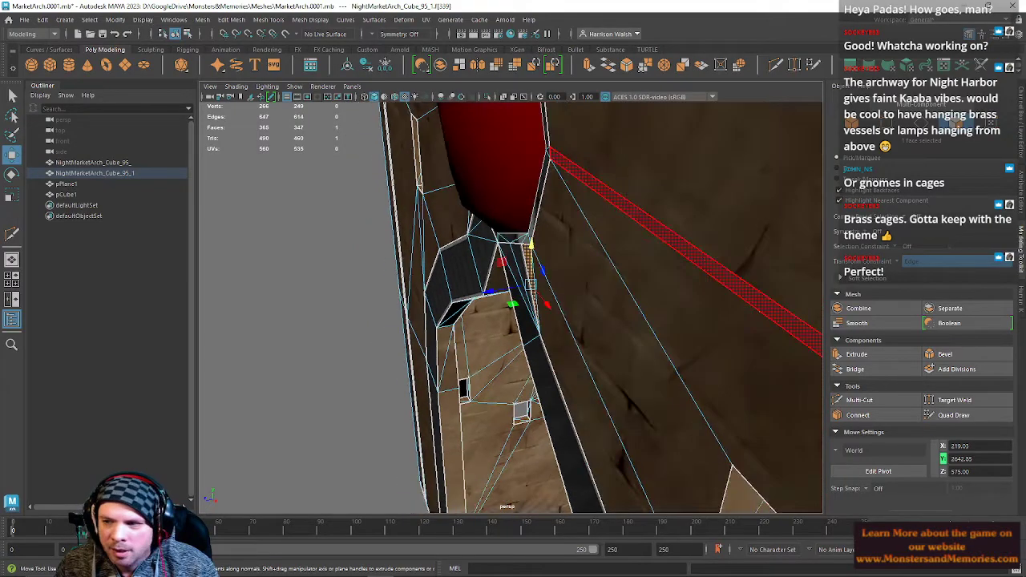
double_click(566, 240)
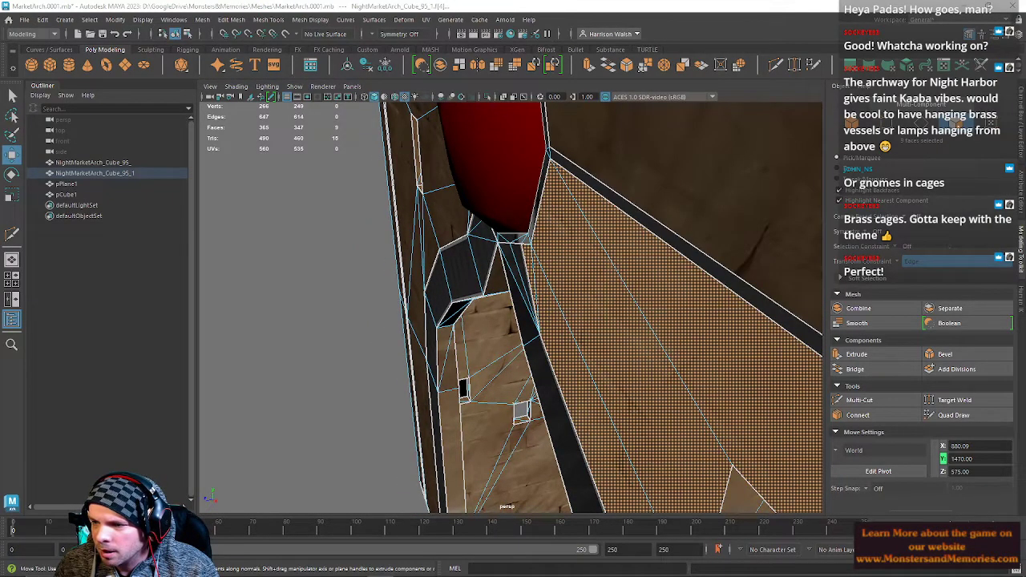
double_click(445, 210, "shift")
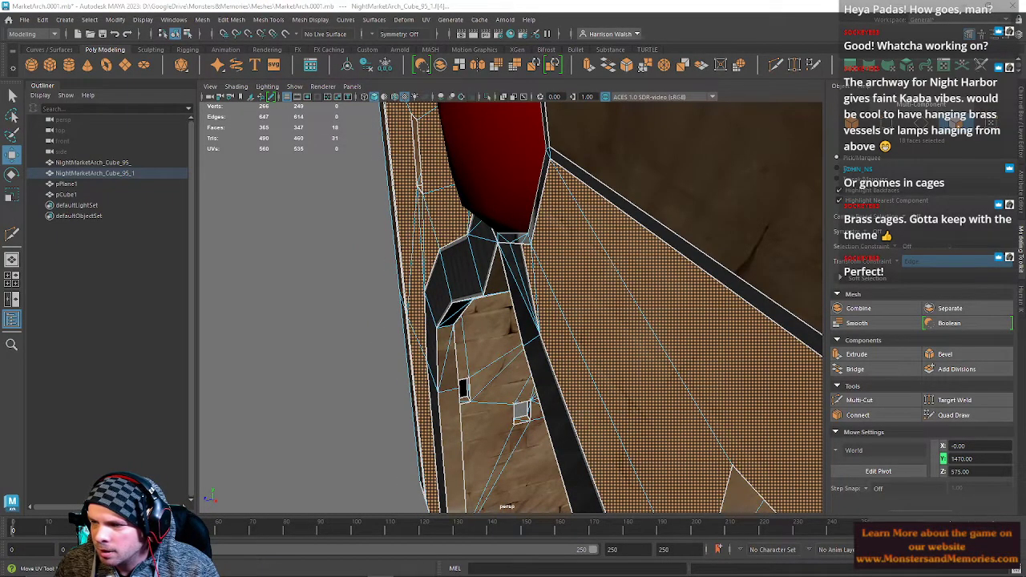
double_click(682, 200, "shift")
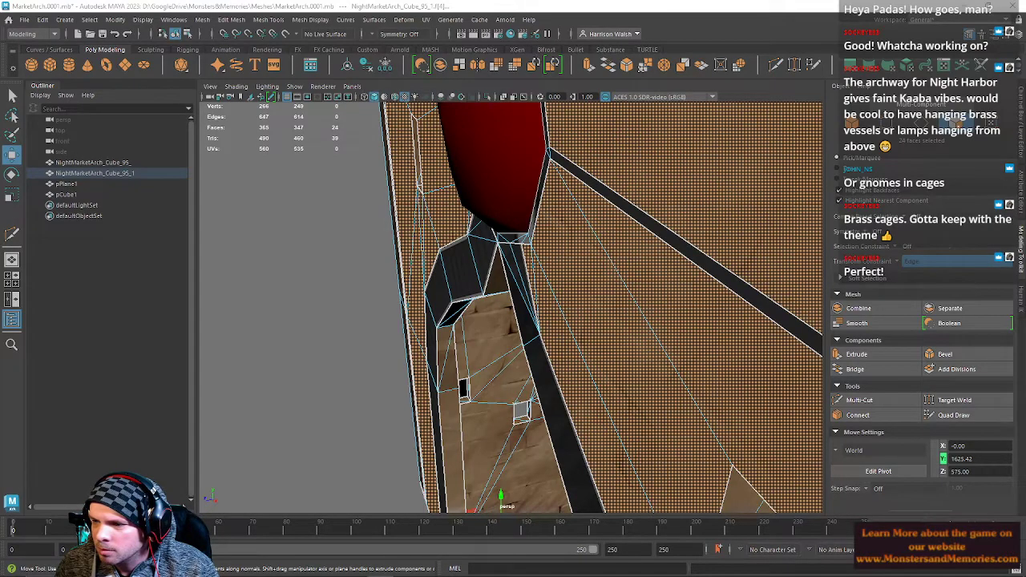
left_click_drag(507, 258, 576, 230, "alt")
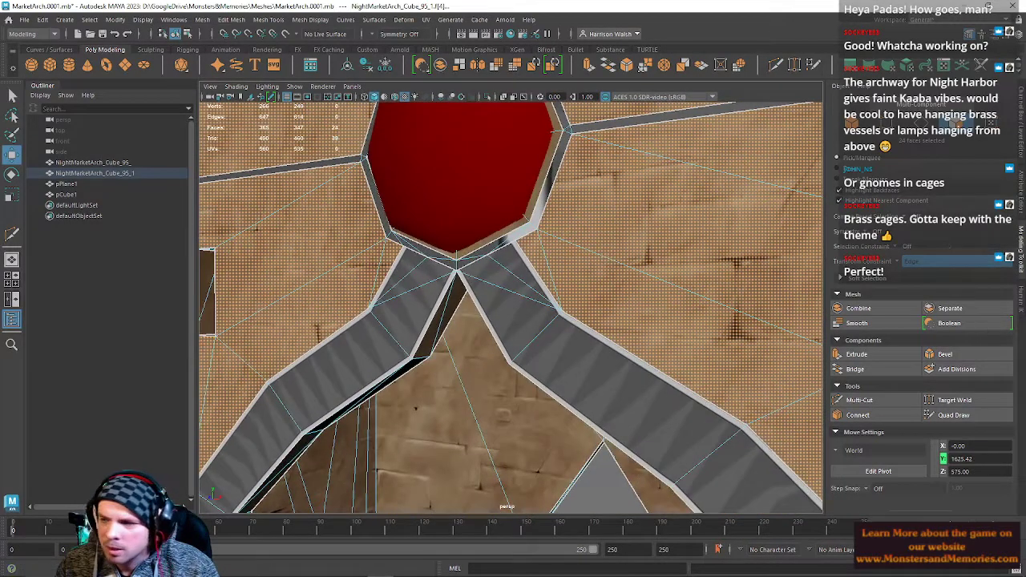
Add both halves of the grey arch trim and the medallion's surrounding ring and band trim to the face selection.
double_click(417, 296, "shift")
double_click(542, 298, "shift")
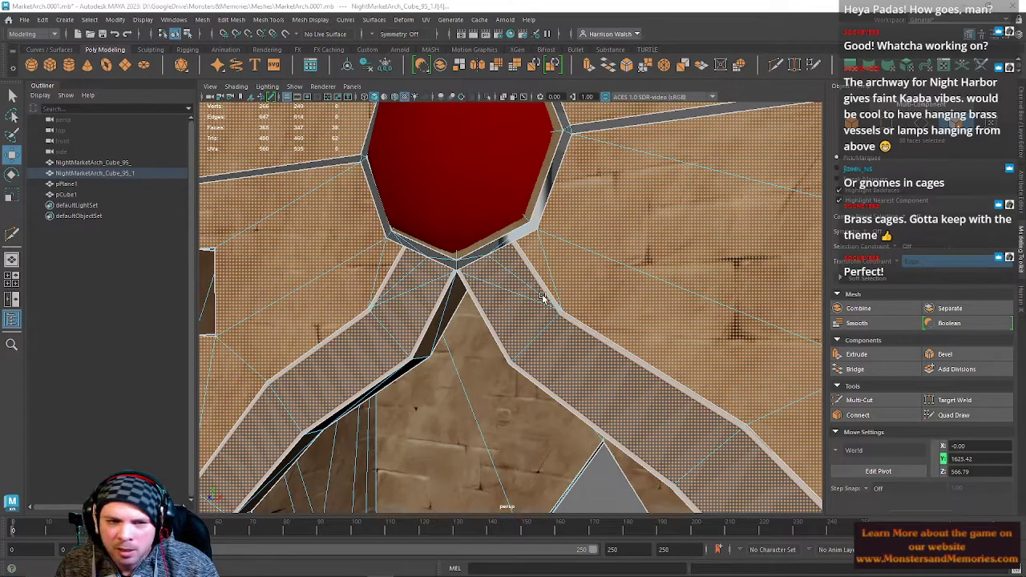
left_click_drag(626, 312, 712, 309, "alt")
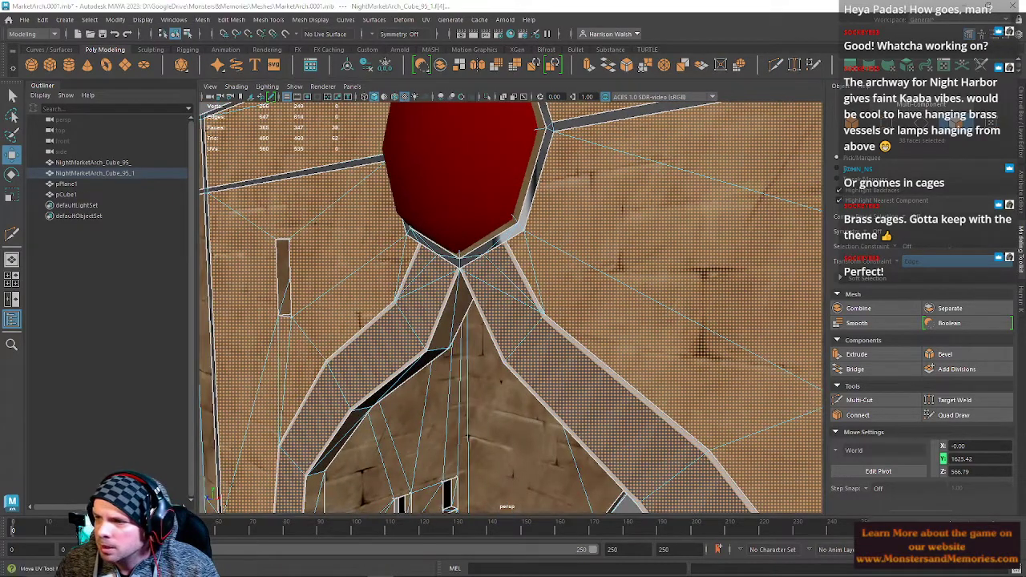
double_click(530, 192, "shift")
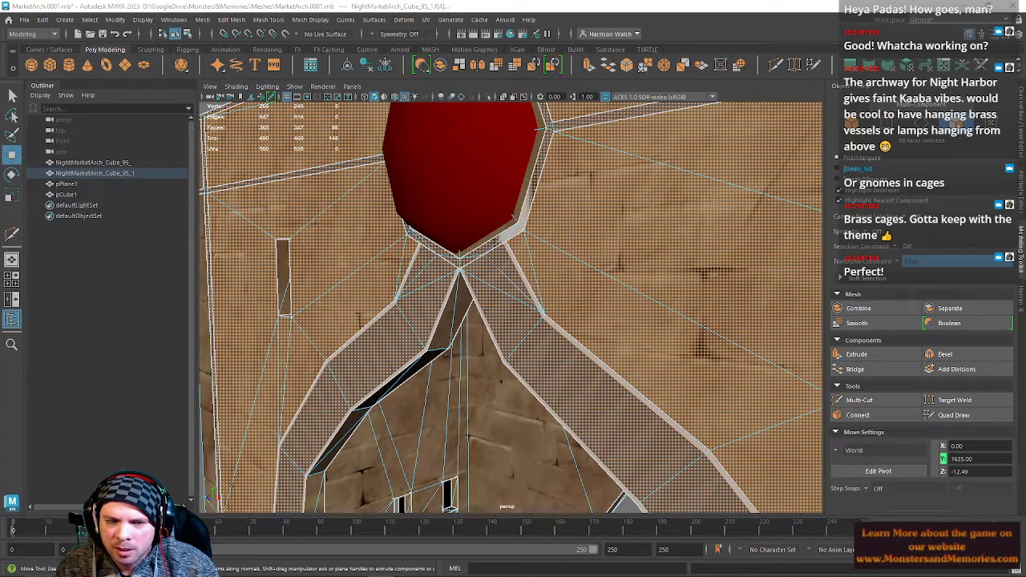
left_click_drag(552, 323, 570, 329, "alt")
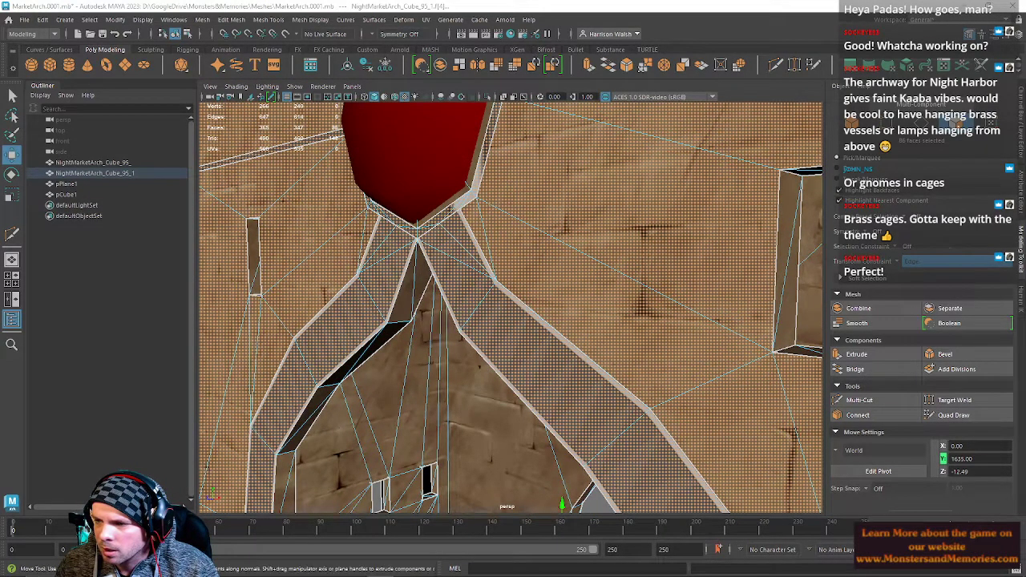
Undo the last UV moves on the medallion ring trim and turn the transform constraint off.
key("ctrl+z")
key("ctrl+z")
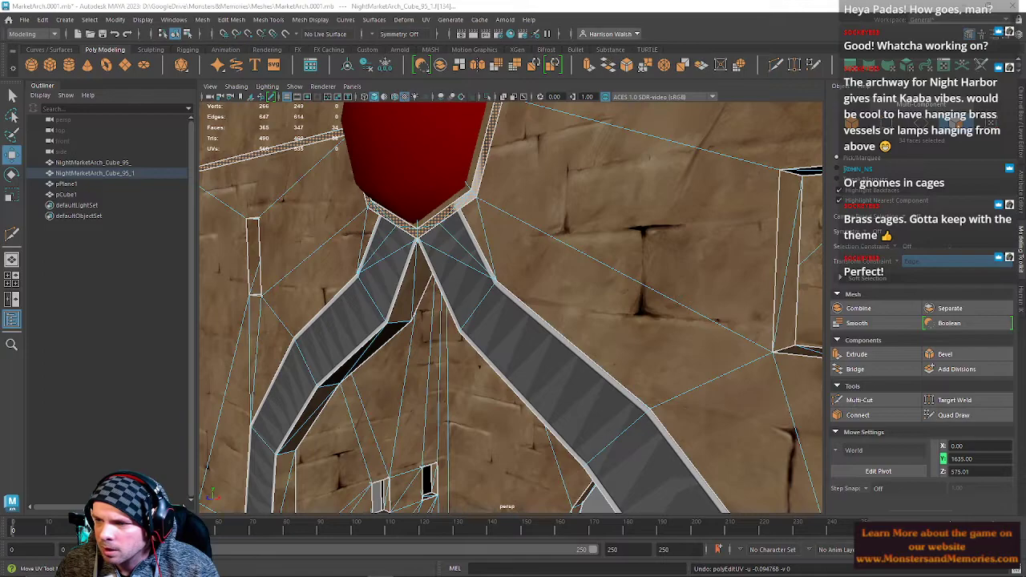
key("ctrl+z")
key("ctrl+z")
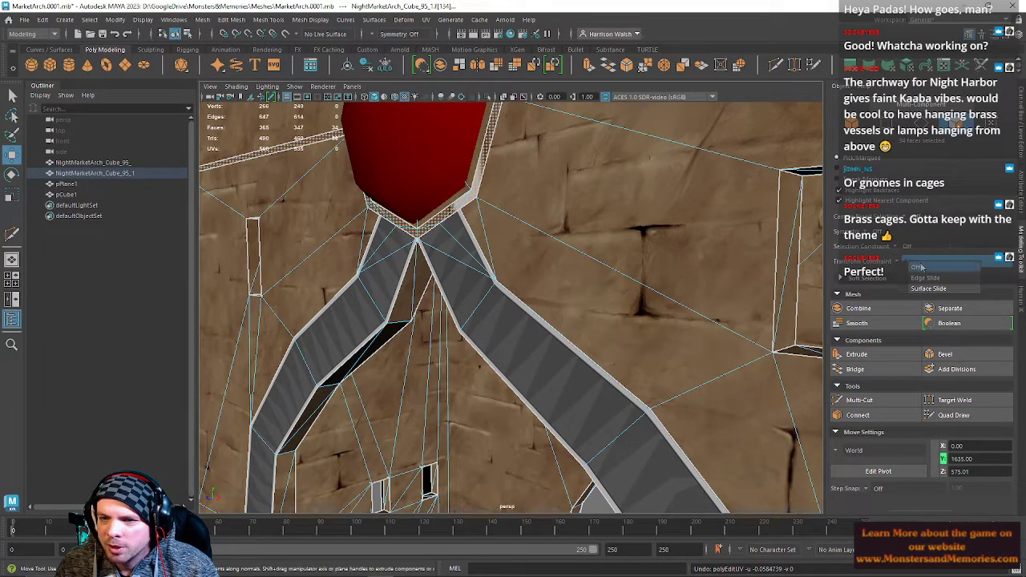
Bring up the UV Editor, select the two overlapping thin vertical strip shells and move them away from the square frame shells.
left_click_drag(1025, 107, 715, 107)
left_click_drag(566, 354, 770, 474)
middle_click_drag(734, 424, 727, 384, "alt")
scroll(697, 319, "down", 3)
left_click(687, 280)
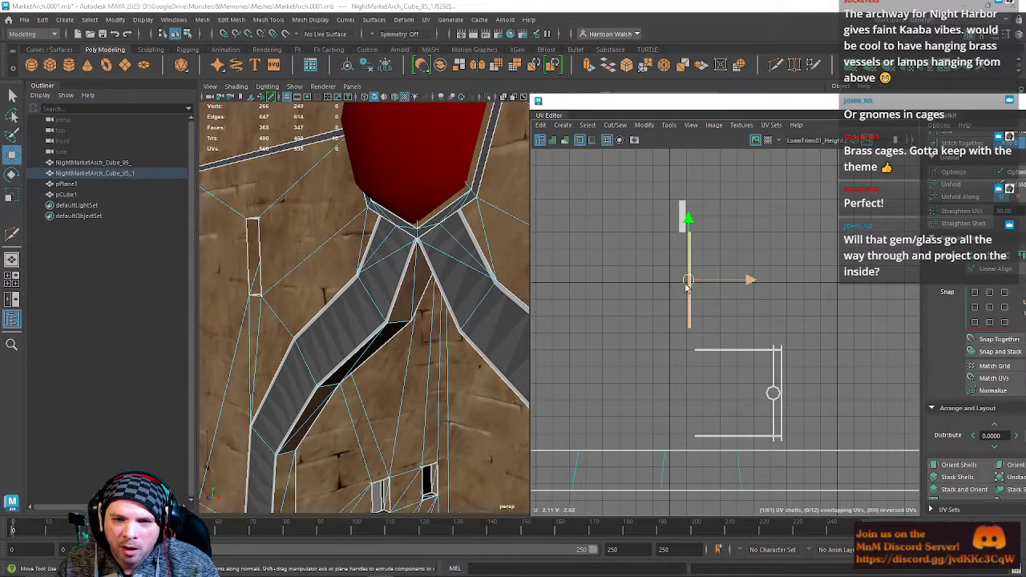
left_click_drag(636, 269, 718, 324)
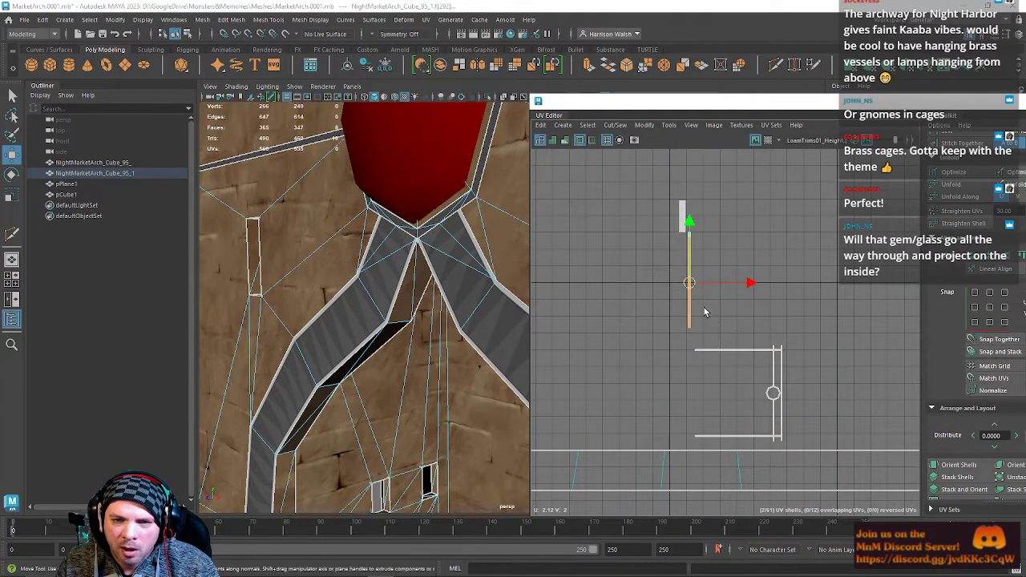
left_click_drag(700, 231, 685, 340)
left_click_drag(689, 281, 667, 366)
middle_click_drag(730, 341, 744, 287, "alt")
left_click_drag(692, 312, 687, 327)
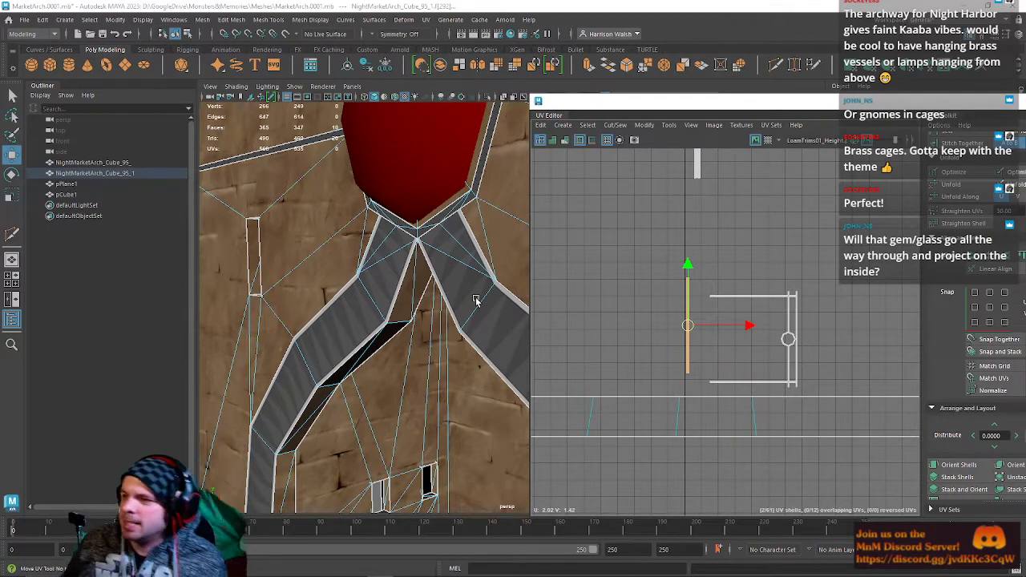
Check the medallion and arch trim in the MarketEntracne.PNG reference sketch, then put it away.
left_click_drag(1025, 78, 420, 77)
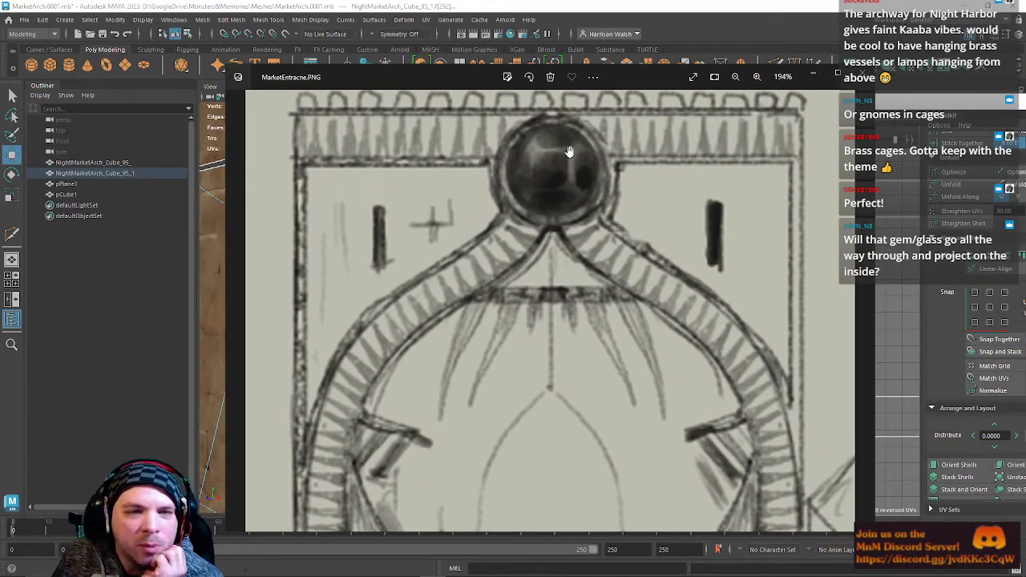
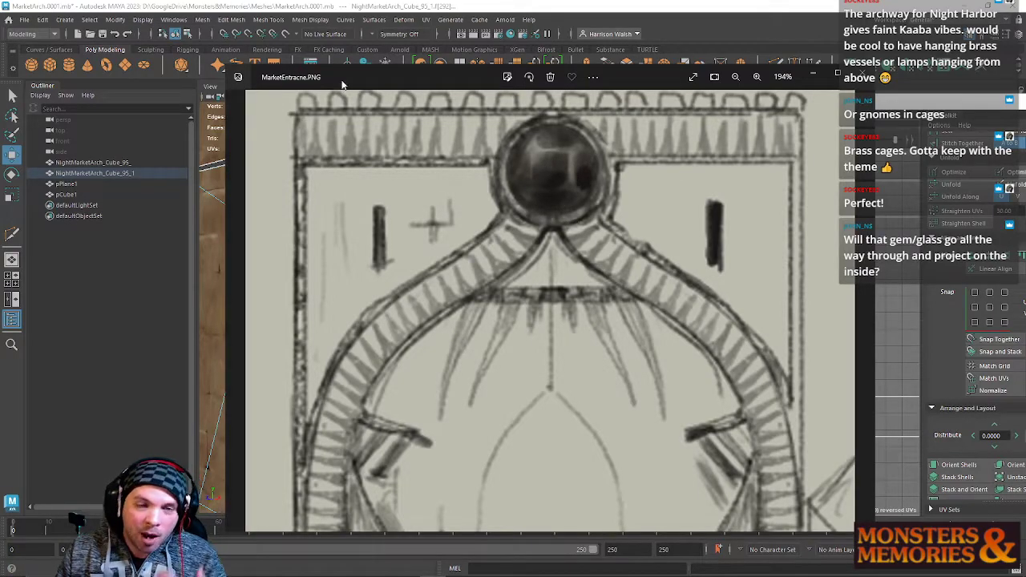
left_click_drag(367, 75, 1025, 144)
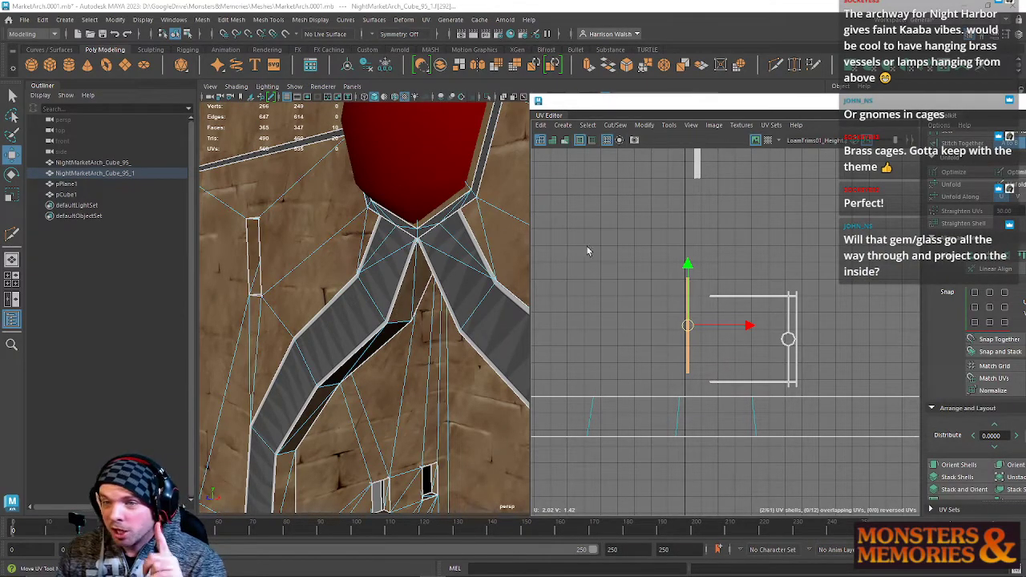
Move the thin vertical strip shells farther up and left in UV space, into the empty area above the long trim shell.
left_click_drag(640, 105, 569, 97)
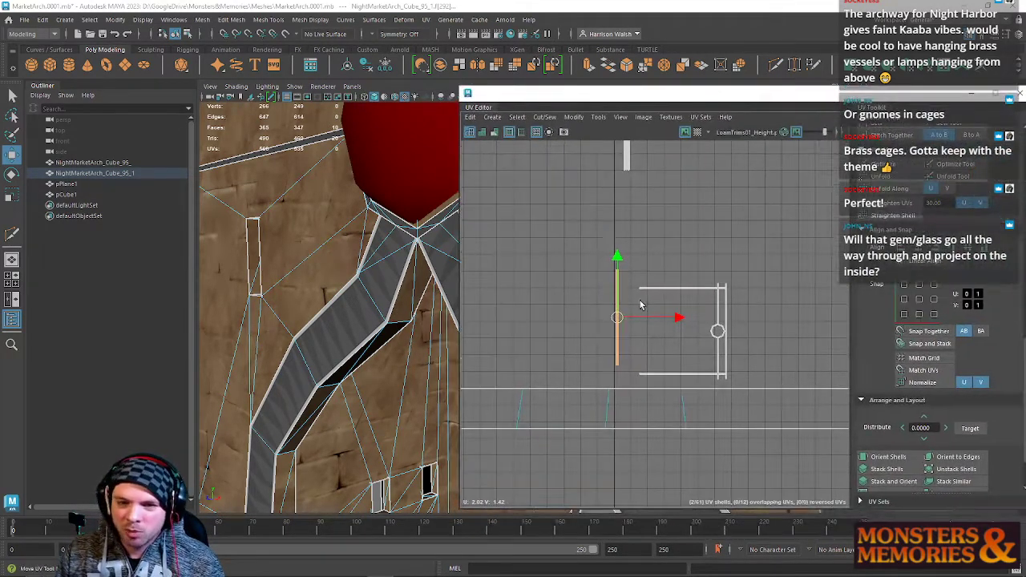
scroll(635, 320, "down", 2)
left_click_drag(634, 317, 560, 203)
scroll(334, 270, "down", 3)
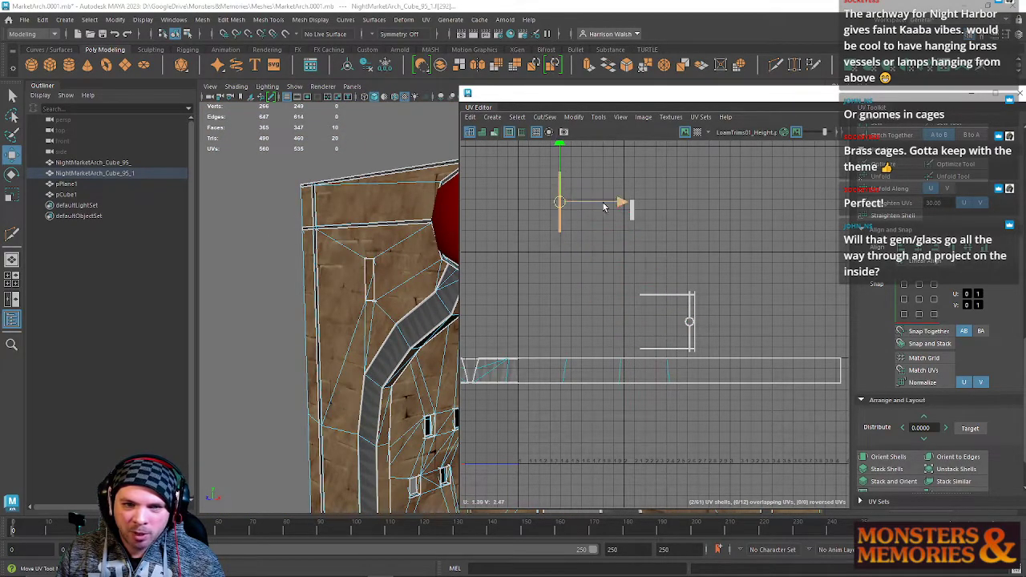
Select the long grey trim's UV shells together with the square frame and ring trim shells.
left_click_drag(646, 239, 713, 365)
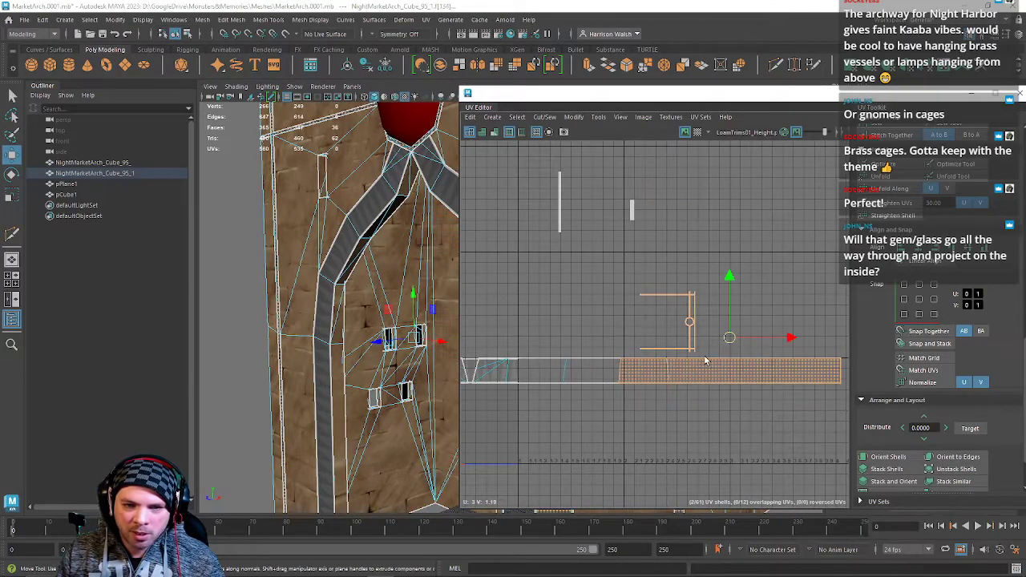
left_click(597, 370, "shift")
middle_click_drag(517, 371, 656, 321, "alt")
double_click(569, 324, "shift")
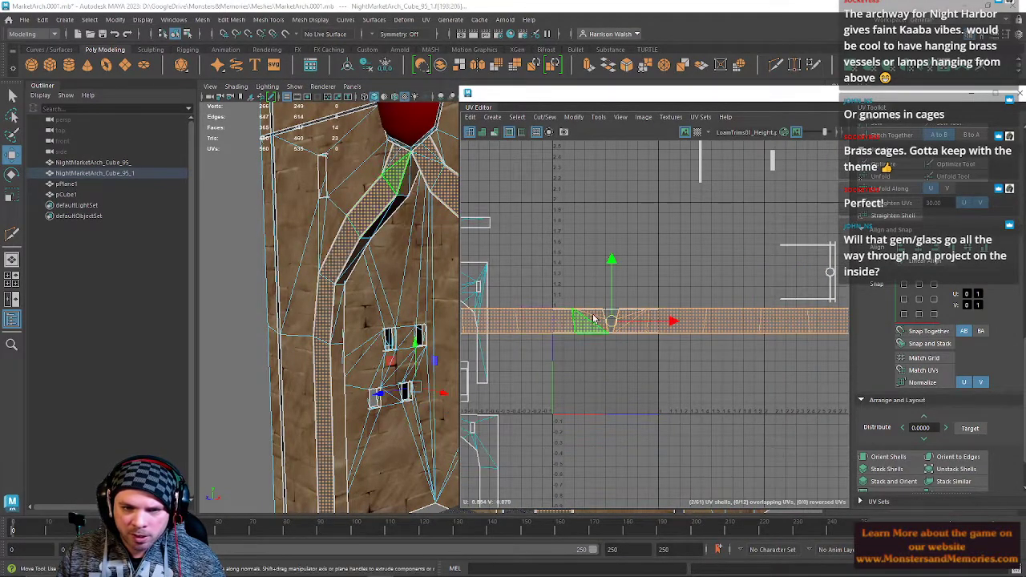
left_click_drag(763, 225, 845, 305)
Add the two front wall halves beside the arch opening and the notched top band shell to the UV selection.
middle_click_drag(591, 377, 570, 137, "alt")
middle_click_drag(610, 295, 774, 390, "alt")
double_click(613, 292, "shift")
double_click(537, 287, "shift")
middle_click_drag(571, 263, 719, 429, "alt")
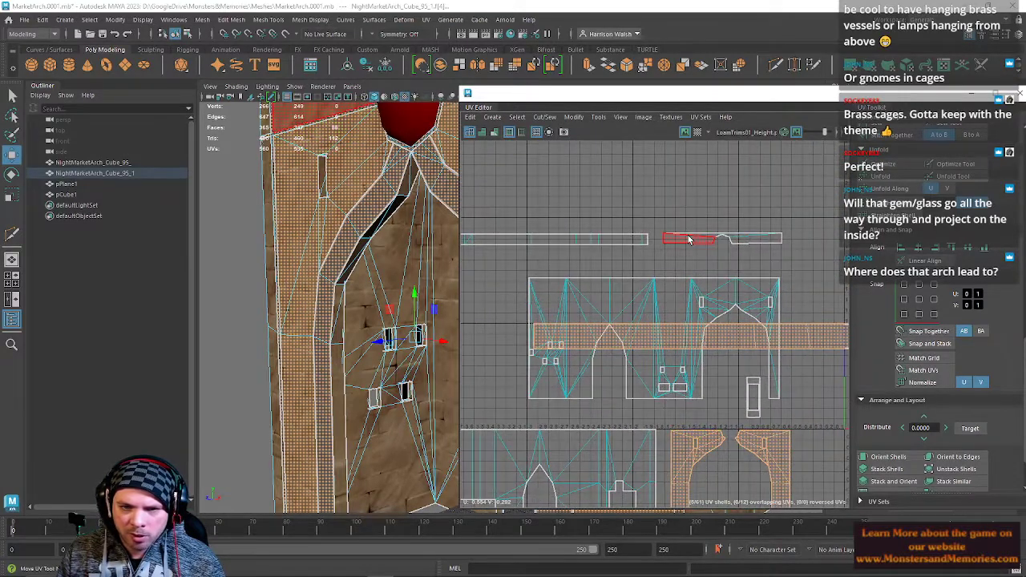
double_click(688, 240, "shift")
Try to add the short and long thin vertical strip shells to the selection.
middle_click_drag(763, 293, 614, 328, "alt")
middle_click_drag(702, 257, 582, 353, "alt")
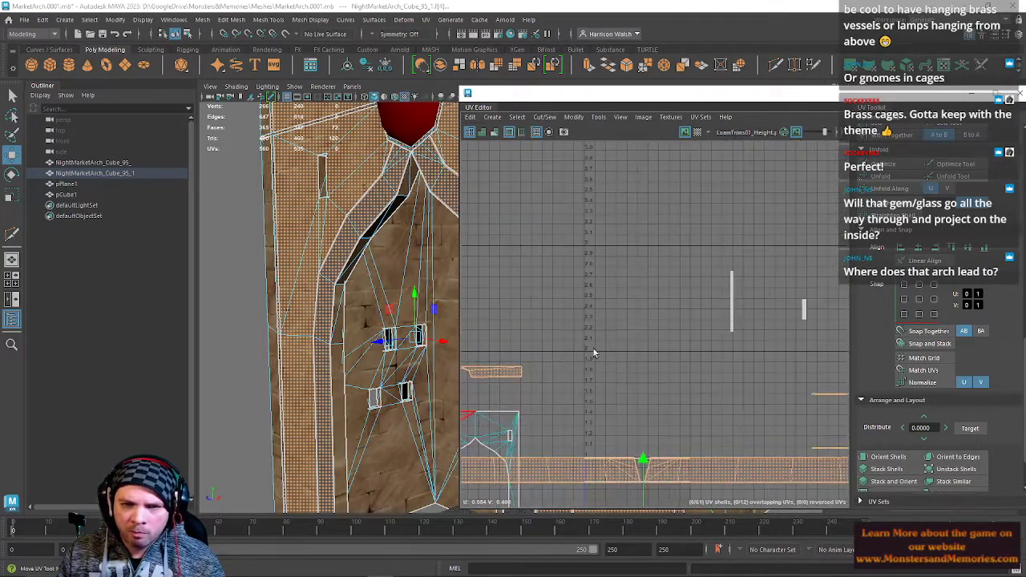
left_click_drag(817, 336, 818, 335)
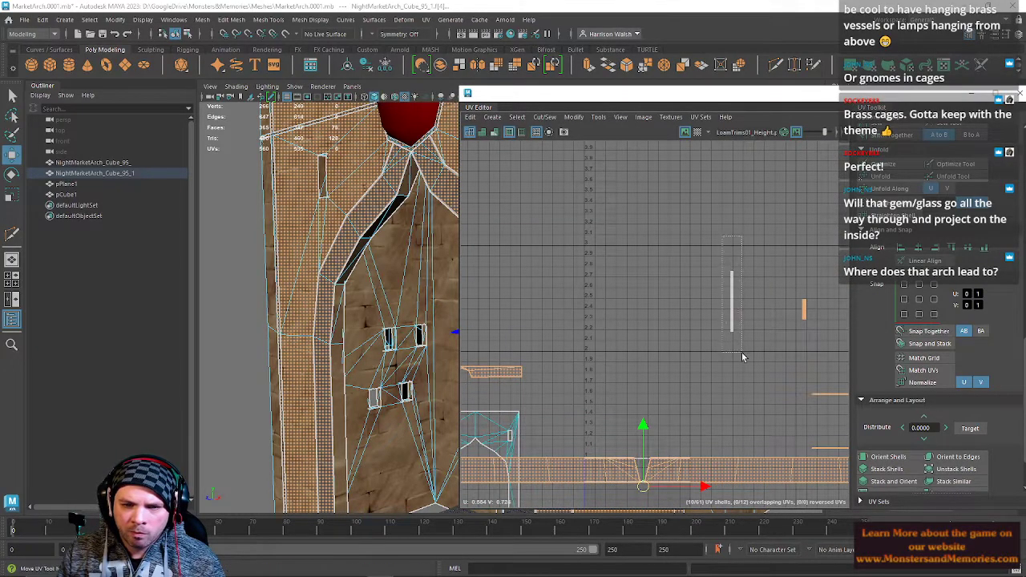
middle_click_drag(731, 384, 568, 311, "alt")
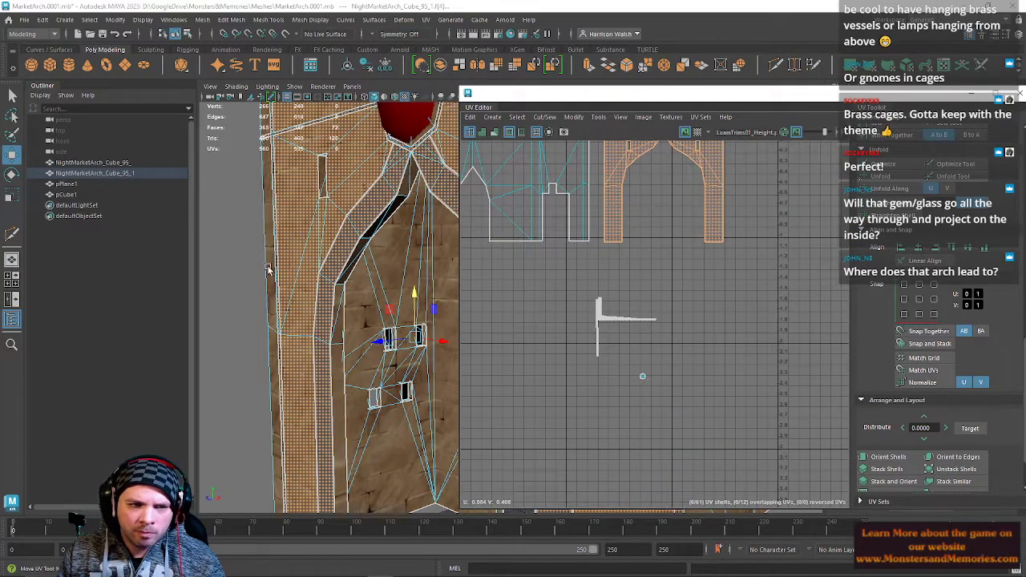
Add the narrow corner faces at the front wall's outer edges and the matching end faces of the top band to the selection.
scroll(522, 327, "up", 3)
scroll(601, 327, "up", 2)
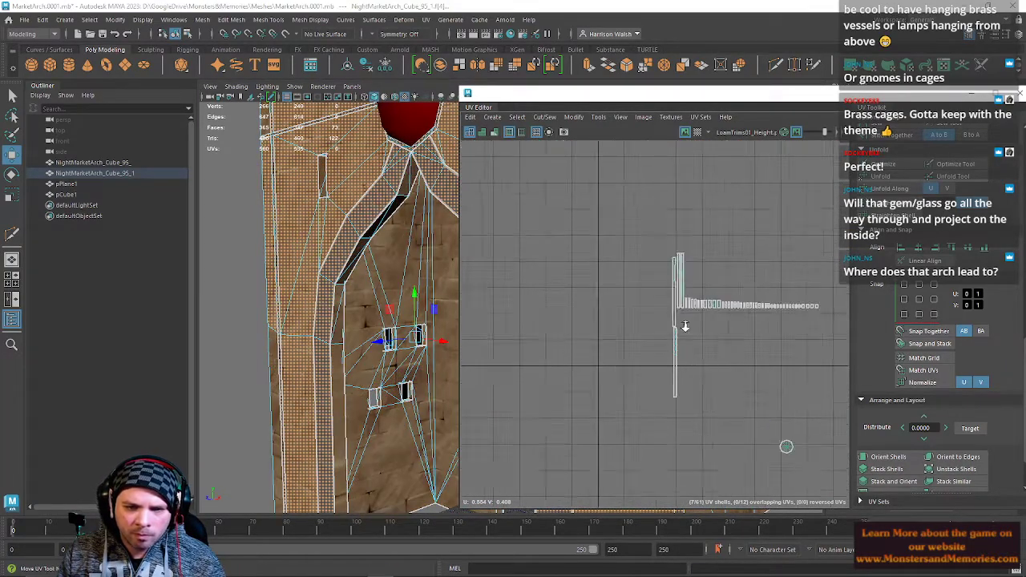
scroll(680, 329, "up", 1)
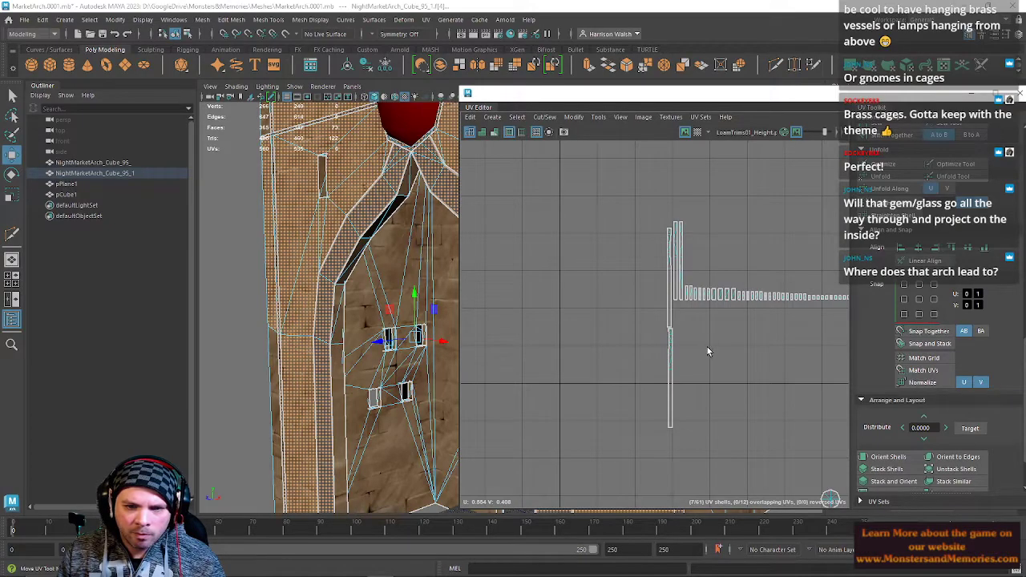
scroll(703, 347, "down", 8)
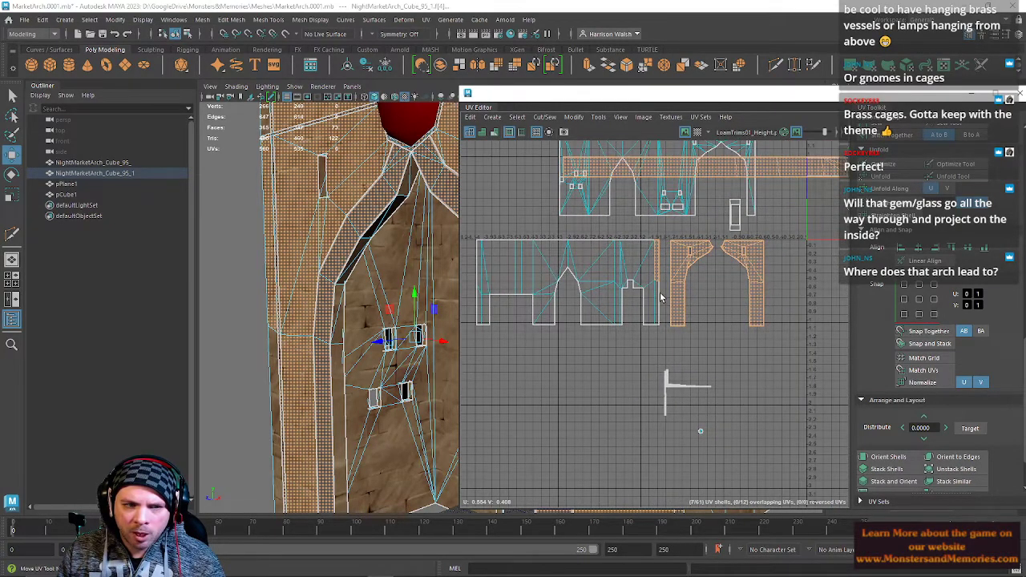
middle_click_drag(667, 241, 719, 314, "alt")
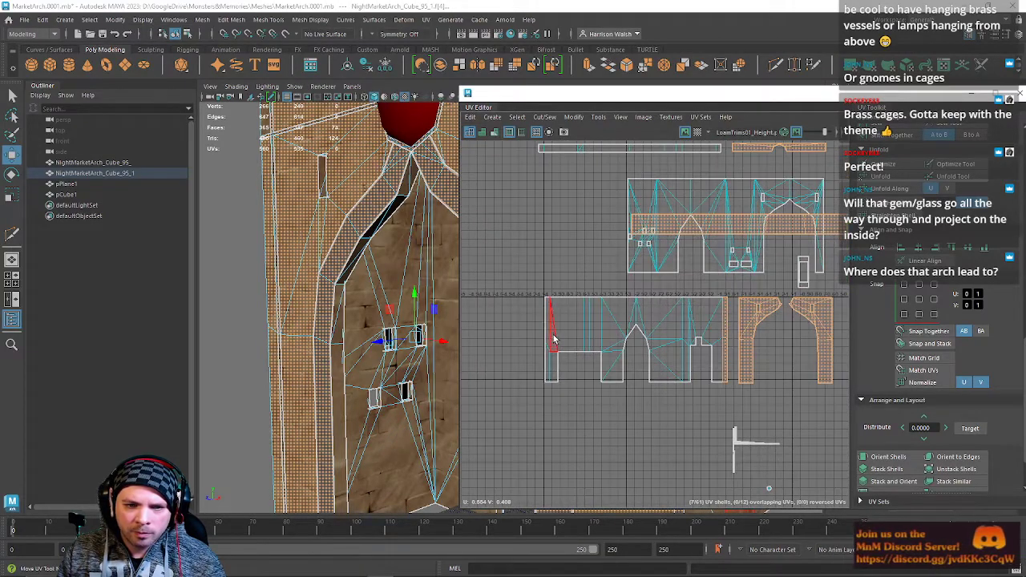
left_click(547, 337, "shift")
middle_click_drag(655, 275, 622, 382, "alt")
left_click(685, 256, "shift")
middle_click_drag(827, 345, 672, 320, "alt")
left_click_drag(333, 232, 281, 292, "alt")
right_click_drag(281, 291, 254, 225, "alt")
left_click_drag(254, 226, 327, 254, "alt")
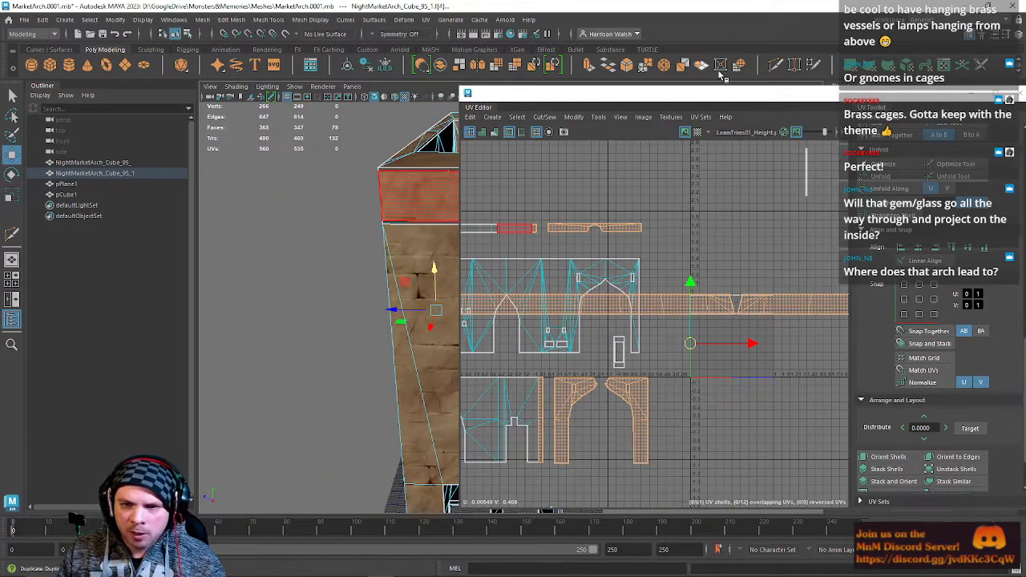
Try to flatten the selected front facade faces along Z with the Scale tool, using the wireframe display.
left_click(712, 67)
left_click_drag(593, 239, 501, 253, "alt")
key("4")
key("r")
left_click_drag(482, 291, 837, 289)
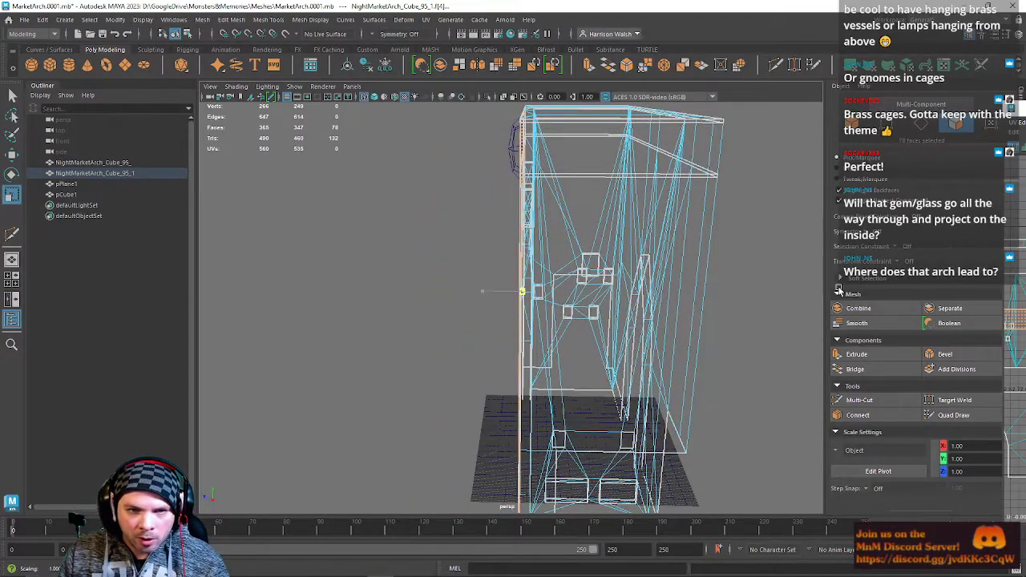
In the side view, try scaling the selected front facade faces flat in depth, and undo the scaling.
key("space")
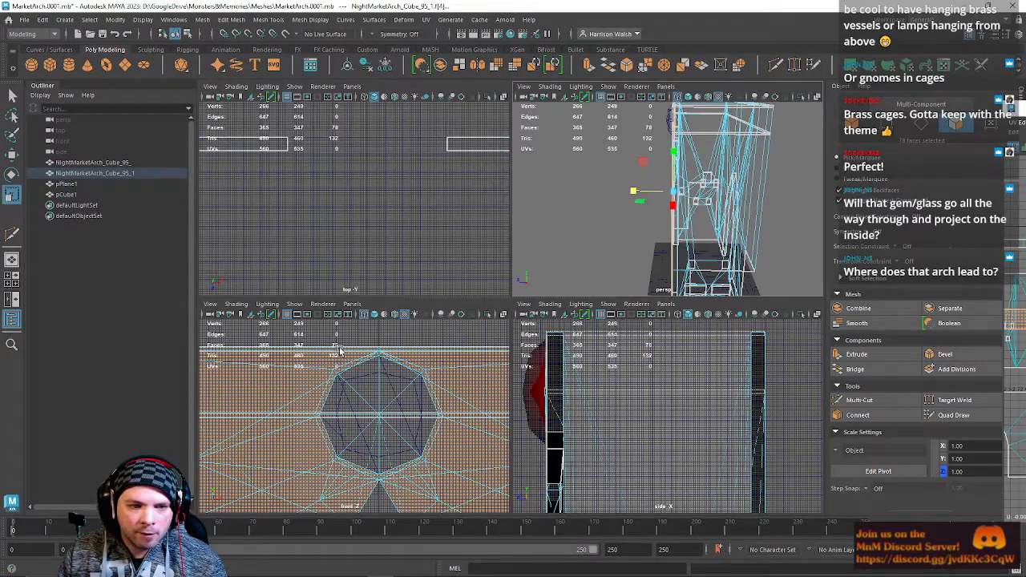
key("space")
key("space")
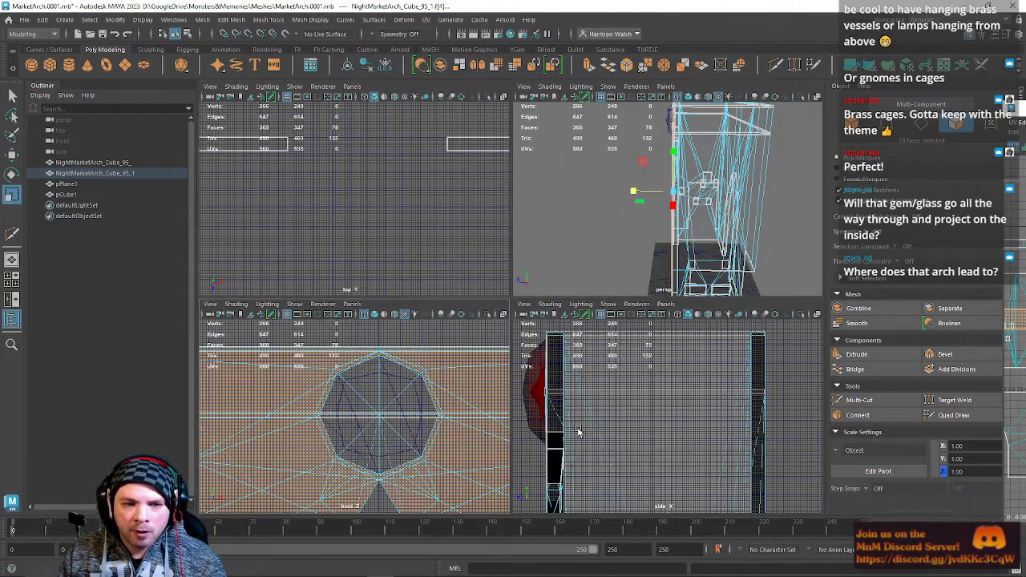
key("space")
middle_click_drag(451, 458, 538, 336, "alt")
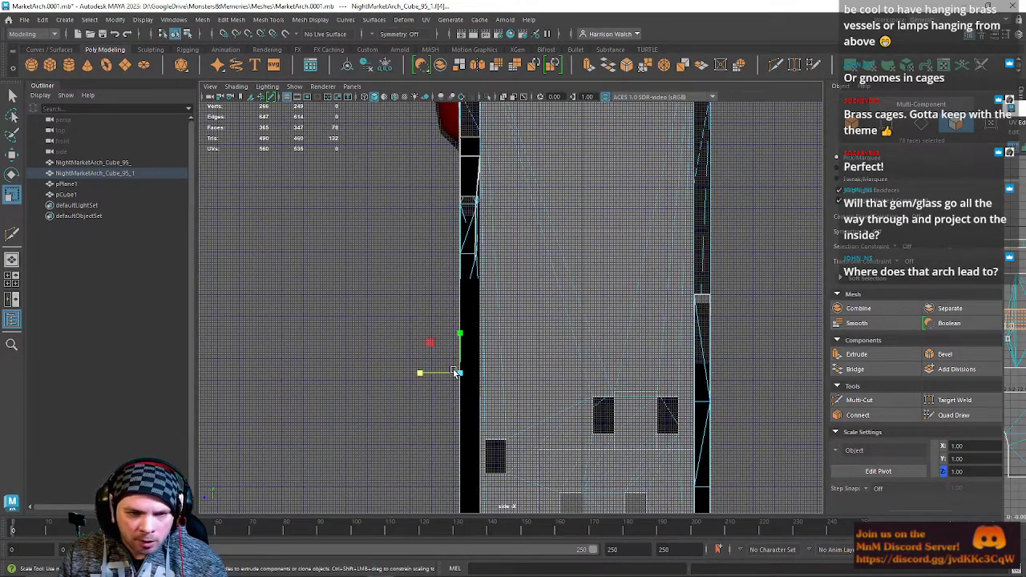
right_click_drag(455, 373, 800, 438, "alt")
middle_click_drag(544, 383, 641, 252, "alt")
left_click_drag(415, 366, 696, 361)
middle_click_drag(488, 363, 515, 312, "alt")
scroll(444, 403, "up", 8)
mouse_move(449, 366)
middle_mouse_down("alt")
mouse_move(484, 370)
mouse_move(439, 349)
middle_mouse_up("alt")
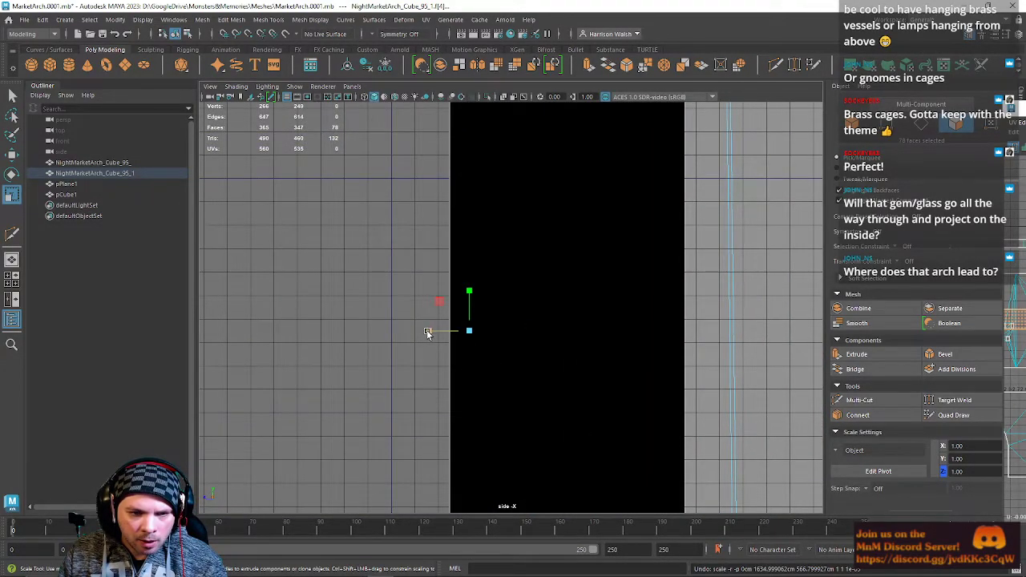
Scale the selected facade faces flat along Z and move them forward to about Z 575.9.
left_click_drag(427, 334, 696, 341)
key("w")
left_click_drag(445, 332, 423, 334)
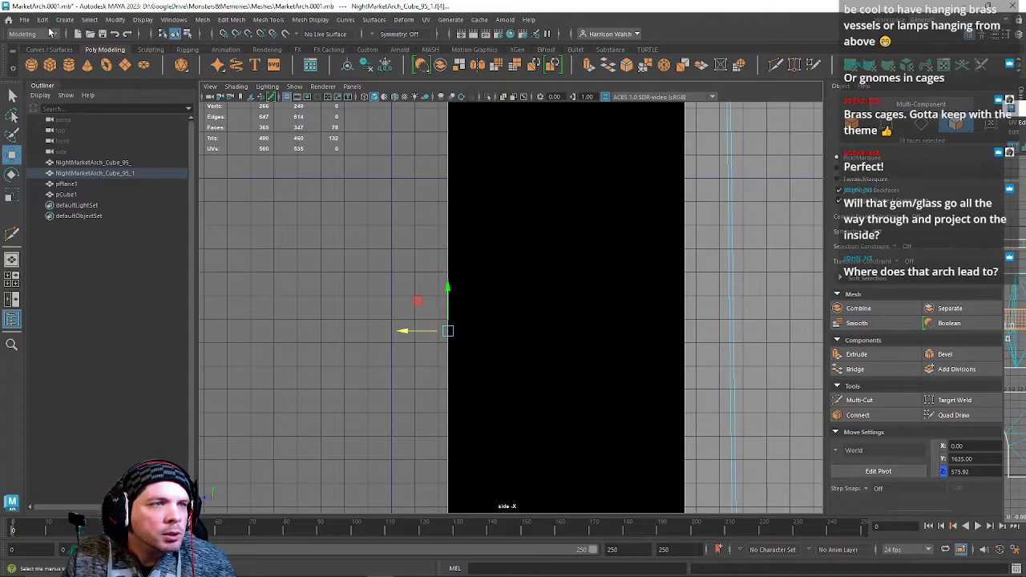
Set the grid to 20 subdivisions and move the flattened facade faces to Z 575.
left_click(143, 19)
mouse_move(293, 59)
left_click(328, 49)
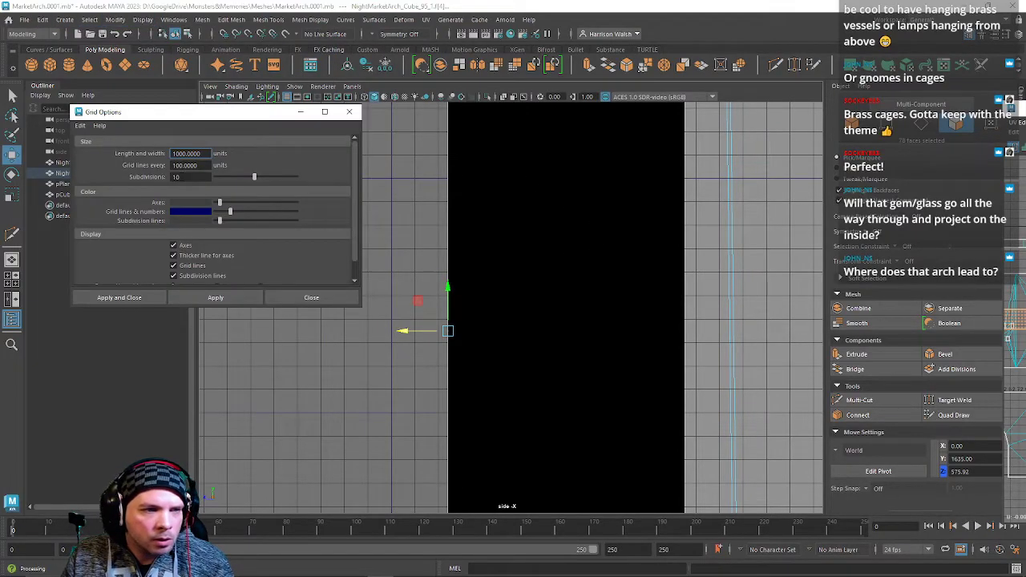
type("20")
key("Return")
left_click(231, 299)
left_click_drag(397, 336, 451, 335)
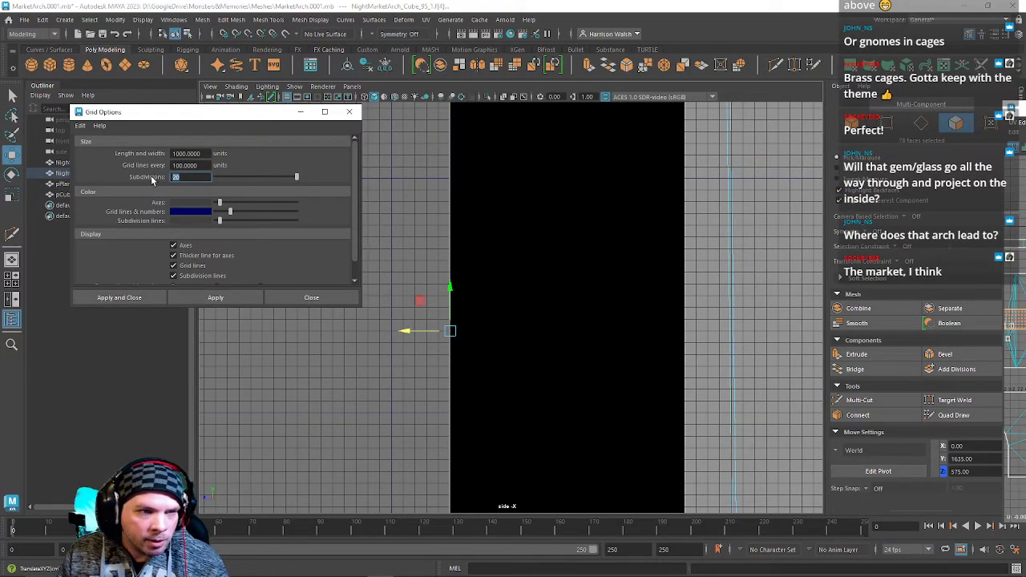
Set the grid back to 10 subdivisions and close its options.
left_click(231, 299)
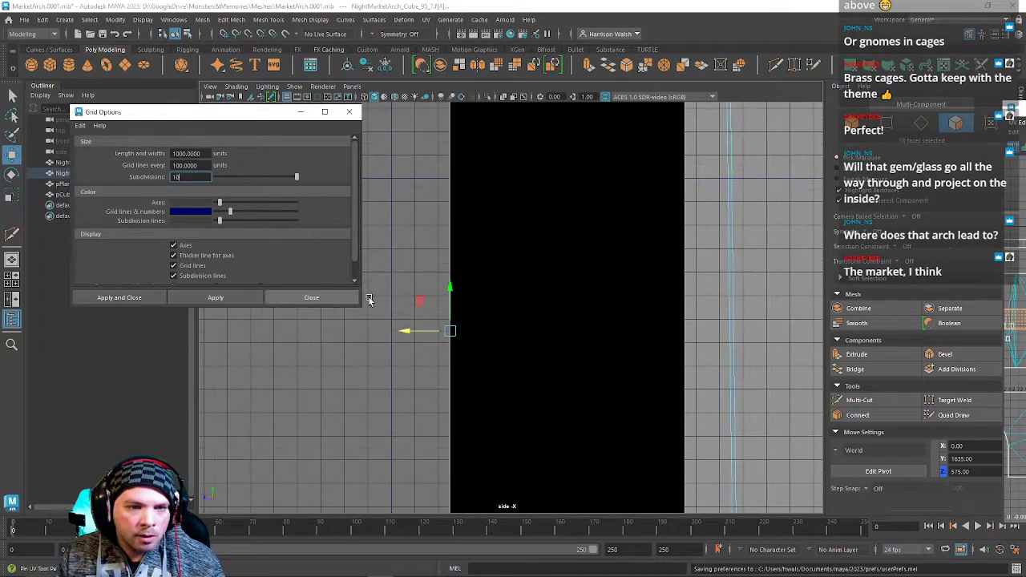
middle_click_drag(492, 267, 468, 346, "alt")
left_click(349, 112)
scroll(458, 281, "down", 5)
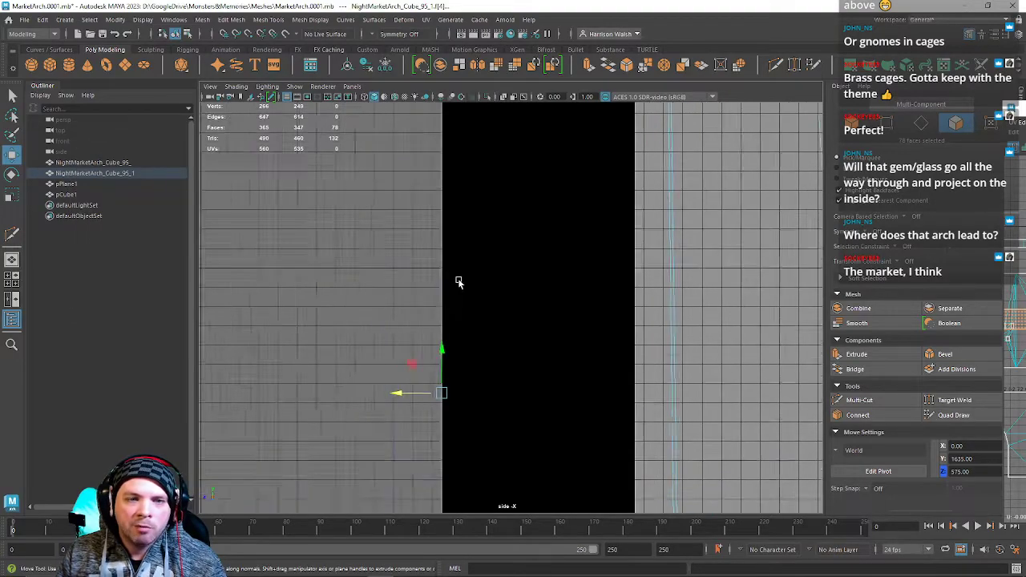
Return to the perspective view in object mode with textures shown and examine the junction of medallion, ring and arch trim.
key("space")
key("space")
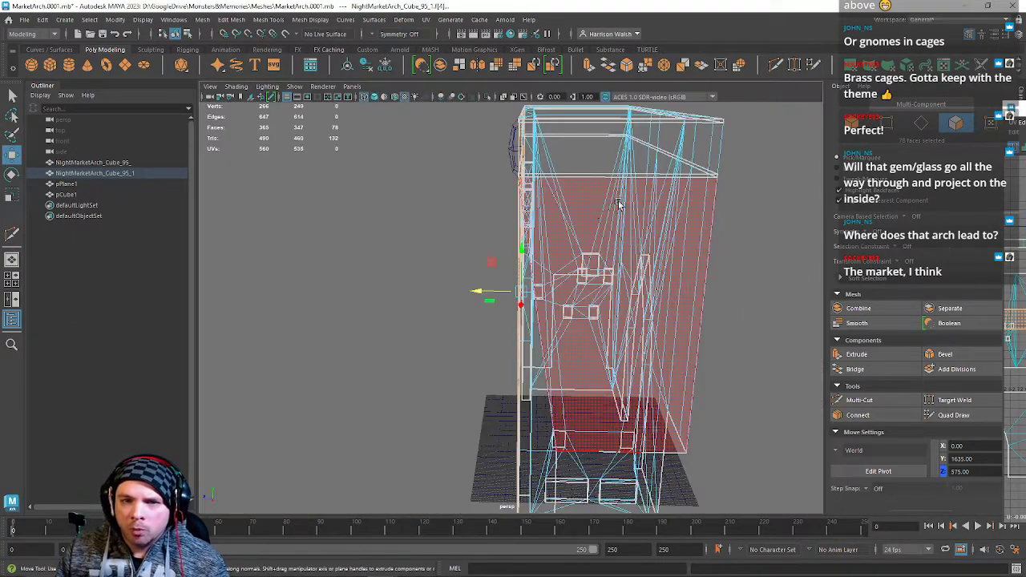
left_click_drag(673, 203, 647, 207, "alt")
right_click_drag(648, 207, 778, 181)
left_click(778, 181)
middle_click_drag(597, 244, 666, 301, "alt")
right_click_drag(666, 300, 806, 387, "alt")
key("7")
mouse_move(517, 367)
left_mouse_down("alt")
mouse_move(524, 318)
mouse_move(550, 318)
left_mouse_up("alt")
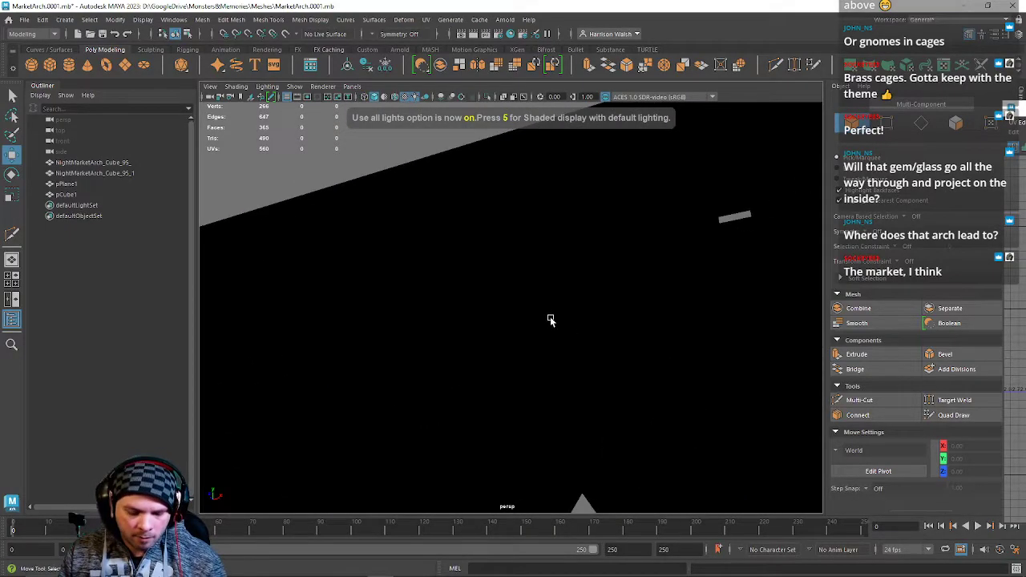
left_click(550, 319)
key("6")
left_click(376, 161)
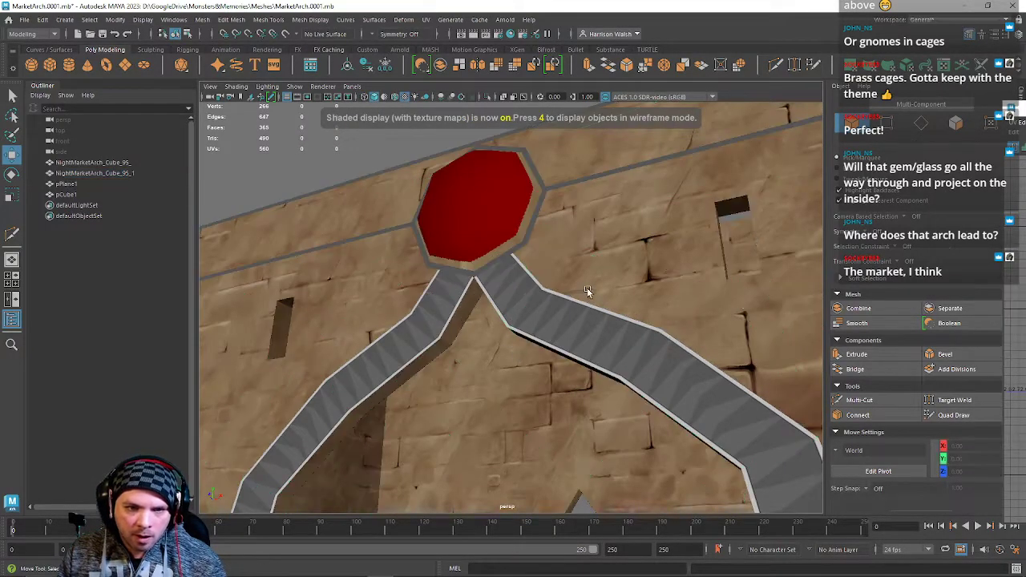
right_click_drag(586, 291, 877, 485, "alt")
left_click_drag(641, 232, 568, 282, "alt")
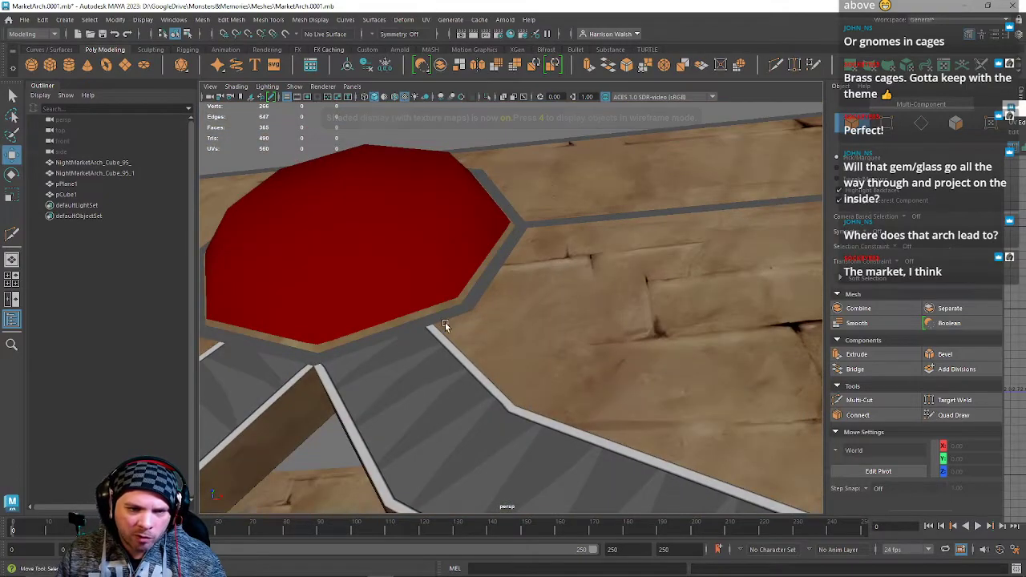
left_click_drag(445, 324, 417, 265, "alt")
middle_click_drag(496, 225, 515, 370, "alt")
Select the red gem's bottom and lower side rim vertices in turn to check their positions against the ring.
left_click(464, 203)
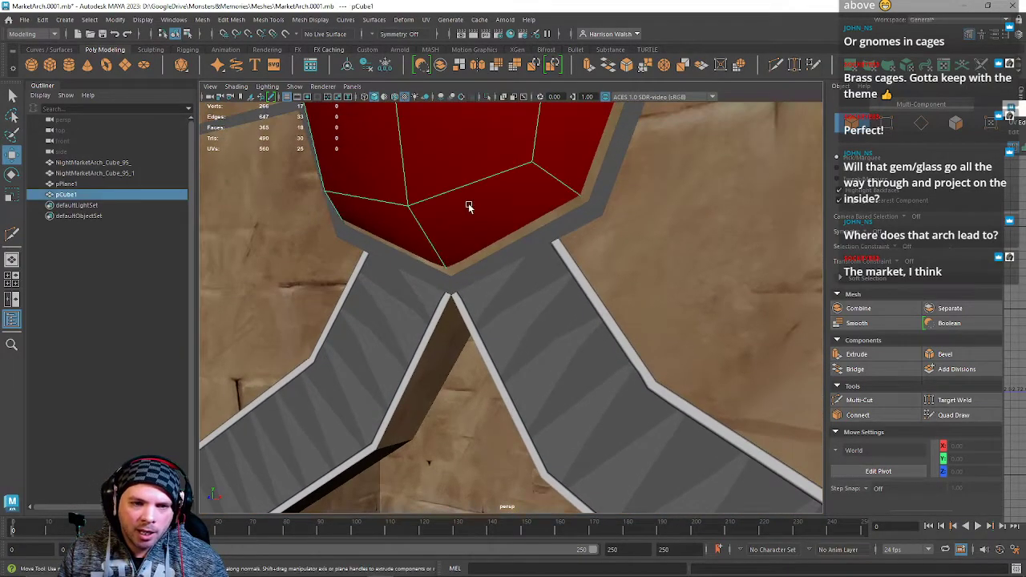
right_click_drag(452, 248, 409, 246)
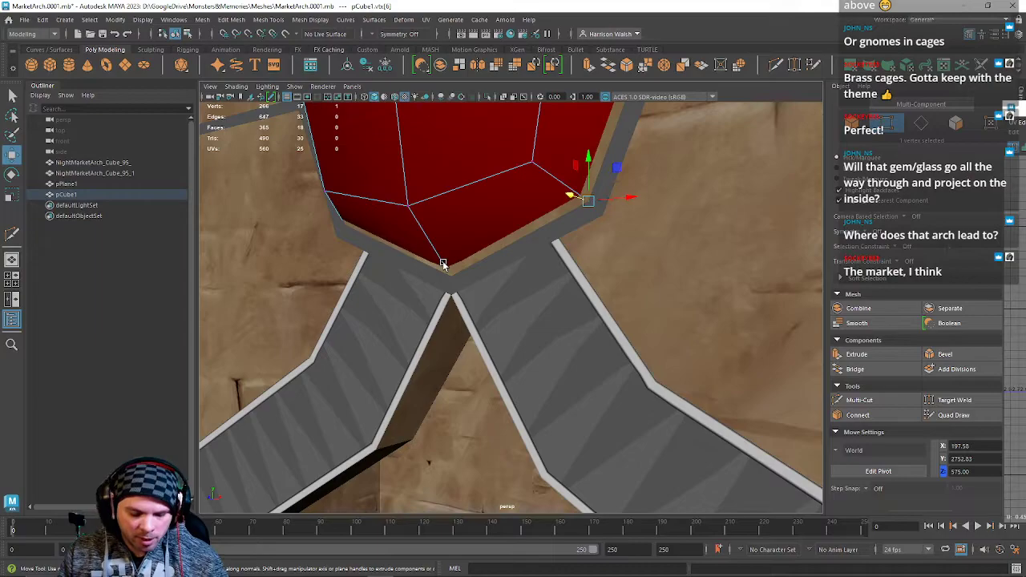
key("4")
scroll(488, 243, "up", 3)
scroll(488, 241, "down", 3)
left_click_drag(488, 240, 737, 490, "alt")
left_click(443, 272)
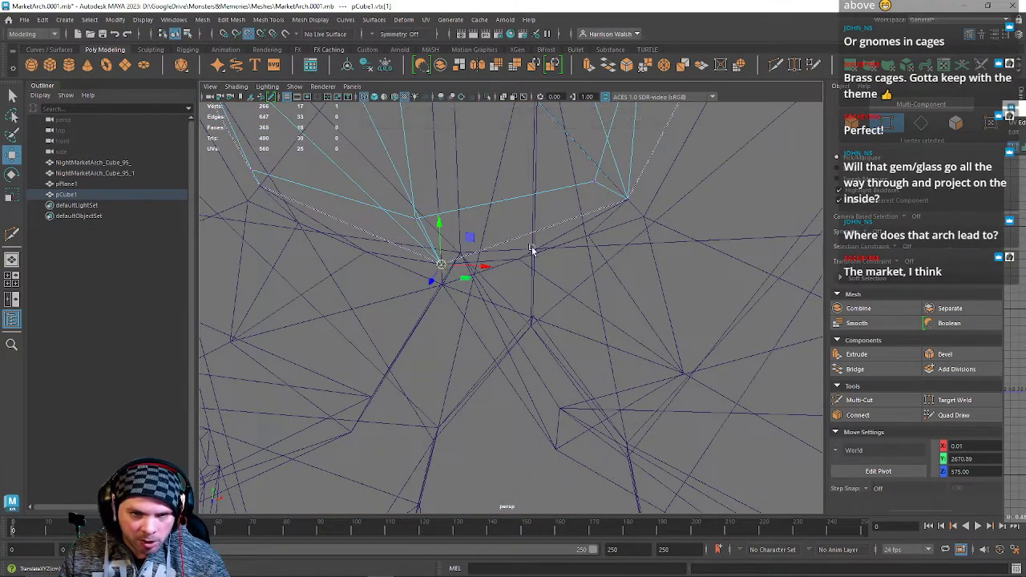
left_click(630, 204)
Examine the whole arch from the front in wireframe, then in object mode with textures shown.
left_click_drag(565, 293, 505, 229, "alt")
left_click_drag(495, 307, 443, 215, "alt")
left_click_drag(535, 328, 526, 431, "alt")
right_click_drag(527, 430, 248, 307, "alt")
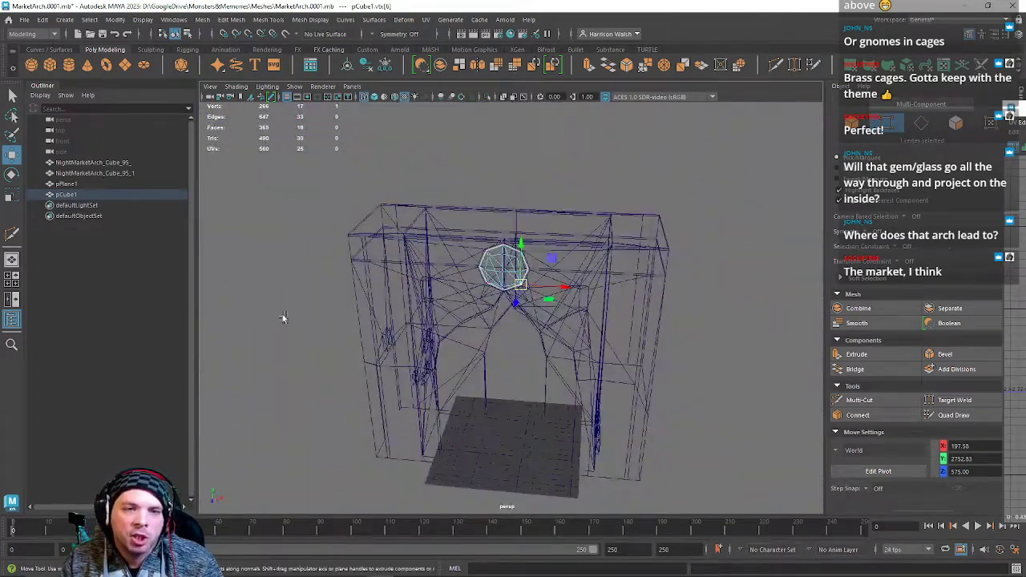
left_click_drag(505, 336, 504, 318, "alt")
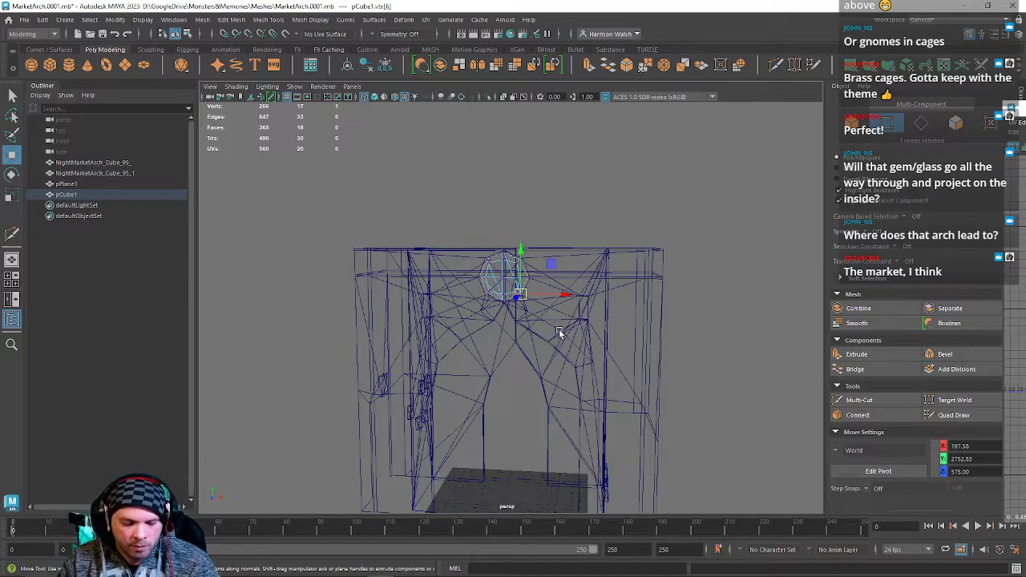
scroll(521, 413, "down", 3)
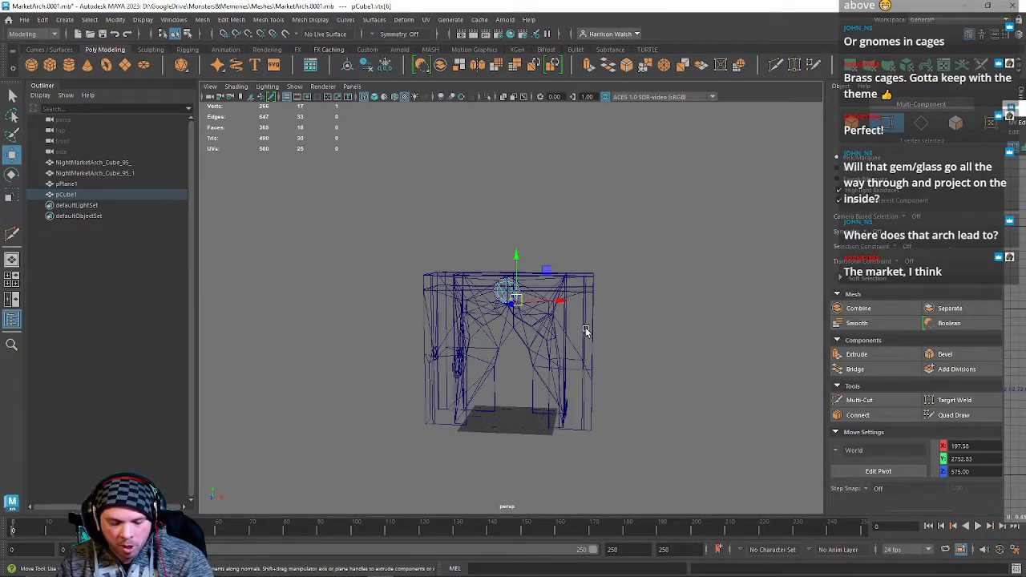
key("6")
mouse_move(492, 342)
left_mouse_down("alt")
mouse_move(555, 337)
mouse_move(568, 368)
left_mouse_up("alt")
right_click_drag(521, 272, 570, 250)
left_click(555, 382)
mouse_move(555, 383)
left_mouse_down("alt")
mouse_move(561, 389)
mouse_move(552, 381)
left_mouse_up("alt")
right_click_drag(551, 381, 602, 403, "alt")
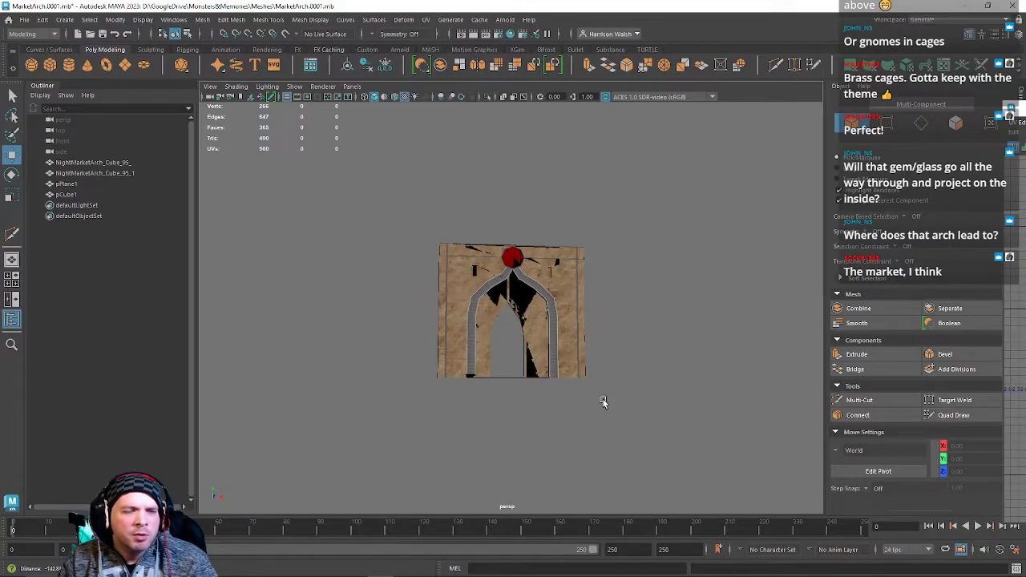
Enable backface culling in the perspective view and look over the textured front of the arch.
left_click(210, 86)
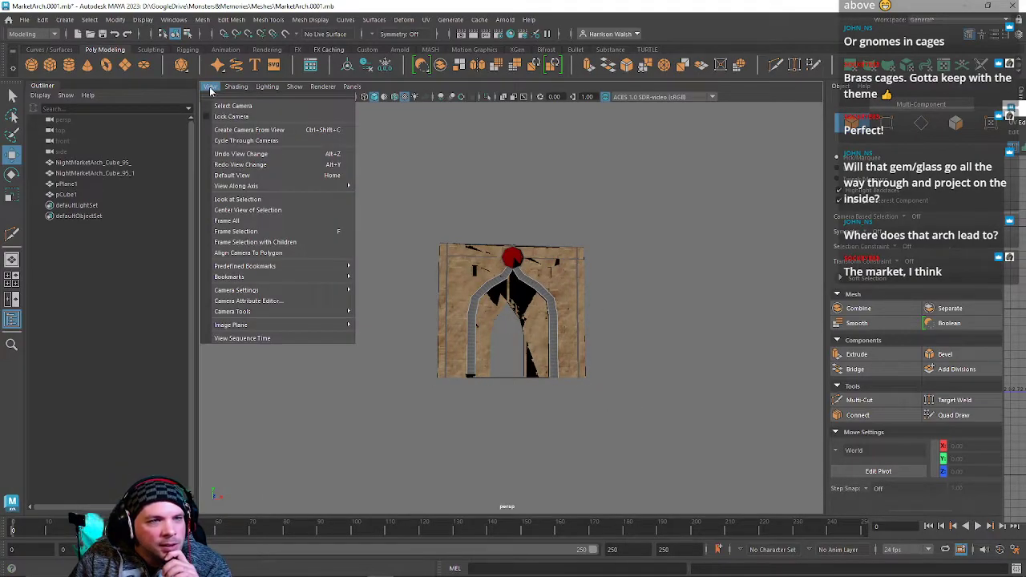
mouse_move(227, 91)
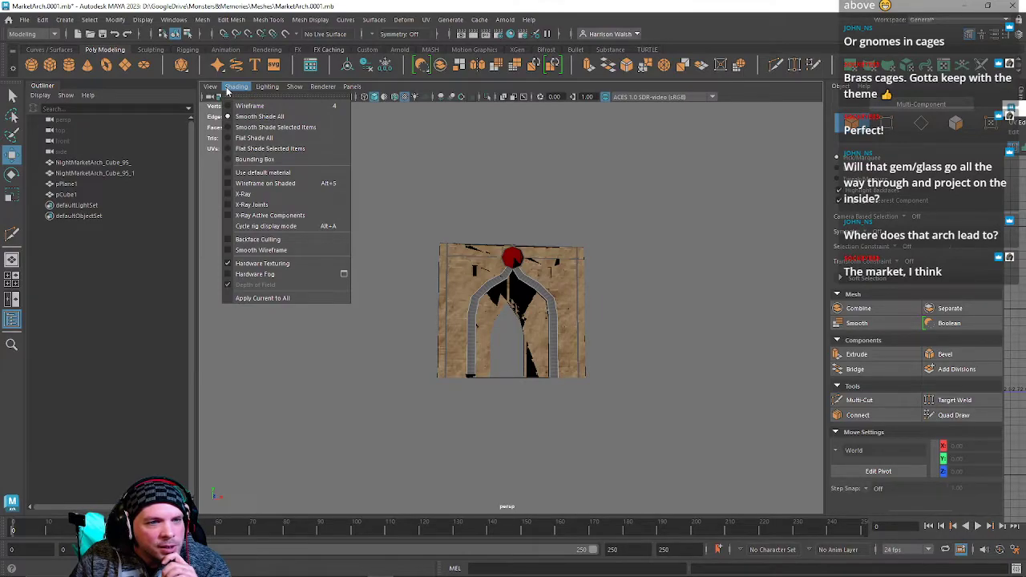
left_click(226, 238)
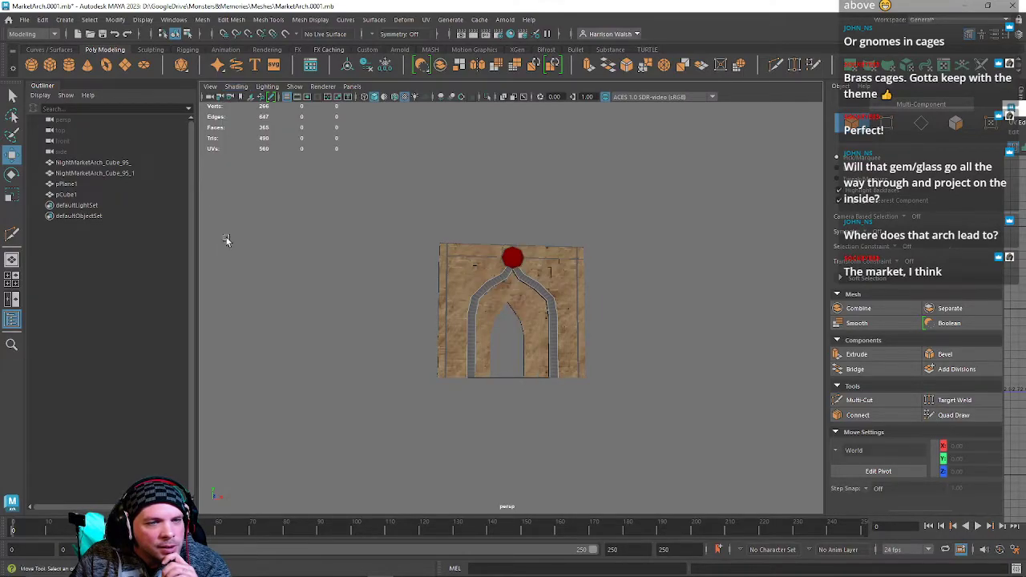
mouse_move(561, 353)
left_mouse_down("alt")
mouse_move(545, 367)
mouse_move(609, 352)
mouse_move(602, 334)
mouse_move(603, 346)
left_mouse_up("alt")
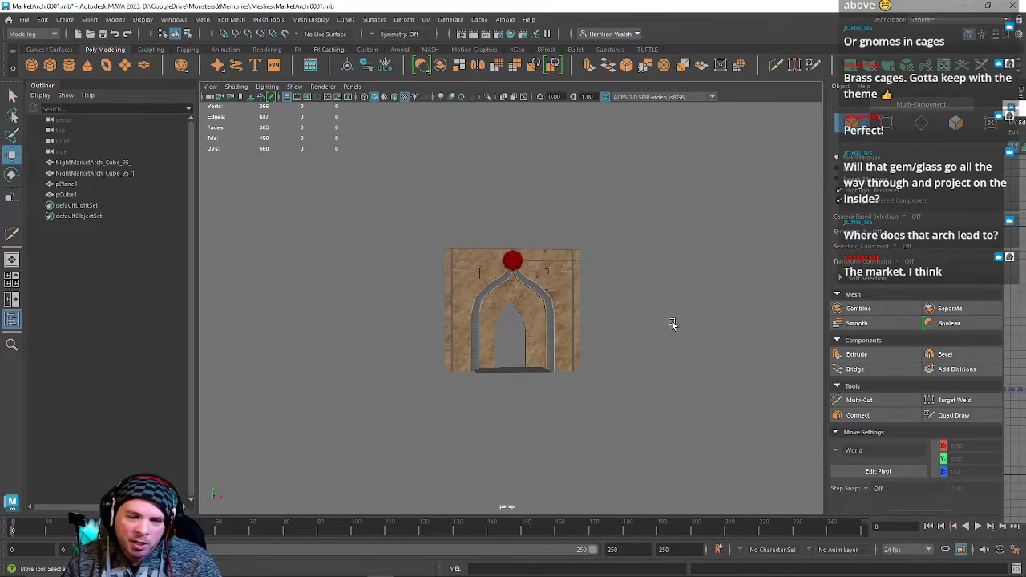
mouse_move(669, 300)
left_mouse_down("alt")
mouse_move(636, 287)
mouse_move(596, 291)
mouse_move(682, 300)
left_mouse_up("alt")
right_click_drag(682, 300, 738, 569, "alt")
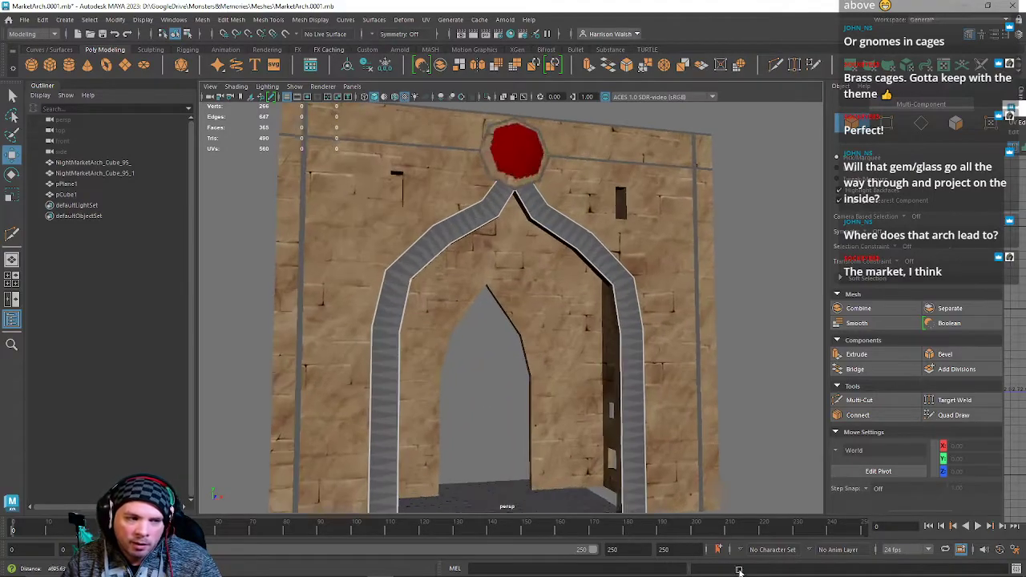
left_click_drag(503, 339, 552, 341, "alt")
right_click_drag(553, 341, 584, 372, "alt")
middle_click_drag(584, 371, 601, 381, "alt")
right_click_drag(601, 382, 540, 290, "alt")
mouse_move(540, 291)
left_mouse_down("alt")
mouse_move(563, 313)
mouse_move(542, 298)
left_mouse_up("alt")
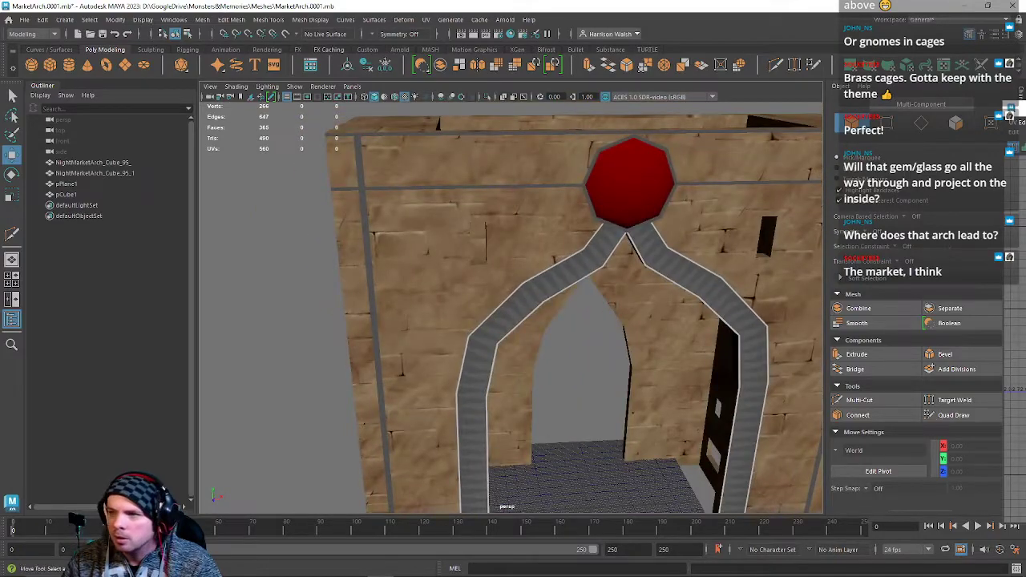
Bring the UV Editor back for the arch mesh and select the large wall shell with two doorway cutouts in multi-component mode.
left_click_drag(1020, 107, 698, 112)
left_click(385, 167)
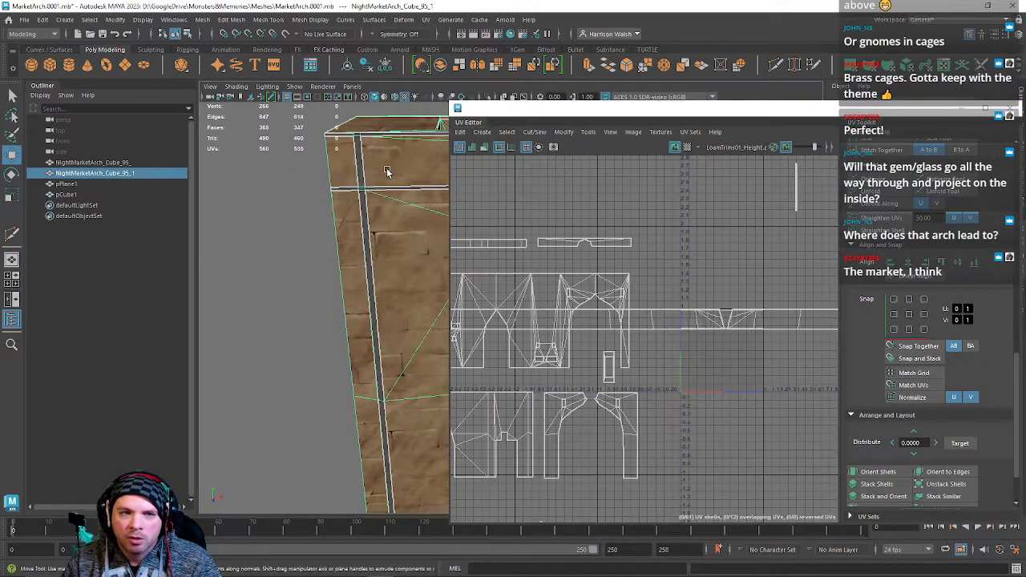
scroll(719, 334, "down", 3)
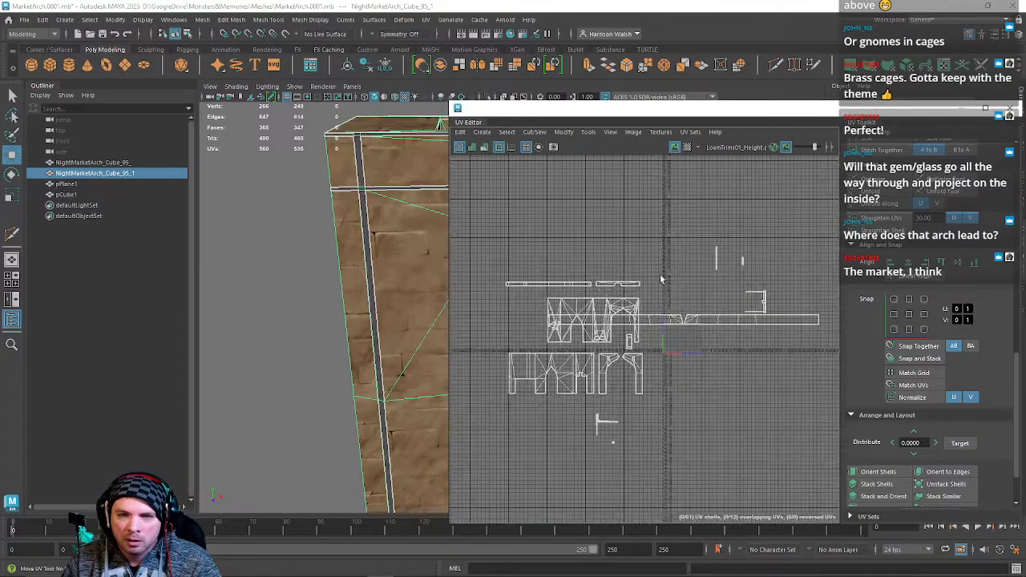
right_click(370, 221)
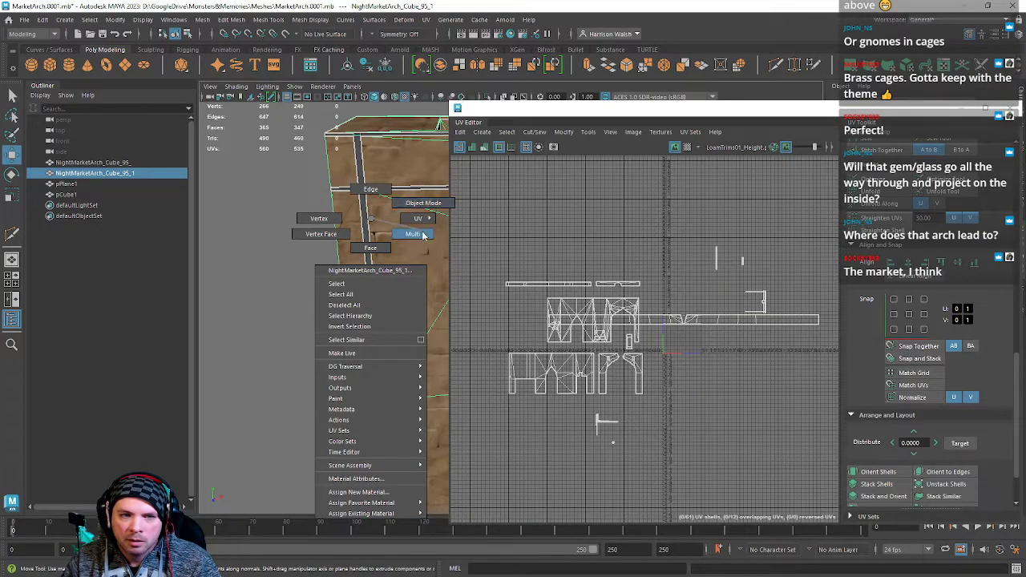
right_click_drag(385, 250, 385, 251)
middle_click_drag(733, 294, 691, 287, "alt")
double_click(594, 348)
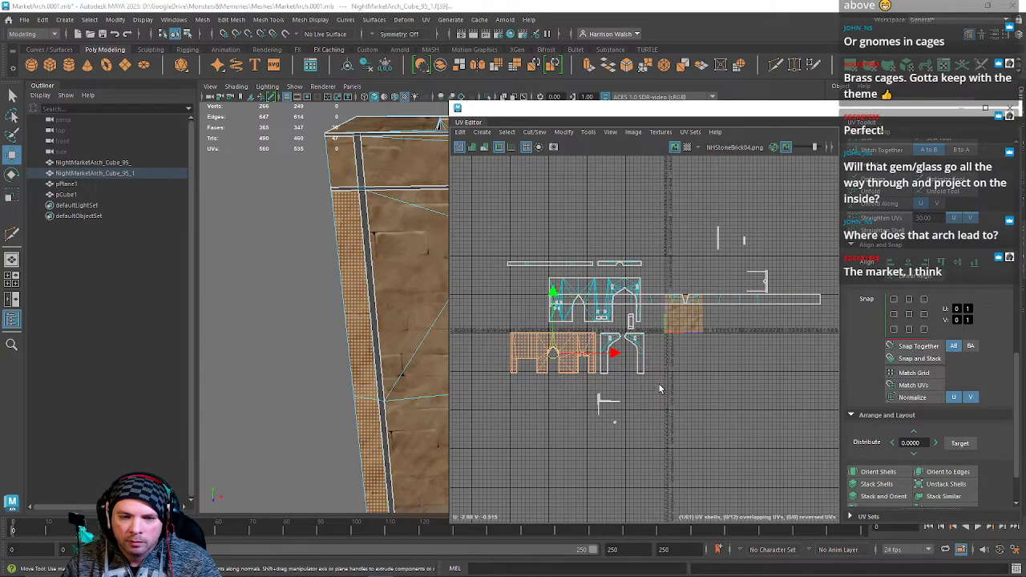
Switch to UV selection and select the two striped arch trim shells in the long horizontal strip.
right_click_drag(708, 301, 745, 299)
left_click(685, 302)
double_click(687, 304)
double_click(678, 301, "shift")
Move the striped arch trim's UV shells along positive U, away from the other shells, and check the trim beneath the medallion.
middle_click_drag(381, 275, 120, 280, "alt")
left_click_drag(359, 292, 336, 304, "alt")
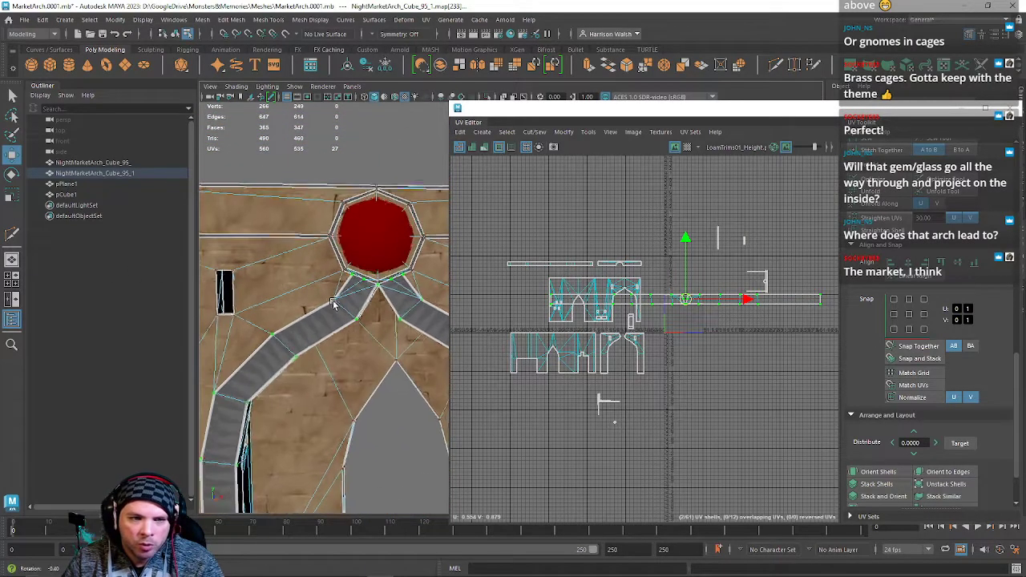
right_click_drag(337, 304, 422, 401, "alt")
middle_click_drag(340, 337, 438, 317, "alt")
left_click_drag(751, 302, 937, 302)
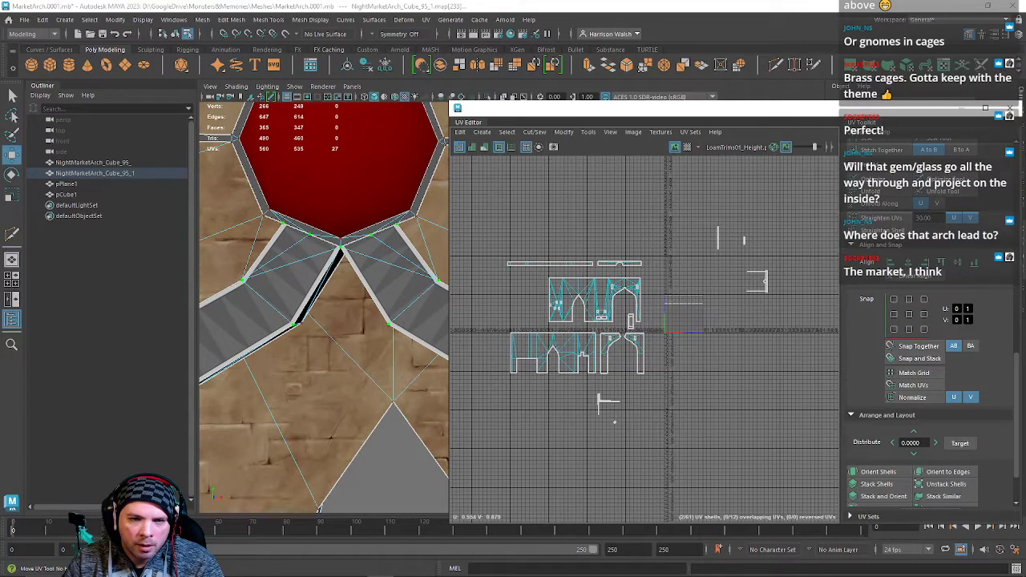
scroll(721, 287, "up", 8)
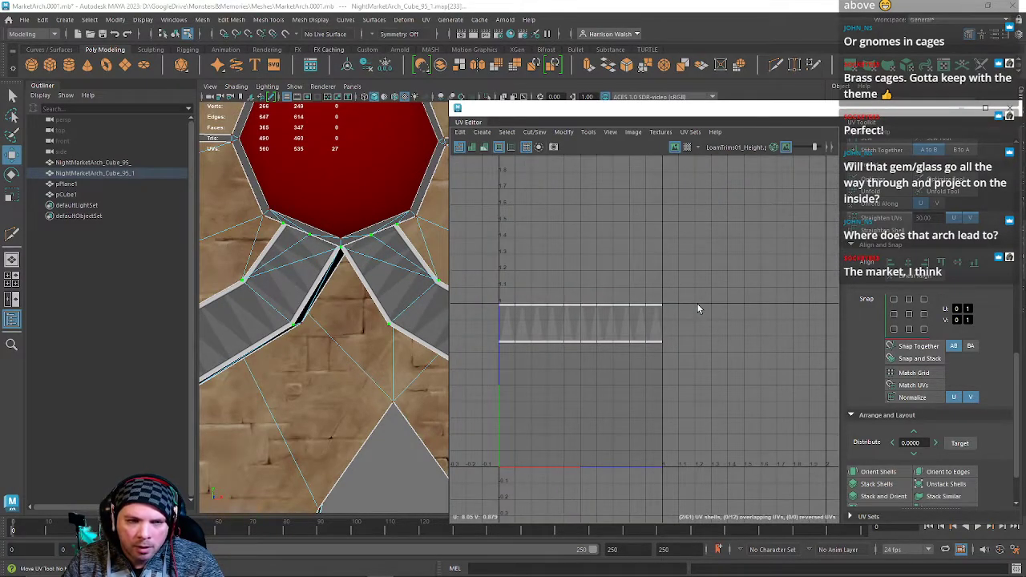
scroll(750, 319, "up", 10)
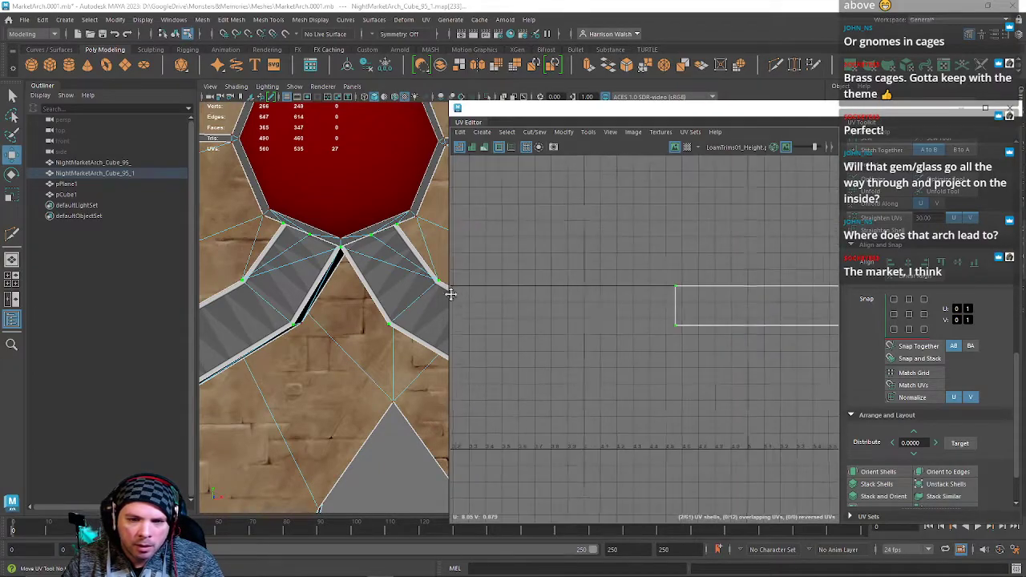
Select the striped arch trim's first UV shell and nudge it slightly along positive U.
key("f")
scroll(576, 328, "up", 6)
double_click(609, 315)
middle_click_drag(555, 294, 755, 325, "alt")
scroll(670, 337, "down", 8)
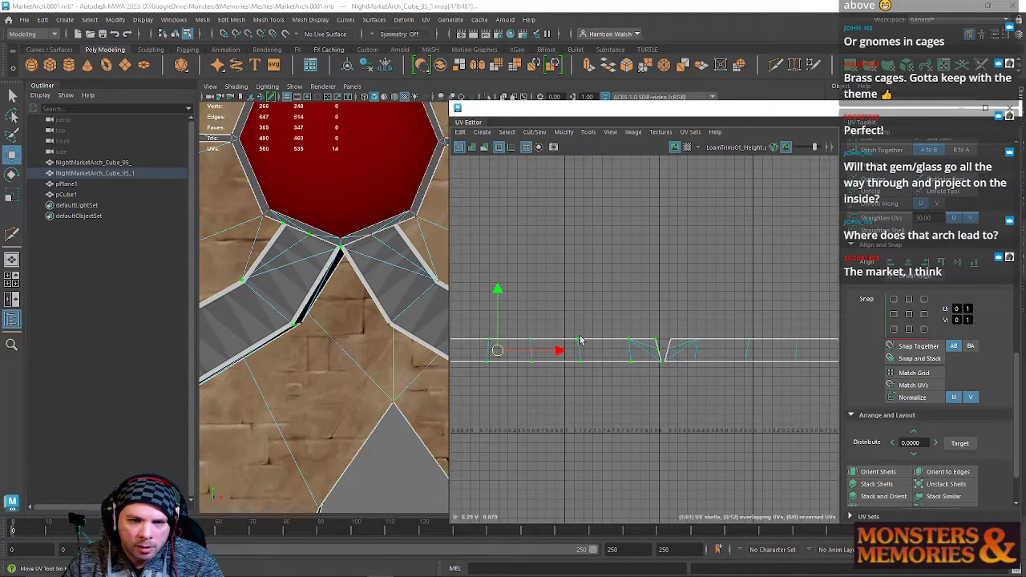
left_click_drag(554, 358, 555, 362)
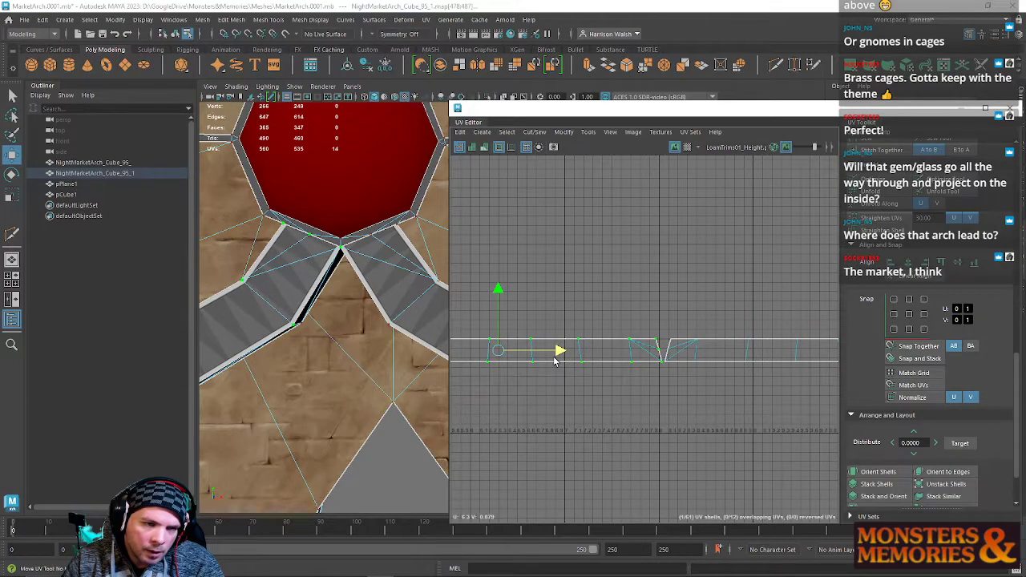
Nudge the second striped trim shell slightly along positive U and check the trim beneath the medallion.
double_click(753, 347)
middle_click_drag(775, 346, 627, 330, "alt")
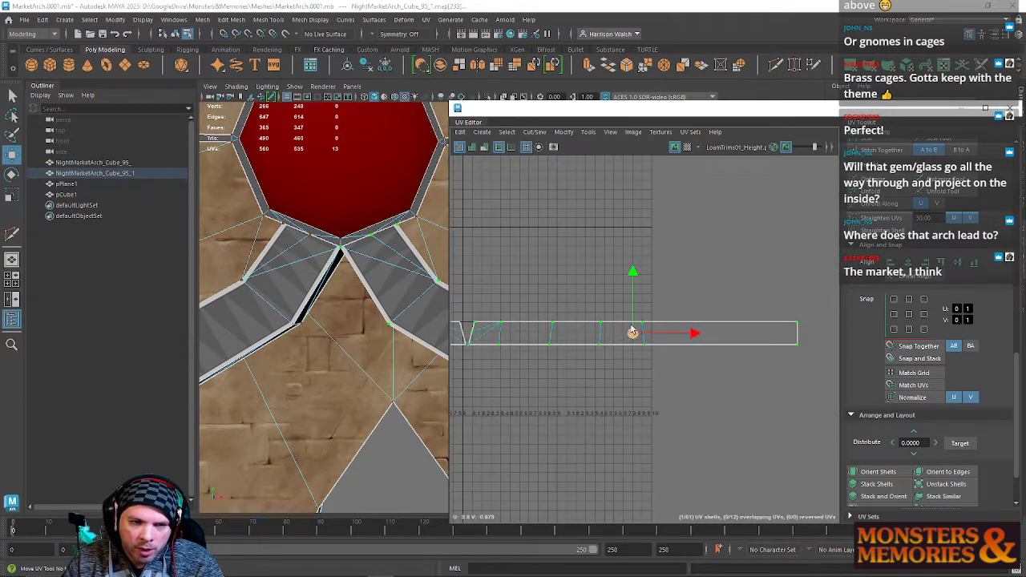
left_click_drag(701, 338, 703, 339)
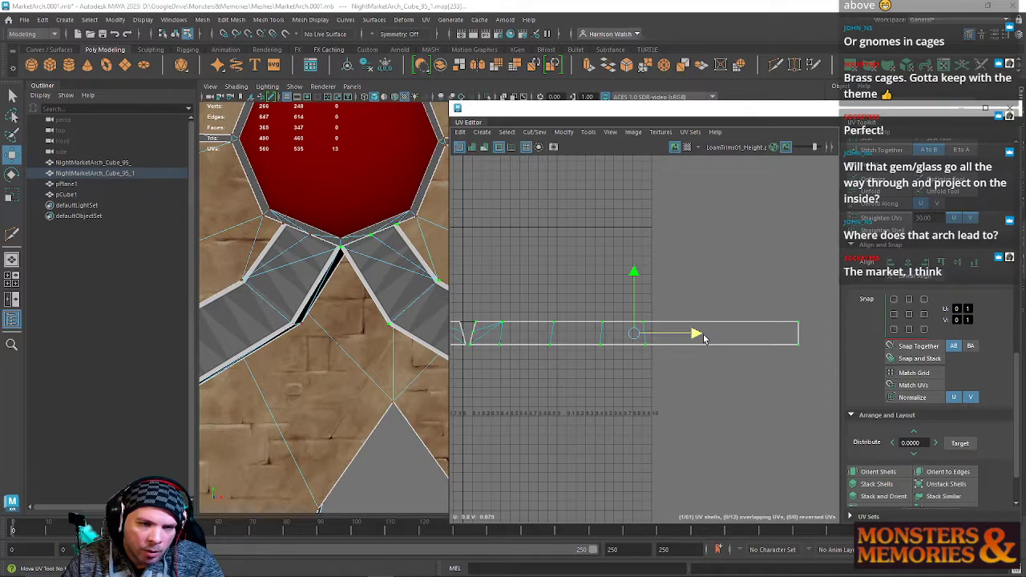
middle_click_drag(580, 331, 637, 331, "alt")
middle_click_drag(310, 277, 339, 285, "alt")
left_click_drag(380, 277, 335, 250, "alt")
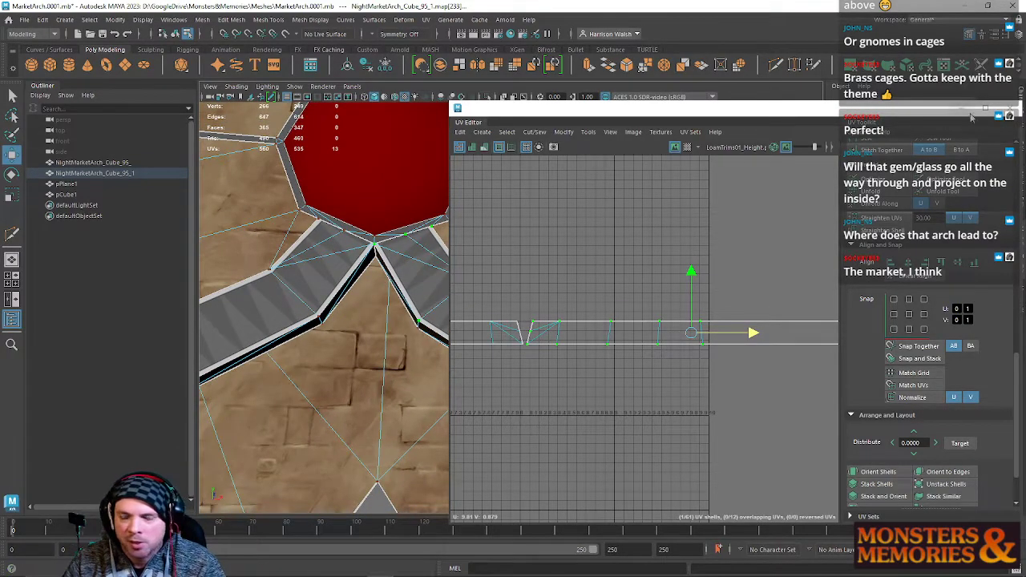
Locate the thin border trim shells in the UV layout and find the matching trim at the wall's corner.
scroll(529, 302, "down", 4)
middle_click_drag(522, 285, 842, 282, "alt")
scroll(764, 289, "up", 1)
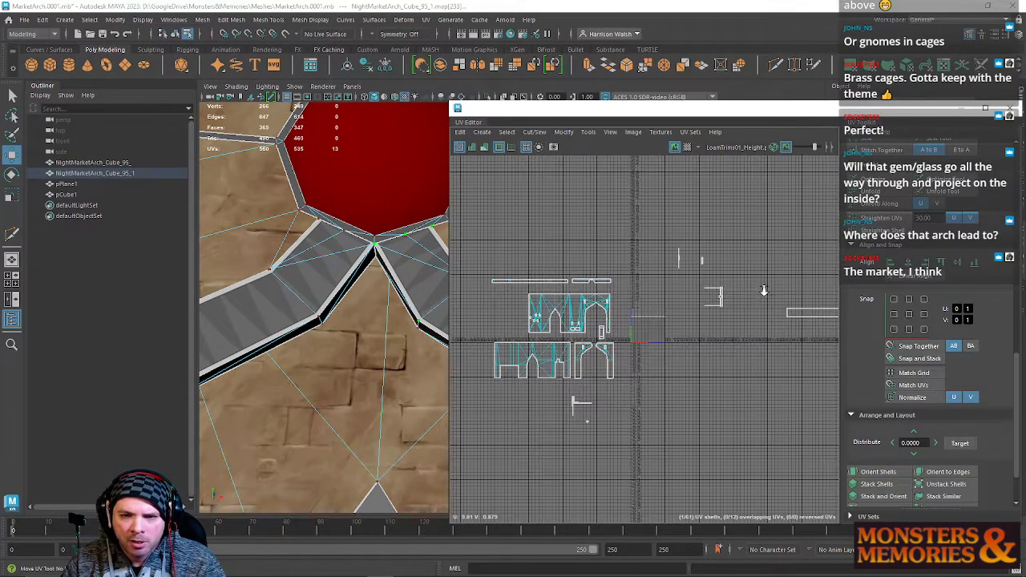
scroll(764, 289, "up", 6)
scroll(581, 298, "down", 2)
middle_click_drag(561, 276, 654, 339, "alt")
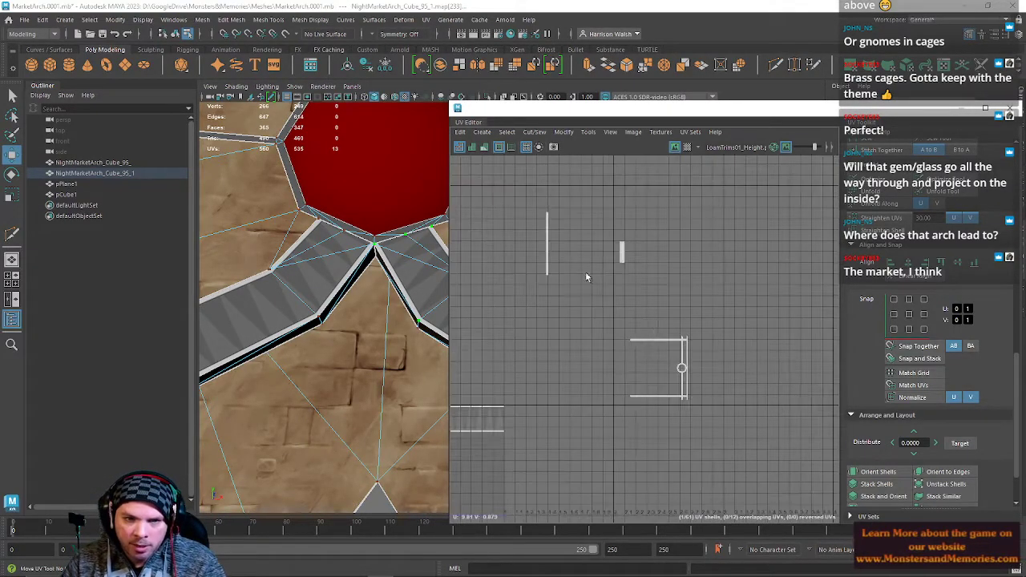
left_click_drag(540, 197, 657, 314)
scroll(263, 225, "down", 3)
middle_click_drag(294, 241, 307, 247, "alt")
left_click_drag(312, 256, 500, 269, "alt")
scroll(529, 232, "up", 4)
middle_click_drag(588, 245, 573, 248, "alt")
left_click_drag(320, 276, 425, 269, "alt")
Select the corner edges of the top trim and the lower band, and stitch their UVs together.
left_click_drag(674, 107, 1025, 123)
scroll(467, 302, "up", 5)
scroll(420, 298, "down", 6)
middle_click_drag(435, 259, 501, 288, "alt")
scroll(501, 304, "up", 3)
right_click_drag(480, 248, 481, 219)
left_click(481, 248)
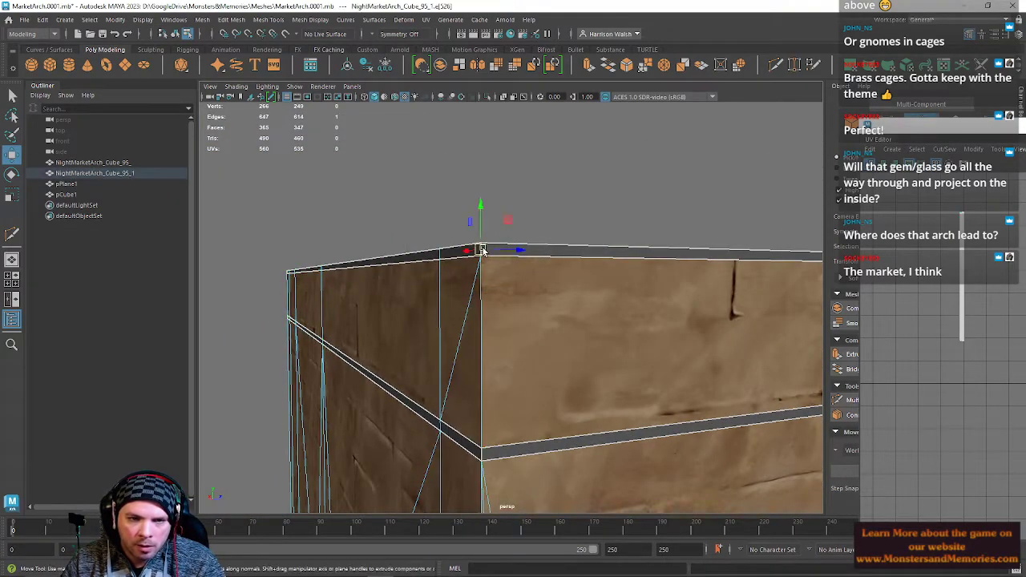
left_click(481, 454, "shift")
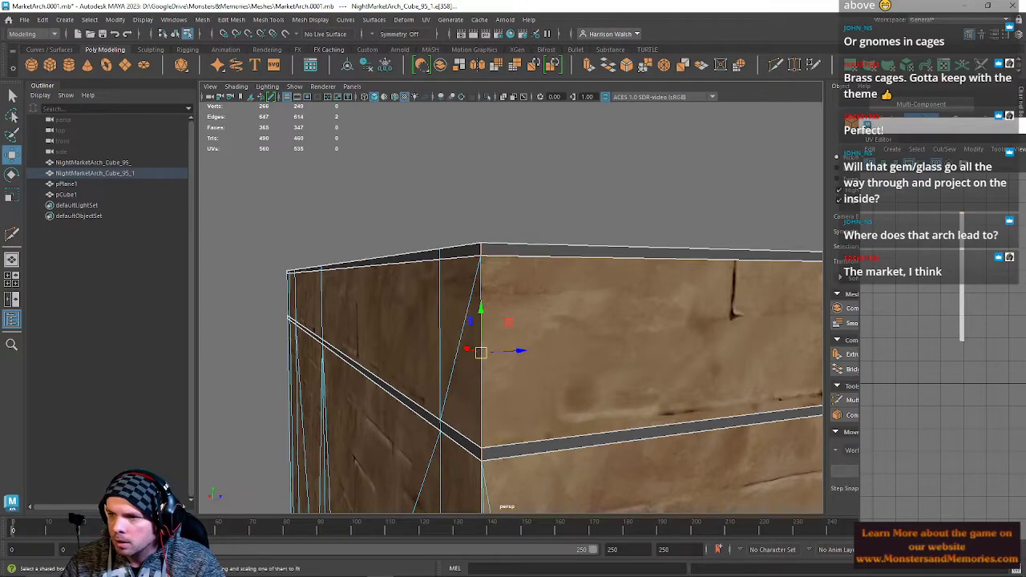
key("shift+s")
Select the short end edges of the two long trim strips in the UV Editor and stitch the adjoining UVs.
middle_click_drag(924, 311, 896, 329, "alt")
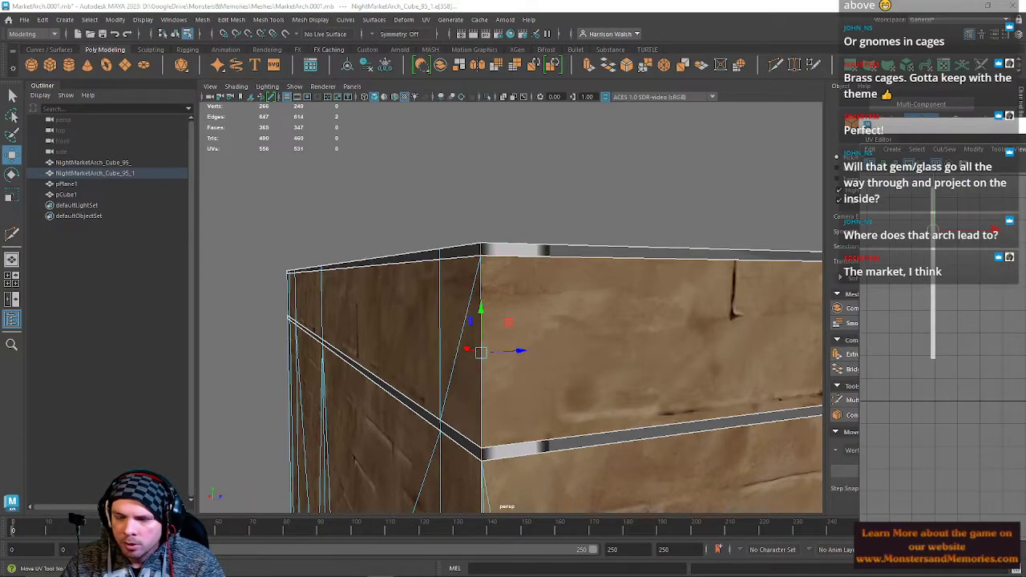
scroll(915, 355, "up", 4)
left_click_drag(979, 351, 980, 351)
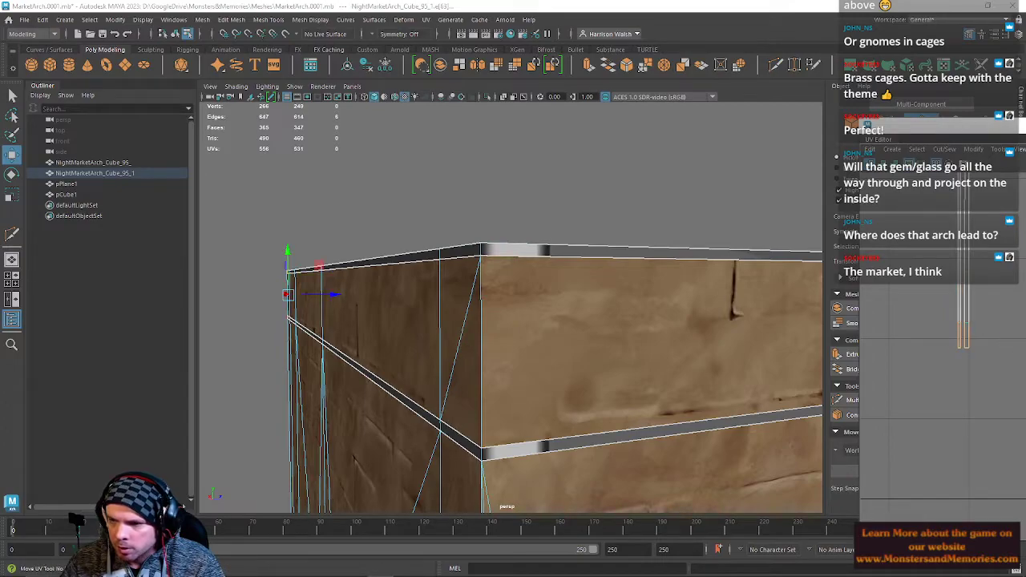
left_click(956, 338)
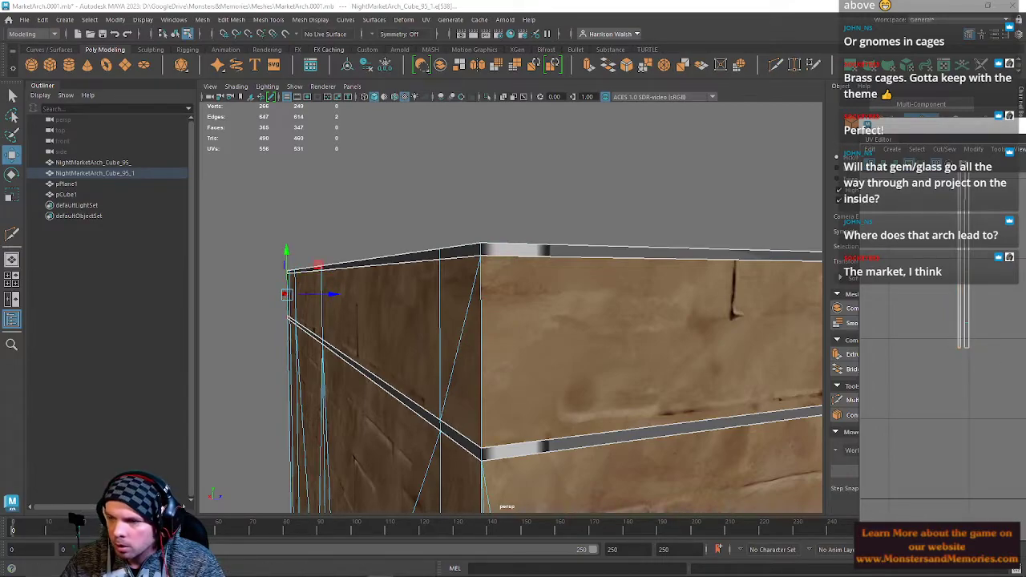
Select the three border edges where the front trim's horizontal strip crosses the two vertical strips and cut their UVs.
left_click_drag(660, 385, 391, 372, "alt")
scroll(978, 380, "down", 5)
middle_click_drag(978, 380, 838, 179, "alt")
scroll(928, 370, "up", 6)
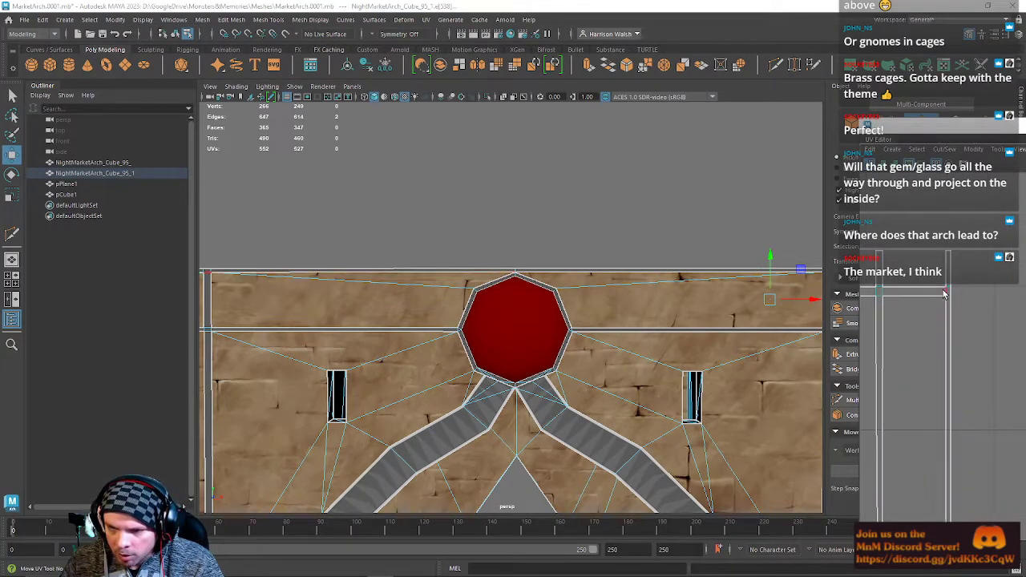
right_click_drag(943, 293, 947, 264)
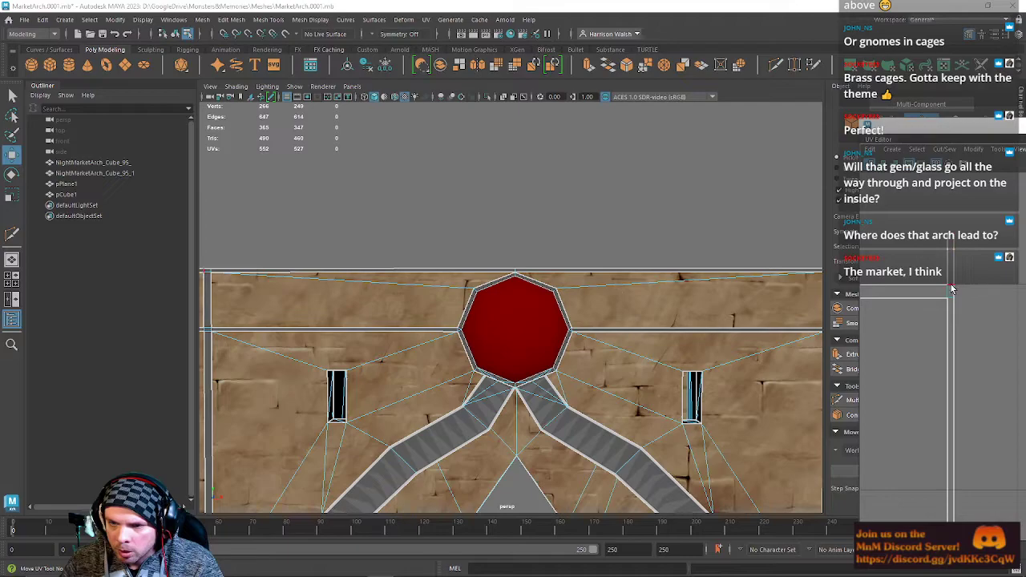
left_click(948, 290)
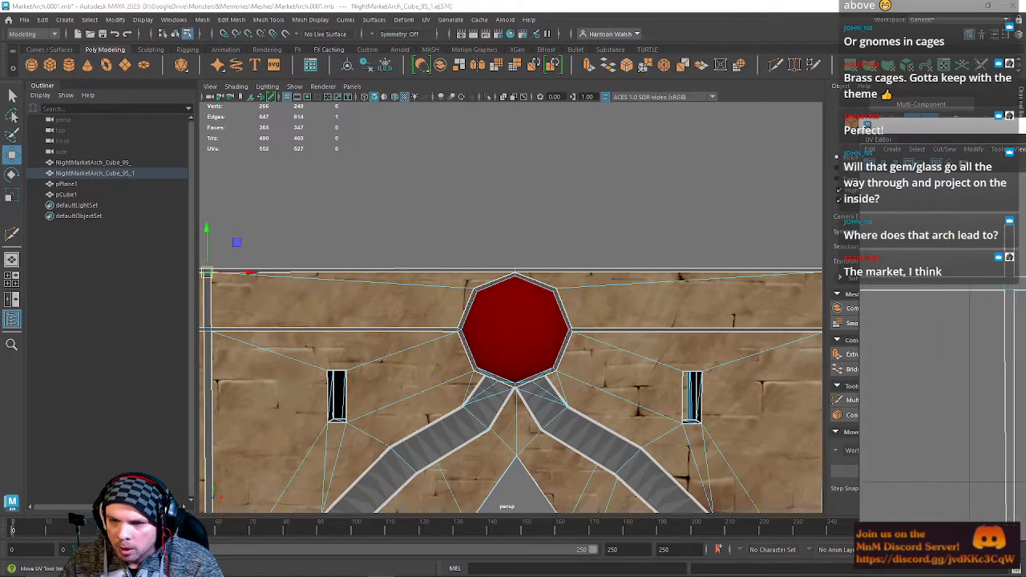
middle_click_drag(928, 281, 900, 284, "alt")
left_click(901, 285, "shift")
left_click(893, 290, "shift")
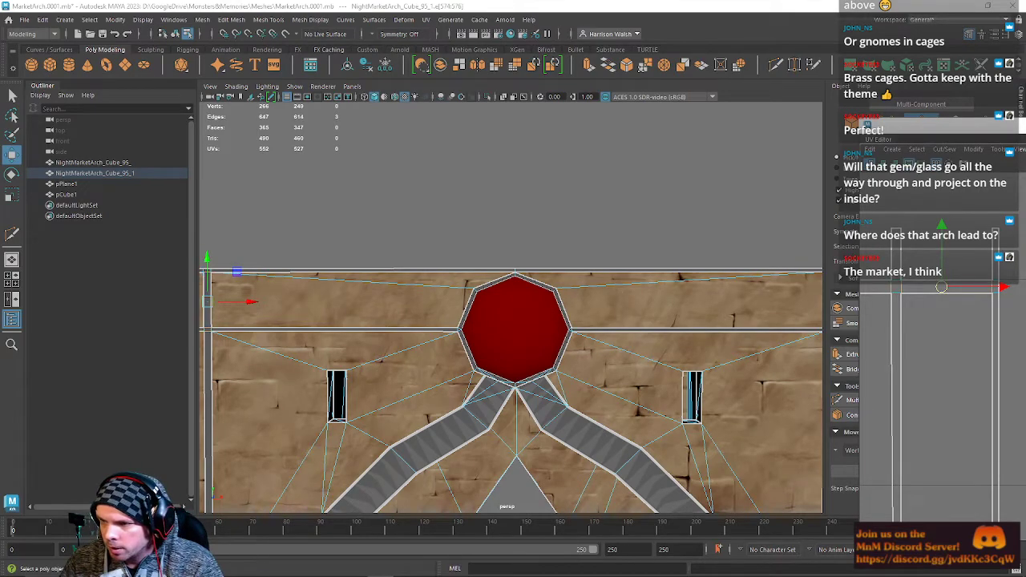
left_click_drag(1018, 124, 609, 116)
scroll(934, 385, "up", 6)
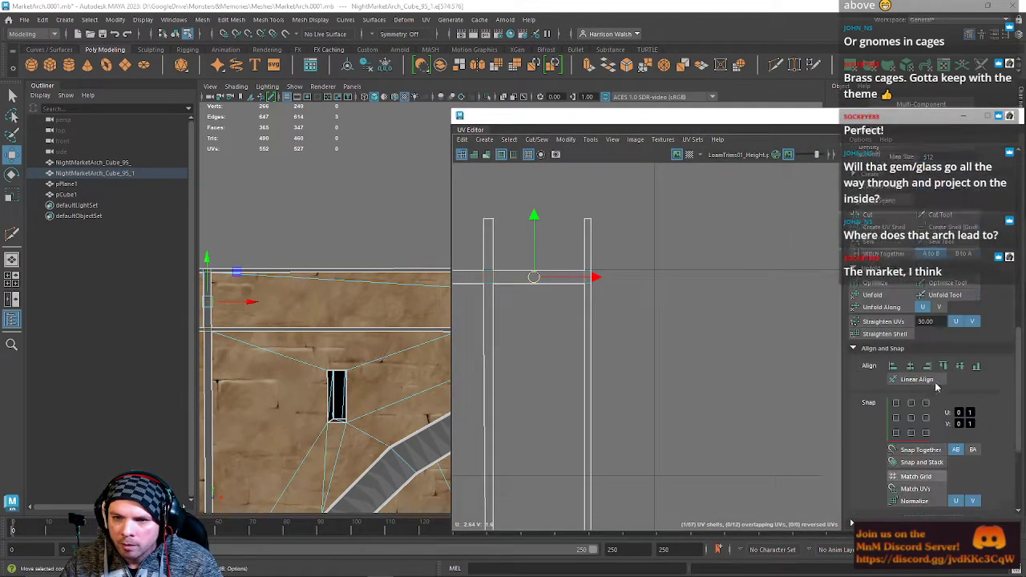
scroll(926, 337, "down", 5)
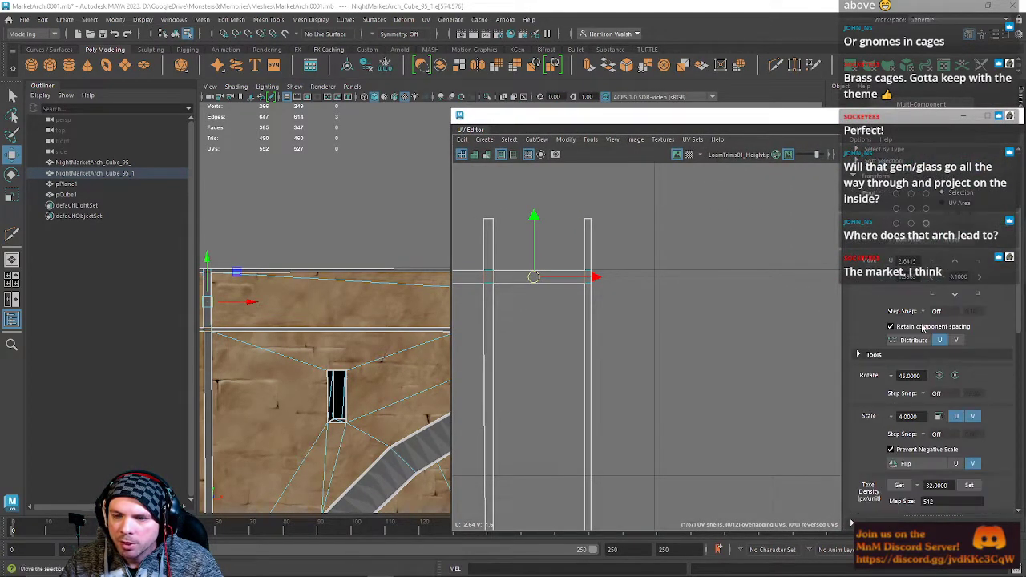
scroll(886, 258, "up", 2)
left_click(881, 239)
Select the two edges joining the octagonal medallion ring to the straight strips above and below it, and cut them.
middle_click_drag(609, 455, 707, 200, "alt")
scroll(651, 410, "down", 2)
middle_click_drag(651, 410, 649, 245, "alt")
scroll(611, 333, "up", 3)
left_click(617, 238)
middle_click_drag(667, 355, 691, 194, "alt")
left_click(645, 457, "shift")
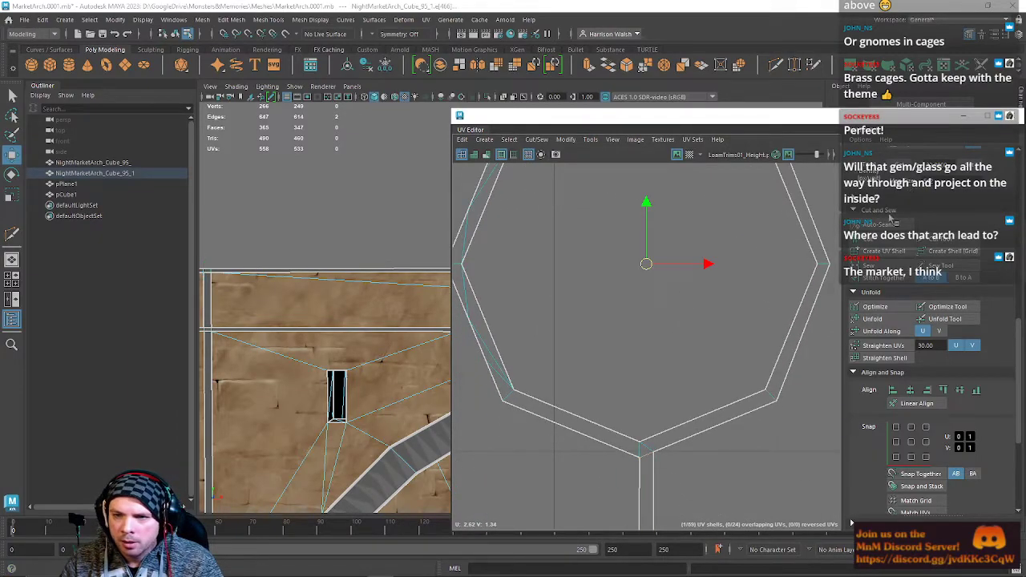
Select the octagonal medallion ring's UV shell and move it away from the straight trim strips.
scroll(615, 324, "down", 4)
double_click(582, 327)
left_click_drag(625, 327, 801, 124)
middle_click_drag(741, 281, 701, 548, "alt")
left_click_drag(765, 373, 776, 149)
middle_click_drag(665, 481, 641, 264, "alt")
middle_click_drag(634, 412, 638, 388, "alt")
Select the four edges at the other crossing of the horizontal strip with the vertical strips and cut their UVs.
scroll(640, 441, "up", 1)
scroll(634, 434, "up", 5)
right_click_drag(612, 373, 609, 331)
left_click(610, 353)
left_click(627, 362, "shift")
left_click(782, 357, "shift")
left_click(792, 355, "shift")
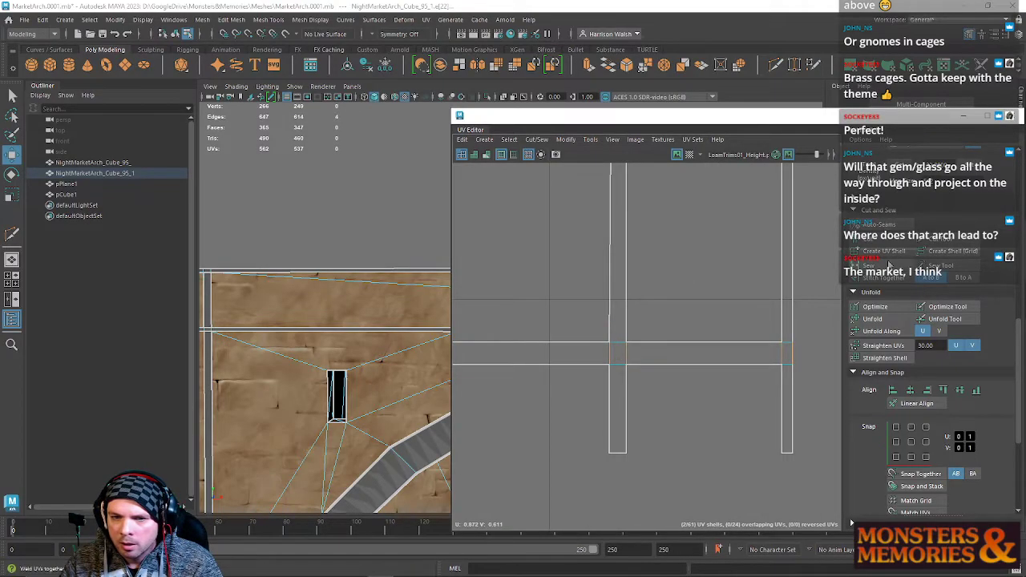
left_click(880, 244)
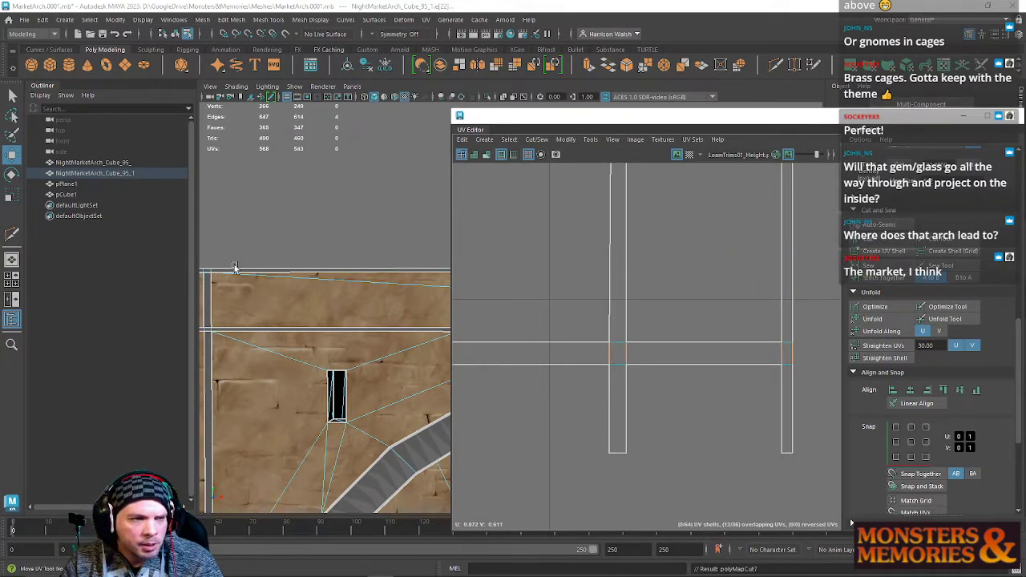
Switch to the four-view layout and examine the band's junction with the medallion ring in the front view.
left_click_drag(531, 120, 1025, 166)
key("space")
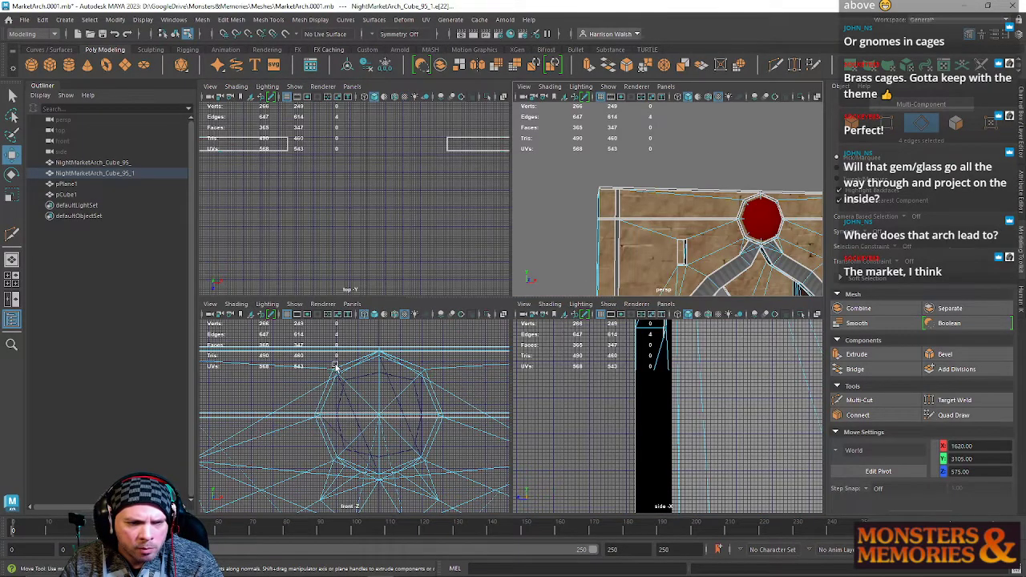
scroll(380, 373, "up", 10)
middle_click_drag(380, 374, 380, 279, "alt")
middle_click_drag(366, 467, 459, 302, "alt")
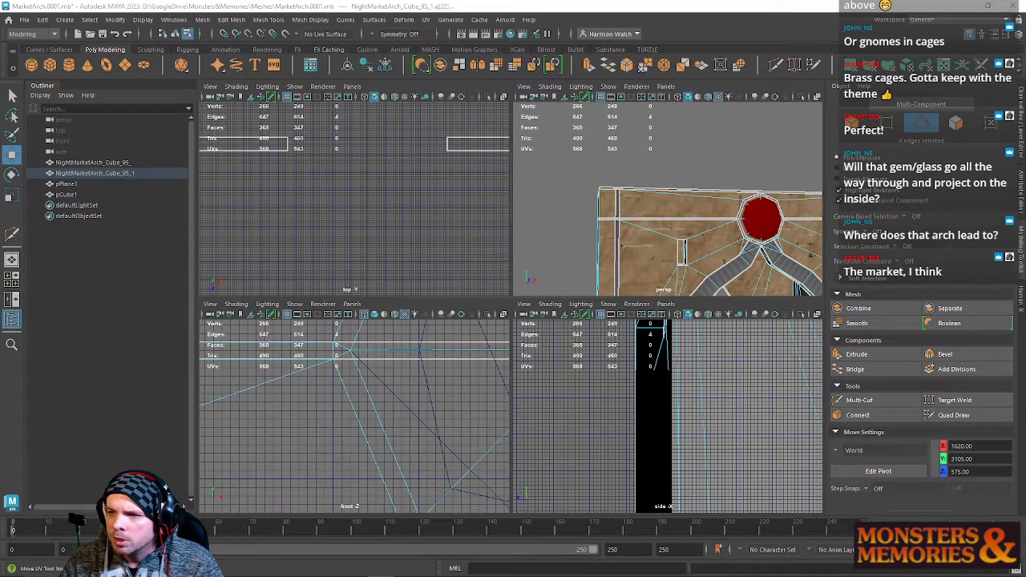
Bring the UV Editor back, select the short end edge of a vertical trim strip and stitch it to its match.
left_click_drag(1025, 137, 501, 116)
scroll(555, 344, "down", 2)
scroll(629, 348, "down", 5)
middle_click_drag(637, 253, 609, 343, "alt")
middle_click_drag(611, 225, 611, 400, "alt")
scroll(609, 302, "up", 2)
right_click_drag(618, 268, 620, 244)
scroll(603, 293, "up", 1)
scroll(605, 298, "up", 2)
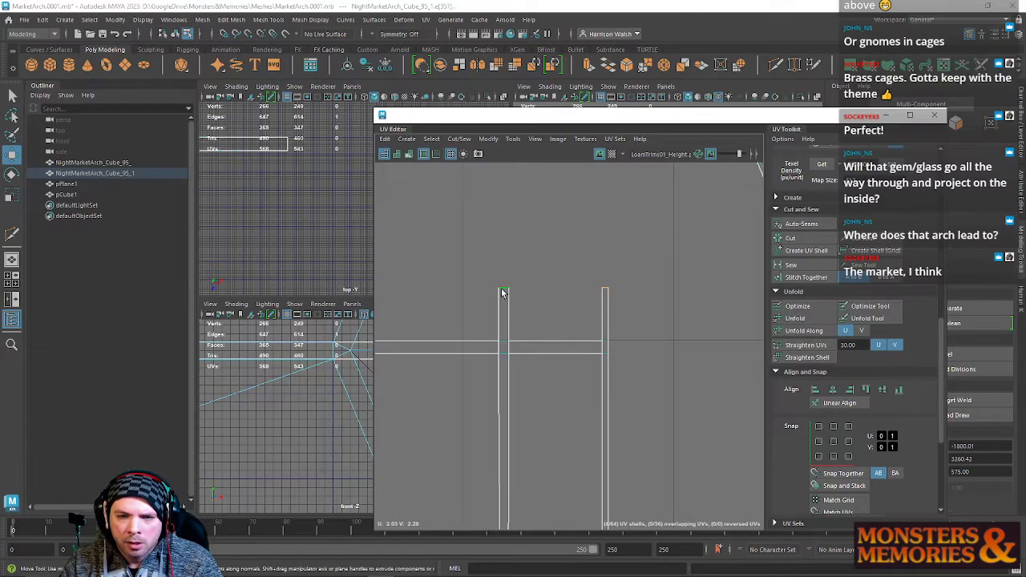
left_click(808, 278)
Select the short edge at the far end of the vertical trim strip and stitch the adjoining piece to it.
scroll(625, 401, "down", 3)
scroll(623, 430, "down", 6)
middle_click_drag(625, 437, 611, 365, "alt")
scroll(617, 383, "up", 6)
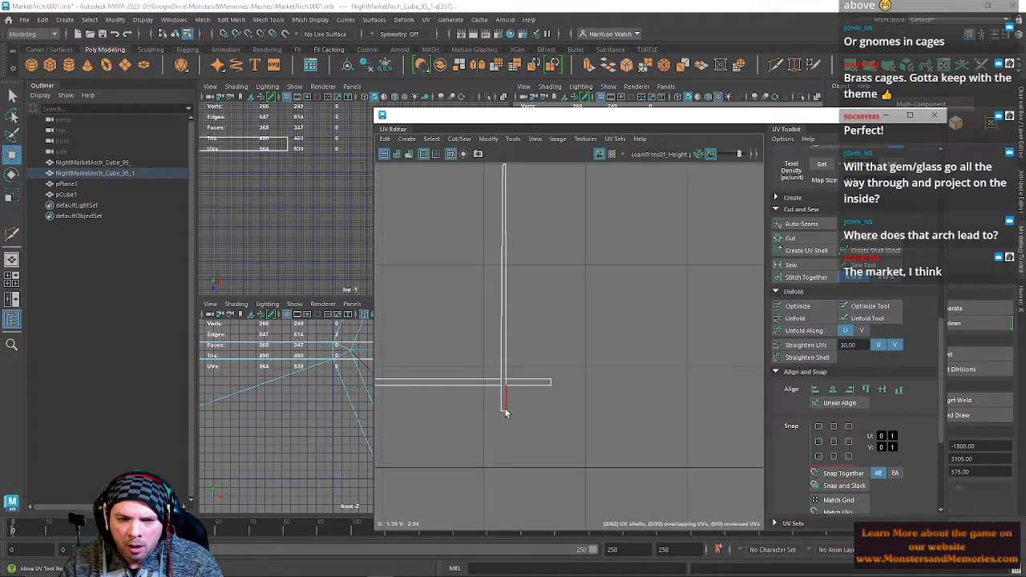
left_click(505, 414)
key("g")
Select all UVs of the stitched long vertical trim strip and unfold them along U.
scroll(525, 301, "down", 10)
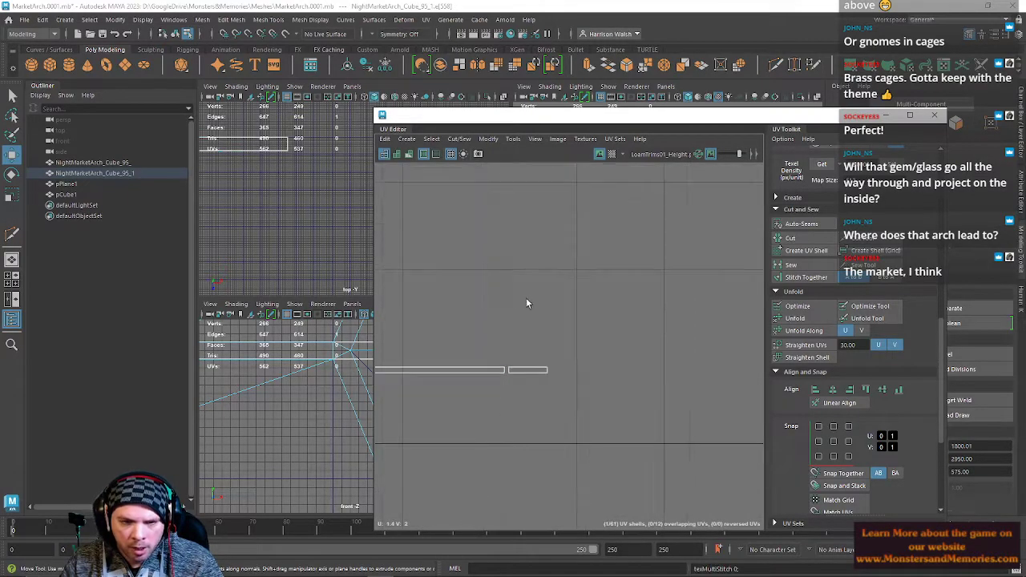
middle_click_drag(506, 321, 668, 343, "alt")
scroll(561, 276, "up", 8)
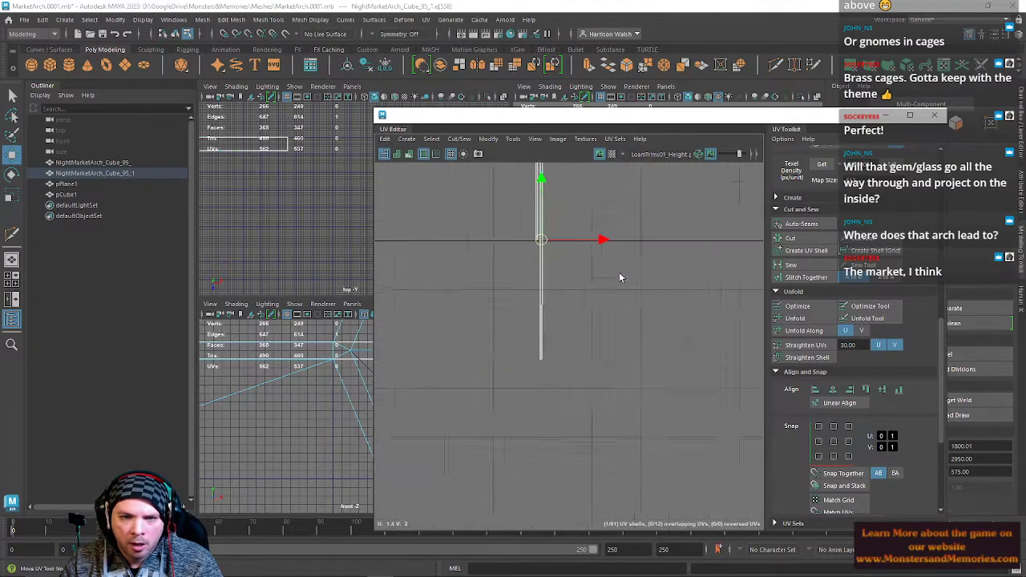
middle_click_drag(542, 245, 607, 326, "alt")
left_click_drag(545, 290, 534, 287)
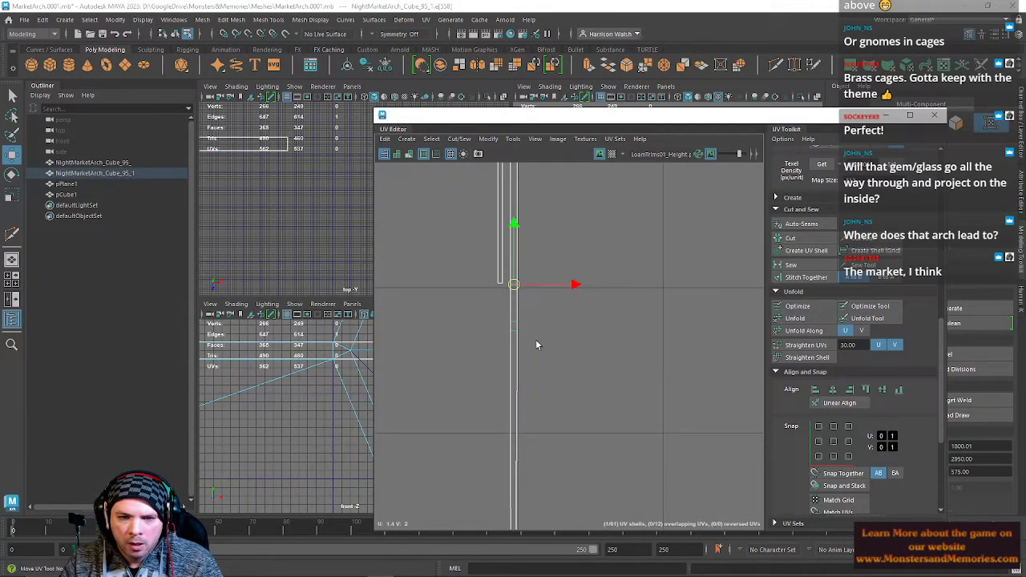
key("f")
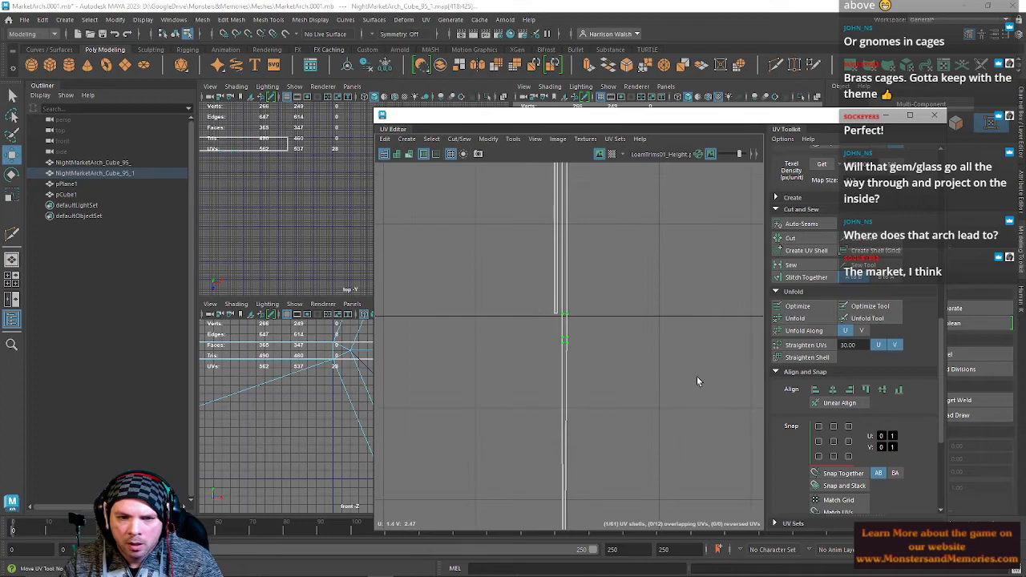
scroll(698, 382, "down", 3)
left_click(813, 330)
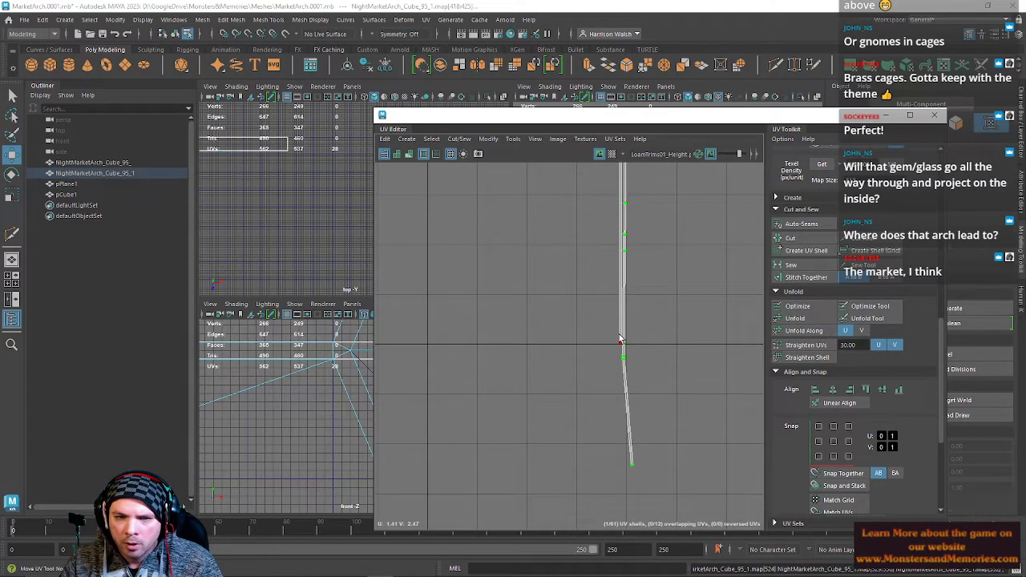
Undo the last UV edit, then separate the thin vertical shell from its neighbour and unfold it along V.
key("ctrl+z")
middle_click_drag(668, 273, 653, 506, "alt")
left_click_drag(669, 346, 737, 351)
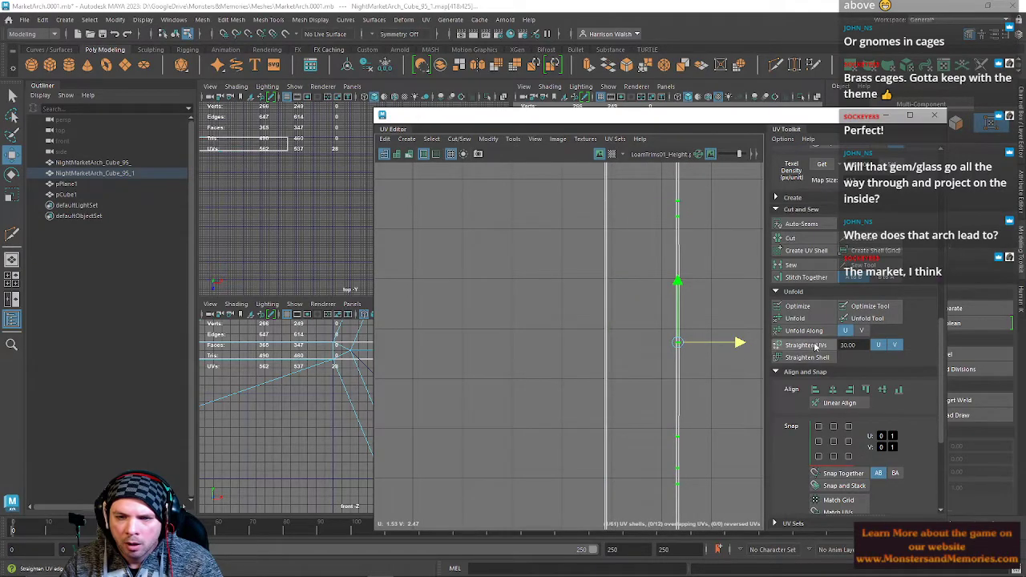
left_click(861, 331)
left_click(799, 333)
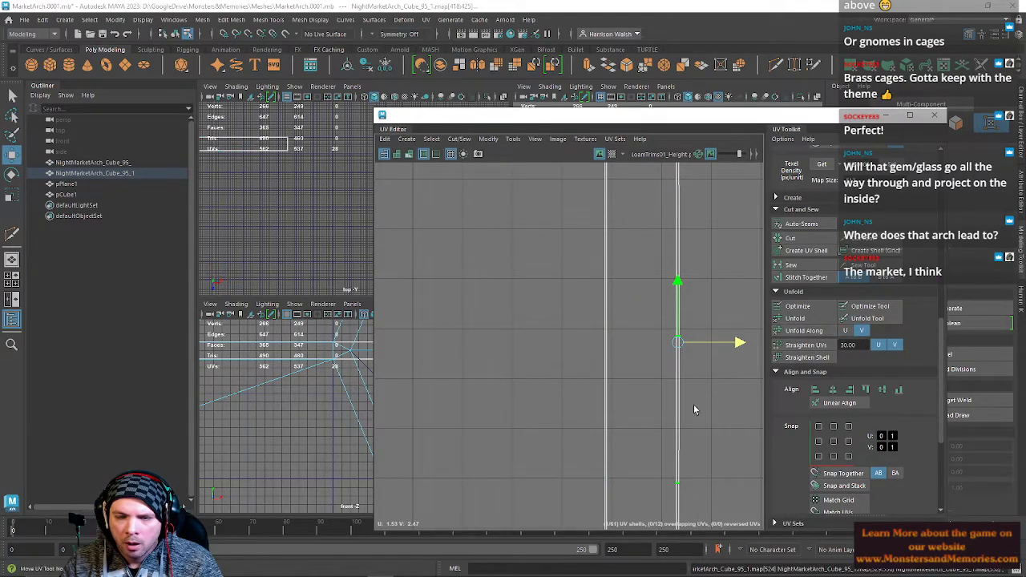
Deselect the thin vertical shell and maximize the UV Editor window.
scroll(647, 439, "down", 5)
middle_click_drag(637, 429, 619, 303, "alt")
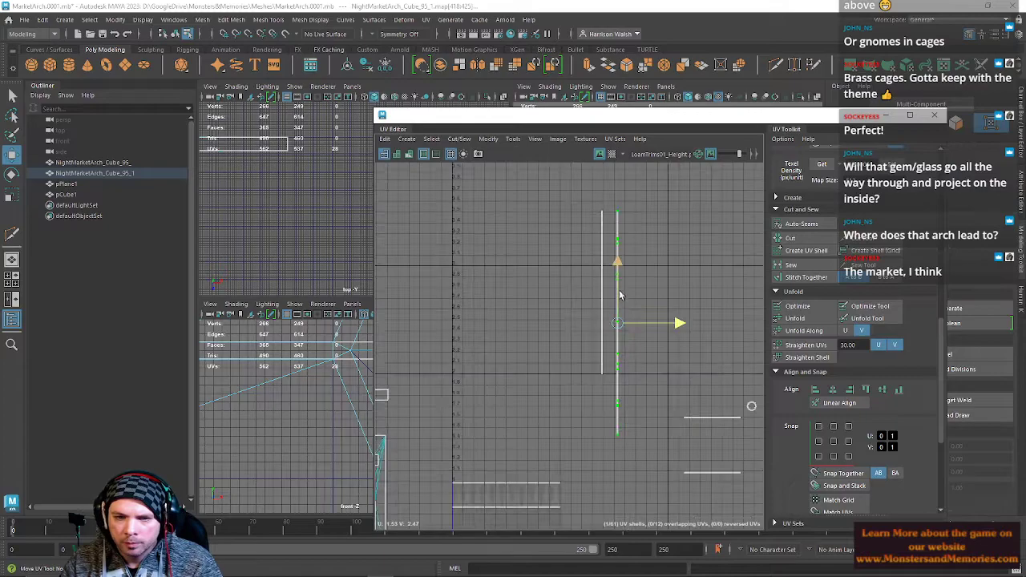
left_click_drag(612, 202, 616, 453)
scroll(627, 343, "up", 3)
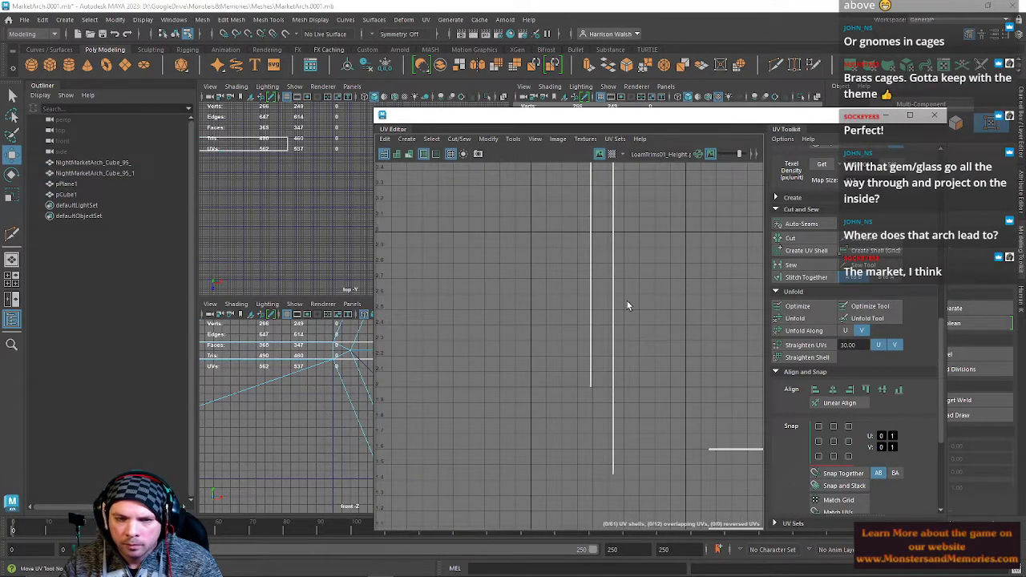
double_click(627, 120)
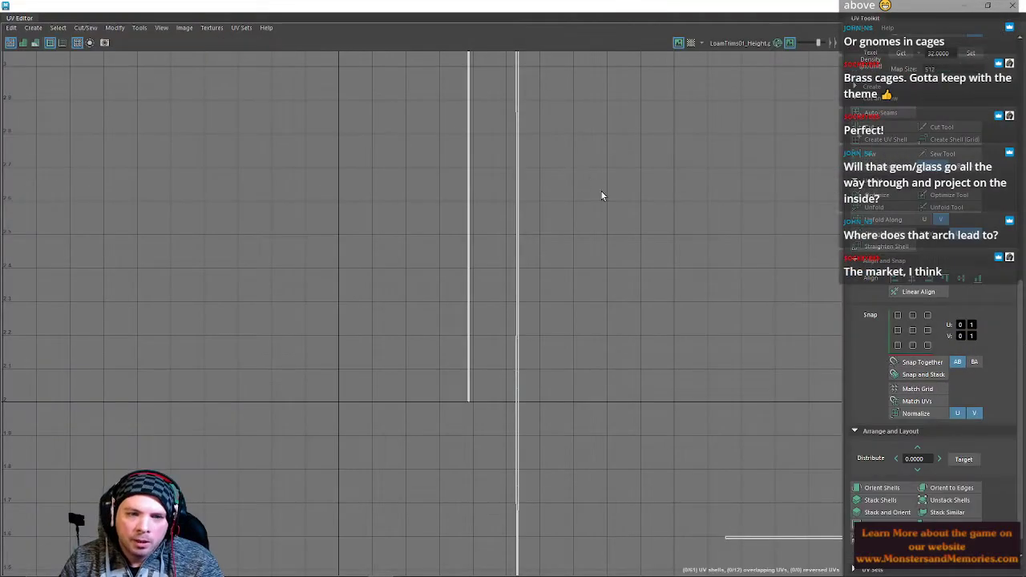
Select all the UVs along the right-hand border of the longer thin vertical shell, from its upper end to its lower end.
scroll(597, 183, "down", 3)
left_click(537, 98)
scroll(541, 101, "up", 5)
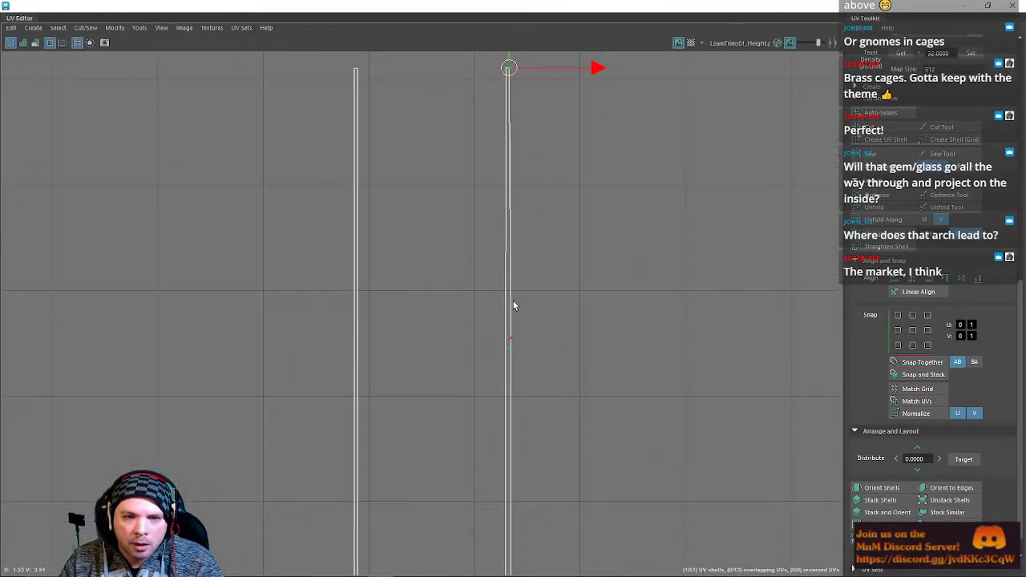
left_click_drag(515, 349, 548, 471)
middle_click_drag(549, 458, 595, 129, "alt")
middle_click_drag(553, 349, 542, 317, "alt")
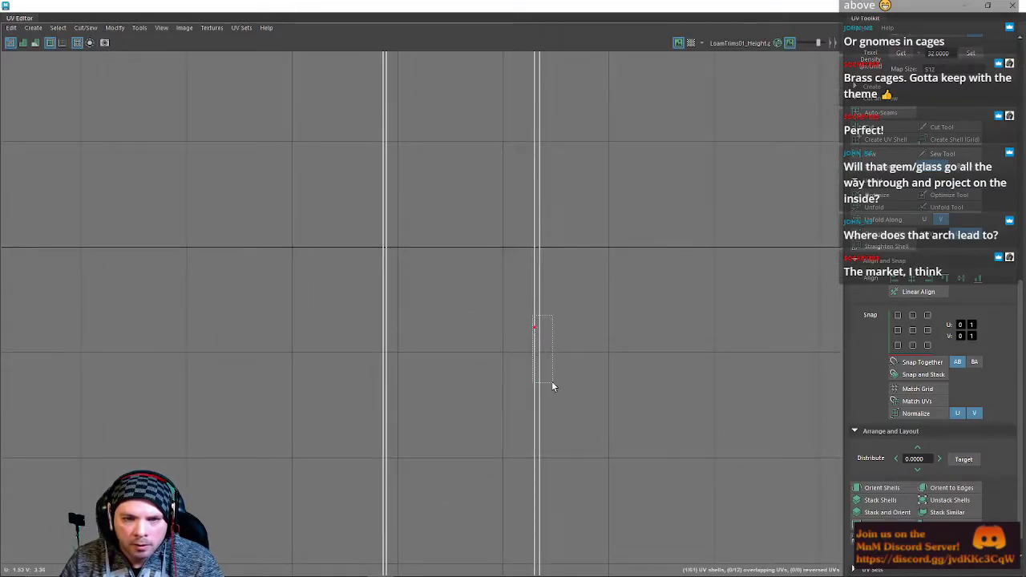
left_click_drag(549, 302, 537, 405)
middle_click_drag(611, 255, 588, 96, "alt")
middle_click_drag(568, 310, 569, 114, "alt")
middle_click_drag(534, 275, 541, 101, "alt")
middle_click_drag(581, 319, 575, 214, "alt")
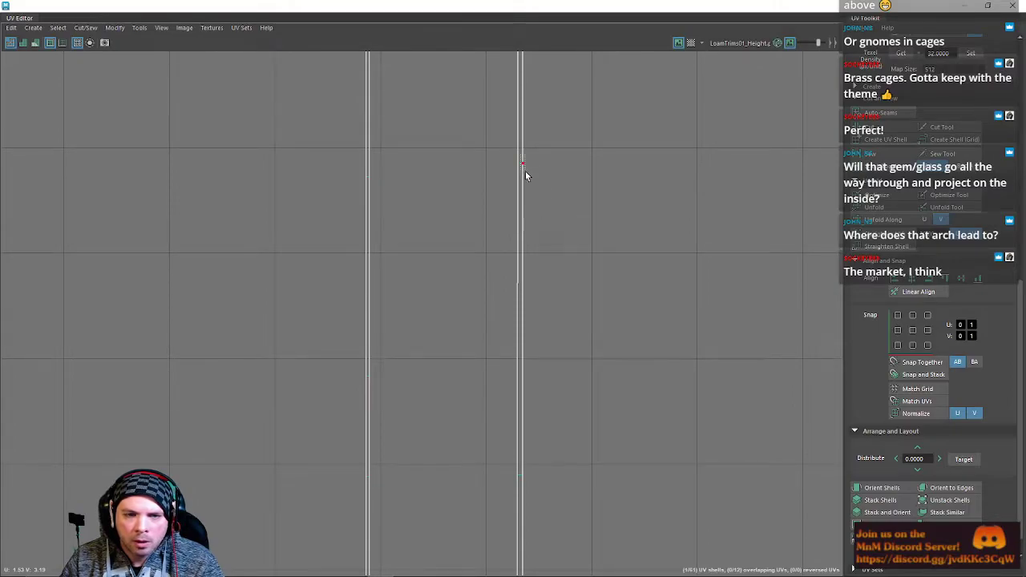
middle_click_drag(573, 401, 555, 201, "alt")
left_click_drag(550, 183, 555, 192)
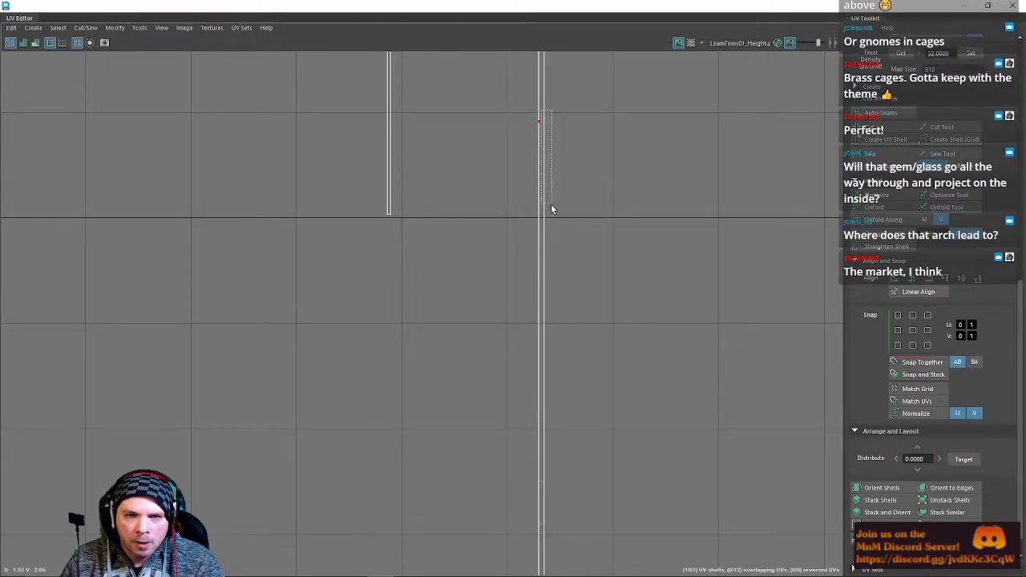
middle_click_drag(582, 457, 567, 228, "alt")
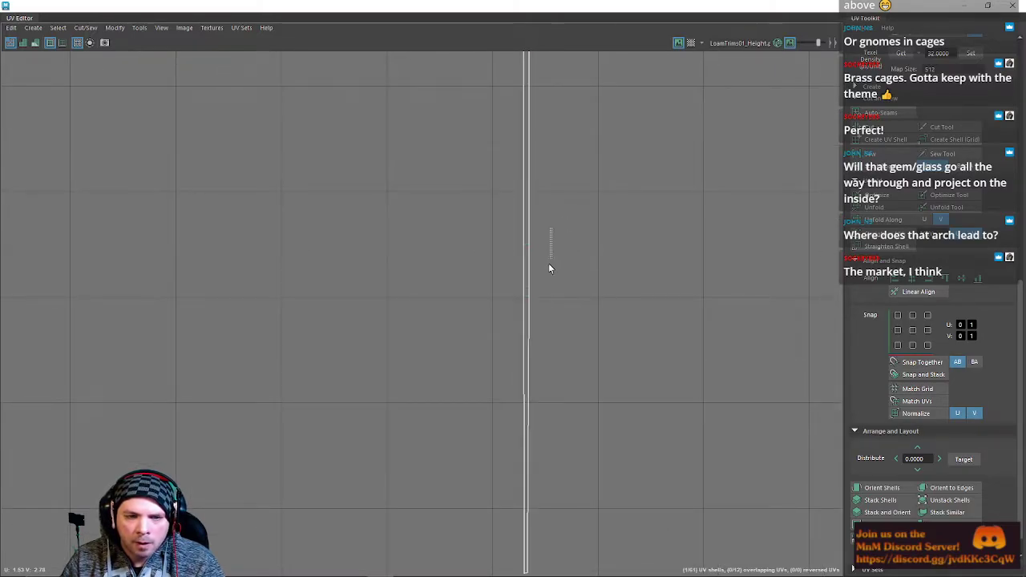
left_click_drag(528, 367, 526, 362)
middle_click_drag(527, 362, 538, 222, "alt")
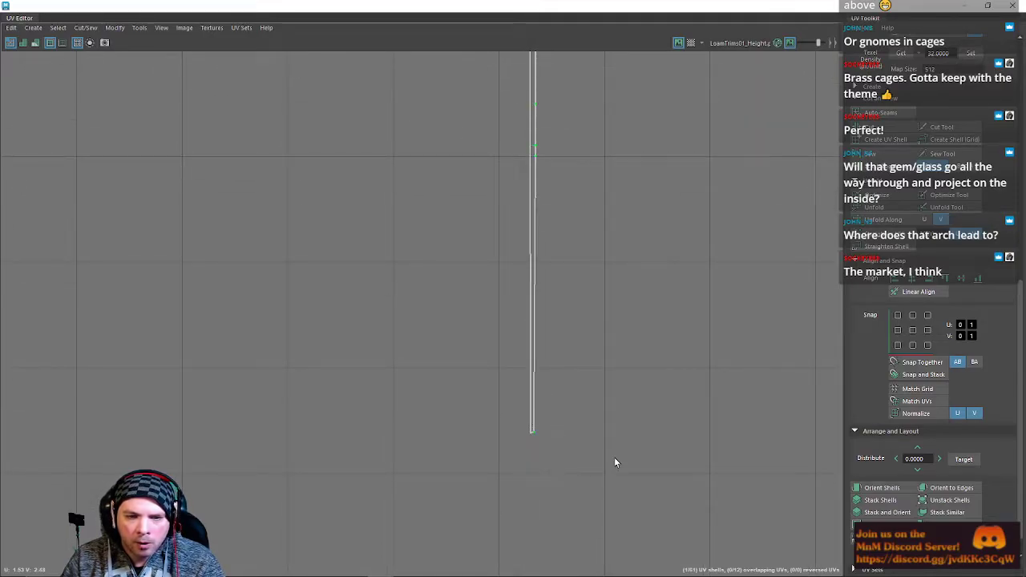
Move the selected UV column outward to widen the long vertical shell, and align the UVs of its opposite column.
scroll(568, 298, "down", 2)
scroll(572, 288, "down", 3)
left_click_drag(638, 65, 653, 65)
middle_click_drag(584, 177, 629, 427, "alt")
scroll(614, 325, "down", 2)
left_click_drag(606, 319, 622, 545)
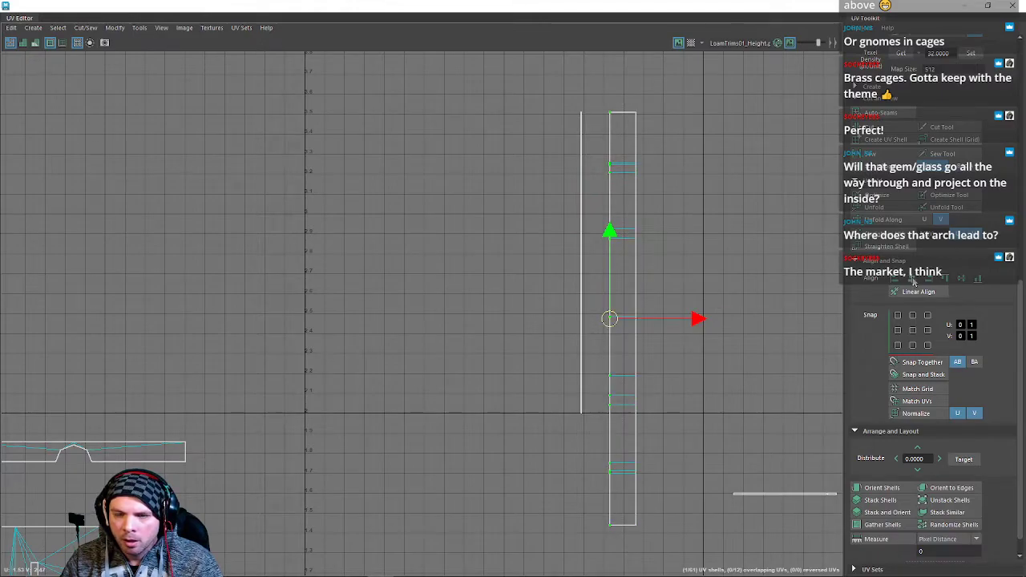
Try unfolding the whole widened vertical shell along U, and undo it.
left_click_drag(603, 98, 671, 561)
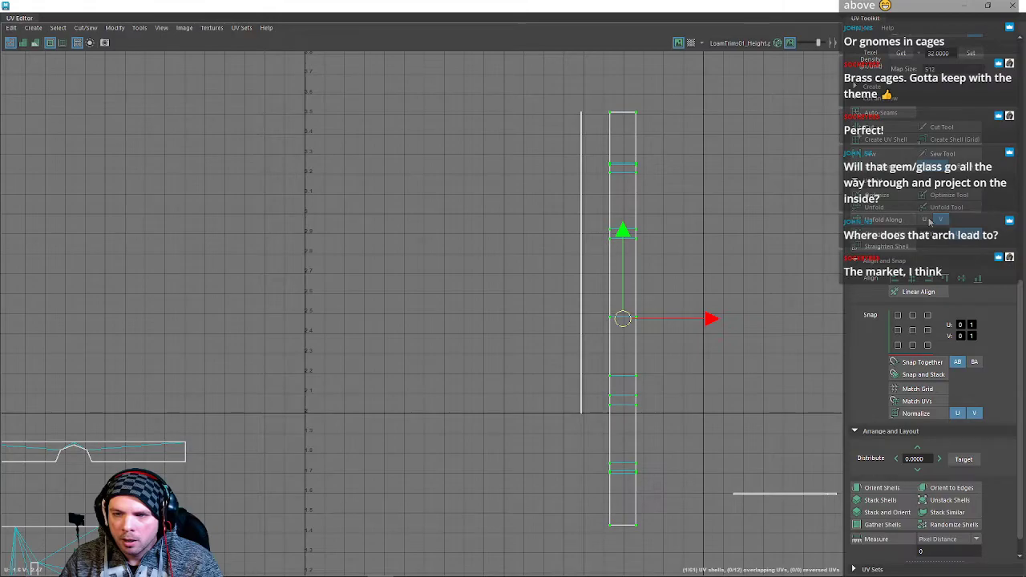
left_click(873, 219)
scroll(631, 434, "up", 10)
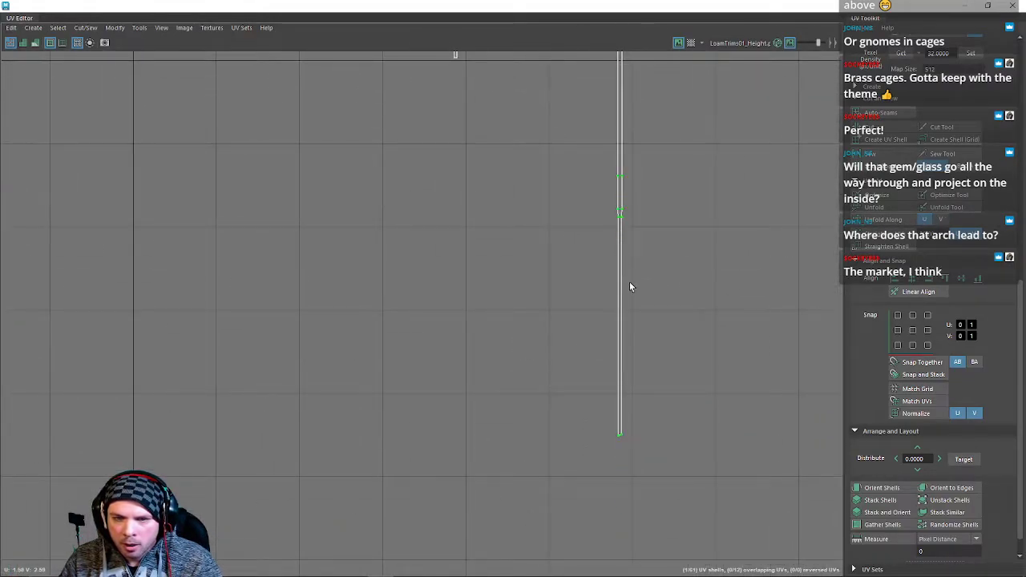
scroll(640, 312, "up", 3)
scroll(638, 318, "down", 8)
key("ctrl+z")
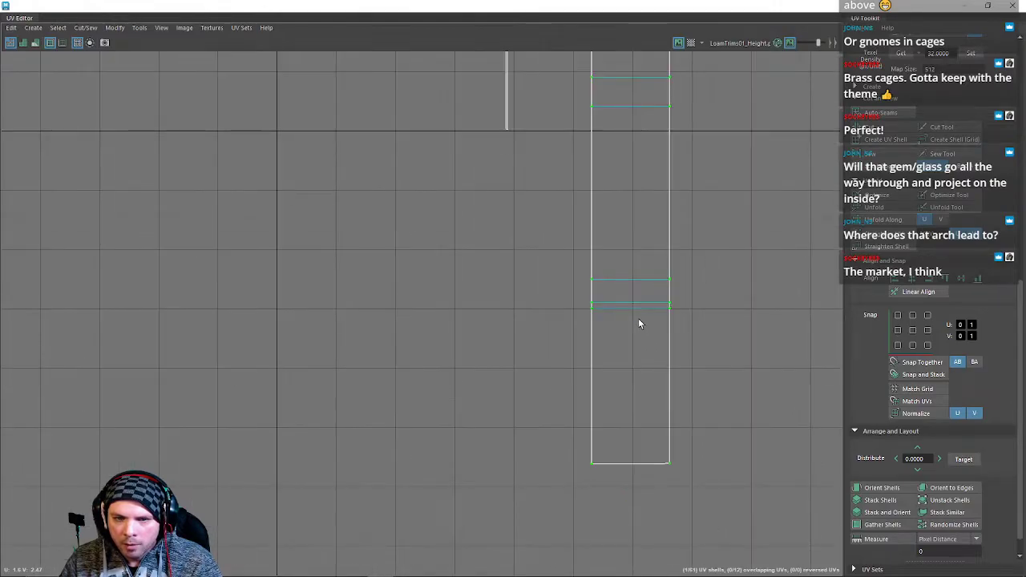
middle_click_drag(666, 264, 639, 371, "alt")
scroll(638, 283, "down", 2)
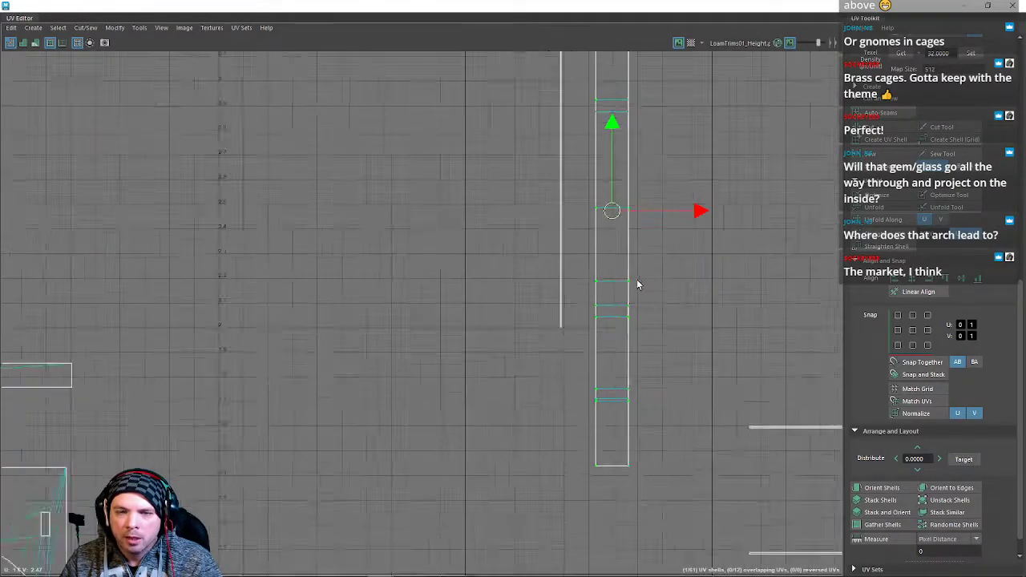
Scale the widened vertical shell in U down to a thin strip and straighten it.
key("r")
left_click_drag(687, 221, 616, 213)
scroll(616, 213, "up", 3)
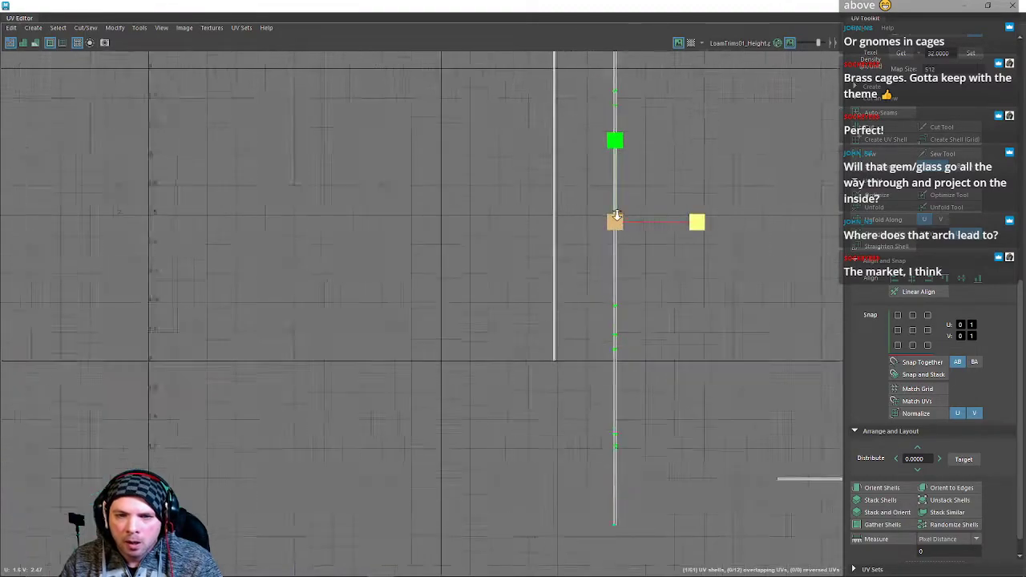
left_click(896, 219)
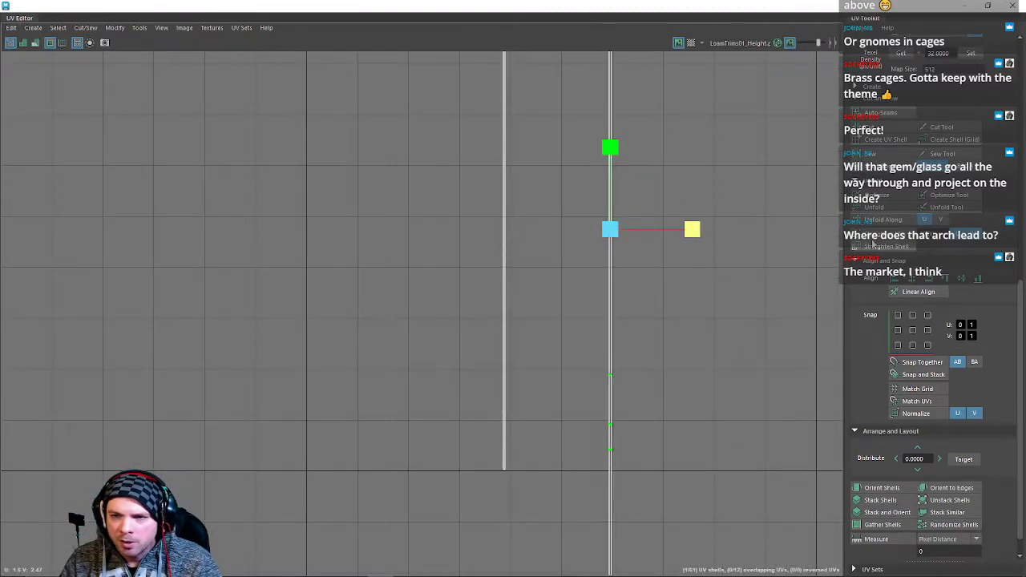
left_click(872, 242)
Move the shorter vertical strip shell close beside the longer one and select both strips.
scroll(638, 402, "up", 2)
left_click(629, 408)
middle_click_drag(451, 324, 566, 333, "alt")
left_click(453, 314)
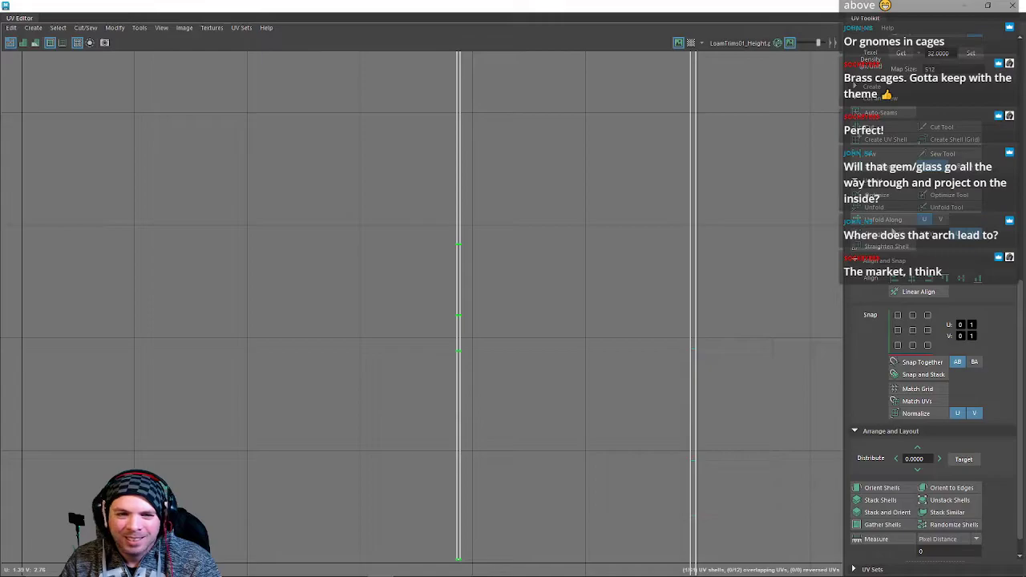
scroll(559, 320, "down", 4)
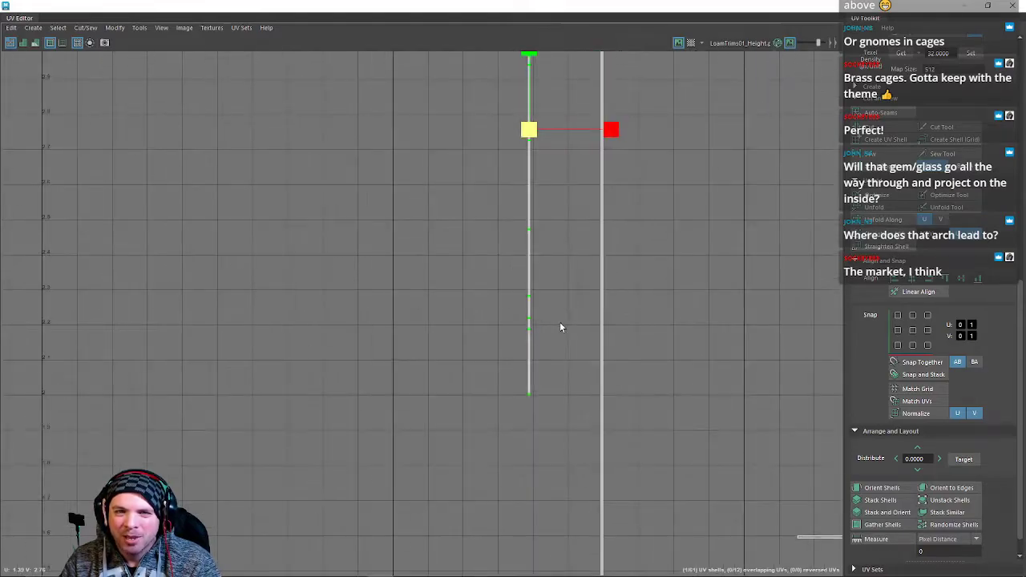
scroll(560, 327, "down", 2)
key("w")
left_click_drag(556, 251, 582, 257)
key("r")
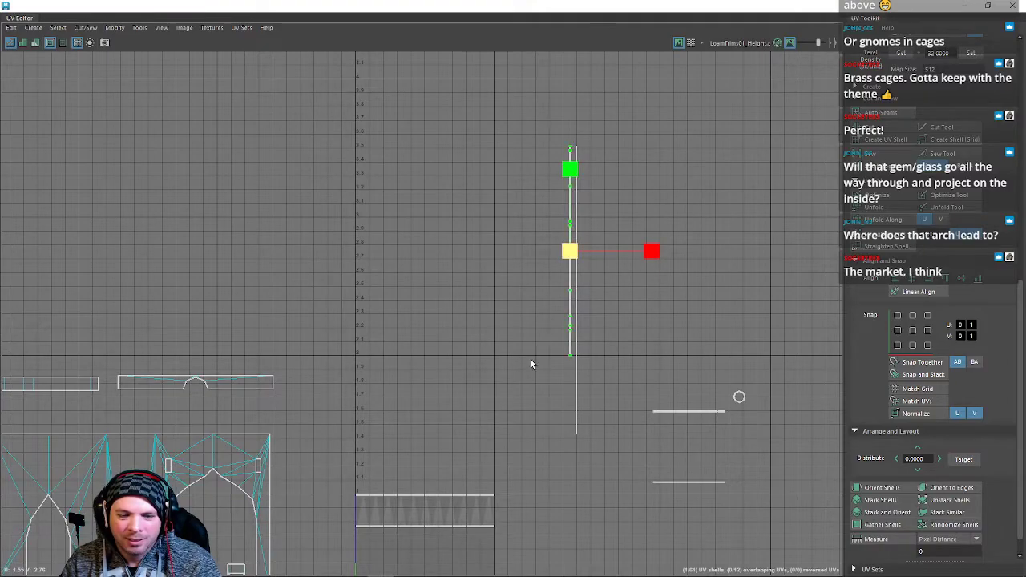
left_click(577, 284, "shift")
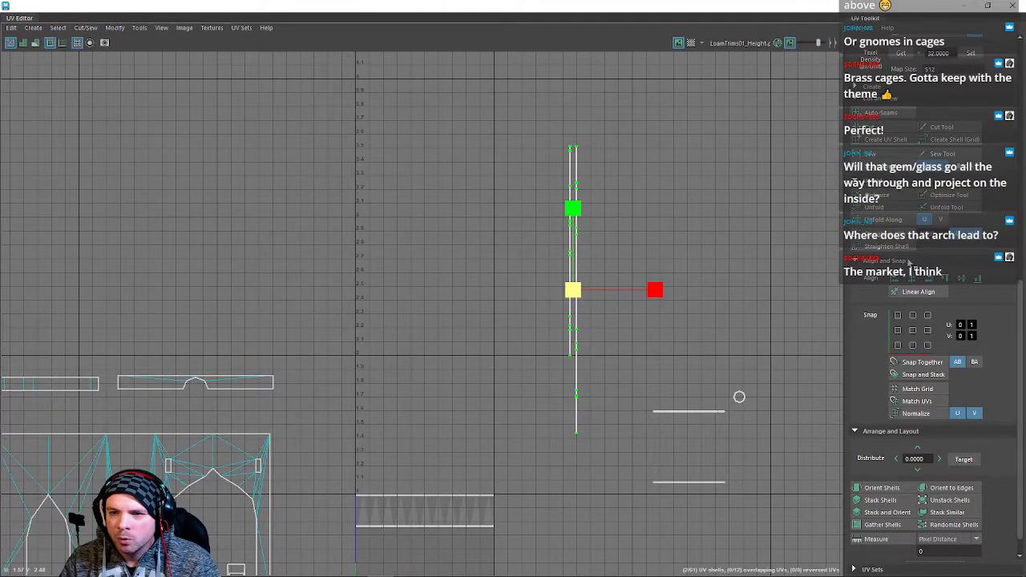
scroll(889, 397, "down", 1)
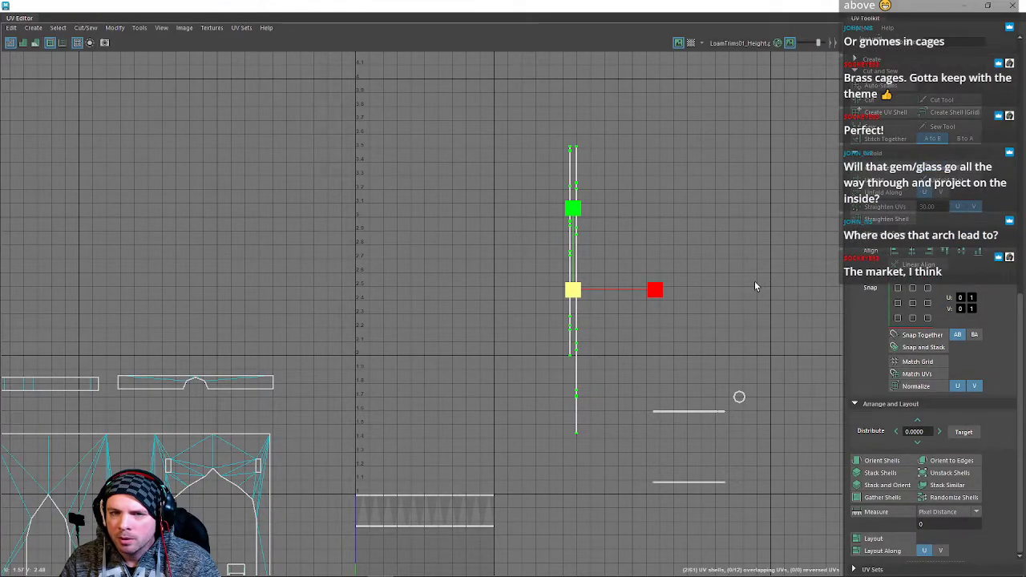
Try to stitch the thin vertical strips to the border edges of the long horizontal strip shell.
middle_click_drag(207, 373, 462, 350, "alt")
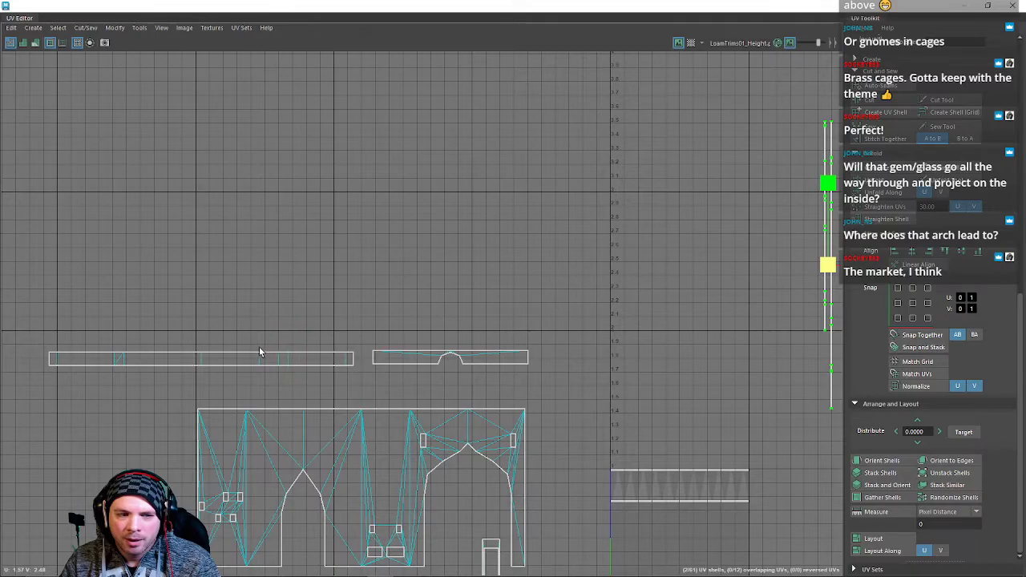
middle_click_drag(259, 351, 302, 328, "alt")
left_click_drag(238, 350, 483, 368)
middle_click_drag(596, 313, 394, 328, "alt")
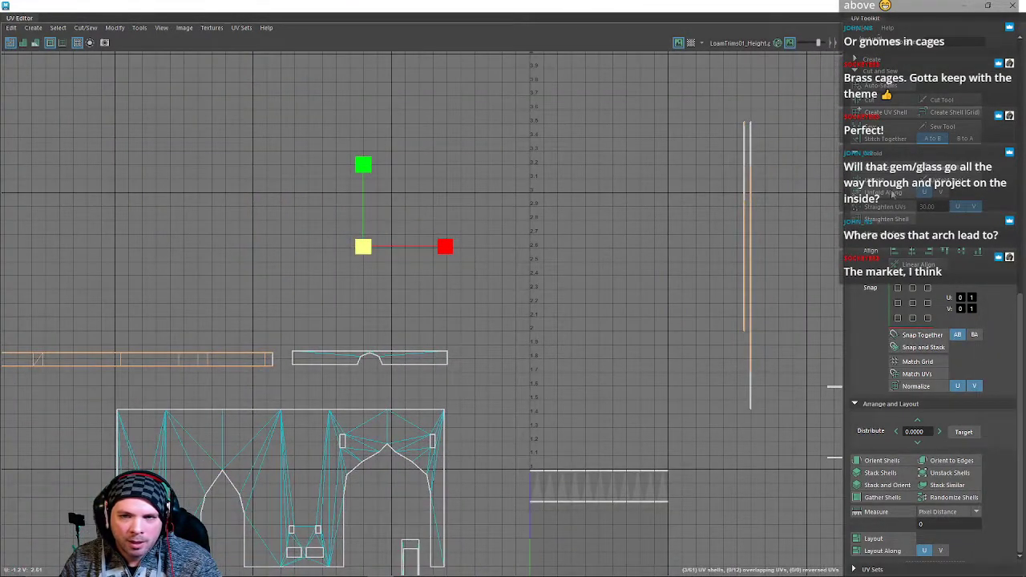
left_click(880, 138)
middle_click_drag(337, 366, 365, 362, "alt")
key("ctrl+z")
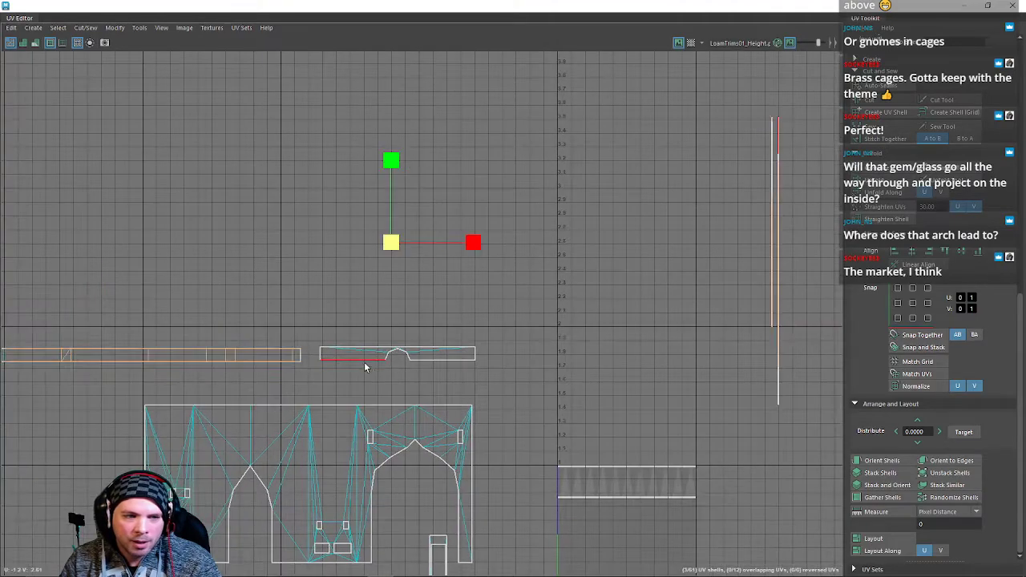
middle_click_drag(624, 190, 474, 208, "alt")
left_click_drag(588, 120, 698, 419)
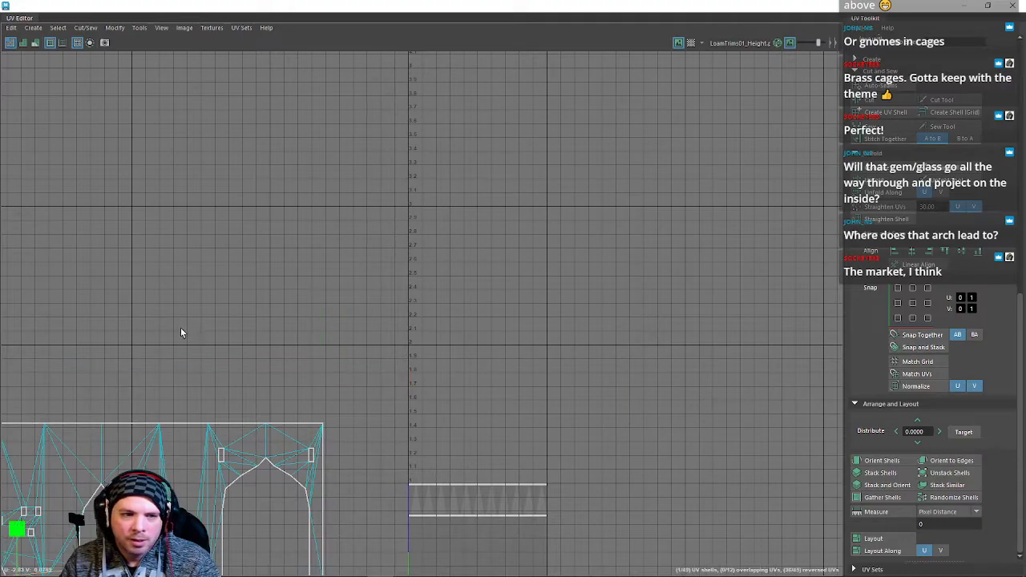
Attach the thin border shells to the long horizontal strip and select that strip shell.
middle_click_drag(184, 332, 462, 227, "alt")
middle_click_drag(638, 252, 551, 284, "alt")
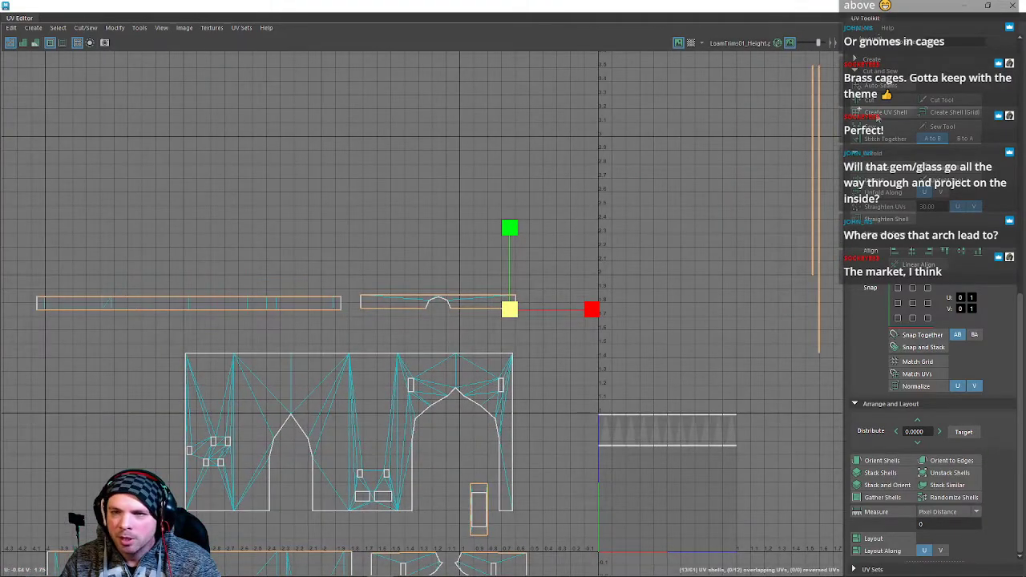
middle_click_drag(837, 141, 791, 162, "alt")
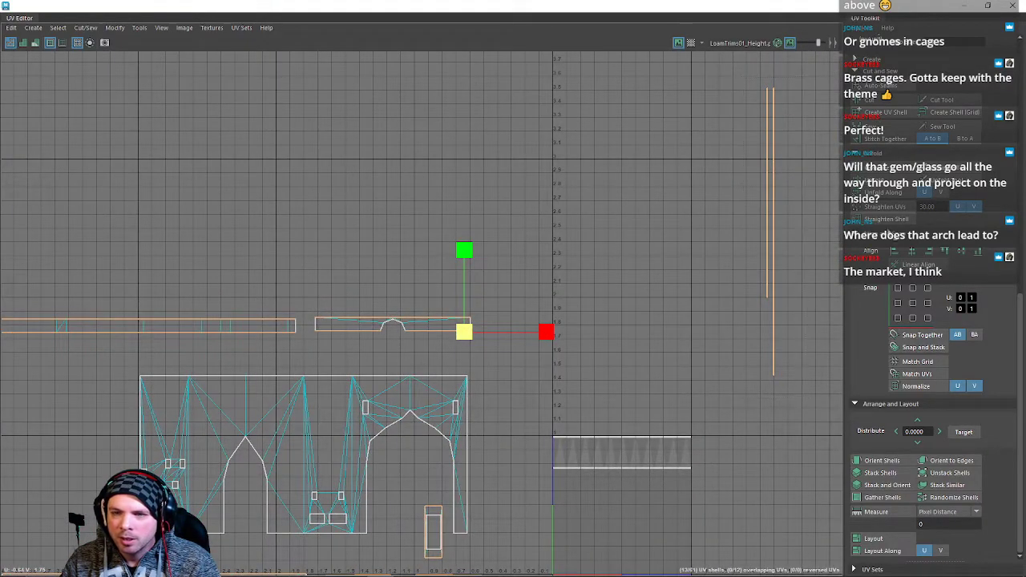
middle_click_drag(121, 325, 393, 322, "alt")
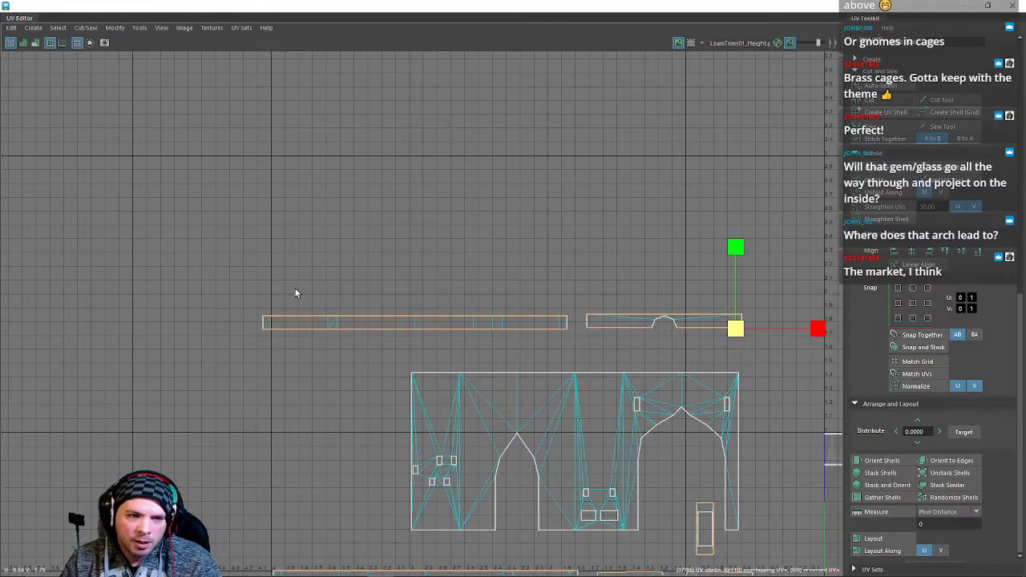
key("ctrl+z")
left_click_drag(419, 356, 568, 354)
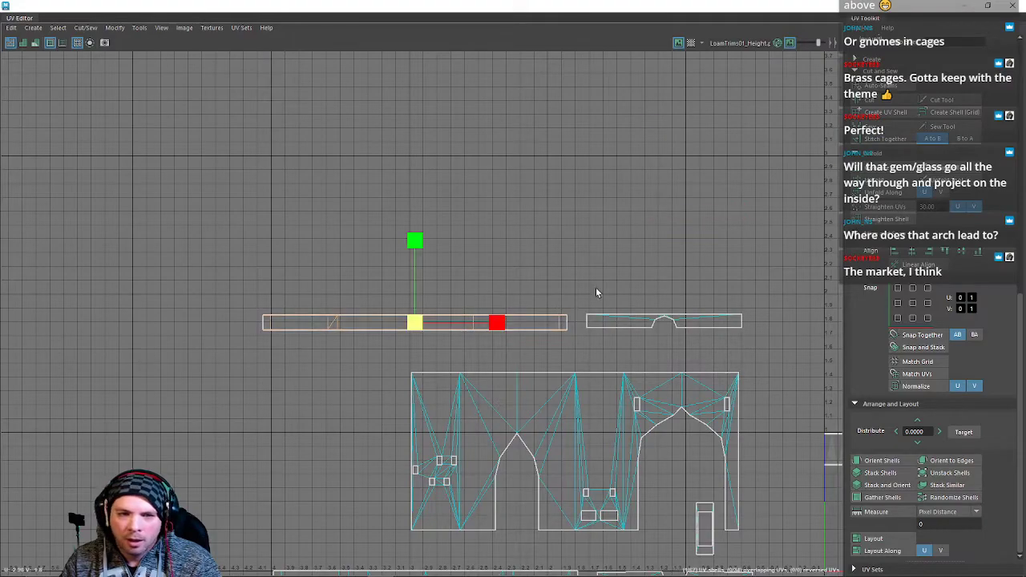
Sew the short cross seams within the thin upper and lower borders along the long horizontal strip shell.
scroll(320, 307, "up", 8)
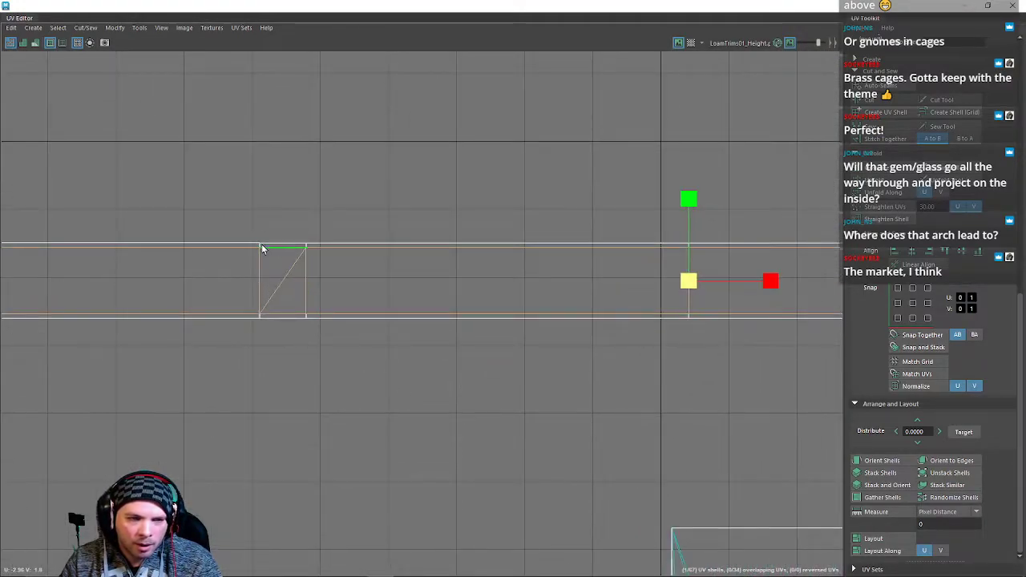
left_click_drag(257, 249, 339, 318)
left_click(875, 126)
middle_click_drag(563, 308, 254, 317, "alt")
left_click_drag(353, 255, 750, 327)
middle_click_drag(757, 320, 580, 299, "alt")
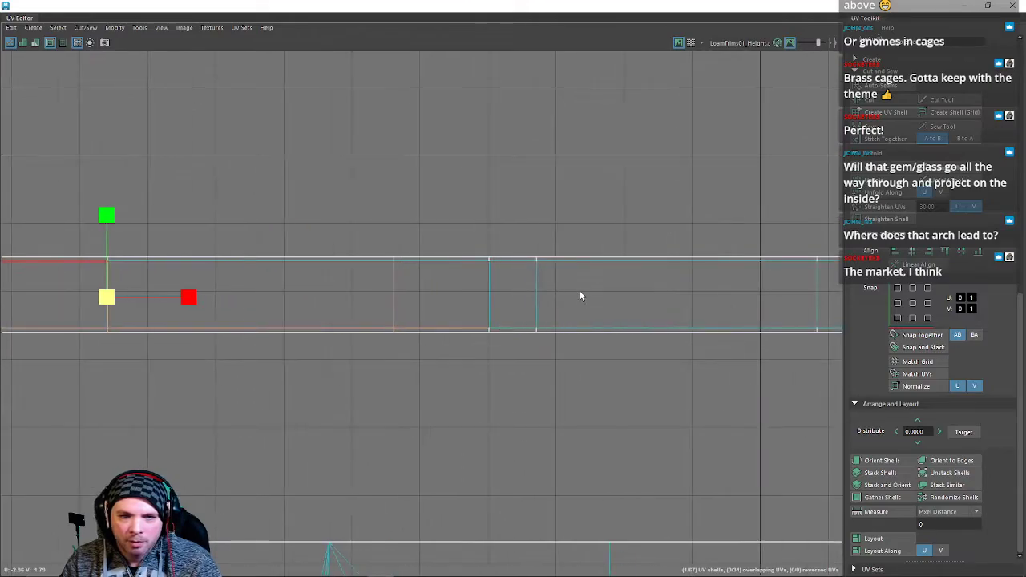
left_click_drag(477, 264, 589, 334)
middle_click_drag(642, 320, 324, 311, "alt")
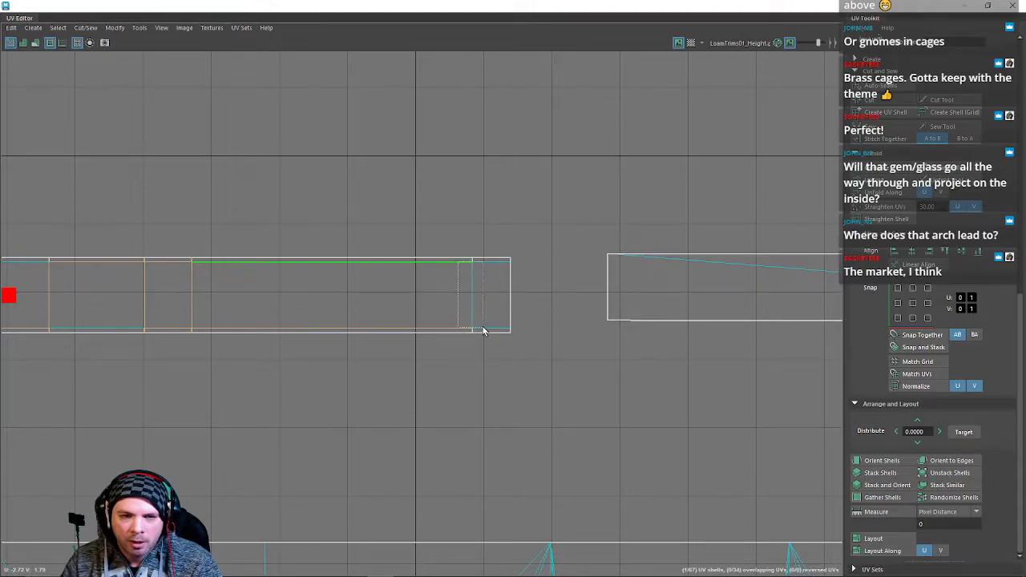
left_click_drag(483, 329, 483, 331, "shift")
middle_click_drag(284, 295, 552, 307, "alt")
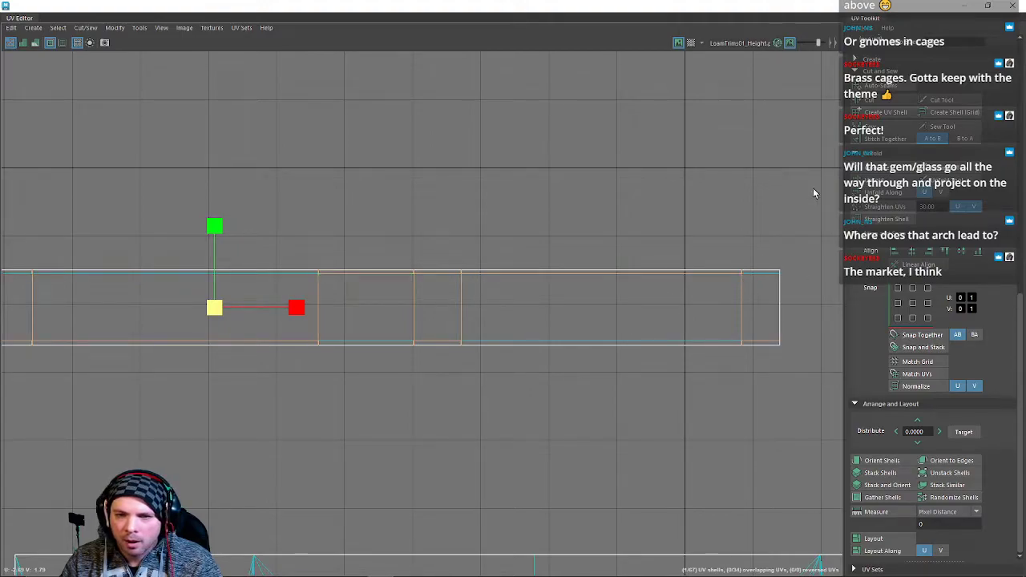
Stitch the thin border shells to the upper and lower edges of the strip with the arched notch.
middle_click_drag(824, 185, 165, 190, "alt")
left_click_drag(430, 231, 468, 335)
left_click_drag(705, 325, 706, 323, "shift")
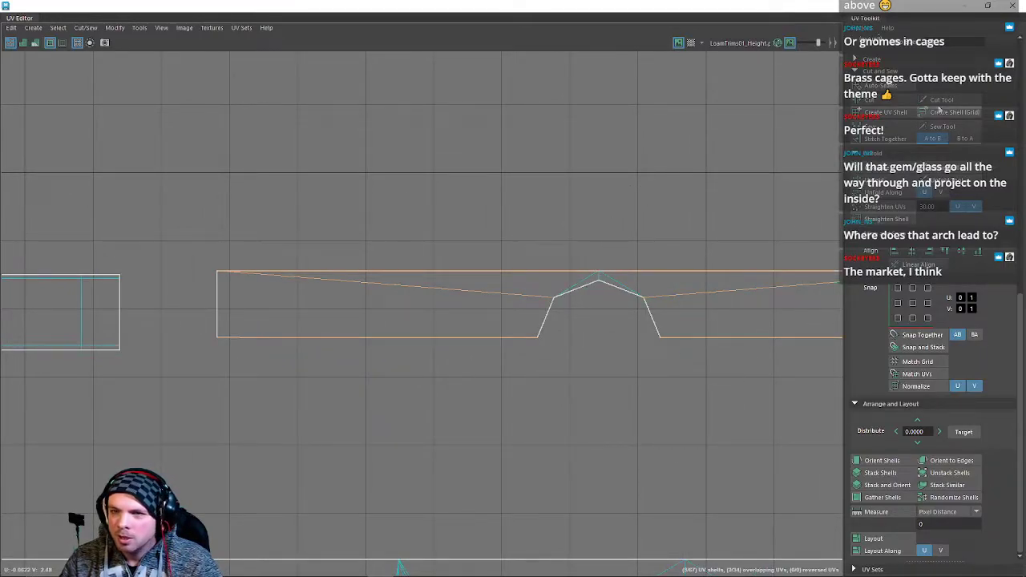
left_click(874, 143)
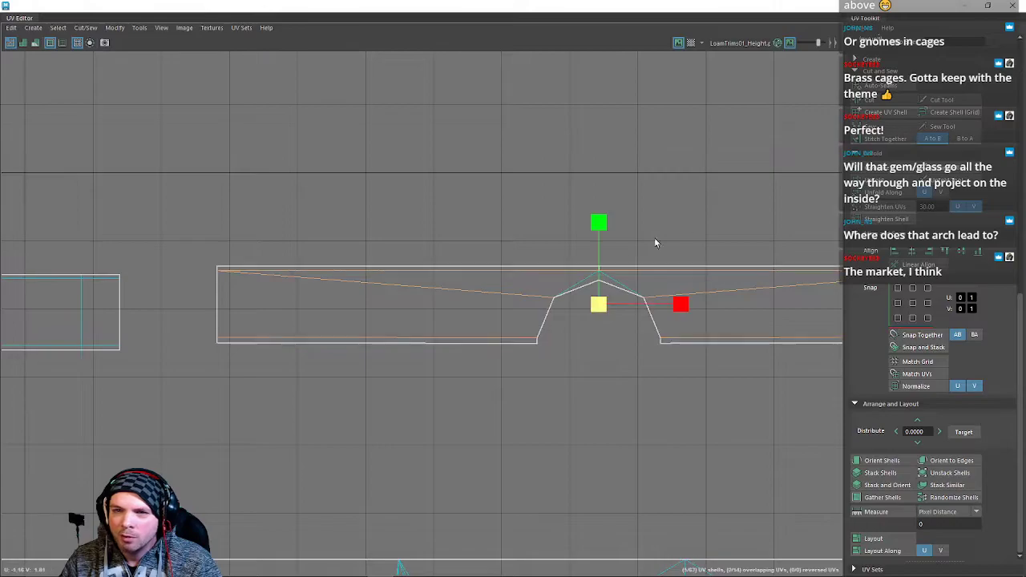
scroll(479, 297, "up", 2)
middle_click_drag(716, 262, 542, 276, "alt")
scroll(543, 276, "up", 2)
left_click_drag(436, 282, 392, 277)
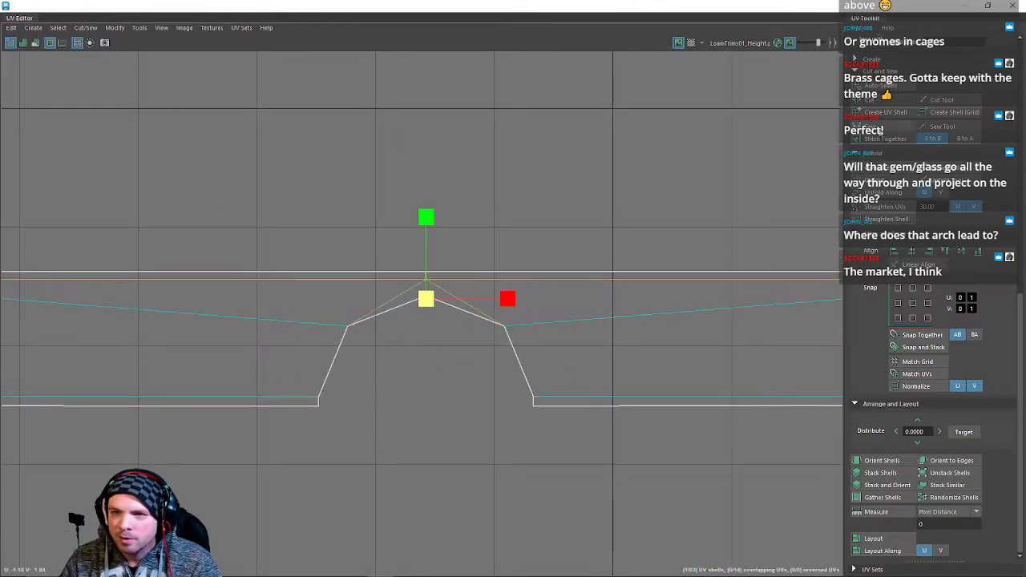
scroll(593, 314, "down", 2)
scroll(593, 314, "down", 5)
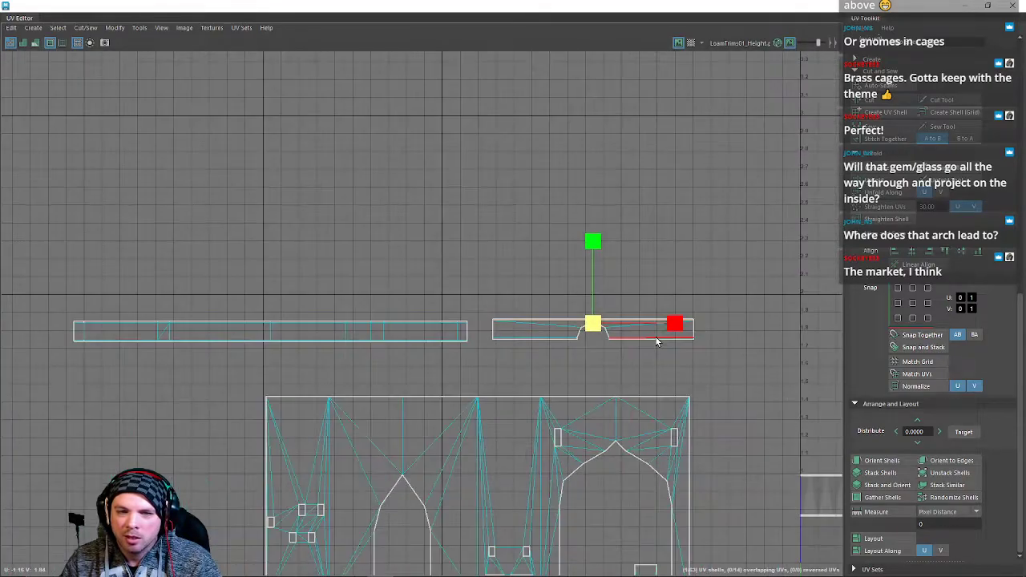
middle_click_drag(666, 337, 347, 310, "alt")
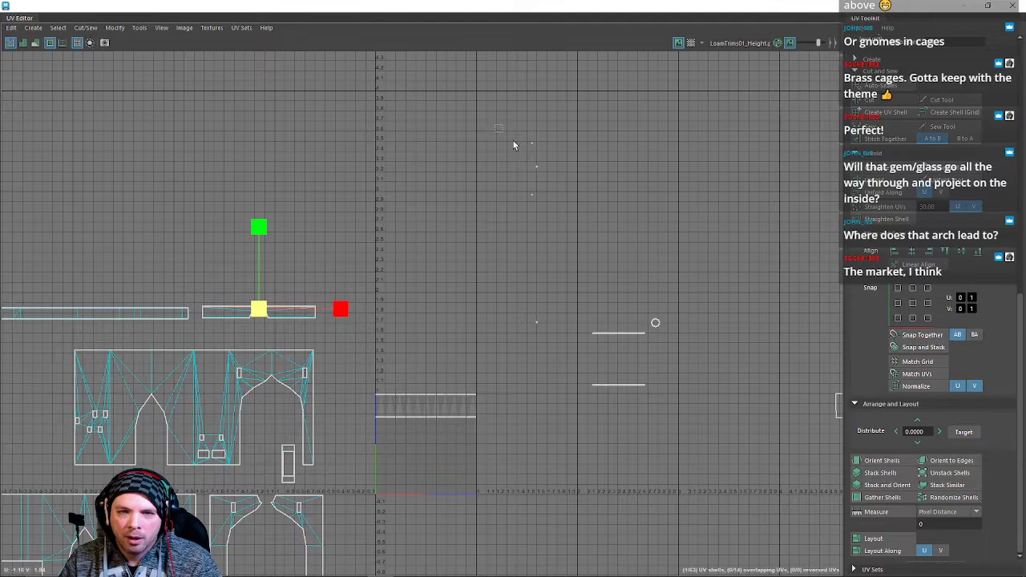
key("ctrl+z")
Stitch the tiny end shell to the border at the notched strip's upper right corner.
scroll(266, 299, "up", 10)
scroll(413, 337, "up", 4)
scroll(215, 339, "down", 3)
middle_click_drag(215, 339, 386, 315, "alt")
scroll(498, 298, "up", 5)
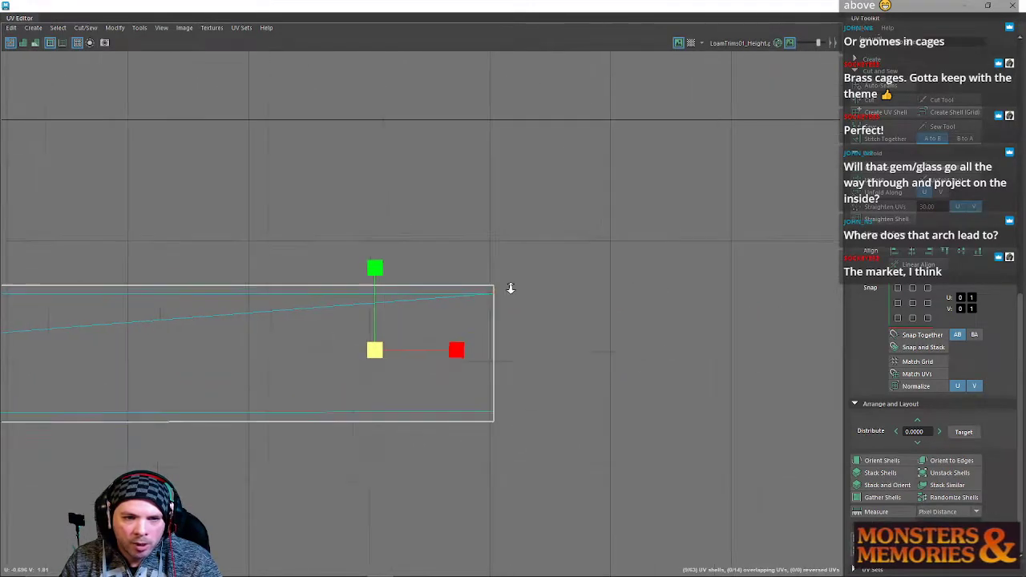
left_click(490, 290)
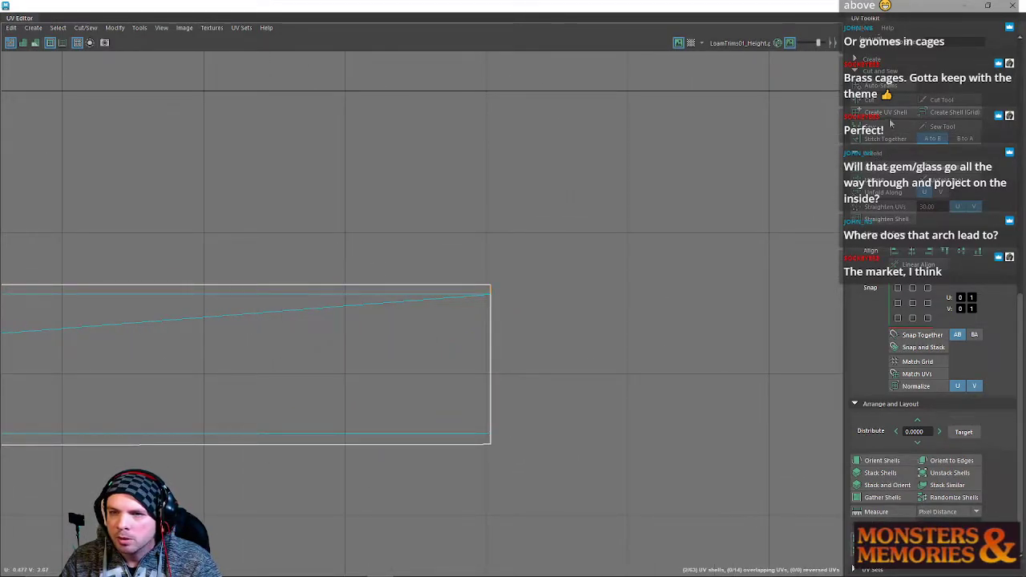
left_click(888, 139)
Stitch the tiny end shells to the borders at the notched strip's two left corners and lower right corner.
scroll(536, 248, "down", 5)
middle_click_drag(98, 261, 610, 271, "alt")
scroll(240, 277, "up", 1)
left_click(332, 284)
scroll(555, 249, "down", 2)
scroll(555, 248, "down", 2)
scroll(473, 293, "up", 2)
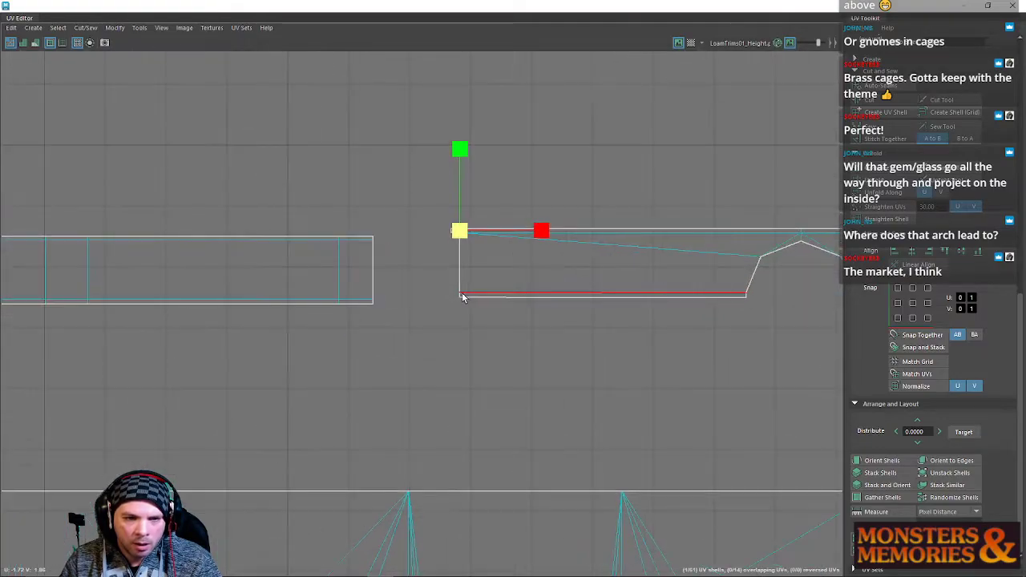
left_click(458, 298)
key("g")
middle_click_drag(720, 271, 185, 264, "alt")
left_click(607, 288)
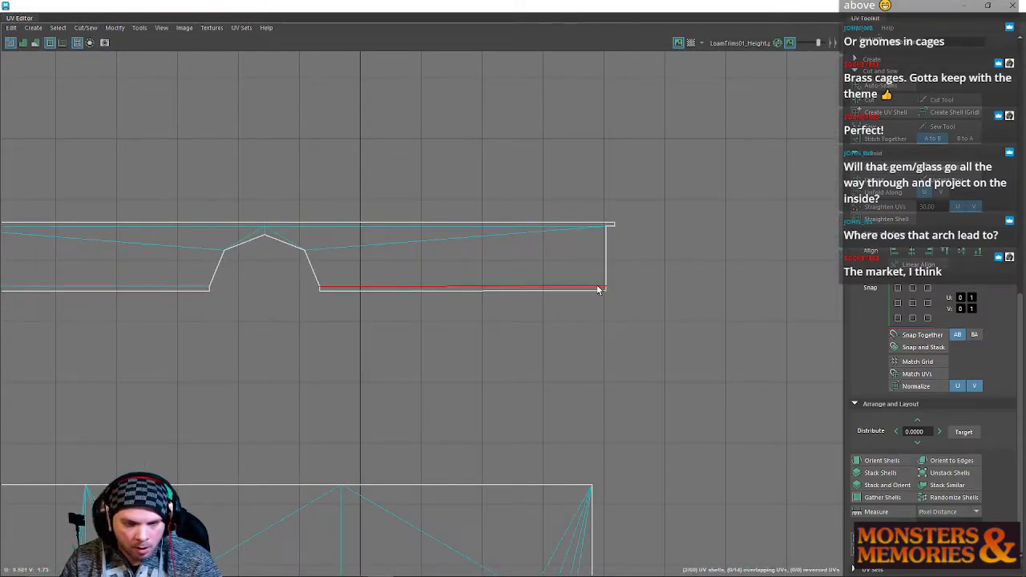
Examine the long strip, the notched strip and the surrounding shells for matching border pieces.
middle_click_drag(297, 272, 684, 283, "alt")
middle_click_drag(352, 280, 647, 277, "alt")
scroll(526, 269, "up", 2)
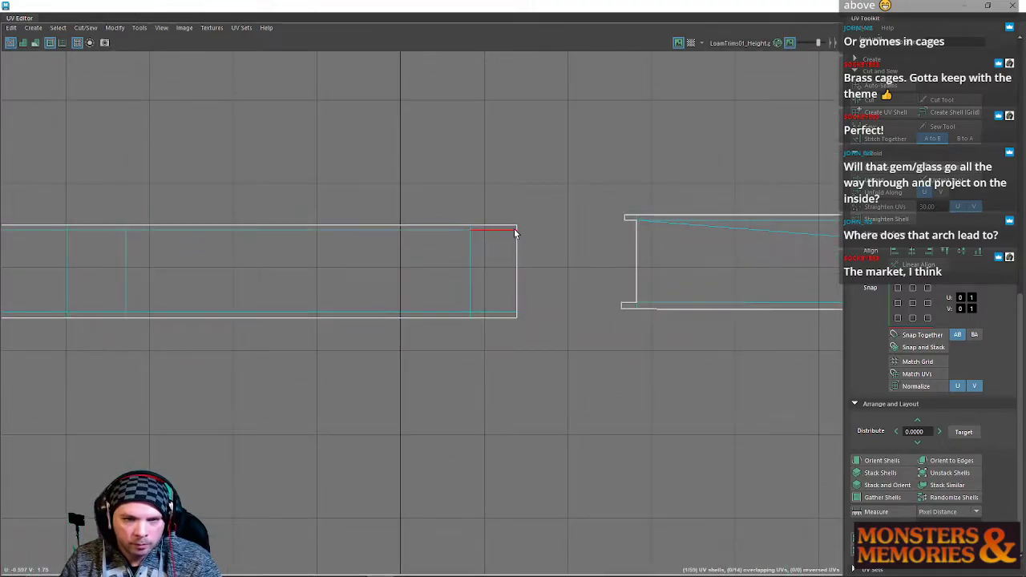
scroll(590, 268, "down", 8)
middle_click_drag(633, 264, 195, 460, "alt")
middle_click_drag(481, 357, 601, 4, "alt")
middle_click_drag(617, 220, 366, 474, "alt")
middle_click_drag(483, 352, 380, 305, "alt")
scroll(414, 342, "up", 8)
scroll(455, 302, "down", 3)
scroll(401, 315, "down", 5)
middle_click_drag(357, 342, 689, 116, "alt")
middle_click_drag(124, 245, 801, 313, "alt")
middle_click_drag(245, 250, 879, 207, "alt")
Try to stitch the notched strip to the long strip along their shared end edge.
scroll(566, 256, "down", 5)
middle_click_drag(661, 219, 382, 232, "alt")
scroll(400, 200, "up", 5)
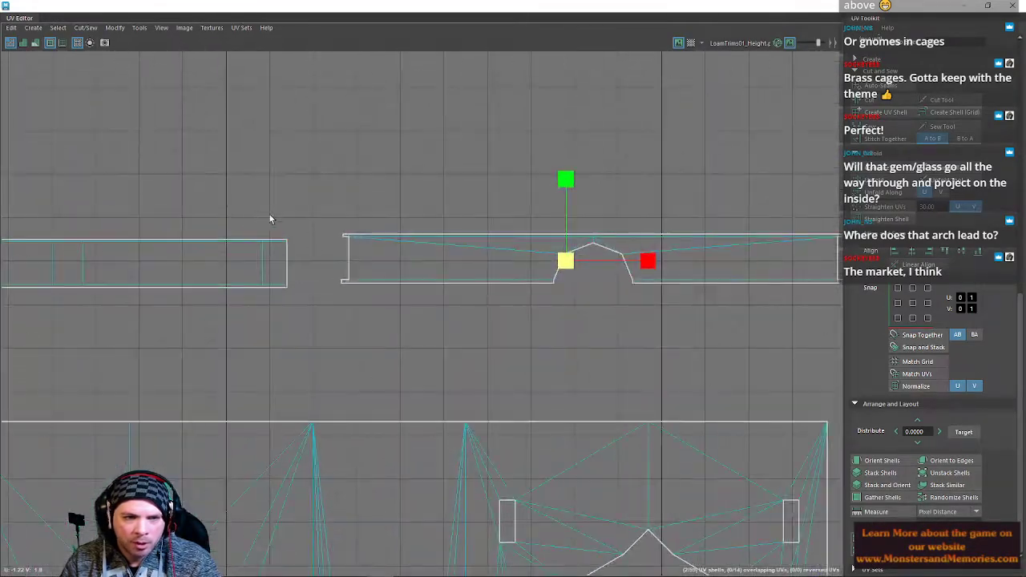
middle_click_drag(589, 147, 620, 129, "alt")
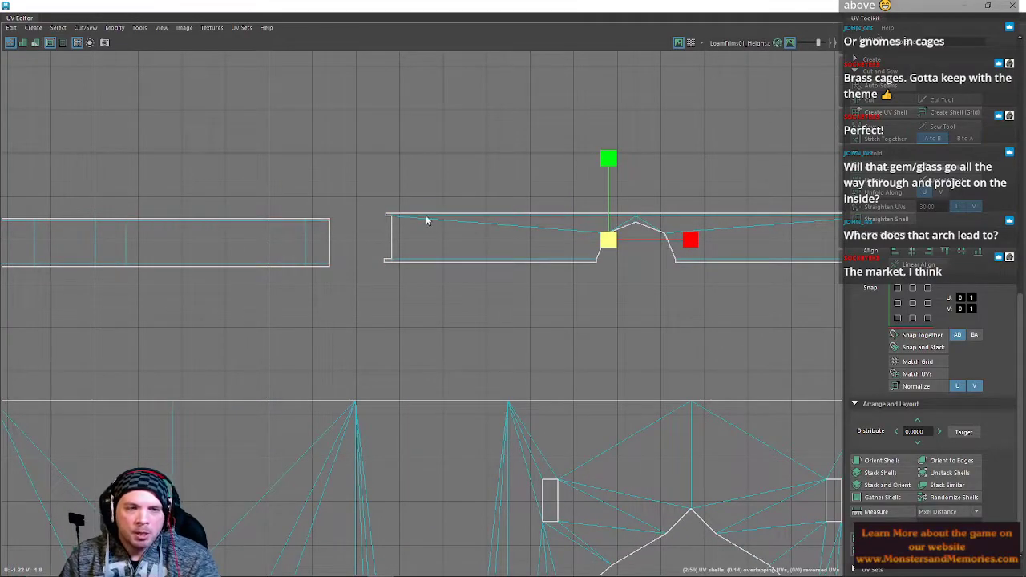
left_click(885, 138)
key("ctrl+z")
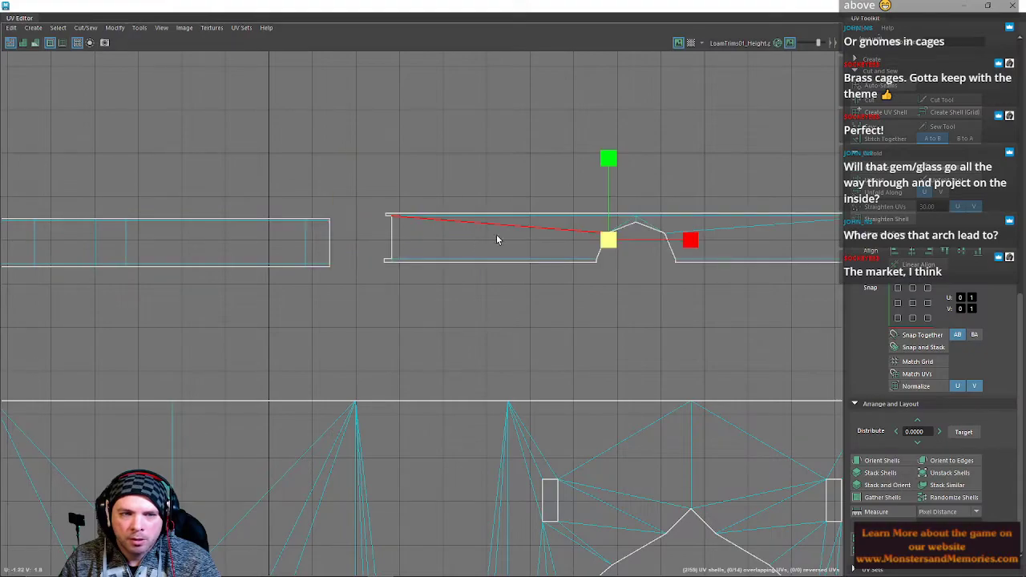
Select the long horizontal strip shell and rotate it half a turn.
scroll(494, 238, "down", 1)
right_click_drag(513, 228, 561, 228)
double_click(364, 234)
scroll(321, 213, "down", 1)
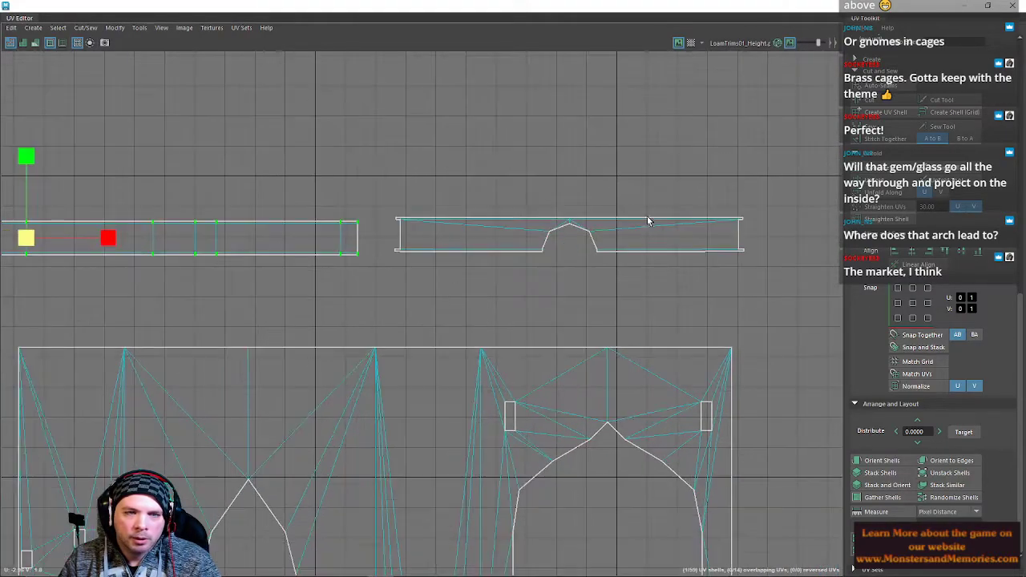
scroll(916, 296, "up", 3)
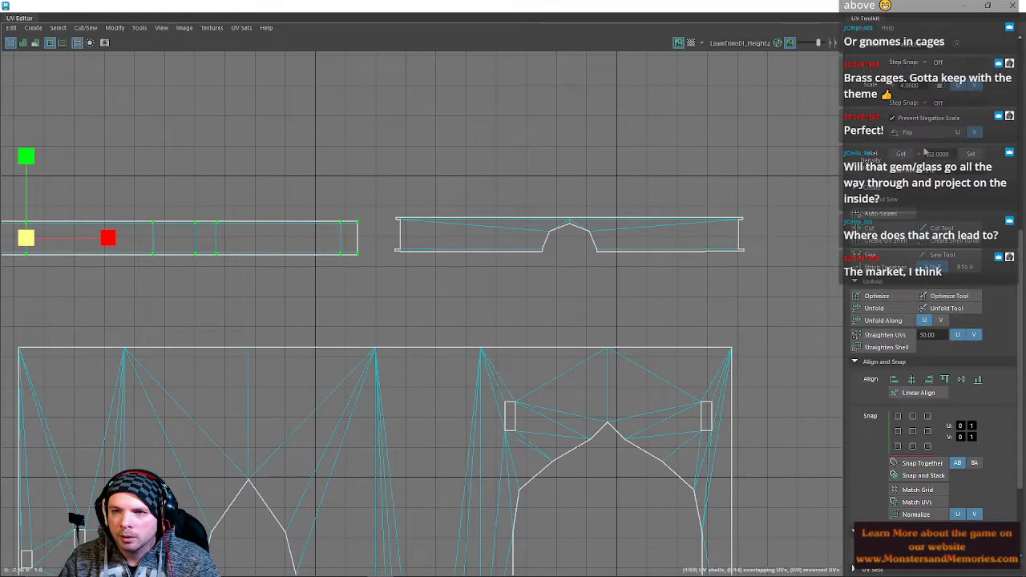
left_click(958, 45)
left_click(957, 45)
left_click(958, 46)
left_click(958, 46)
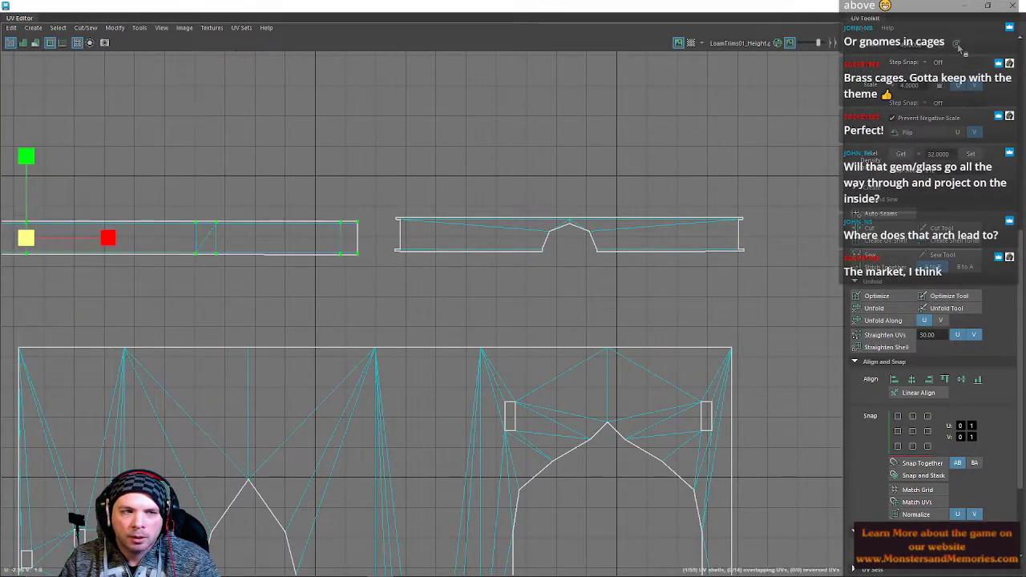
Move the long strip to the right of the notched strip and shift the notched strip left, leaving them nearly end to end.
scroll(423, 201, "down", 2)
scroll(273, 230, "down", 1)
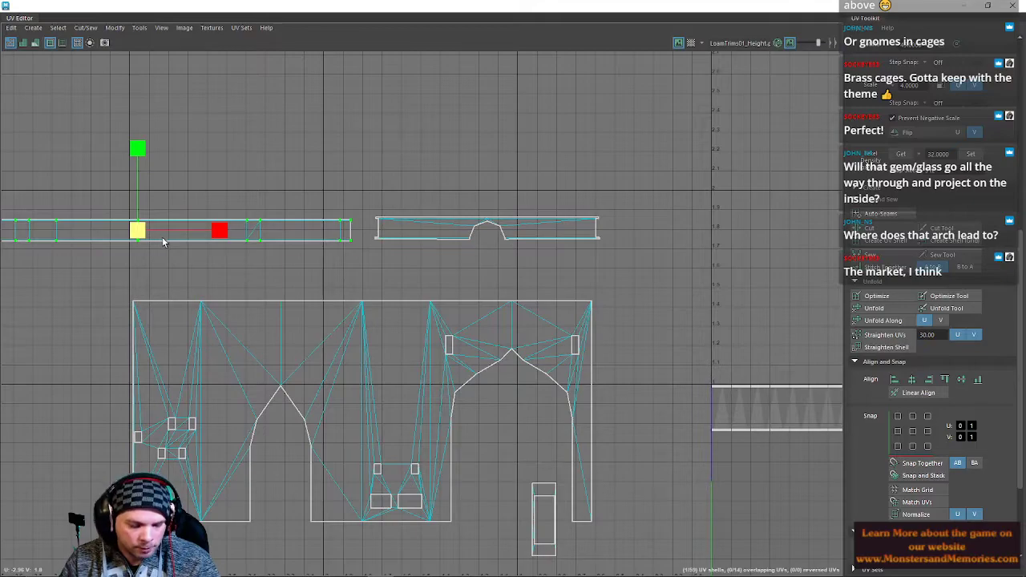
key("w")
left_click_drag(158, 232, 716, 232)
left_click(422, 229)
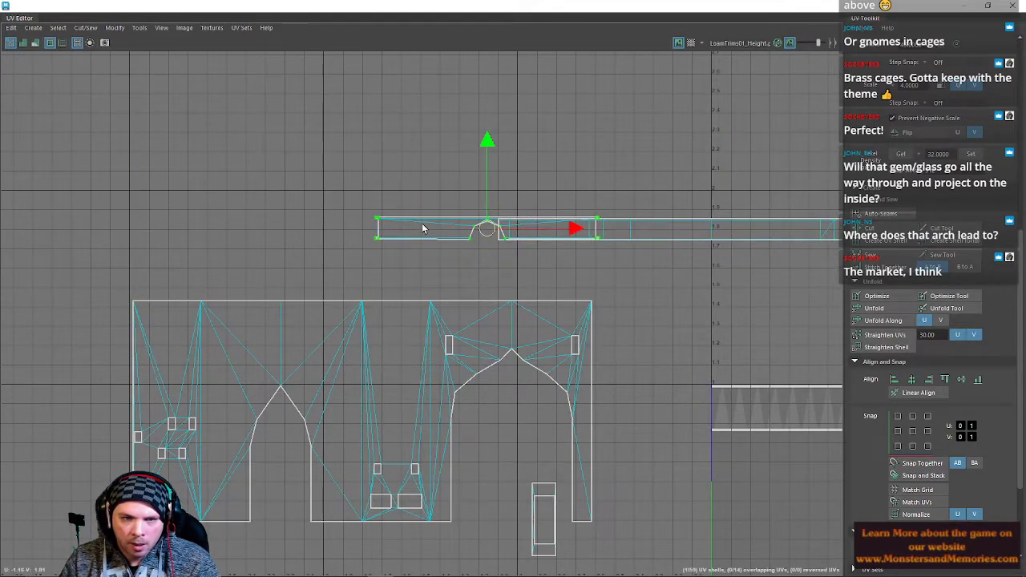
left_click_drag(494, 232, 388, 232)
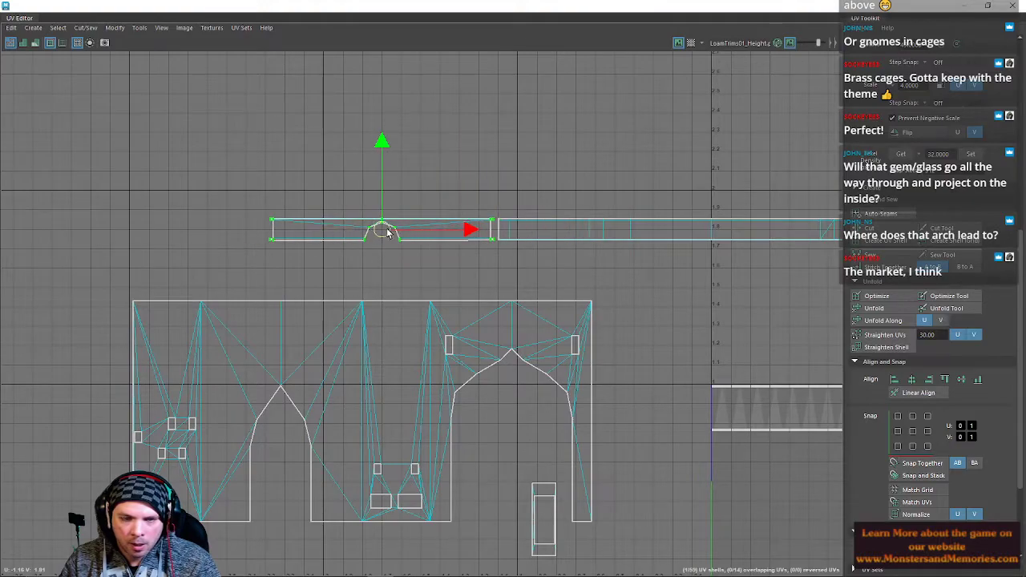
Align the outermost upper row of UVs on both strips to the maximum V.
scroll(477, 220, "up", 6)
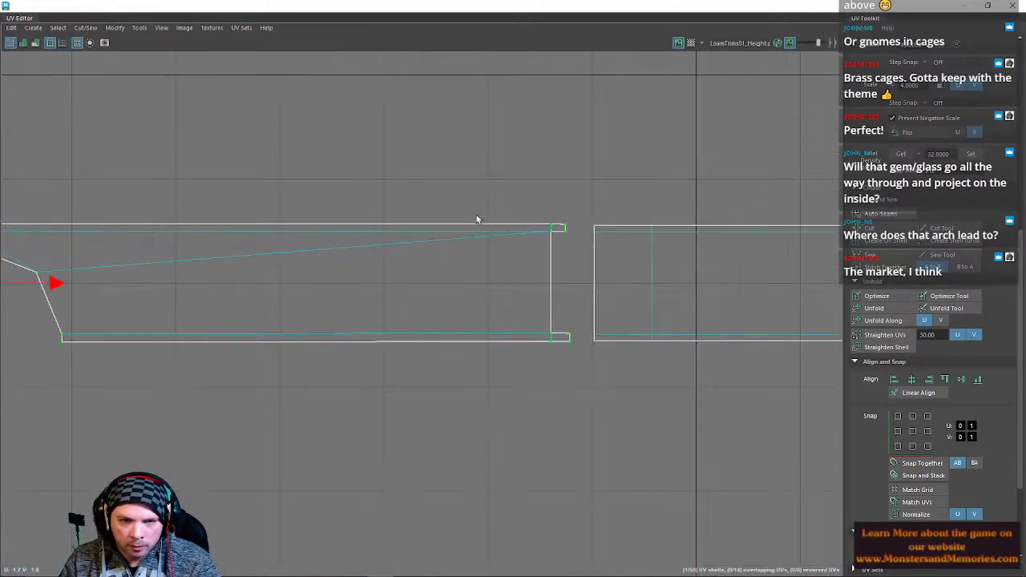
scroll(505, 234, "down", 2)
scroll(538, 227, "up", 2)
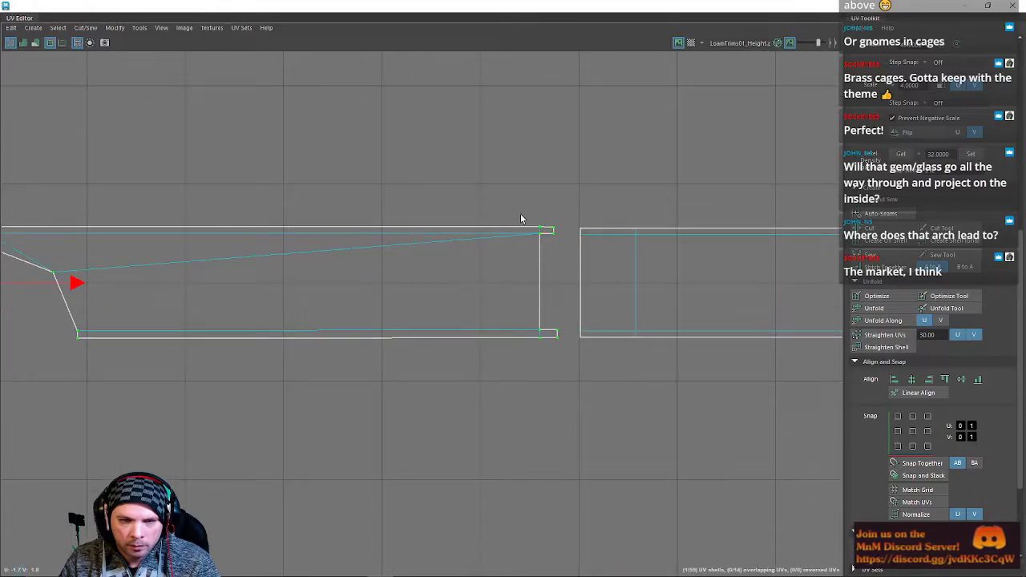
left_click_drag(630, 231, 559, 229)
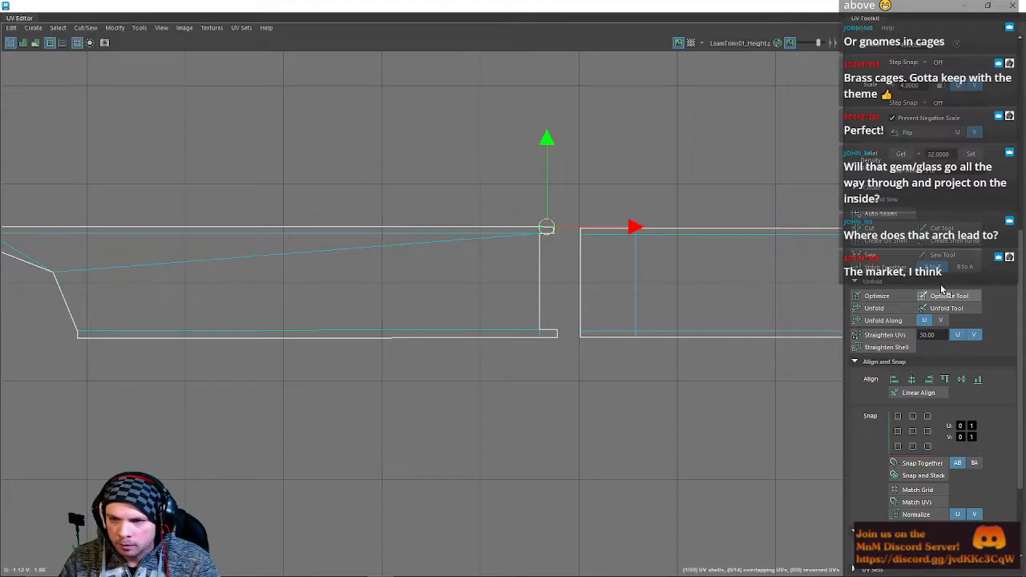
scroll(657, 289, "down", 3)
middle_click_drag(690, 292, 99, 295, "alt")
scroll(561, 285, "down", 4)
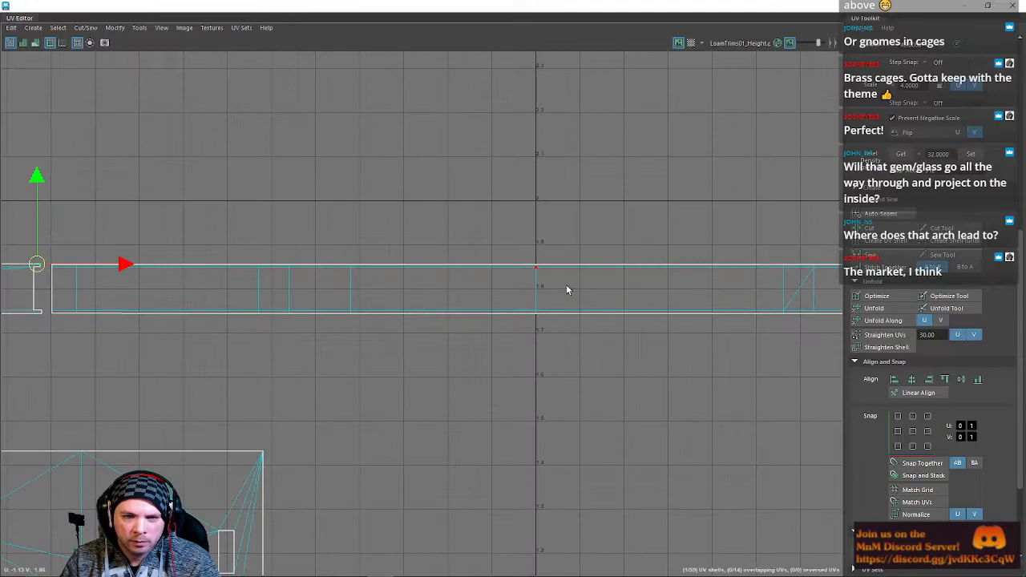
left_click(532, 282)
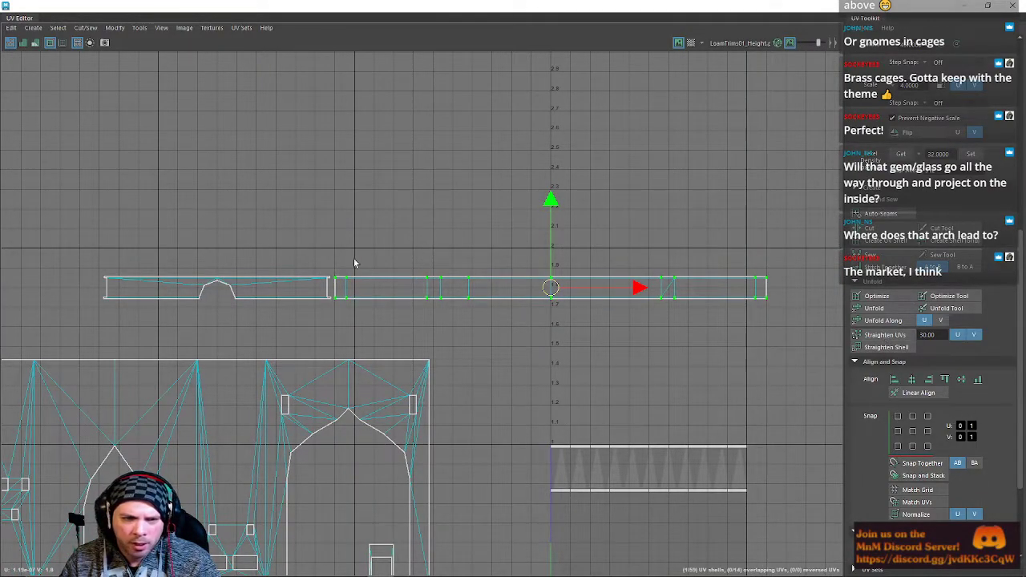
scroll(358, 264, "up", 1)
left_click_drag(713, 279, 333, 280)
scroll(343, 282, "up", 4)
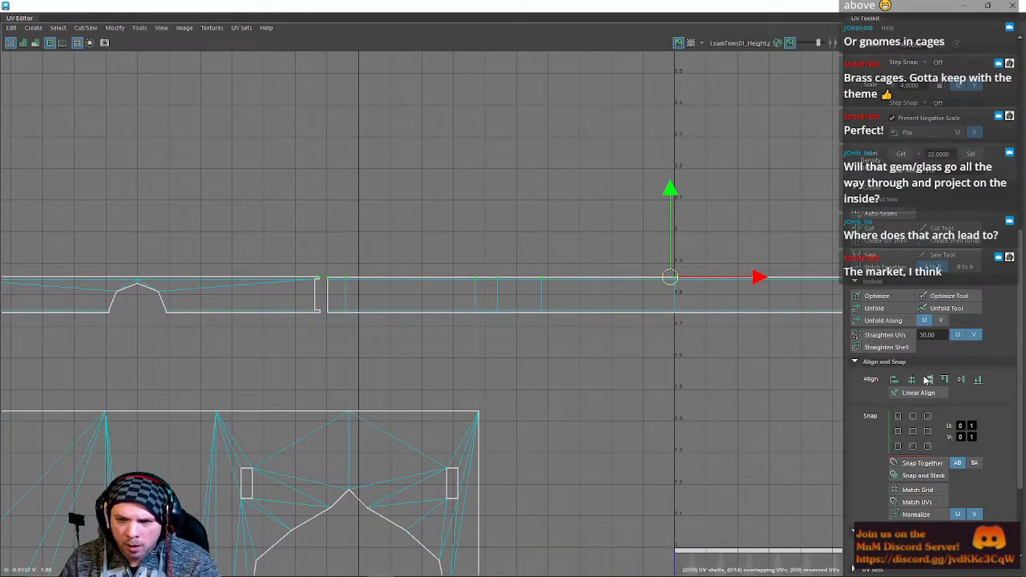
left_click(945, 381)
Align the outermost lower row of UVs on both strips in V.
middle_click_drag(596, 317, 445, 299, "alt")
middle_click_drag(627, 316, 591, 327, "alt")
scroll(592, 327, "down", 3)
left_click_drag(797, 339, 193, 319)
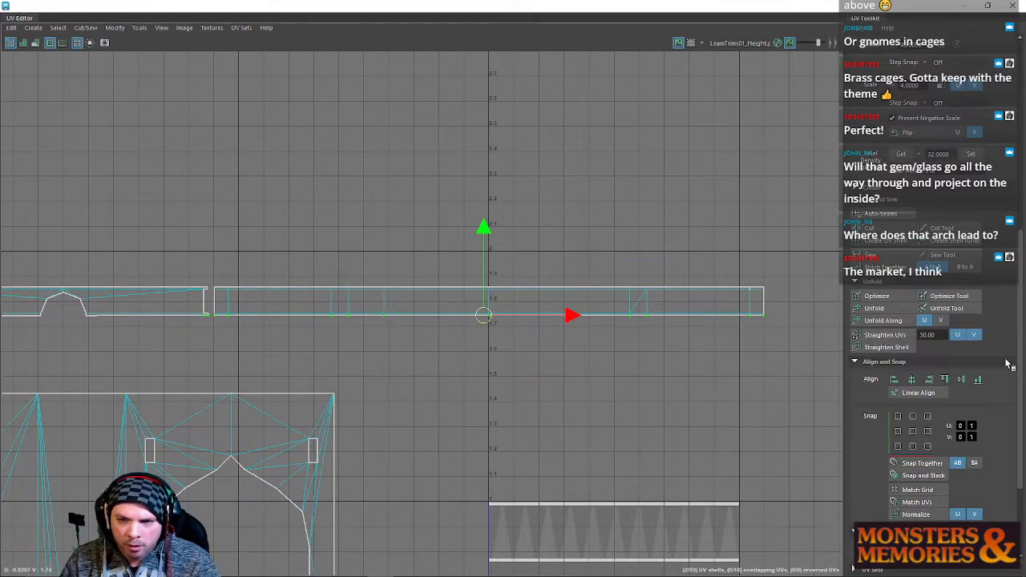
Align the inner upper border row of UVs across both strips, and align the inner lower border row to its maximum V.
middle_click_drag(250, 301, 321, 312, "alt")
scroll(297, 300, "up", 4)
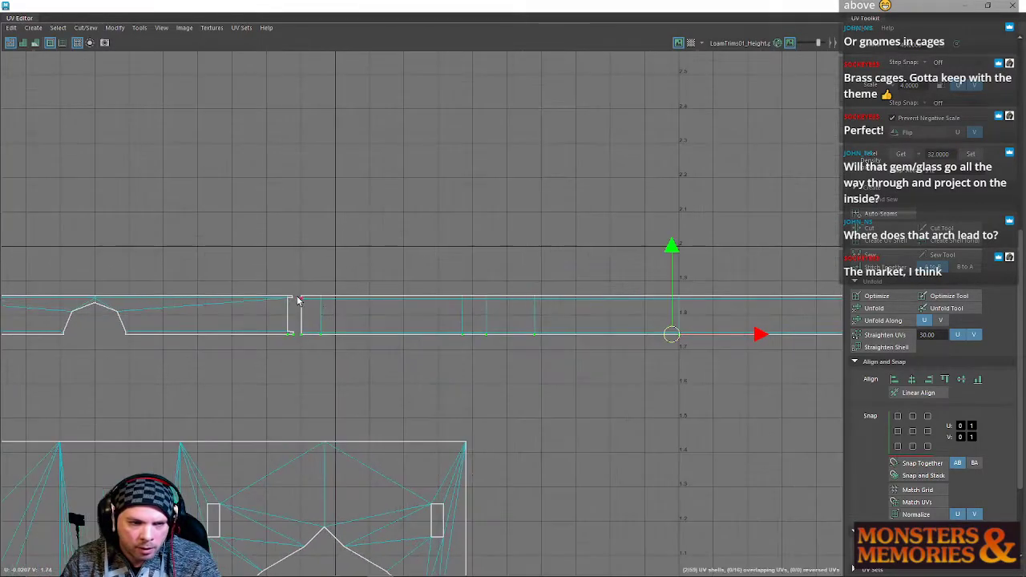
middle_click_drag(691, 326, 500, 309, "alt")
middle_click_drag(569, 287, 618, 316, "alt")
right_click_drag(632, 327, 363, 245, "alt")
middle_click_drag(622, 284, 577, 284, "alt")
middle_click_drag(742, 327, 664, 320, "alt")
left_click_drag(771, 324, 177, 309)
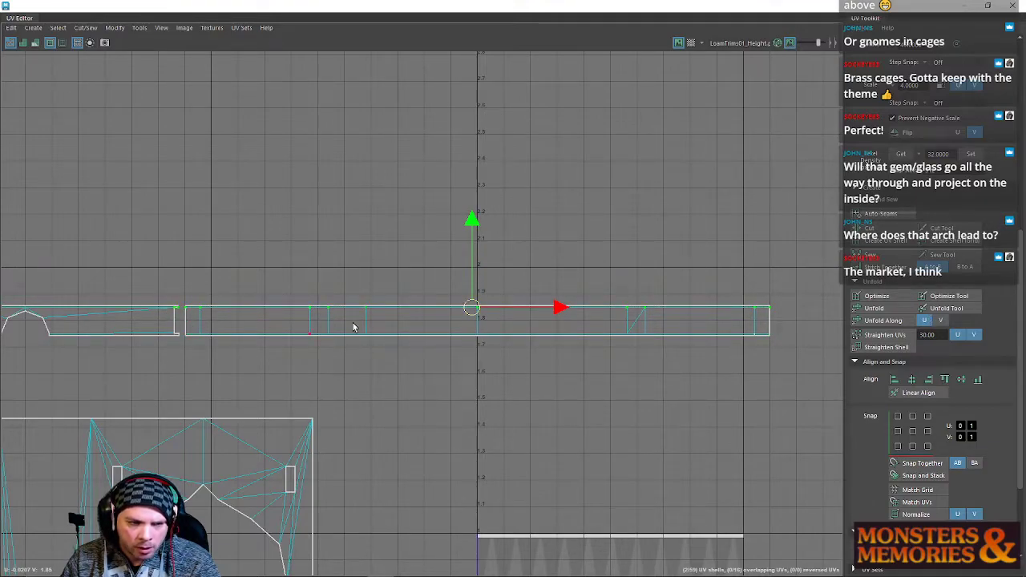
left_click_drag(775, 320, 142, 337)
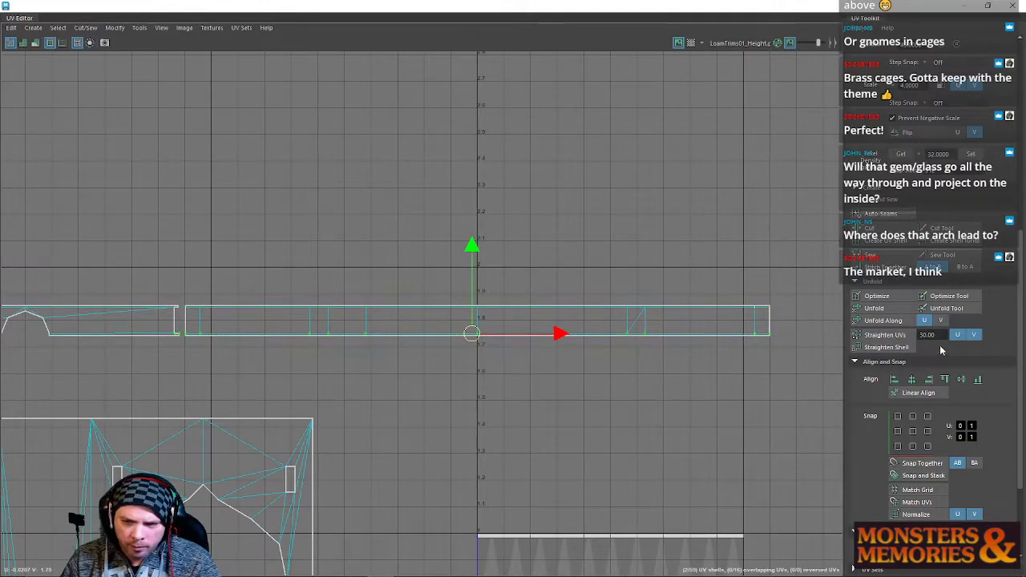
left_click(945, 377)
Sew the two short border seams near the right end of the long strip.
scroll(541, 261, "up", 2)
middle_click_drag(731, 285, 539, 266, "alt")
scroll(689, 295, "up", 5)
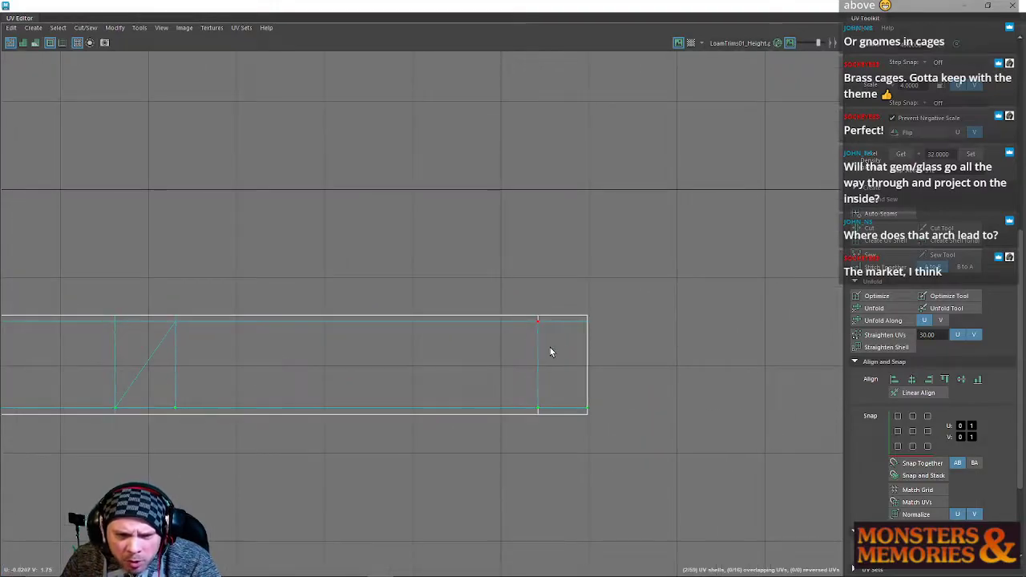
right_click_drag(545, 340, 536, 315)
left_click(537, 353)
left_click(537, 412, "shift")
left_click(884, 254)
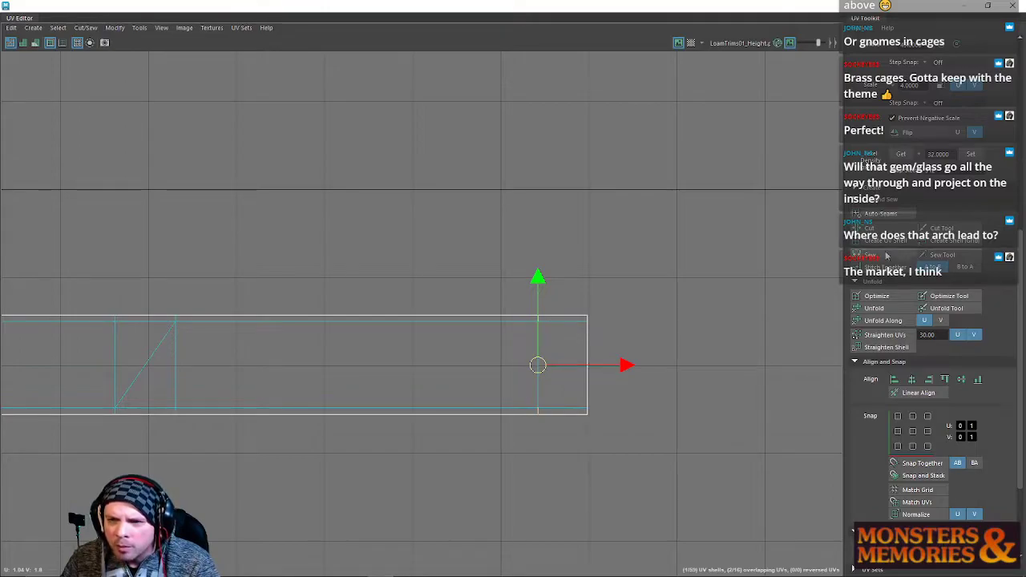
Try to sew the left strip's two short protruding border edges to the long right strip, and undo it.
middle_click_drag(301, 277, 801, 278, "alt")
middle_click_drag(378, 353, 801, 329, "alt")
middle_click_drag(121, 295, 476, 318, "alt")
scroll(572, 336, "up", 2)
right_click_drag(572, 336, 612, 336, "alt")
right_click_drag(466, 317, 468, 290)
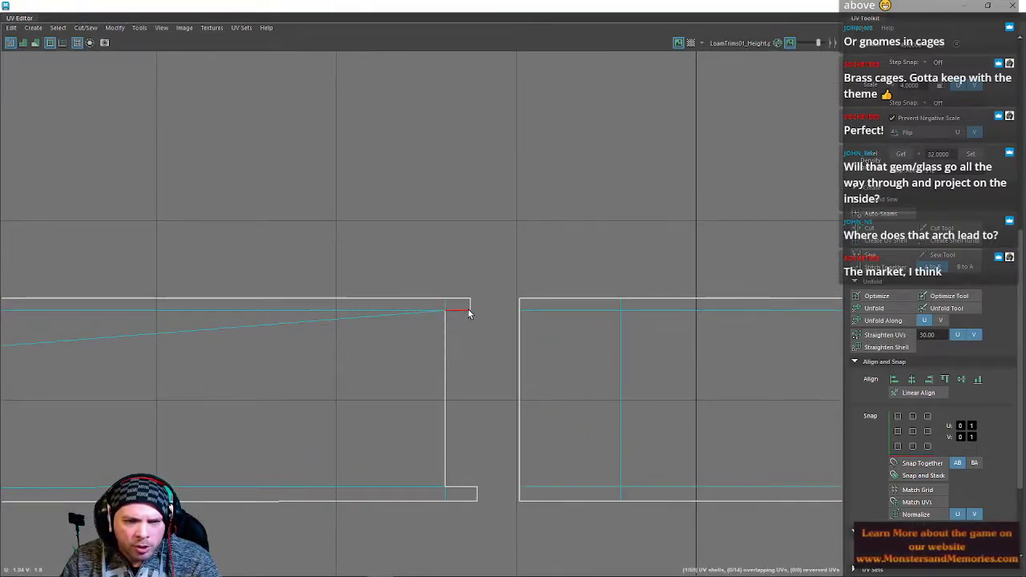
left_click(470, 306)
left_click(476, 494, "shift")
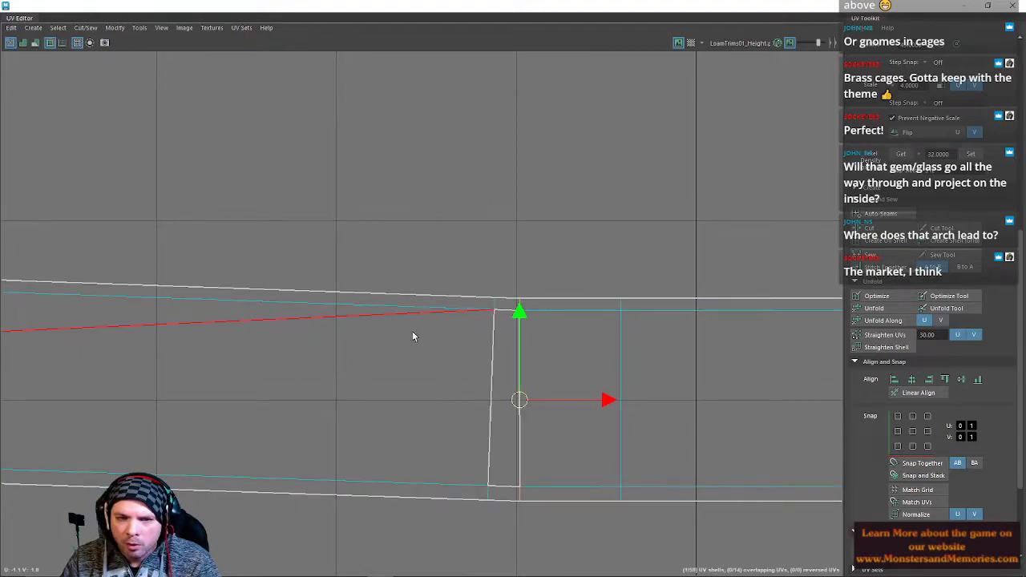
scroll(384, 349, "down", 3)
scroll(383, 350, "up", 2)
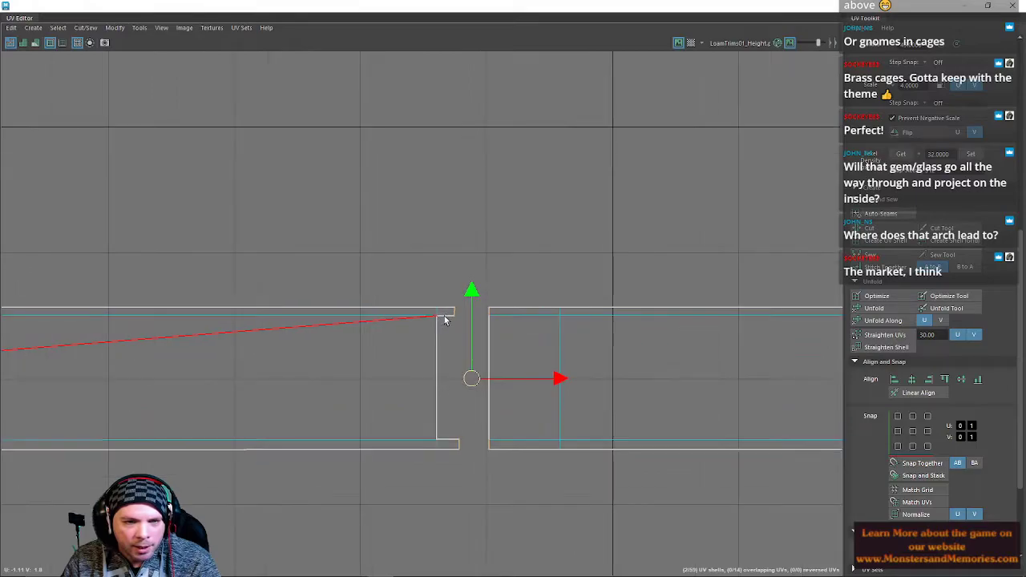
scroll(515, 323, "up", 2)
Place the pivot of the long right strip's UVs on its upper inner corner and nudge the strip slightly closer to the left strip in U.
right_click_drag(479, 315, 535, 313)
scroll(637, 313, "down", 3)
middle_click_drag(696, 315, 468, 328, "alt")
scroll(710, 329, "down", 4)
middle_click_drag(698, 324, 470, 327, "alt")
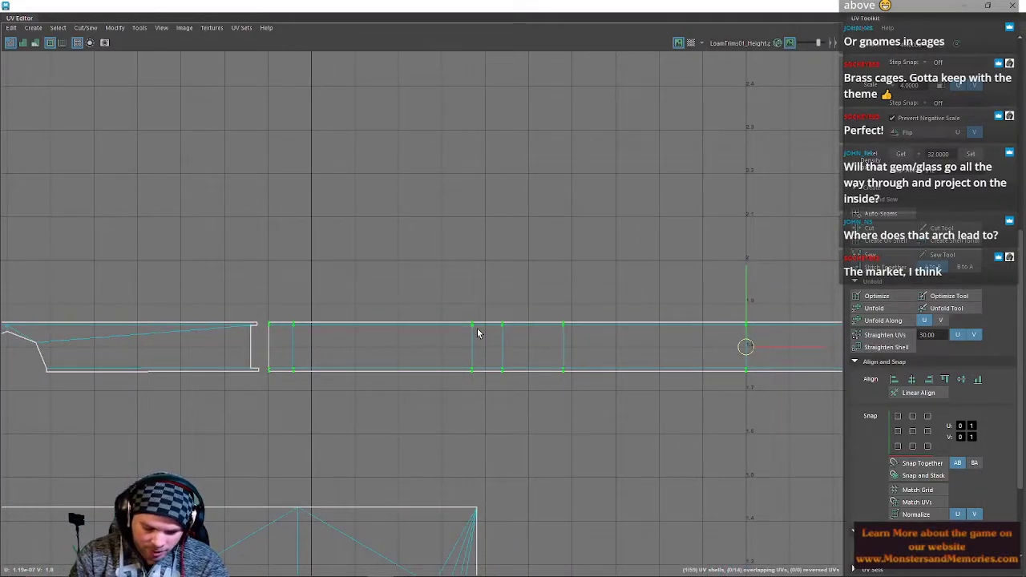
left_click_drag(754, 351, 268, 327)
scroll(298, 315, "up", 1)
scroll(298, 314, "up", 1)
middle_click_drag(340, 287, 620, 254, "alt")
scroll(556, 297, "up", 8)
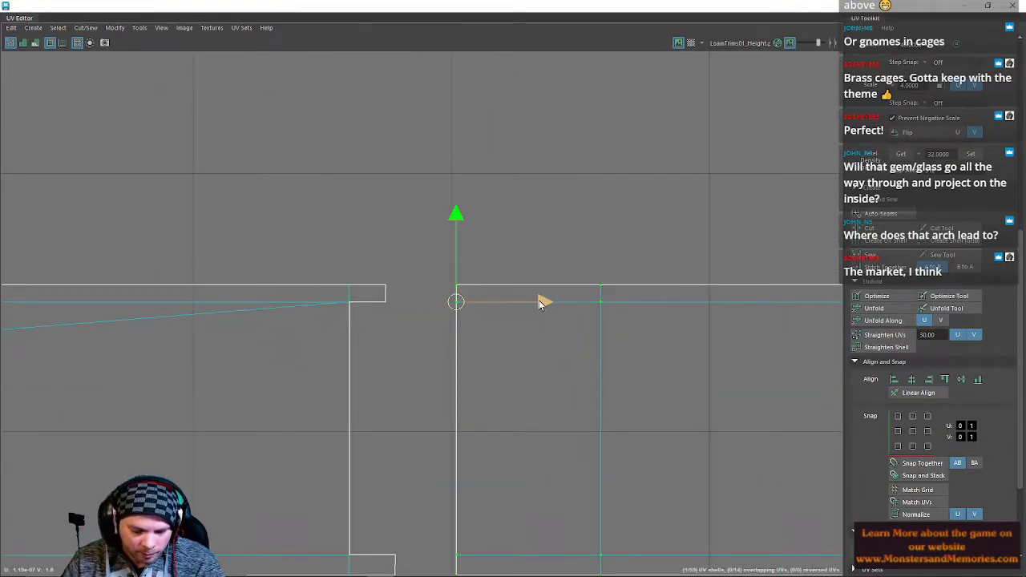
left_click_drag(542, 303, 533, 303)
Align the end UVs of the left strip's two protruding borders to their centre in U.
middle_click_drag(392, 302, 398, 229, "alt")
left_click_drag(398, 228, 421, 553)
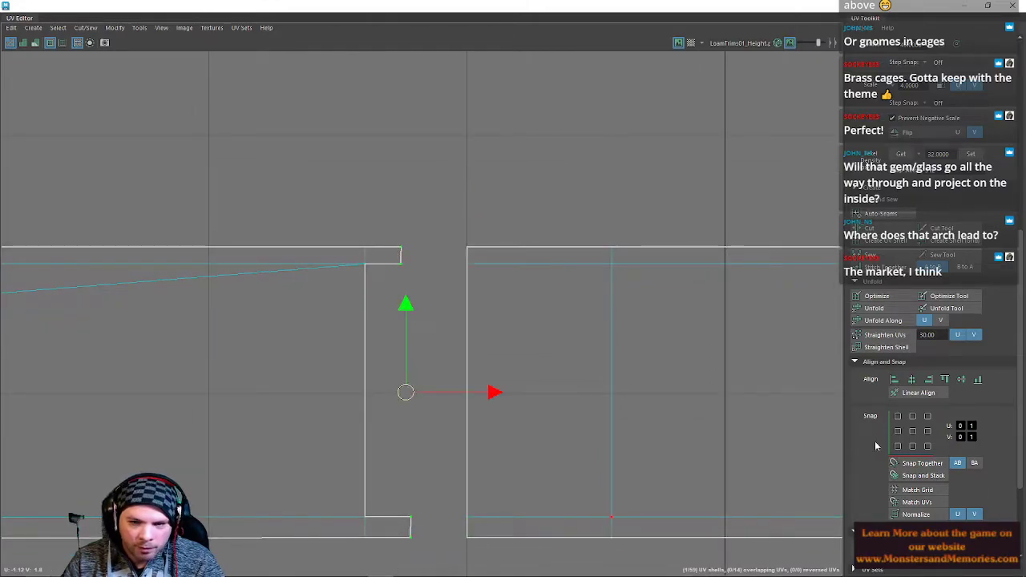
left_click(911, 380)
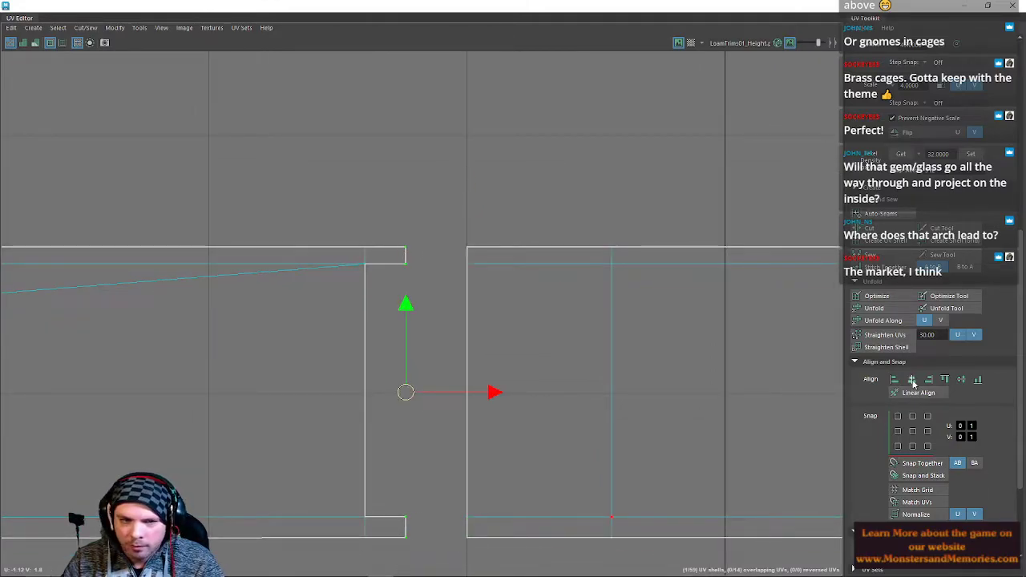
Stitch the two strips together along the left strip's short upper and lower border end edges.
right_click_drag(381, 316, 389, 278)
left_click(407, 254)
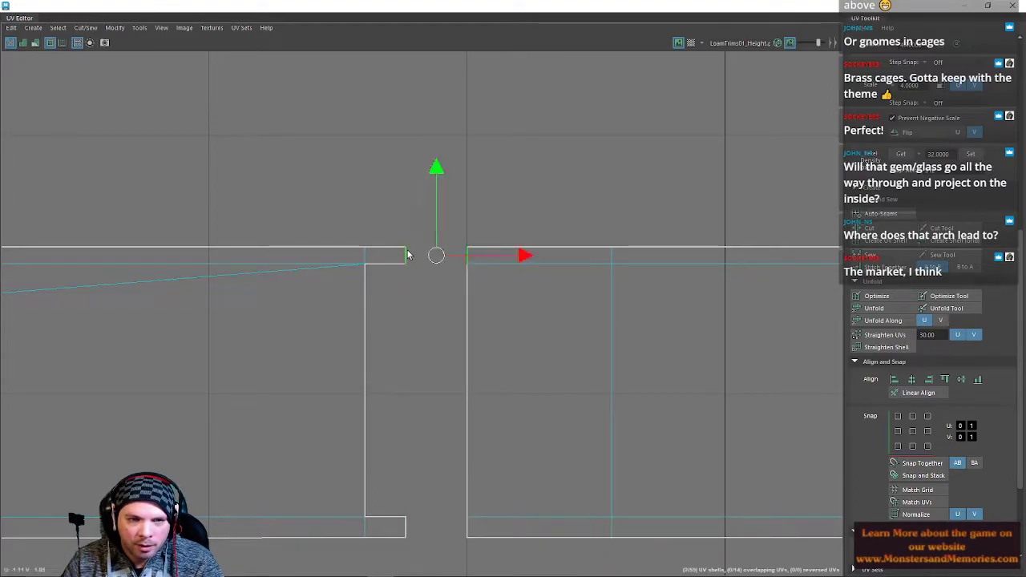
left_click(407, 528, "shift")
left_click(879, 267)
scroll(426, 324, "down", 1)
scroll(437, 332, "down", 2)
scroll(450, 358, "down", 6)
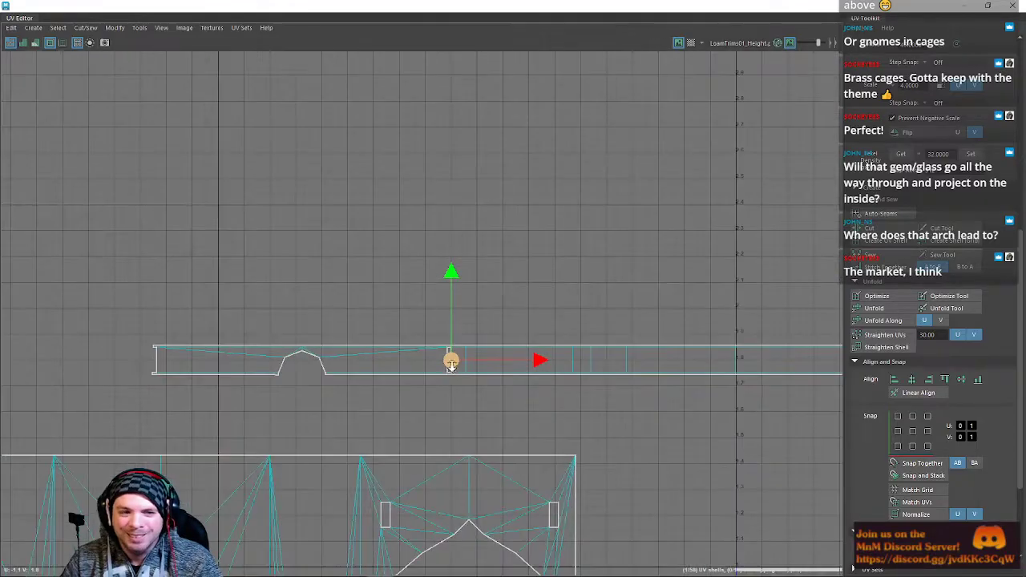
Restore the UV Editor to a floating window with the joined strip and the other arch shells in view.
middle_click_drag(451, 360, 586, 209, "alt")
right_click_drag(577, 215, 615, 216)
middle_click_drag(724, 217, 524, 219, "alt")
double_click(514, 220)
left_click_drag(376, 5, 908, 95)
middle_click_drag(812, 178, 755, 179, "alt")
middle_click_drag(723, 267, 816, 255, "alt")
Assign the existing ArchTrim material to all faces of the joined horizontal strip.
right_click_drag(779, 253, 786, 283)
left_click_drag(671, 237, 887, 299)
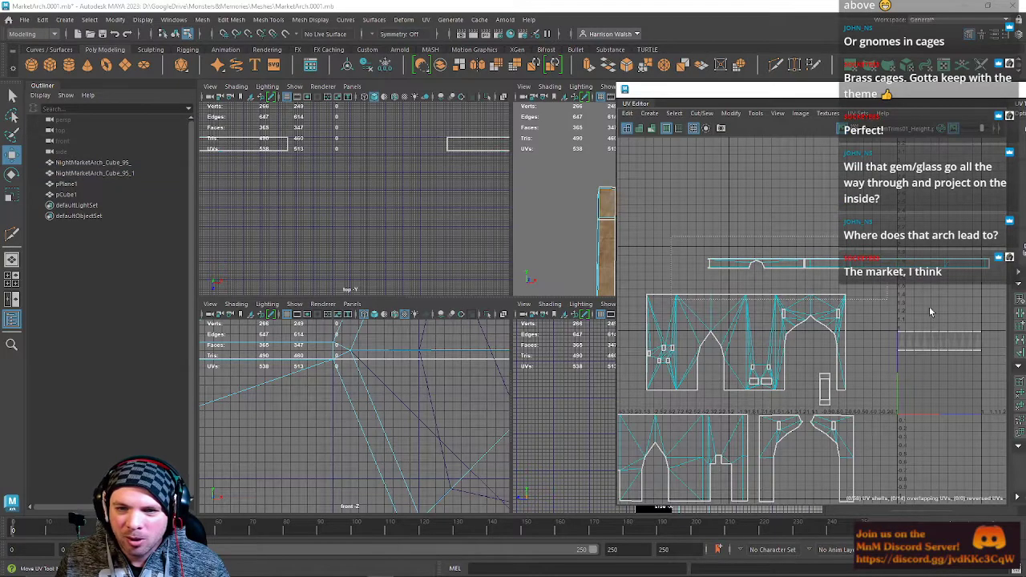
left_click_drag(992, 280, 993, 282)
key("f")
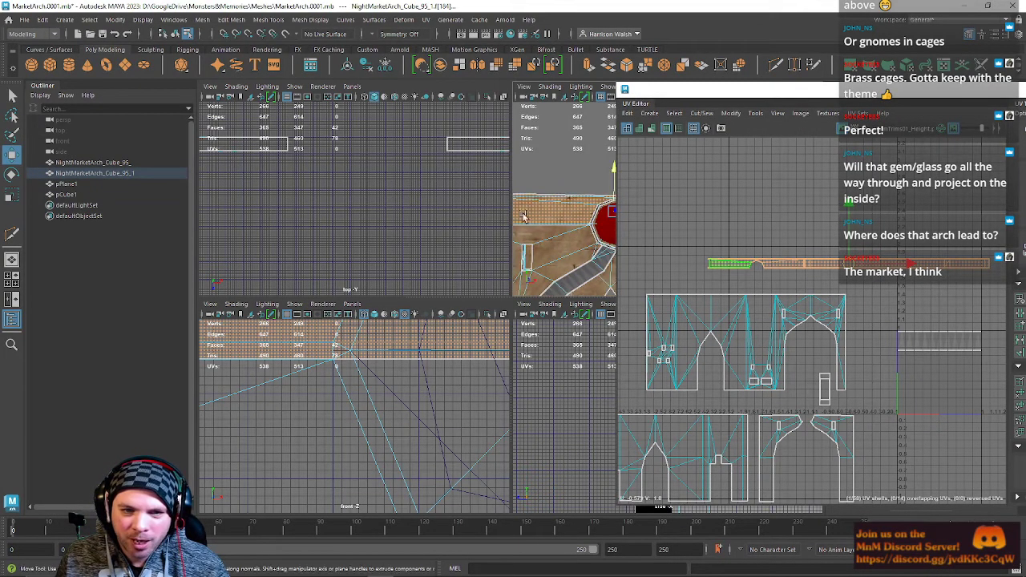
right_click(531, 208)
mouse_move(553, 502)
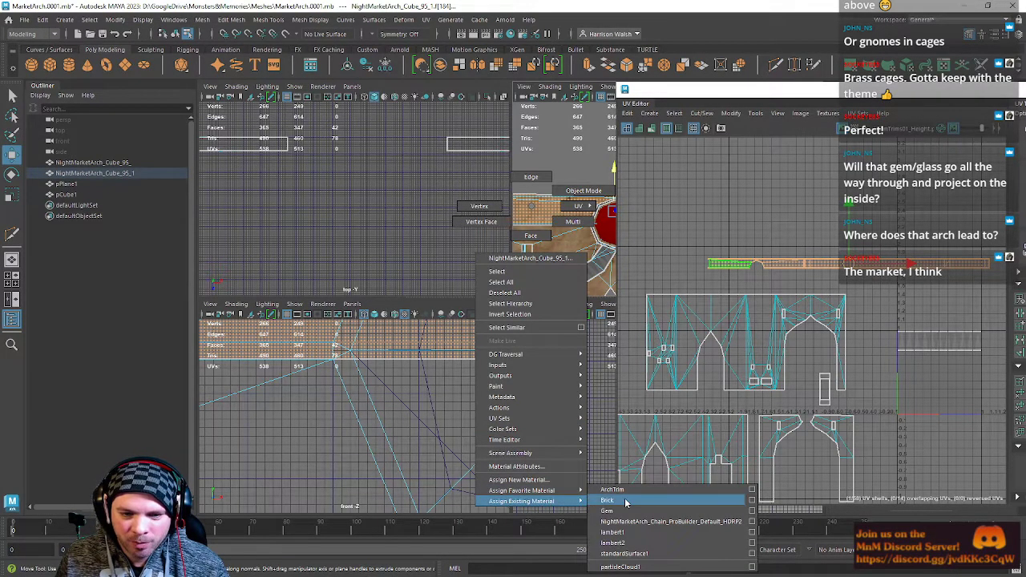
left_click(619, 489)
Move the joined strip's UV shell down and across onto the trim area of the texture tile.
left_click_drag(743, 89, 783, 110)
middle_click_drag(479, 234, 312, 271, "alt")
middle_click_drag(557, 229, 501, 220, "alt")
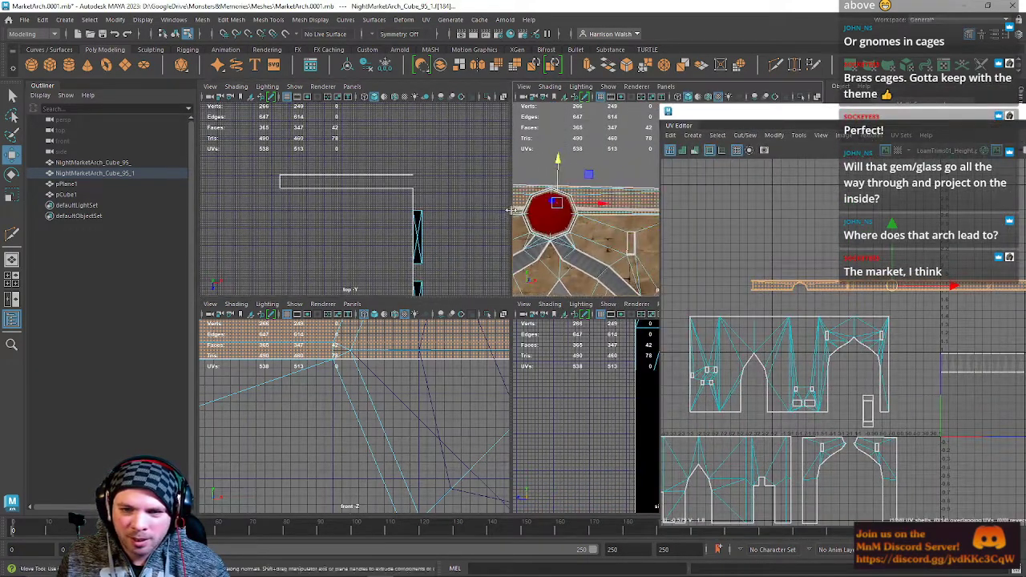
mouse_move(598, 226)
left_mouse_down("alt")
mouse_move(589, 231)
mouse_move(611, 234)
left_mouse_up("alt")
right_click_drag(611, 233, 726, 311, "alt")
middle_click_drag(850, 236, 753, 190, "alt")
left_click_drag(794, 240, 885, 316)
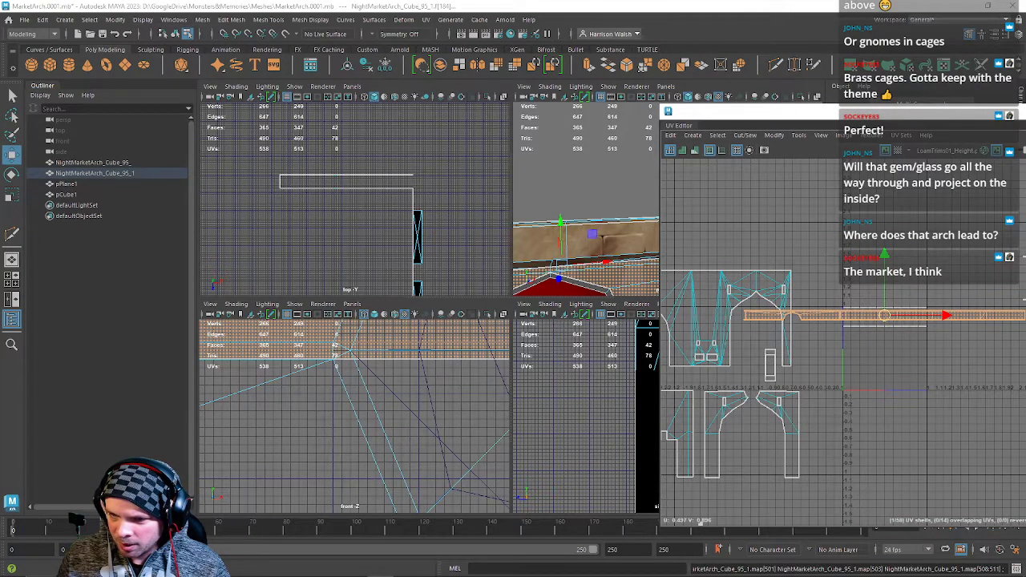
Maximize the perspective view on the arch's upper band and place the UV Editor beside it.
middle_click_drag(570, 233, 584, 167, "alt")
left_click_drag(585, 167, 641, 200, "alt")
left_click_drag(768, 112, 614, 124)
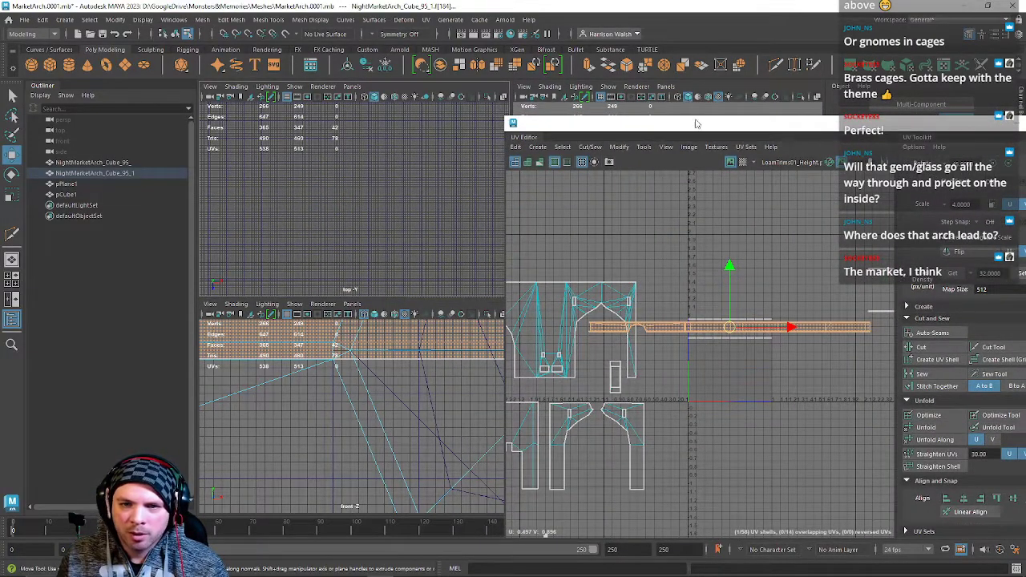
left_click_drag(697, 124, 1000, 131)
key("ctrl+space")
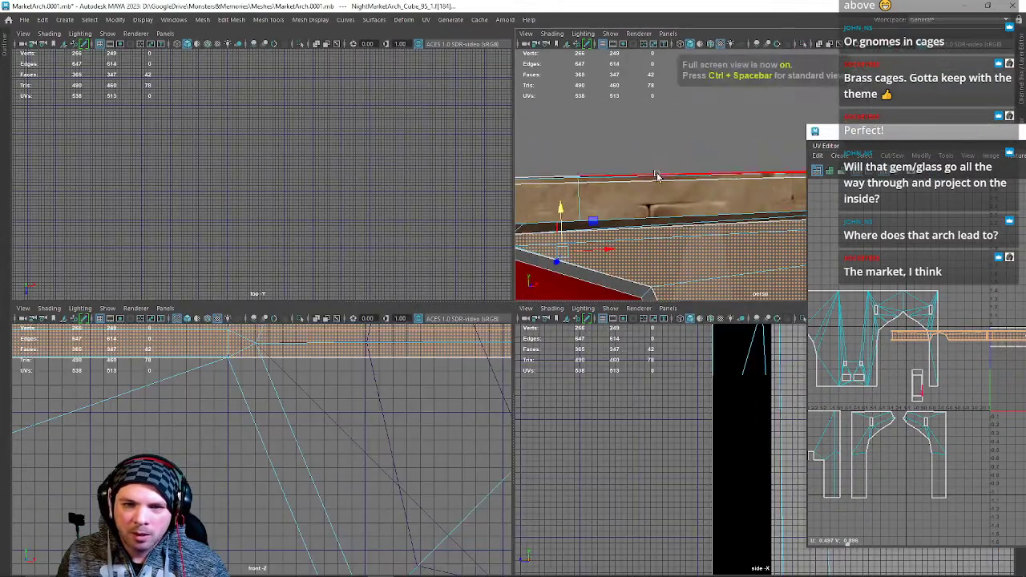
key("ctrl+space")
left_click(628, 186)
key("ctrl+space")
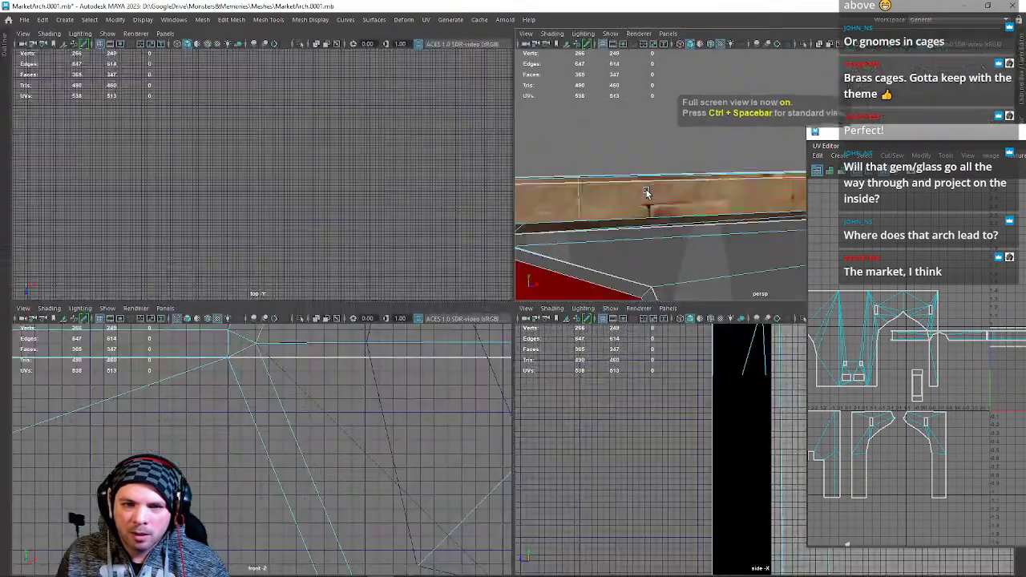
key("ctrl+space")
right_click_drag(647, 191, 627, 206, "alt")
middle_click_drag(672, 196, 605, 203, "alt")
key("space")
left_click_drag(910, 133, 770, 118)
middle_click_drag(597, 274, 525, 250, "alt")
middle_click_drag(989, 324, 808, 260, "alt")
Scale the strip's entire UV shell up and shift it vertically to roughly cover the spiked trim band.
right_click_drag(808, 254, 848, 256)
scroll(739, 270, "up", 2)
double_click(711, 256)
middle_click_drag(733, 255, 879, 286, "alt")
right_click_drag(850, 270, 1011, 413, "alt")
key("r")
left_click_drag(826, 314, 889, 312)
key("w")
left_click_drag(830, 261, 826, 265)
key("r")
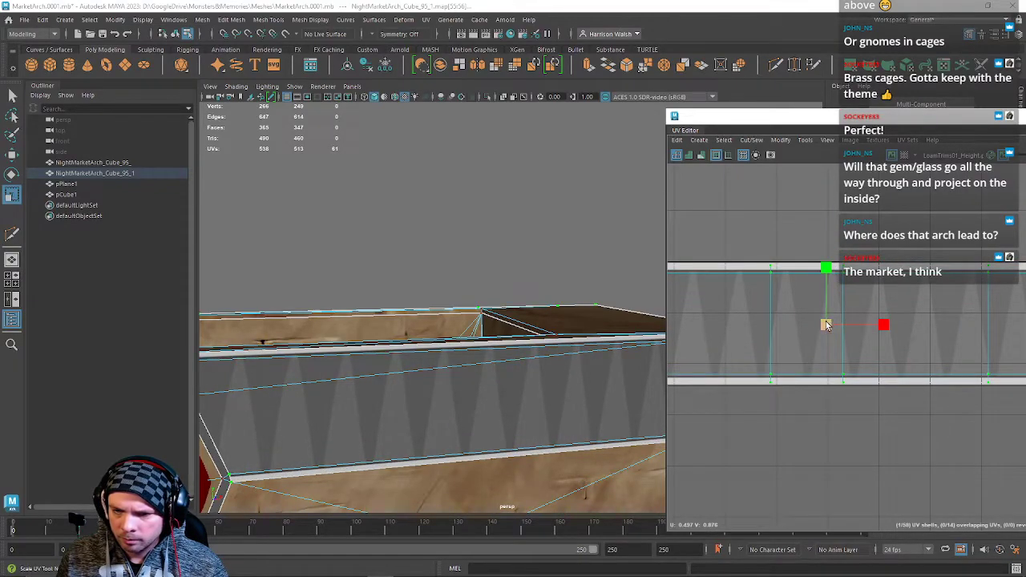
Fine-tune the scale and V position of the strip's UV shell so its thin borders match the light trim edges.
scroll(820, 302, "up", 2)
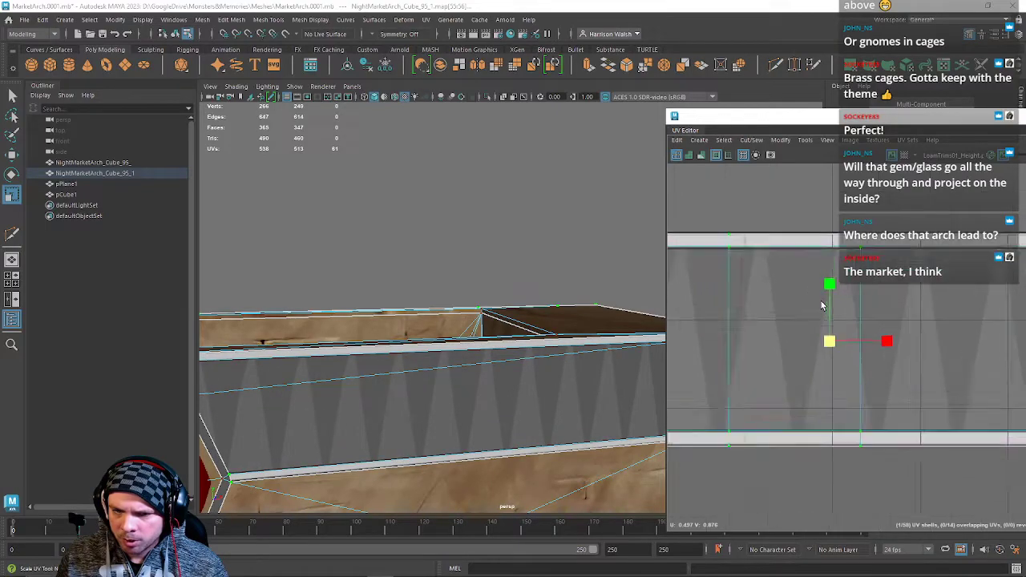
scroll(820, 302, "up", 3)
mouse_move(844, 319)
middle_mouse_down("alt")
mouse_move(852, 289)
mouse_move(854, 304)
middle_mouse_up("alt")
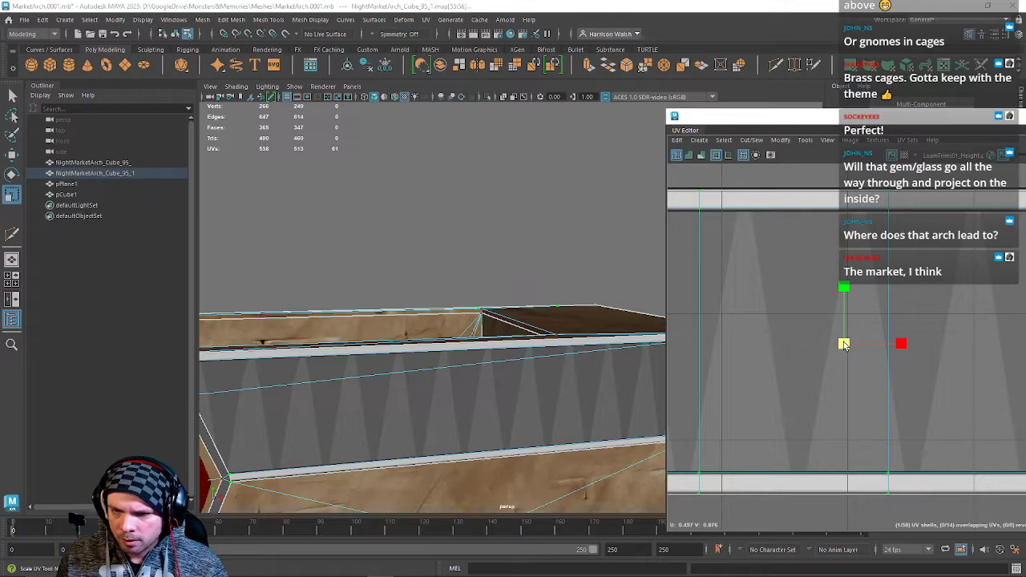
key("w")
key("r")
left_click_drag(845, 342, 847, 347)
key("w")
left_click_drag(845, 285, 844, 286)
key("r")
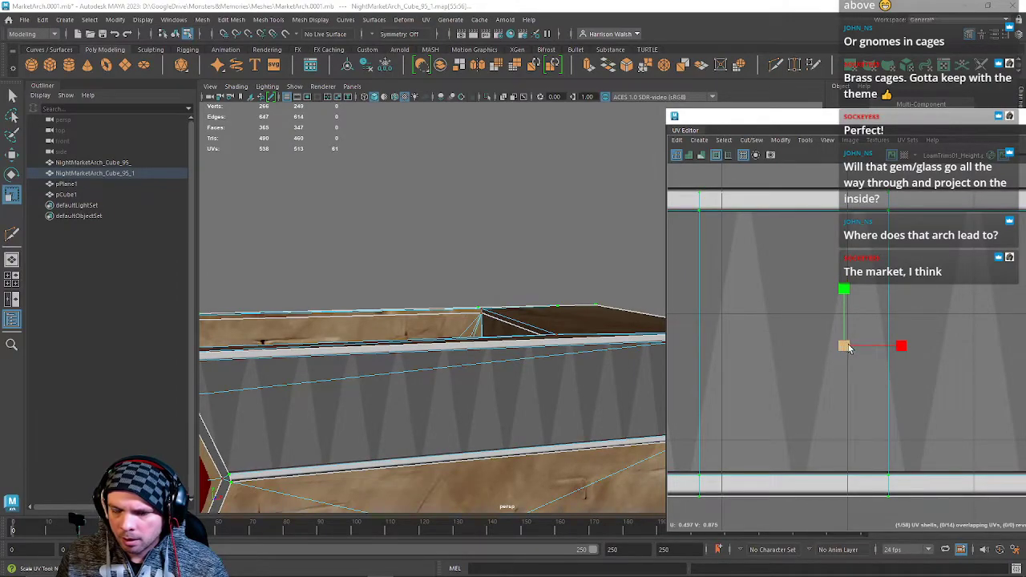
mouse_move(845, 346)
left_mouse_down()
mouse_move(844, 319)
mouse_move(845, 344)
left_mouse_up()
key("w")
key("r")
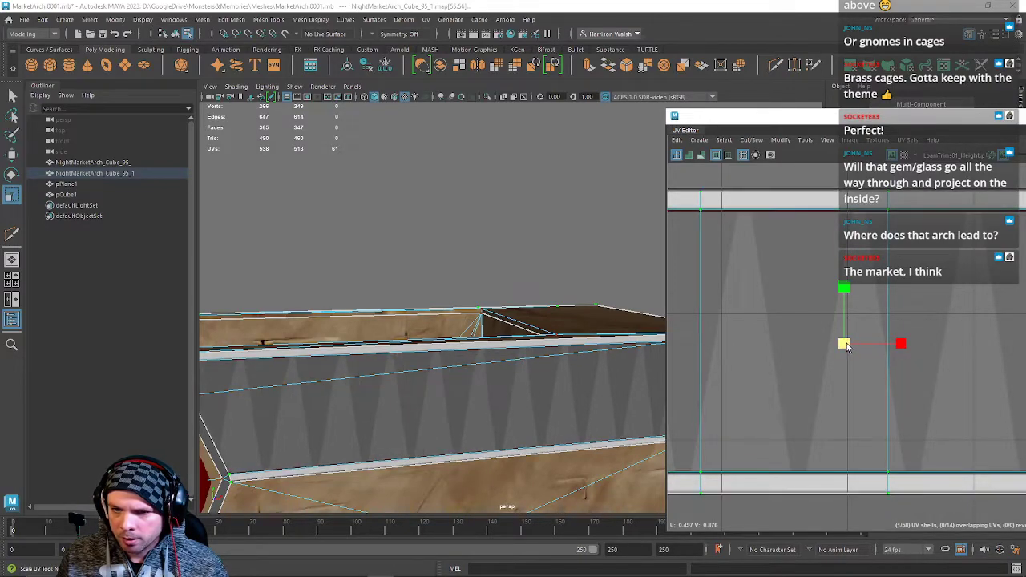
Reselect the strip's UV shell, try Unfold Along on it, and undo the unfold.
left_click(459, 226)
right_click_drag(575, 325, 595, 257)
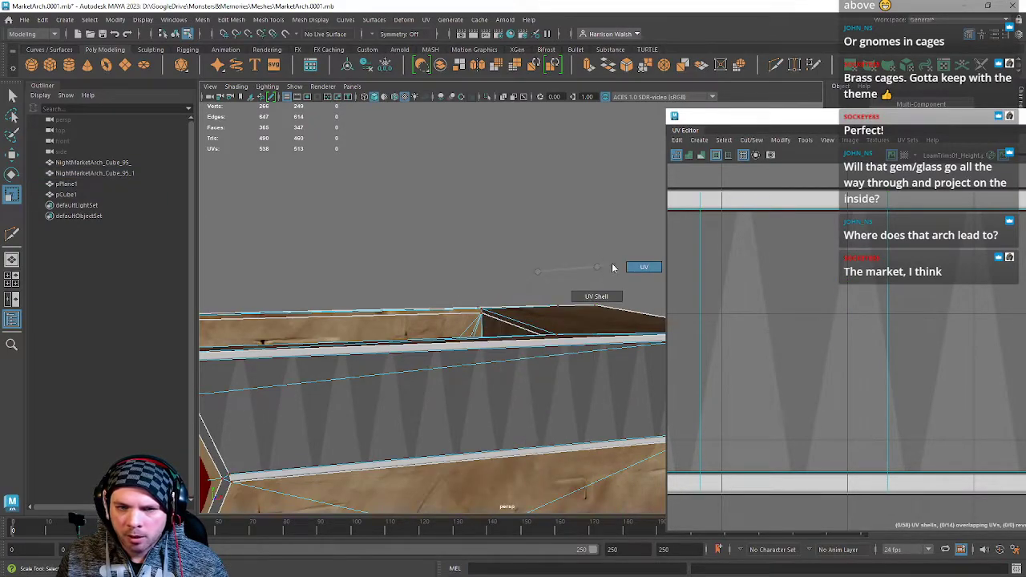
scroll(747, 255, "down", 4)
right_click_drag(765, 262, 802, 262)
left_click(802, 266)
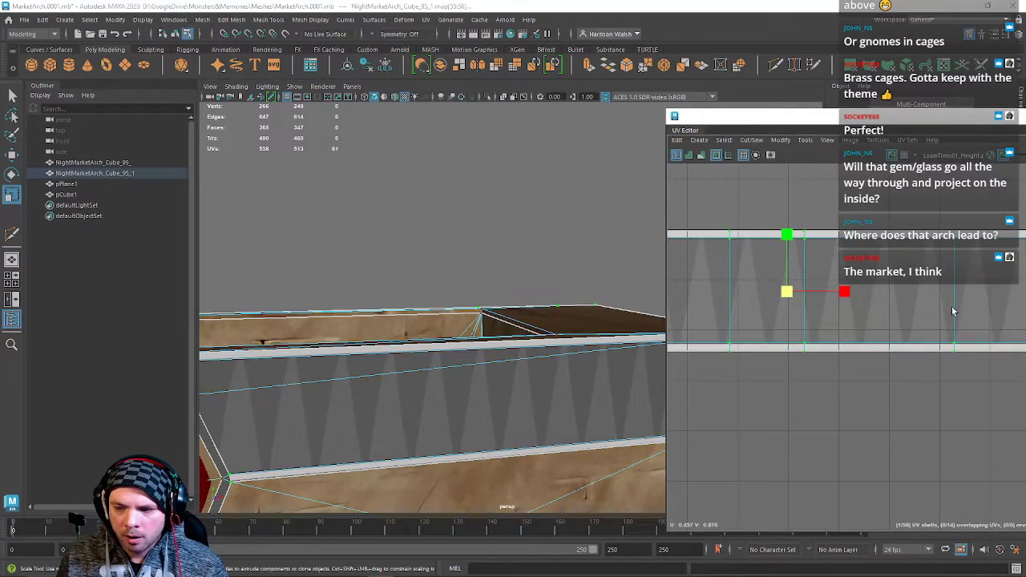
key("ctrl+z")
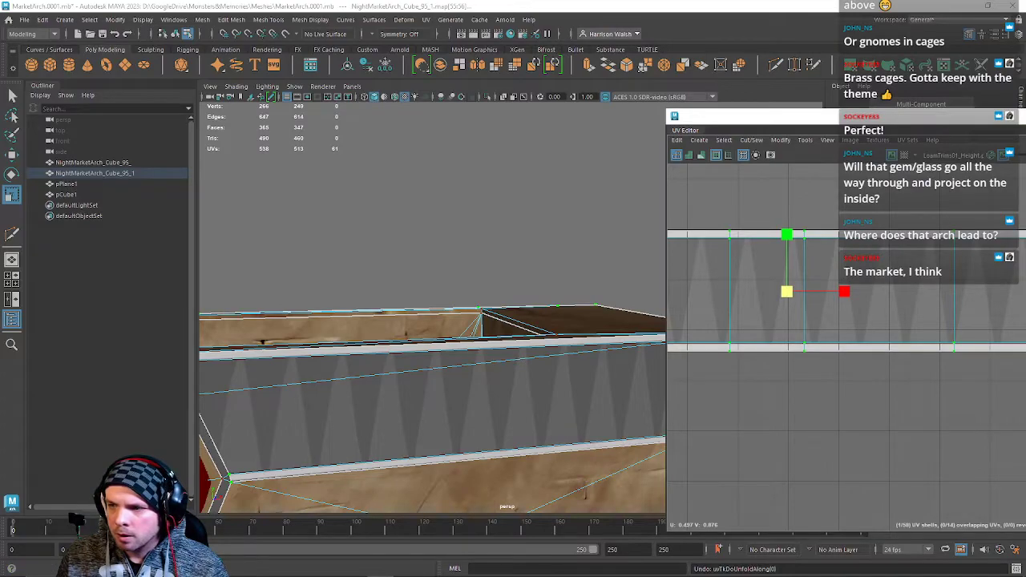
Examine the trim texture on the upper band from the arch's front, sides and back.
scroll(403, 389, "down", 5)
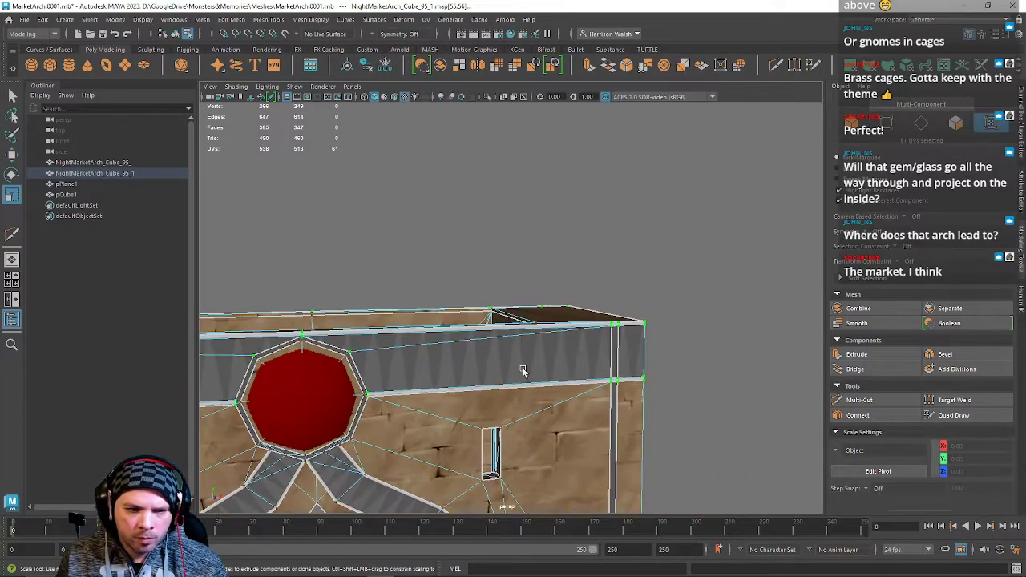
middle_click_drag(527, 367, 751, 252, "alt")
left_click_drag(751, 251, 593, 270, "alt")
right_click_drag(592, 271, 414, 293, "alt")
middle_click_drag(415, 293, 403, 247, "alt")
right_click_drag(481, 252, 529, 235)
left_click(532, 197)
left_click_drag(530, 197, 339, 264, "alt")
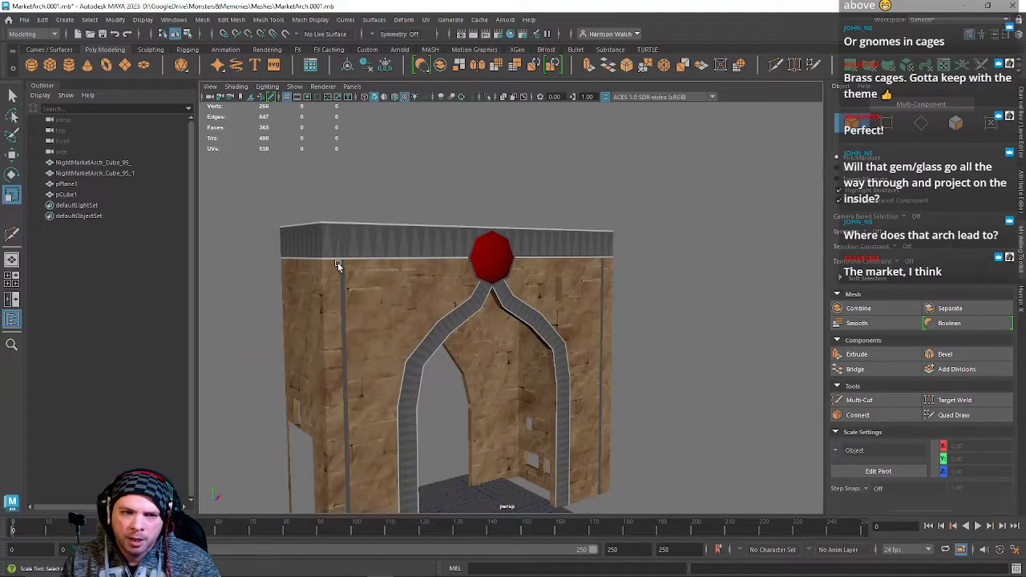
left_click_drag(355, 414, 545, 319, "alt")
left_click_drag(670, 298, 473, 300, "alt")
left_click(442, 396)
left_click_drag(442, 396, 412, 328, "alt")
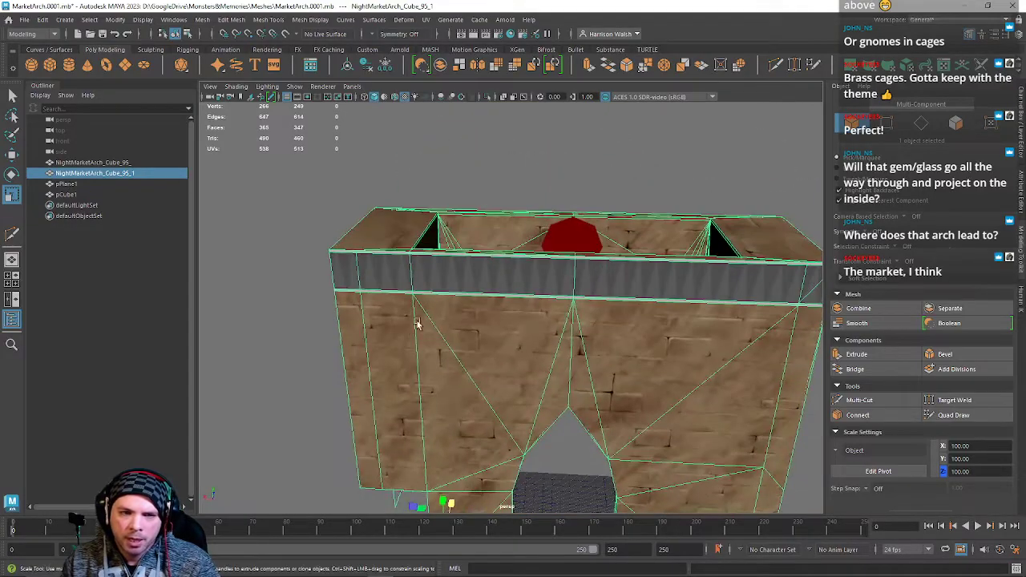
middle_click_drag(412, 328, 488, 286, "alt")
left_click_drag(488, 286, 485, 259, "alt")
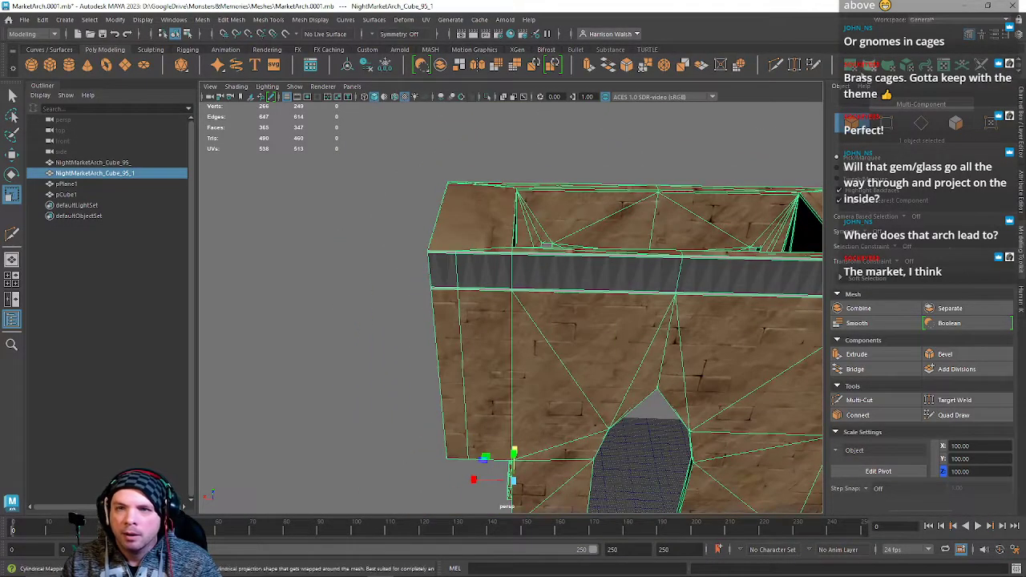
key("ctrl+shift+x")
left_click(512, 289)
scroll(486, 259, "up", 5)
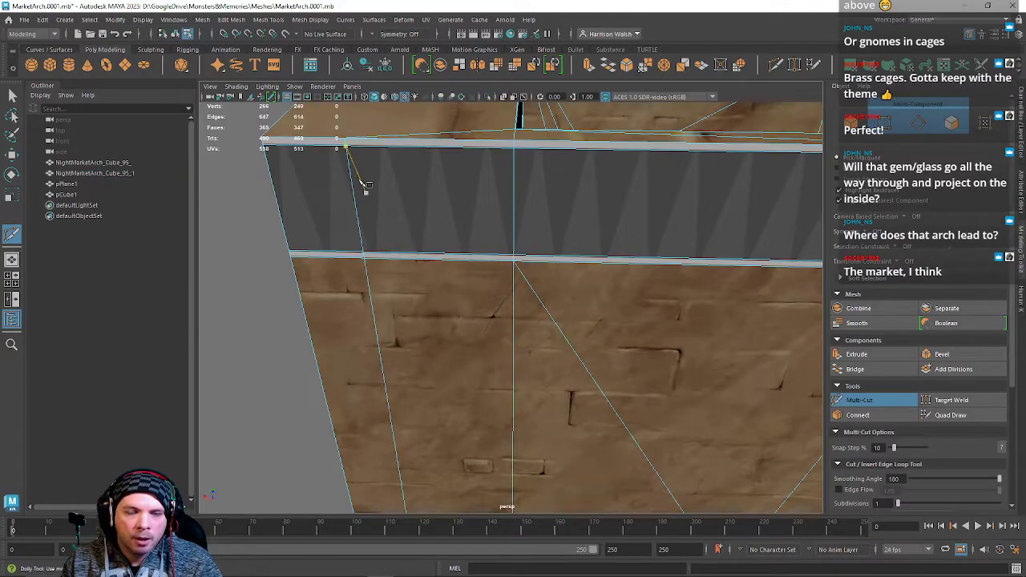
right_click(396, 206)
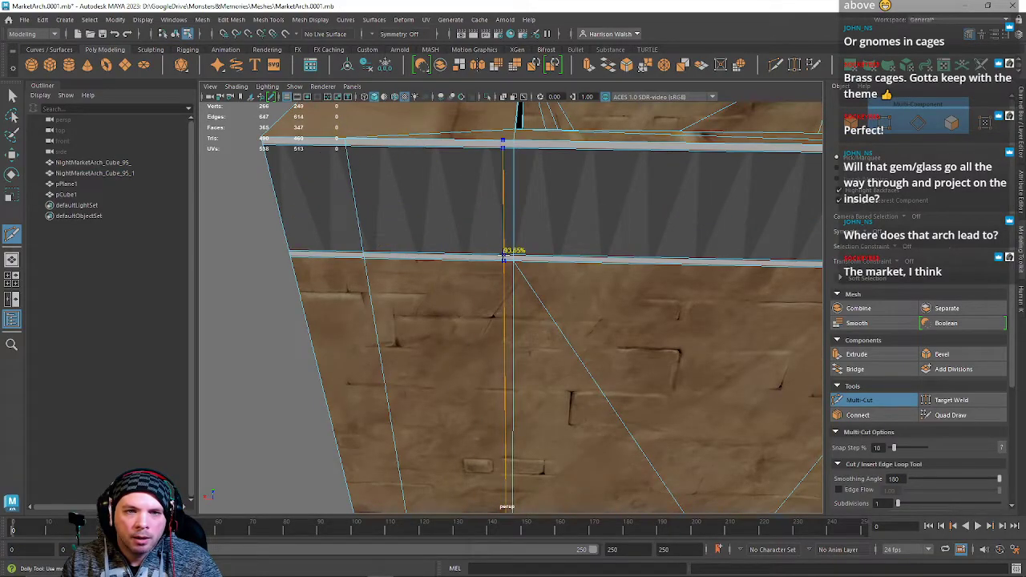
scroll(503, 255, "down", 5)
middle_click_drag(521, 295, 498, 211, "alt")
left_click_drag(499, 211, 514, 230, "alt")
middle_click_drag(509, 228, 454, 243, "alt")
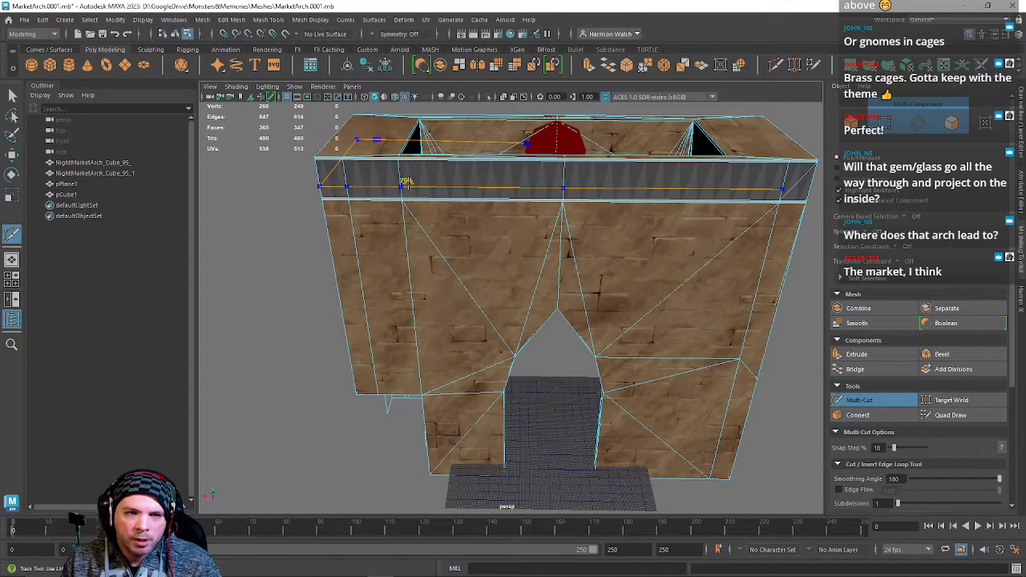
left_click(353, 196, "ctrl")
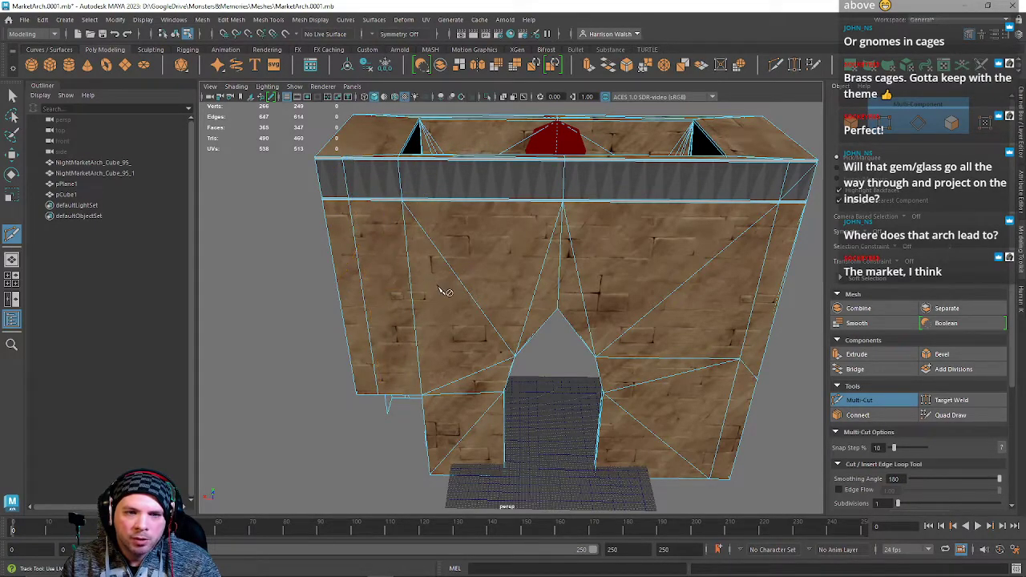
left_click(430, 473)
Delete the two diagonal edges on the front wall, one across the left pillar and one just above it.
left_click_drag(430, 369, 476, 264, "alt")
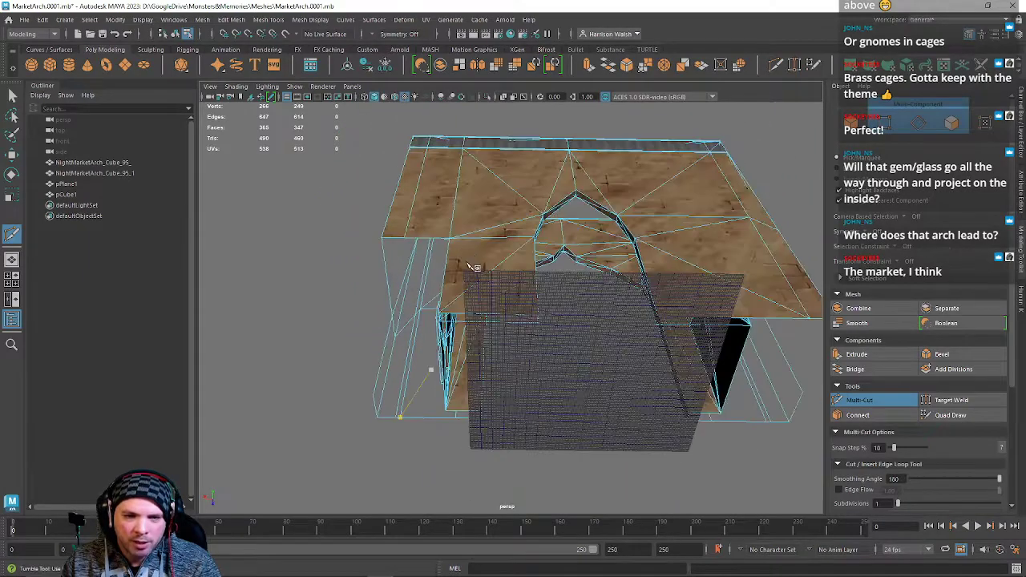
right_click_drag(476, 263, 524, 371, "alt")
middle_click_drag(524, 371, 561, 449, "alt")
key("q")
right_click_drag(478, 272, 483, 218)
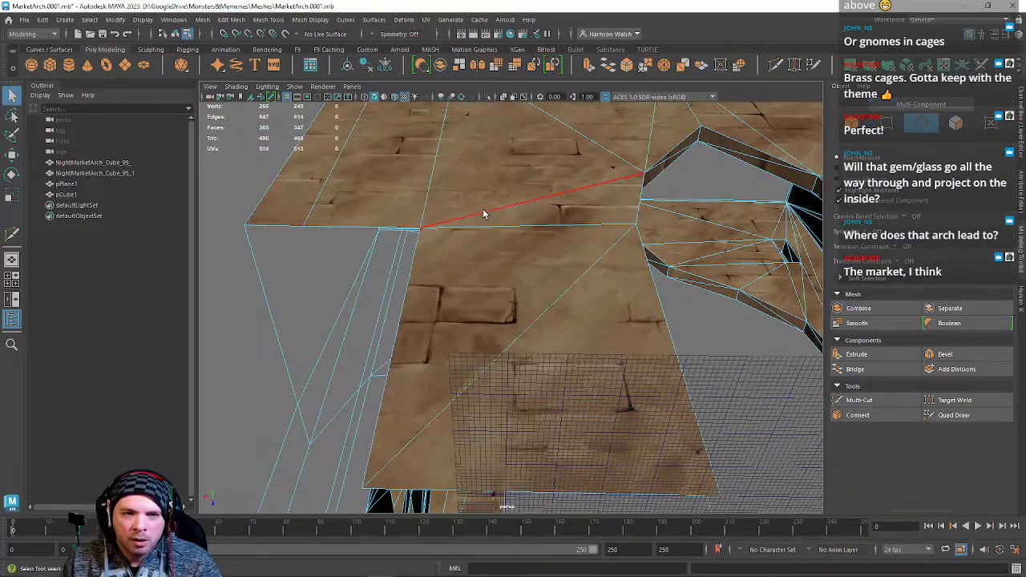
left_click(483, 212)
left_click(511, 345, "shift")
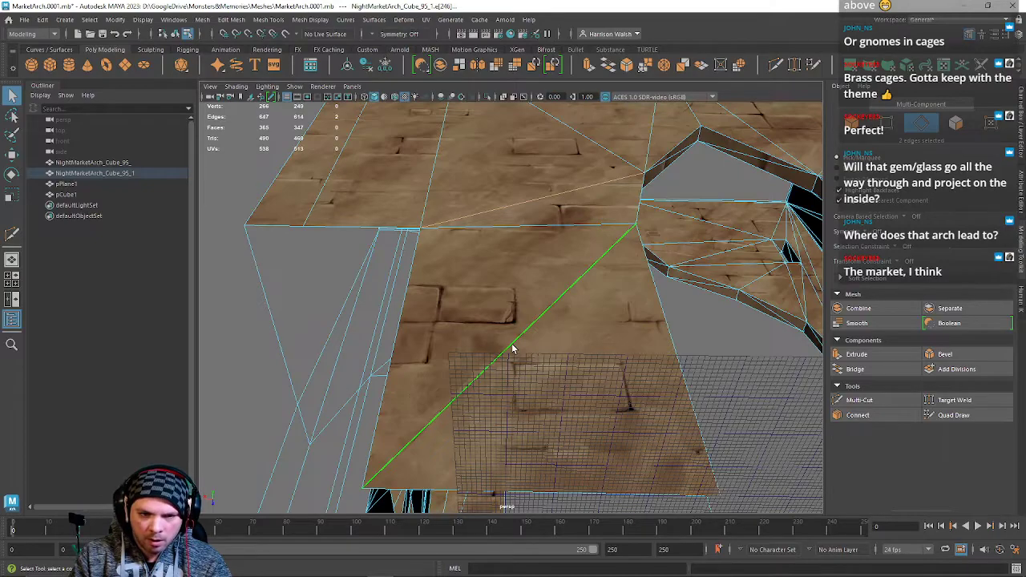
key("Delete")
key("ctrl+z")
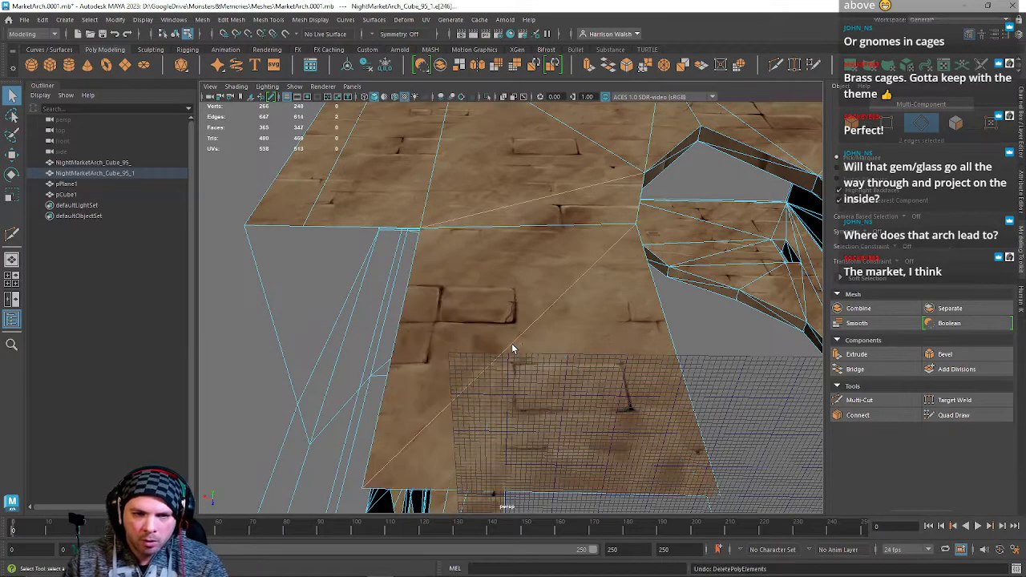
key("Delete")
left_click(577, 180)
key("Delete")
left_click_drag(607, 208, 584, 261, "alt")
middle_click_drag(585, 261, 589, 254, "alt")
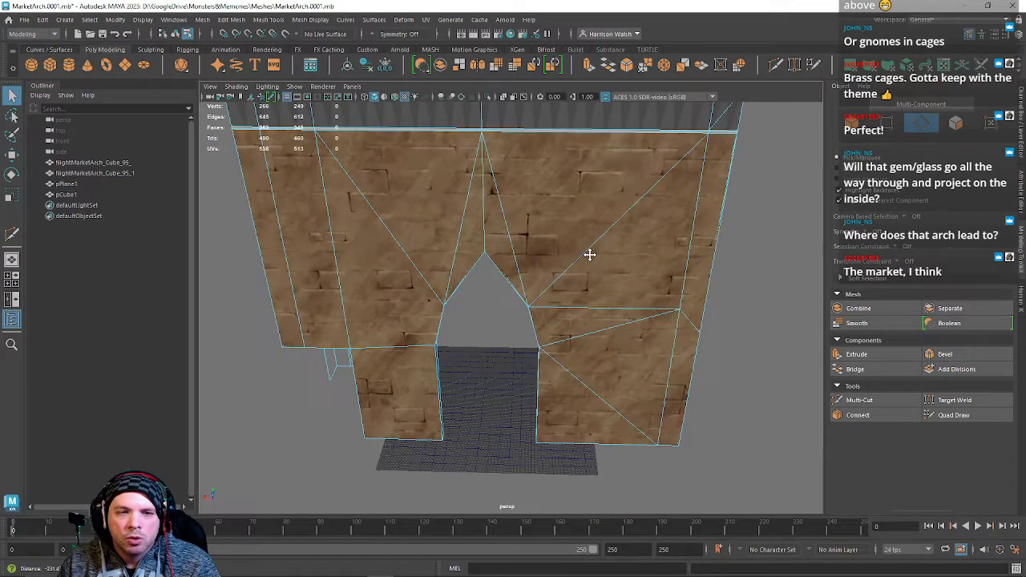
Start a Multi-Cut at the inner corner of the arch's top opening and run it straight down across the spiked trim band.
middle_click_drag(589, 254, 586, 309, "alt")
left_click_drag(586, 310, 586, 279, "alt")
right_click_drag(586, 280, 645, 337, "alt")
middle_click_drag(645, 337, 645, 342, "alt")
right_click_drag(645, 342, 593, 272, "alt")
middle_click_drag(593, 272, 570, 307, "alt")
right_click_drag(570, 307, 565, 263, "alt")
left_click(776, 69)
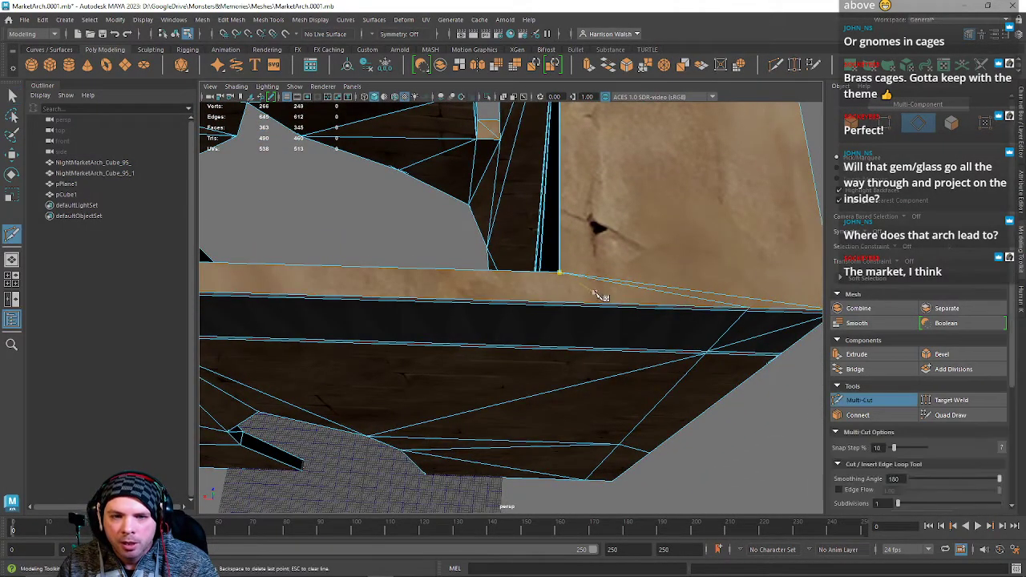
left_click(558, 273)
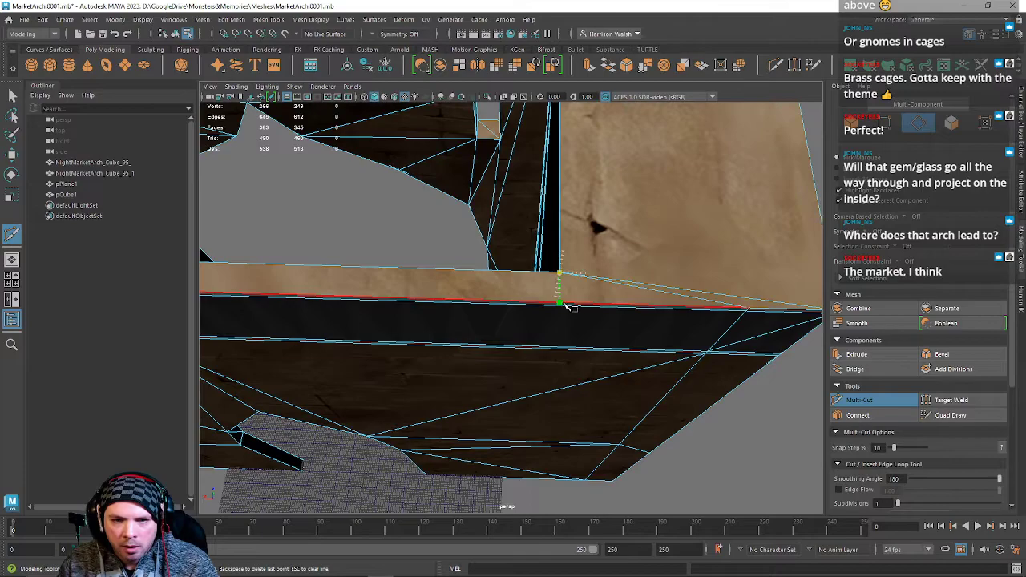
left_click_drag(568, 313, 500, 367, "alt")
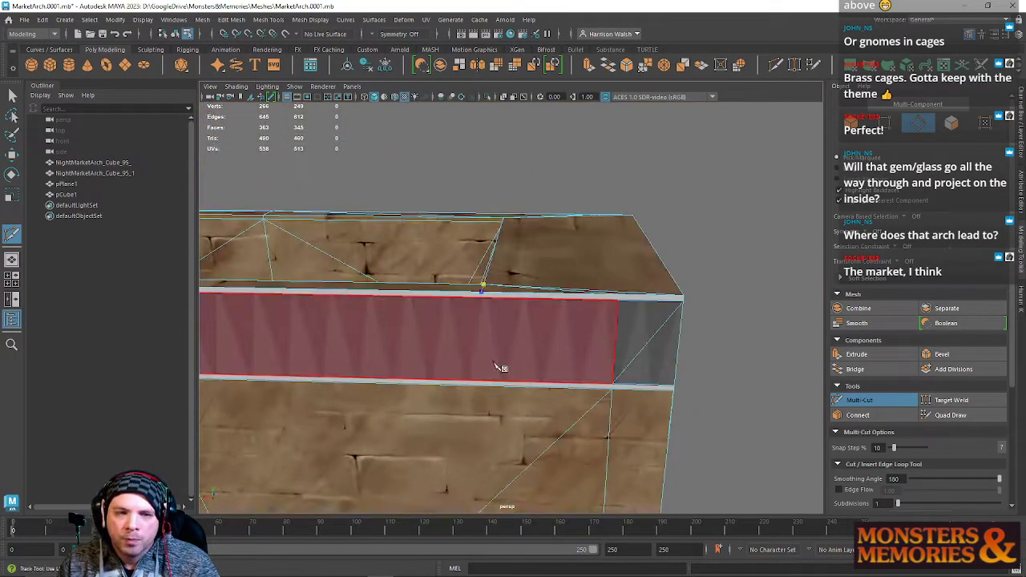
left_click(497, 303)
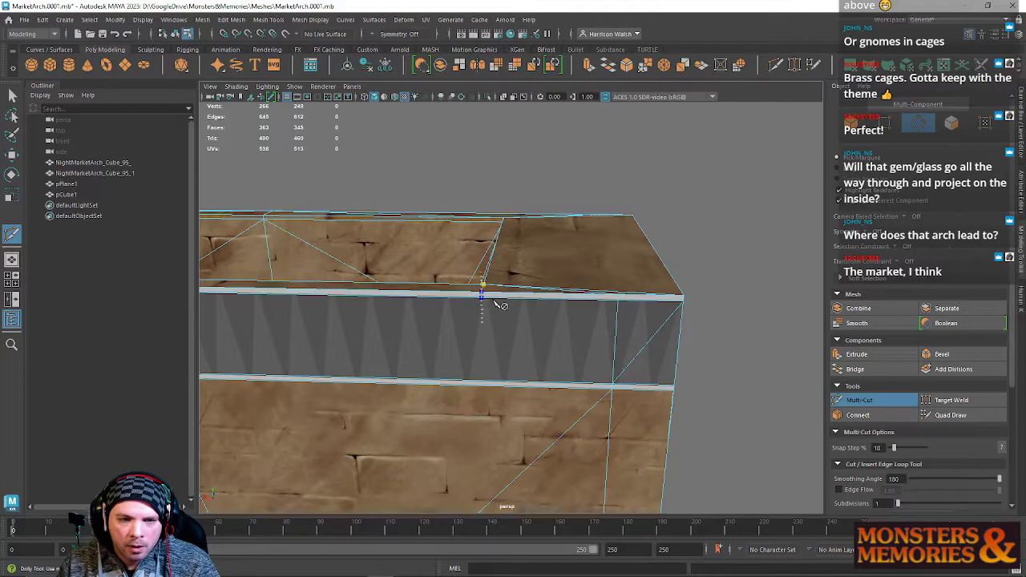
left_click(481, 383)
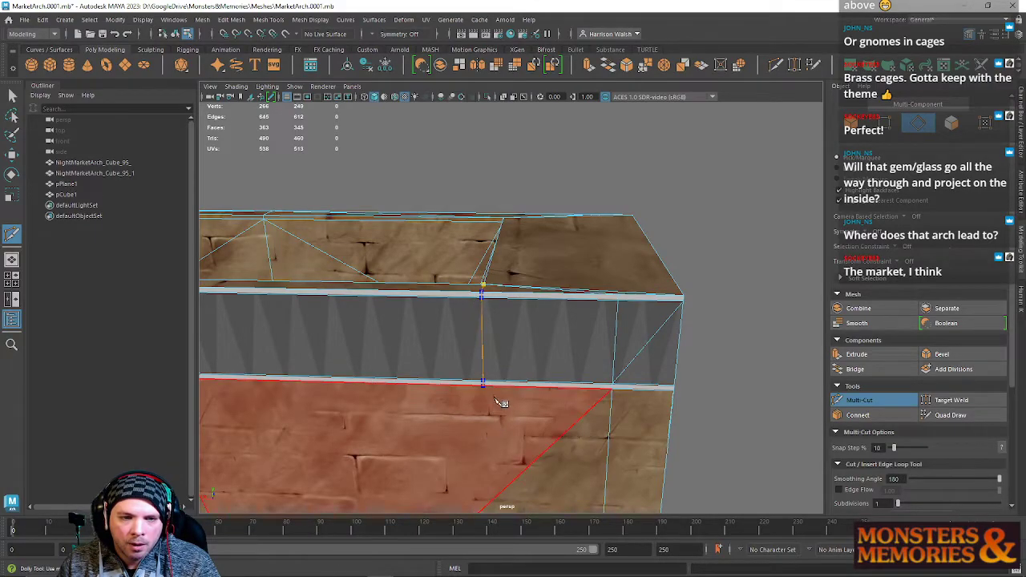
Continue the cut vertically down the front wall to the right pillar's bottom edge and complete it.
middle_click_drag(494, 412, 515, 205, "alt")
left_click(527, 189)
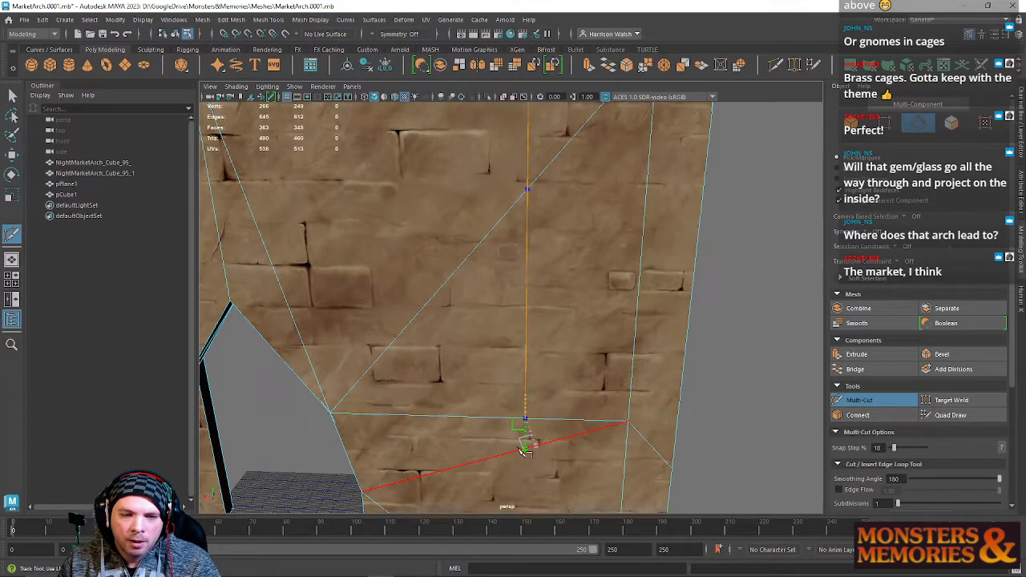
left_click(523, 447)
middle_click_drag(522, 447, 536, 385, "alt")
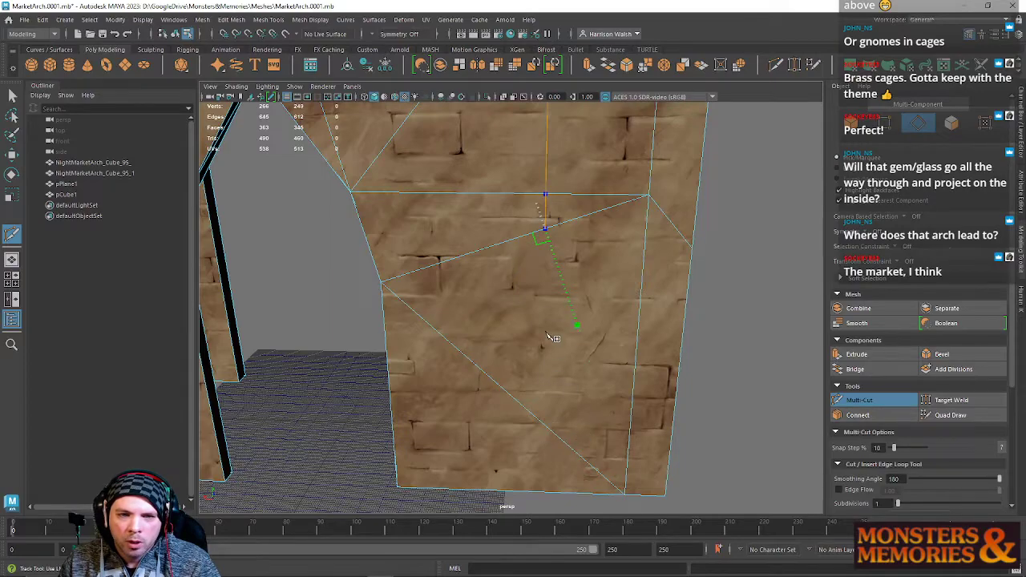
left_click(527, 489)
right_click(526, 443)
Merge to center the two vertices where the new vertical cut crosses the edges beside the arch opening.
left_click_drag(570, 420, 588, 318, "alt")
middle_click_drag(588, 318, 583, 408, "alt")
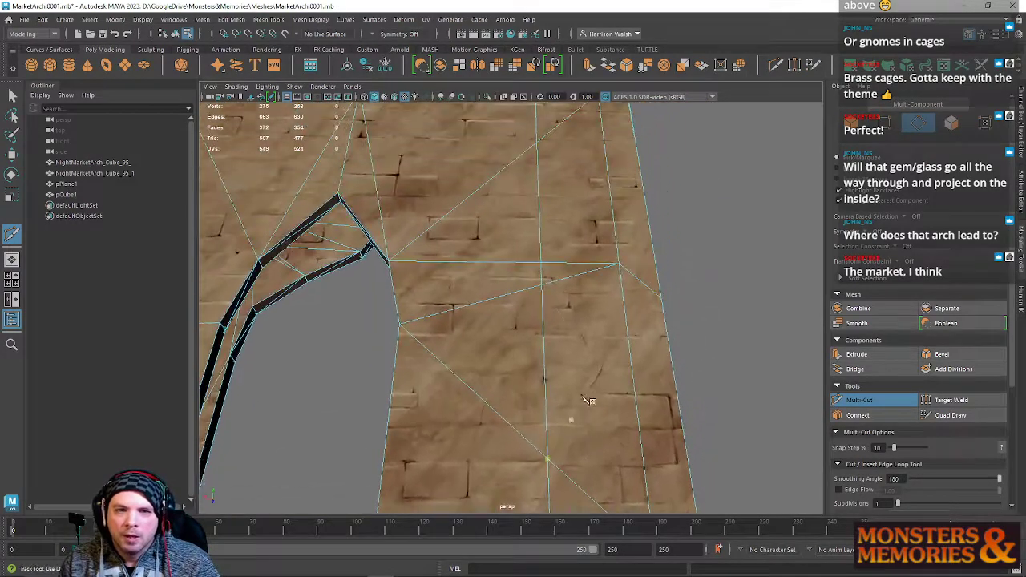
key("w")
right_click_drag(575, 272, 541, 268)
left_click(541, 263)
left_click(542, 285, "shift")
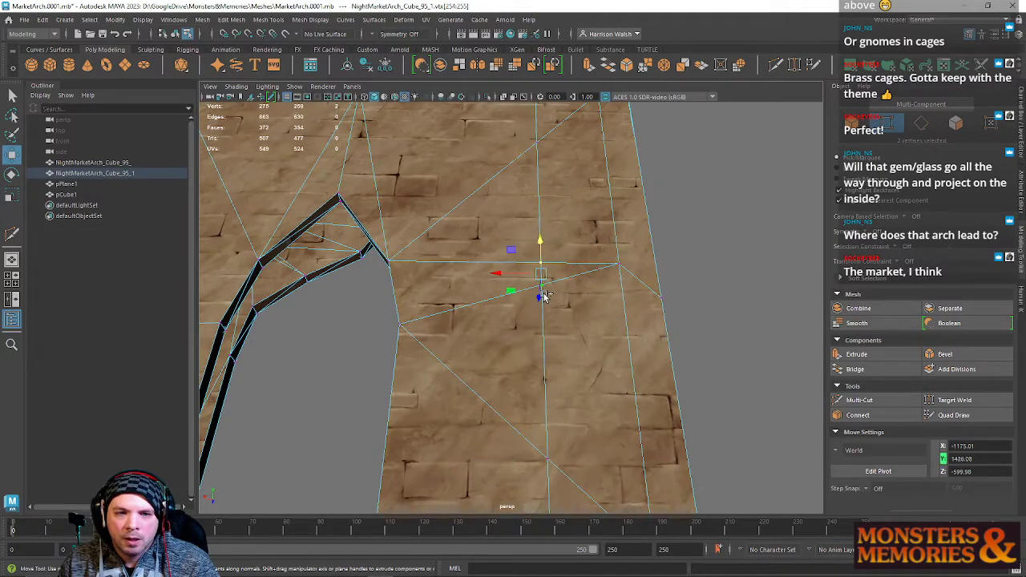
left_click(644, 66)
Cut a diagonal from the opening's side vertex to the vertical edge's foot and delete the old pillar diagonal with its vertex.
left_click_drag(536, 146, 554, 321, "alt")
left_click(774, 65)
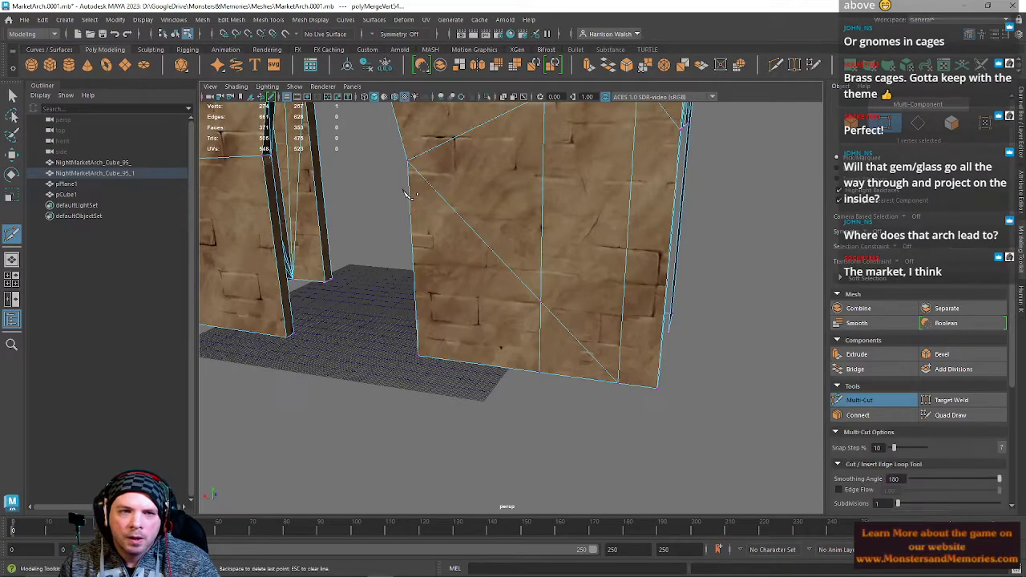
right_click(516, 408)
key("w")
right_click_drag(529, 271, 529, 244)
left_click(517, 269)
left_click(572, 331, "shift")
key("ctrl+Delete")
Cut a straight vertical edge down the right pillar to its bottom edge.
middle_click_drag(573, 327, 522, 487, "alt")
left_click_drag(520, 378, 522, 355, "alt")
right_click_drag(522, 354, 532, 329, "alt")
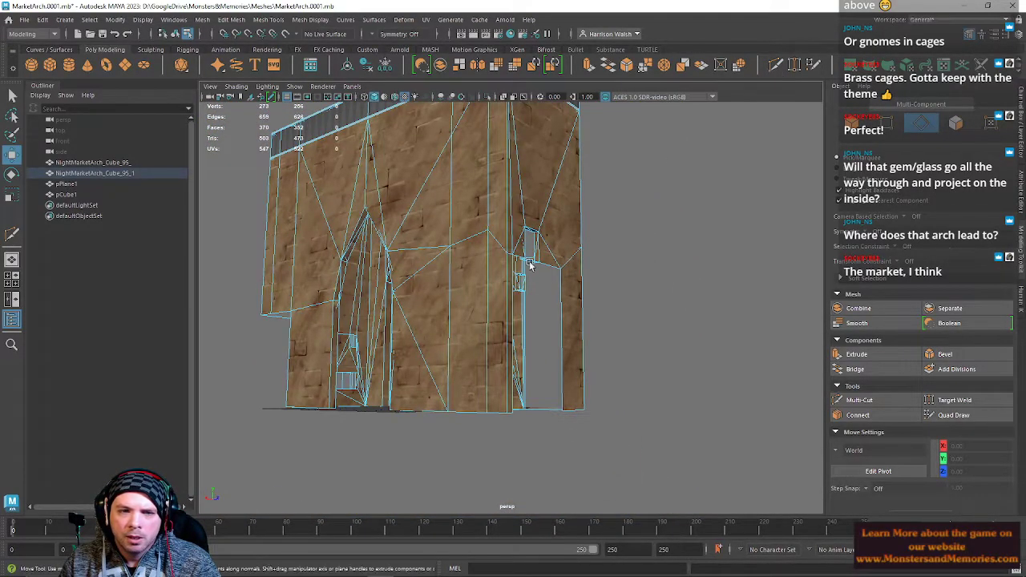
key("ctrl+shift+x")
left_click_drag(514, 262, 455, 251, "alt")
left_click_drag(440, 340, 444, 520)
right_click(441, 510)
Delete the horizontal and slanted edges that cross the right pillar beside the arch opening.
left_click_drag(419, 348, 514, 323, "alt")
key("w")
right_click_drag(491, 213, 487, 185)
left_click(481, 203)
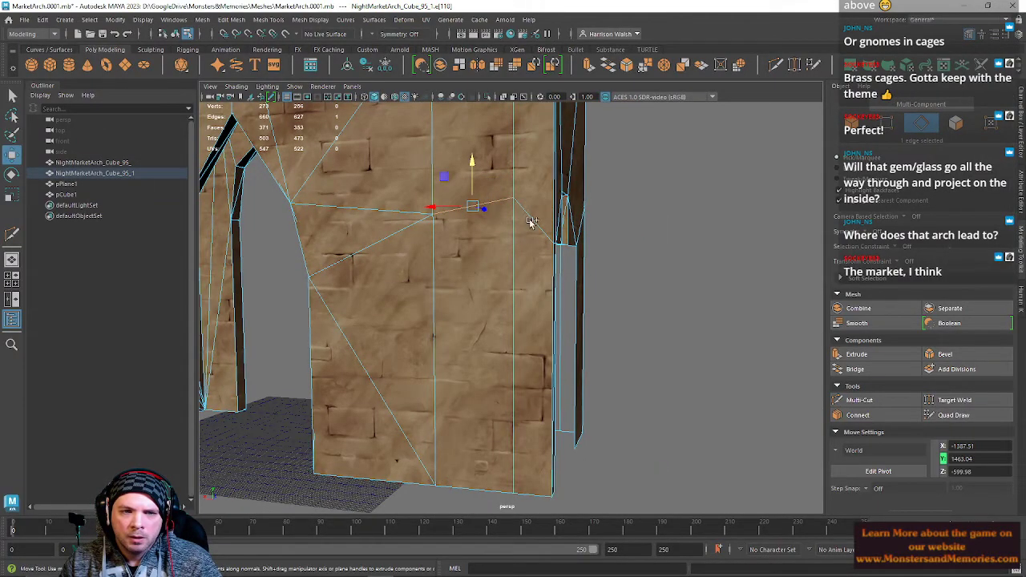
left_click(528, 222, "shift")
left_click(402, 213, "shift")
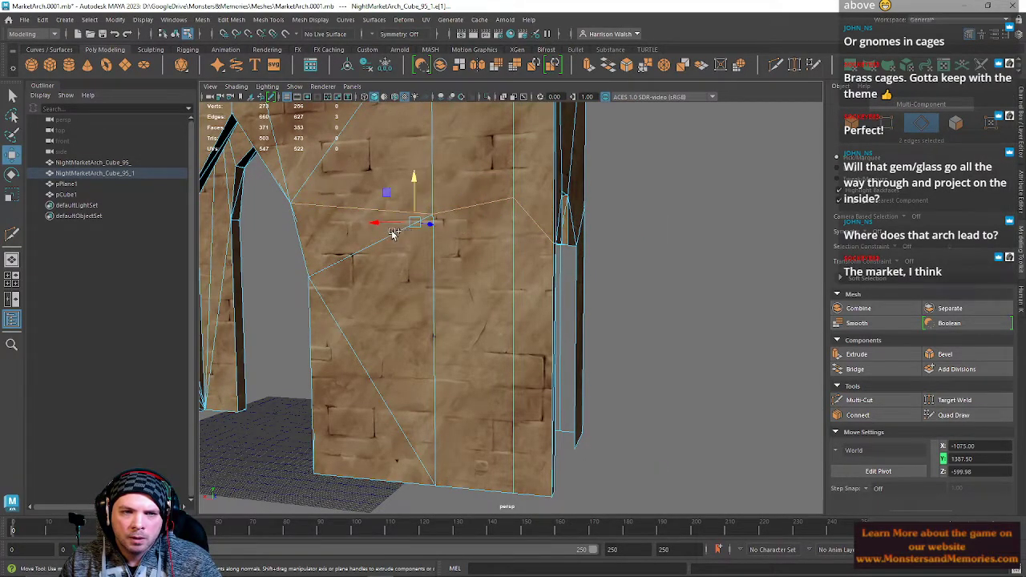
key("Delete")
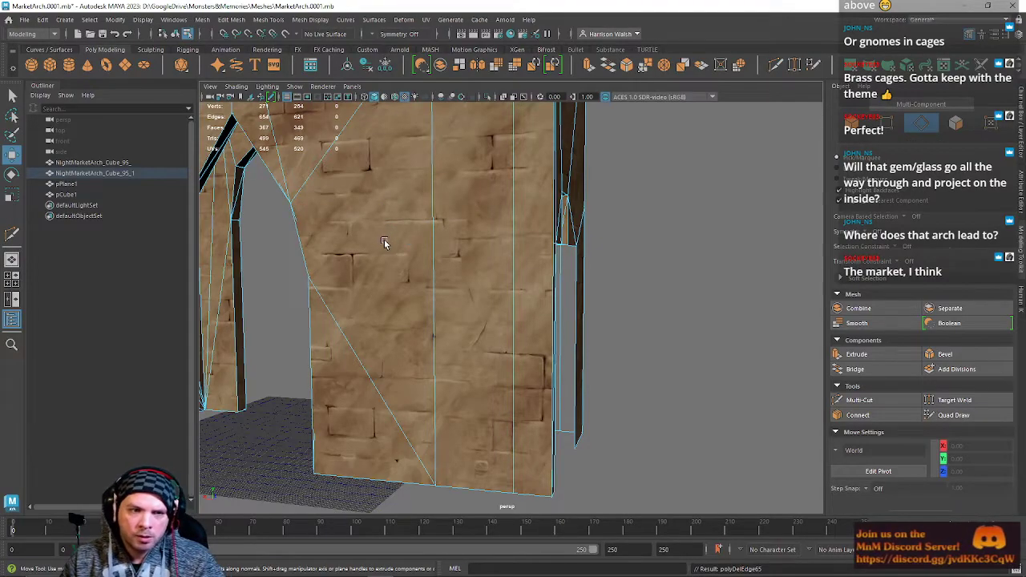
Cut a diagonal edge from the opening's upper right corner to the top of the vertical edge below the trim.
middle_click_drag(385, 241, 432, 240, "alt")
right_click_drag(432, 241, 401, 265, "alt")
left_click_drag(499, 163, 471, 250, "alt")
left_click(774, 65)
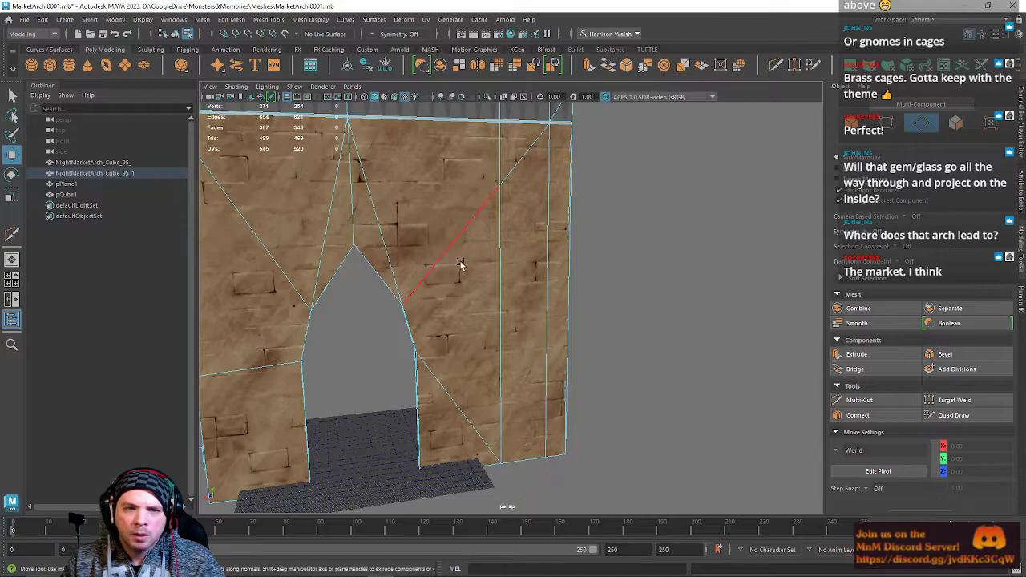
left_click(402, 304)
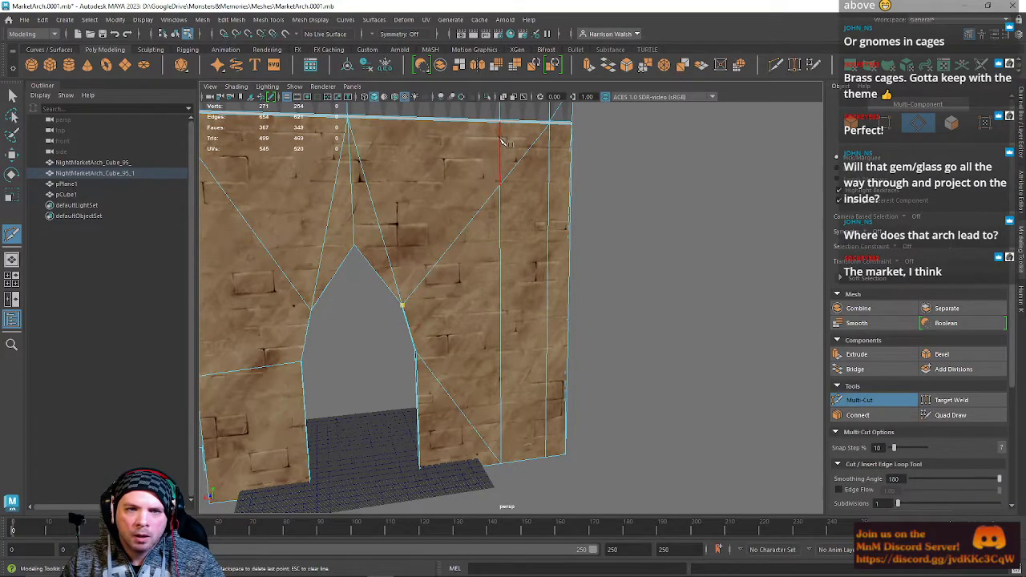
right_click(497, 159)
Delete the old diagonal edge segments on the upper right part of the front wall.
right_click_drag(499, 198, 496, 164)
key("q")
right_click_drag(490, 201, 490, 201)
left_click(490, 200)
left_click(523, 163, "shift")
left_click_drag(522, 164, 524, 195, "alt")
key("Delete")
Delete the redundant vertical edges near the outer corner of the trim band and the front wall.
left_click(500, 203)
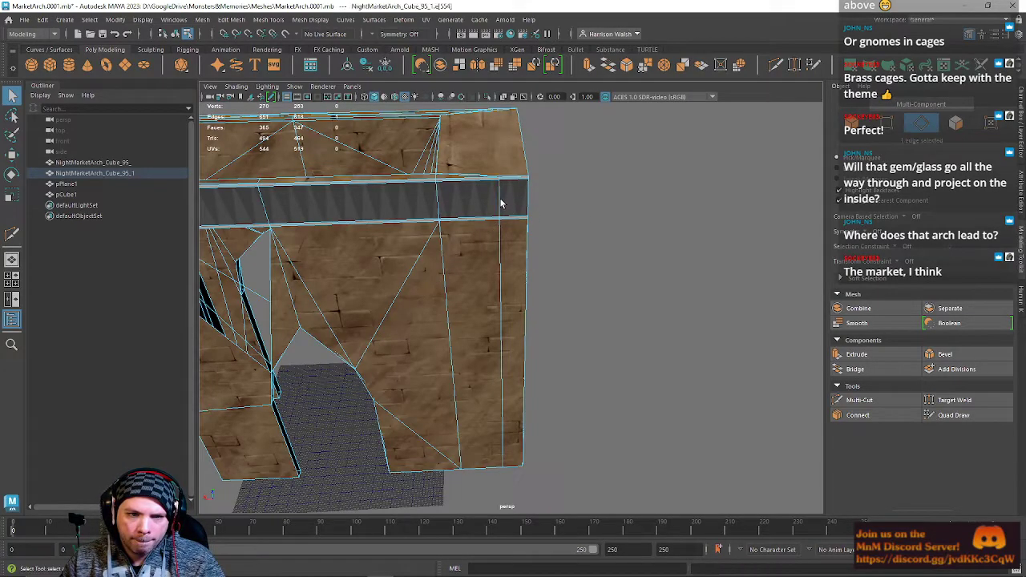
key("Delete")
mouse_move(521, 237)
left_mouse_down("alt")
mouse_move(570, 232)
mouse_move(545, 210)
mouse_move(546, 174)
mouse_move(543, 211)
mouse_move(530, 221)
left_mouse_up("alt")
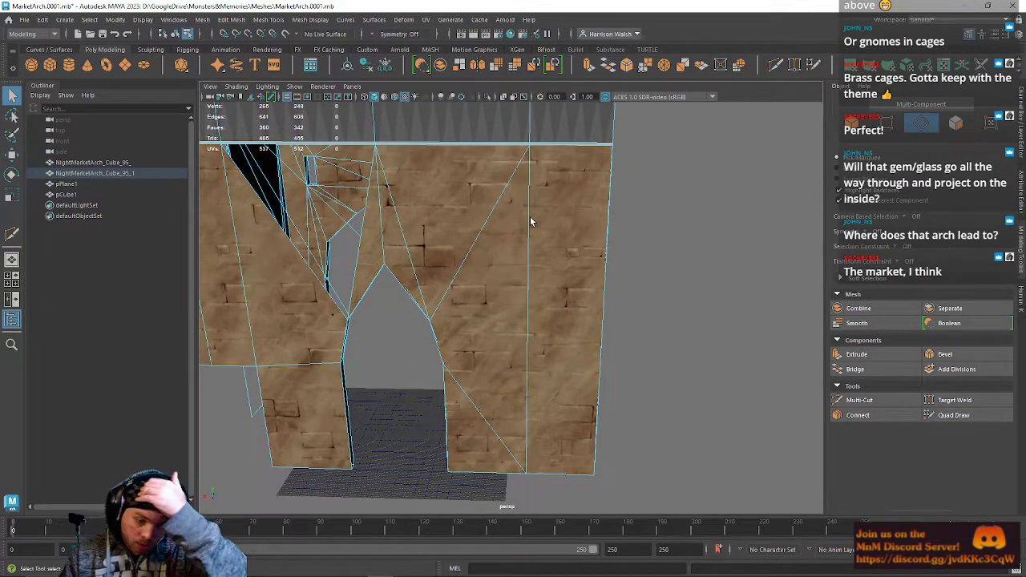
Save the scene and fill the missing triangular face at the upper left of the arch opening with Fill Hole.
mouse_move(539, 215)
left_mouse_down("alt")
mouse_move(439, 275)
mouse_move(511, 227)
mouse_move(458, 182)
mouse_move(449, 204)
mouse_move(463, 217)
mouse_move(529, 184)
mouse_move(576, 207)
mouse_move(550, 232)
left_mouse_up("alt")
right_click_drag(550, 231, 548, 203)
left_click(532, 217)
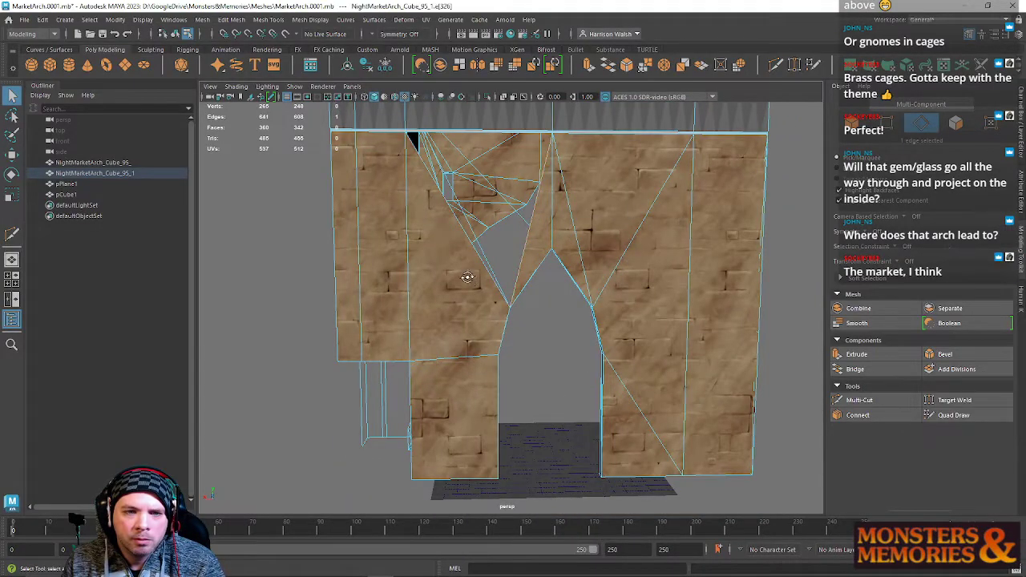
left_click_drag(471, 280, 454, 320, "alt")
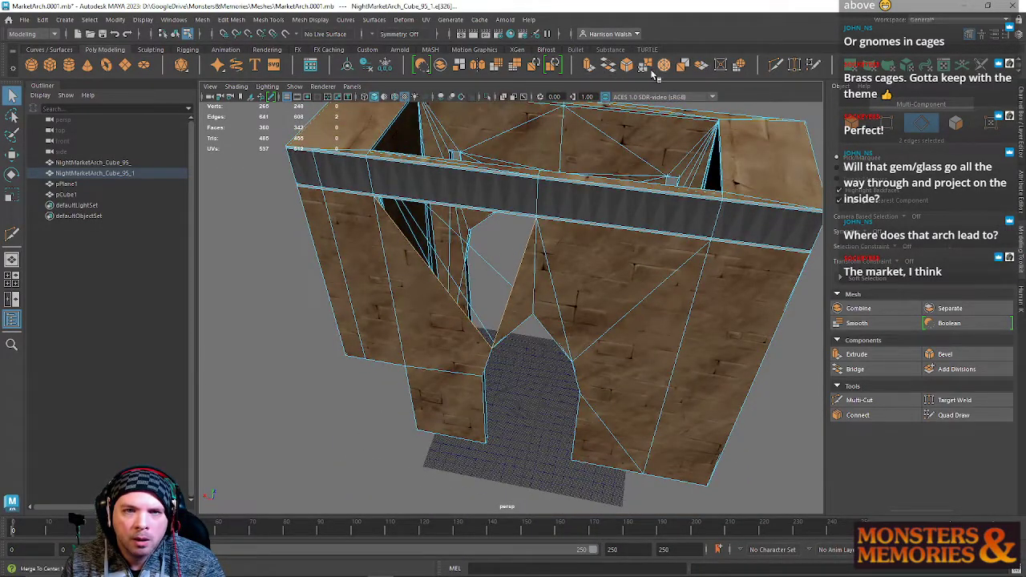
left_click(24, 19)
left_click(46, 68)
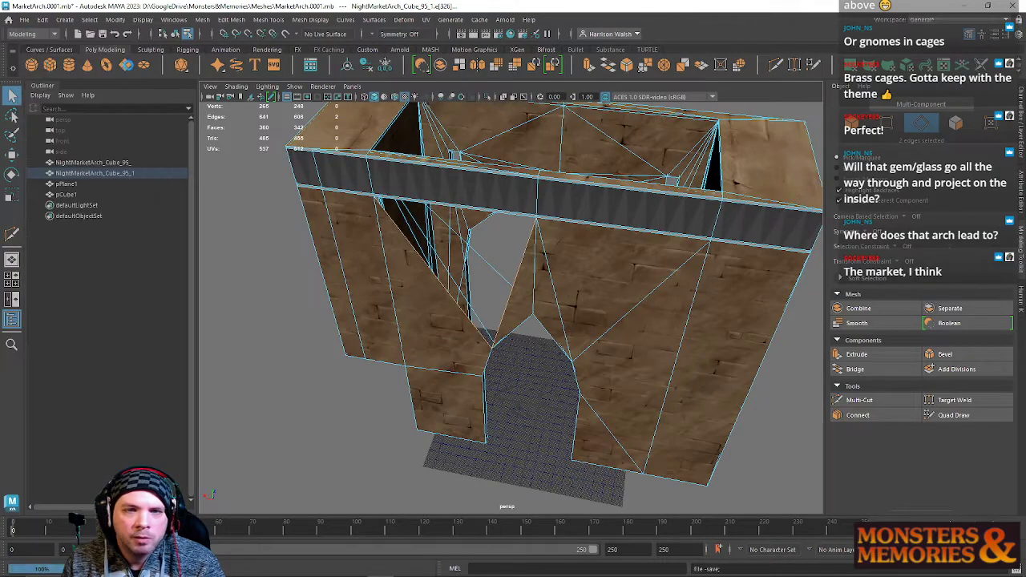
left_click(612, 68)
left_click_drag(535, 259, 497, 229, "alt")
left_click(204, 20)
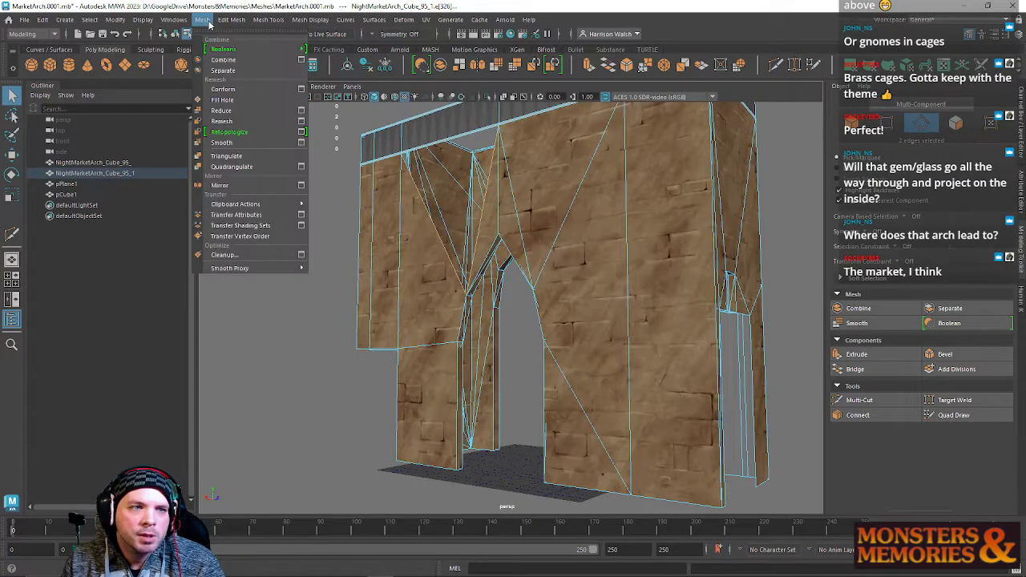
left_click(230, 100)
Assign the brick lambert3 material to the filled triangular face and give it an automatic UV projection.
middle_click_drag(458, 180, 462, 205, "alt")
right_click_drag(461, 204, 461, 485)
left_click(453, 188)
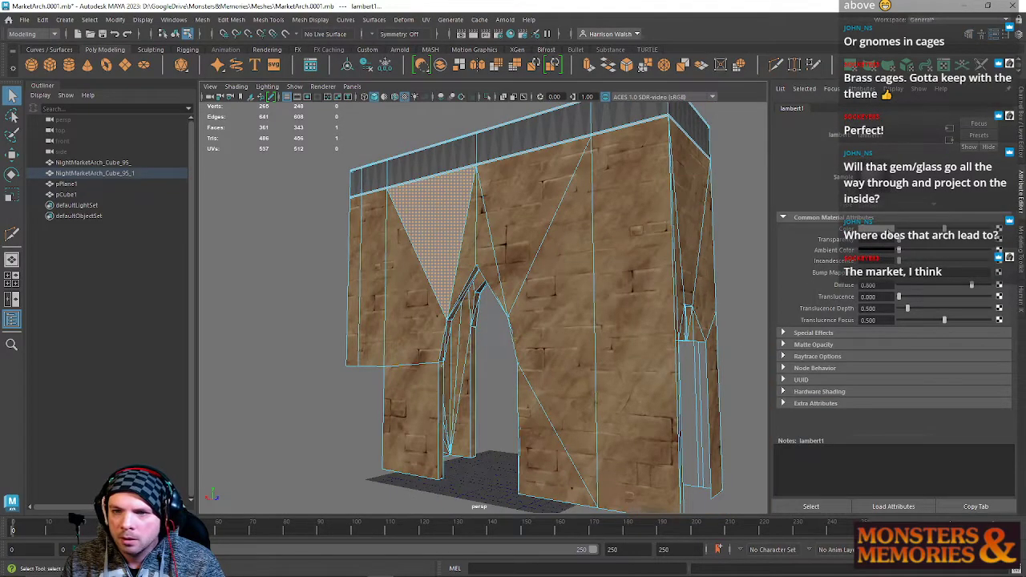
right_click_drag(441, 215, 516, 500)
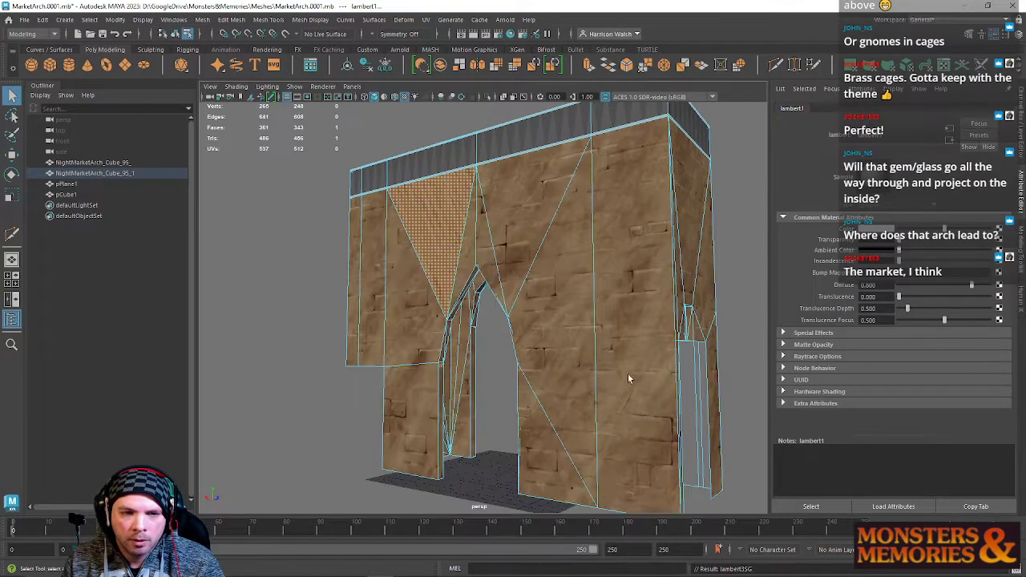
left_click(906, 65)
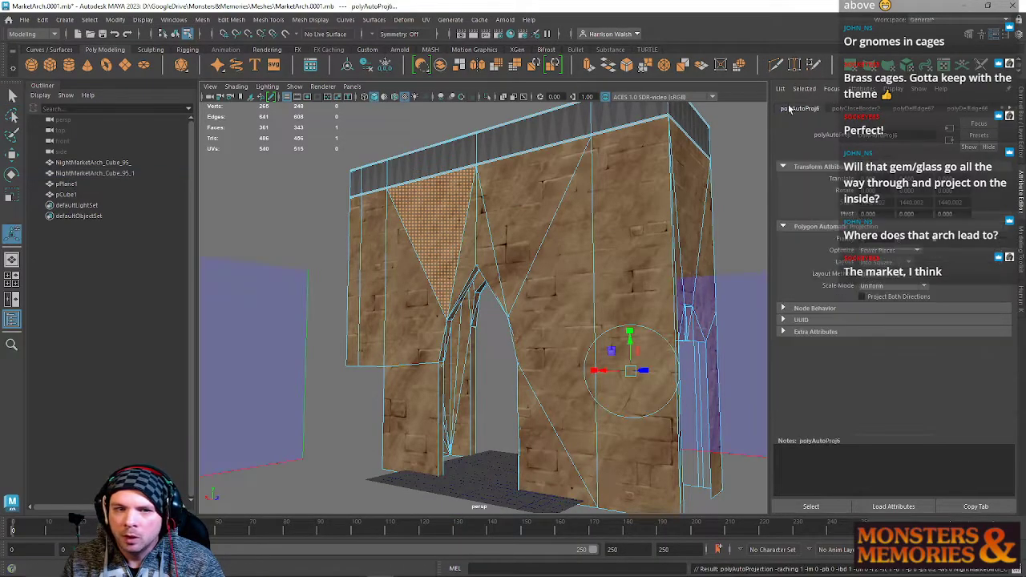
In the UV Editor, scale down the new triangle's UV shell and place it near the matching gap in the wall's shell.
left_click(947, 66)
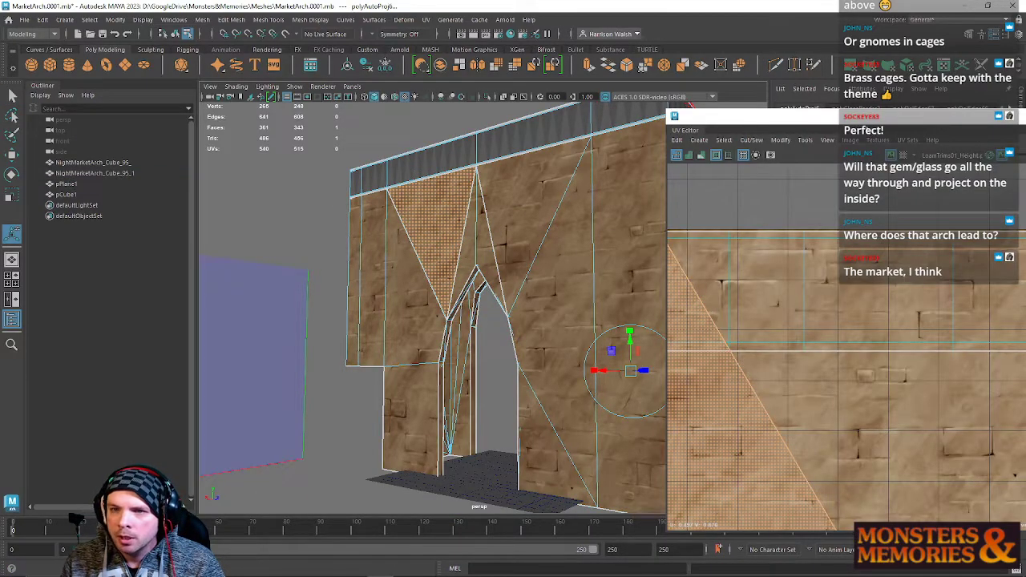
left_click_drag(859, 121, 561, 82)
scroll(586, 332, "down", 8)
middle_click_drag(617, 349, 775, 297, "alt")
middle_click_drag(621, 329, 580, 346, "alt")
right_click_drag(452, 353, 446, 319)
right_click(679, 290)
right_click_drag(682, 289, 711, 295)
double_click(710, 308)
key("r")
left_click_drag(684, 284, 441, 321)
key("w")
Stitch the triangle's UV shell to the wall shell along its two slanted edges and move the UV Editor aside.
middle_click_drag(417, 343, 535, 322, "alt")
right_click_drag(535, 323, 595, 312, "alt")
middle_click_drag(594, 312, 521, 326, "alt")
right_click_drag(538, 299, 541, 271)
left_click(523, 319)
left_click(592, 325, "shift")
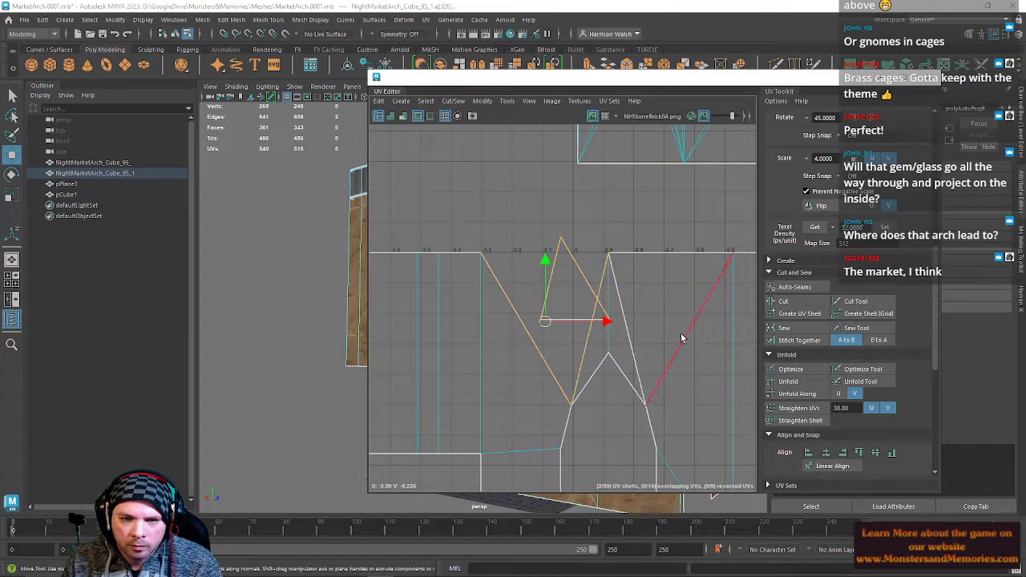
left_click(799, 339)
scroll(587, 316, "down", 3)
scroll(588, 315, "down", 3)
middle_click_drag(588, 315, 428, 345, "alt")
left_click_drag(608, 77, 1025, 83)
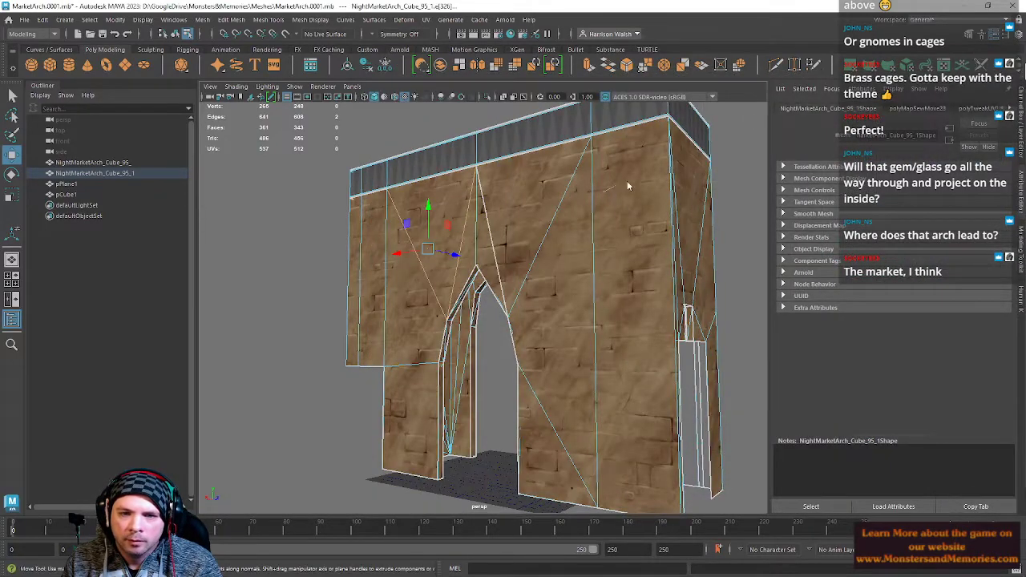
left_click(742, 218)
Delete the redundant edge on the wall at the top of the side opening.
left_click_drag(694, 263, 505, 232, "alt")
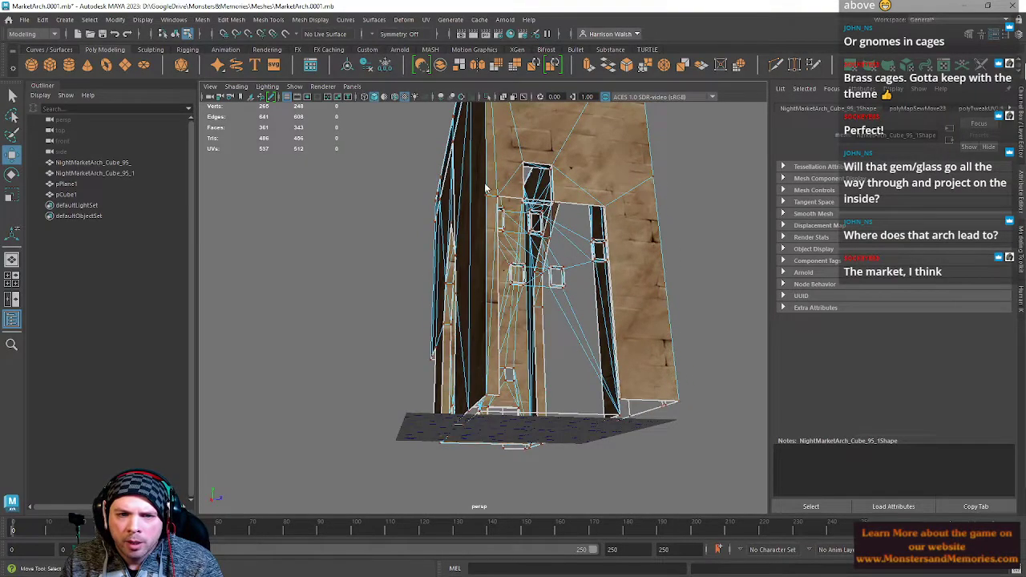
left_click(495, 196)
key("Delete")
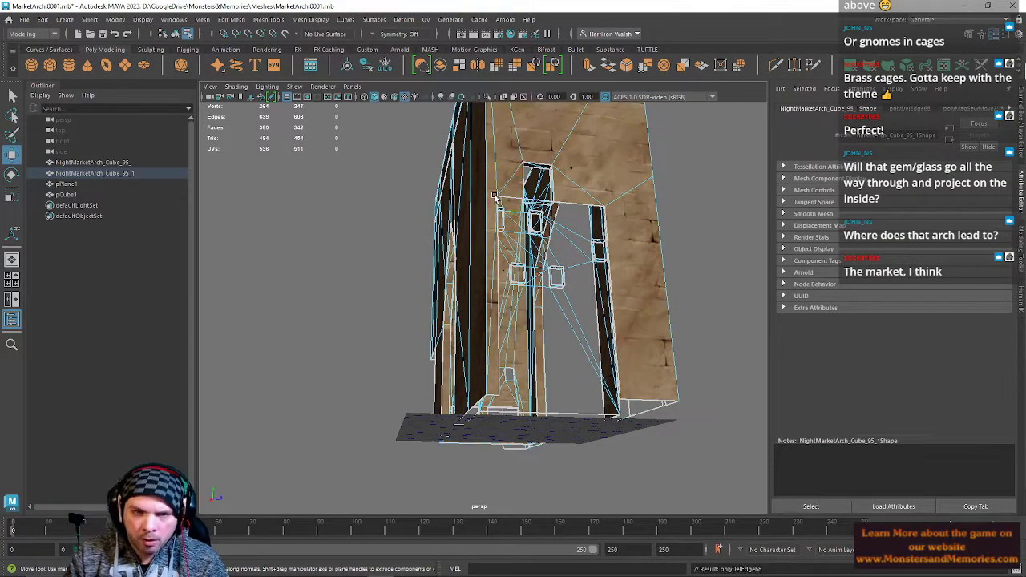
Try to delete the horizontal edge loops running along the inner borders of the trim band around the top of the arch.
left_click_drag(494, 196, 478, 286, "alt")
middle_click_drag(477, 286, 446, 369, "alt")
right_click_drag(446, 369, 585, 405, "alt")
middle_click_drag(553, 297, 506, 341, "alt")
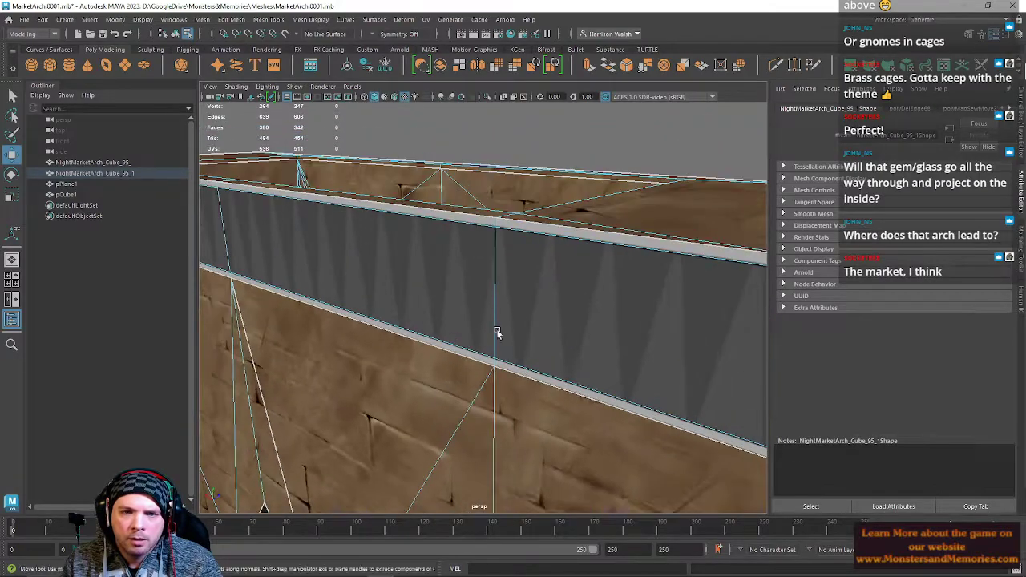
left_click_drag(505, 342, 489, 300, "alt")
right_click_drag(490, 300, 490, 244)
double_click(506, 299)
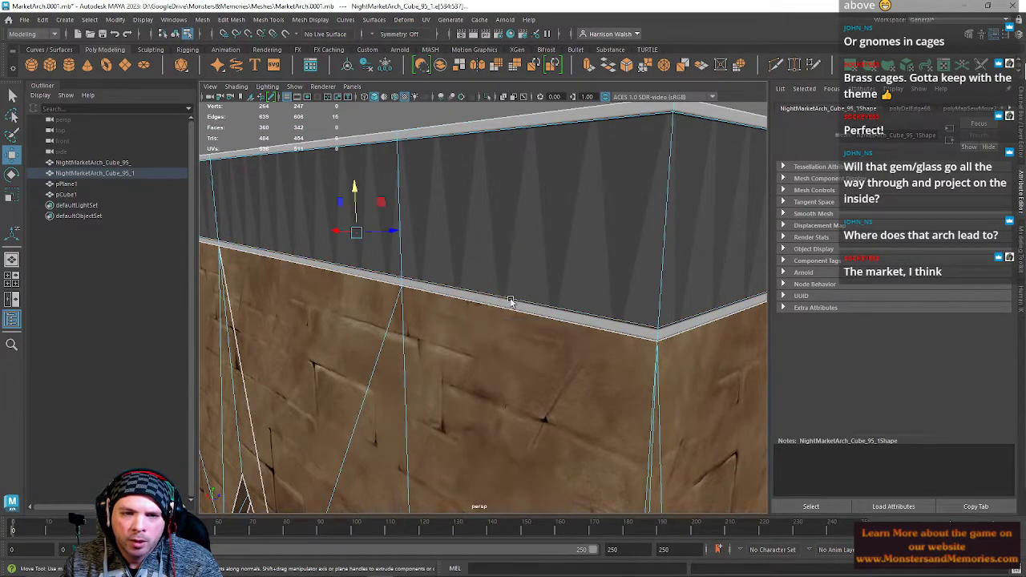
key("ctrl+Delete")
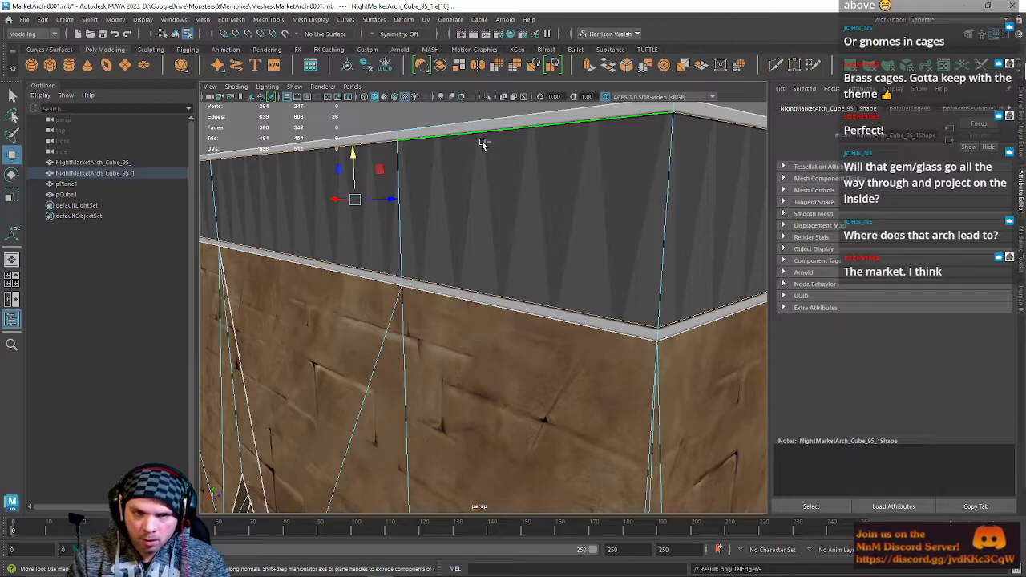
Examine the arch's front, openings and trim band from several angles, and frame the narrow trim face near the corner.
left_click_drag(521, 186, 401, 201, "alt")
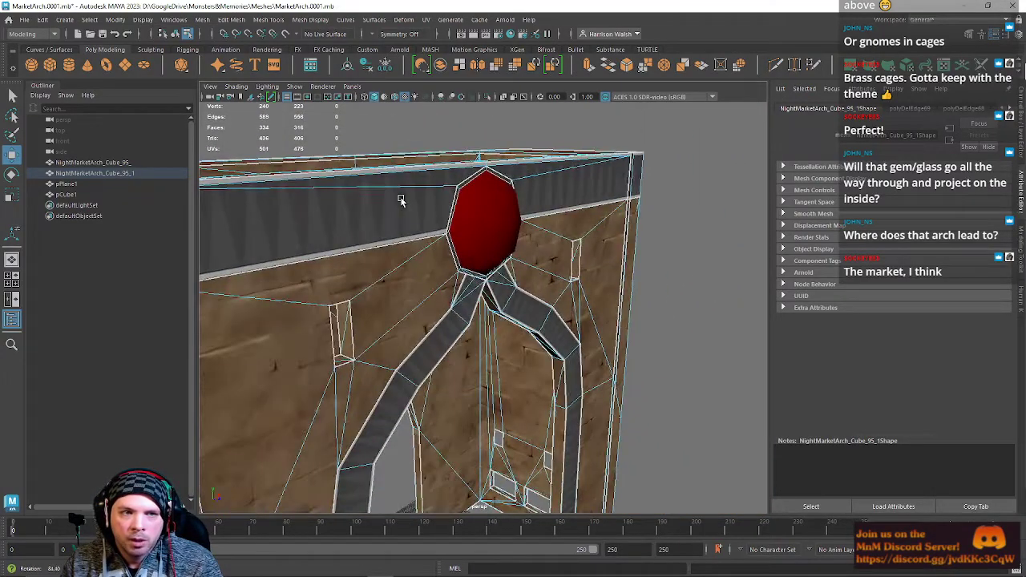
middle_click_drag(400, 201, 529, 219, "alt")
right_click_drag(529, 219, 564, 221, "alt")
left_click_drag(564, 220, 426, 198, "alt")
middle_click_drag(639, 328, 543, 294, "alt")
right_click_drag(542, 294, 521, 240, "alt")
left_click_drag(522, 241, 572, 355, "alt")
middle_click_drag(375, 415, 427, 312, "alt")
left_click_drag(428, 312, 455, 308, "alt")
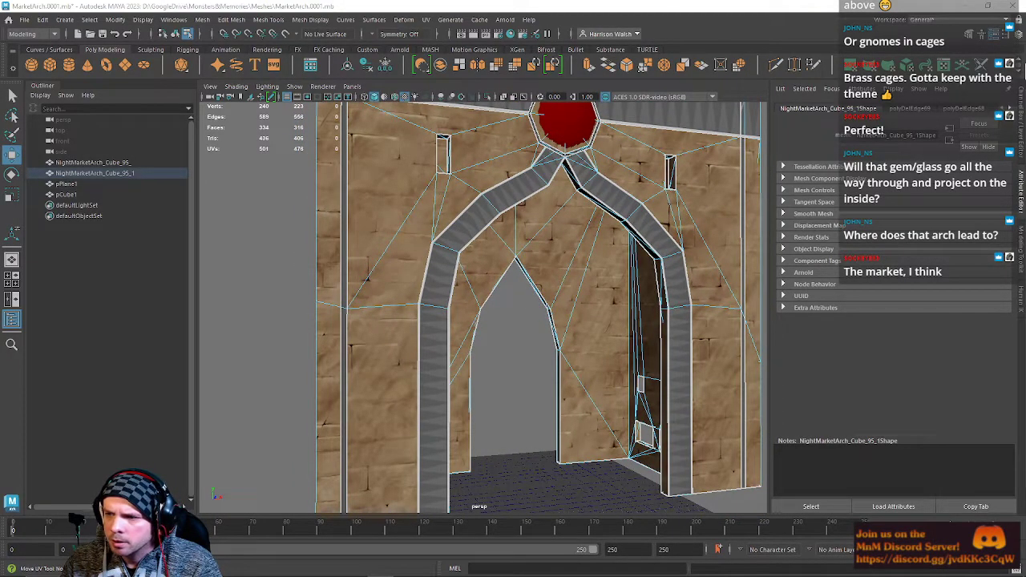
key("F11")
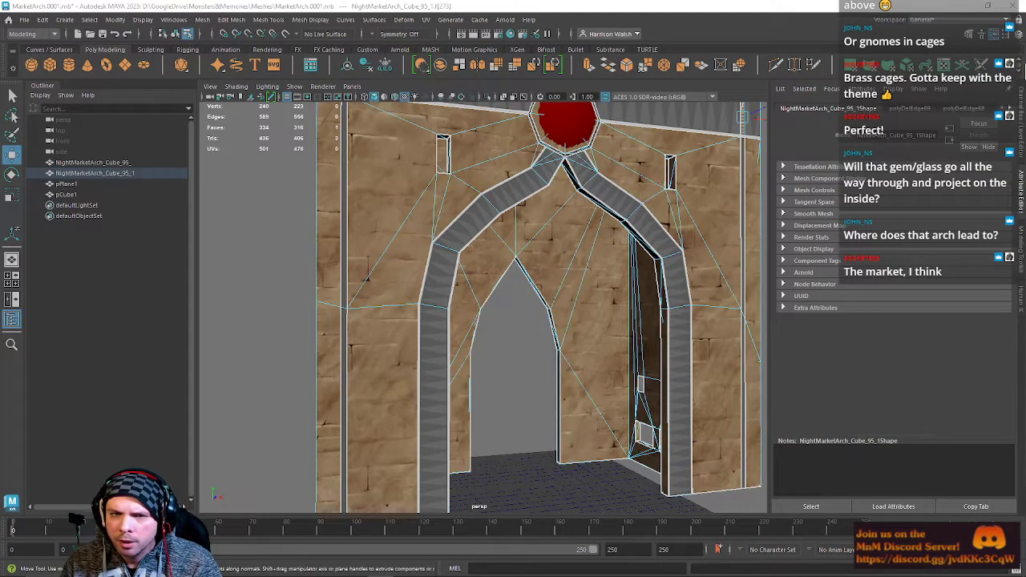
scroll(687, 219, "down", 4)
scroll(687, 218, "down", 2)
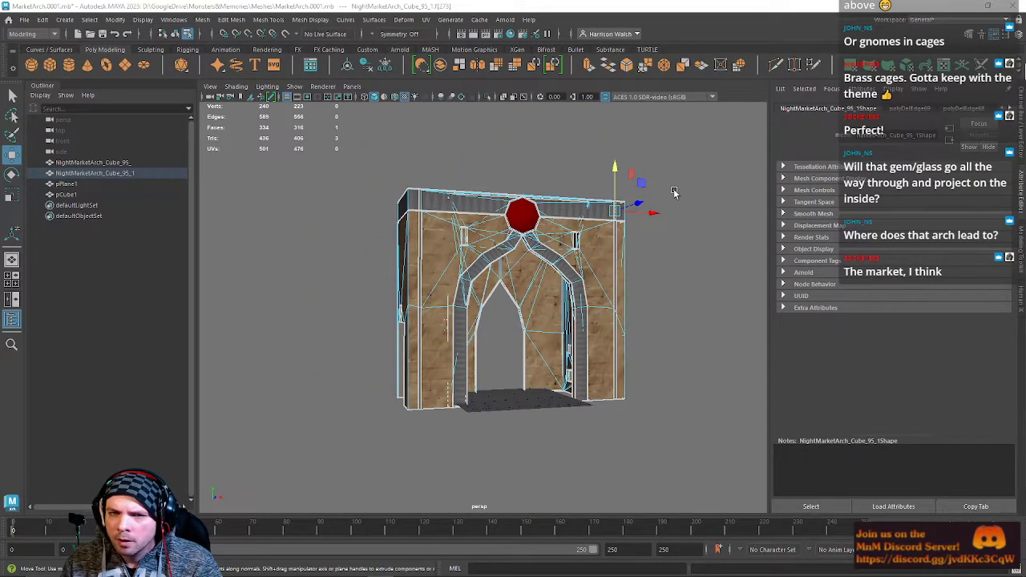
key("f")
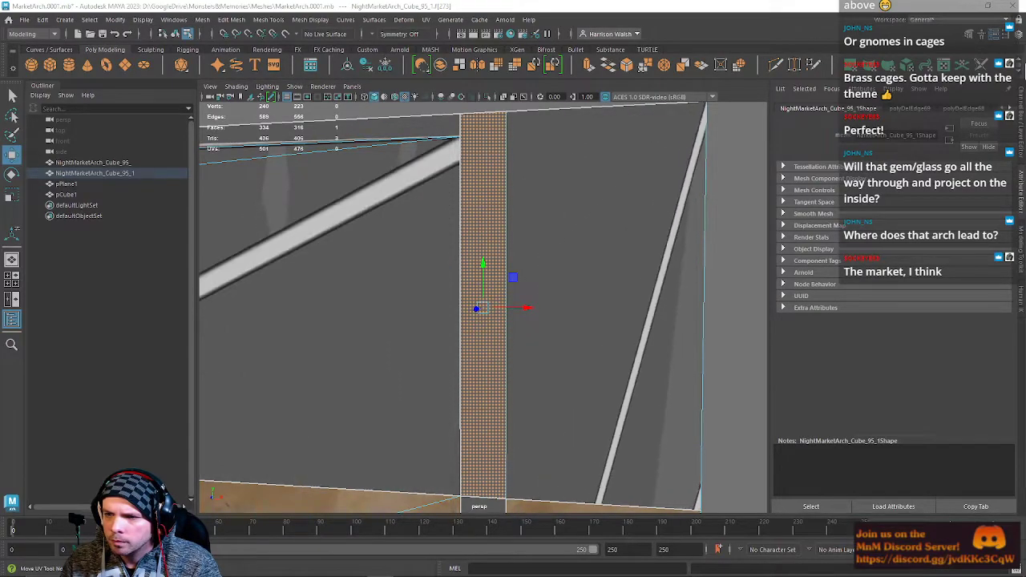
Undo the deletion of the trim band's horizontal edge loops.
key("ctrl+z")
key("ctrl+z")
key("ctrl+z")
key("ctrl+z")
left_click_drag(489, 219, 565, 275, "alt")
key("ctrl+z")
right_click_drag(590, 272, 586, 239)
key("ctrl+z")
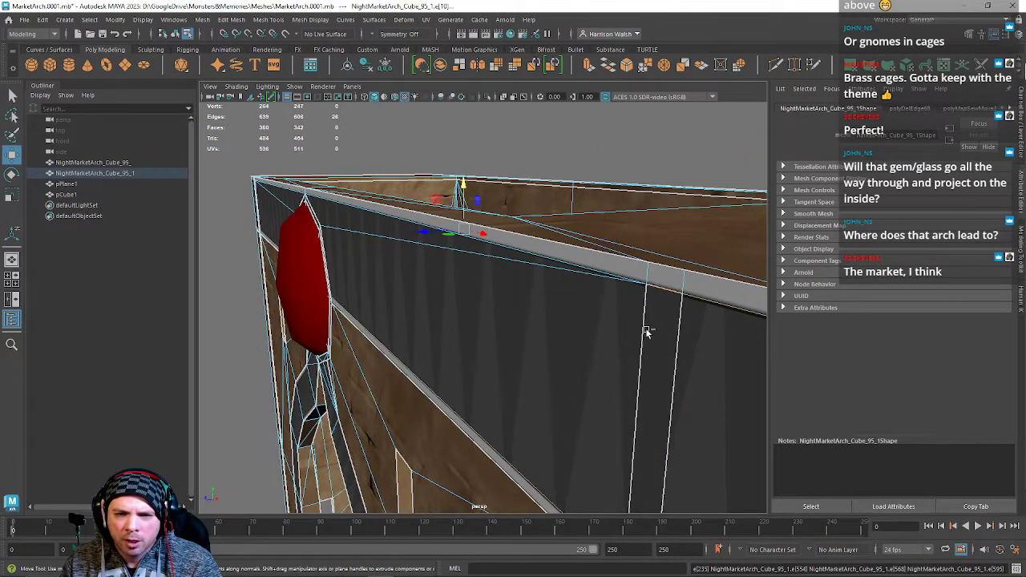
Merge the vertices at the upper end of the trim band's narrow strip with a distance threshold of 0.01.
left_click_drag(655, 313, 604, 274, "alt")
right_click_drag(603, 271, 565, 271)
left_click(577, 273)
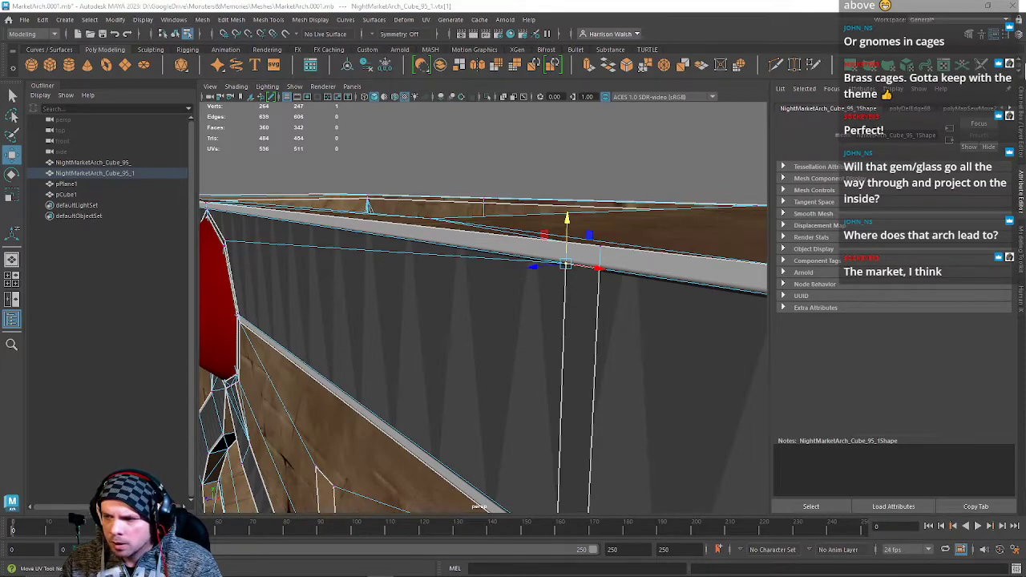
left_click(641, 69)
mouse_move(585, 248)
left_mouse_down("alt")
mouse_move(614, 238)
mouse_move(585, 241)
left_mouse_up("alt")
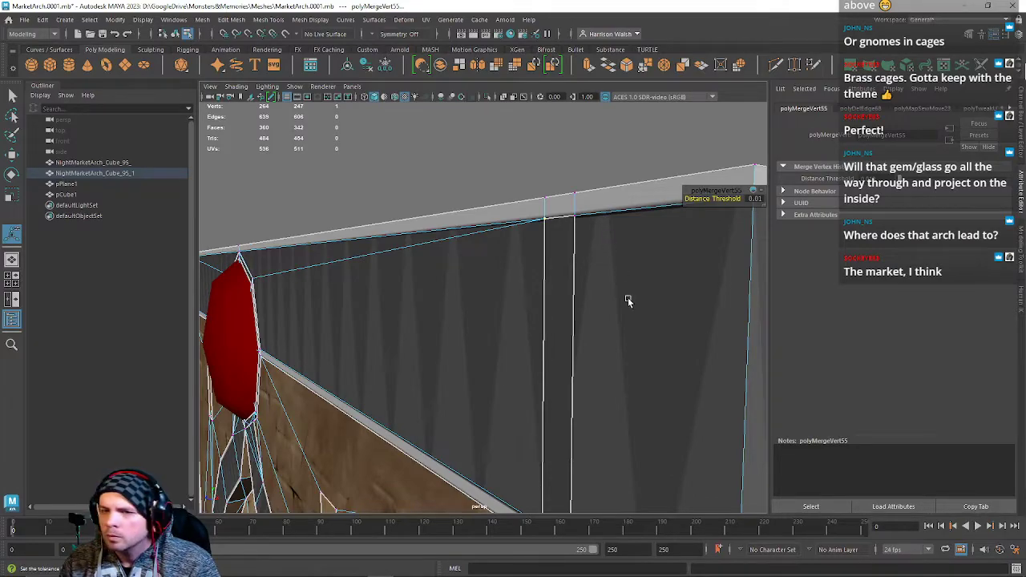
Stitch the trim band's UVs together along the vertical edges of the narrow strip.
left_click_drag(581, 325, 515, 361, "alt")
right_click_drag(529, 272, 517, 245)
left_click(514, 246)
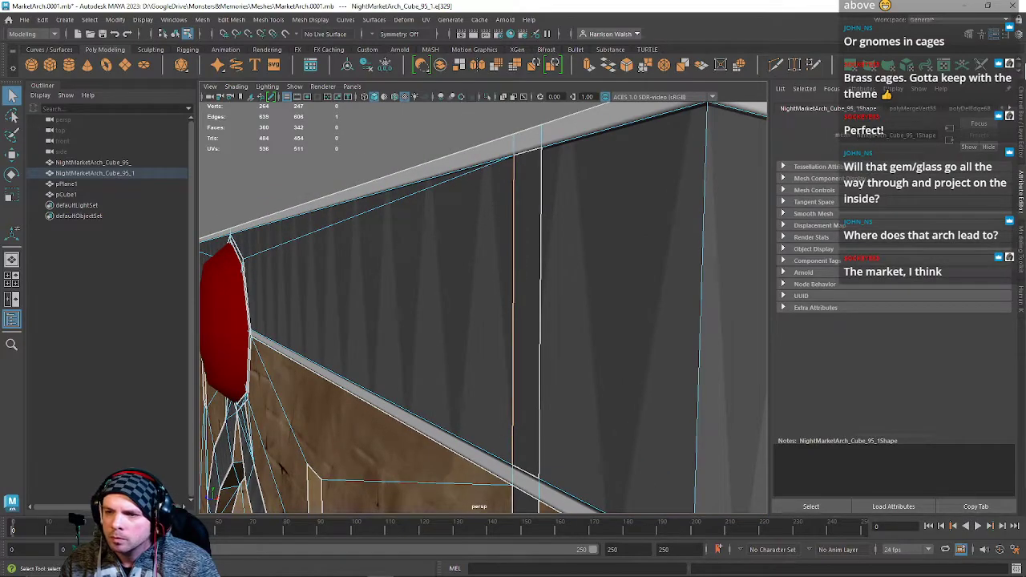
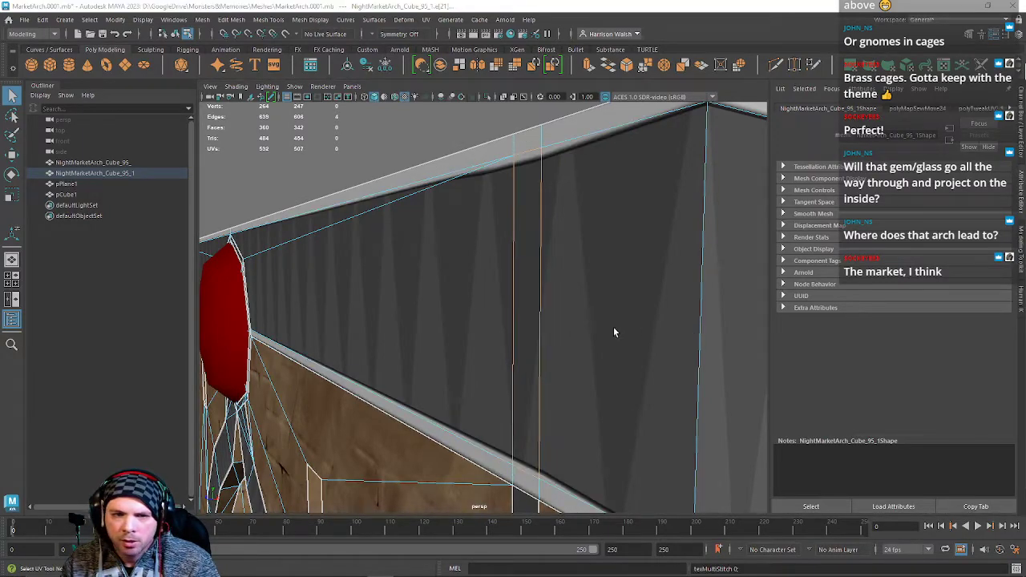
left_click_drag(457, 309, 539, 319, "alt")
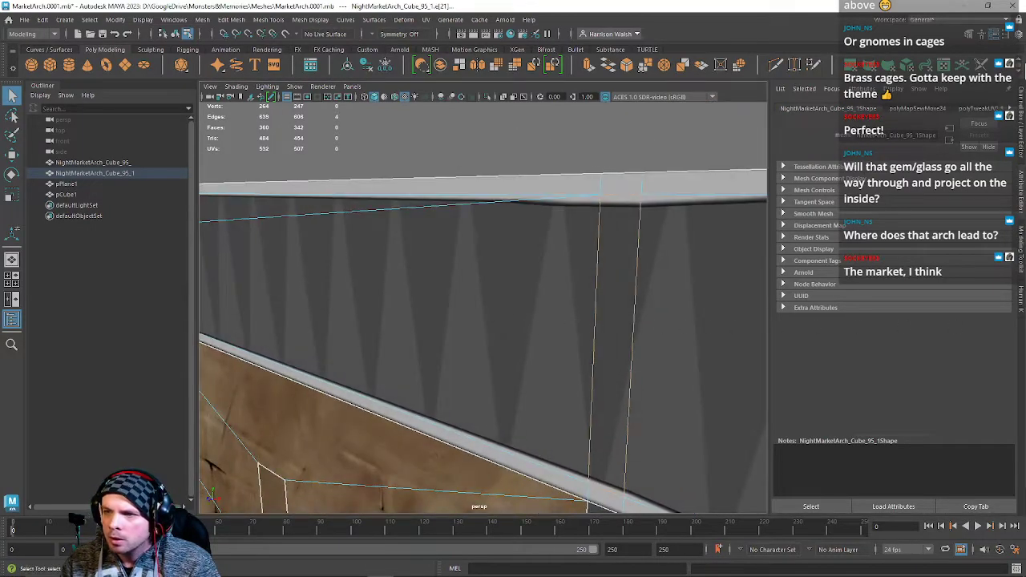
In the UV Editor, align the lower inner-border UVs around the stitched narrow strip into a straight horizontal row.
left_click_drag(1021, 72, 538, 123)
scroll(454, 337, "up", 10)
middle_click_drag(524, 318, 576, 323, "alt")
scroll(561, 329, "up", 4)
right_click_drag(517, 350, 551, 351)
scroll(550, 351, "down", 3)
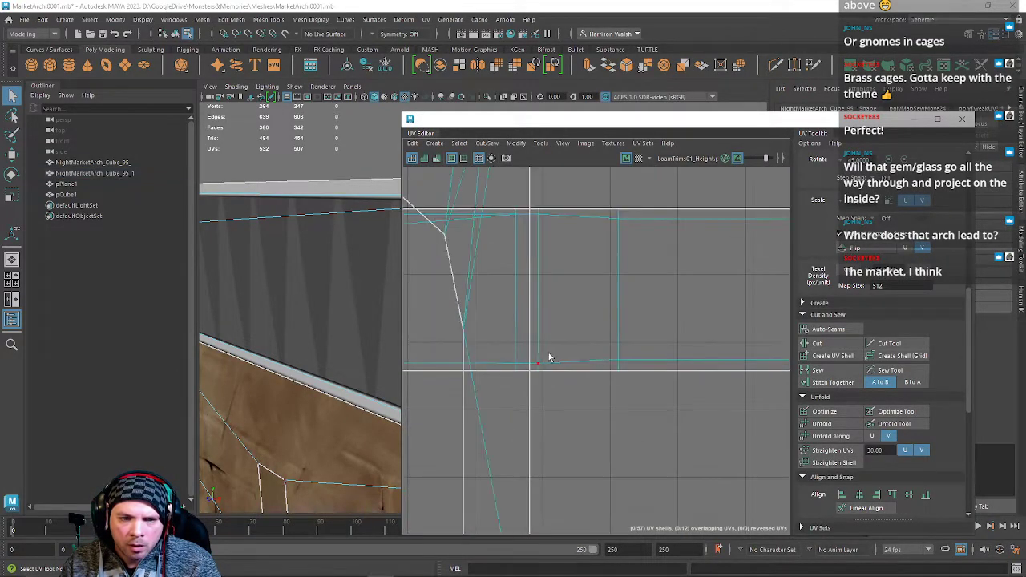
middle_click_drag(579, 348, 695, 338, "alt")
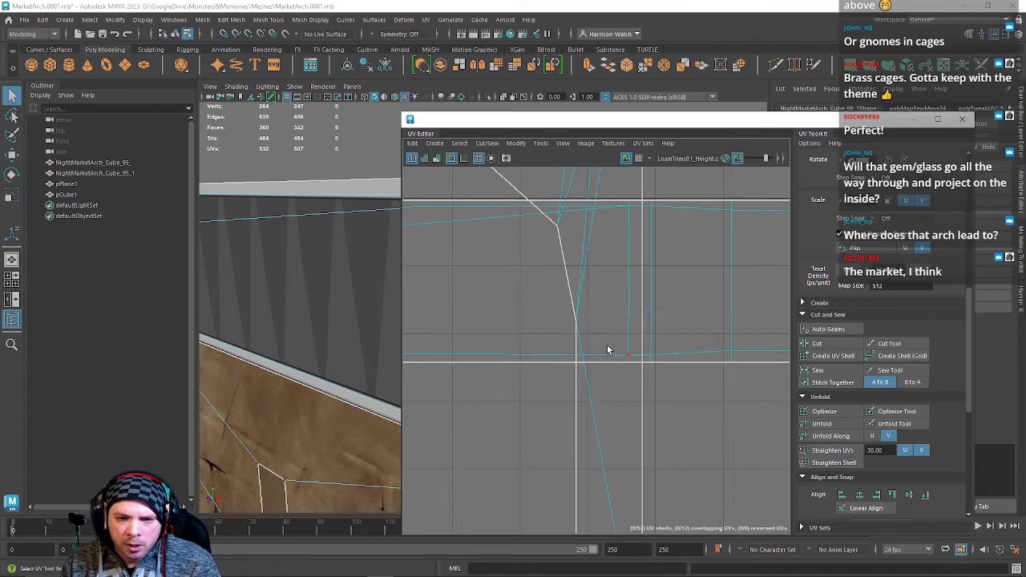
left_click_drag(743, 362, 744, 362)
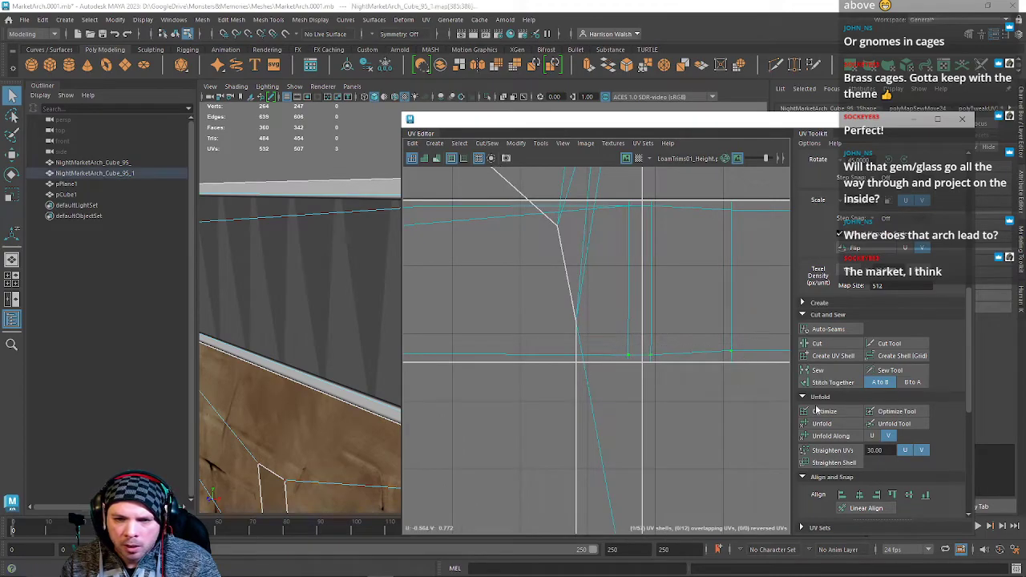
left_click(884, 496)
Align the upper inner-border UVs around the strip to their minimum V and move the UV Editor aside.
middle_click_drag(713, 251, 690, 292, "alt")
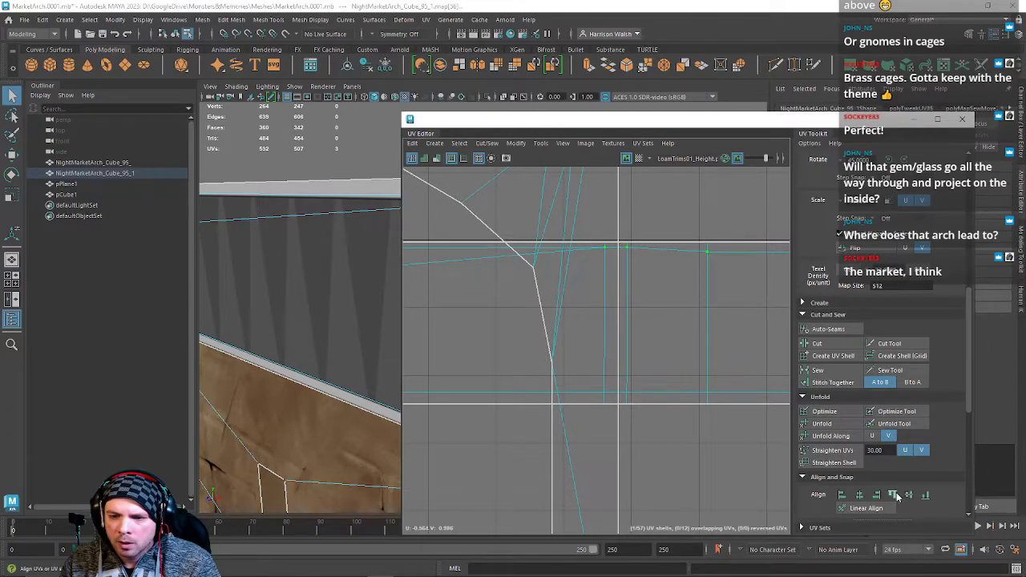
left_click(925, 498)
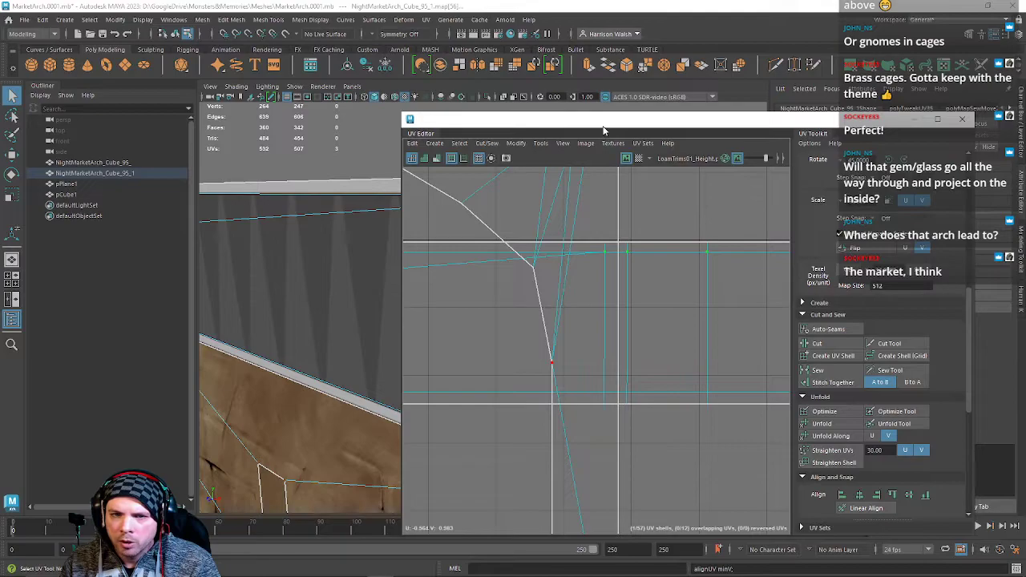
left_click_drag(602, 124, 1025, 126)
Cut the trim band's UVs along the vertical corner edge beside the narrow strip at the other end of the wall.
scroll(753, 185, "down", 3)
scroll(752, 184, "down", 5)
left_click_drag(440, 275, 611, 249, "alt")
scroll(611, 250, "up", 4)
middle_click_drag(611, 249, 588, 249, "alt")
left_click_drag(458, 259, 461, 291, "alt")
right_click_drag(461, 292, 460, 249)
left_click(447, 323)
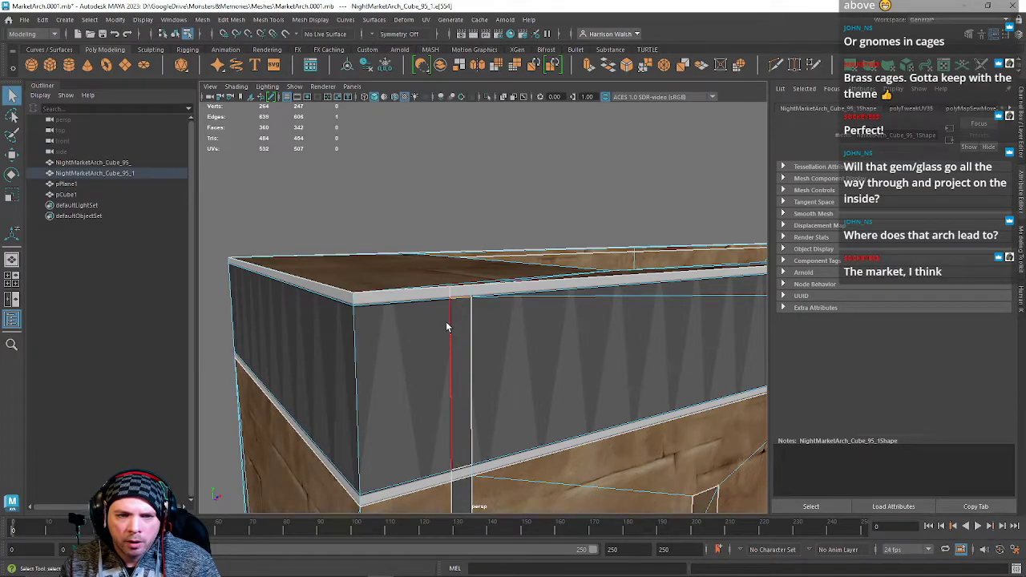
left_click(471, 369, "shift")
left_click_drag(467, 469, 560, 390, "alt")
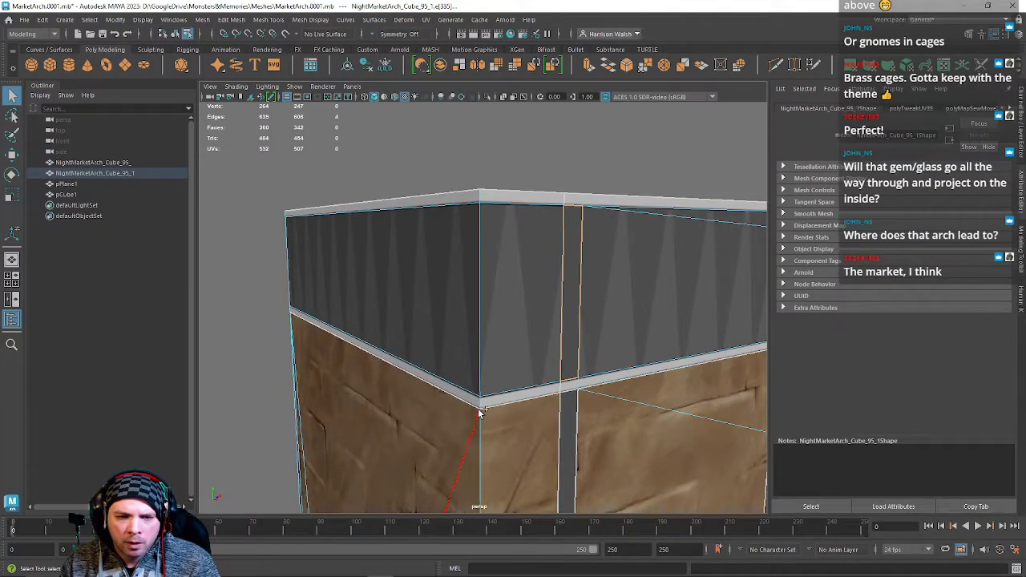
left_click(475, 363, "shift")
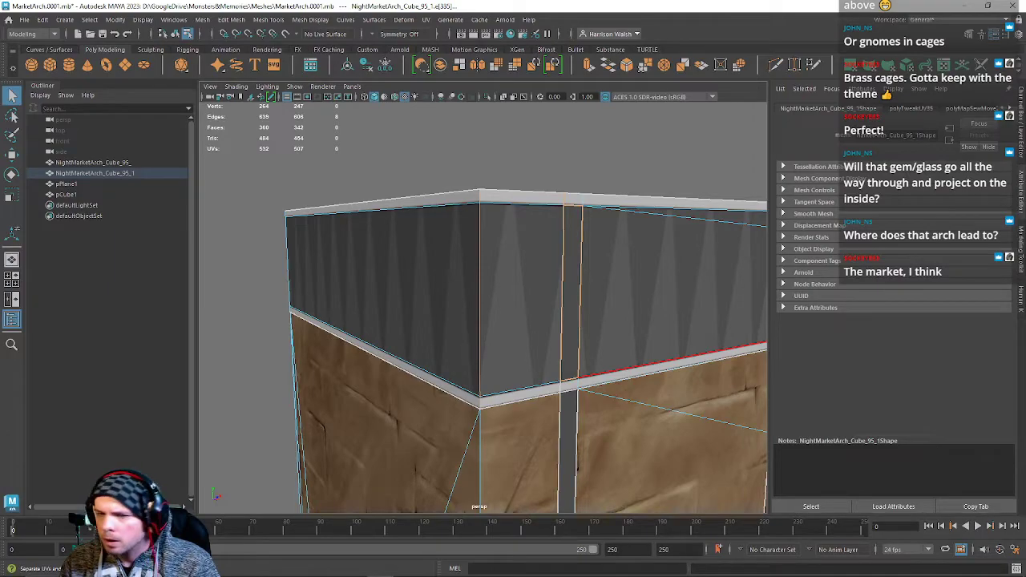
double_click(578, 233)
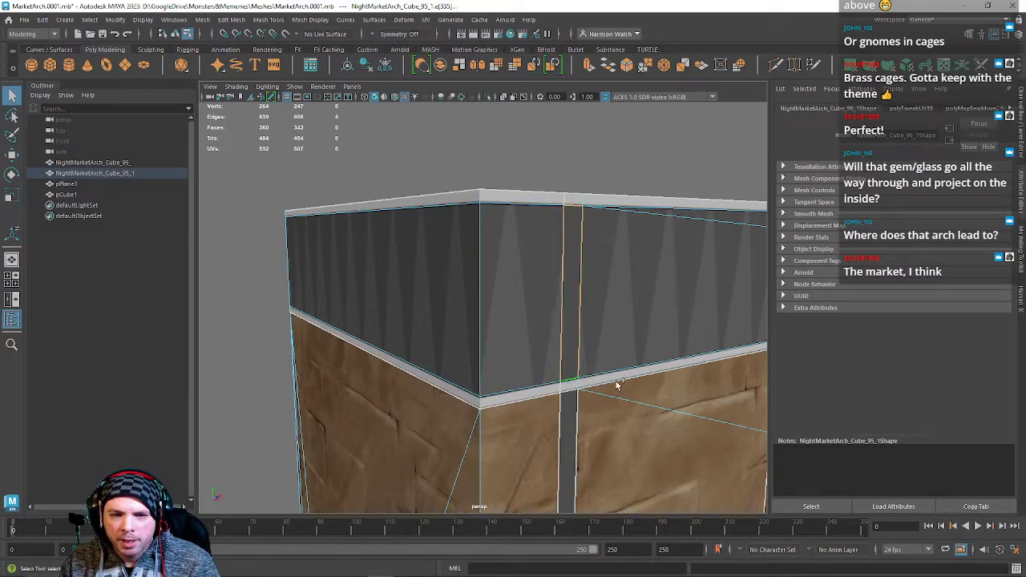
left_click(481, 238)
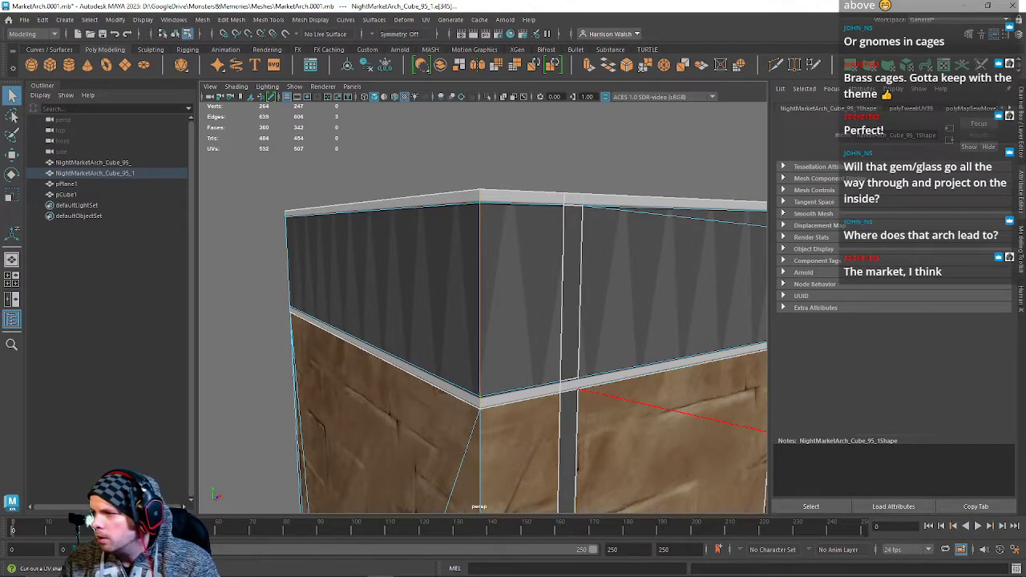
key("shift+x")
Stitch the second narrow strip's UVs to the neighbouring trim band UVs along its vertical edges.
left_click(567, 205)
left_click(579, 250, "shift")
left_click(568, 382, "shift")
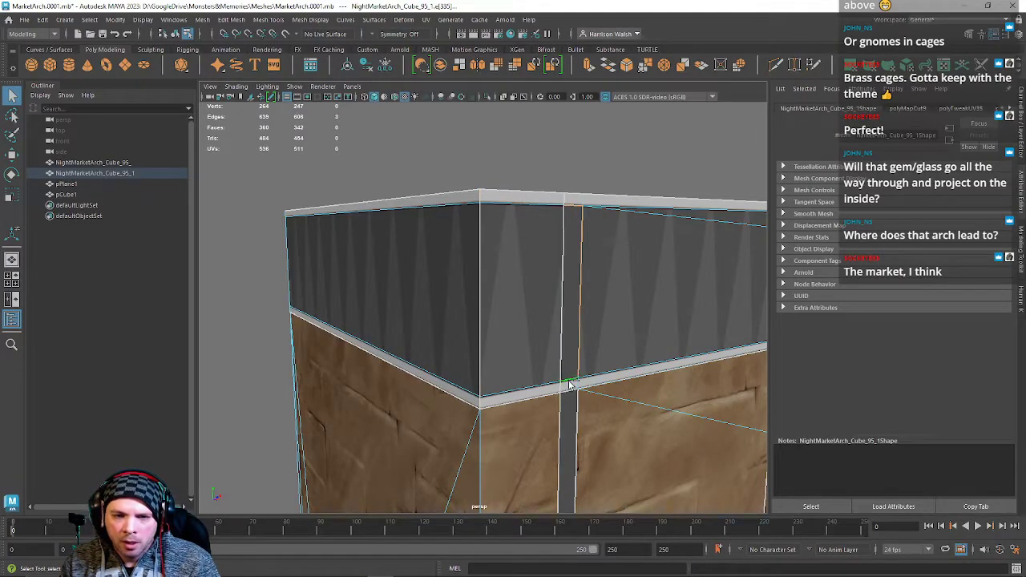
left_click(573, 270, "shift")
left_click(565, 201, "shift")
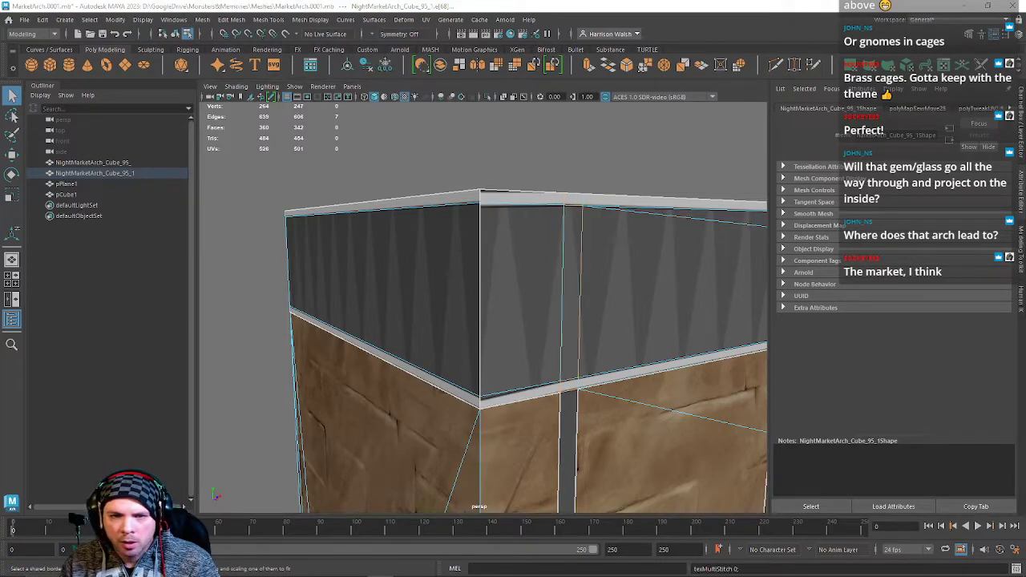
In the UV Editor, align the upper and lower inner-border UVs at the stitched end of the trim shell to minimum V.
left_click_drag(1025, 118, 561, 112)
key("f")
scroll(528, 321, "down", 1)
scroll(572, 321, "down", 2)
scroll(627, 352, "down", 2)
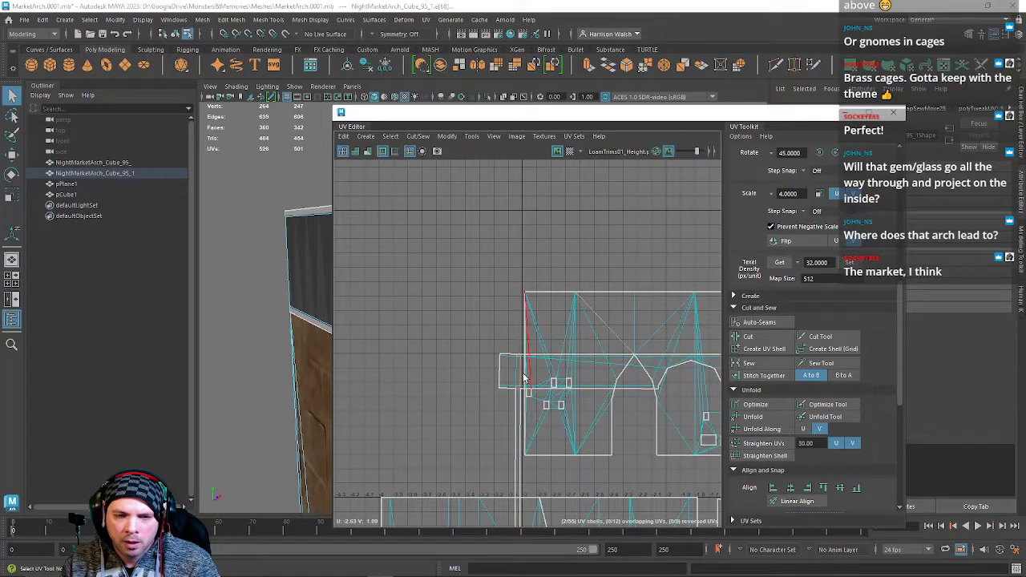
scroll(506, 378, "up", 6)
right_click_drag(510, 296, 539, 299)
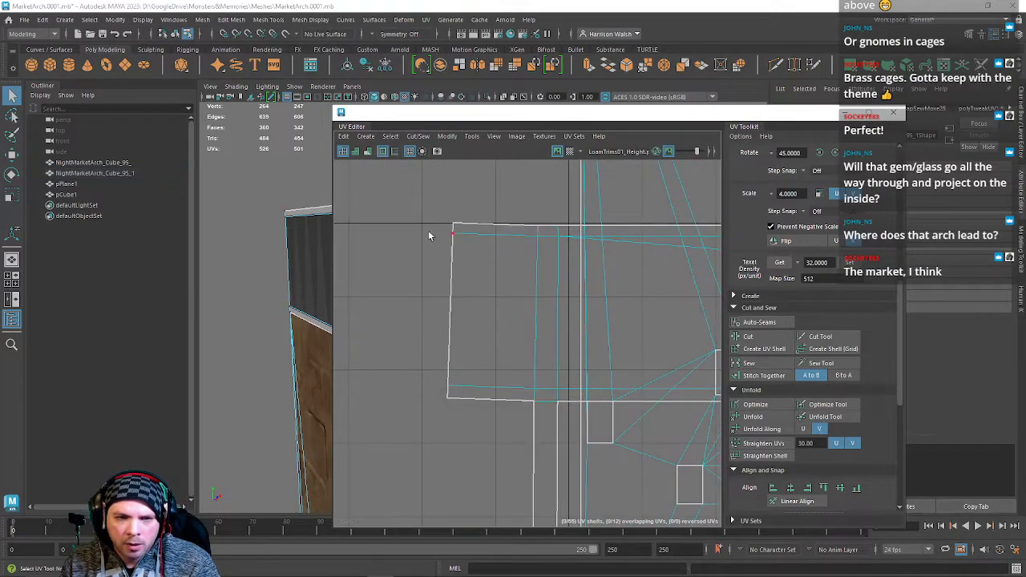
left_click_drag(572, 251, 573, 252)
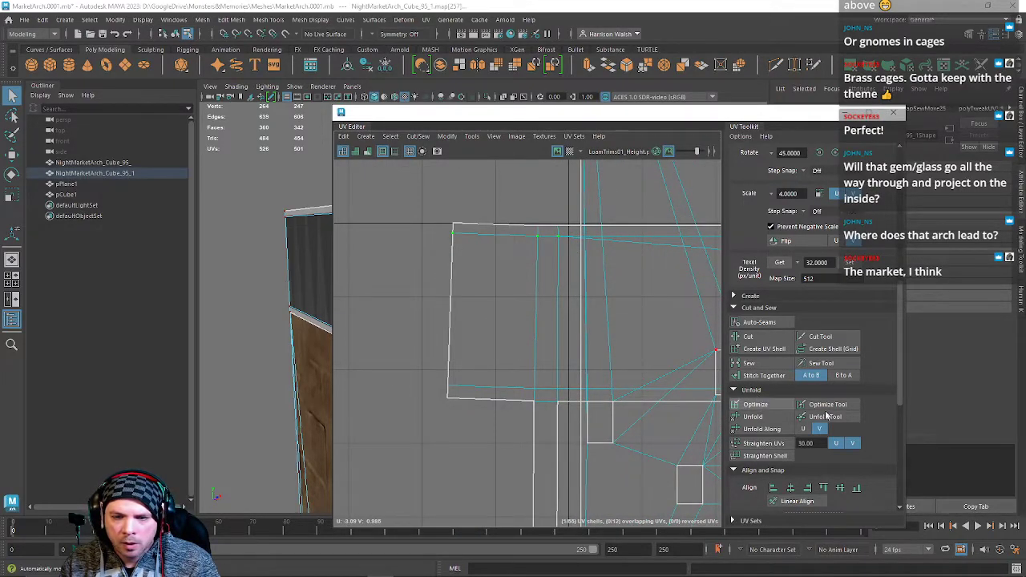
left_click(855, 488)
left_click_drag(435, 374, 510, 395)
left_click_drag(577, 396, 575, 397)
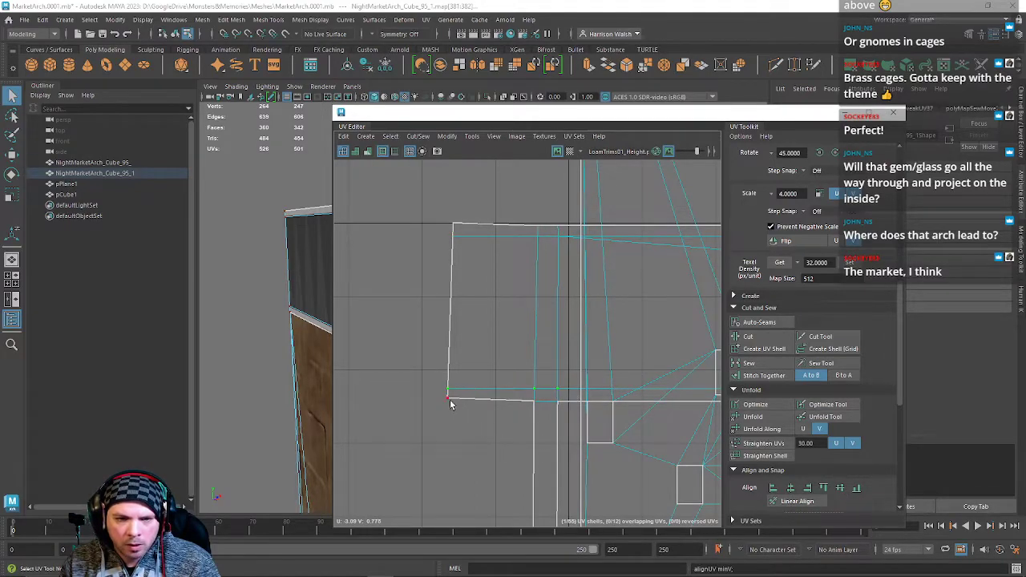
Straighten the lower and upper outer-border UVs at the end of the trim shell into horizontal rows.
left_click_drag(441, 395, 559, 411)
key("g")
left_click_drag(433, 228, 560, 249)
left_click_drag(439, 208, 572, 238)
key("g")
Align the strip's two vertical UV columns and the shell's end column to their minimum U, and move the UV Editor aside.
left_click_drag(558, 404, 559, 406)
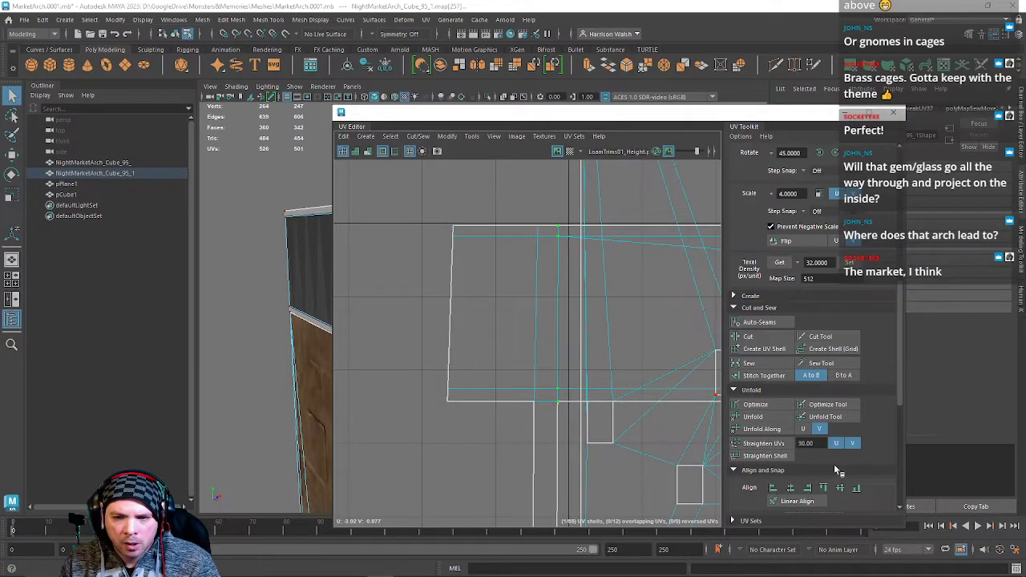
scroll(834, 463, "down", 1)
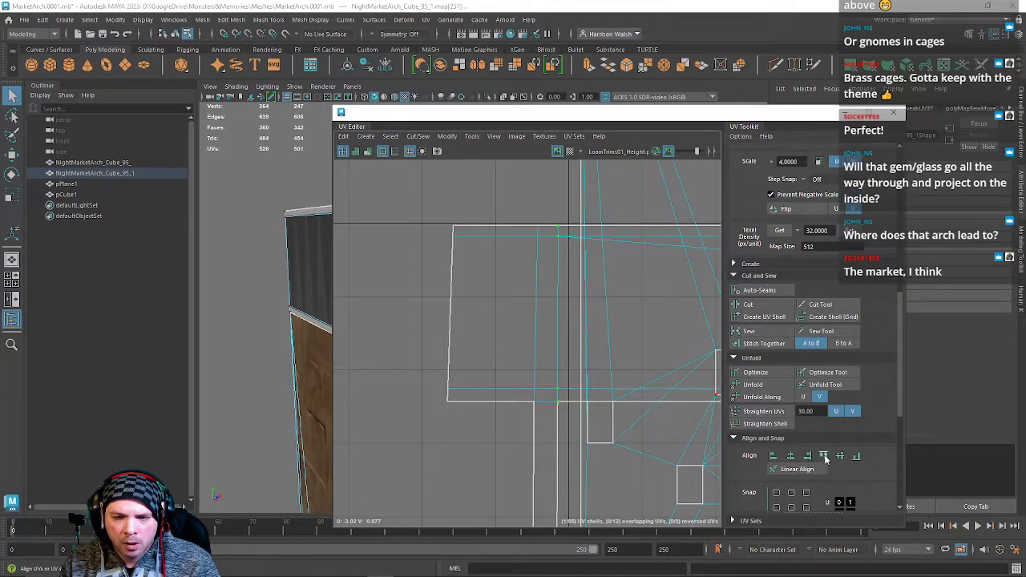
left_click(772, 456)
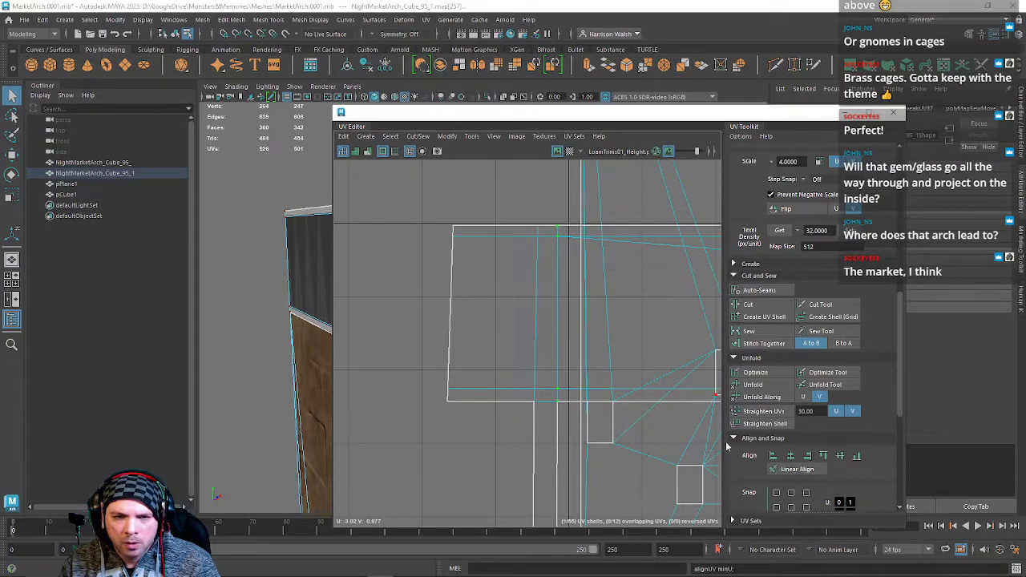
left_click_drag(508, 216, 548, 418)
left_click(773, 456)
key("g")
scroll(537, 312, "down", 4)
middle_click_drag(595, 314, 588, 315, "alt")
left_click_drag(560, 115, 1025, 115)
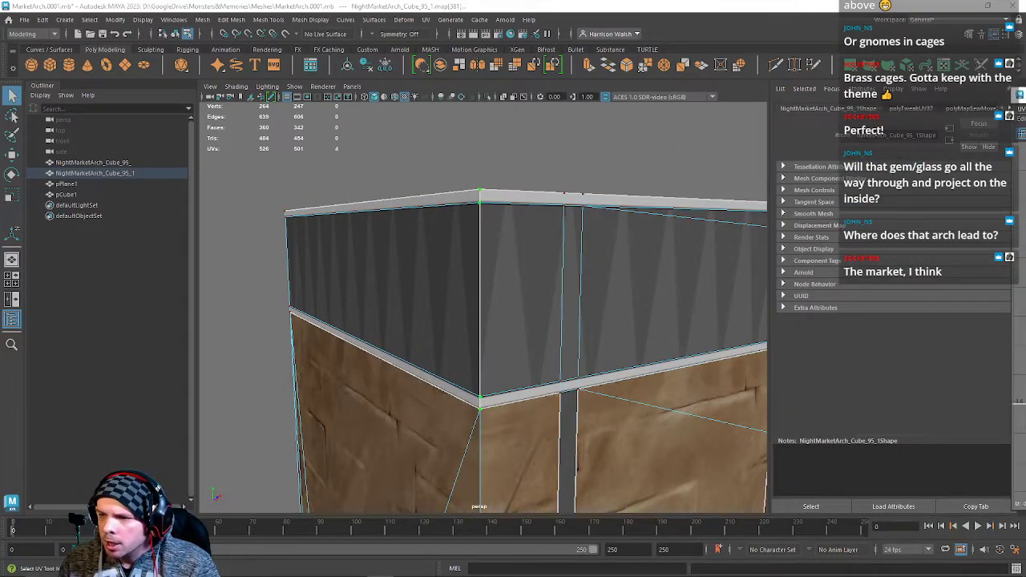
Undo the latest UV selection and alignment changes on the narrow strip and trim shell.
key("F11")
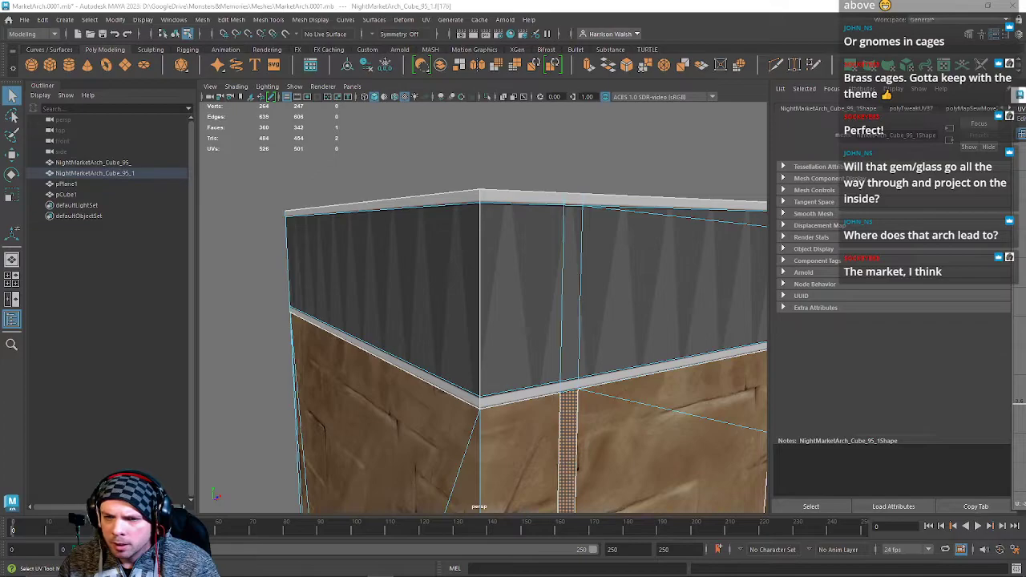
key("w")
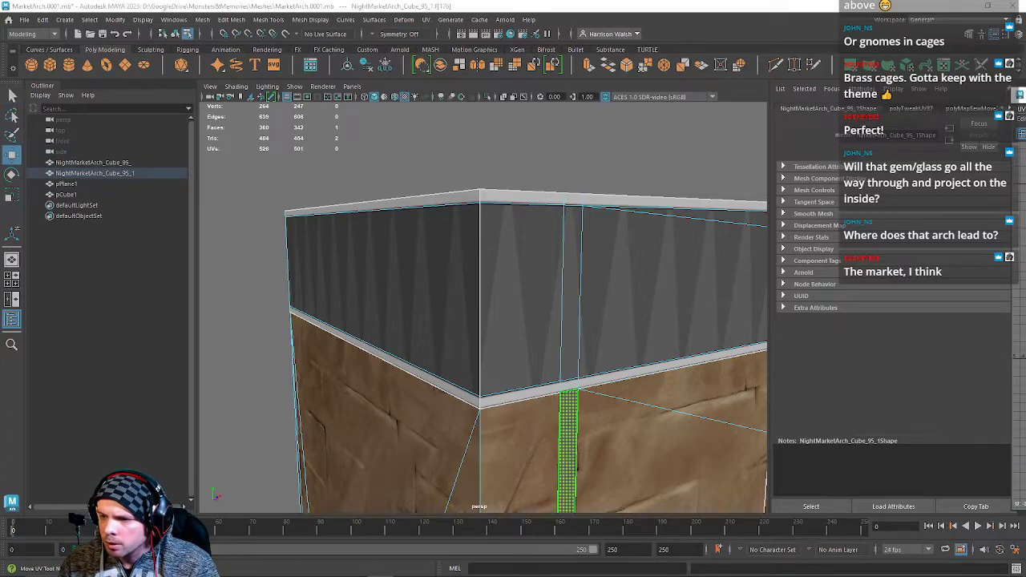
key("ctrl+z")
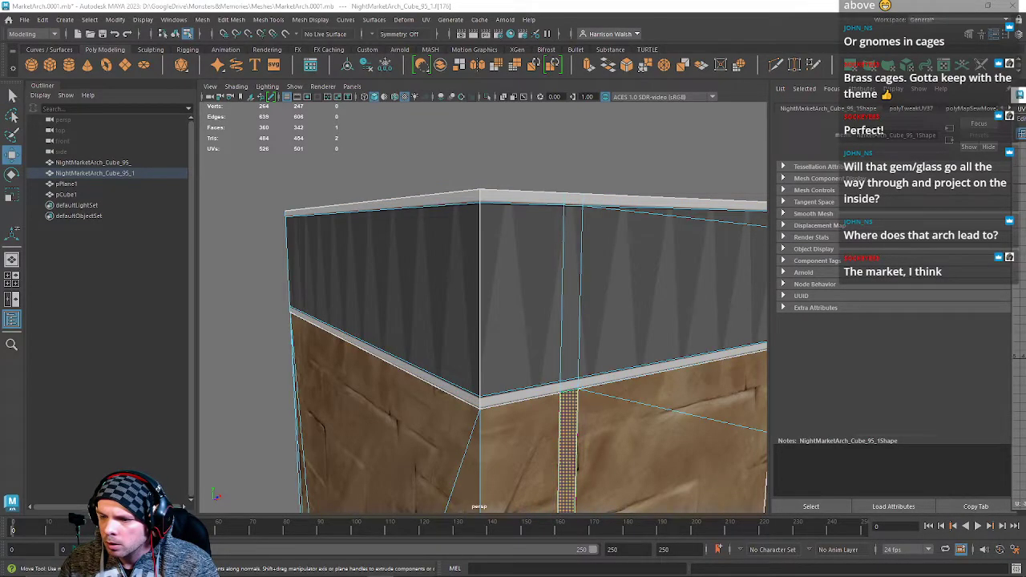
key("ctrl+z")
key("ctrl+z")
key("ctrl+z")
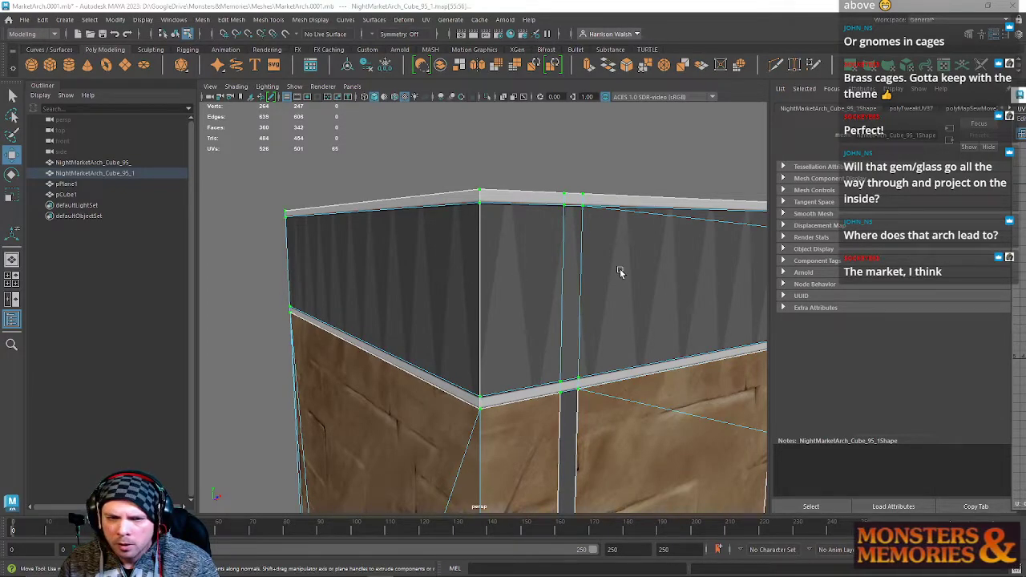
Cut the UVs along the short edge where the vertical strip meets the underside of the trim band.
left_click_drag(593, 336, 572, 323, "alt")
middle_click_drag(414, 225, 471, 309, "alt")
scroll(435, 259, "up", 4)
right_click_drag(496, 272, 497, 243)
left_click(525, 327)
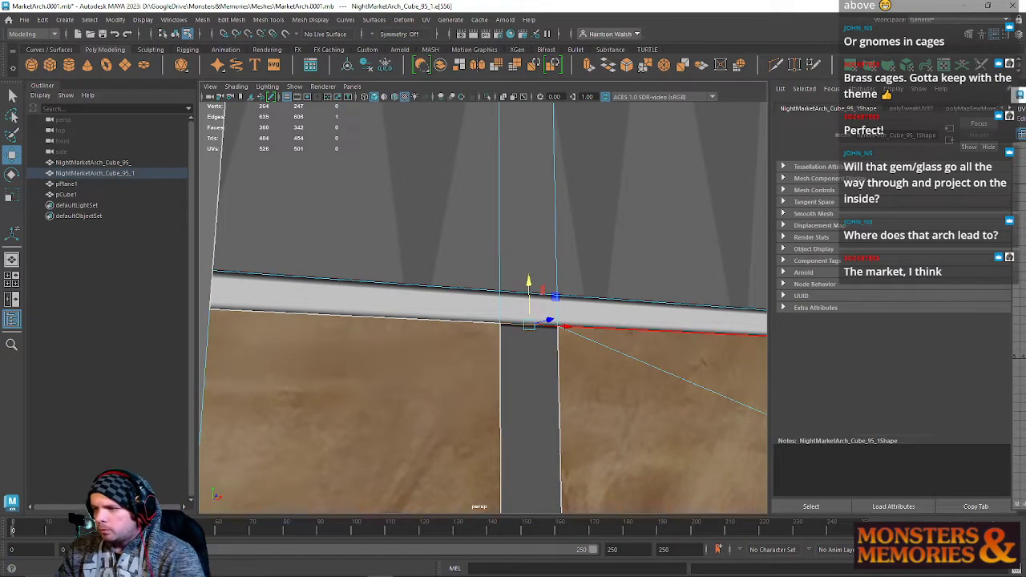
key("shift+x")
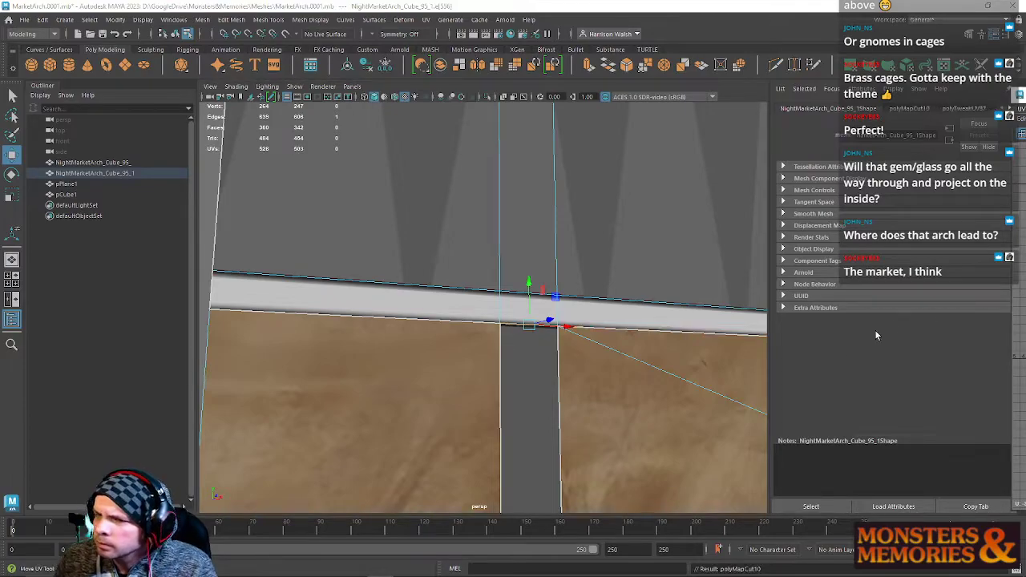
Convert the selection to the detached strip's UV shell and straighten its UVs in the UV Editor.
key("ctrl+F12")
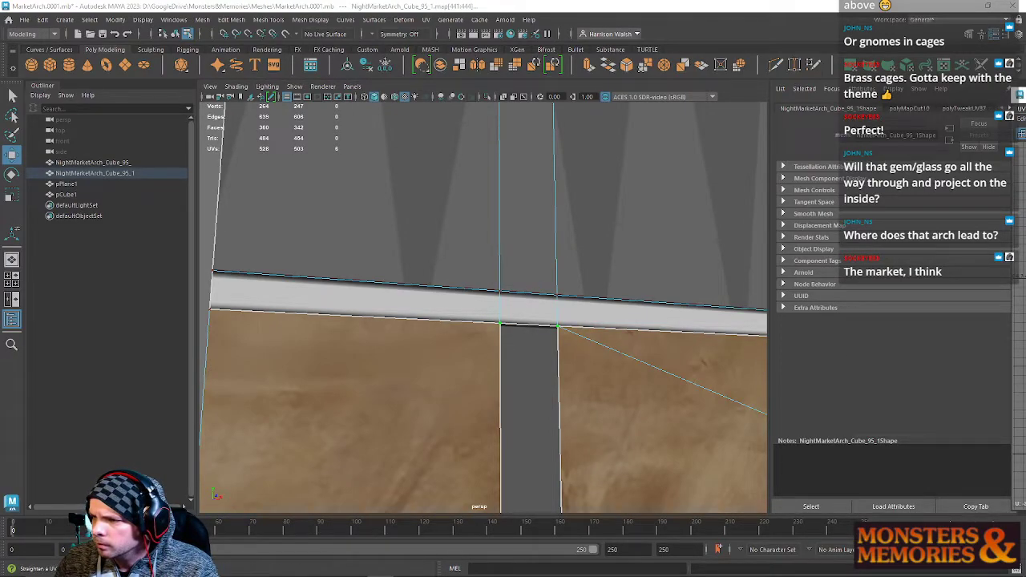
left_click_drag(1025, 95, 805, 118)
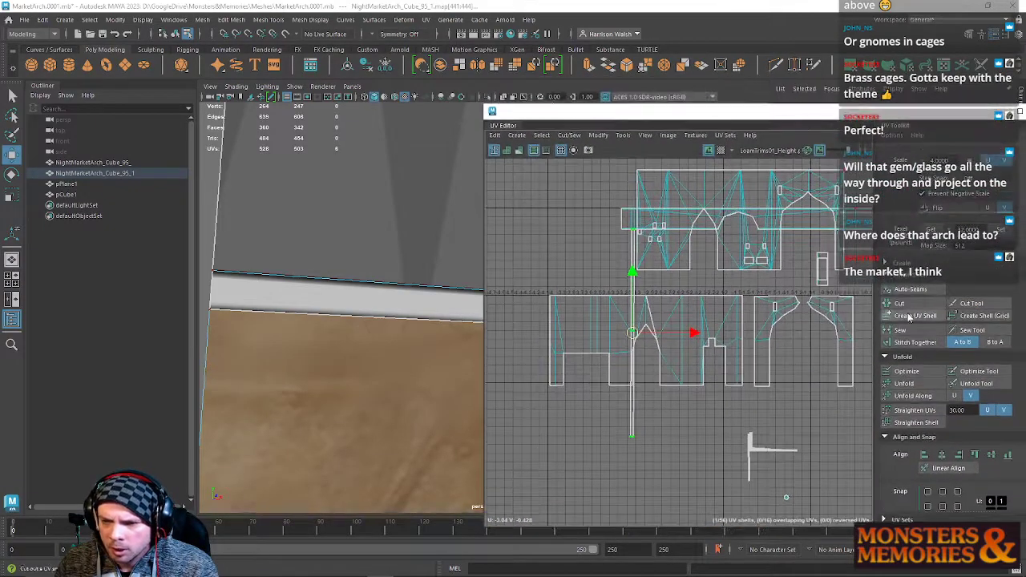
left_click(913, 410)
scroll(632, 293, "down", 1)
left_click_drag(371, 362, 312, 336, "alt")
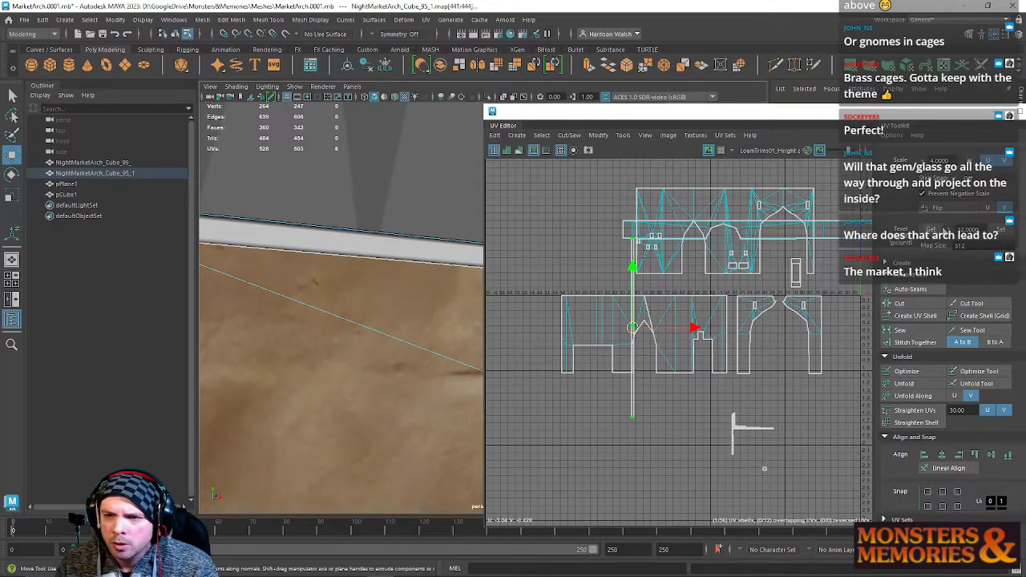
scroll(968, 318, "down", 1)
scroll(968, 318, "up", 3)
Rotate the strip's UV shell to horizontal and move it onto the light border along the trim texture's lower edge.
left_click(986, 217)
middle_click_drag(641, 338, 555, 396, "alt")
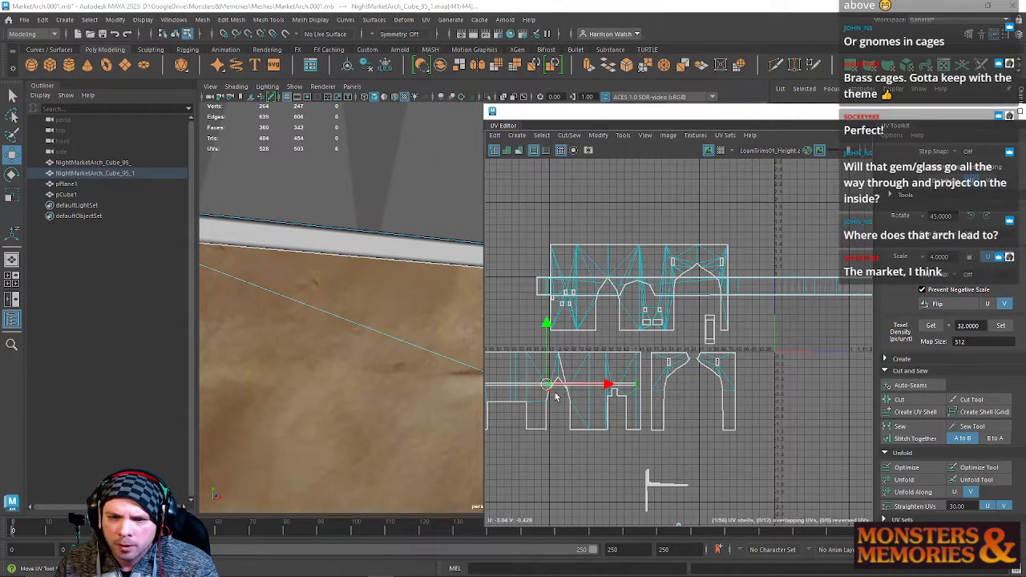
left_click_drag(548, 386, 827, 294)
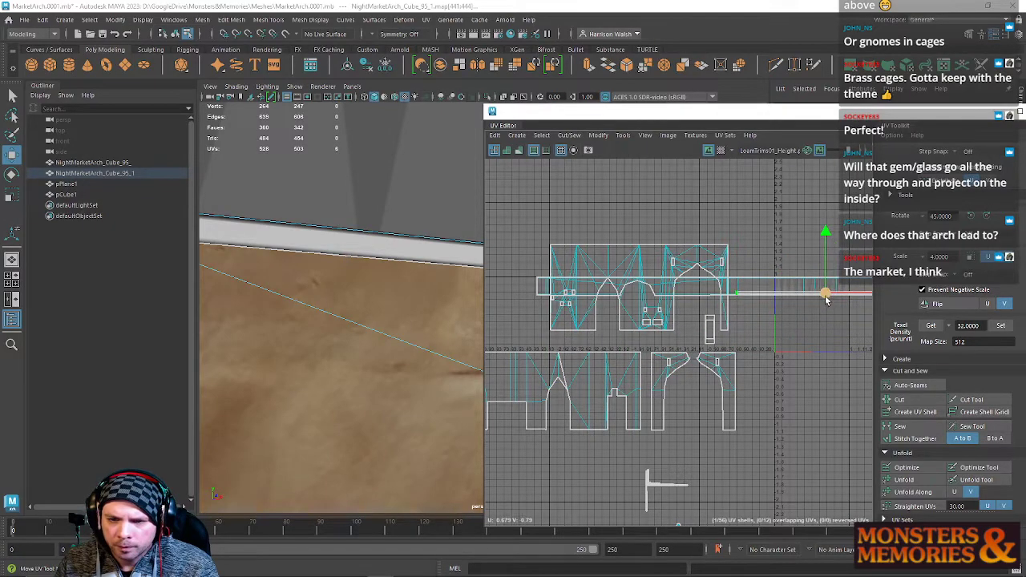
middle_click_drag(860, 312, 737, 347, "alt")
scroll(737, 348, "up", 5)
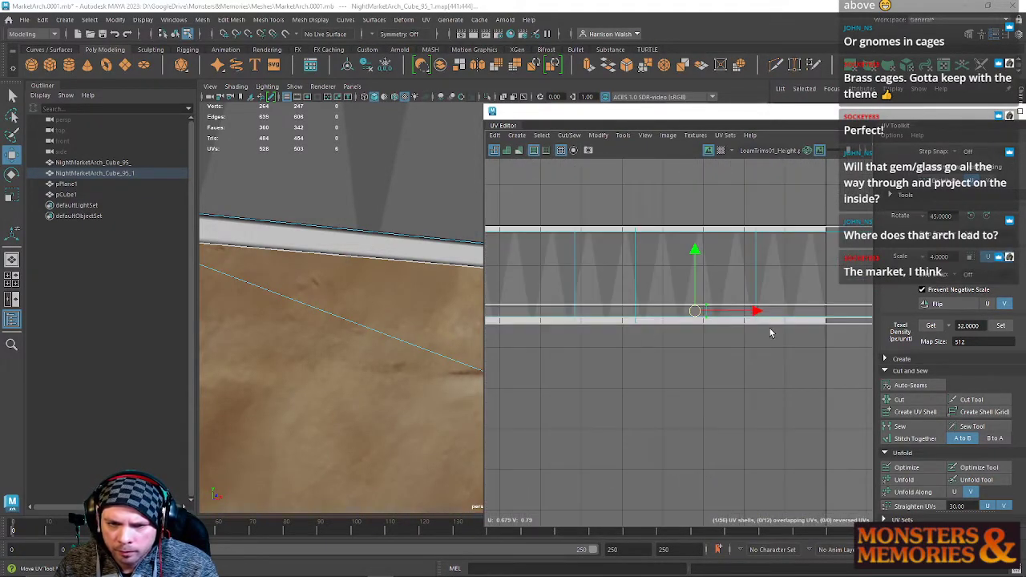
scroll(840, 343, "up", 2)
left_click_drag(646, 243, 645, 289)
Scale and nudge the strip's UV shell vertically so it fills the height of the light border.
key("r")
key("w")
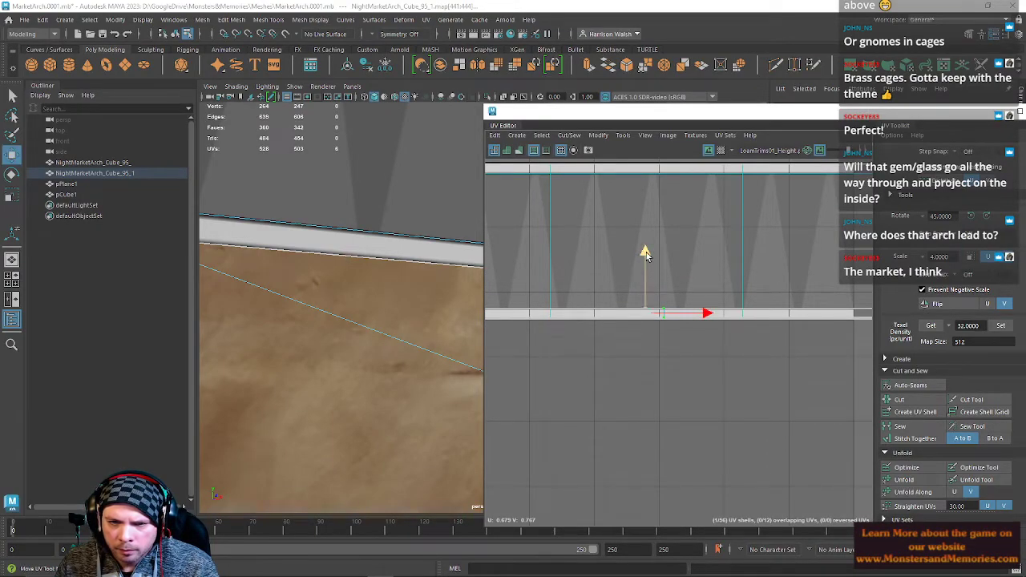
left_click_drag(646, 253, 646, 254)
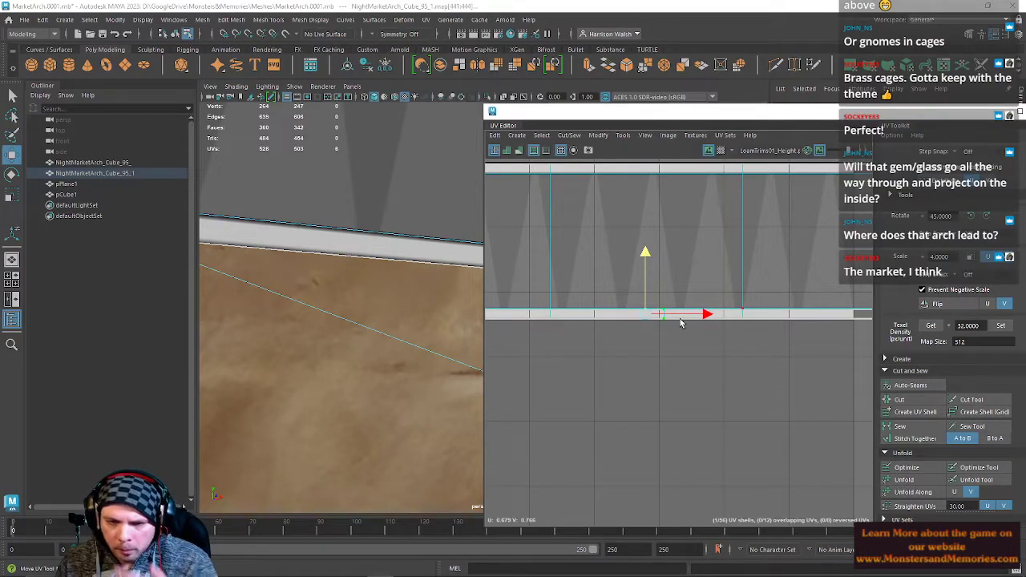
scroll(680, 318, "up", 6)
key("r")
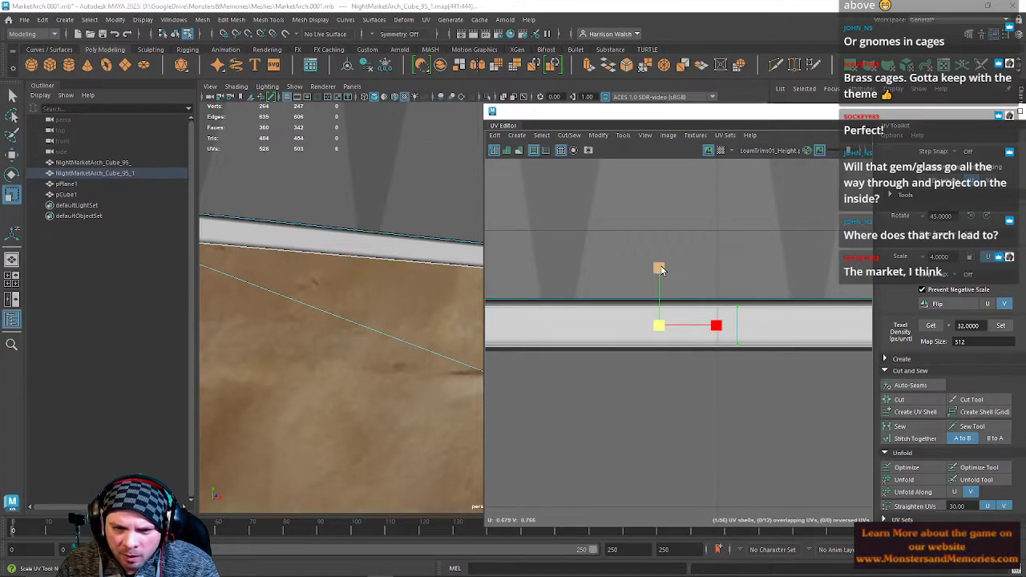
key("w")
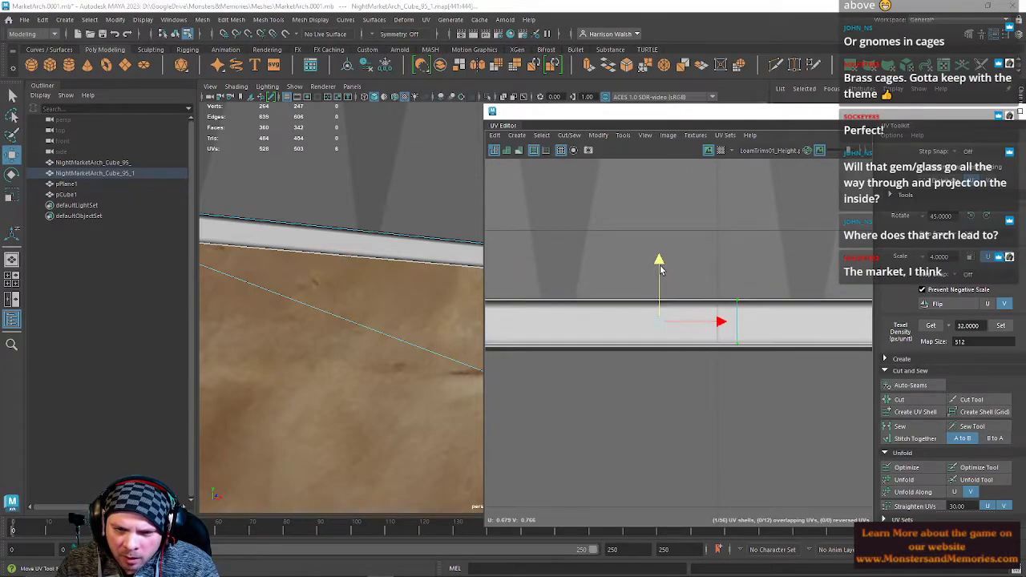
key("r")
left_click_drag(659, 268, 656, 270)
key("w")
key("r")
key("w")
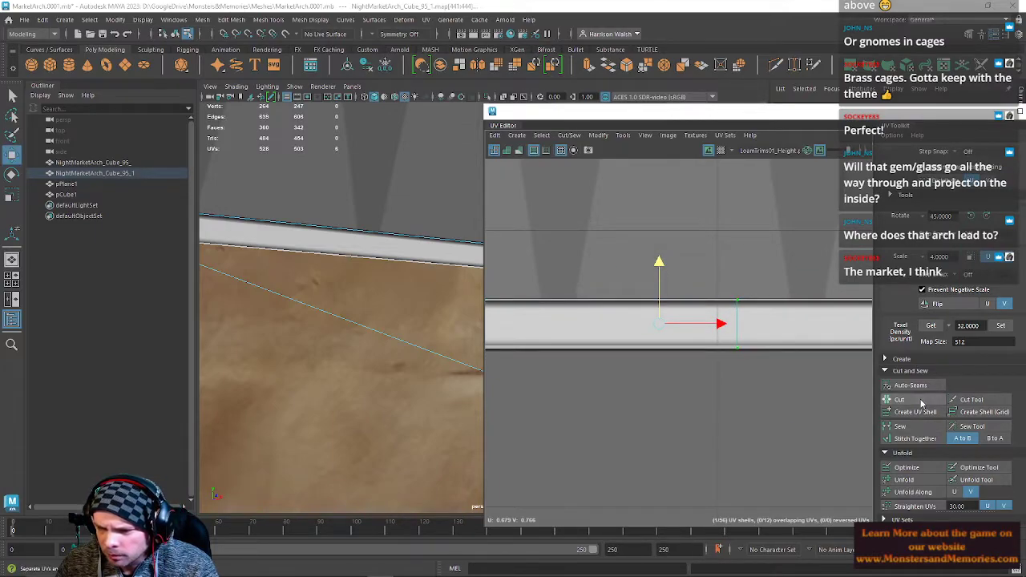
Unfold the strip's UV shell along U and slide it horizontally clear of the trim band shell.
left_click(926, 493)
scroll(448, 315, "down", 8)
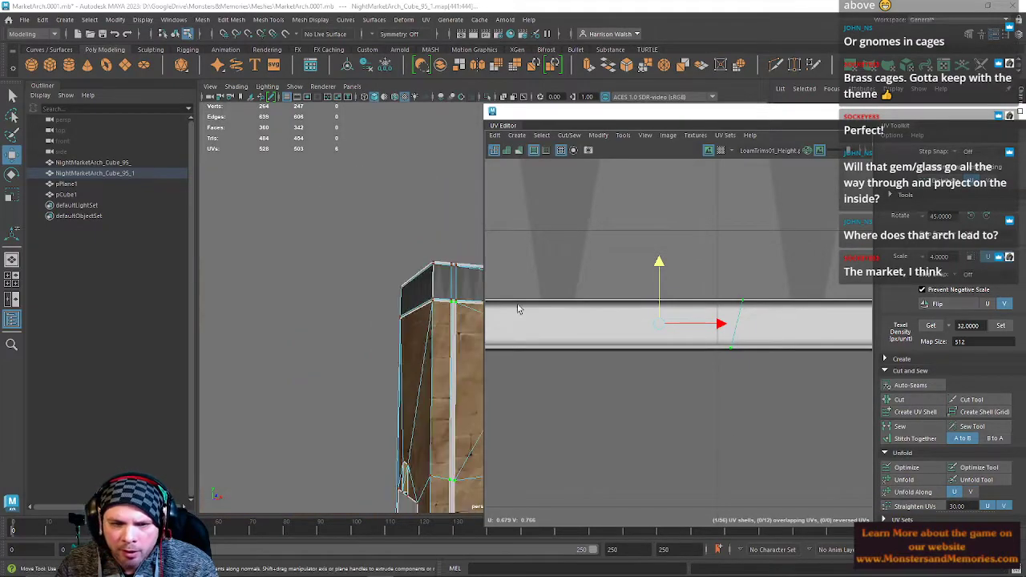
scroll(568, 314, "down", 3)
middle_click_drag(737, 328, 657, 316, "alt")
left_click_drag(392, 401, 294, 332, "alt")
scroll(838, 285, "down", 3)
scroll(804, 313, "down", 8)
middle_click_drag(787, 312, 623, 332, "alt")
left_click_drag(591, 324, 960, 326)
Select the matching vertical strip on the arch's front wall and locate its shell in the UV layout.
right_click_drag(396, 273, 398, 307)
left_click(399, 320)
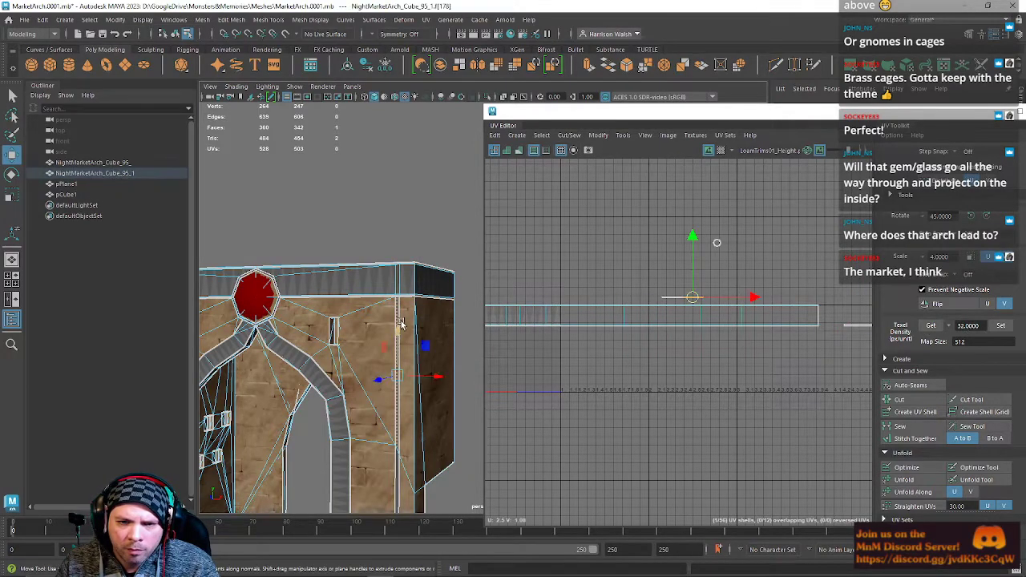
scroll(689, 292, "up", 8)
left_click(645, 319)
middle_click_drag(694, 315, 686, 220, "alt")
right_click_drag(684, 219, 718, 219)
scroll(718, 219, "down", 2)
left_click_drag(664, 213, 680, 222)
Move the first strip's UV shell along U to the empty area left of the brick shells.
middle_click_drag(768, 274, 492, 333, "alt")
scroll(738, 336, "down", 2)
middle_click_drag(742, 343, 522, 336, "alt")
scroll(742, 361, "down", 1)
scroll(742, 360, "down", 4)
left_click(729, 360)
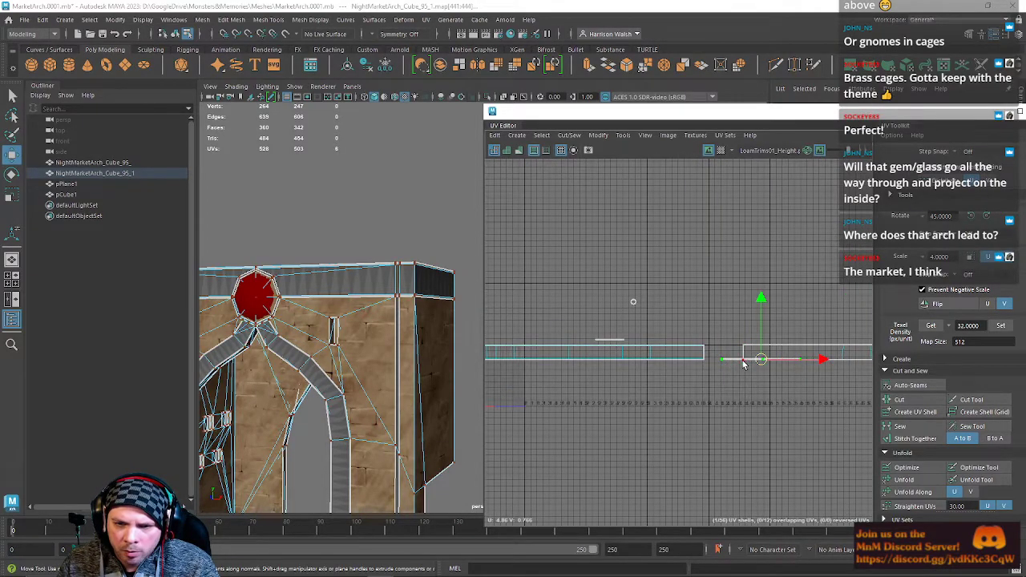
scroll(754, 363, "down", 3)
middle_click_drag(774, 360, 579, 353, "alt")
left_click_drag(577, 352, 538, 353)
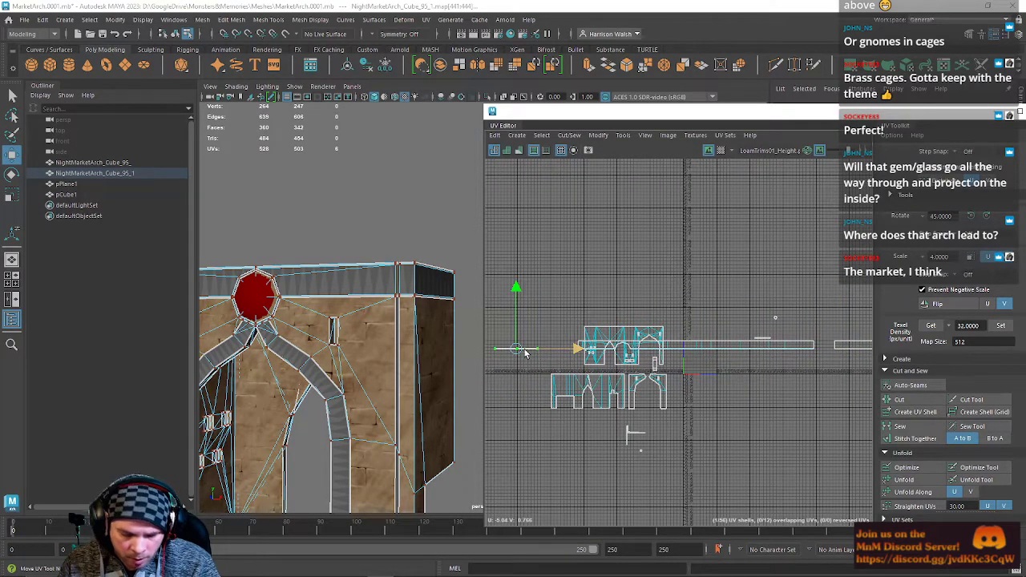
key("ctrl+z")
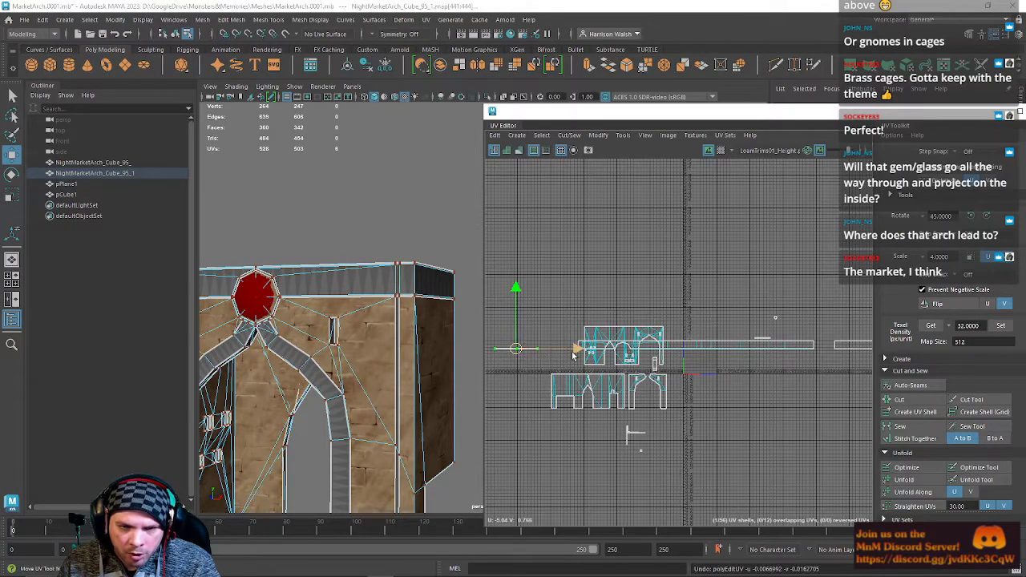
left_click_drag(578, 353, 580, 354)
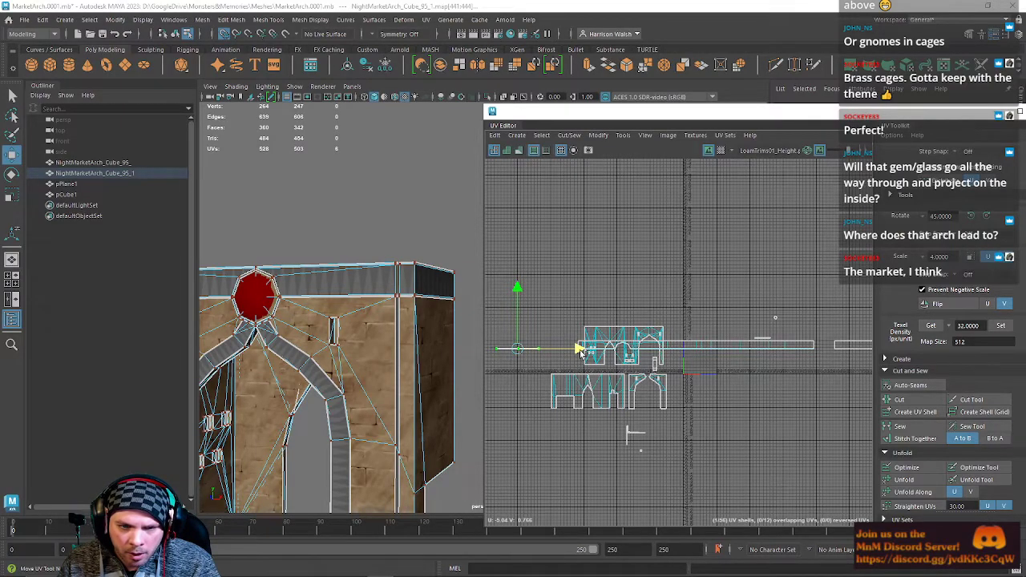
Move the second strip's UV shell with grid snapping onto the first strip's area left of the brick shells.
left_click(767, 337)
key("x")
left_click_drag(764, 339, 522, 350)
key("f")
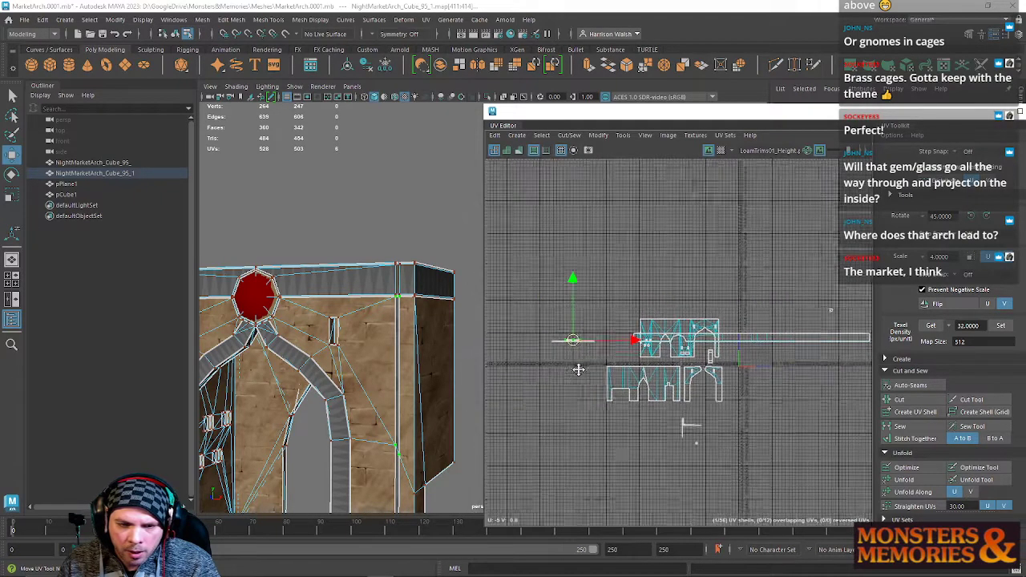
Match the second strip's V position to the first strip's shell and slide it along U beside that shell.
scroll(727, 349, "up", 2)
left_click(686, 369)
left_click(680, 342)
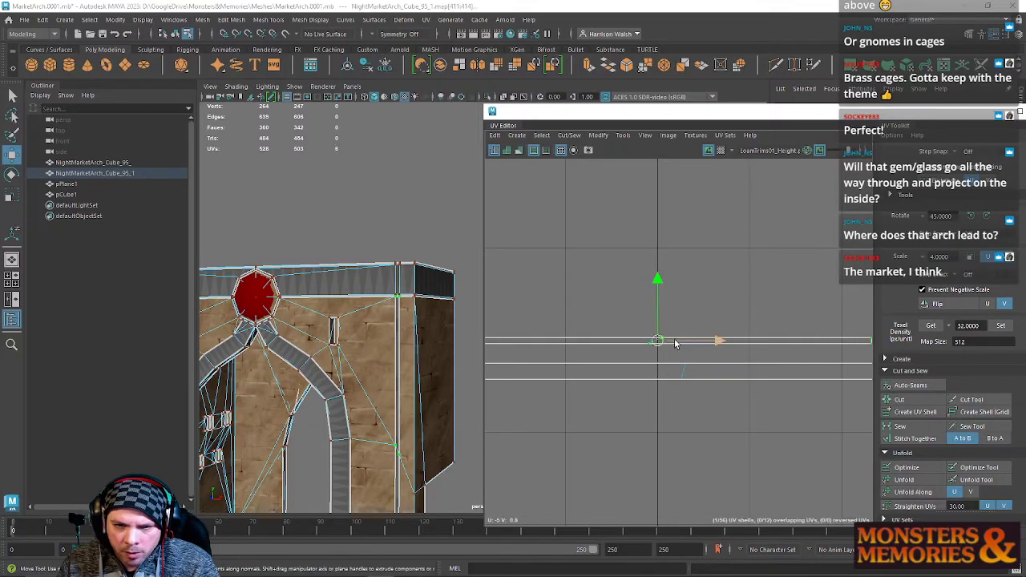
left_click_drag(660, 343, 666, 376)
left_click(671, 372)
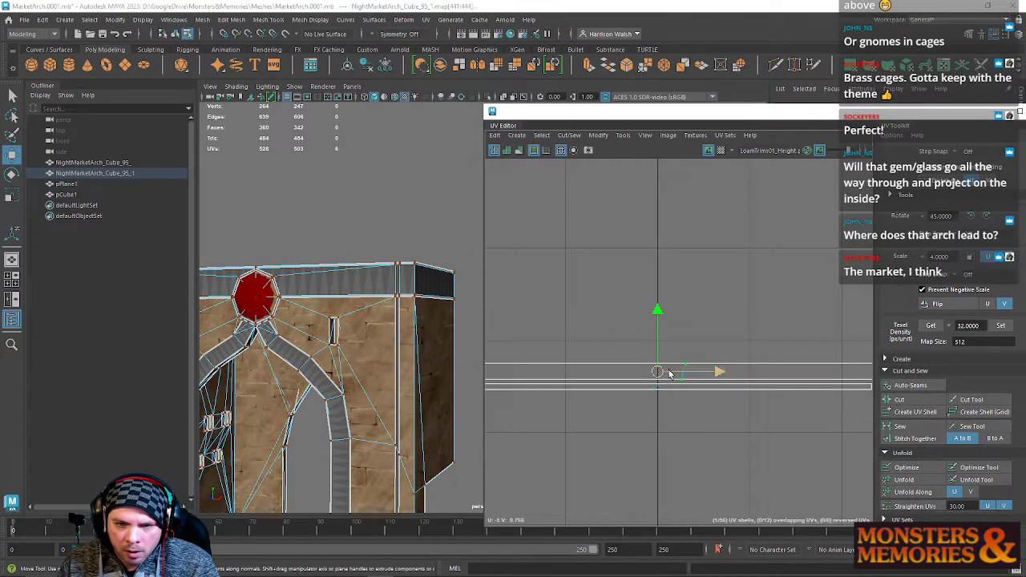
left_click(656, 393)
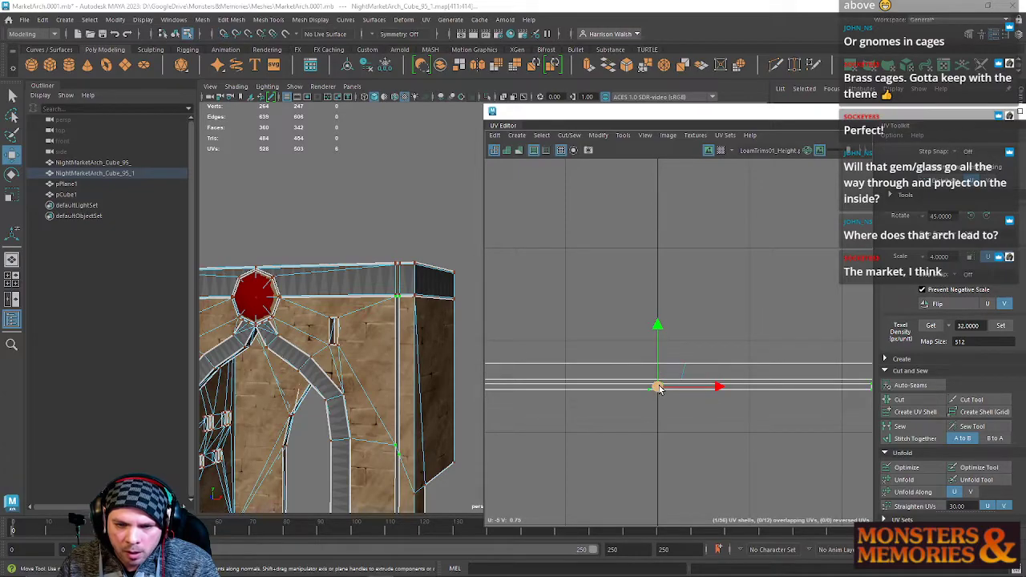
left_click_drag(659, 389, 657, 370)
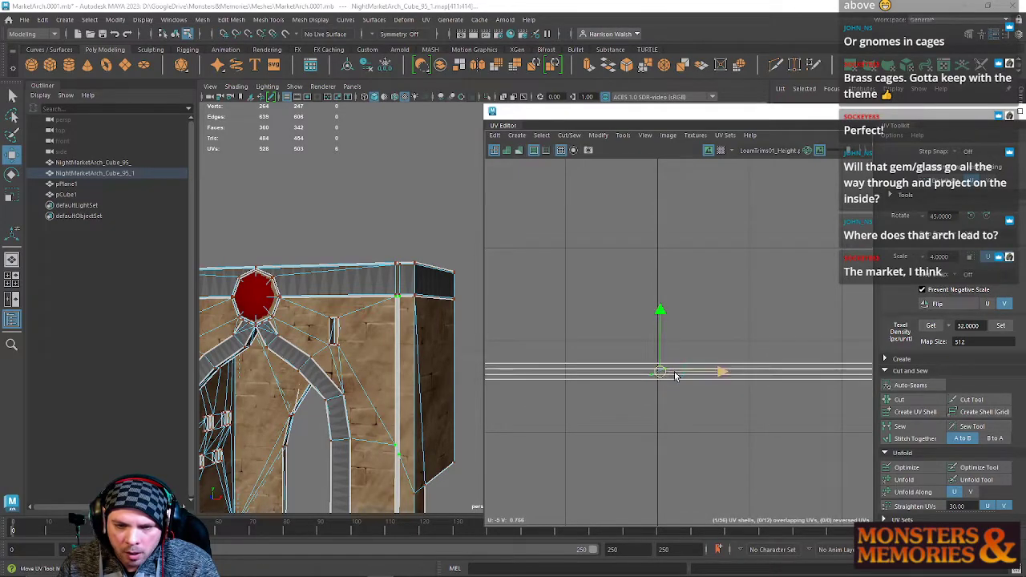
key("f")
left_click_drag(722, 377, 544, 393)
middle_click_drag(545, 394, 768, 383, "alt")
Align the upper UVs of both strip shells to maximum V and their lower UVs to minimum V.
mouse_move(776, 365)
left_mouse_down()
mouse_move(763, 365)
mouse_move(796, 362)
left_mouse_up()
scroll(763, 365, "up", 3)
scroll(968, 484, "down", 2)
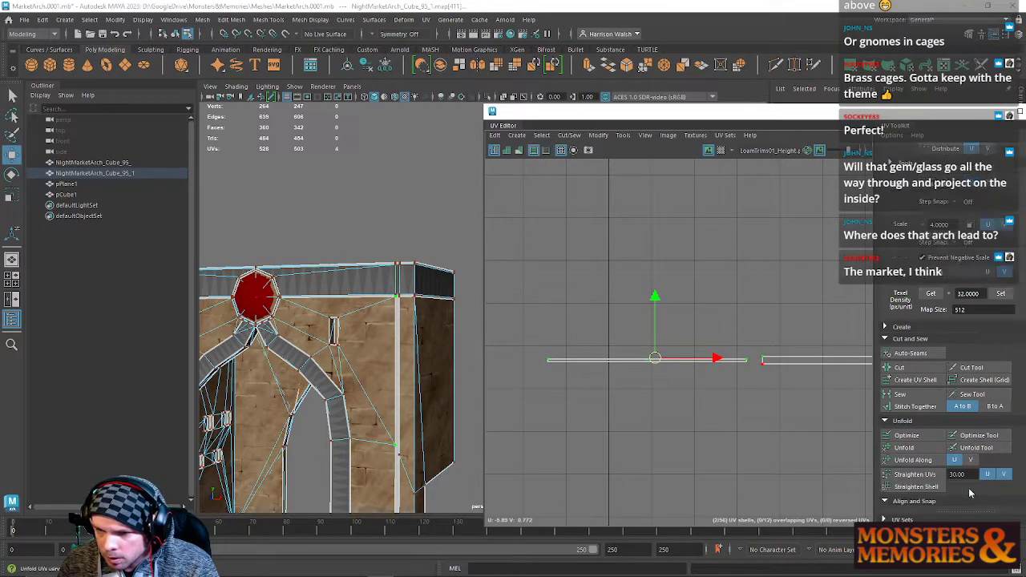
left_click(975, 486)
left_click_drag(810, 401, 529, 361)
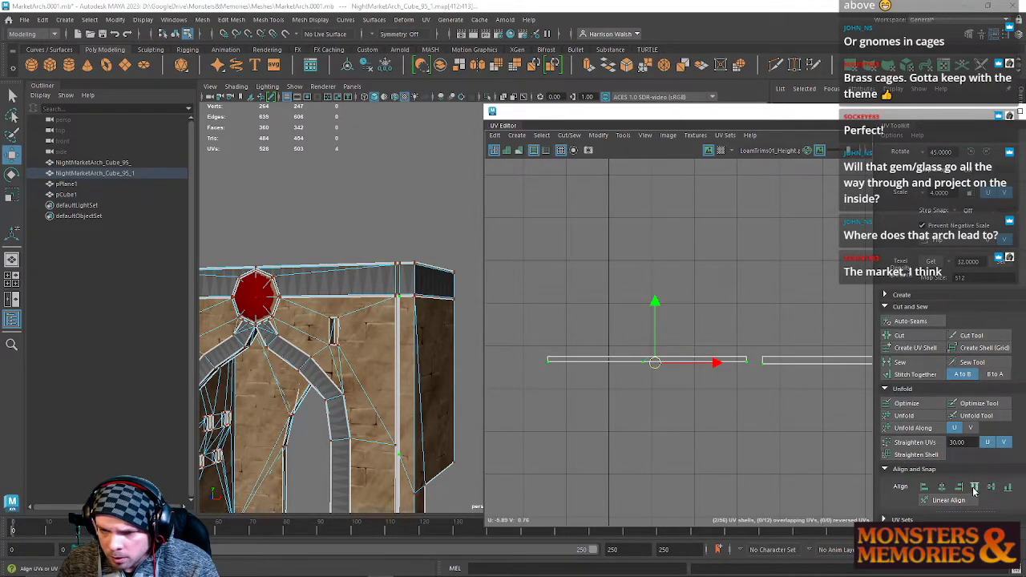
left_click(1008, 487)
left_click_drag(483, 408, 431, 408)
Unfold the second strip's UV shell along U, place it beside the first strip, and select the first strip's shell.
left_click_drag(486, 322, 743, 424)
scroll(771, 425, "down", 3)
middle_click_drag(794, 401, 577, 390, "alt")
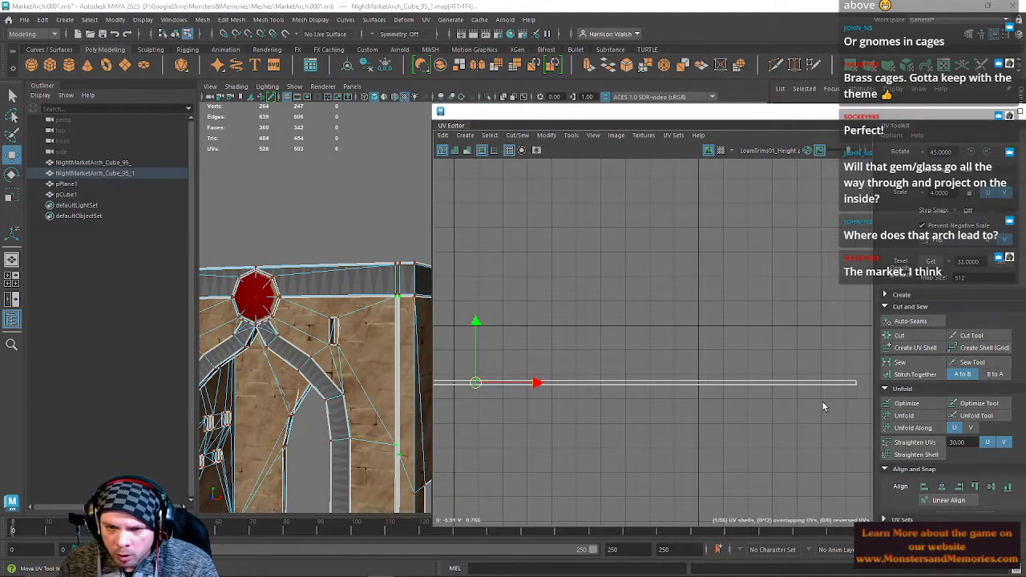
left_click(923, 430)
scroll(659, 407, "down", 4)
left_click_drag(629, 395, 569, 394)
double_click(620, 395)
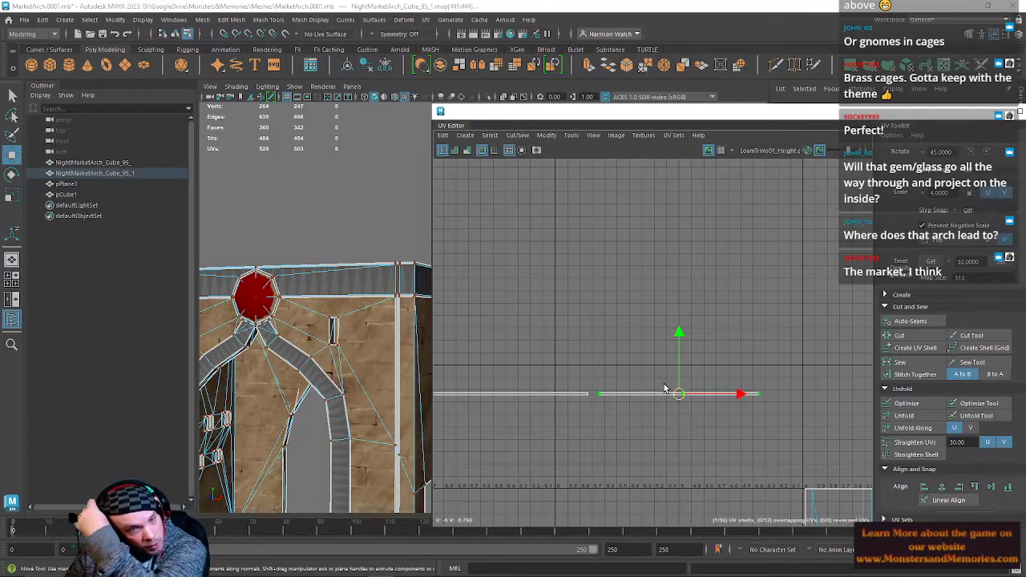
Move the UV Editor aside and cut a diagonal edge across the side face of the pillar beside the right trim strip.
left_click_drag(680, 111, 1025, 111)
middle_click_drag(499, 315, 538, 263, "alt")
left_click_drag(538, 262, 556, 254, "alt")
right_click_drag(556, 254, 617, 356, "alt")
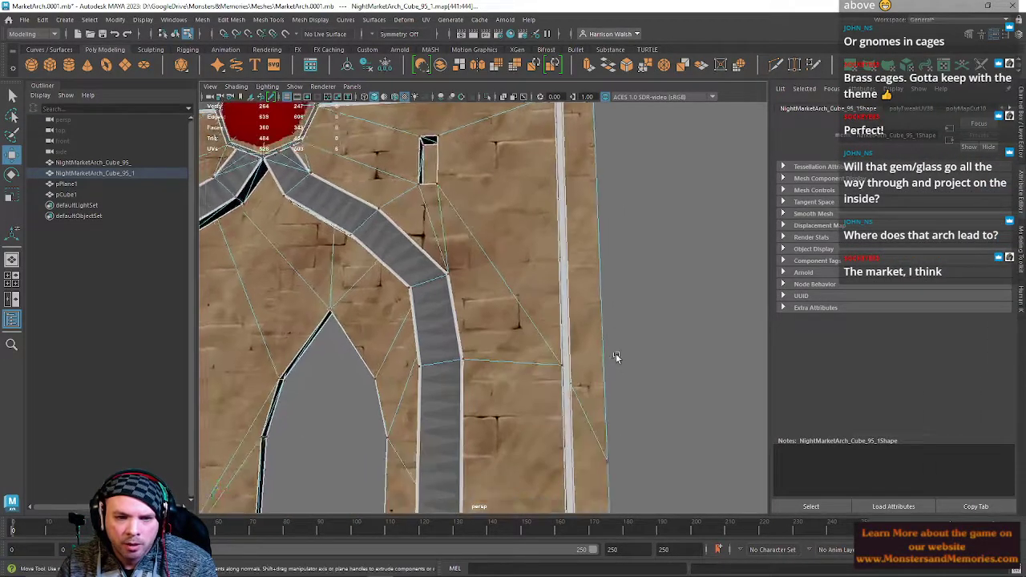
left_click_drag(617, 357, 529, 302, "alt")
middle_click_drag(529, 302, 527, 230, "alt")
right_click_drag(527, 229, 521, 276, "alt")
left_click_drag(521, 275, 522, 304, "alt")
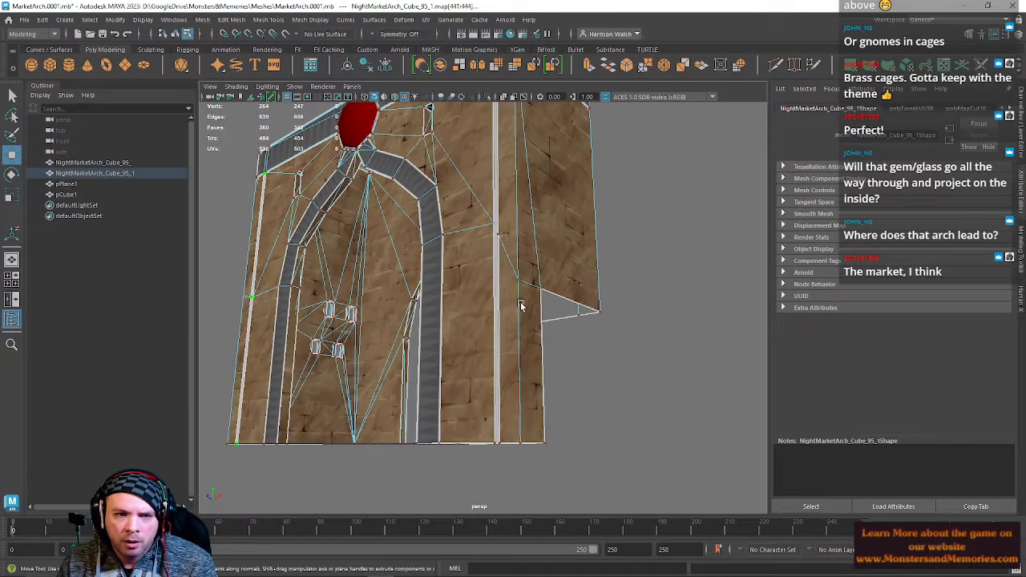
left_click(774, 66)
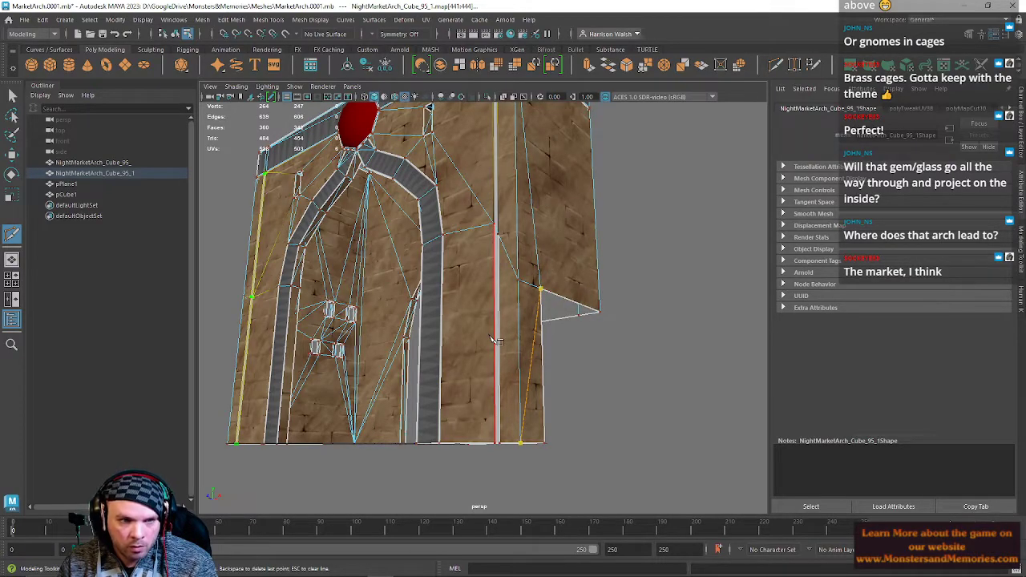
key("ctrl+z")
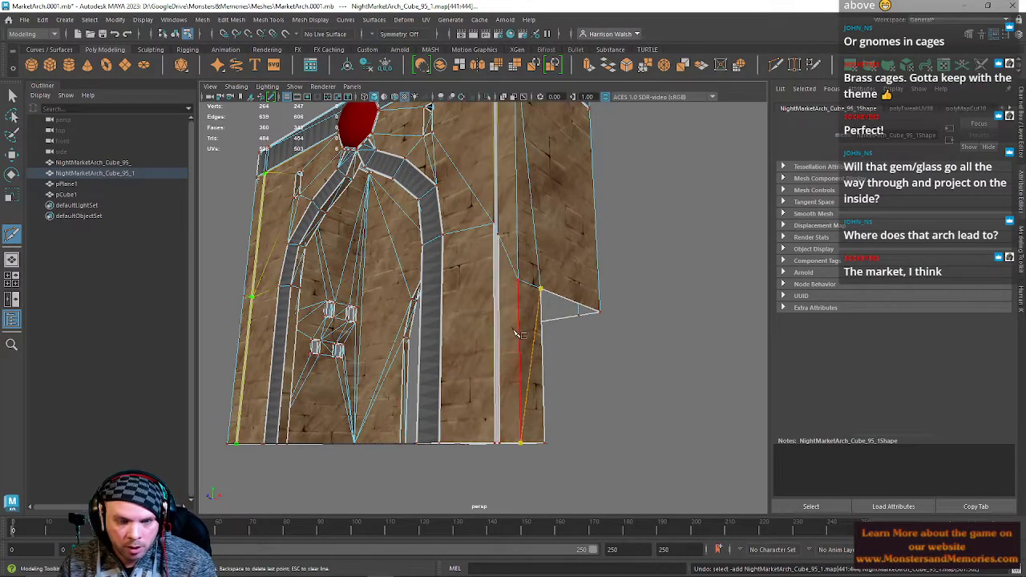
key("q")
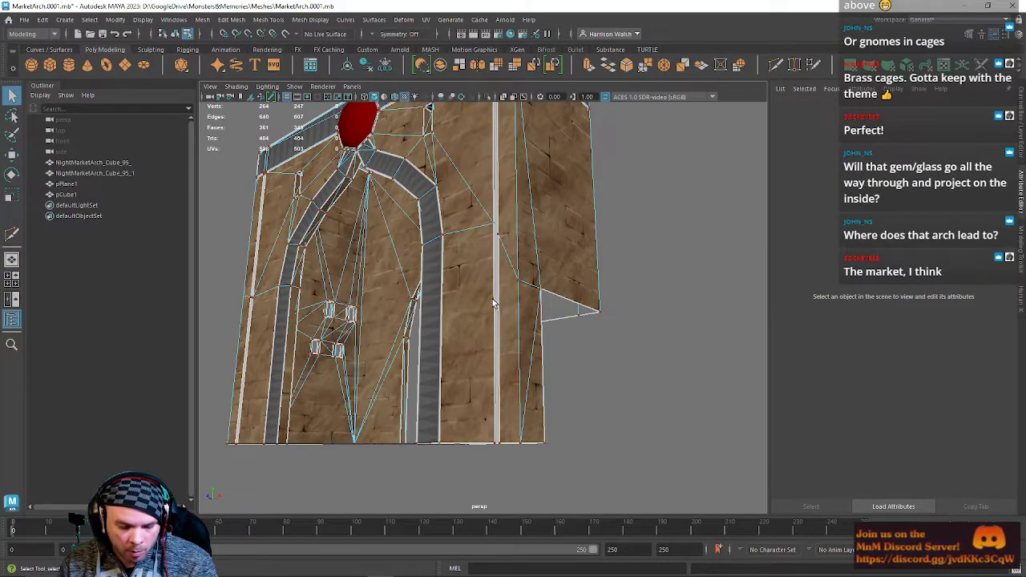
Cut an edge from the arch band's outer right vertex down to the base of the right trim strip.
key("g")
left_click(443, 234)
left_click(495, 312)
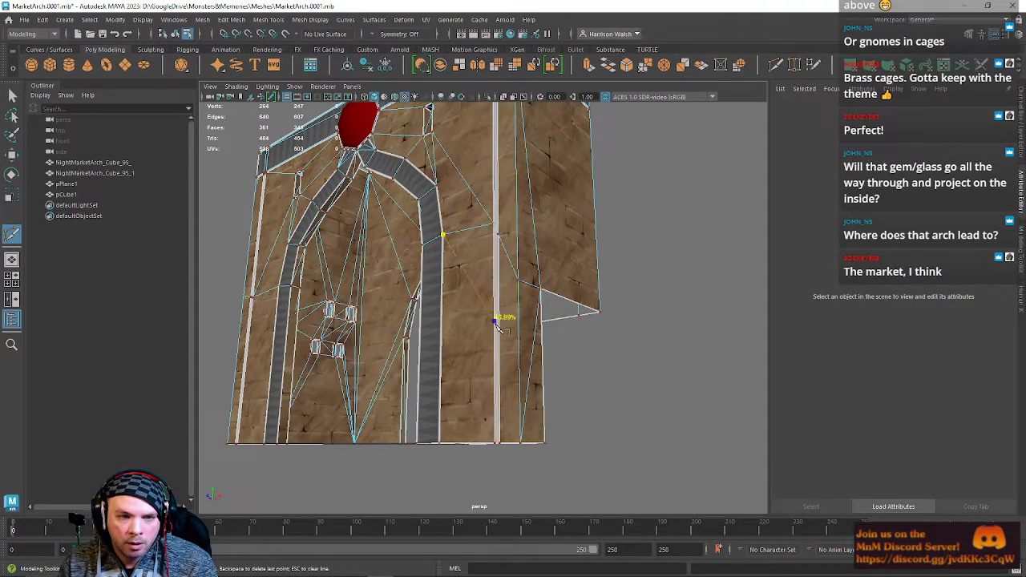
key("q")
Delete the horizontal edges crossing the right wall and trim strip, plus the diagonal edge running from the small window.
right_click(457, 222)
right_click_drag(457, 222, 454, 194)
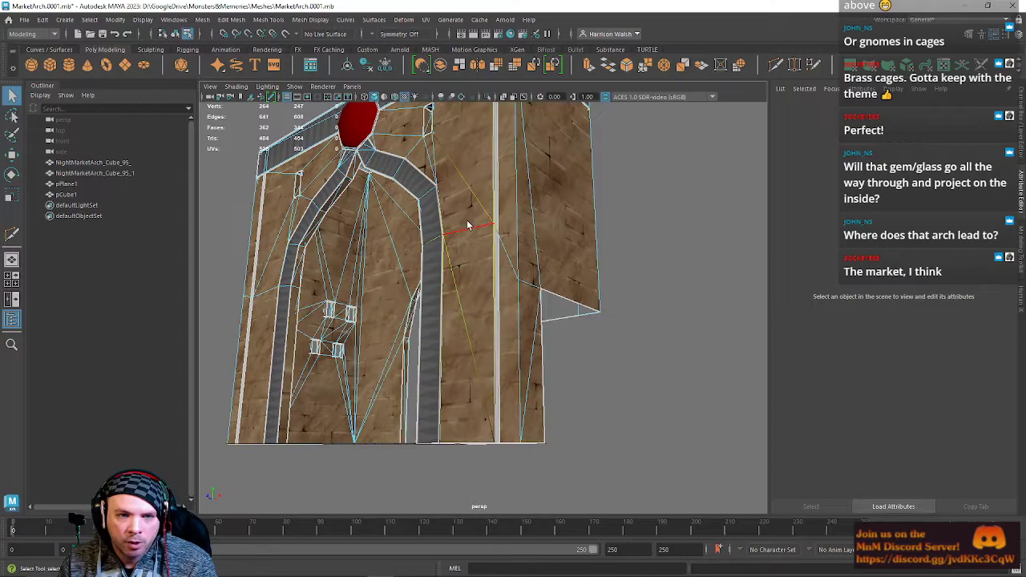
left_click(500, 234)
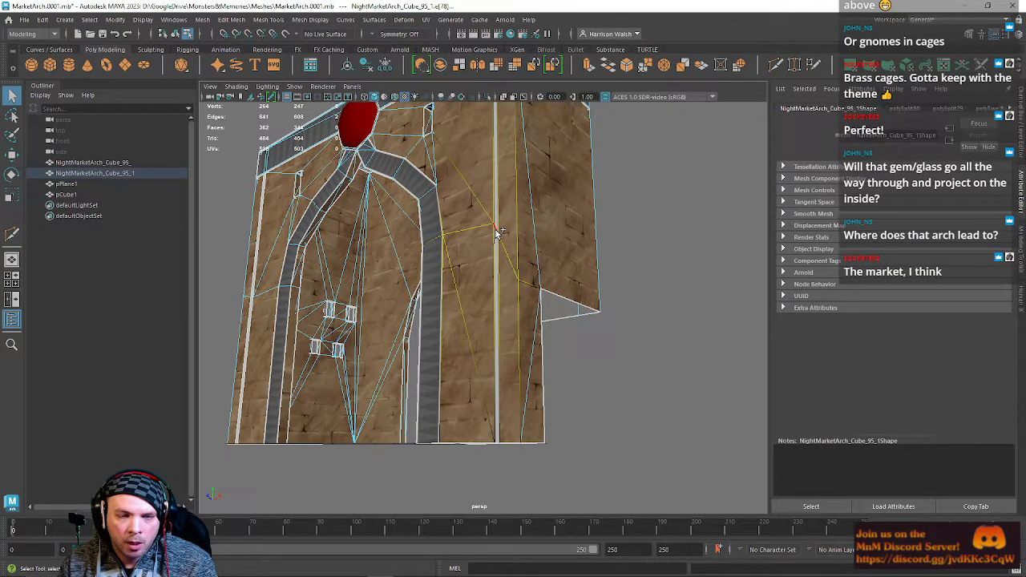
key("b")
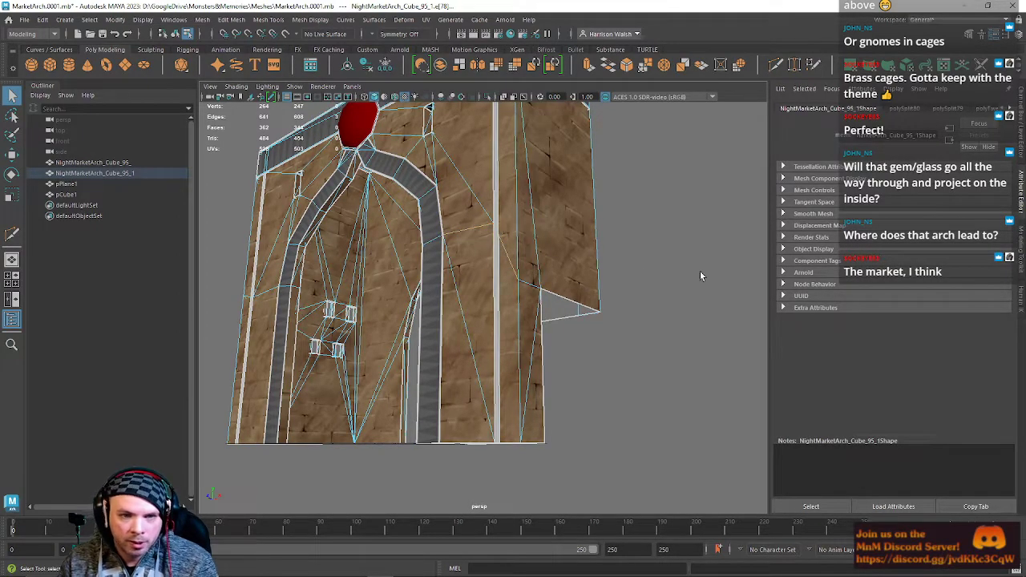
key("Delete")
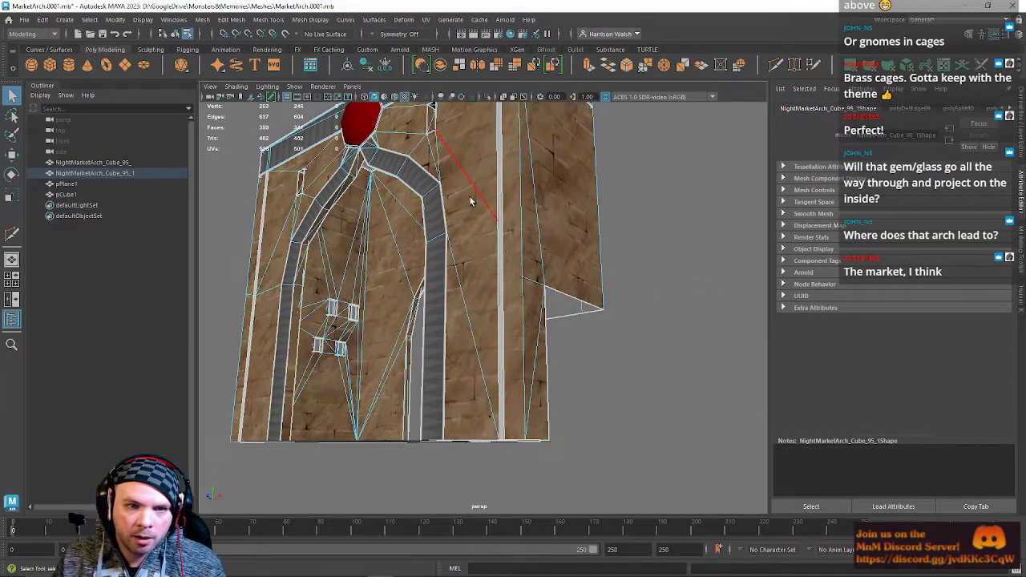
key("ctrl+Delete")
Cut edges from the arch band's right shoulder vertices to the upper end of the right trim strip.
left_click_drag(471, 200, 530, 207, "alt")
middle_click_drag(525, 116, 497, 179, "alt")
left_click(774, 66)
left_click(496, 355)
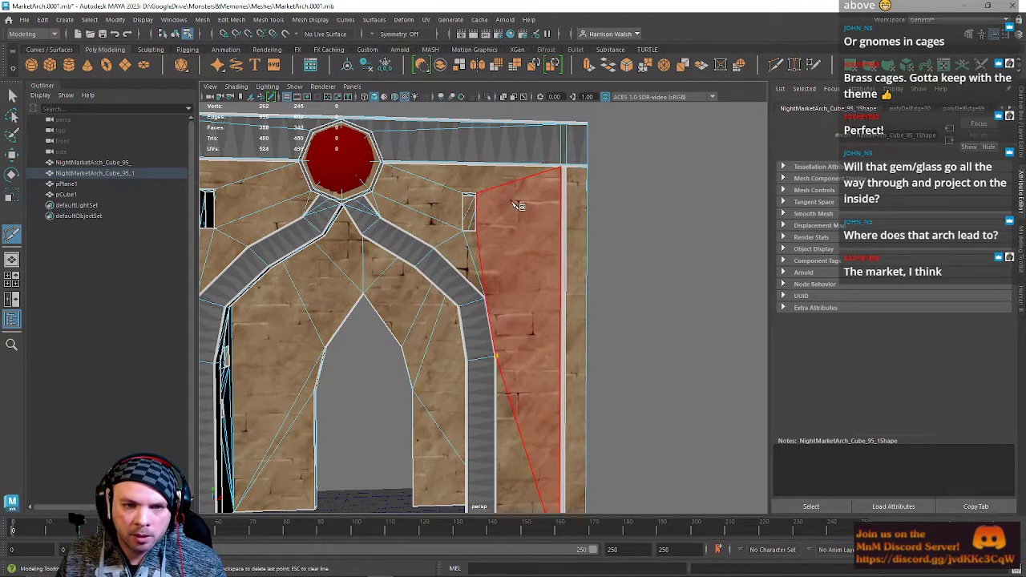
left_click(559, 167)
key("h")
key("q")
middle_click_drag(494, 270, 612, 259, "alt")
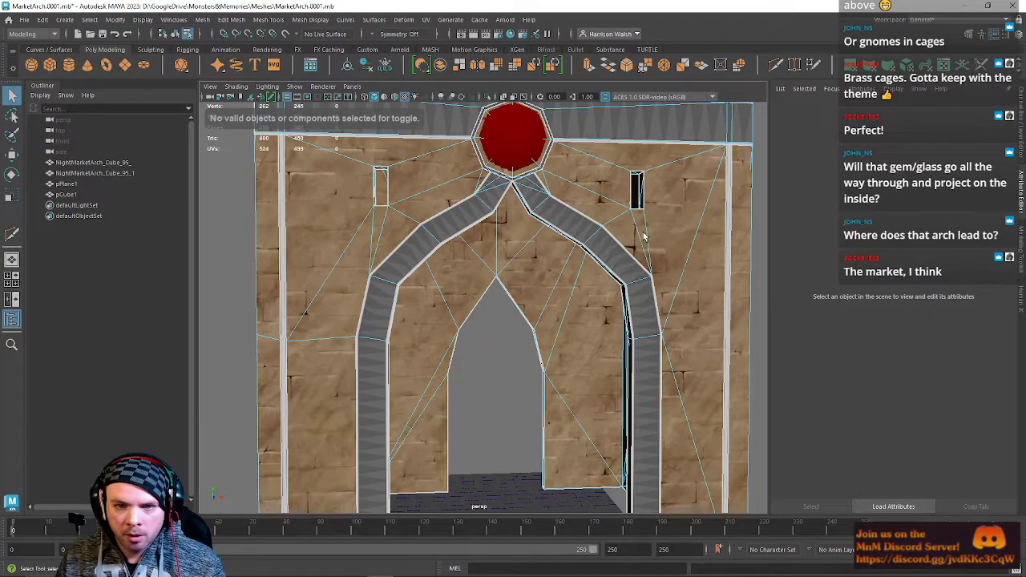
key("y")
left_click(725, 146)
key("q")
Cut an edge from the left trim strip's base to the arch band's outer vertex and another from the left pillar's bottom corner.
middle_click_drag(376, 257, 537, 239, "alt")
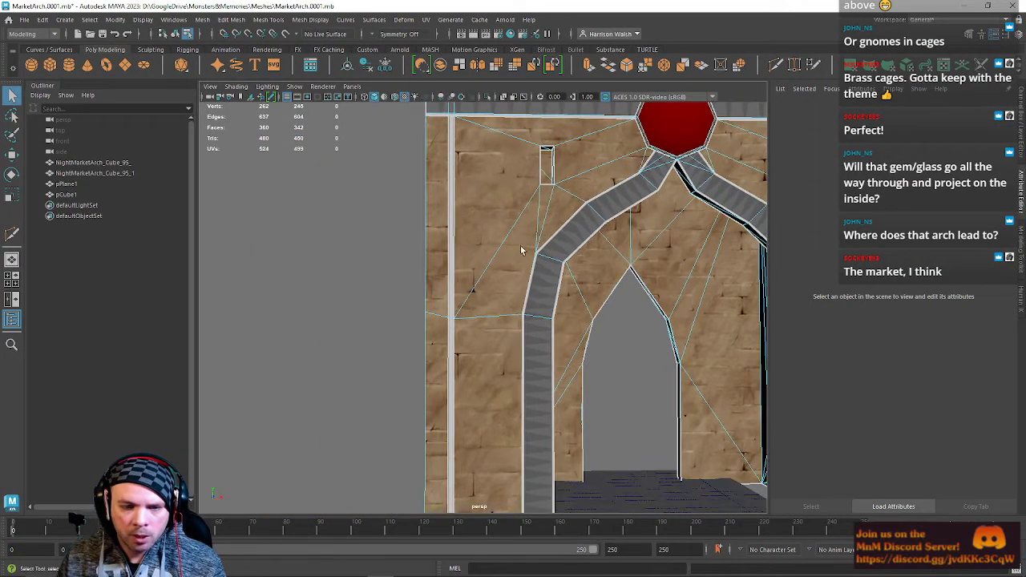
key("w")
middle_click_drag(508, 330, 484, 236, "alt")
key("y")
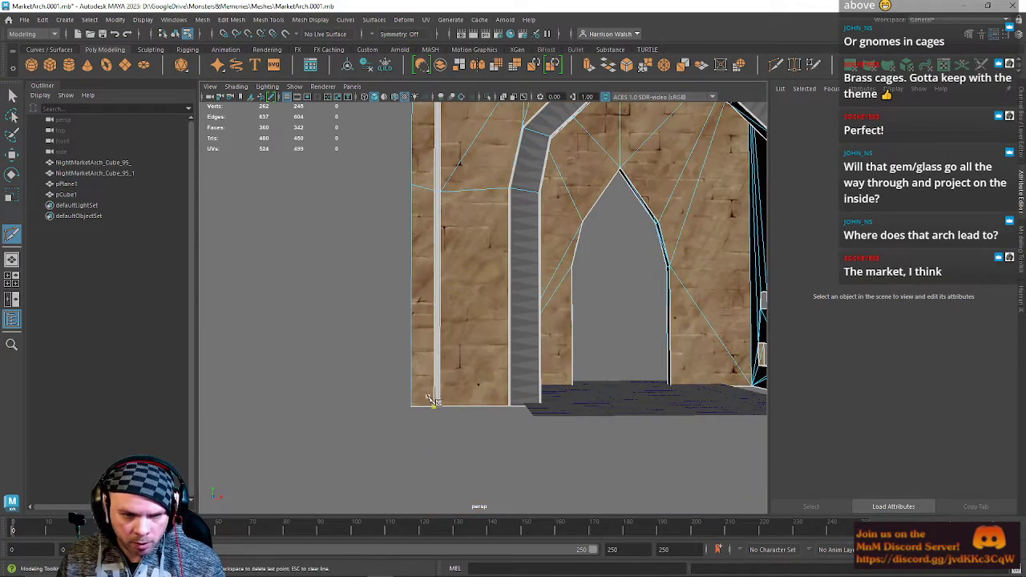
left_click(439, 406)
left_click(508, 189)
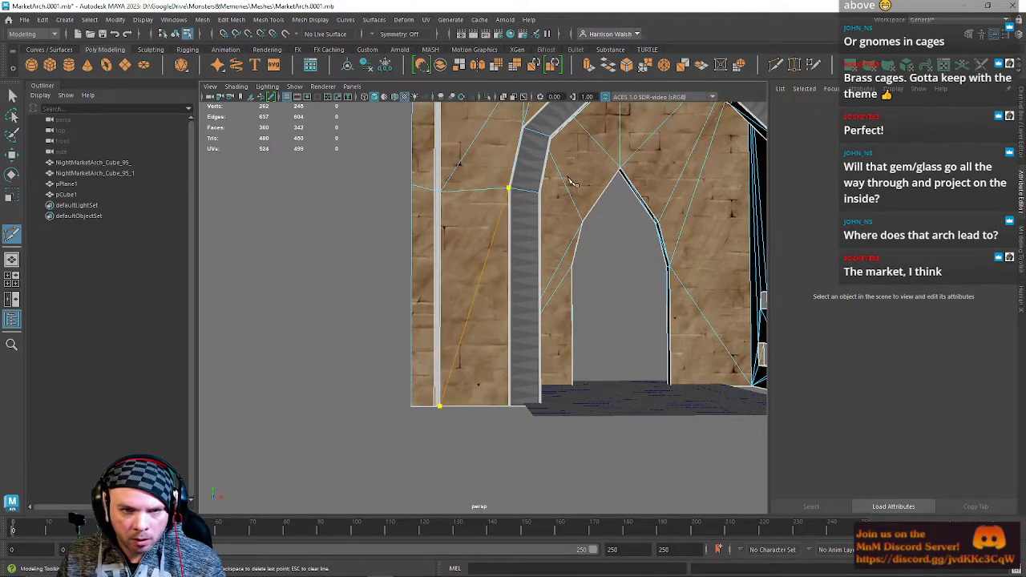
key("Return")
left_click_drag(561, 196, 484, 236, "alt")
left_click(490, 425)
Select the horizontal edges crossing the left wall, trim strip and pillar side and delete them with their vertices.
key("w")
right_click_drag(493, 238, 491, 206)
left_click(478, 216)
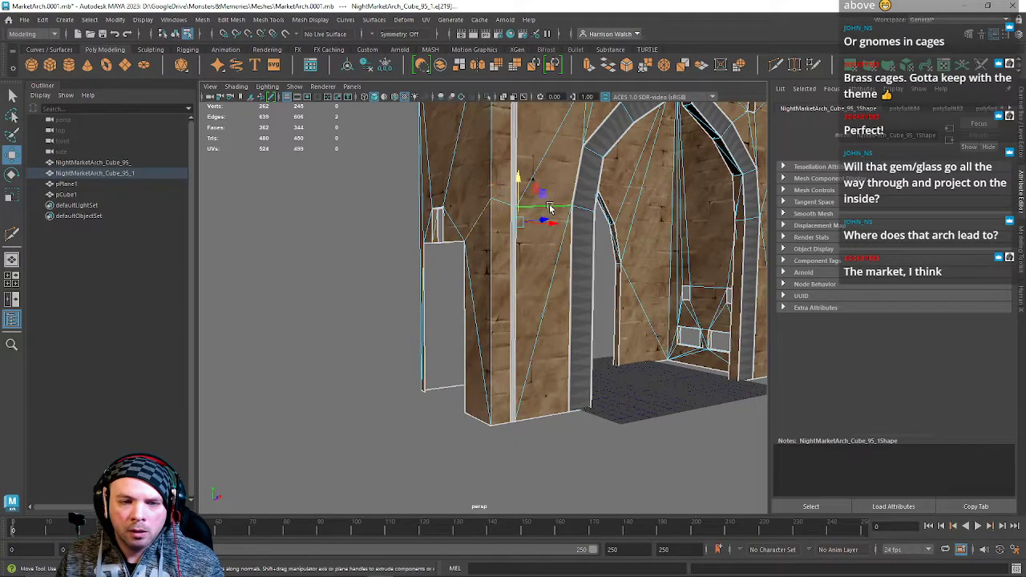
key("f")
middle_click_drag(495, 443, 505, 476, "alt")
left_click(419, 255, "shift")
left_click(443, 256, "shift")
left_click(460, 239, "shift")
key("ctrl+Delete")
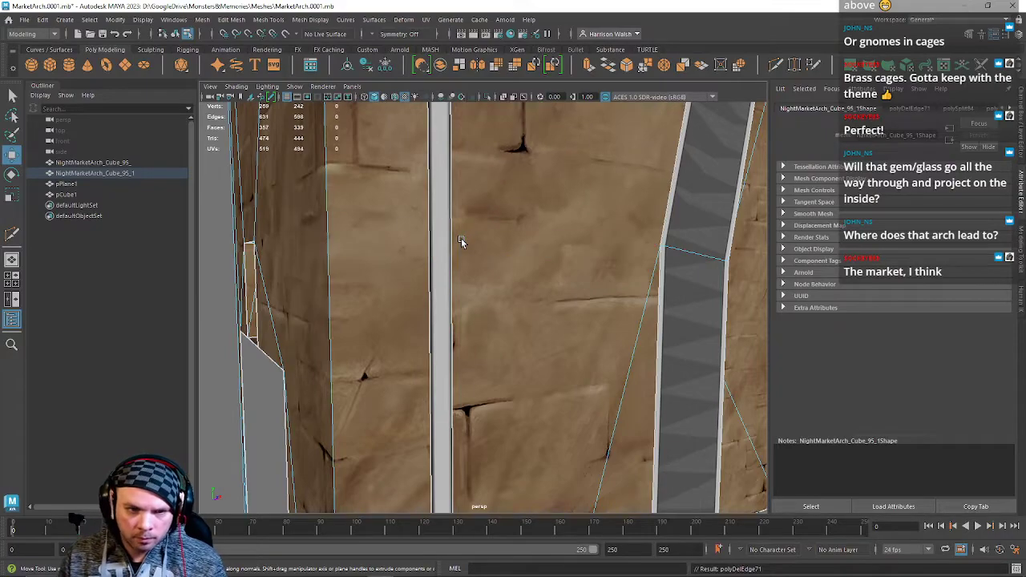
Cut edges from the upper end of the left trim strip to the arch band's left shoulder vertices and the small window's corner.
scroll(623, 251, "down", 5)
left_click_drag(622, 251, 513, 225, "alt")
left_click(774, 64)
left_click(468, 361)
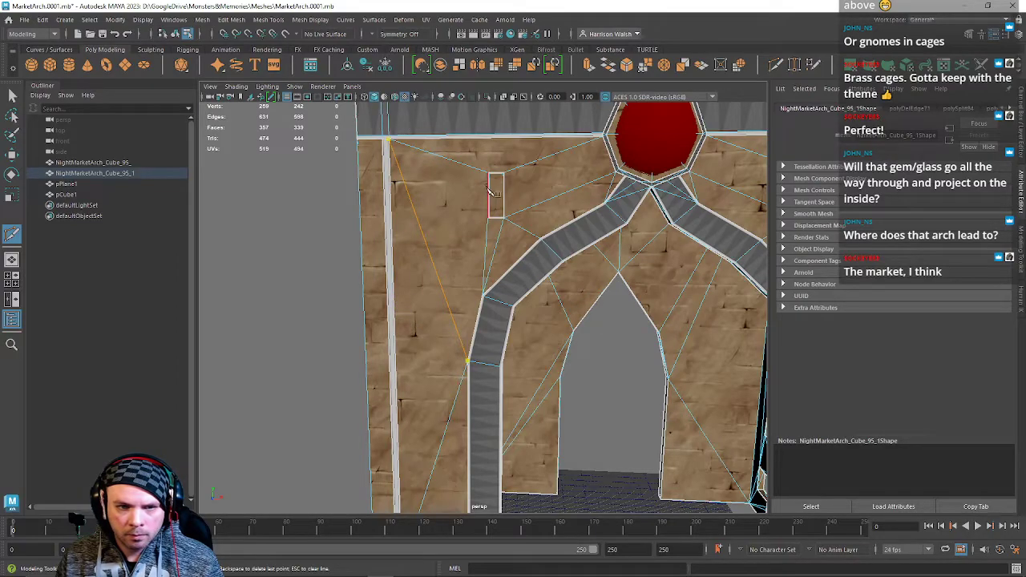
left_click_drag(487, 246, 494, 179)
key("Return")
left_click(573, 330)
key("Escape")
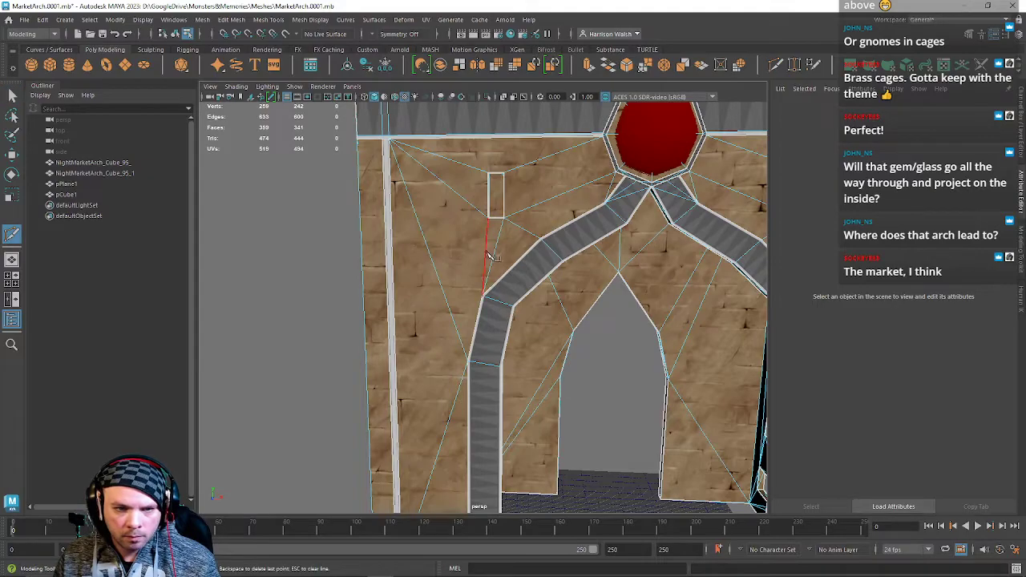
left_click(389, 140)
key("Return")
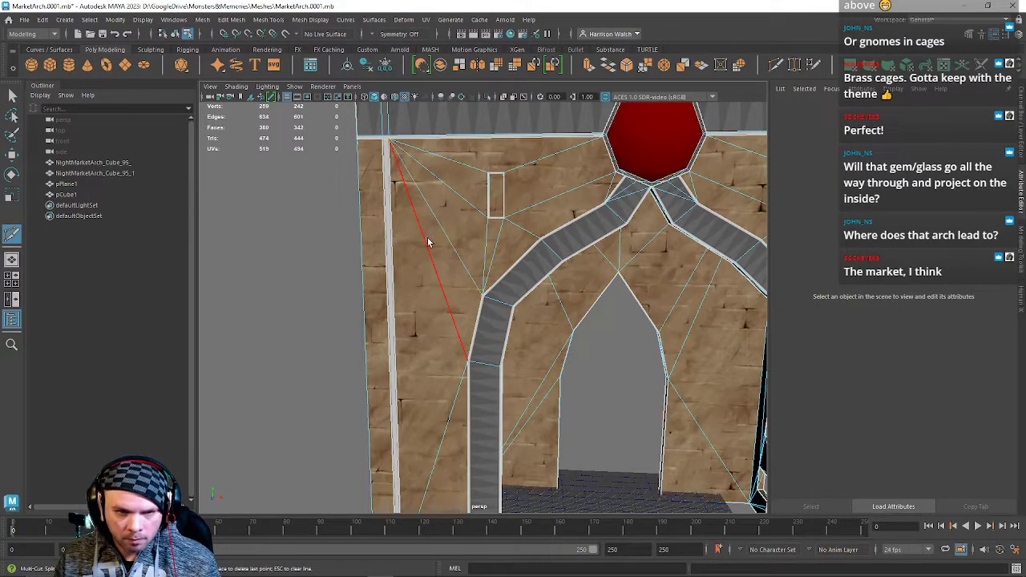
key("q")
Cut a matching edge across the upper right wall to the top of the right trim strip.
scroll(606, 347, "down", 4)
middle_click_drag(572, 270, 547, 252, "alt")
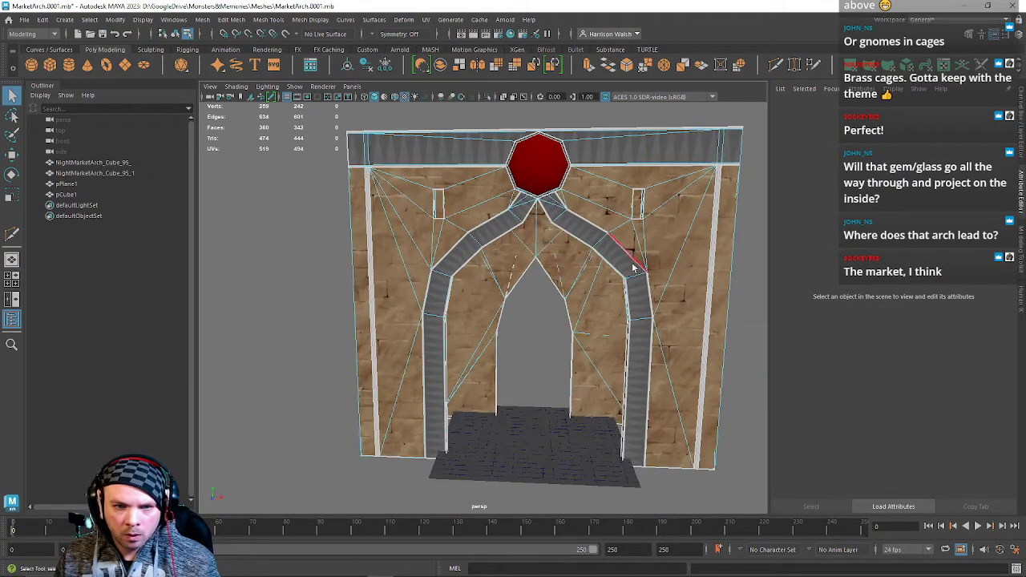
key("ctrl+shift+x")
left_click_drag(670, 273, 729, 107)
key("q")
Return to object mode, select the arch mesh, and save the scene as an incremented version.
left_click_drag(563, 372, 589, 356, "alt")
scroll(589, 360, "down", 4)
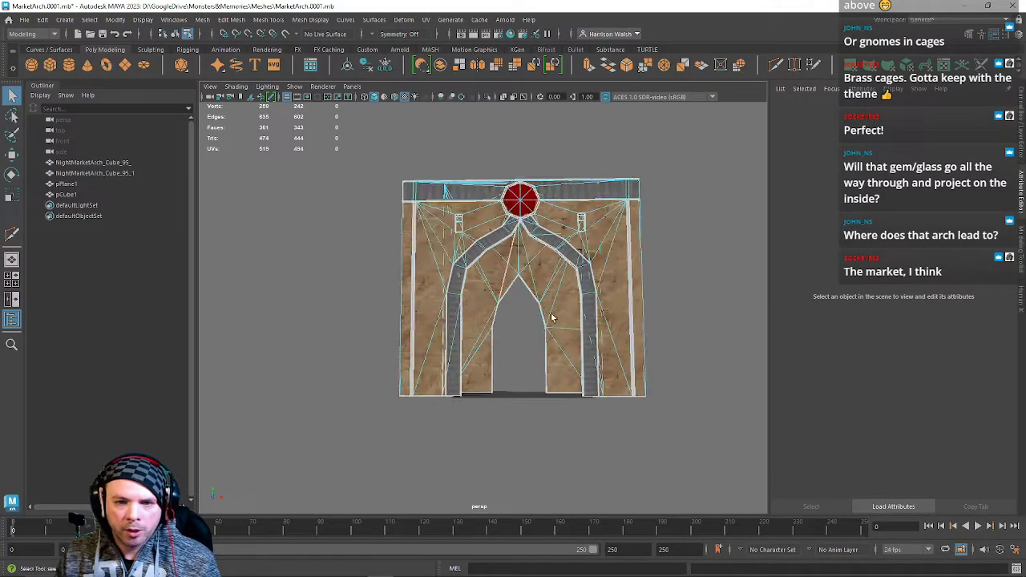
right_click_drag(536, 269, 576, 259)
left_click(696, 282)
left_click_drag(695, 283, 389, 281, "alt")
left_click(493, 308)
left_click_drag(492, 308, 435, 286, "alt")
right_click_drag(435, 286, 536, 432, "alt")
left_click(24, 19)
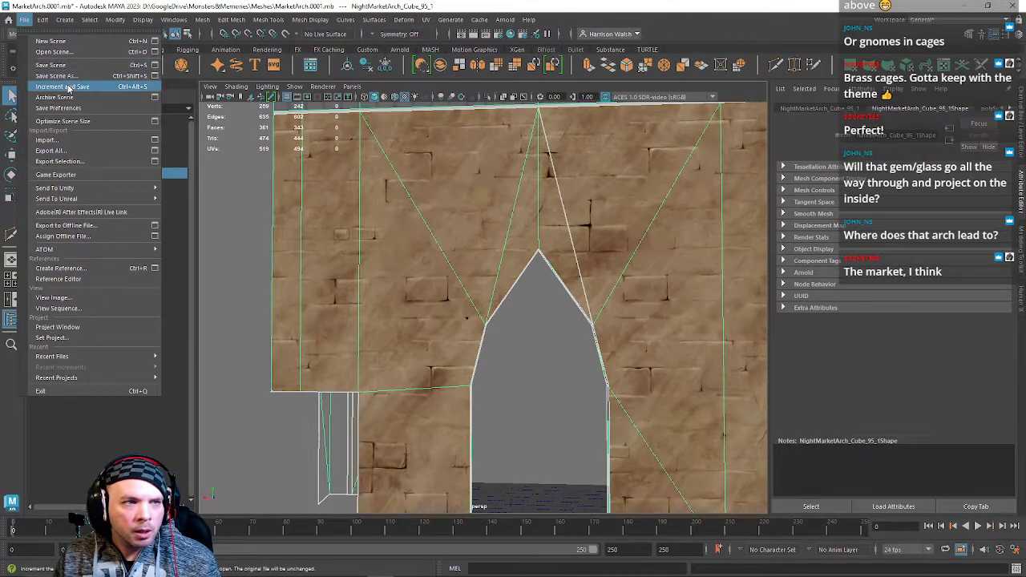
left_click(56, 87)
Delete the diagonal and horizontal edges on both sides of the pointed opening in the back wall.
left_click_drag(362, 240, 454, 230, "alt")
right_click_drag(454, 265, 456, 231)
left_click(461, 218)
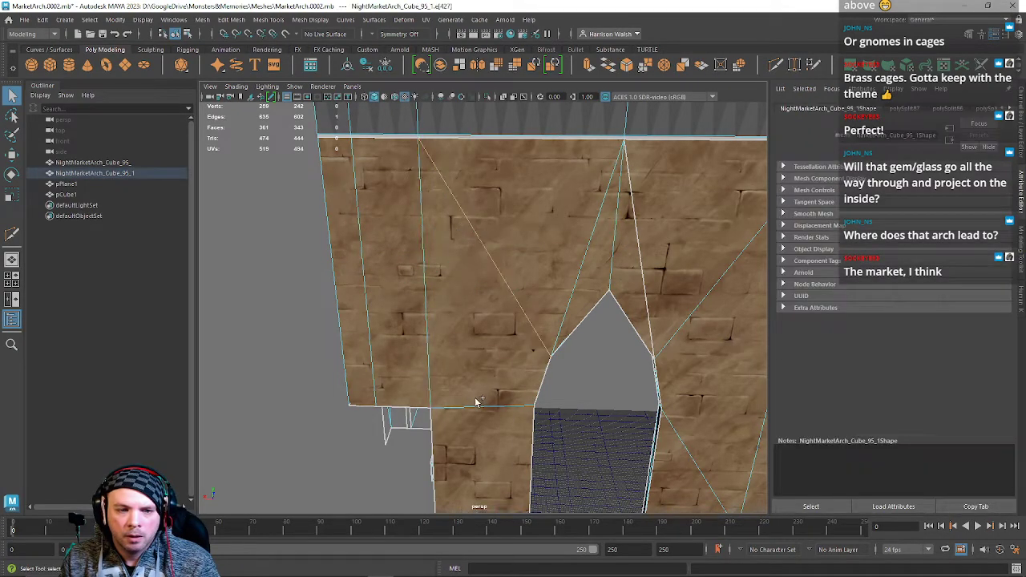
middle_click_drag(522, 340, 497, 308, "alt")
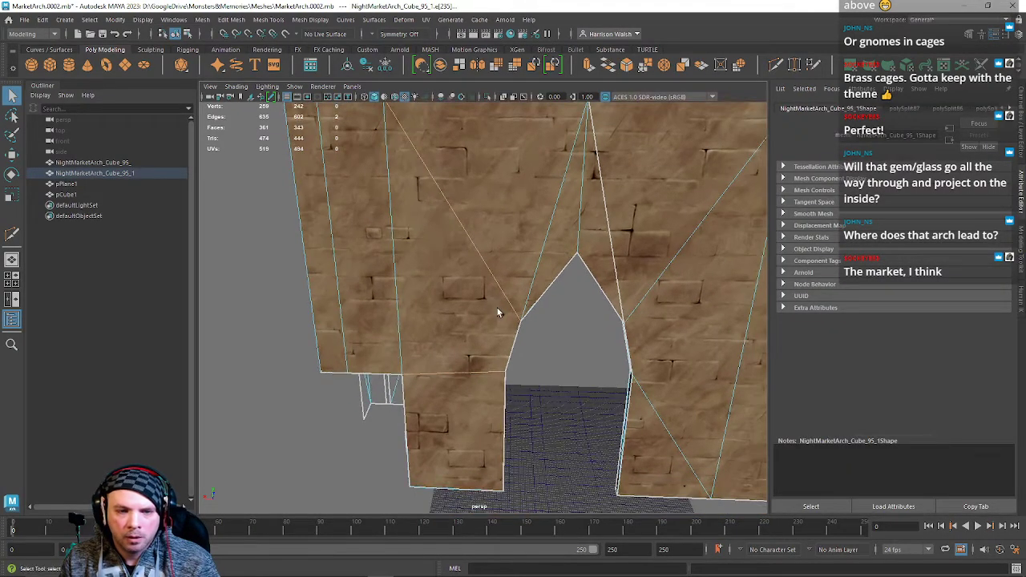
key("Delete")
left_click(655, 285)
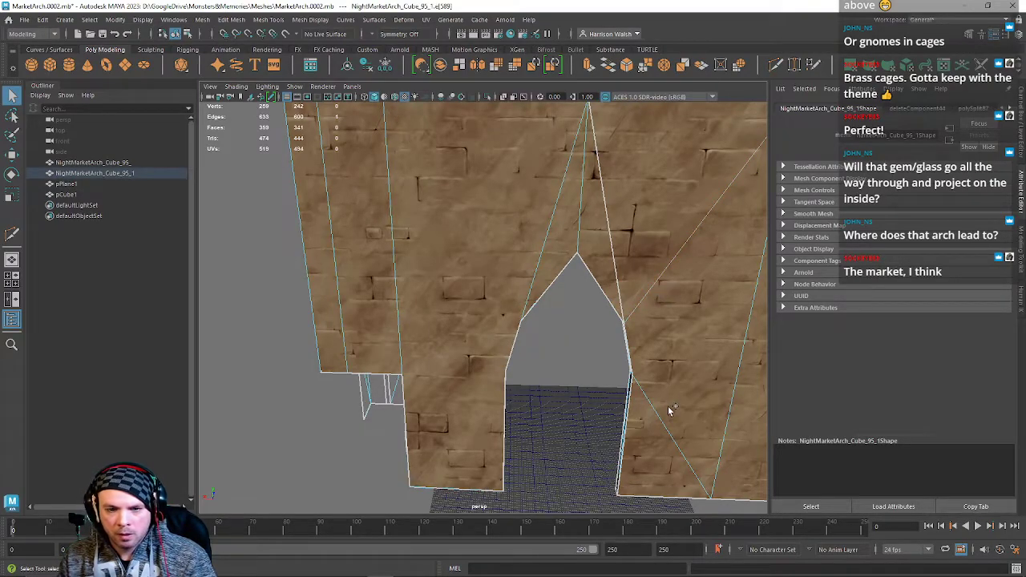
key("Delete")
Cut a vertical edge across the back wall's dark trim band, just beside the existing vertical edge.
mouse_move(490, 302)
left_mouse_down("alt")
mouse_move(490, 280)
mouse_move(506, 325)
mouse_move(497, 232)
mouse_move(494, 285)
left_mouse_up("alt")
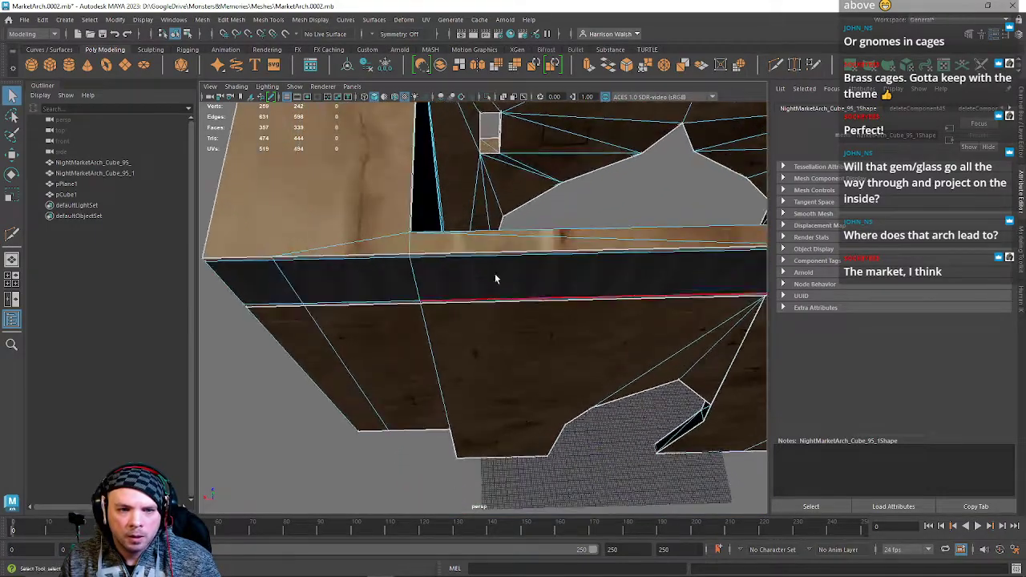
left_click(775, 64)
left_click(449, 254)
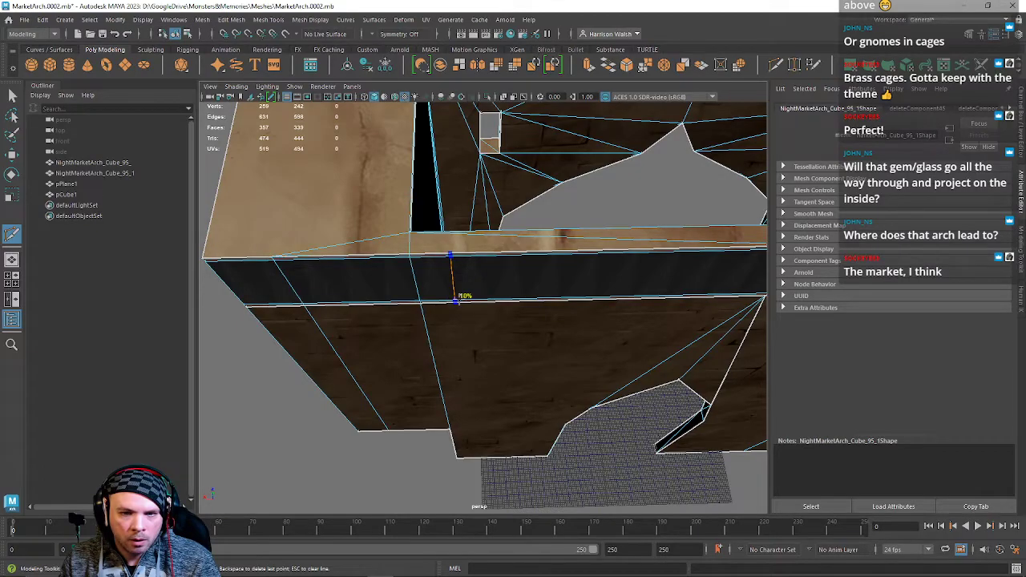
left_click_drag(486, 300, 494, 355, "alt")
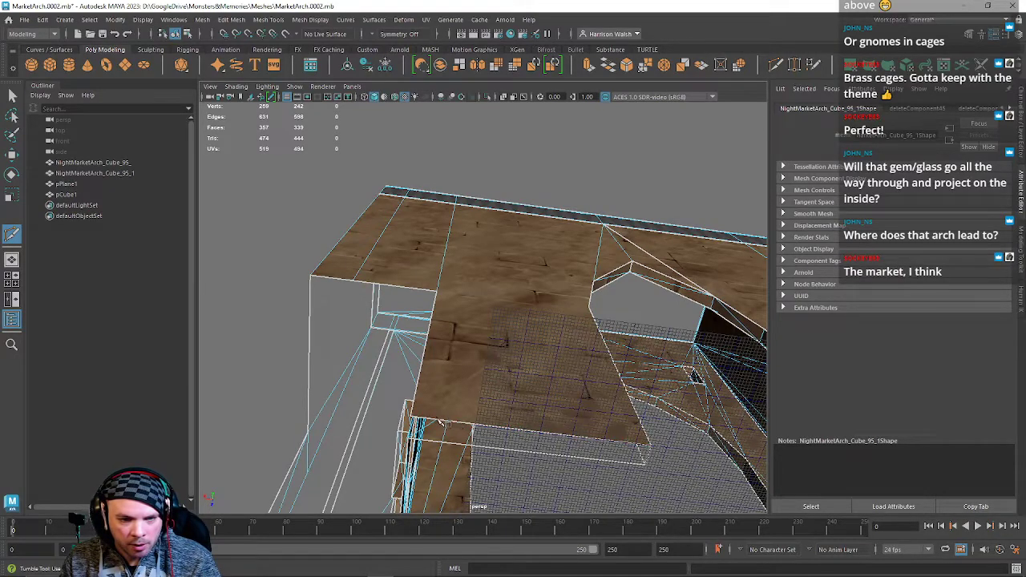
left_click_drag(584, 247, 508, 446, "alt")
left_click_drag(501, 240, 476, 335, "alt")
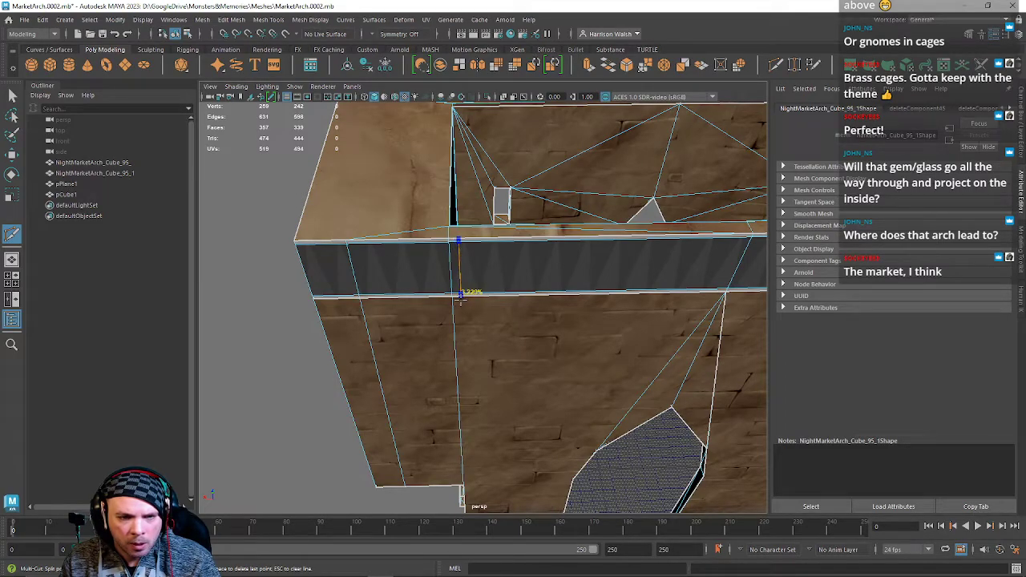
left_click(460, 297)
right_click(460, 297)
key("w")
Select the new cut's edges on the trim band and move them sideways along the band.
right_click_drag(465, 269, 476, 230)
left_click(465, 269)
scroll(467, 289, "up", 5)
middle_click_drag(467, 268, 487, 297, "alt")
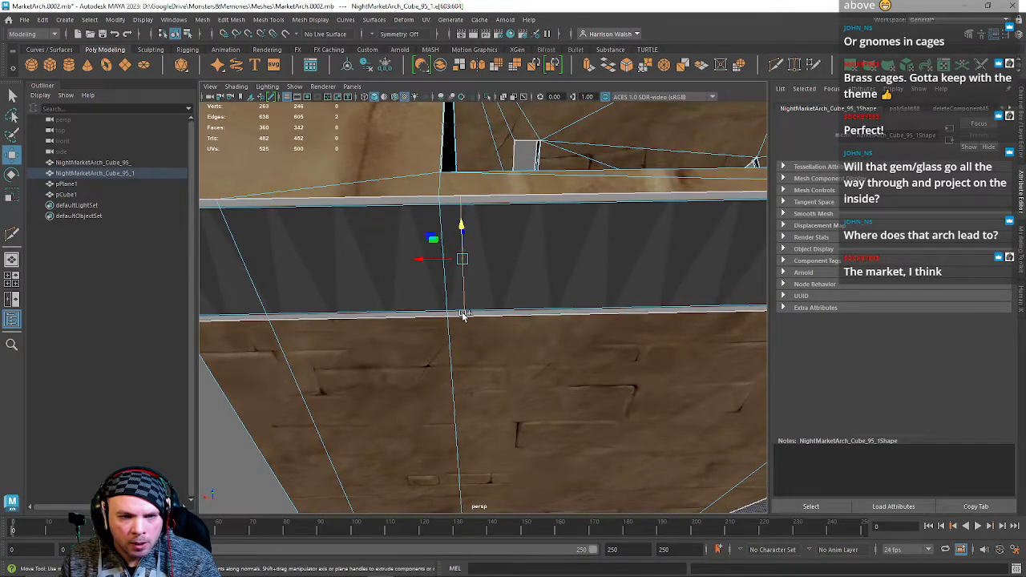
left_click_drag(423, 263, 456, 267)
middle_click_drag(534, 340, 524, 221, "alt")
scroll(532, 290, "down", 4)
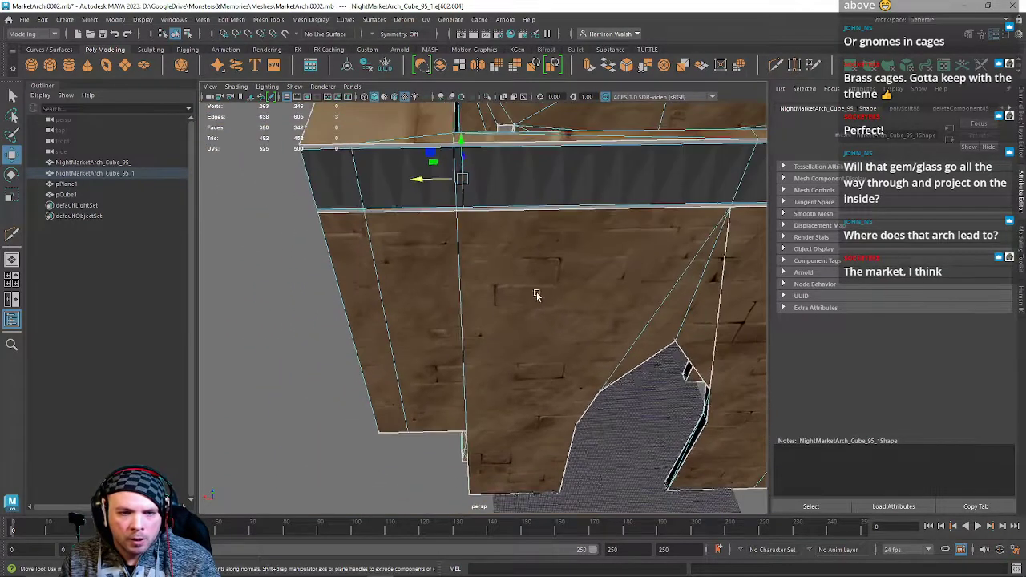
middle_click_drag(531, 290, 524, 264, "alt")
left_click(776, 66)
left_click(450, 172)
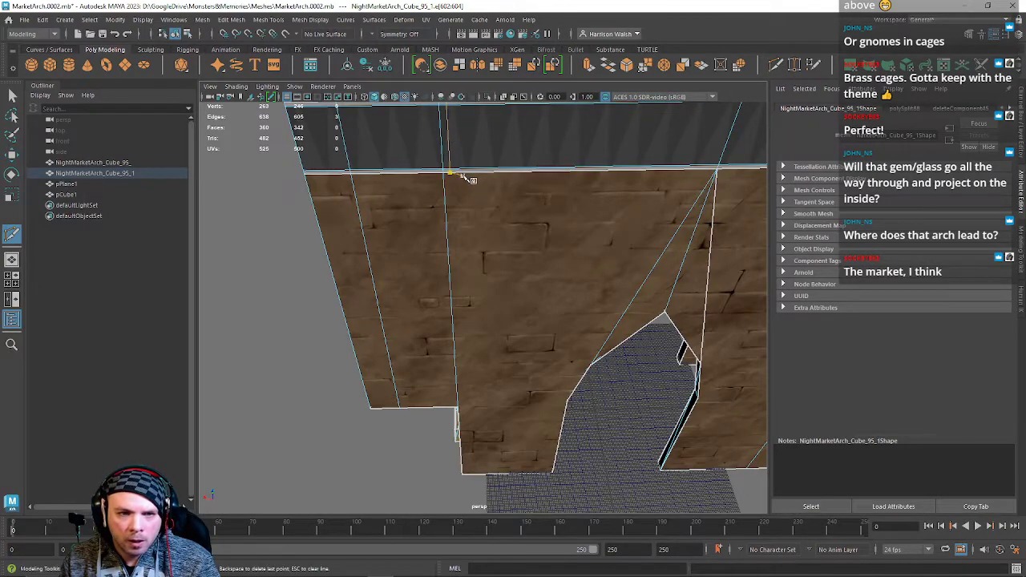
left_click(484, 477)
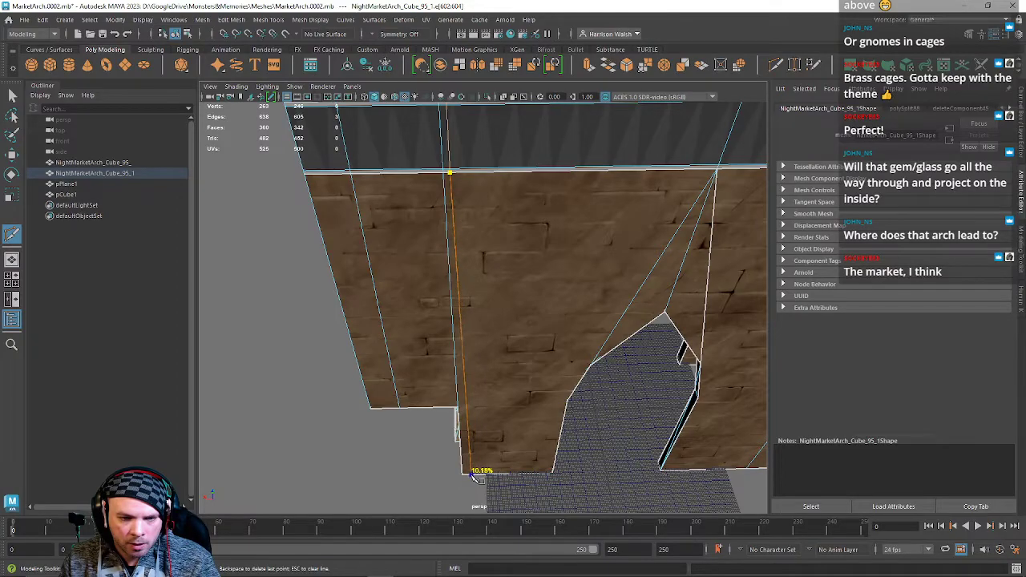
scroll(485, 473, "up", 4)
middle_click_drag(525, 450, 547, 300, "alt")
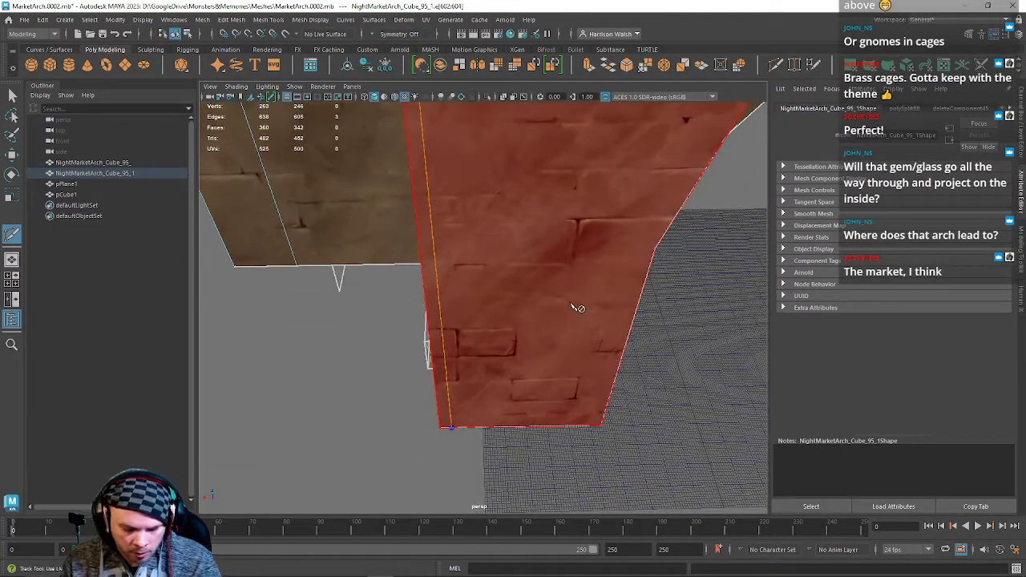
right_click(490, 383)
key("w")
left_click(463, 413)
left_click_drag(481, 385, 519, 151, "alt")
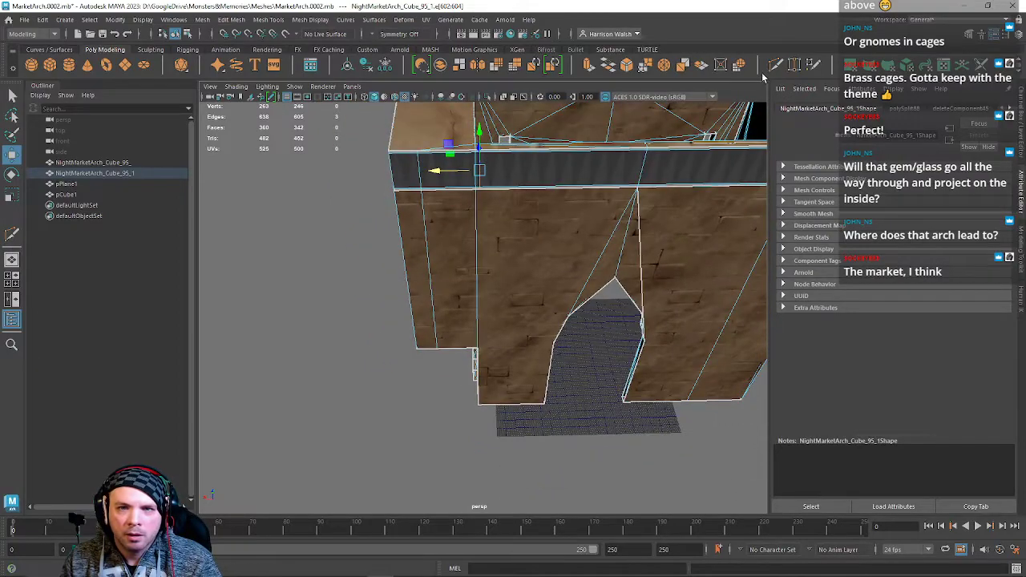
Cut a vertical edge down the left part of the back wall, from the trim band's lower edge to the wall's bottom edge.
key("y")
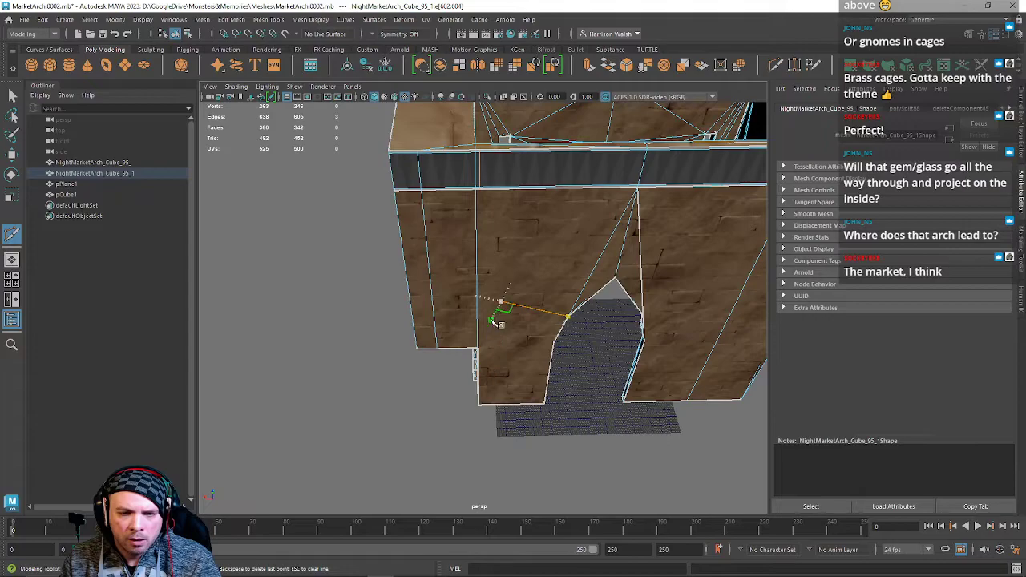
left_click(479, 188)
left_click(497, 406)
key("Return")
Insert an edge loop across the trim band beside the existing vertical edge right of the pointed opening, and move its edges sideways.
left_click_drag(614, 220, 517, 324, "alt")
middle_click_drag(681, 193, 556, 233, "alt")
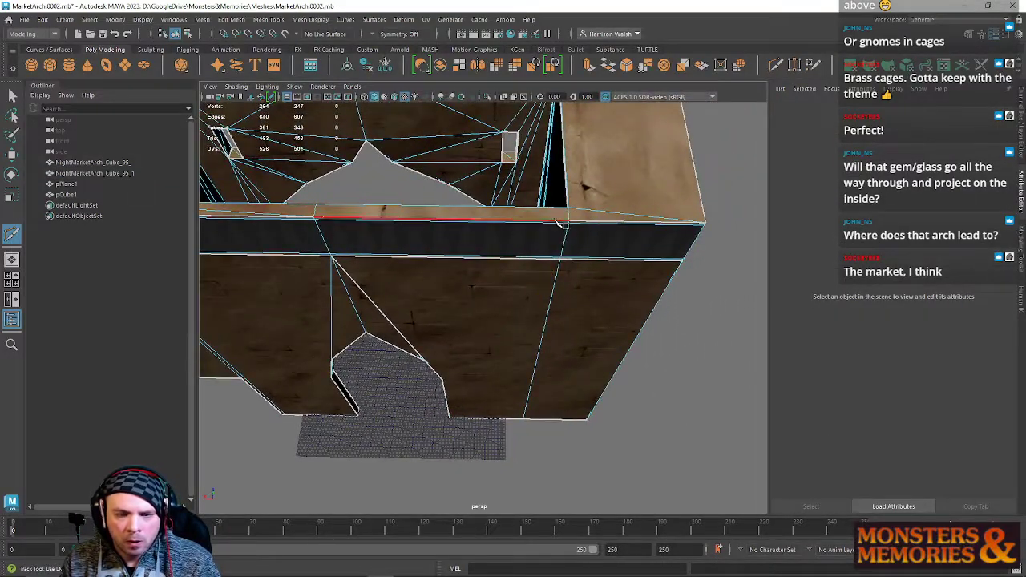
right_click_drag(561, 225, 585, 282, "alt")
middle_click_drag(584, 281, 496, 313, "alt")
right_click_drag(496, 313, 534, 311, "alt")
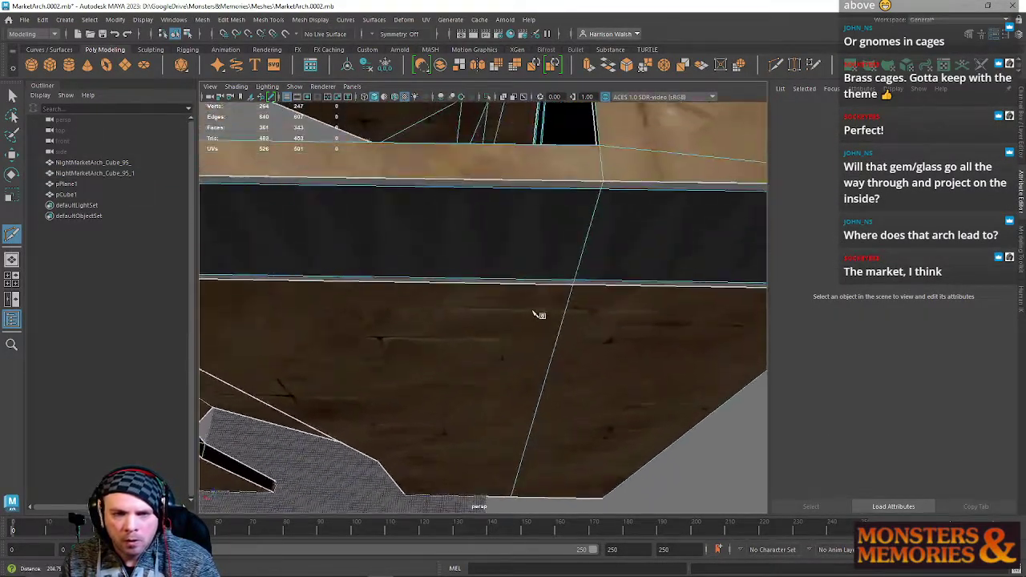
left_click(587, 187, "ctrl")
key("w")
right_click_drag(586, 194, 588, 167)
left_click(587, 164)
double_click(587, 166)
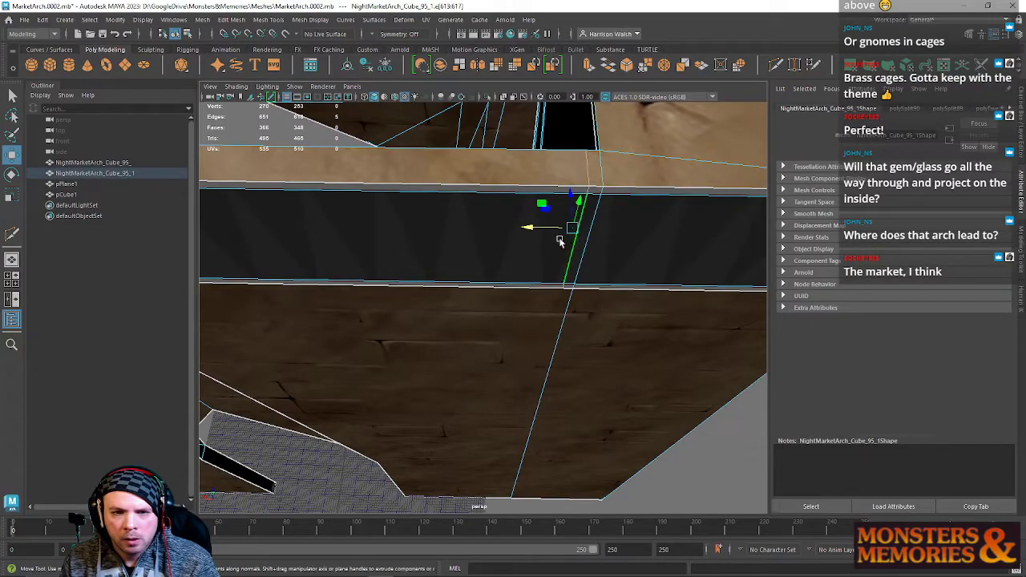
left_click_drag(536, 229, 566, 245)
right_click_drag(566, 245, 561, 301, "alt")
left_click_drag(561, 301, 561, 304, "alt")
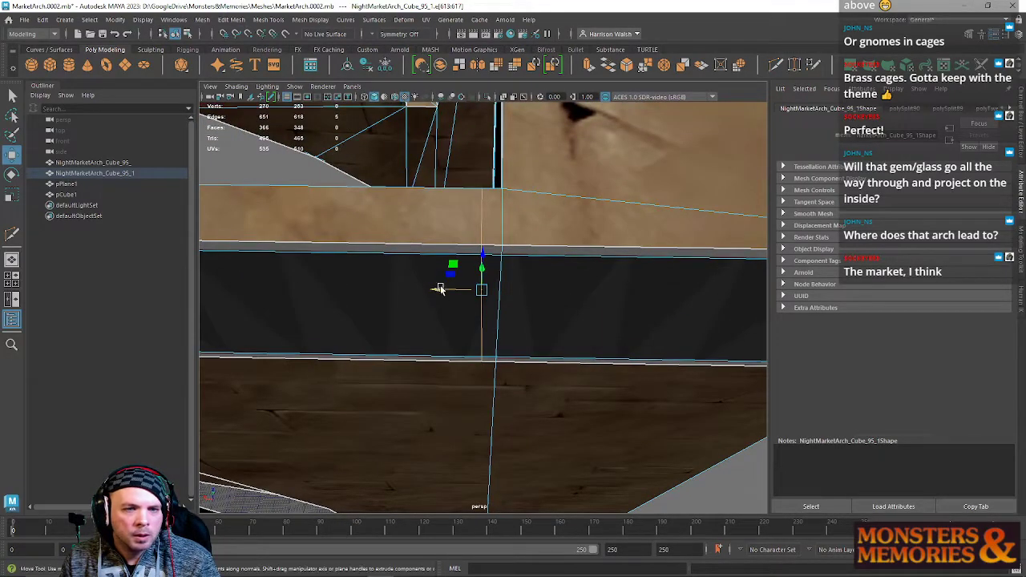
Set the grid subdivisions to 20 and apply the grid options.
left_click(152, 22)
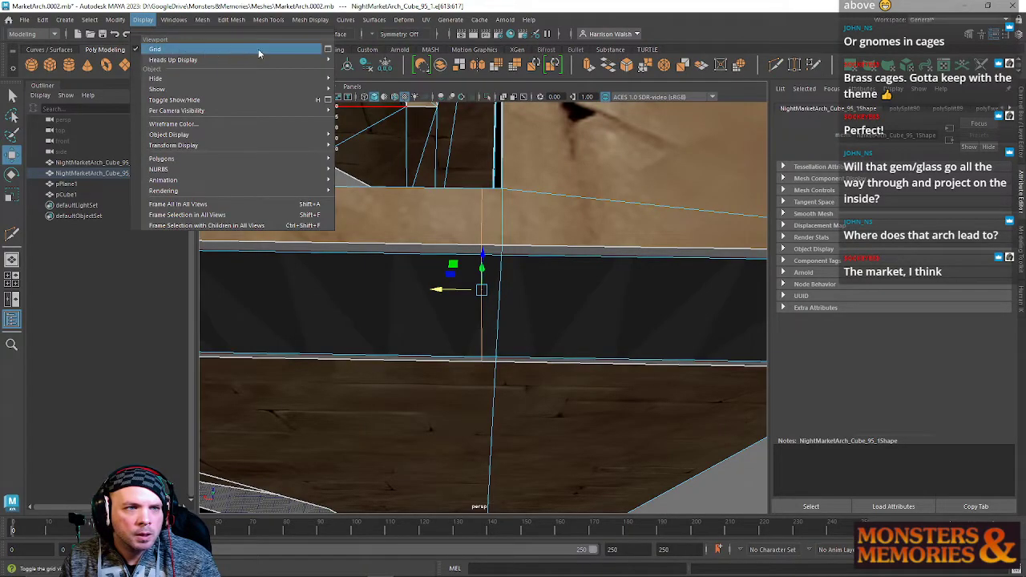
left_click(328, 50)
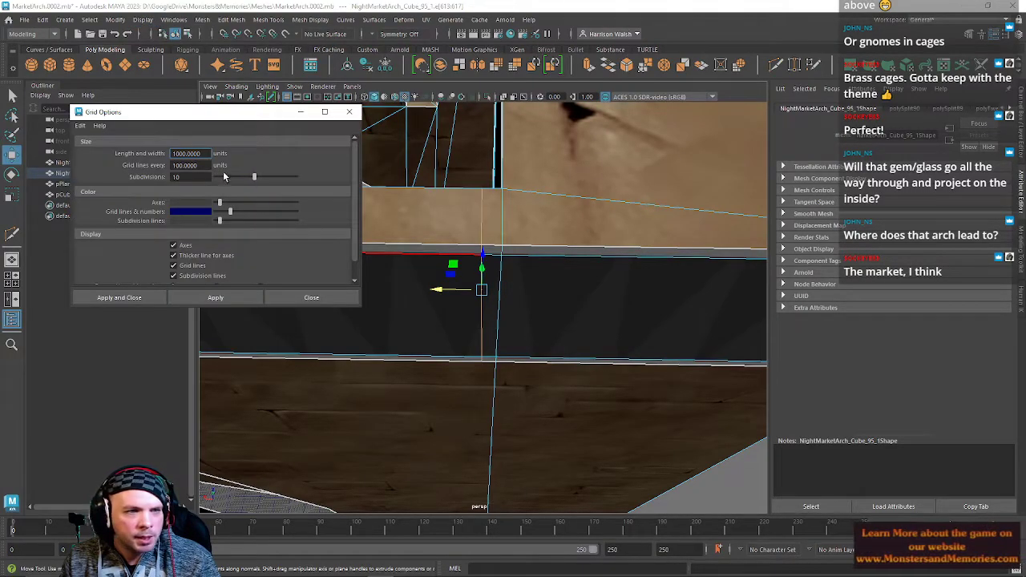
left_click_drag(195, 177, 120, 173)
type("20")
key("Return")
left_click(215, 297)
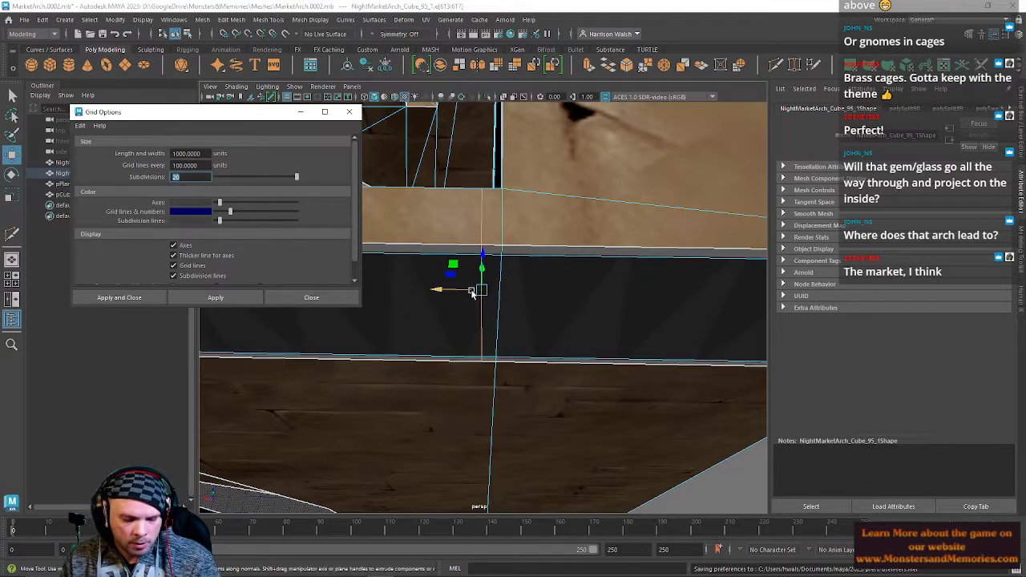
Close the grid options and reposition the new trim band edges sideways, just beside the existing vertical edge.
mouse_move(447, 294)
left_mouse_down()
mouse_move(465, 289)
mouse_move(455, 289)
left_mouse_up()
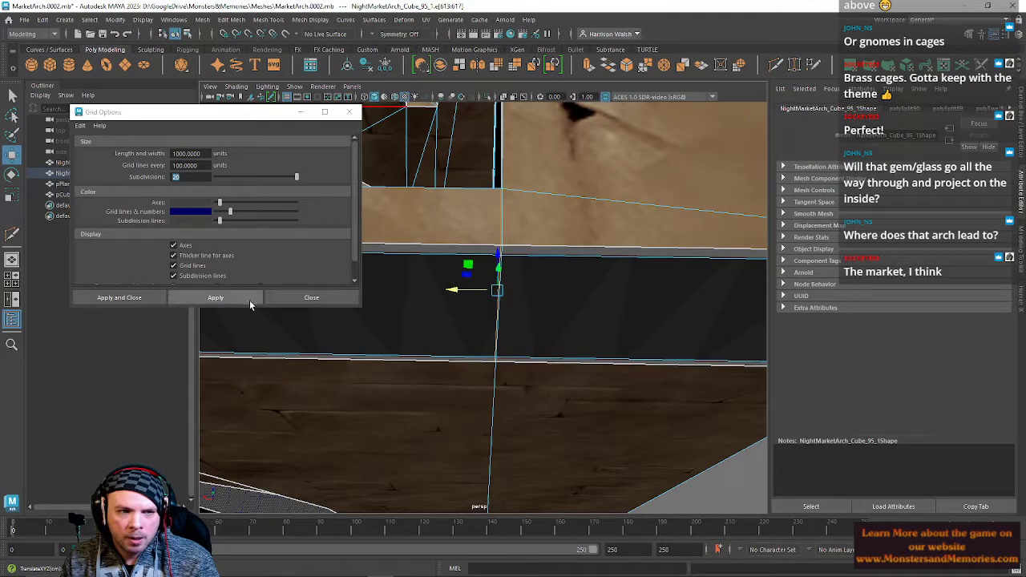
left_click(280, 296)
left_click_drag(463, 294, 498, 295)
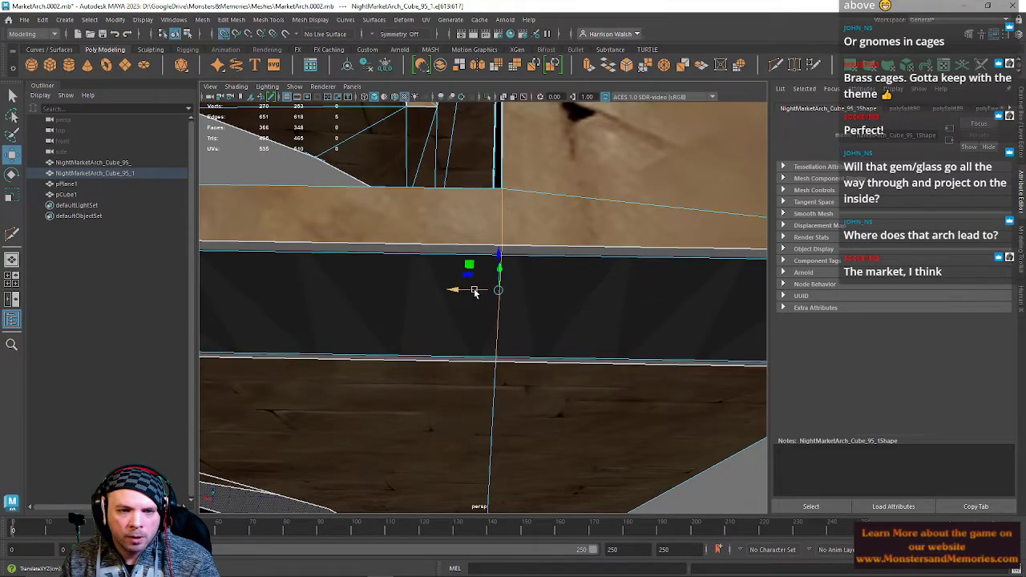
mouse_move(474, 293)
left_mouse_down()
mouse_move(497, 292)
mouse_move(476, 284)
left_mouse_up()
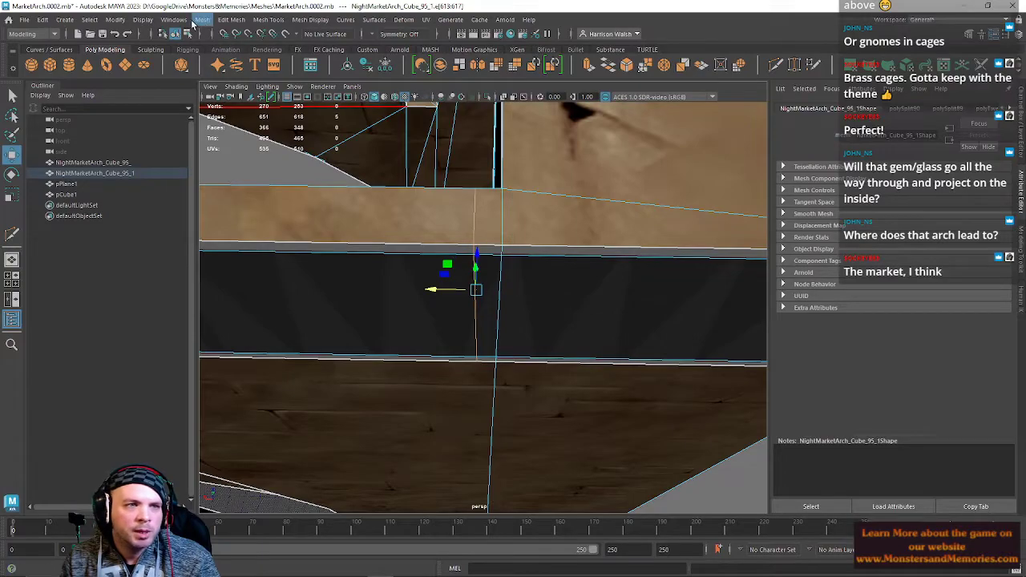
Set the grid subdivisions to 10, apply them, and save the scene as an incremented version.
left_click(149, 19)
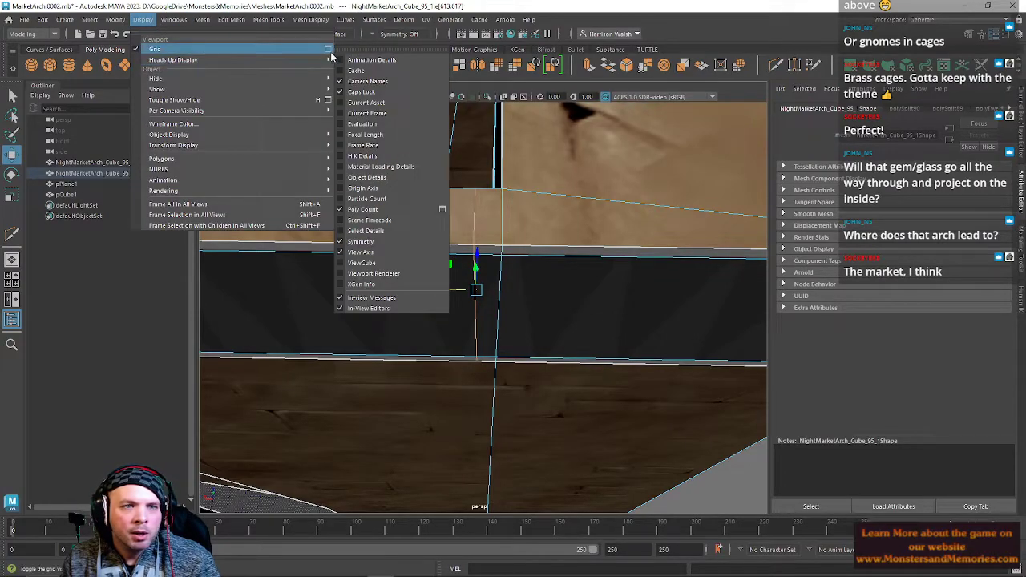
left_click(329, 42)
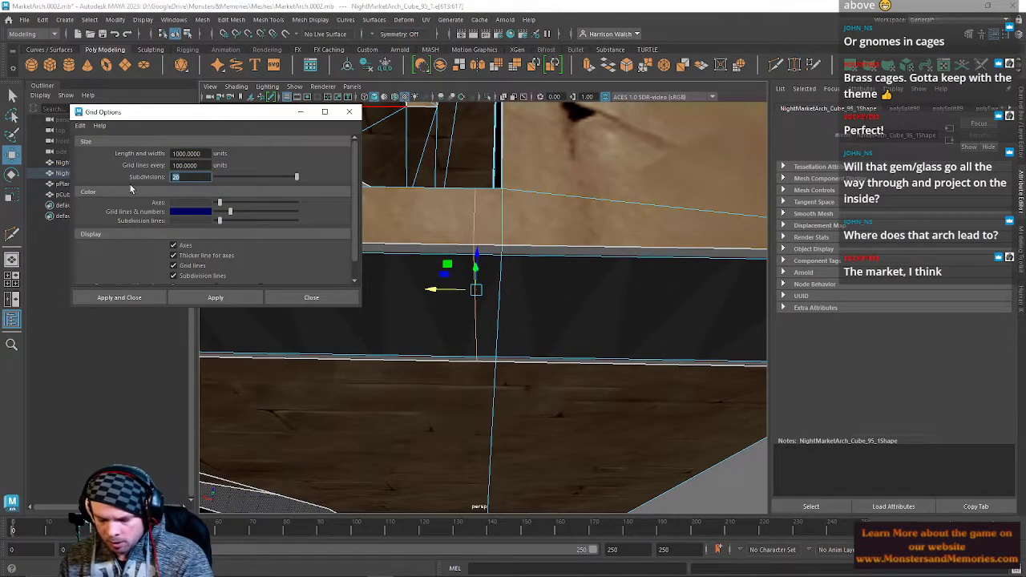
left_click(208, 293)
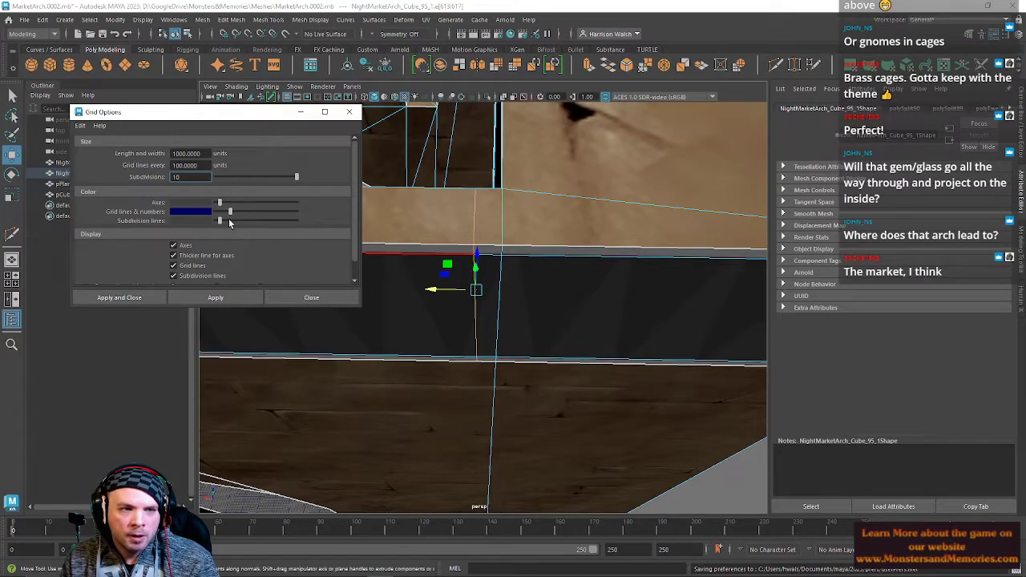
left_click(280, 298)
left_click(24, 19)
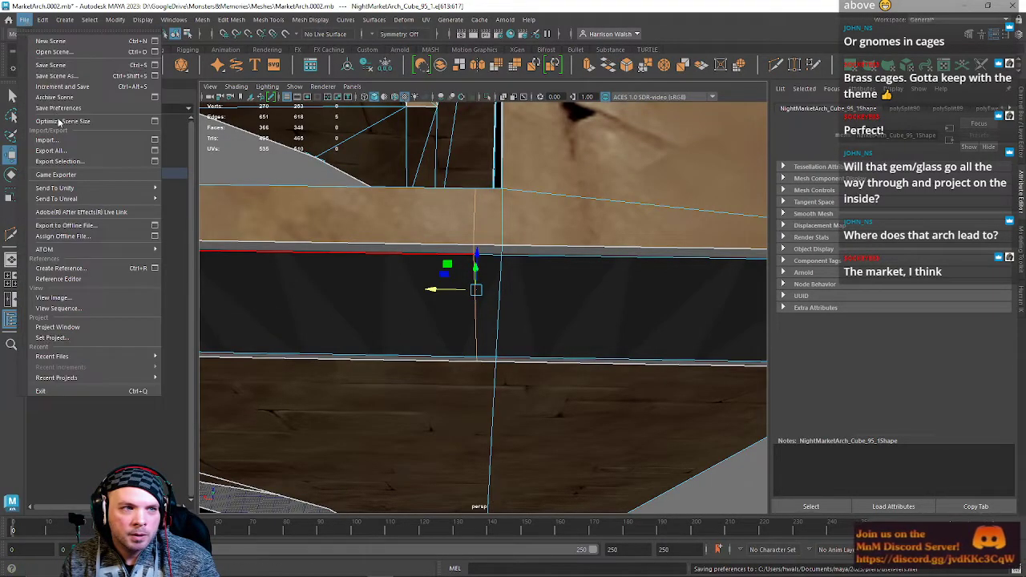
left_click(64, 87)
Cut a vertical edge from the new trim band edge down the wall to its bottom, forming a narrow strip.
left_click_drag(412, 294, 460, 265, "alt")
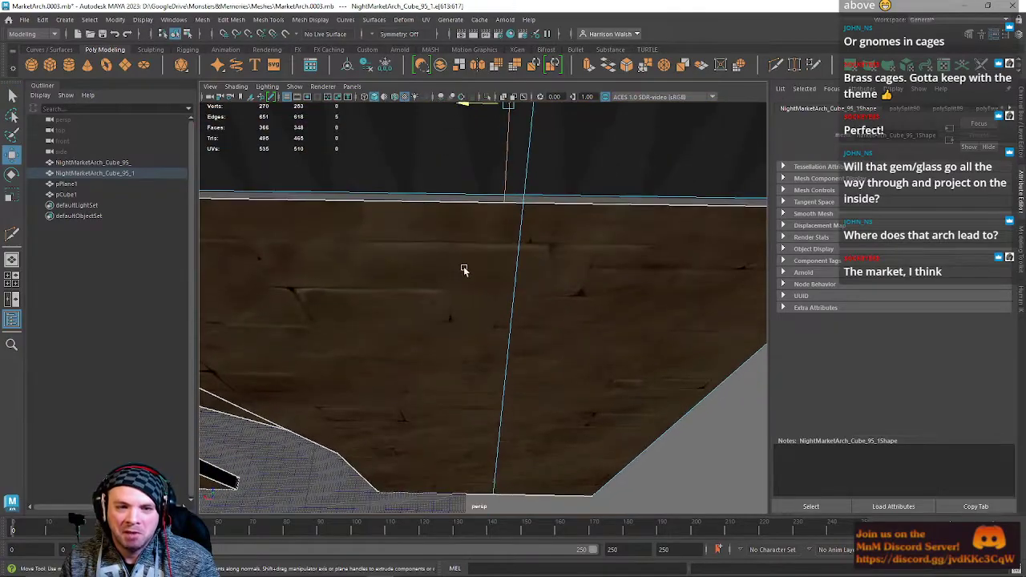
left_click(776, 65)
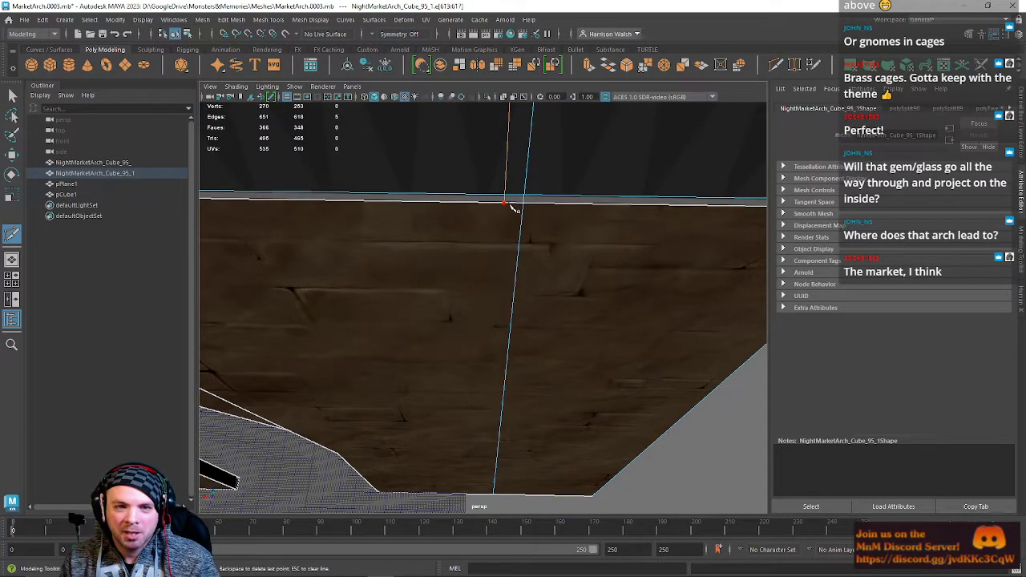
left_click(505, 205)
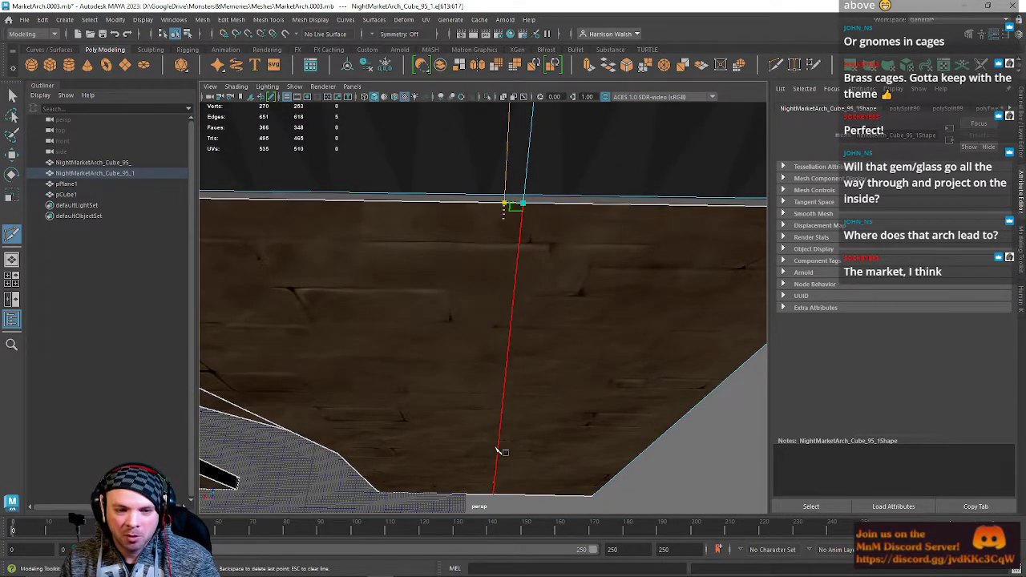
left_click(491, 491)
key("Return")
Cut diagonal edges from the pointed opening's side vertex to the bottom and top ends of the adjacent narrow strip.
left_click_drag(470, 426, 473, 194, "alt")
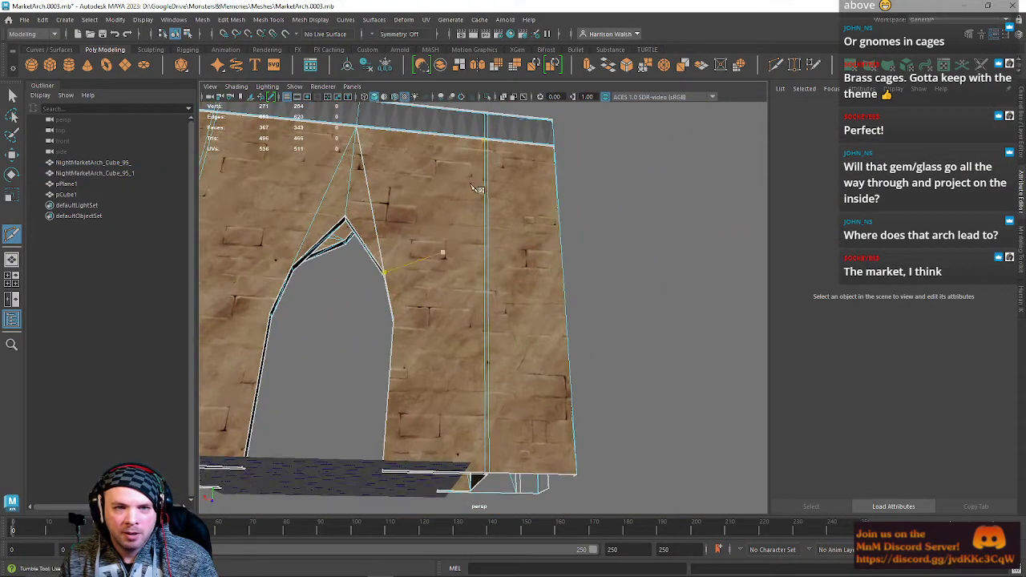
left_click_drag(427, 302, 467, 365, "alt")
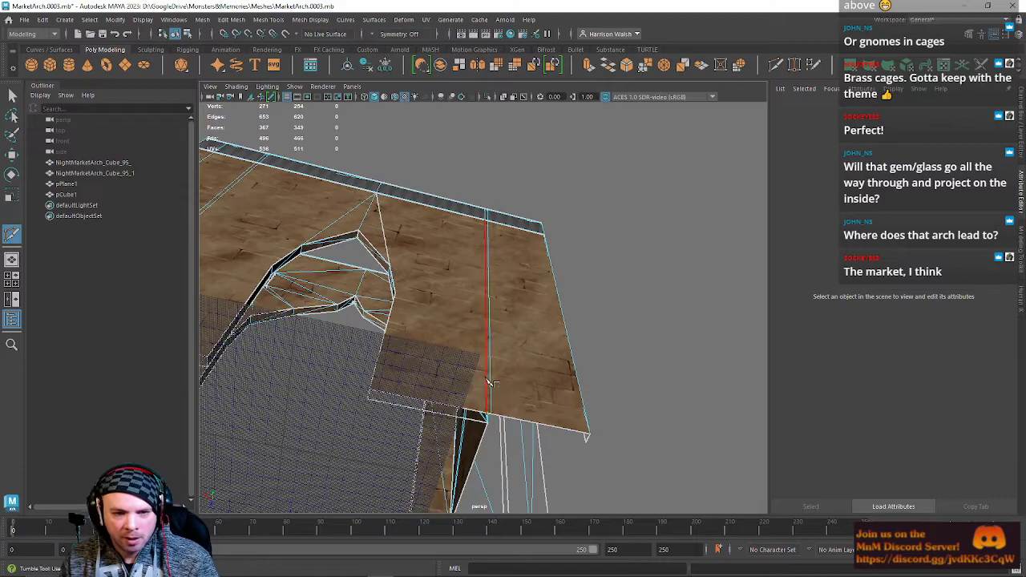
left_click_drag(488, 418, 409, 347, "alt")
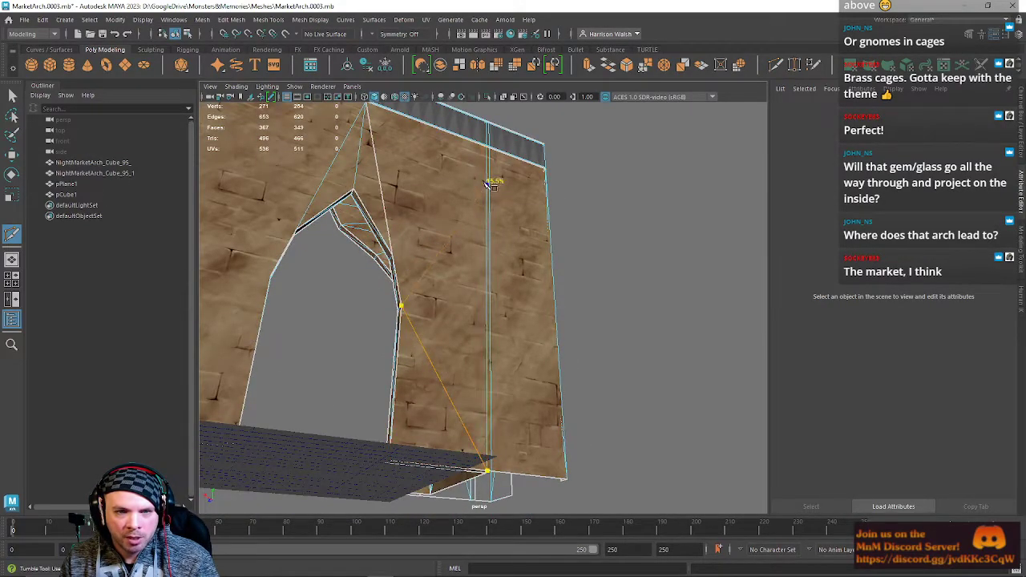
key("q")
left_click_drag(485, 128, 404, 360, "alt")
key("g")
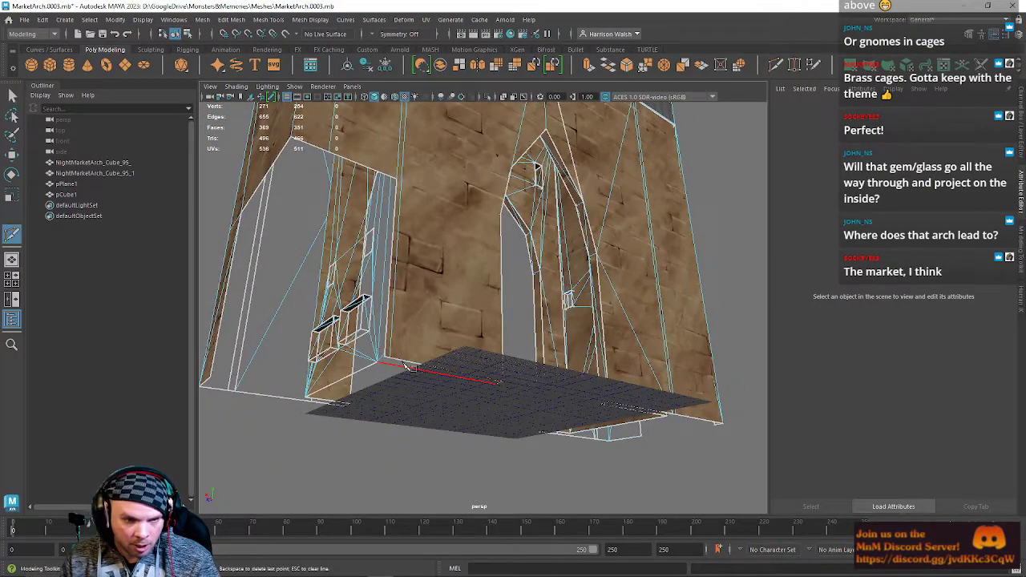
Cut matching diagonals on the pointed opening's other side, and connect that side's narrow strip from its bottom vertex to its top.
left_click_drag(367, 362, 446, 288, "alt")
left_click_drag(424, 234, 362, 266, "alt")
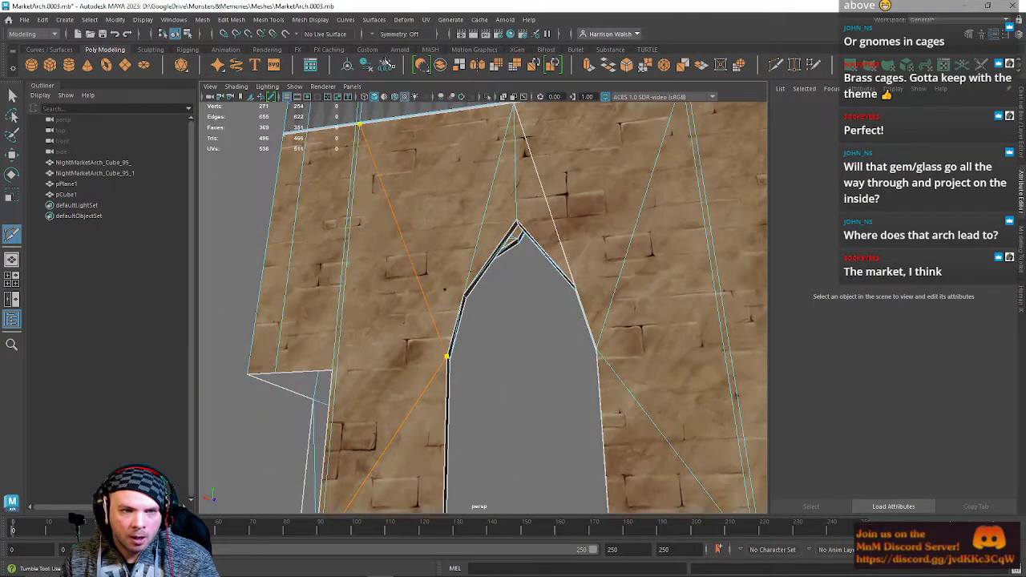
left_click_drag(348, 390, 478, 213, "alt")
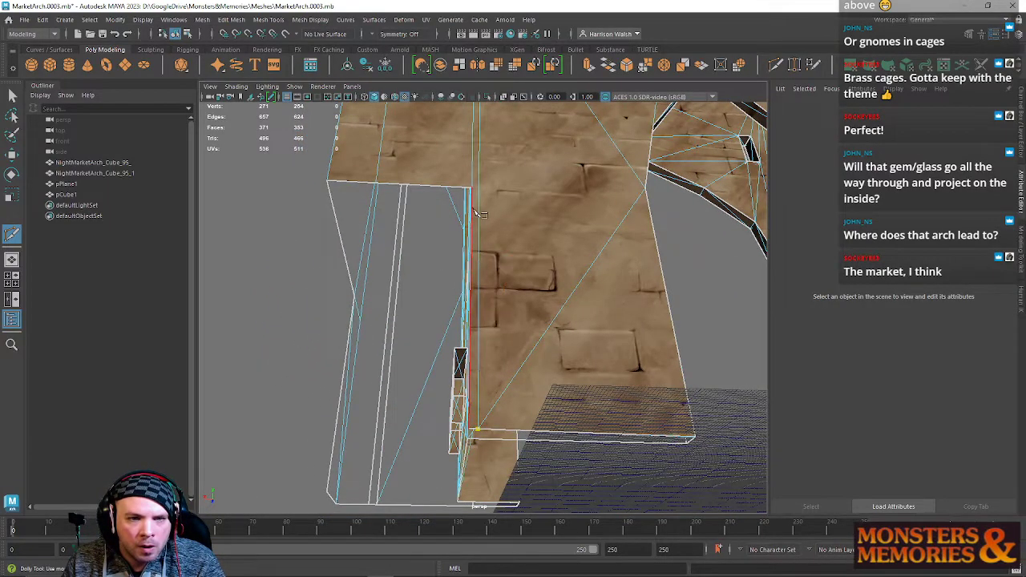
right_click(476, 147)
left_click(644, 188)
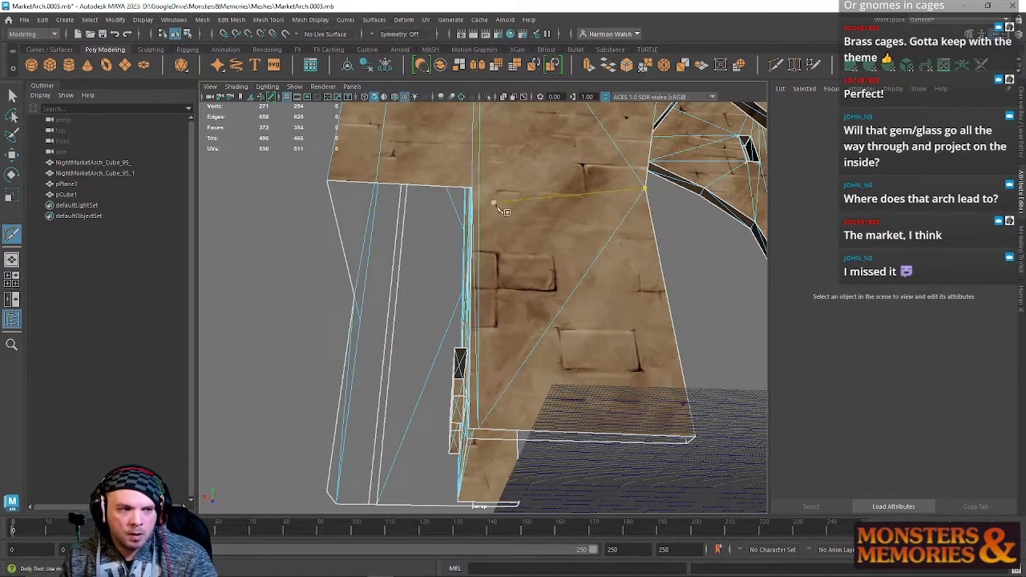
key("q")
Select the narrow vertical strip faces on both sides of the pointed opening and apply automatic UV projection to them.
right_click_drag(495, 197, 500, 239)
left_click_drag(479, 245, 489, 284, "alt")
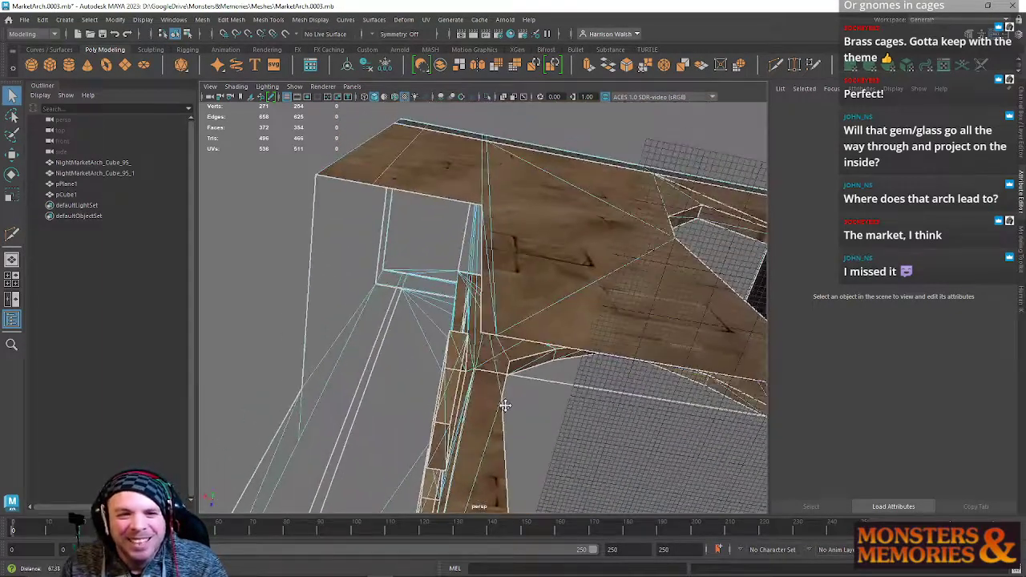
left_click(489, 284)
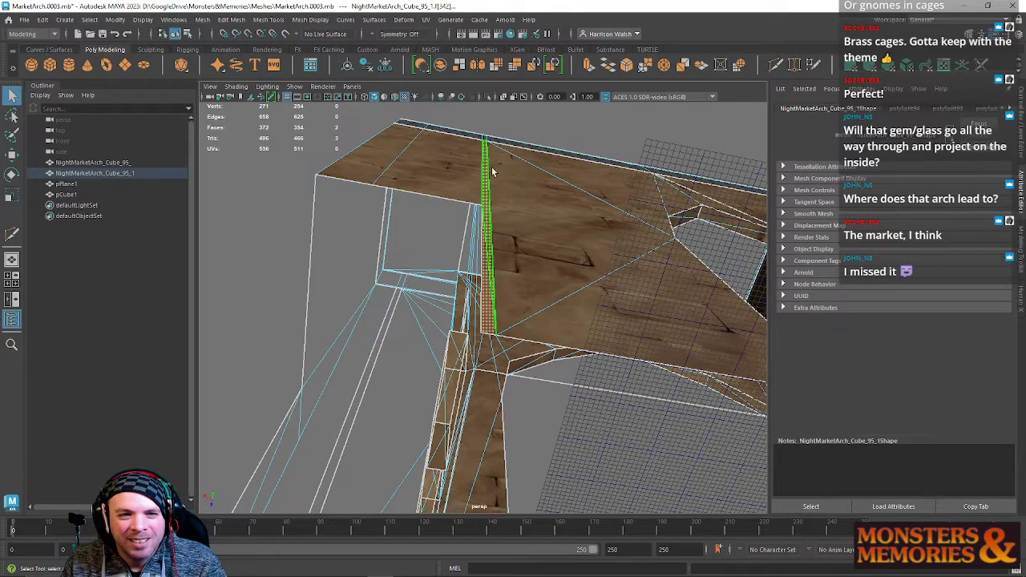
key("f")
scroll(515, 277, "down", 3)
left_click_drag(511, 254, 569, 327, "alt")
right_click_drag(569, 327, 611, 303, "alt")
middle_click_drag(610, 303, 500, 291, "alt")
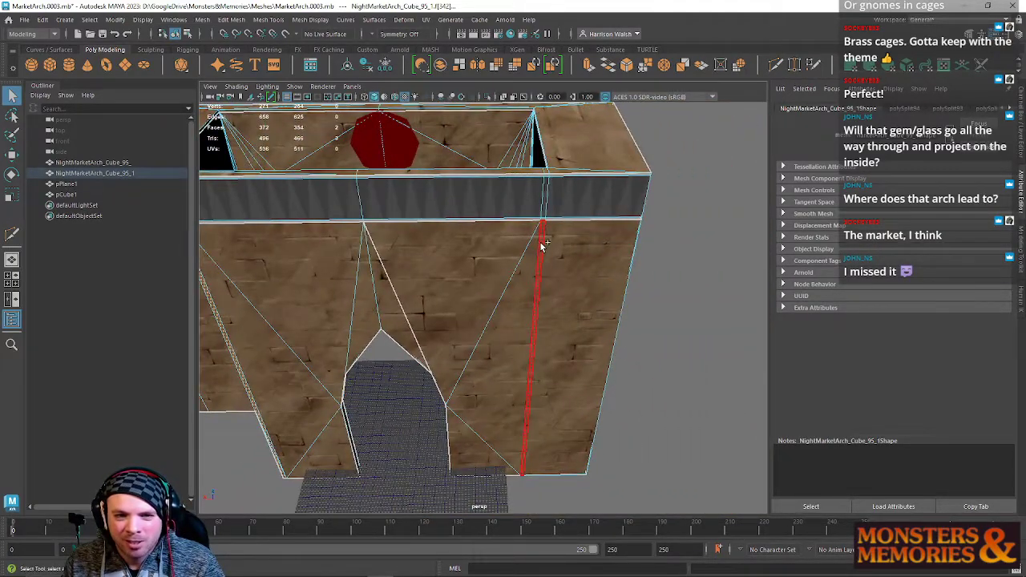
left_click(904, 69)
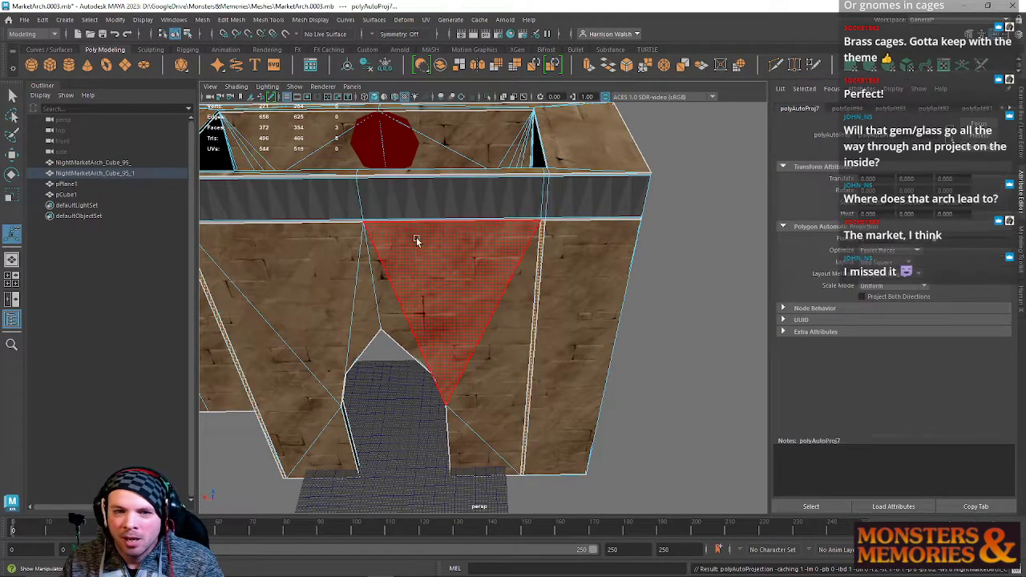
middle_click_drag(419, 241, 502, 243, "alt")
scroll(413, 265, "up", 3)
middle_click_drag(413, 267, 501, 263, "alt")
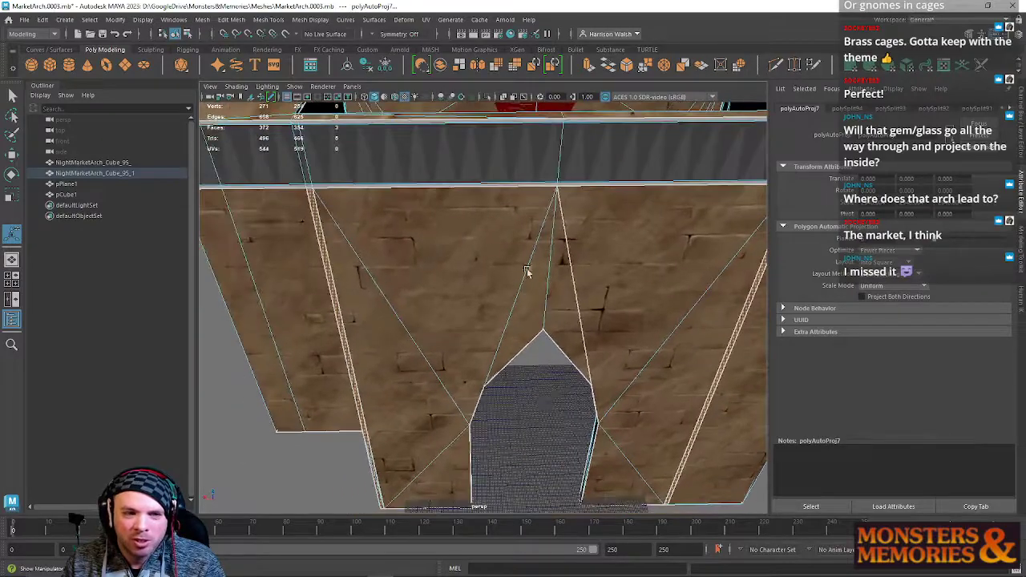
Move the narrow strips' UV shells clear of the other shells in the UV Editor and rotate them twice by 45 degrees.
scroll(403, 246, "down", 4)
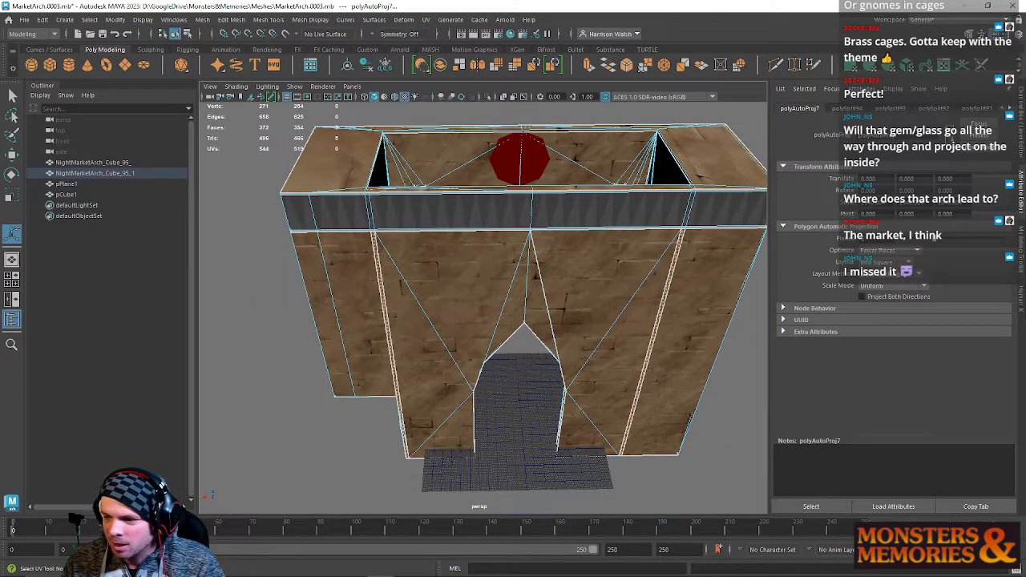
key("w")
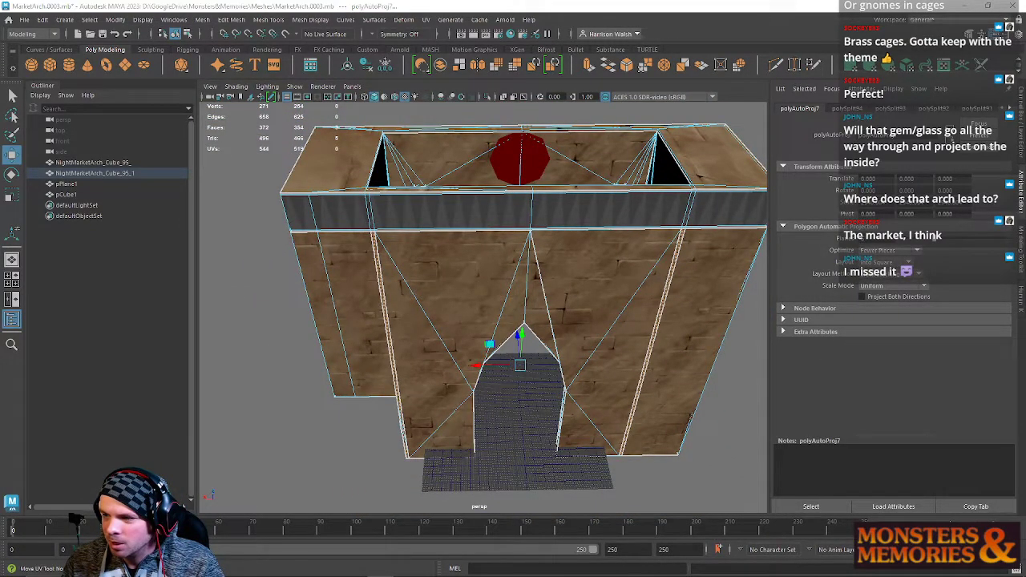
left_click_drag(1025, 100, 713, 137)
middle_click_drag(647, 372, 792, 334, "alt")
left_click_drag(732, 360, 511, 352)
scroll(622, 382, "up", 5)
middle_click_drag(547, 398, 744, 405, "alt")
scroll(568, 318, "up", 3)
scroll(745, 405, "up", 2)
left_click(994, 178)
left_click(993, 178)
Move one overlapping strip UV shell down into the neighbouring strip's row, placing the two shells end to end.
scroll(647, 341, "down", 1)
left_click(648, 345)
right_click_drag(651, 340, 677, 344)
double_click(675, 340)
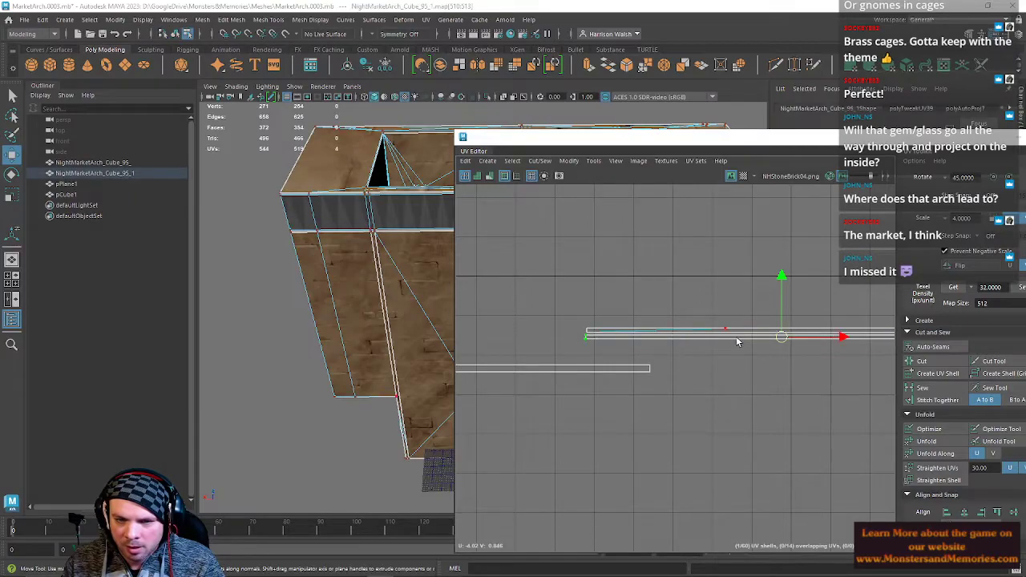
left_click_drag(781, 337, 809, 370)
middle_click_drag(793, 365, 668, 350, "alt")
scroll(674, 352, "down", 1)
left_click_drag(709, 358, 749, 359)
middle_click_drag(749, 359, 682, 336, "alt")
scroll(679, 341, "down", 1)
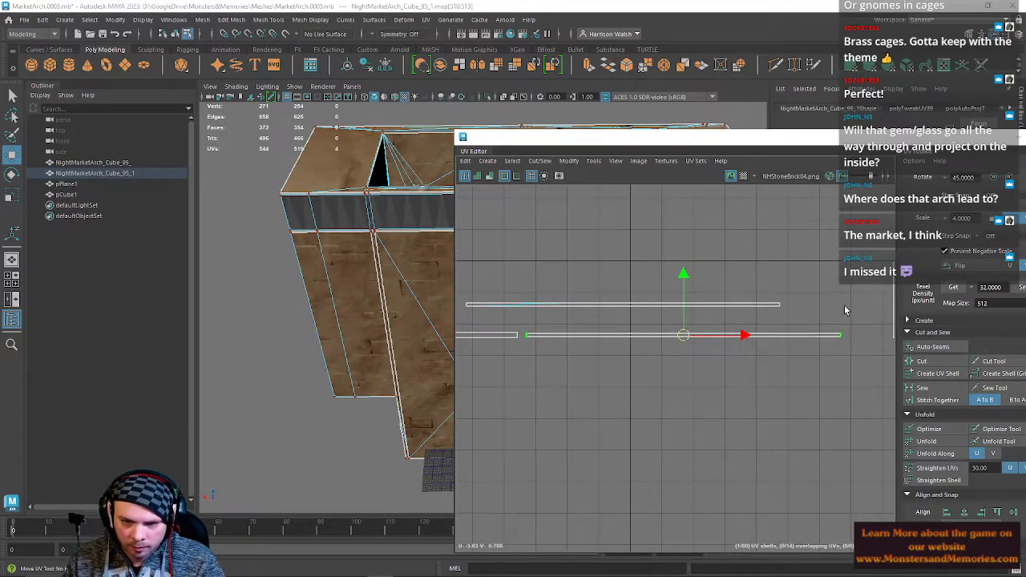
Align the upper and lower long edges of the two end-to-end strip UV shells and unfold them along U.
left_click_drag(495, 337, 495, 337)
left_click(995, 513)
left_click_drag(545, 343, 546, 344)
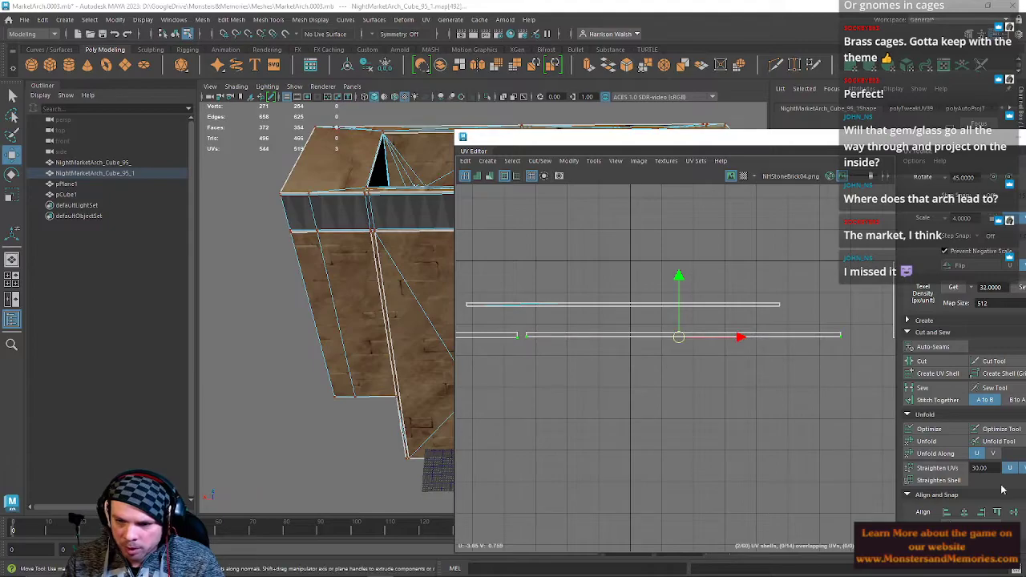
left_click_drag(894, 137, 841, 124)
left_click(977, 499)
left_click(882, 440)
Move the remaining strip UV shell down into the same row, directly beside the other strip shells.
middle_click_drag(617, 353, 742, 341, "alt")
left_click_drag(774, 340, 329, 338)
left_click(605, 307)
left_click_drag(669, 307, 728, 339)
middle_click_drag(797, 325, 708, 316, "alt")
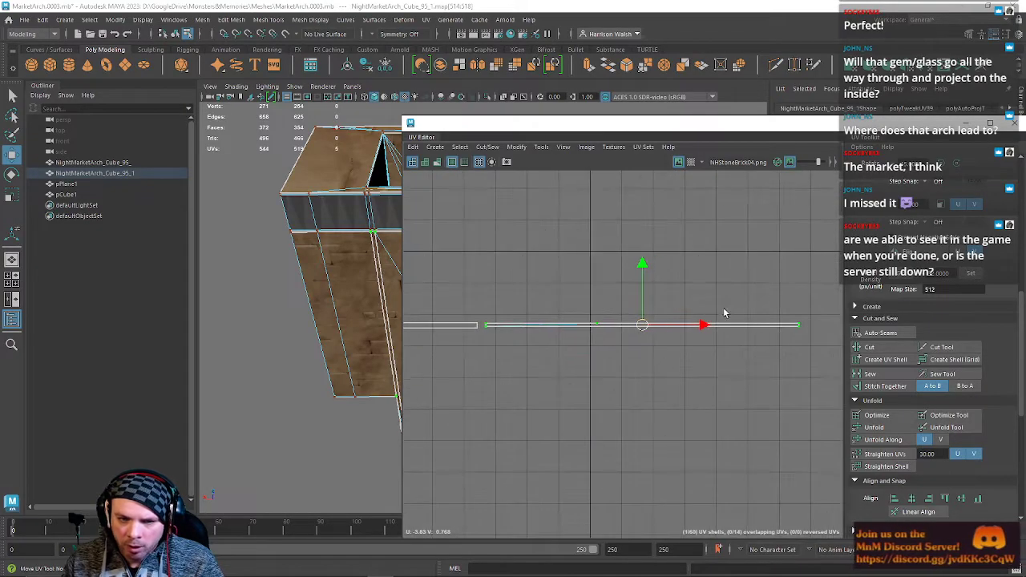
Align the last strip shell's upper and lower long edges with those of its neighbour in the row.
left_click_drag(456, 324, 441, 323)
left_click(946, 500)
left_click_drag(593, 336, 446, 329)
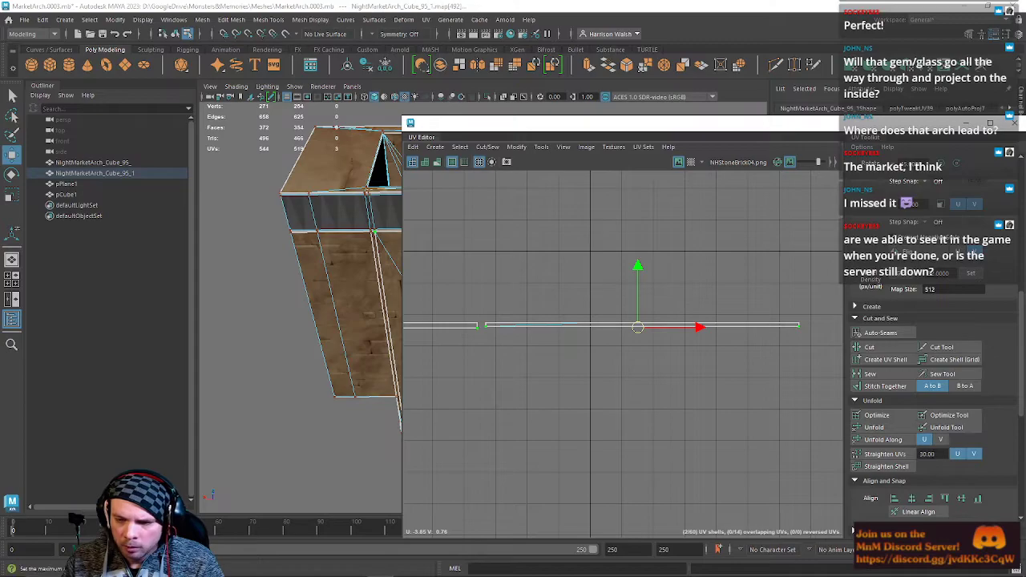
left_click(979, 500)
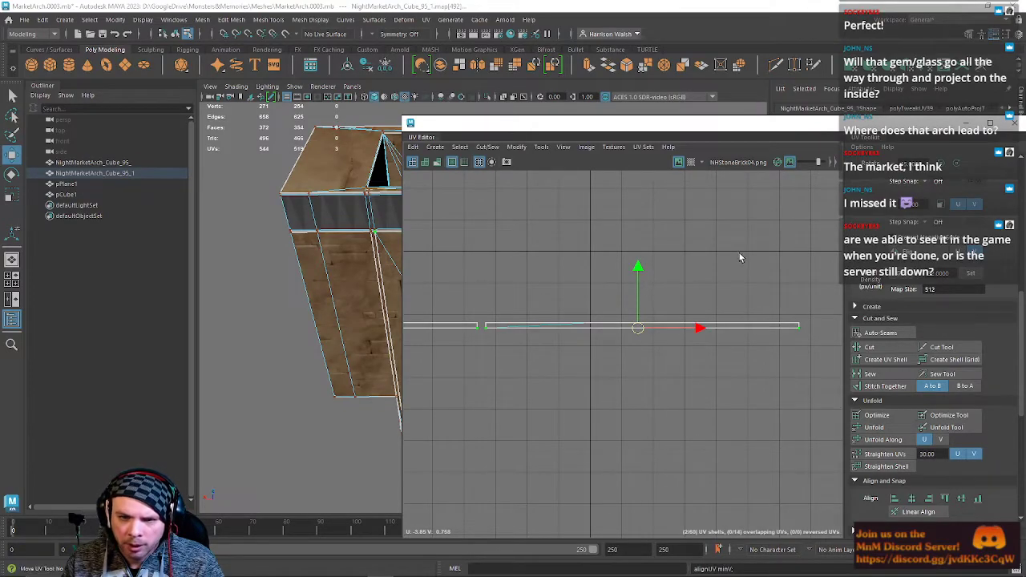
Shift the last strip's UV shell back along U toward its neighbour and close the UV Editor.
double_click(595, 326)
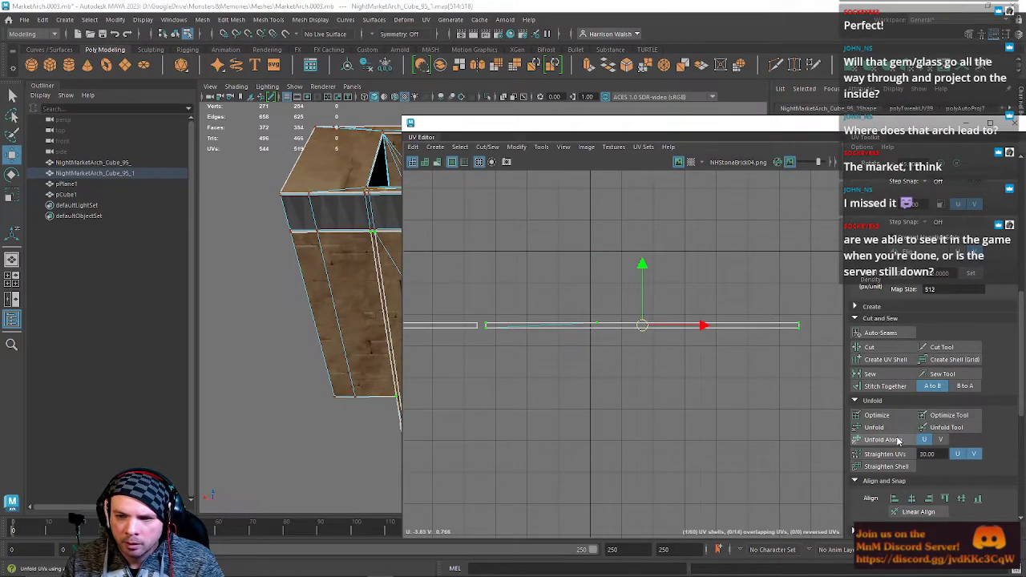
scroll(701, 332, "down", 3)
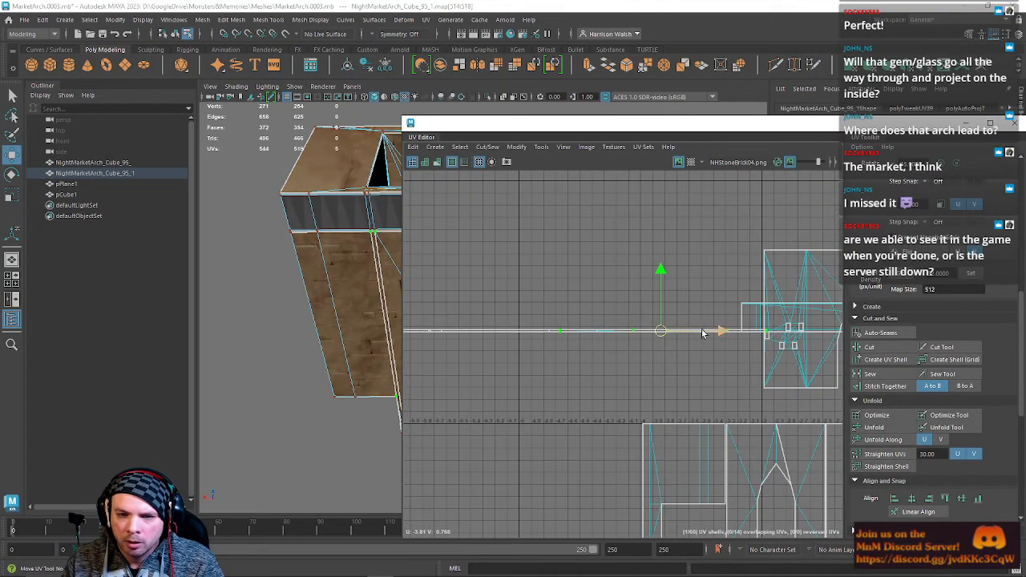
left_click_drag(719, 331, 659, 331)
left_click_drag(1001, 127, 867, 151)
left_click(880, 151)
Try to assign the trim material to the narrow strip face on one side of the pointed opening.
scroll(377, 296, "up", 3)
right_click_drag(361, 255, 343, 270)
double_click(343, 270)
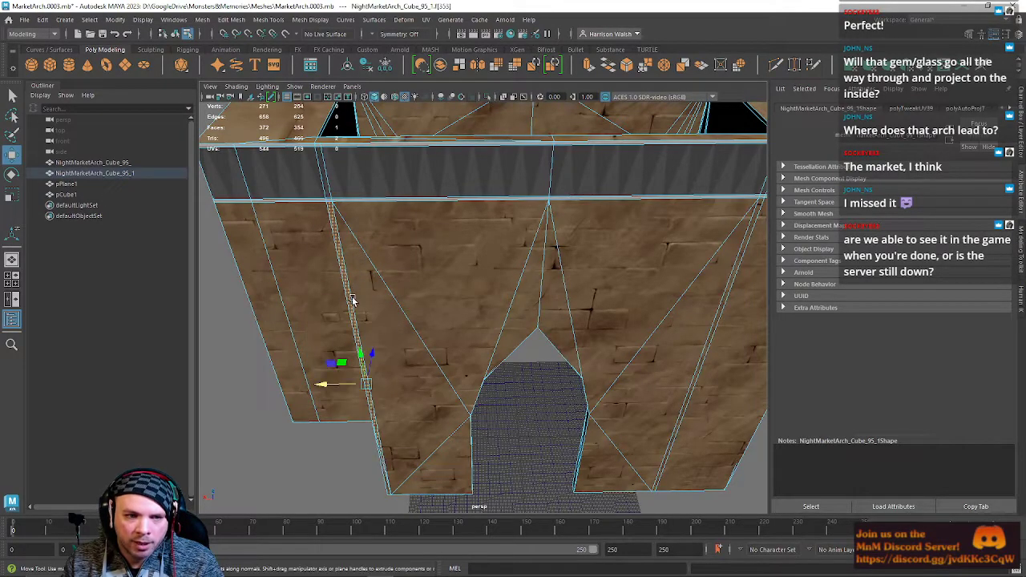
left_click_drag(384, 440, 557, 371, "alt")
left_click(579, 350)
right_click_drag(579, 346, 671, 487)
left_click_drag(469, 362, 499, 360, "alt")
right_click_drag(415, 257, 472, 236)
left_click(522, 328)
left_click_drag(482, 348, 507, 360, "alt")
key("ctrl+z")
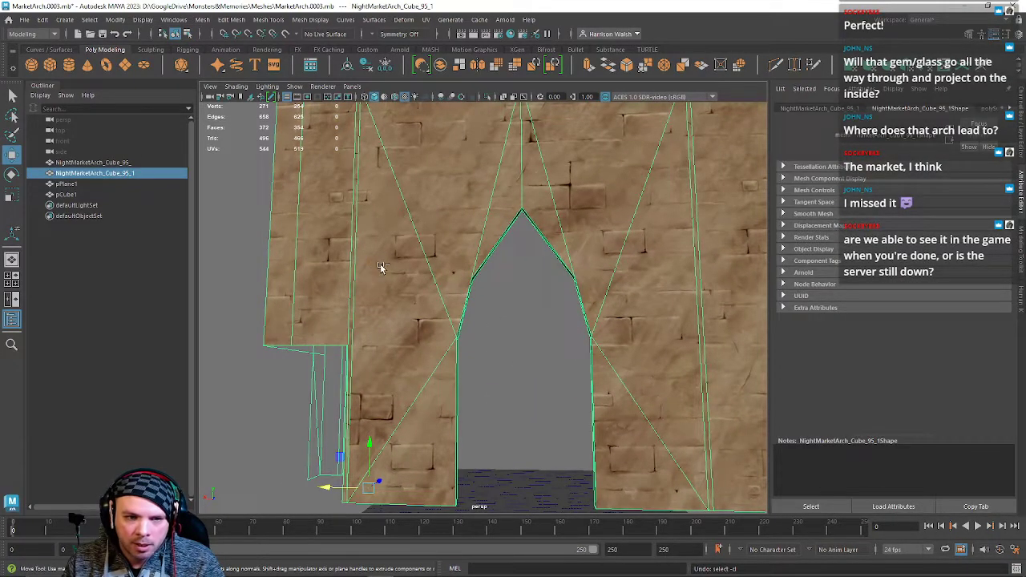
Select the narrow strip face on the pointed opening's far side and assign the existing trim material to it.
right_click_drag(707, 321, 720, 283)
middle_click_drag(703, 302, 590, 312, "alt")
right_click_drag(584, 315, 646, 567)
left_click(584, 313)
right_click_drag(701, 487, 694, 489)
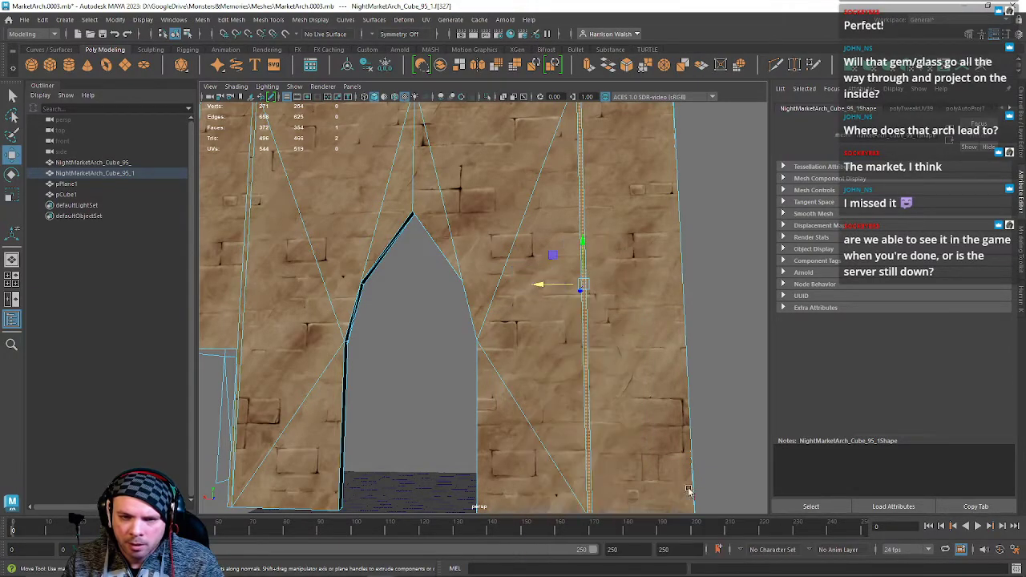
right_click_drag(584, 272, 695, 488)
Assign the existing trim material to the narrow strip face on the pointed opening's other side and clear the selection.
left_click_drag(503, 389, 634, 328, "alt")
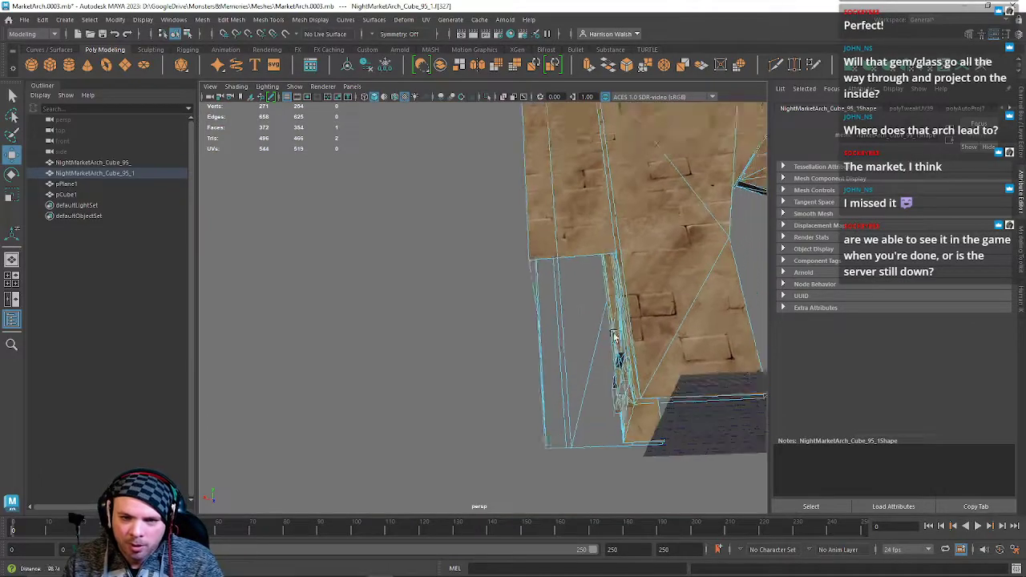
middle_click_drag(634, 328, 514, 394, "alt")
right_click_drag(515, 395, 593, 419, "alt")
left_click(514, 325)
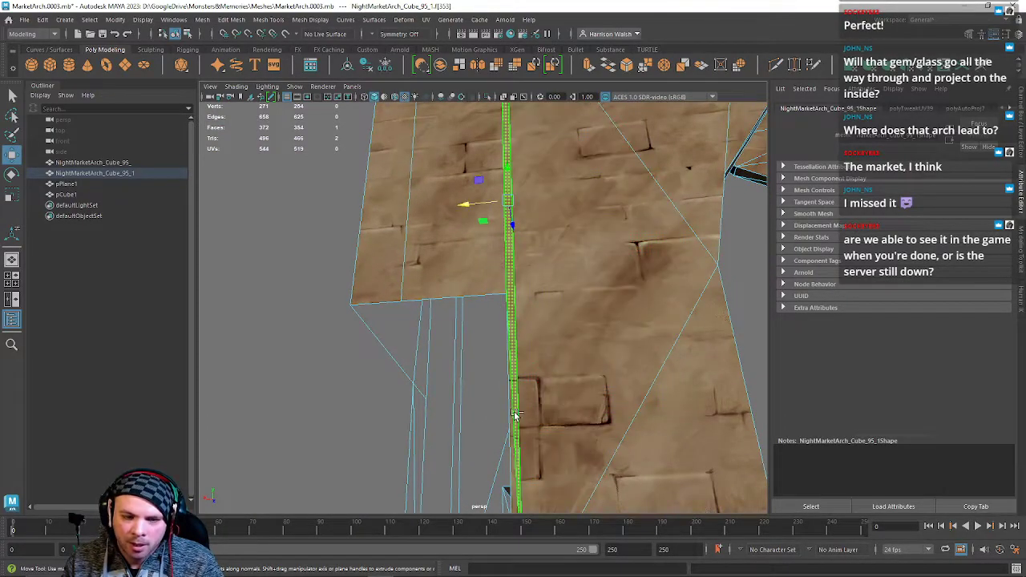
right_click_drag(510, 272, 624, 493)
left_click_drag(600, 320, 479, 343, "alt")
left_click(598, 293)
scroll(616, 313, "down", 6)
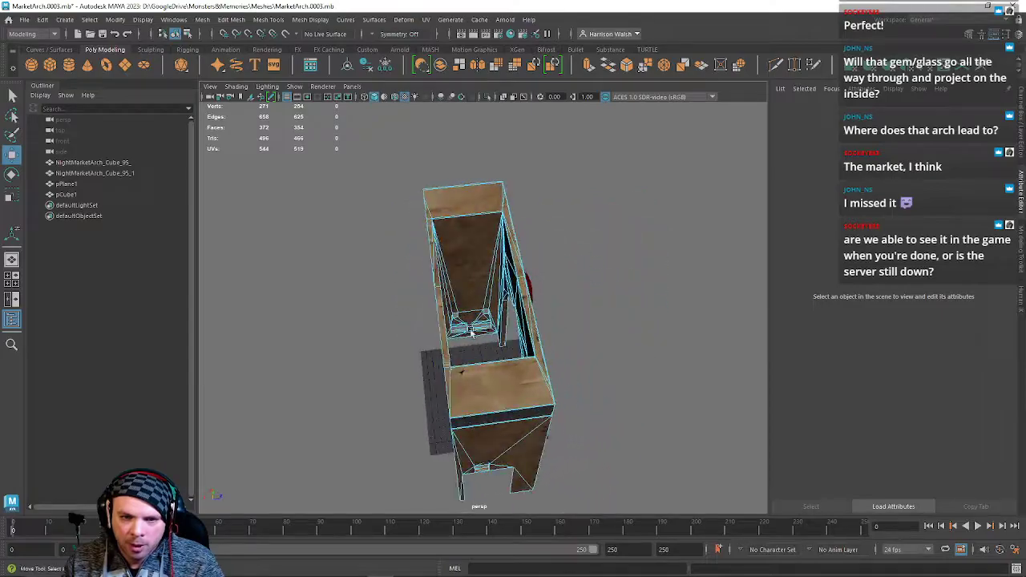
Compare the arch's front trim, gem and slit windows with the market entrance reference sketch.
right_click_drag(479, 343, 530, 419, "alt")
middle_click_drag(529, 419, 583, 448, "alt")
left_click_drag(582, 447, 572, 245, "alt")
right_click_drag(572, 245, 560, 278, "alt")
mouse_move(559, 278)
left_mouse_down("alt")
mouse_move(641, 273)
mouse_move(563, 266)
left_mouse_up("alt")
left_click_drag(1025, 102, 420, 109)
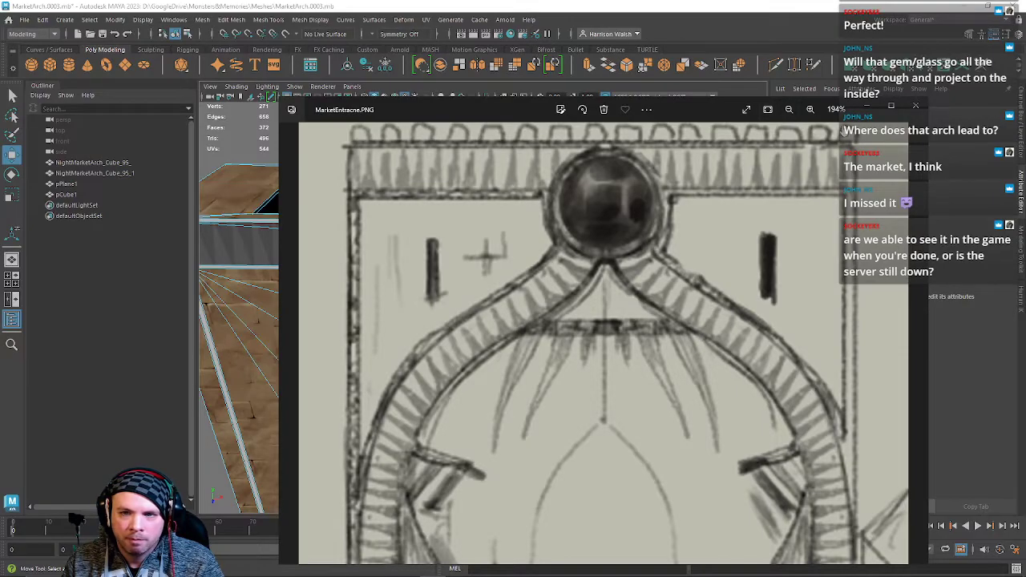
left_click_drag(429, 104, 1025, 102)
mouse_move(542, 228)
left_mouse_down("alt")
mouse_move(698, 206)
mouse_move(513, 223)
mouse_move(680, 229)
mouse_move(561, 224)
mouse_move(572, 224)
mouse_move(542, 210)
left_mouse_up("alt")
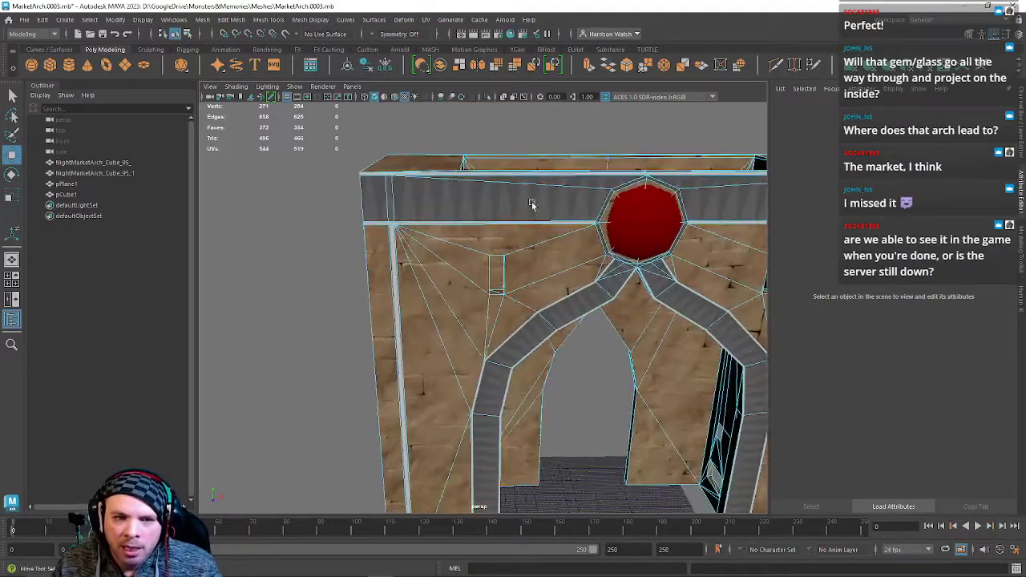
left_click_drag(493, 187, 609, 251, "alt")
left_click_drag(391, 243, 553, 252, "alt")
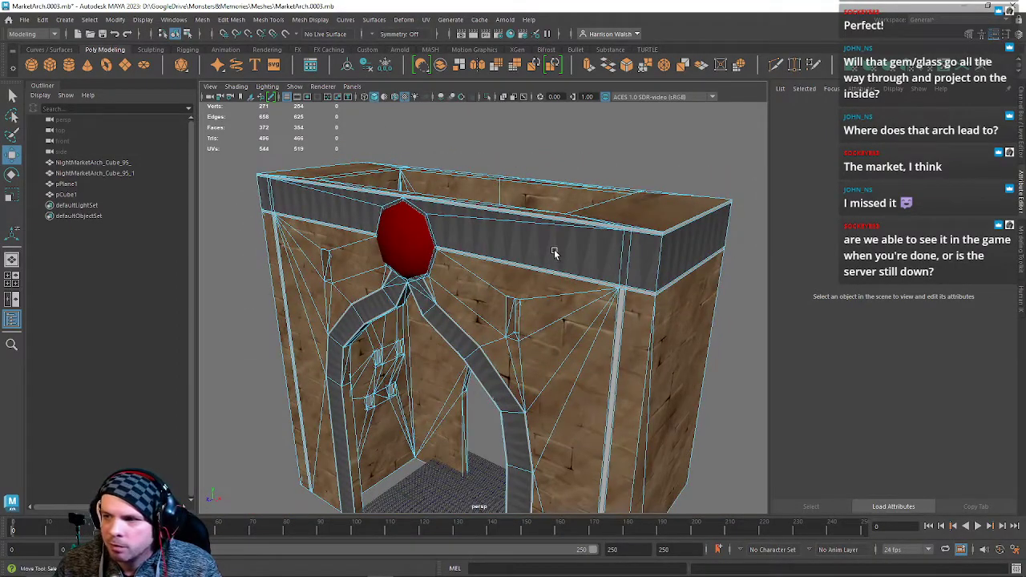
Nudge the UV shell of a face inside the slit window's recess slightly up along V.
left_click_drag(462, 183, 554, 208, "alt")
middle_click_drag(505, 316, 700, 155, "alt")
scroll(540, 248, "up", 2)
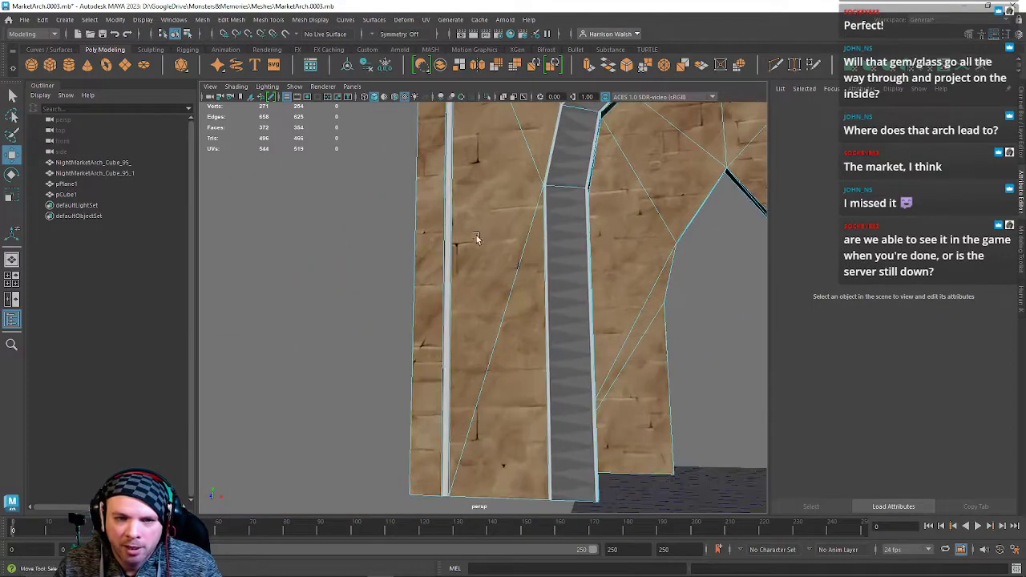
left_click_drag(540, 247, 315, 226, "alt")
left_click_drag(534, 194, 579, 220, "alt")
right_click_drag(579, 220, 639, 310, "alt")
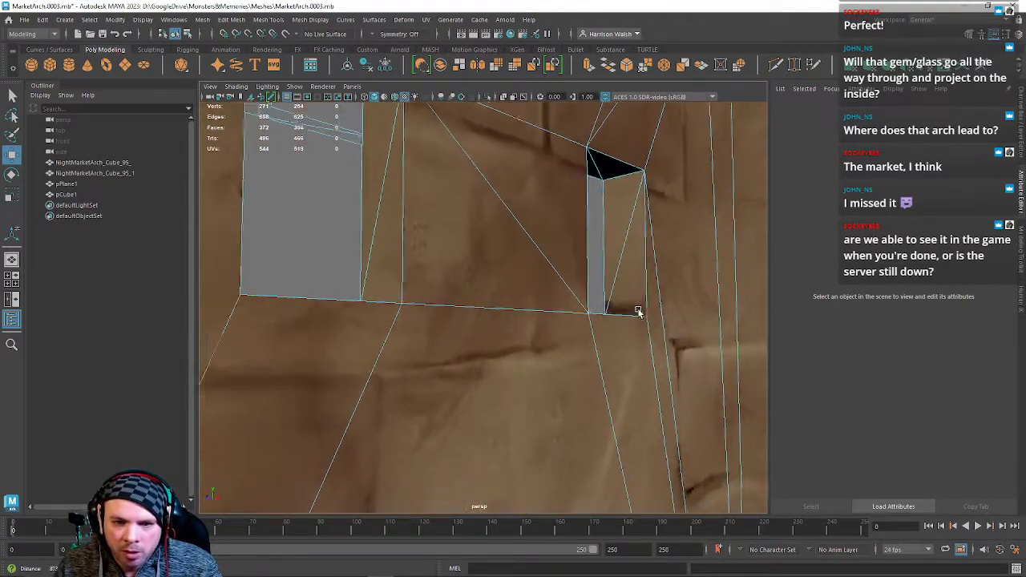
left_click_drag(639, 309, 596, 317, "alt")
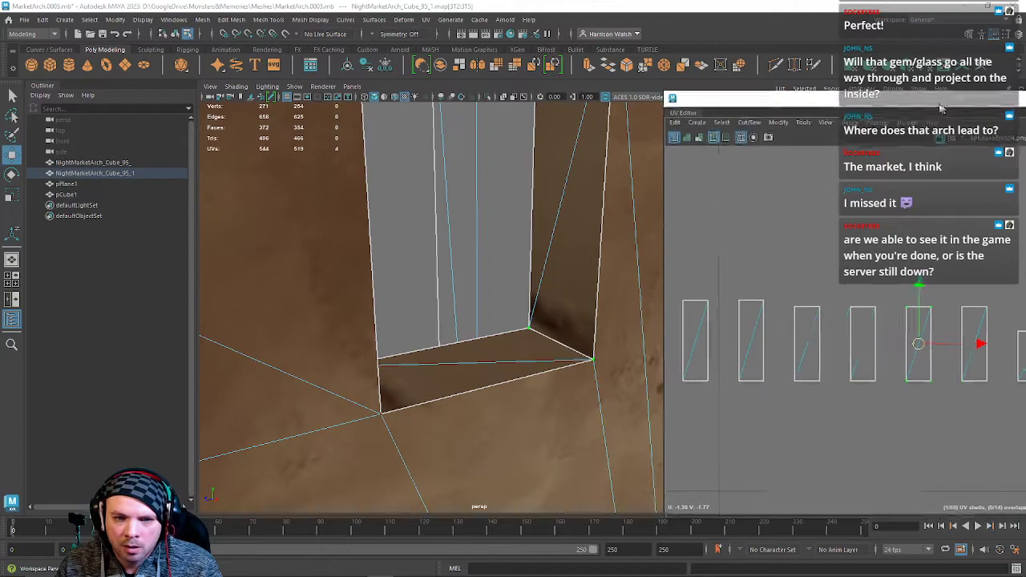
left_click_drag(941, 109, 831, 111)
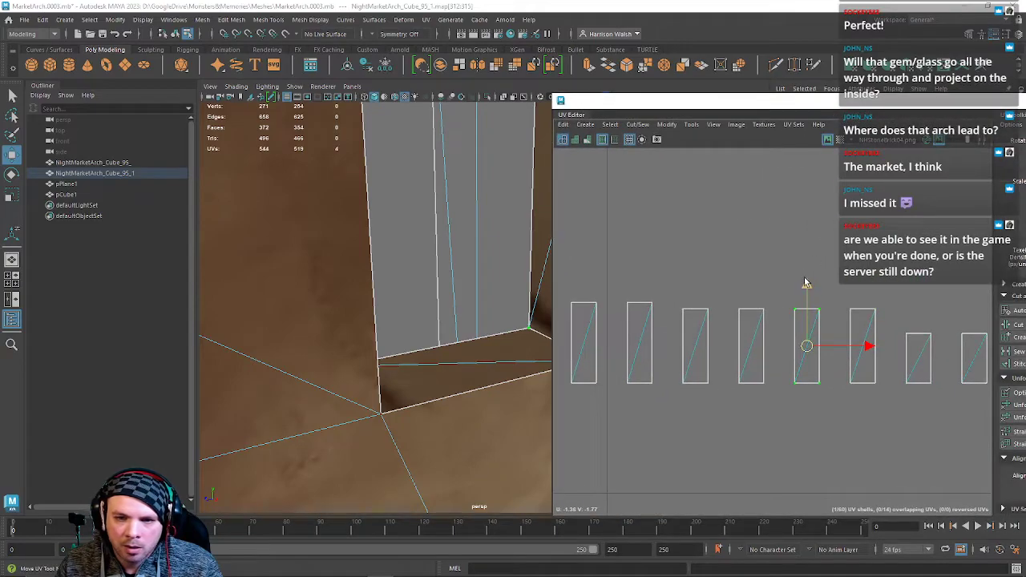
left_click_drag(806, 286, 806, 282)
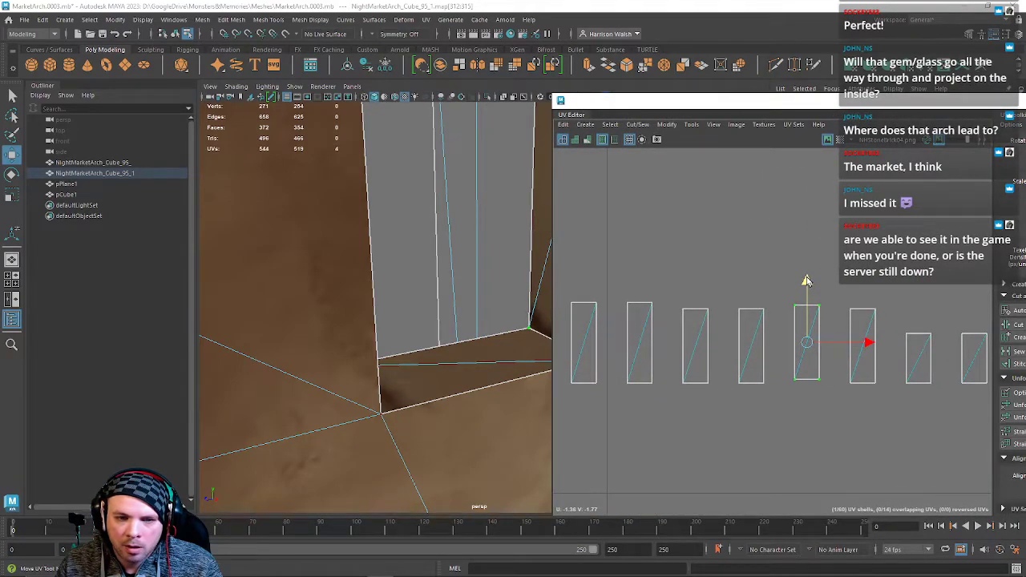
Frame the slit window sill's UV shell and shift it slightly up along V.
middle_click_drag(436, 261, 470, 243, "alt")
left_click_drag(469, 243, 357, 267, "alt")
middle_click_drag(409, 262, 436, 244, "alt")
right_click_drag(336, 372, 337, 298)
left_click(362, 353)
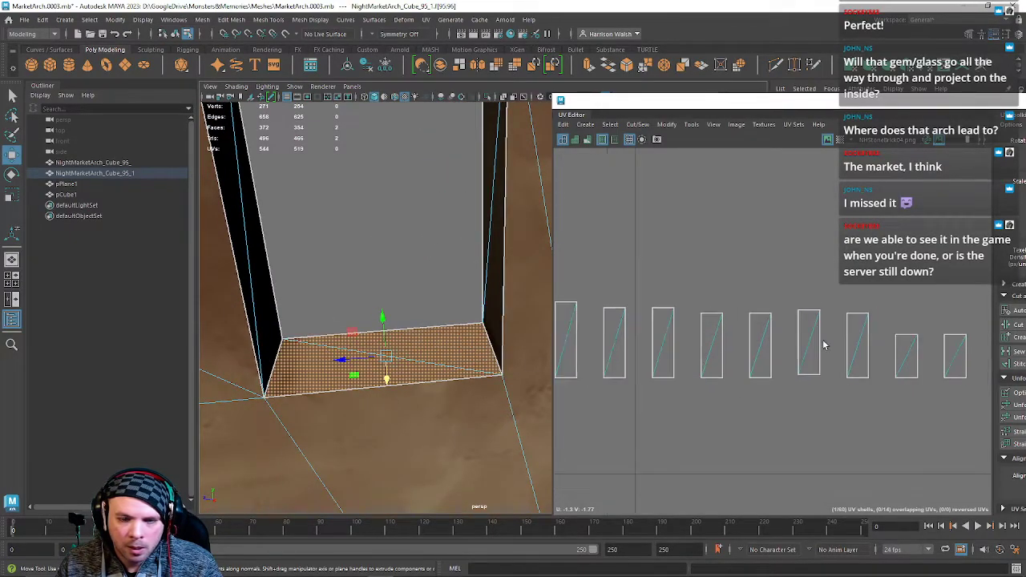
key("f")
right_click_drag(801, 334, 820, 336)
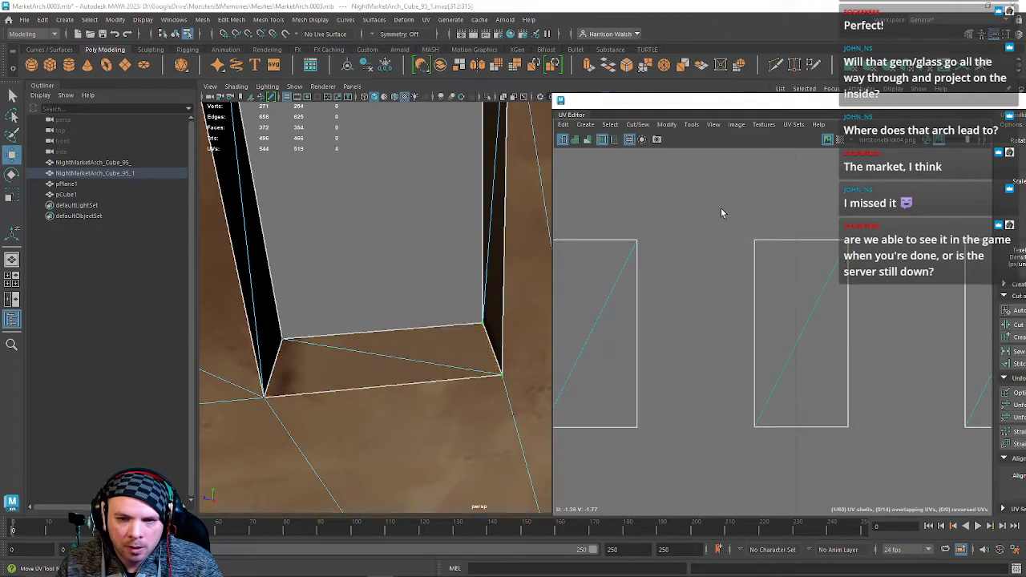
left_click_drag(801, 279, 801, 264)
Select the next small recess UV shell and examine the textures in the window openings from several angles.
left_click_drag(481, 337, 282, 346, "alt")
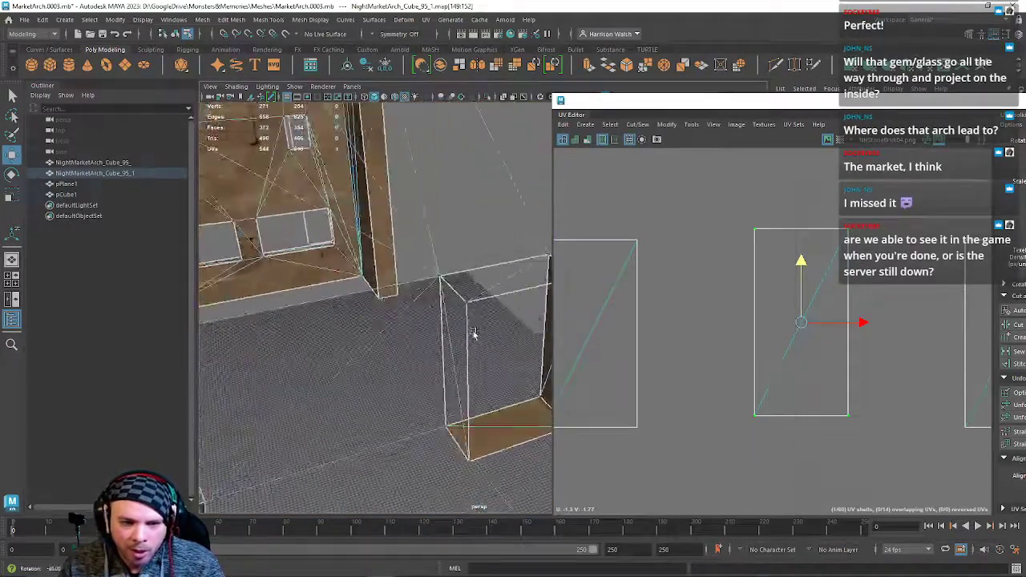
middle_click_drag(953, 314, 755, 319, "alt")
left_click_drag(743, 215, 941, 497)
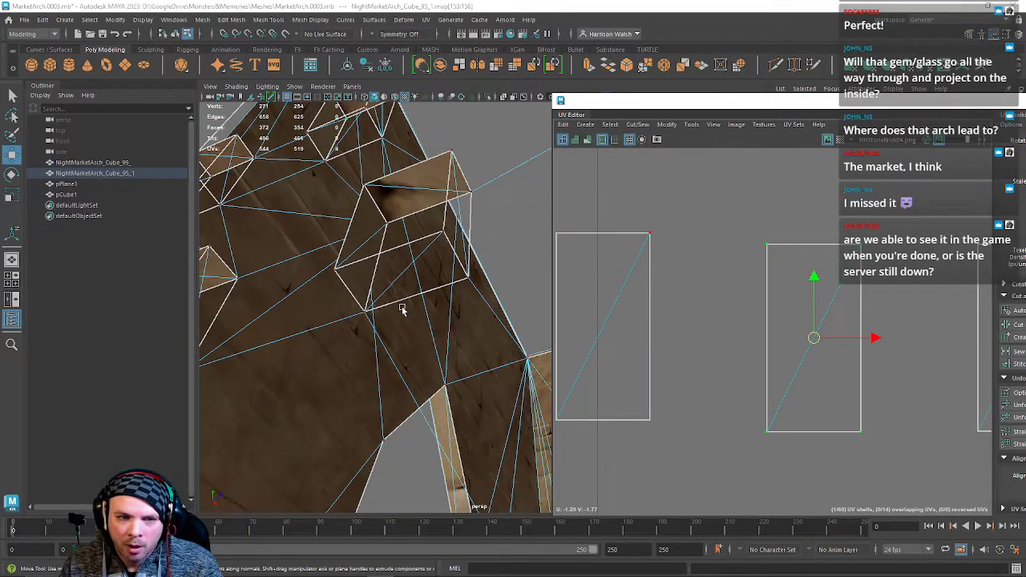
left_click_drag(440, 309, 364, 331, "alt")
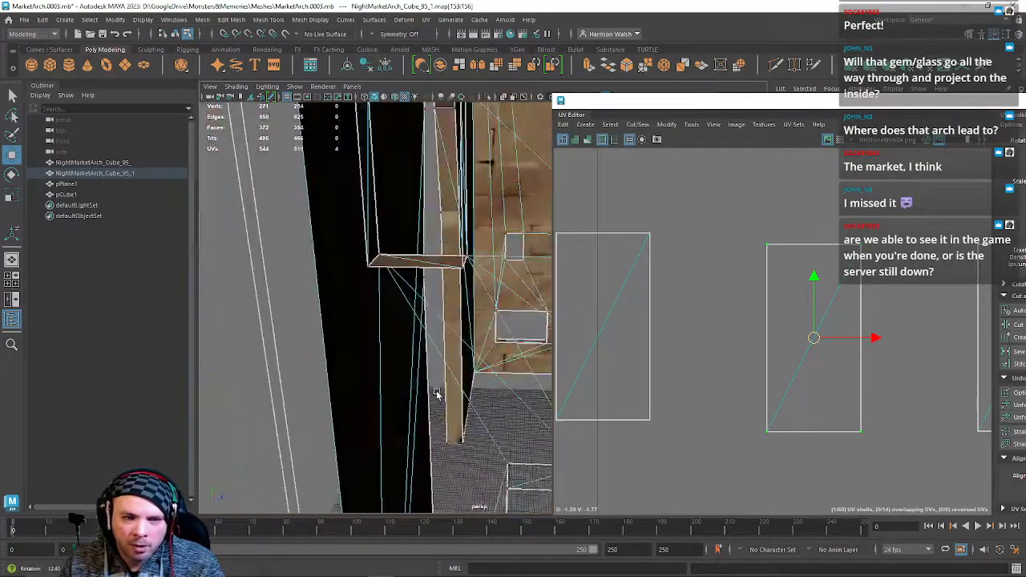
left_click_drag(458, 426, 543, 360, "alt")
middle_click_drag(543, 359, 392, 332, "alt")
scroll(388, 303, "up", 3)
left_click_drag(393, 300, 418, 287, "alt")
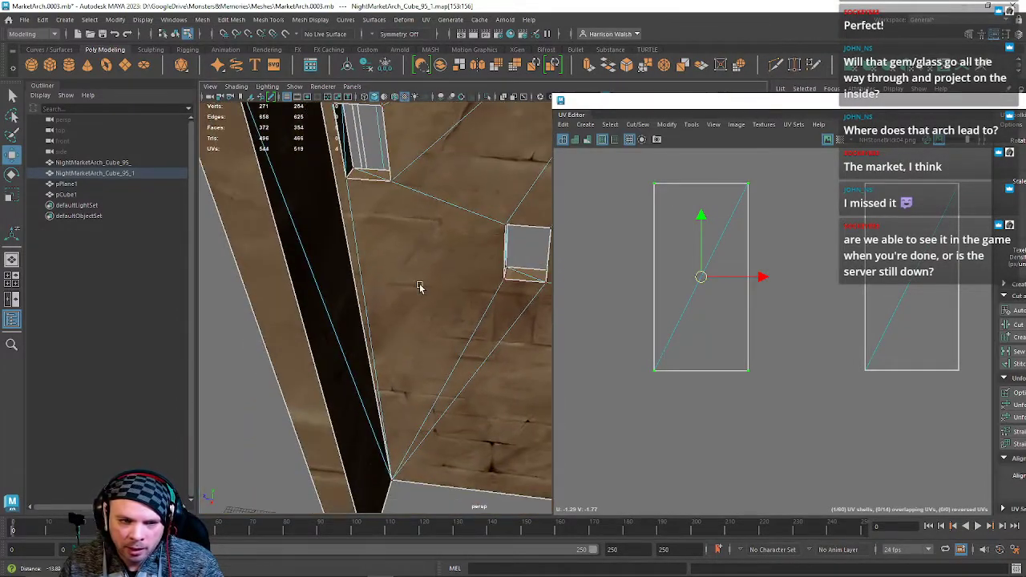
left_click_drag(394, 245, 433, 291, "alt")
left_click_drag(391, 355, 476, 358, "alt")
scroll(476, 358, "down", 6)
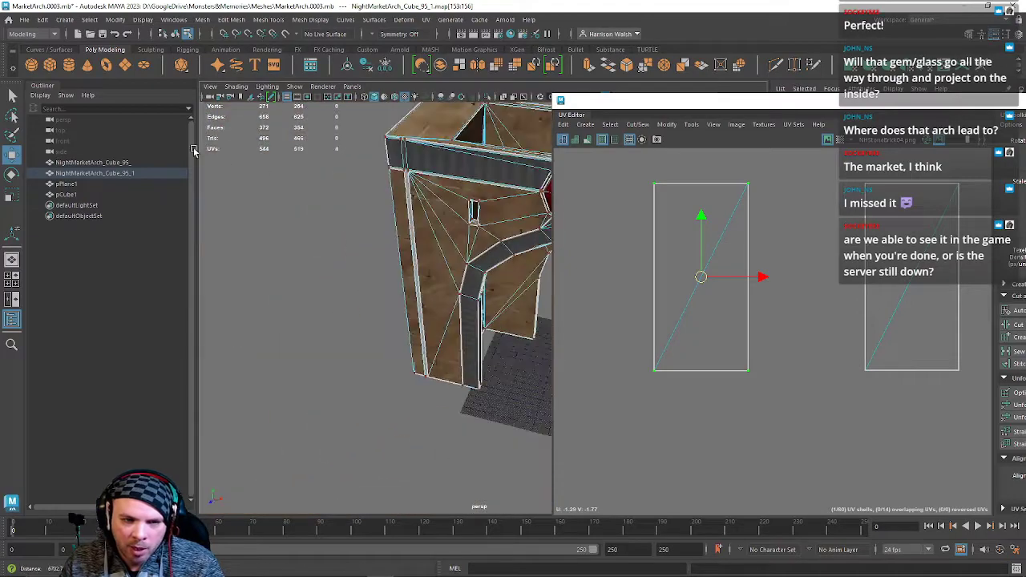
Close the UV Editor, switch the arch mesh back to object selection, and rename it NightMarketArch.
left_click_drag(949, 99, 600, 120)
left_click(819, 121)
right_click_drag(490, 170, 542, 158)
left_click_drag(591, 252, 529, 294, "alt")
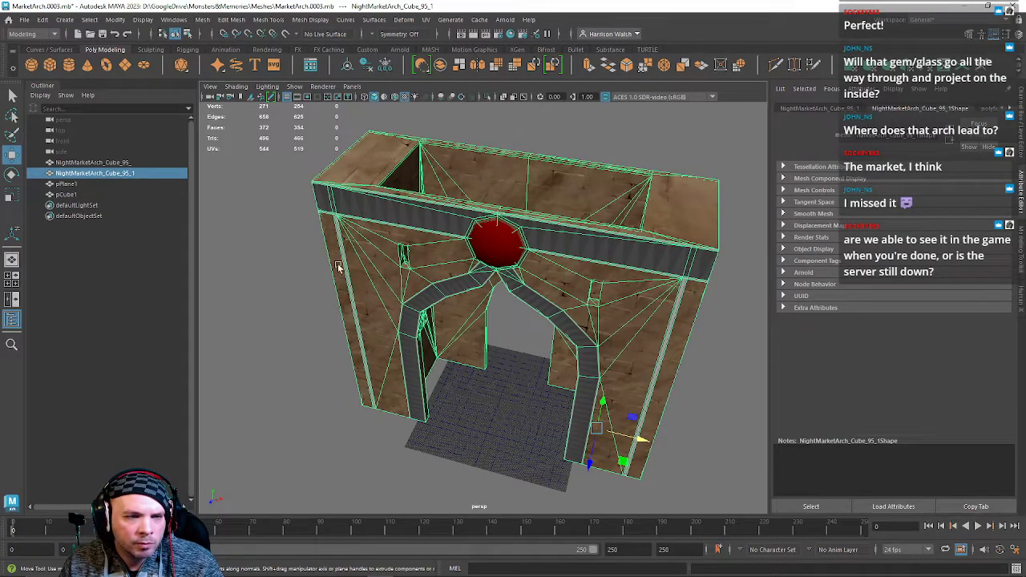
double_click(113, 174)
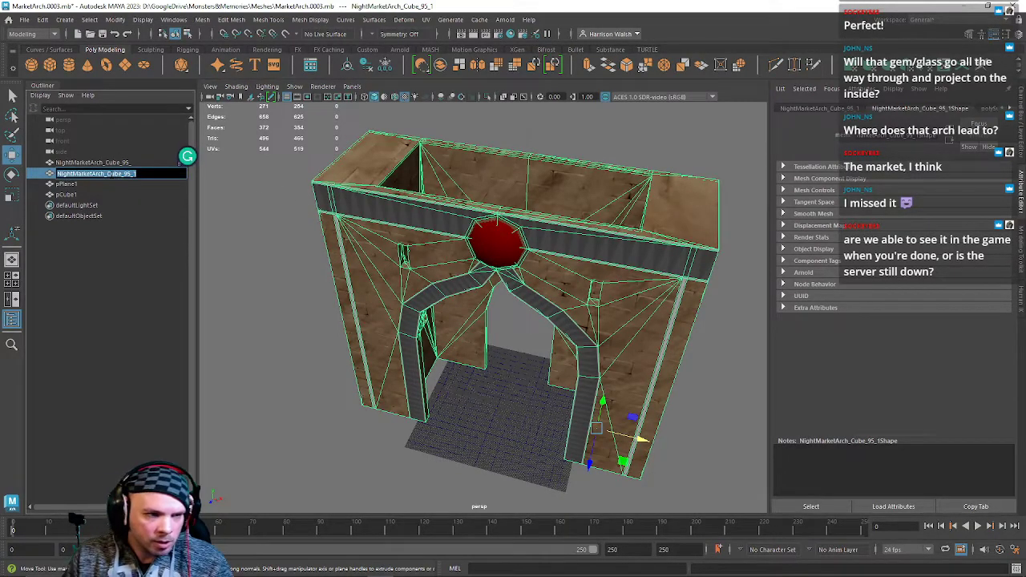
left_click_drag(136, 174, 116, 175)
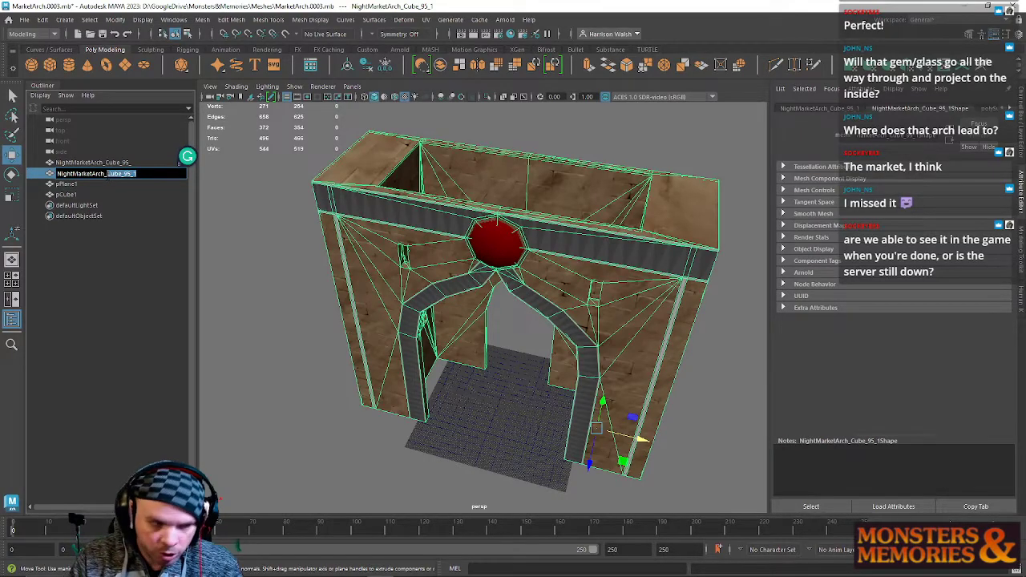
key("Return")
left_click_drag(484, 291, 548, 278, "alt")
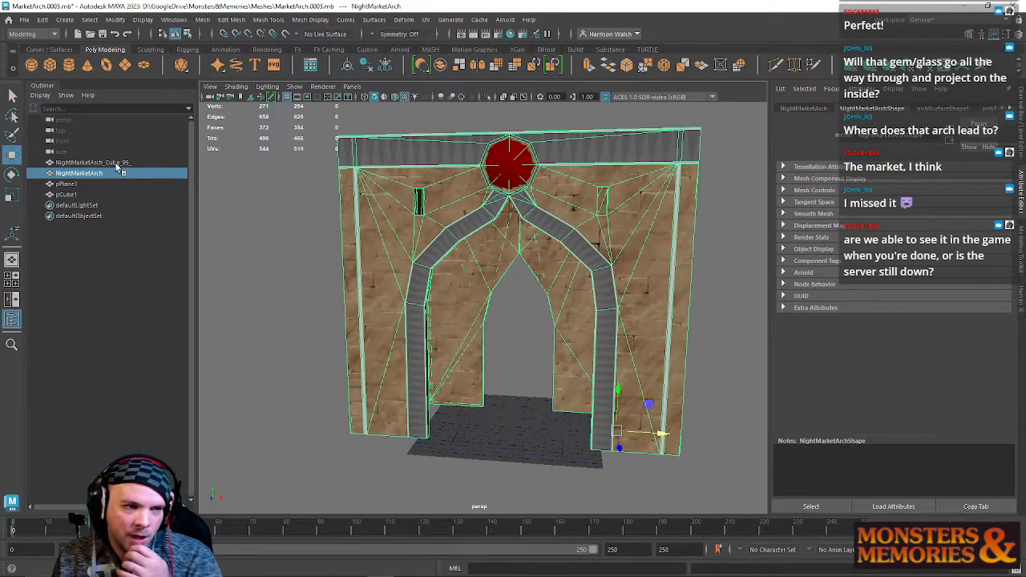
Examine the wireframe of the arch mesh around the inner pointed doorway and its opening edges.
left_click_drag(543, 329, 550, 396, "alt")
right_click_drag(542, 343, 1008, 483, "alt")
right_click_drag(433, 285, 419, 264, "alt")
left_click_drag(420, 265, 375, 286, "alt")
scroll(375, 286, "down", 1)
scroll(374, 286, "down", 2)
left_click_drag(468, 326, 297, 303, "alt")
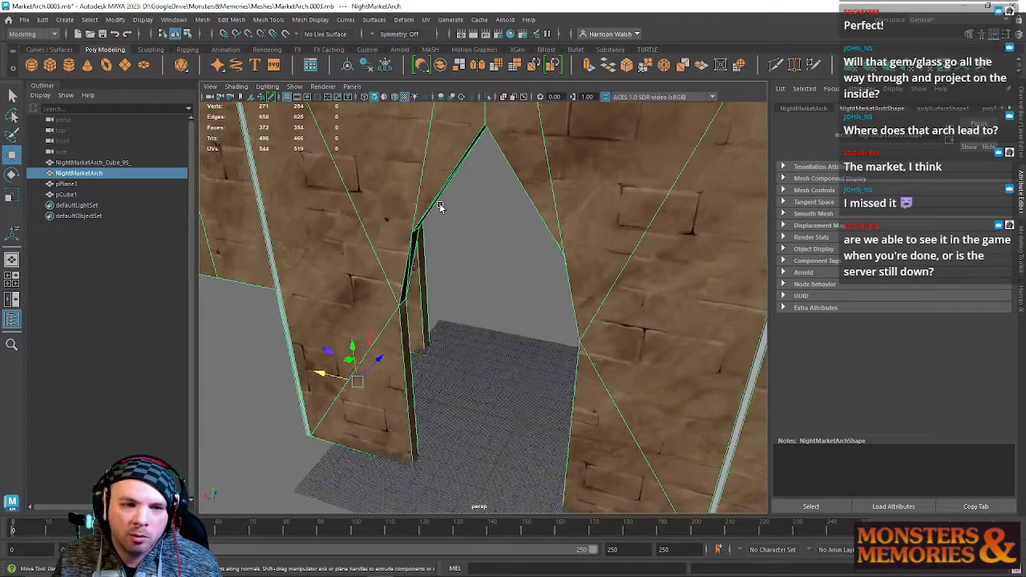
left_click_drag(439, 211, 443, 191, "alt")
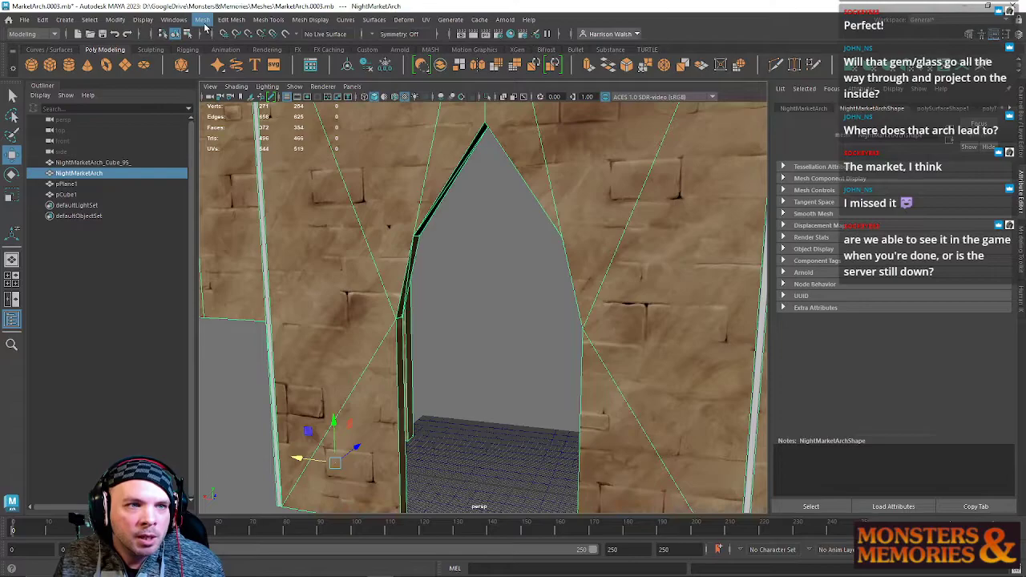
left_click(25, 17)
left_click(146, 87)
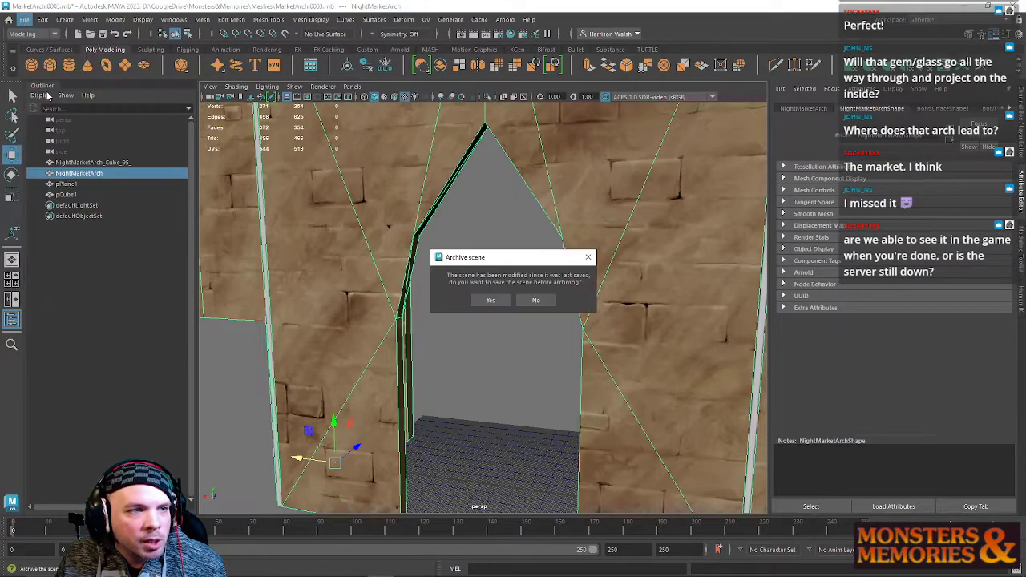
left_click(591, 257)
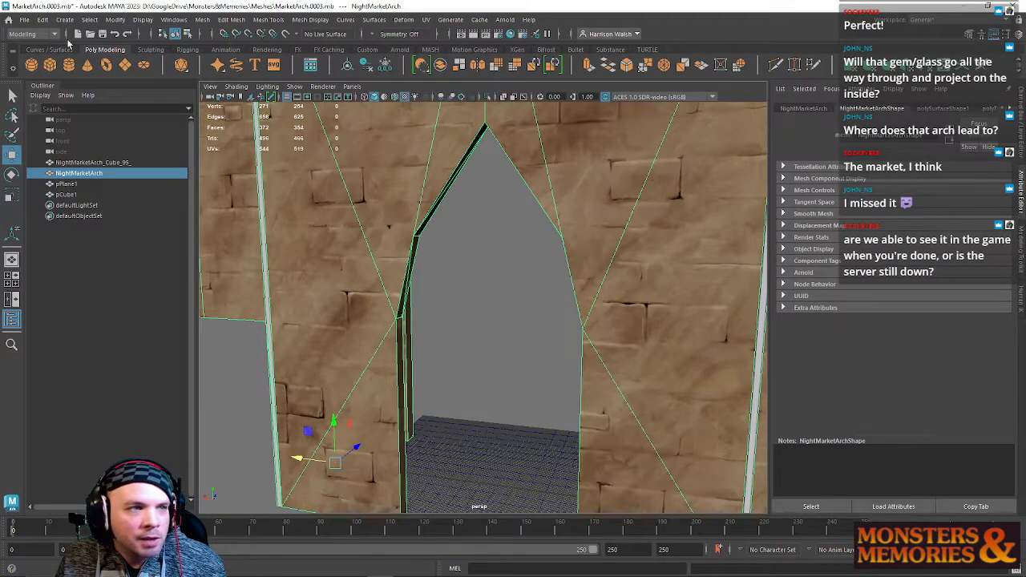
Save the scene incrementally as MarketArch.0004.mb and triangulate the NightMarketArch mesh, leaving it deselected.
left_click(24, 17)
left_click(88, 87)
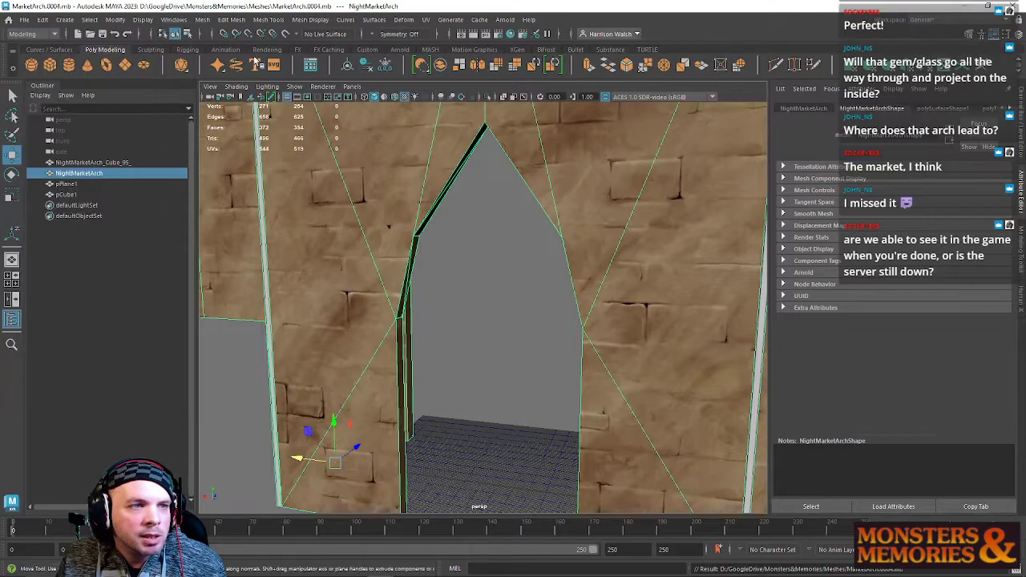
left_click(204, 21)
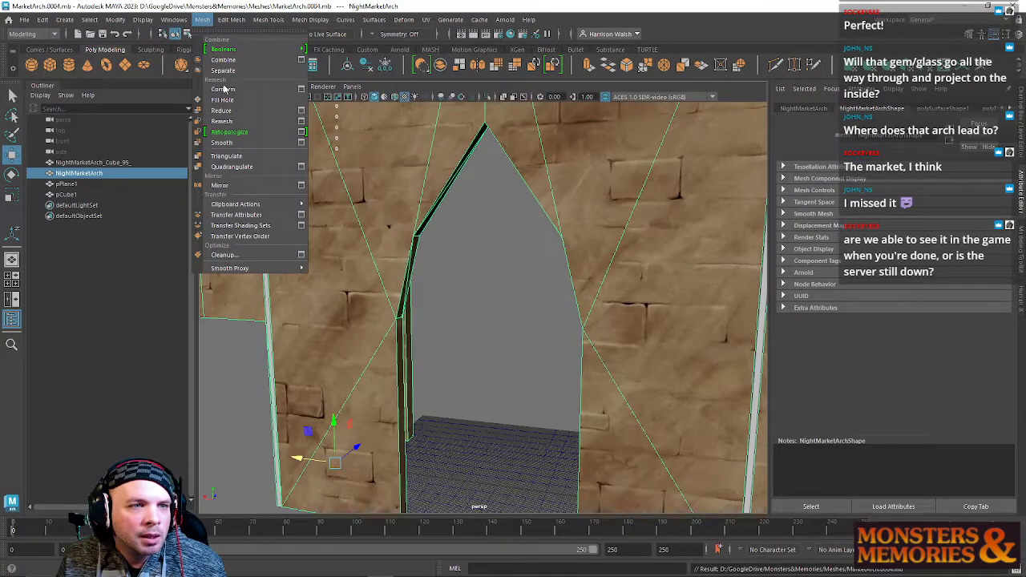
left_click(229, 156)
left_click(469, 297)
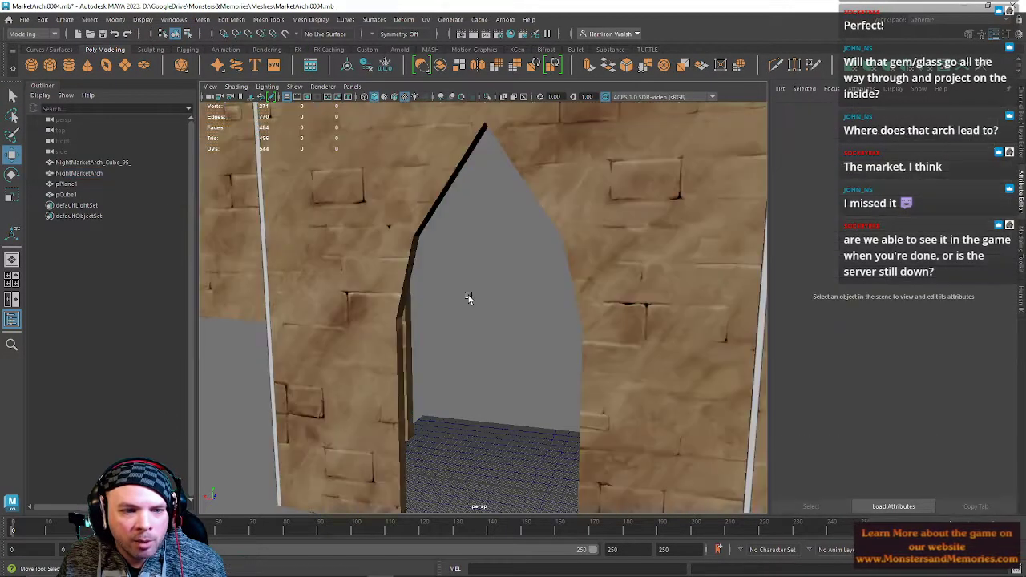
Reselect the triangulated arch mesh and save the scene incrementally as MarketArch.0005.mb.
scroll(468, 295, "down", 5)
mouse_move(466, 284)
left_mouse_down("alt")
mouse_move(480, 248)
mouse_move(454, 256)
mouse_move(481, 264)
mouse_move(556, 245)
mouse_move(464, 232)
mouse_move(421, 286)
mouse_move(452, 277)
mouse_move(419, 275)
mouse_move(430, 291)
mouse_move(476, 275)
left_mouse_up("alt")
left_click(480, 247)
left_click(24, 20)
left_click(65, 88)
Switch the arch mesh to edge selection and delete three unneeded edges near the outer end of the upper trim.
right_click_drag(476, 274, 601, 392, "alt")
middle_click_drag(364, 250, 433, 350, "alt")
left_click_drag(433, 350, 408, 202, "alt")
right_click_drag(407, 201, 416, 165)
left_click(422, 192)
left_click(441, 199, "shift")
left_click(471, 223, "shift")
key("Delete")
Delete the cross edge near the upper trim band's outer corner together with its adjoining border edges.
left_click_drag(467, 222, 495, 295, "alt")
right_click_drag(494, 296, 528, 355, "alt")
left_click(461, 264)
left_click(458, 227, "shift")
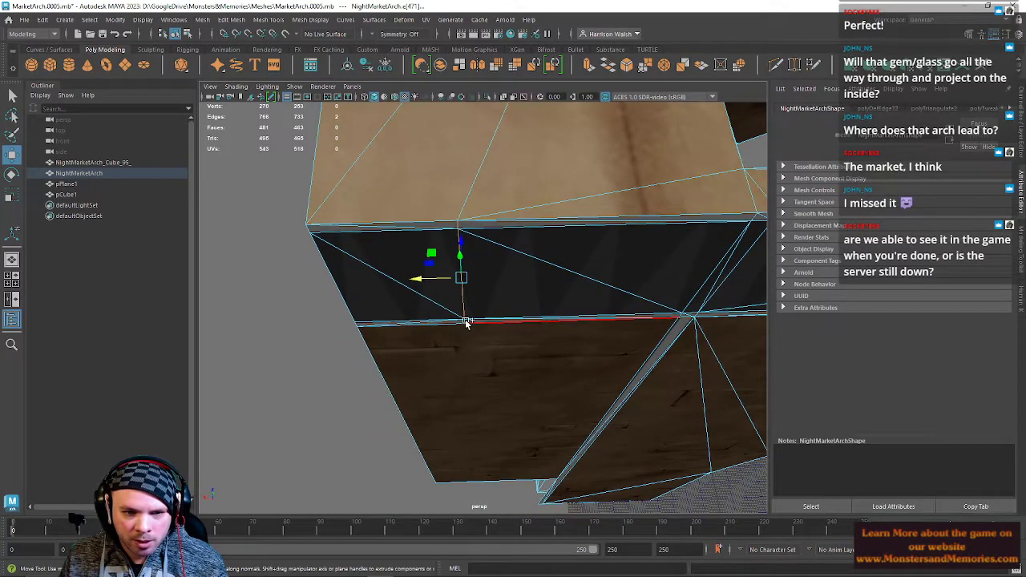
left_click(449, 312, "shift")
key("Delete")
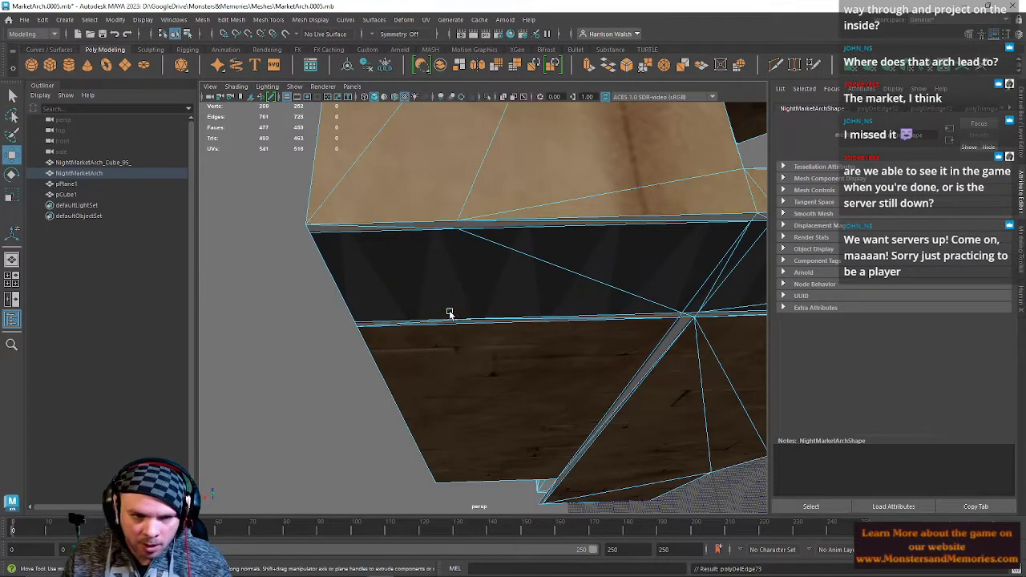
Delete the long diagonal edge across the upper trim band and the surplus edges joining it at the border strip and wall.
left_click(414, 229)
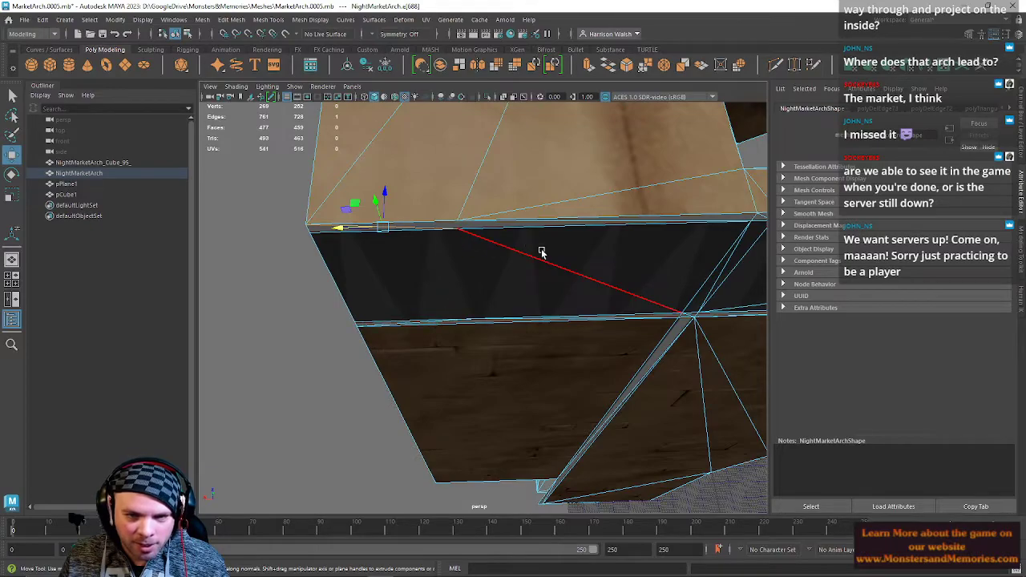
left_click_drag(540, 248, 492, 301, "alt")
left_click(432, 385, "shift")
left_click(384, 350, "shift")
left_click(357, 306, "shift")
left_click_drag(357, 306, 472, 259, "alt")
scroll(472, 259, "up", 3)
left_click(344, 211, "shift")
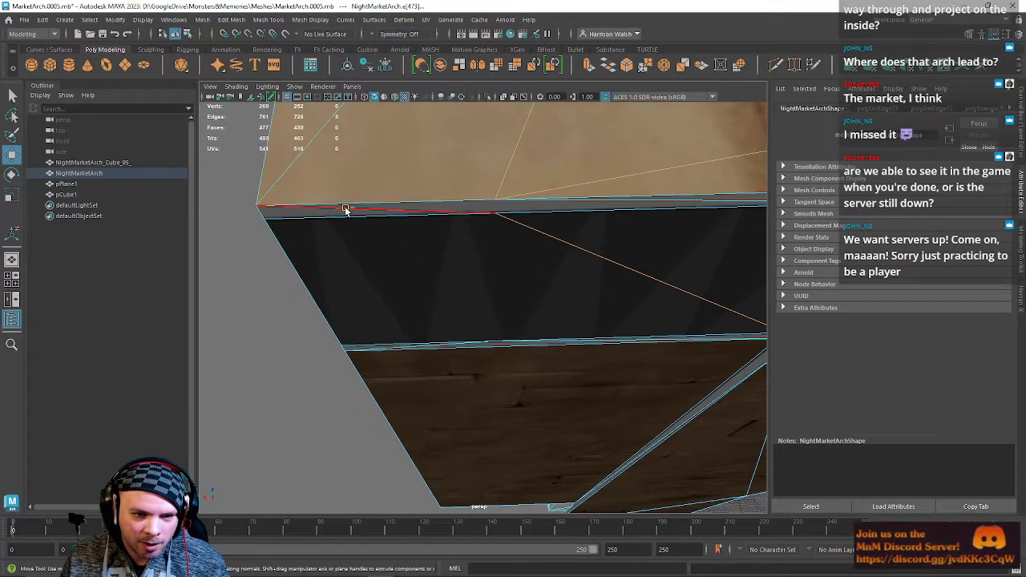
key("Delete")
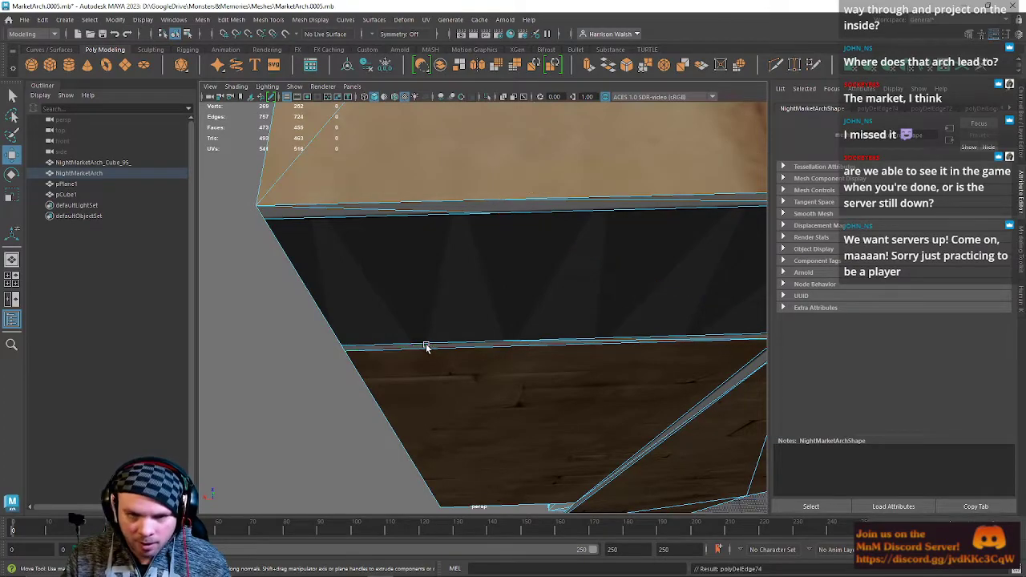
Delete the remaining surplus edges along the thin border strips above and below the upper trim band.
left_click(408, 204)
left_click(650, 202, "shift")
left_click_drag(605, 288, 499, 298, "alt")
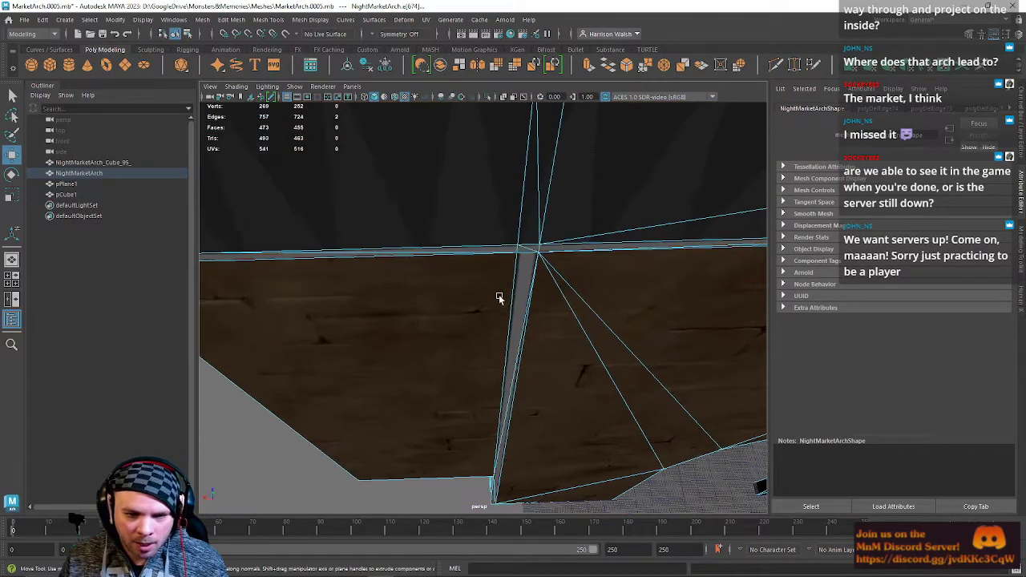
left_click(465, 252, "shift")
key("Delete")
left_click_drag(465, 252, 440, 220, "alt")
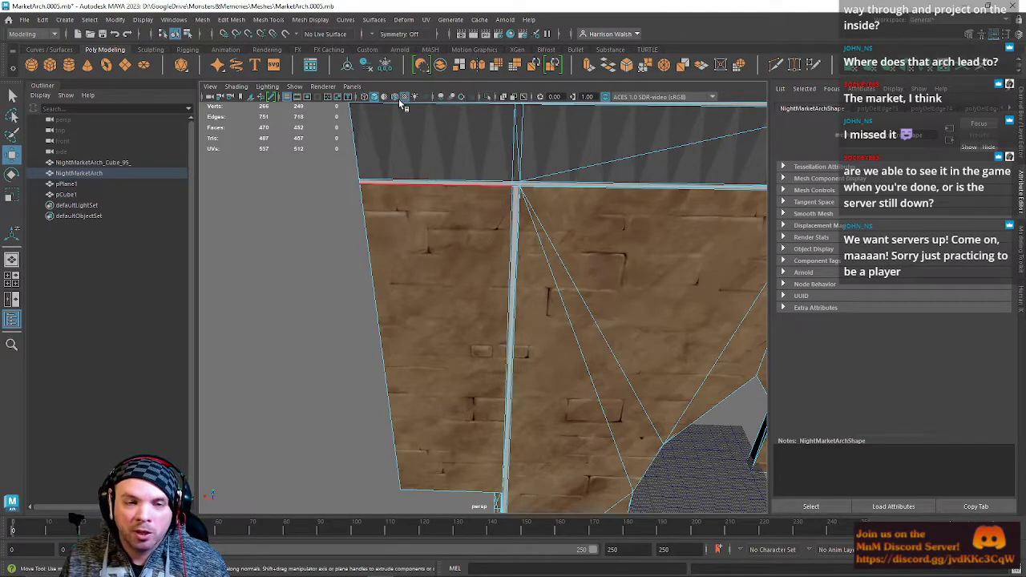
Triangulate the whole NightMarketArch mesh again after the edge cleanup and save the scene.
left_click(200, 20)
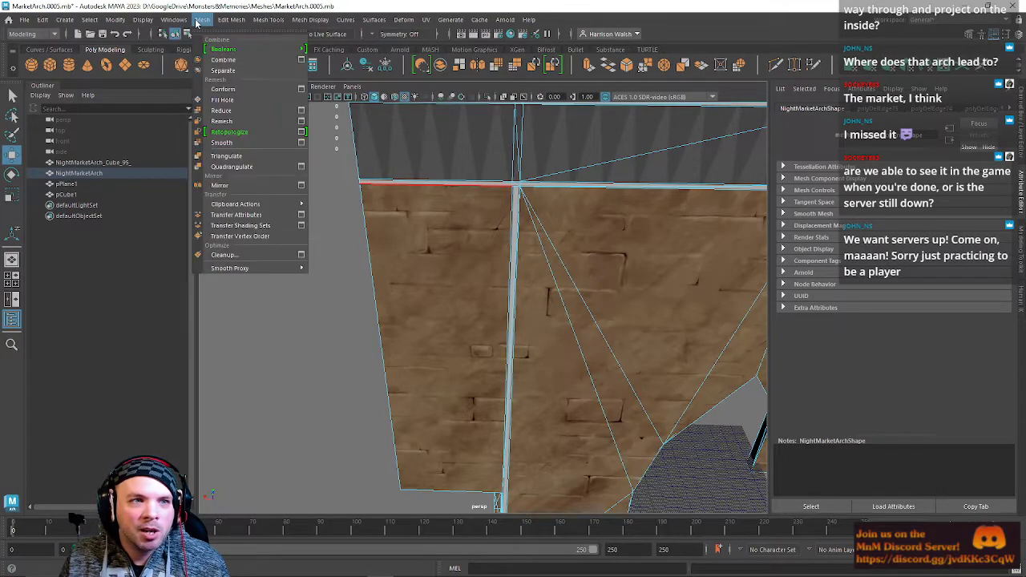
left_click(241, 156)
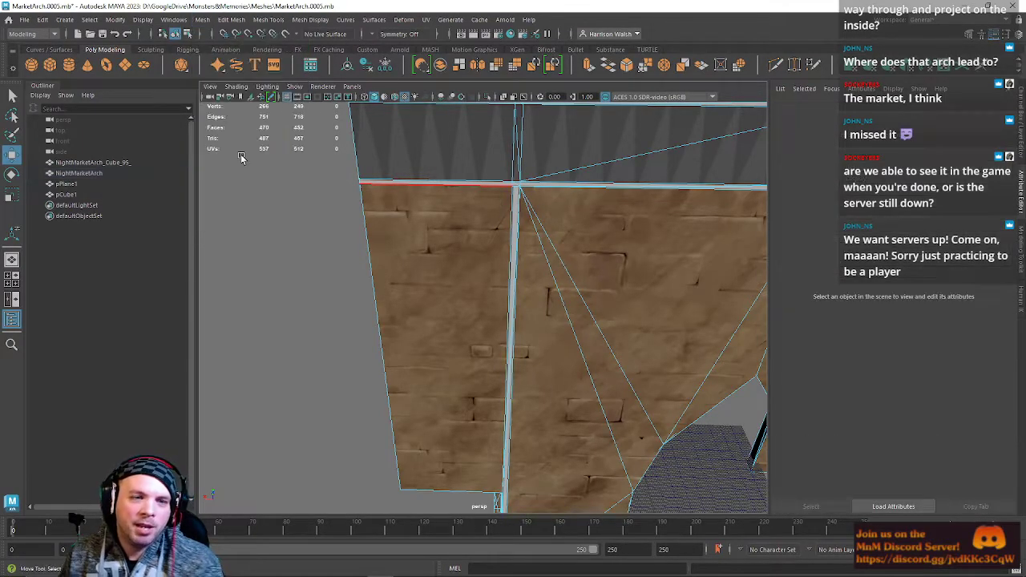
left_click(430, 221)
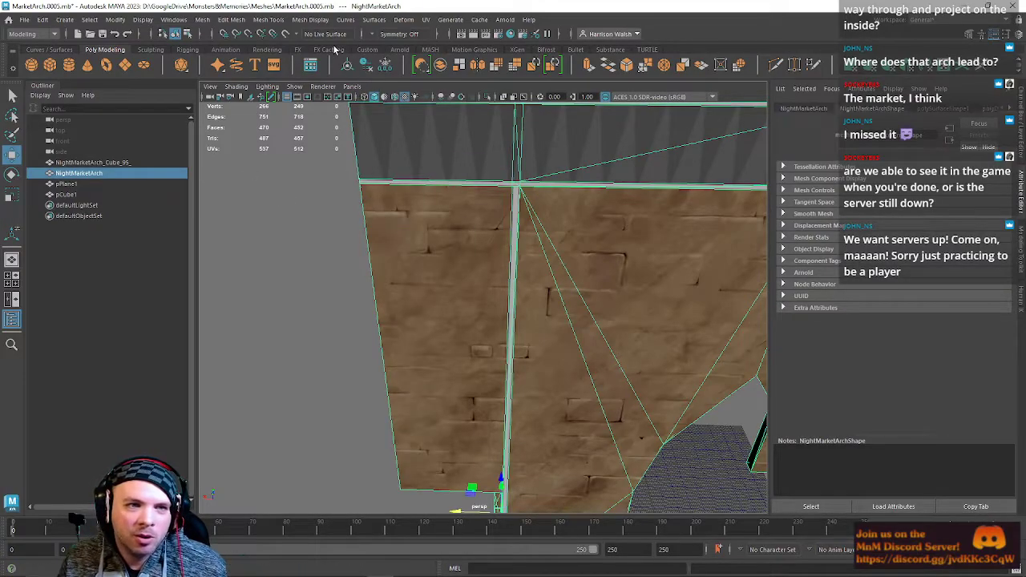
left_click(231, 20)
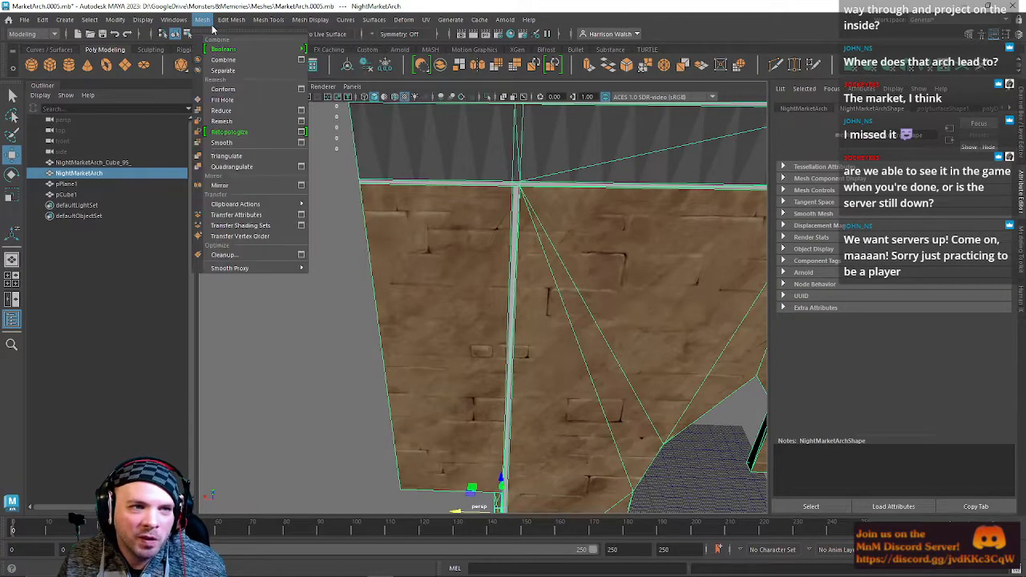
left_click(248, 155)
left_click(340, 276)
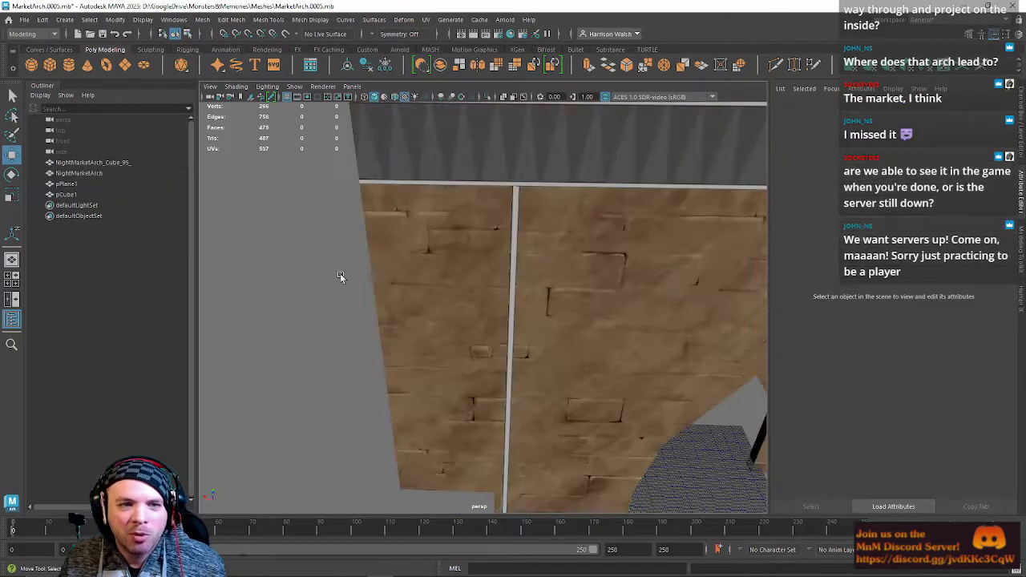
left_click(26, 20)
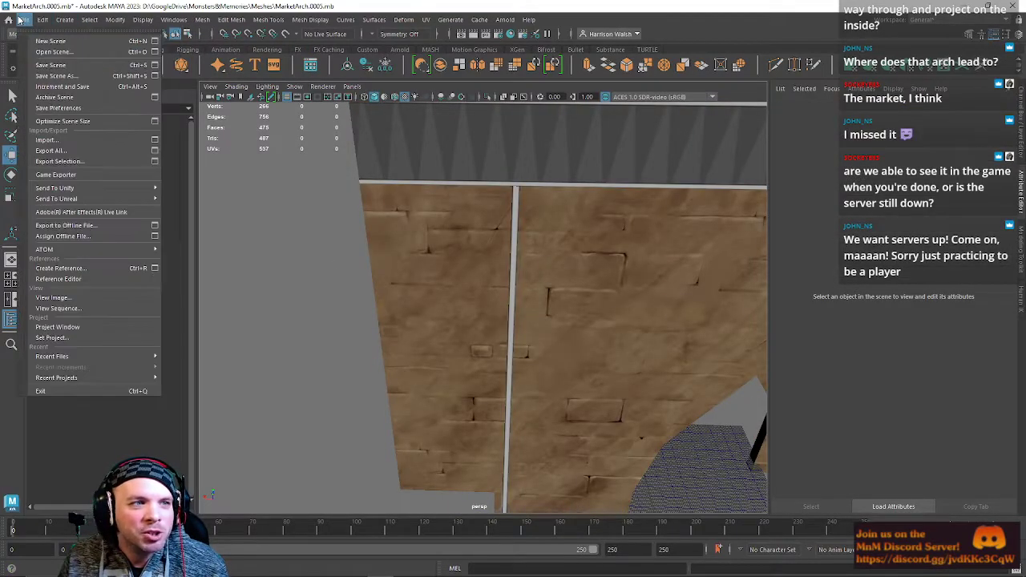
left_click(51, 67)
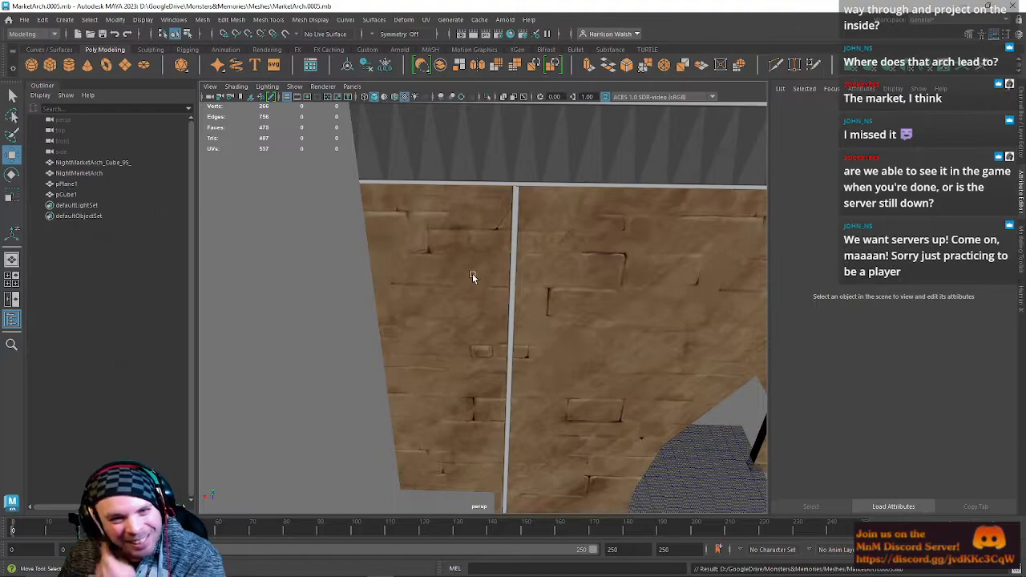
Examine the arch from several angles, selecting it to check the triangulation around the red gem and trim junctions.
scroll(472, 277, "down", 3)
left_click(474, 277)
left_click_drag(473, 277, 433, 258, "alt")
left_click(665, 158)
left_click_drag(666, 157, 453, 252, "alt")
right_click_drag(453, 252, 506, 406, "alt")
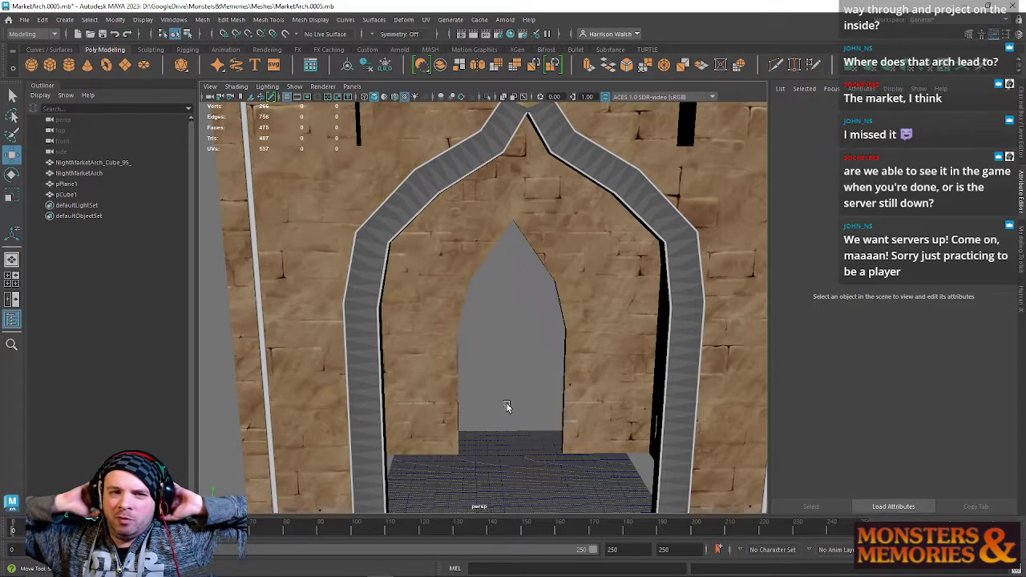
middle_click_drag(522, 155, 472, 248, "alt")
scroll(481, 272, "up", 5)
middle_click_drag(417, 171, 437, 277, "alt")
left_click(438, 289)
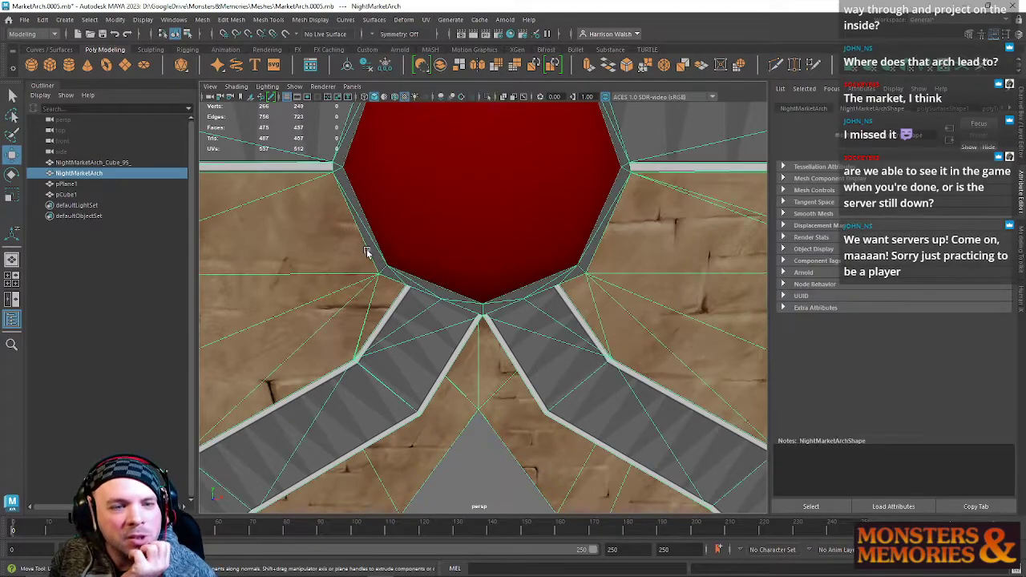
middle_click_drag(566, 192, 595, 273, "alt")
left_click_drag(463, 329, 457, 314, "alt")
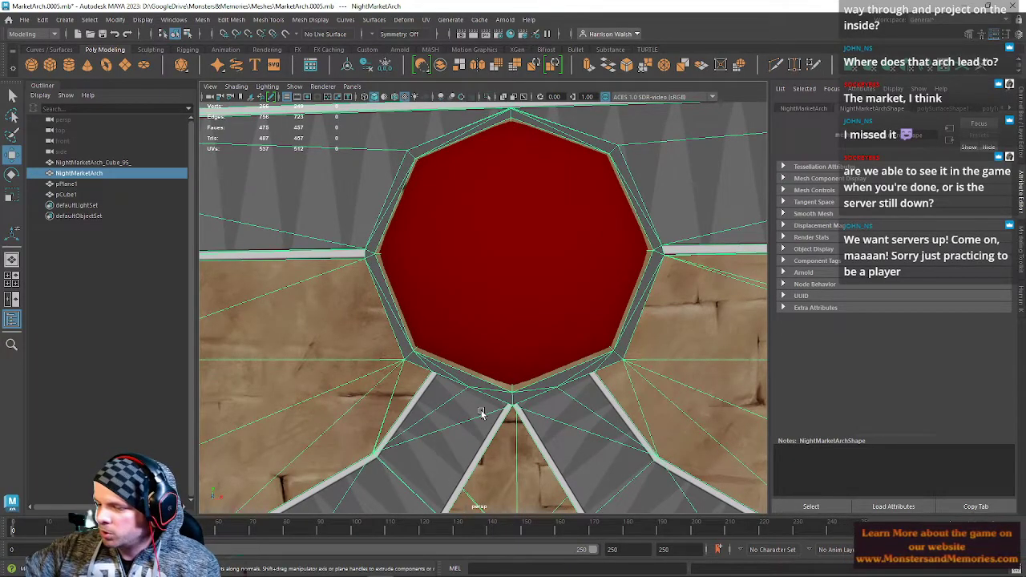
left_click_drag(388, 298, 409, 316, "alt")
right_click_drag(410, 318, 423, 347, "alt")
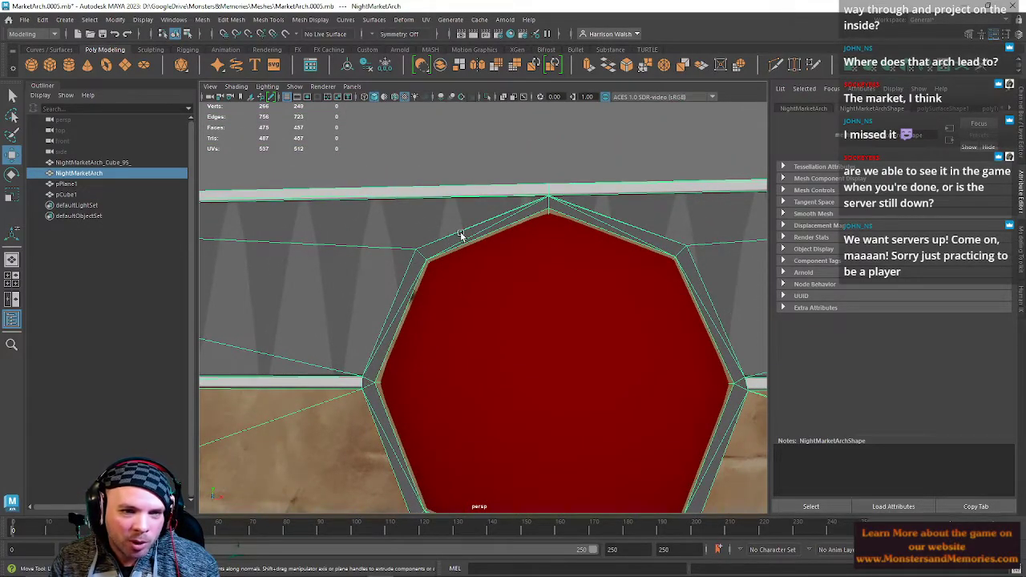
middle_click_drag(688, 505, 681, 413, "alt")
Compare the gem and trim area with the MarketEntracne.PNG reference sketch.
left_click_drag(1024, 132, 469, 107)
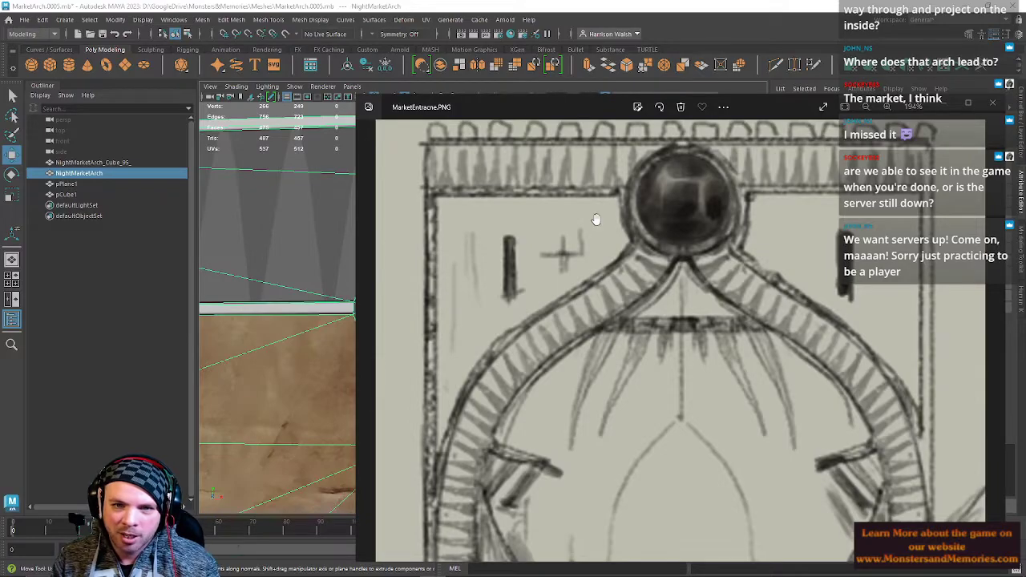
left_click_drag(469, 107, 1025, 84)
scroll(596, 286, "down", 5)
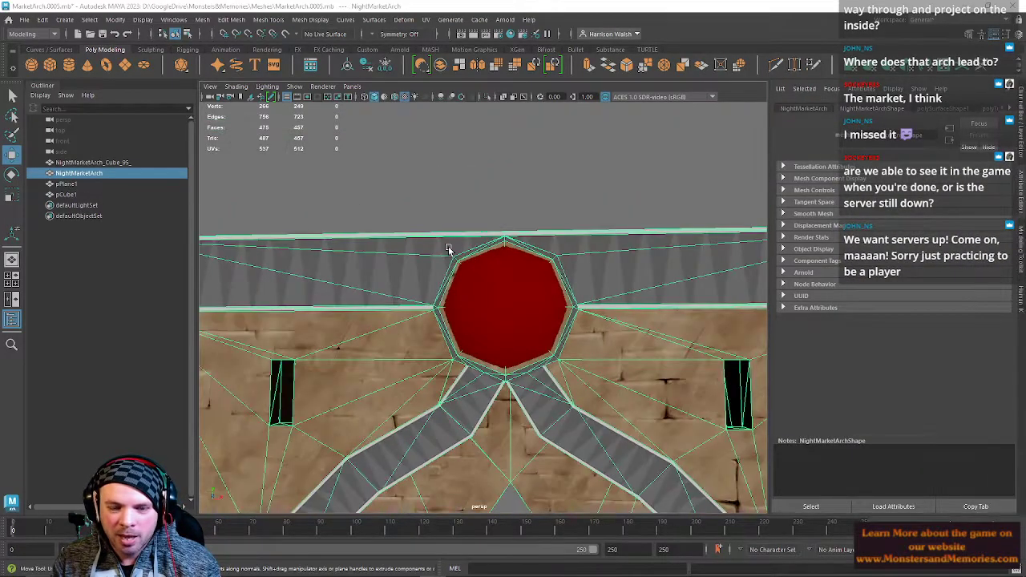
left_click_drag(261, 244, 251, 272, "alt")
left_click_drag(651, 283, 591, 327, "alt")
right_click_drag(592, 327, 535, 307, "alt")
left_click_drag(535, 306, 476, 232, "alt")
left_click(496, 210)
Inspect the arch mesh's wireframe and textures all around, from close up and from a distance.
middle_click_drag(499, 223, 473, 282, "alt")
right_click_drag(472, 282, 579, 517, "alt")
middle_click_drag(454, 344, 511, 481, "alt")
left_click_drag(454, 290, 399, 288, "alt")
key("f")
left_click_drag(435, 346, 508, 296, "alt")
right_click_drag(507, 296, 361, 109, "alt")
right_click_drag(460, 270, 474, 222, "alt")
left_click_drag(474, 222, 314, 266, "alt")
left_click_drag(220, 266, 224, 261, "alt")
right_click_drag(224, 261, 538, 394, "alt")
left_click_drag(538, 394, 401, 309, "alt")
middle_click_drag(401, 309, 485, 243, "alt")
right_click_drag(486, 243, 370, 261, "alt")
left_click_drag(370, 261, 428, 353, "alt")
left_click(355, 328)
right_click_drag(427, 243, 562, 273, "alt")
left_click_drag(562, 273, 531, 249, "alt")
right_click_drag(531, 249, 429, 249, "alt")
left_click_drag(428, 251, 597, 255, "alt")
right_click_drag(598, 255, 697, 424, "alt")
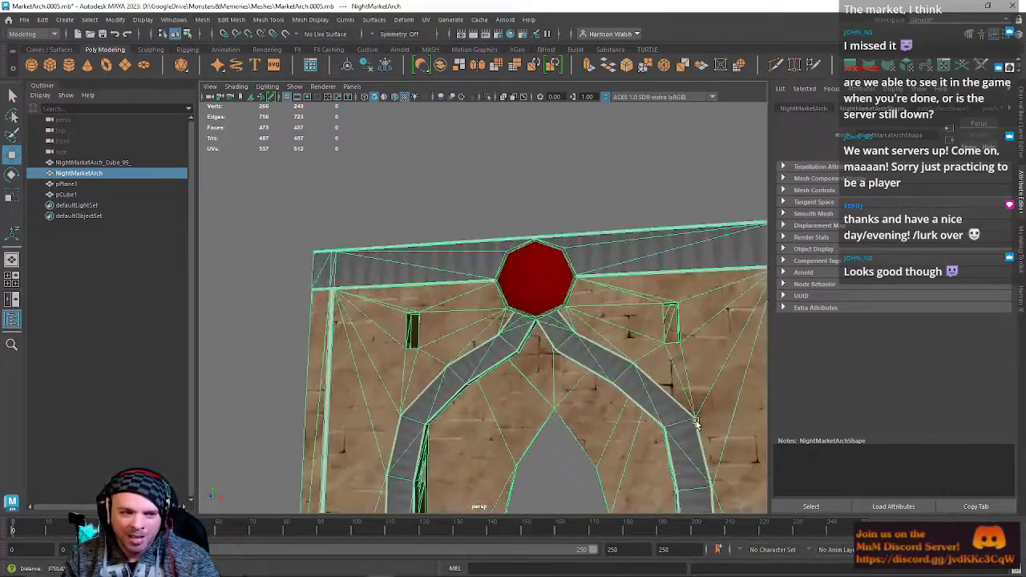
Frame the whole arch unselected and check its front against the reference sketch once more.
middle_click_drag(696, 424, 601, 298, "alt")
right_click_drag(600, 297, 528, 263, "alt")
left_click_drag(529, 264, 518, 305, "alt")
left_click(492, 405)
left_click_drag(492, 405, 493, 337, "alt")
left_click_drag(1024, 90, 669, 130)
left_click_drag(745, 130, 1025, 116)
left_click_drag(586, 253, 487, 258, "alt")
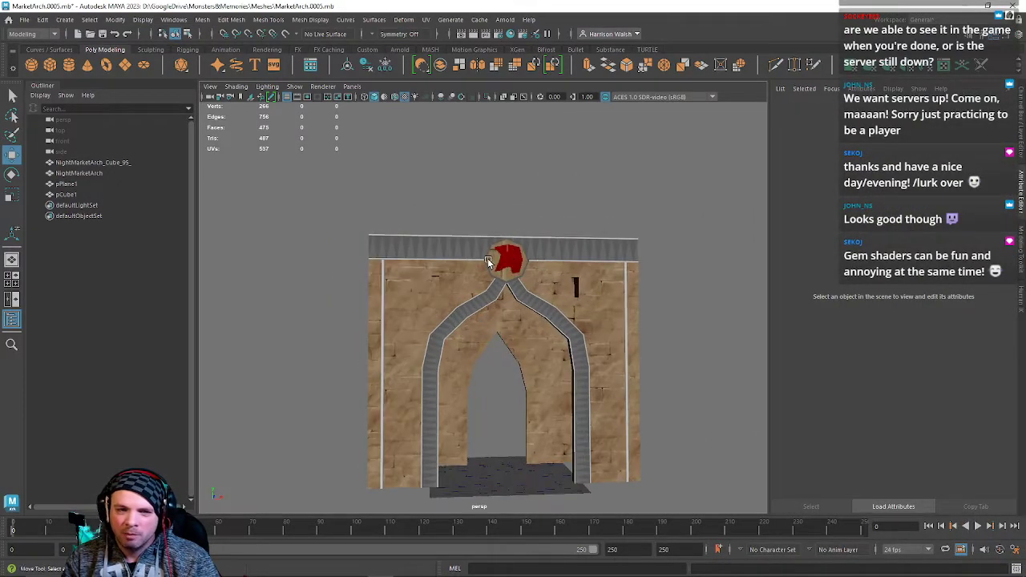
scroll(487, 258, "up", 6)
middle_click_drag(603, 213, 623, 244, "alt")
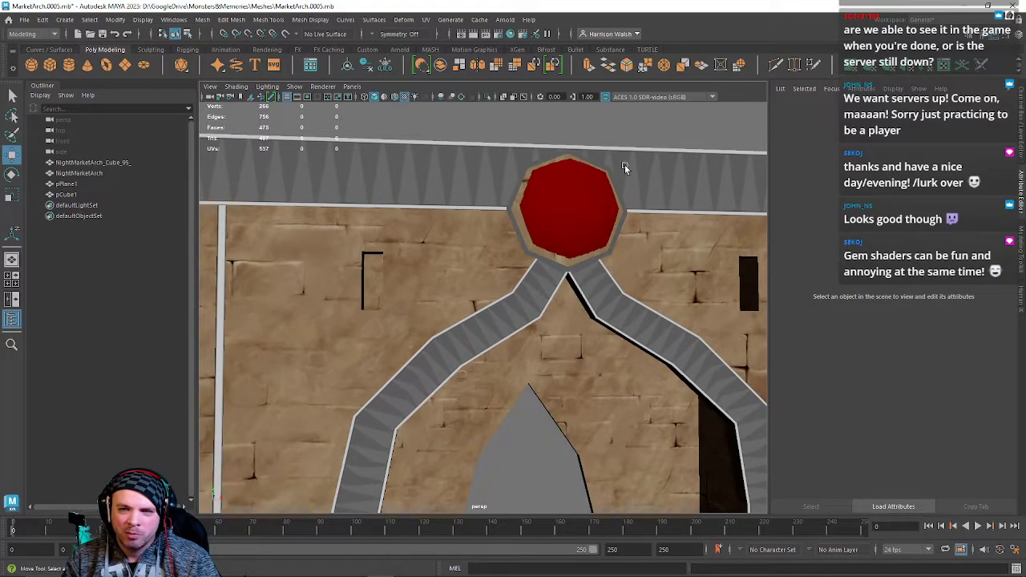
scroll(518, 297, "down", 7)
left_click_drag(457, 254, 411, 272, "alt")
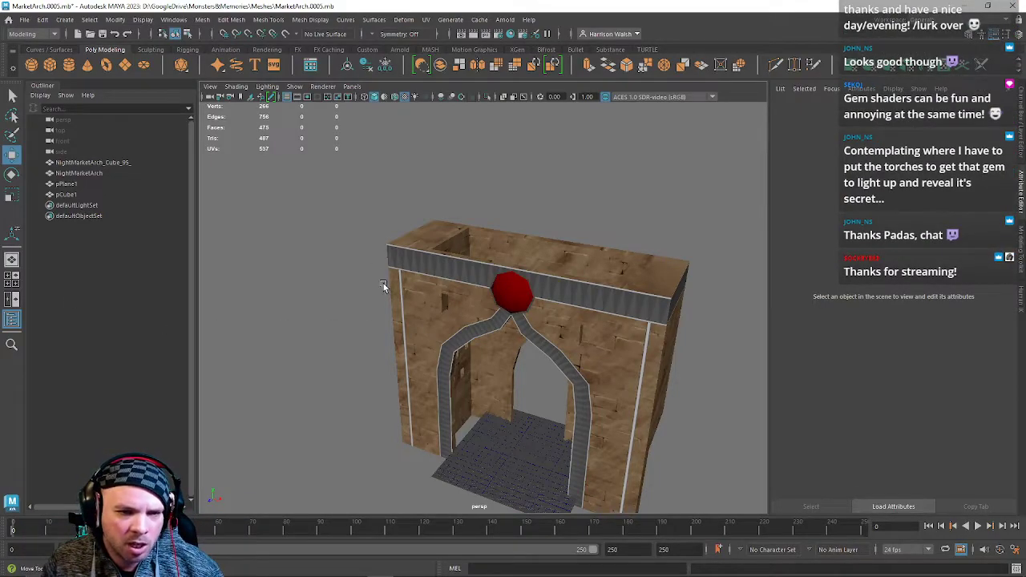
left_click_drag(424, 275, 457, 270, "alt")
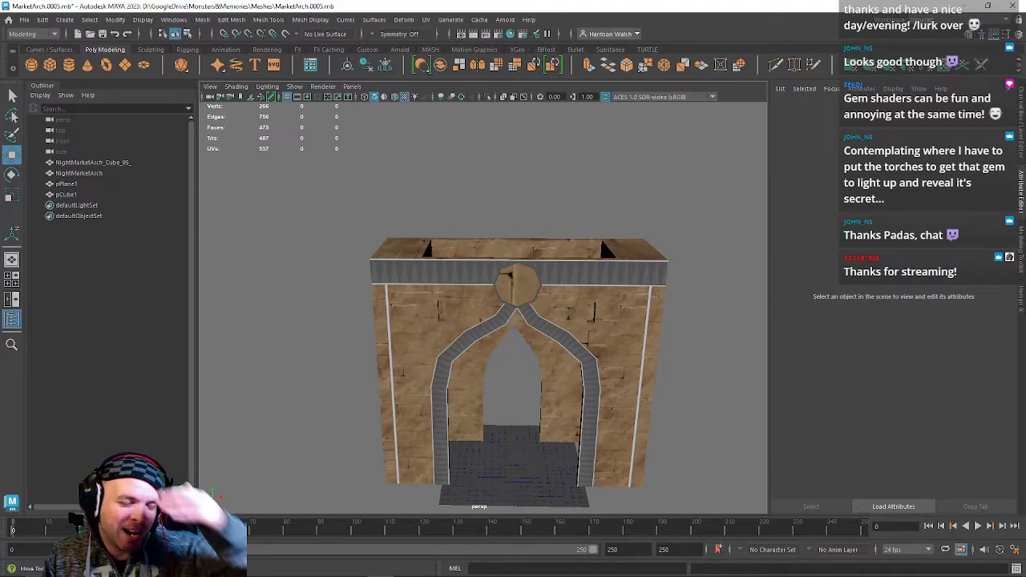
scroll(540, 360, "up", 4)
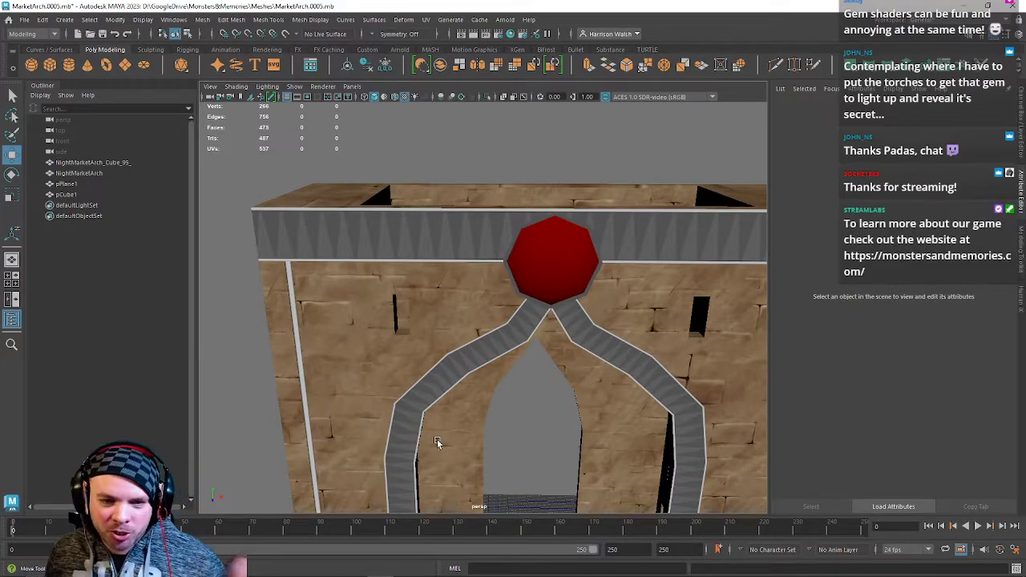
scroll(436, 442, "down", 3)
left_click_drag(458, 443, 542, 442, "alt")
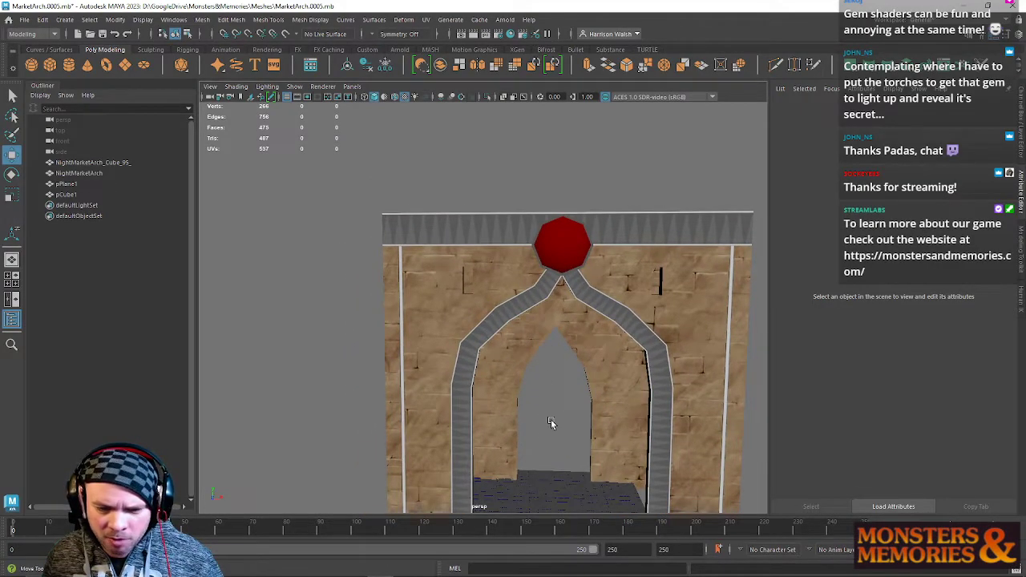